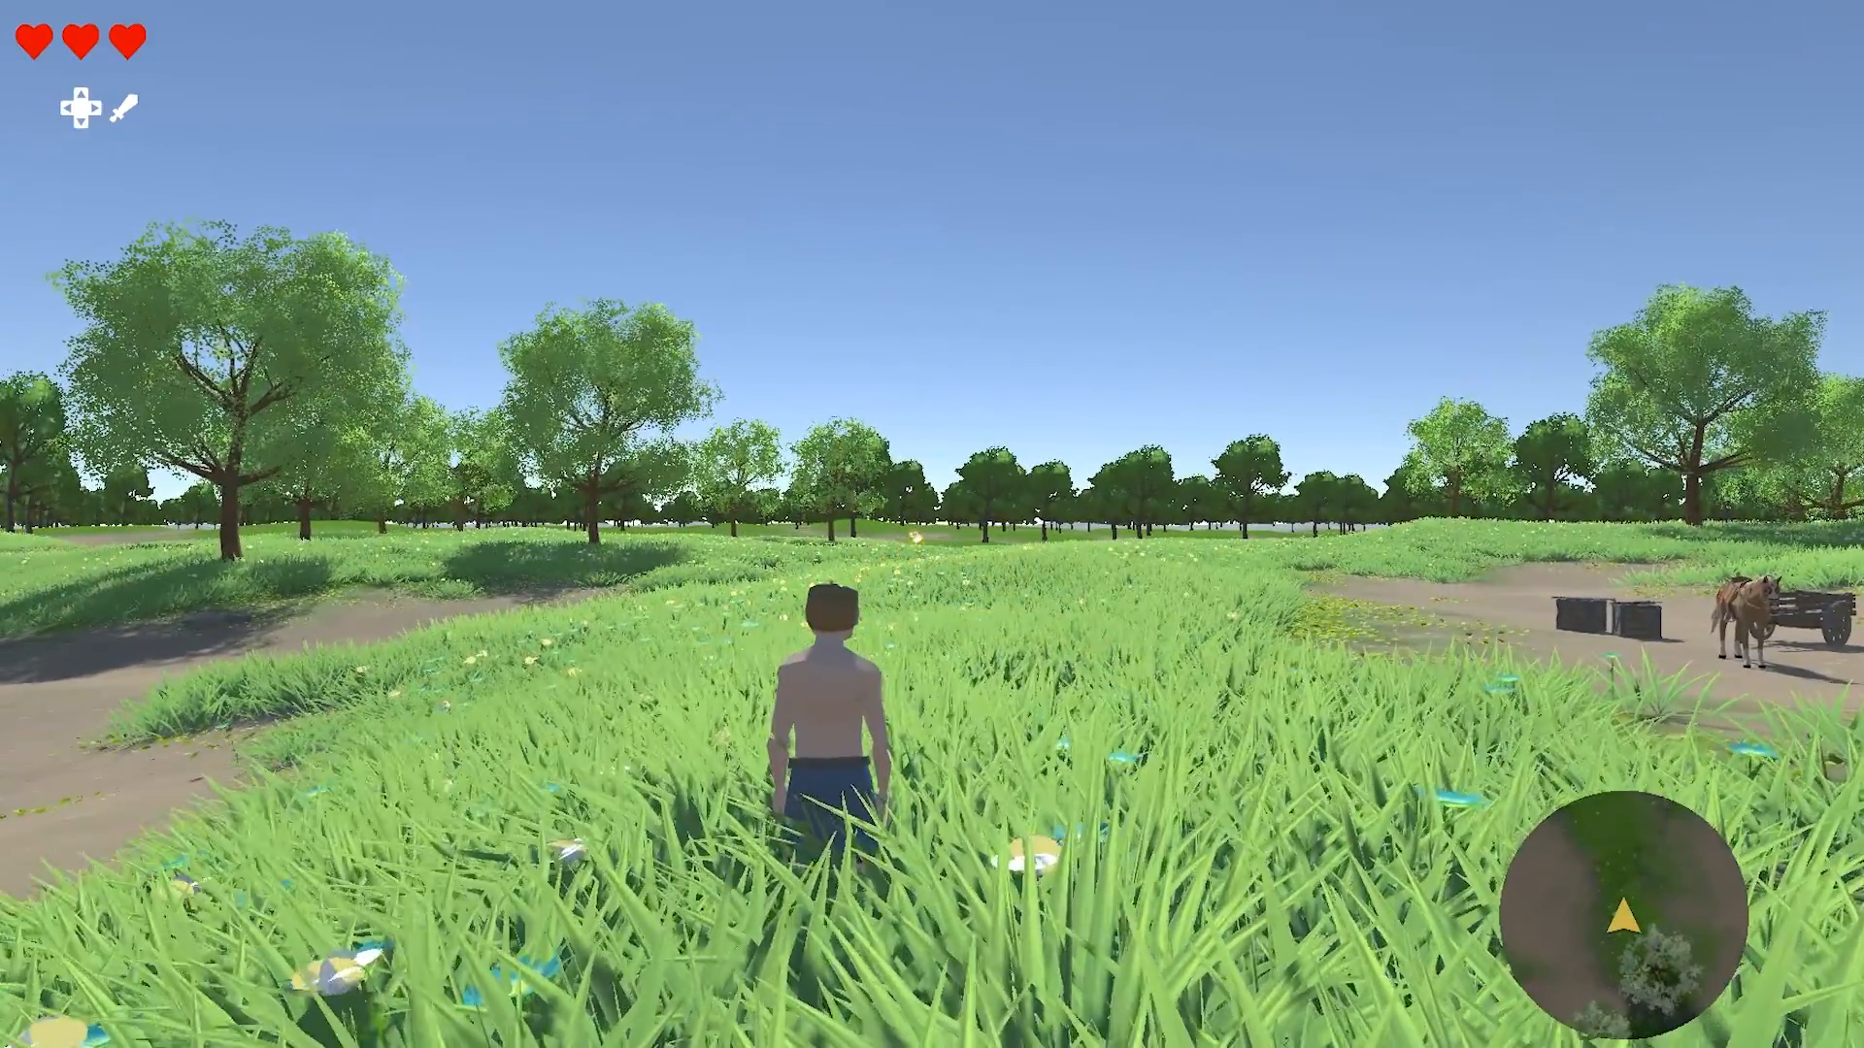
key(d)
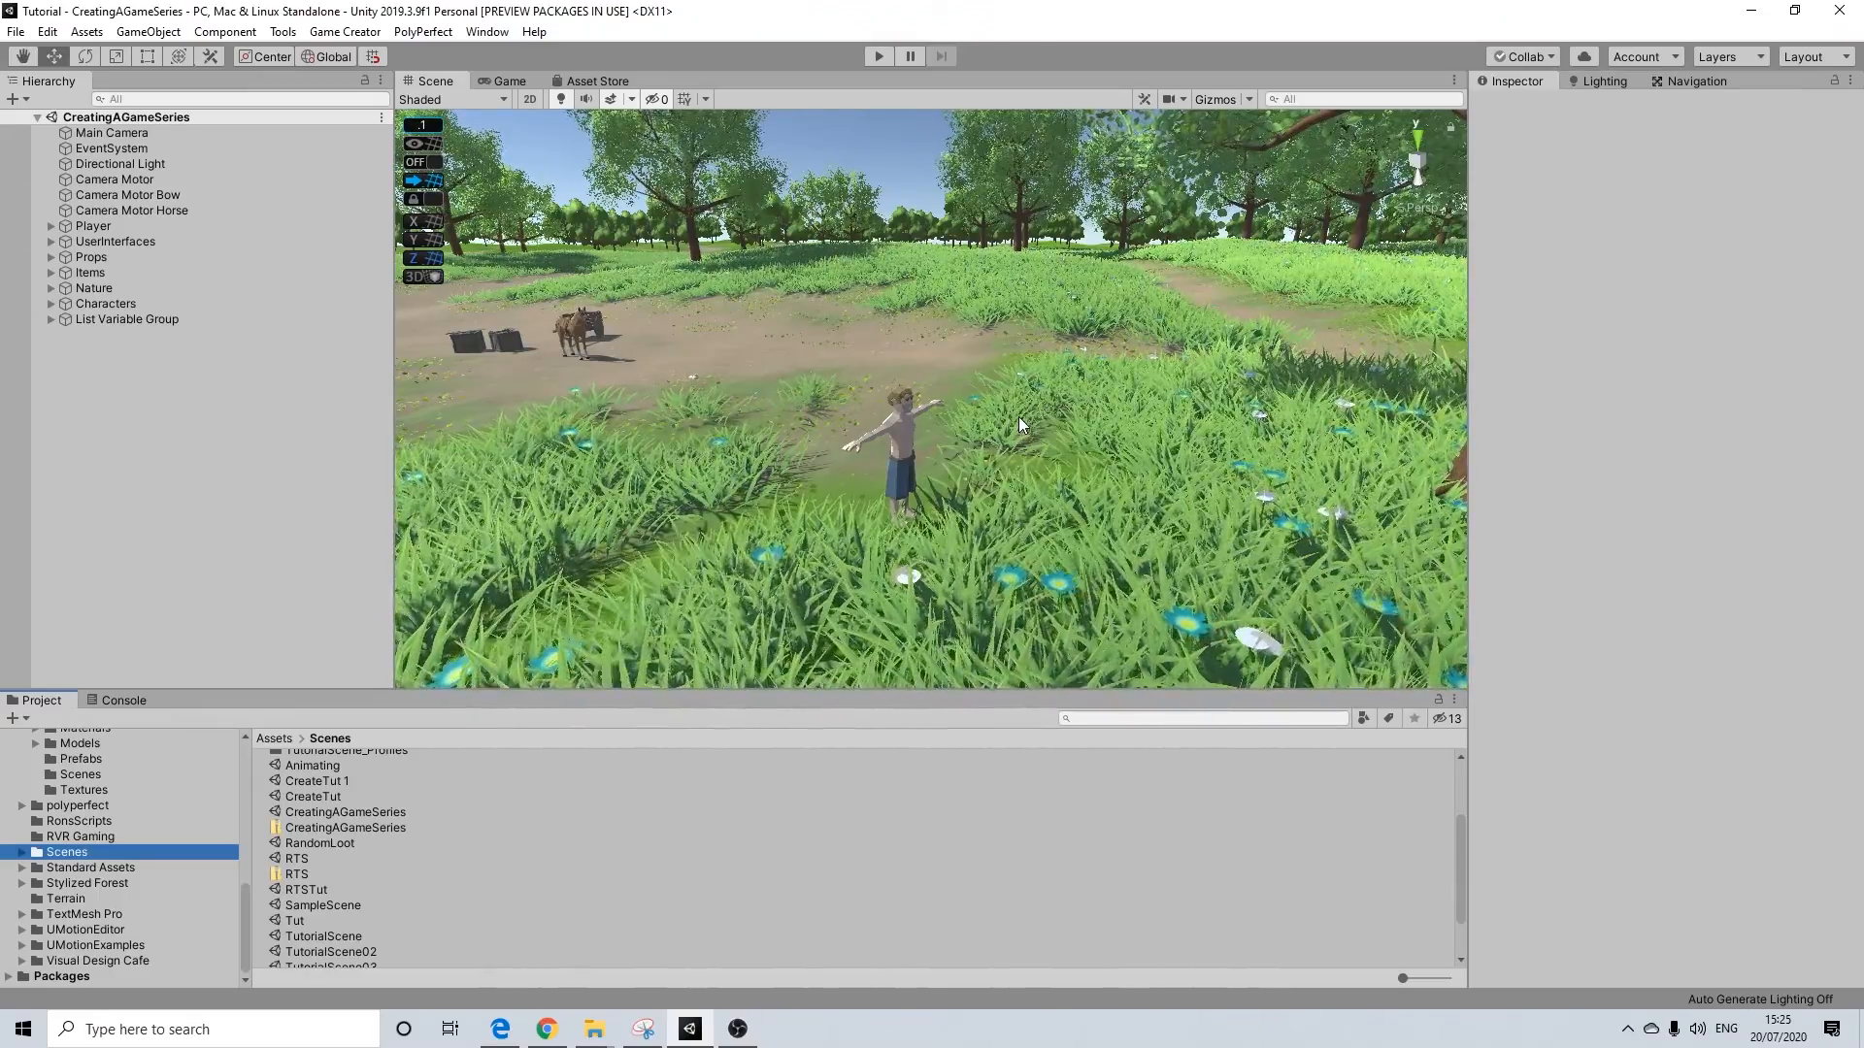
Create a Game Creator Simple State character asset in the Behavior folder
scroll(85, 847, up, 10)
scroll(85, 852, down, 1)
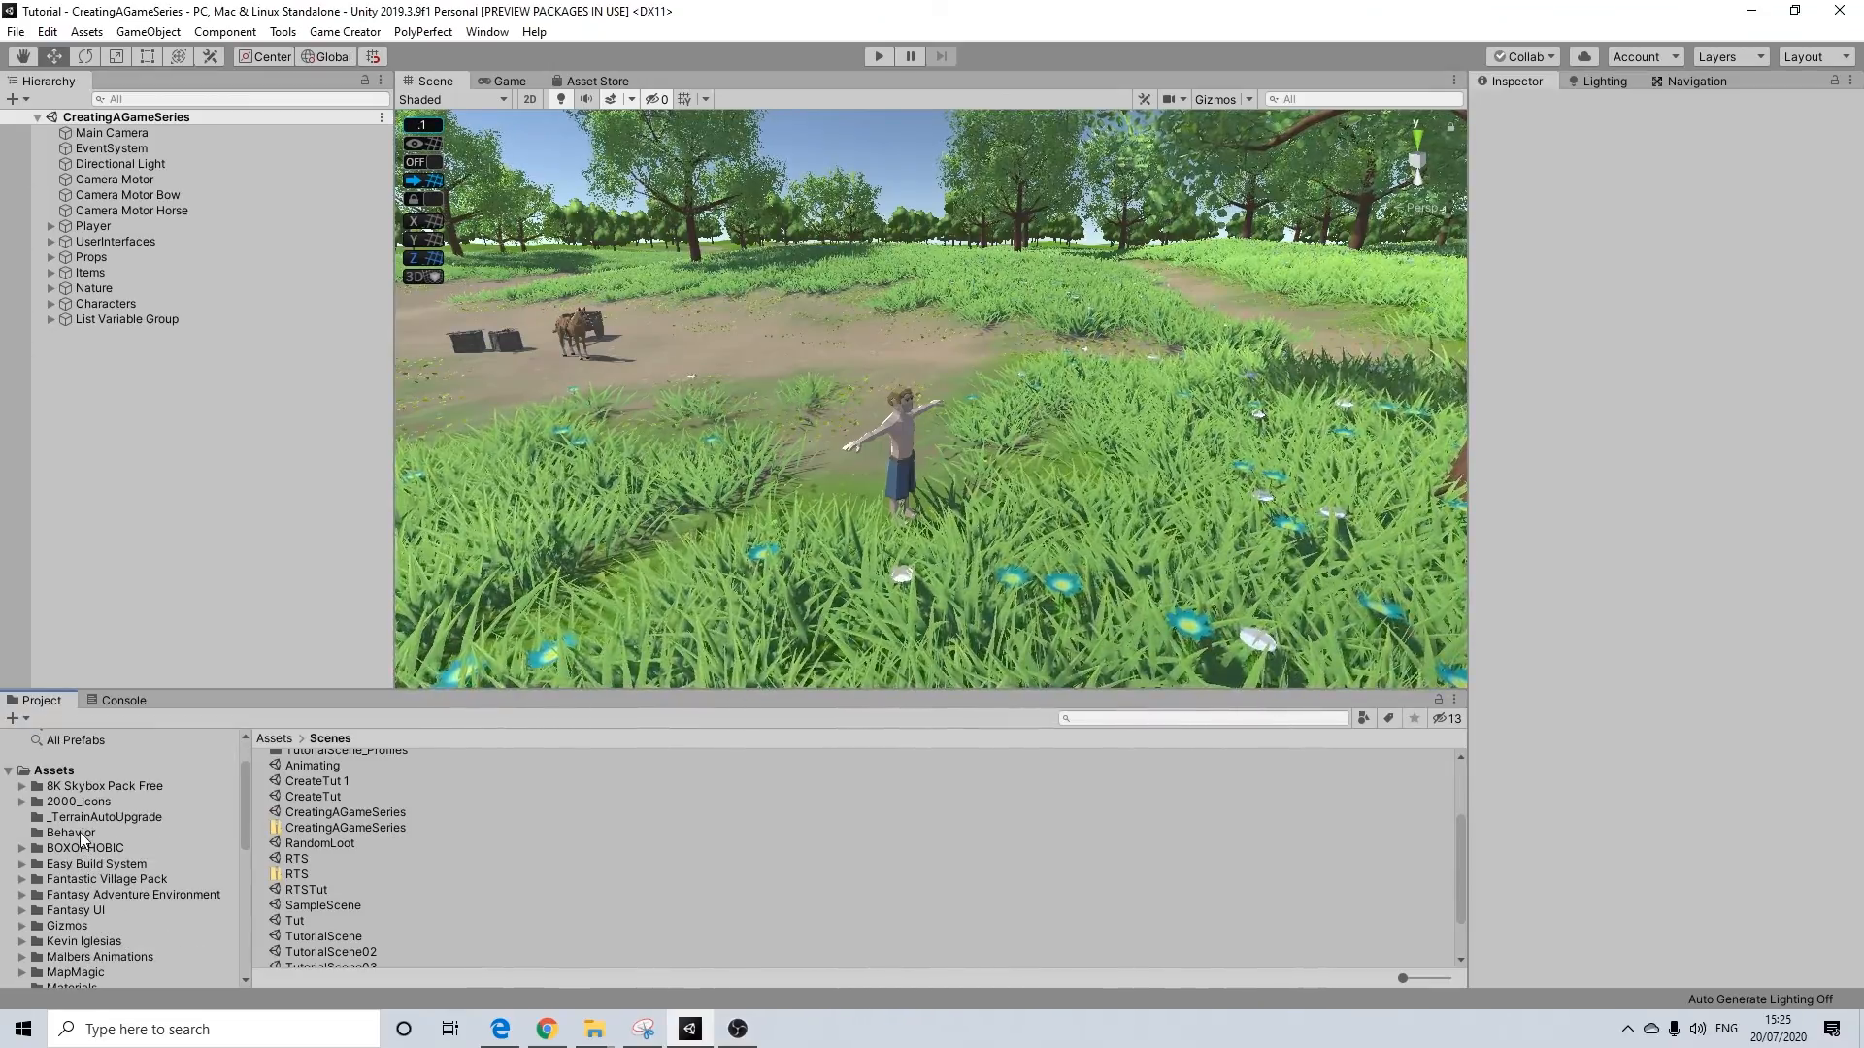
click(79, 832)
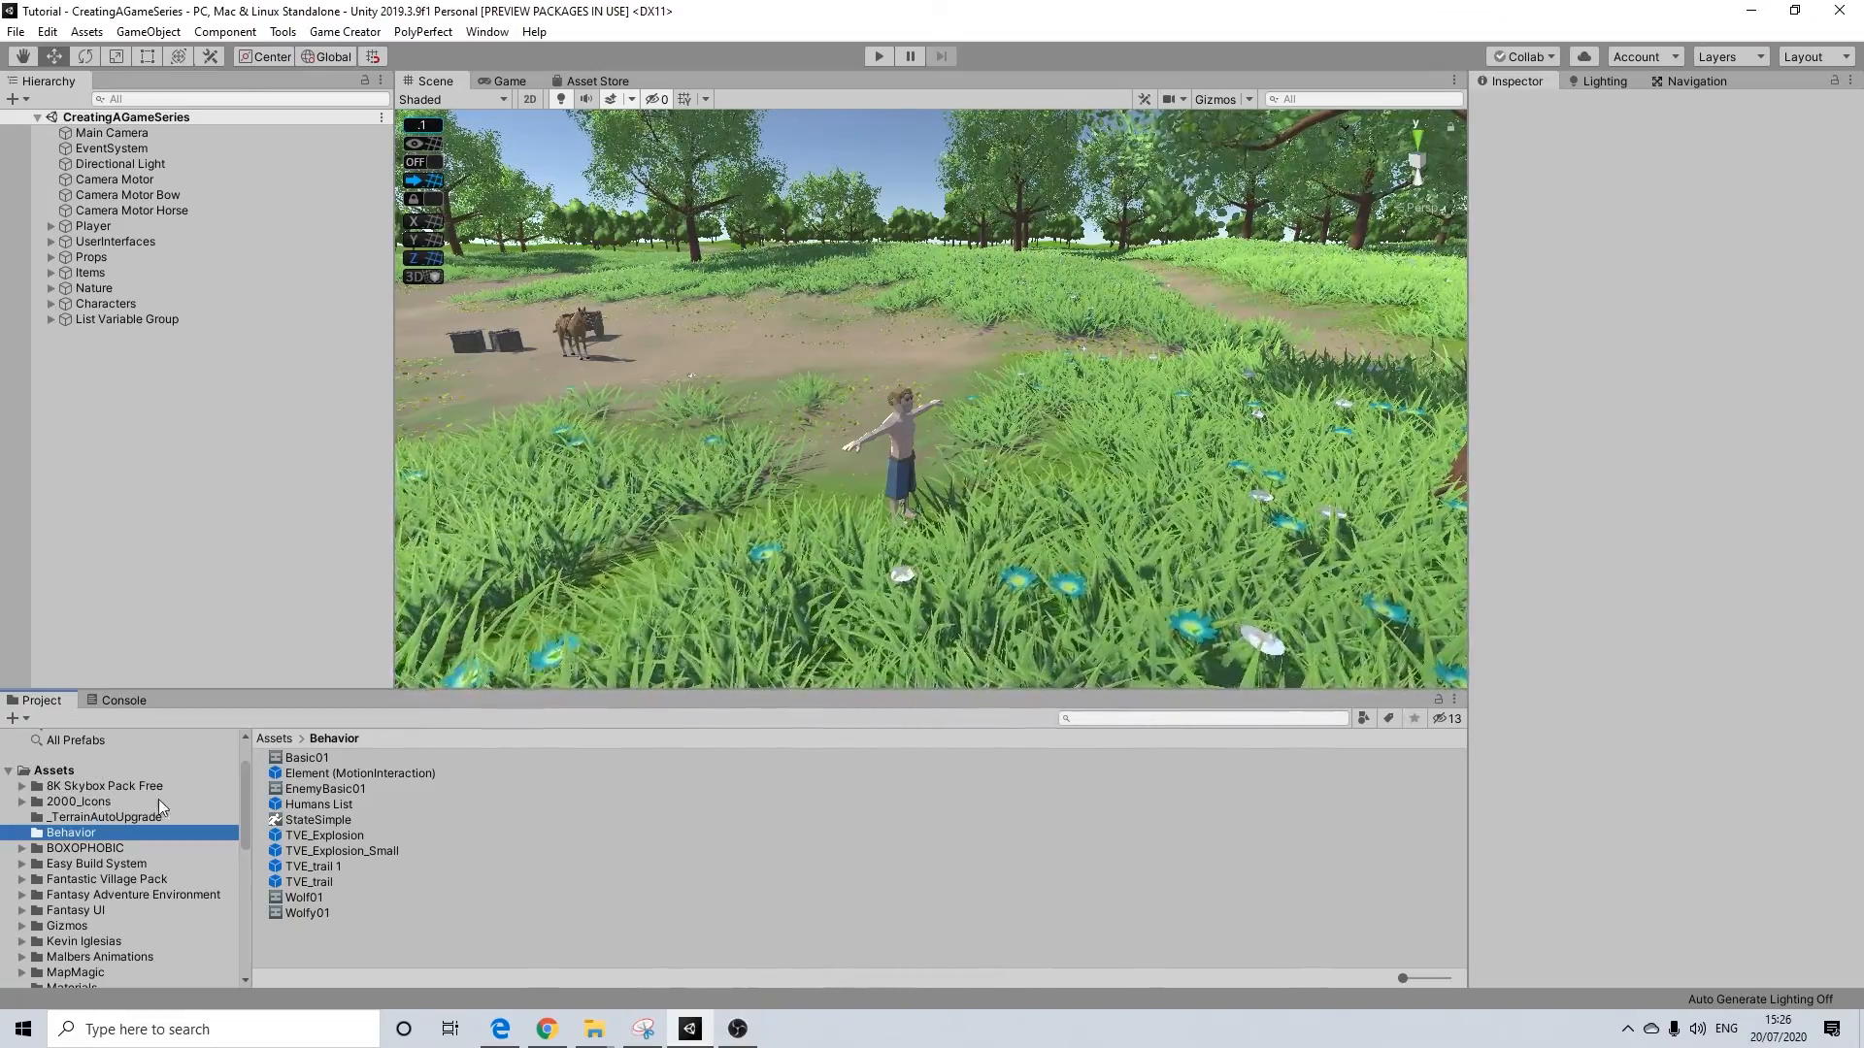
right_click(293, 947)
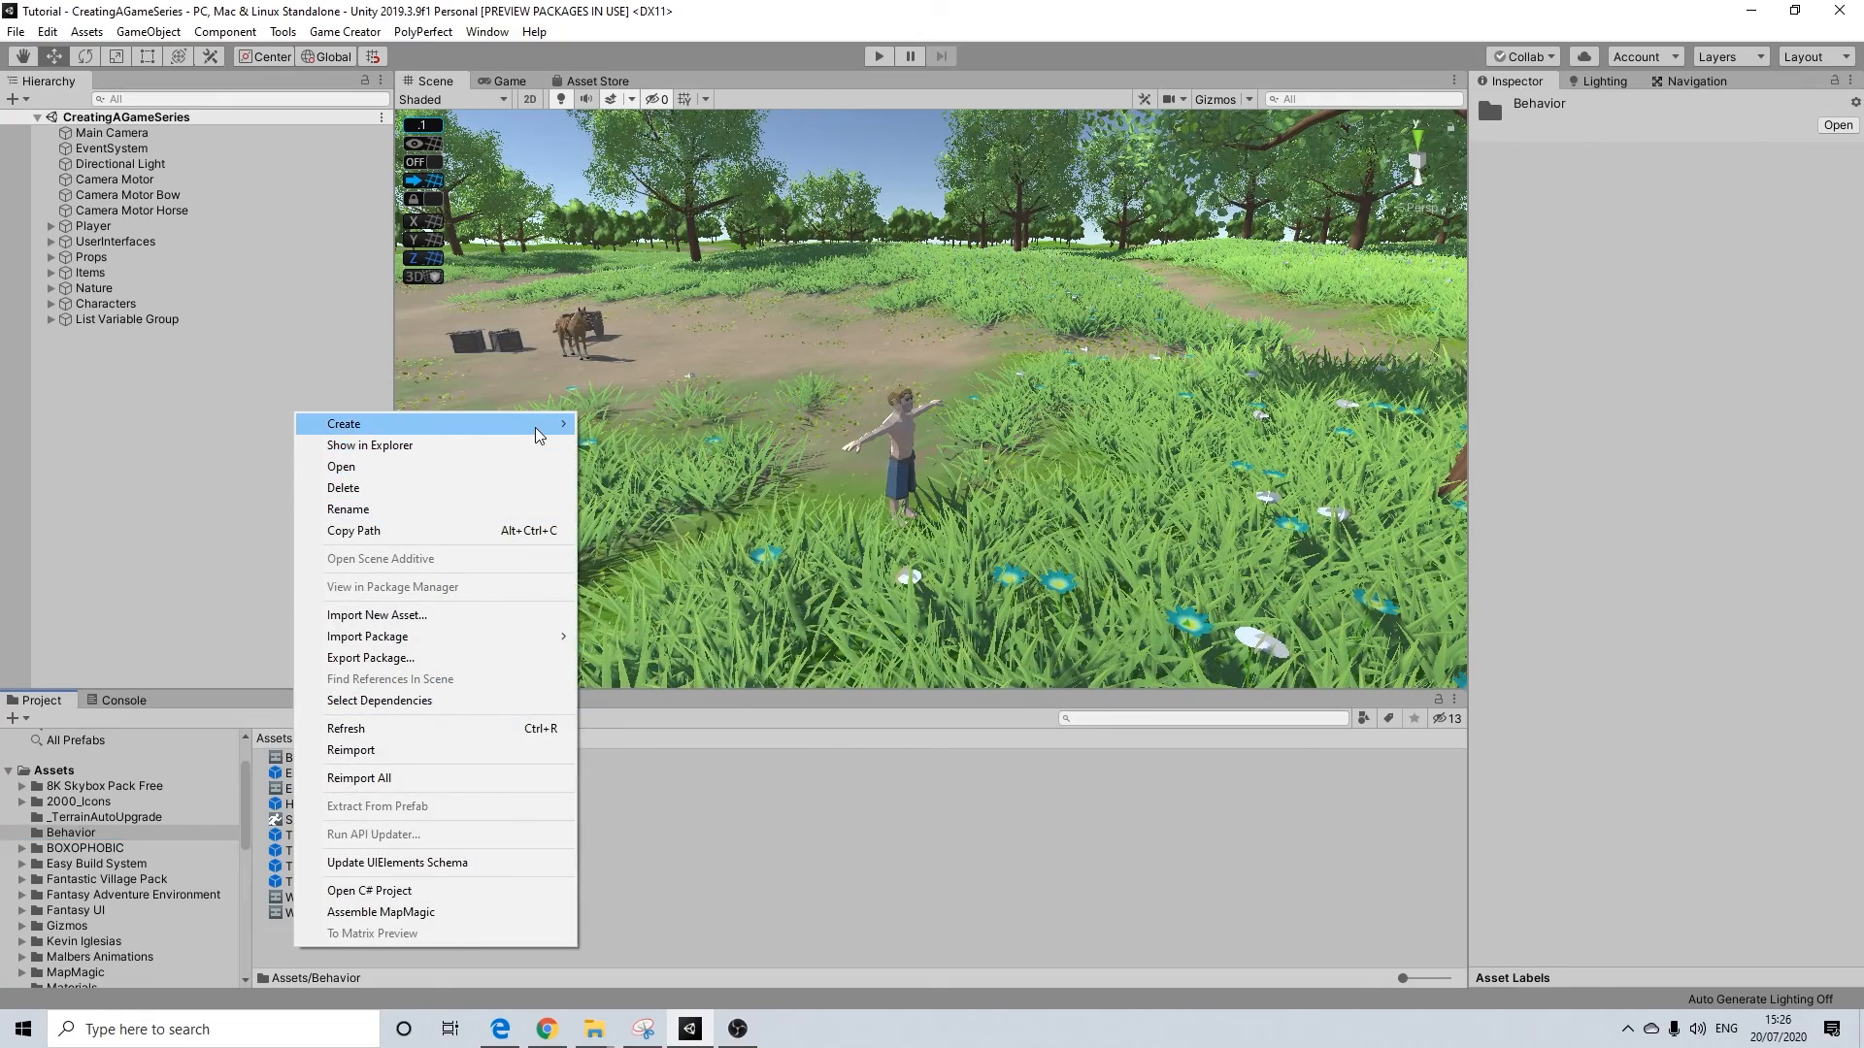
mouse_move(541, 426)
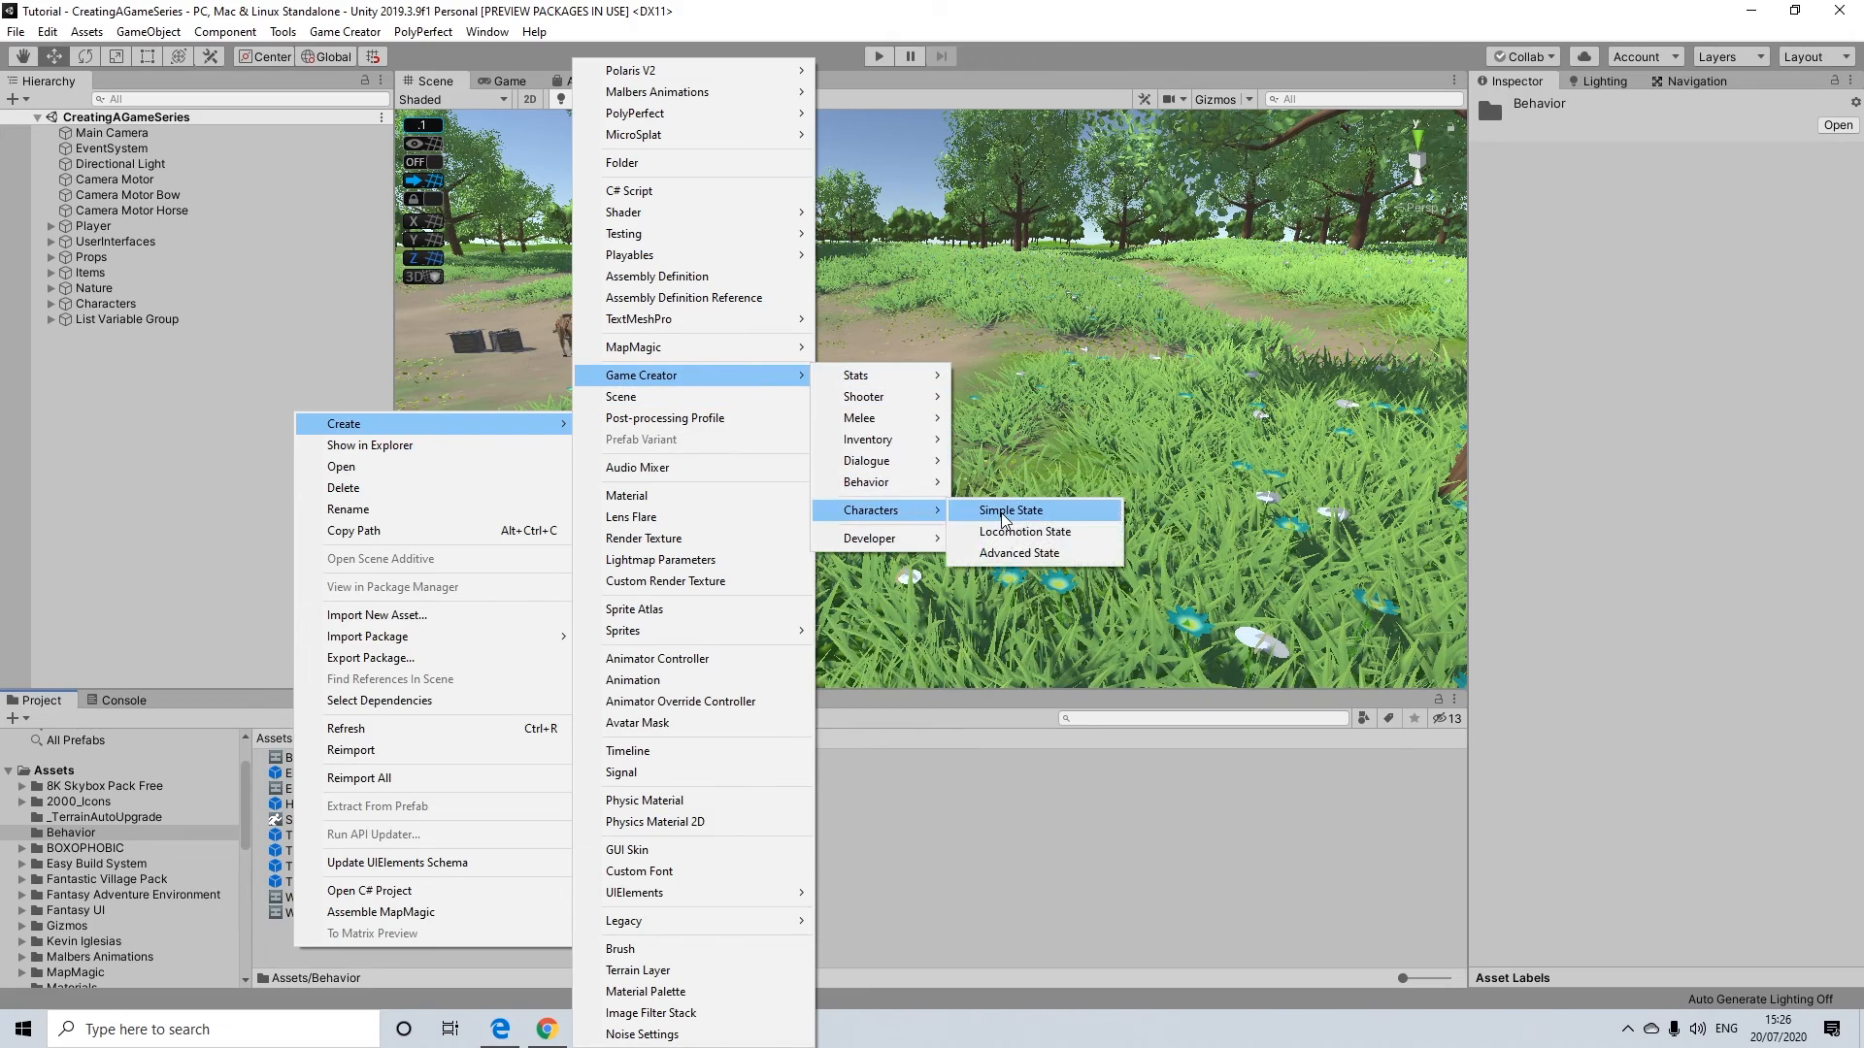
click(1009, 511)
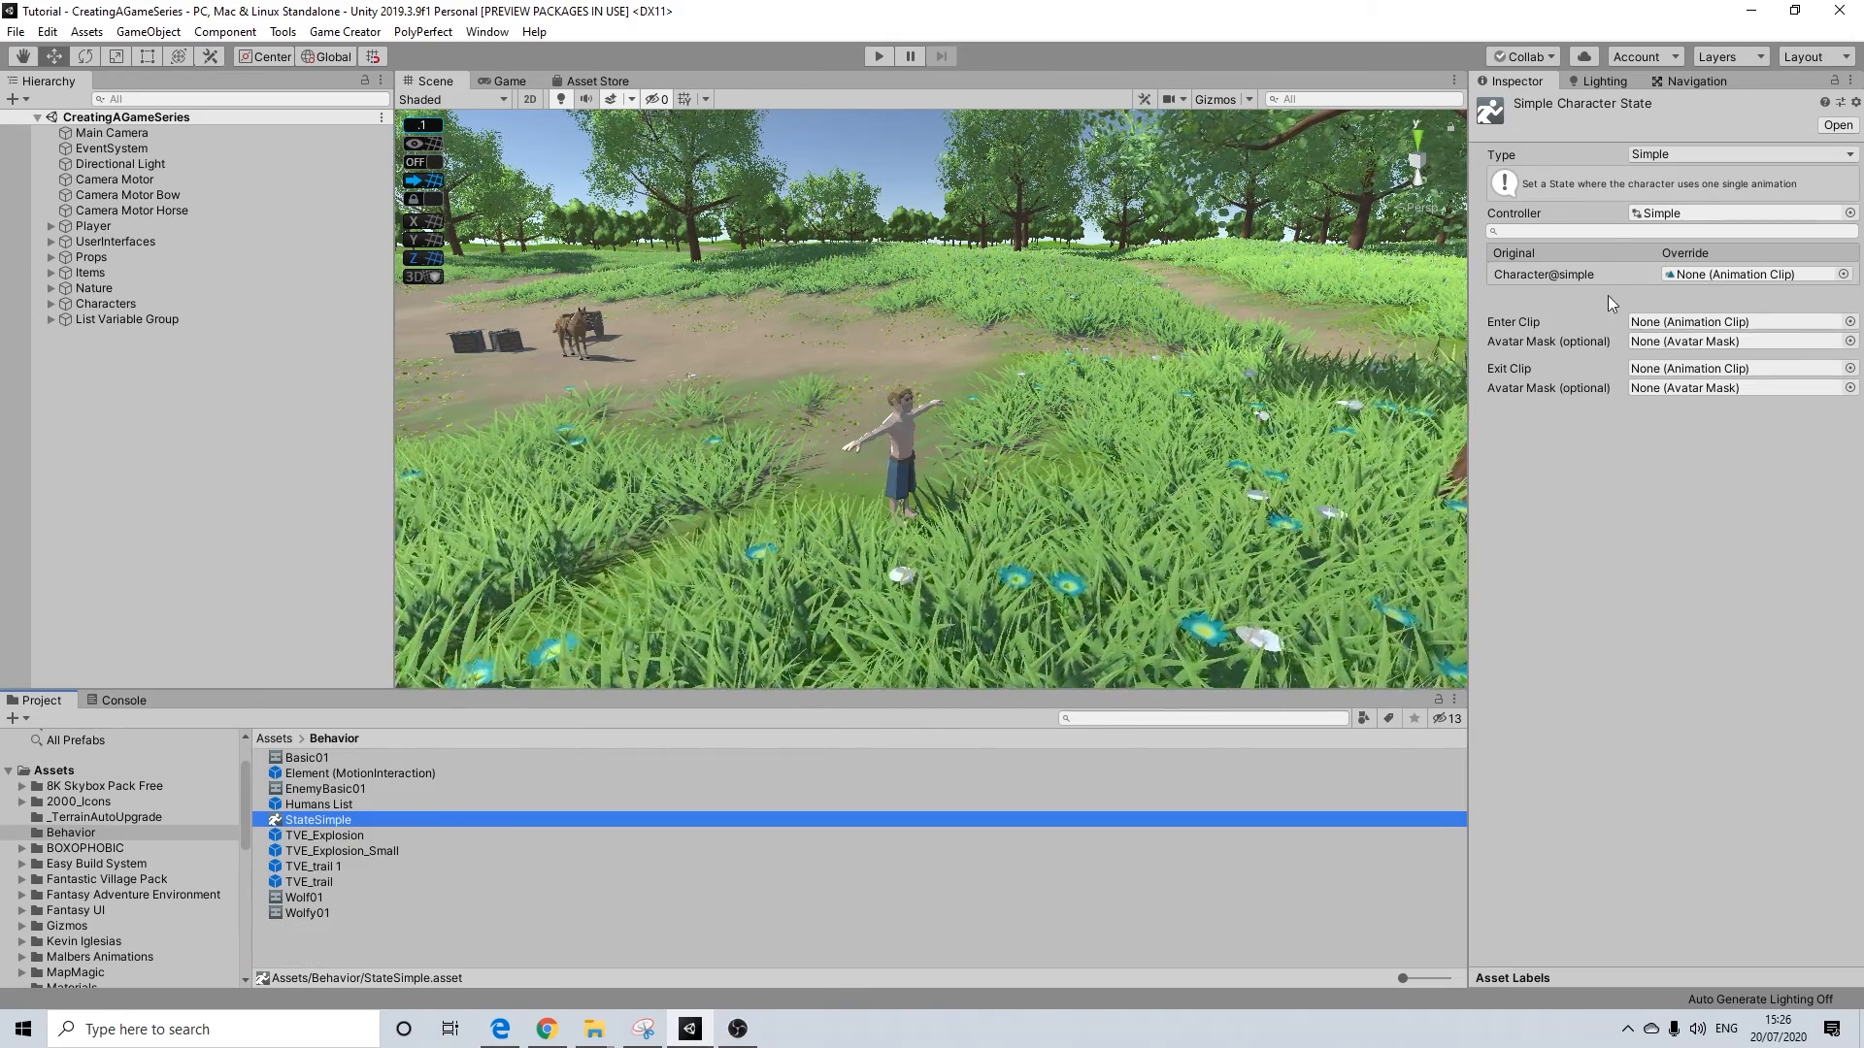
Rename the new simple state asset as Fireball
right_click(313, 818)
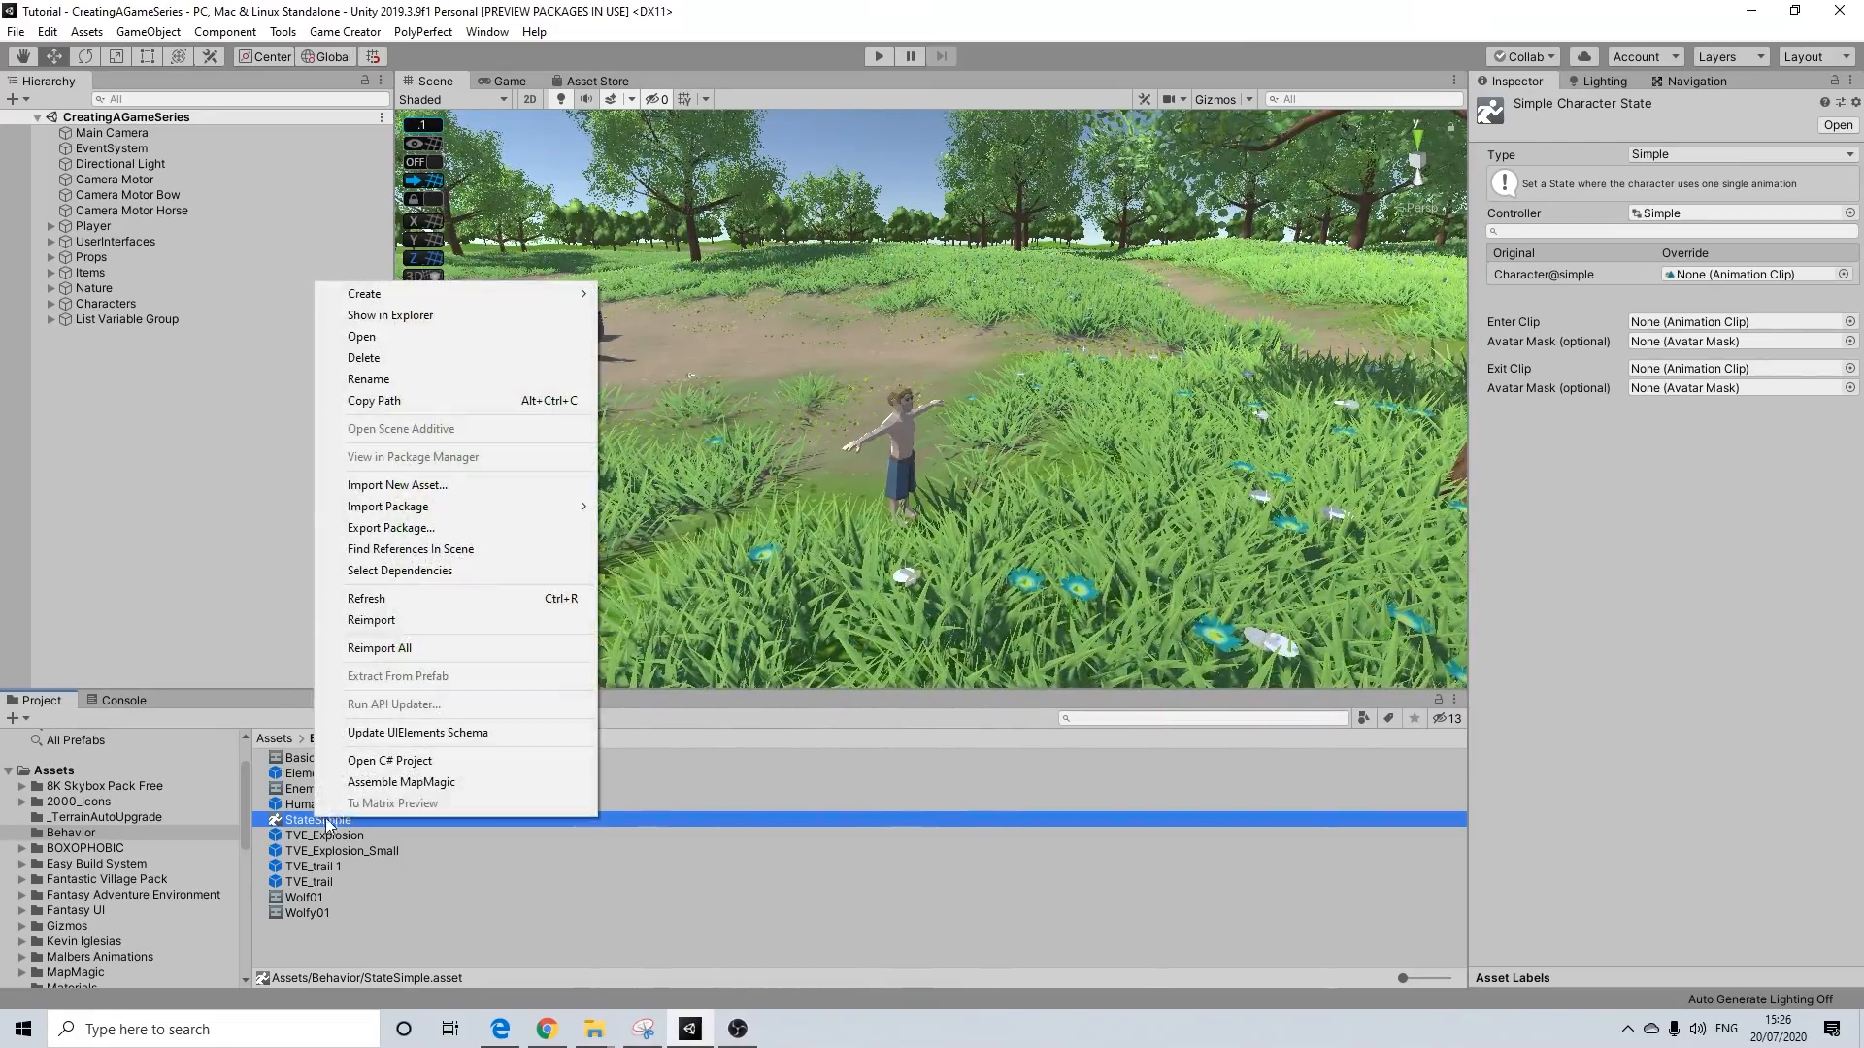
click(367, 379)
text(Magic)
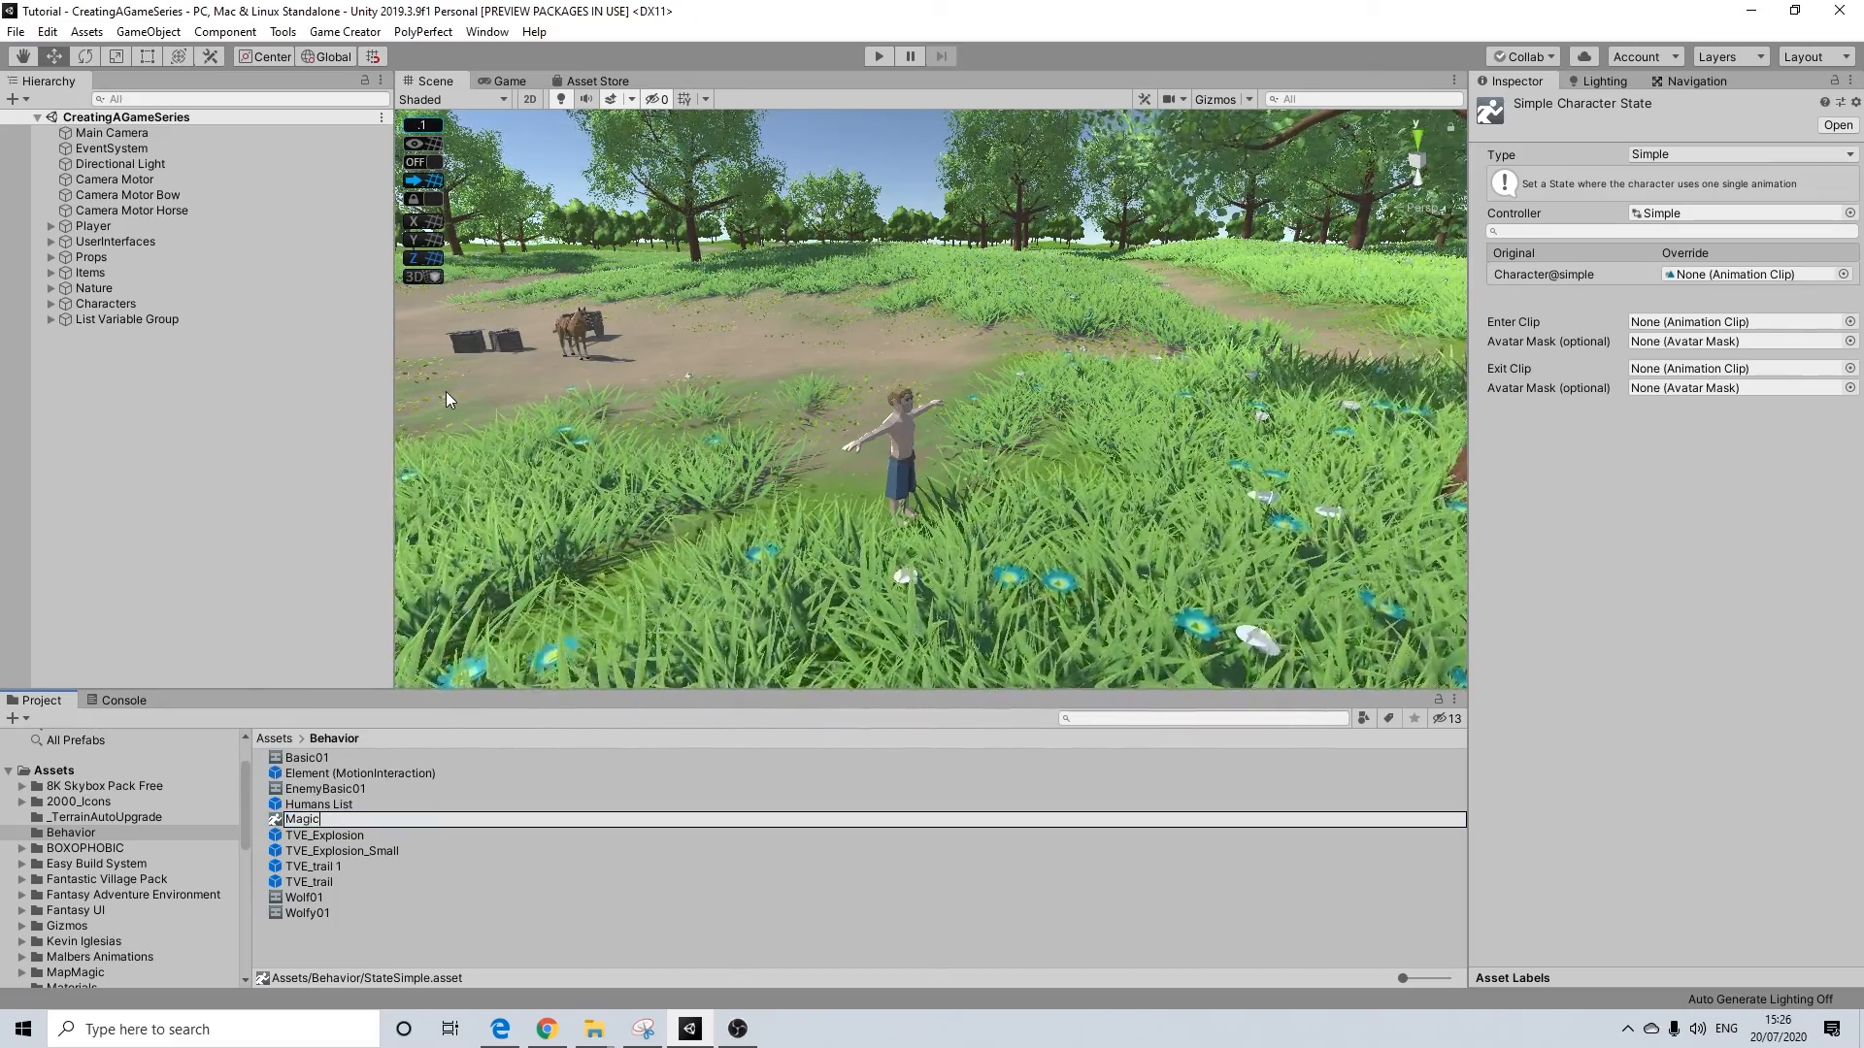
text(Spe)
key(BackSpace)
key(BackSpace)
key(BackSpace)
key(BackSpace)
key(BackSpace)
key(BackSpace)
key(BackSpace)
key(BackSpace)
text(Fireball)
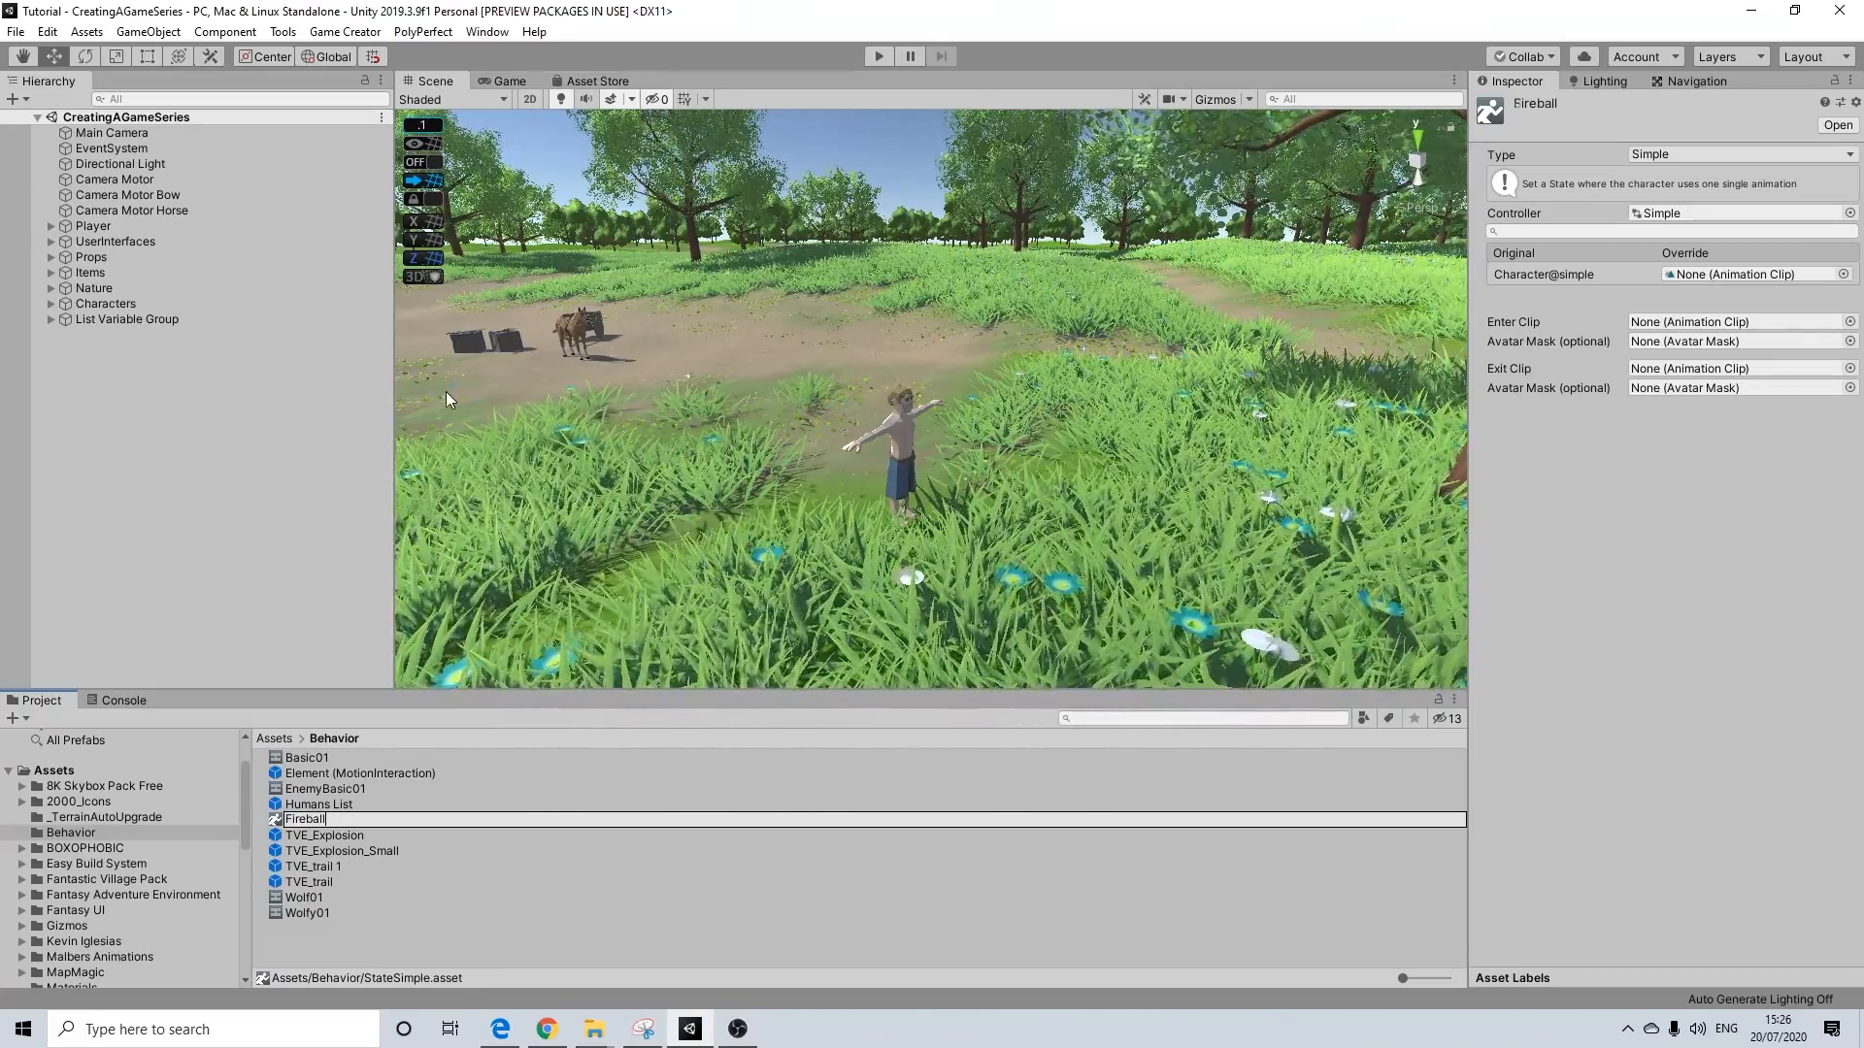
key(Return)
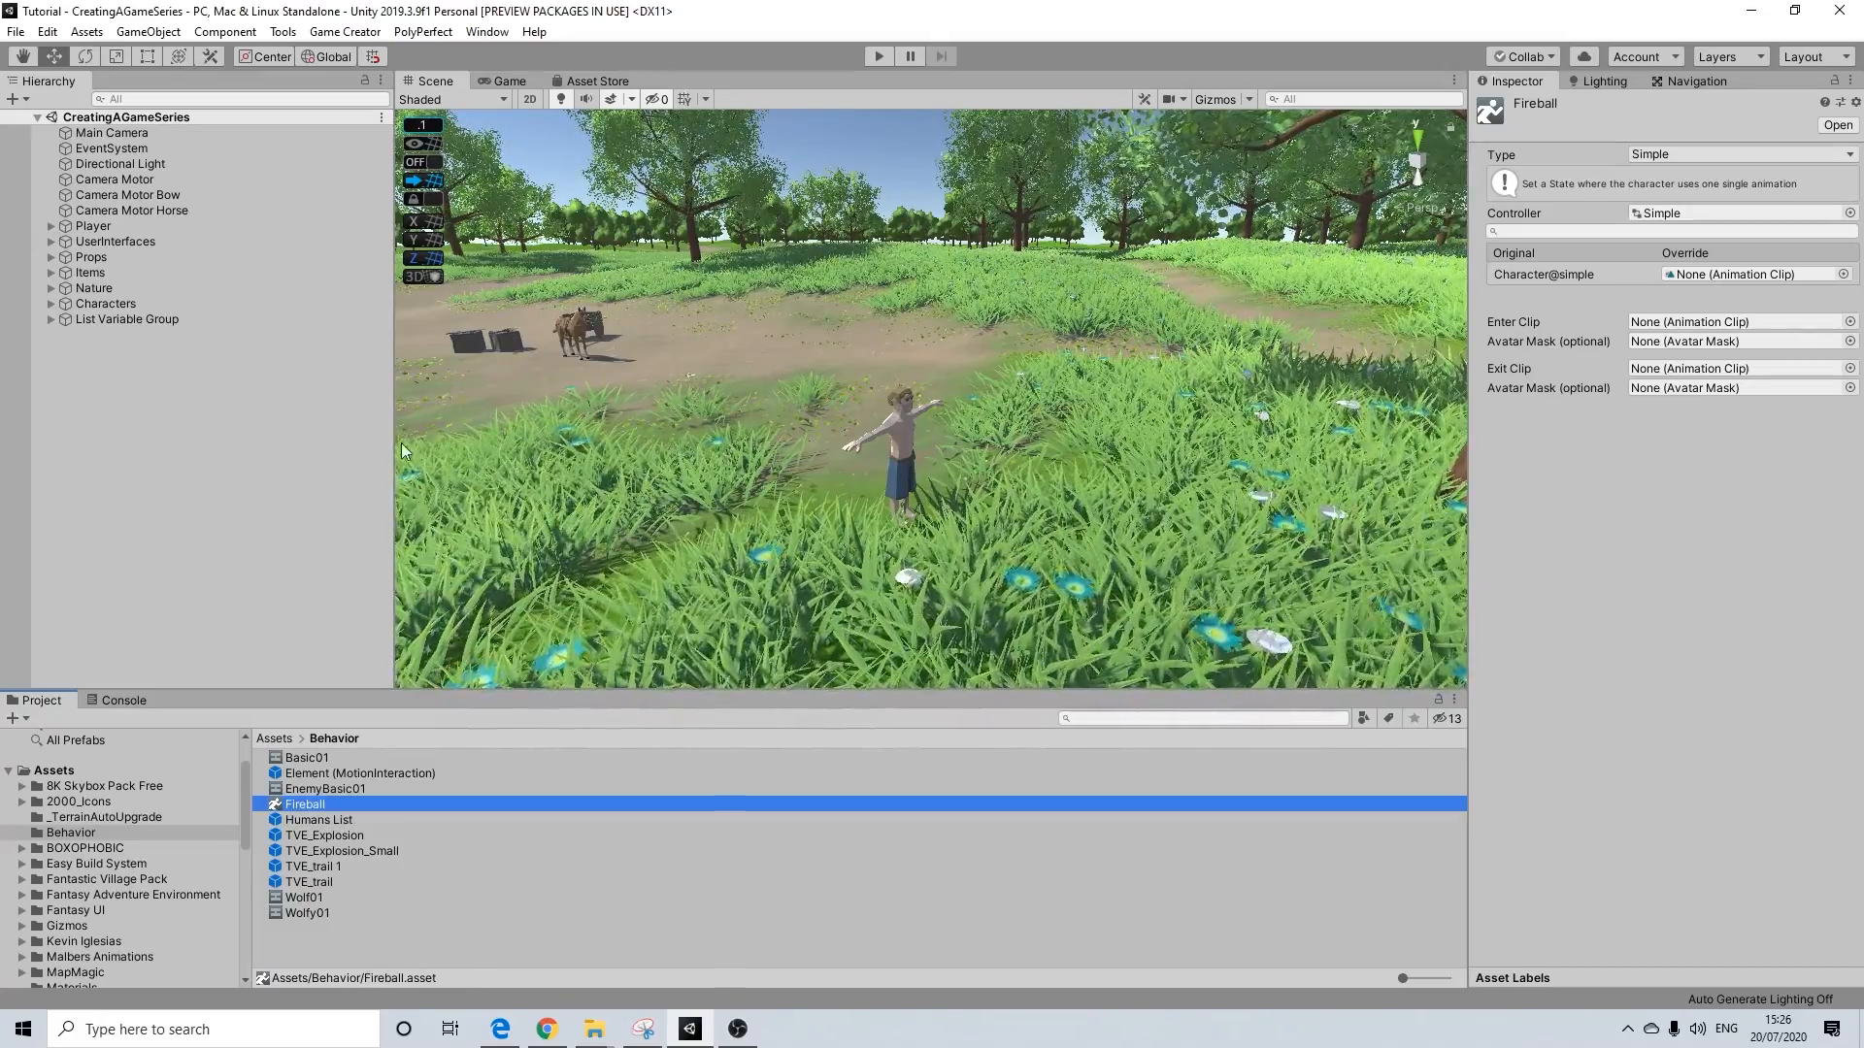
Override the Fireball state's Character@simple animation with the M_fire_ball_strong_spell clip from Adam_Wizard.FBX
click(1843, 274)
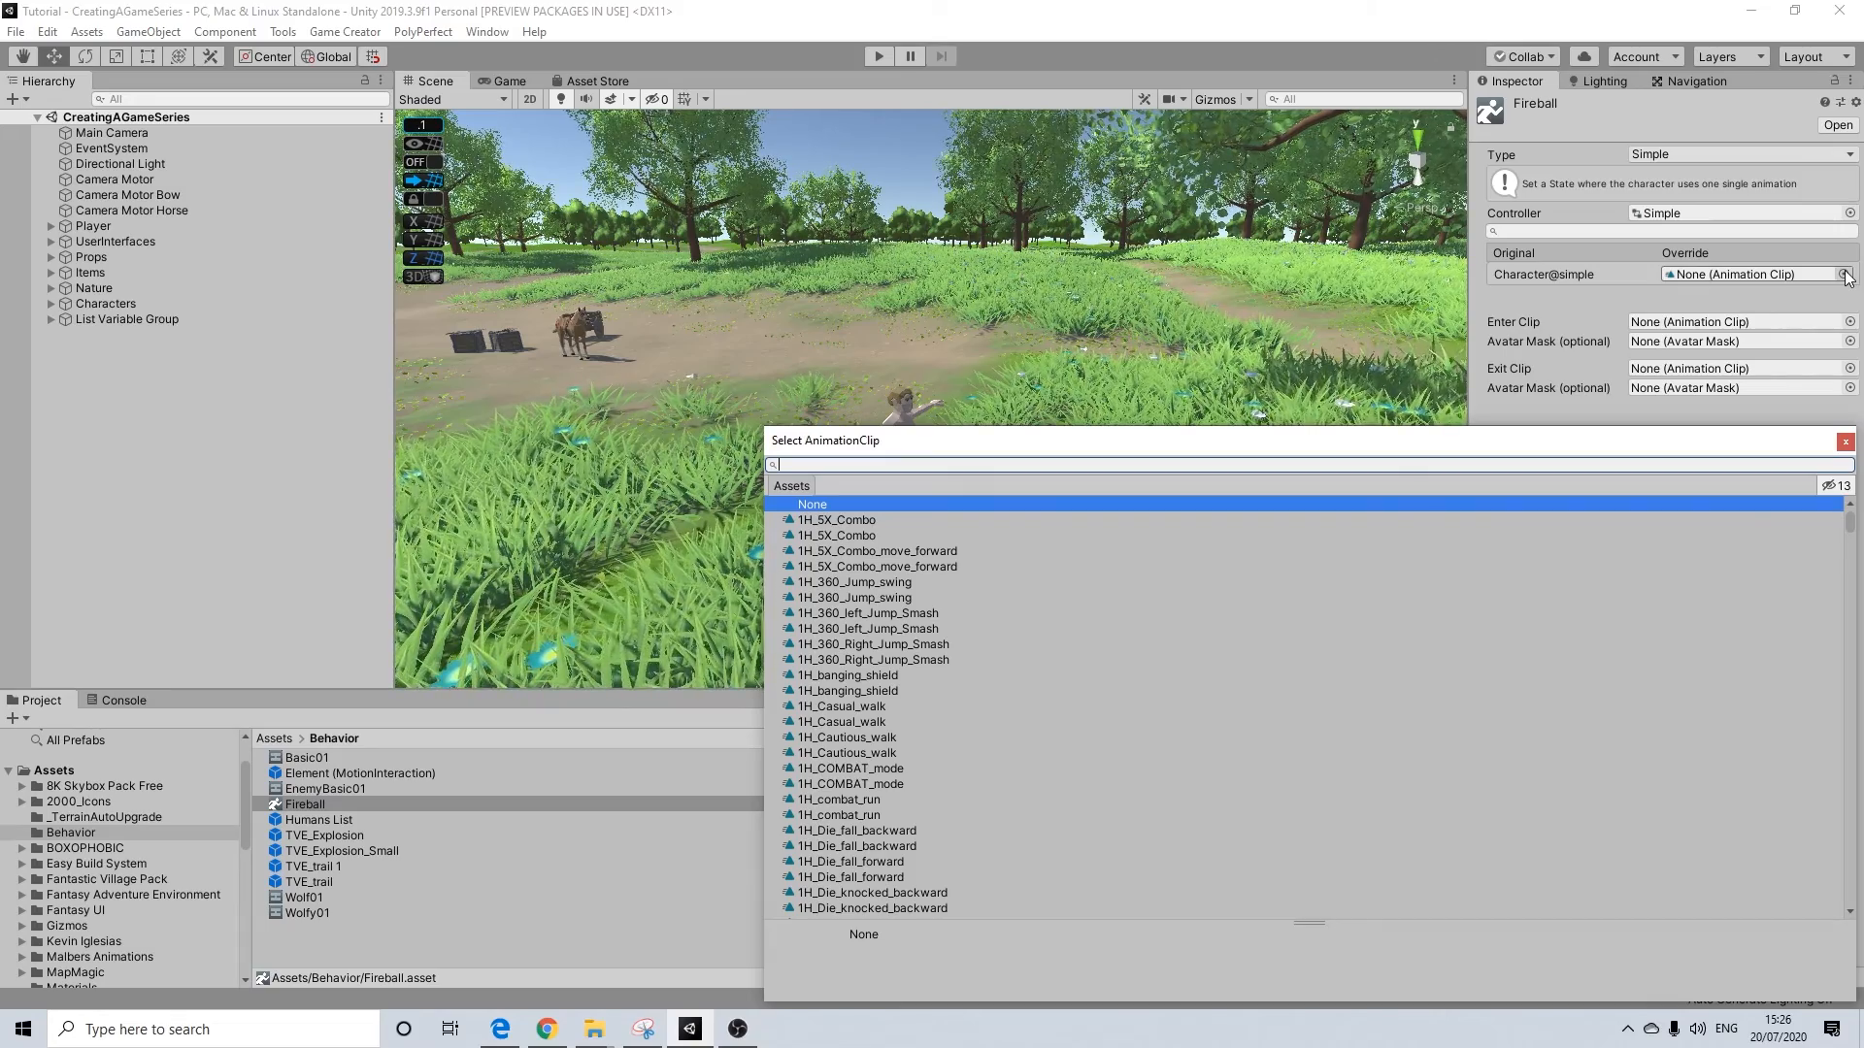
text(fire)
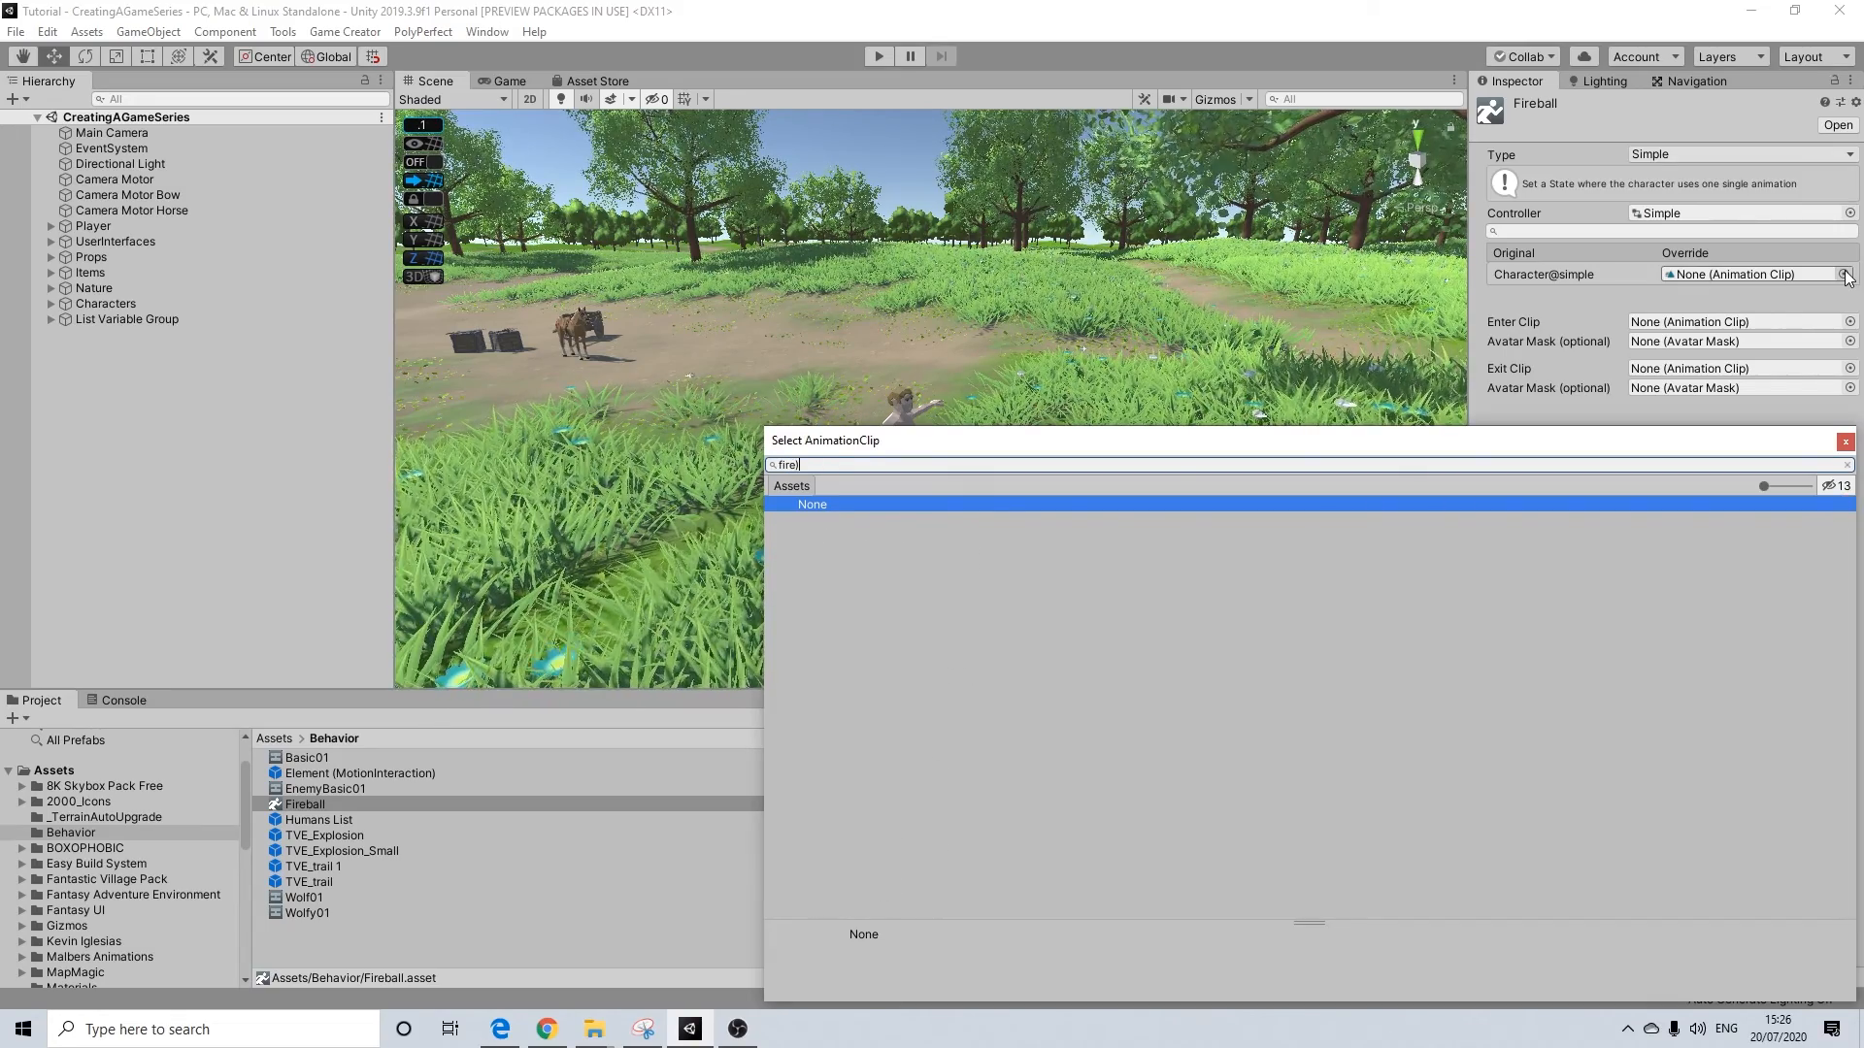
text(_ball)
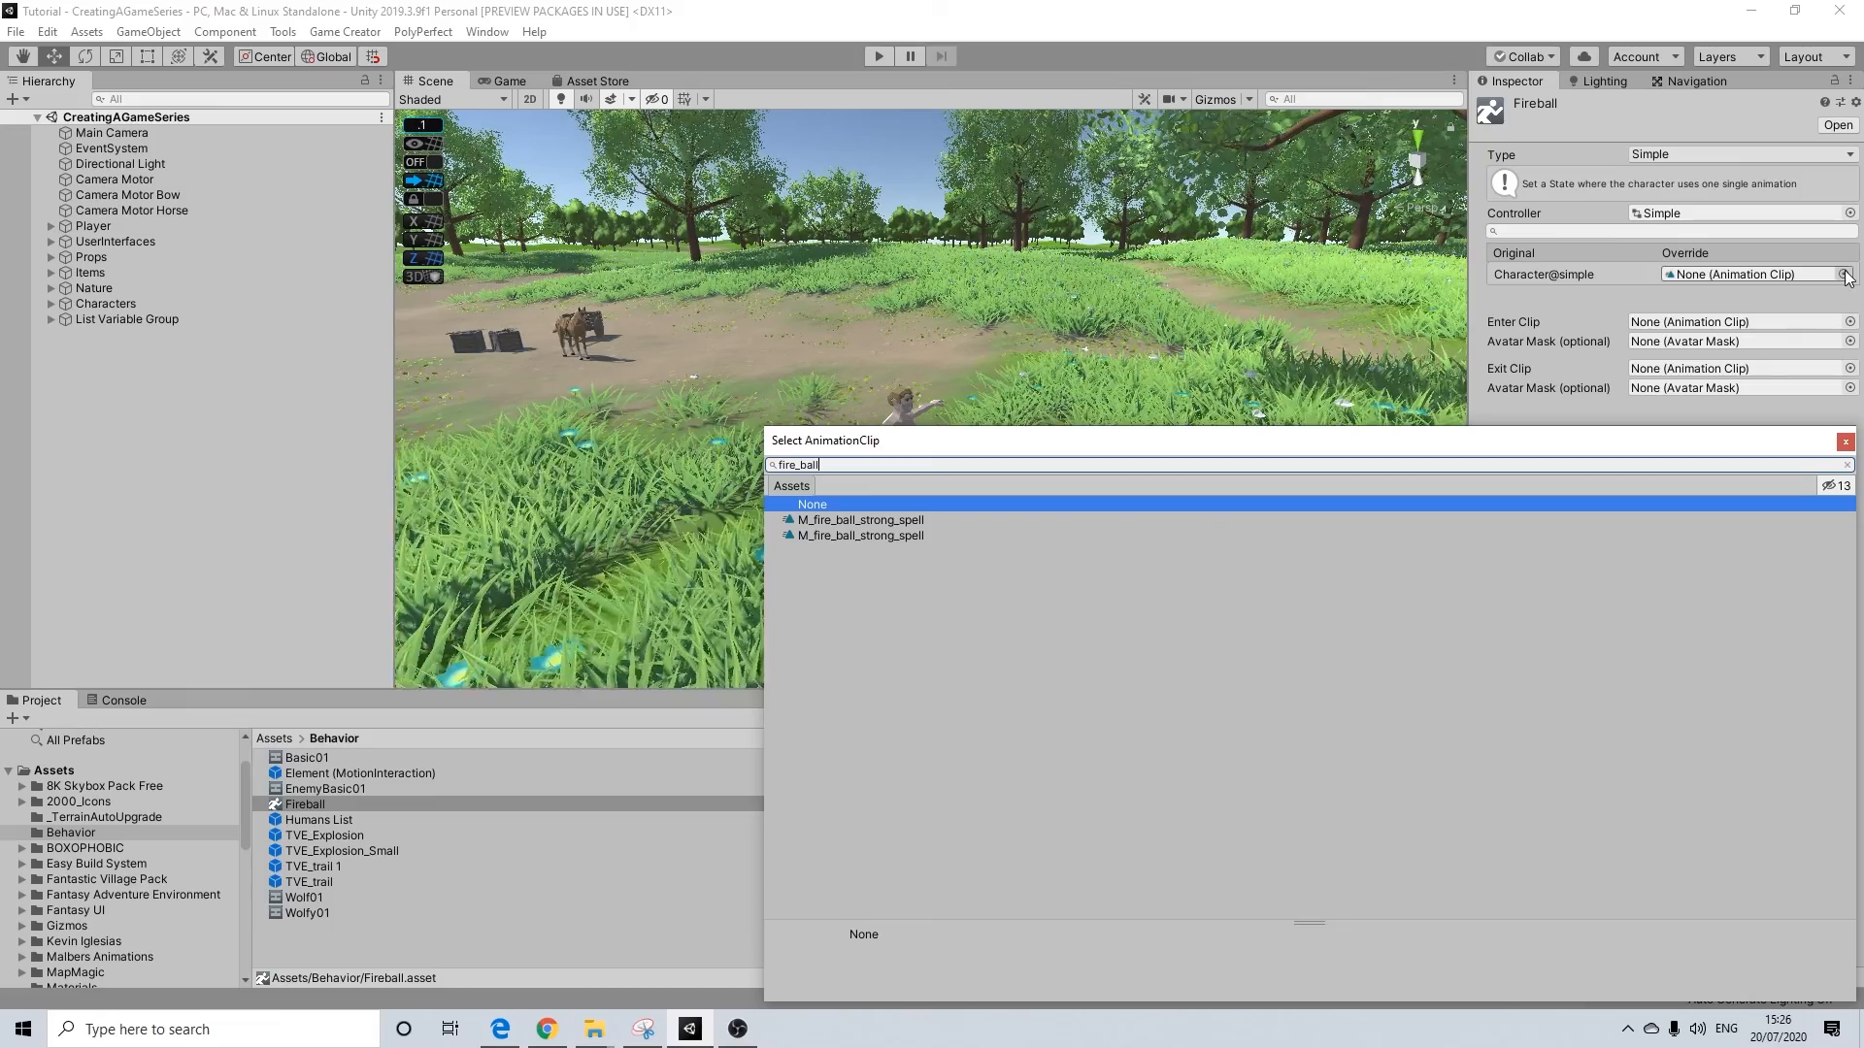
click(907, 520)
click(891, 534)
click(895, 517)
click(891, 534)
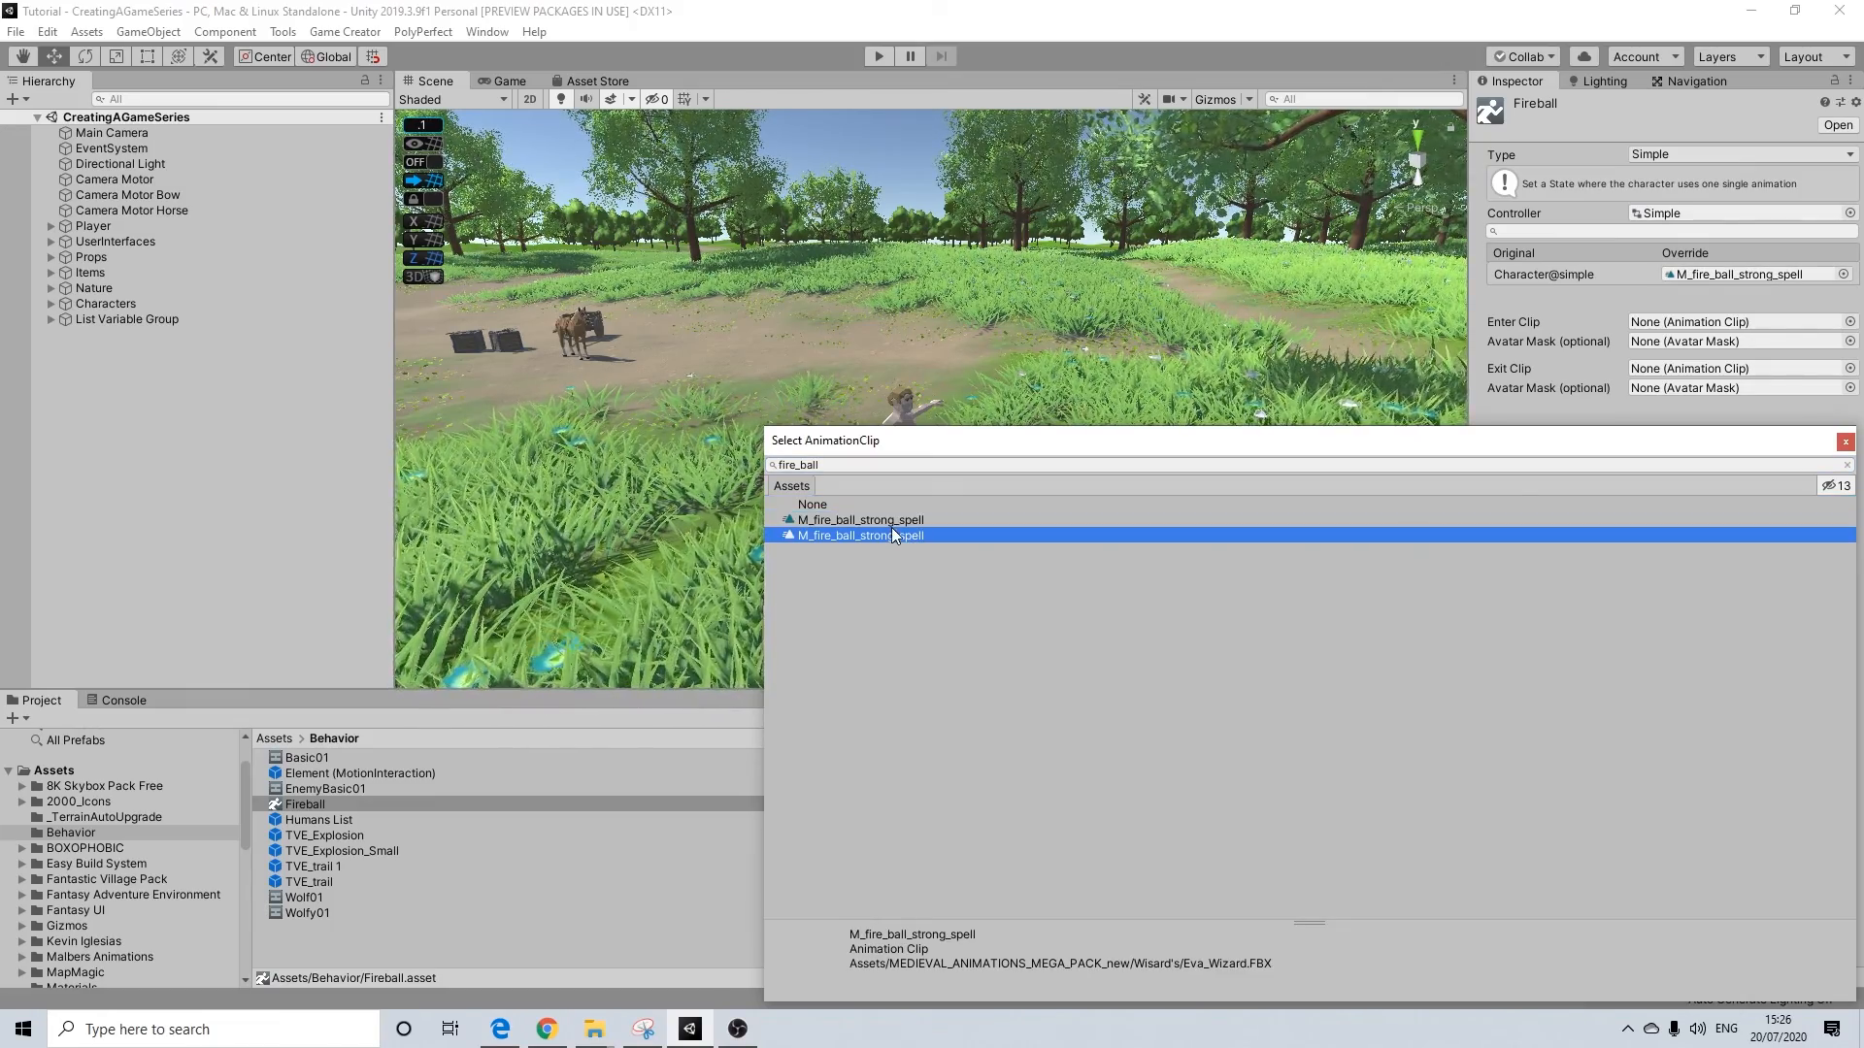
click(907, 519)
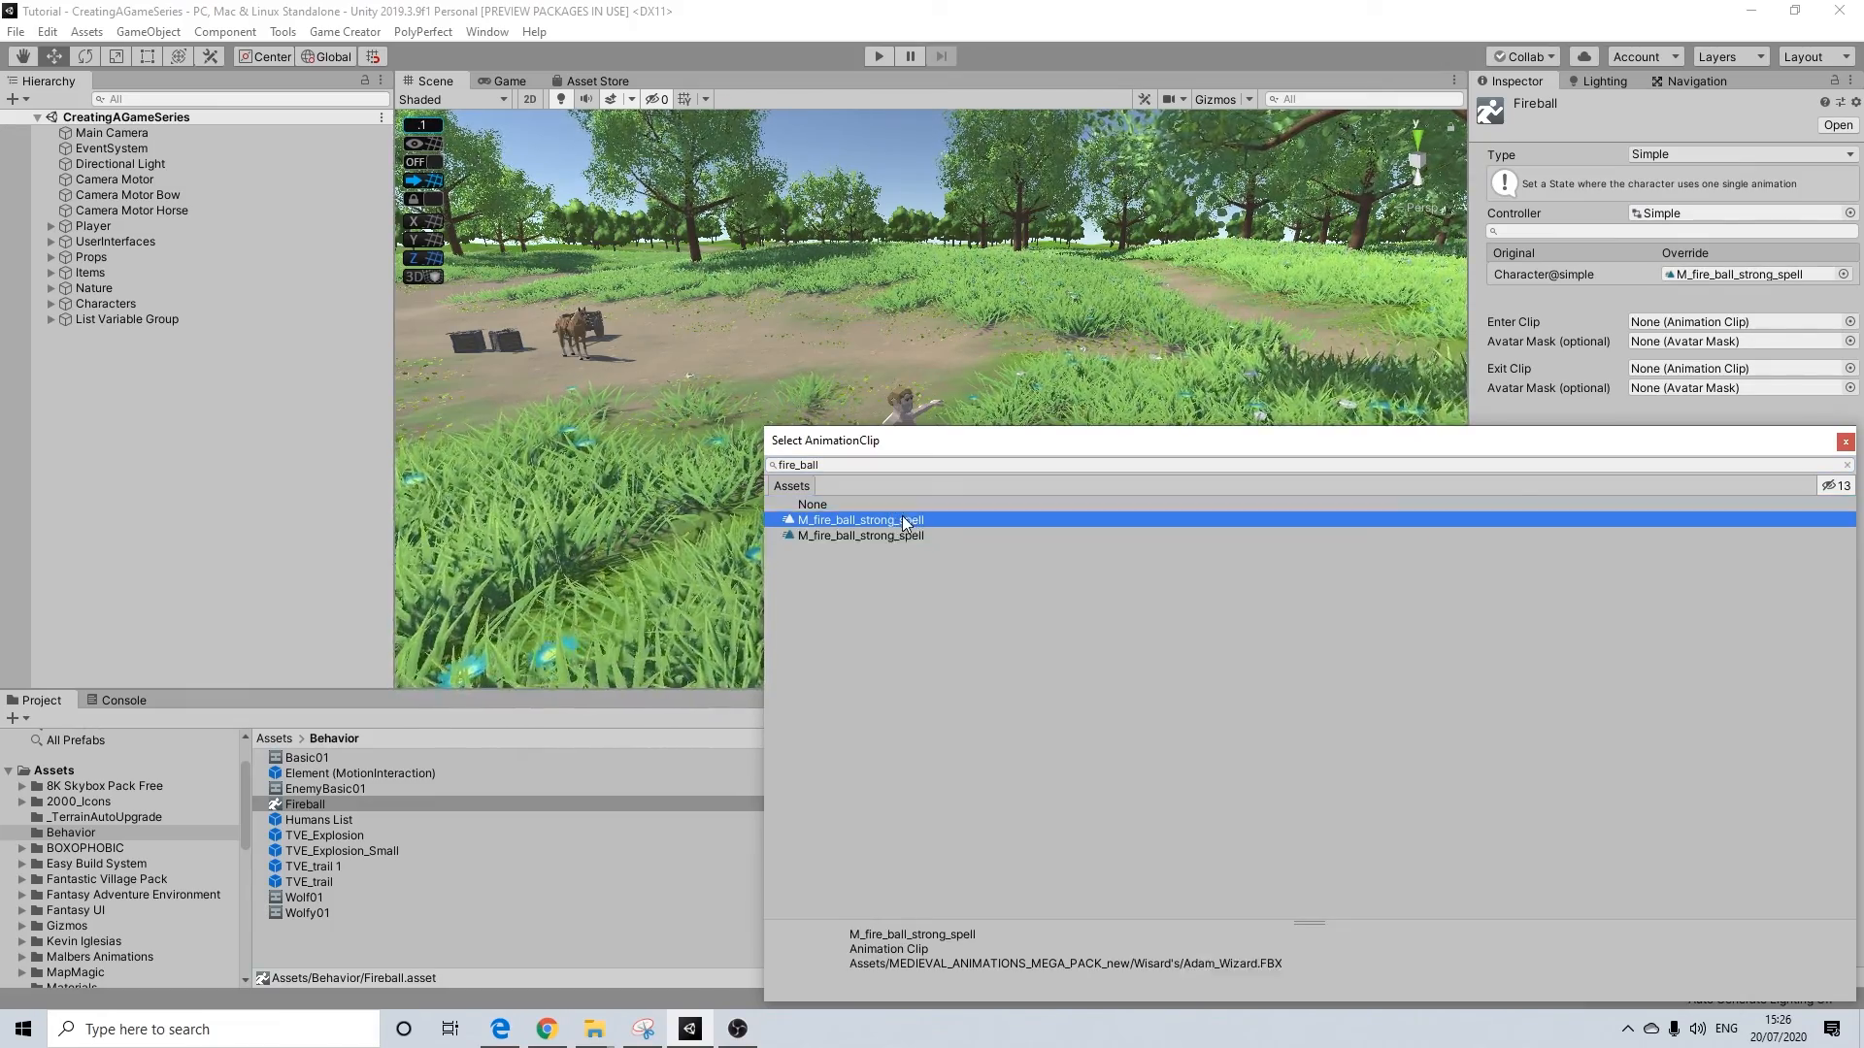
click(1844, 442)
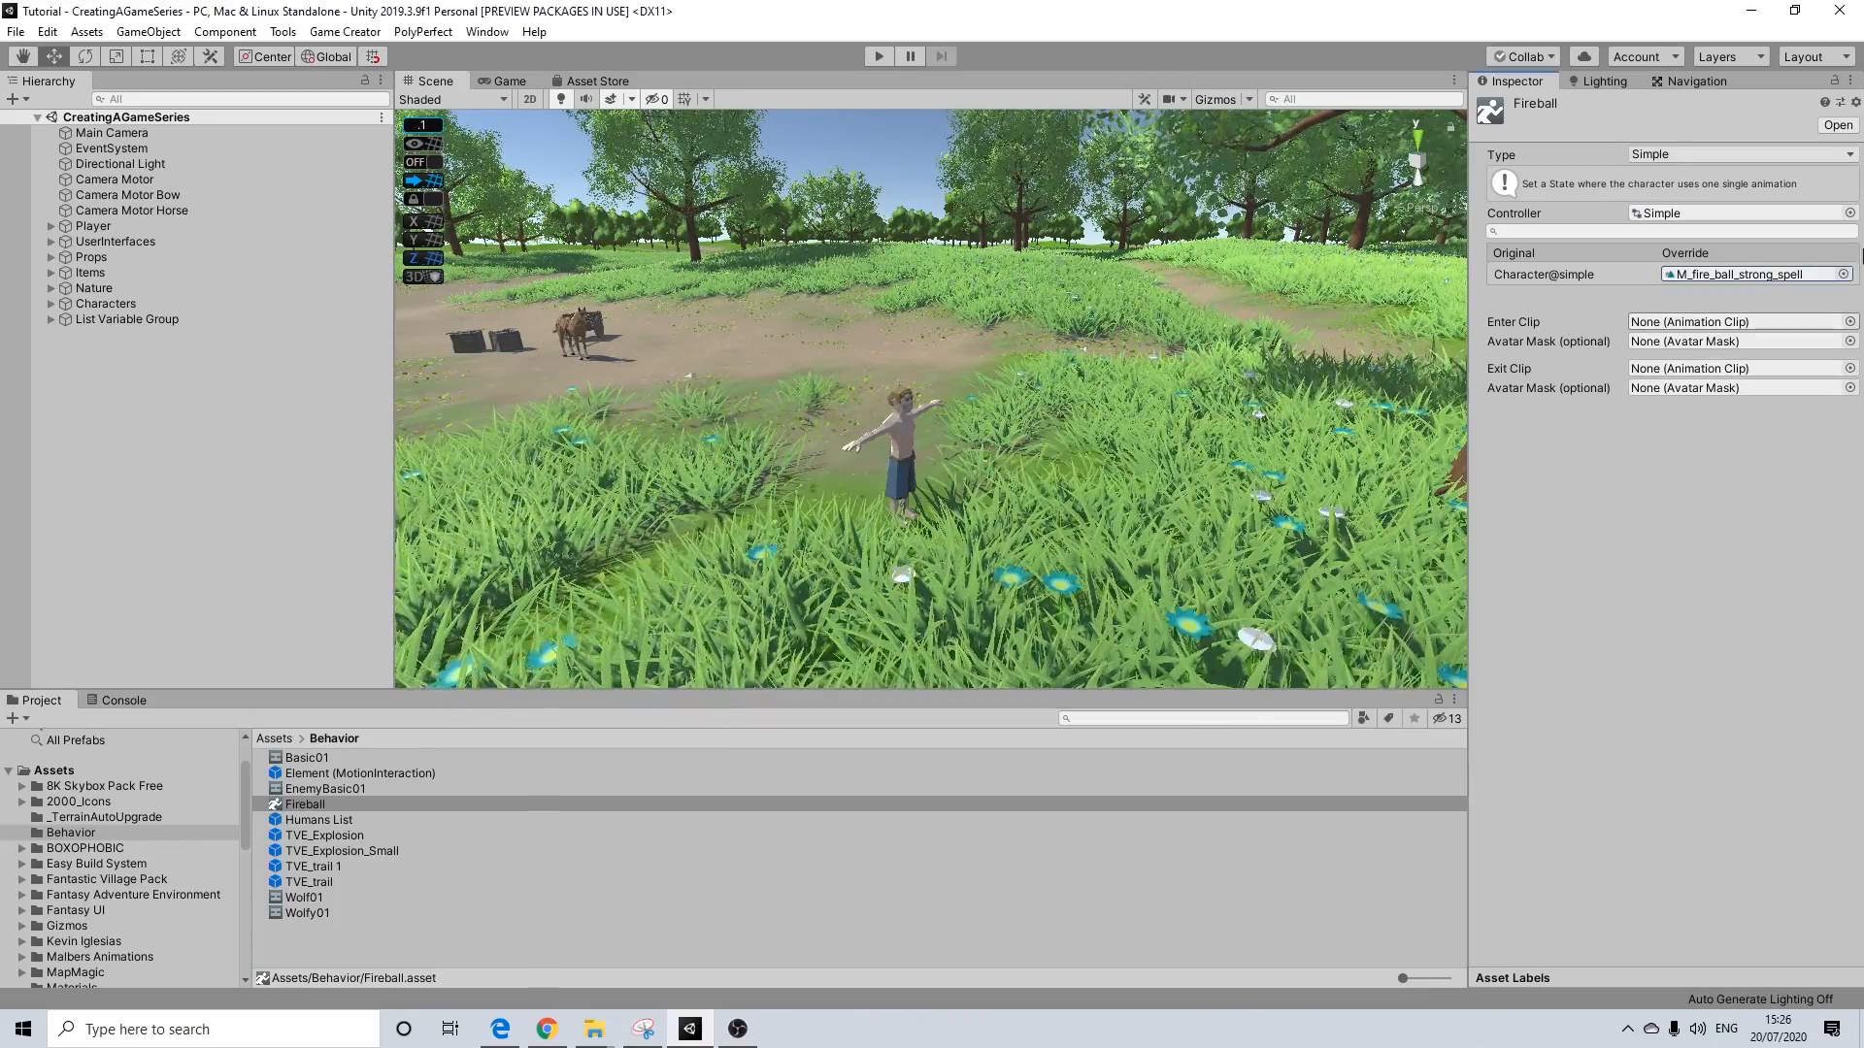
Locate the M_fire_ball_strong_spell source clip and examine its loop and root transform options in the Adam_Wizard import settings
click(1720, 273)
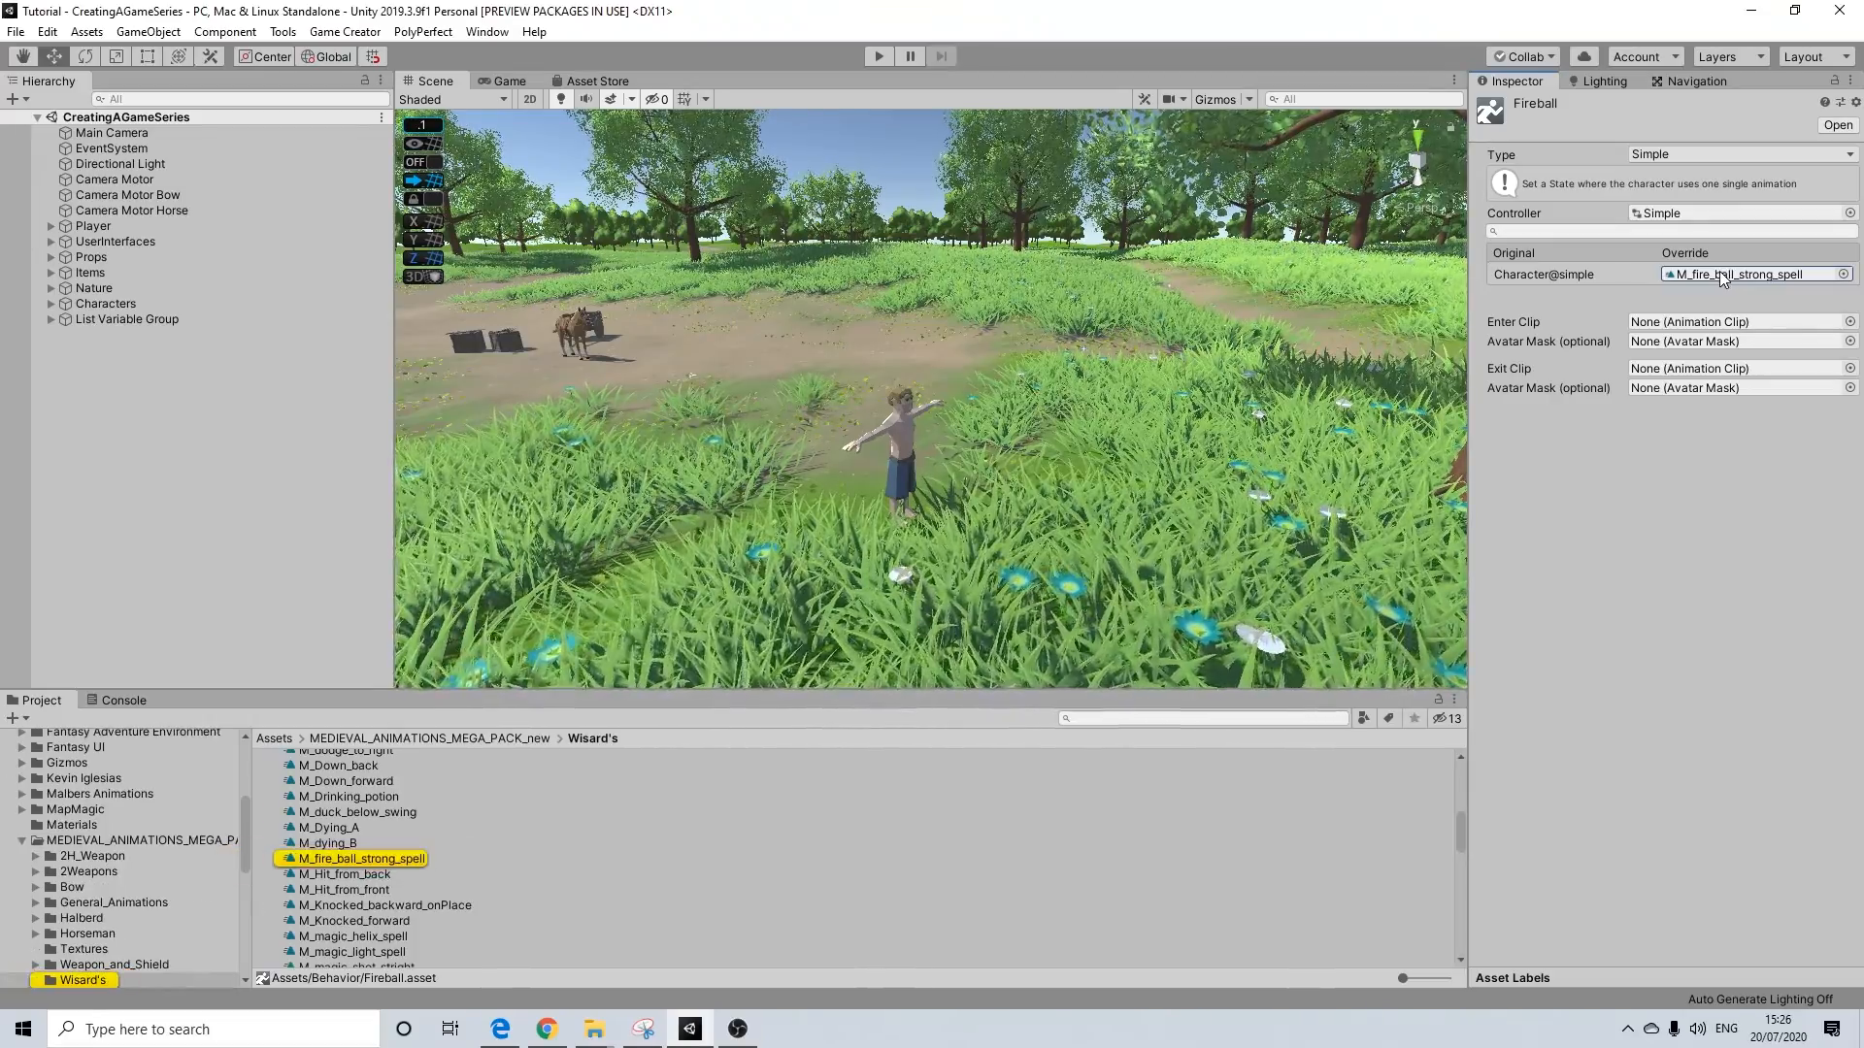
click(383, 860)
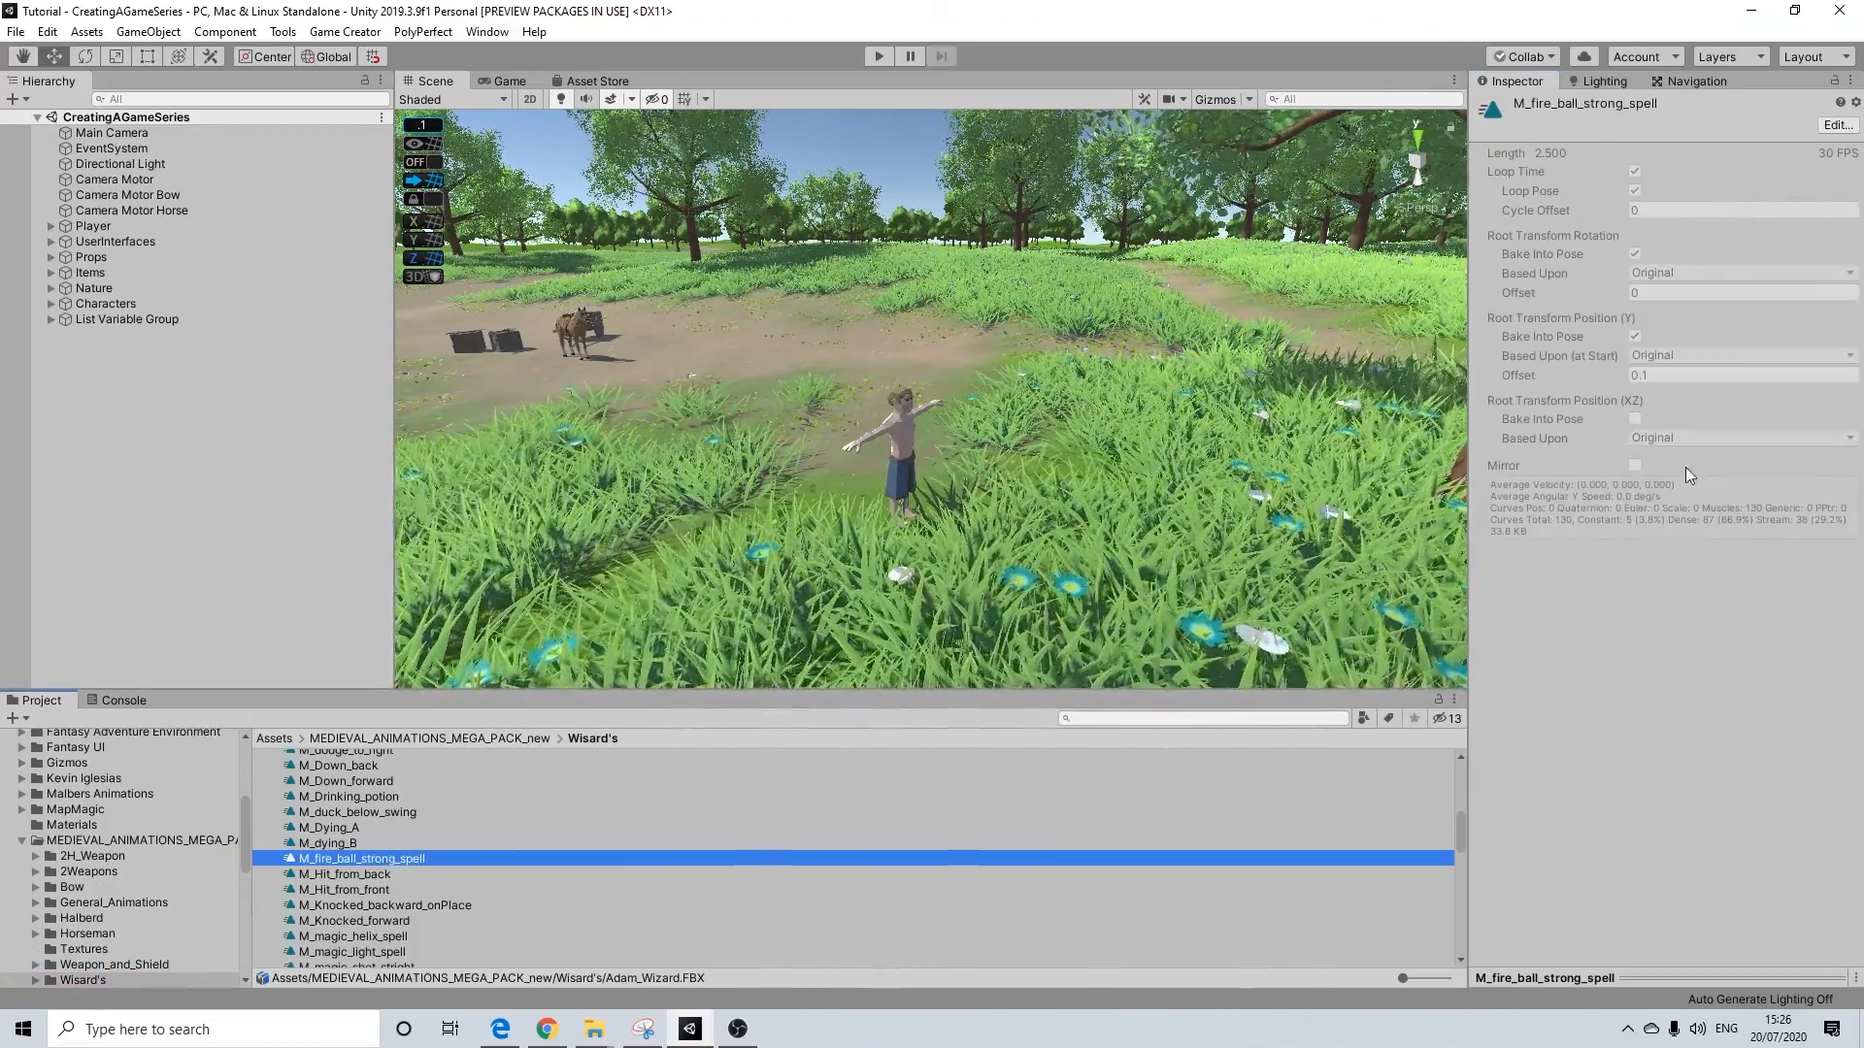
scroll(332, 852, up, 5)
scroll(331, 852, up, 2)
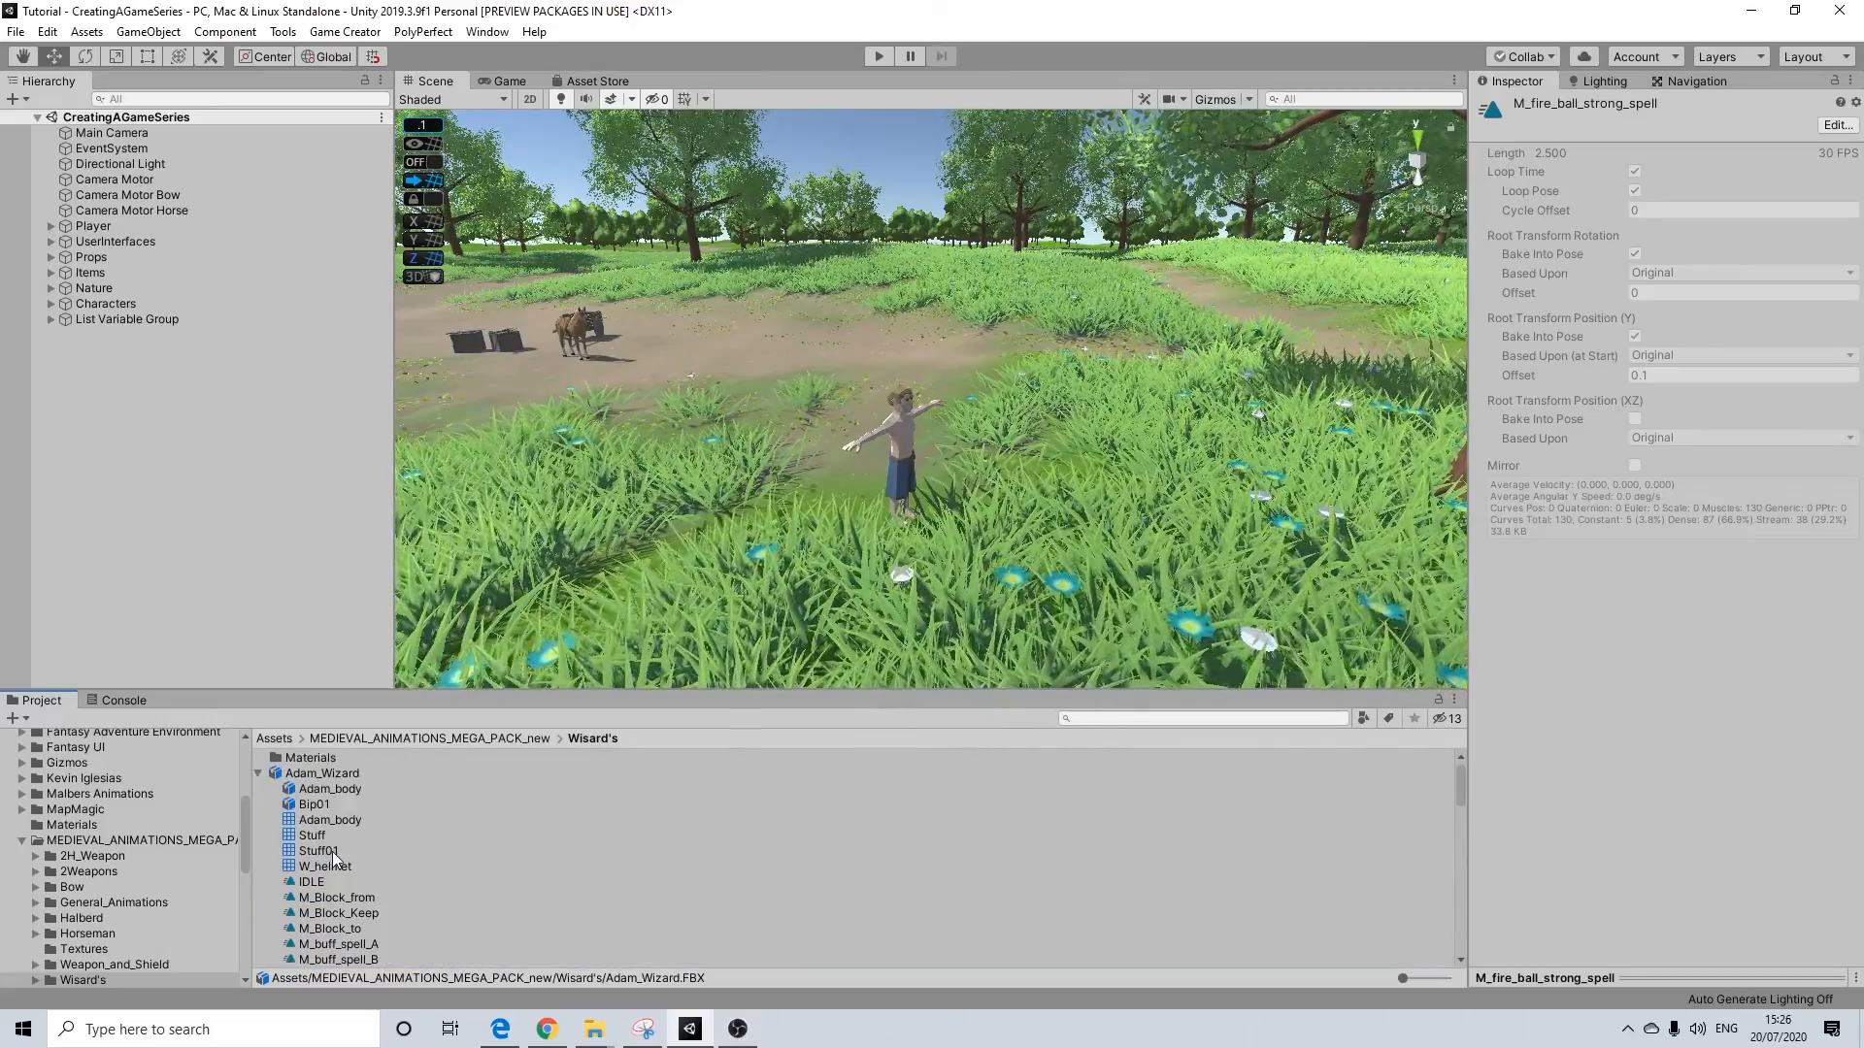
click(336, 772)
scroll(1587, 485, down, 5)
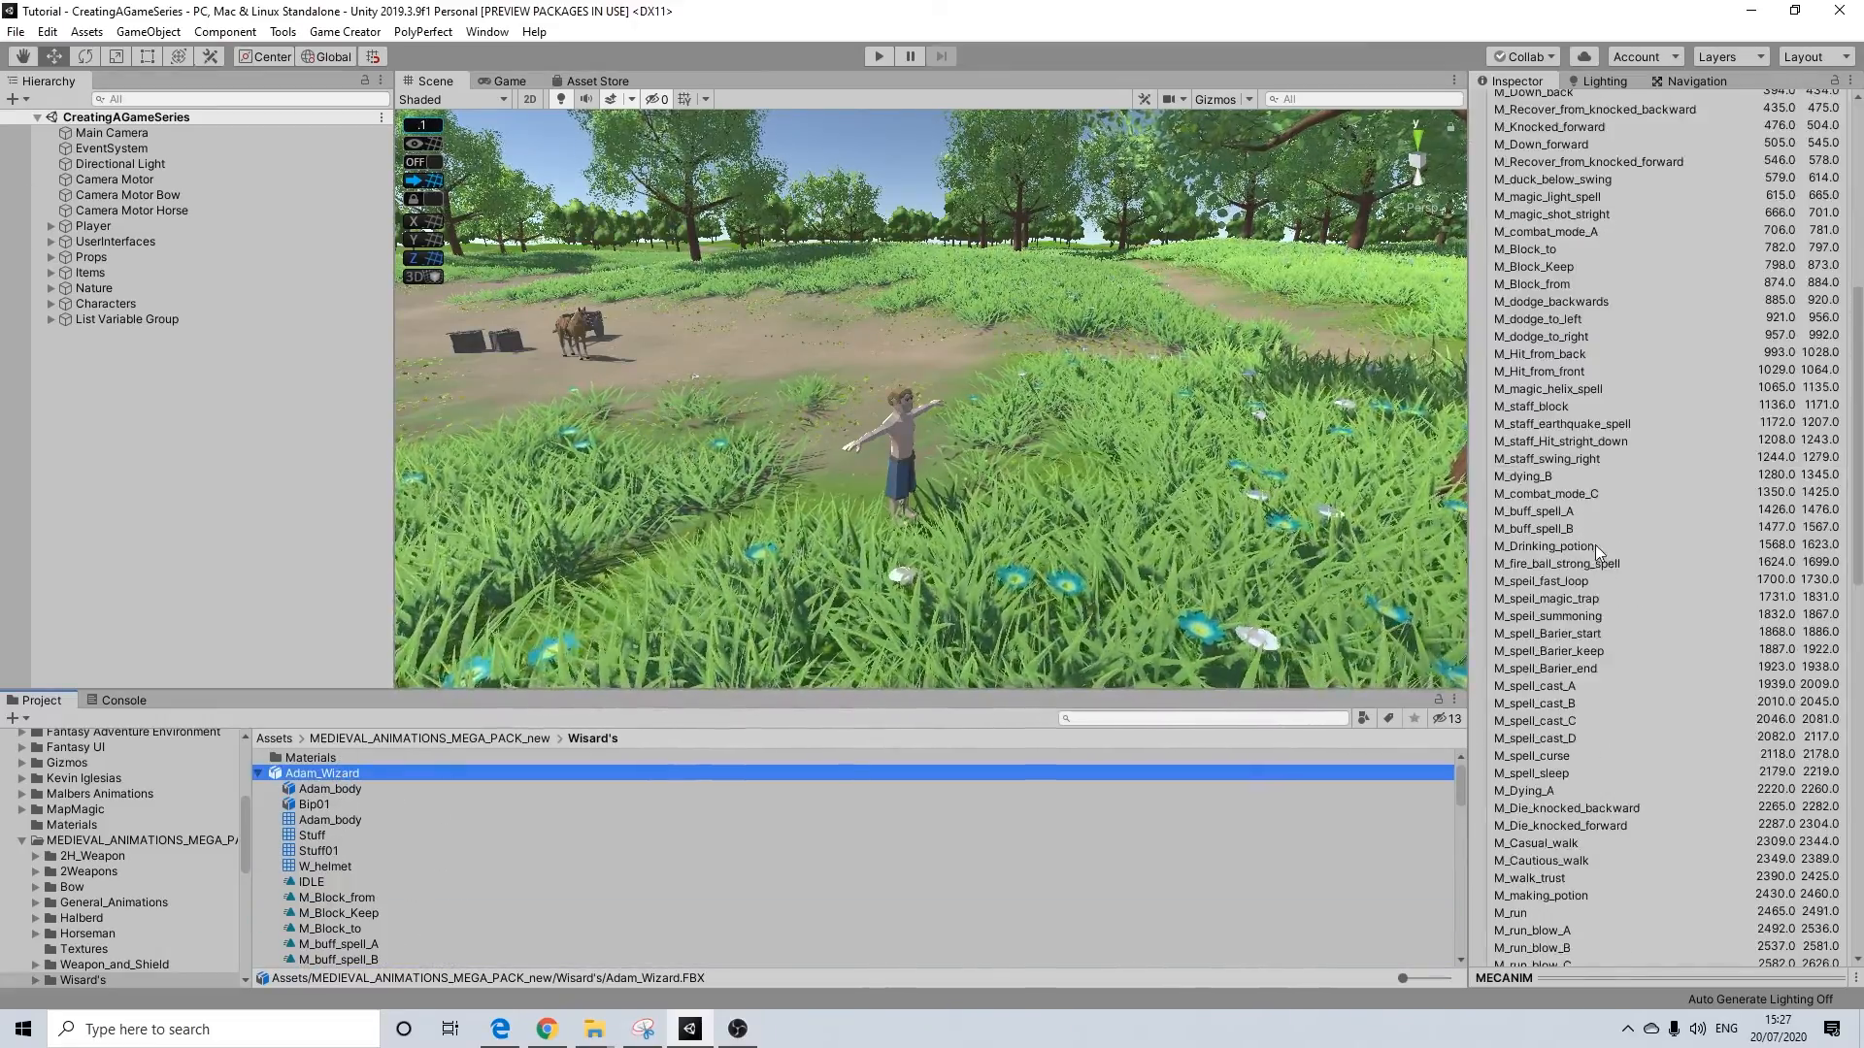
scroll(1594, 545, up, 3)
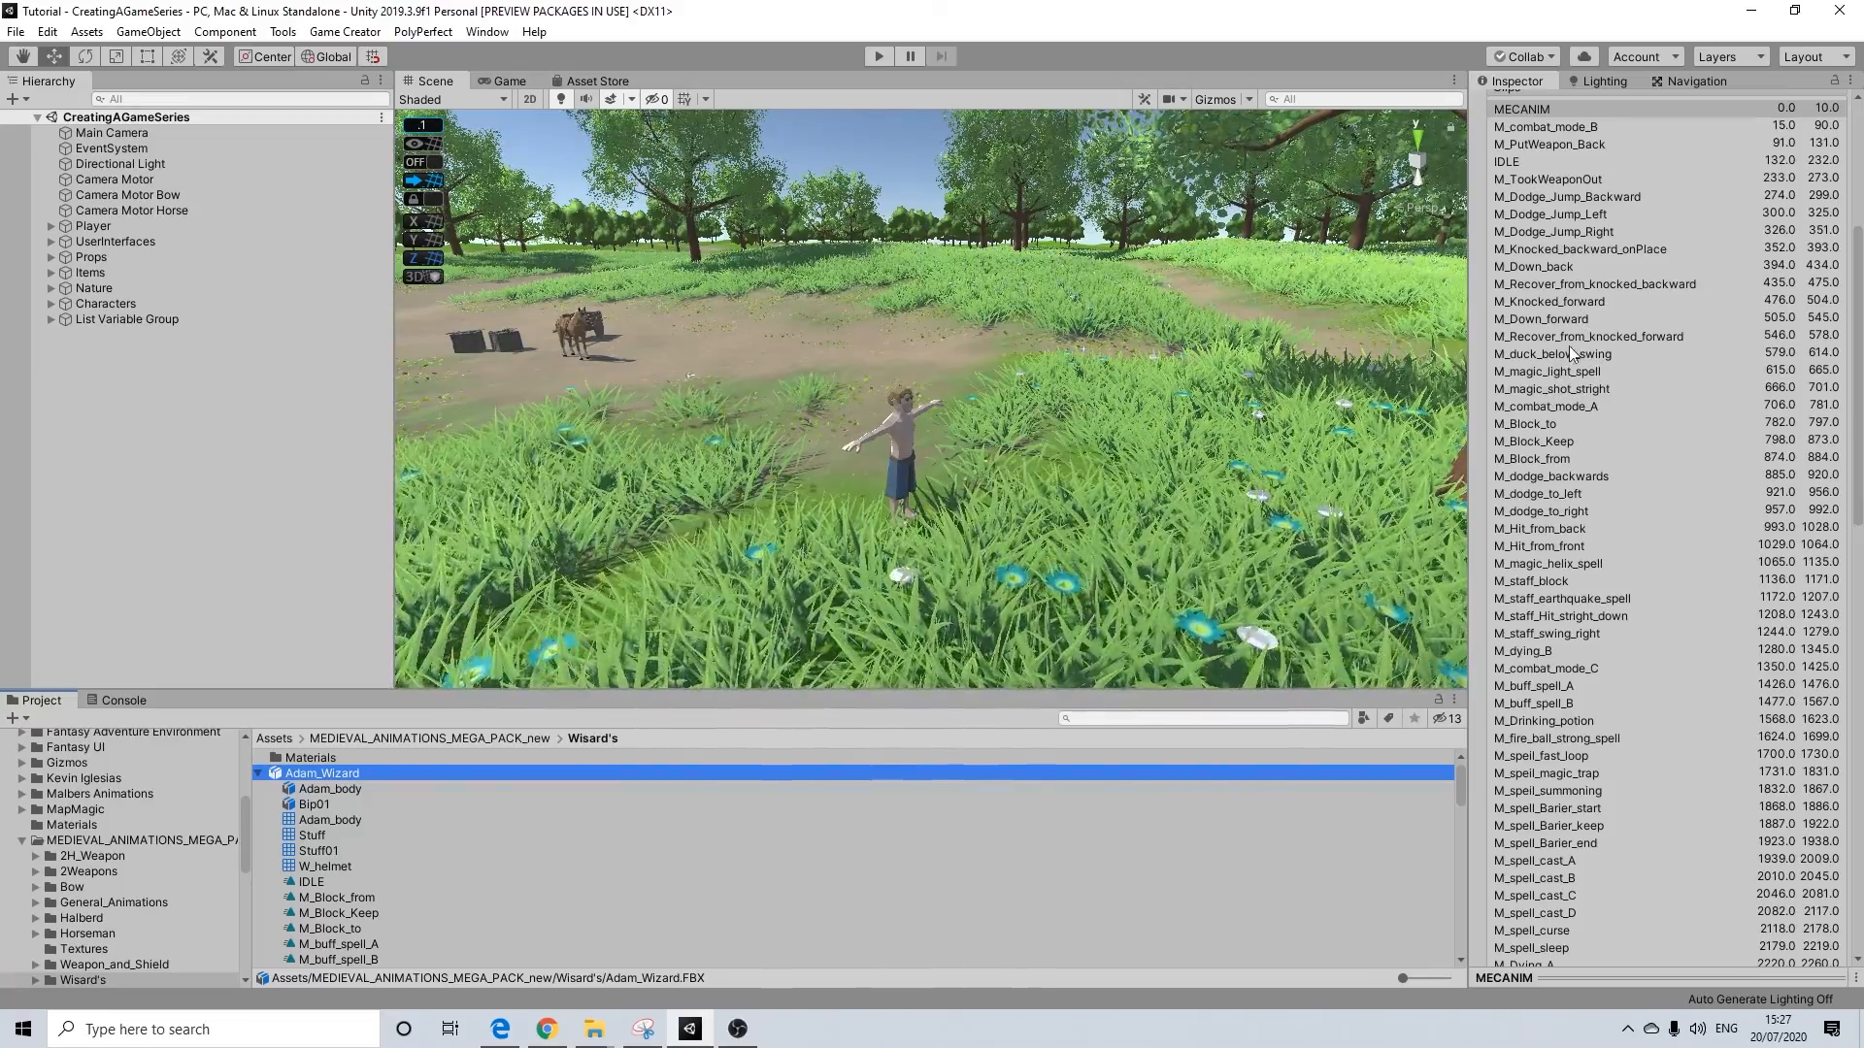
scroll(1566, 510, down, 3)
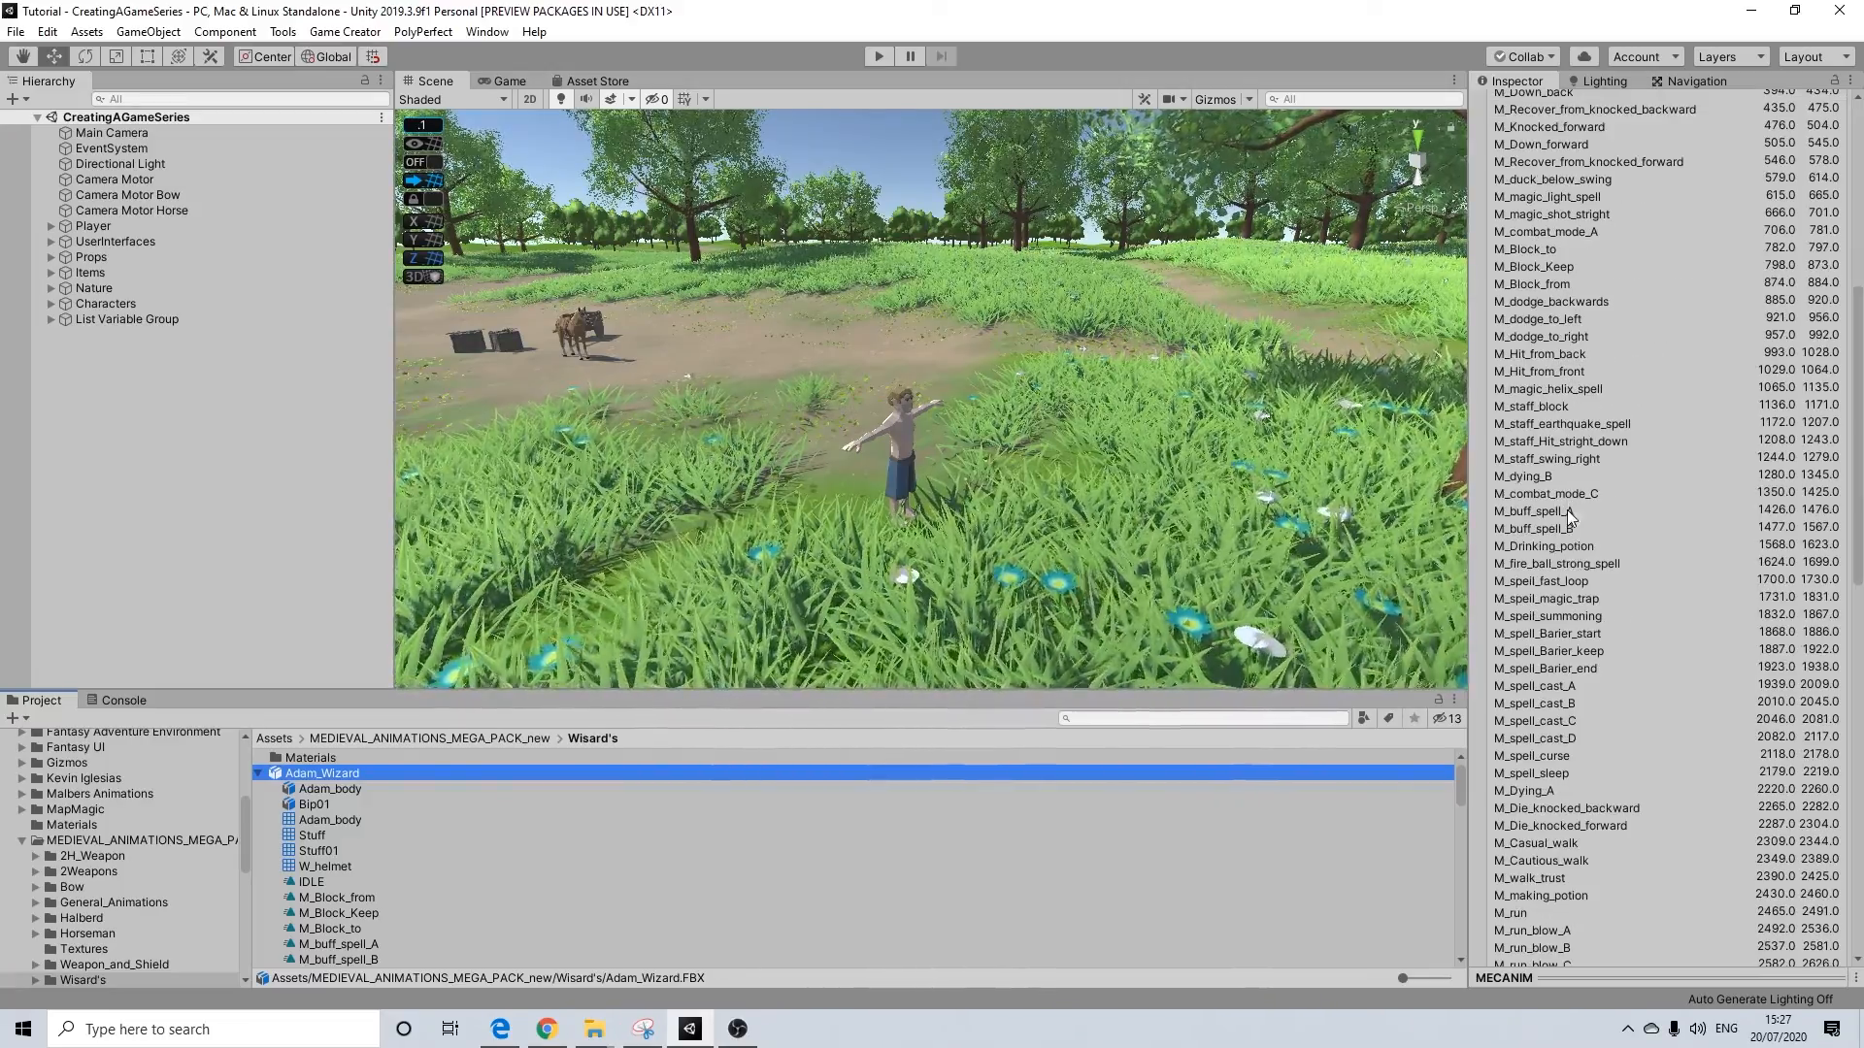
click(1568, 563)
scroll(1640, 679, down, 10)
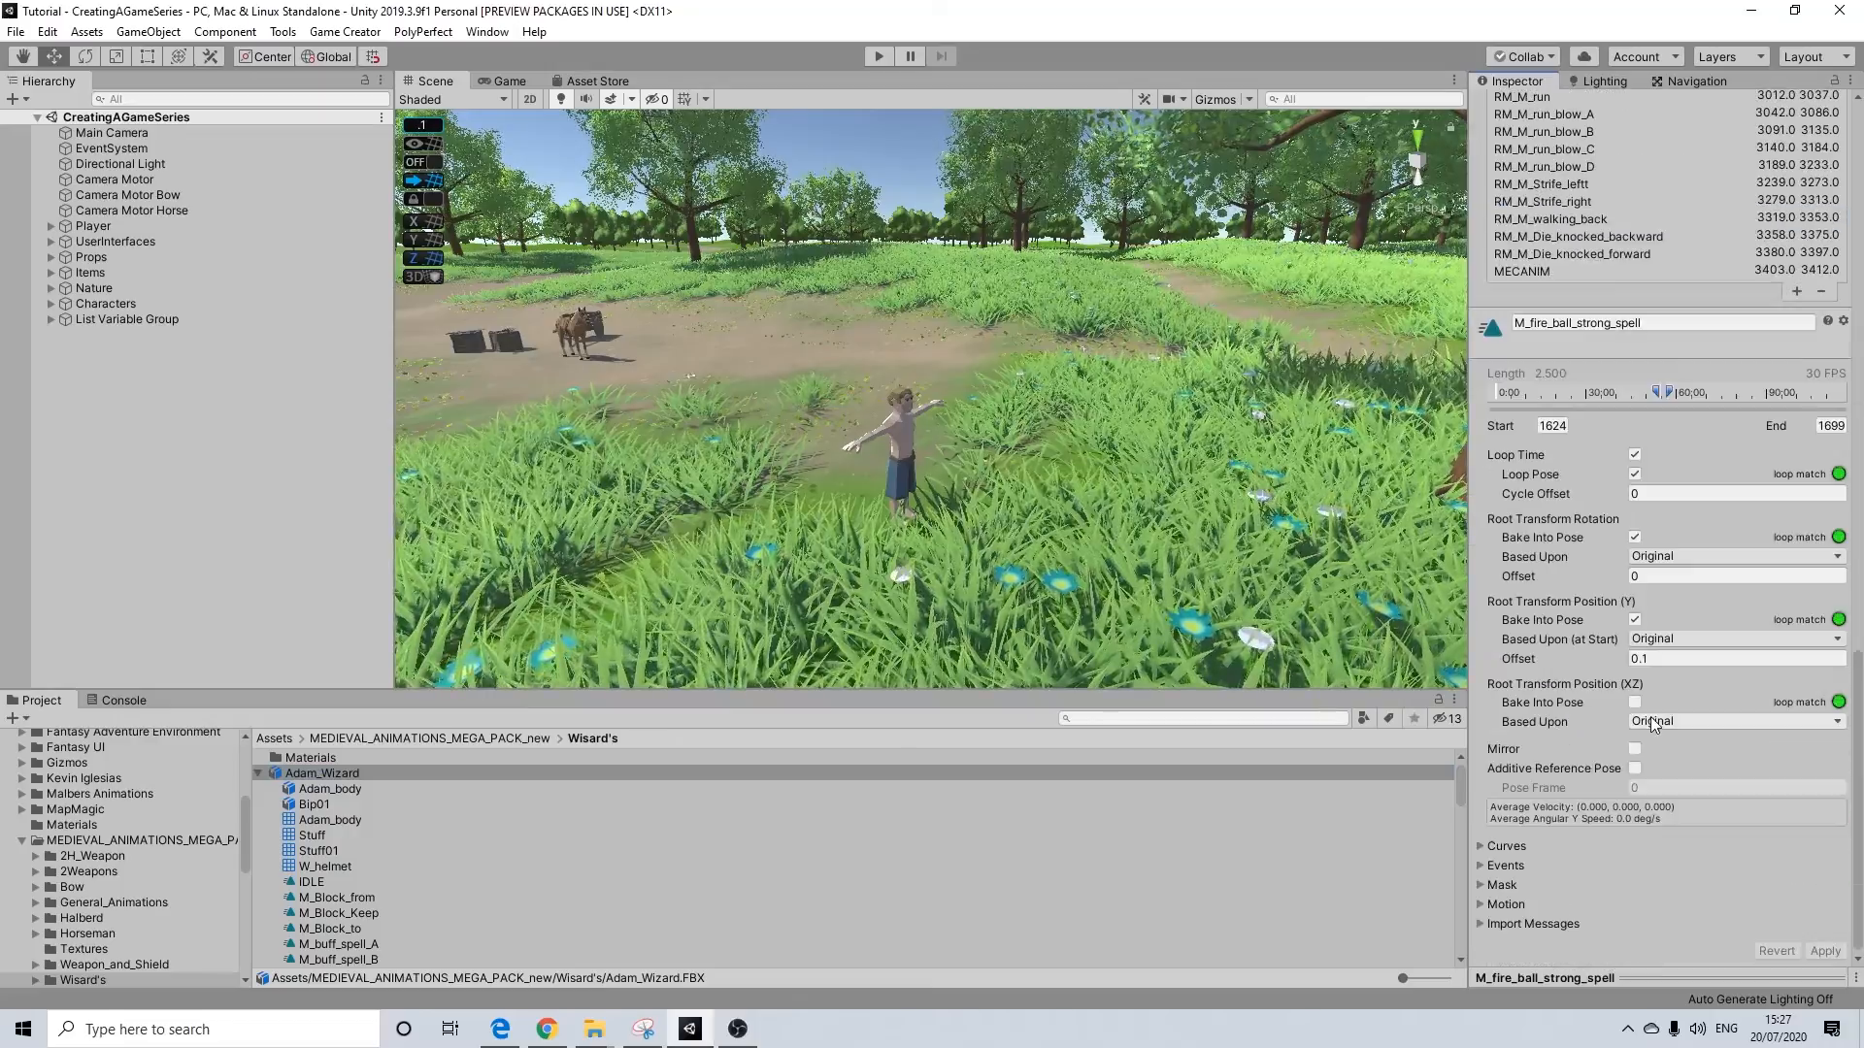
click(1635, 537)
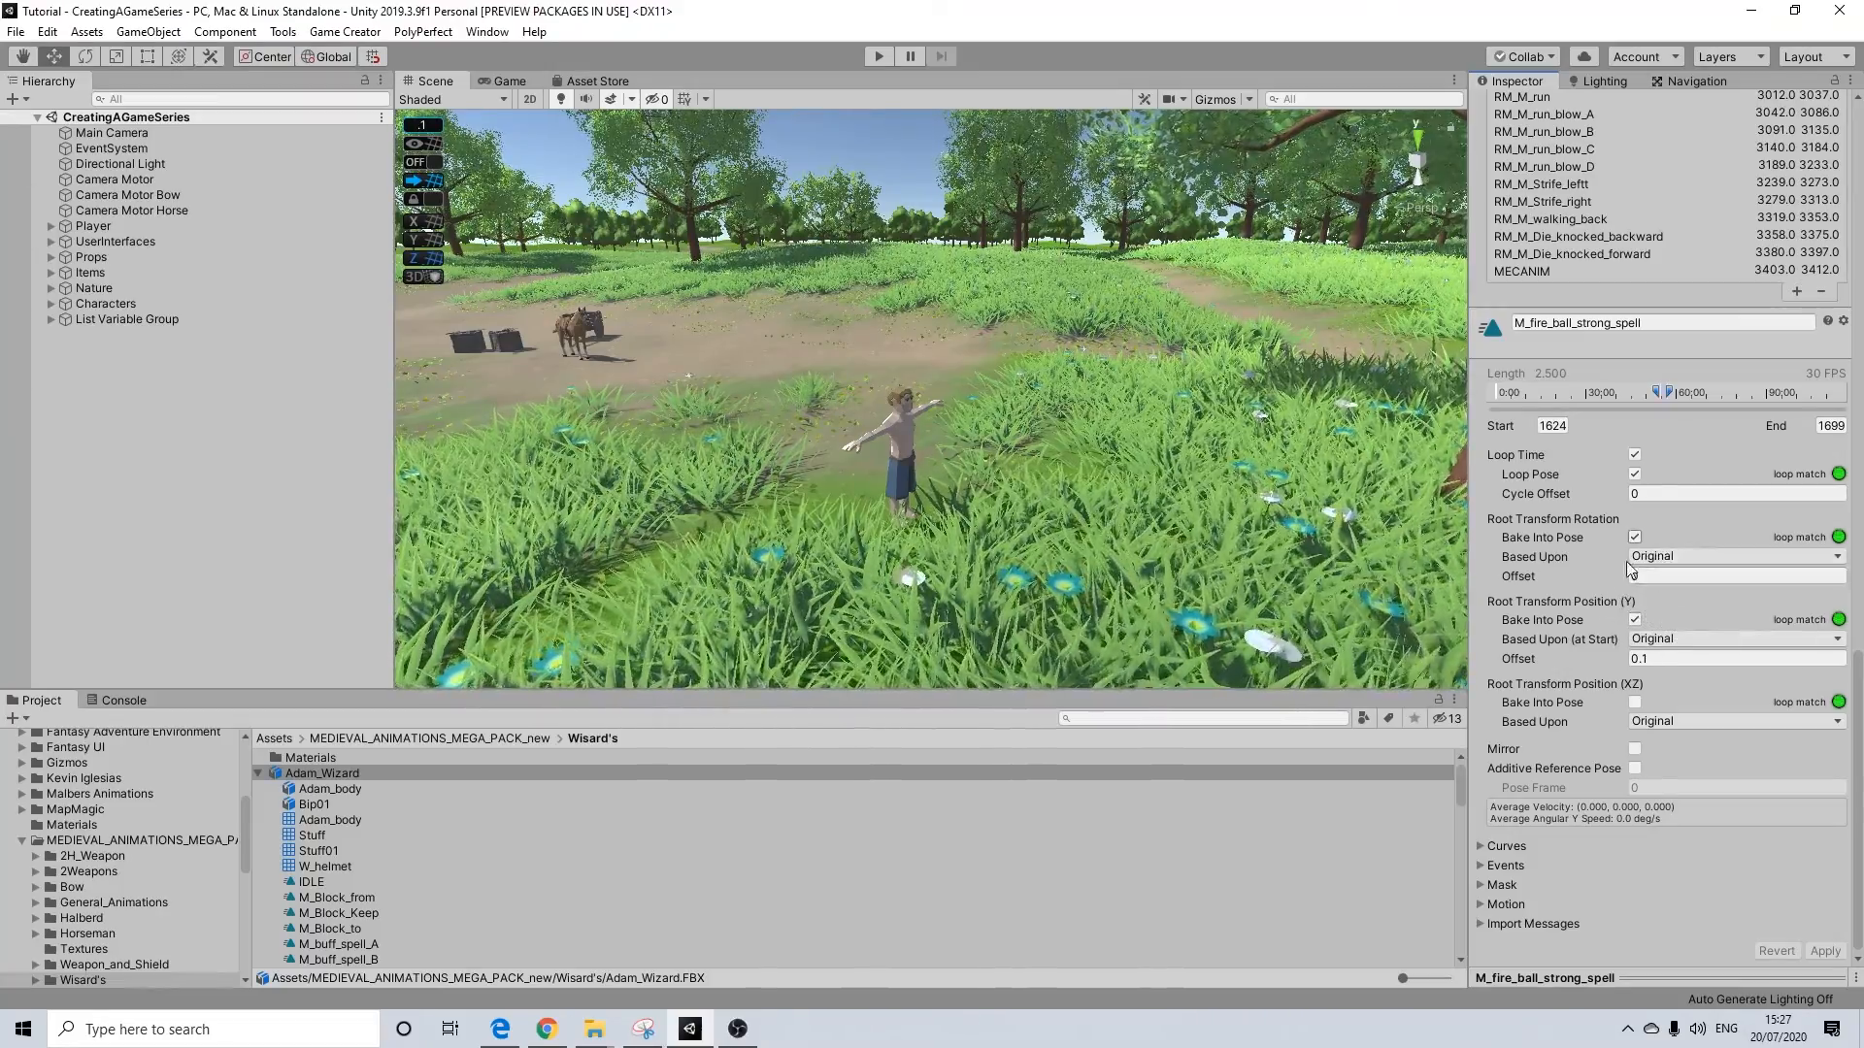
scroll(1617, 559, up, 8)
scroll(1638, 568, up, 10)
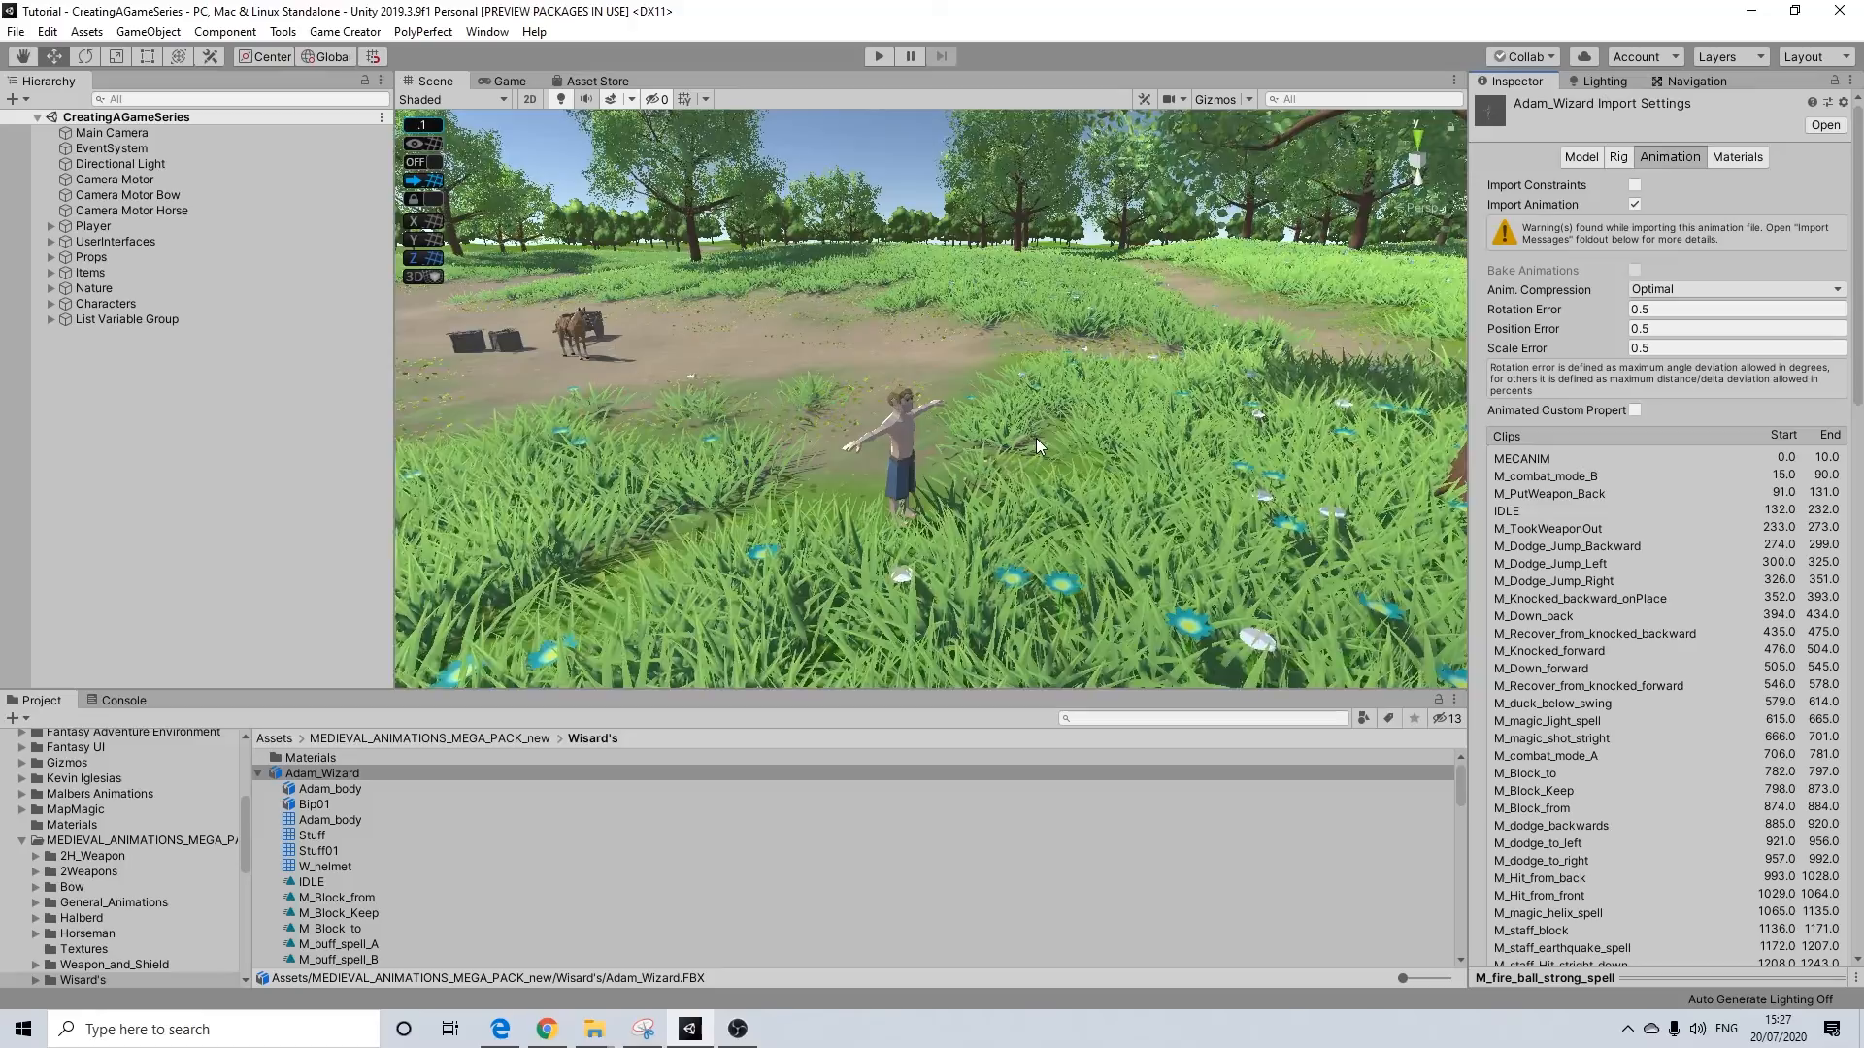
Collapse the Adam_Wizard model and the medieval animations folder, and reopen the Fireball state from the Behavior folder
scroll(1035, 439, up, 6)
scroll(1034, 439, down, 5)
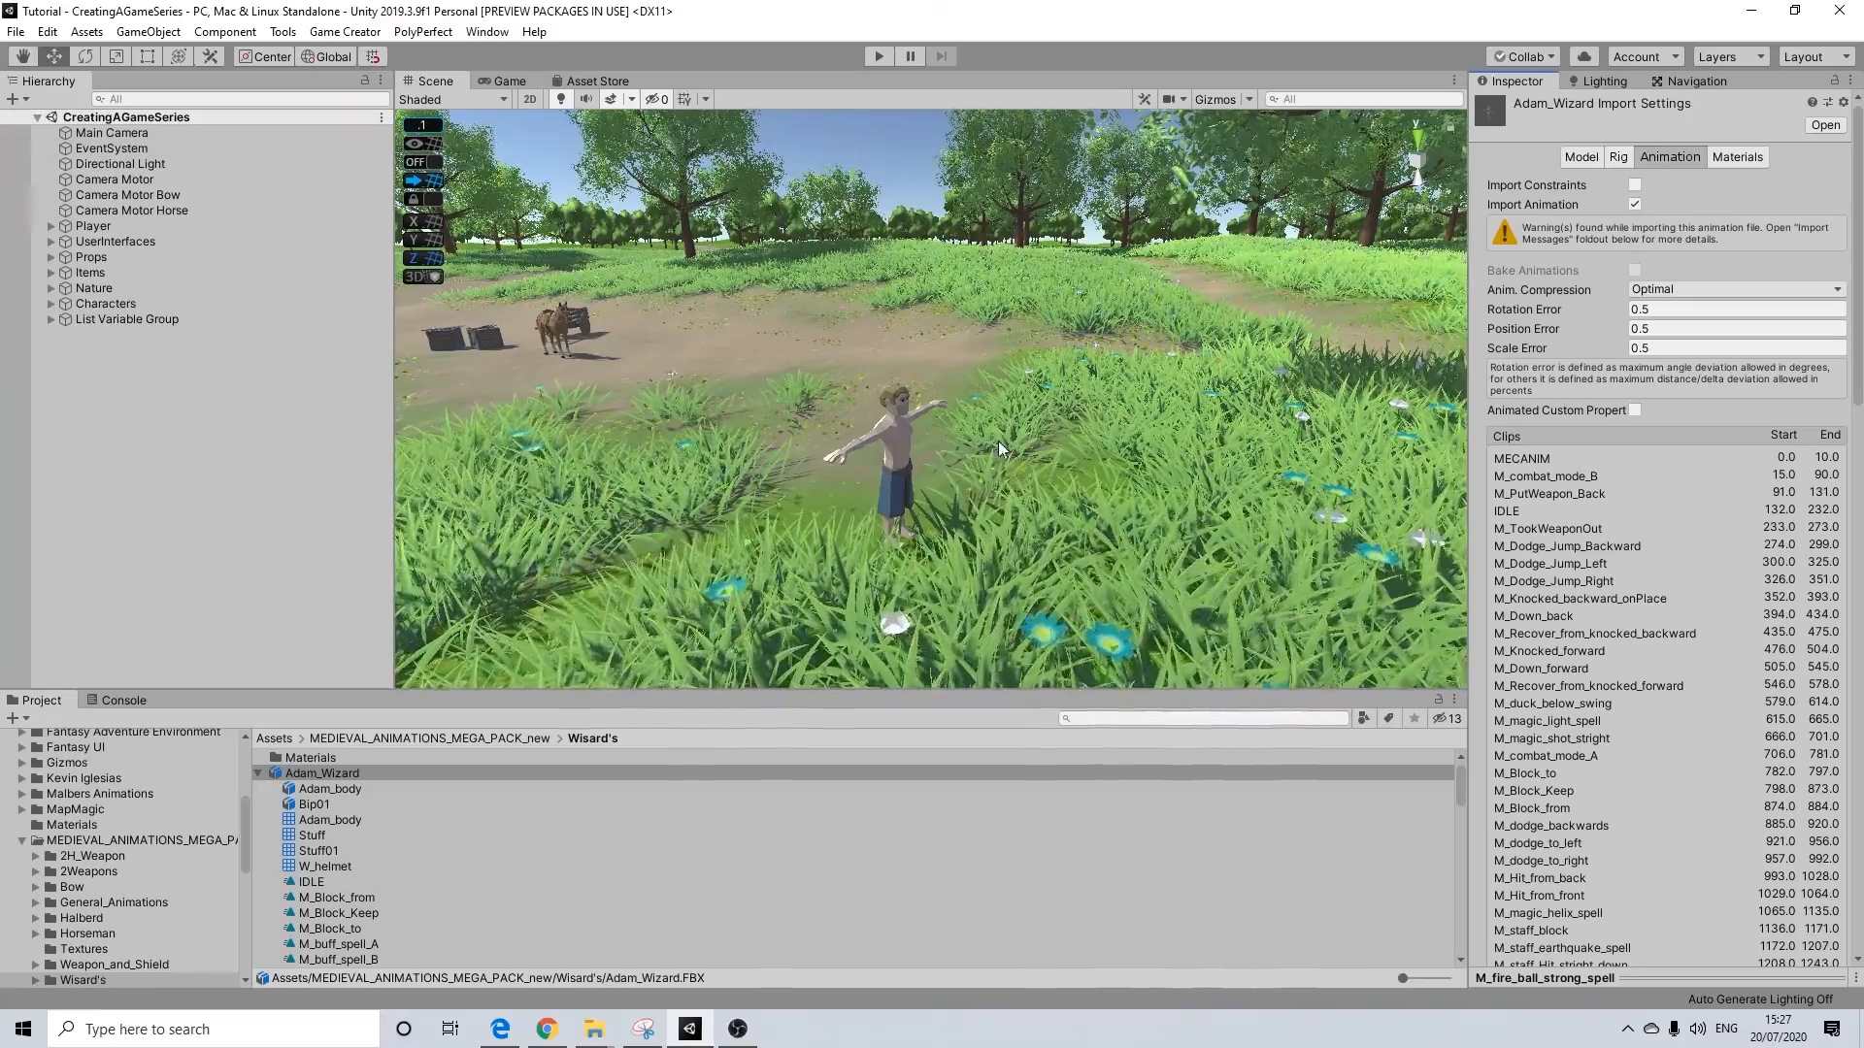
scroll(952, 428, down, 3)
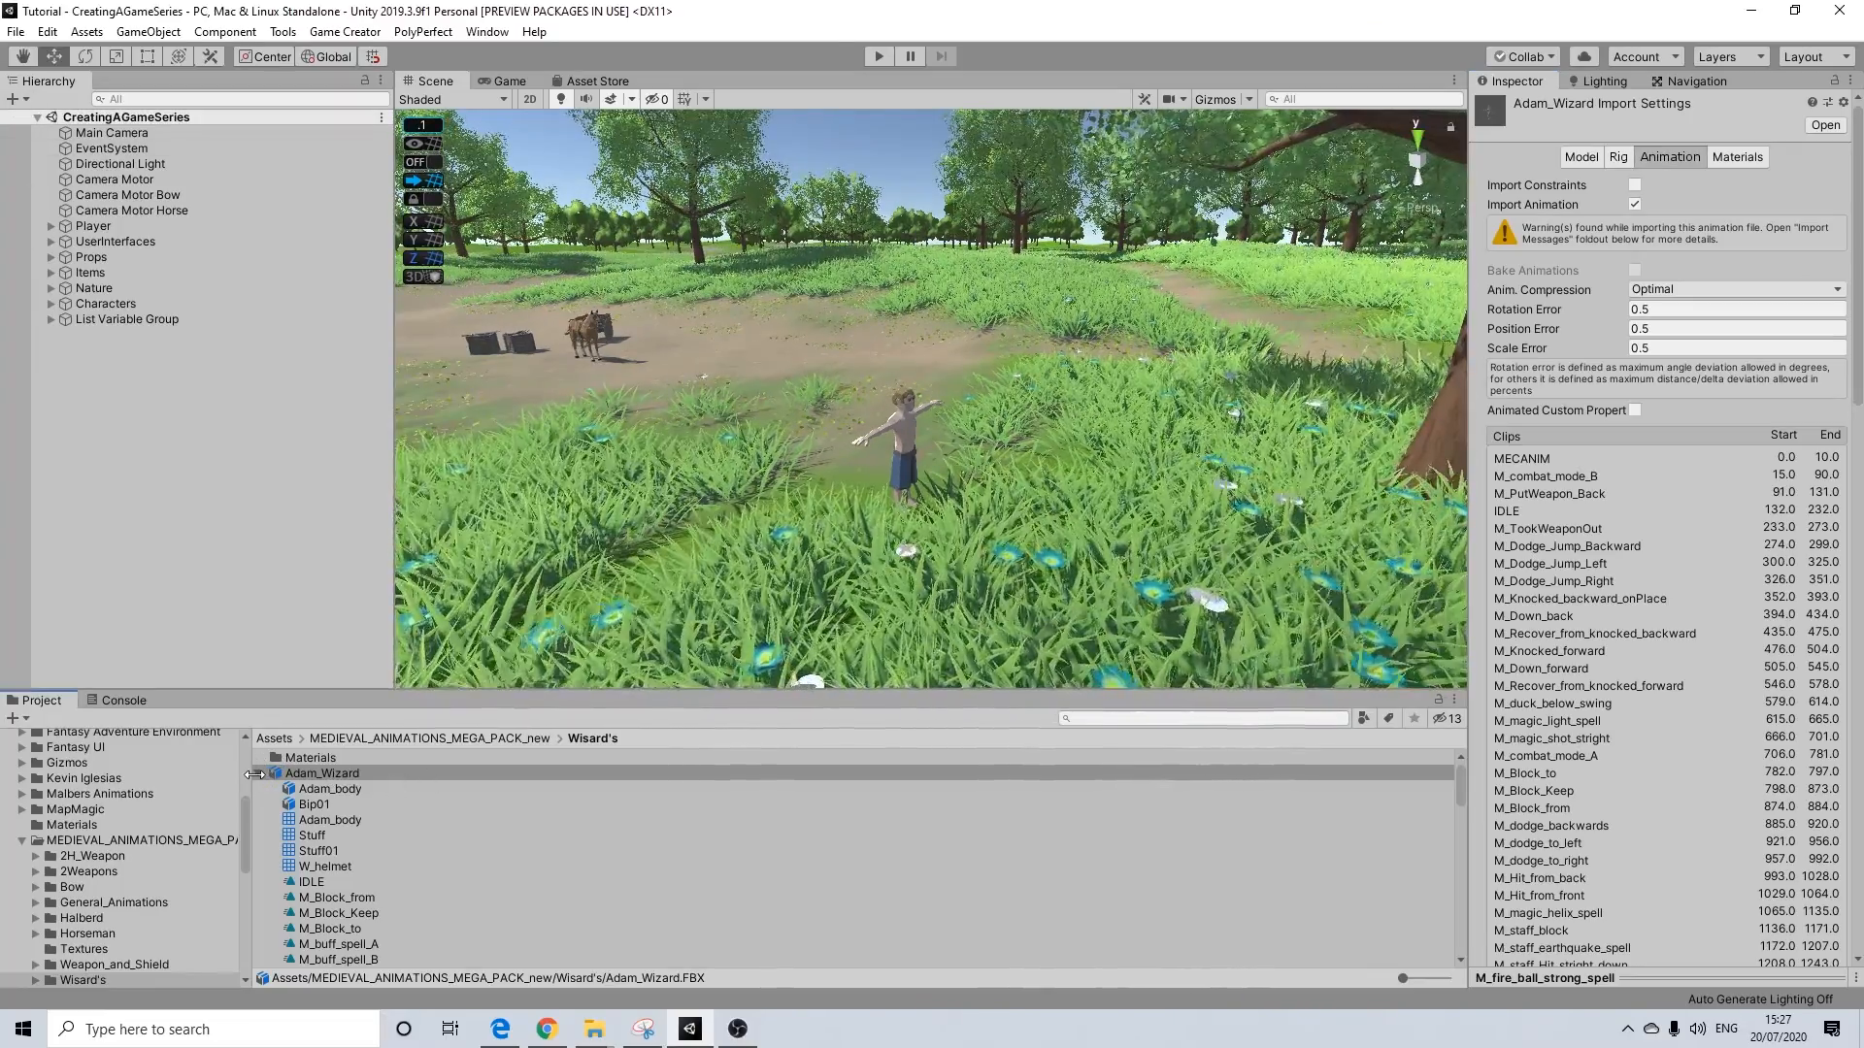
click(259, 774)
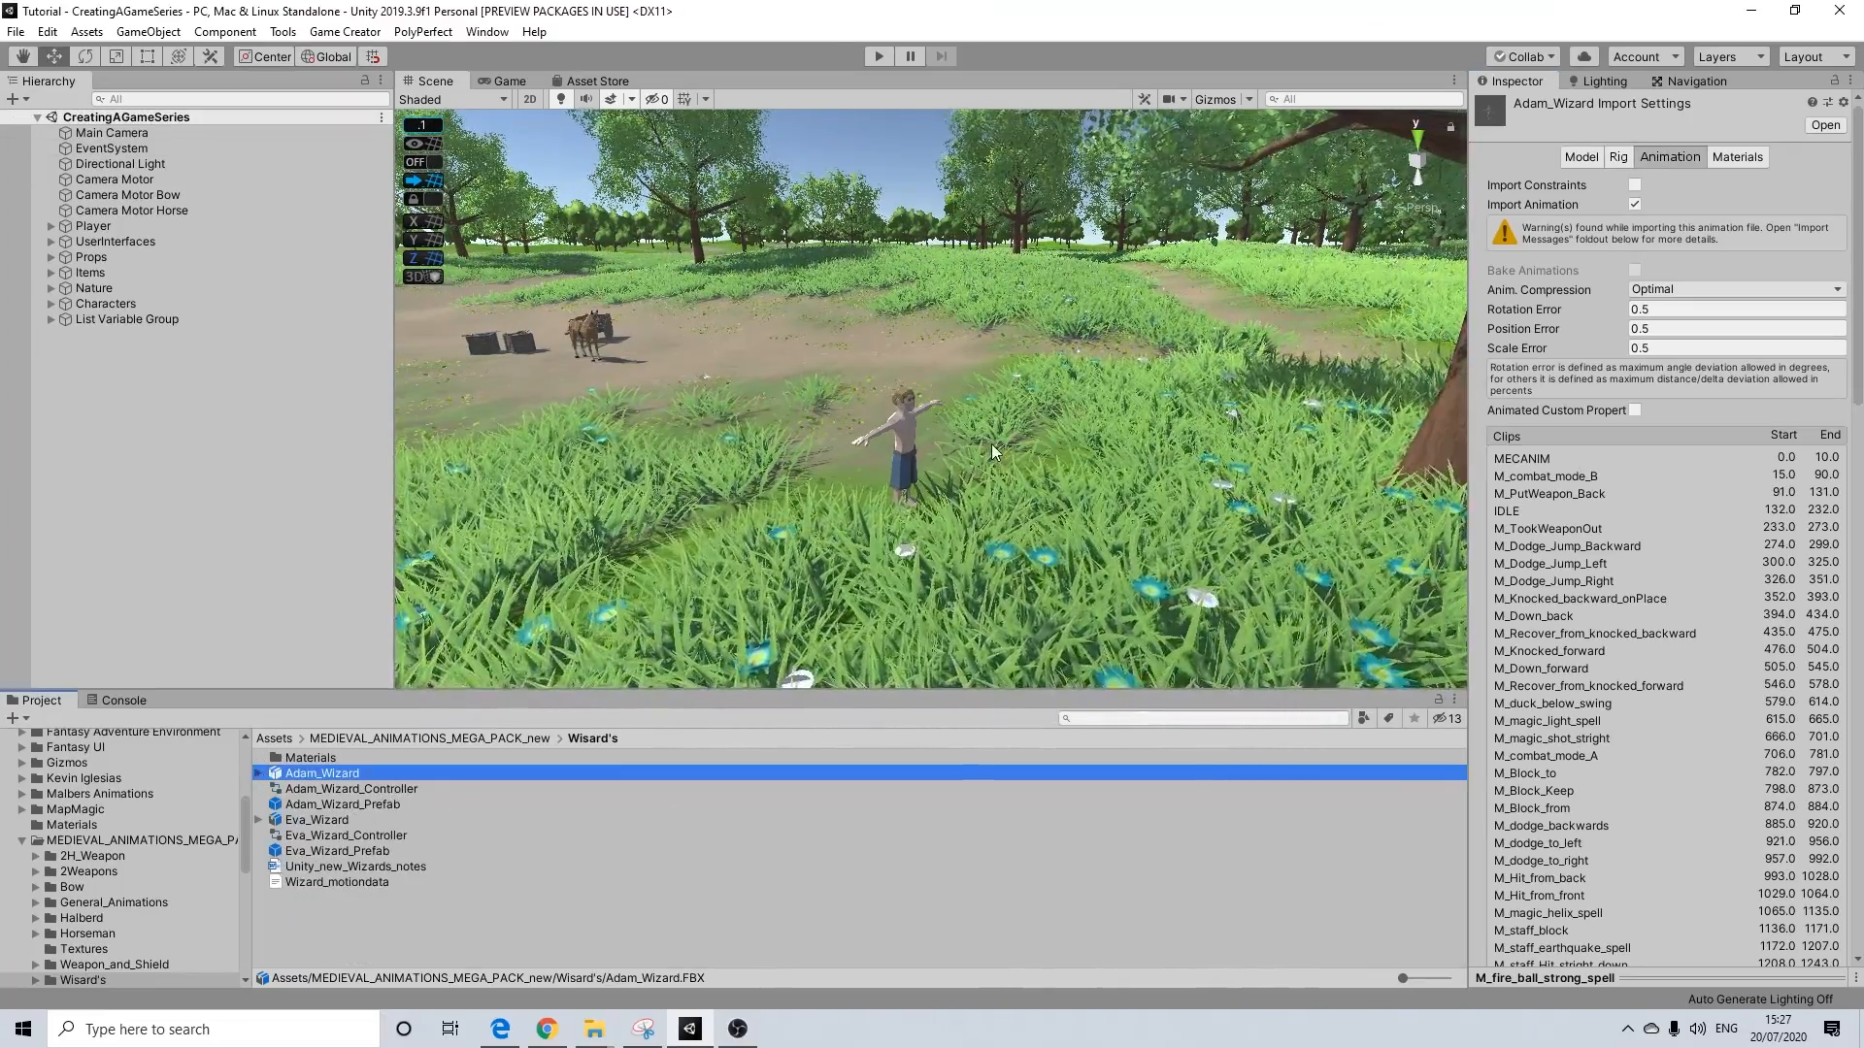
scroll(992, 444, up, 3)
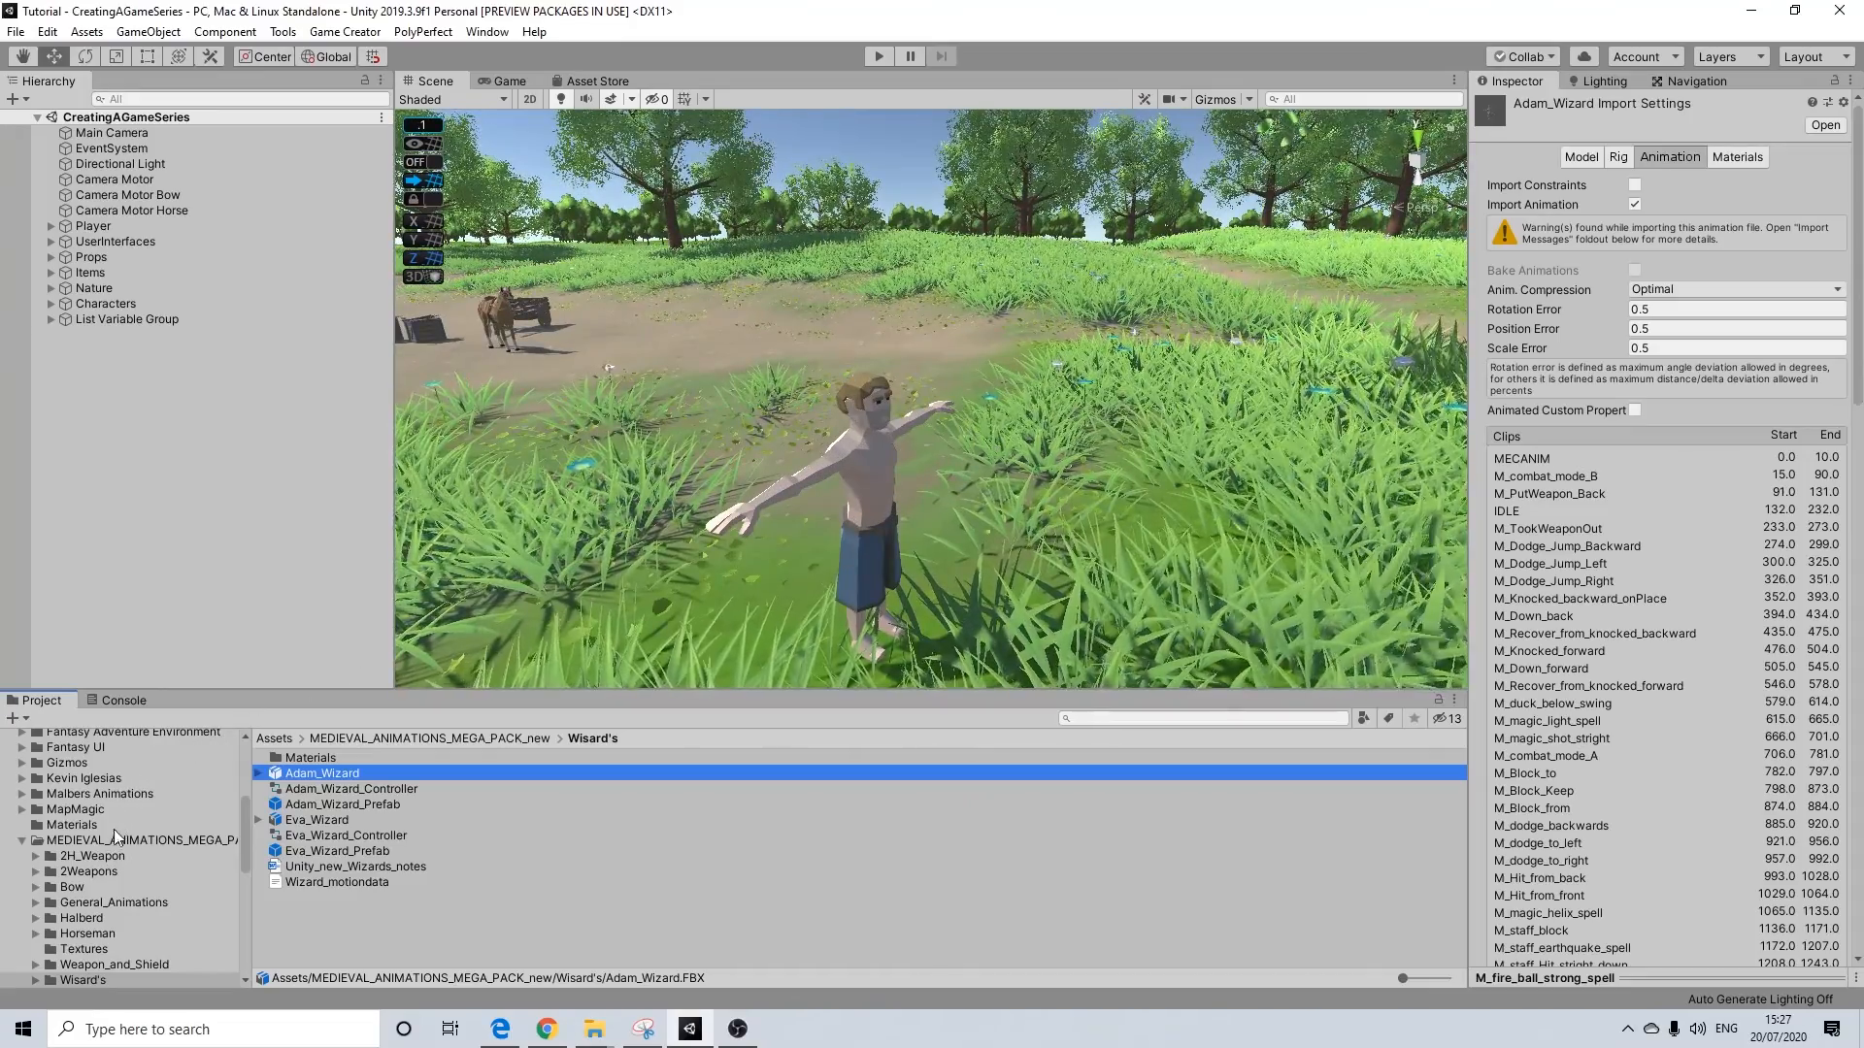
click(92, 871)
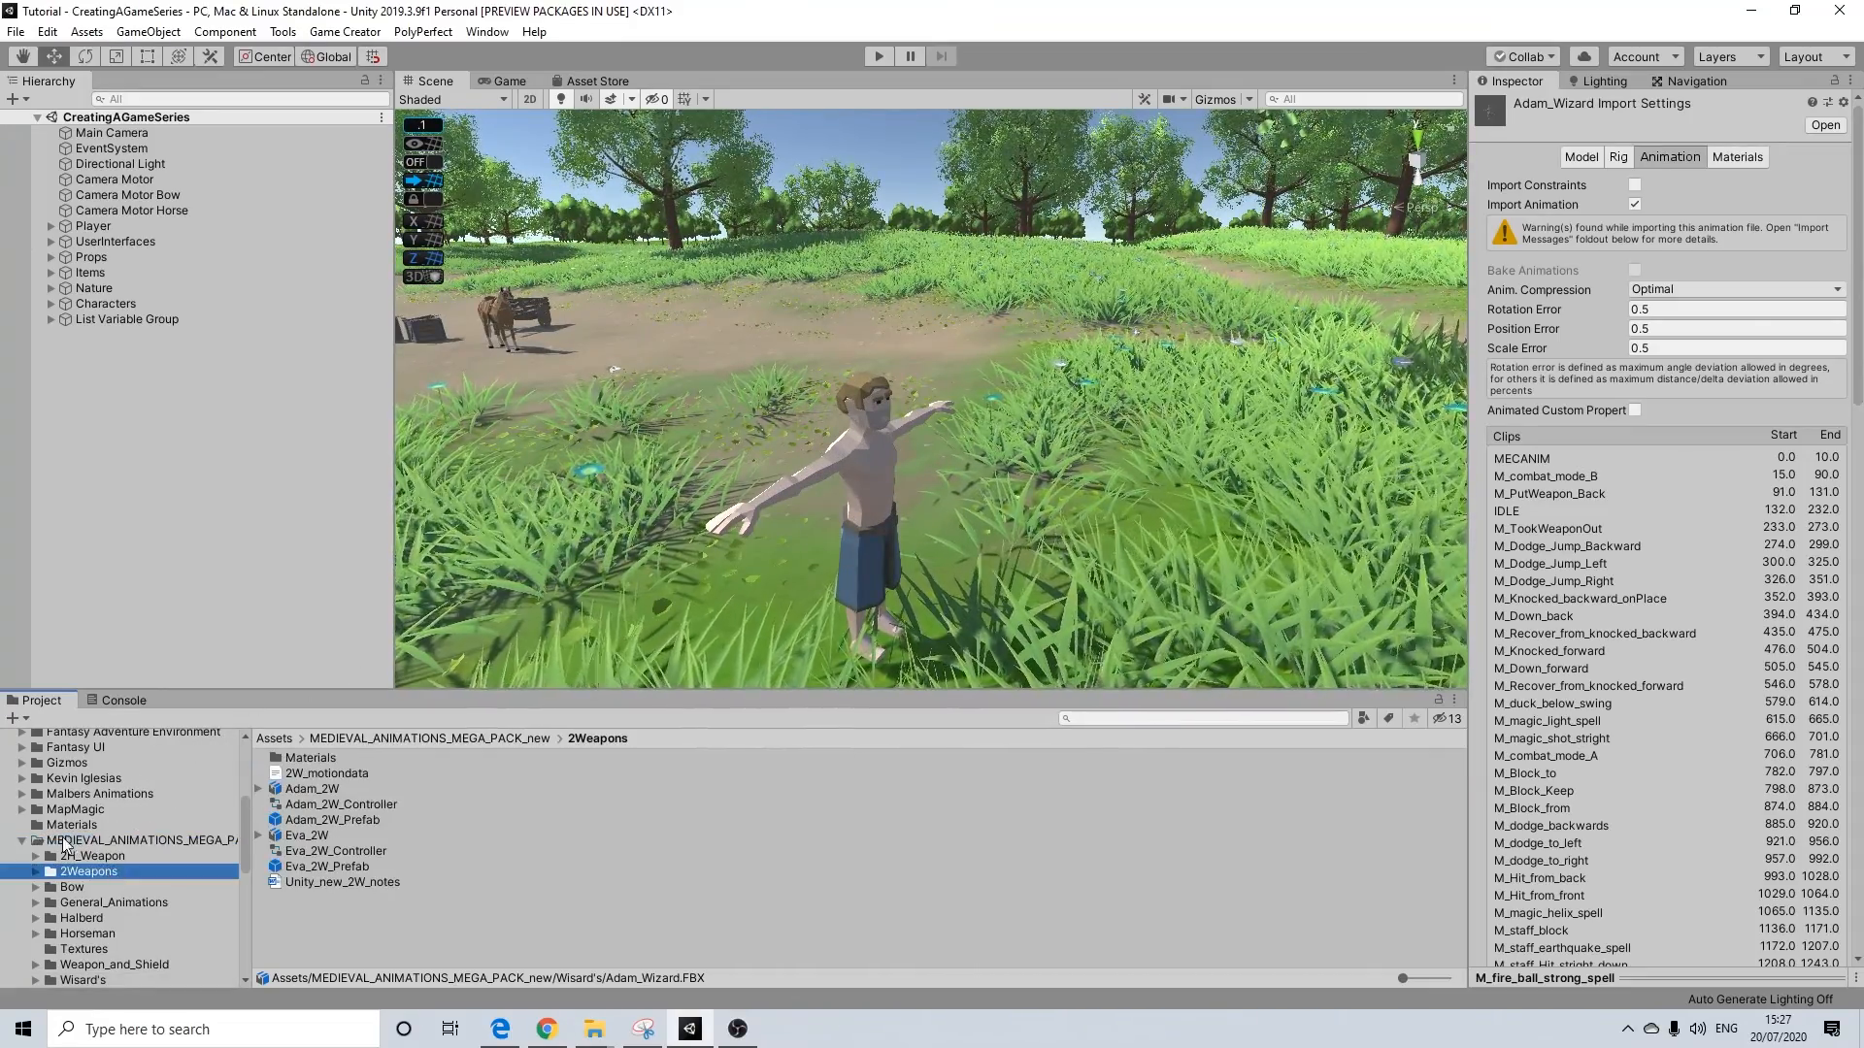
click(22, 841)
scroll(91, 834, up, 5)
click(88, 831)
click(74, 845)
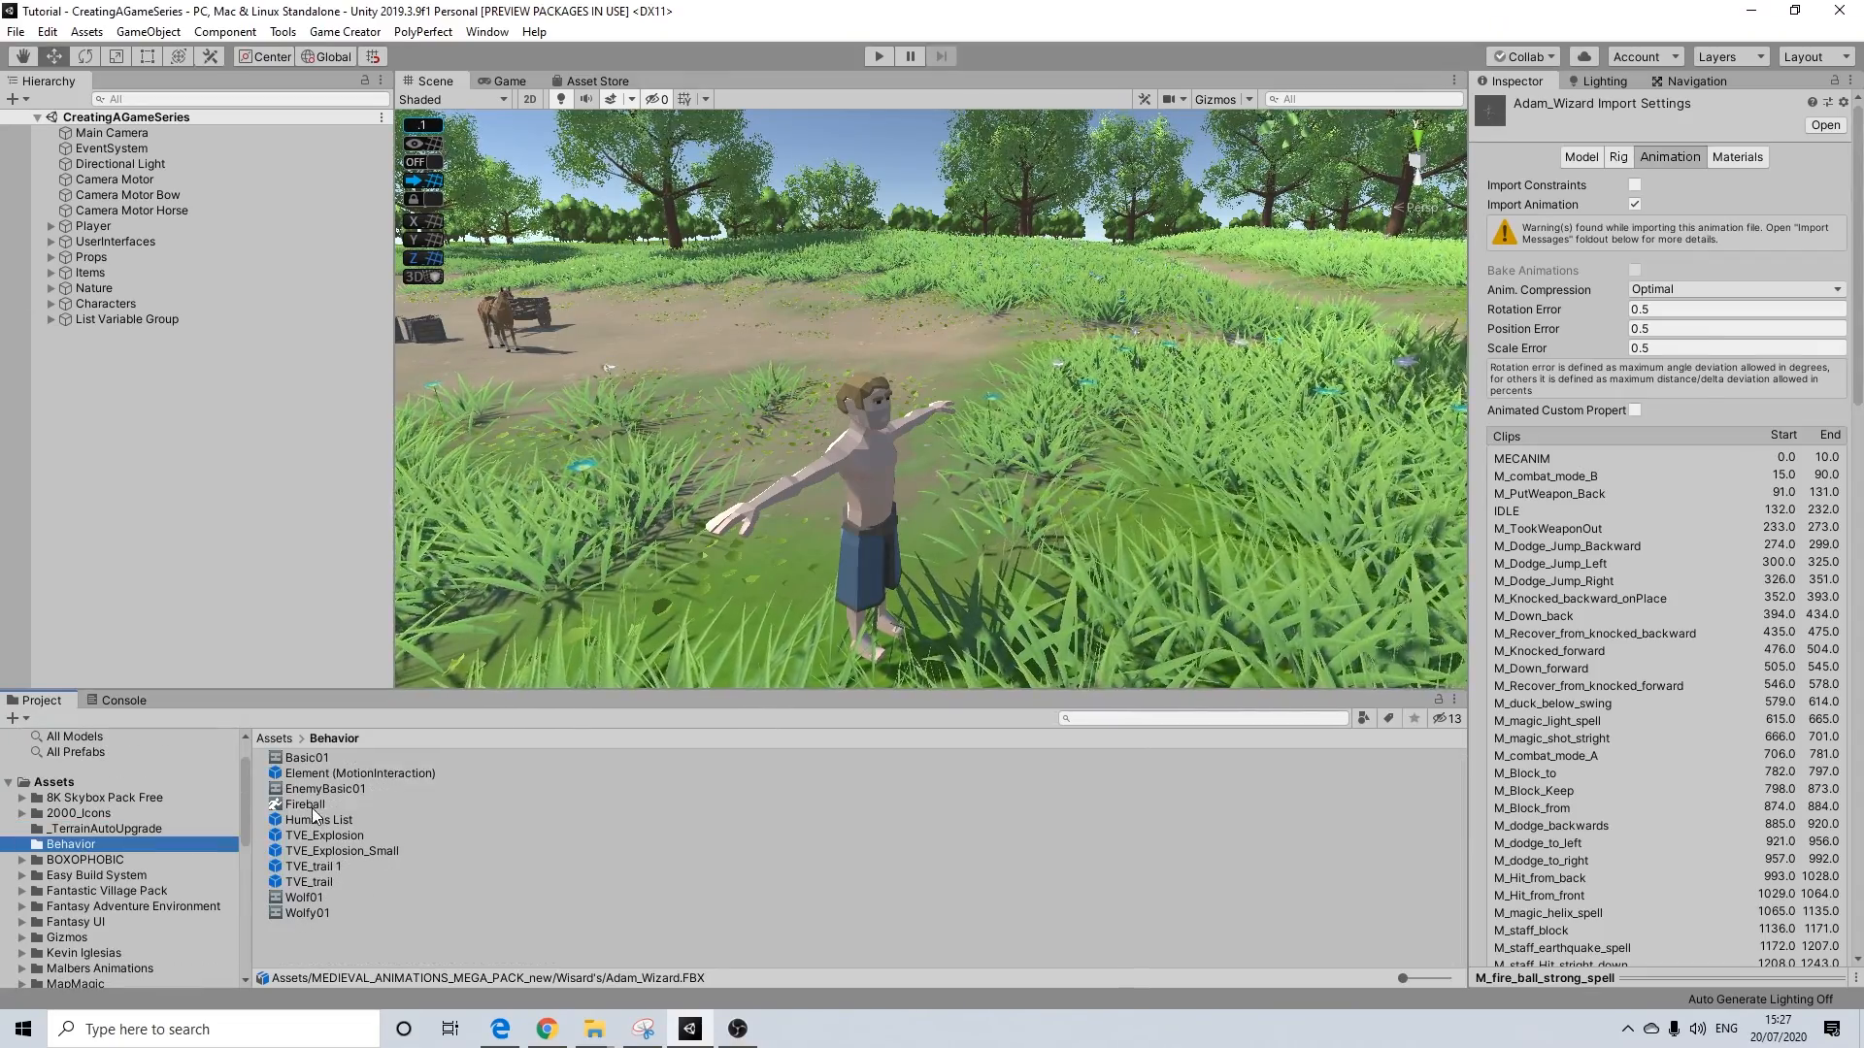
click(311, 807)
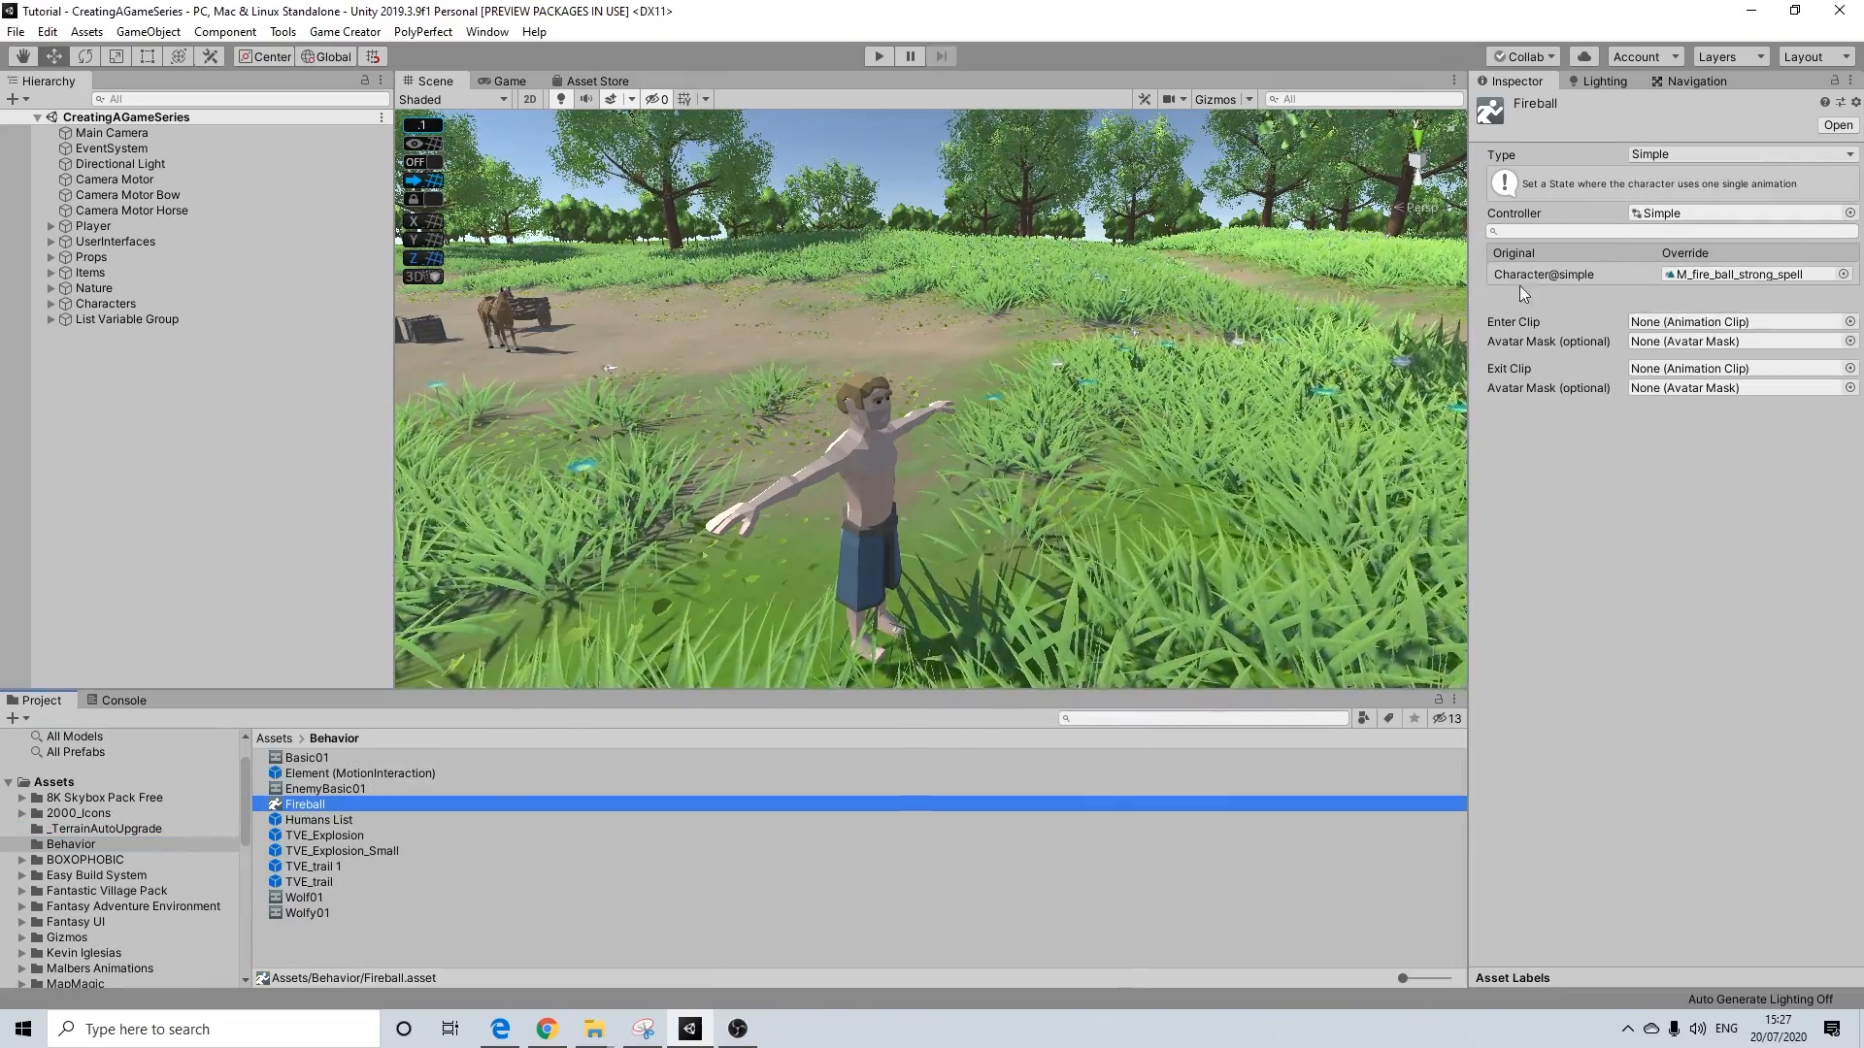
Create an empty child object of Player named Magic and place it between Combat and Movement
click(50, 225)
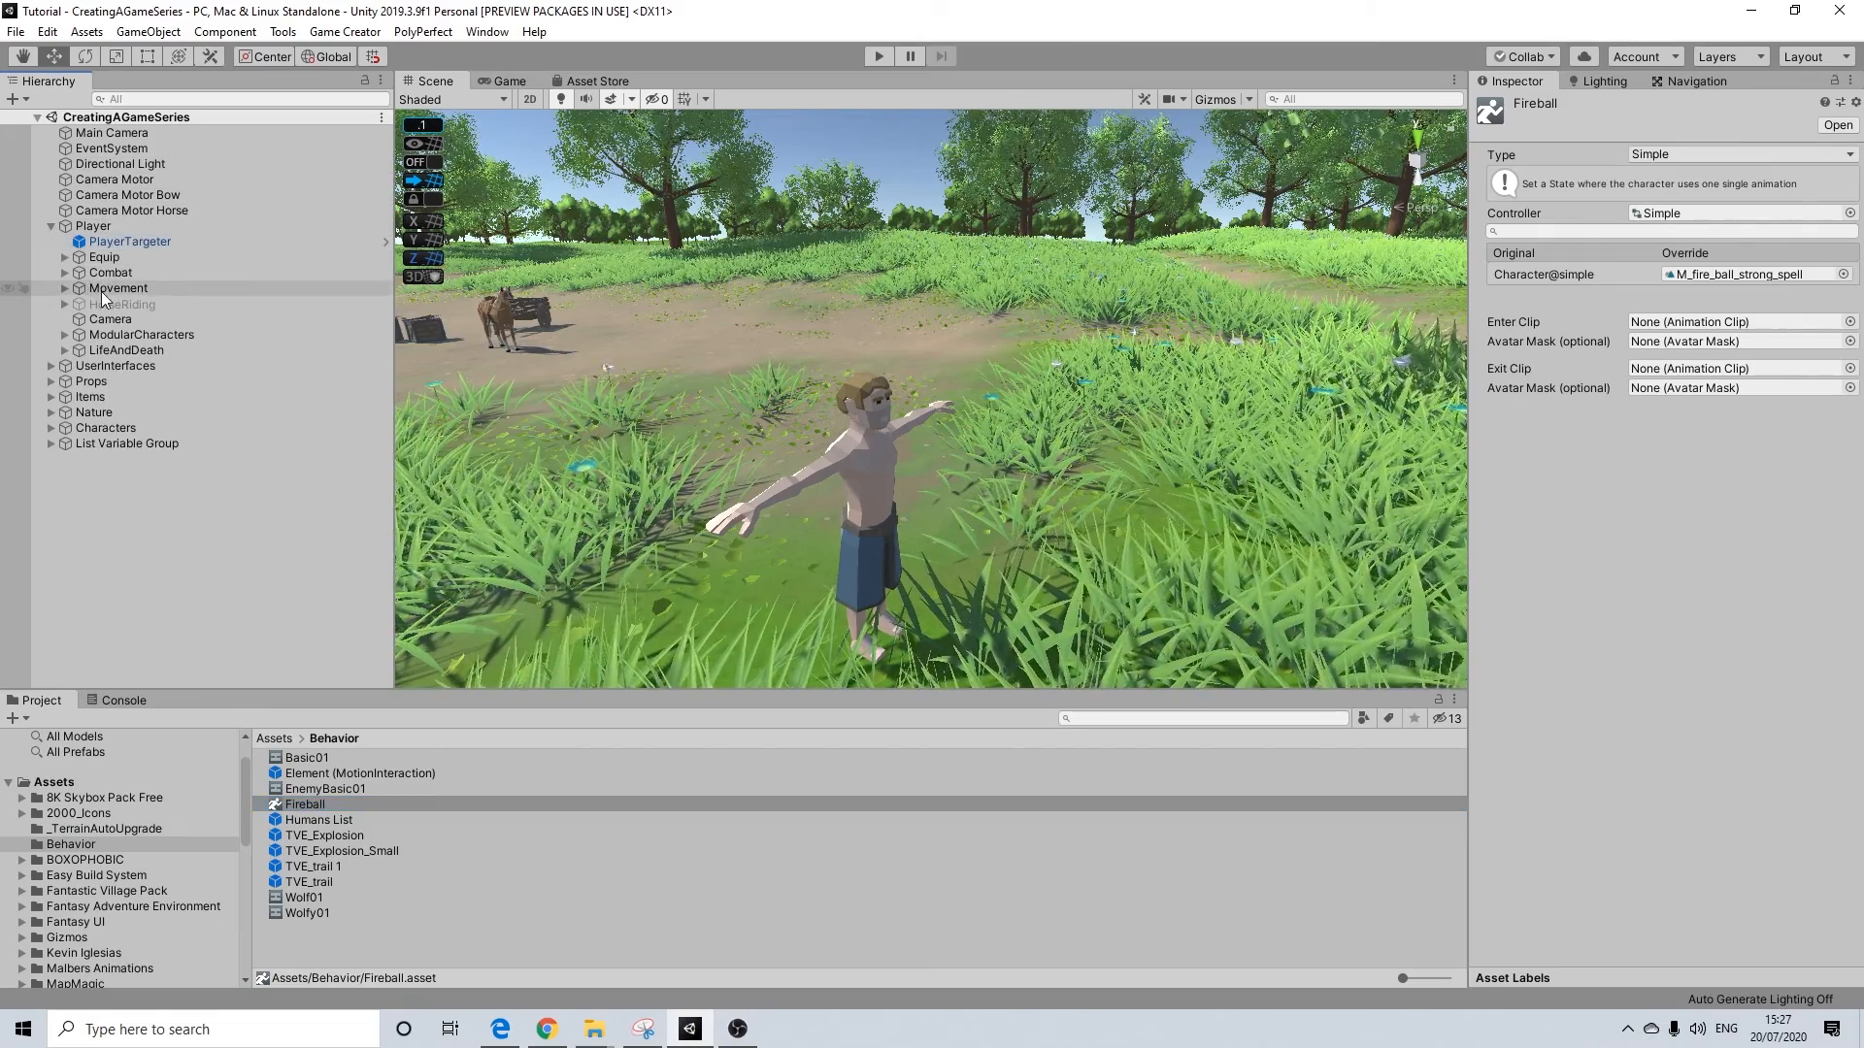
right_click(97, 228)
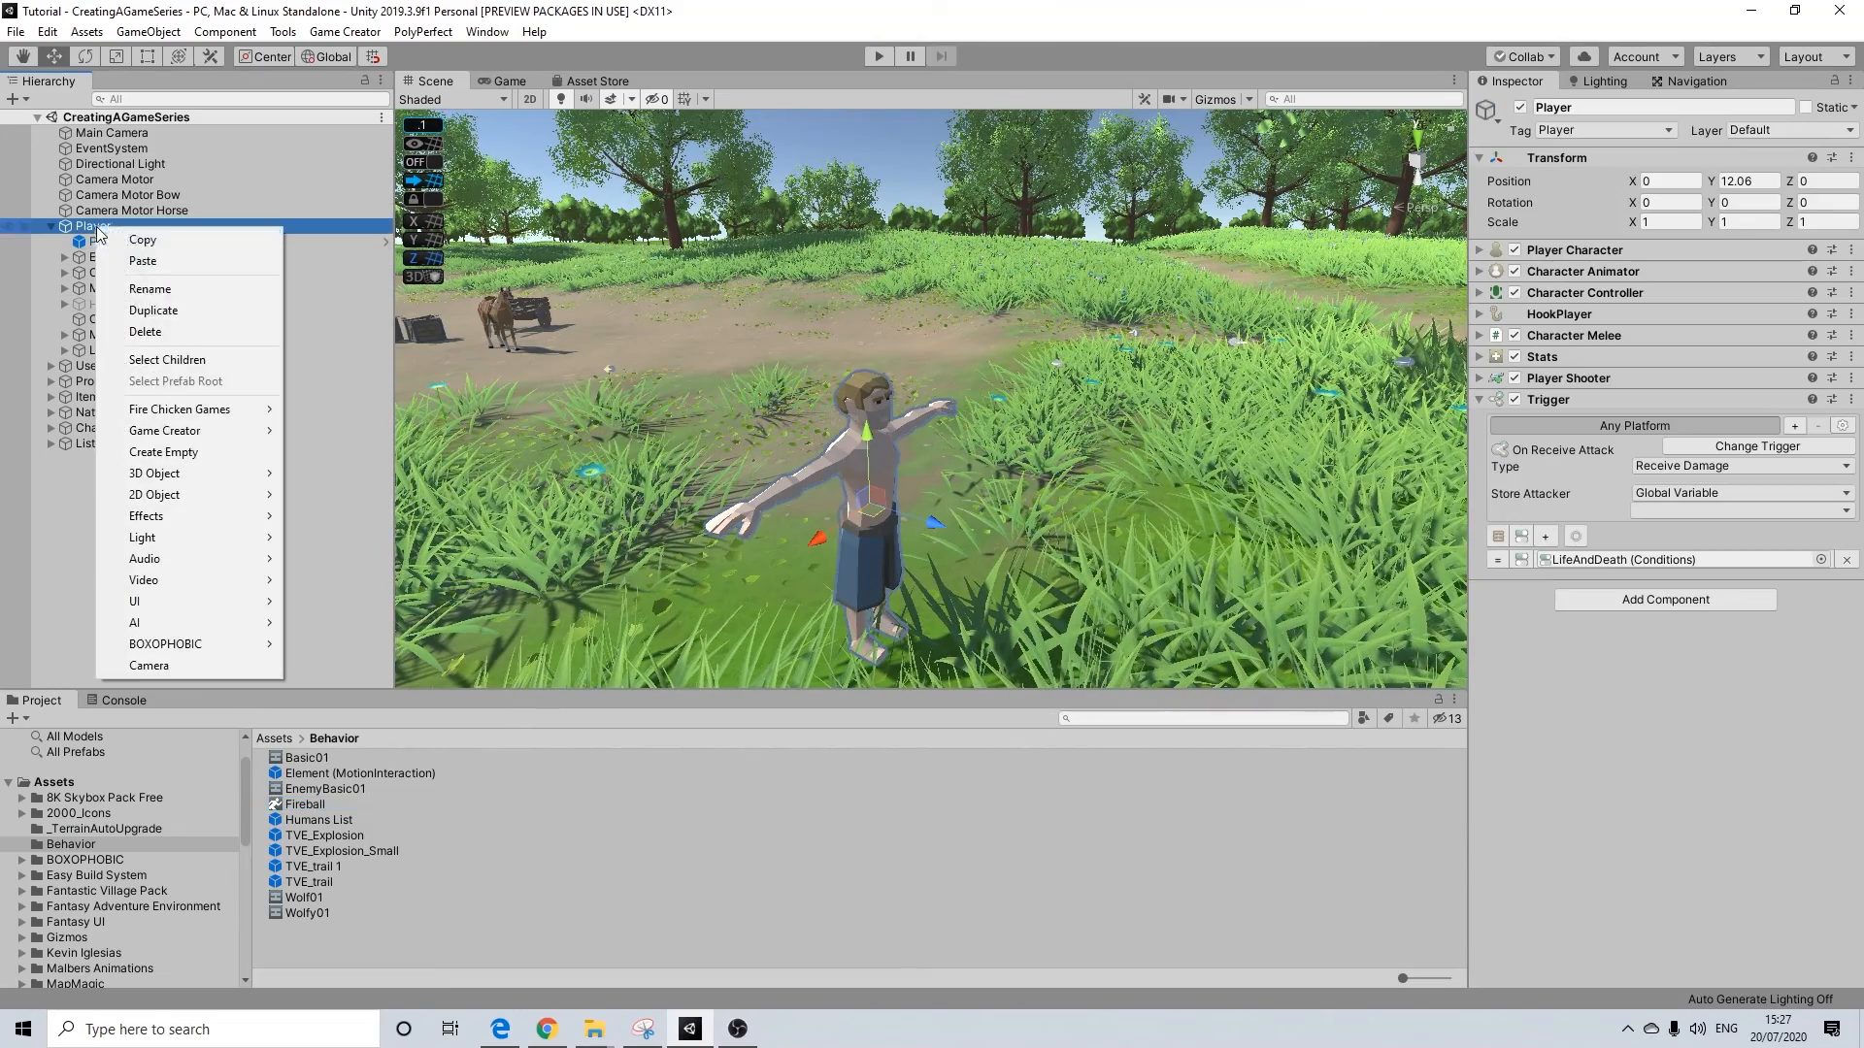
click(176, 452)
right_click(134, 365)
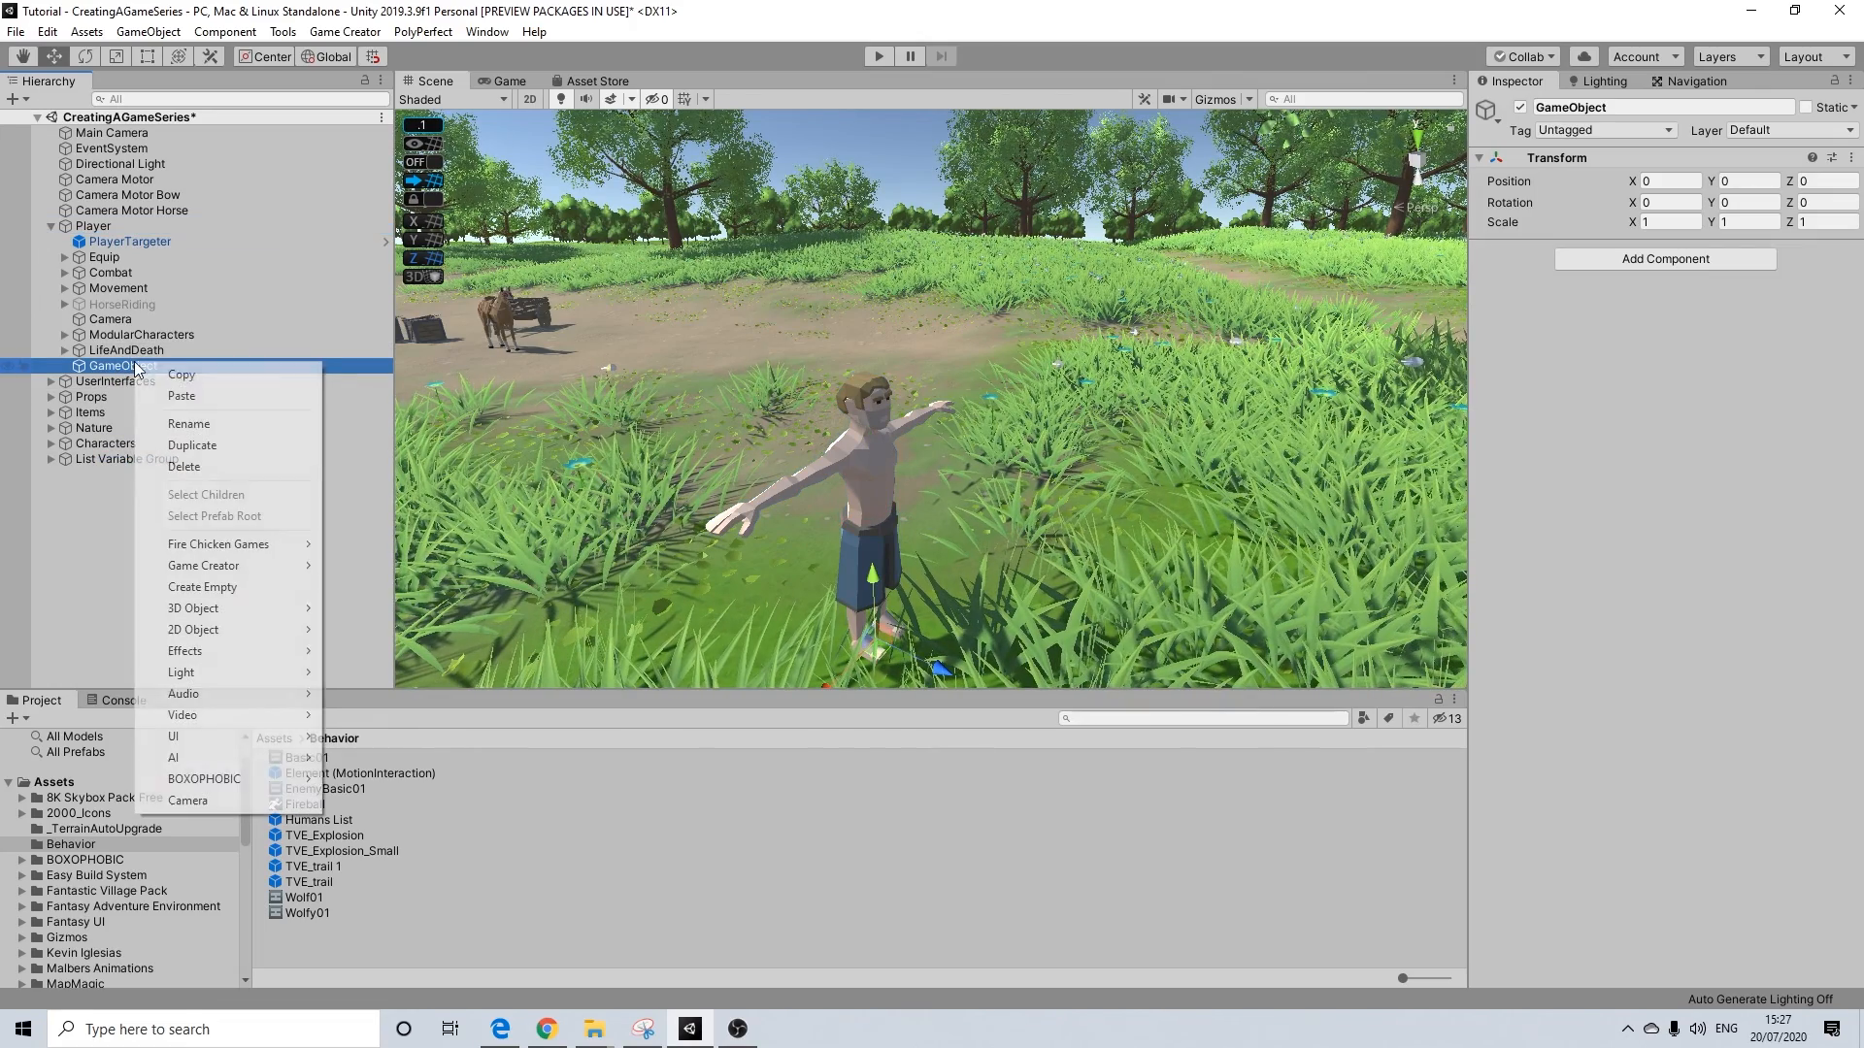
click(185, 423)
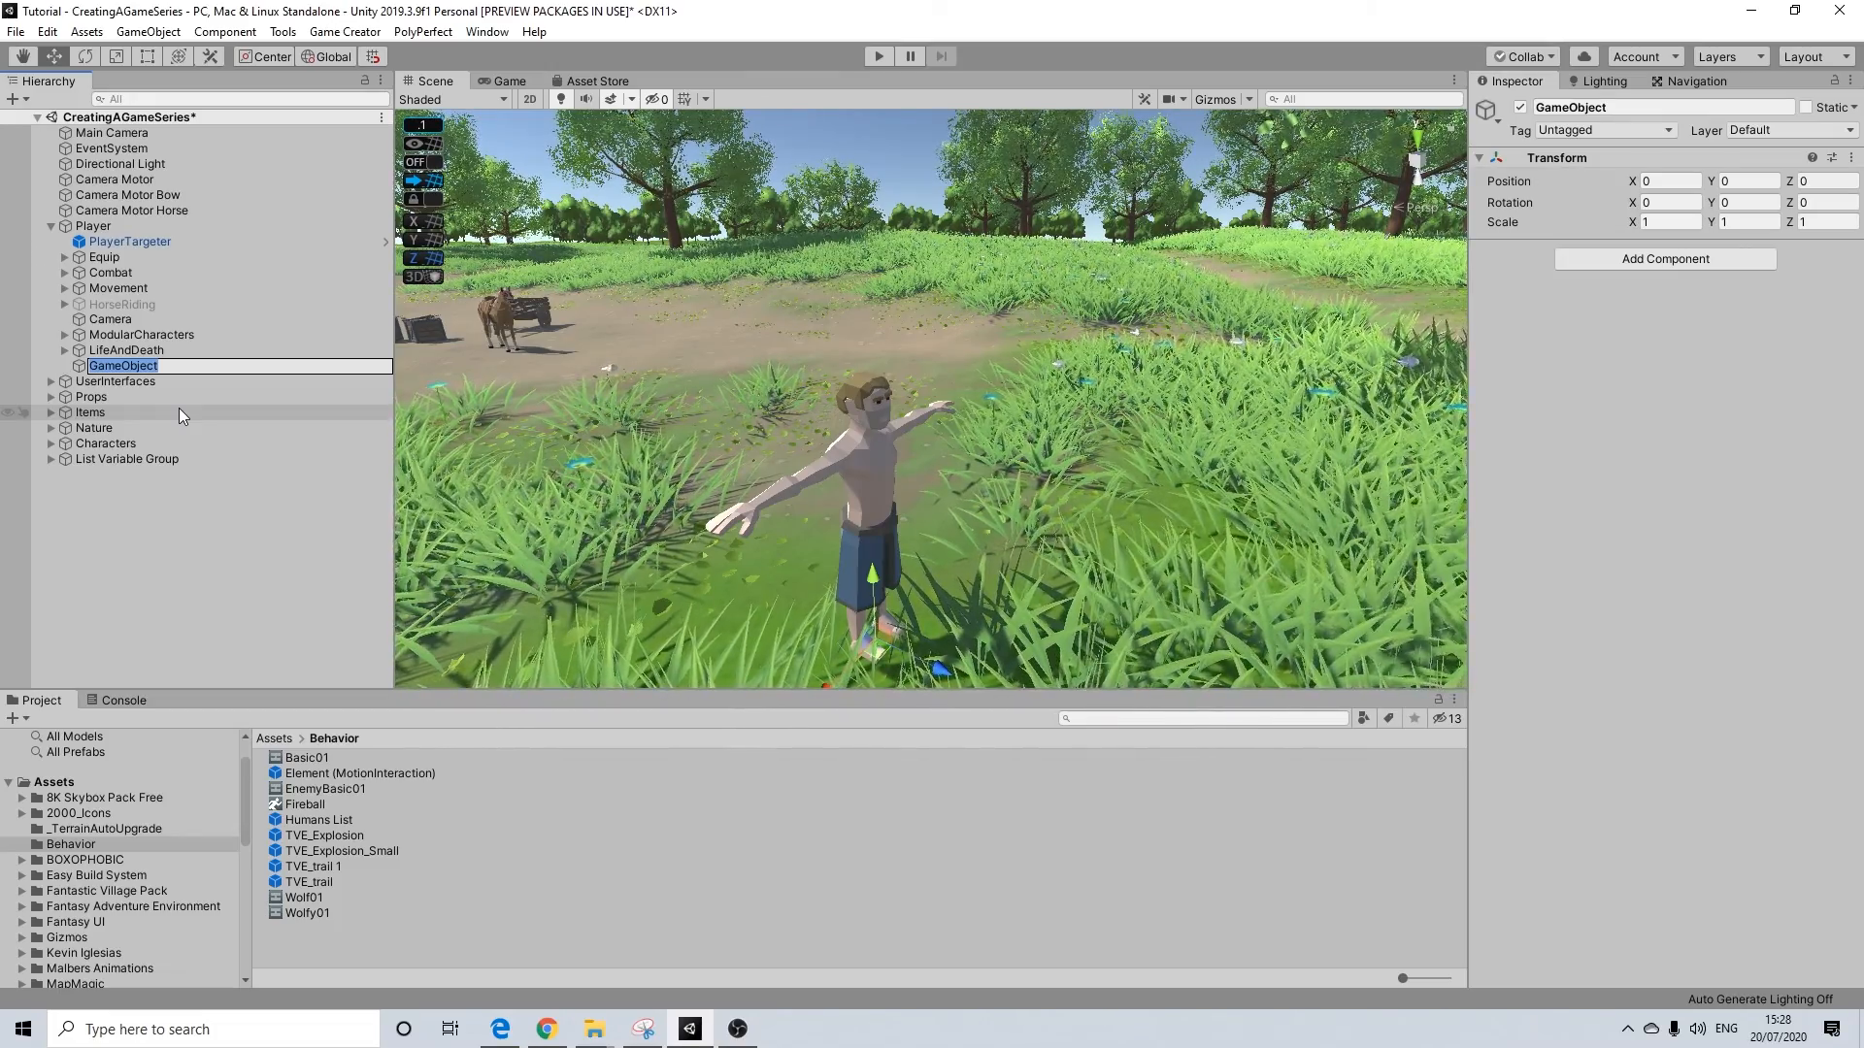
text(Magic)
key(Return)
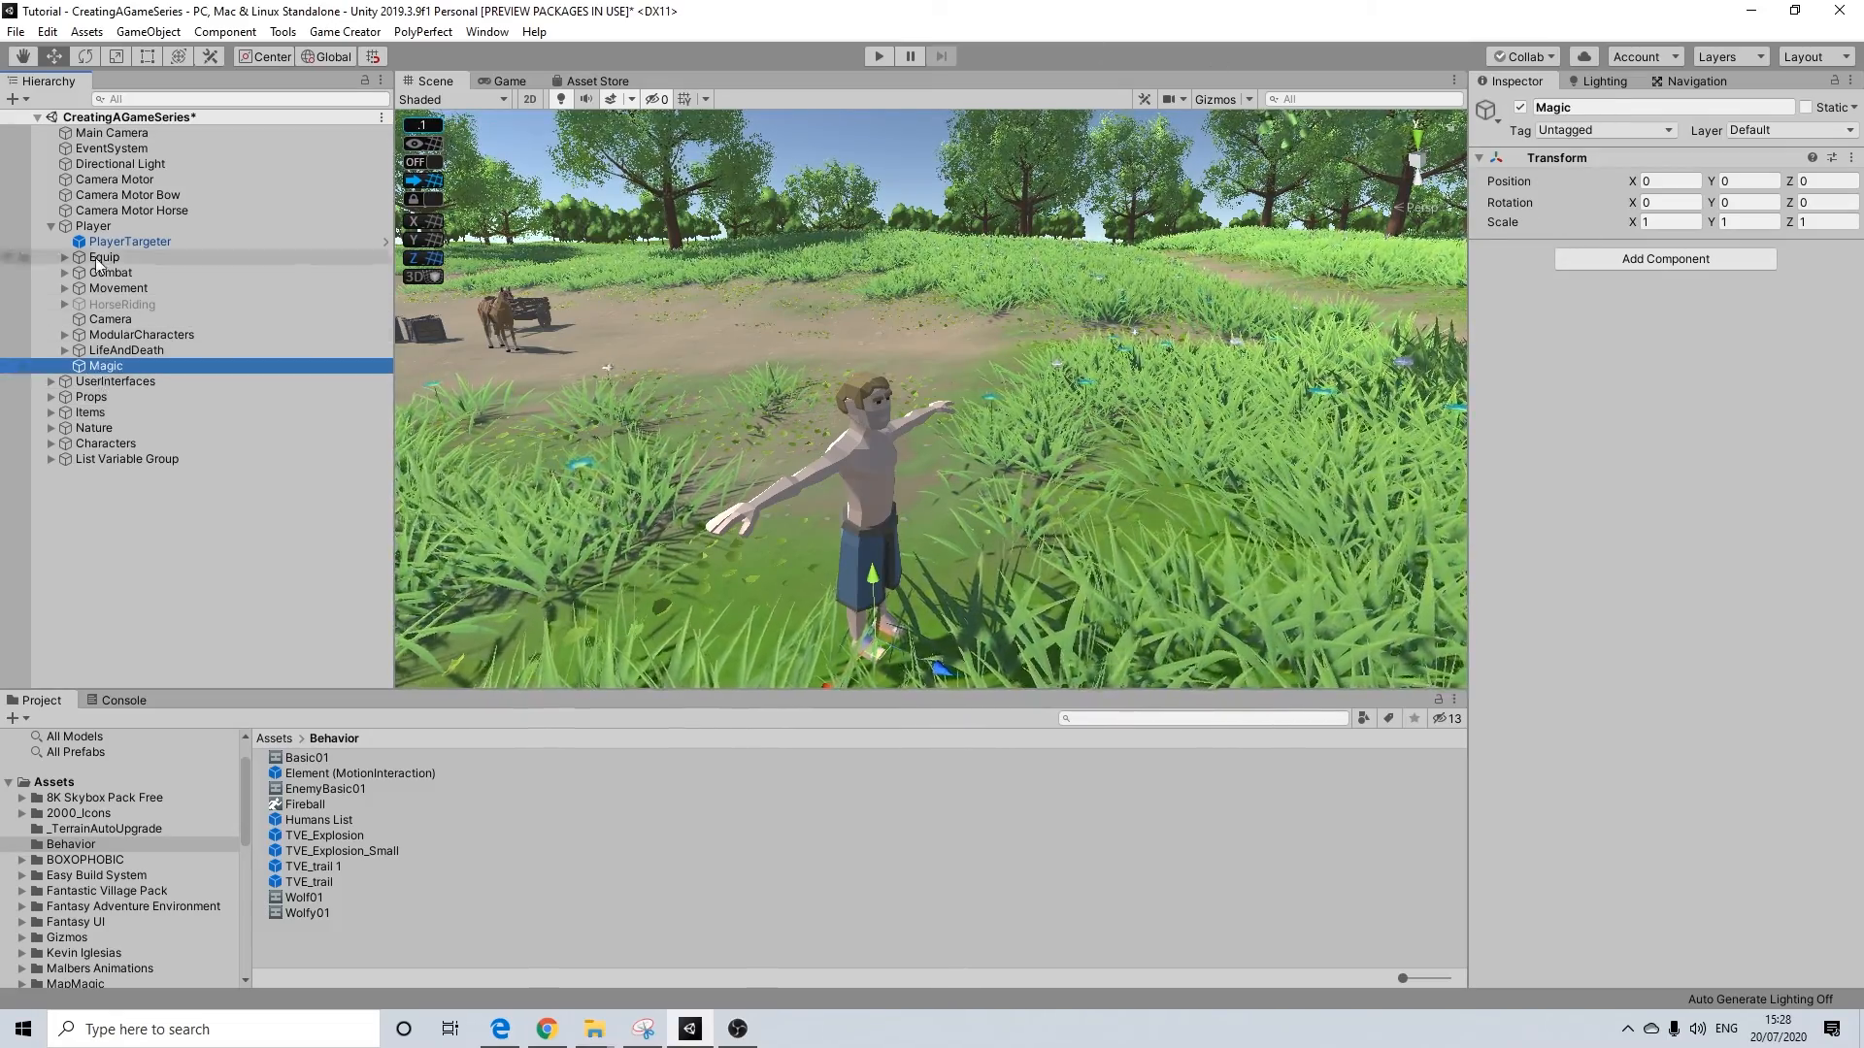
drag(114, 365, 134, 286)
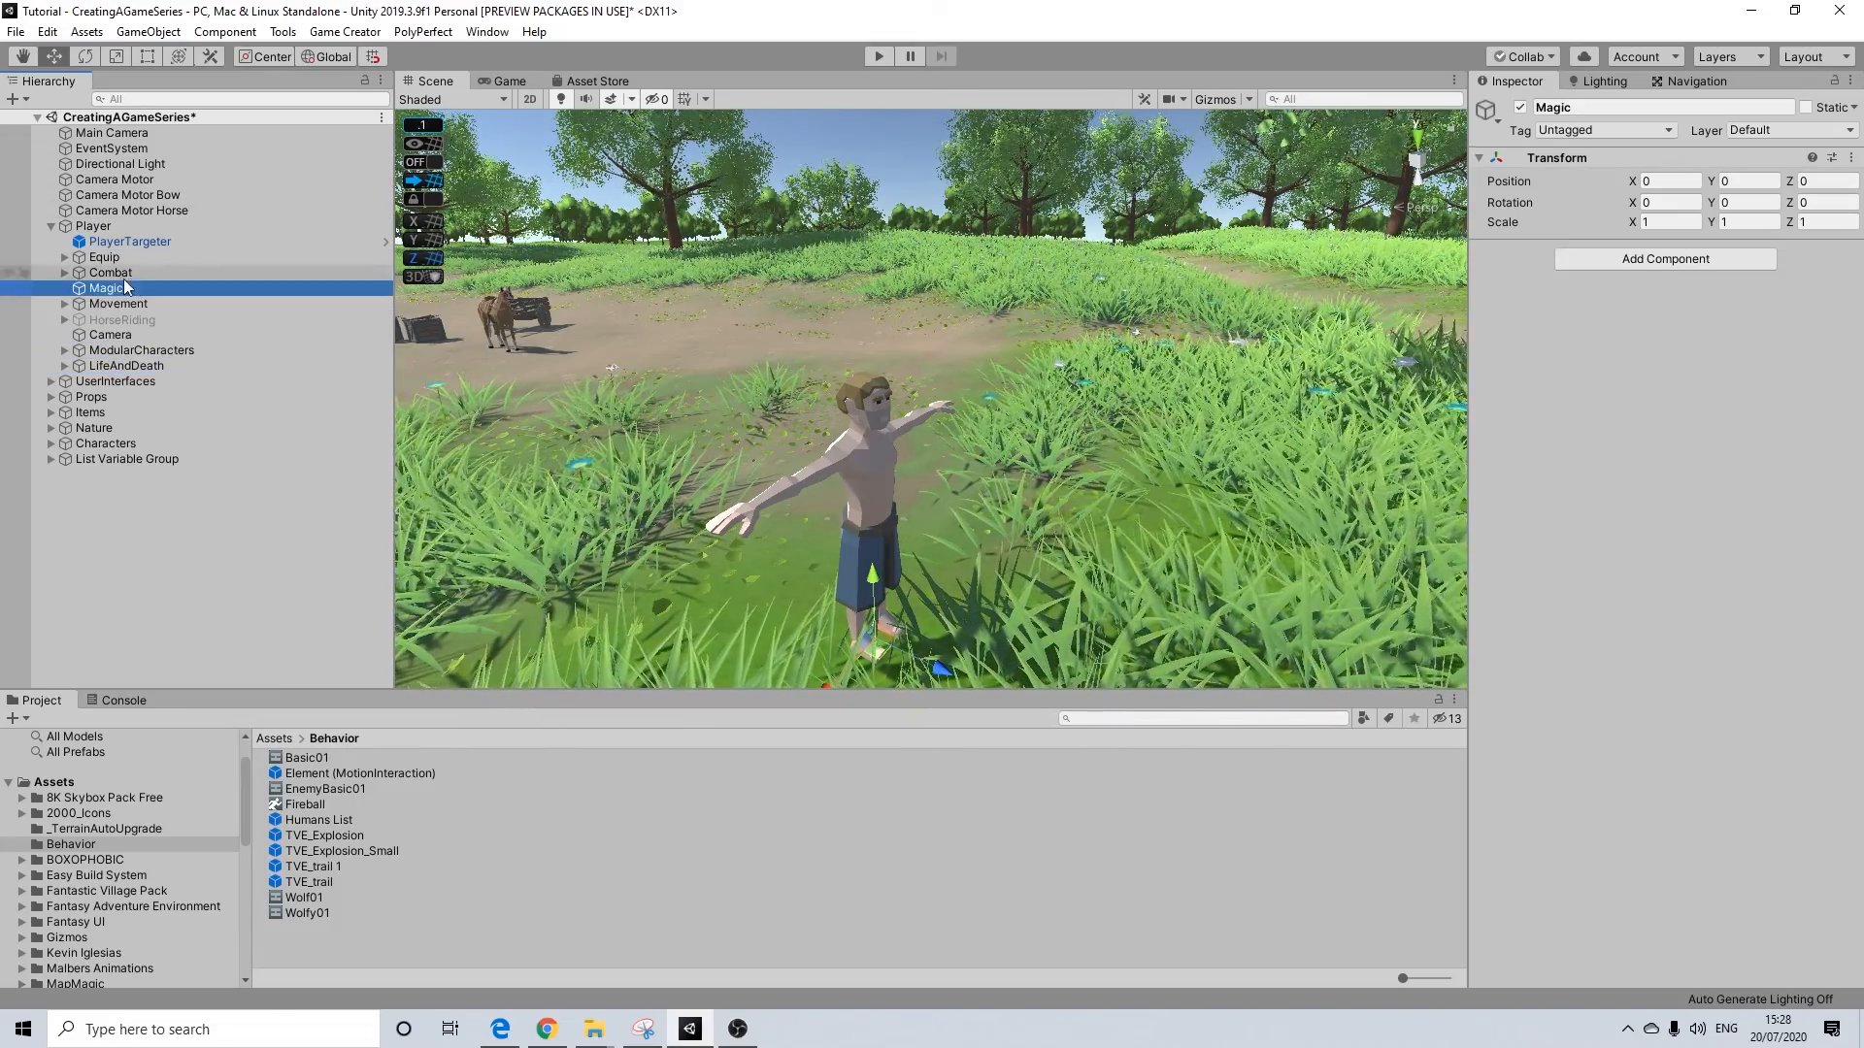
Add a Trigger component to Magic and set it to On Key Down with key code Keypad 9
click(1650, 258)
text(trigger)
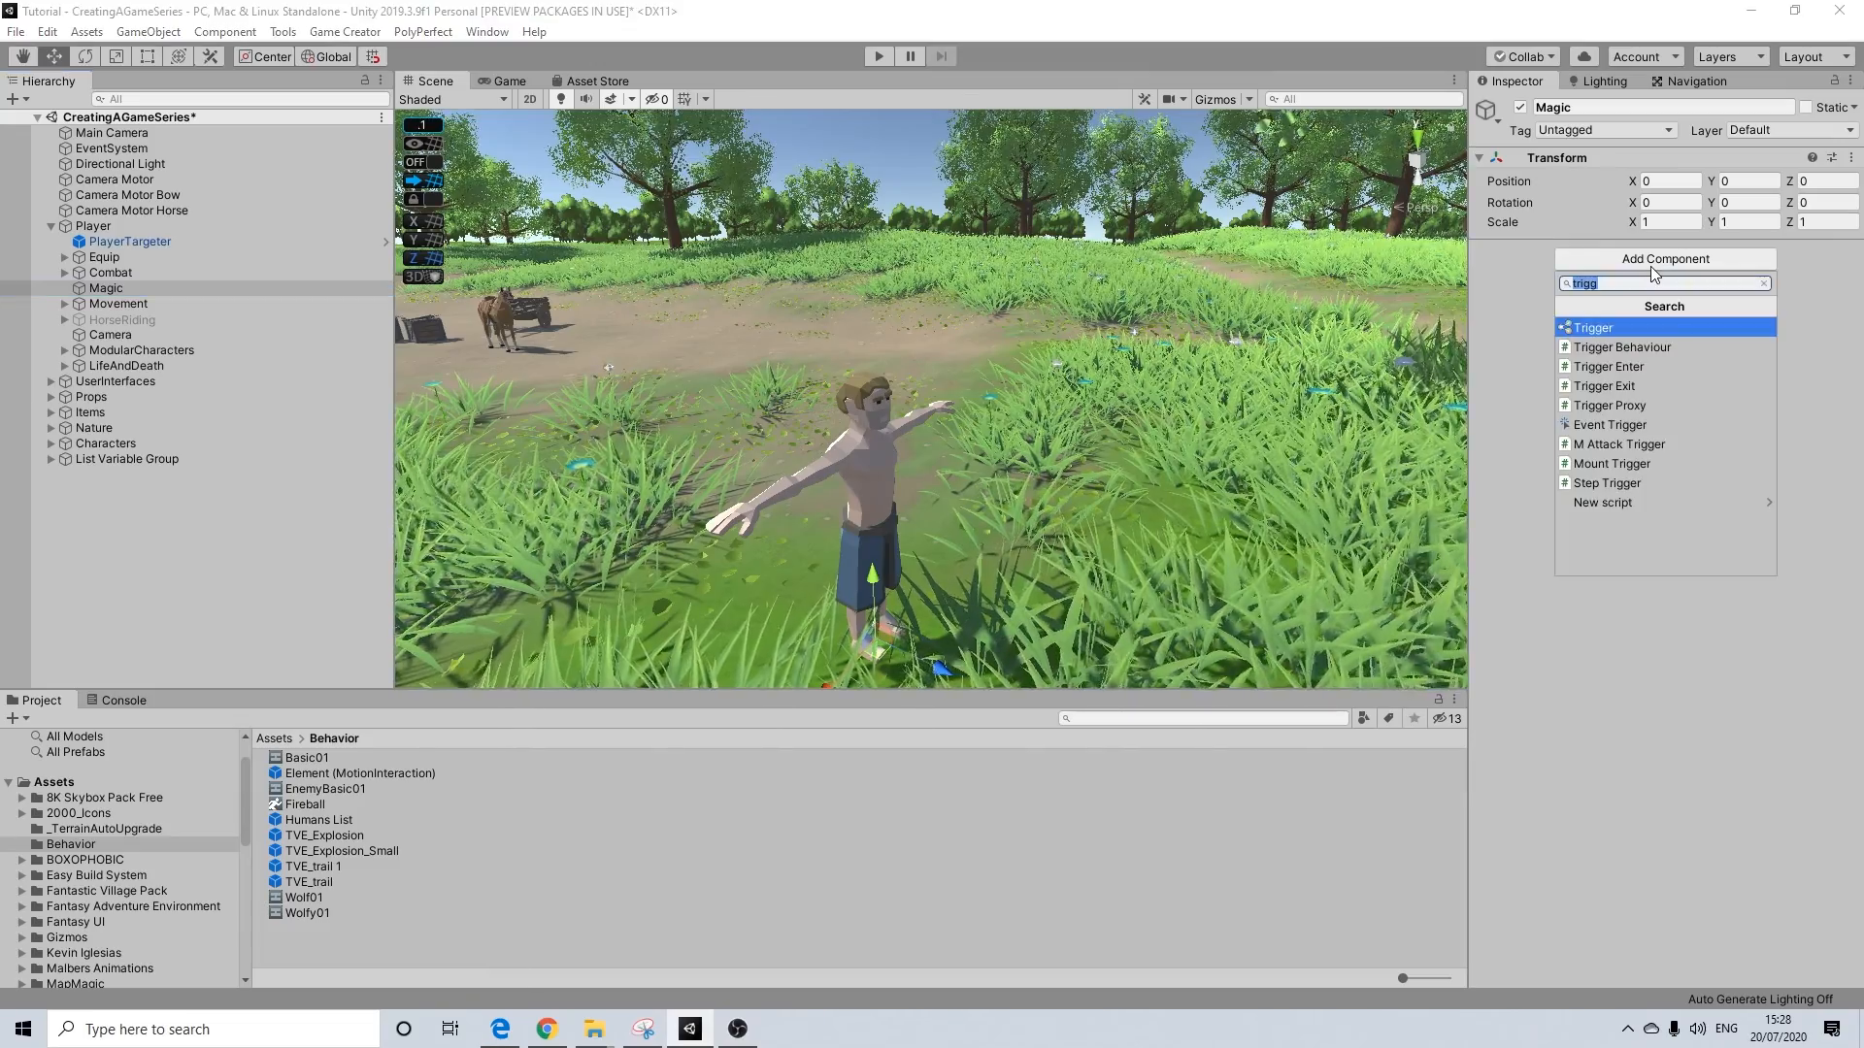
key(Return)
click(1698, 293)
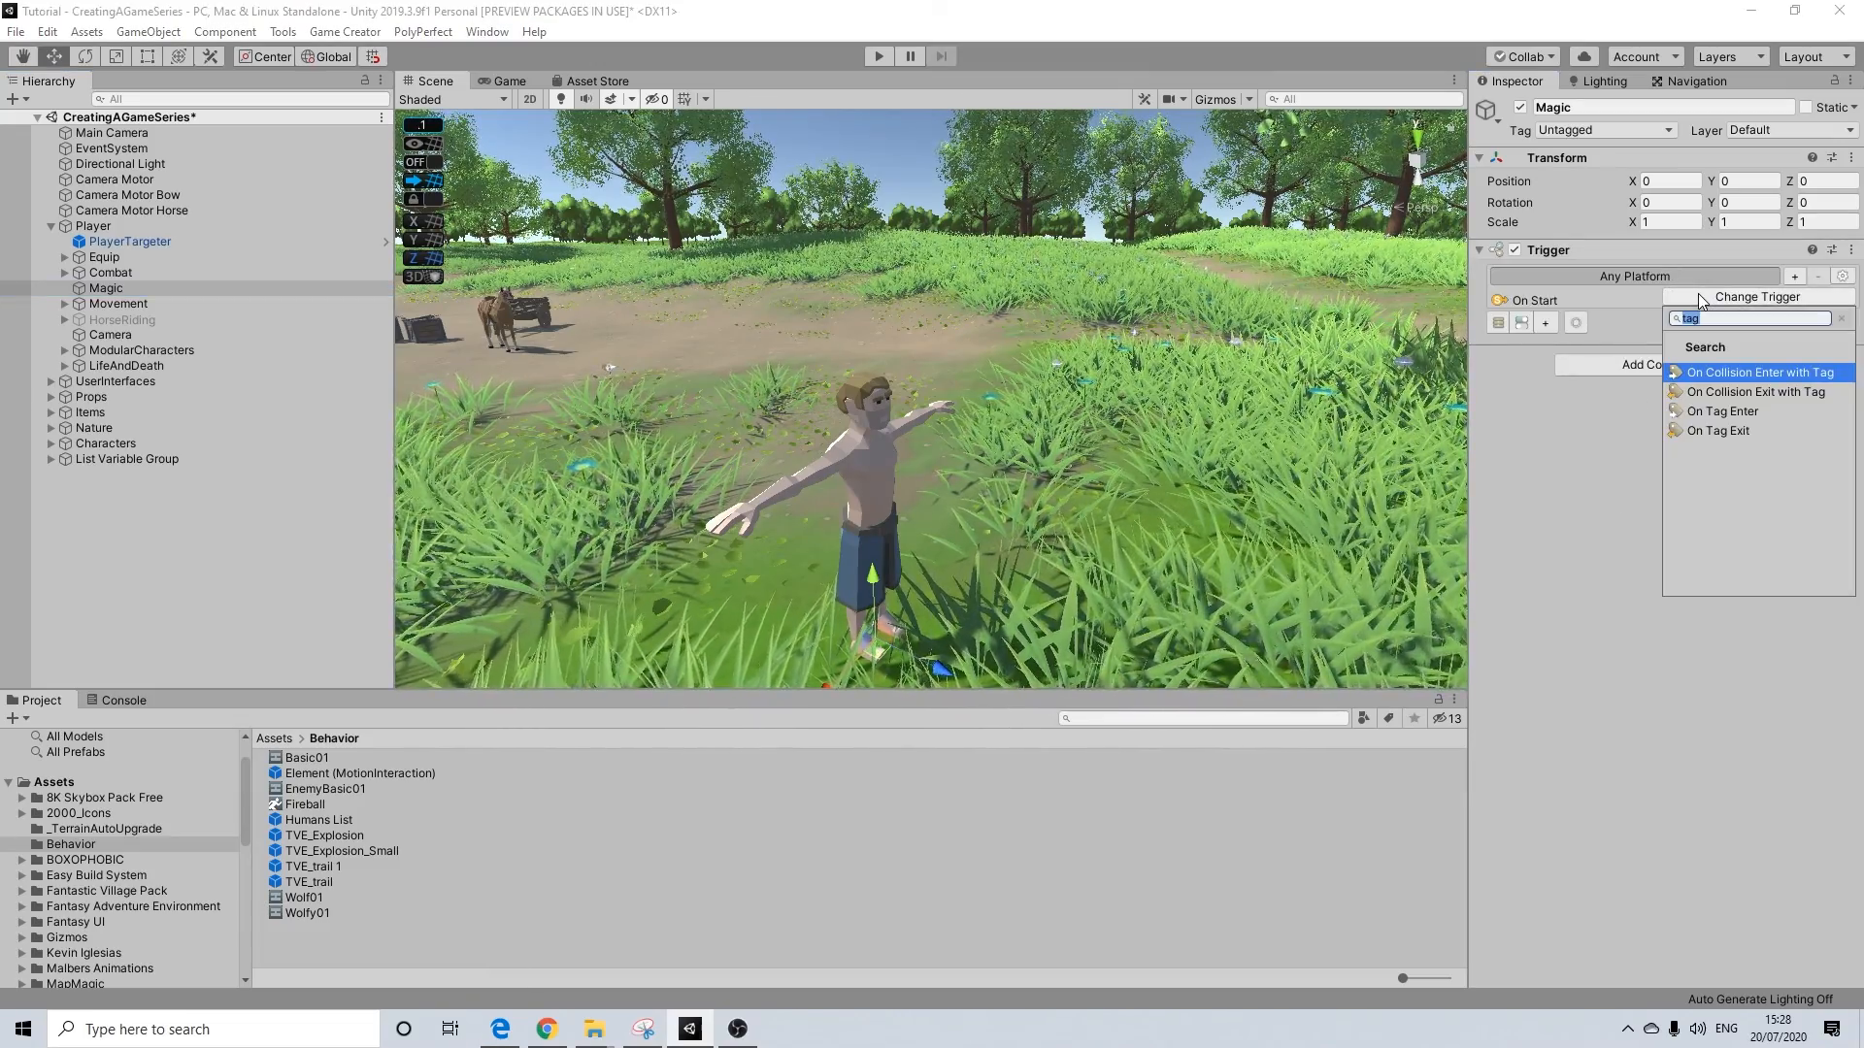
text(key)
click(1727, 408)
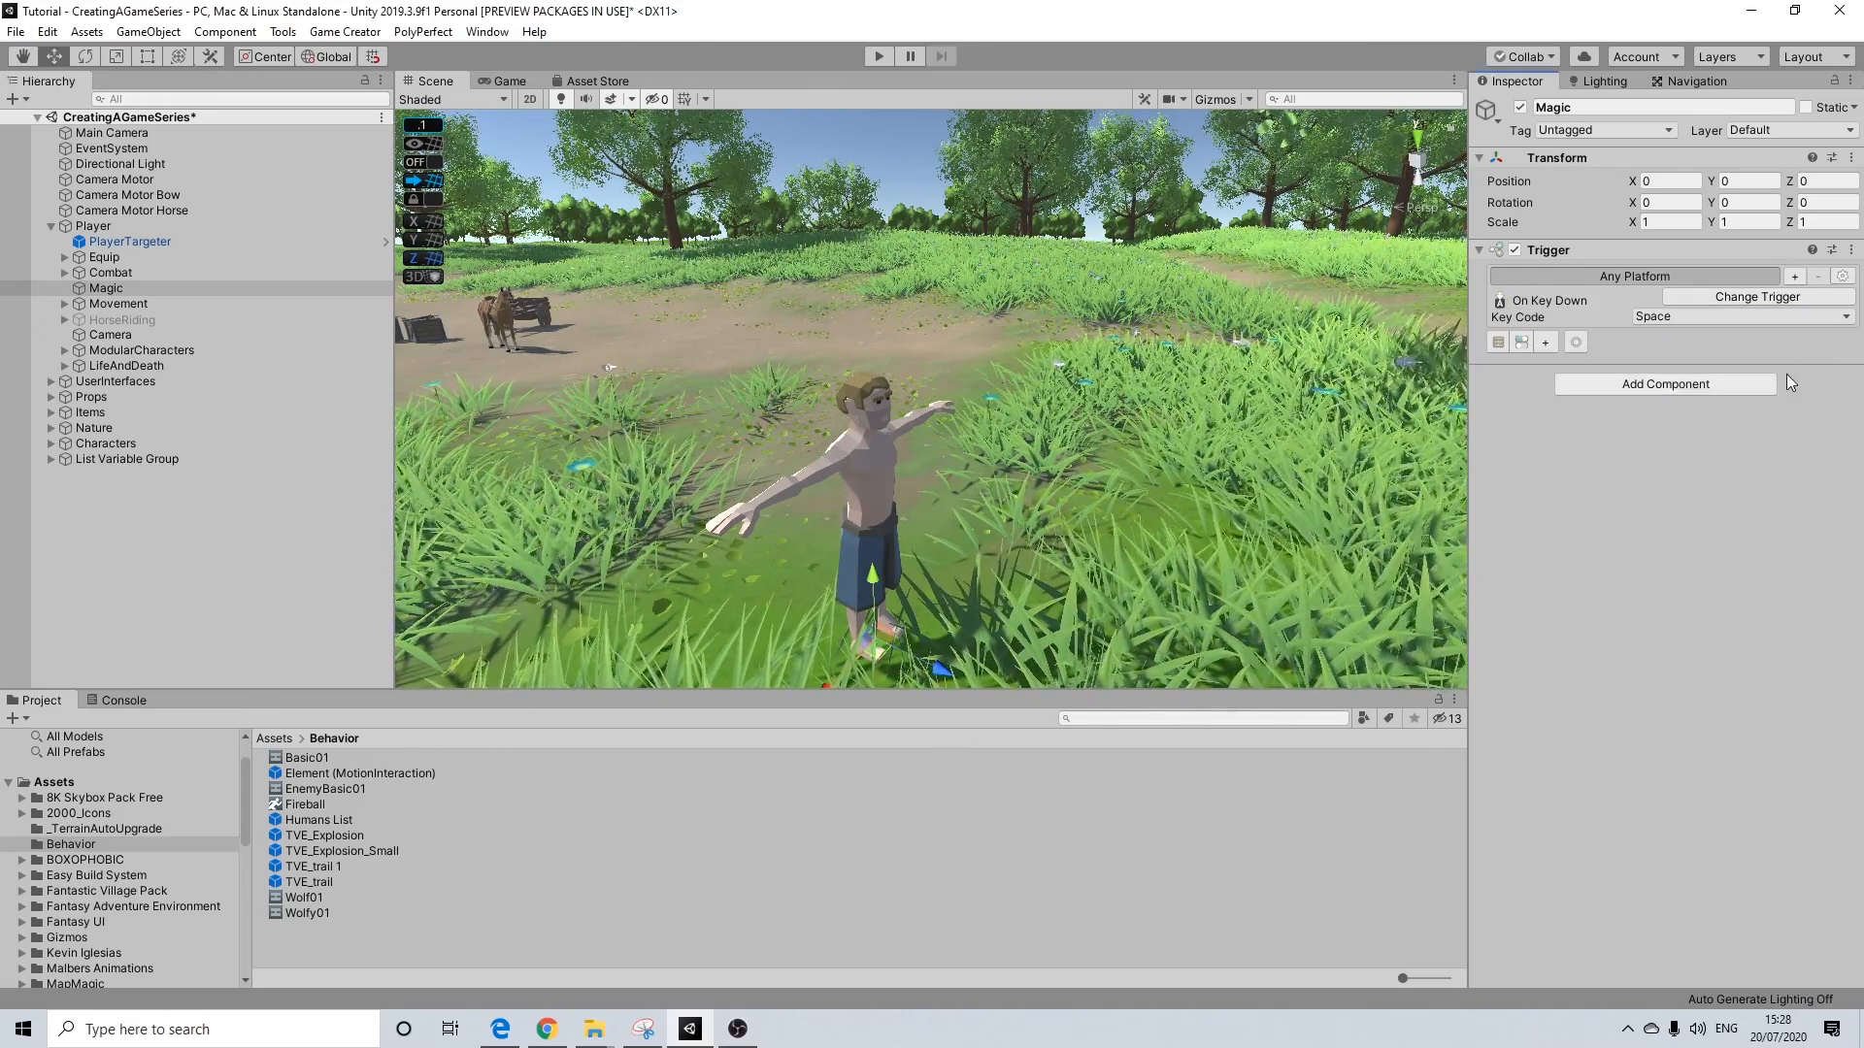
click(1744, 320)
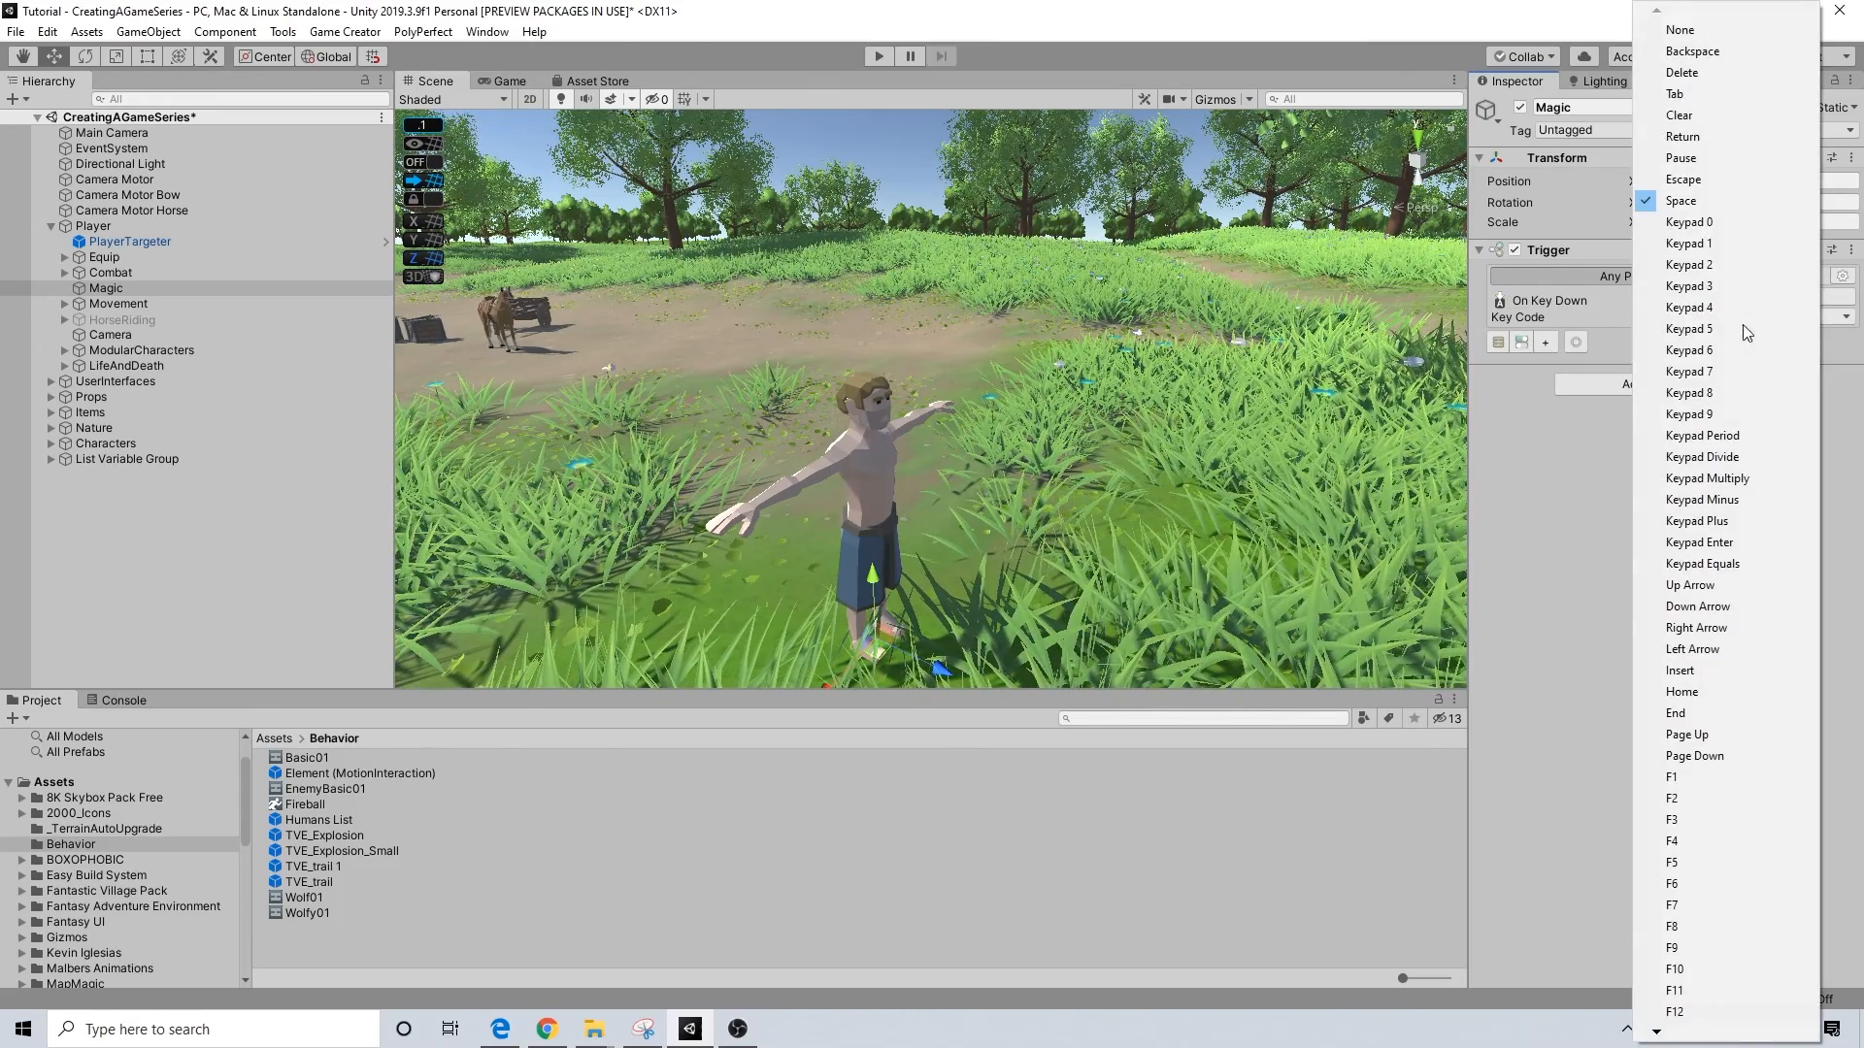
click(1689, 415)
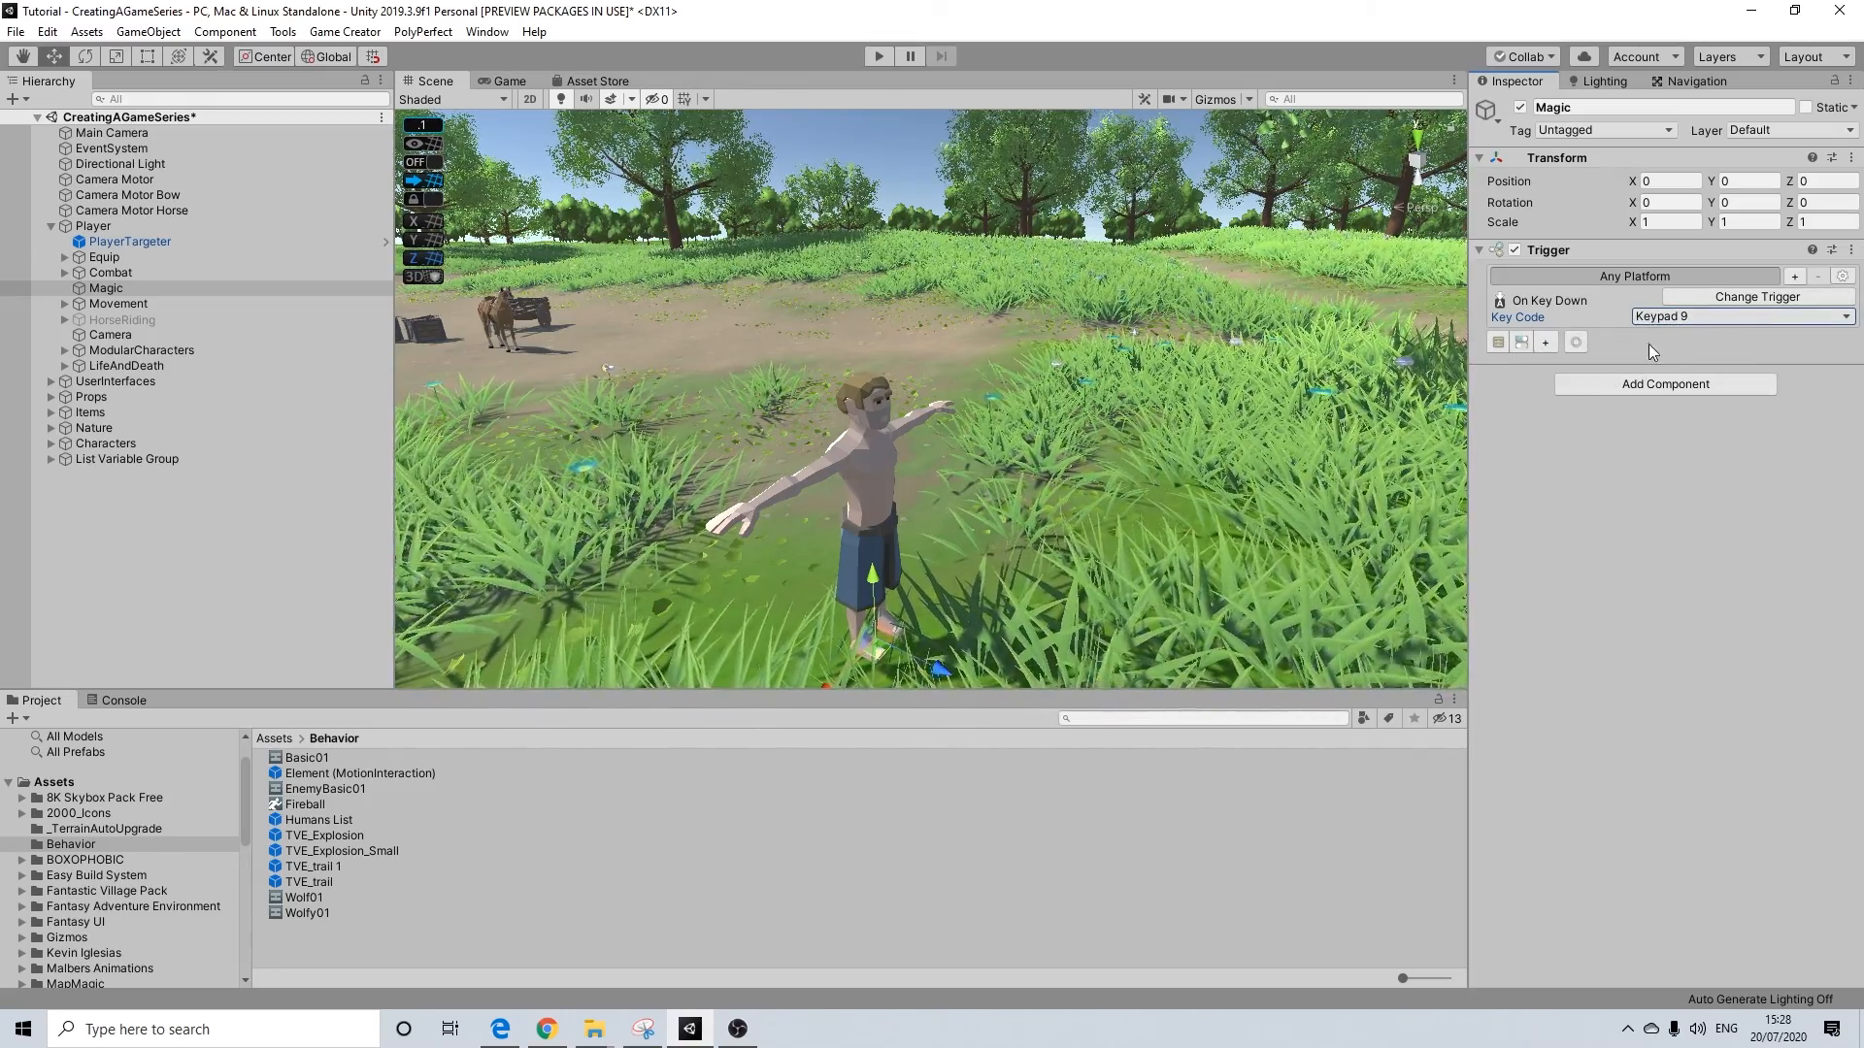
Create an Actions object for the Magic trigger and add a Camera Shake Burst with duration 3, roughness 3 and magnitude 0.3
click(1496, 341)
click(97, 305)
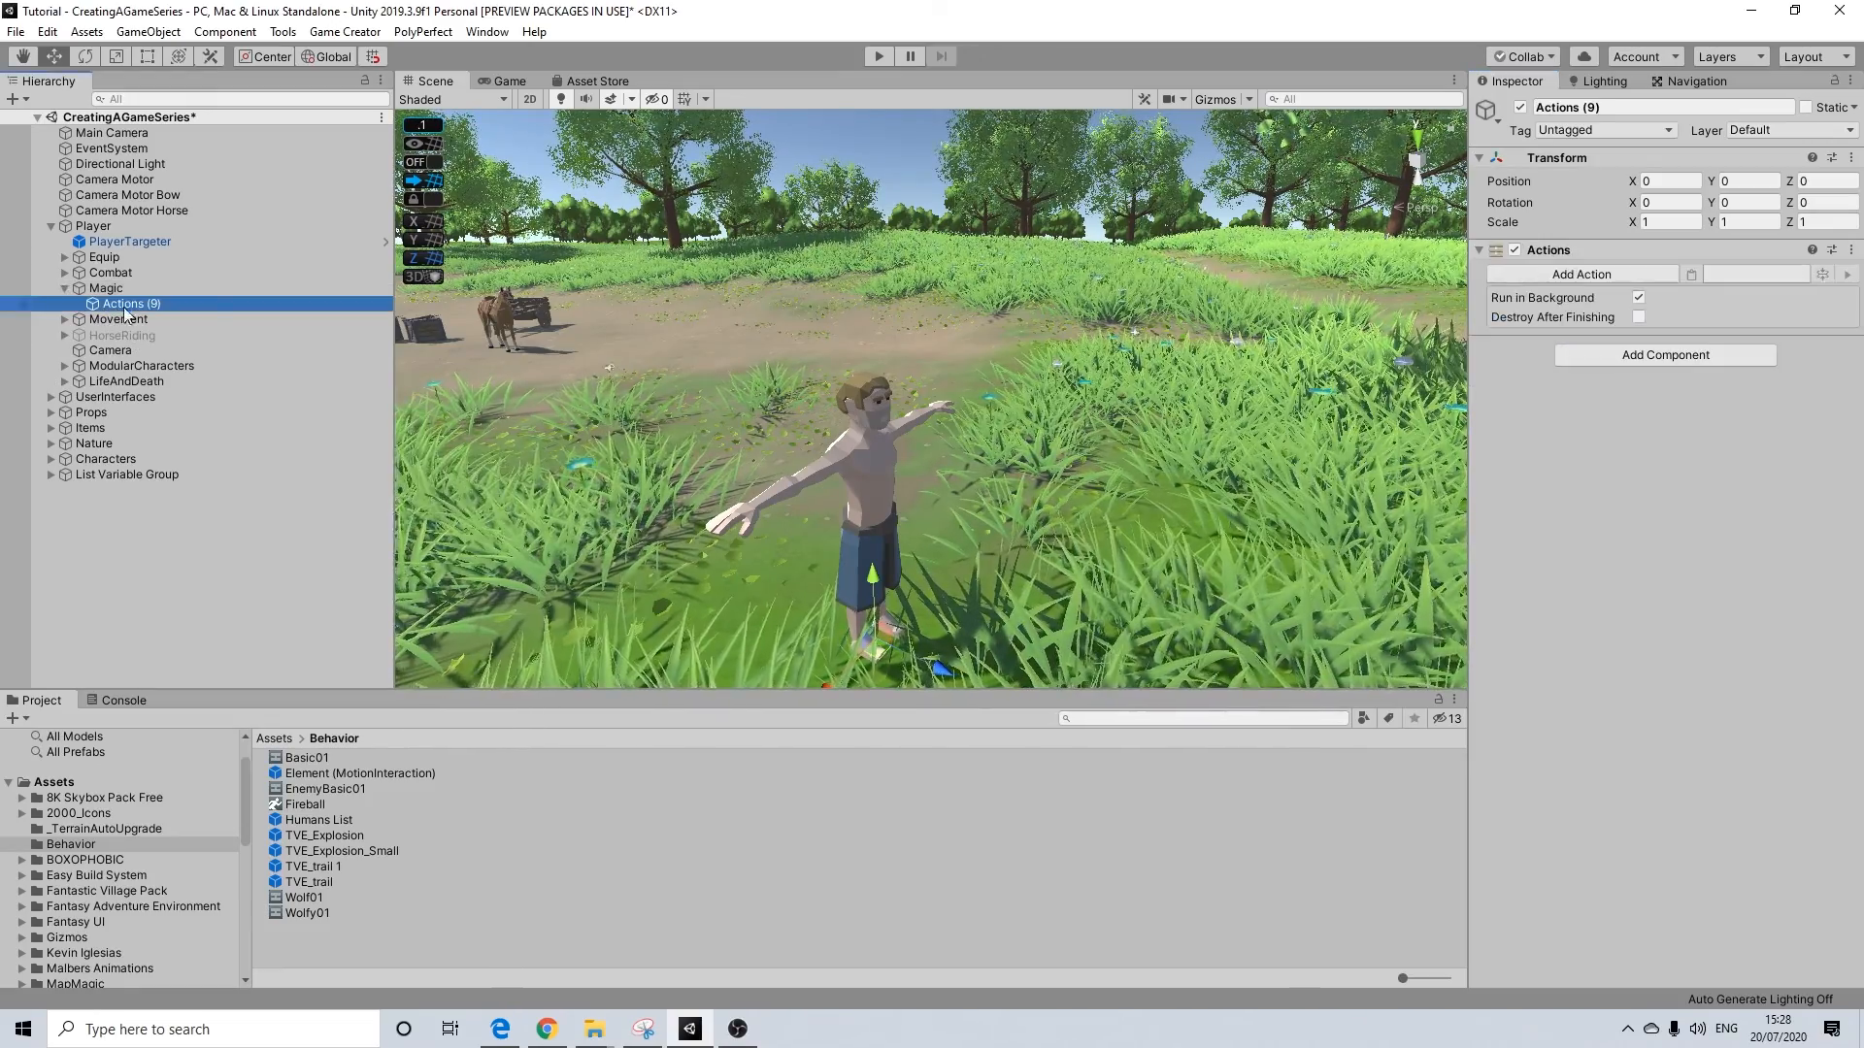
click(1570, 282)
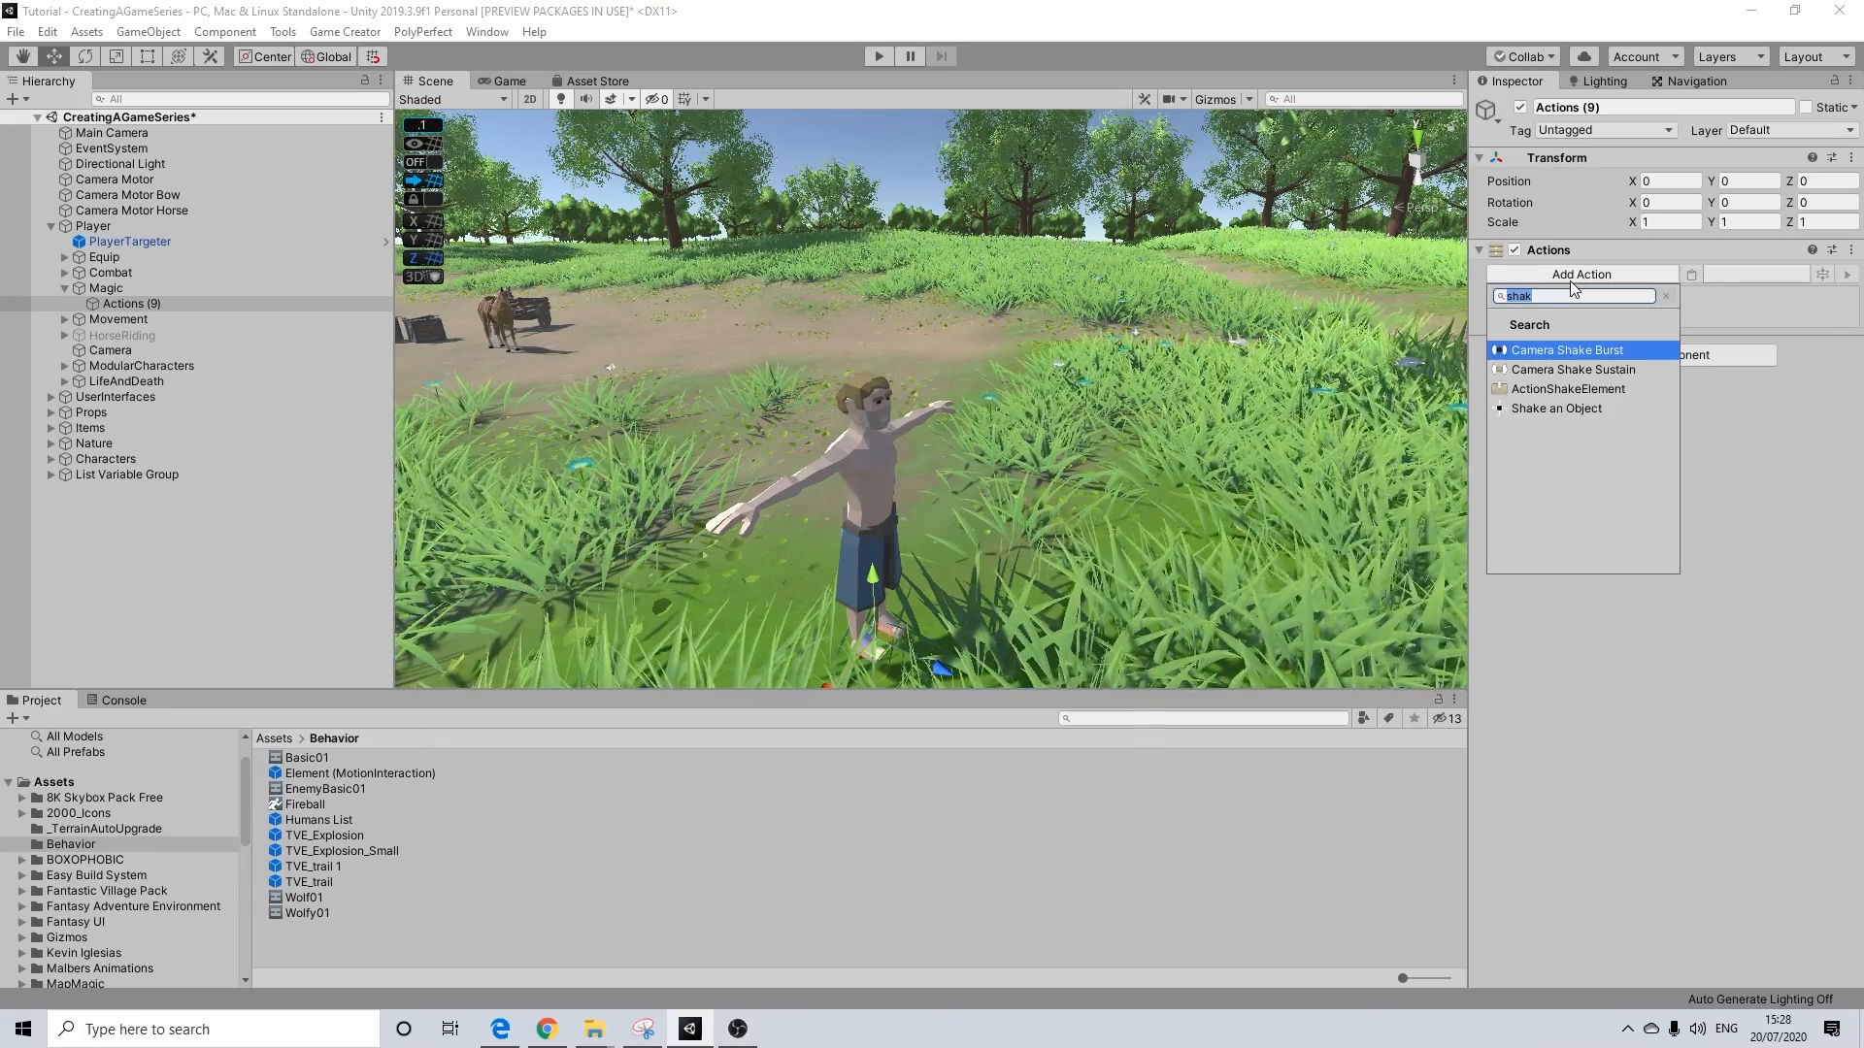
click(1545, 351)
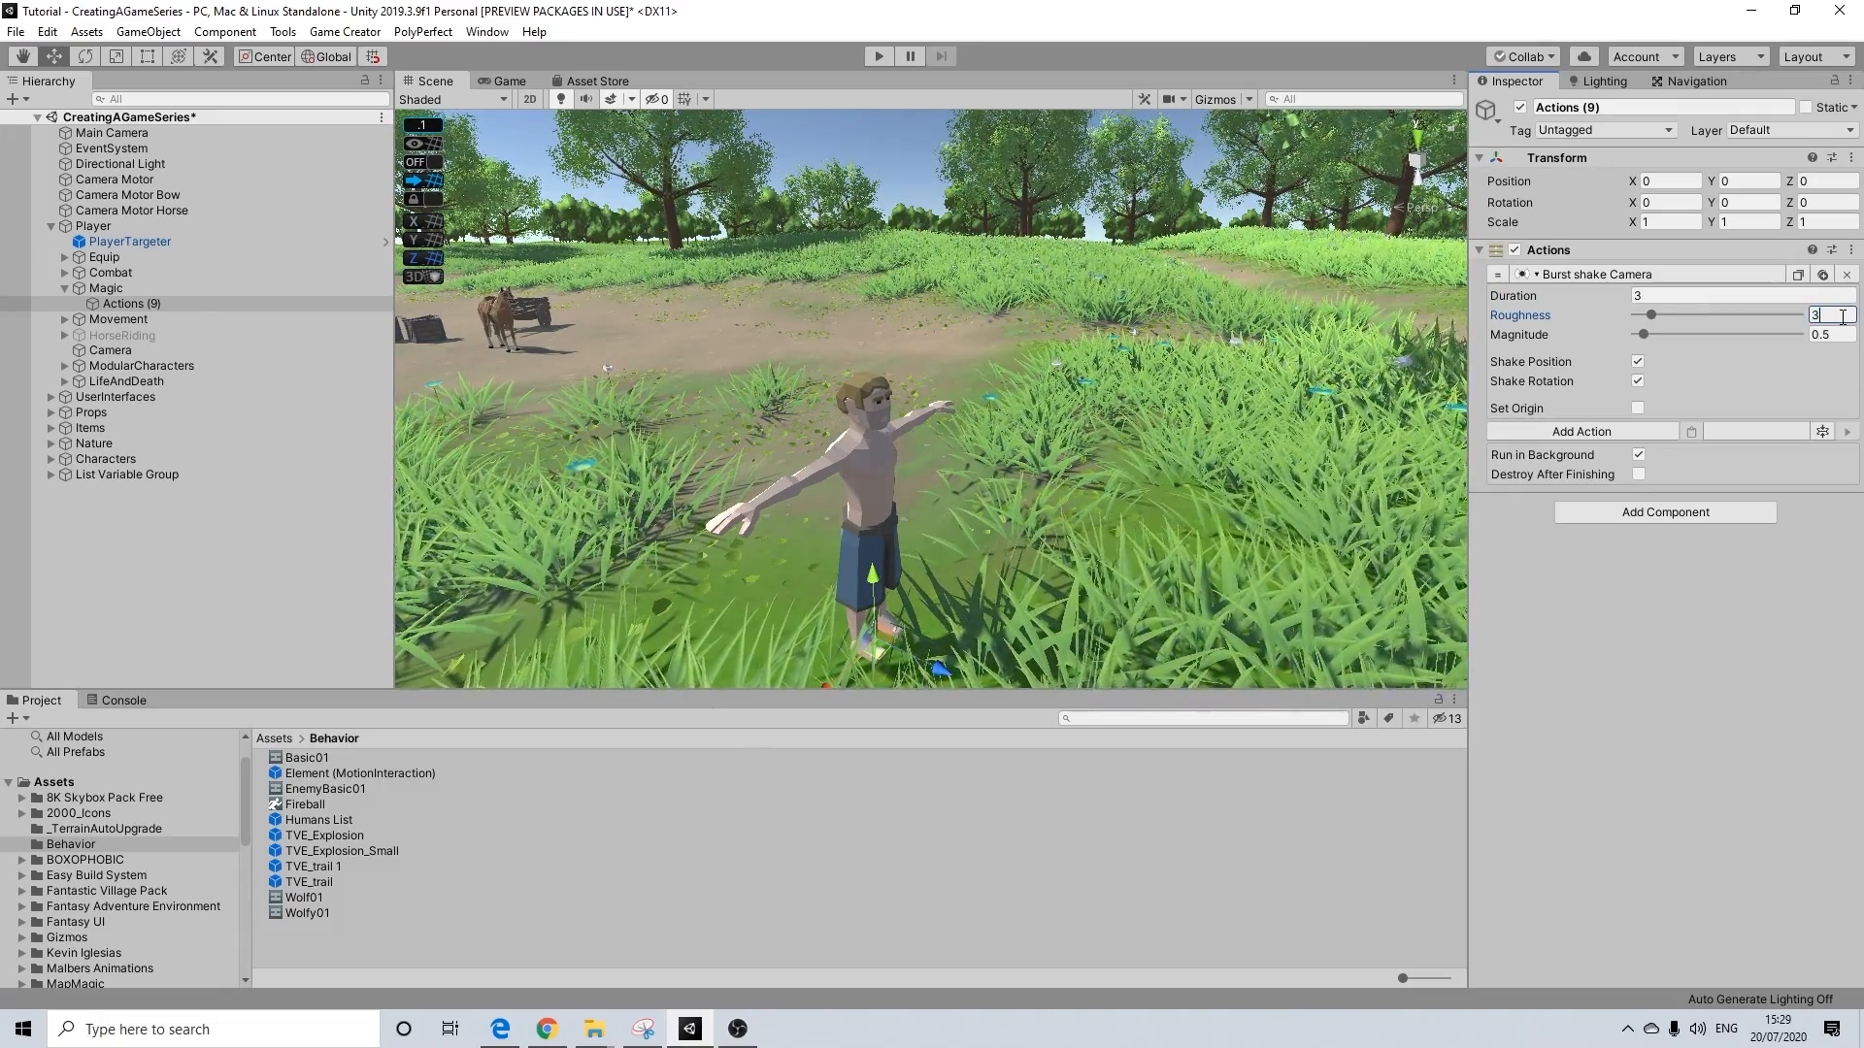
click(1826, 335)
text(0.3)
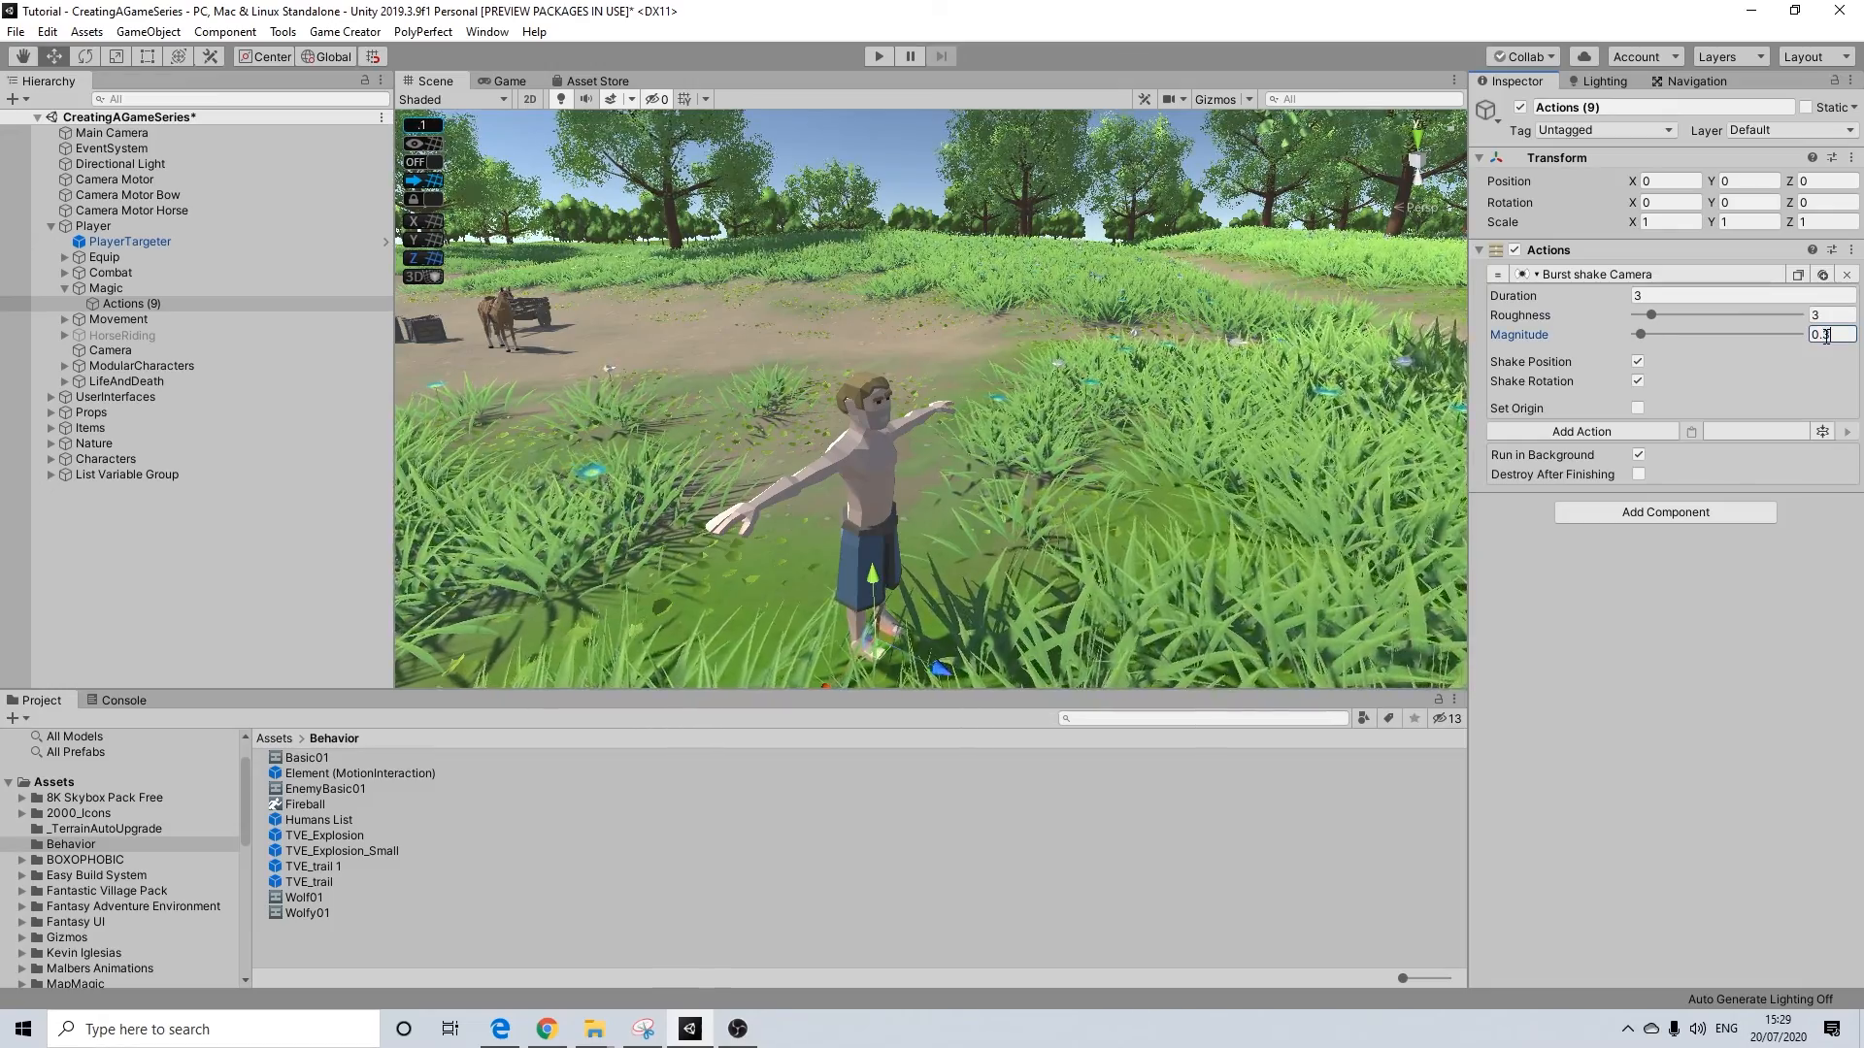
click(1587, 275)
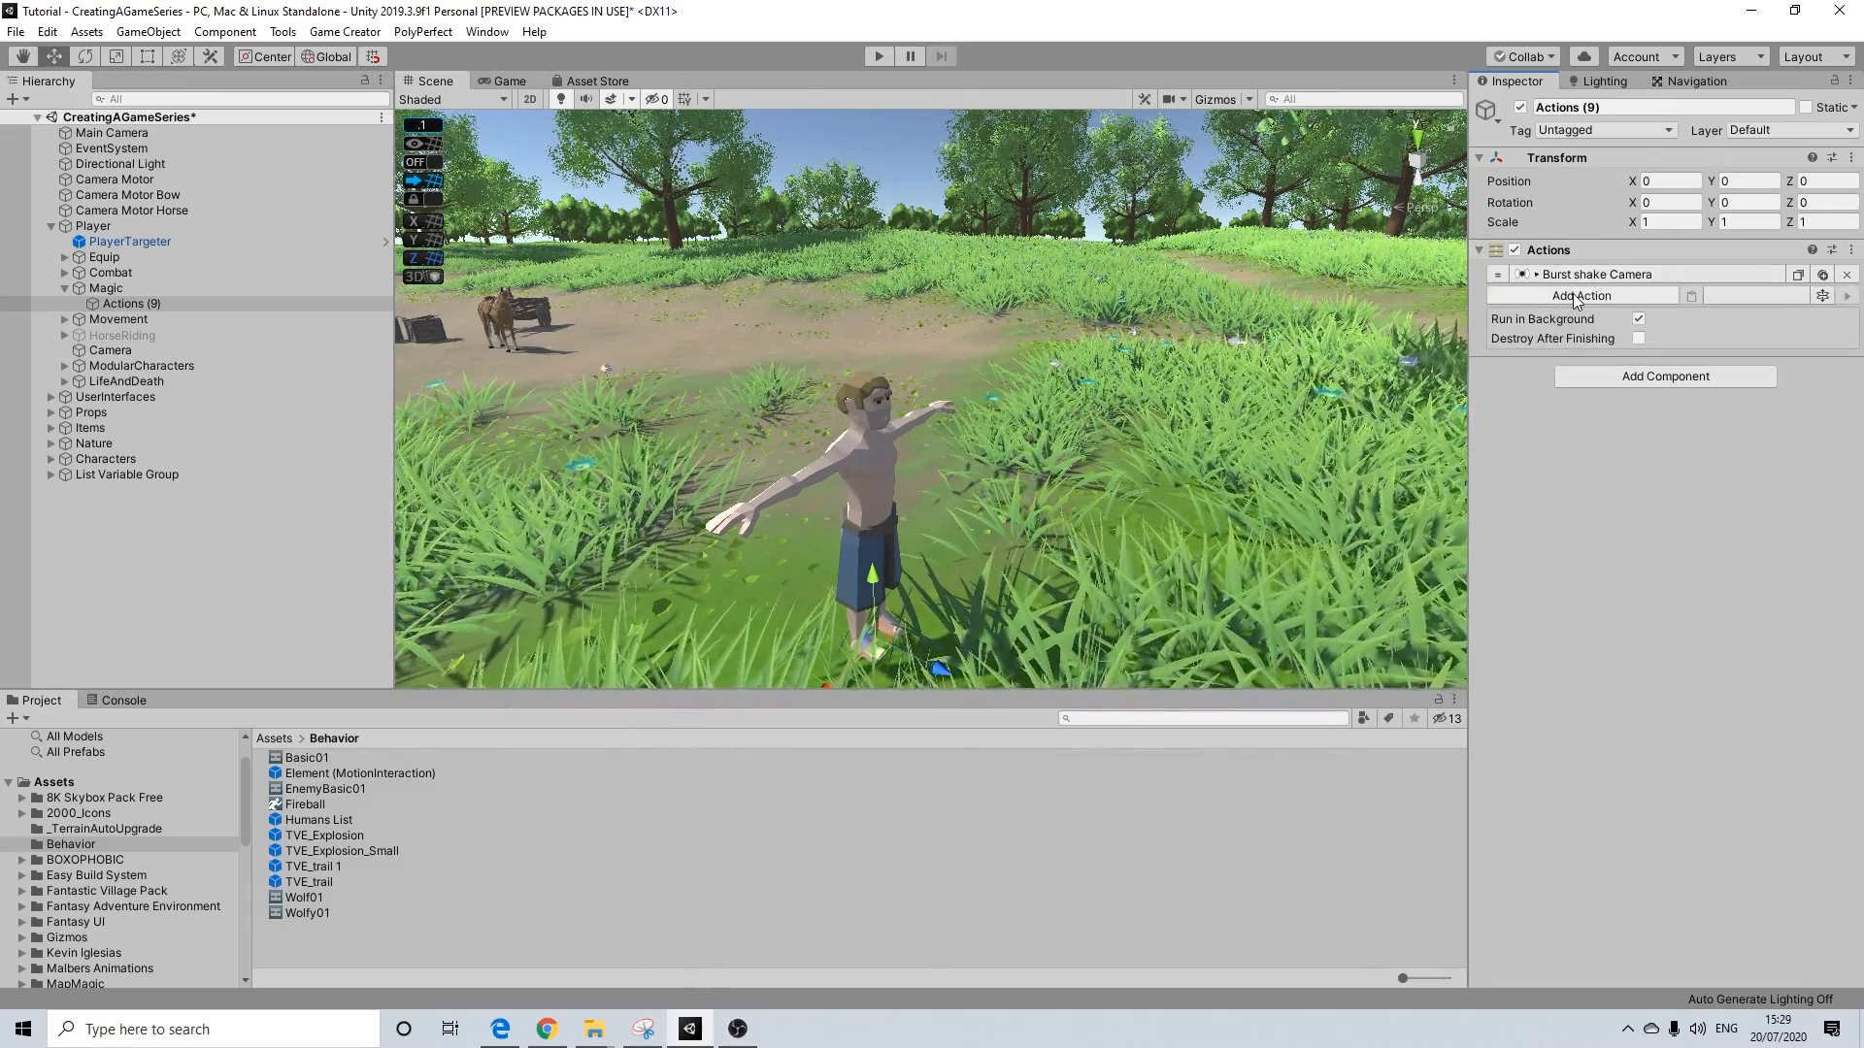
Add a Change Property action for the Player's Is Controllable property below the camera shake
click(1559, 296)
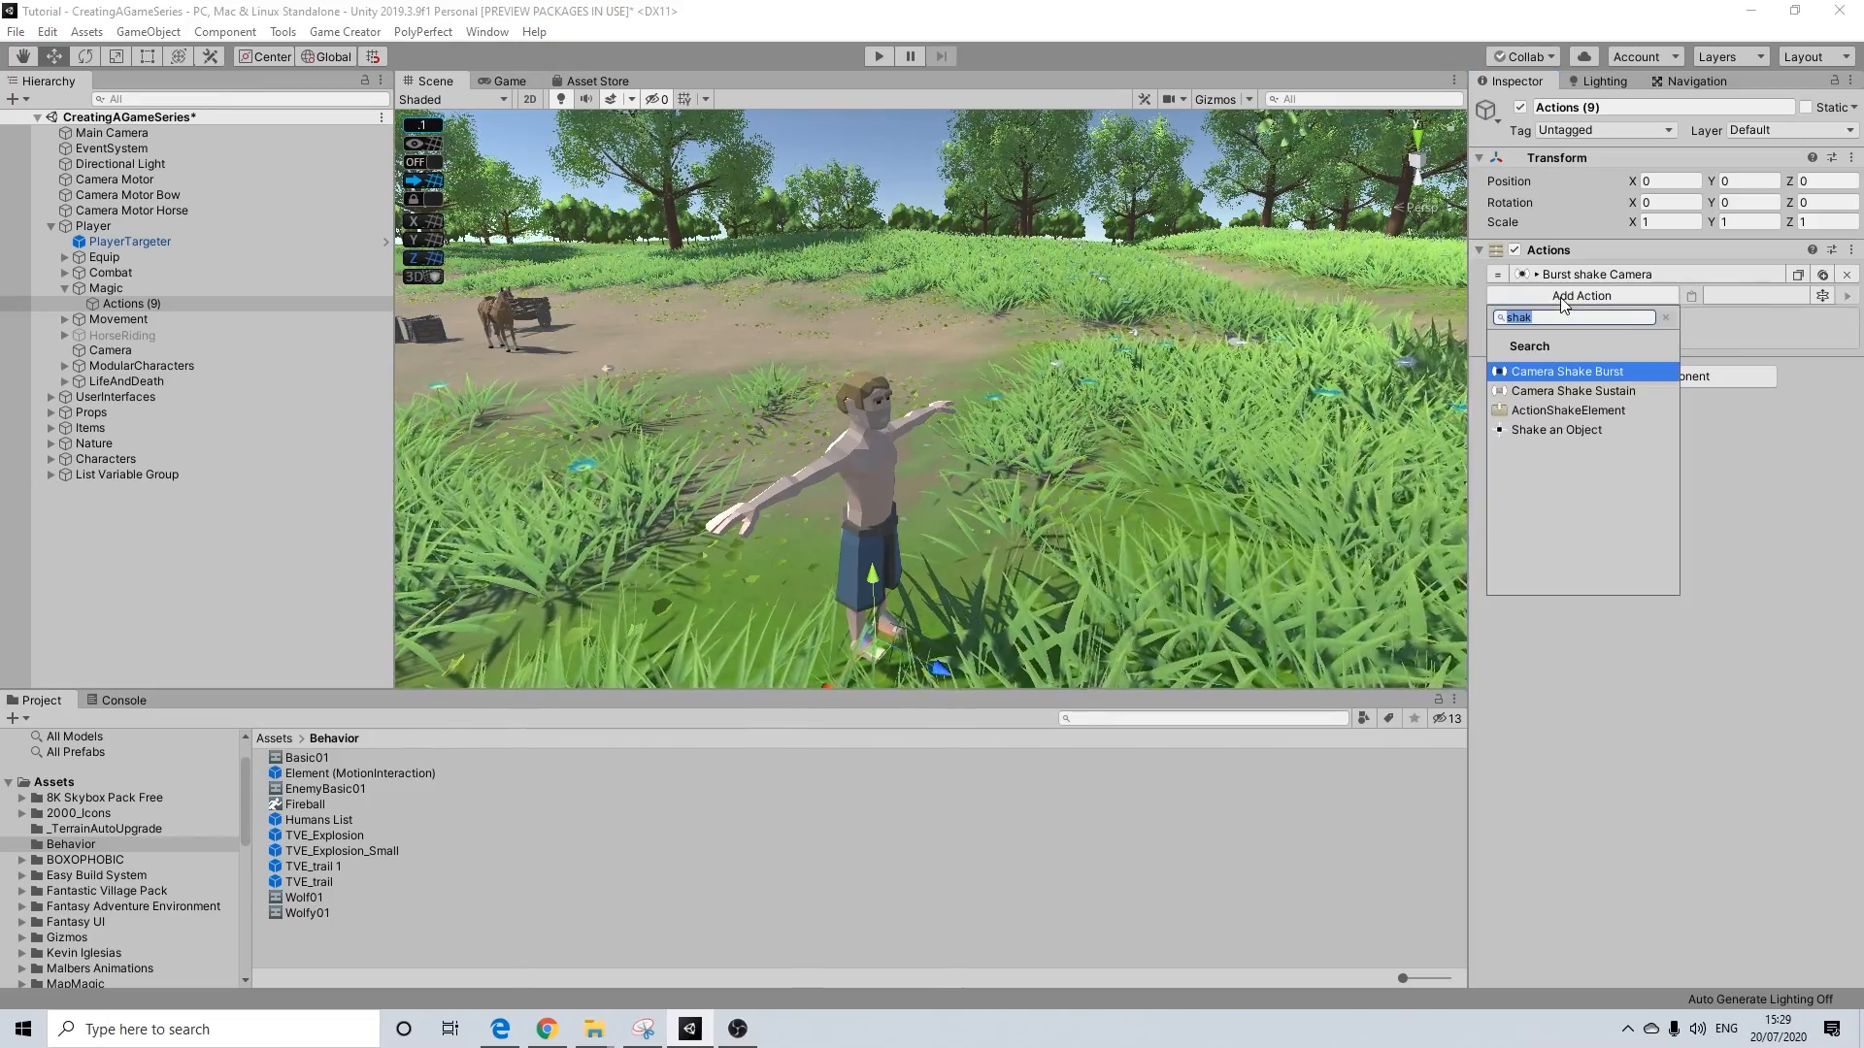
text(pro)
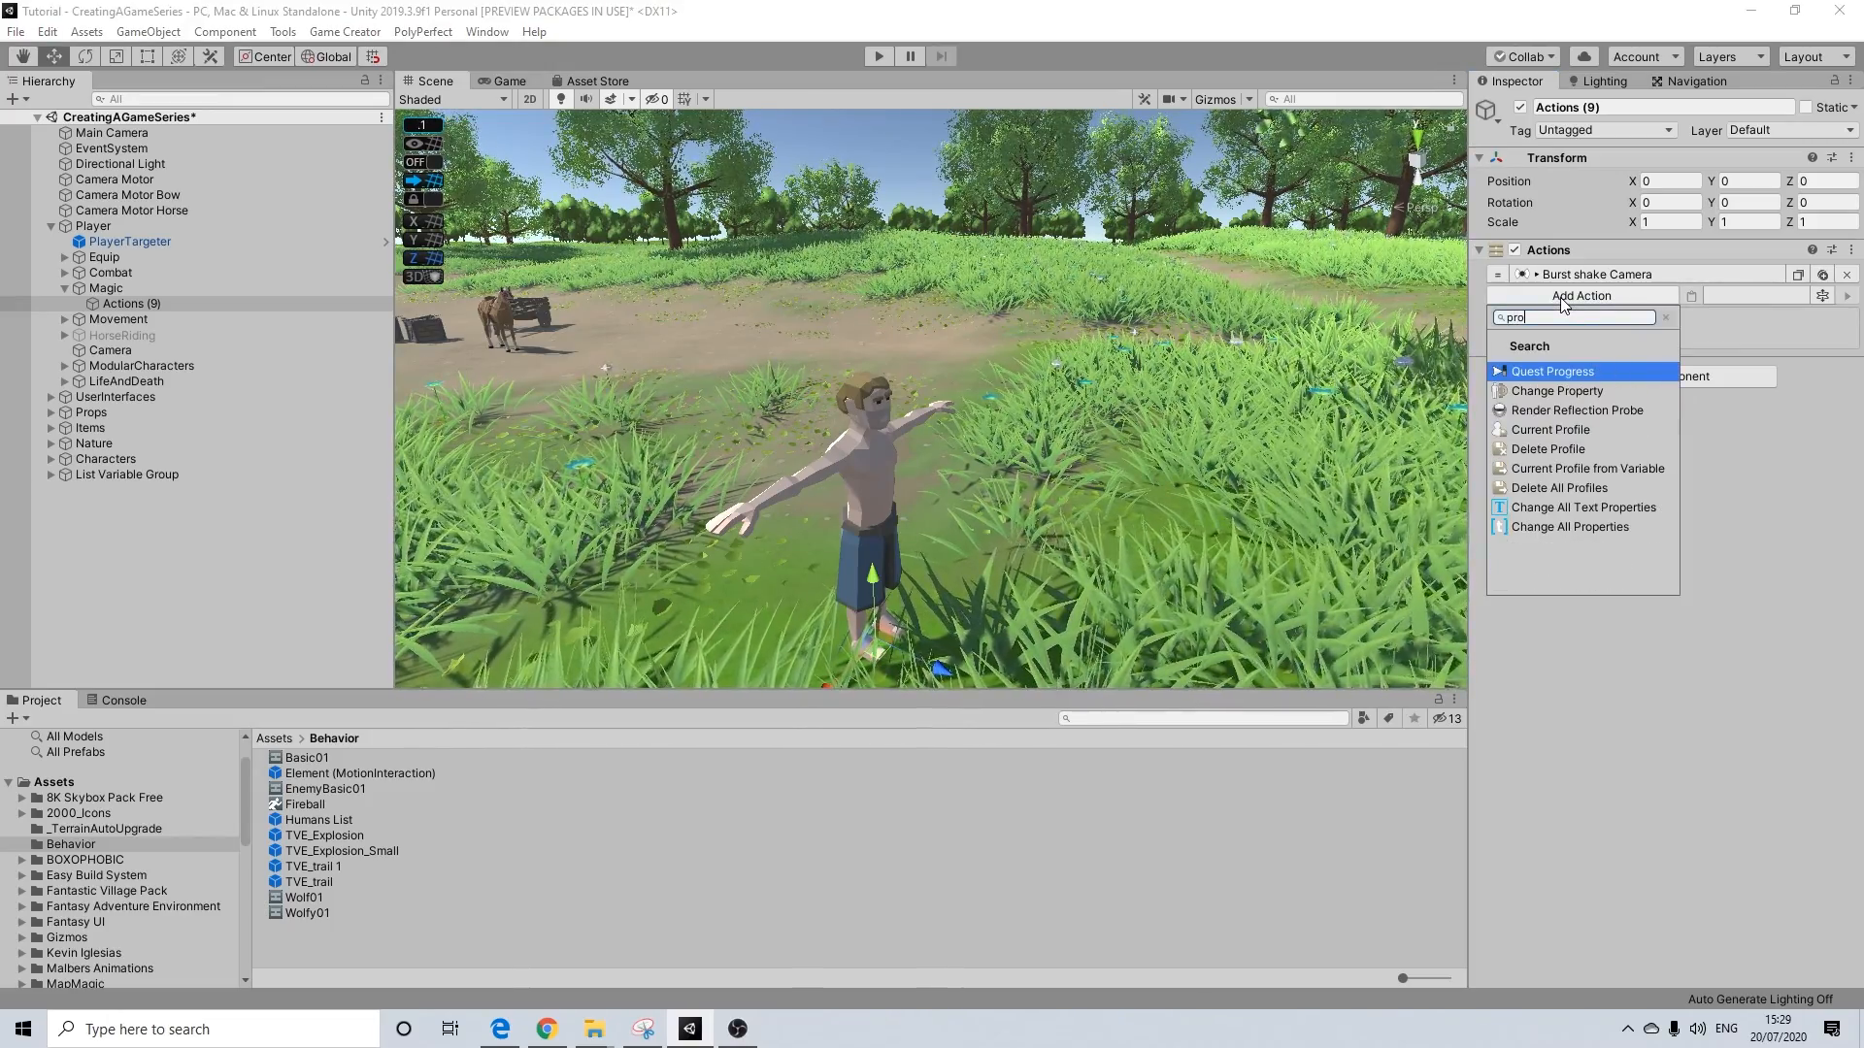
key(BackSpace)
key(BackSpace)
key(BackSpace)
text(play)
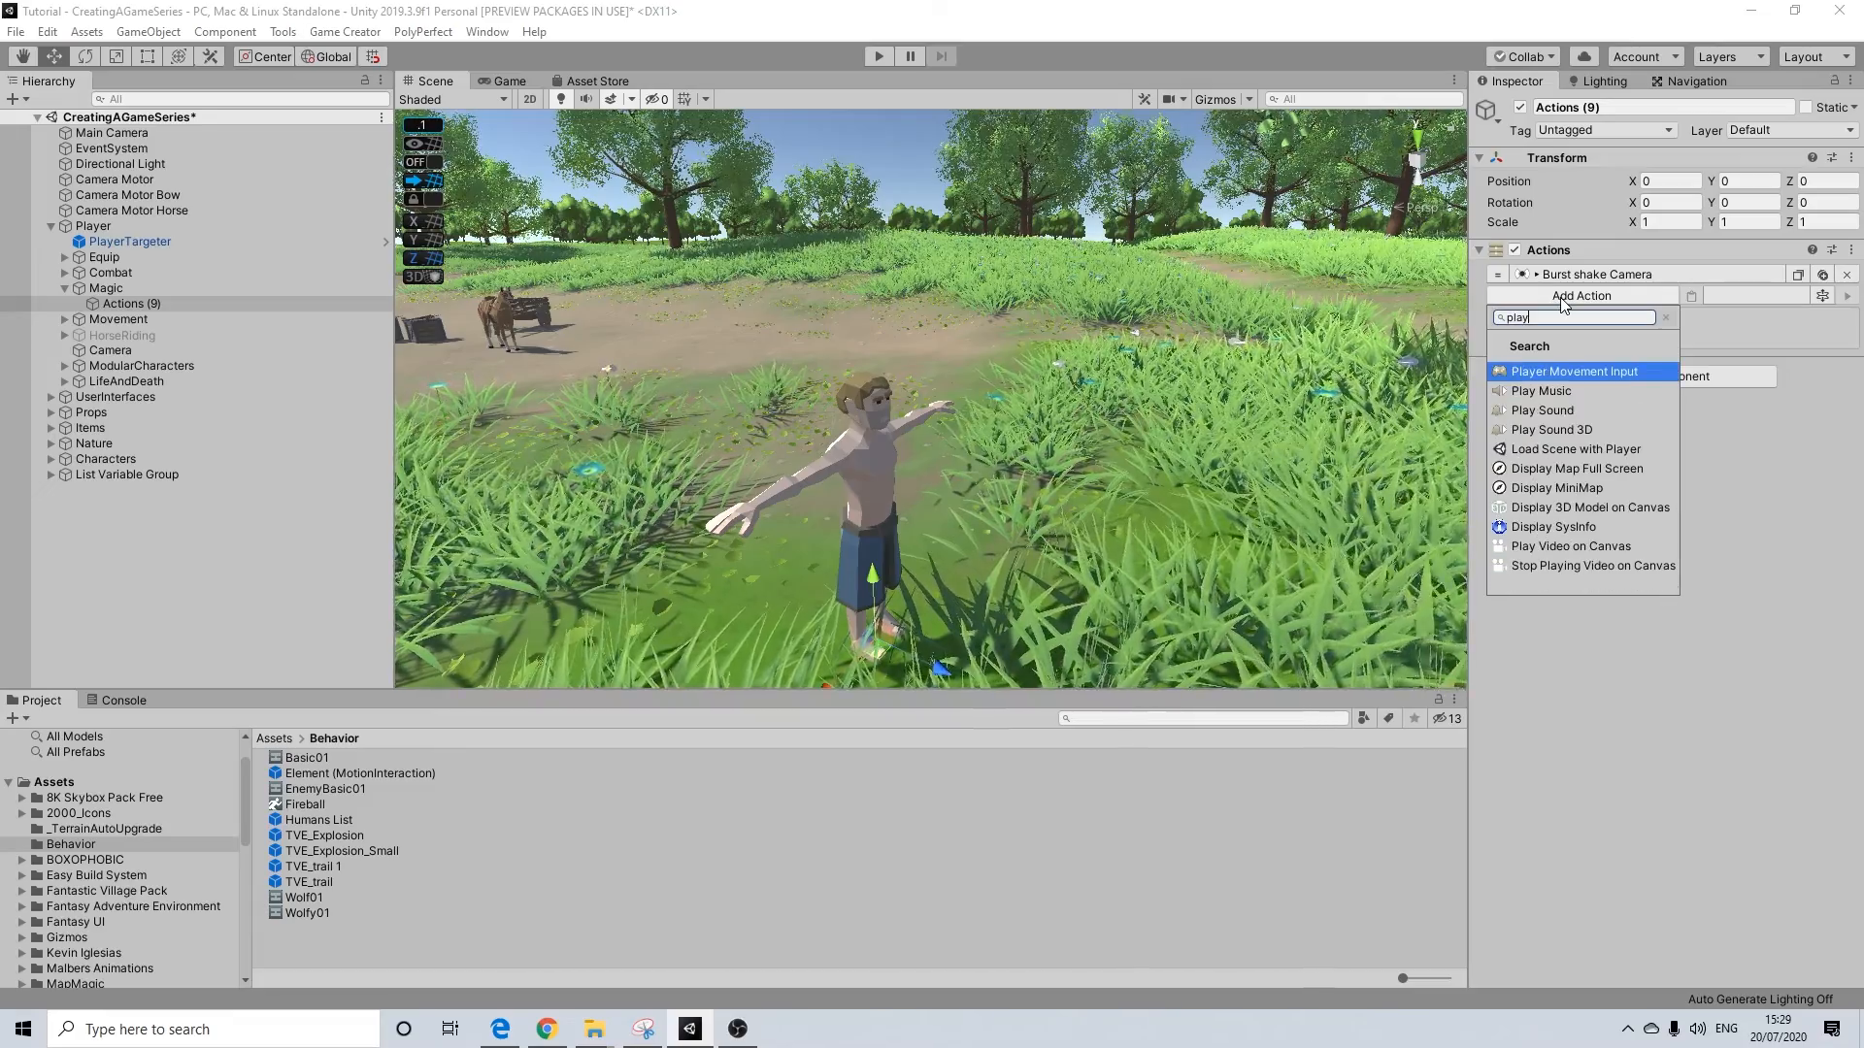
drag(1547, 319, 1418, 318)
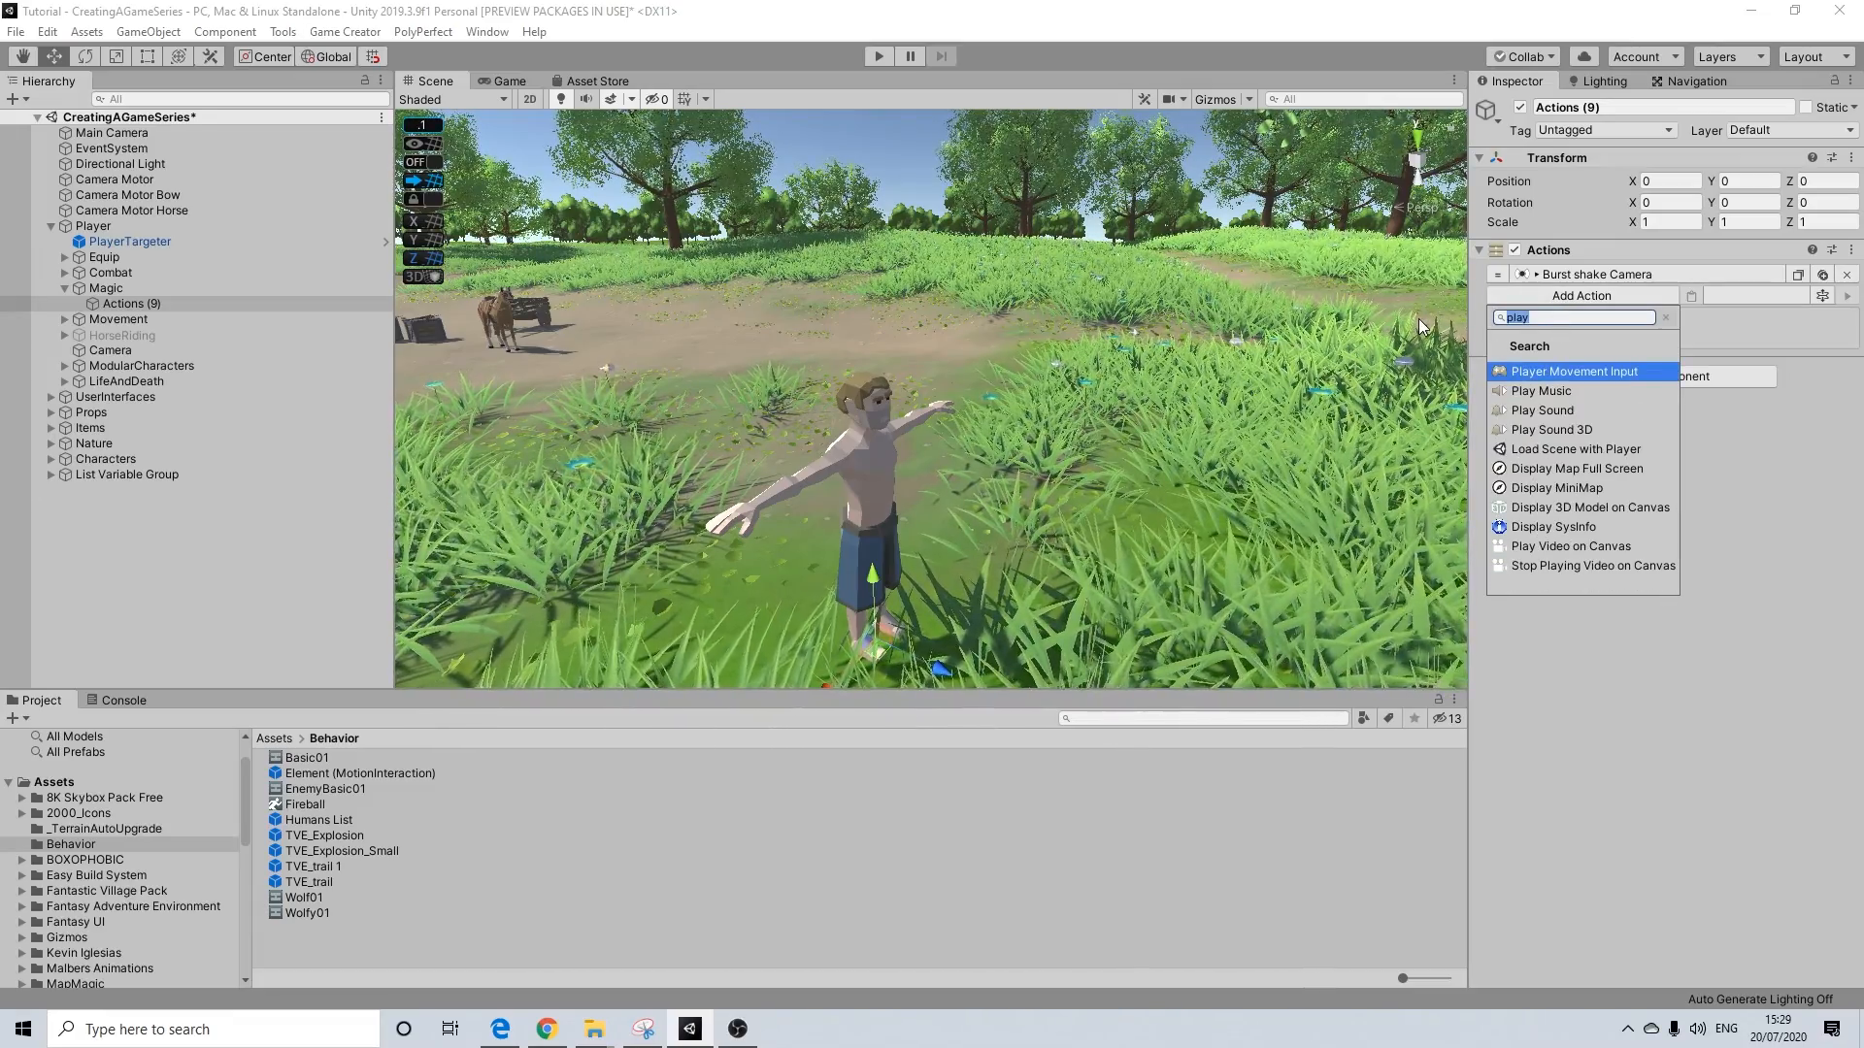
text(prop)
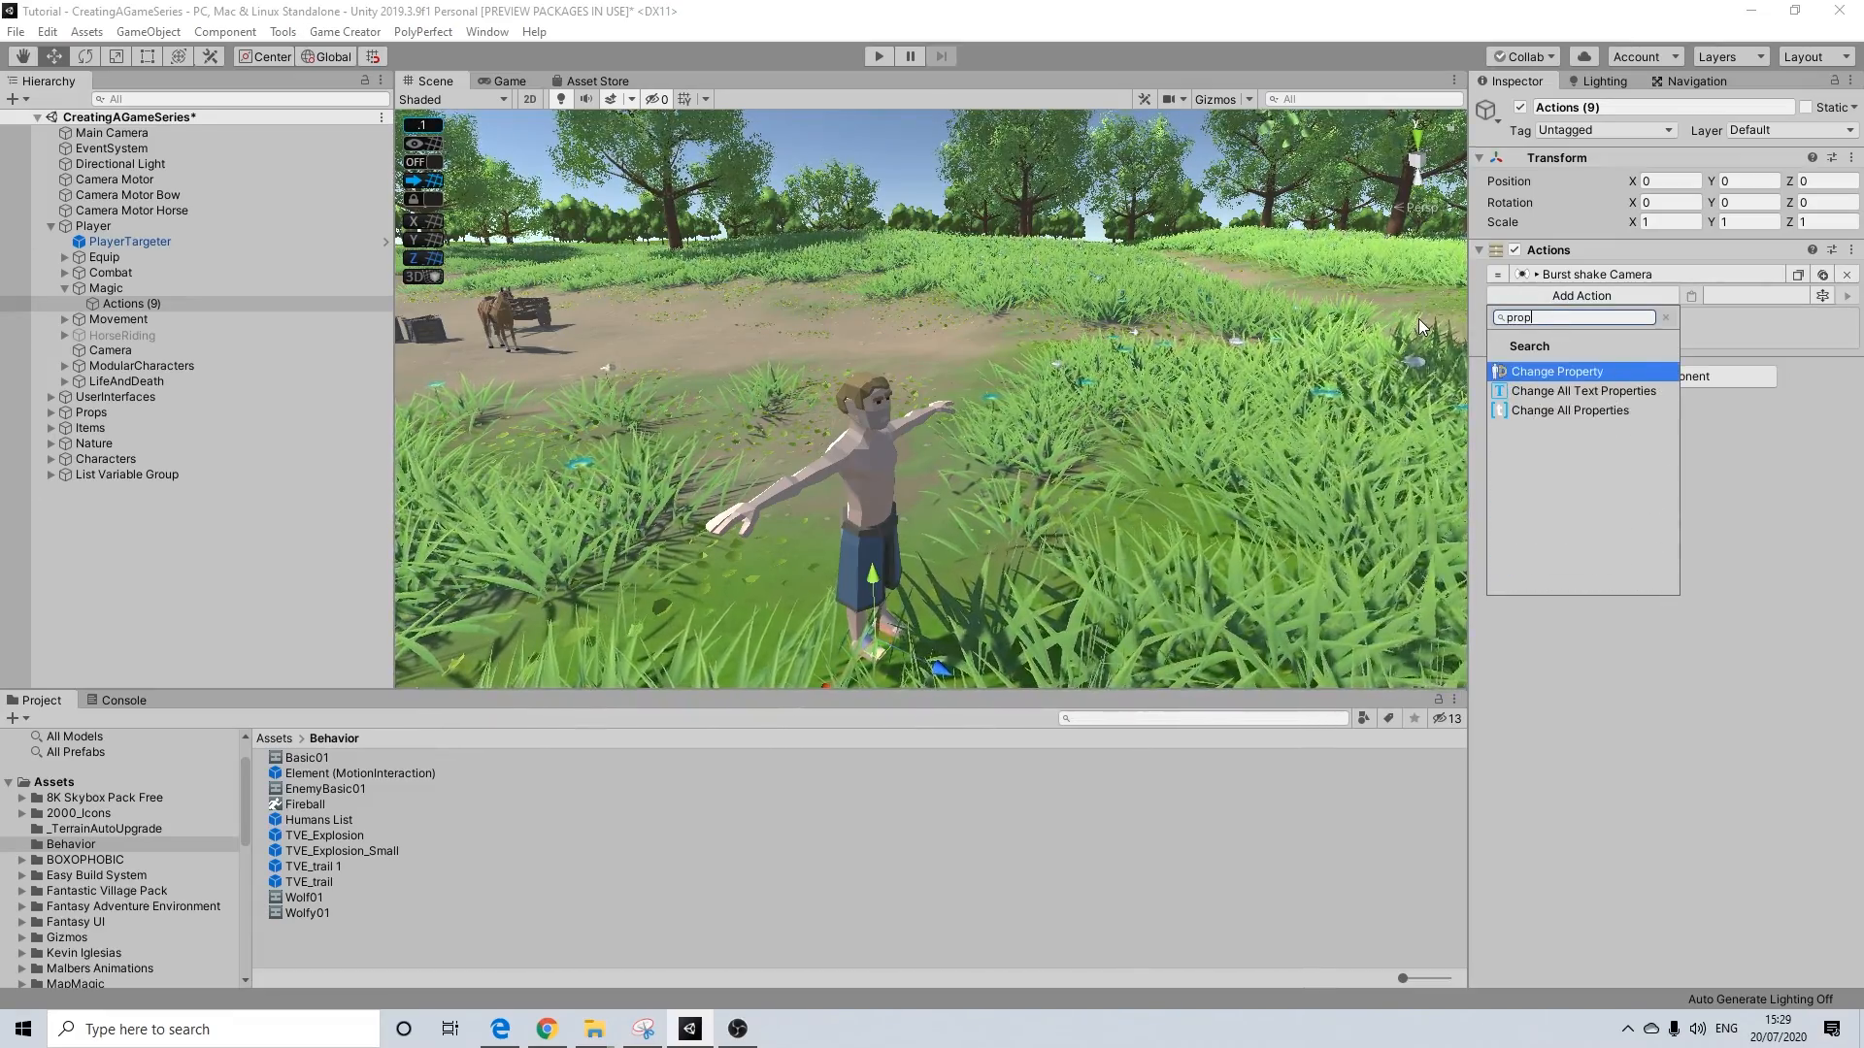
click(1607, 373)
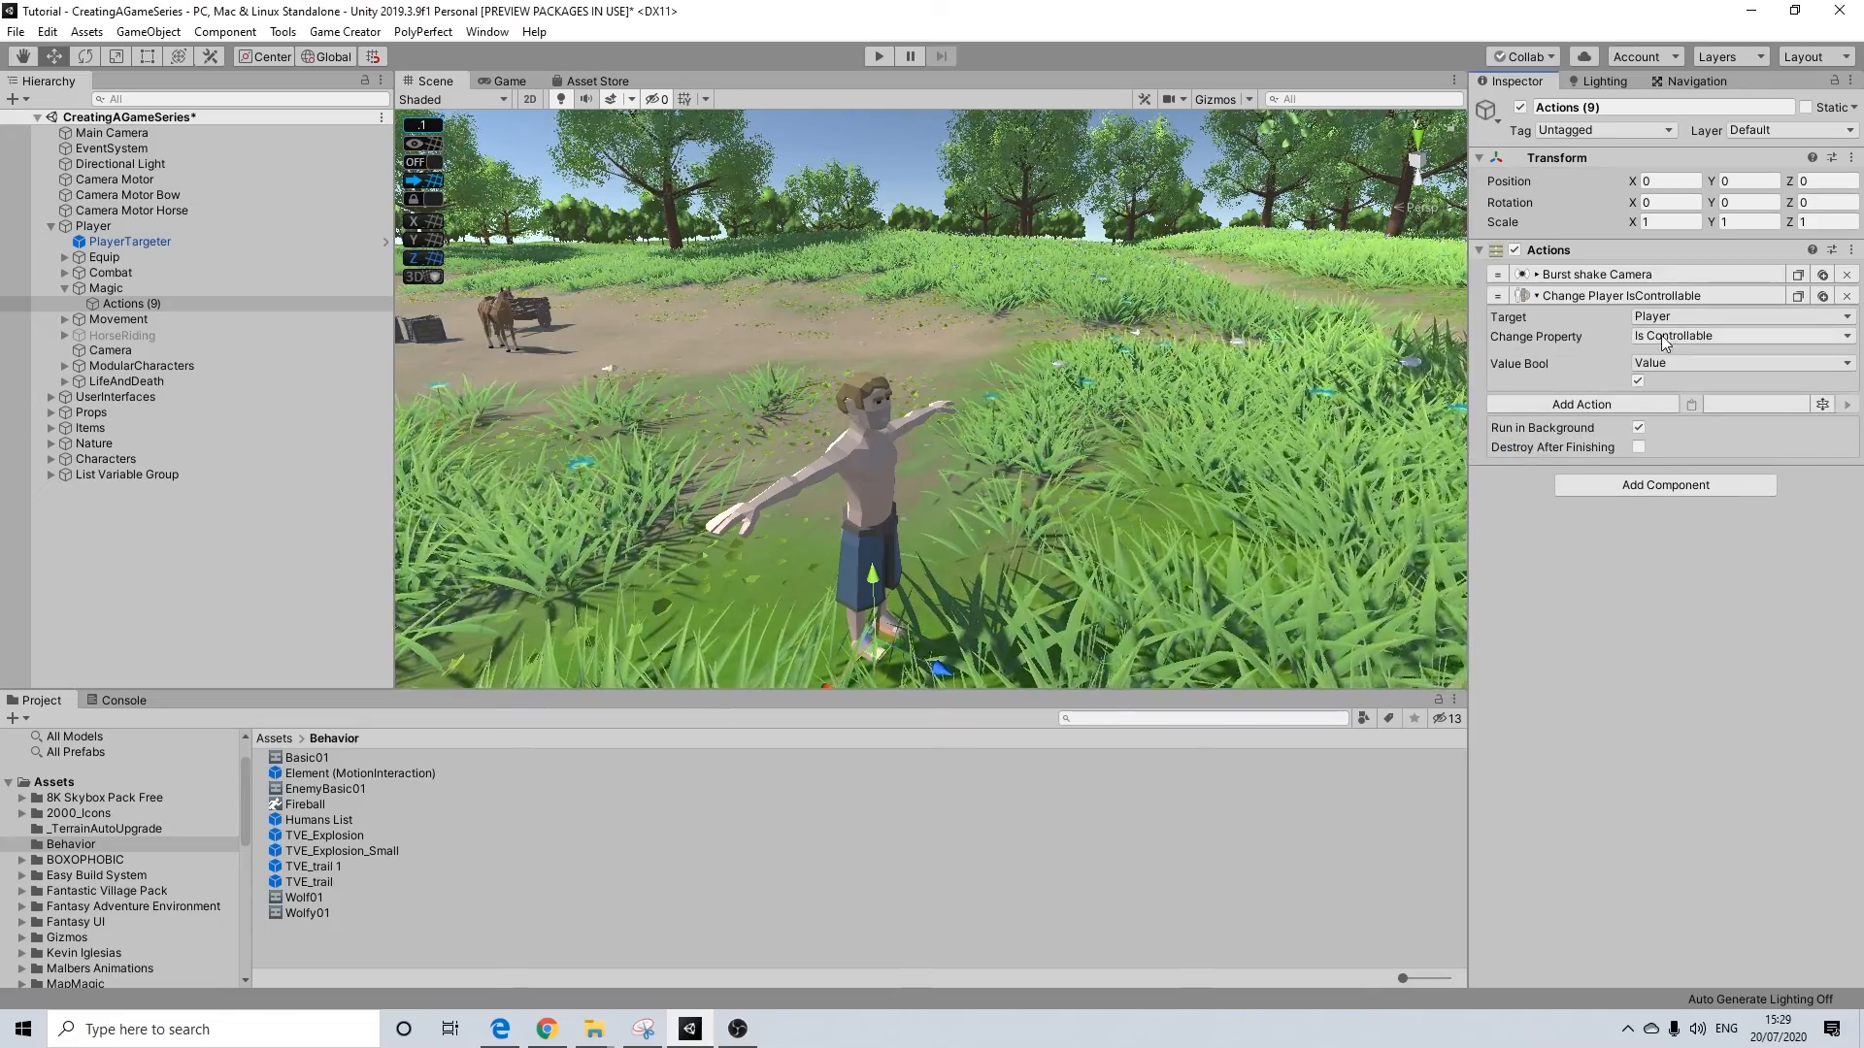
click(1584, 296)
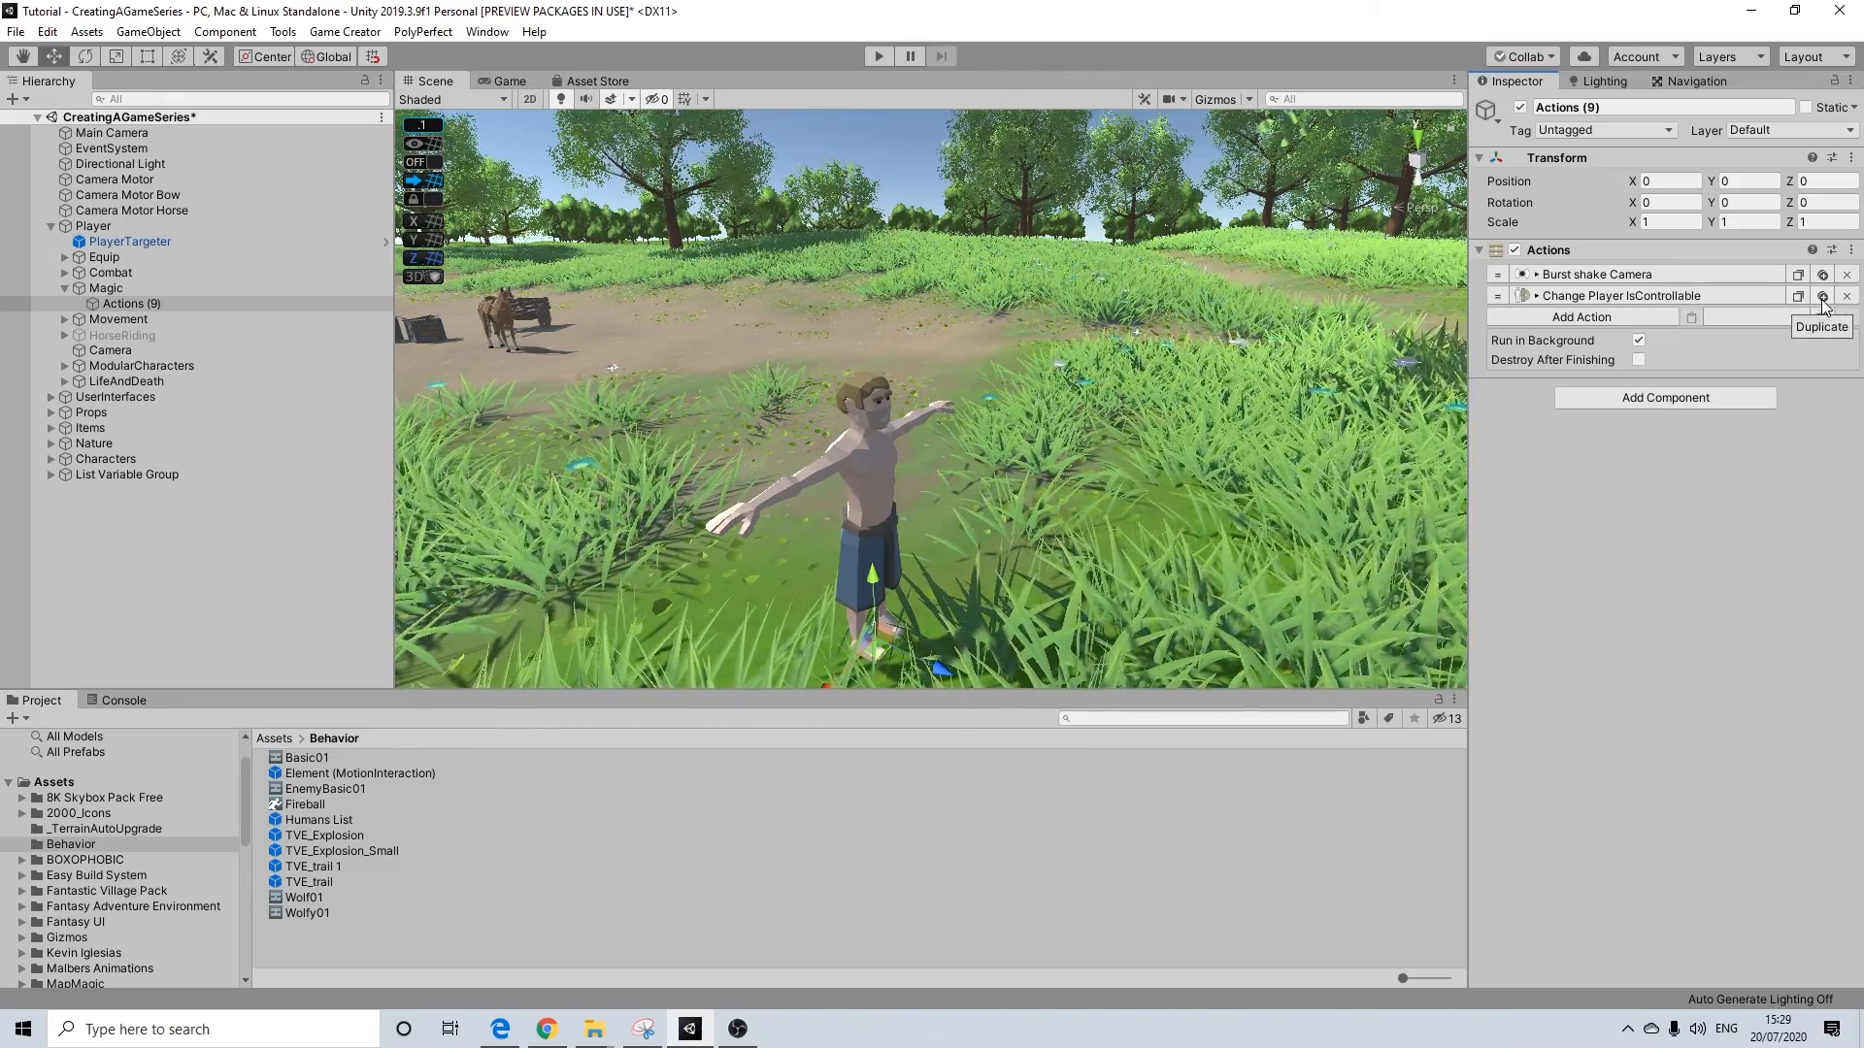
click(1712, 302)
click(1710, 303)
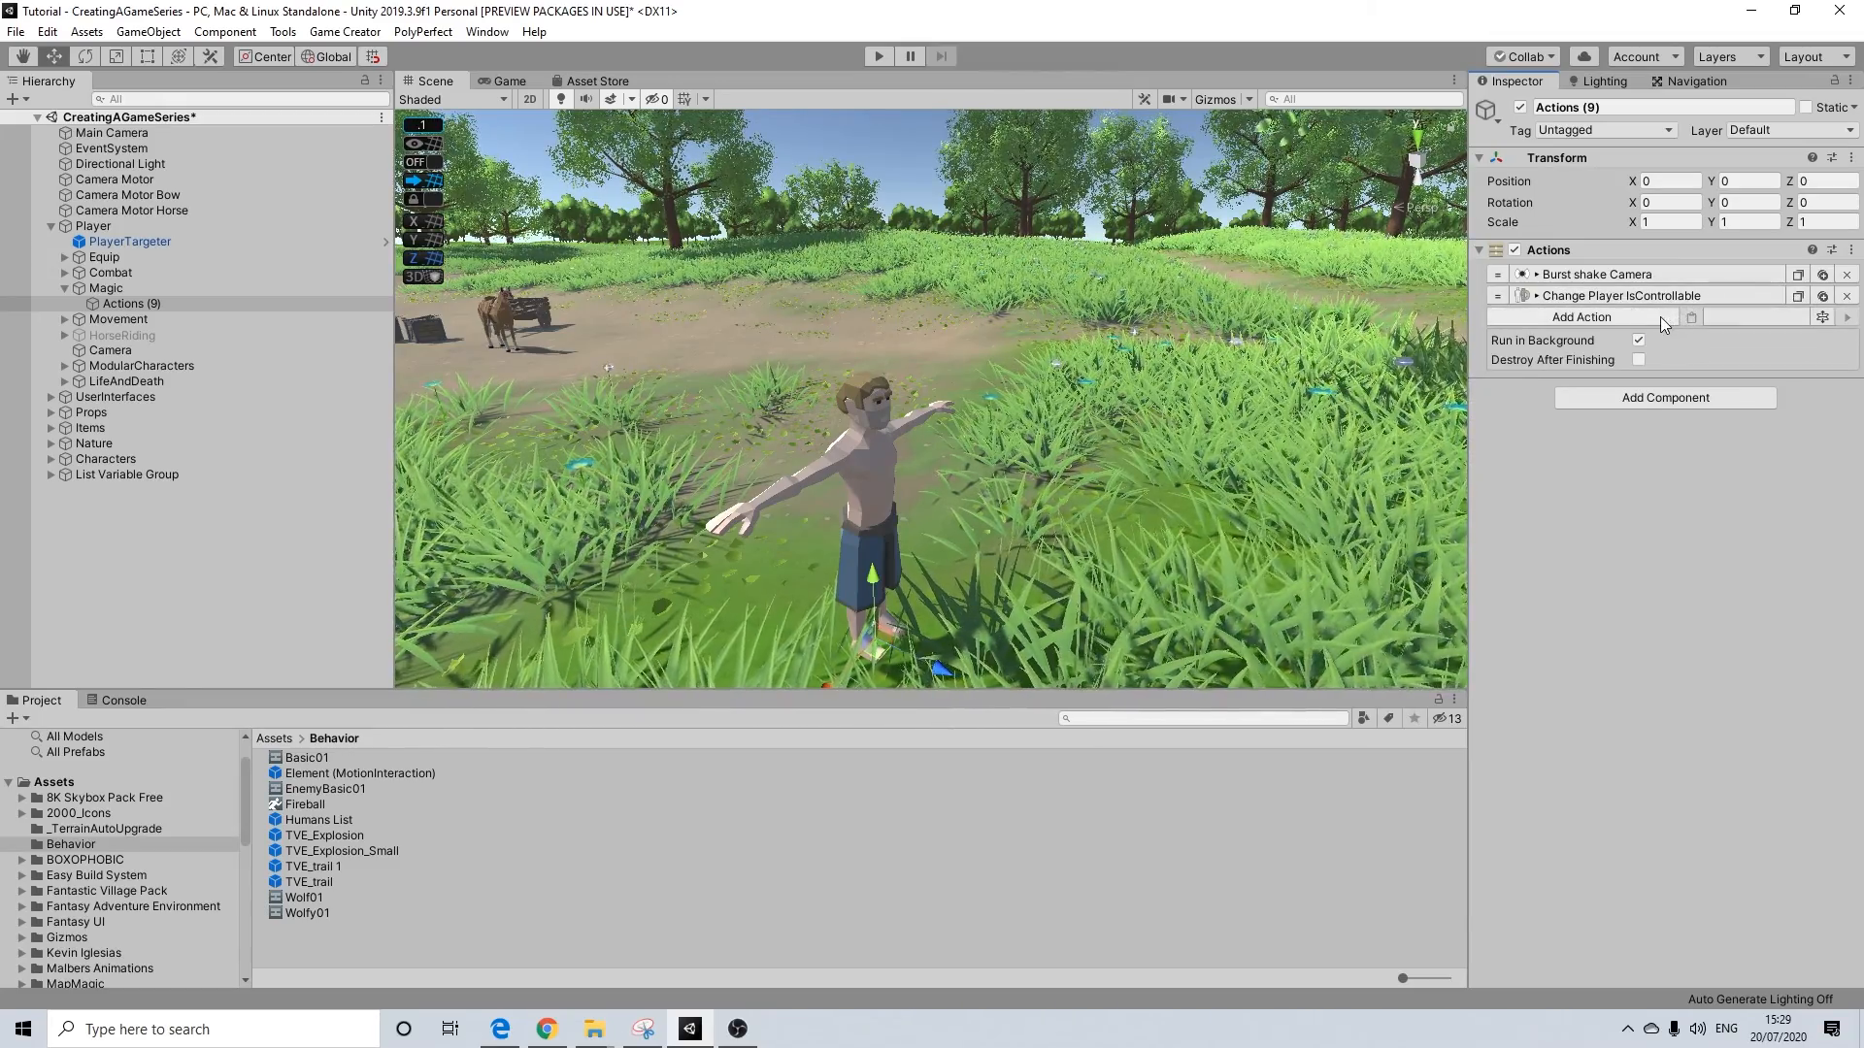
Add the character attachment action, set to attach to the Right Hand bone, after the controllable change
click(1660, 316)
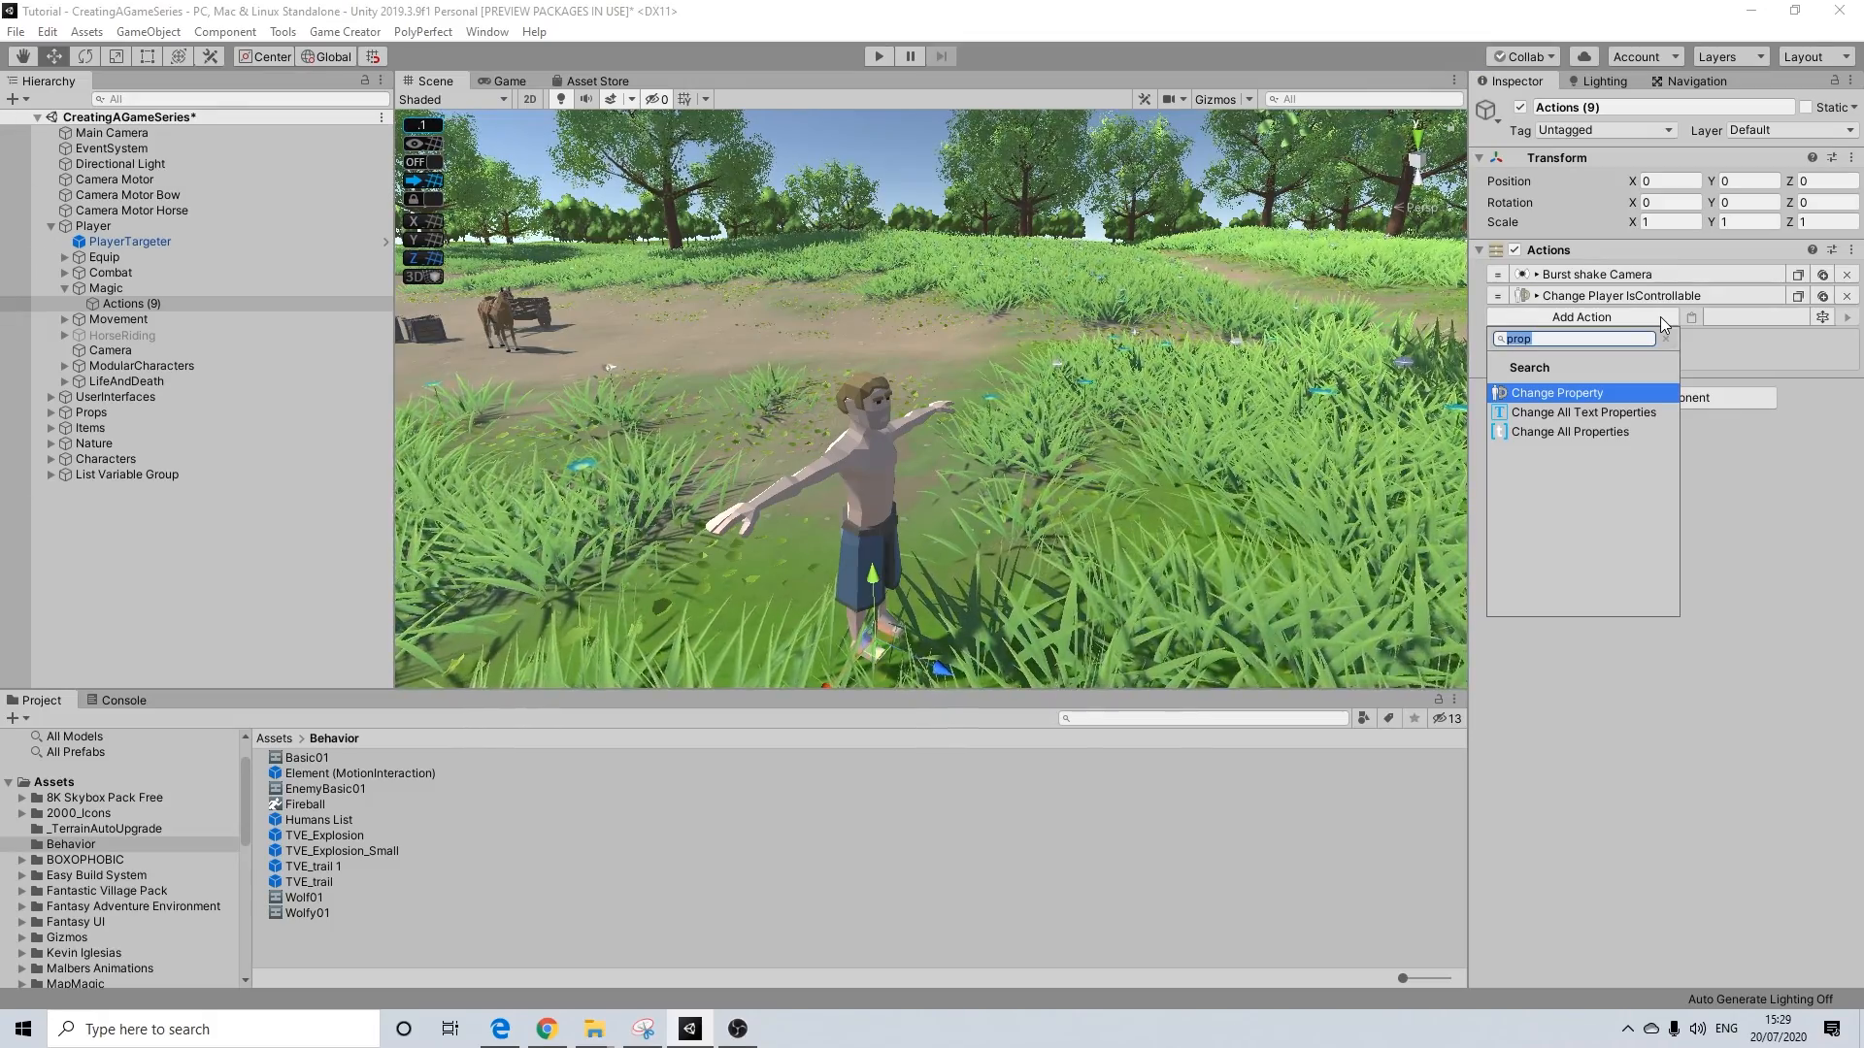
click(1664, 339)
scroll(1578, 456, down, 3)
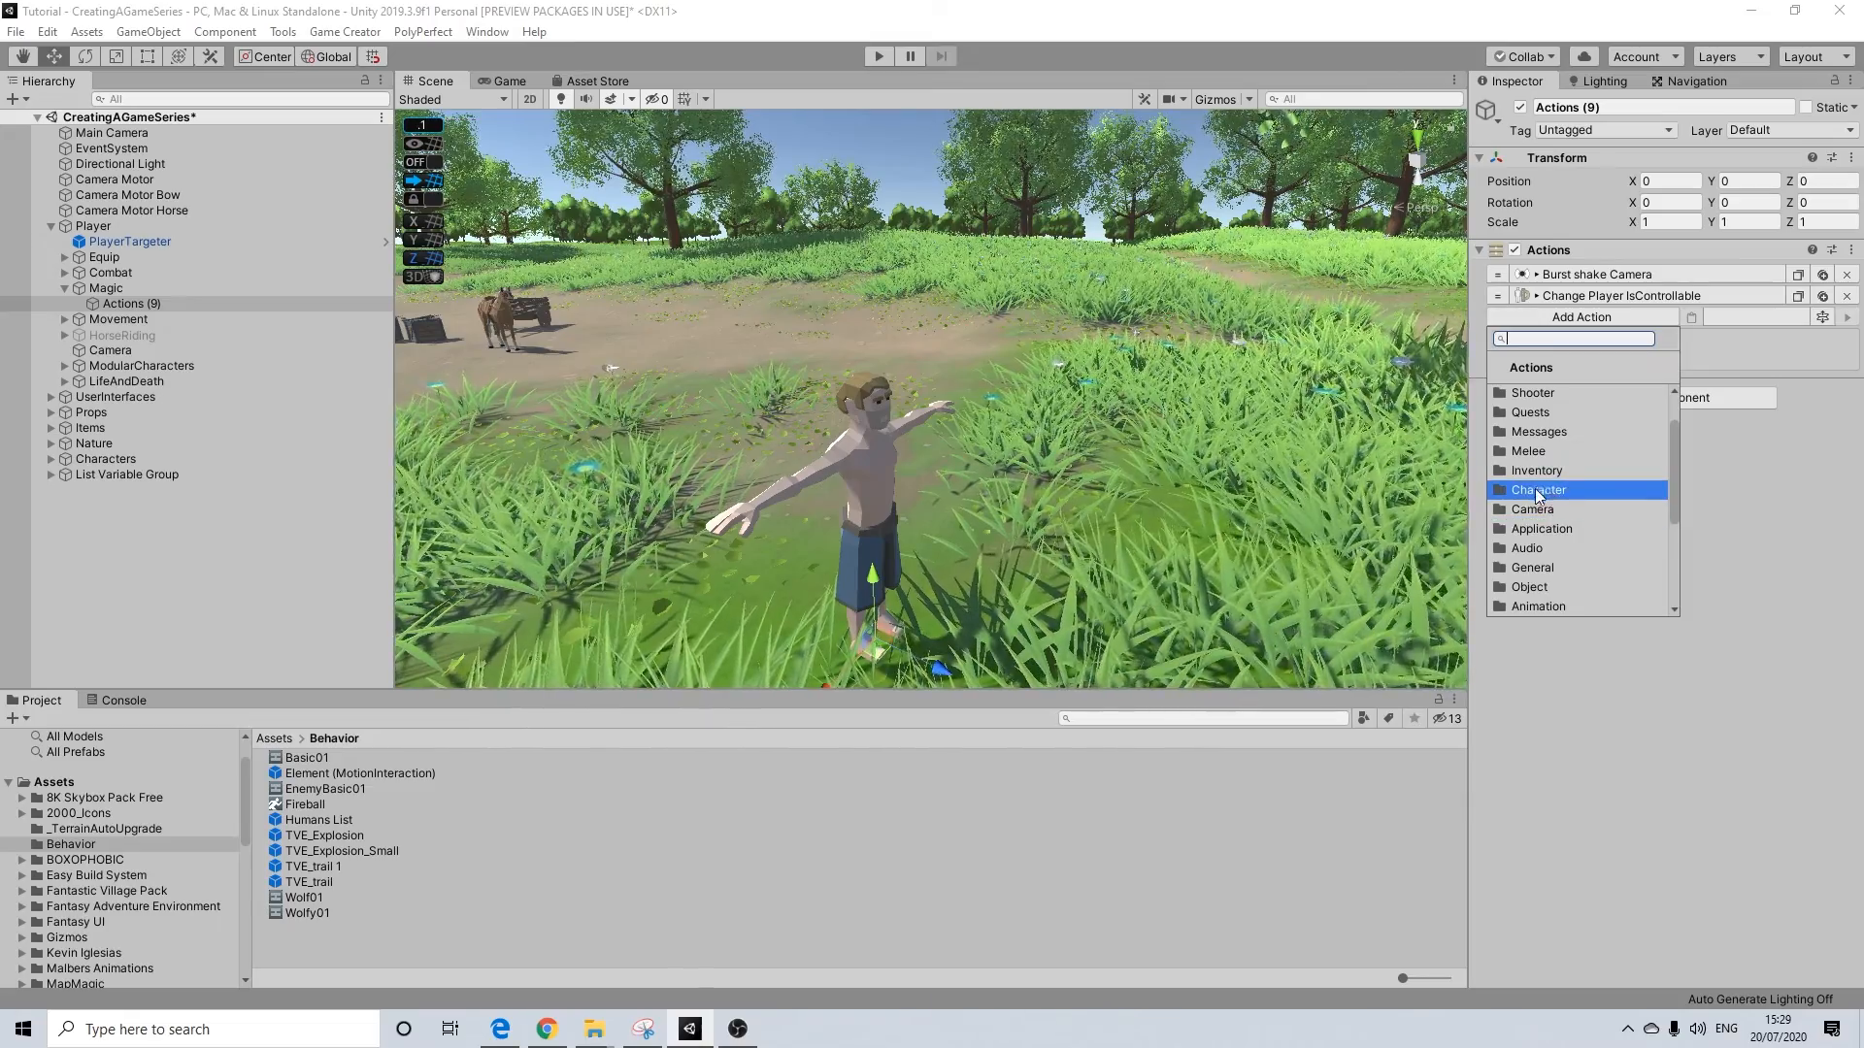
scroll(1549, 526, down, 1)
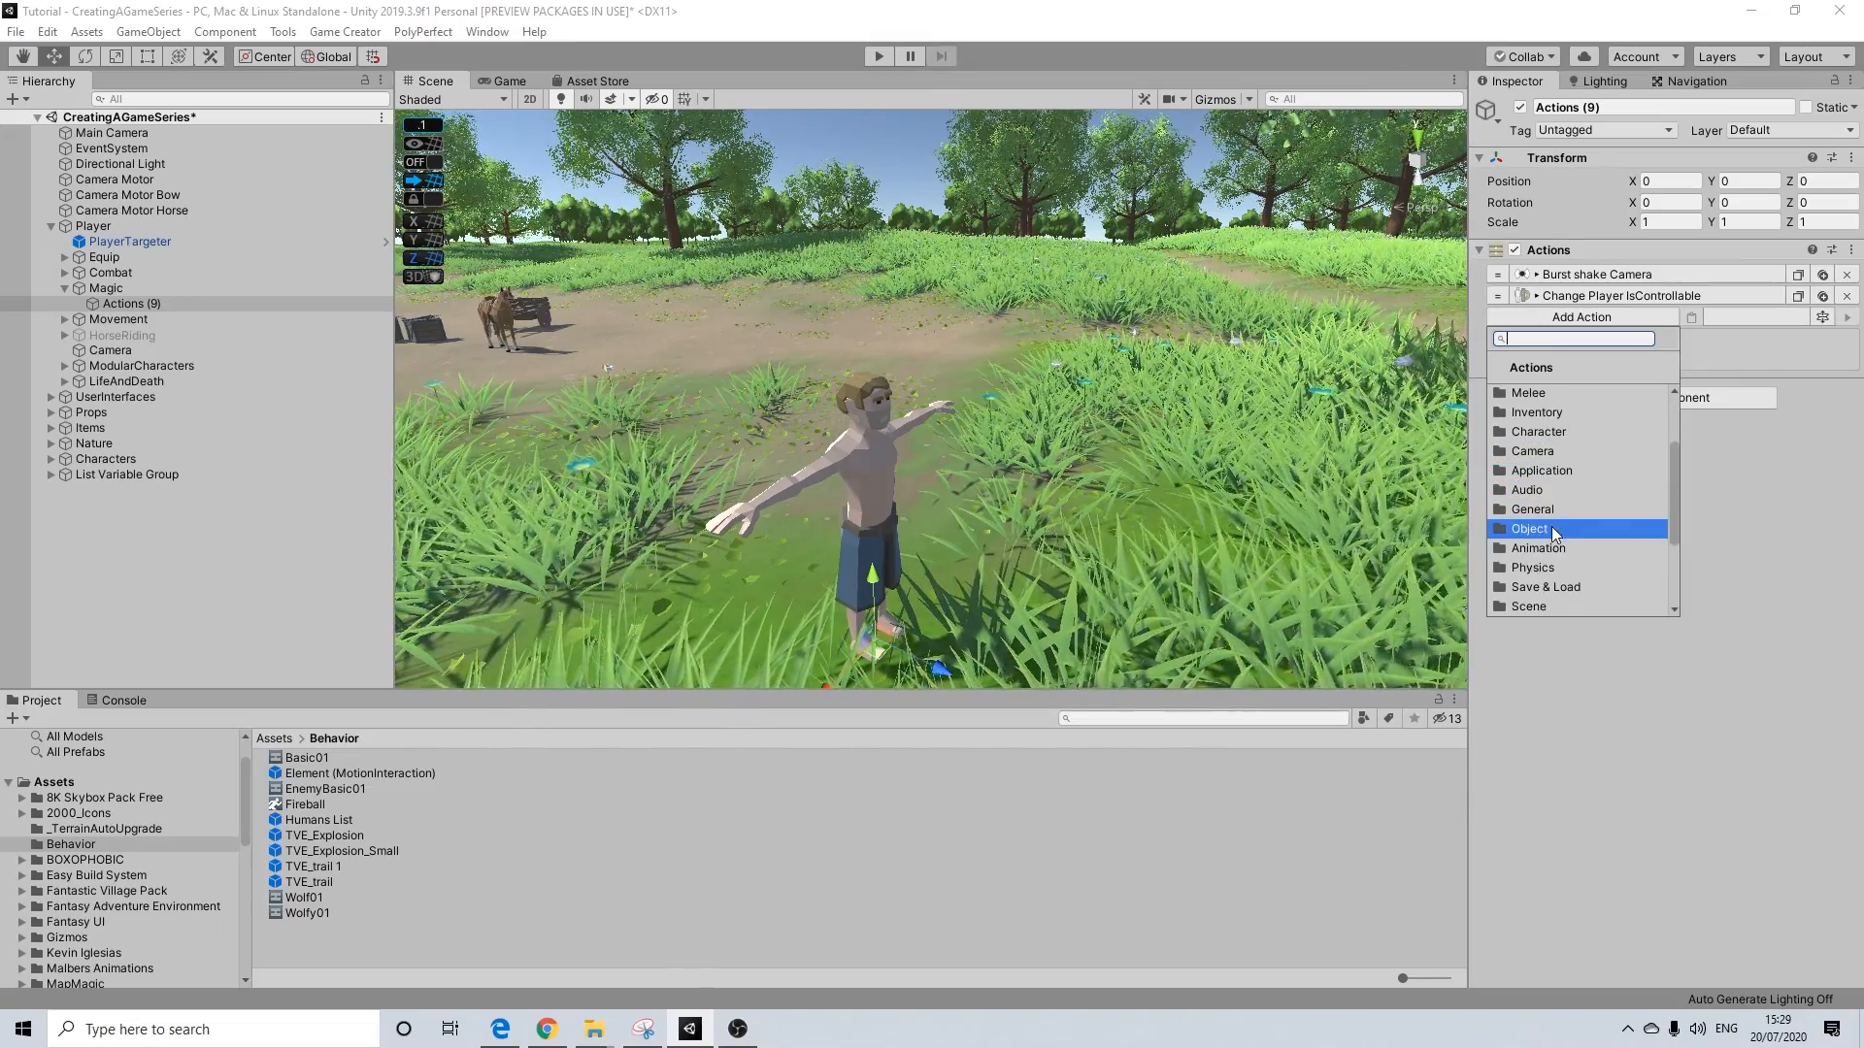
scroll(1546, 500, up, 1)
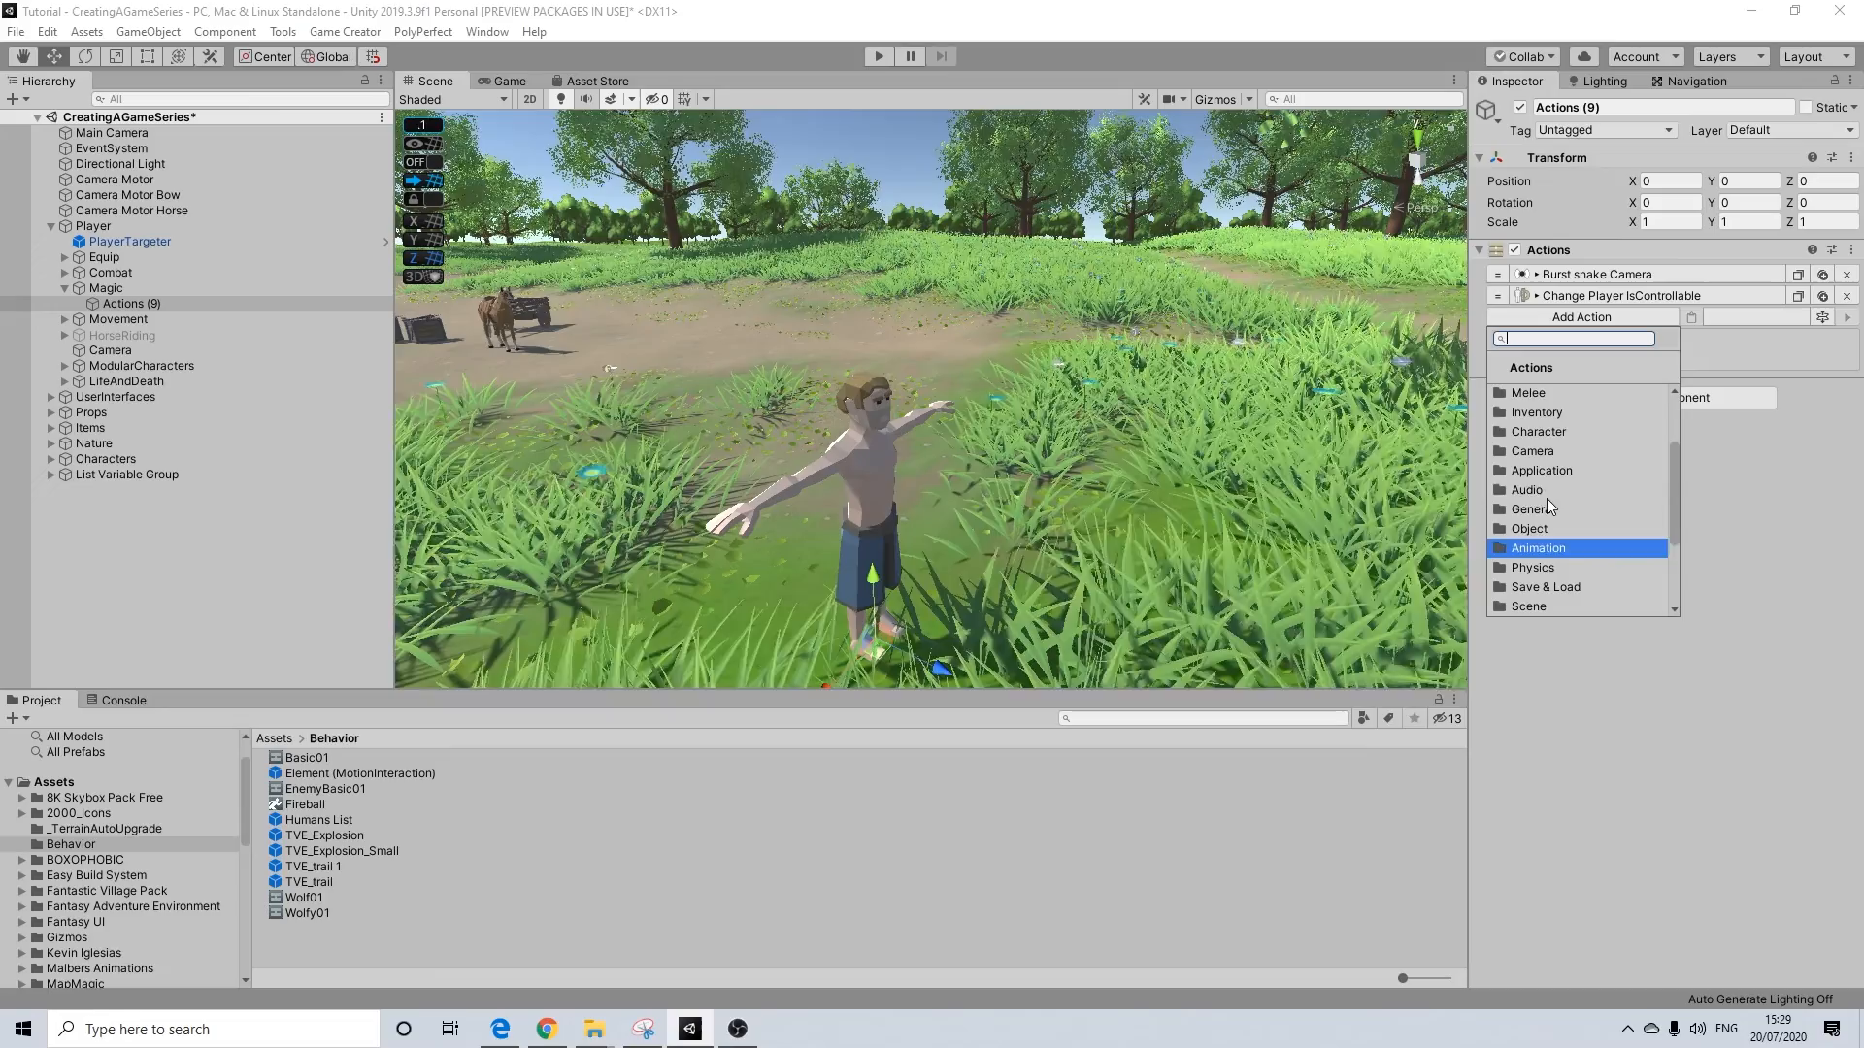
scroll(1543, 475, up, 1)
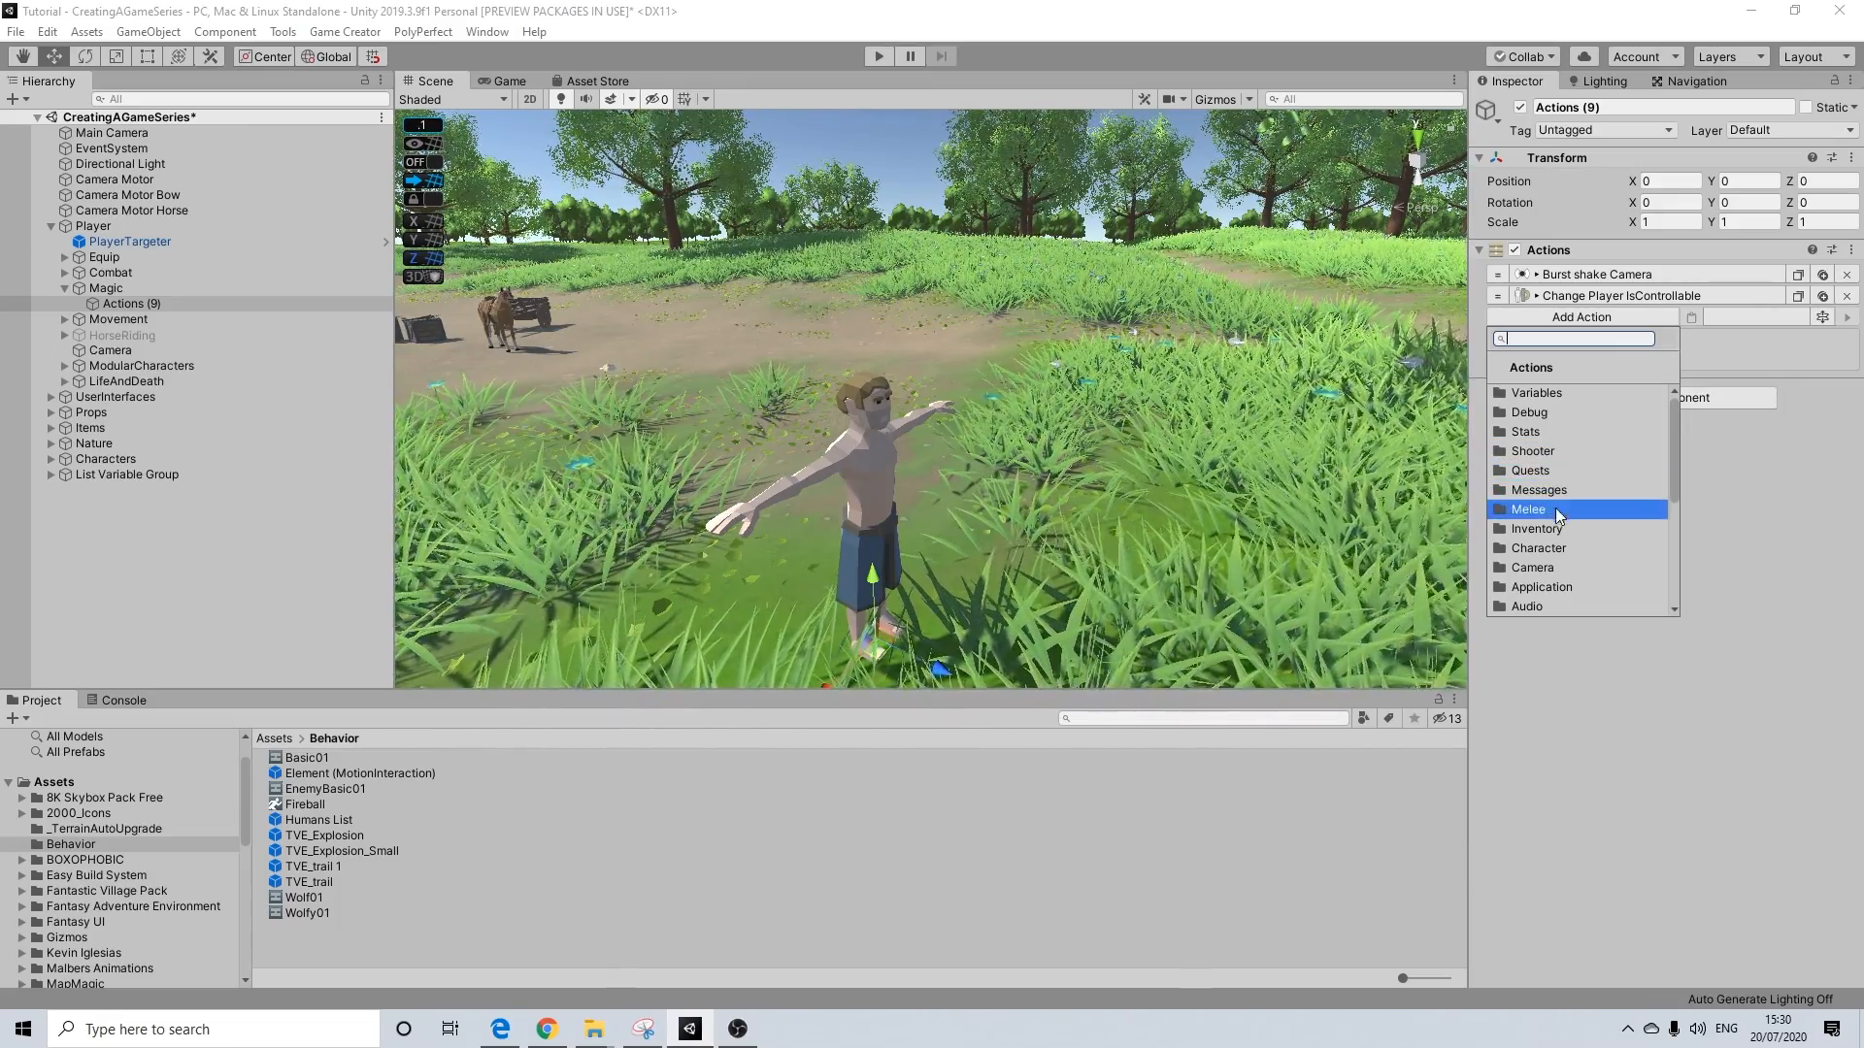
click(1552, 547)
click(1593, 391)
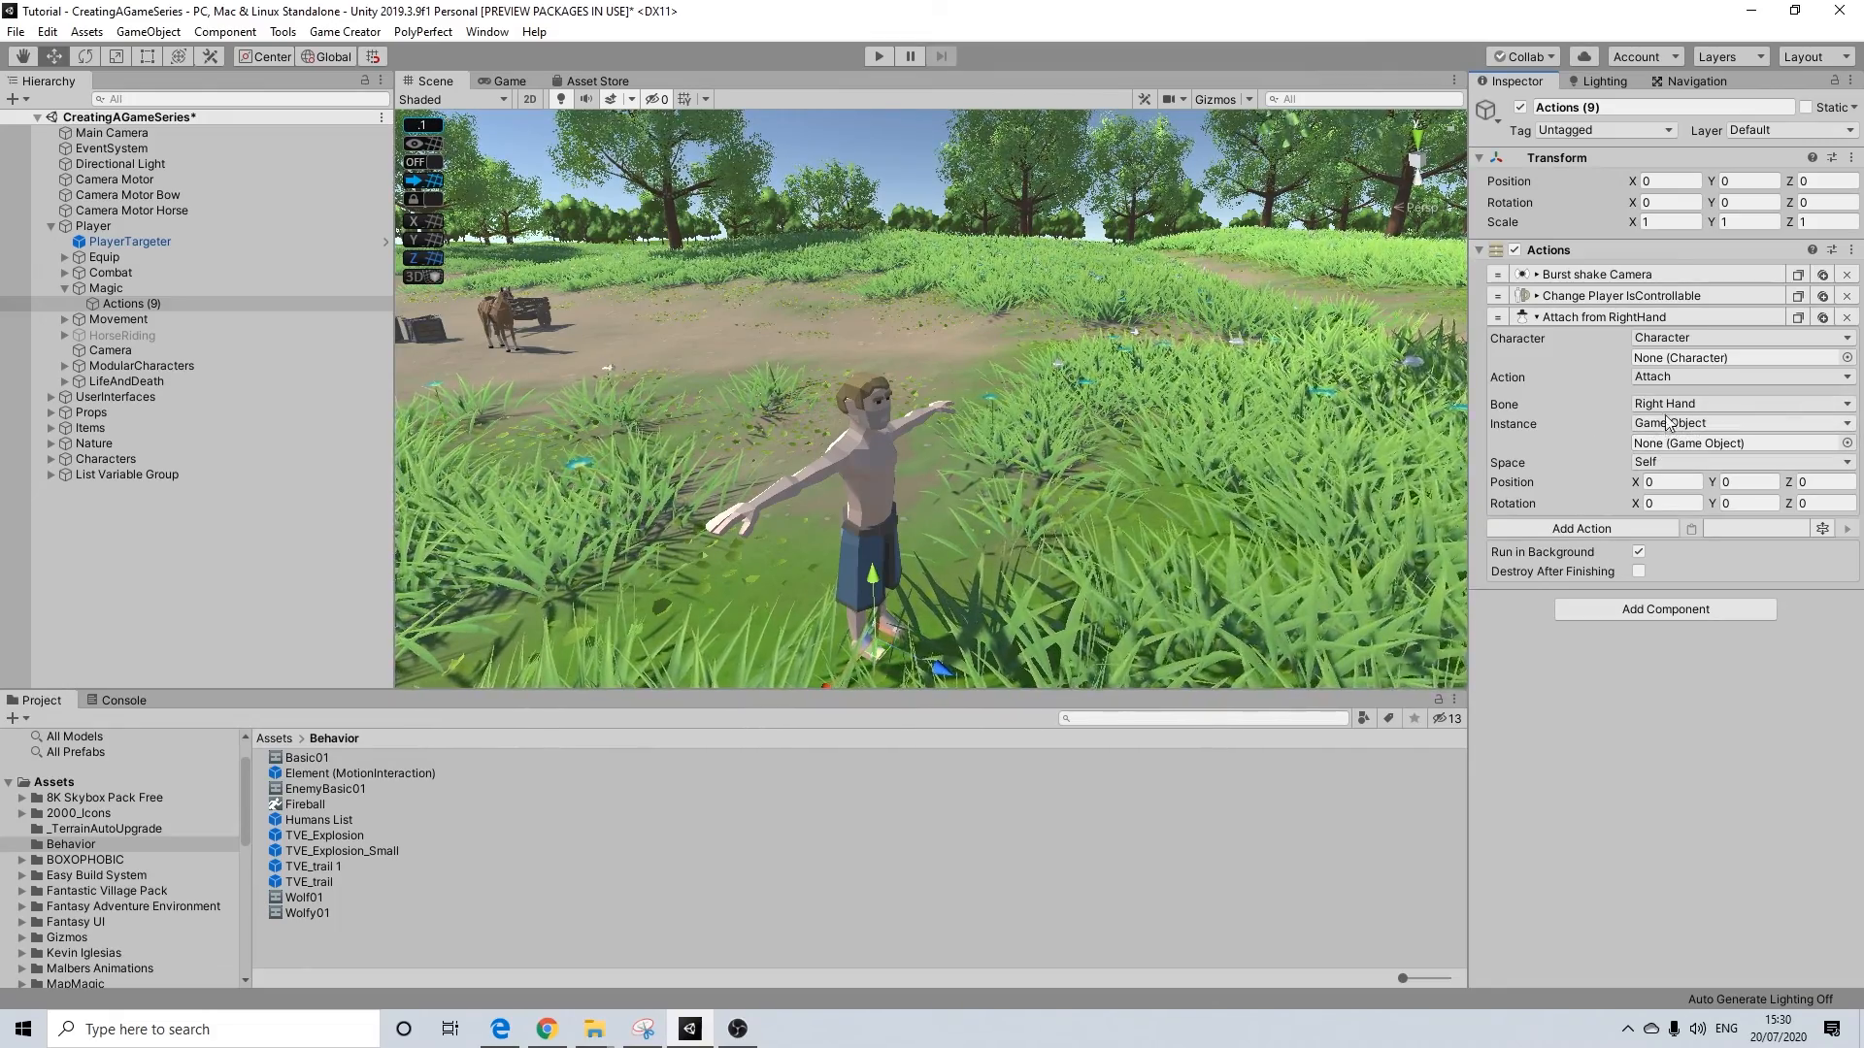
Set the attachment action's character to Player and keep its instance type as Game Object
click(1669, 338)
click(1671, 361)
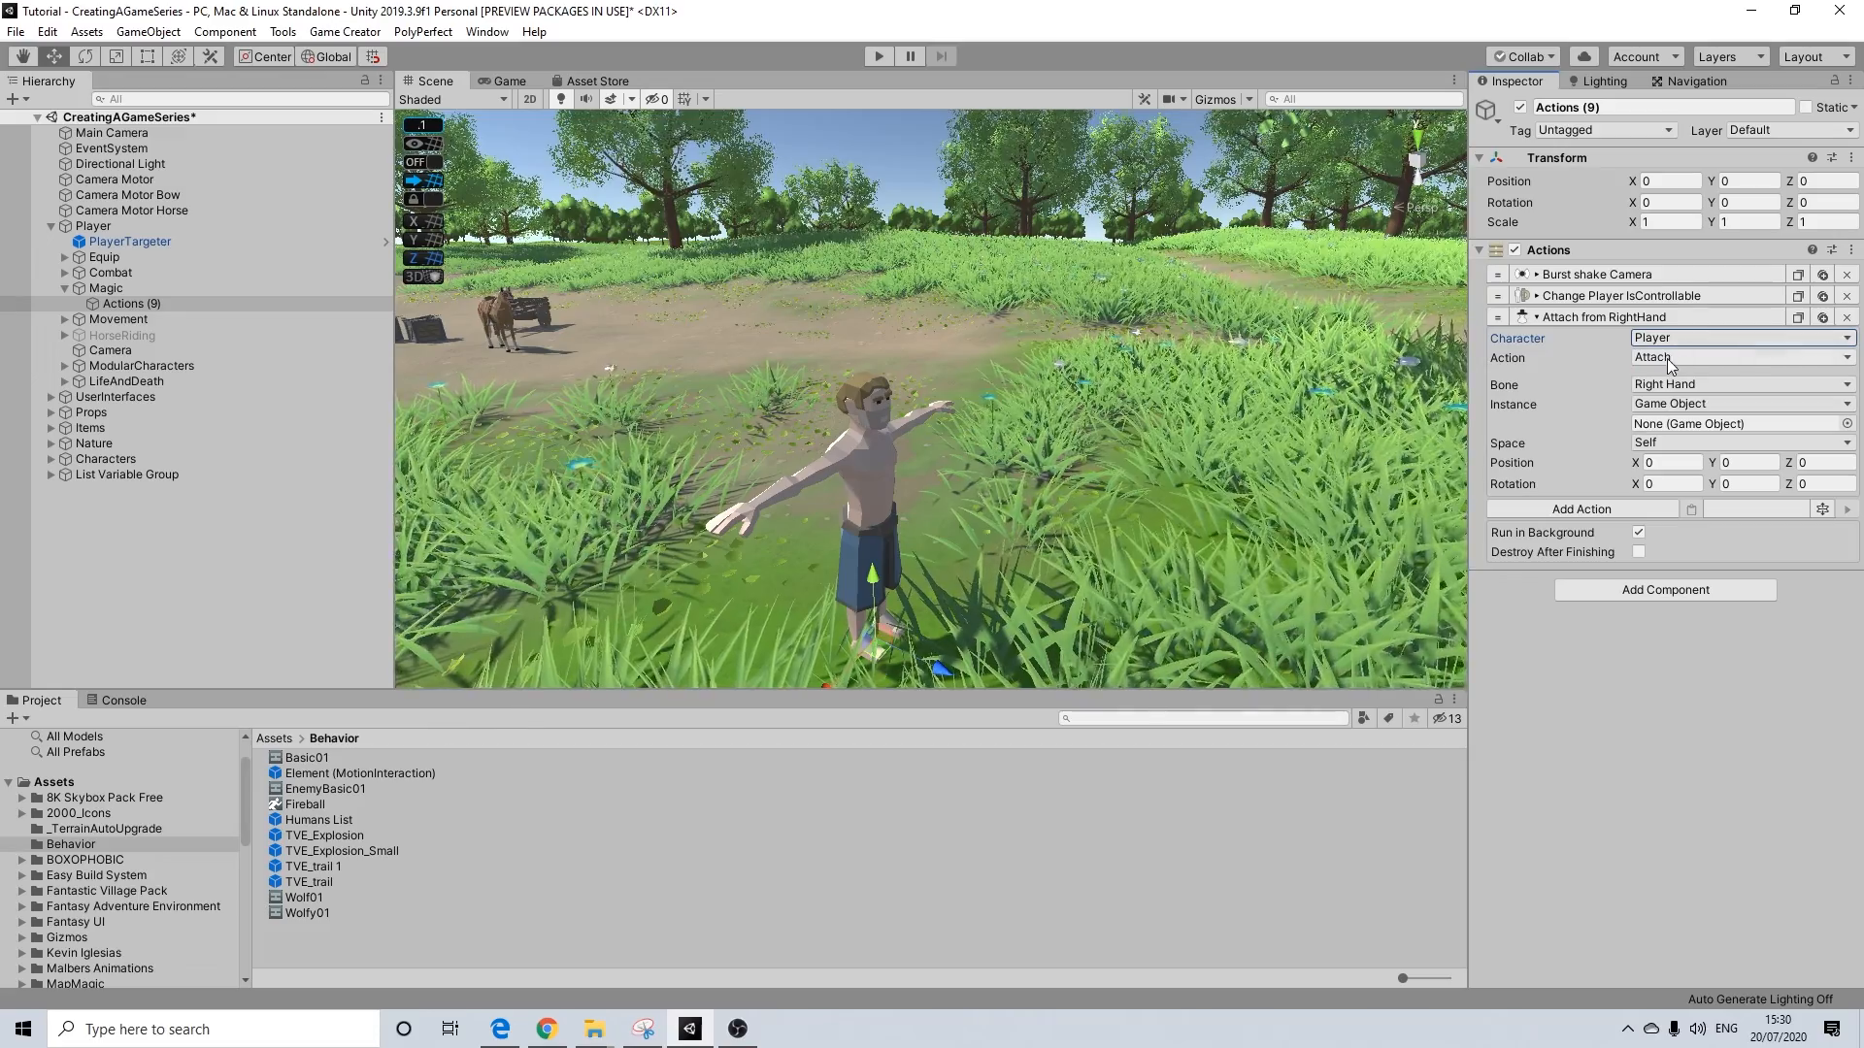
click(1660, 406)
click(1666, 409)
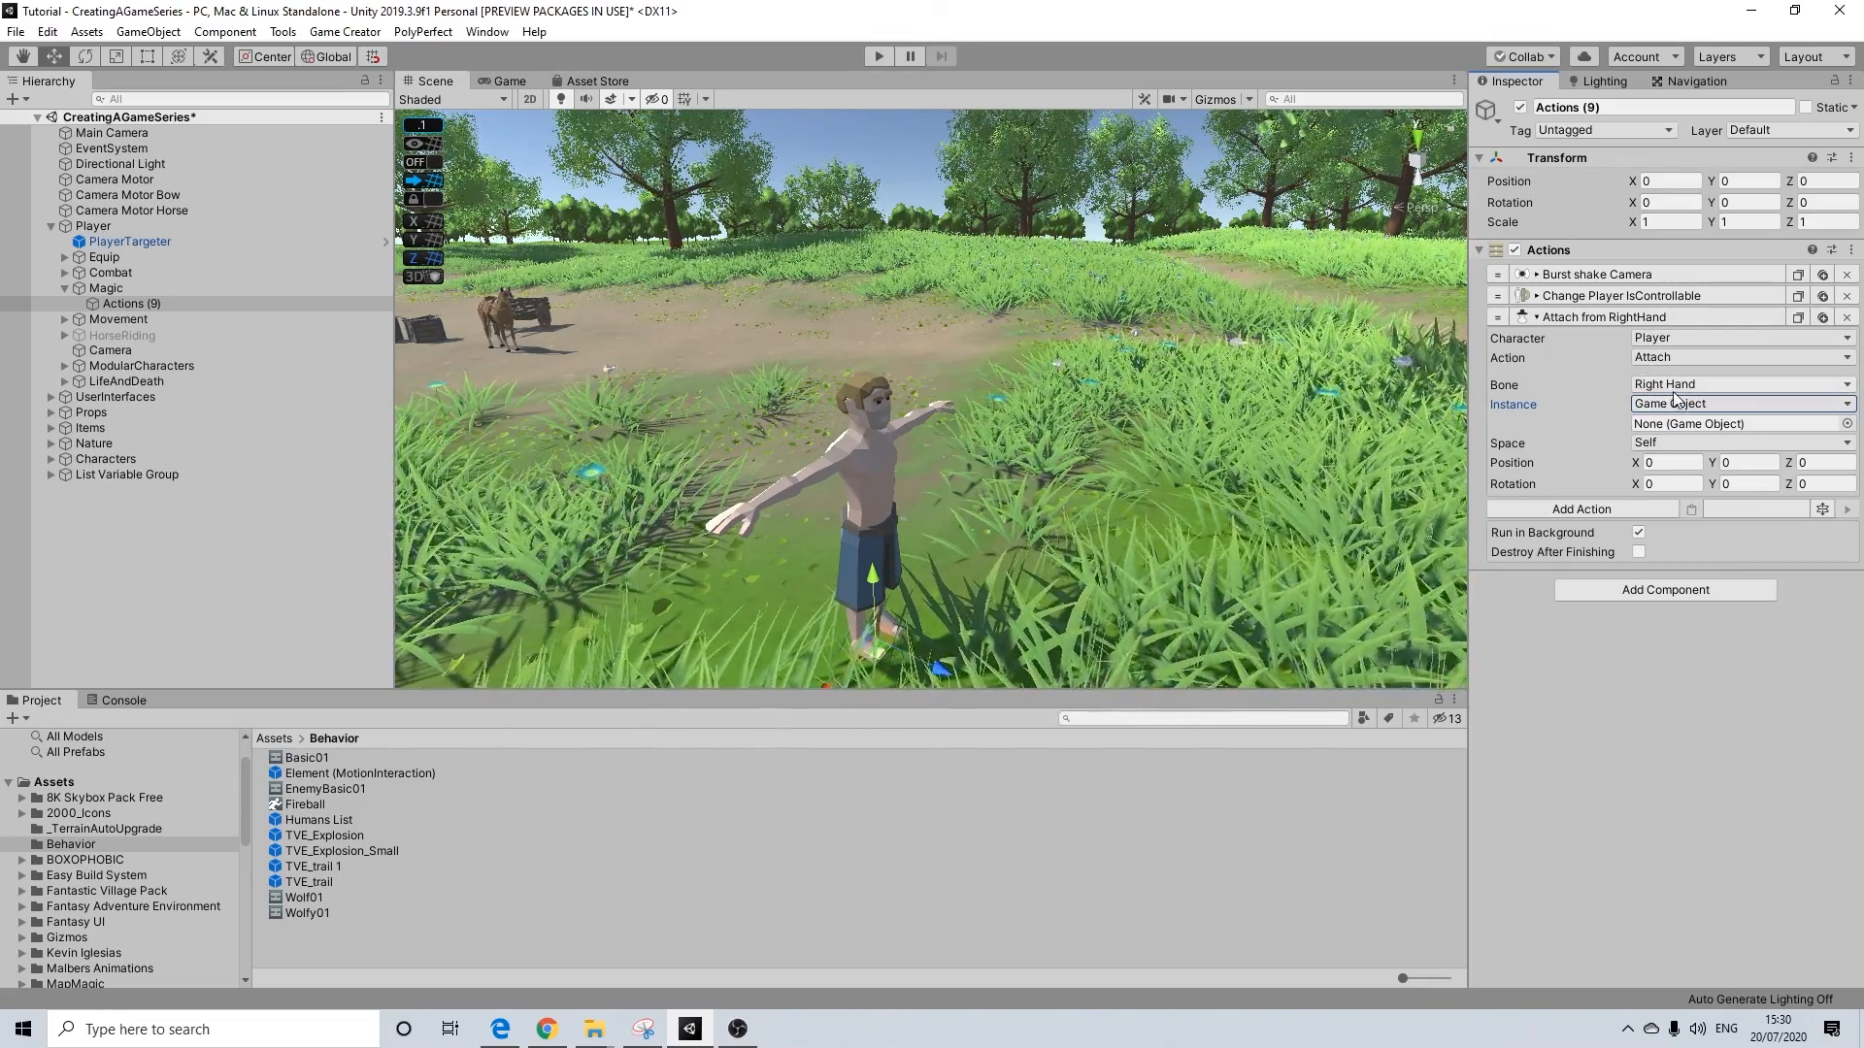
click(1588, 321)
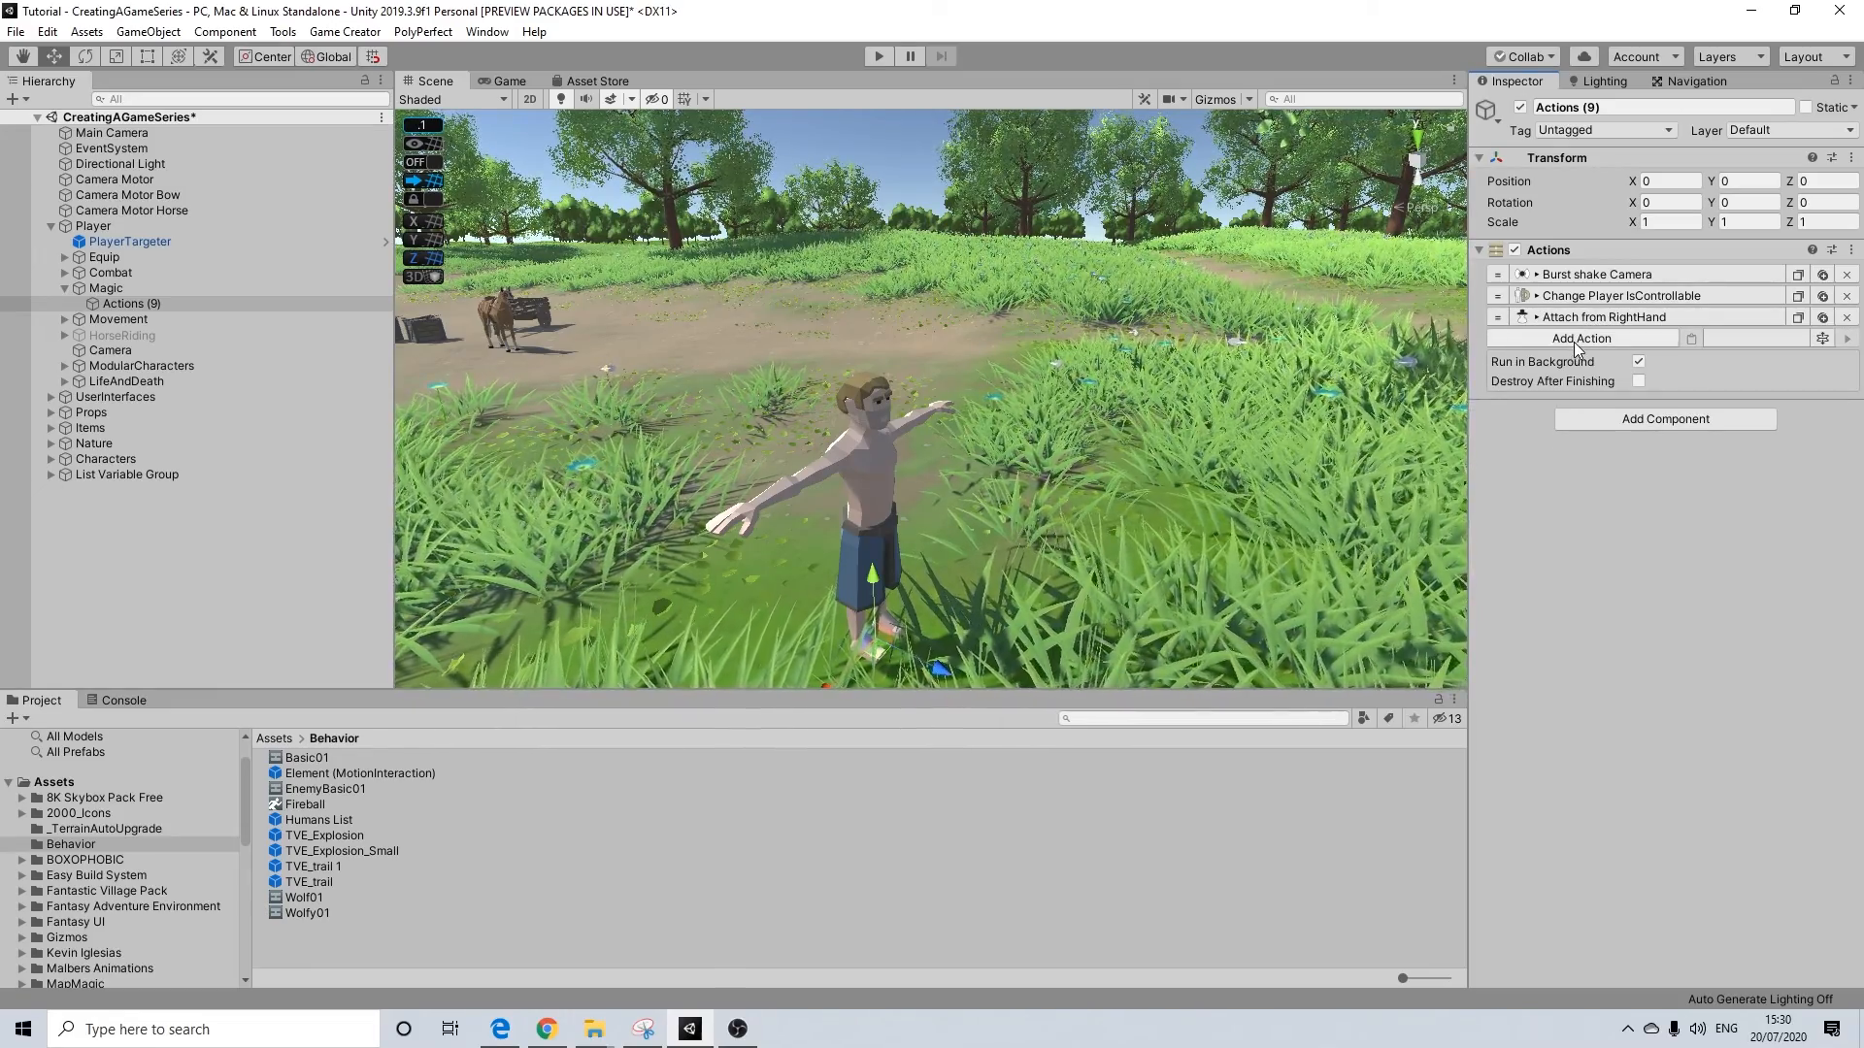
Add a Set Active action after the right-hand attachment in the Magic actions
click(1574, 340)
text(set)
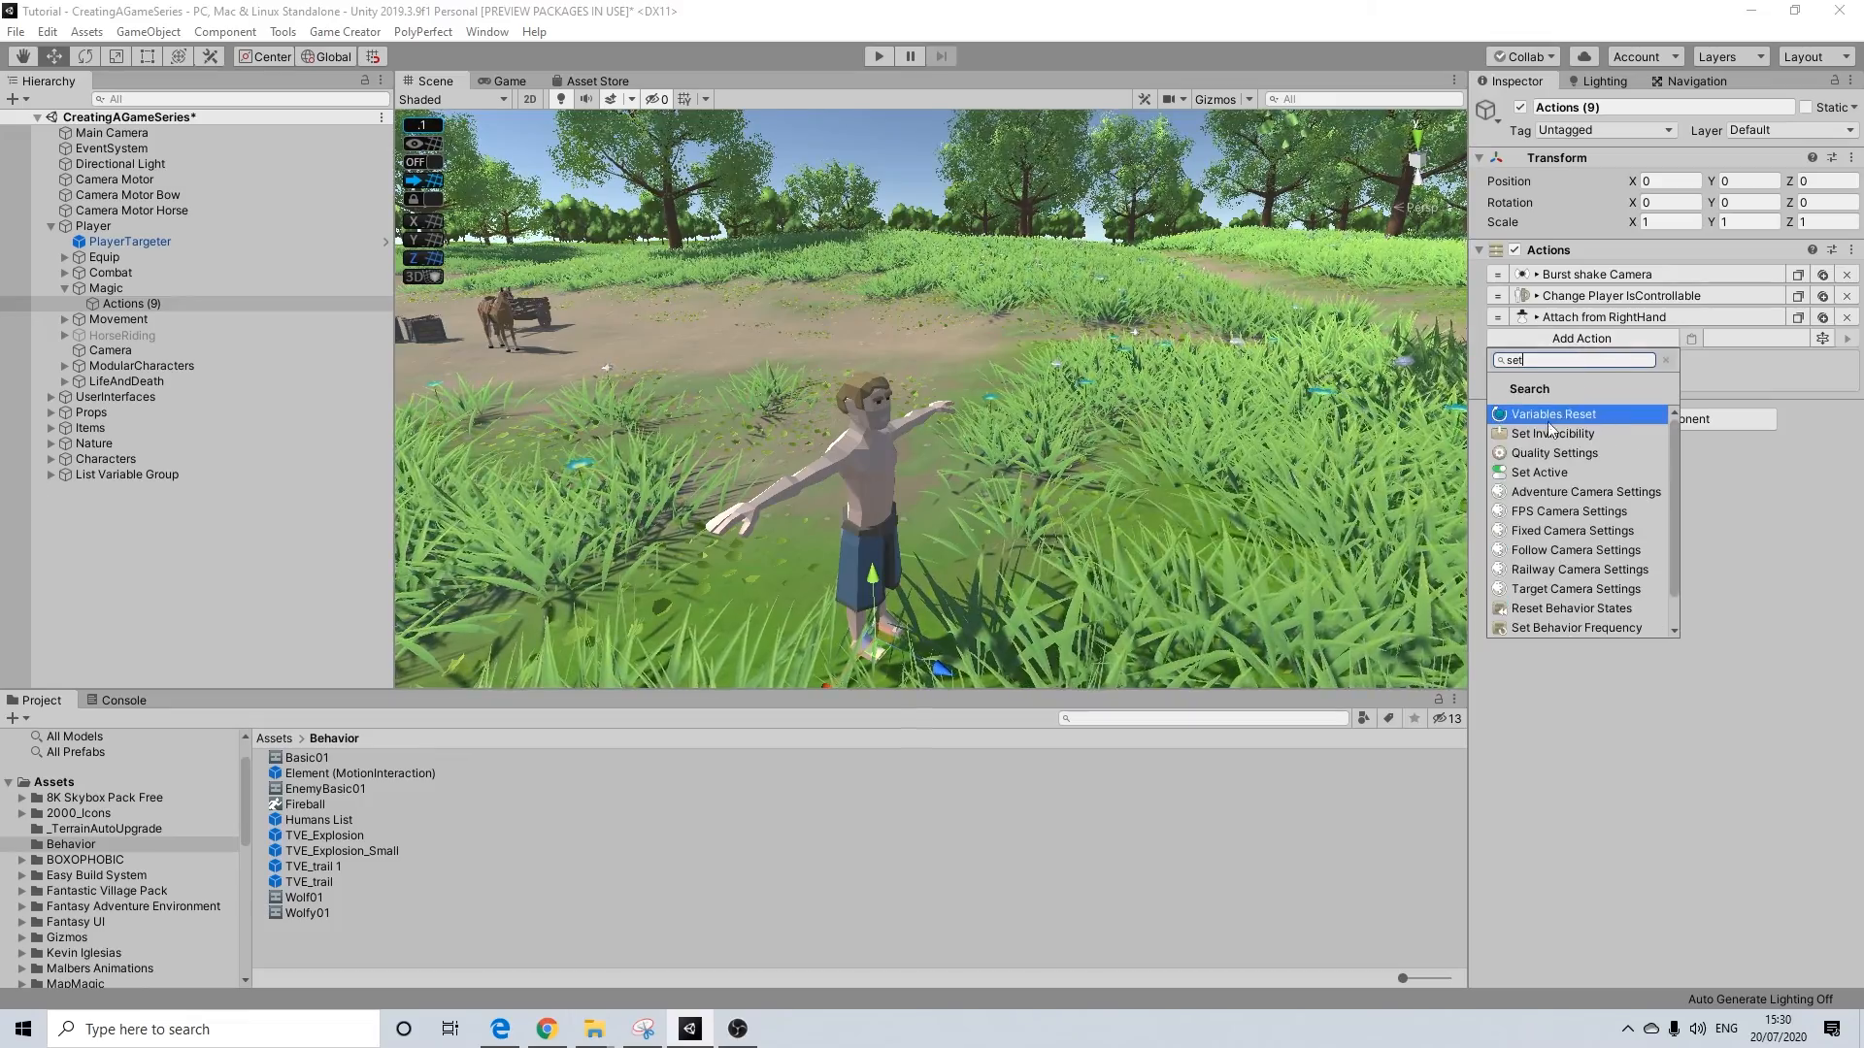
click(1535, 474)
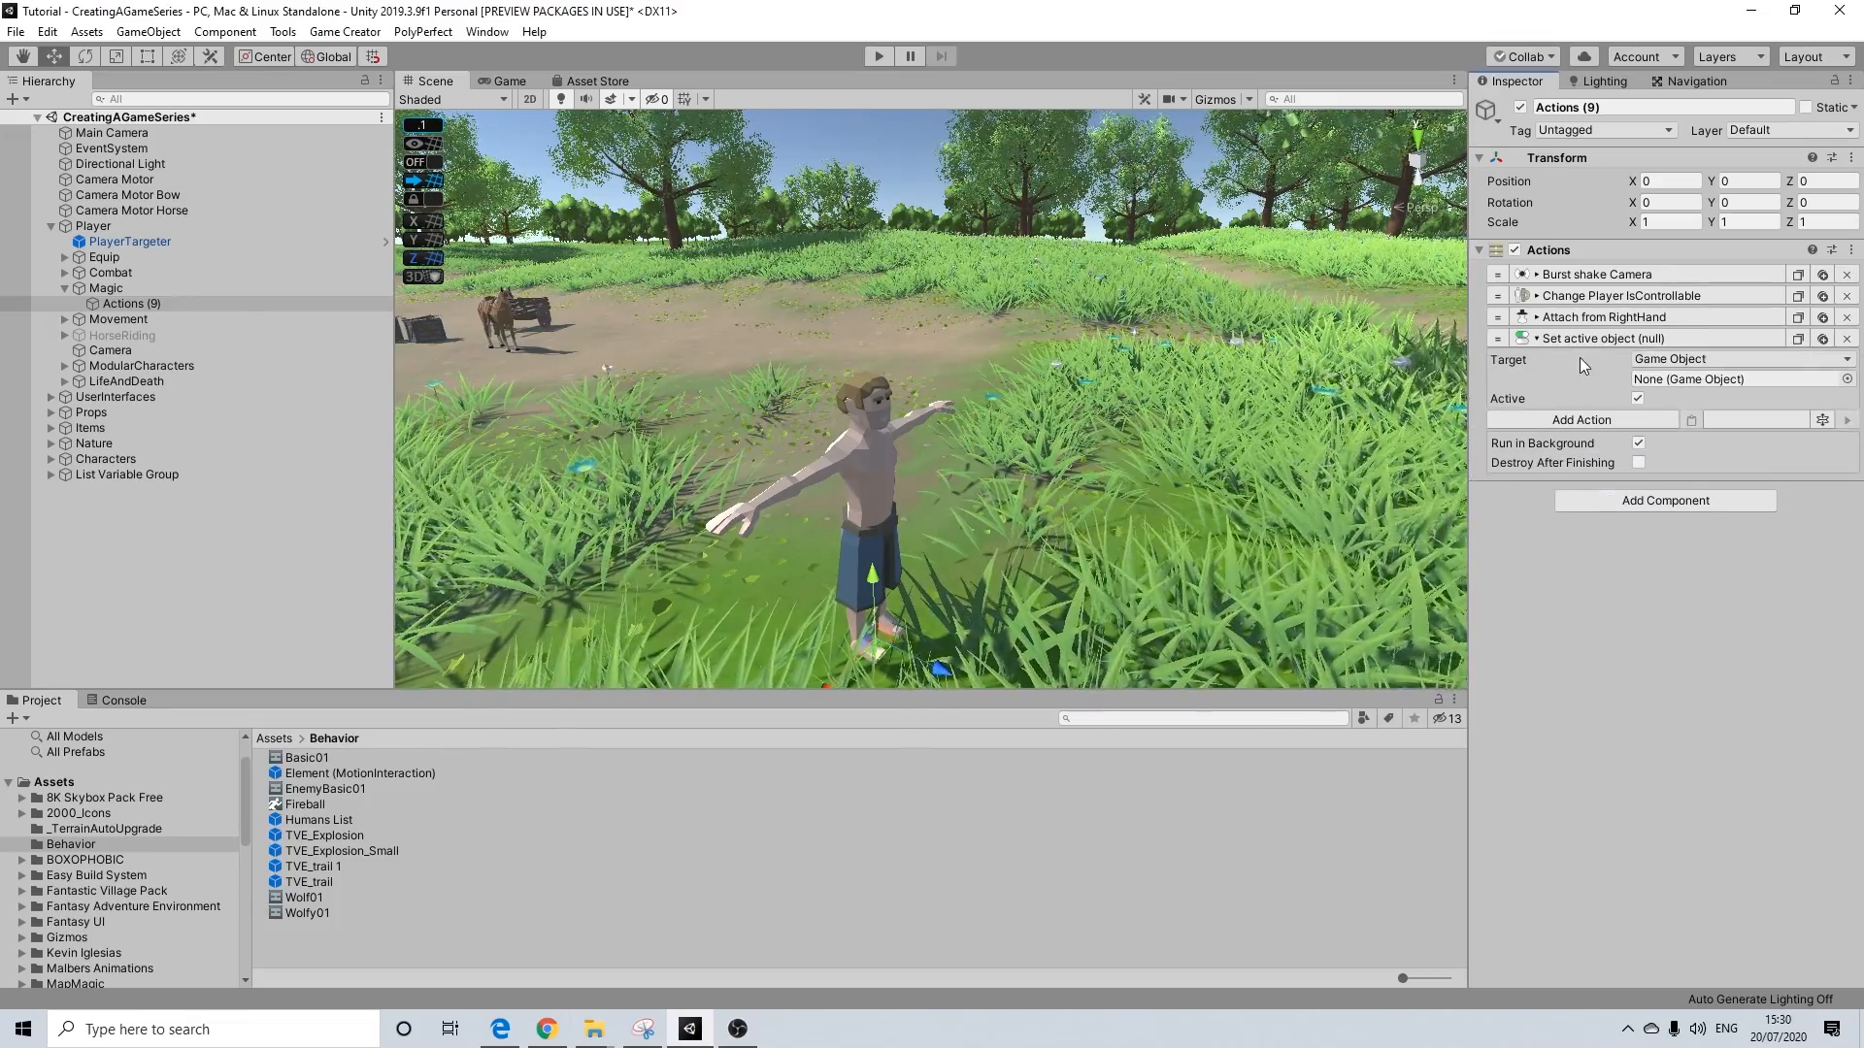
Duplicate the Set Active action and add an Instantiate action below the copy
click(1823, 339)
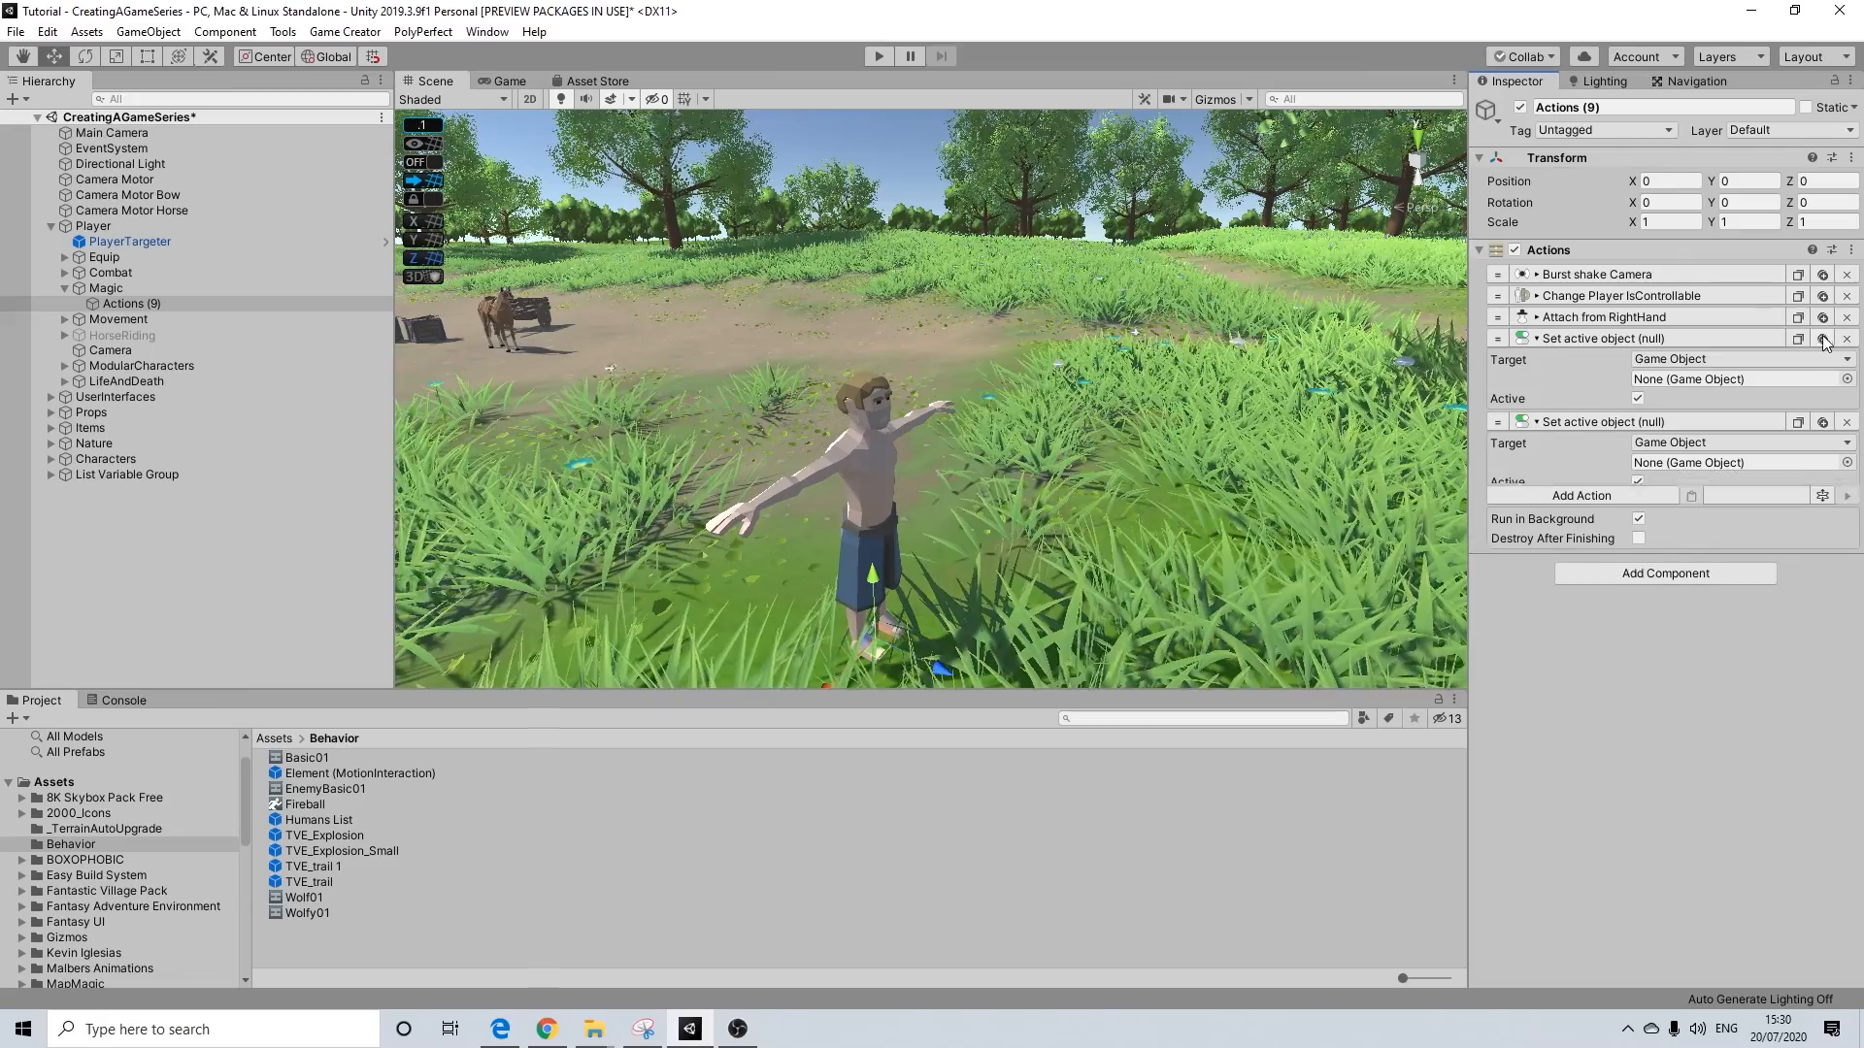
click(1599, 356)
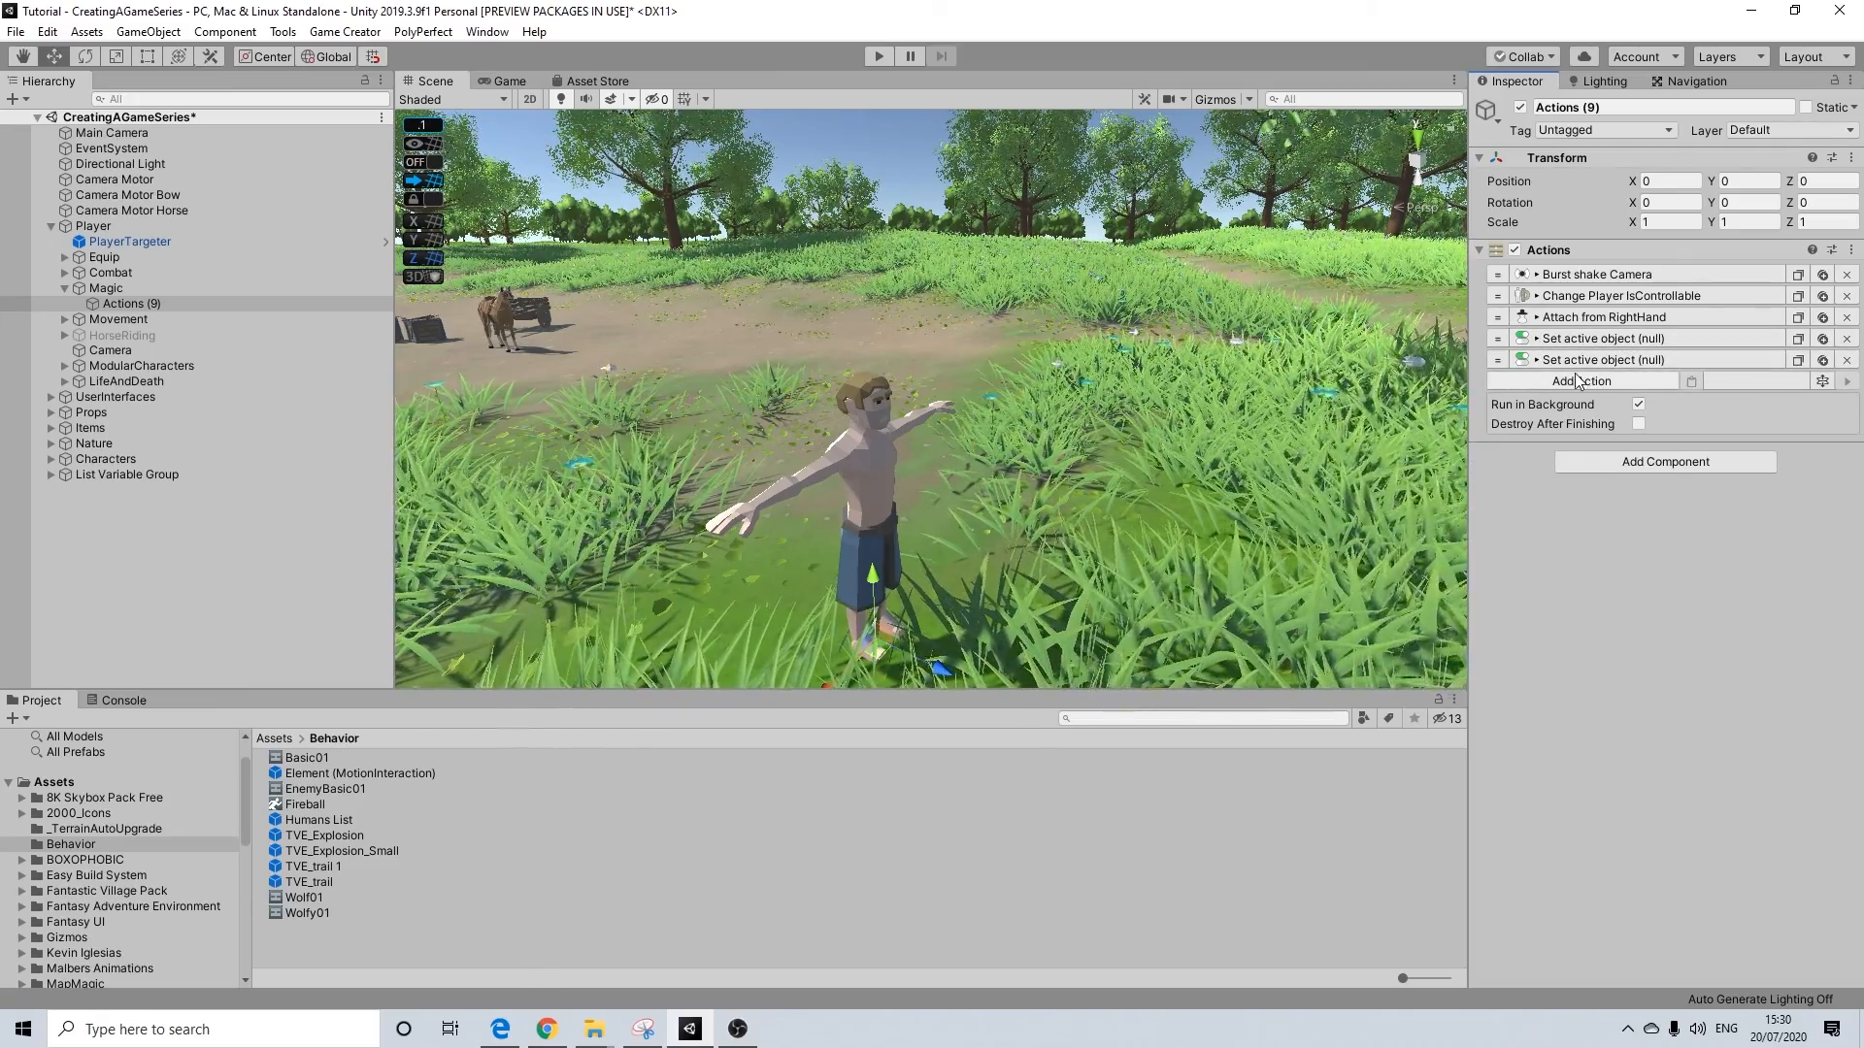
click(1573, 381)
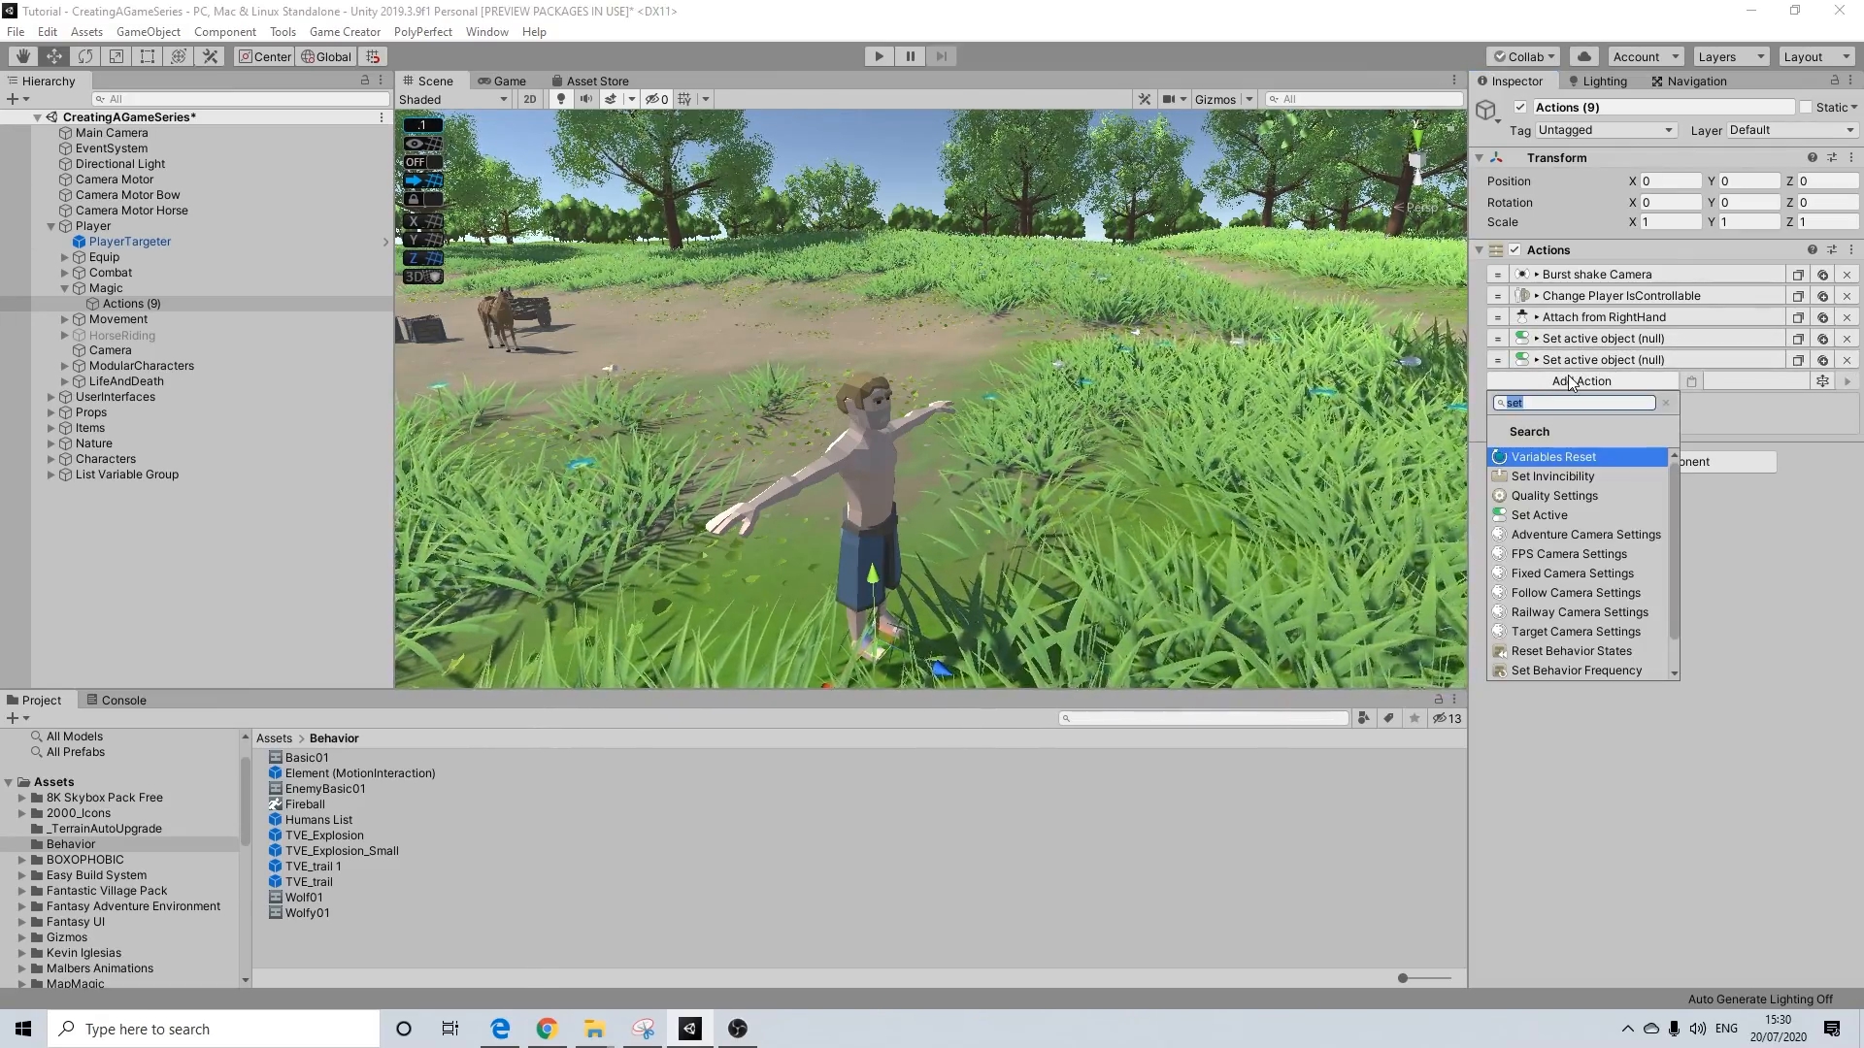
text(ins)
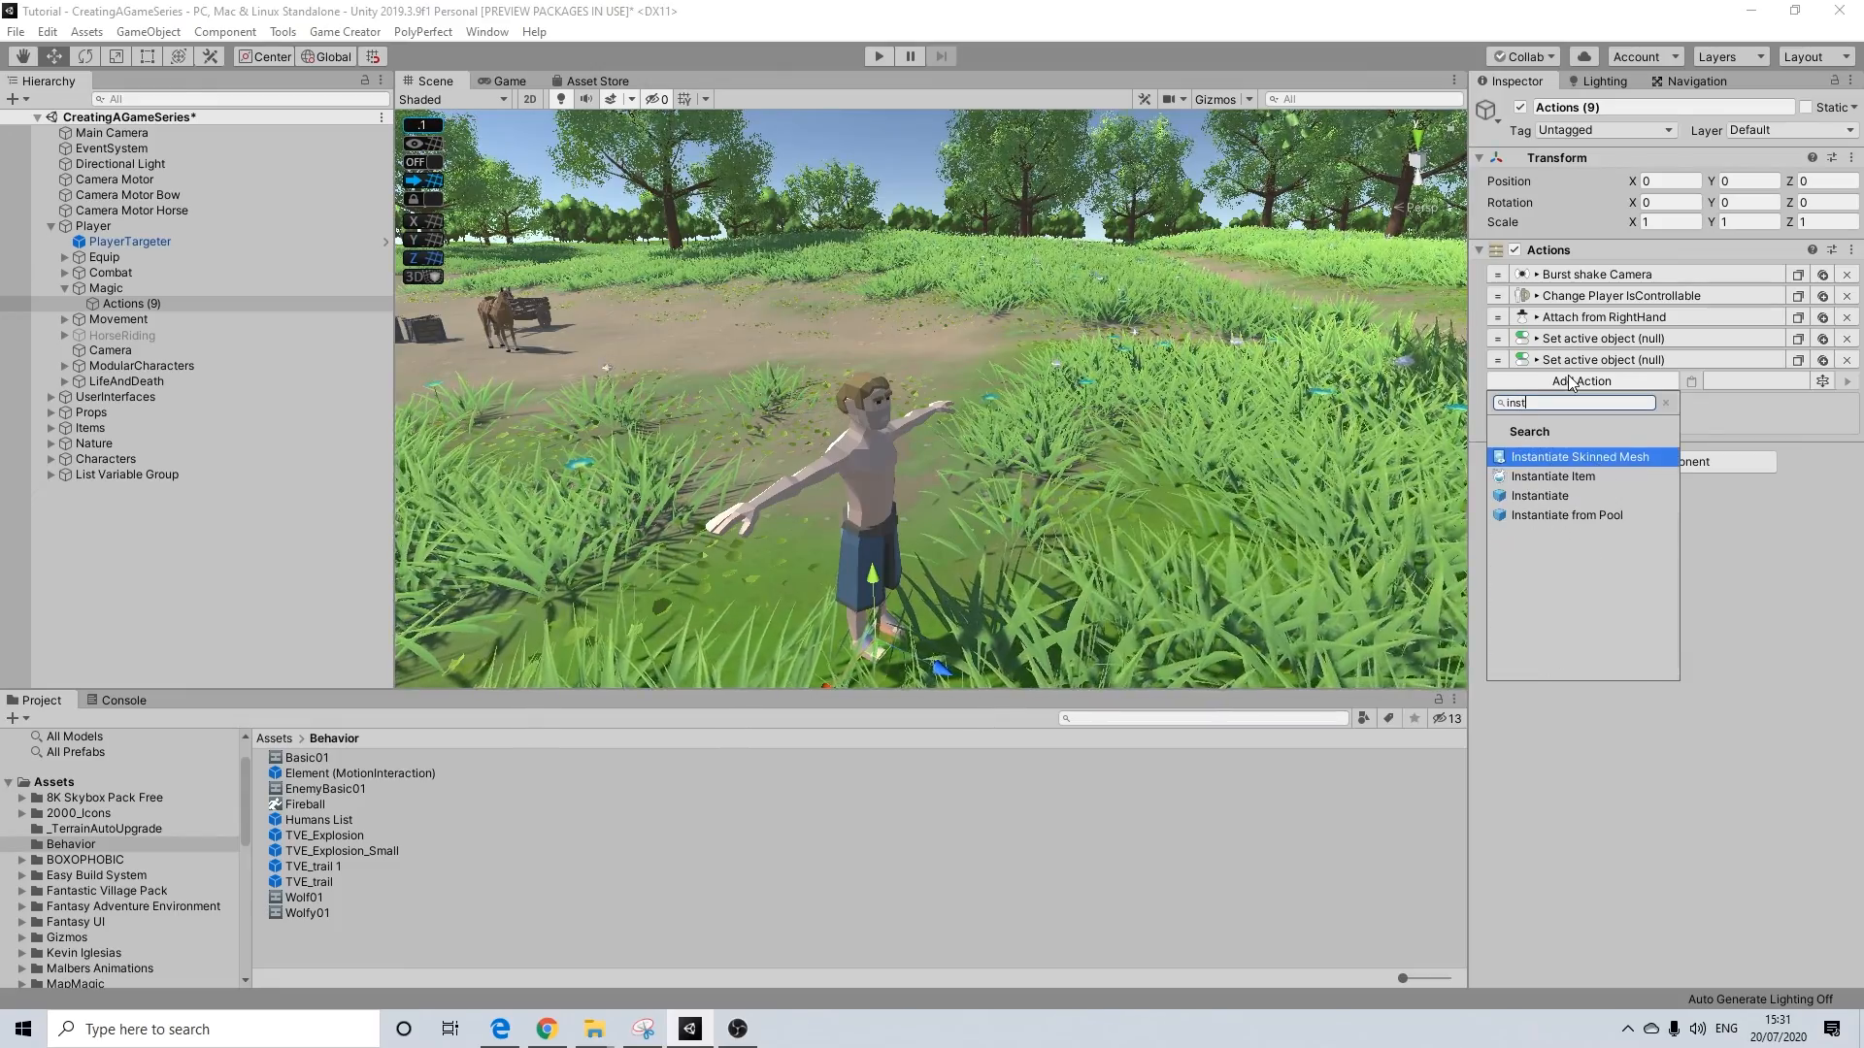
click(1547, 499)
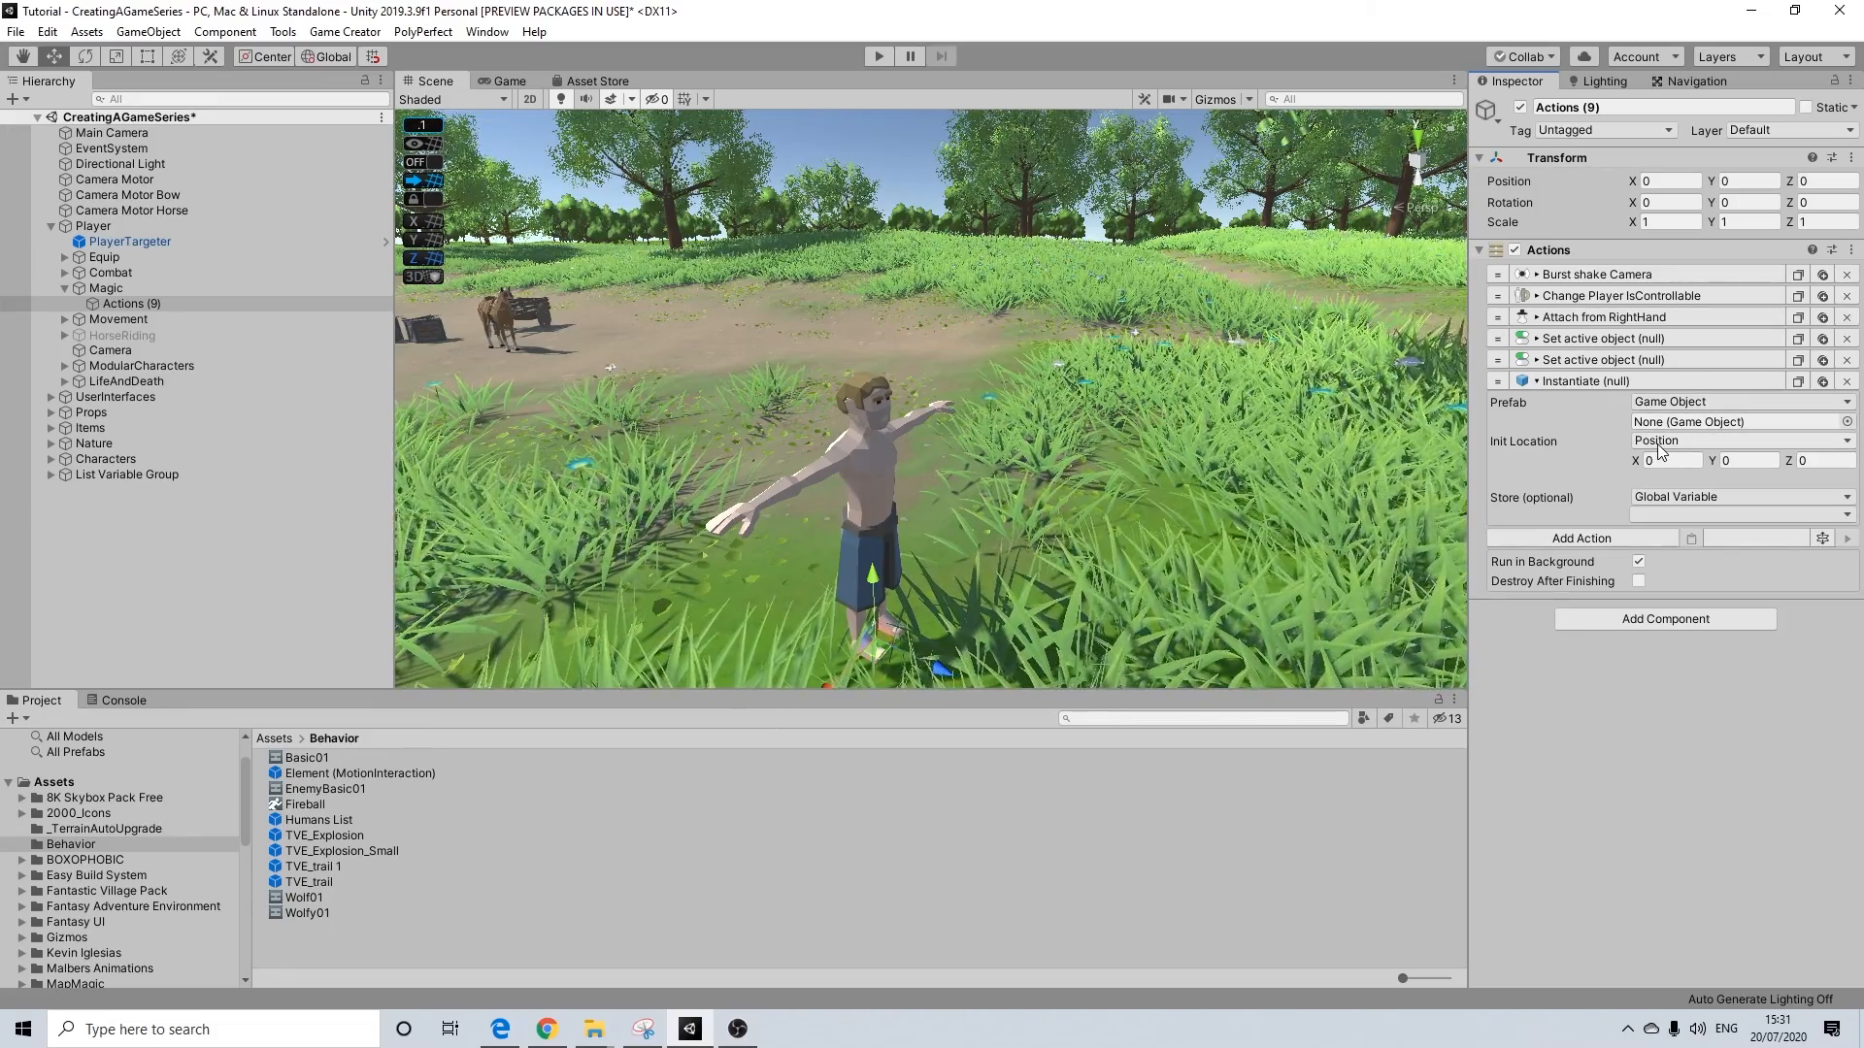
Set the Instantiate action's initial location to Player with an offset of X 0, Y 1.2 and Z 0.6
click(1663, 441)
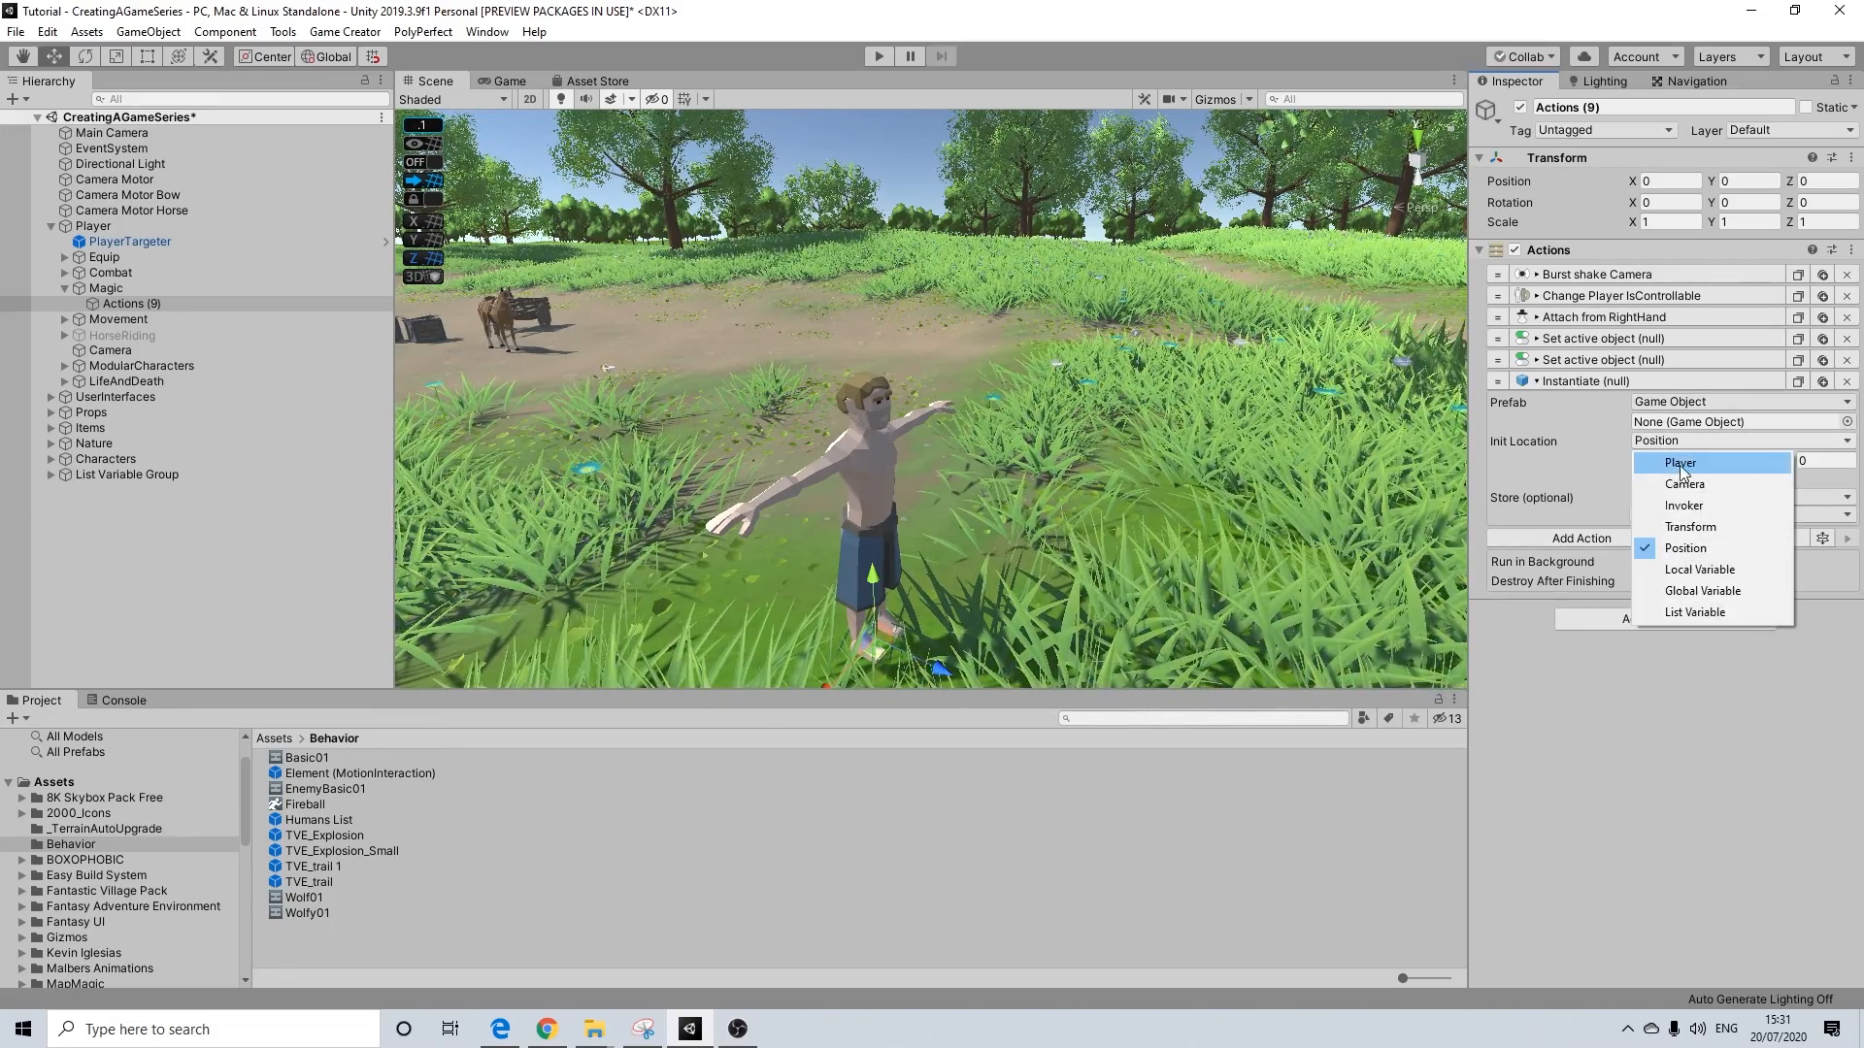
click(1681, 466)
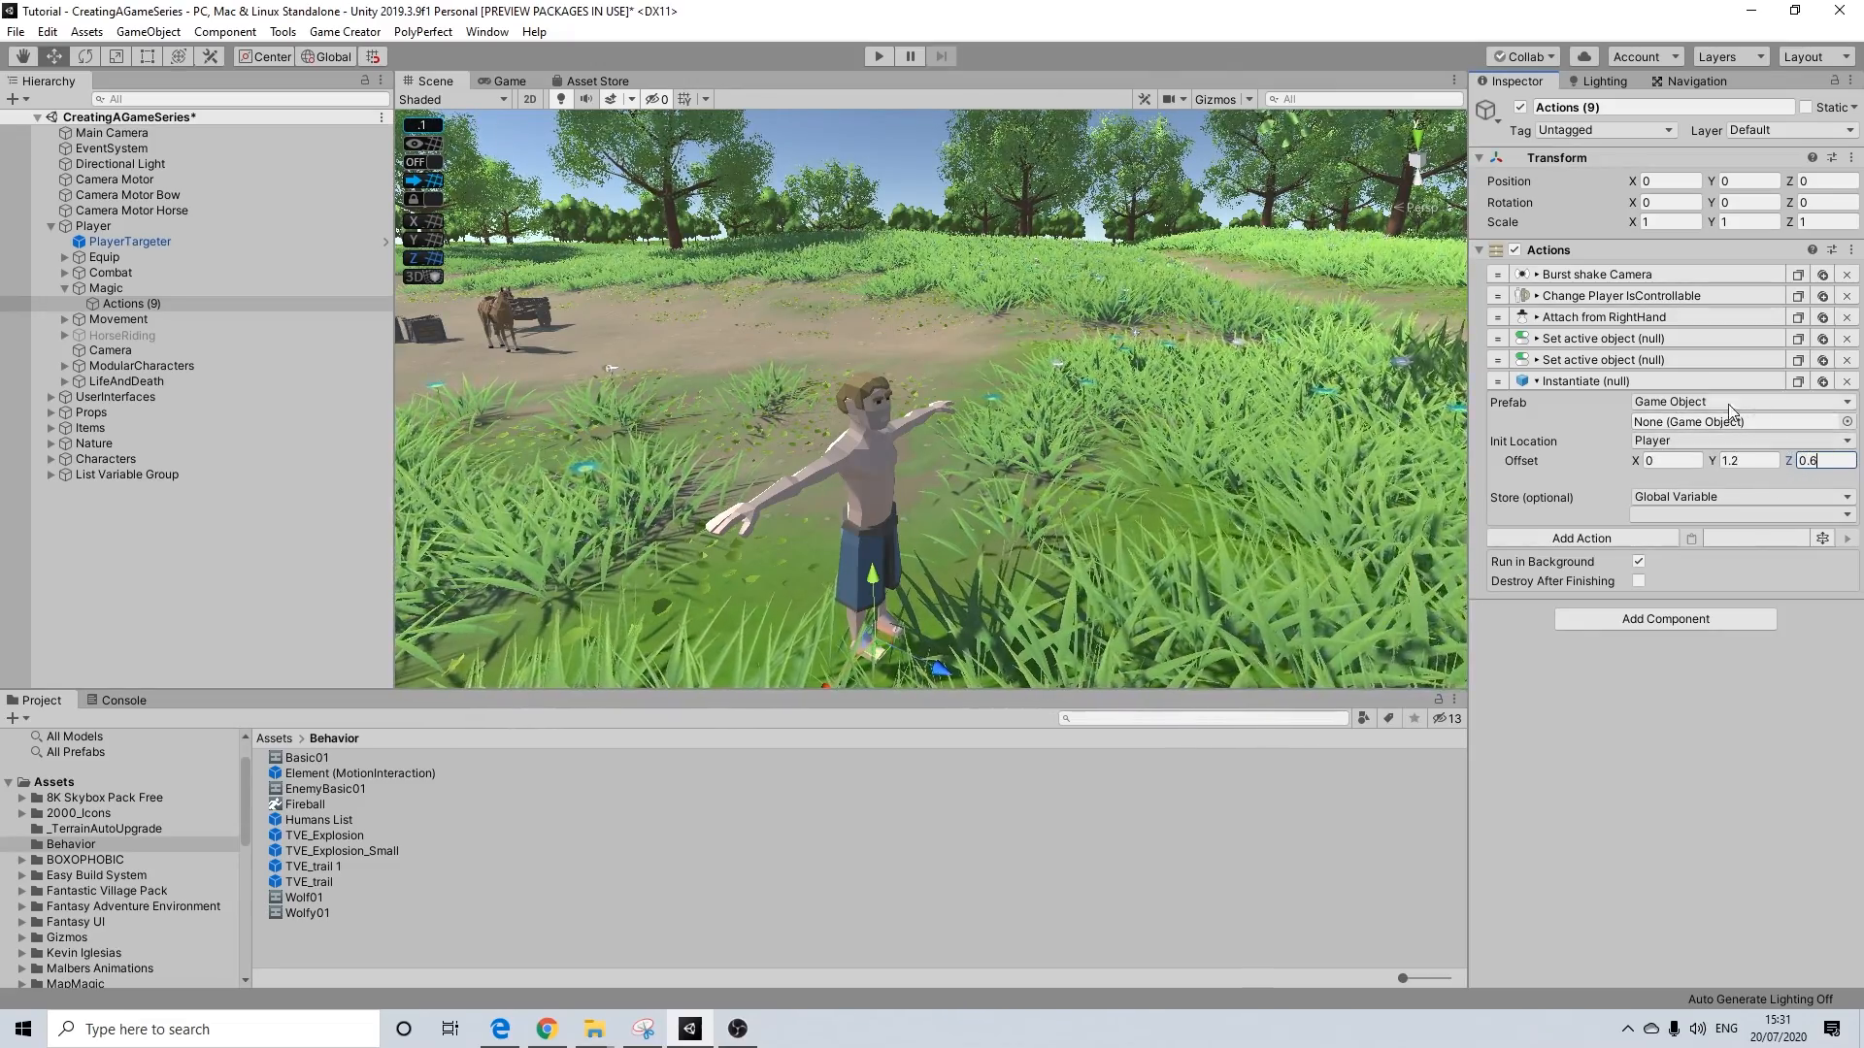
click(1616, 380)
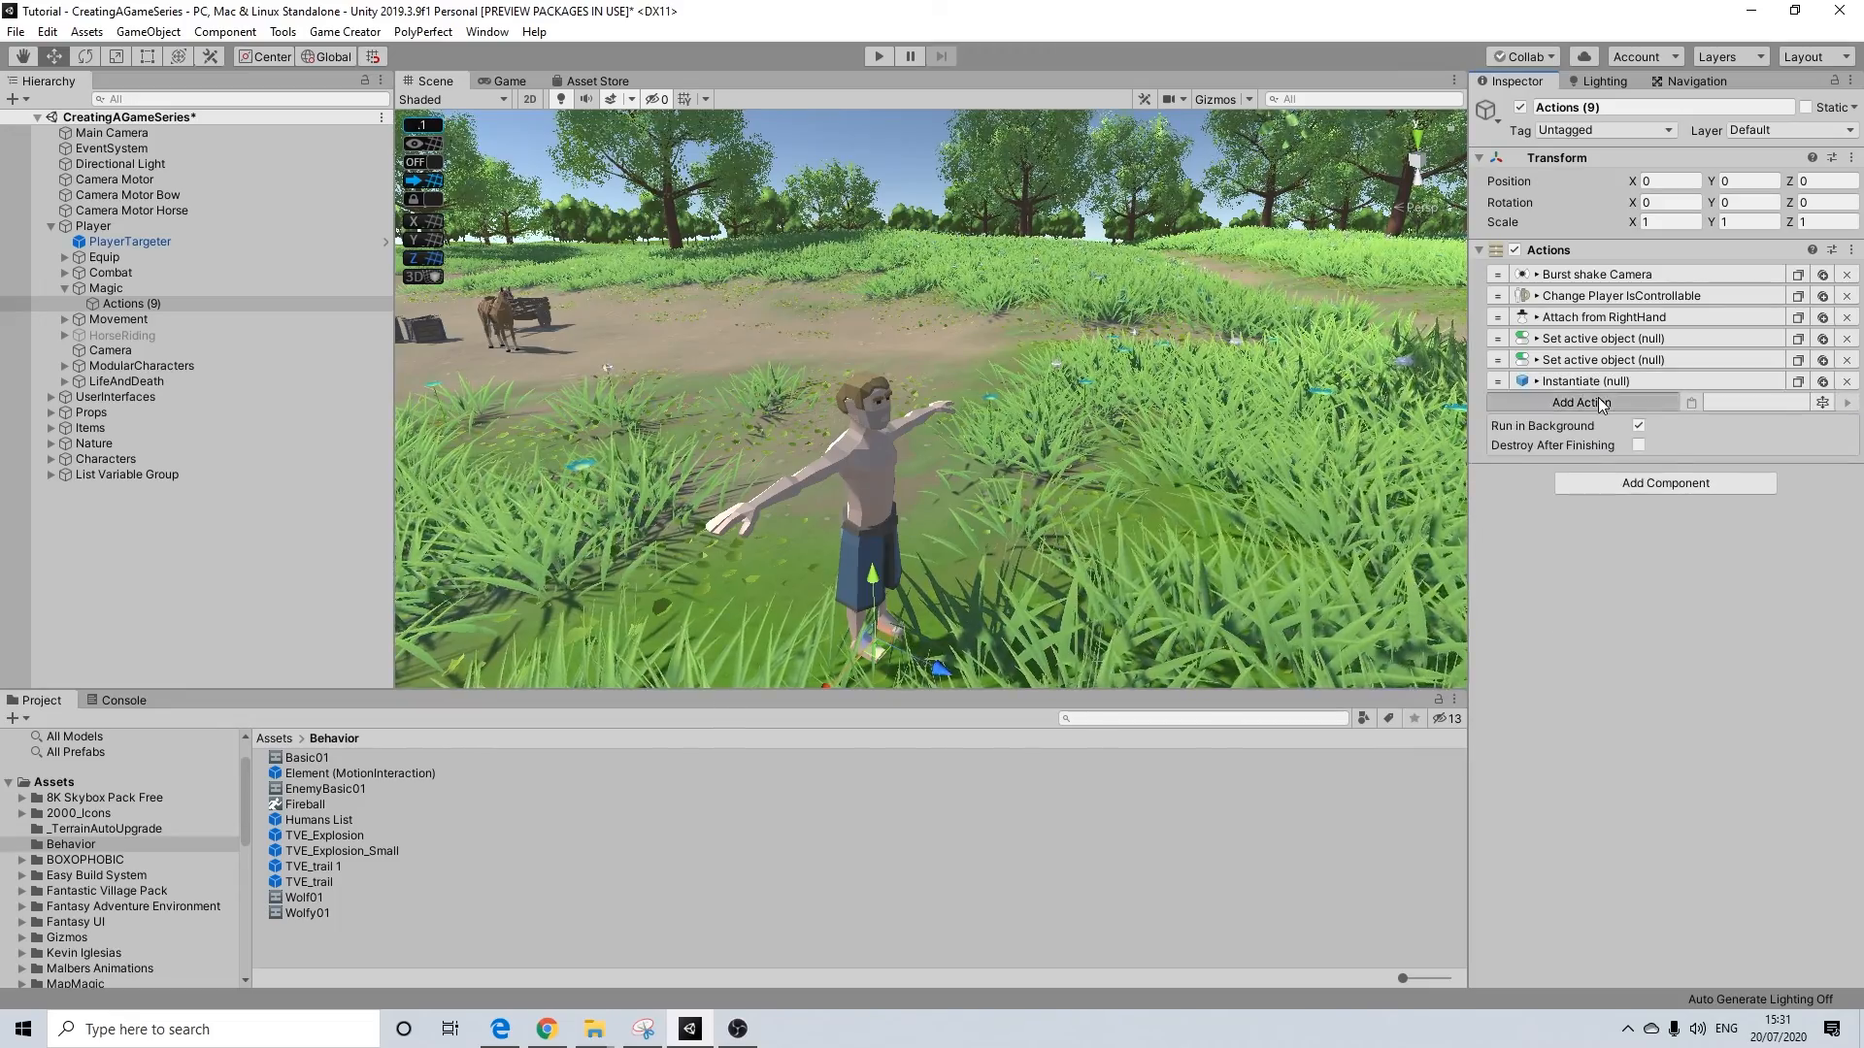
Add a Character State action for the Player after the Instantiate action and assign Fireball as its state asset
click(1582, 402)
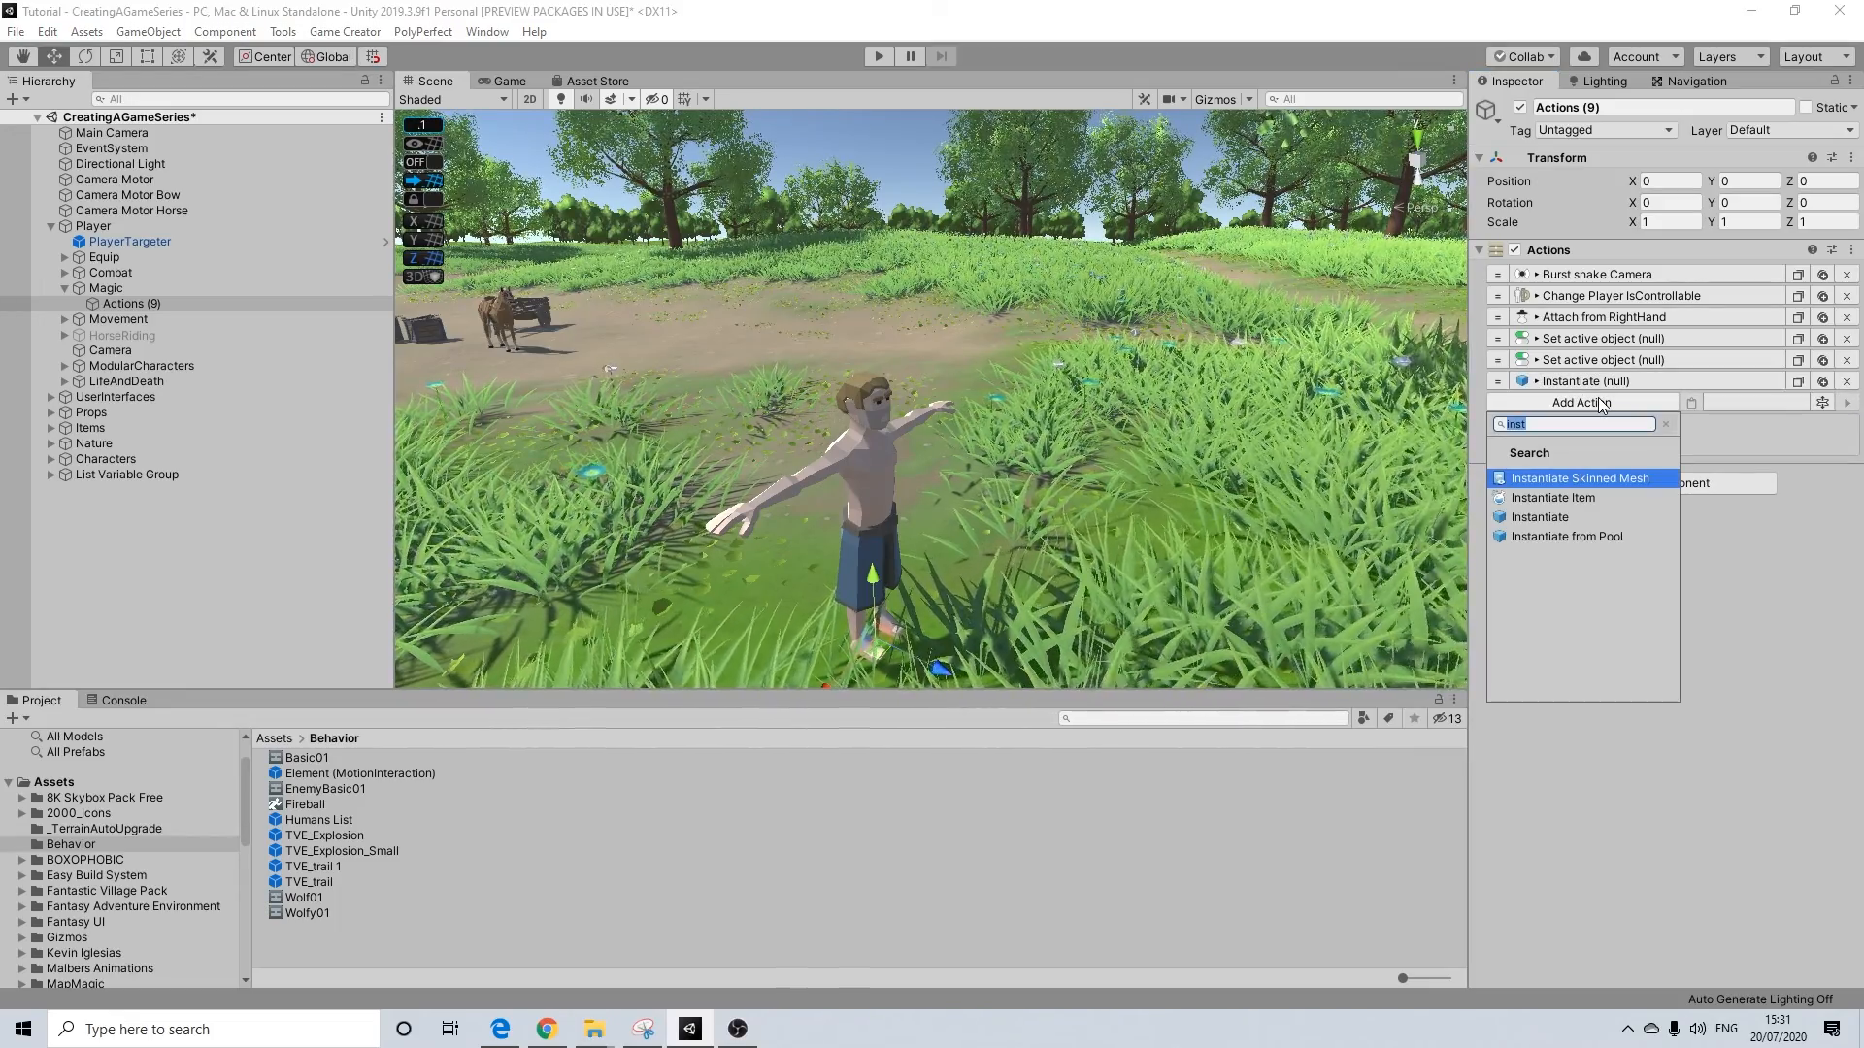
text(chan)
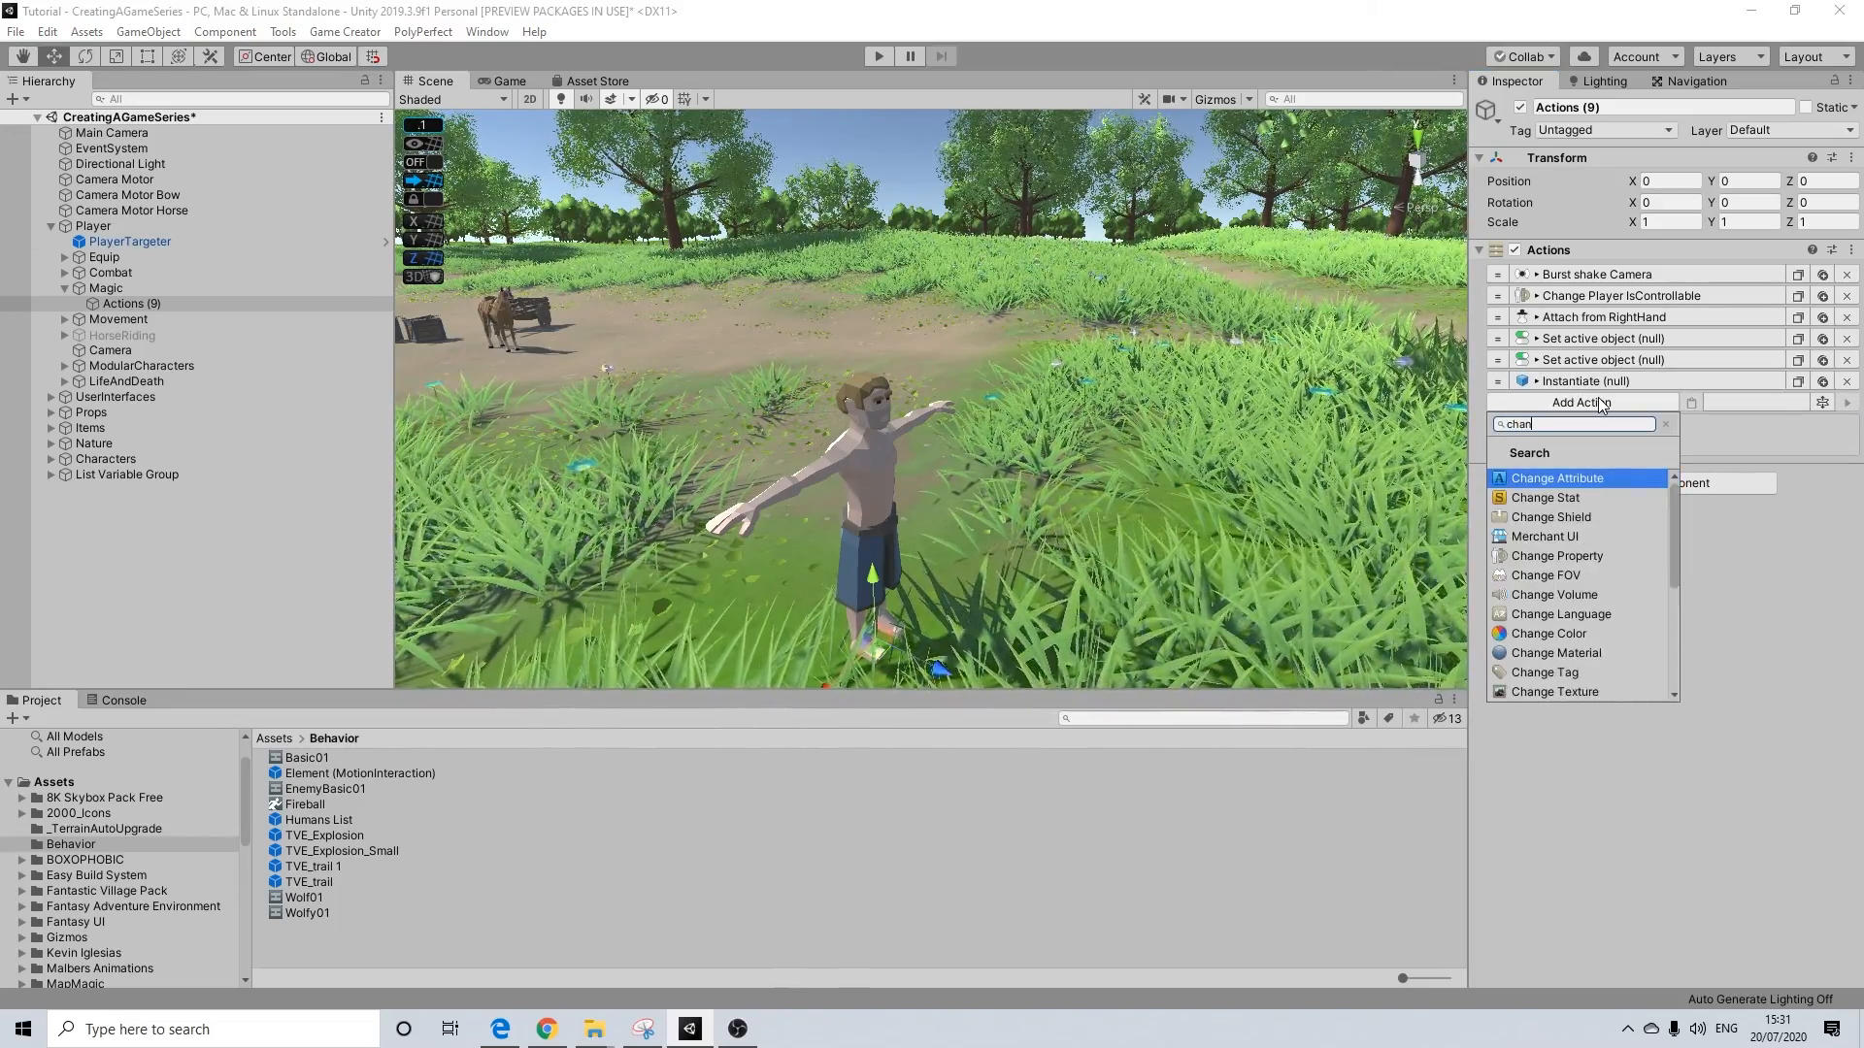
key(BackSpace)
key(BackSpace)
key(BackSpace)
key(BackSpace)
text(state)
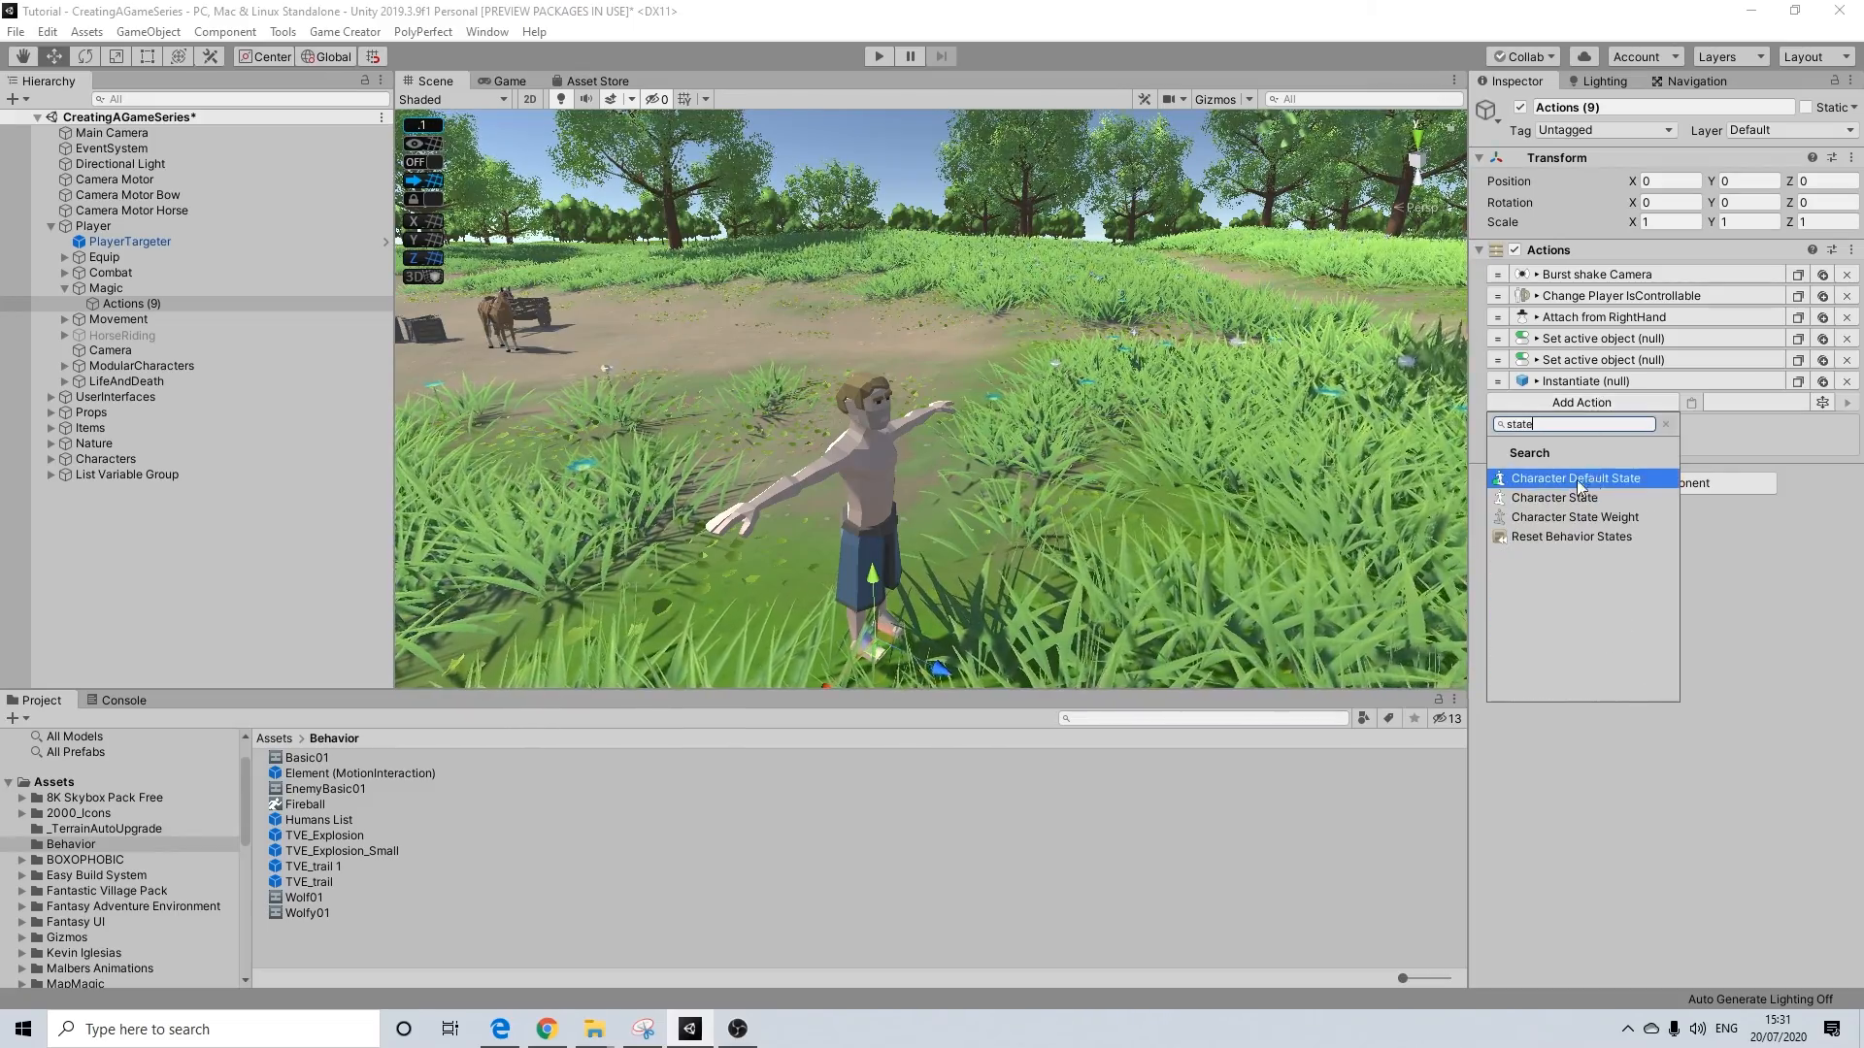
click(1578, 497)
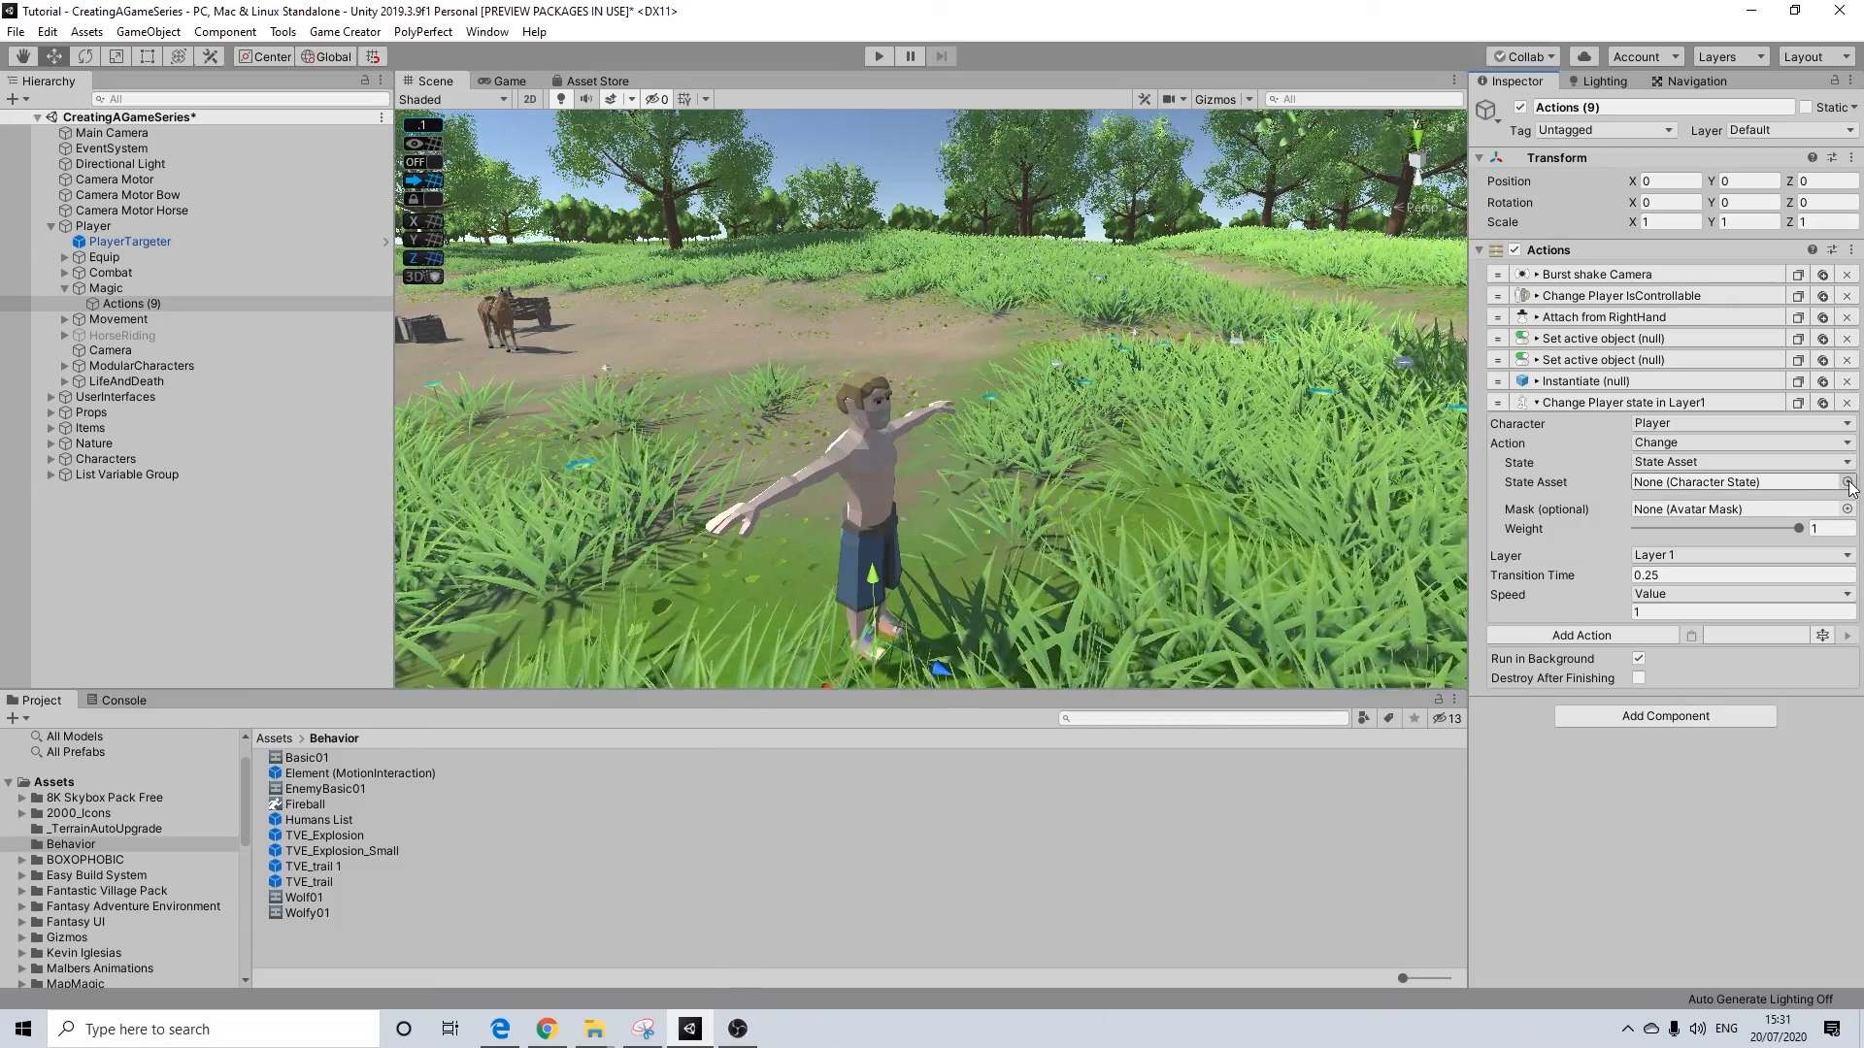
drag(306, 818, 1753, 493)
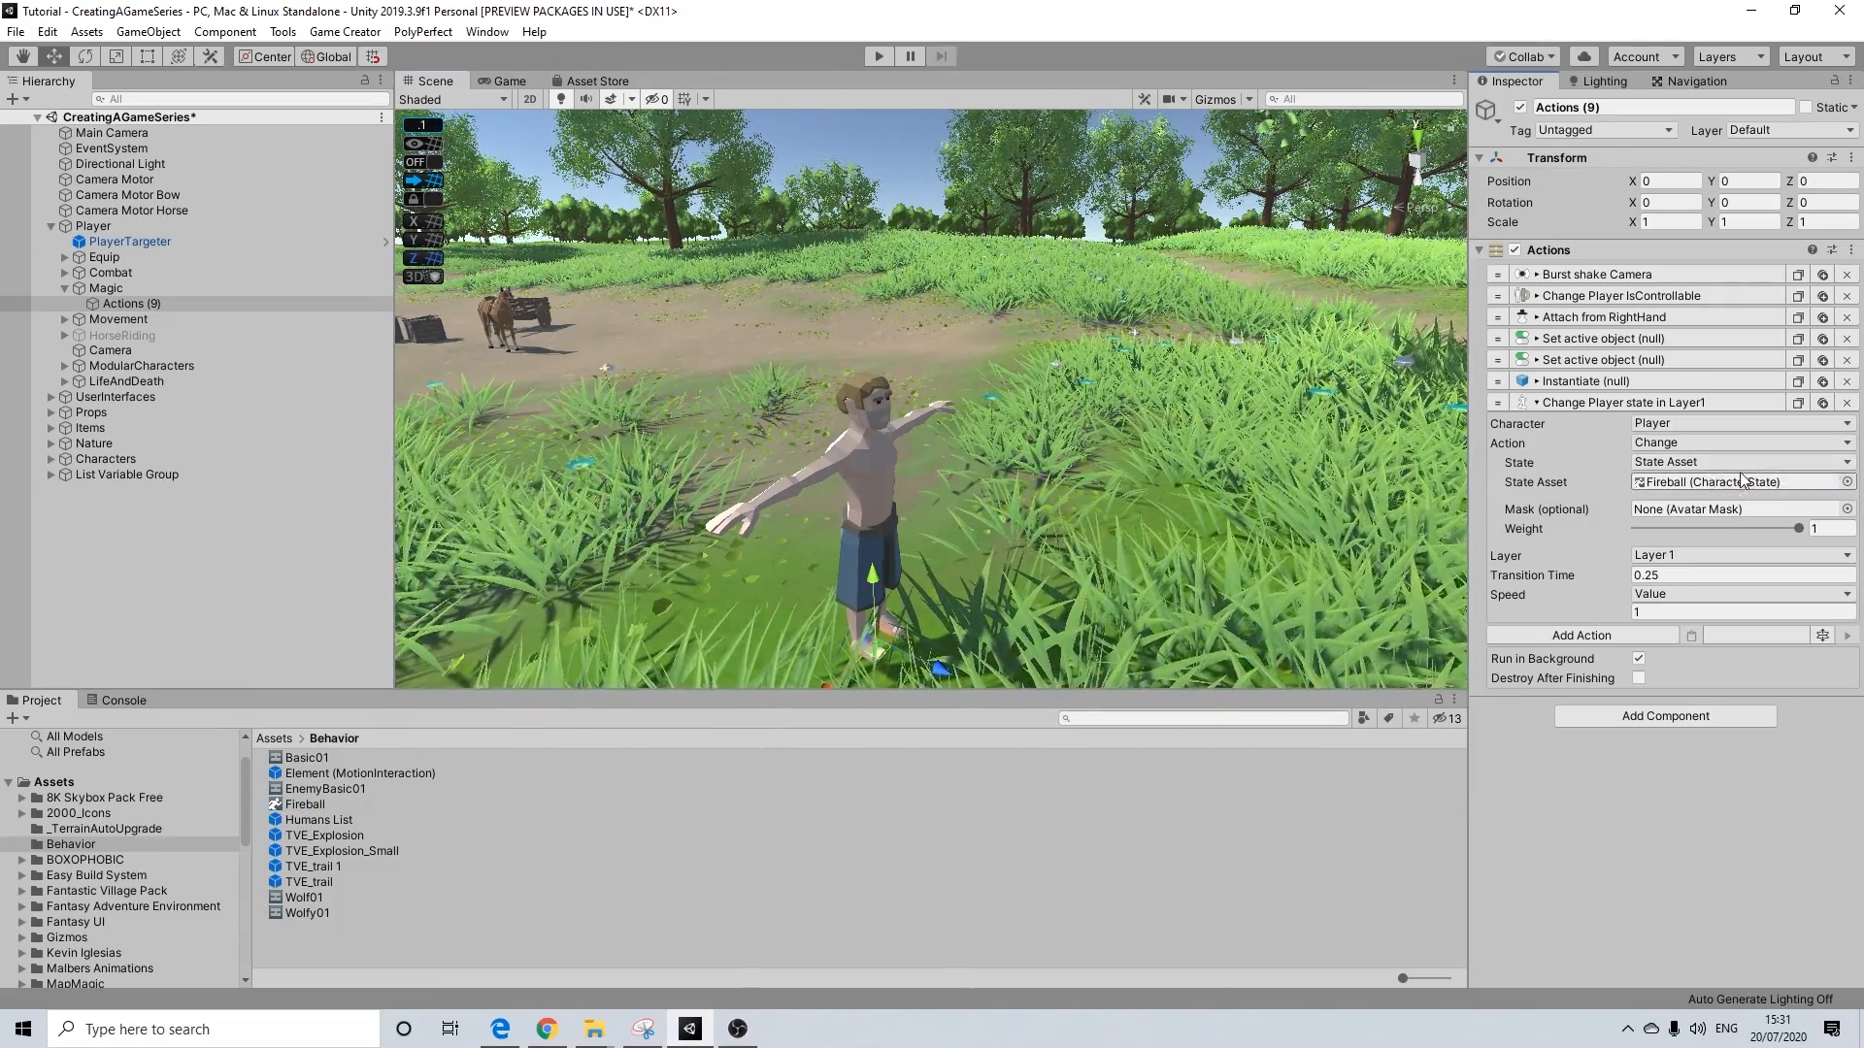
click(1660, 404)
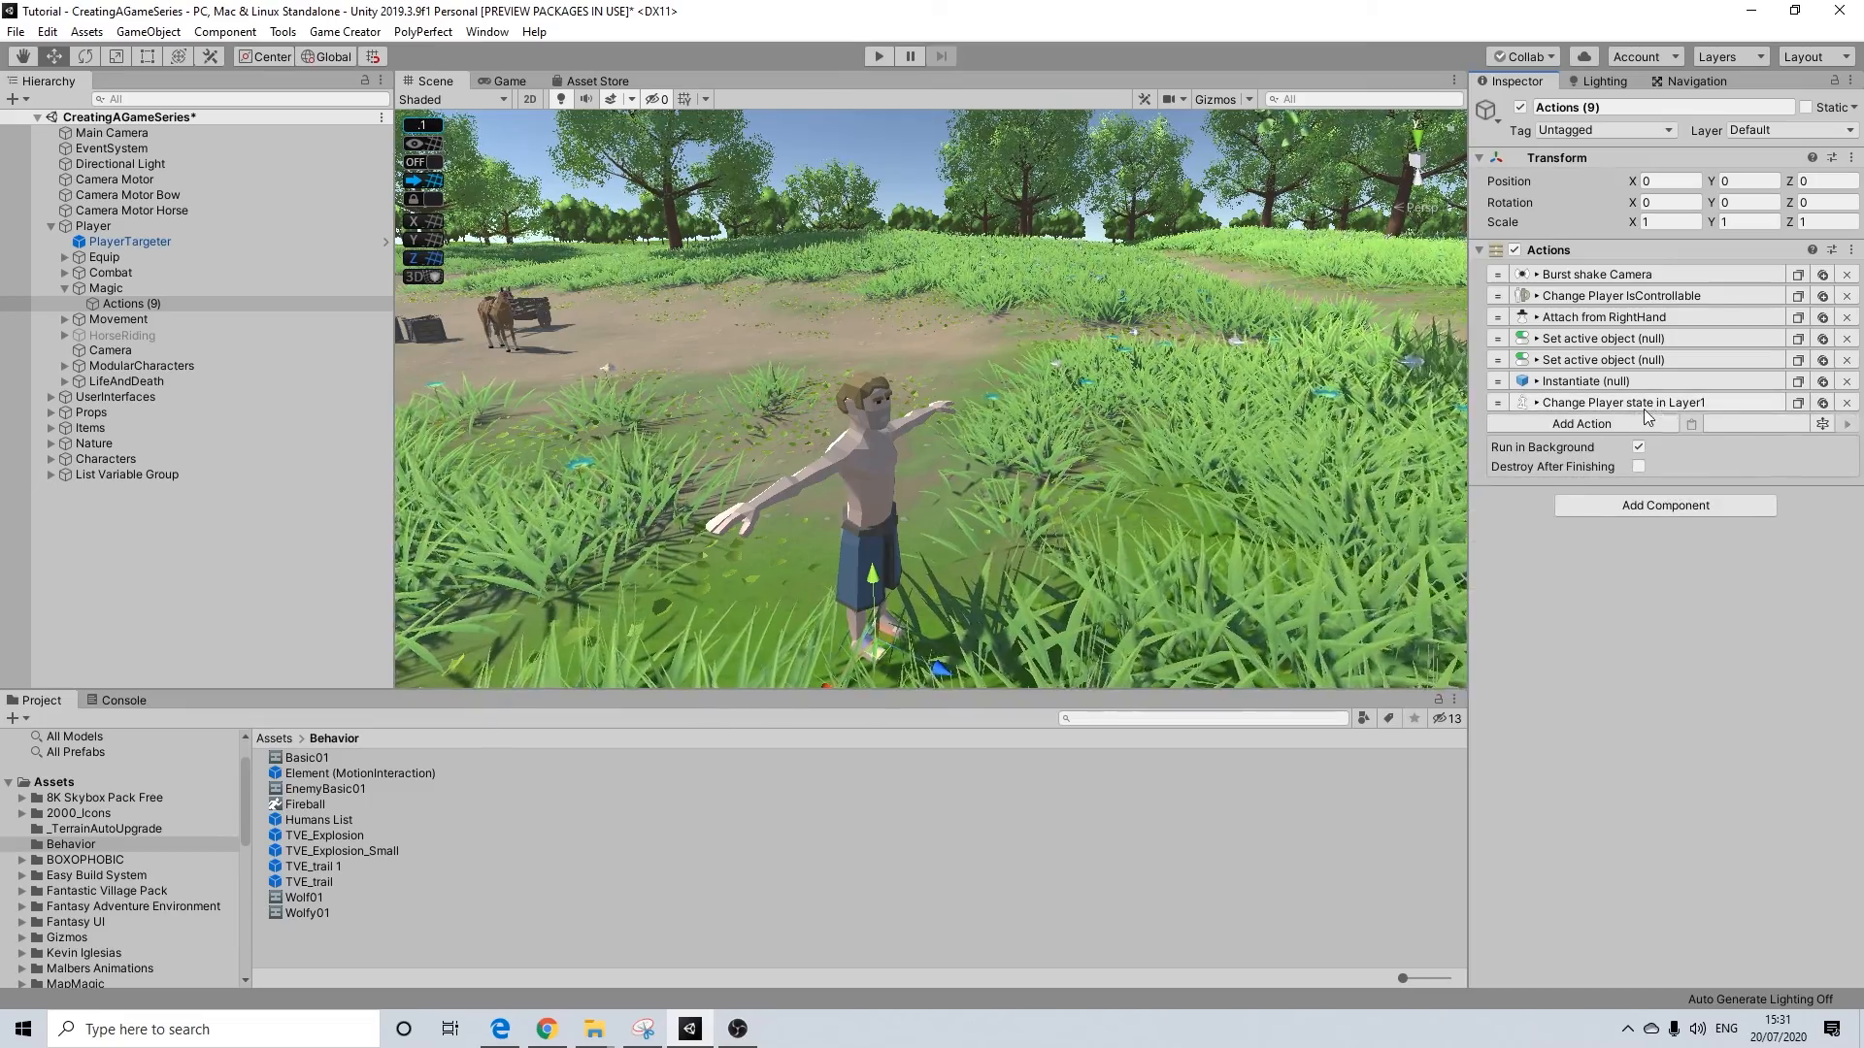
Add a Wait action of 2.5 seconds after the Player state change
click(1603, 425)
text(wa)
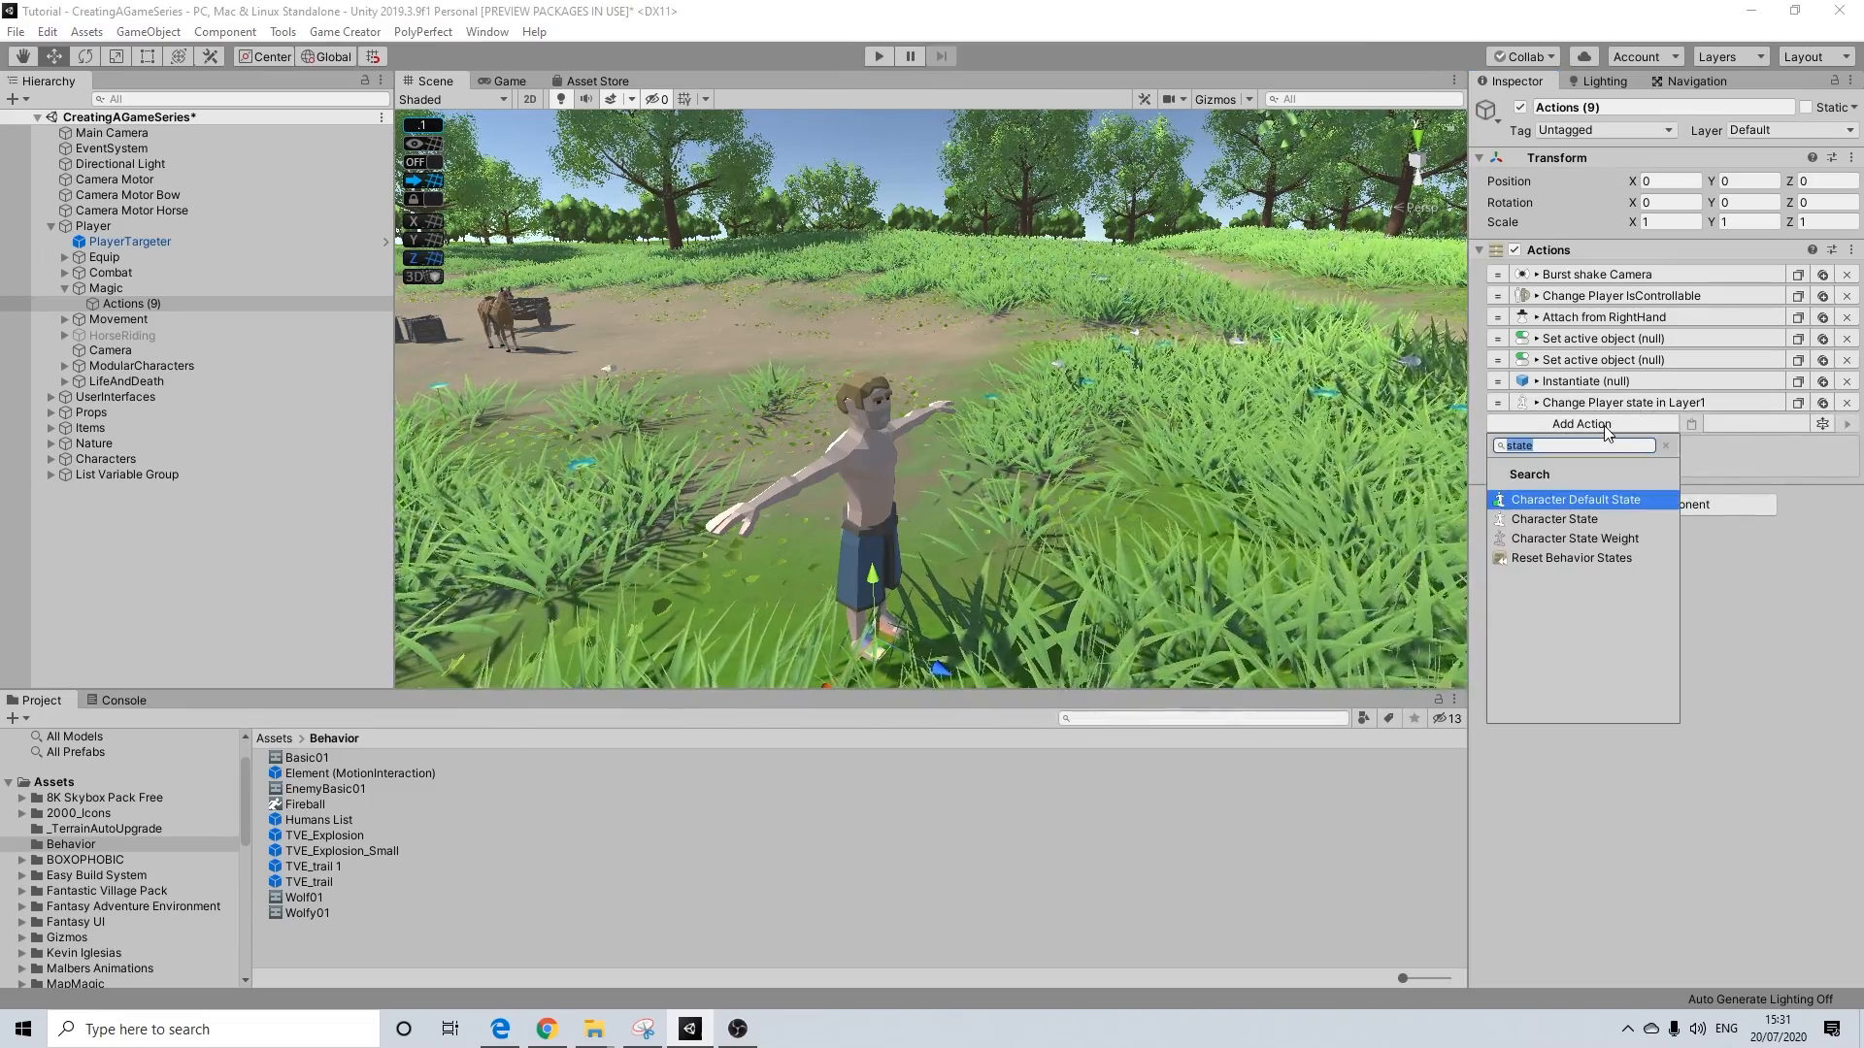
text(it)
key(Return)
click(1662, 445)
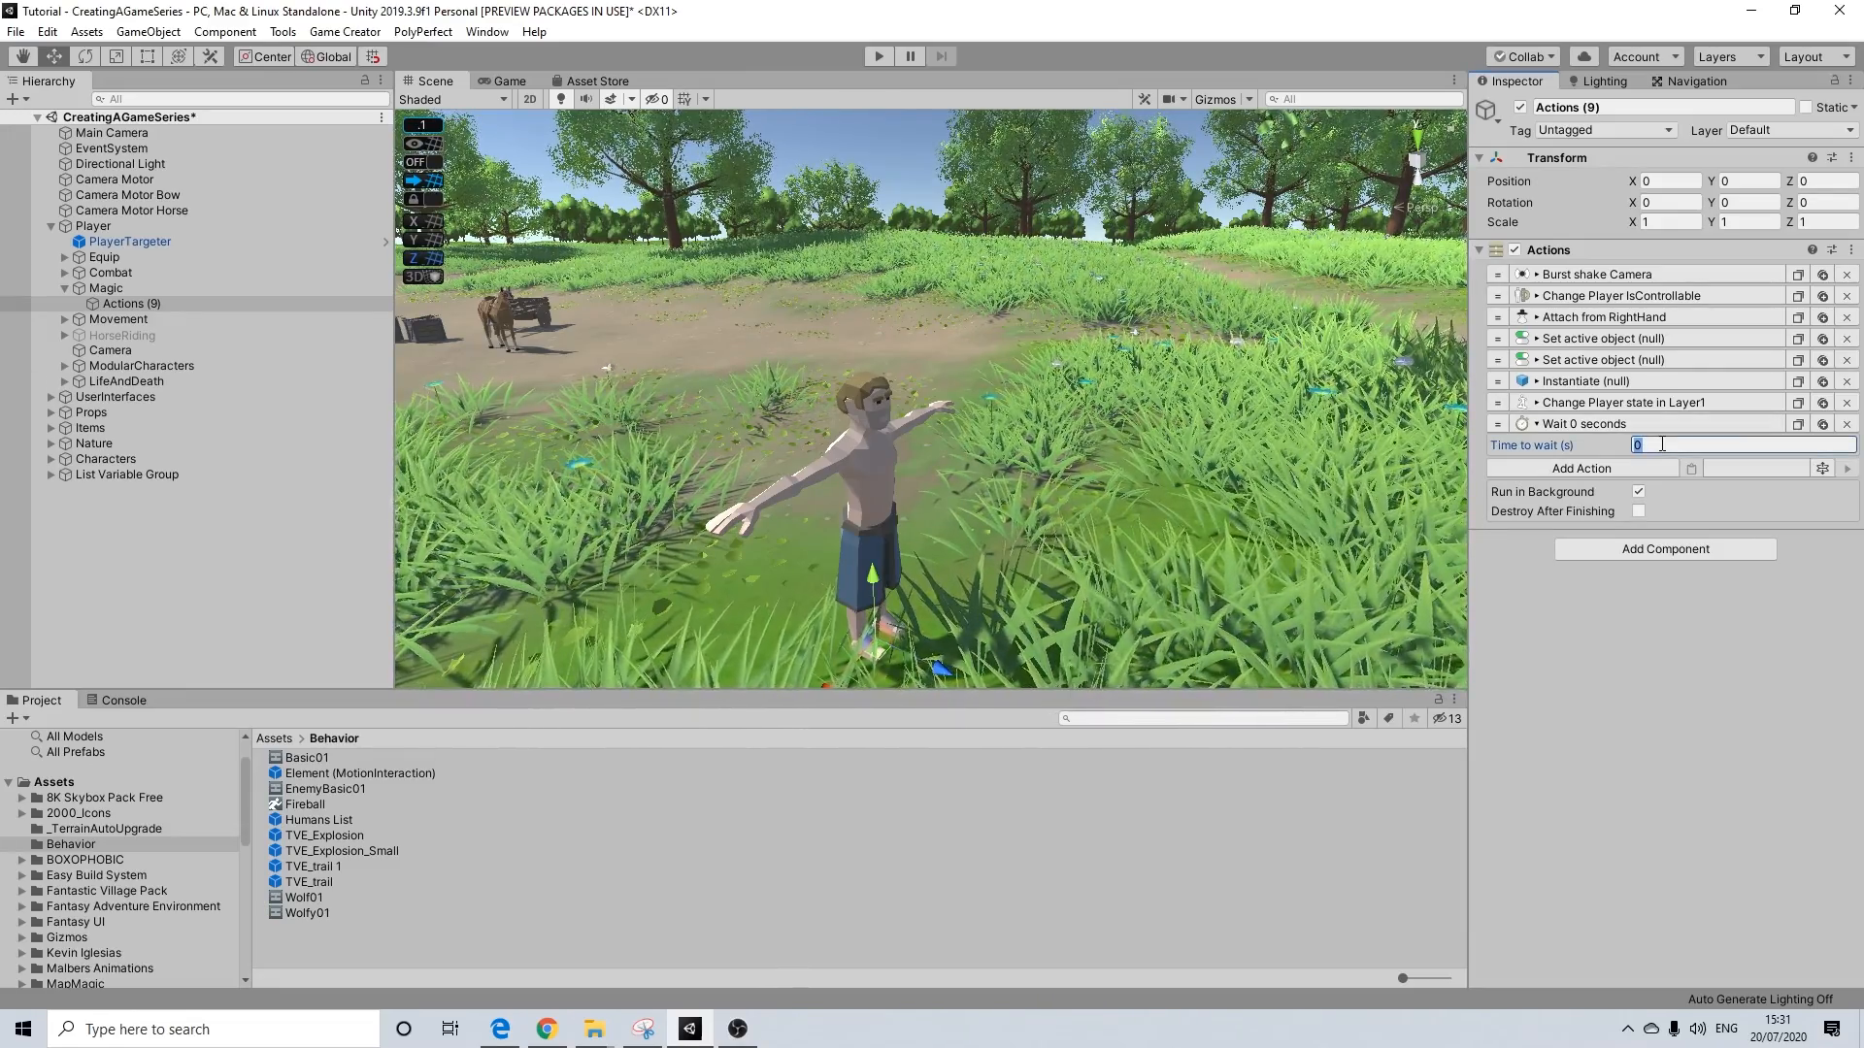
text(2.5)
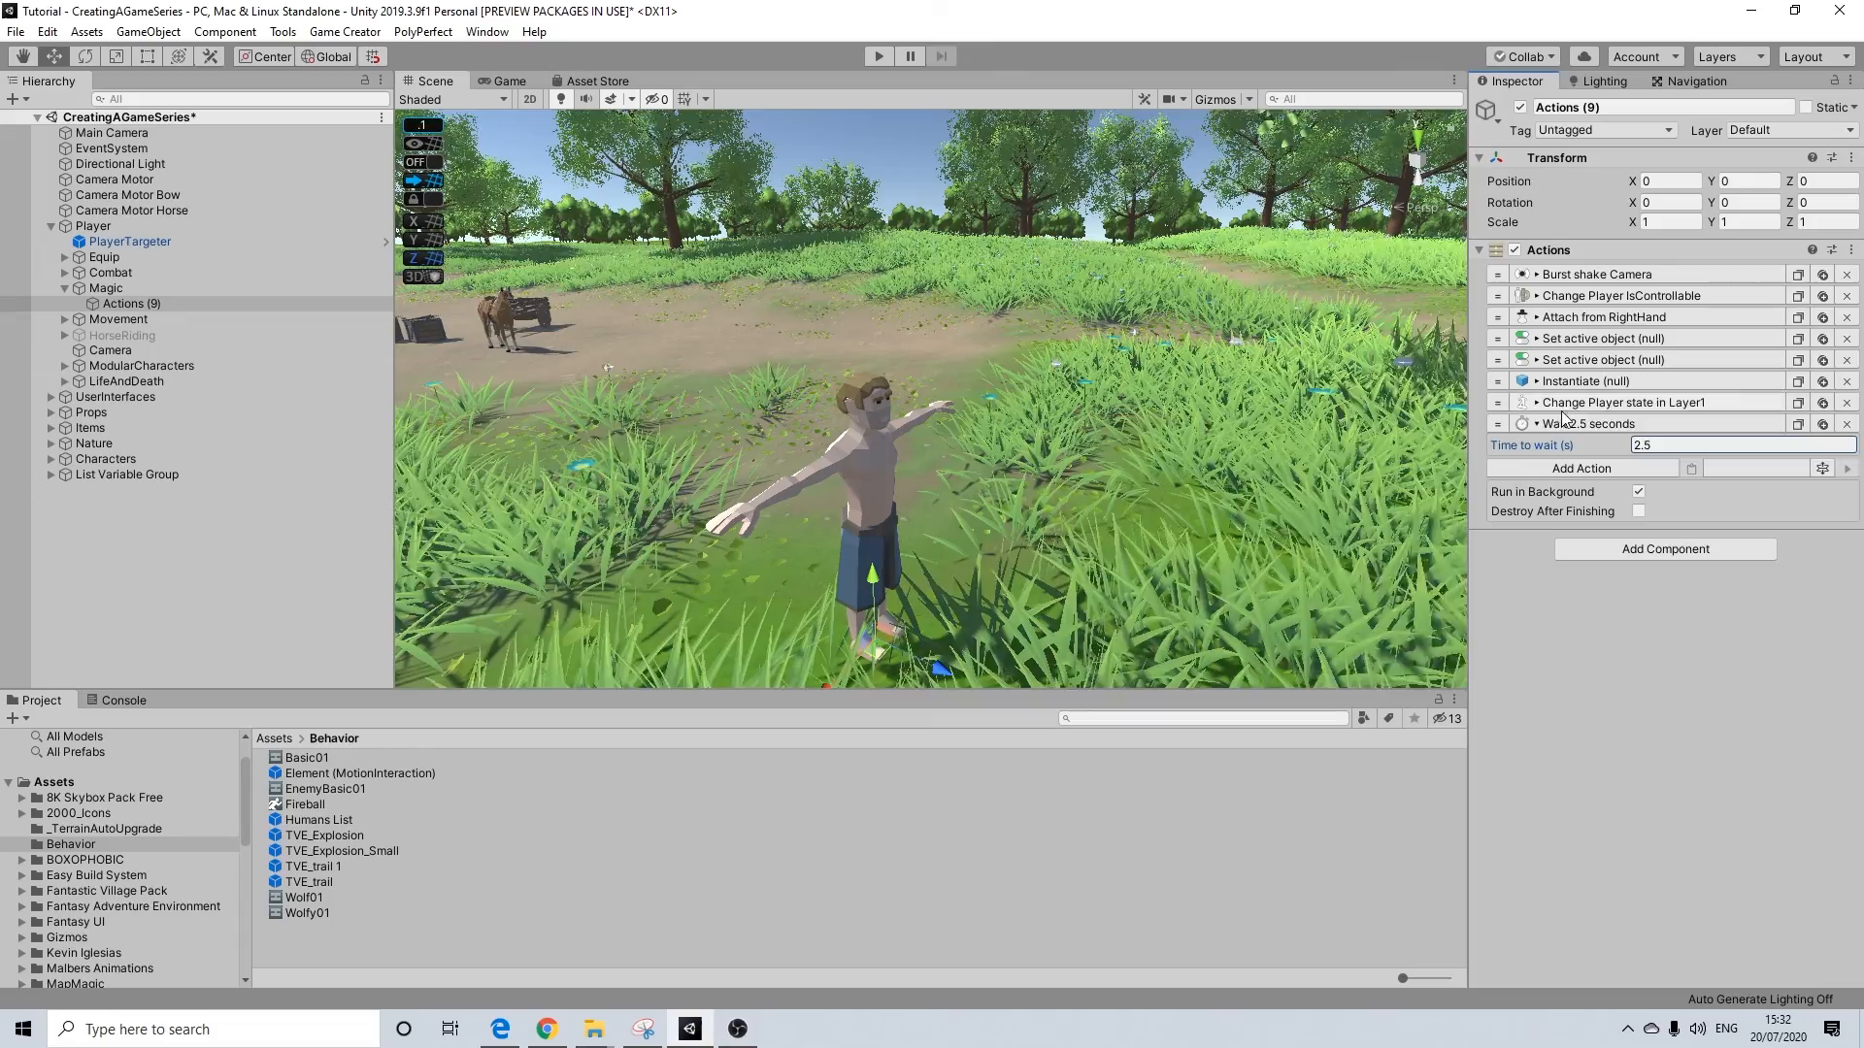
Paste a copy of the Player state change after the wait and set its action to Reset
click(1567, 444)
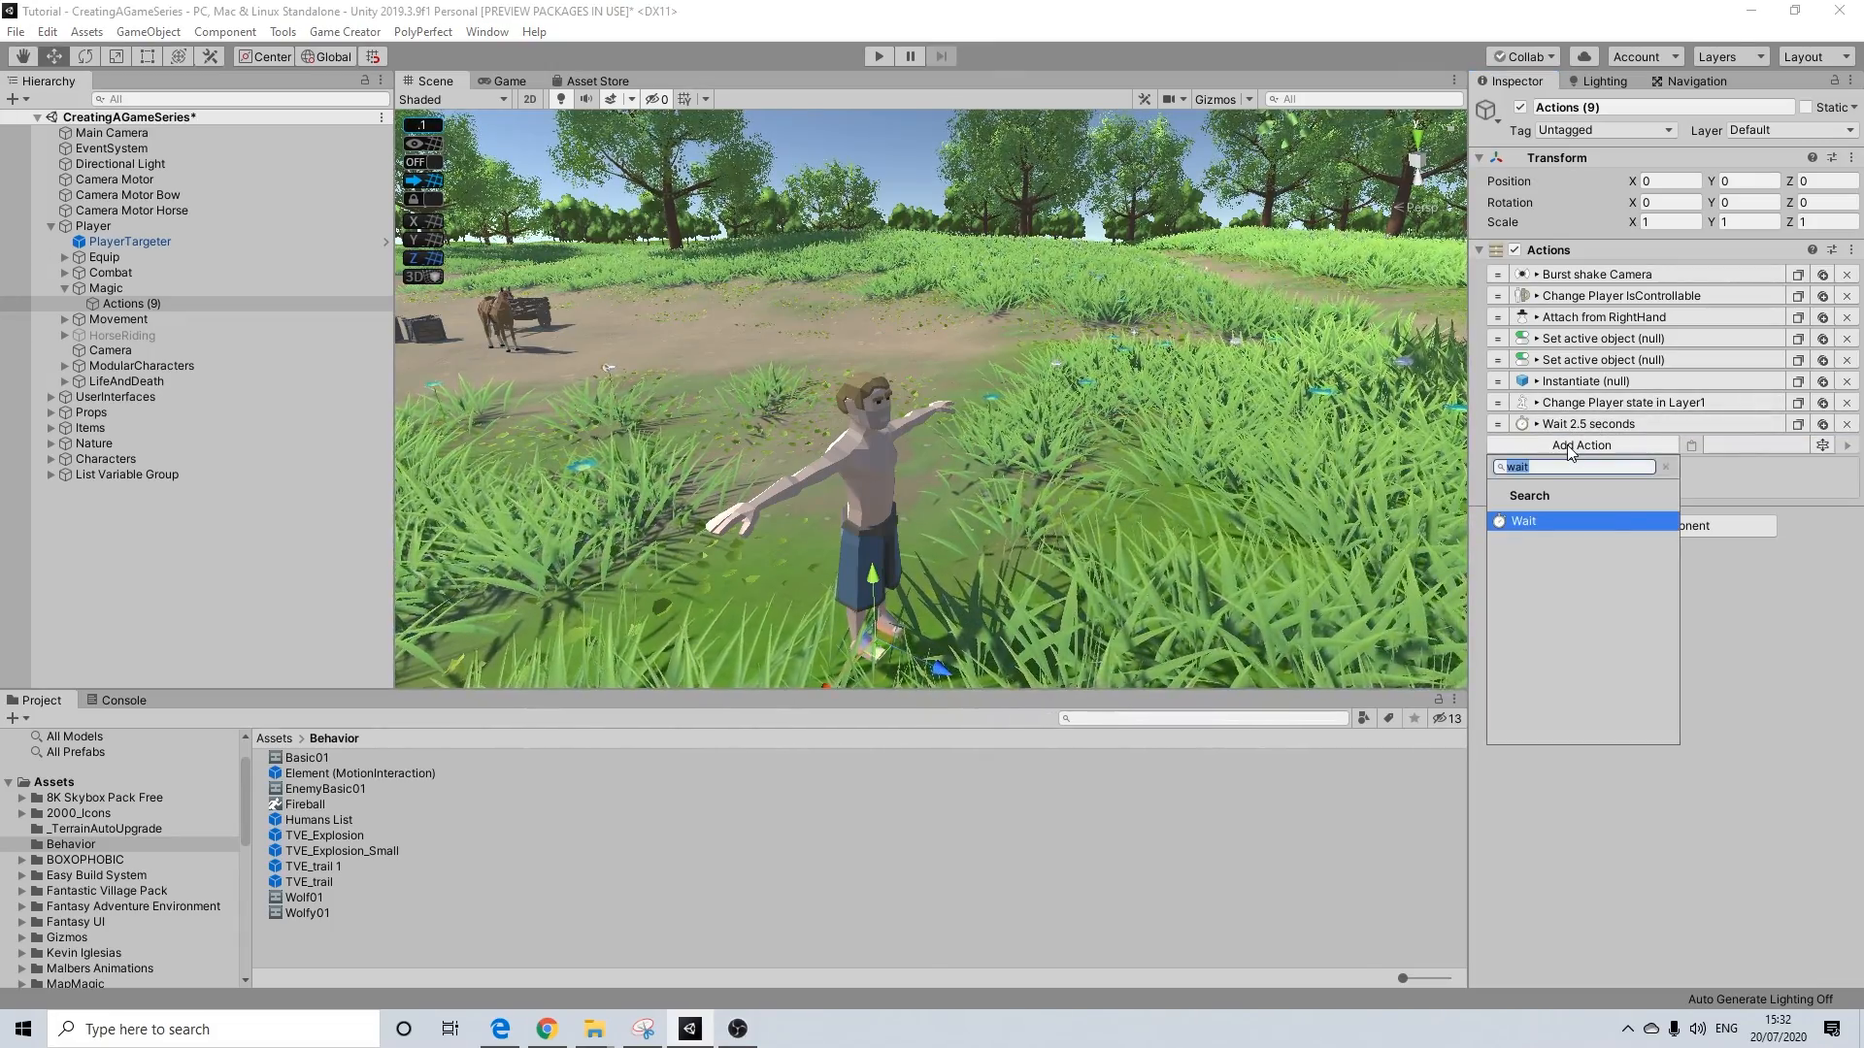
text(res)
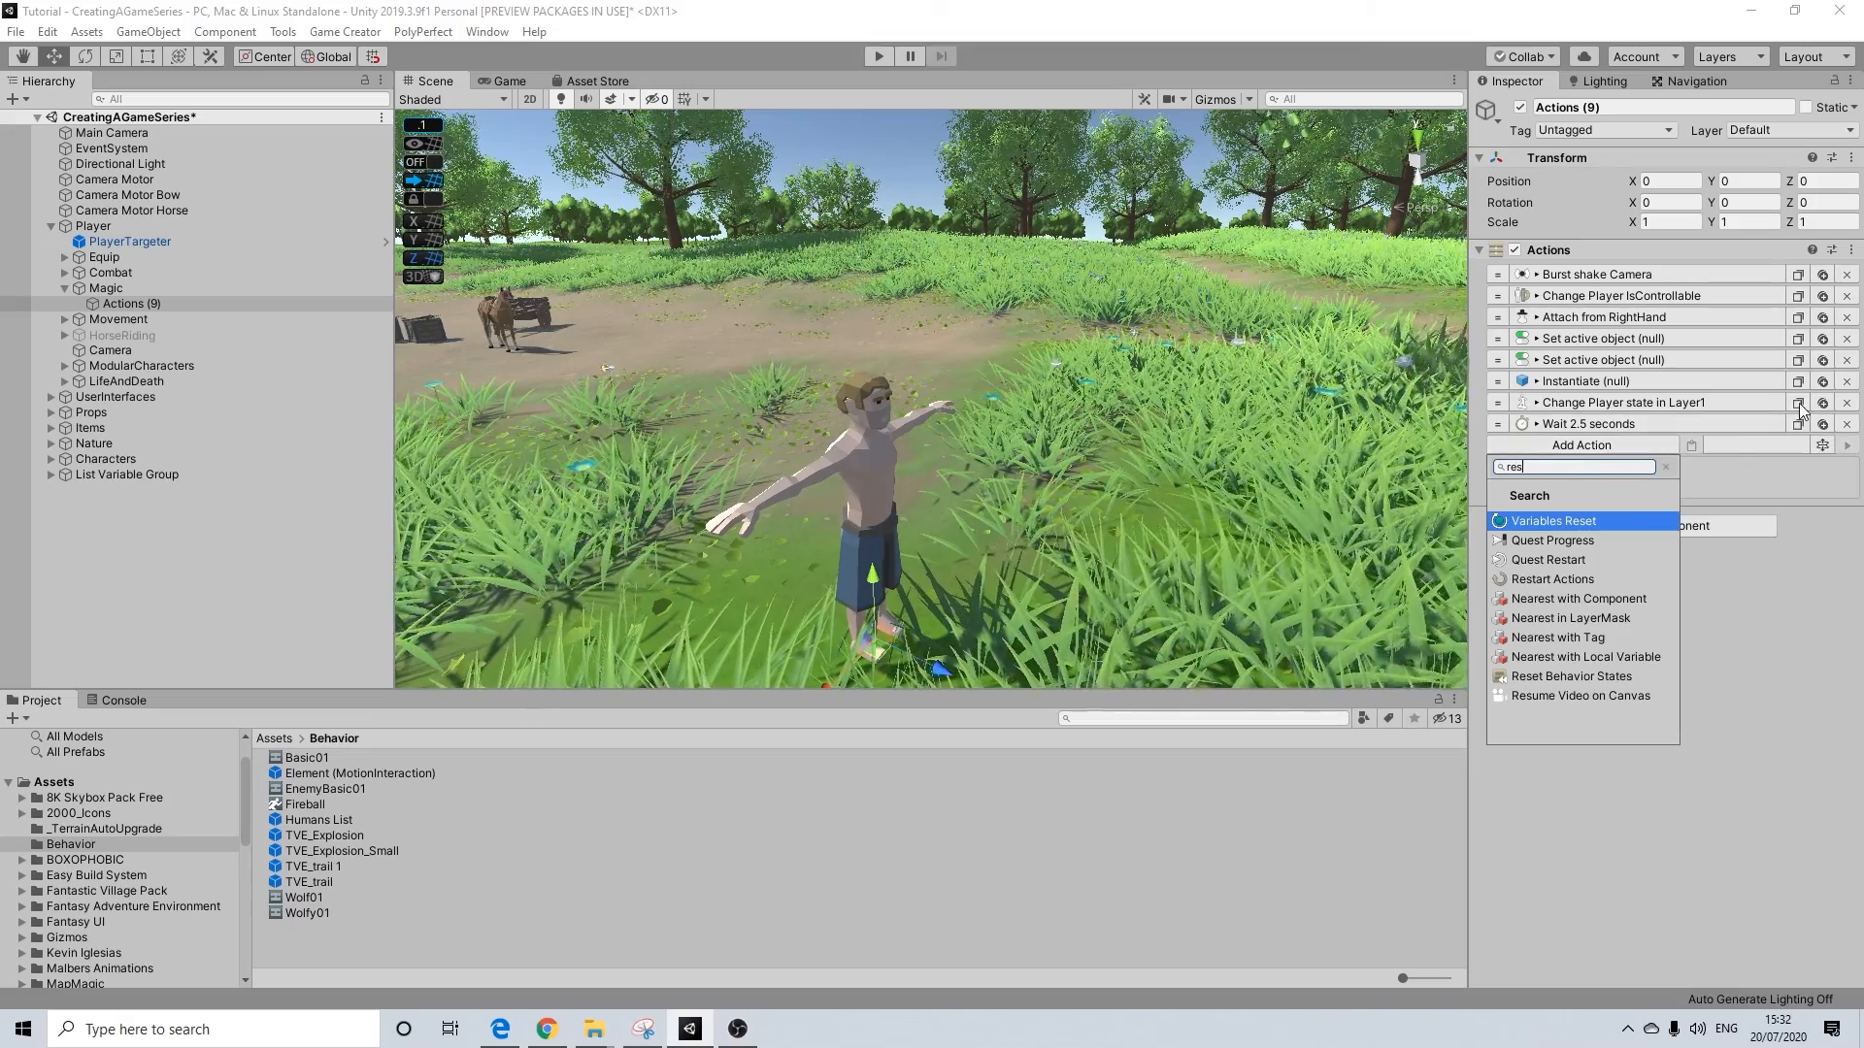
click(1692, 448)
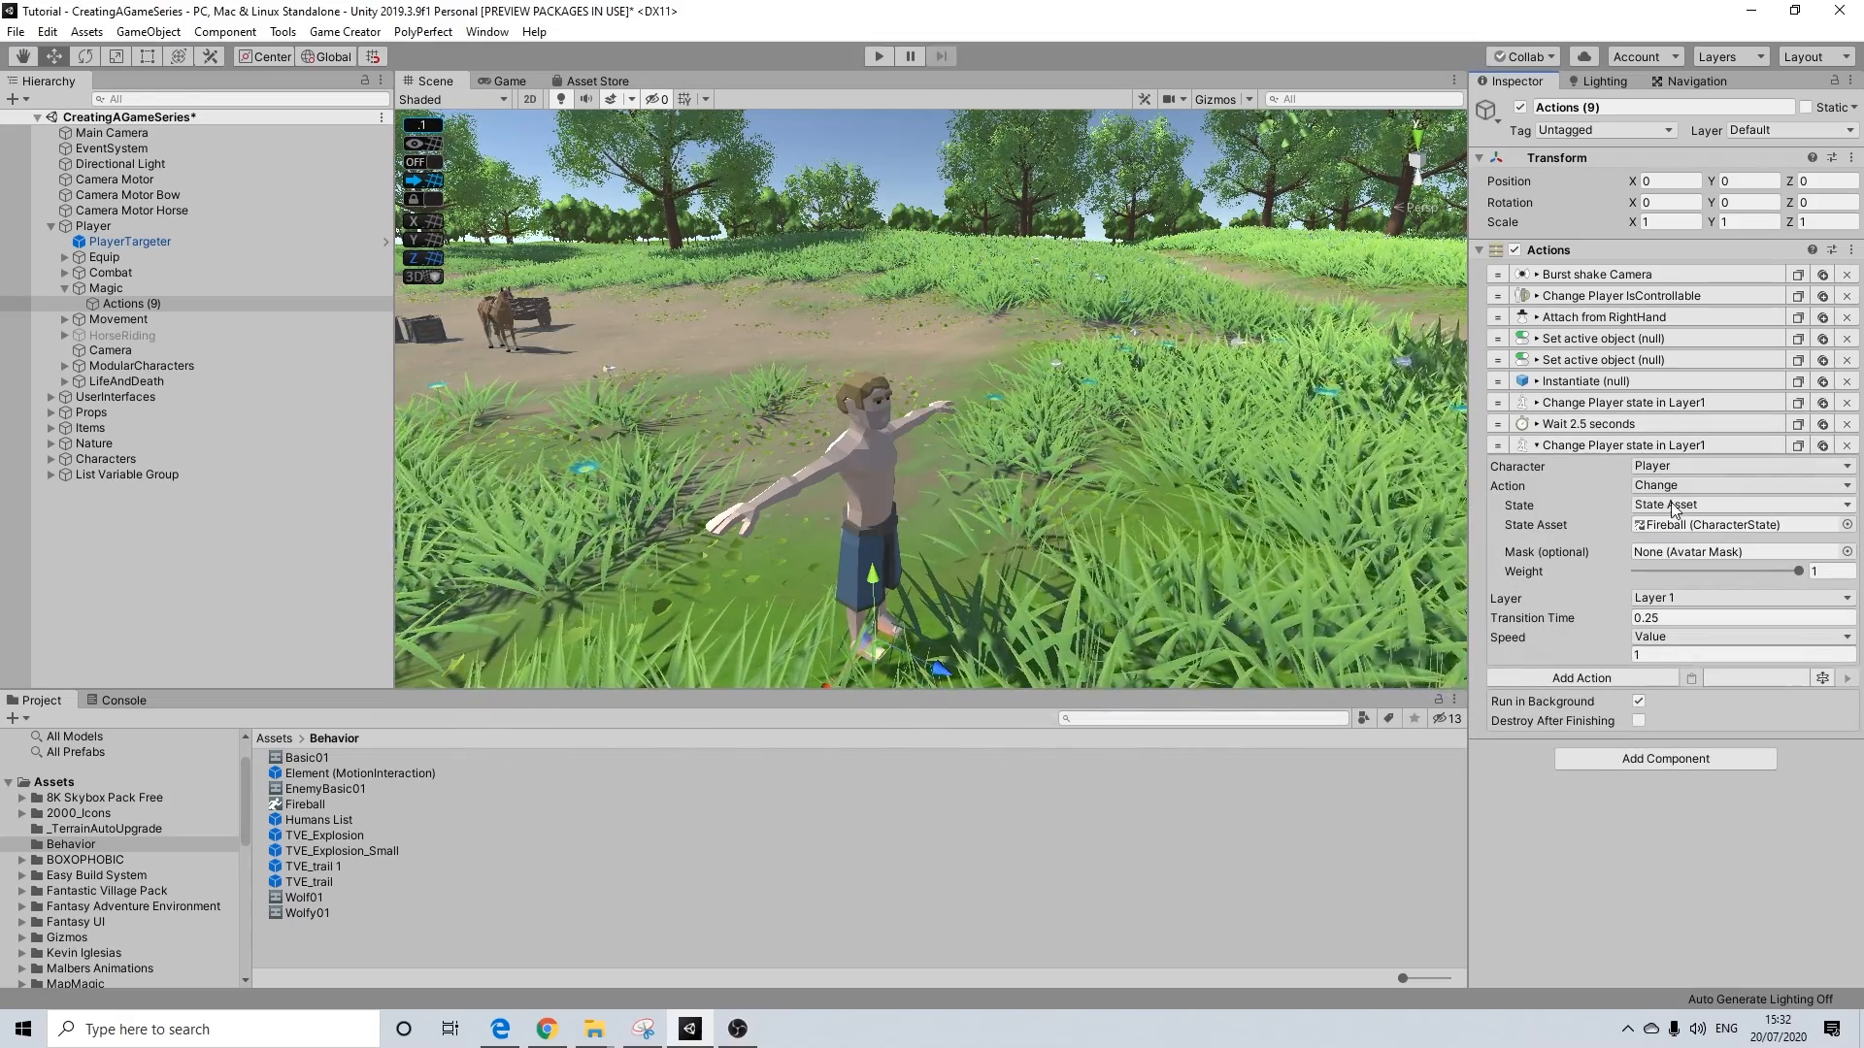
click(1669, 537)
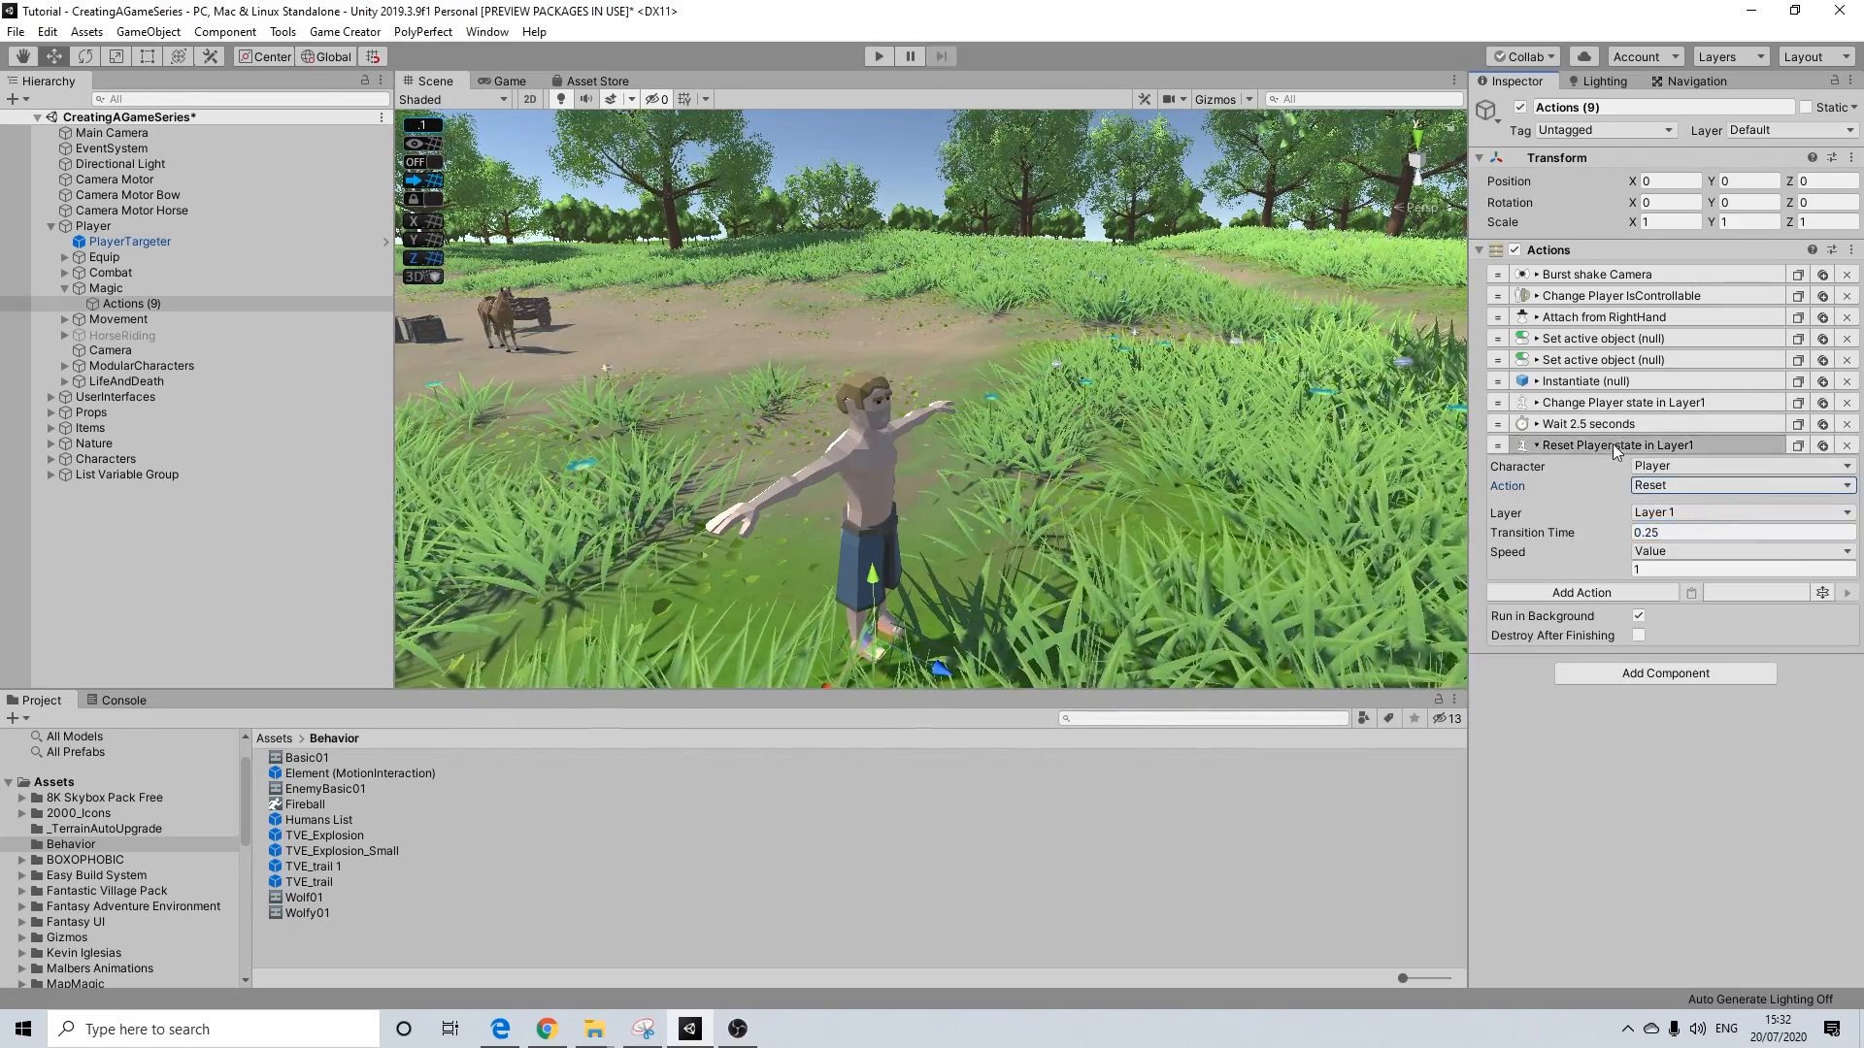
click(1611, 445)
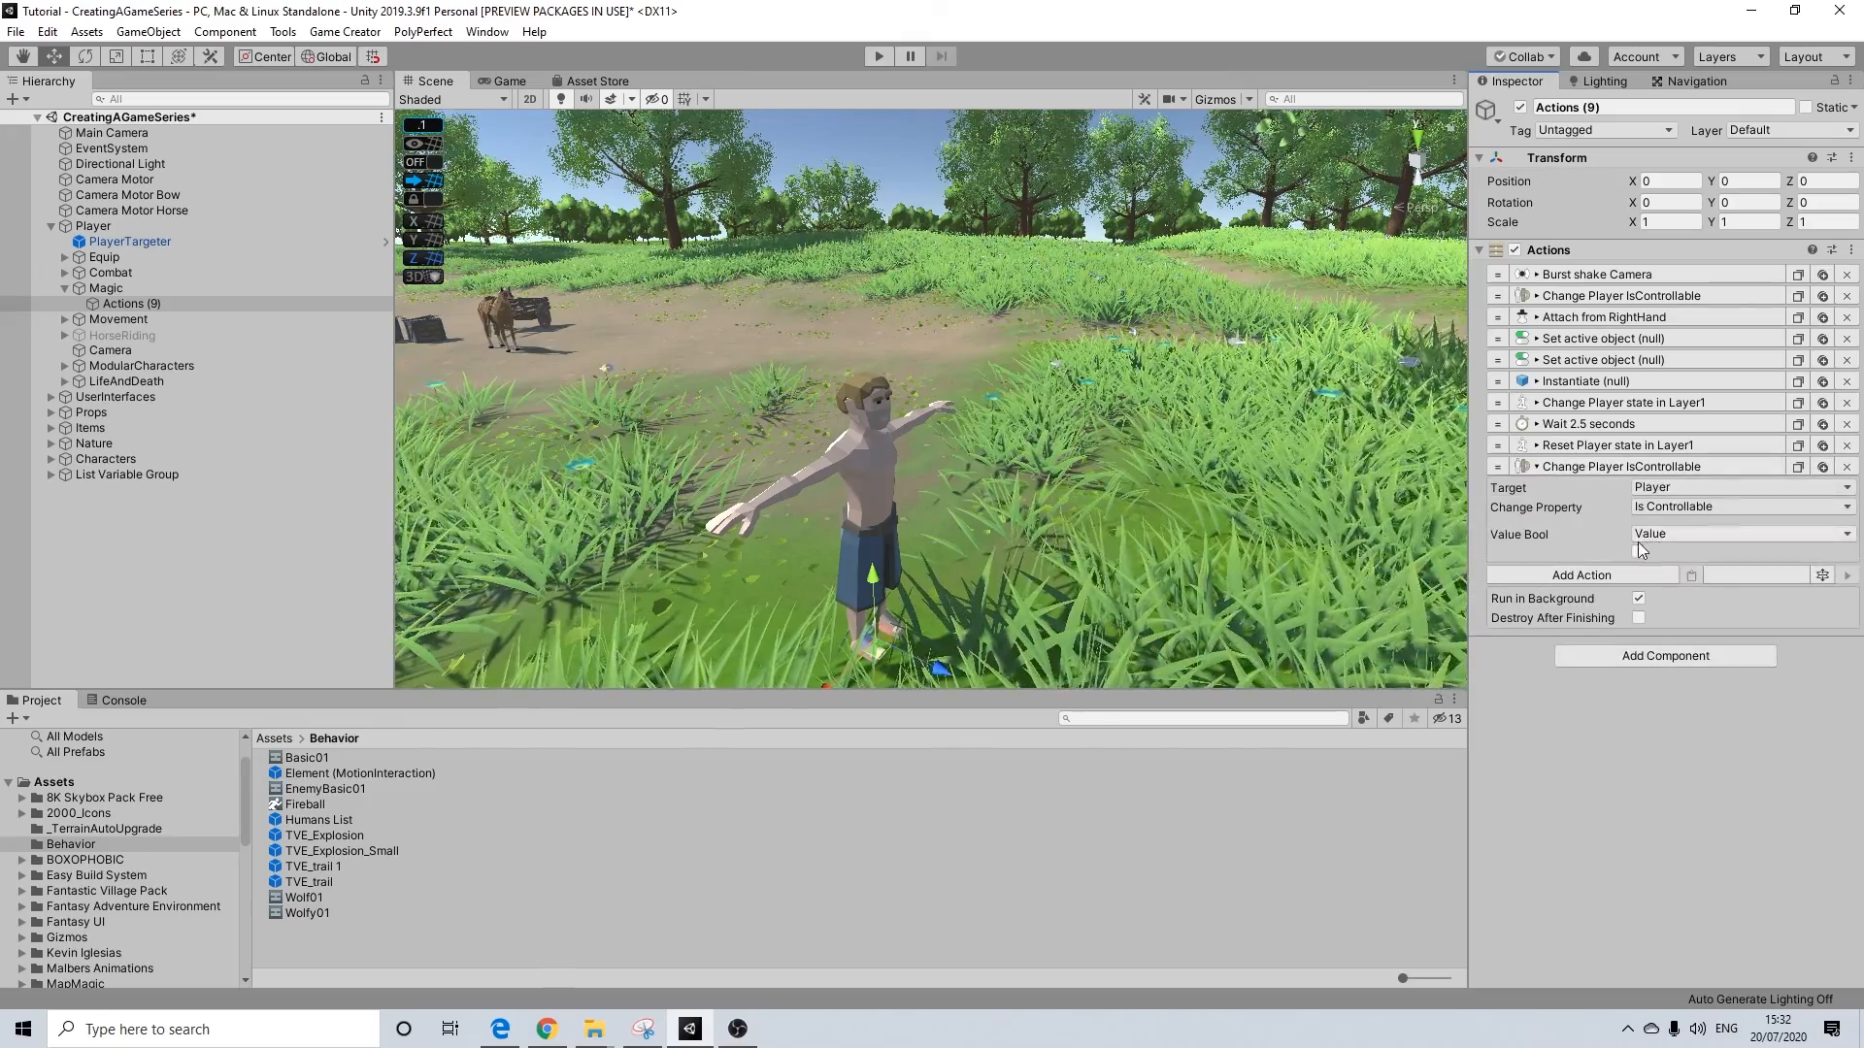
Add a copy of the Player's Is Controllable change after the state reset, followed by two Set Active actions with Active turned off
click(1654, 468)
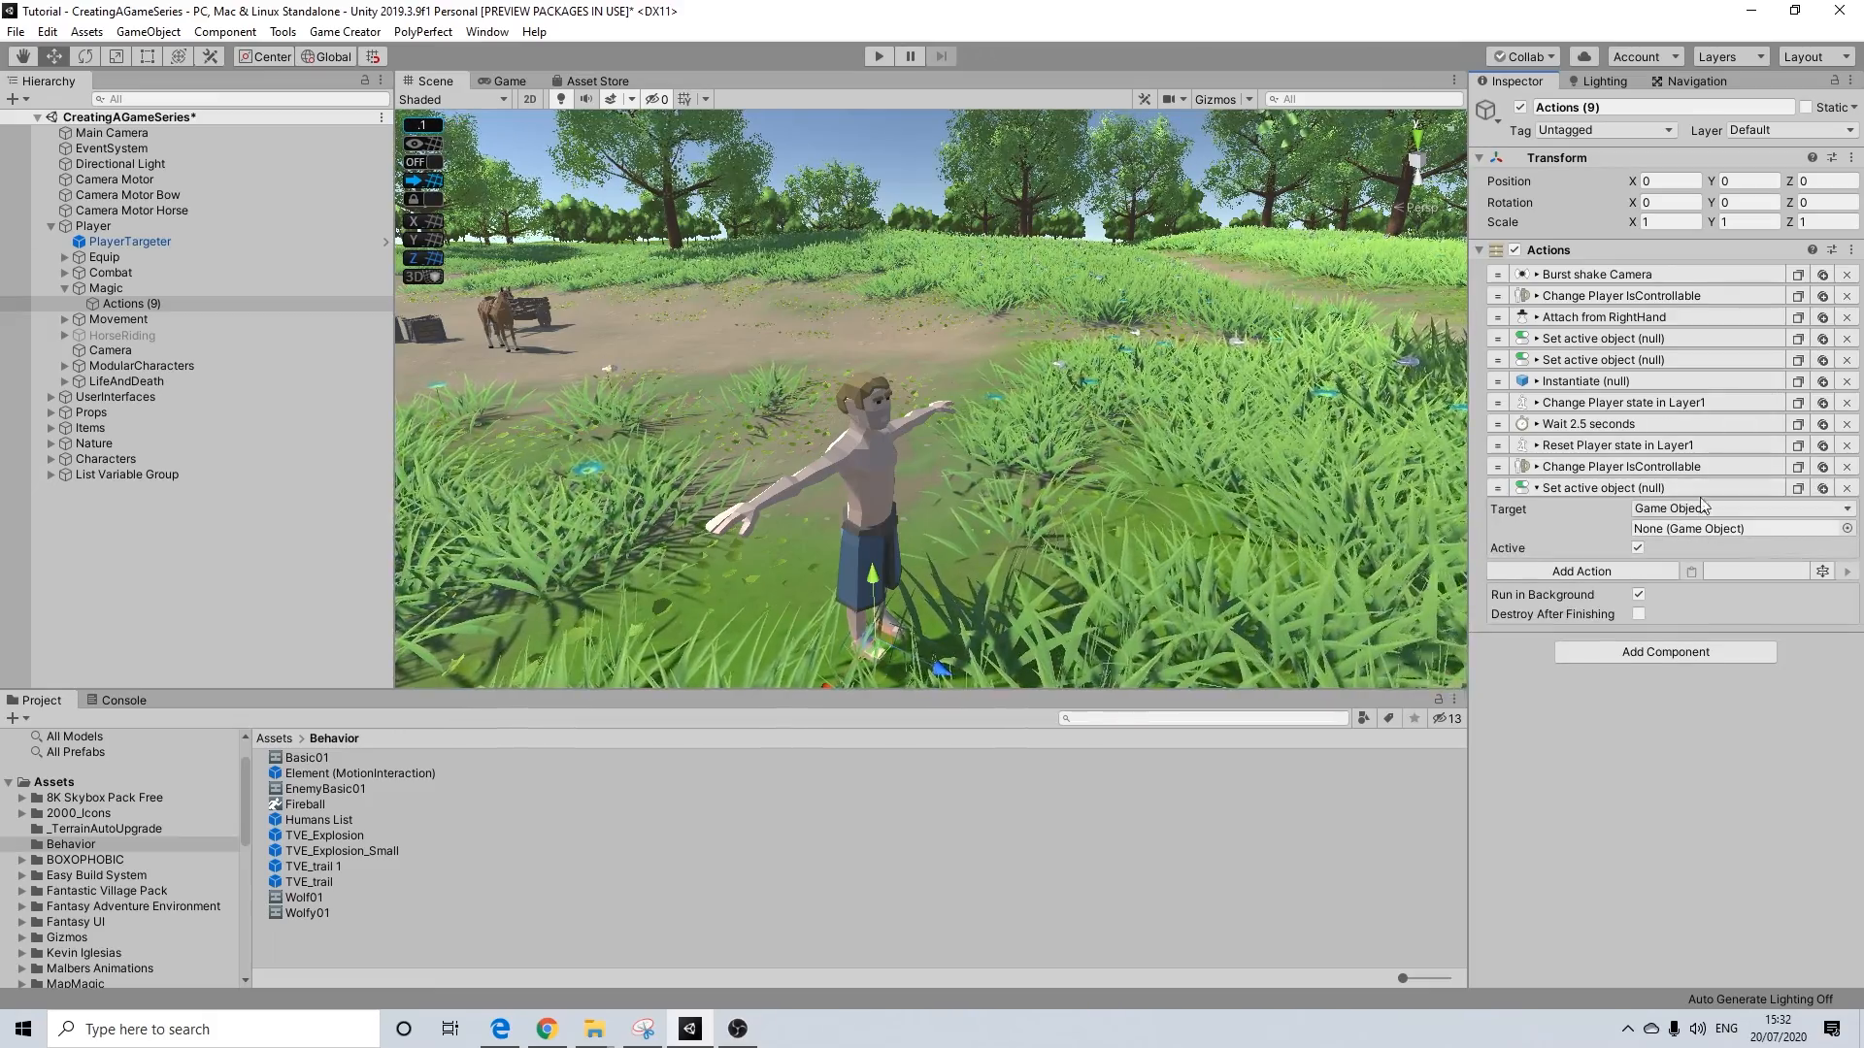
click(1638, 547)
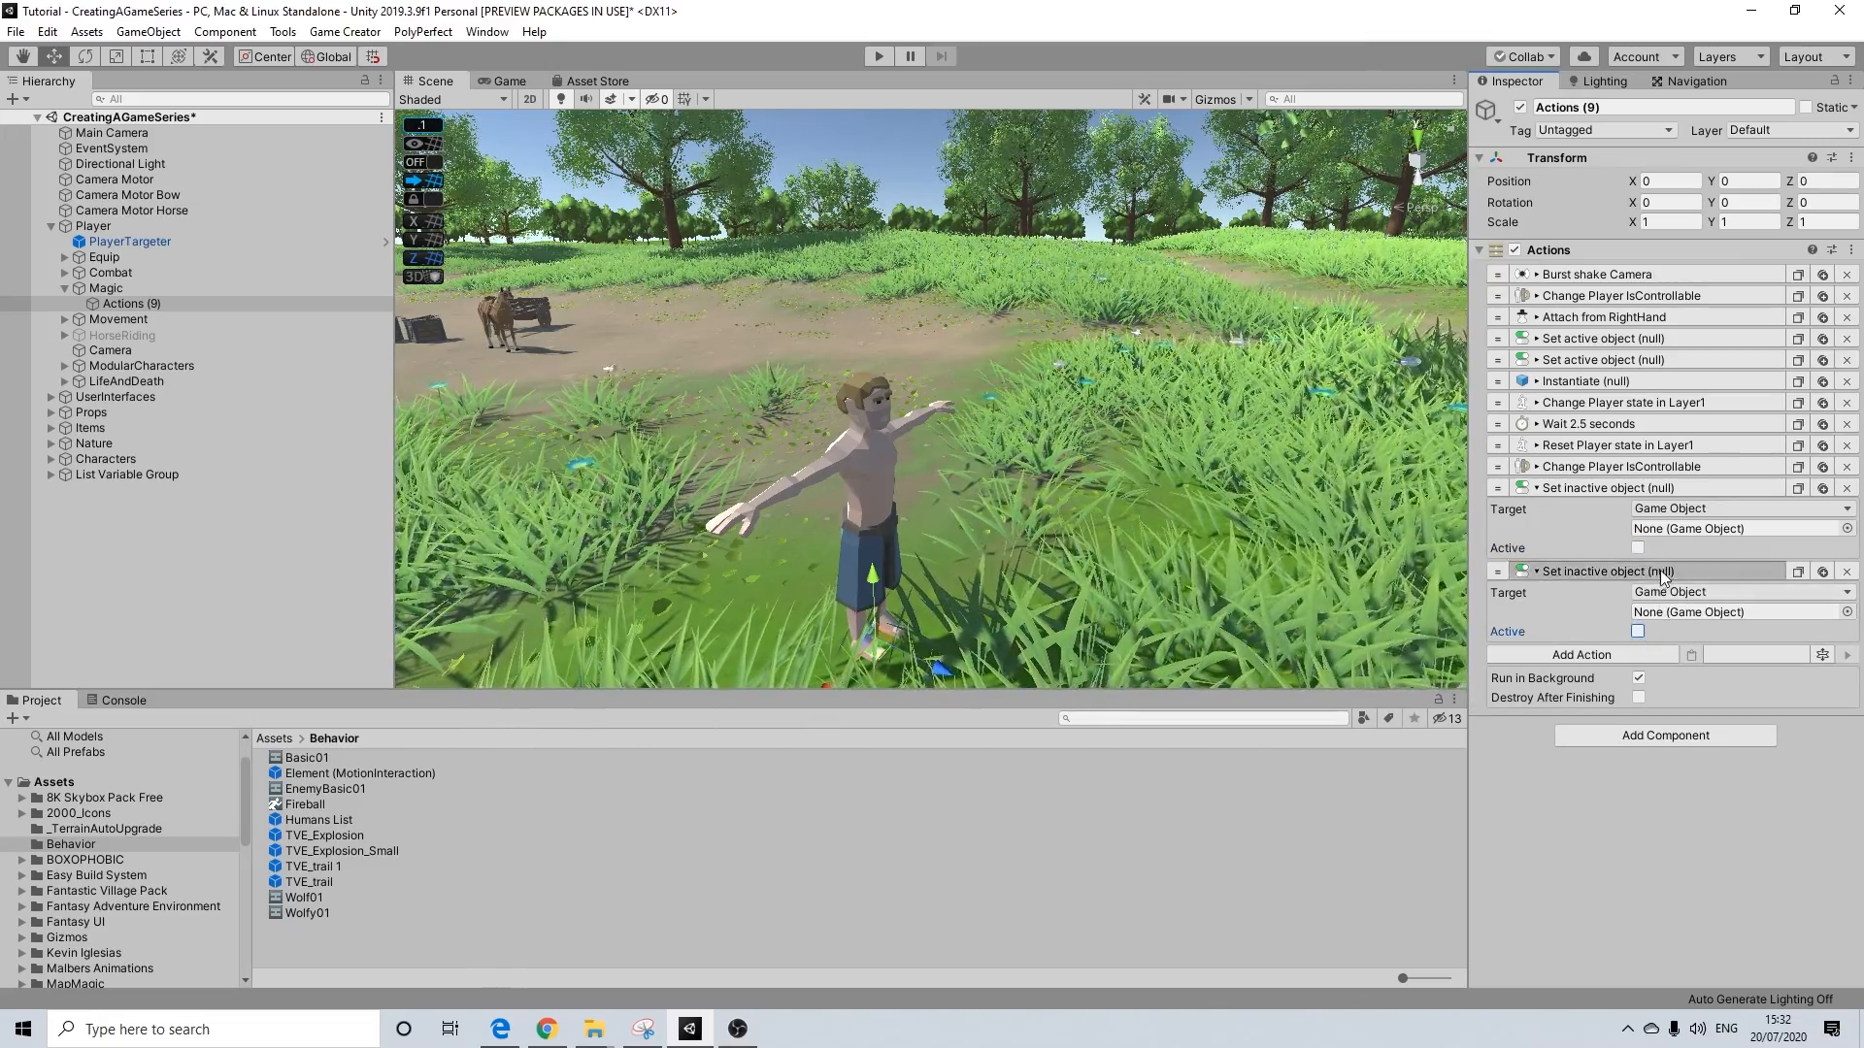
click(1661, 487)
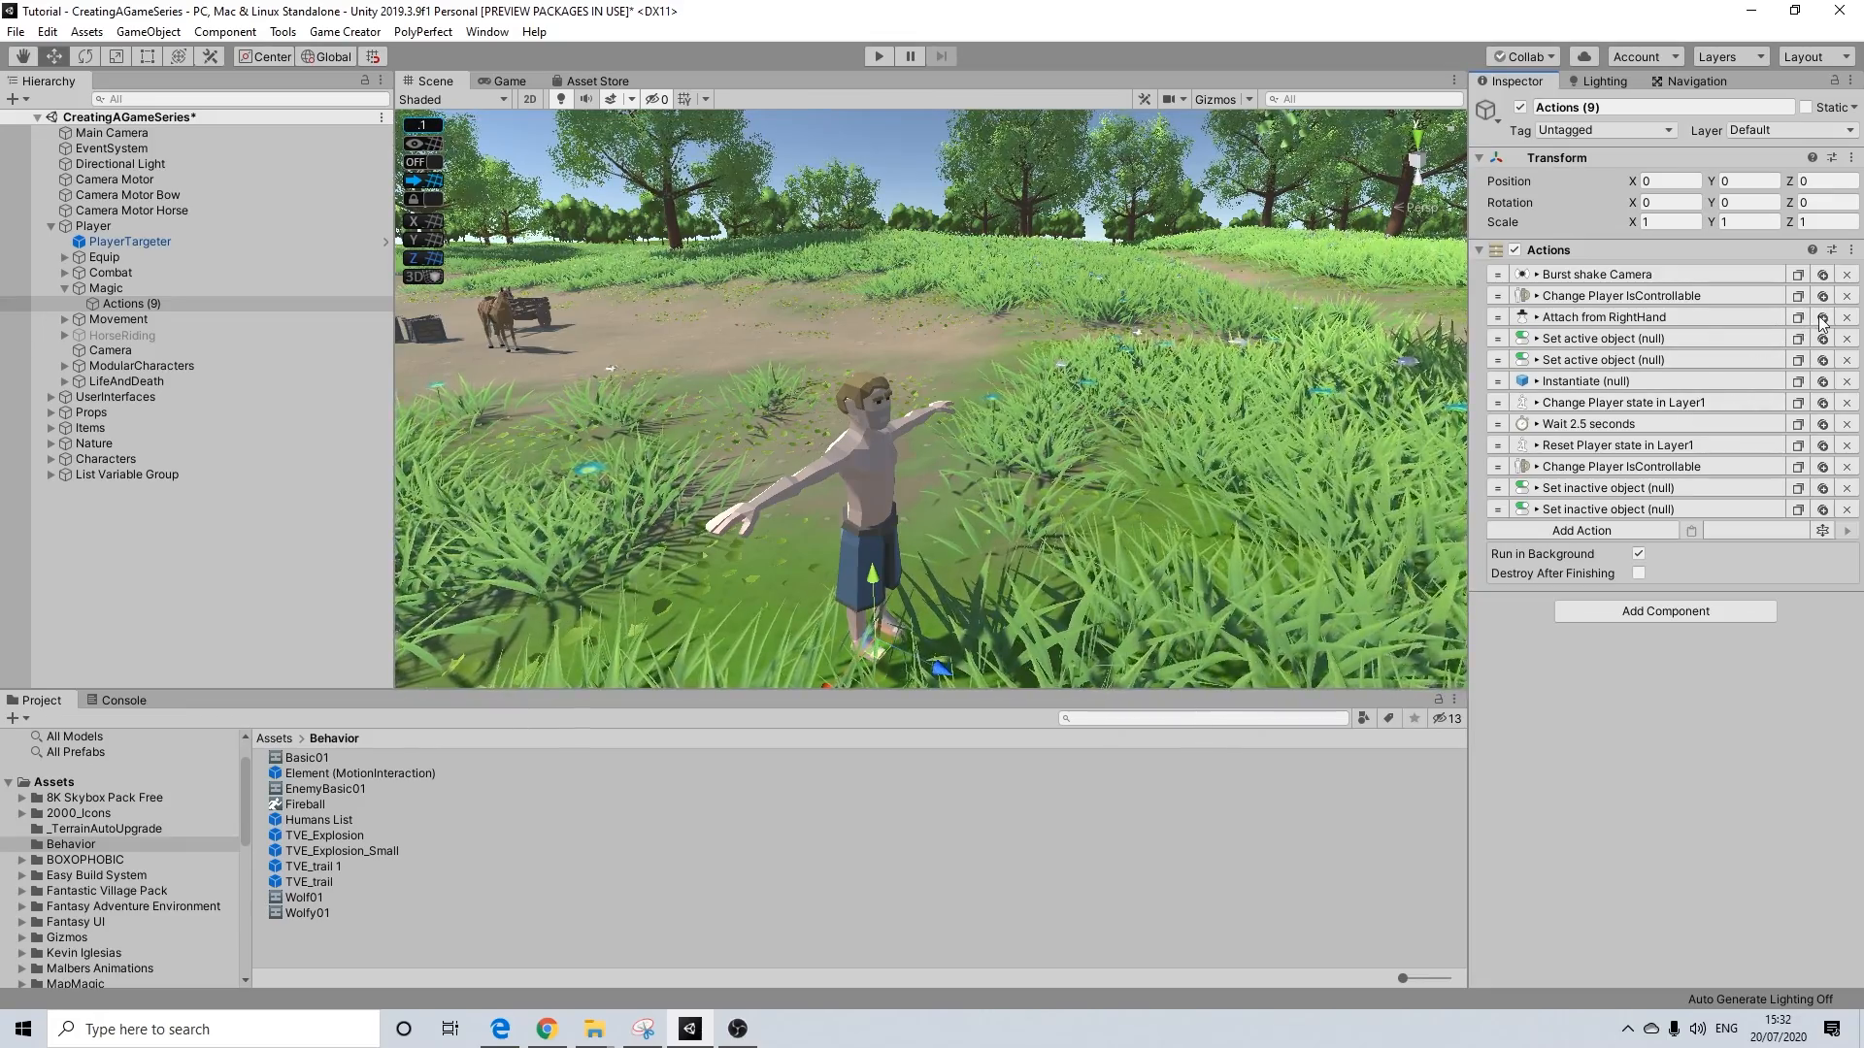
Paste a copy of the right-hand attachment at the end of the list and set its action to Remove
click(1689, 532)
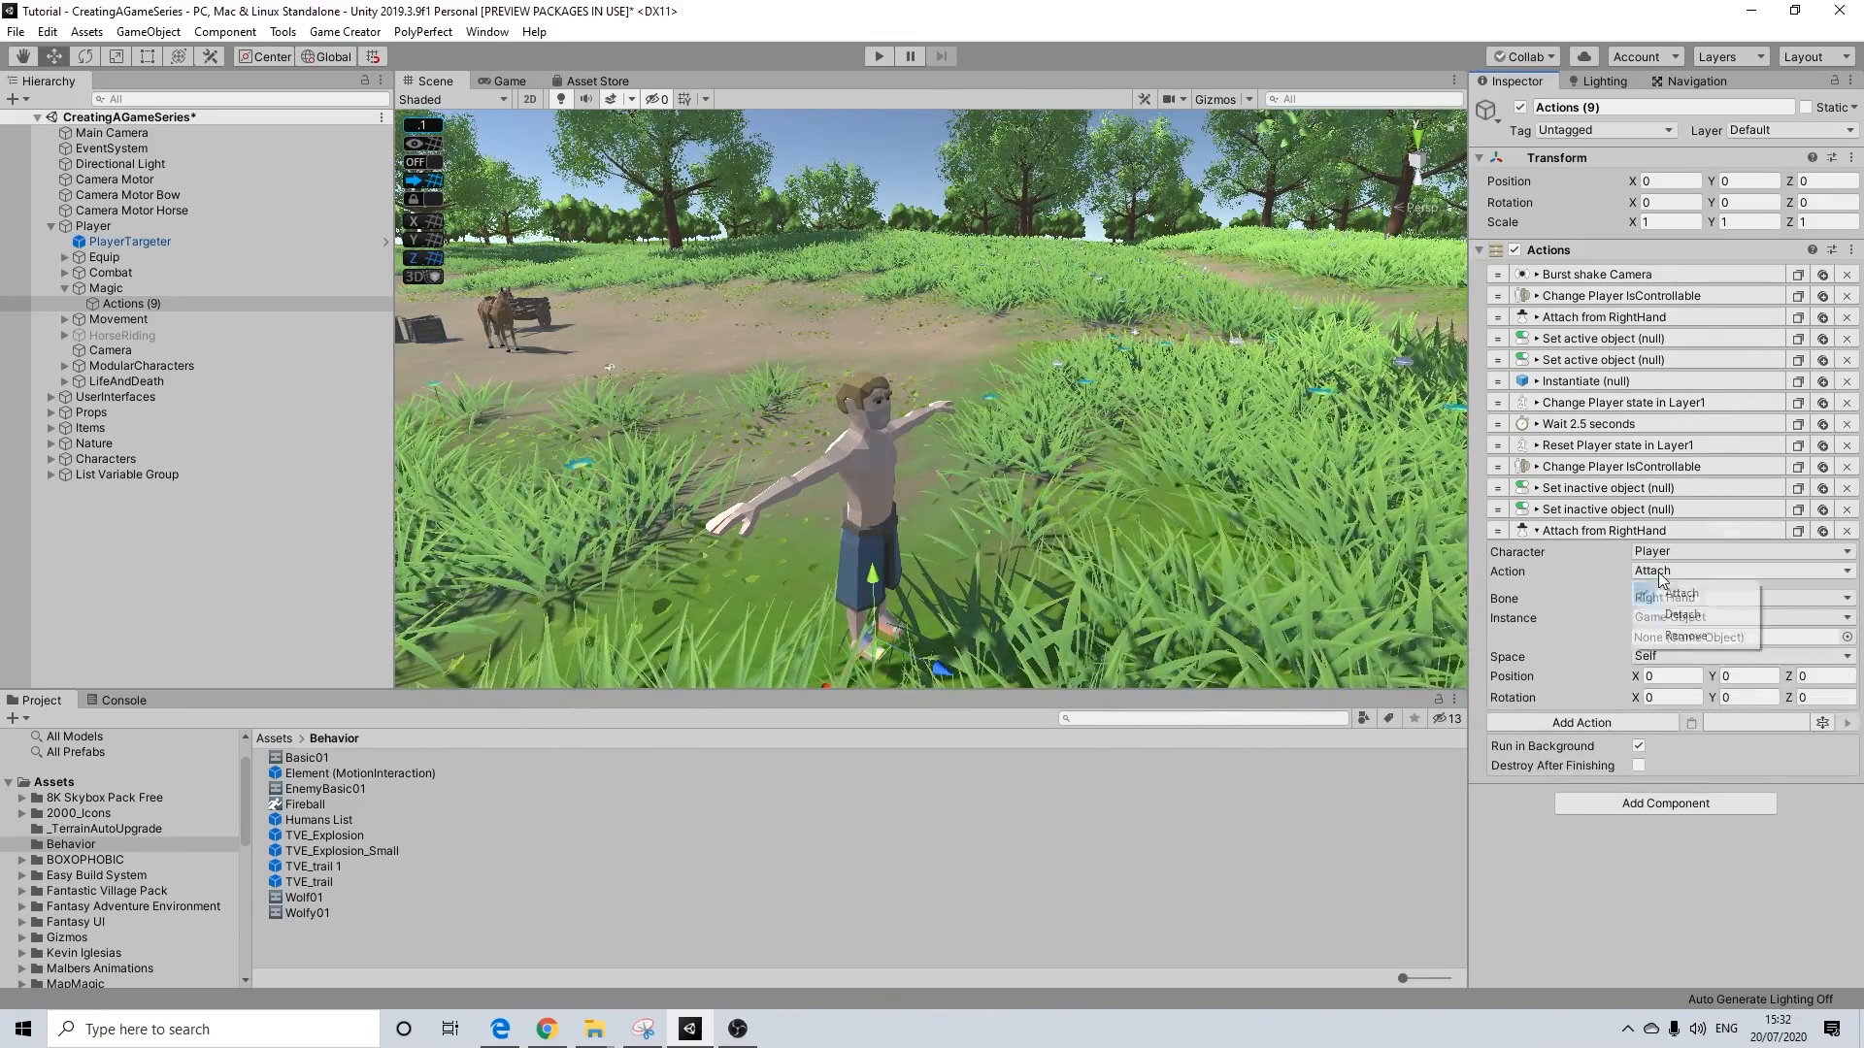
click(1686, 635)
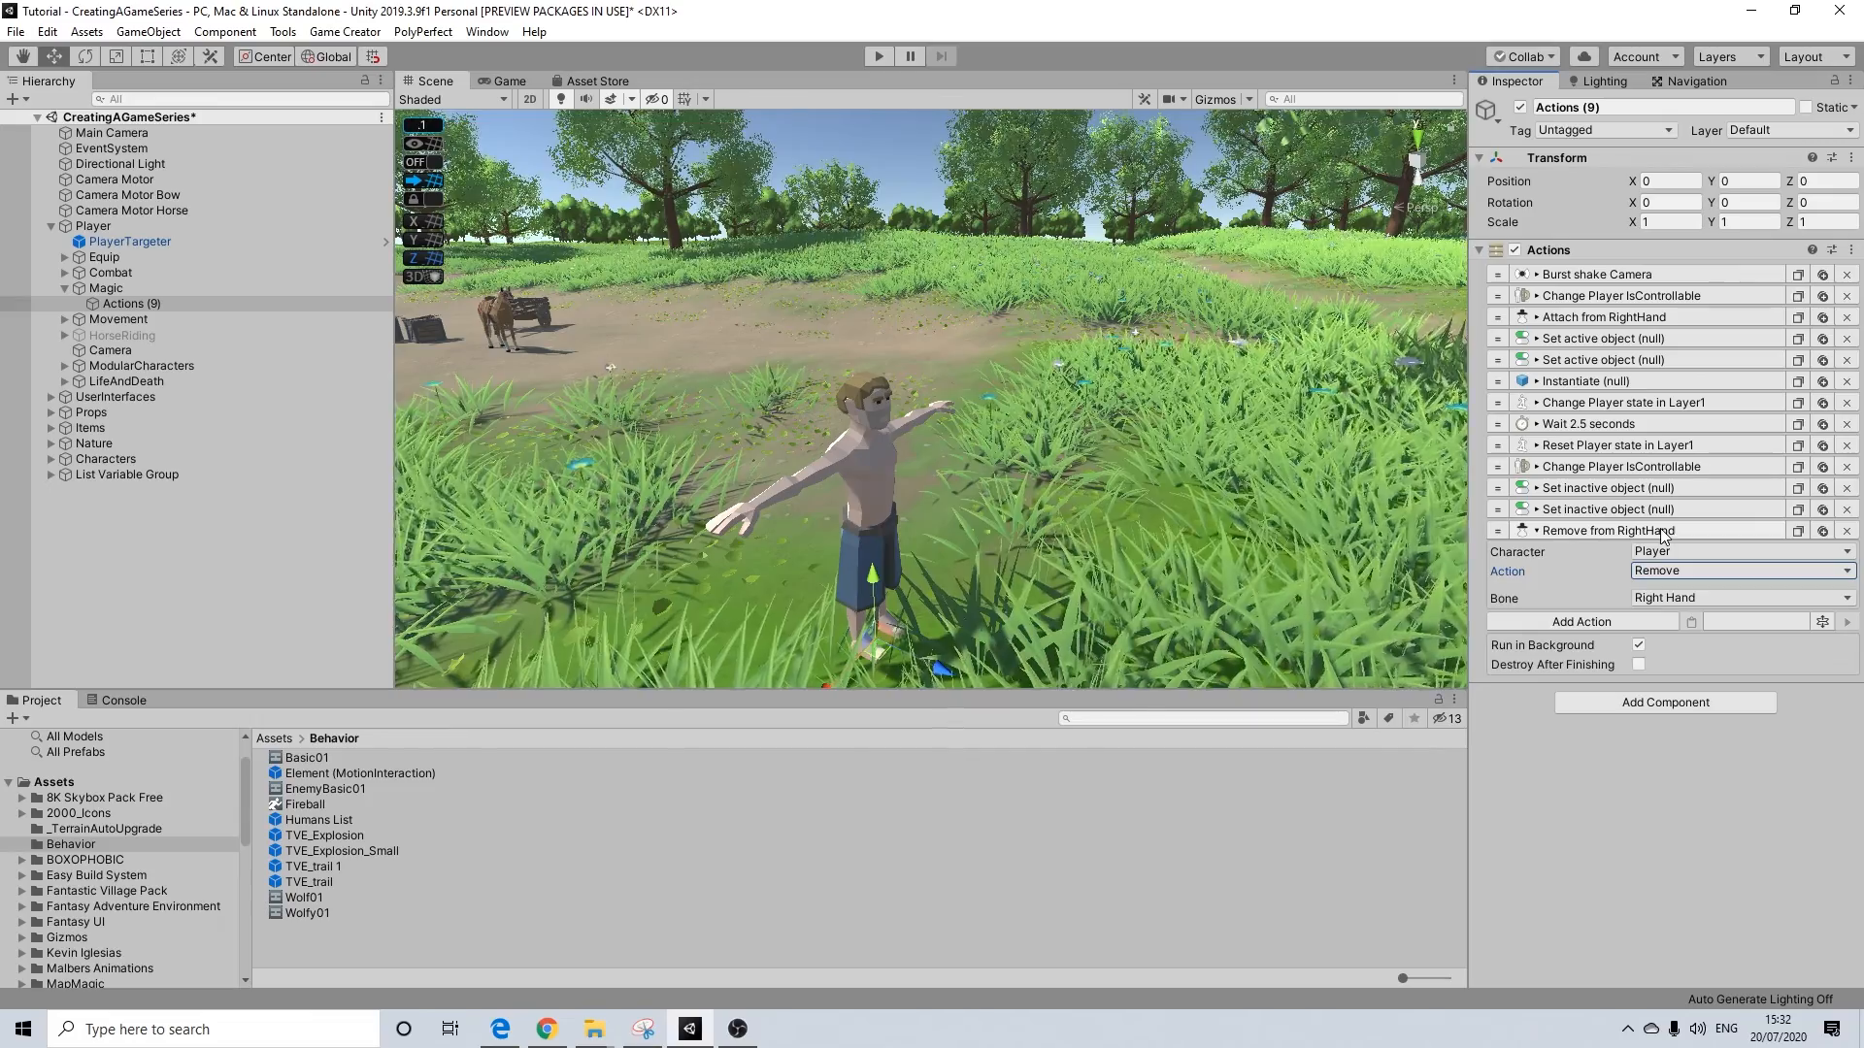
click(1661, 532)
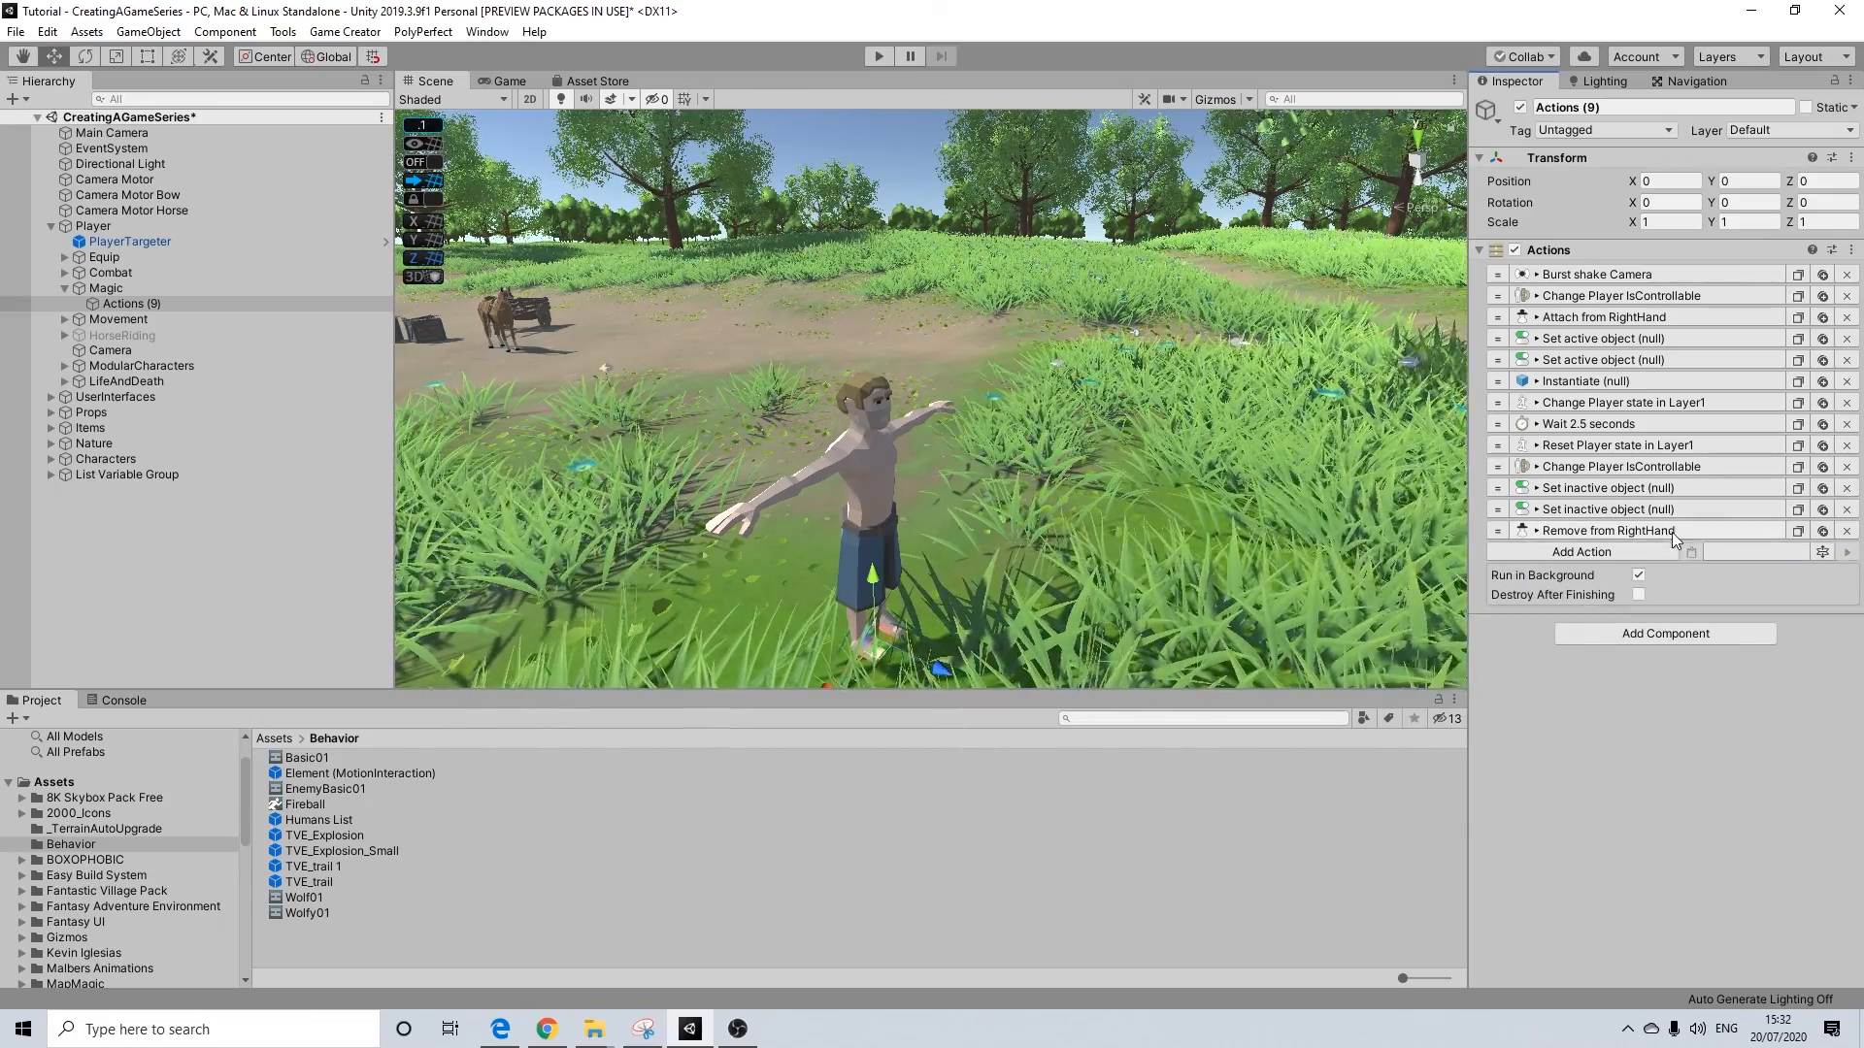
Add a Wait action of 3 seconds after the right-hand removal
click(1611, 551)
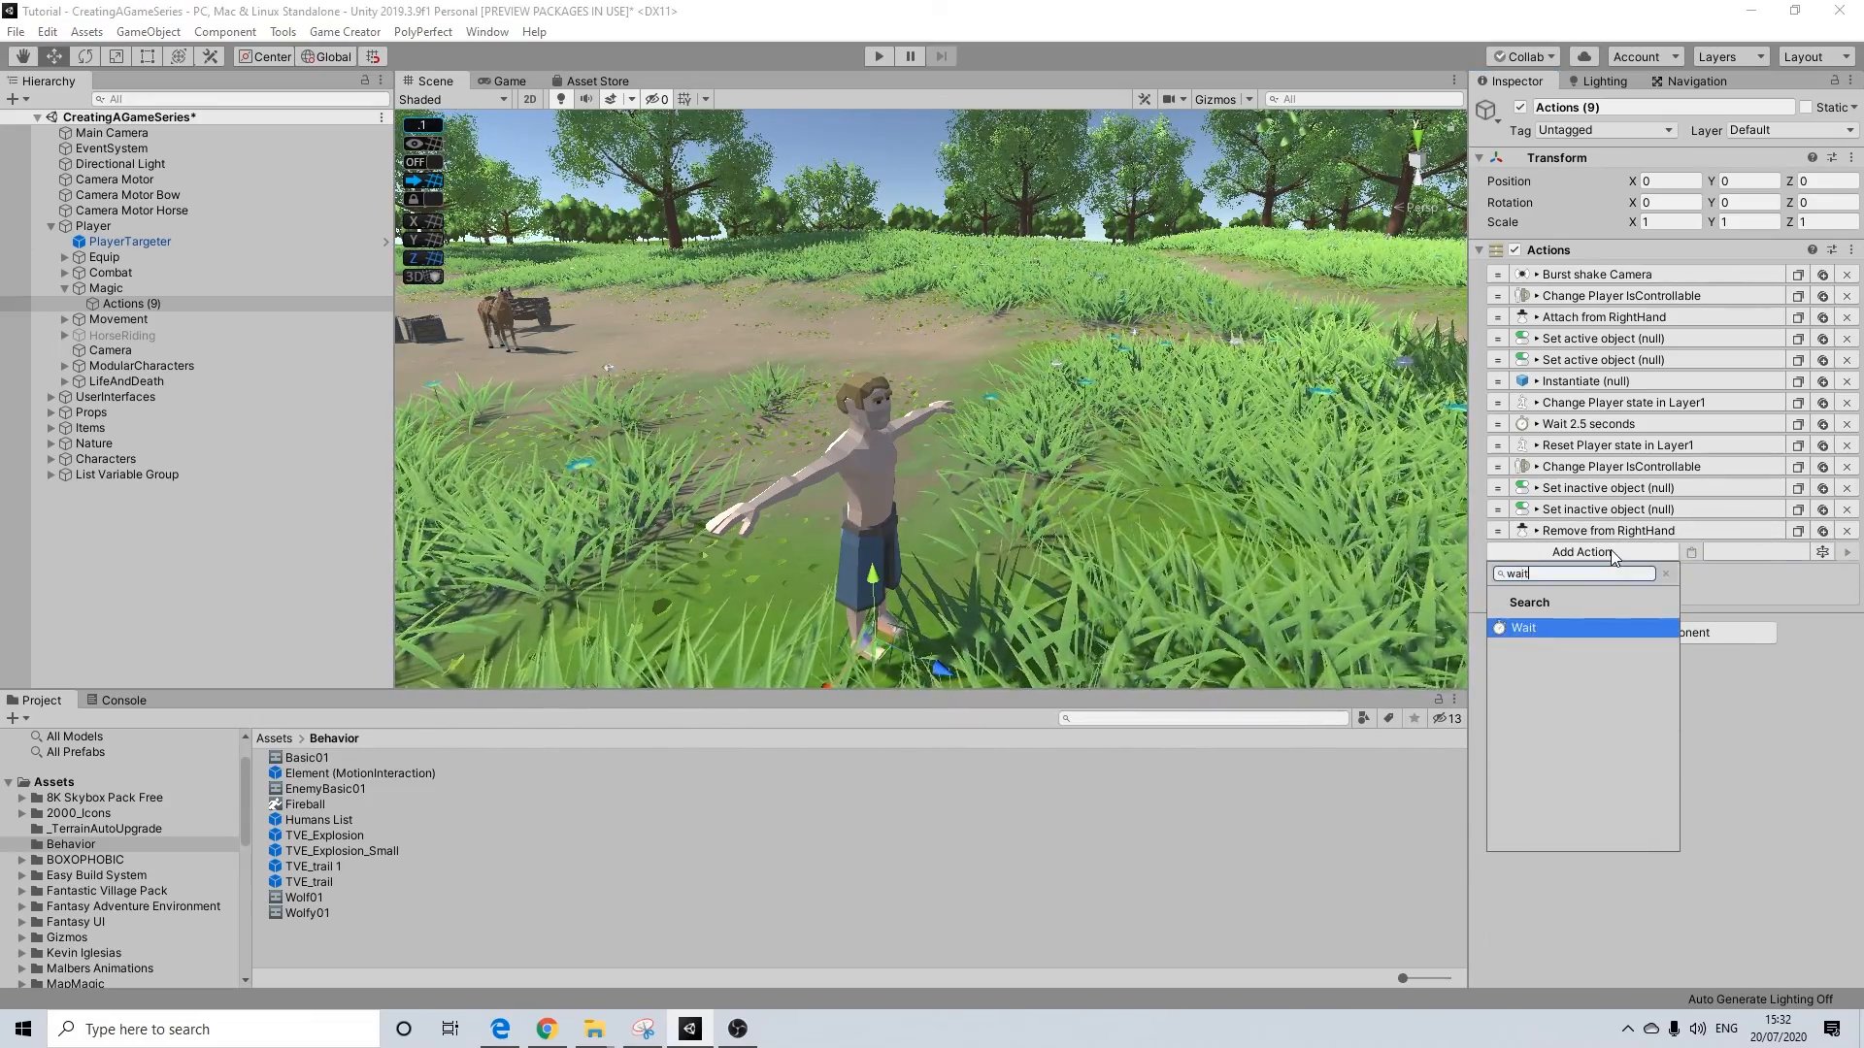
text(wait)
key(Return)
click(1669, 573)
text(3)
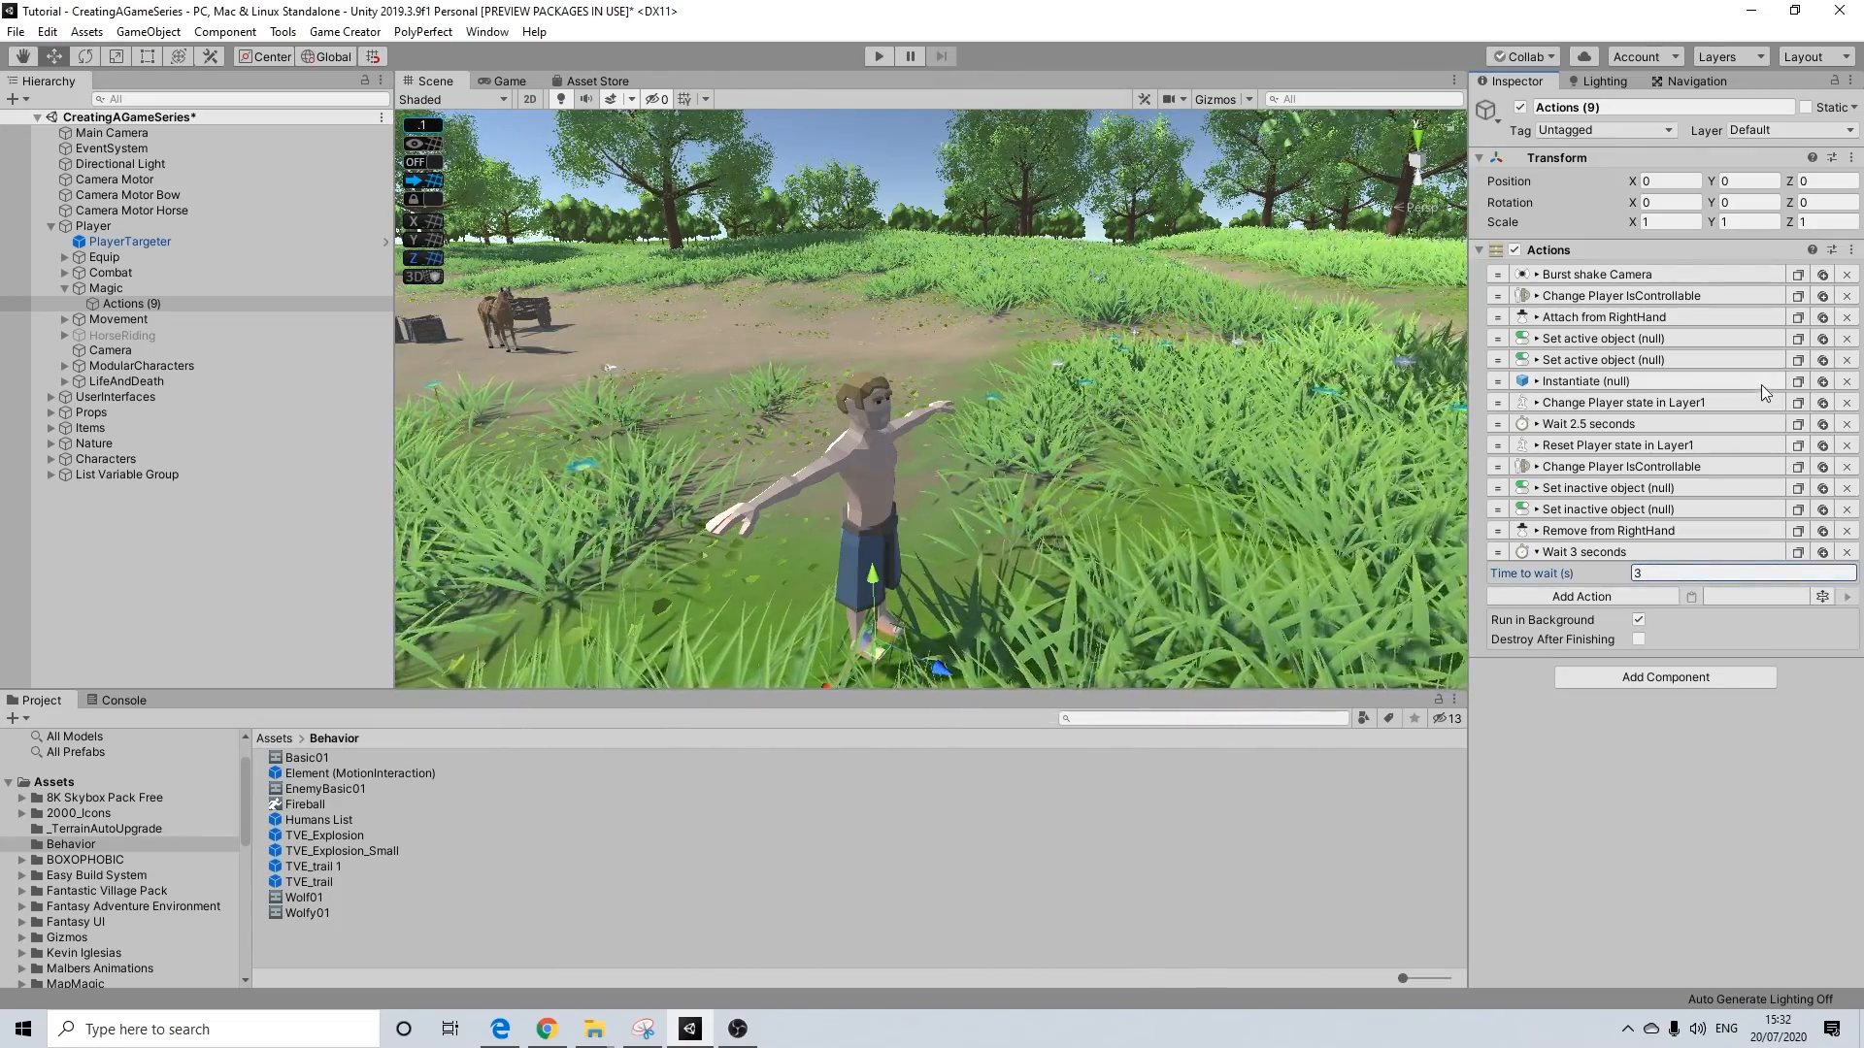
click(1650, 553)
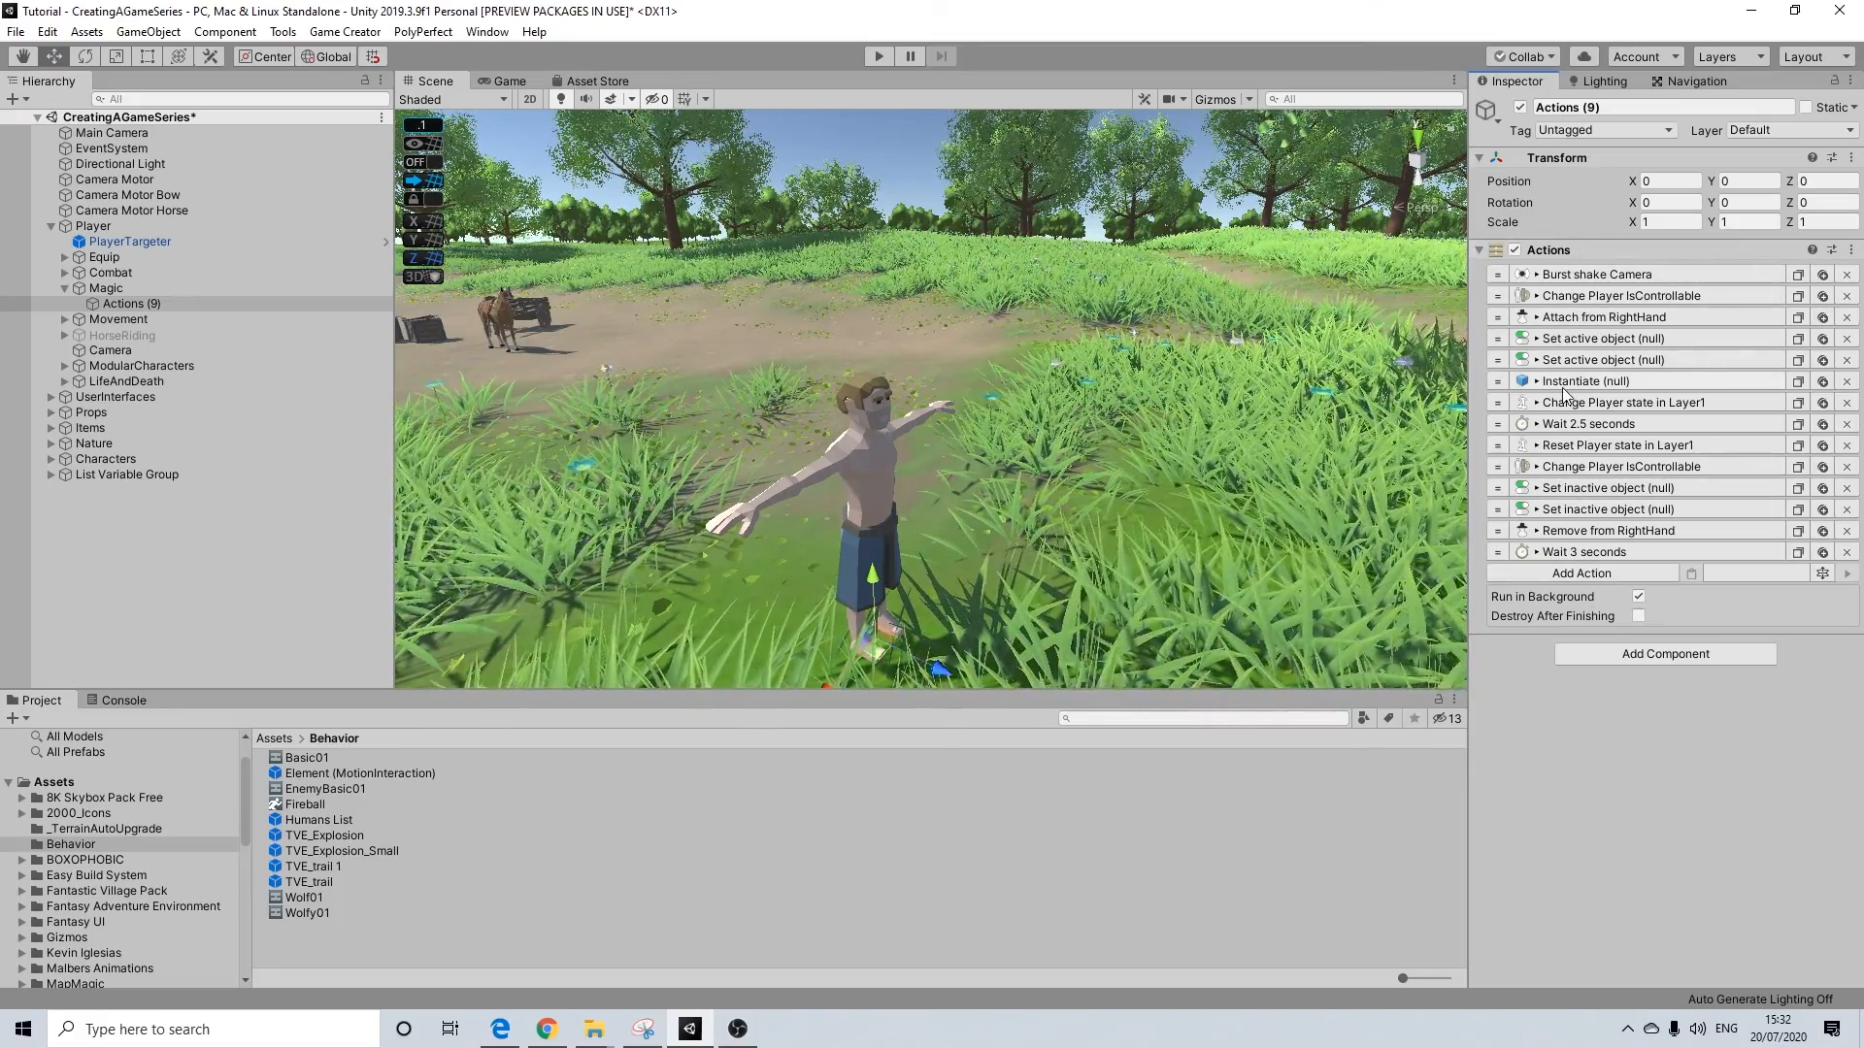
scroll(970, 524, down, 5)
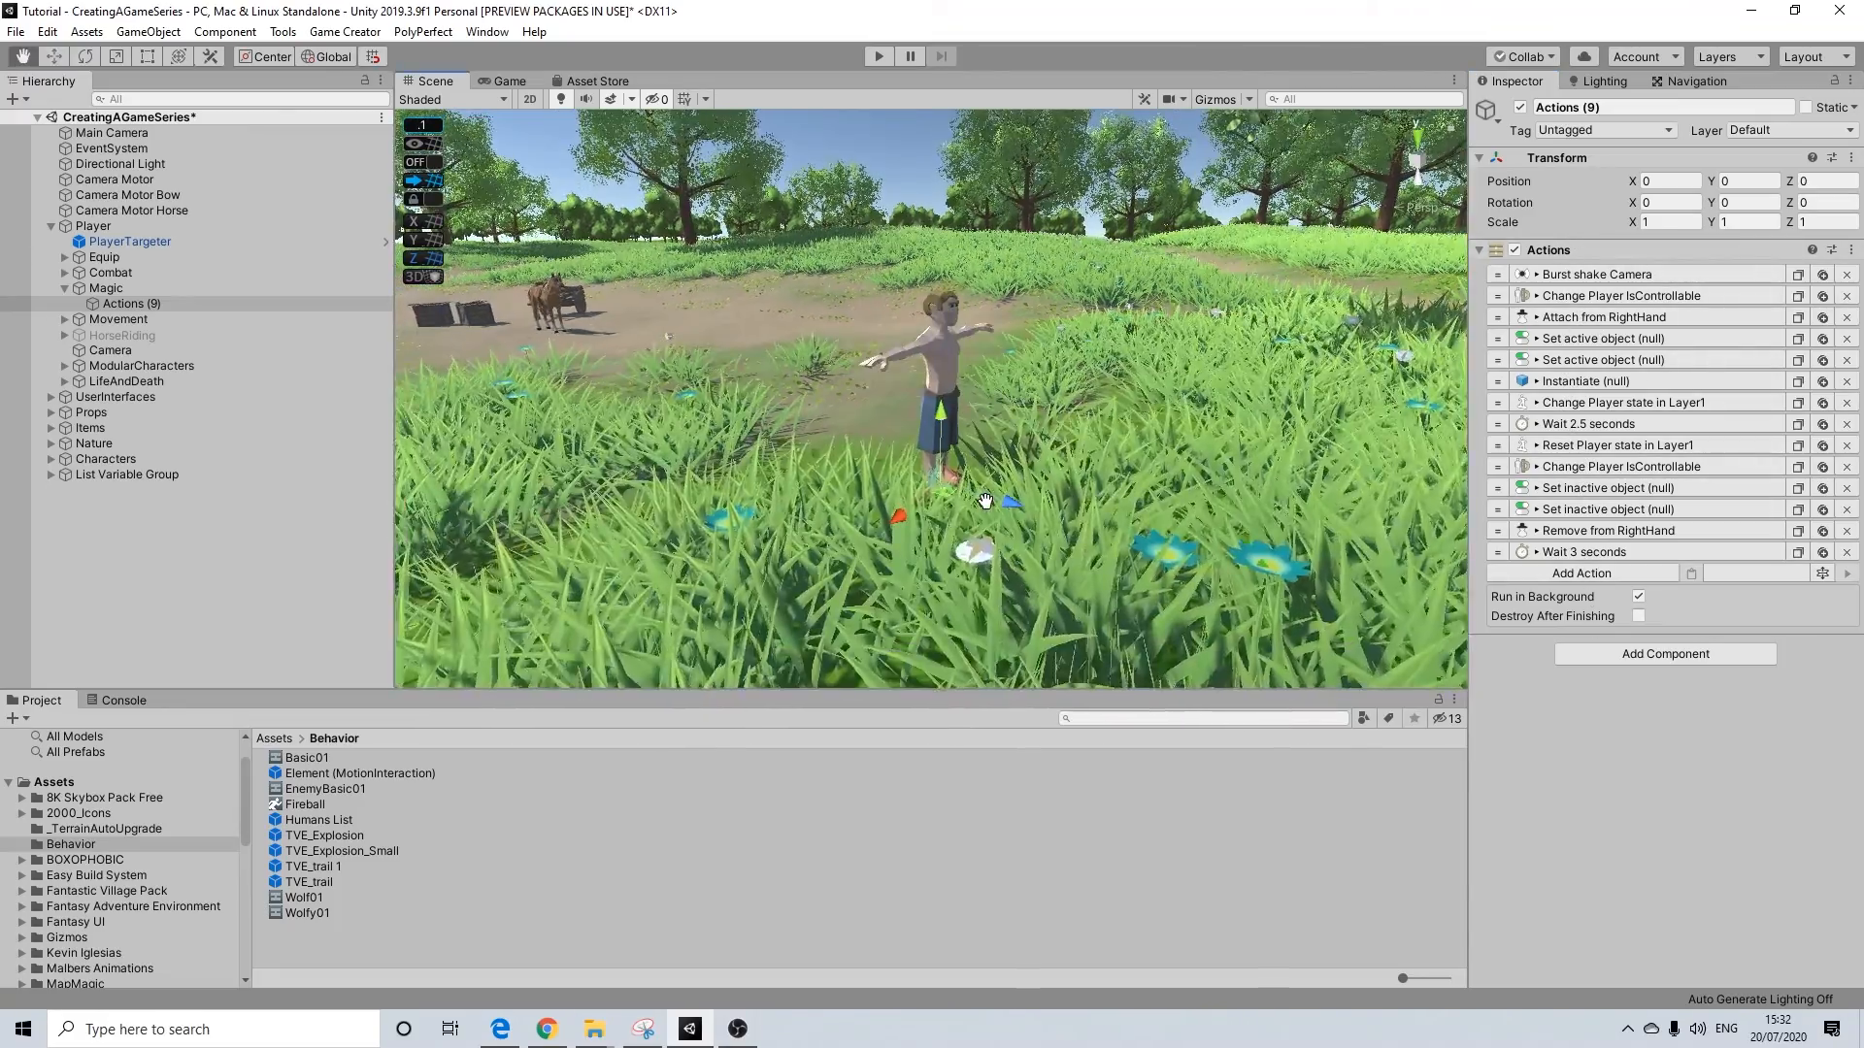
scroll(977, 511, up, 5)
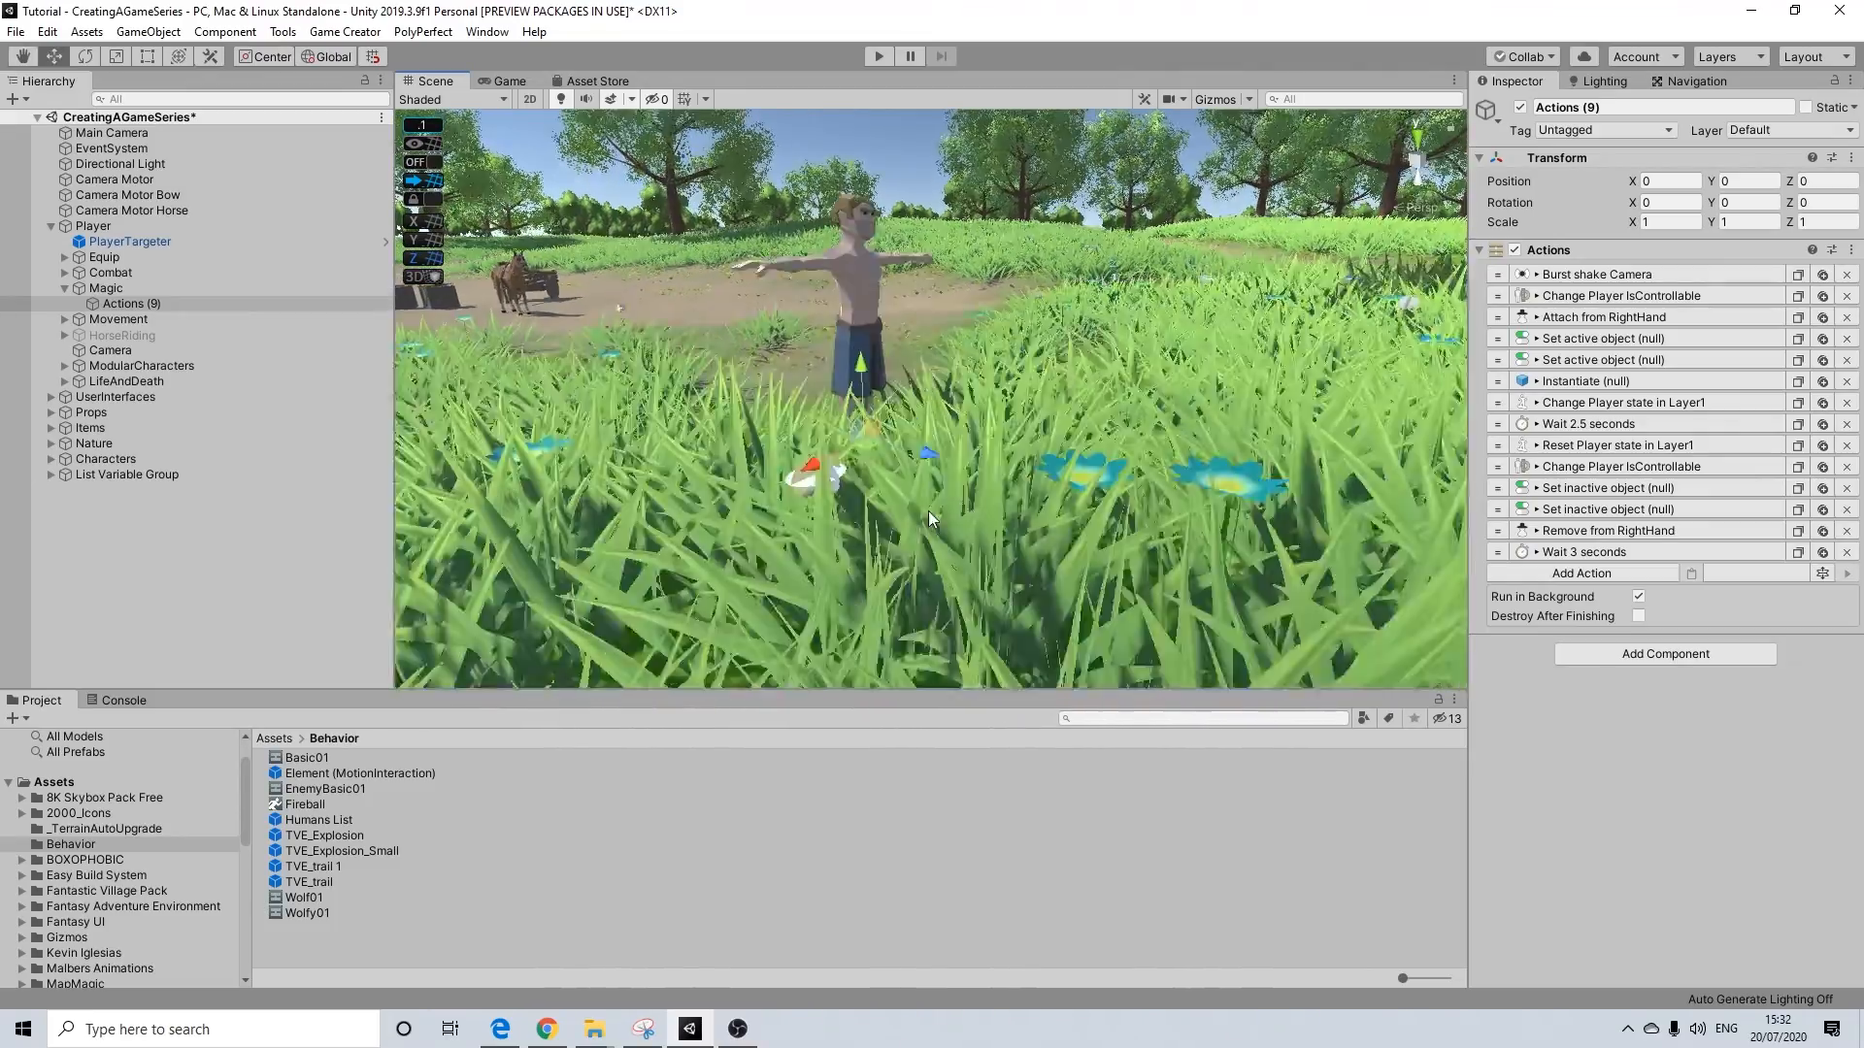
scroll(927, 511, down, 4)
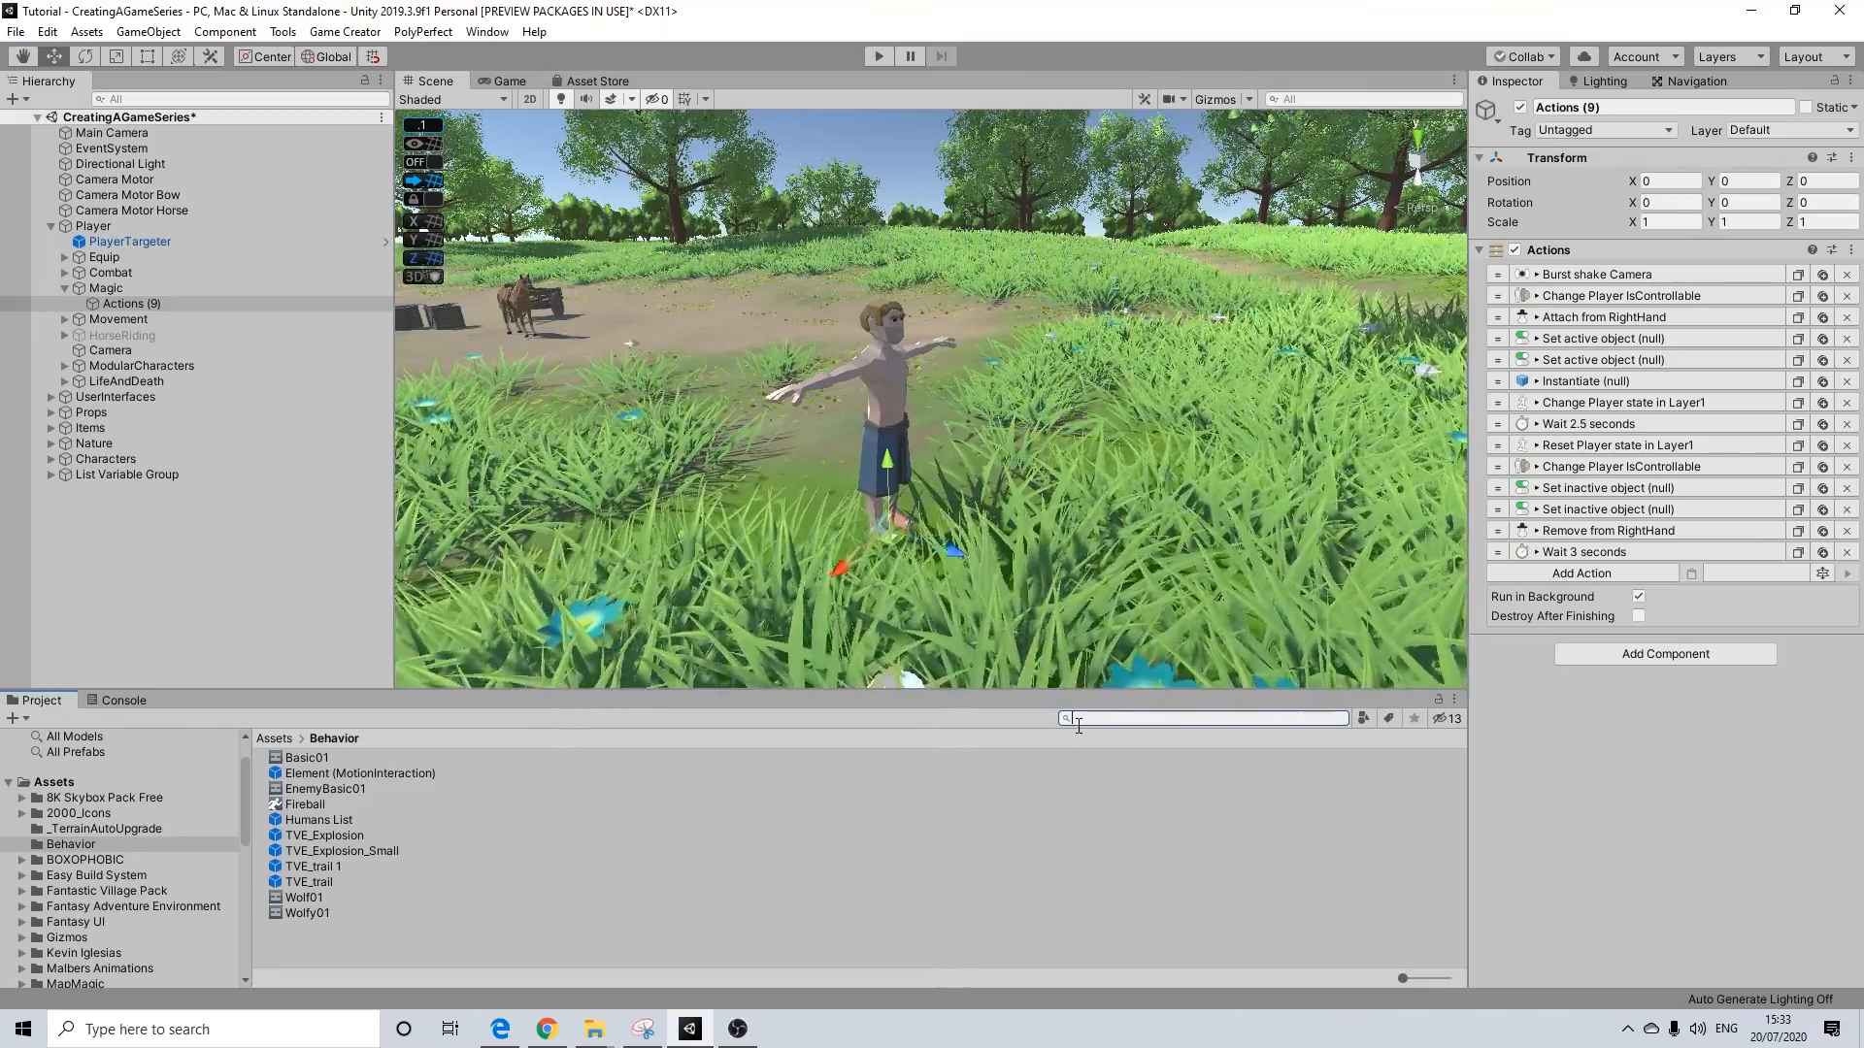
scroll(202, 876, down, 3)
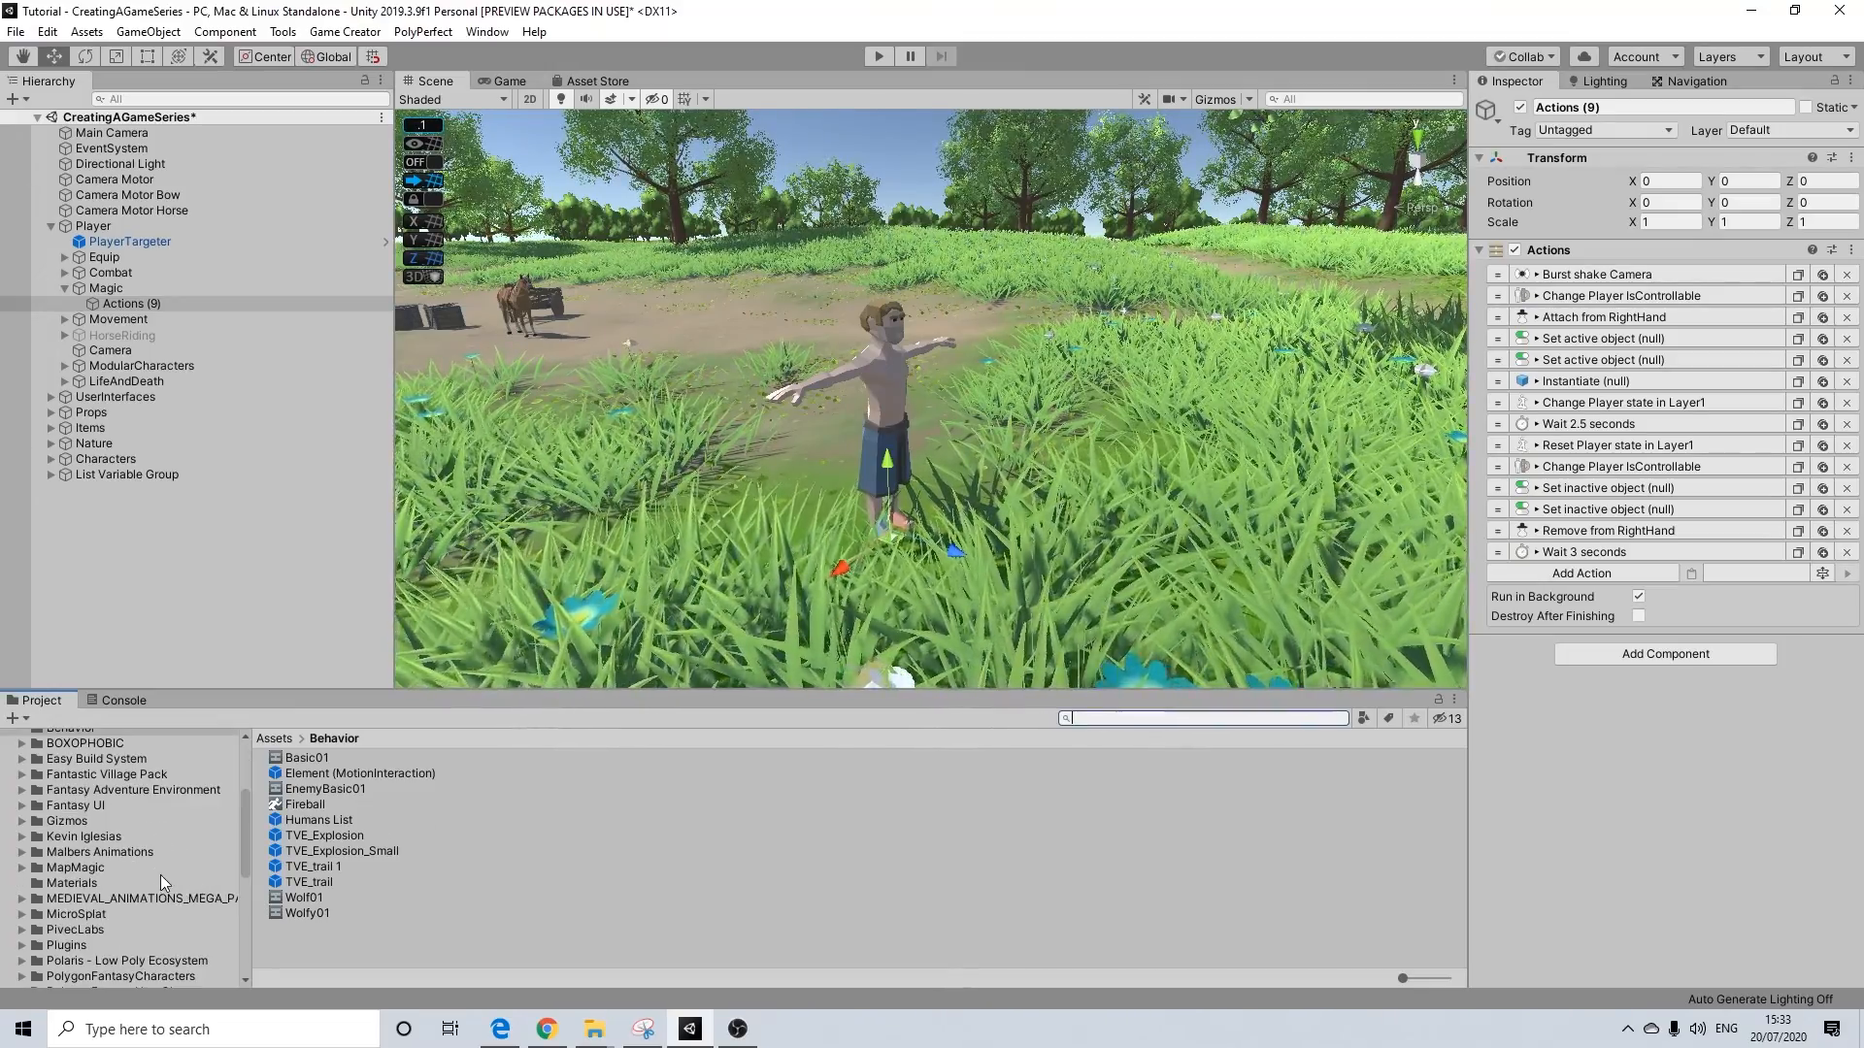
Search the PolygonParticleFX prefabs for "healing" and inspect FX_Healing_Cirle_01 and FX_Healing_Cirle_02
scroll(156, 885, down, 3)
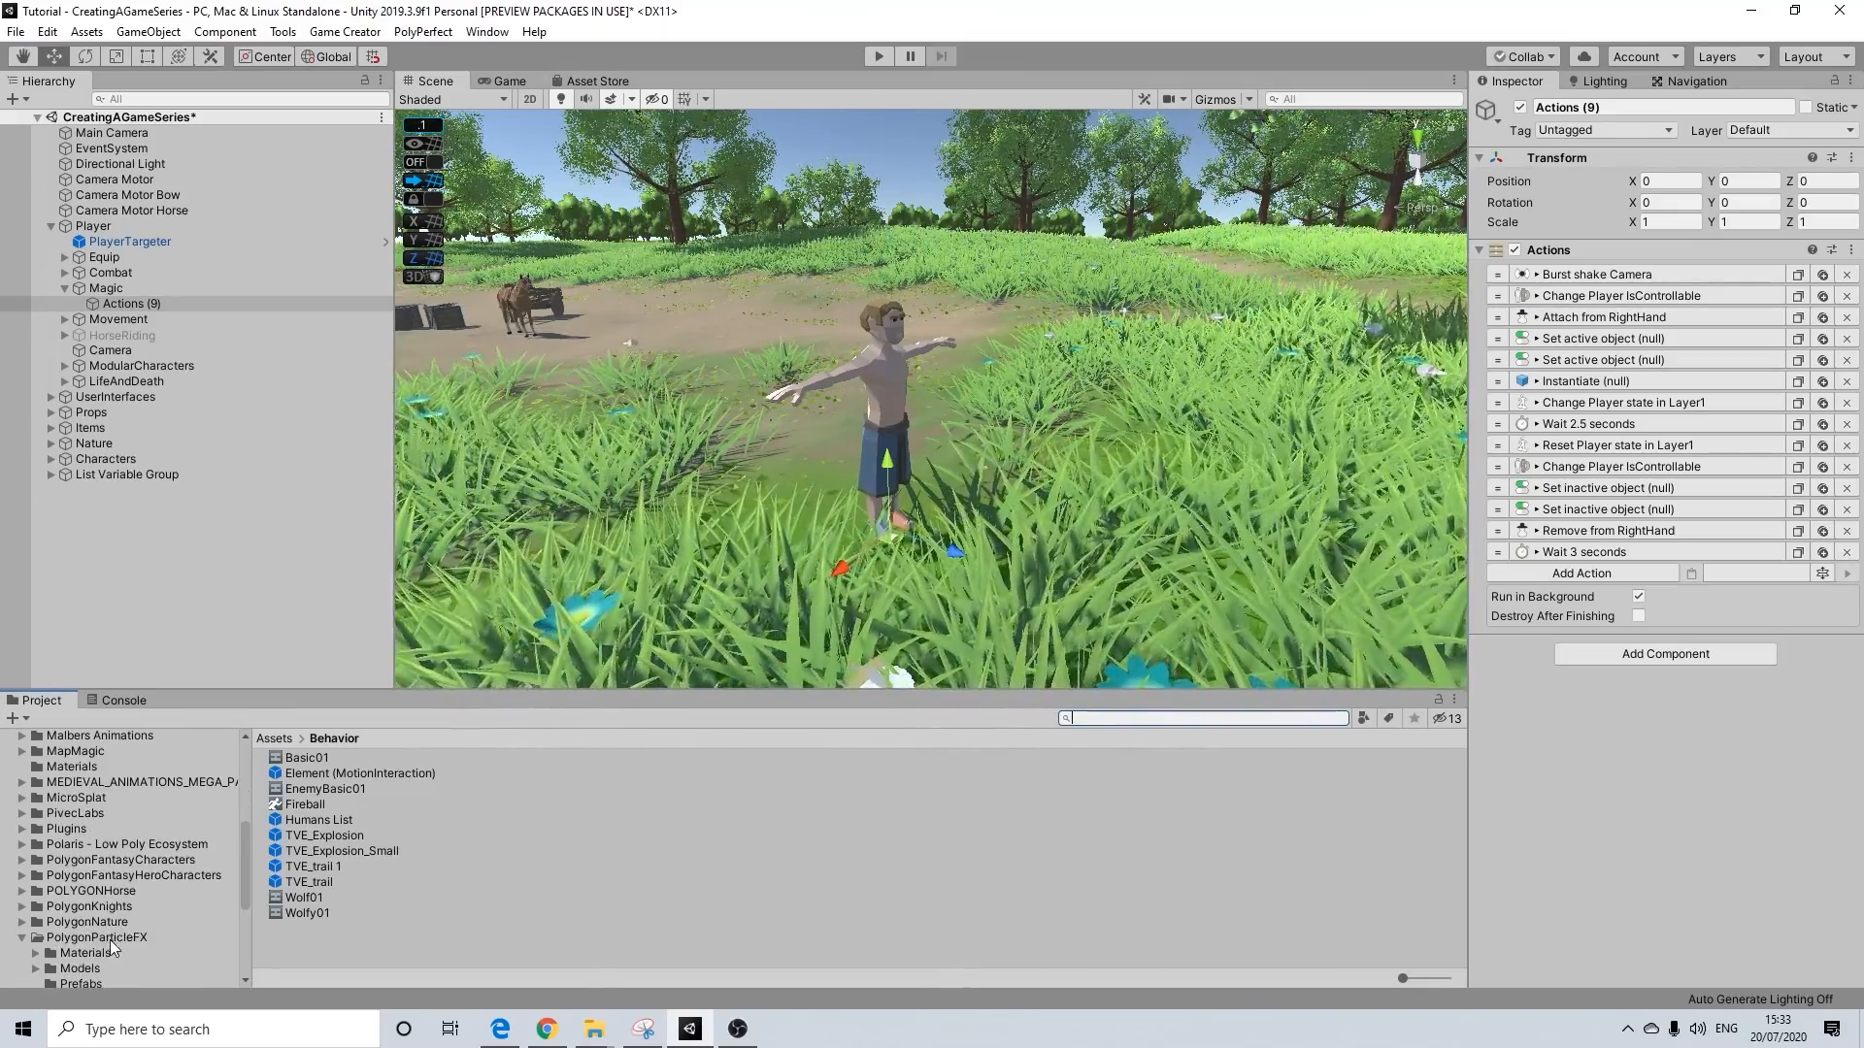
click(109, 938)
scroll(107, 953, down, 3)
click(91, 867)
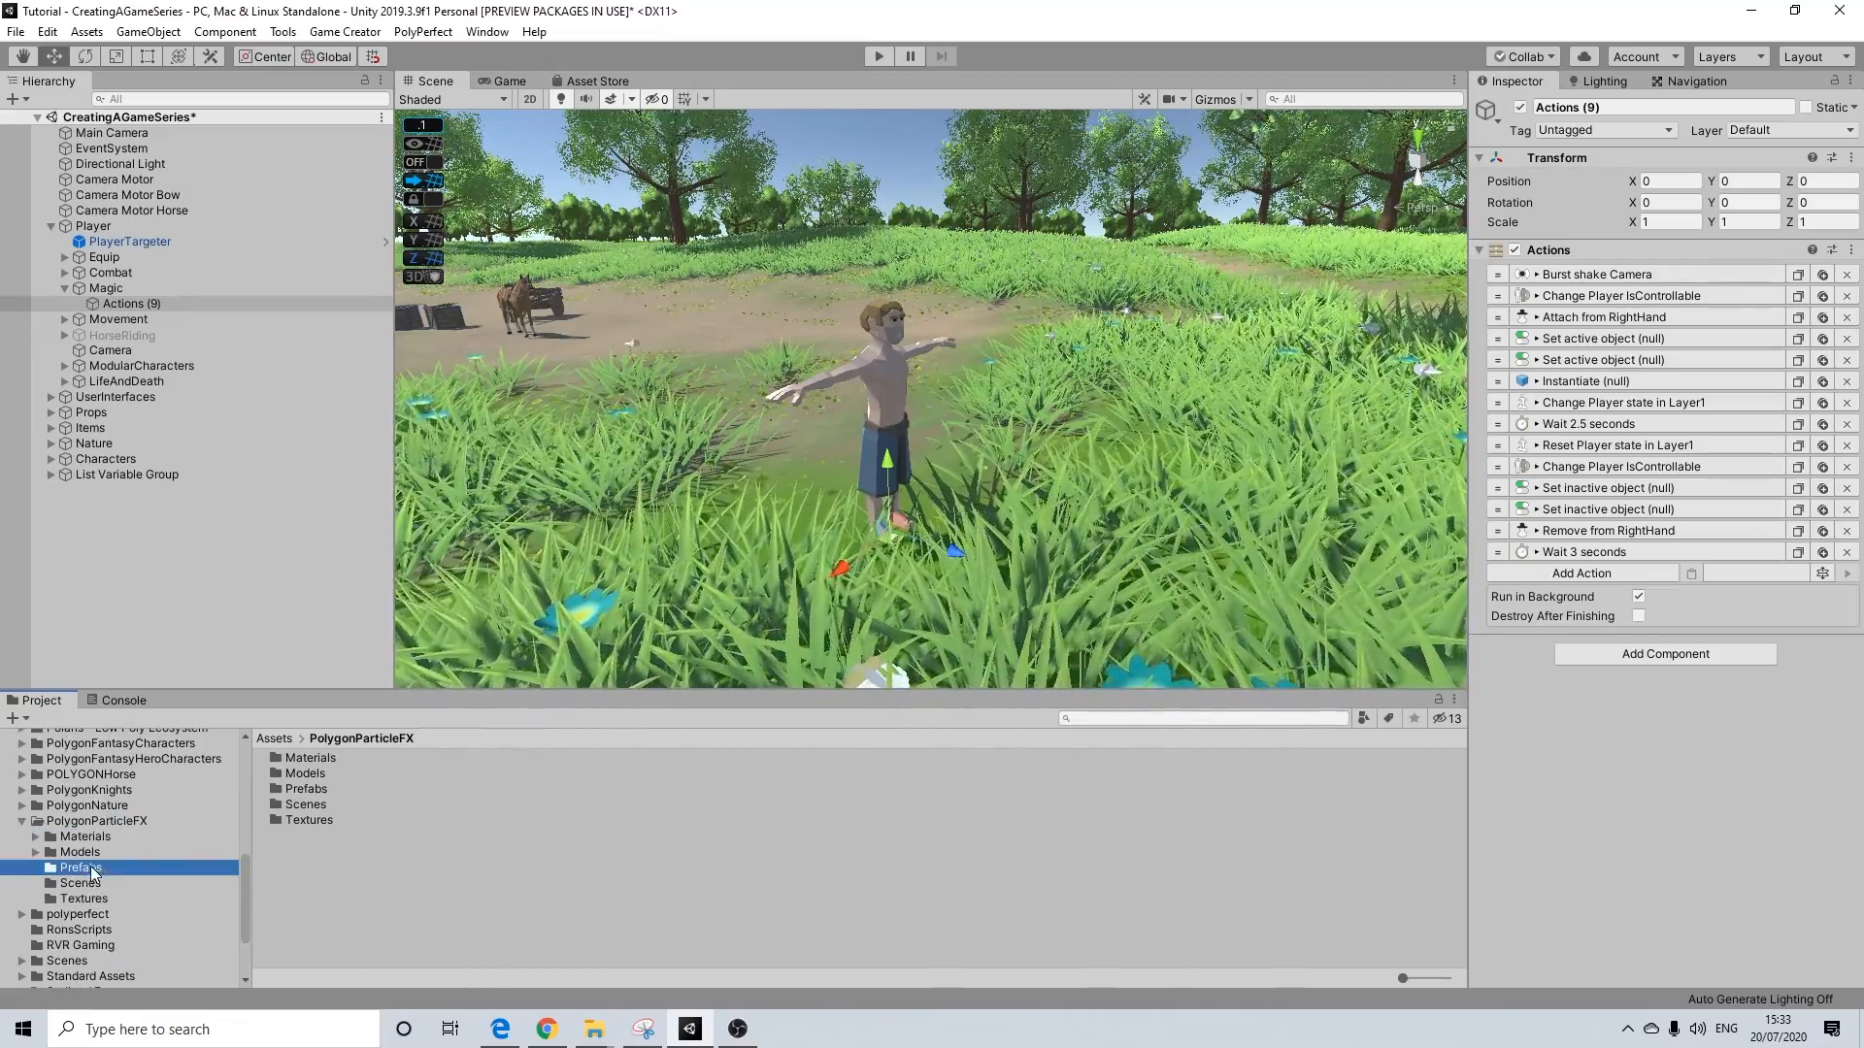
click(1126, 719)
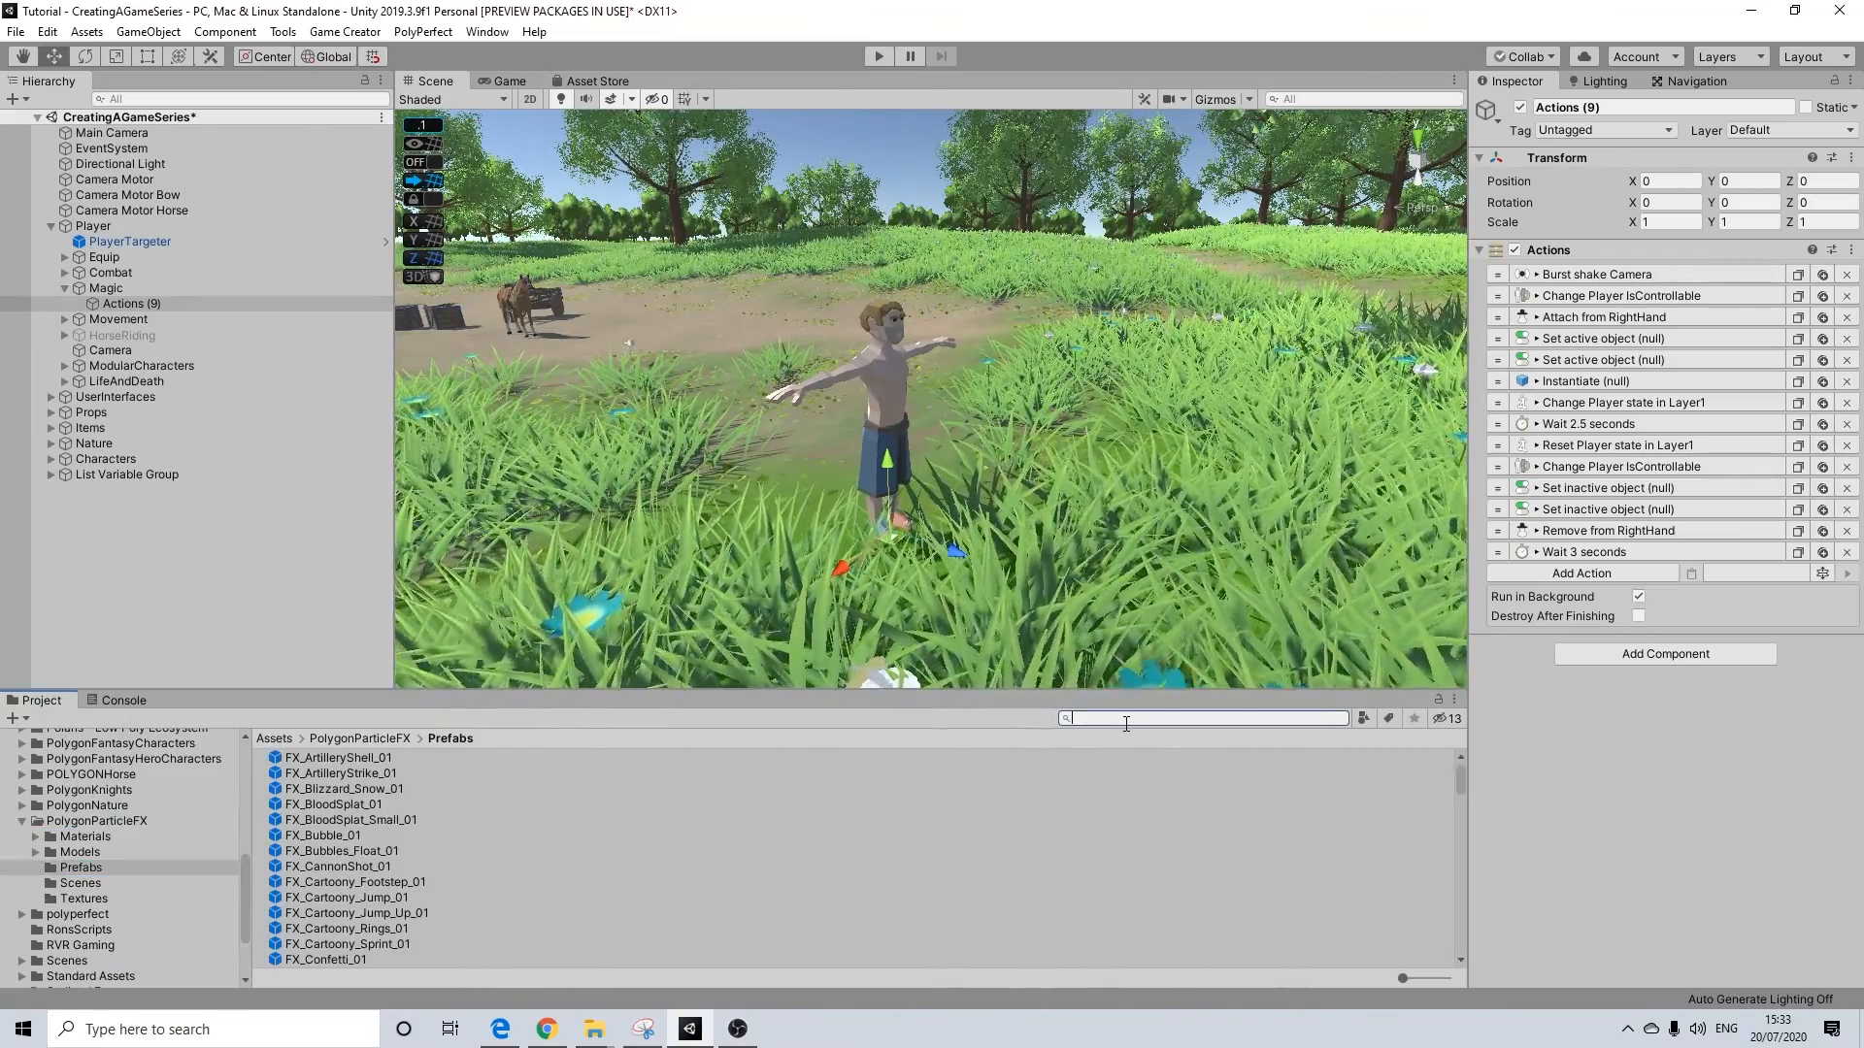
text(healing)
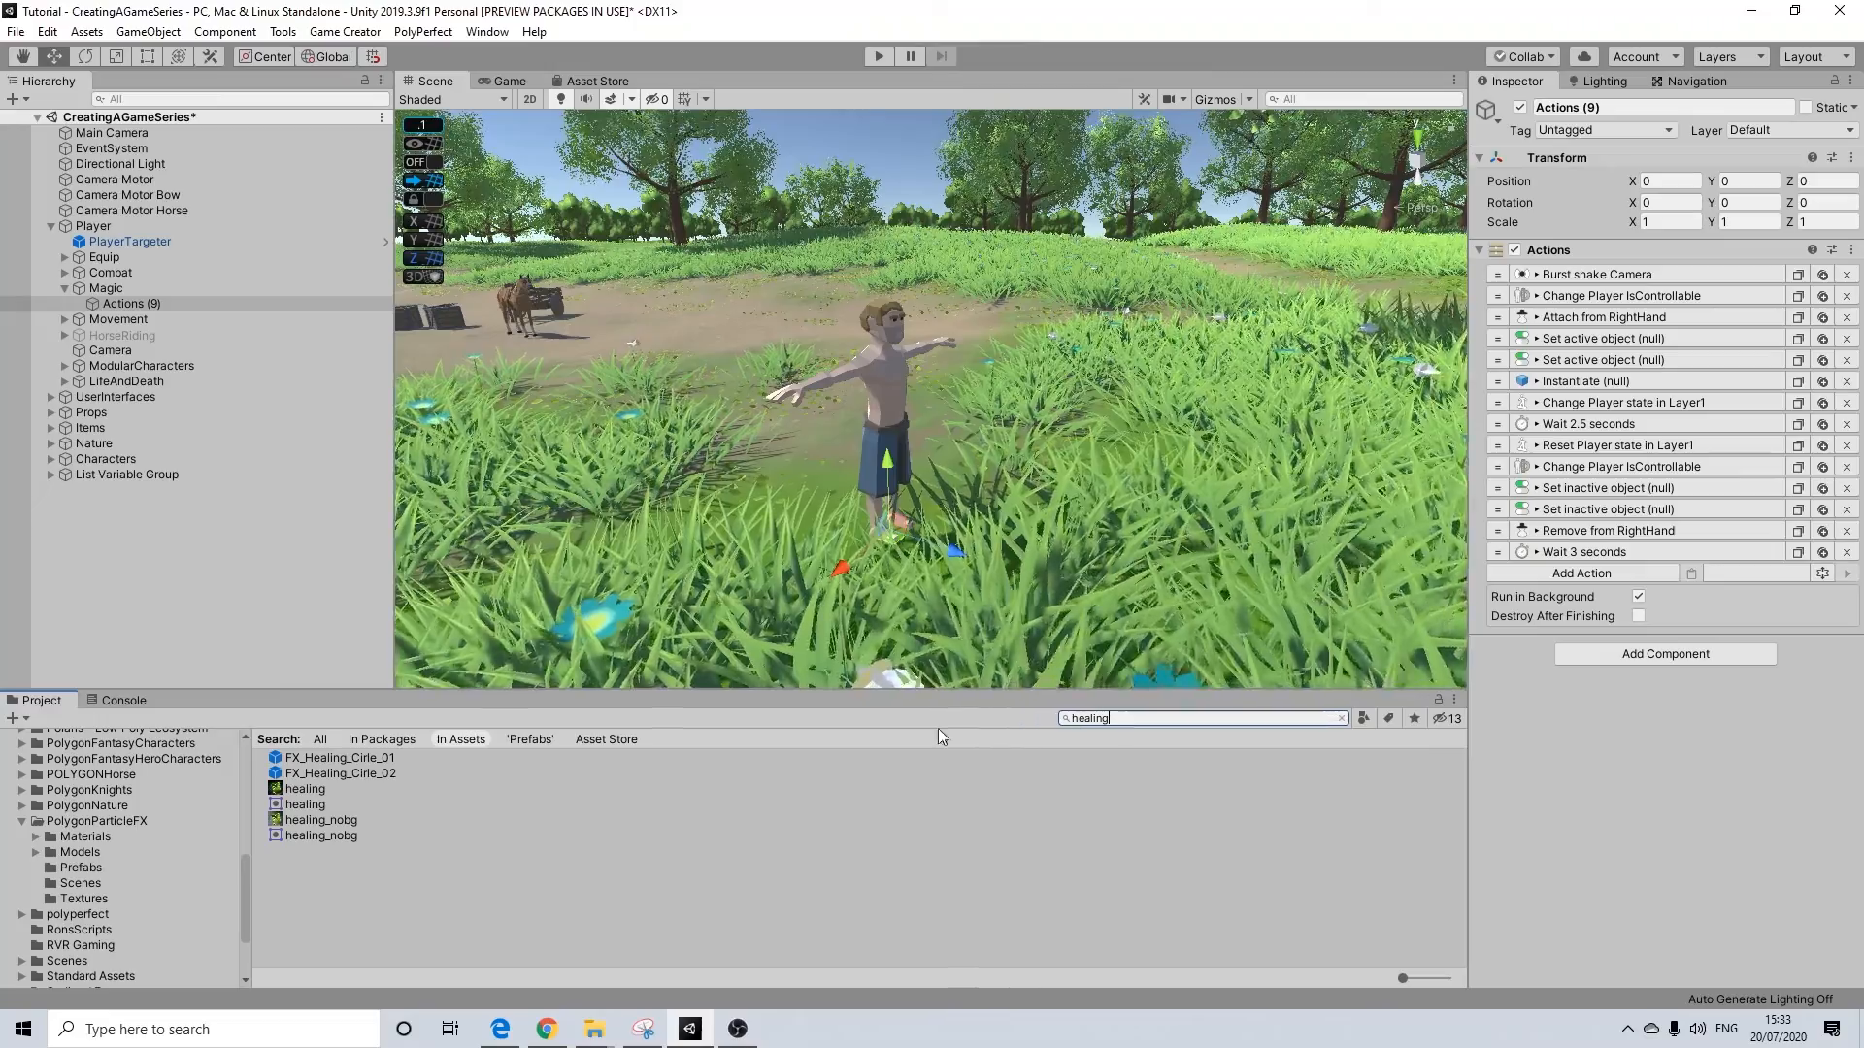
click(360, 772)
click(375, 757)
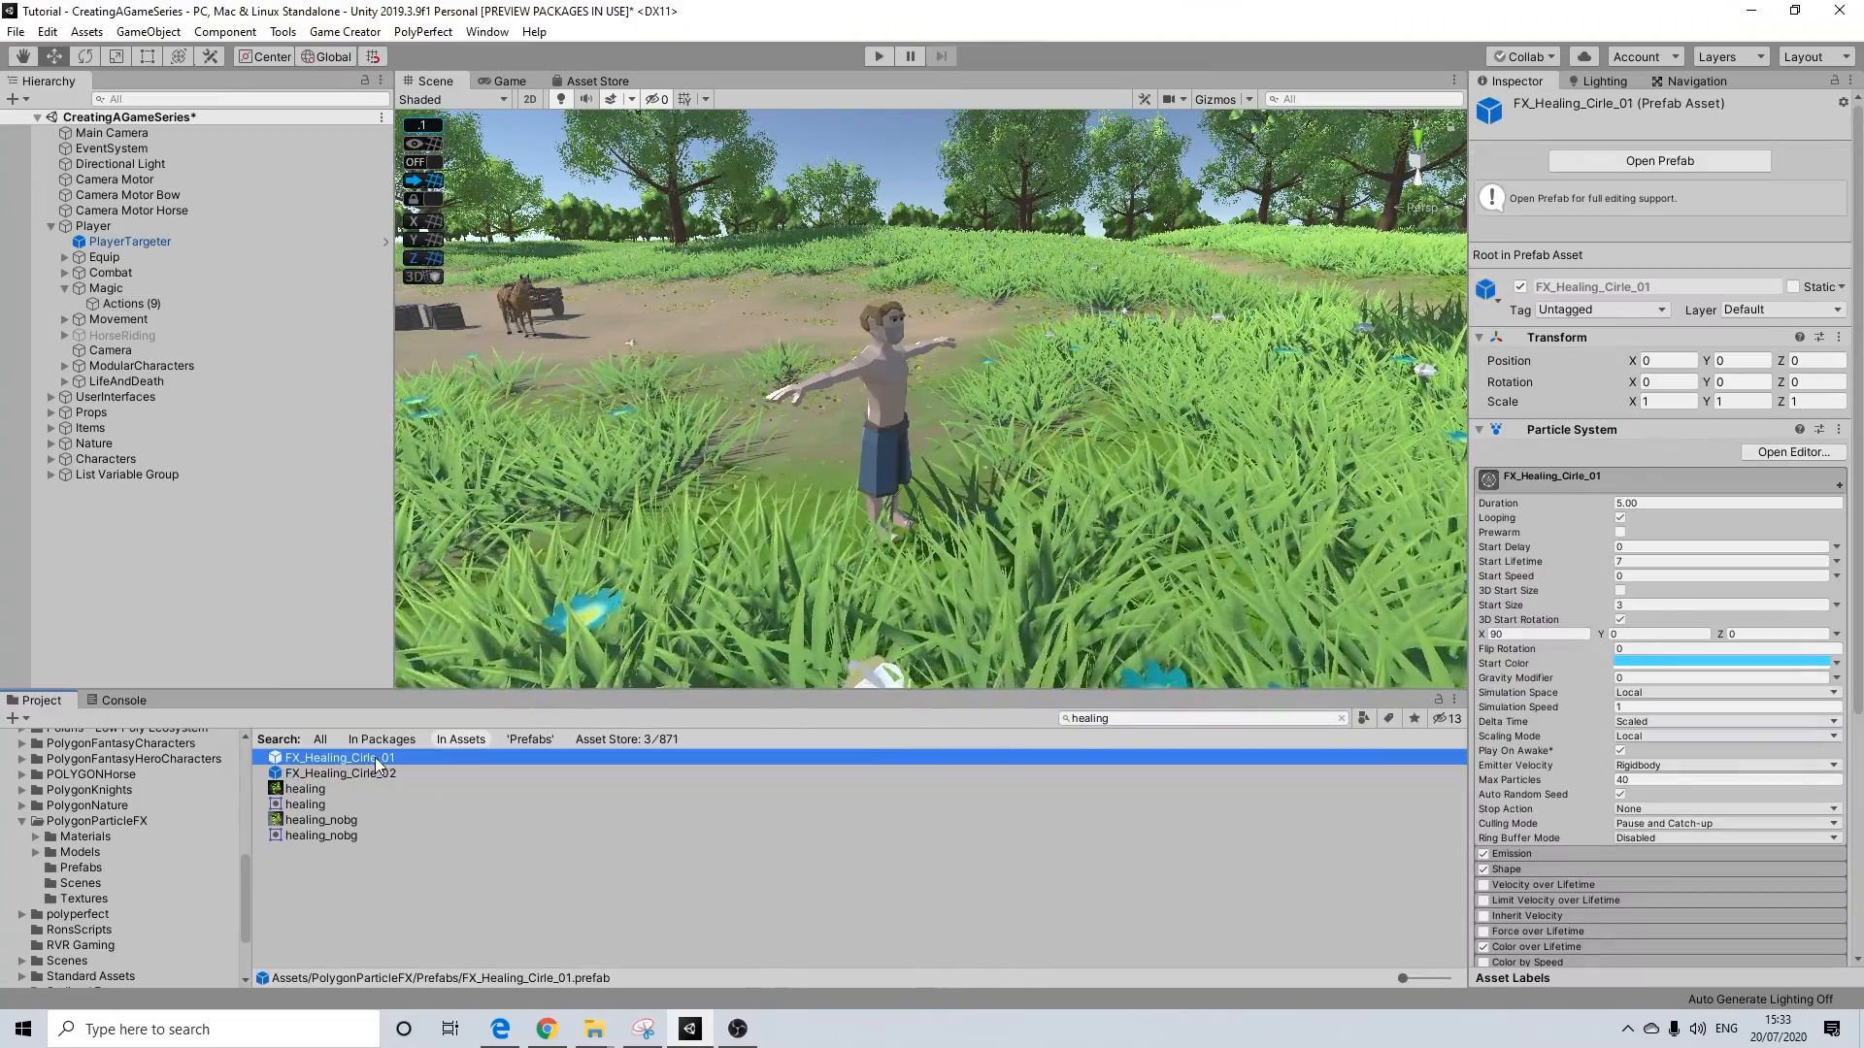
click(363, 773)
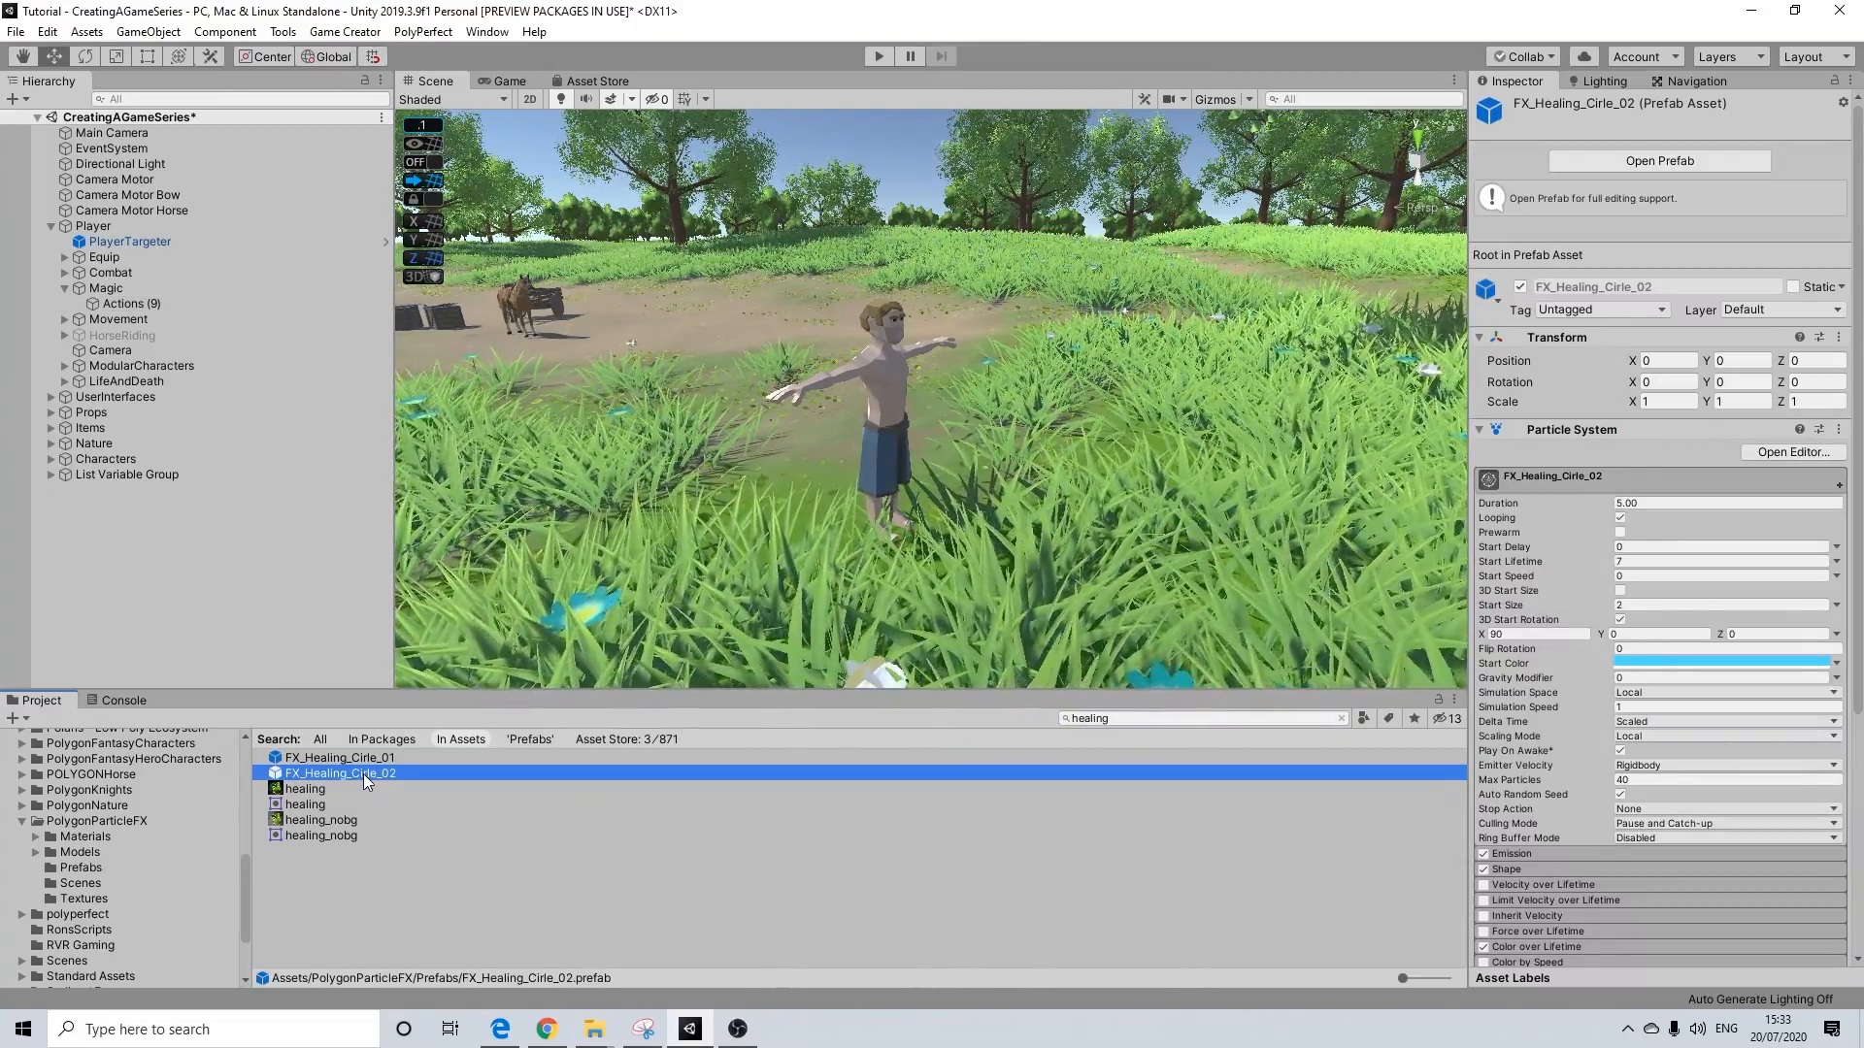
Preview the FX_Healing_Cirle_01 prefab on the ground in the scene, raised to a Y position of 11.98, and delete it again
middle_drag(757, 434, 922, 454)
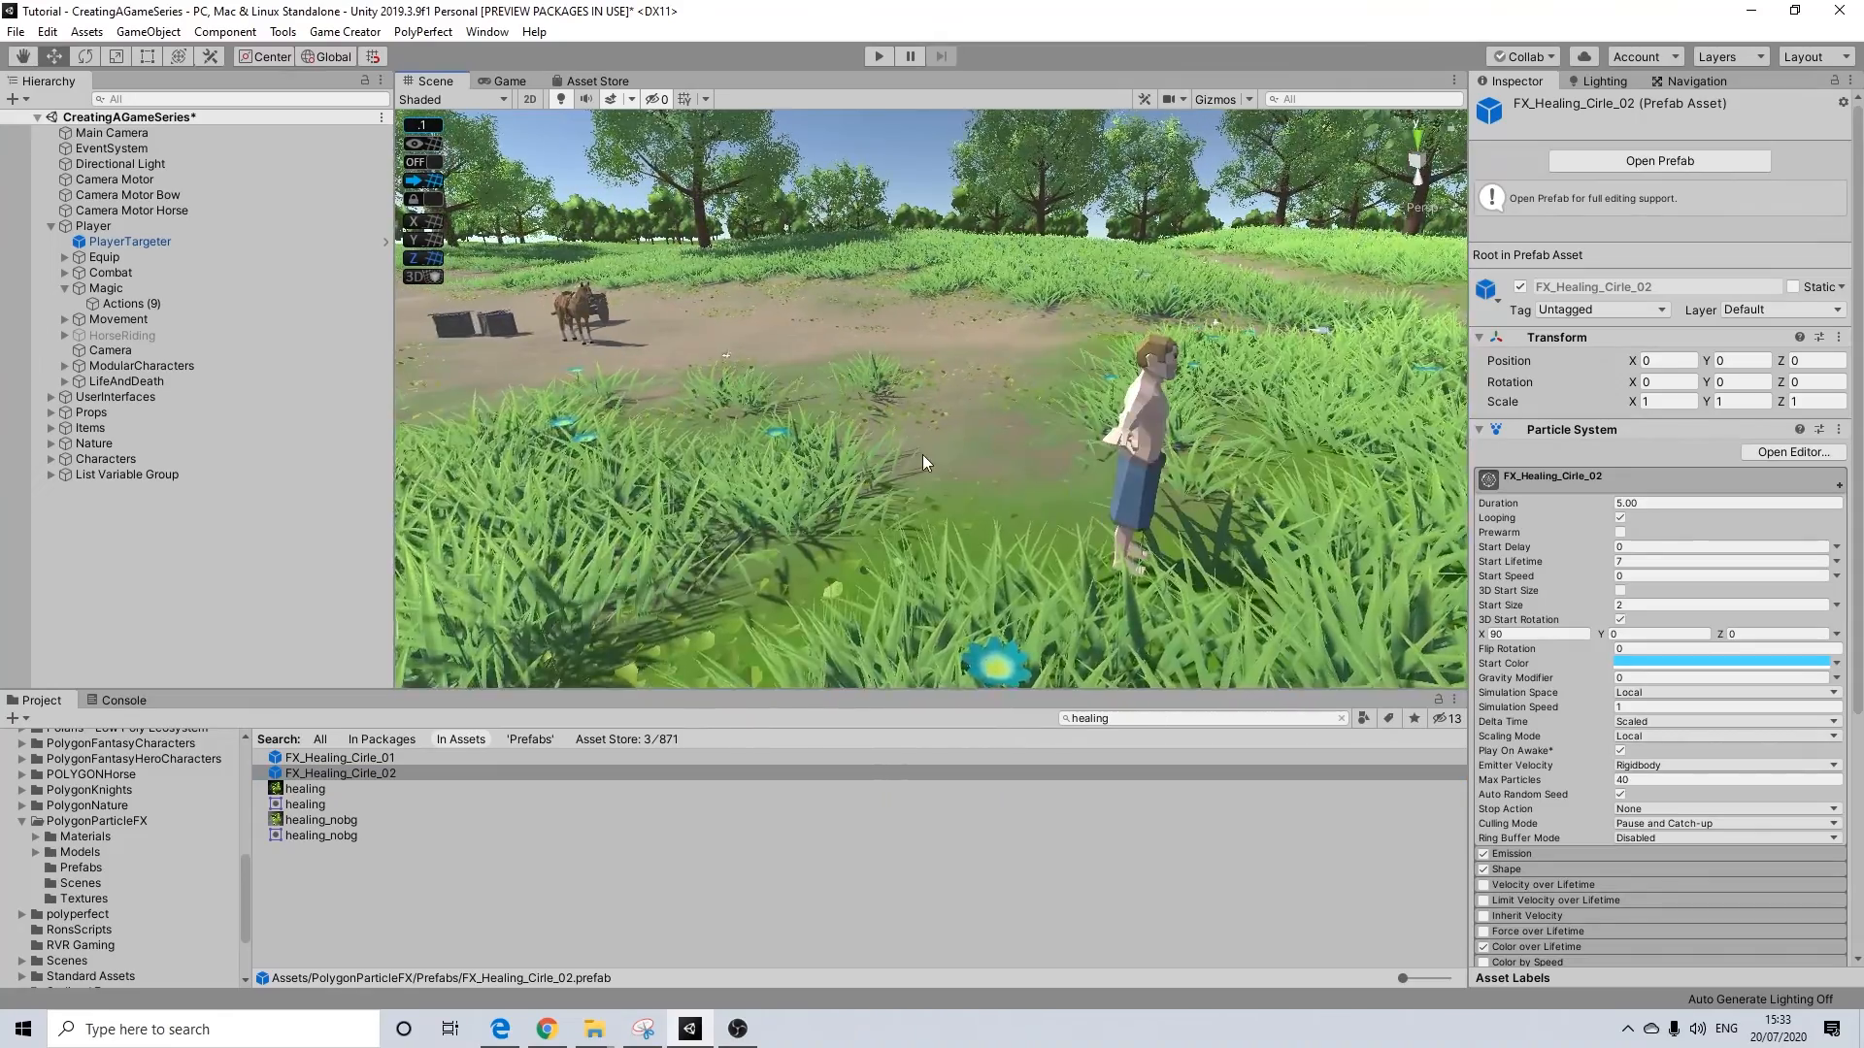
scroll(922, 454, up, 3)
mouse_move(359, 772)
mouse_down()
mouse_move(1111, 574)
mouse_move(1048, 507)
mouse_up()
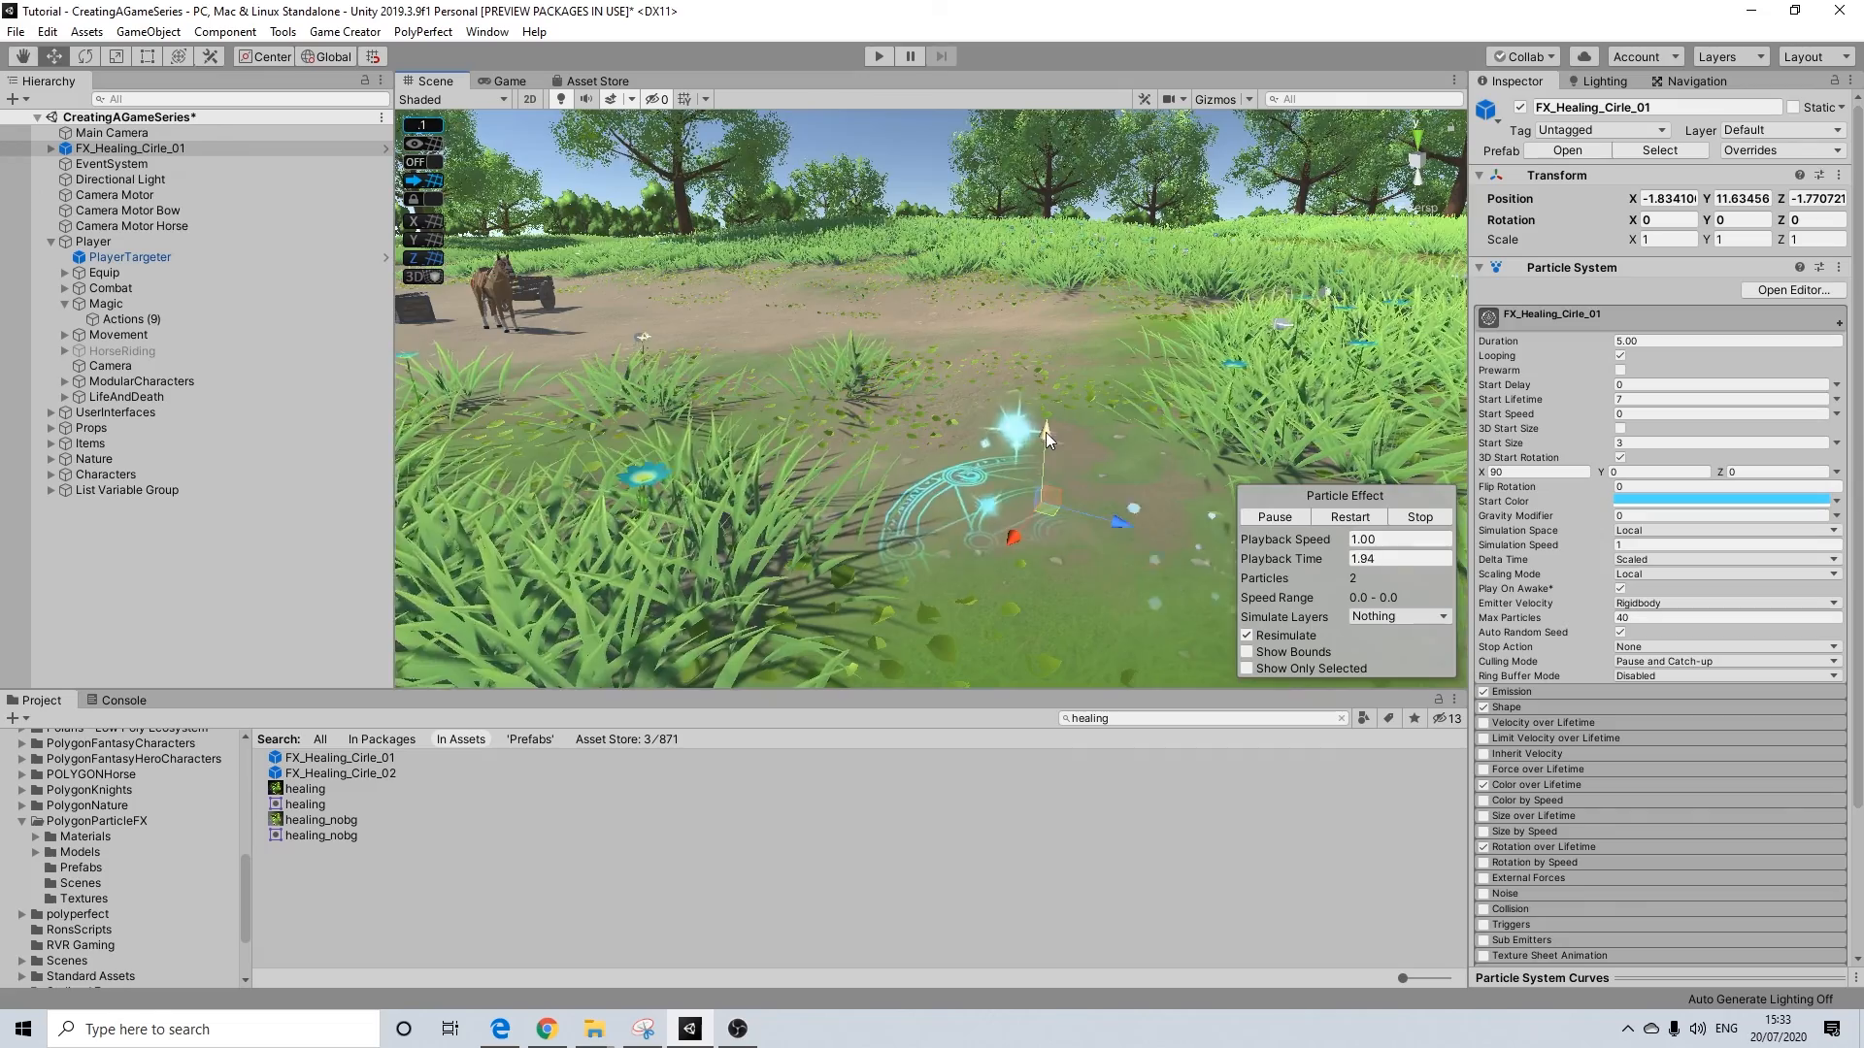
drag(1045, 433, 1052, 393)
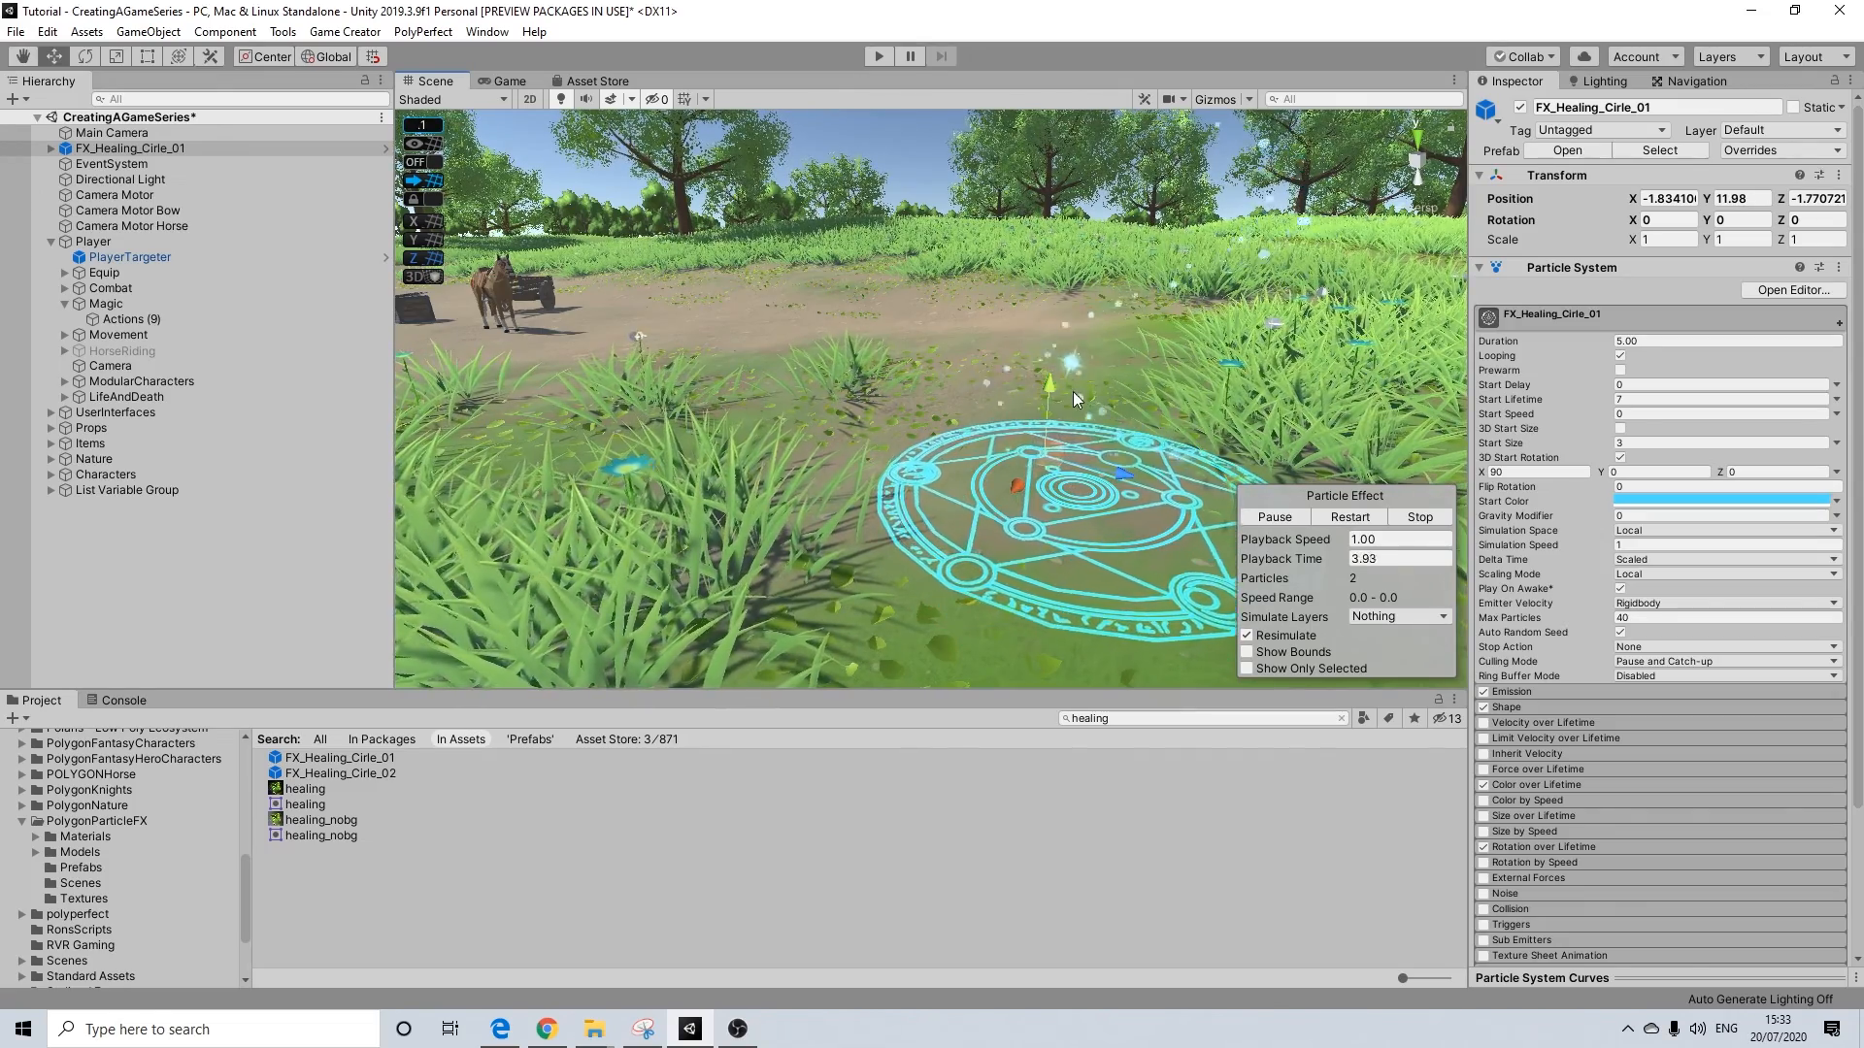
click(146, 146)
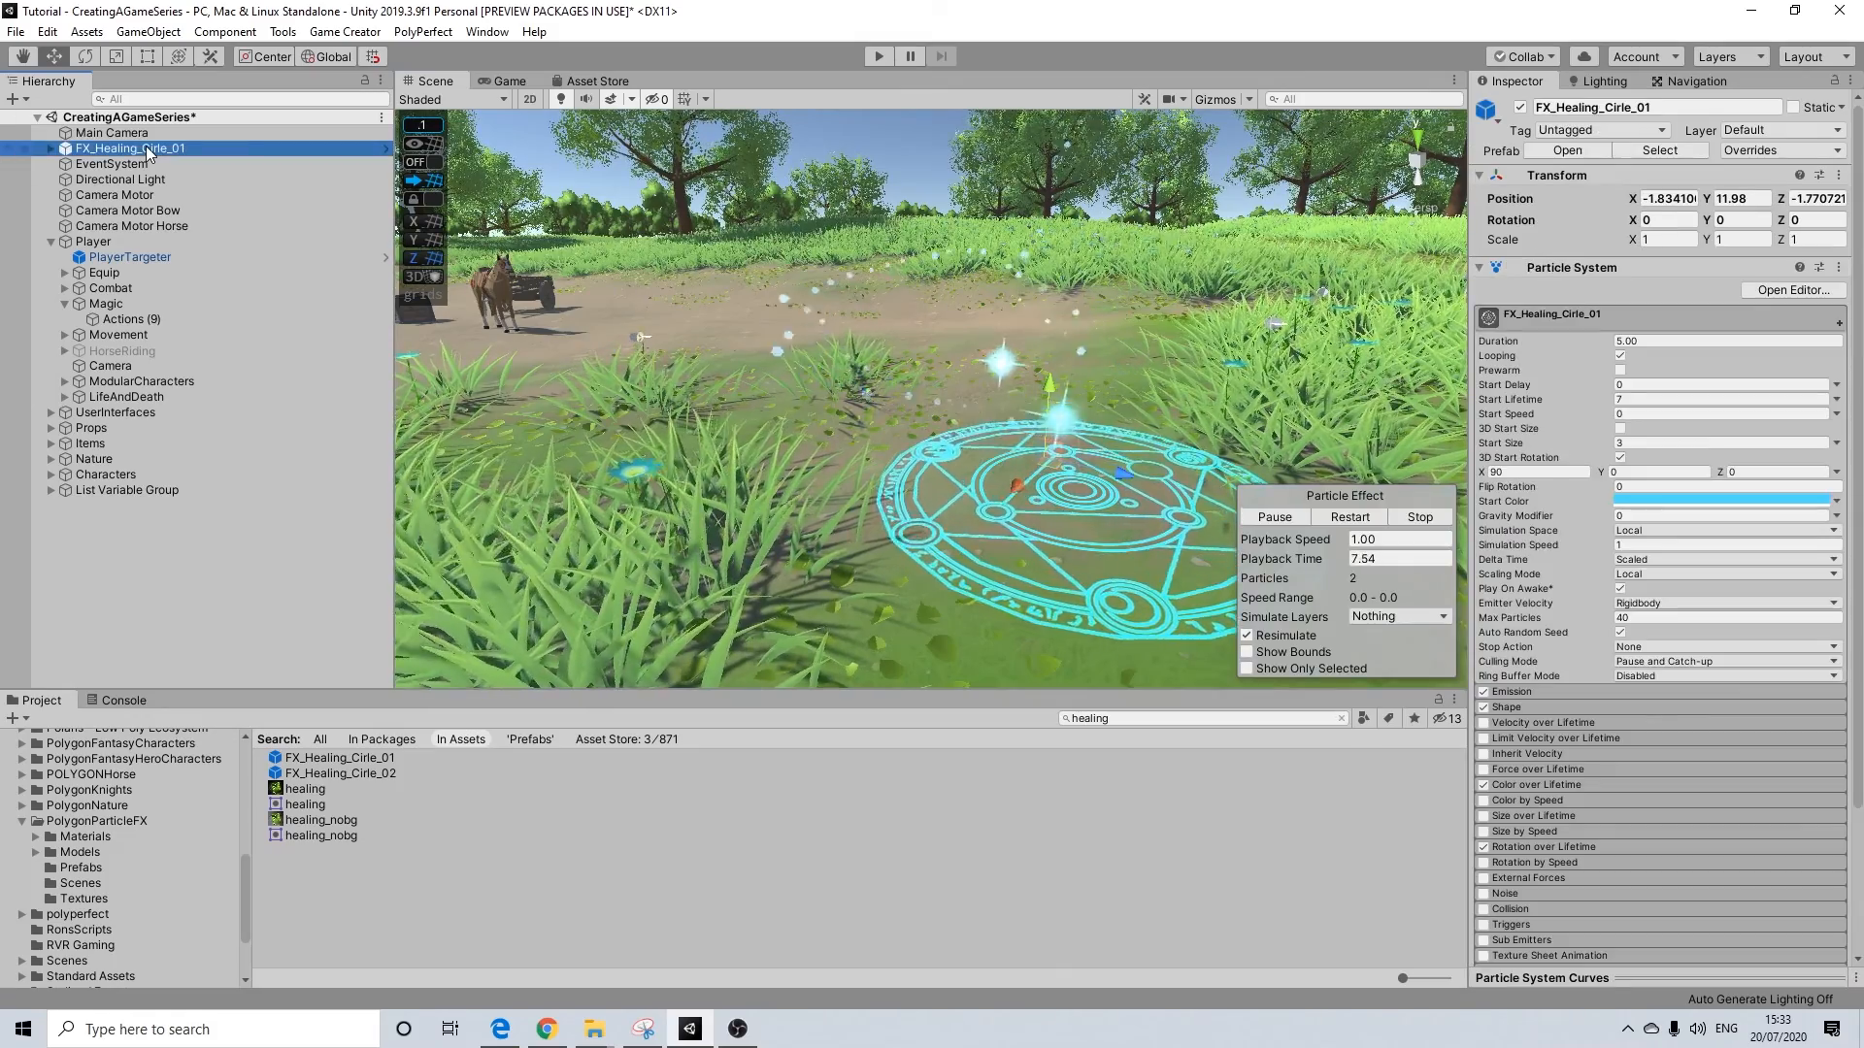
key(Delete)
click(354, 773)
drag(354, 779, 145, 147)
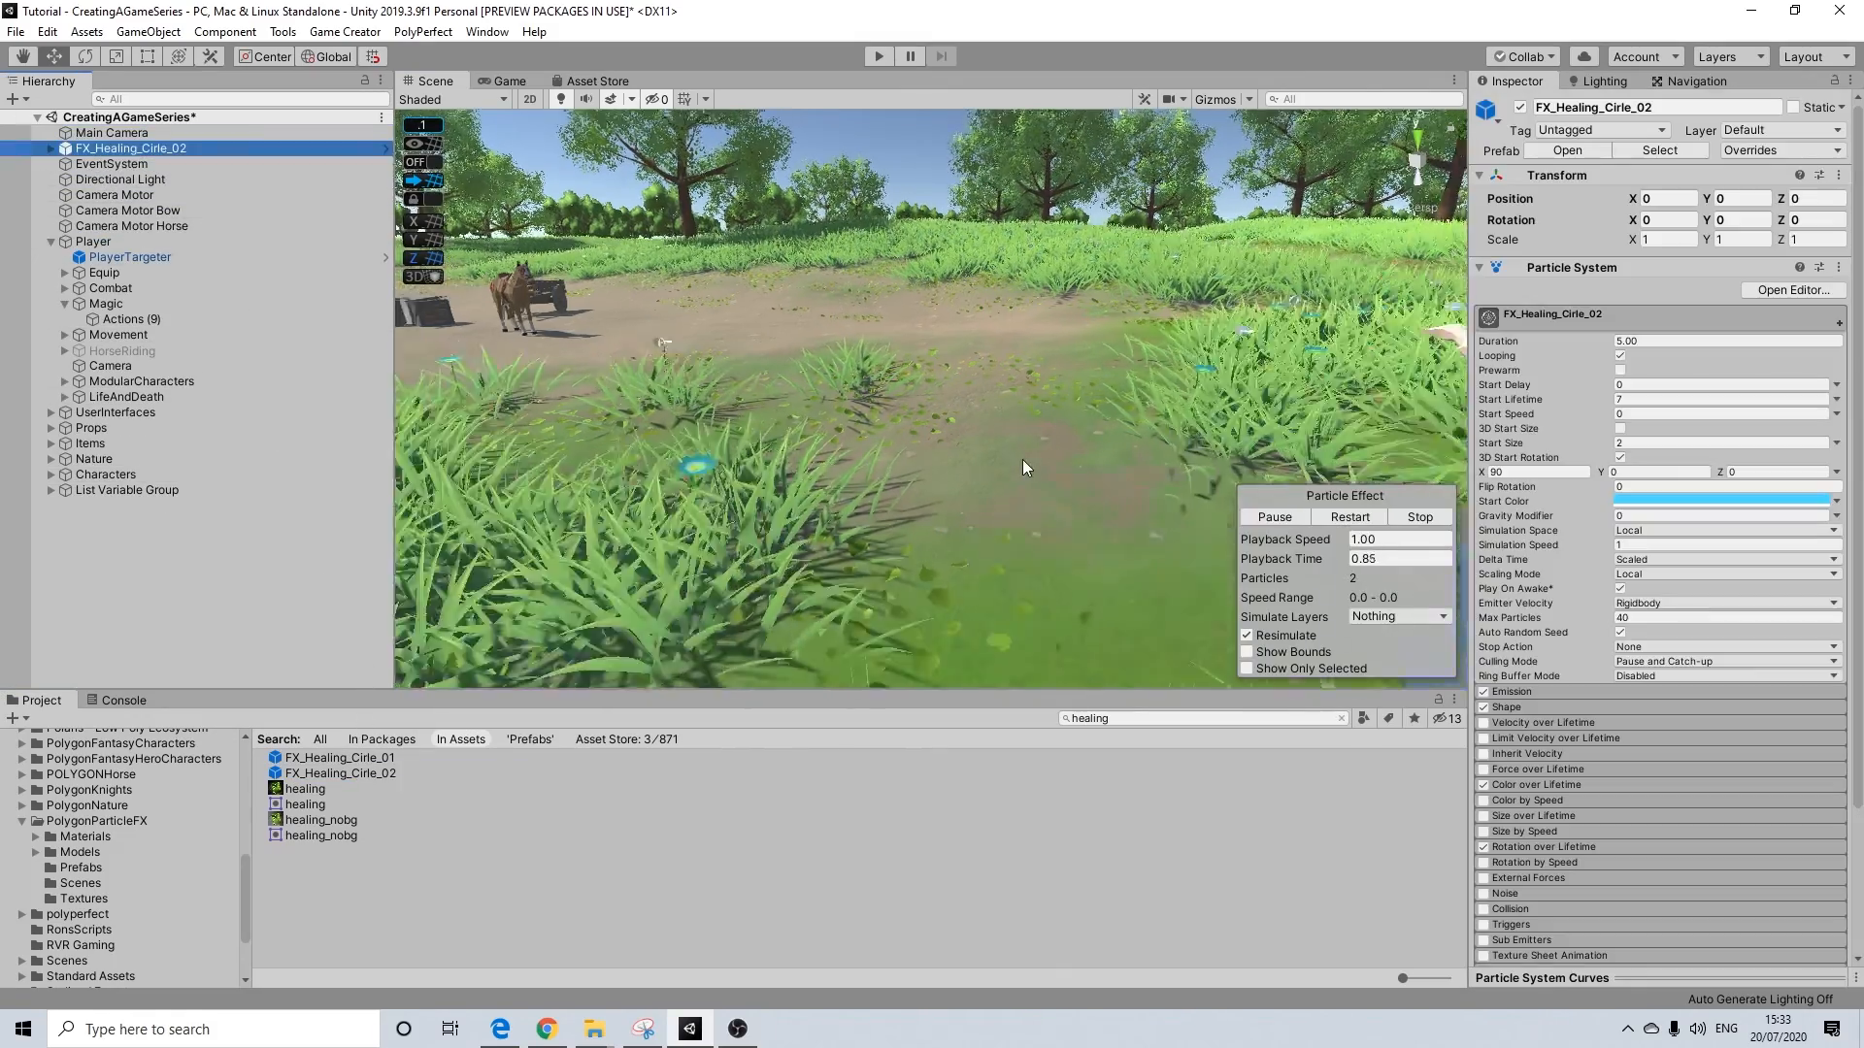
scroll(1022, 458, down, 2)
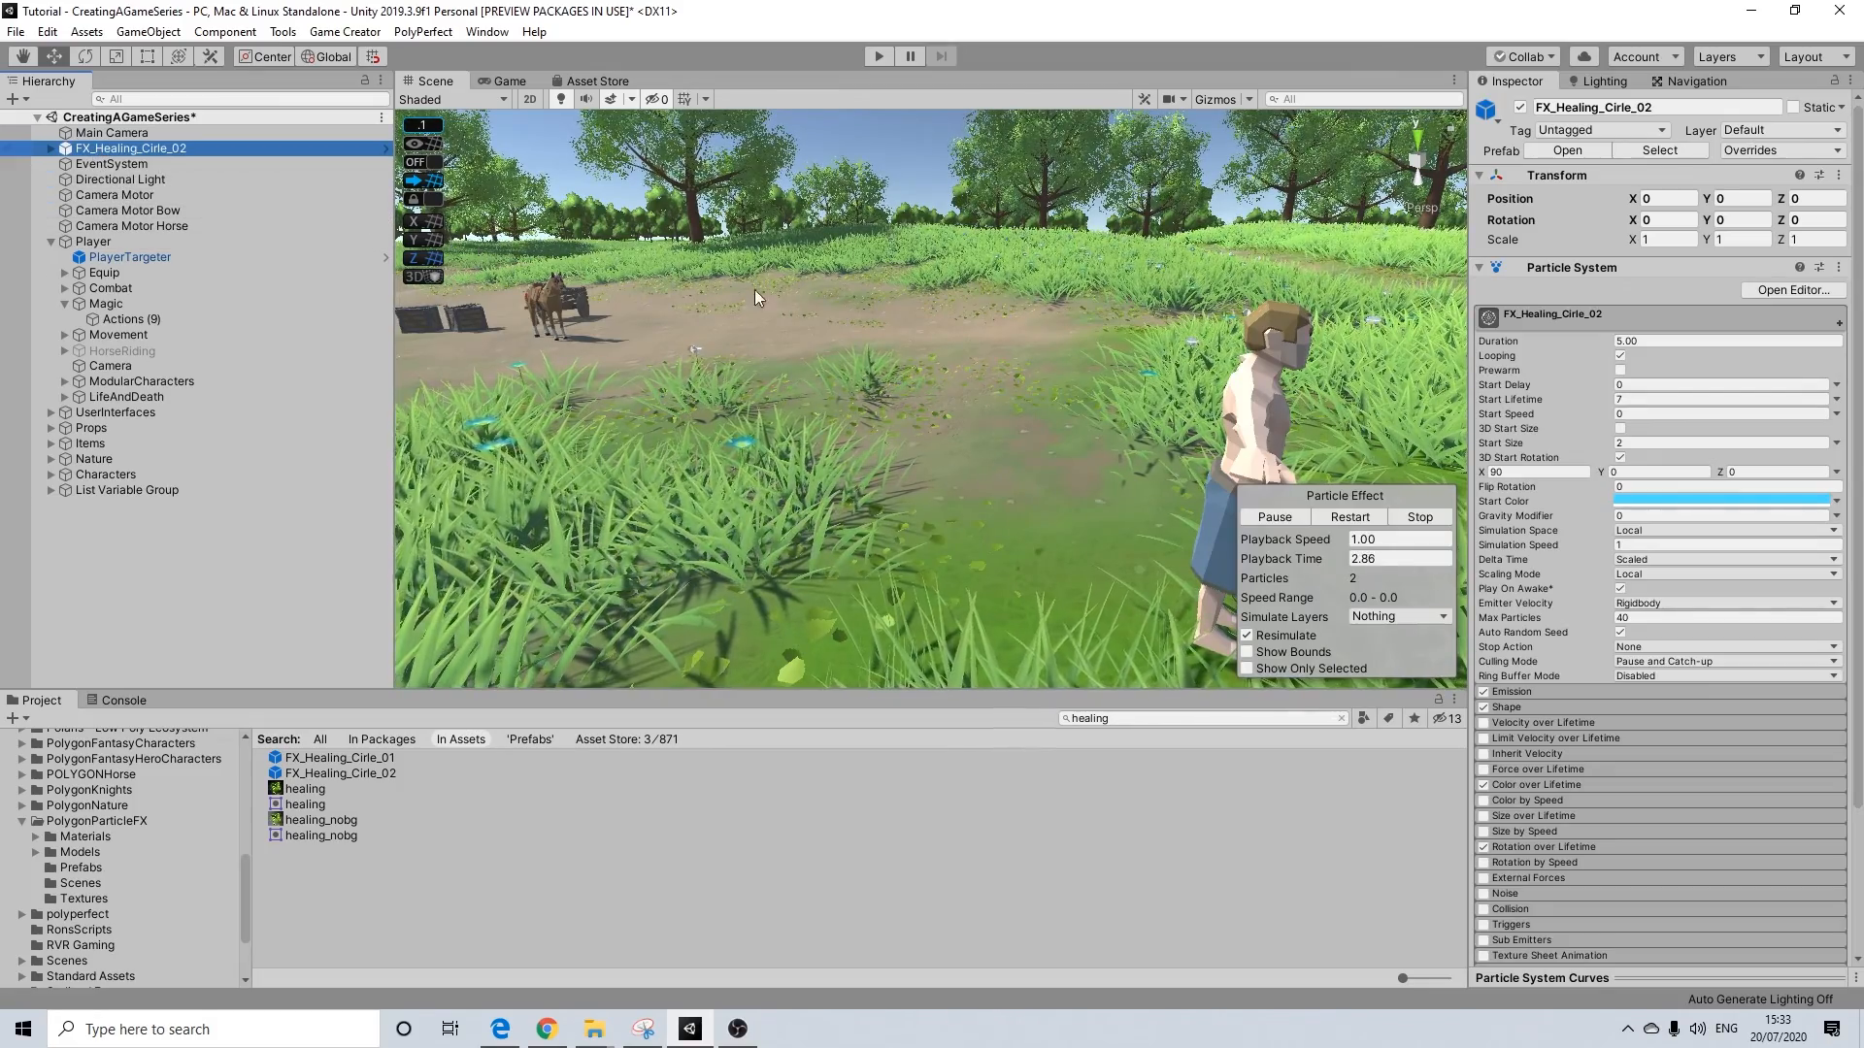
key(Delete)
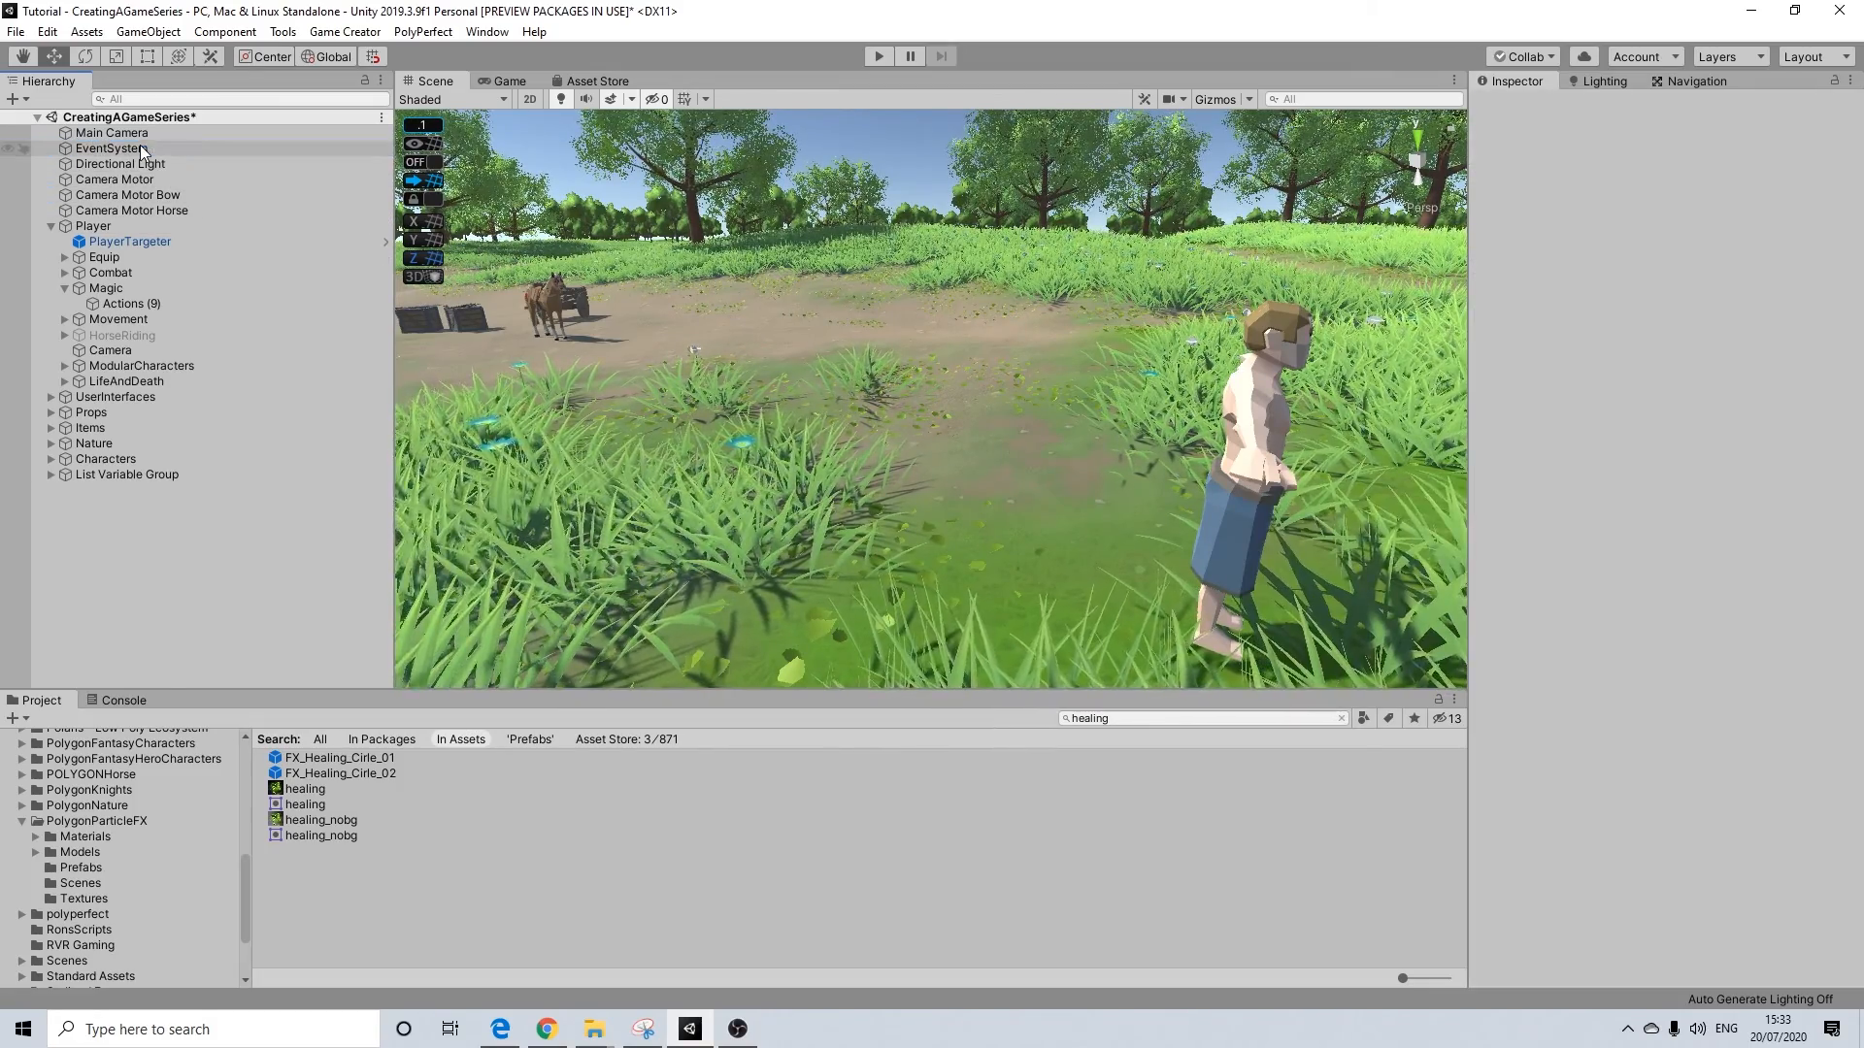
Preview the FX_Healing_Cirle_02 prefab on the ground in the scene, raised to a Y position of 11.78, and delete it again
click(343, 775)
mouse_move(343, 784)
mouse_down()
mouse_move(972, 444)
mouse_move(975, 464)
mouse_up()
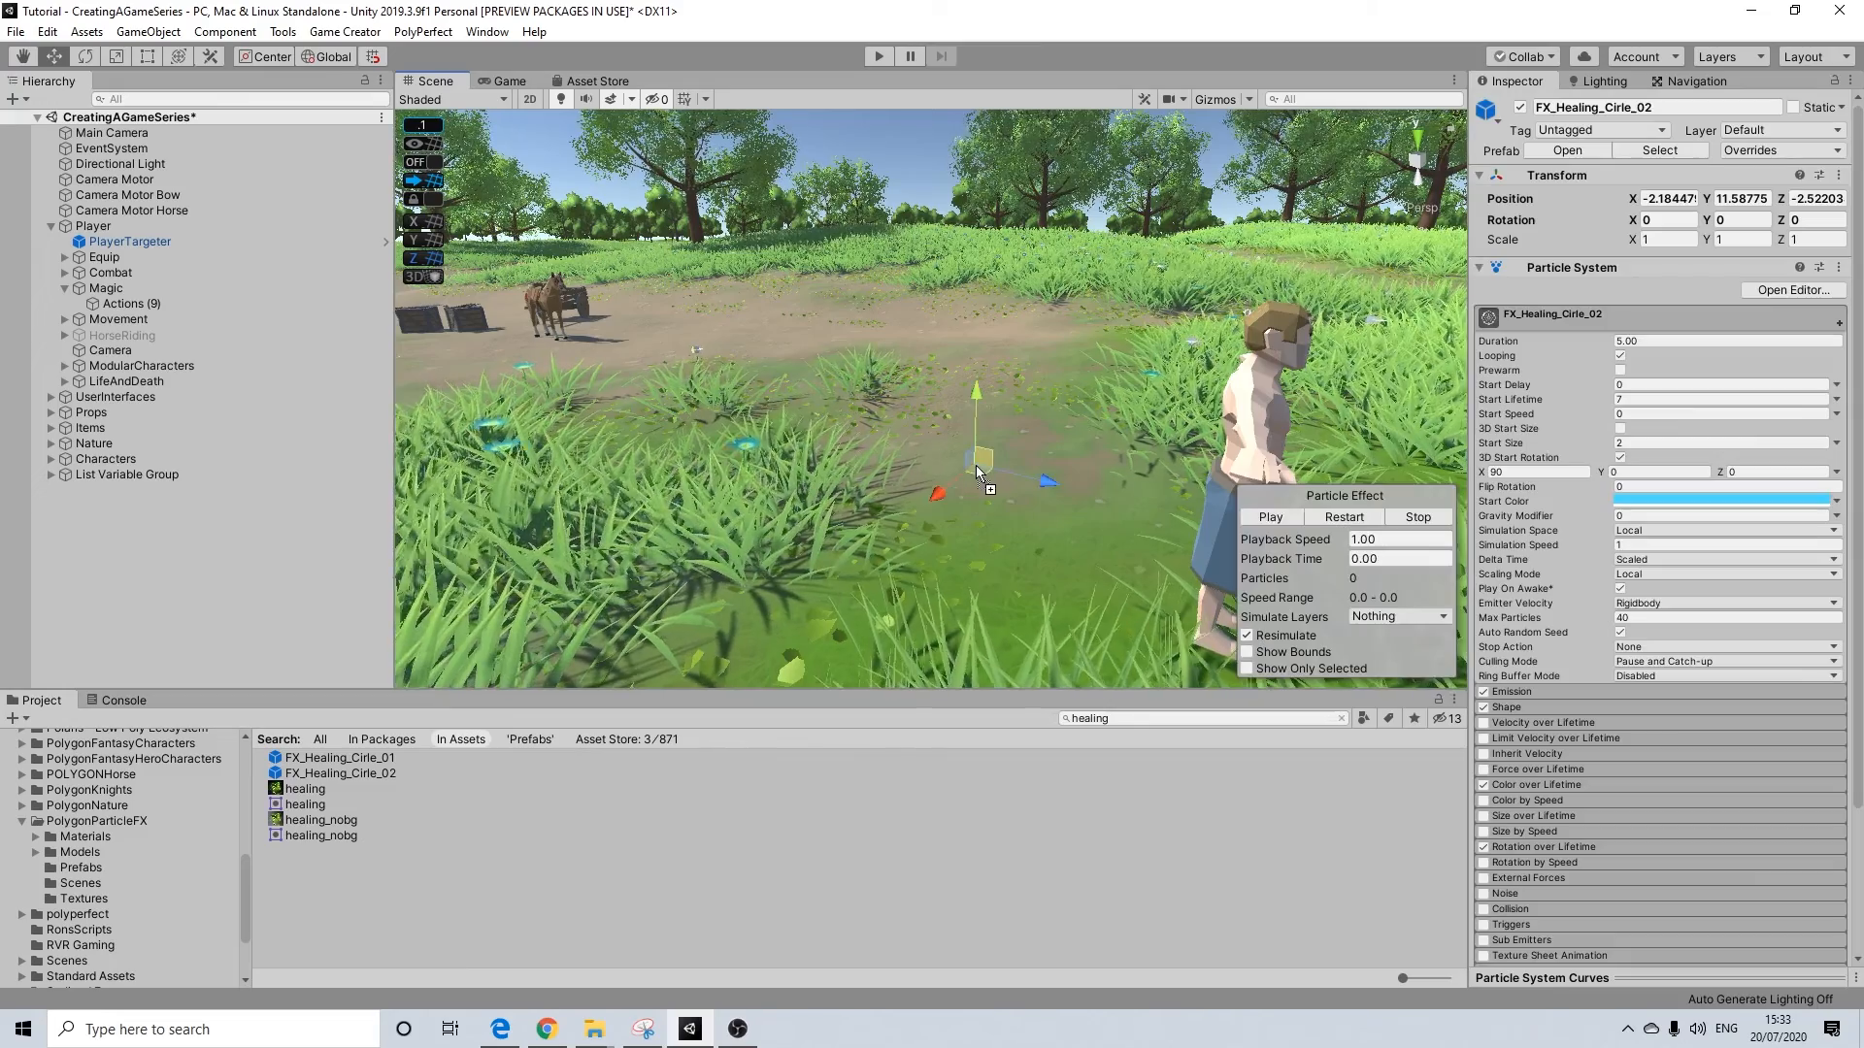
scroll(981, 468, up, 6)
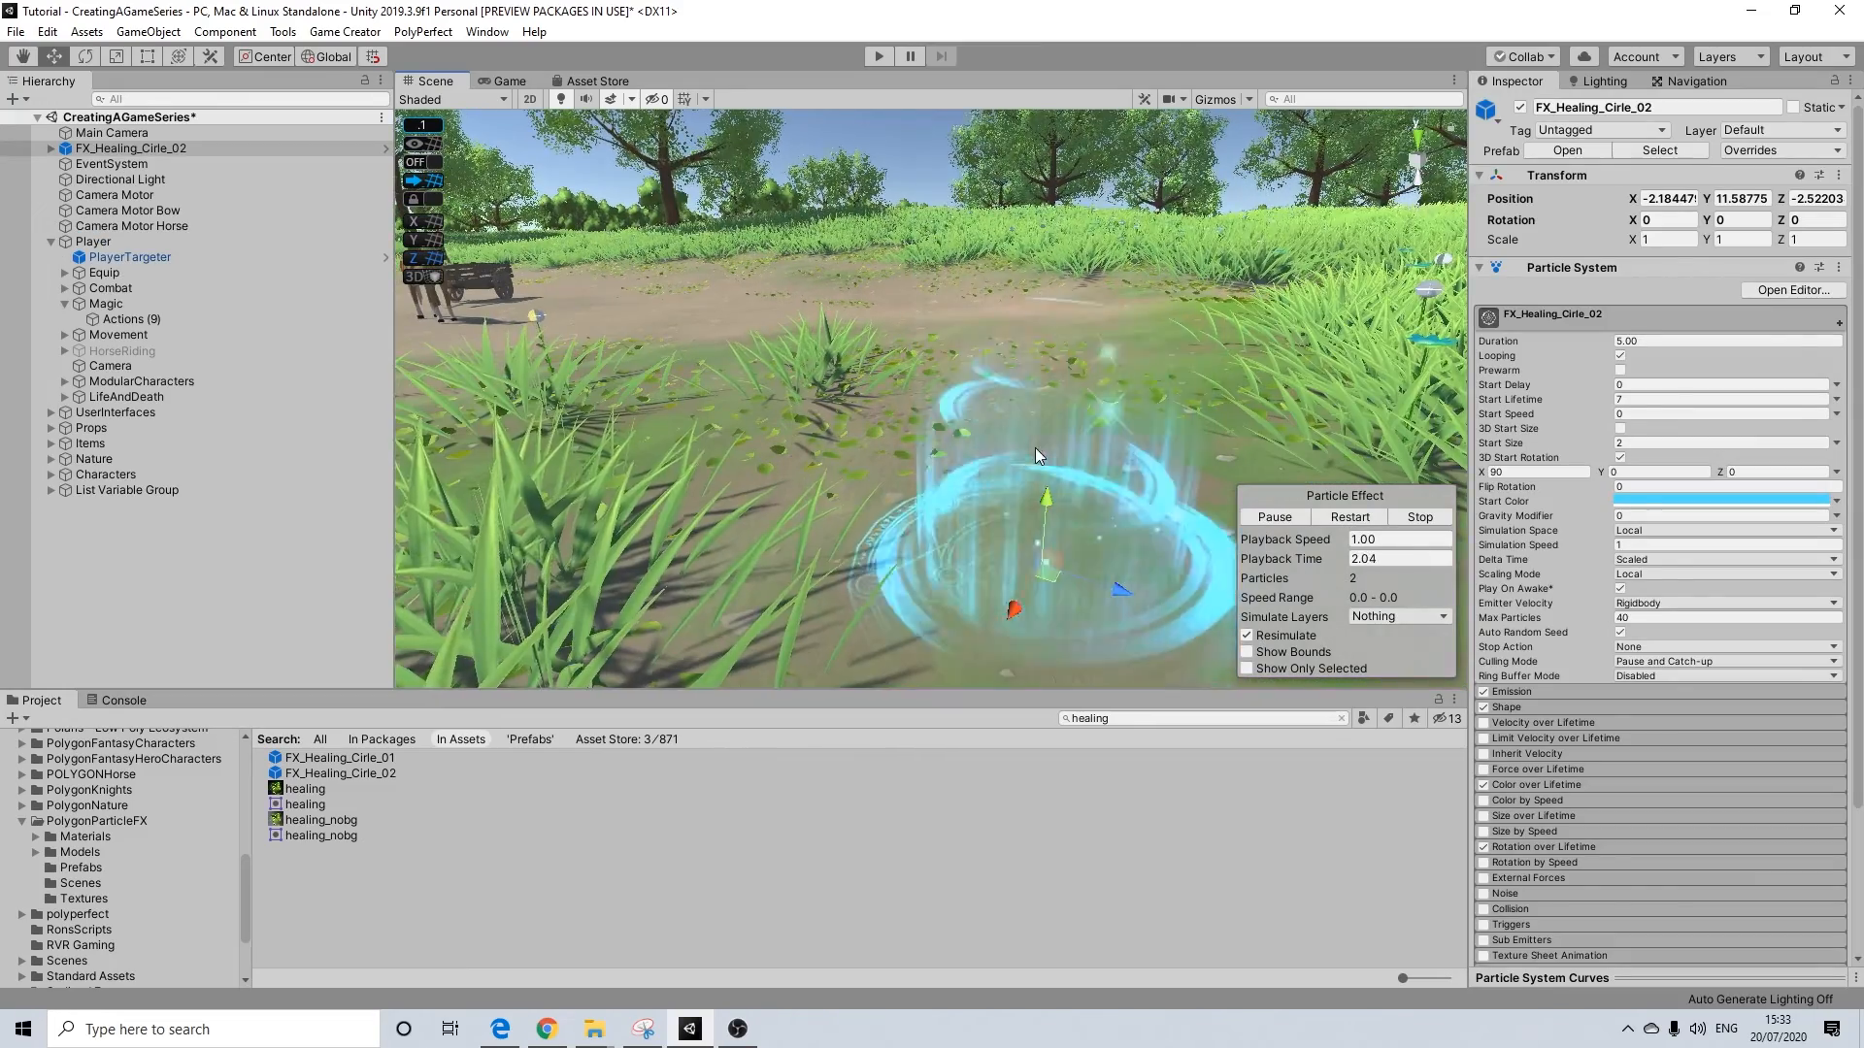
drag(1043, 508, 1047, 460)
scroll(1072, 513, down, 3)
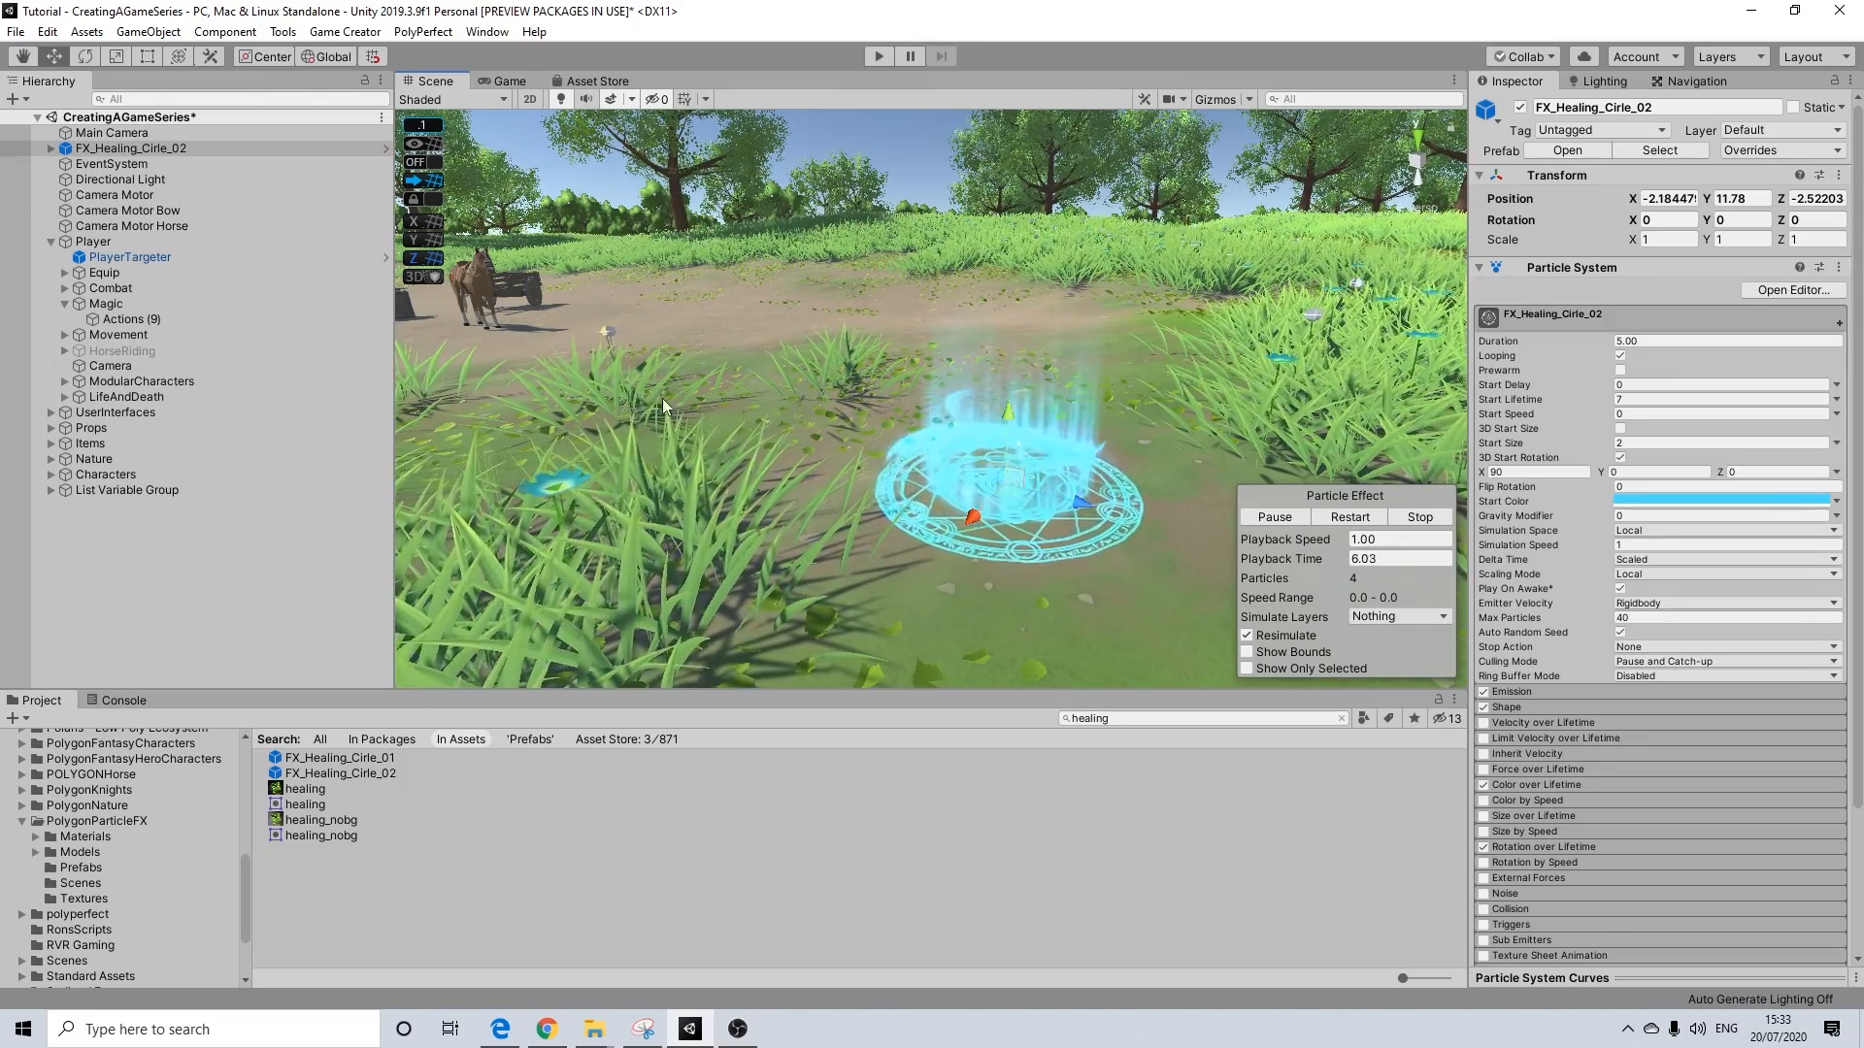
click(114, 133)
click(128, 149)
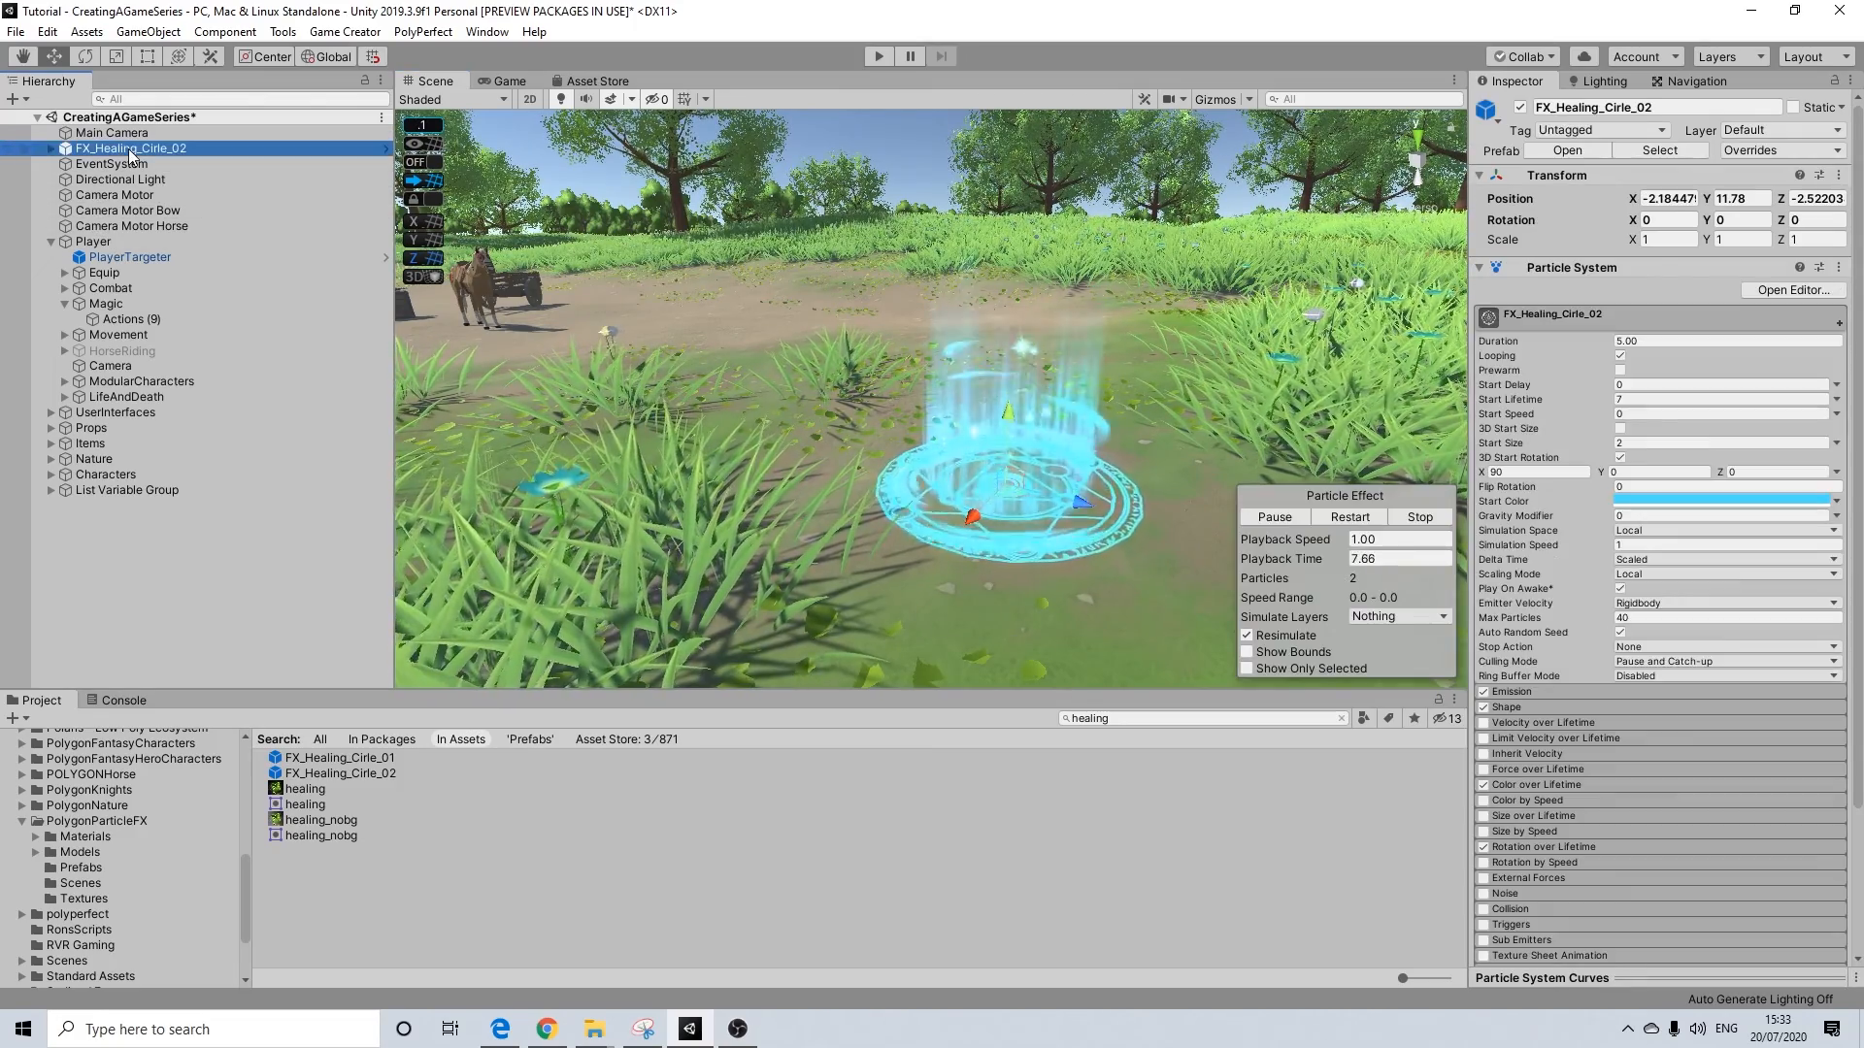
key(Delete)
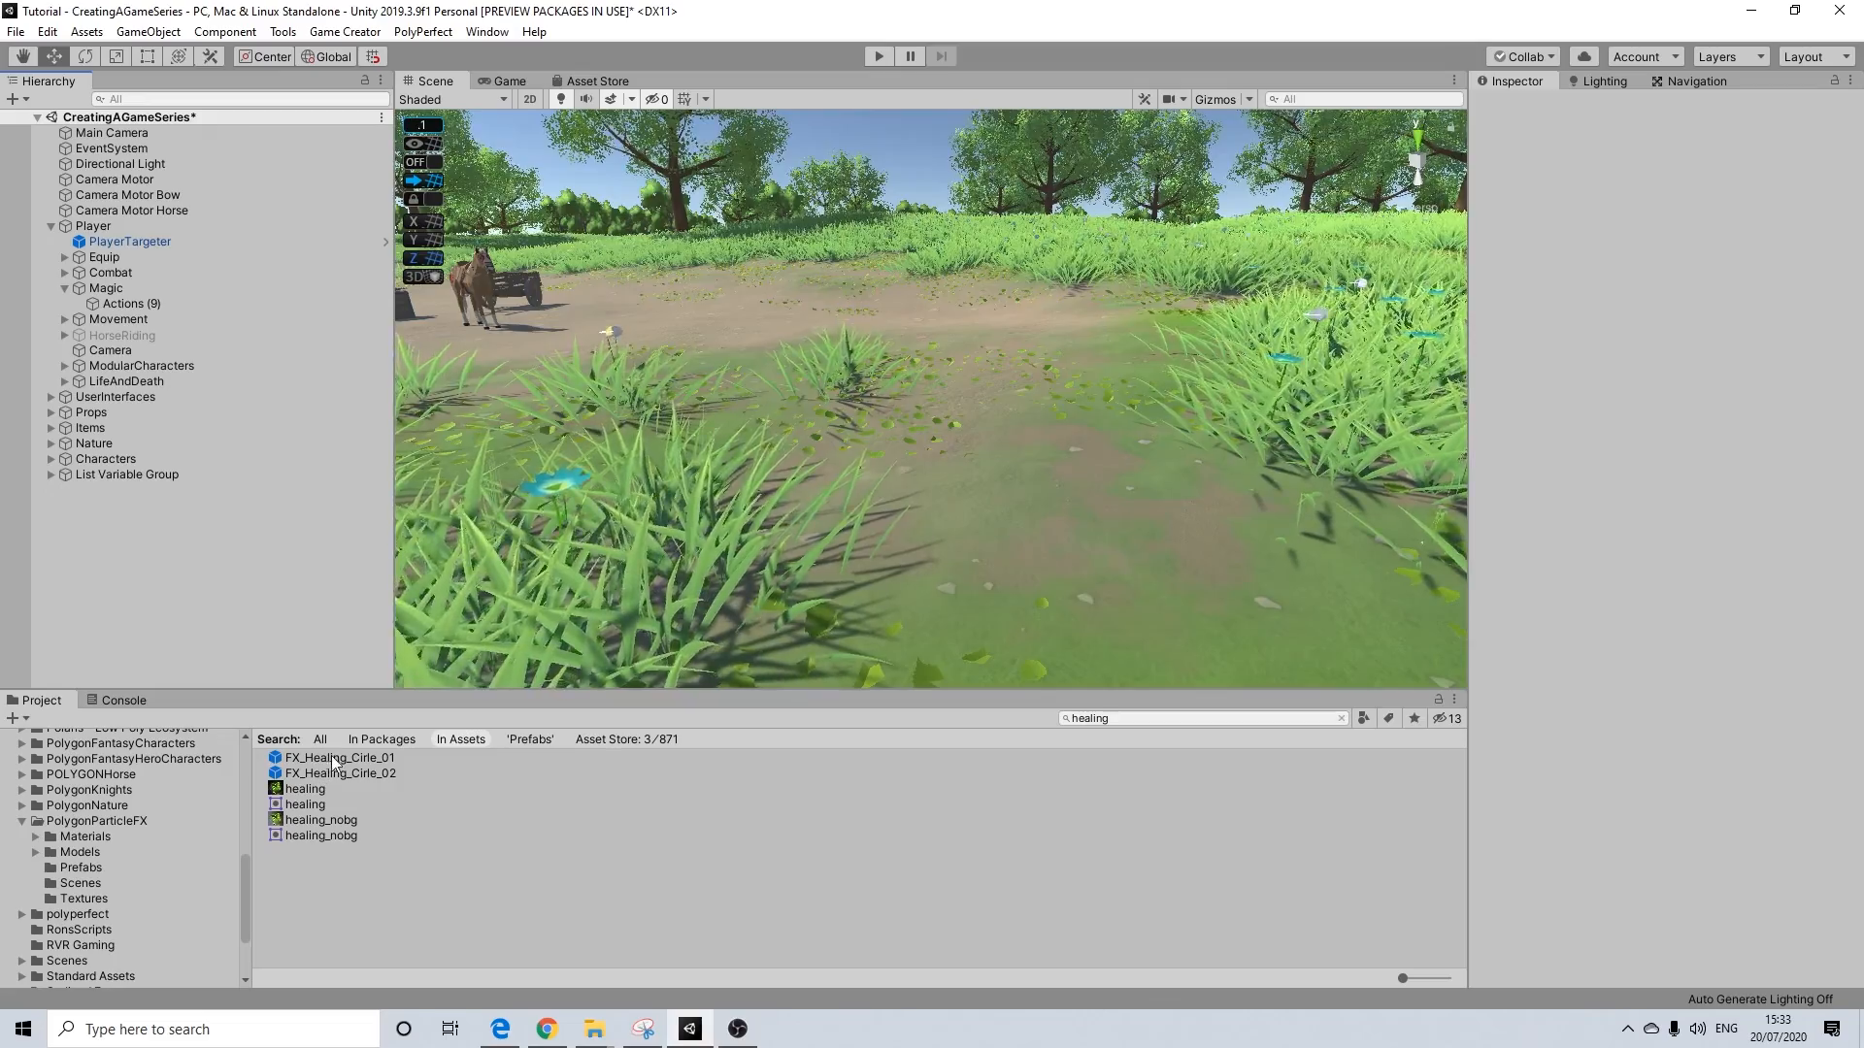
Add the FX_Healing_Cirle_02 prefab as a child of the Player's Magic object and set its Y position to 0.1
scroll(1192, 441, down, 3)
middle_drag(1192, 441, 914, 406)
scroll(978, 373, down, 1)
drag(346, 774, 107, 292)
mouse_move(777, 519)
alt+mouse_down()
mouse_move(1214, 549)
mouse_move(977, 510)
alt+mouse_up()
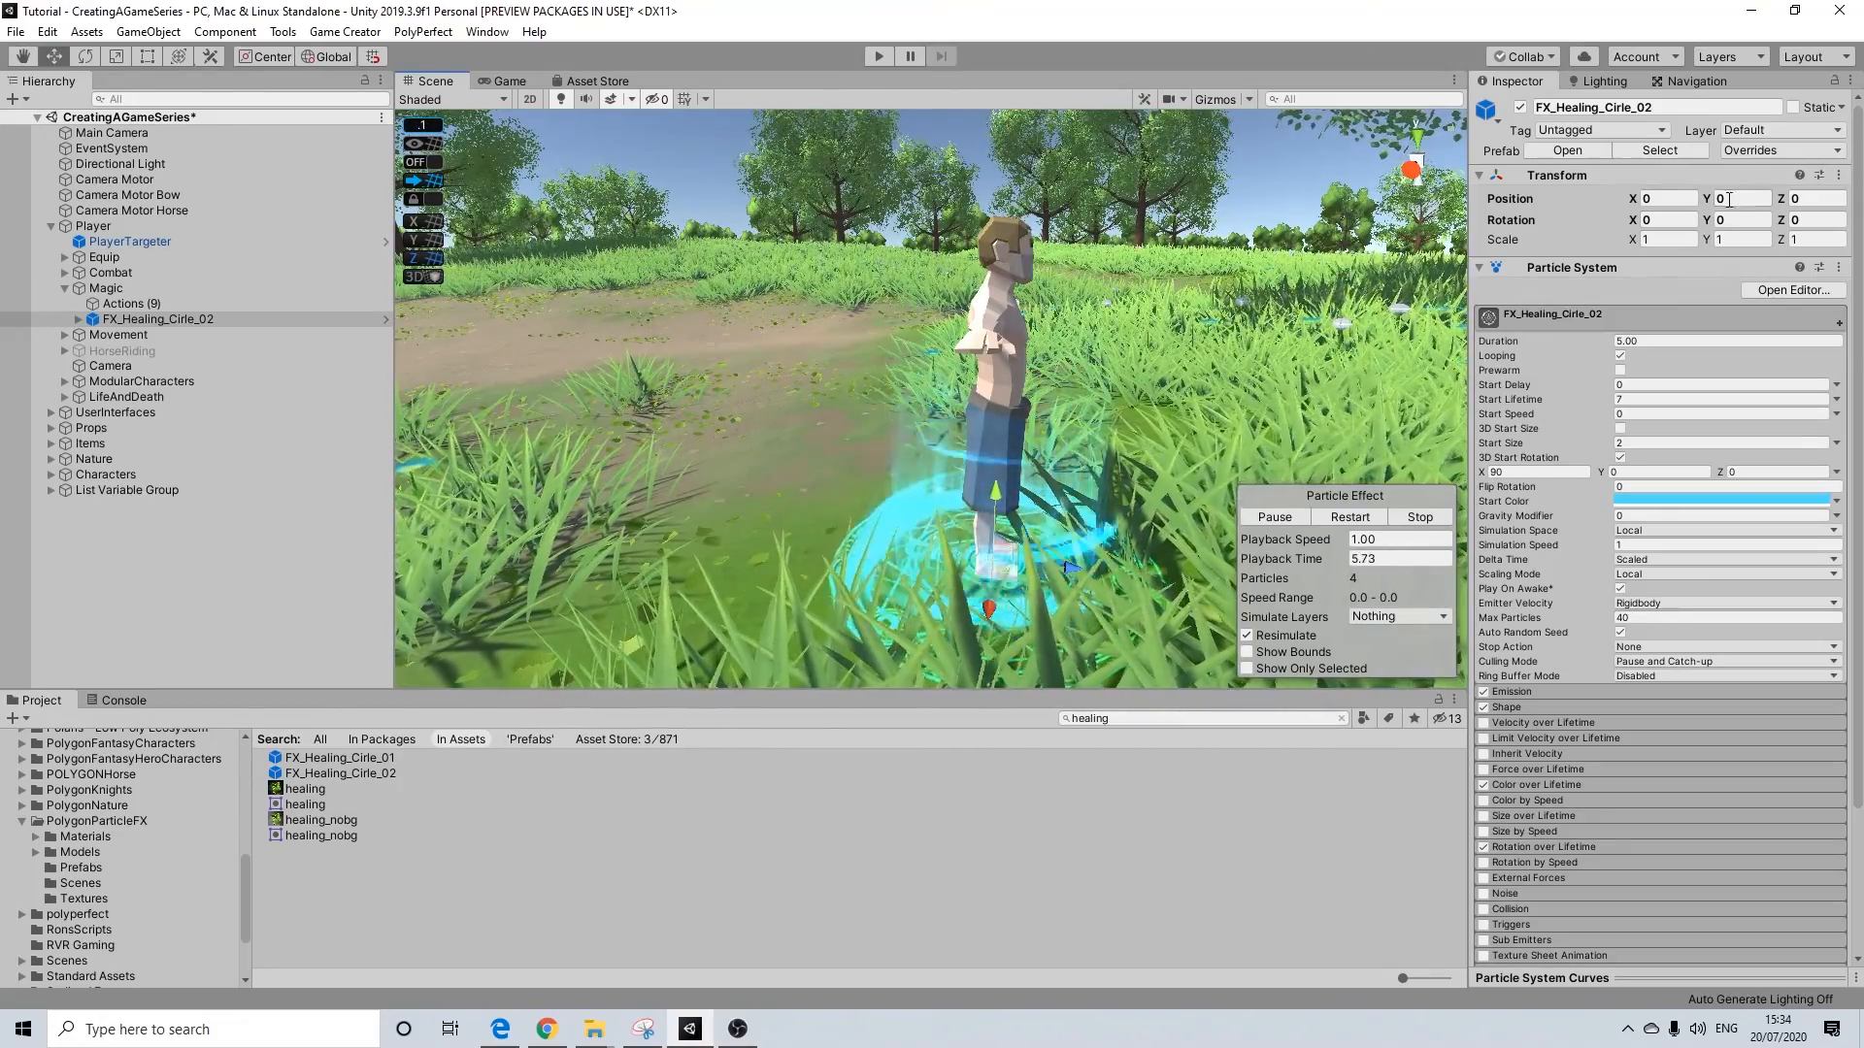
click(1728, 198)
text(0.1)
alt+drag(1126, 546, 922, 450)
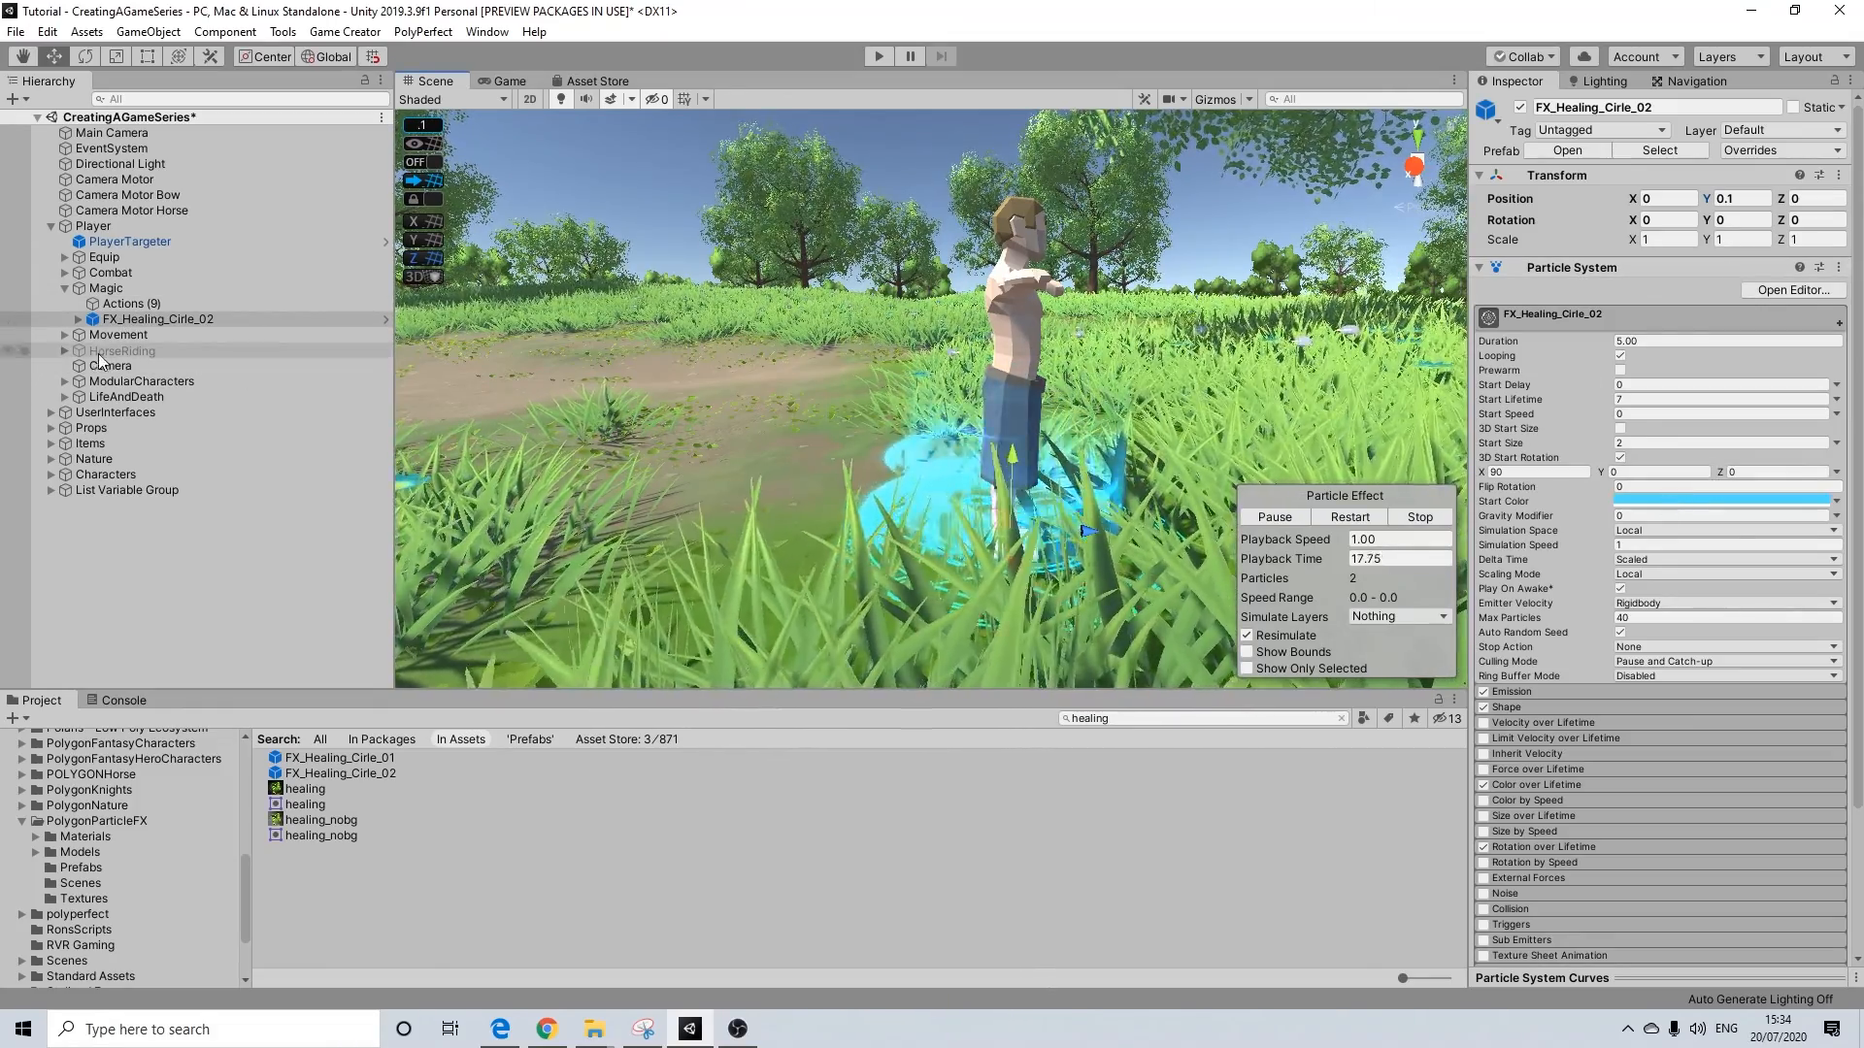
Change the Start Color of the Magic object's FX_Healing_Cirle_02 to the orange C64A00 and copy its hexadecimal value
click(78, 321)
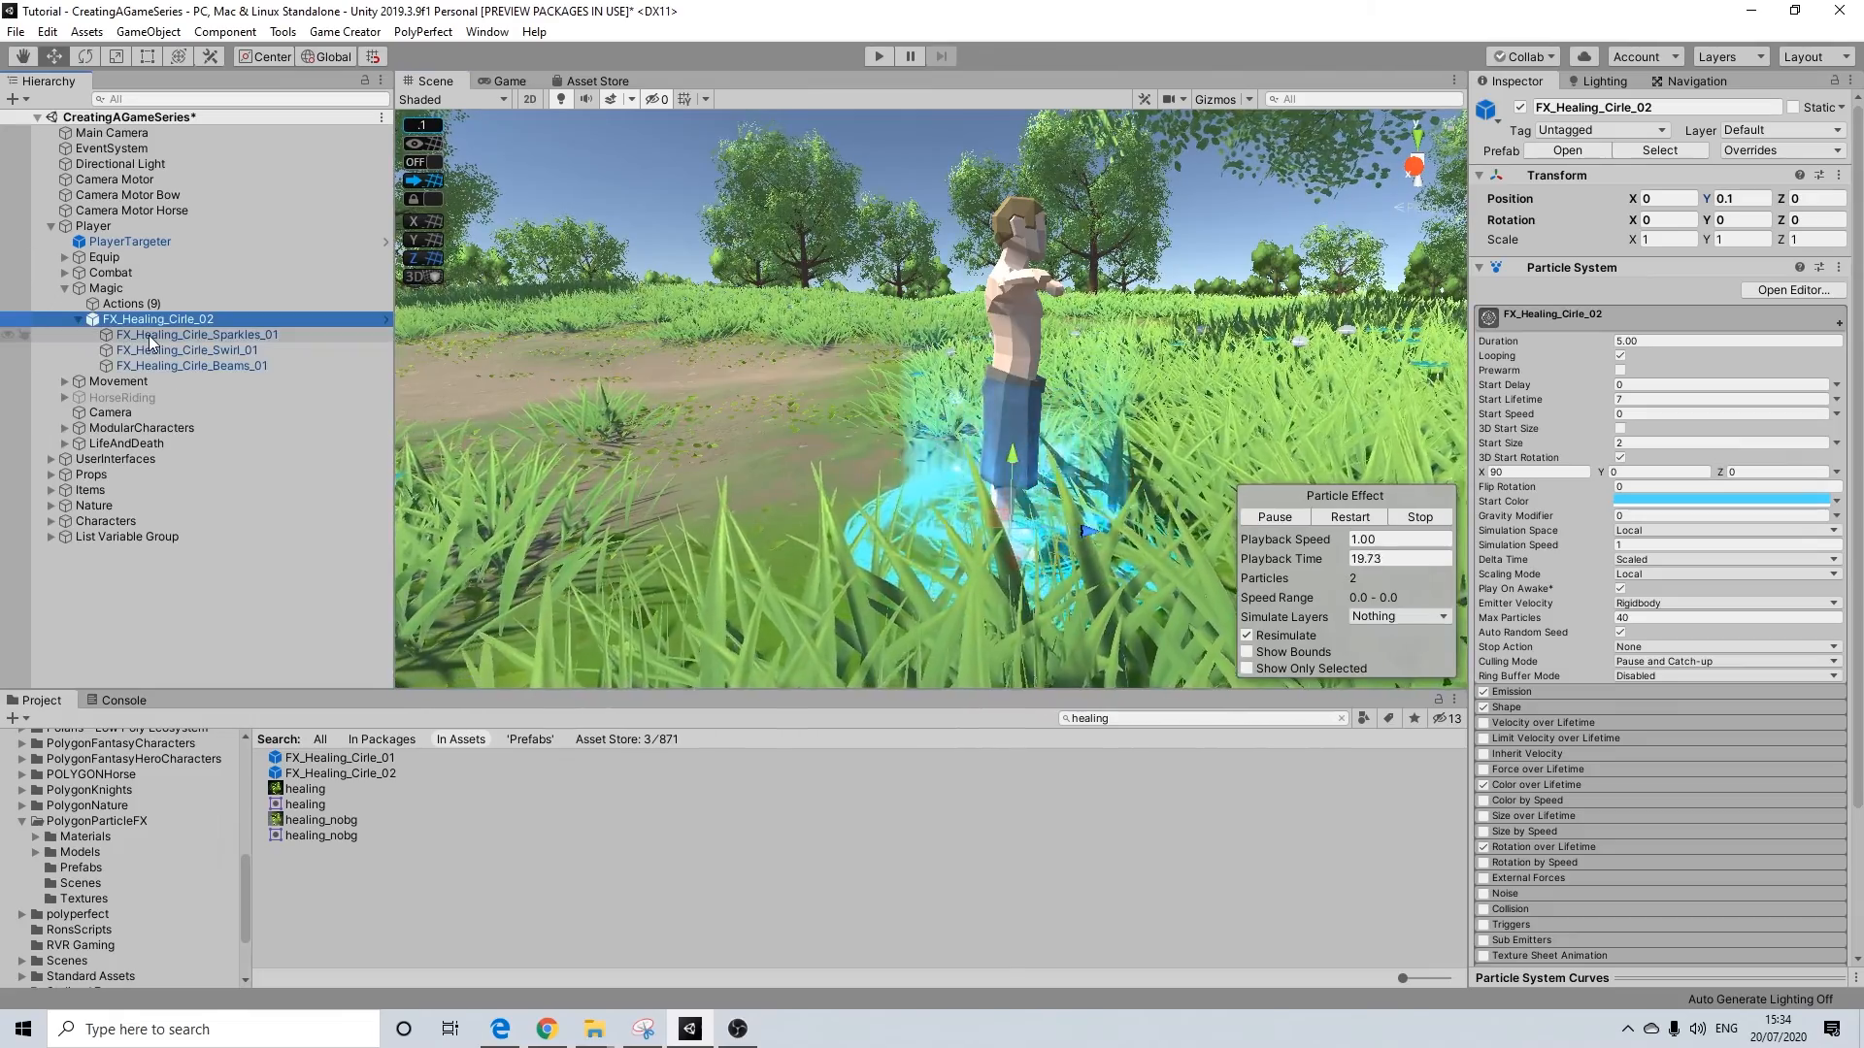
click(1687, 499)
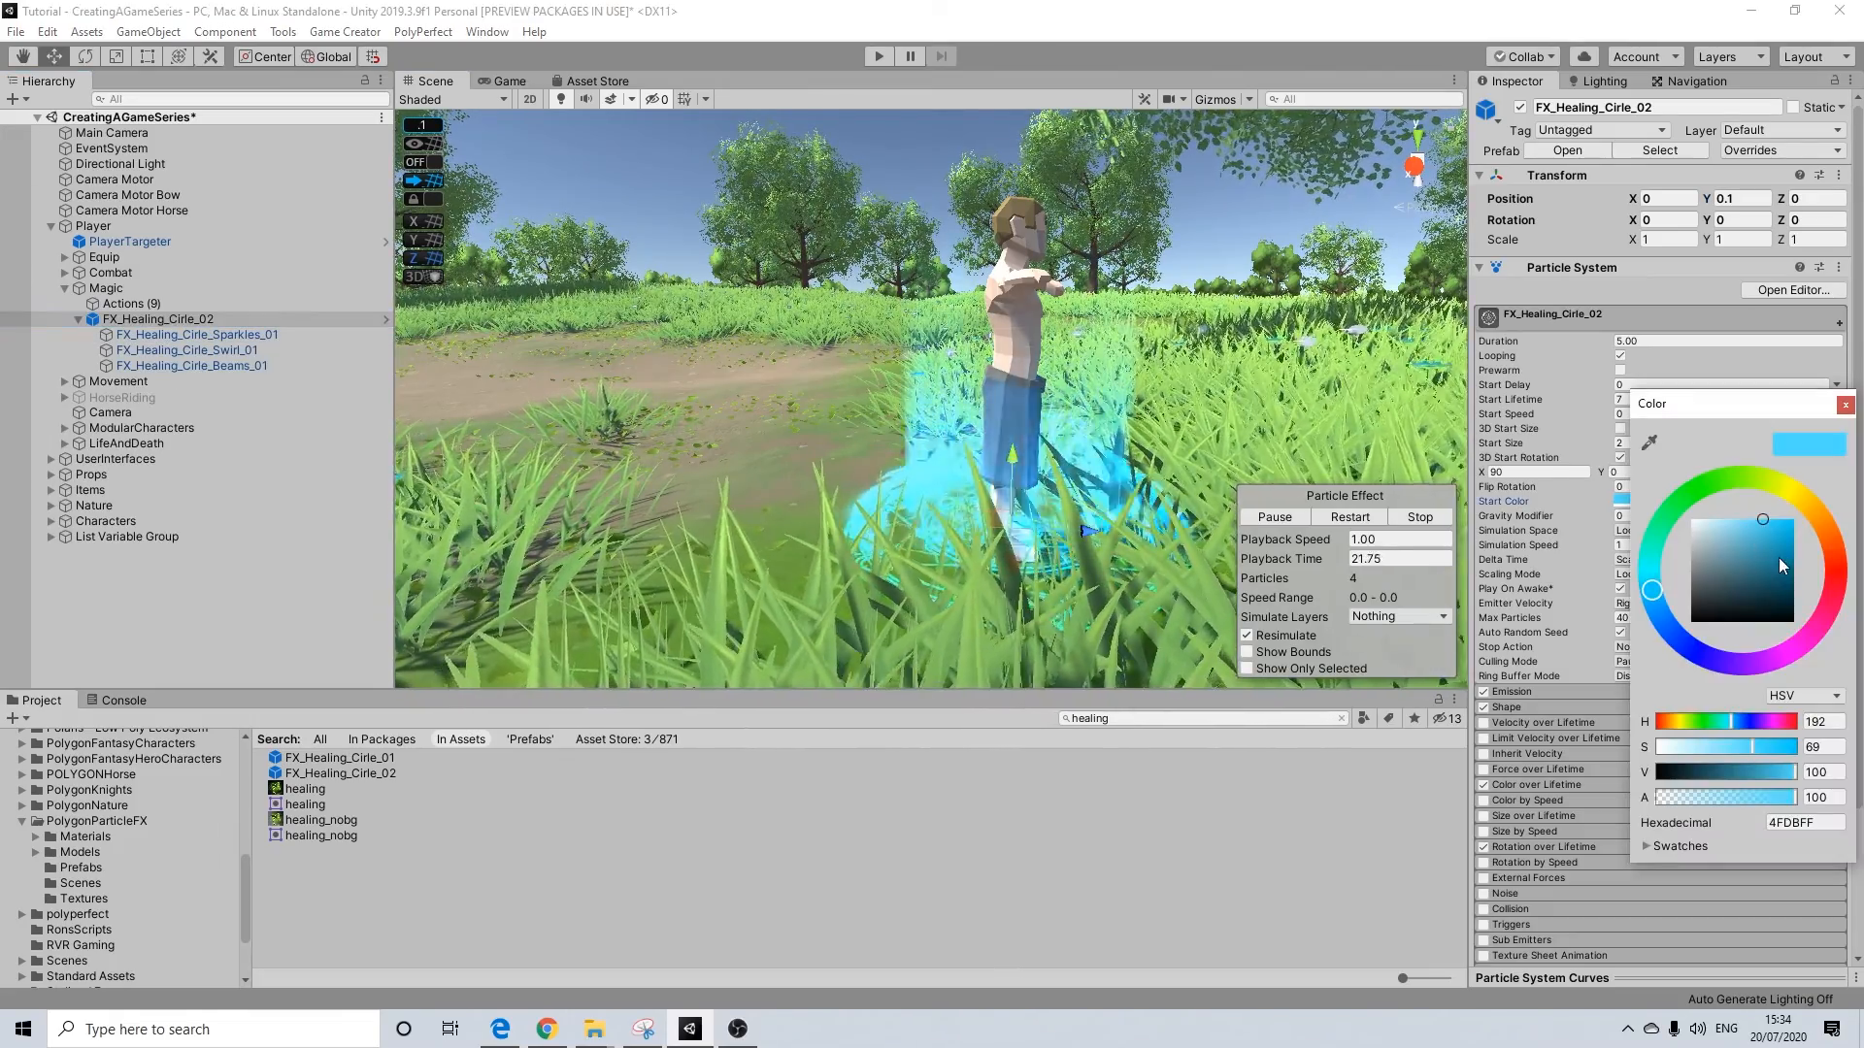
drag(1788, 539, 1811, 557)
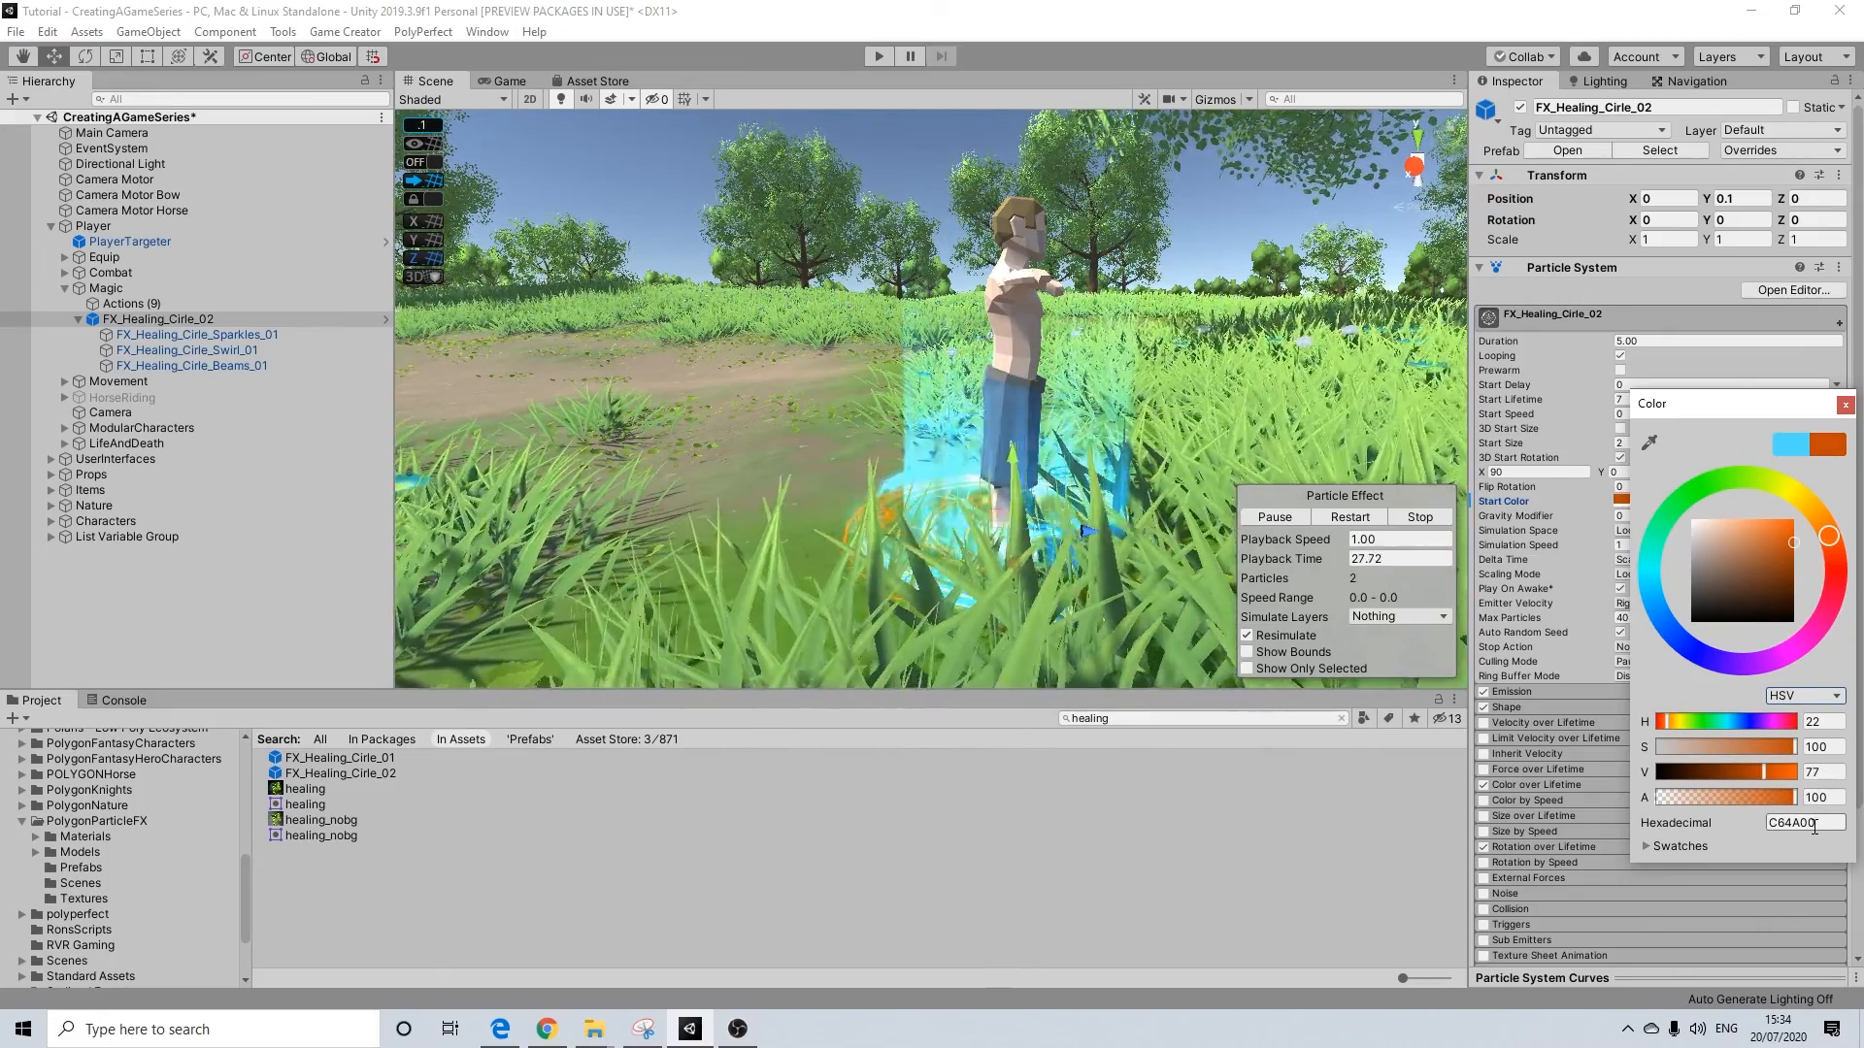
double_click(1814, 825)
click(1846, 404)
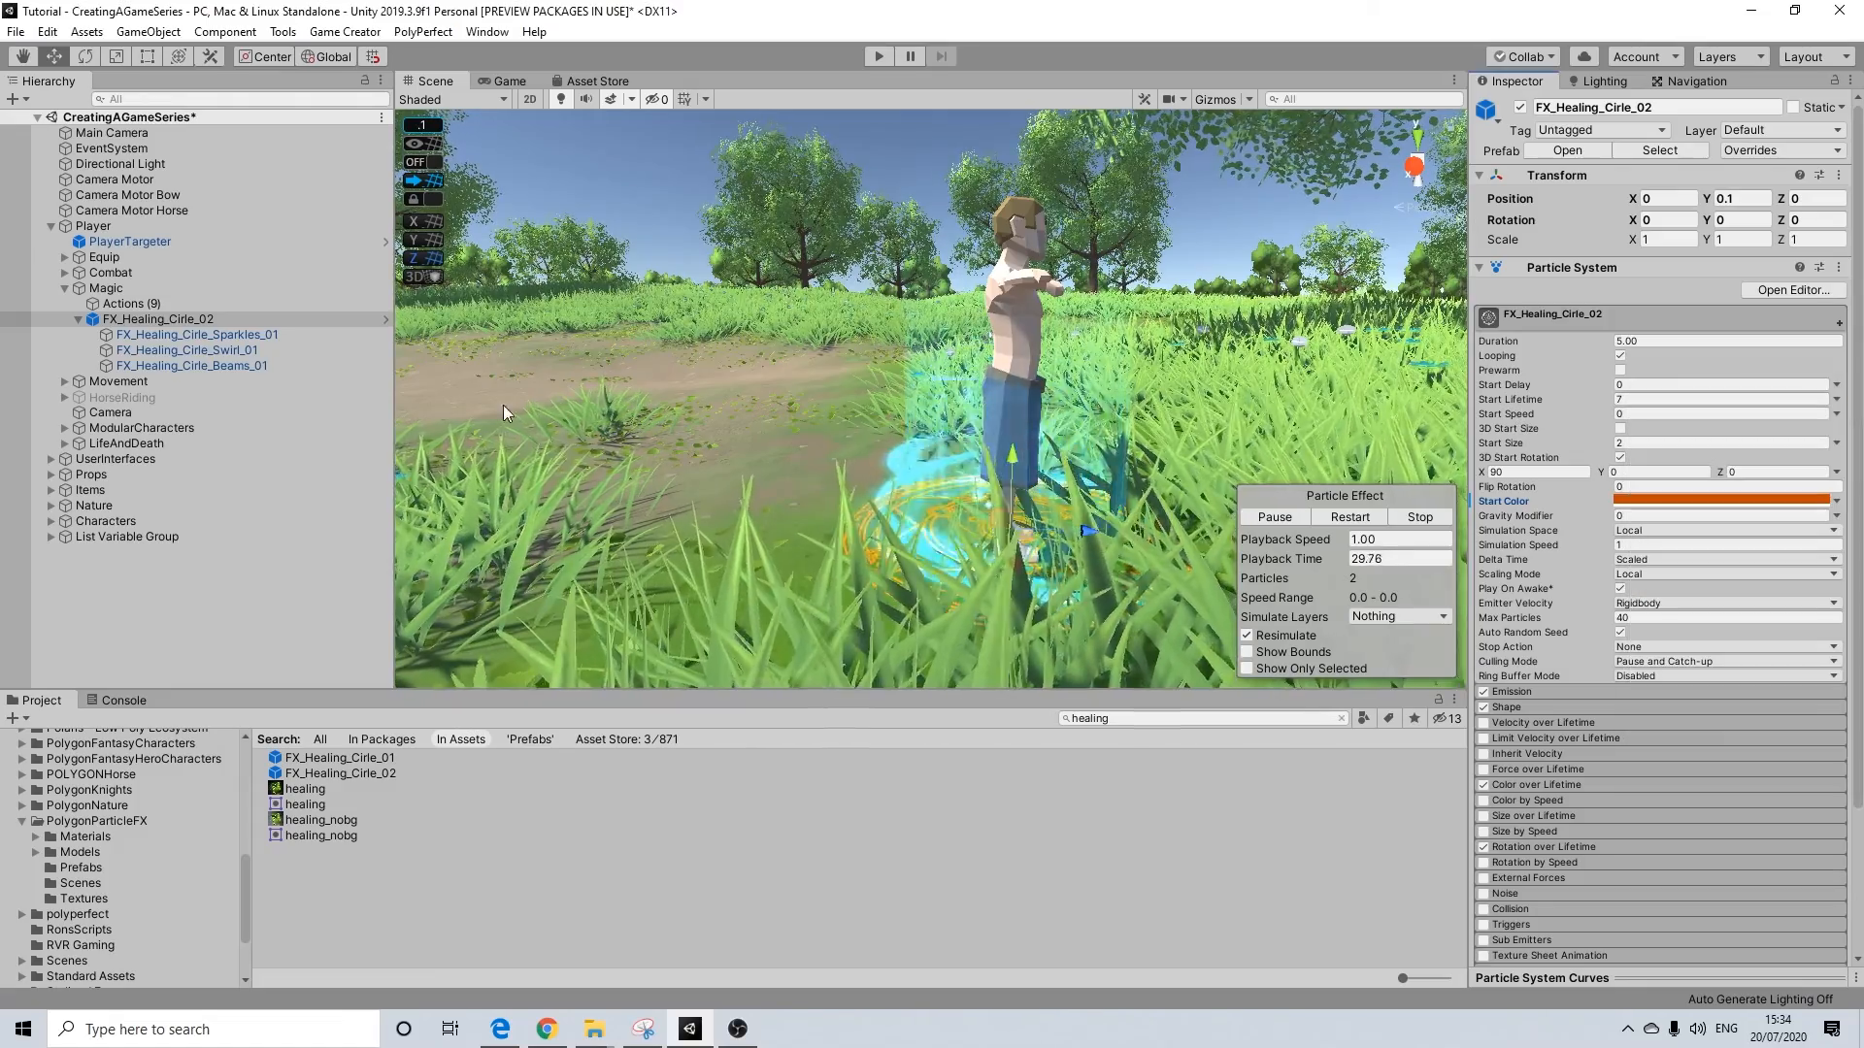
Set the Start Color of the child FX_Healing_Cirle_Sparkles_01 to C64A00
click(248, 335)
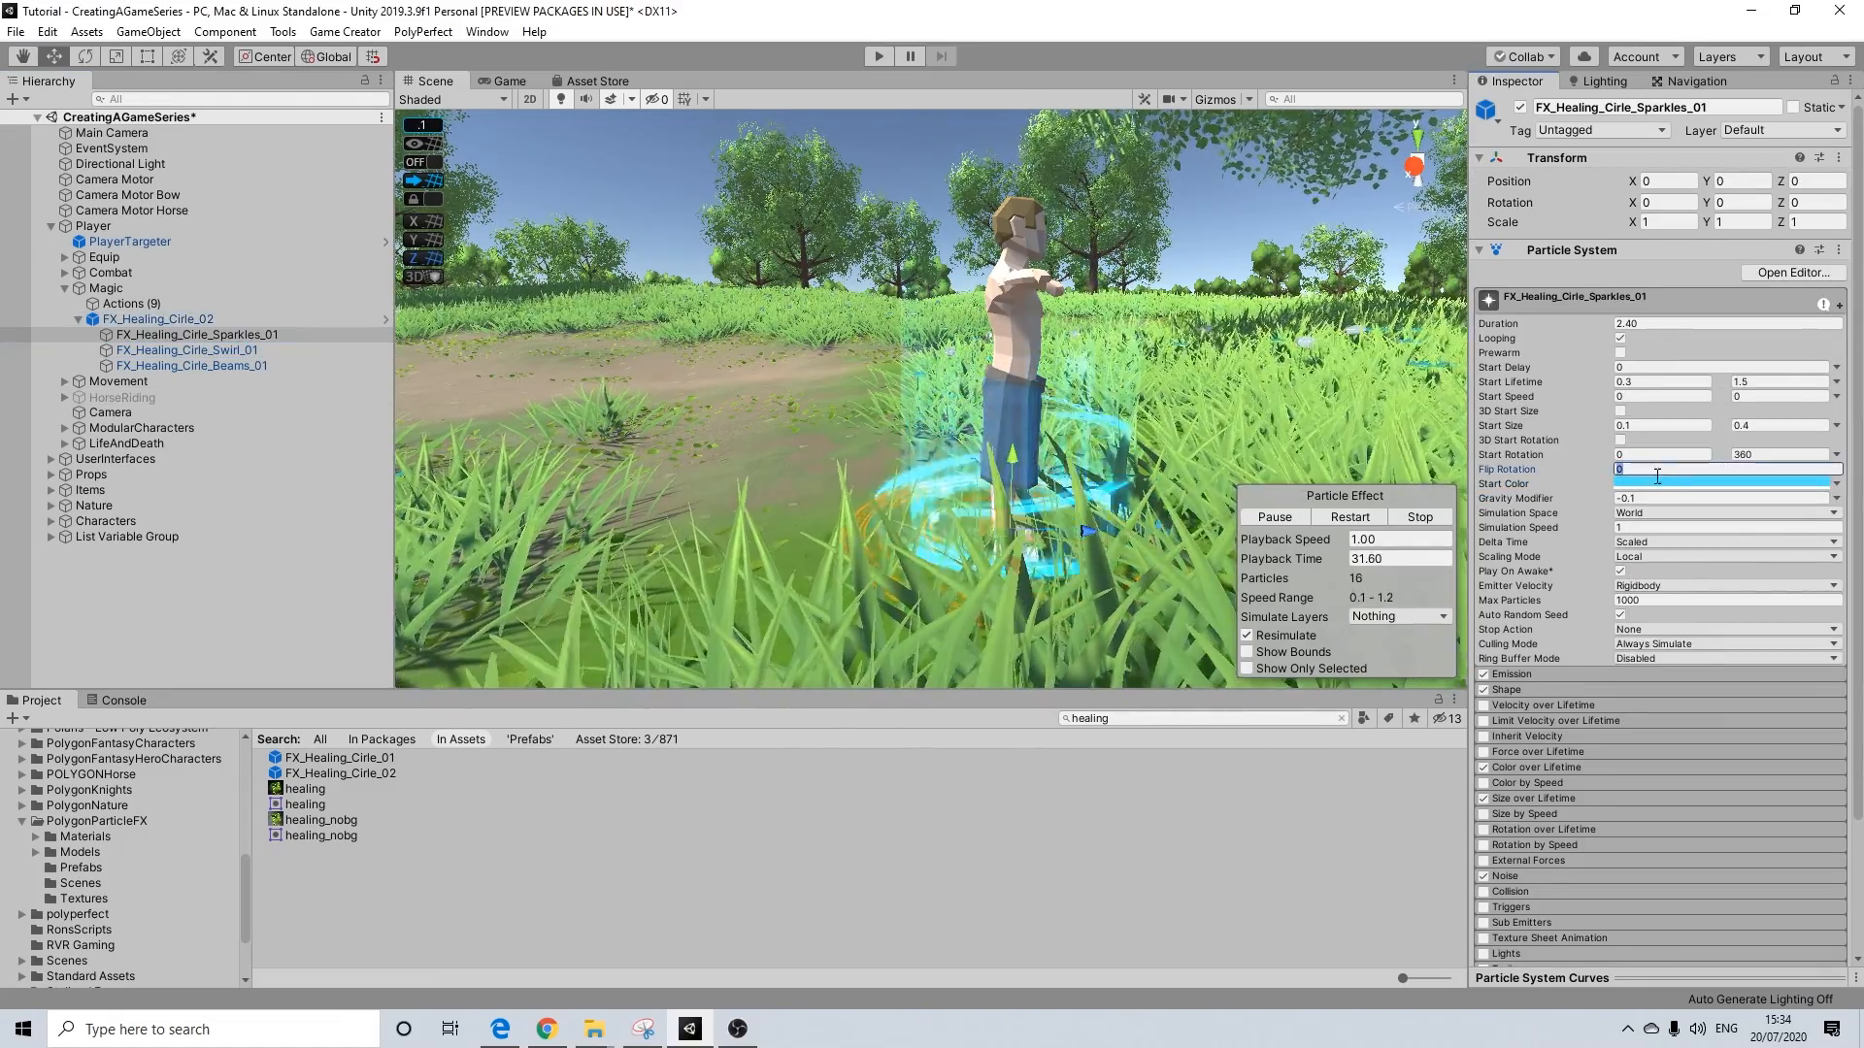
click(1656, 484)
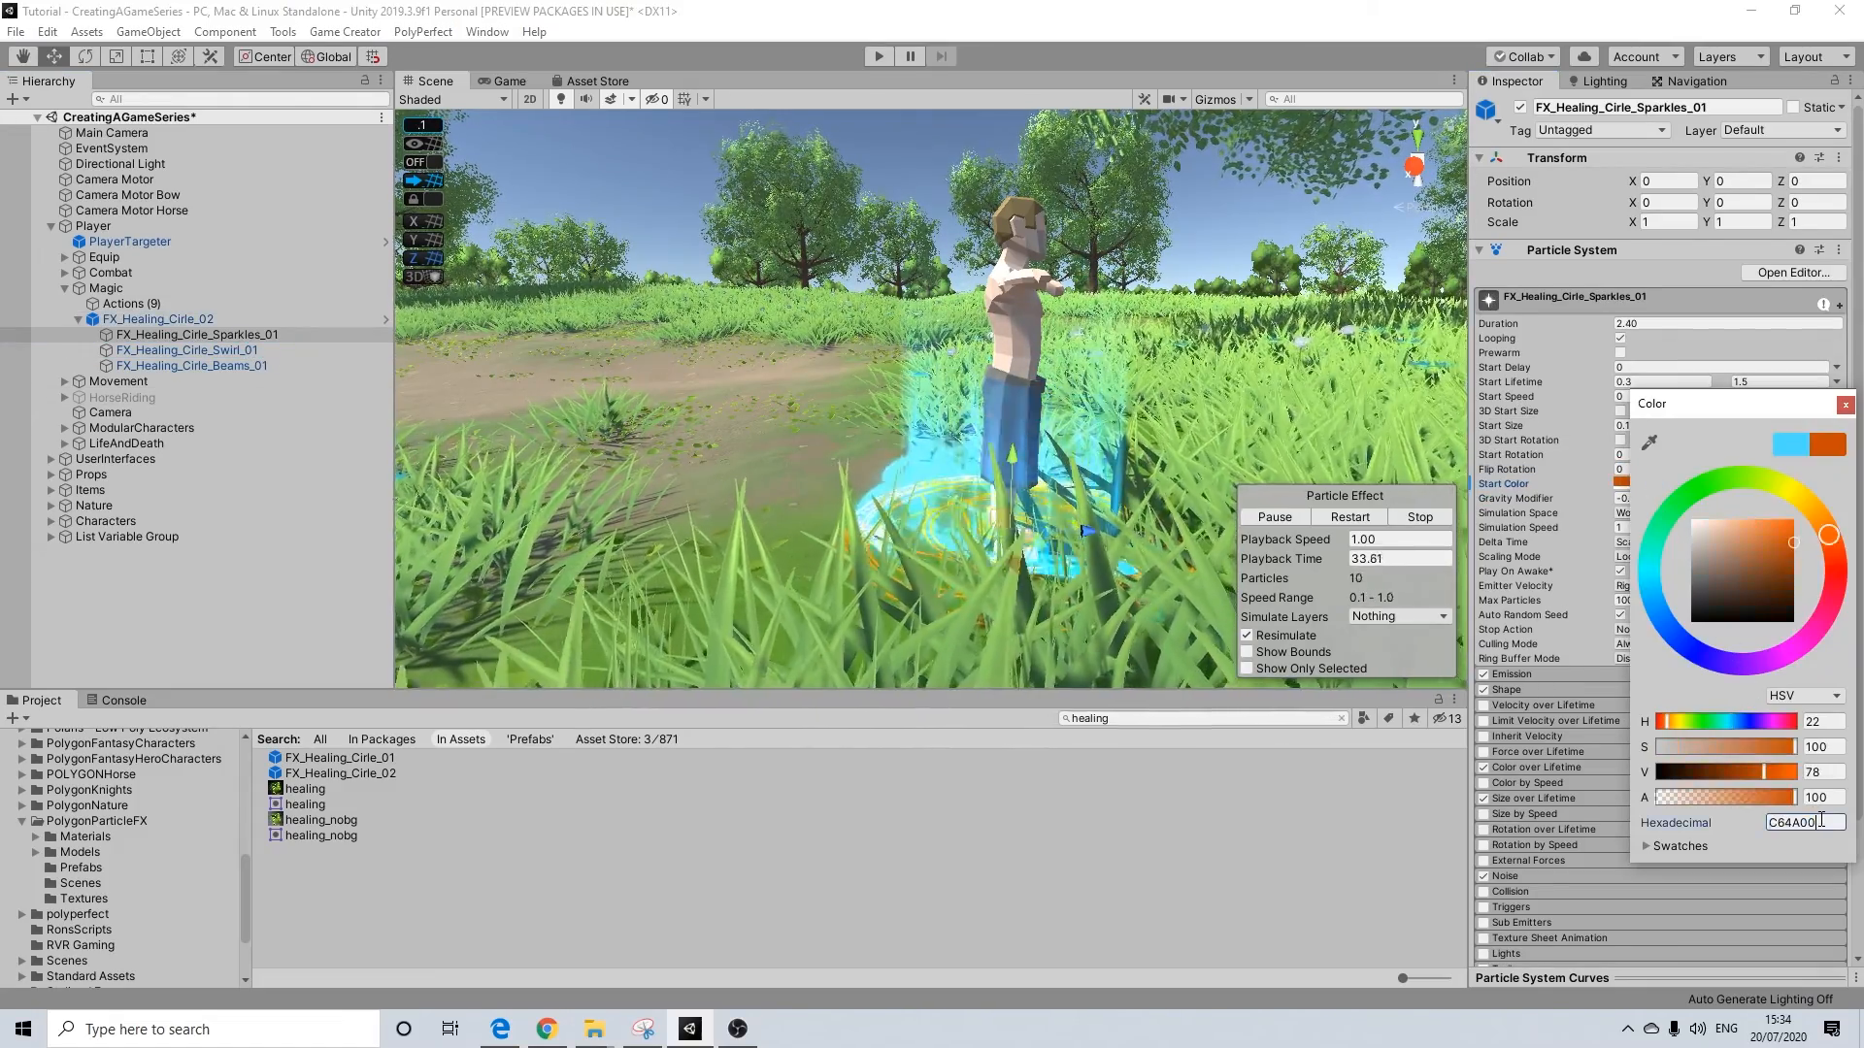
click(1845, 404)
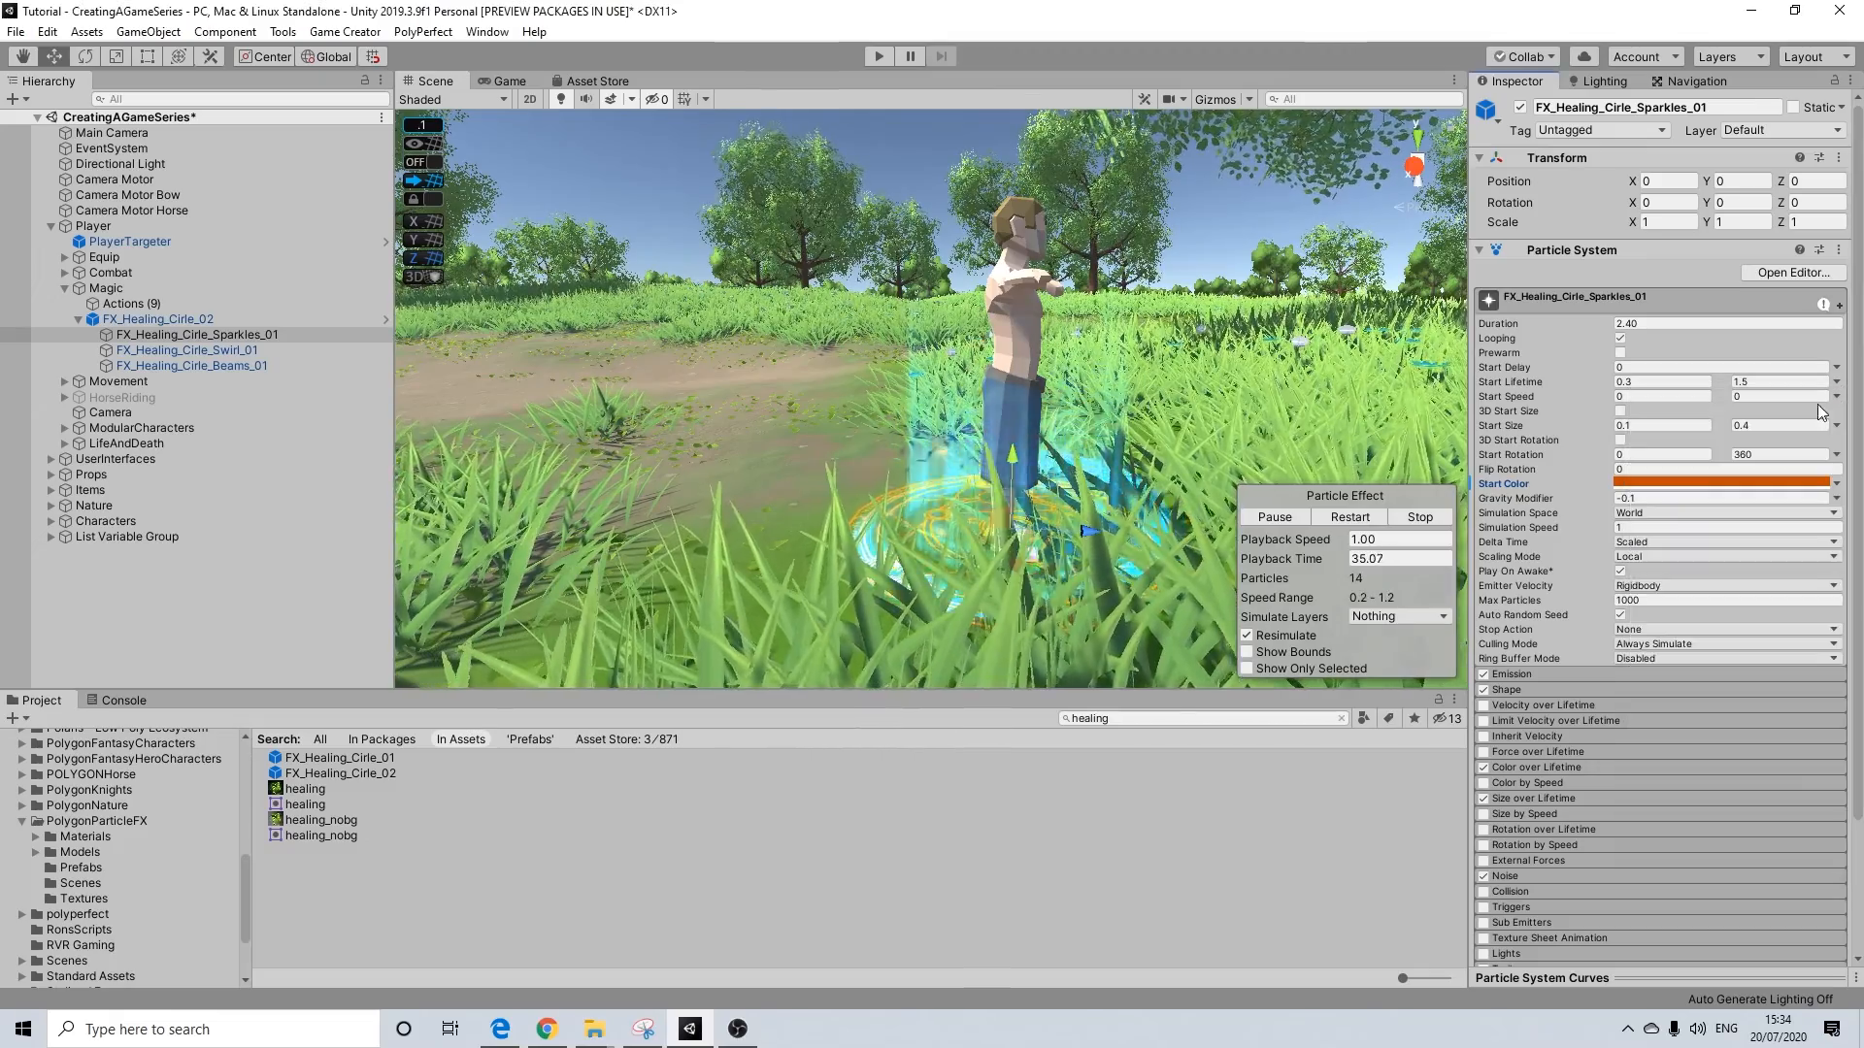
Set the Start Color of the child FX_Healing_Cirle_Swirl_01 to C64A00
click(171, 353)
click(1639, 496)
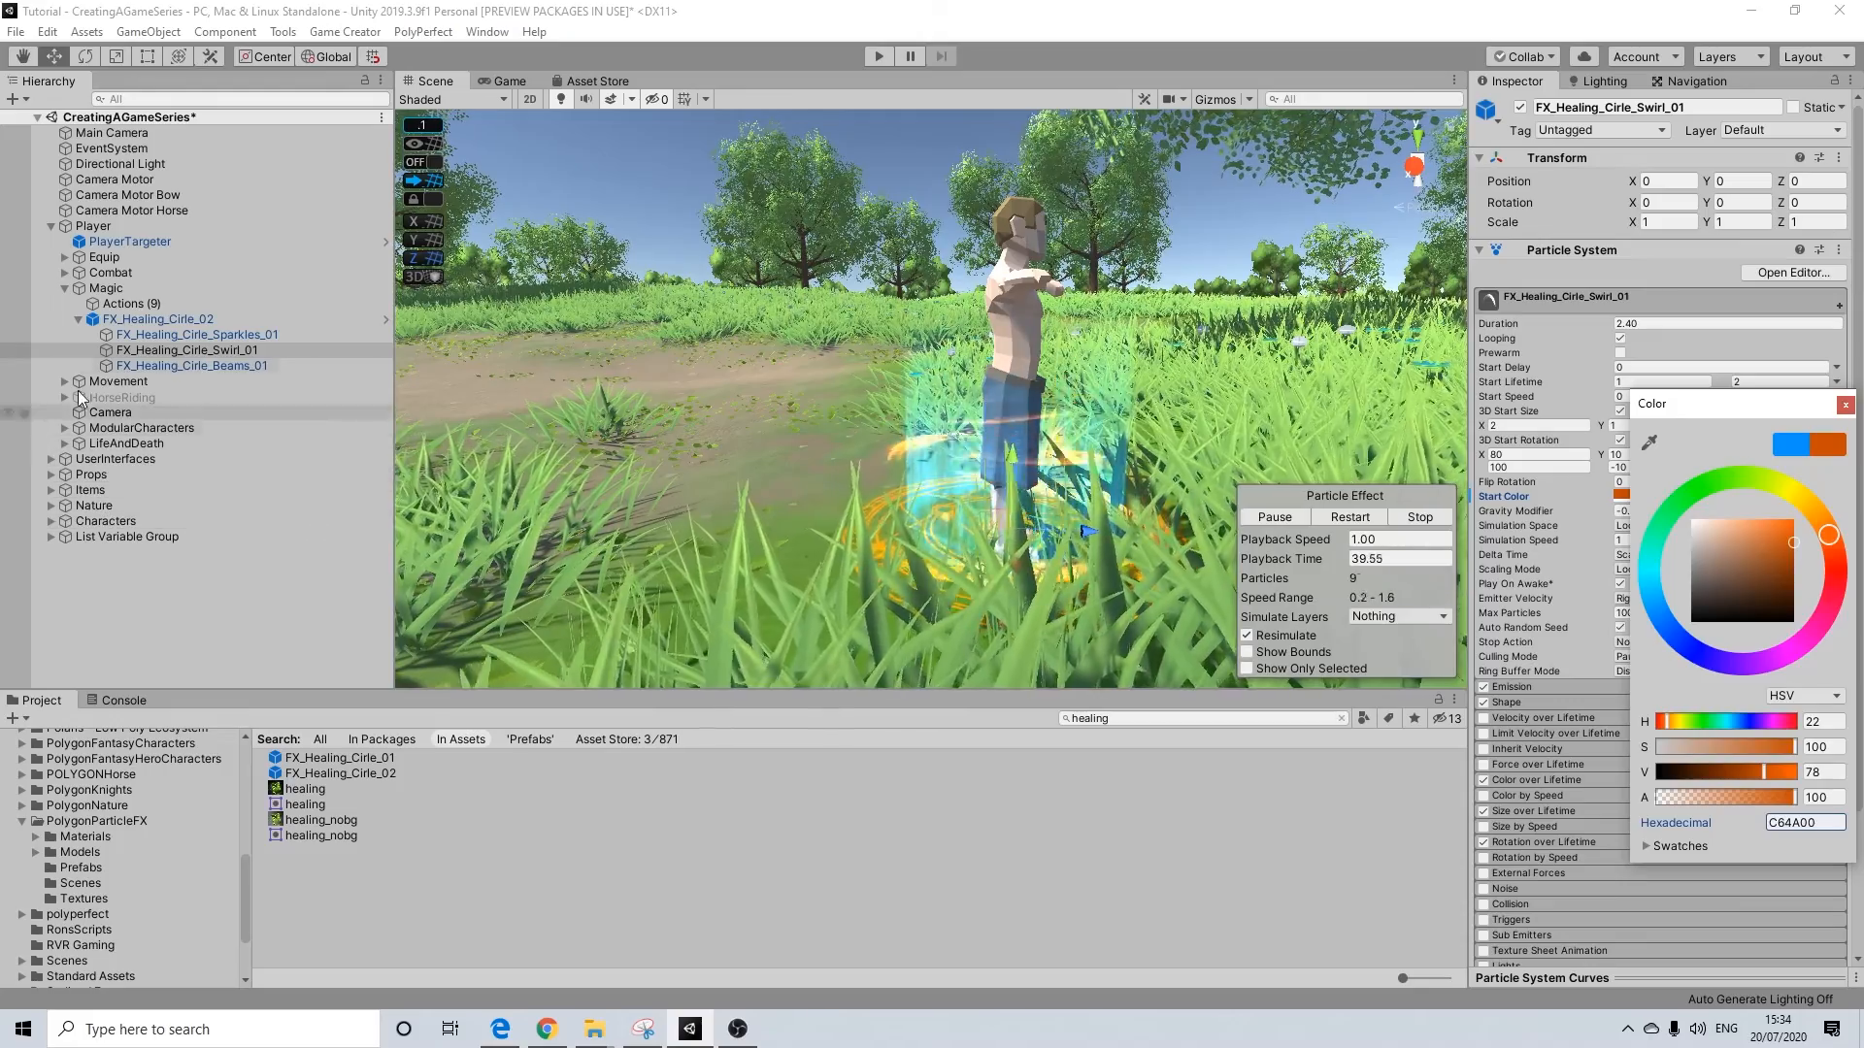
click(194, 350)
click(1668, 496)
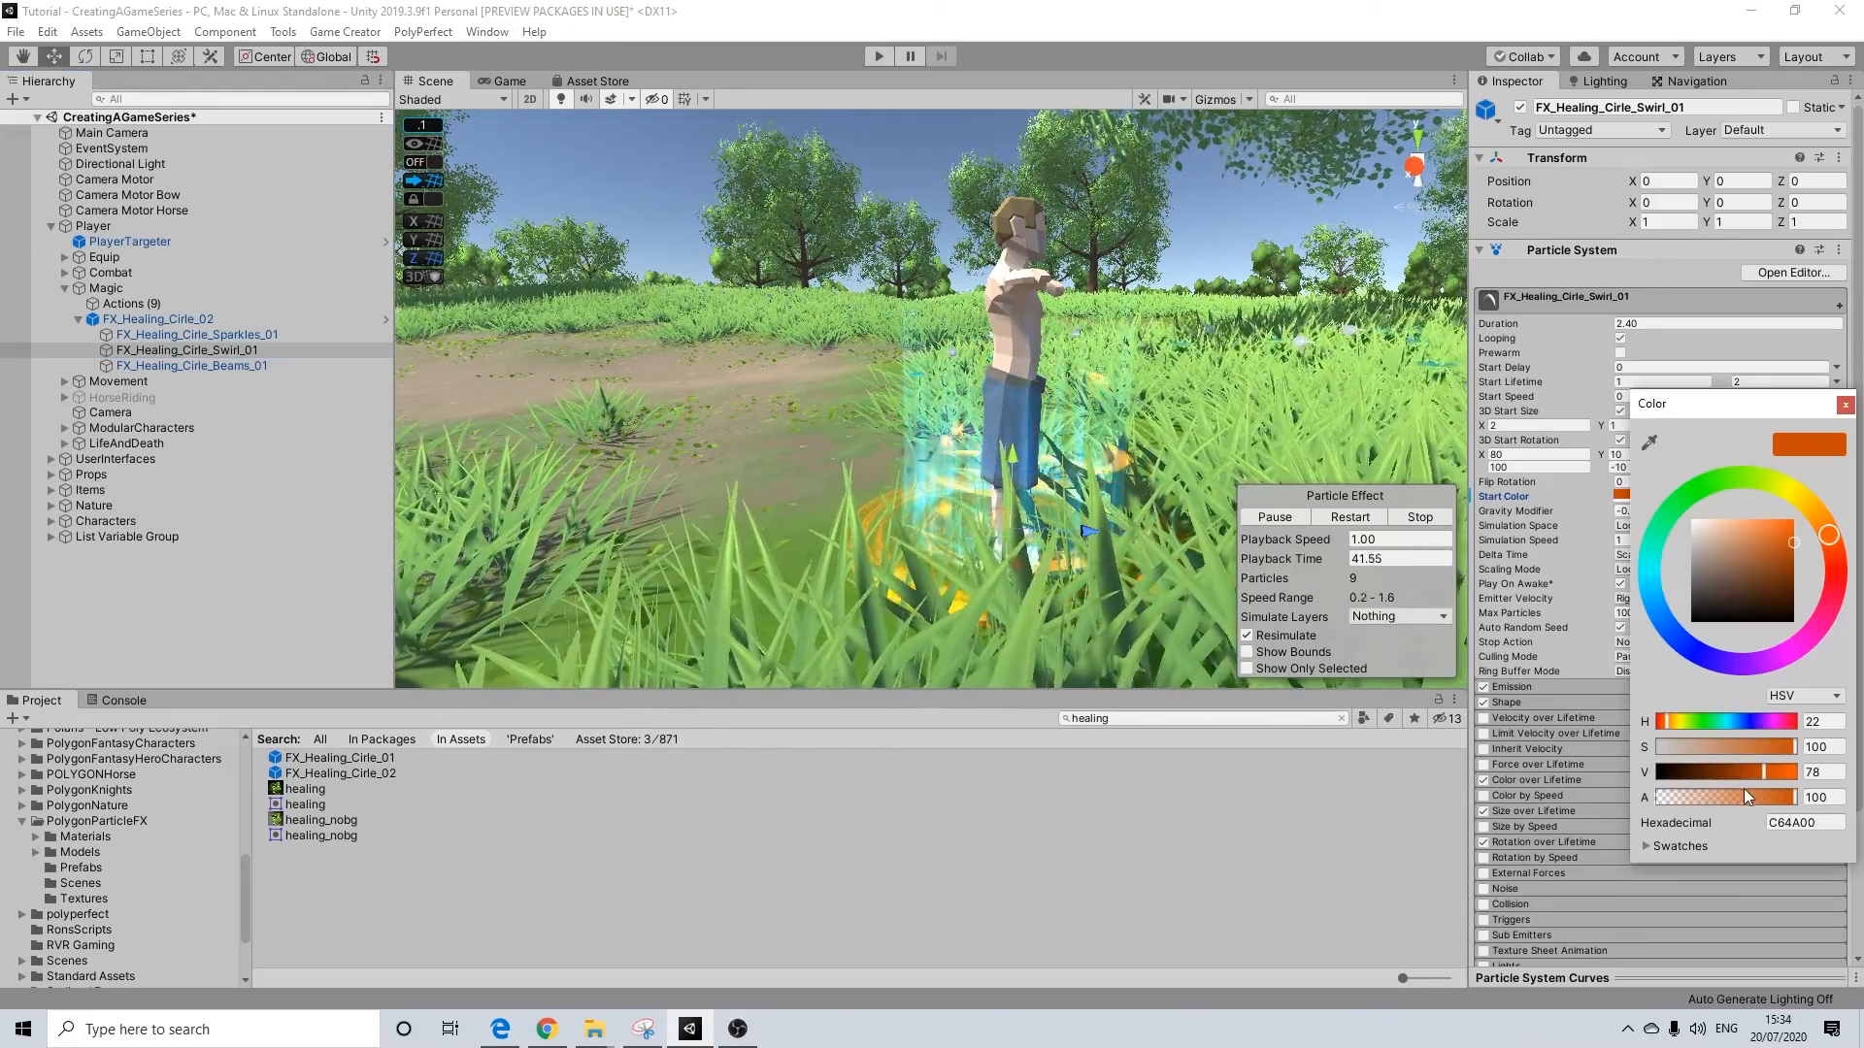
click(1844, 403)
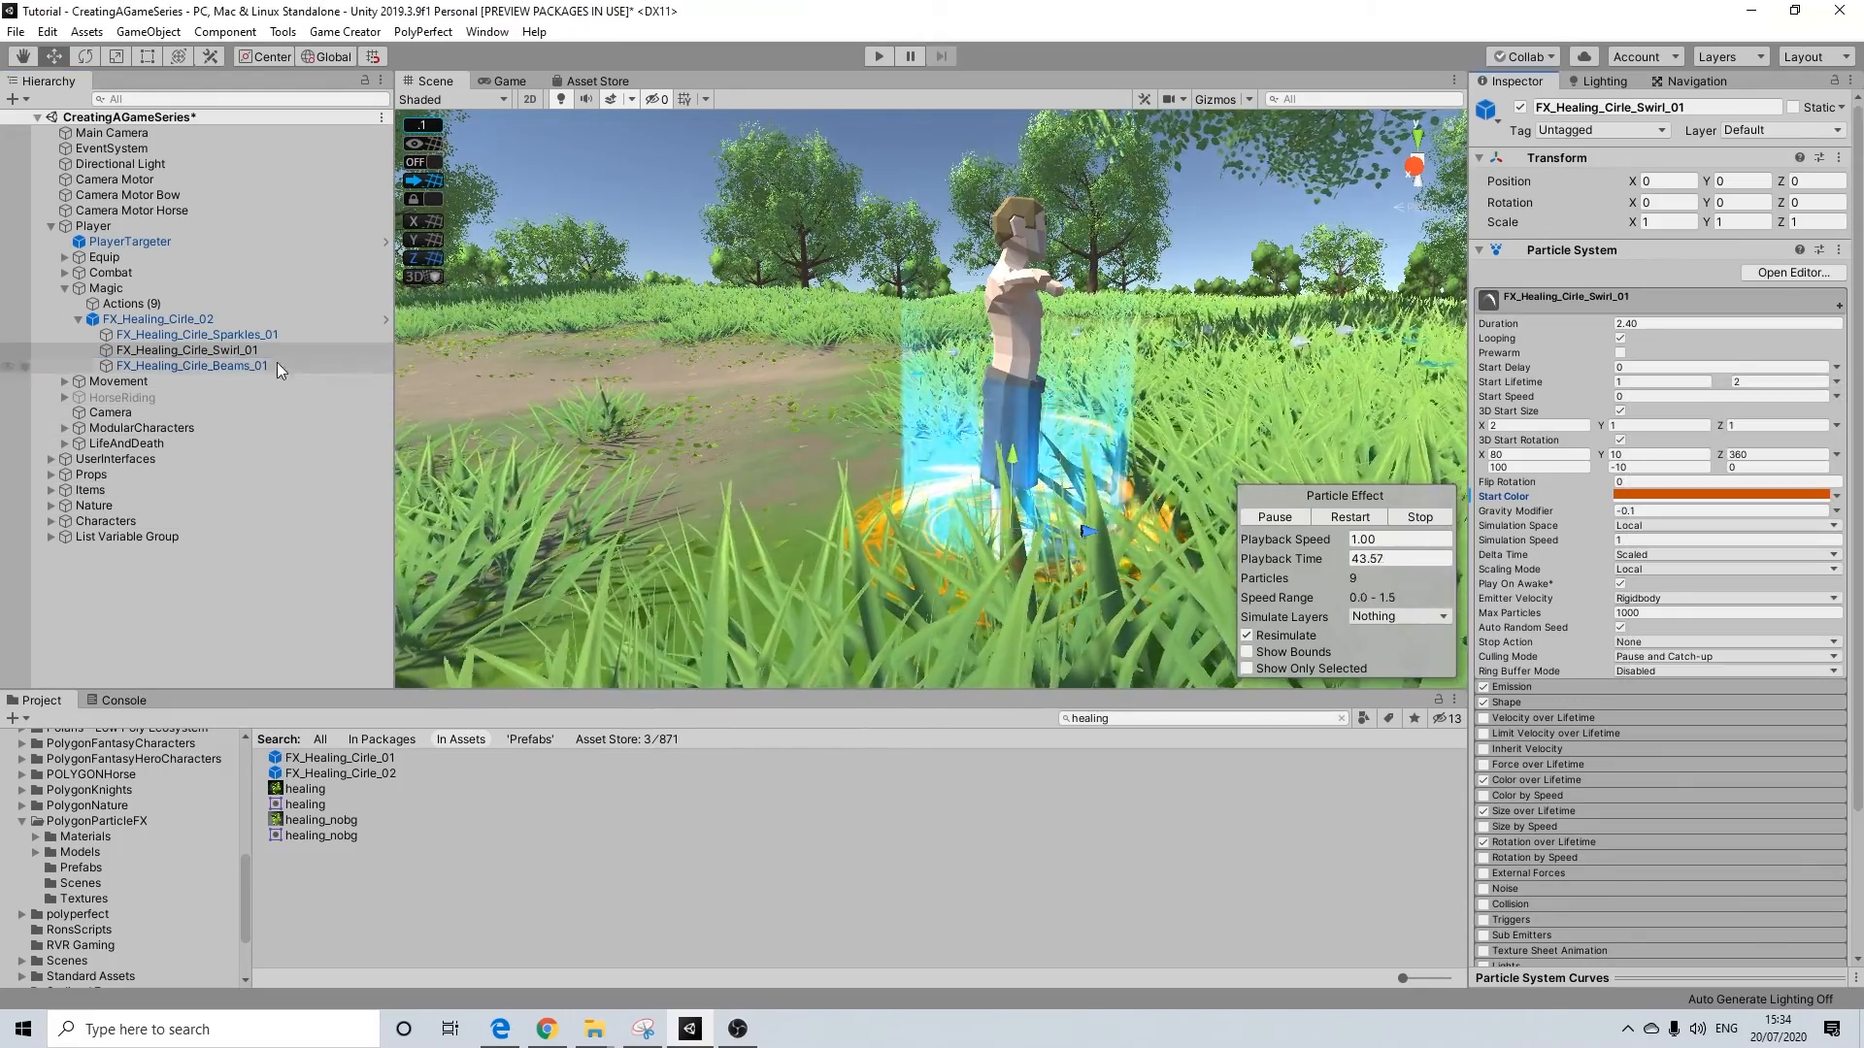
Set the Start Color of the child FX_Healing_Cirle_Beams_01 to C64A00 and collapse the children of FX_Healing_Cirle_02 in the hierarchy
click(192, 366)
click(1708, 496)
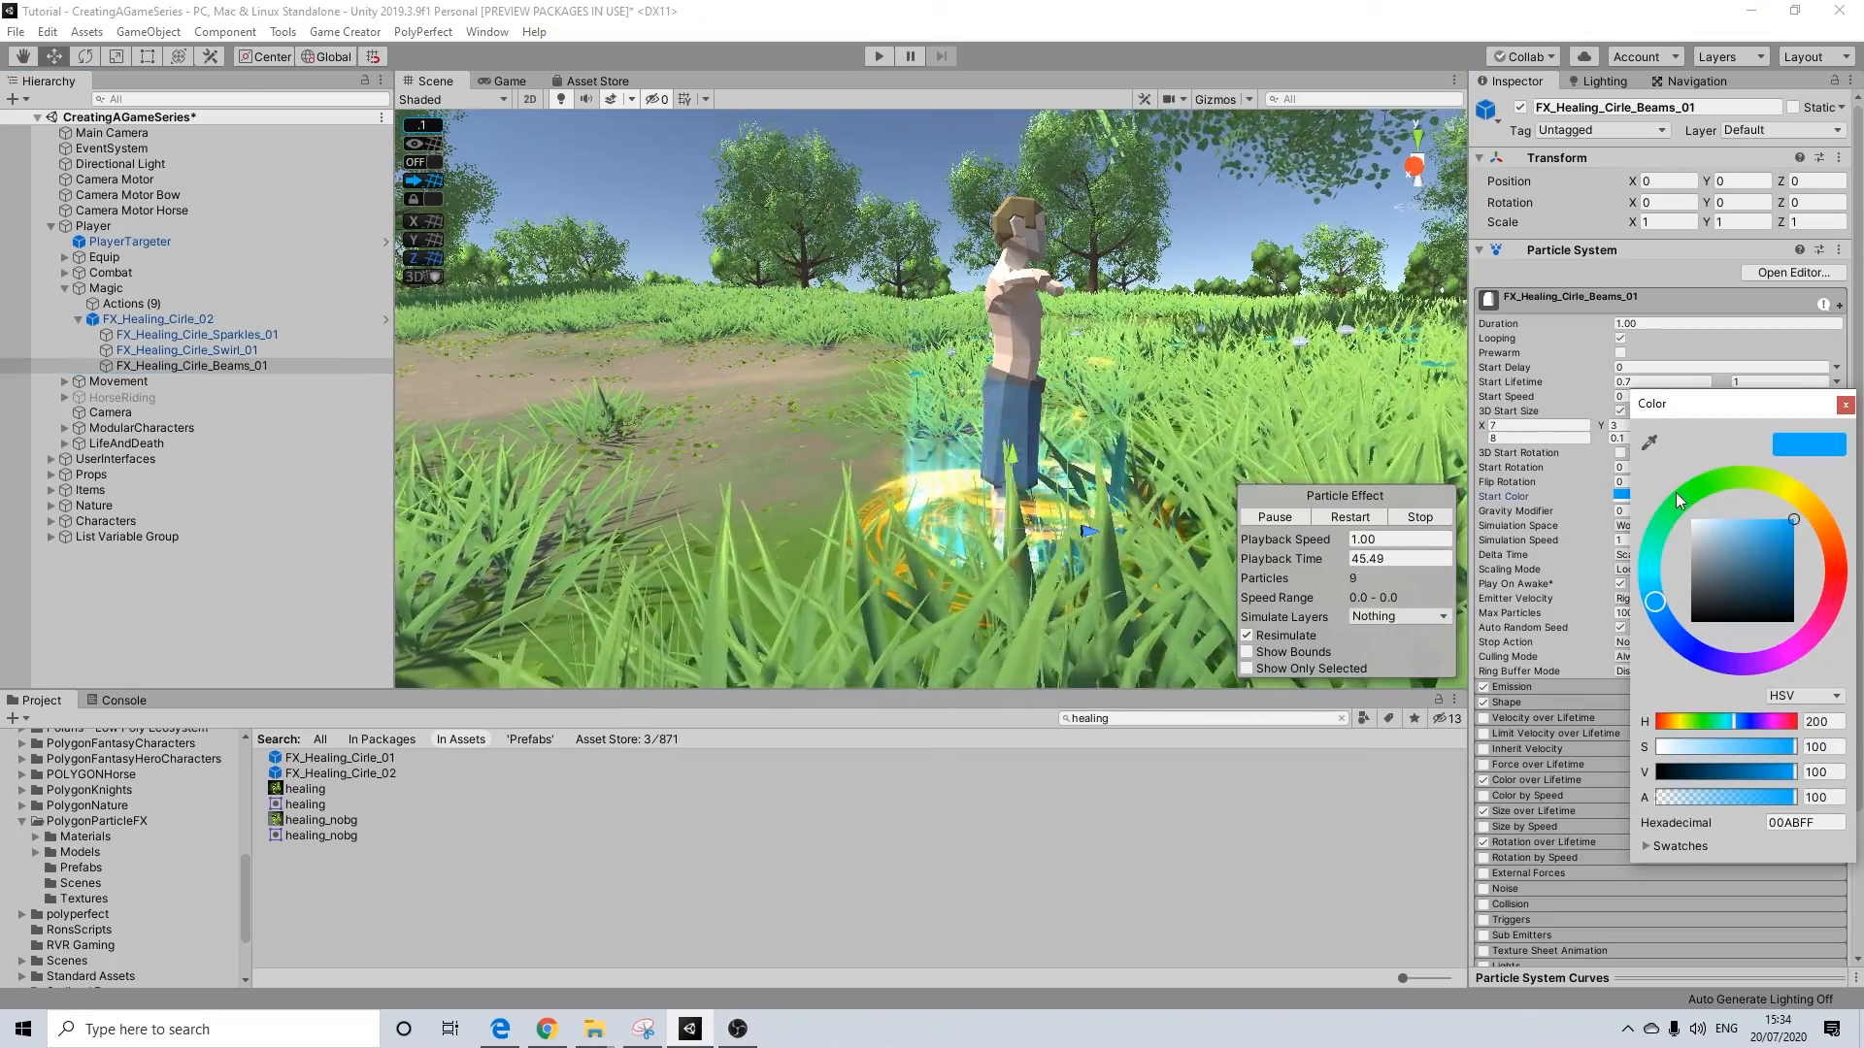
click(1804, 822)
text(C64A00)
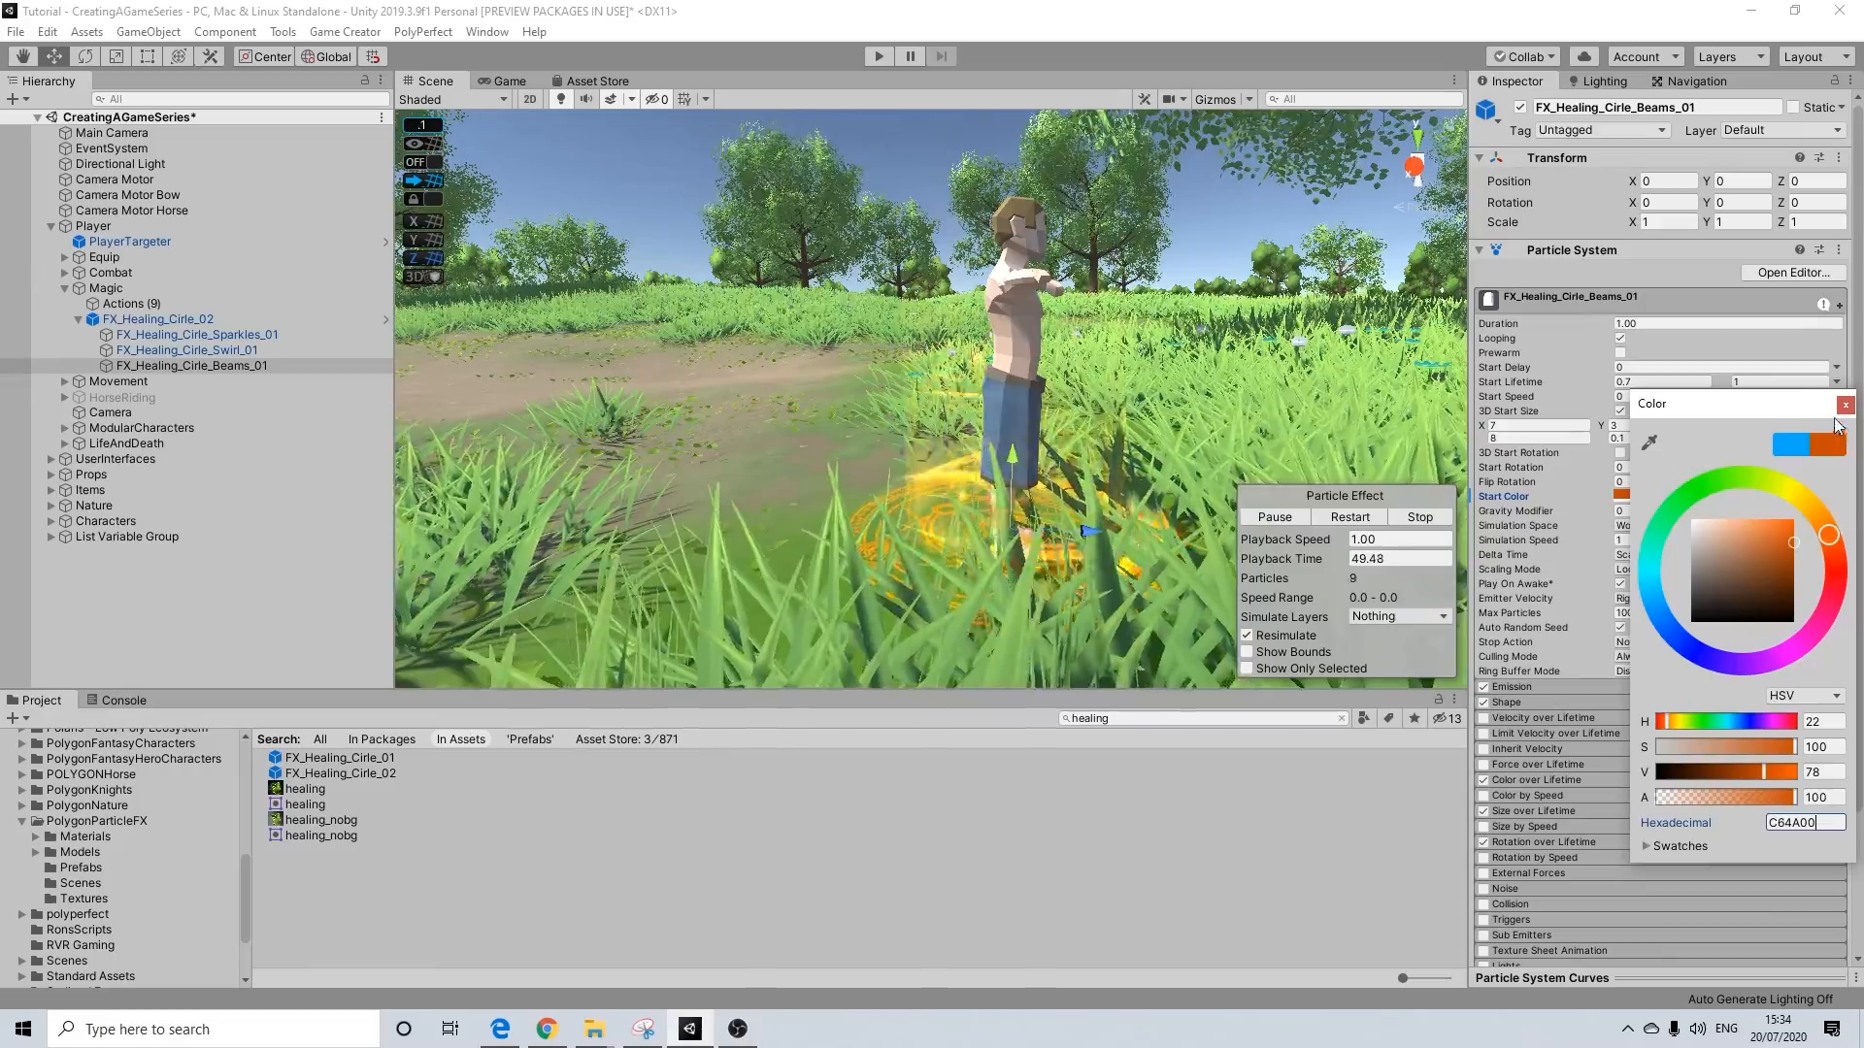
right_drag(1012, 427, 1012, 427)
key(s)
alt+drag(1011, 427, 1035, 491)
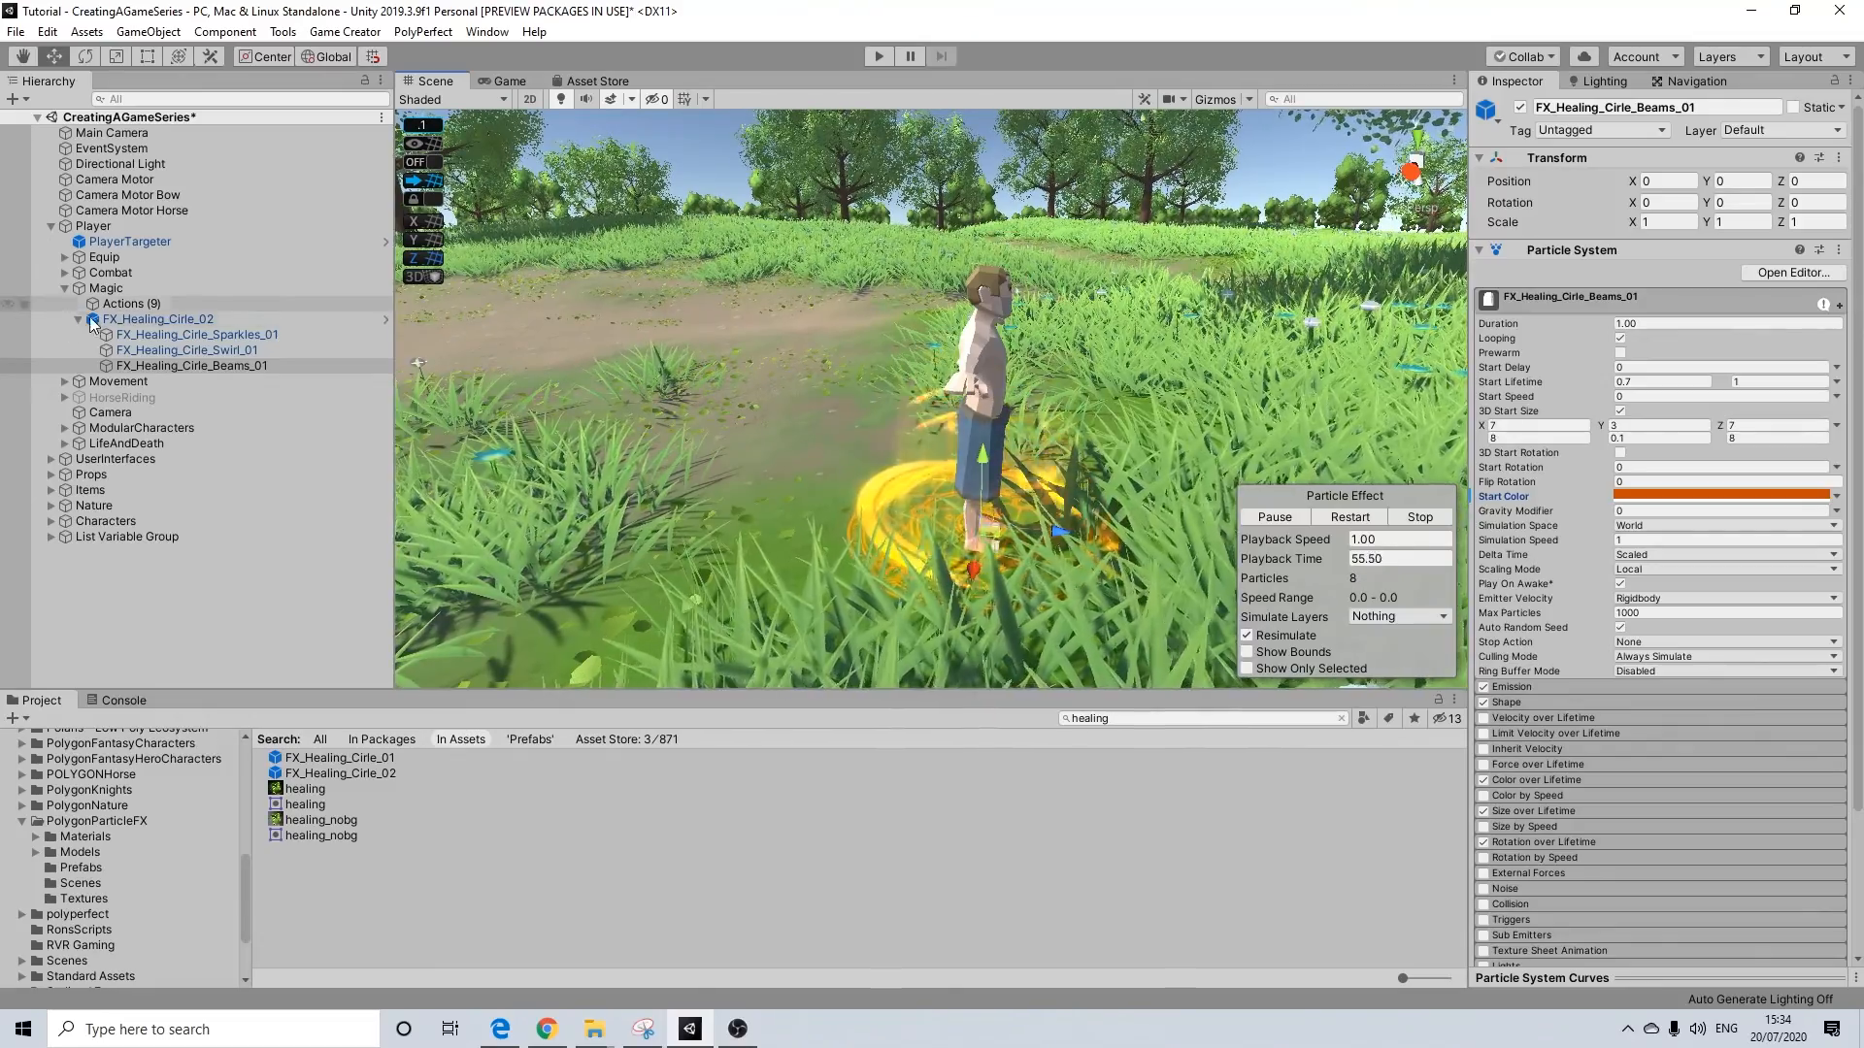
click(156, 319)
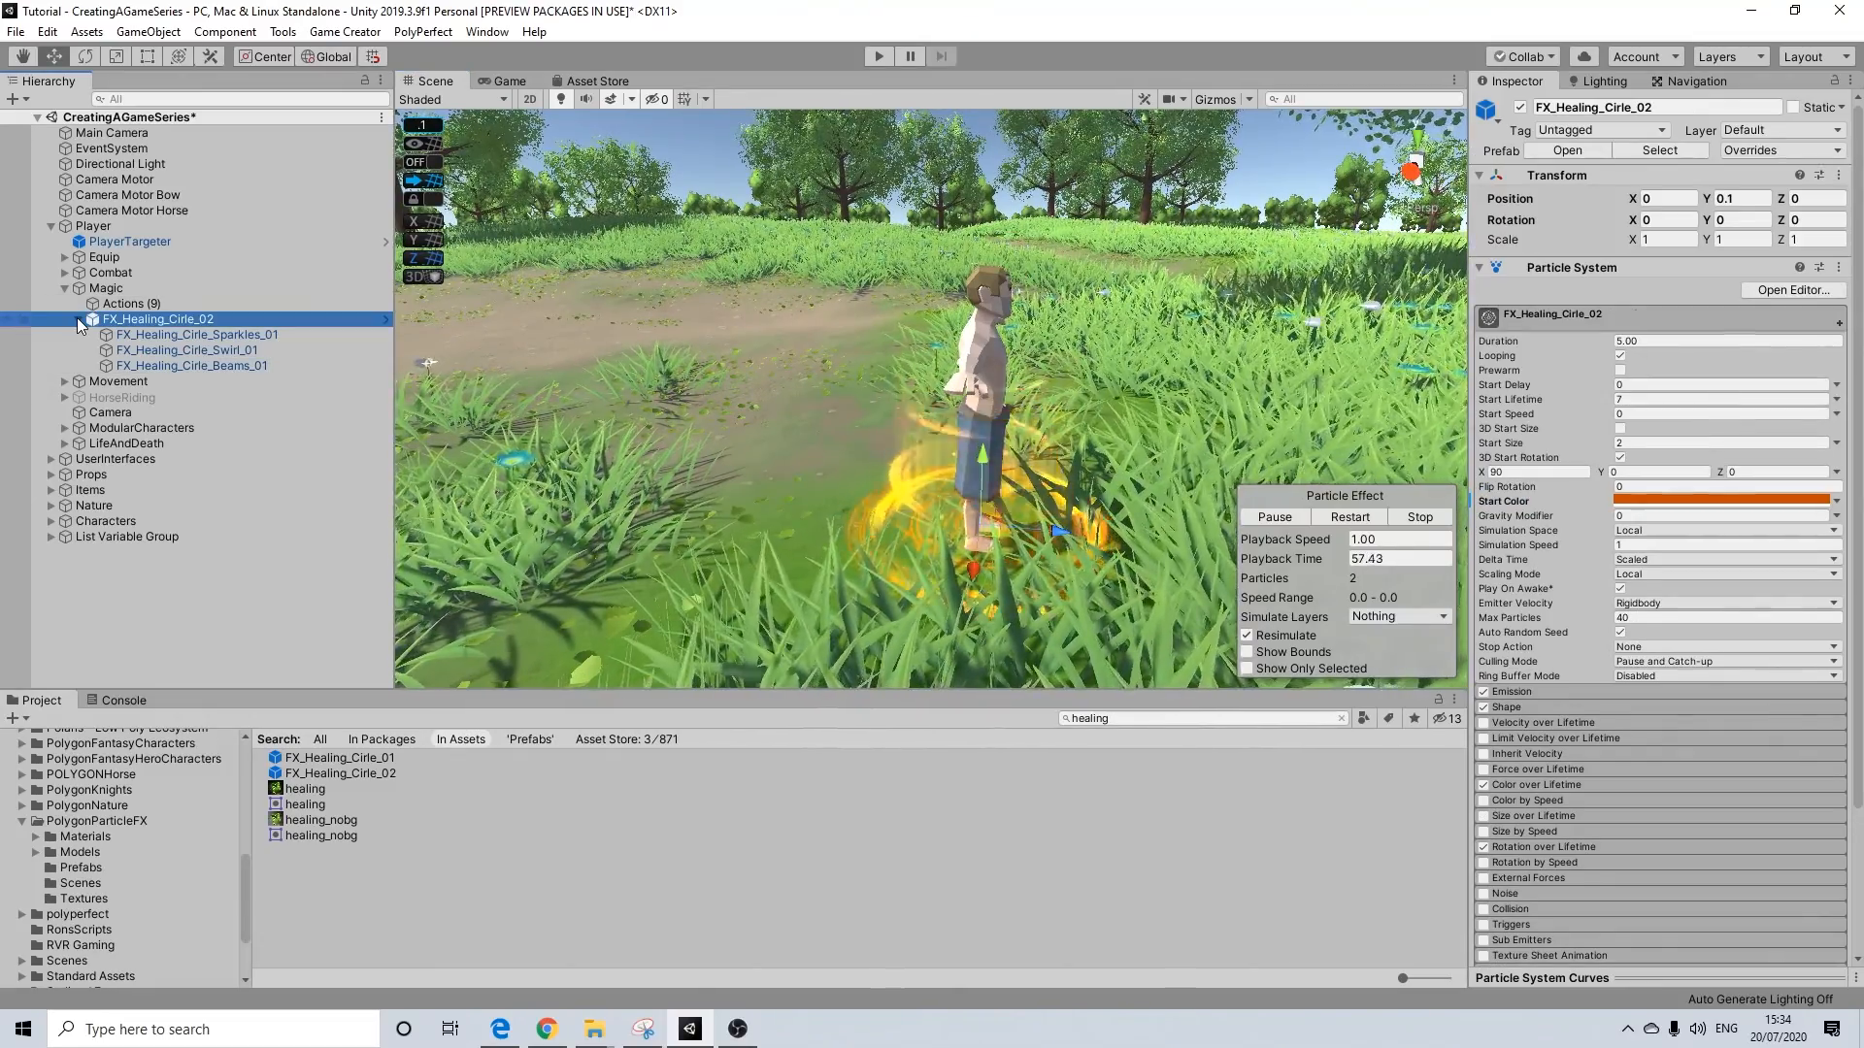
click(80, 319)
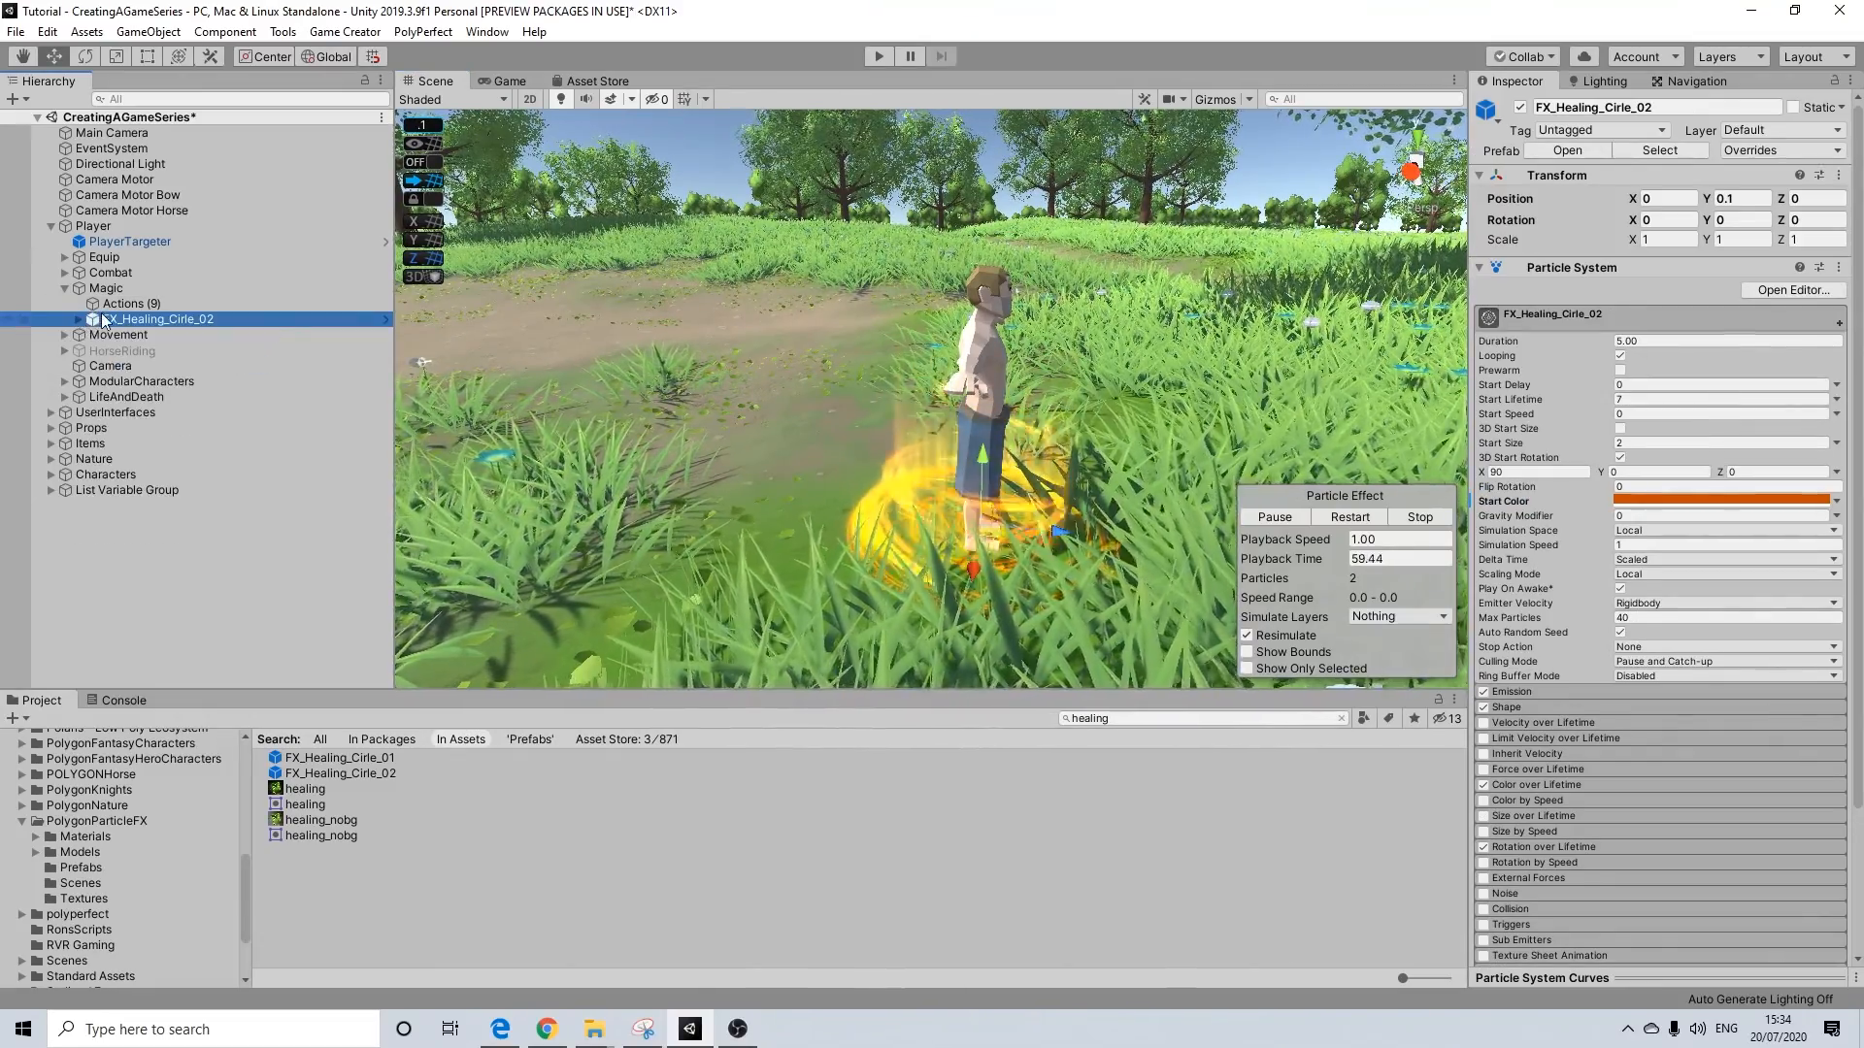
Collapse the PolygonParticleFX folder in the project assets and open the Behavior folder
click(23, 821)
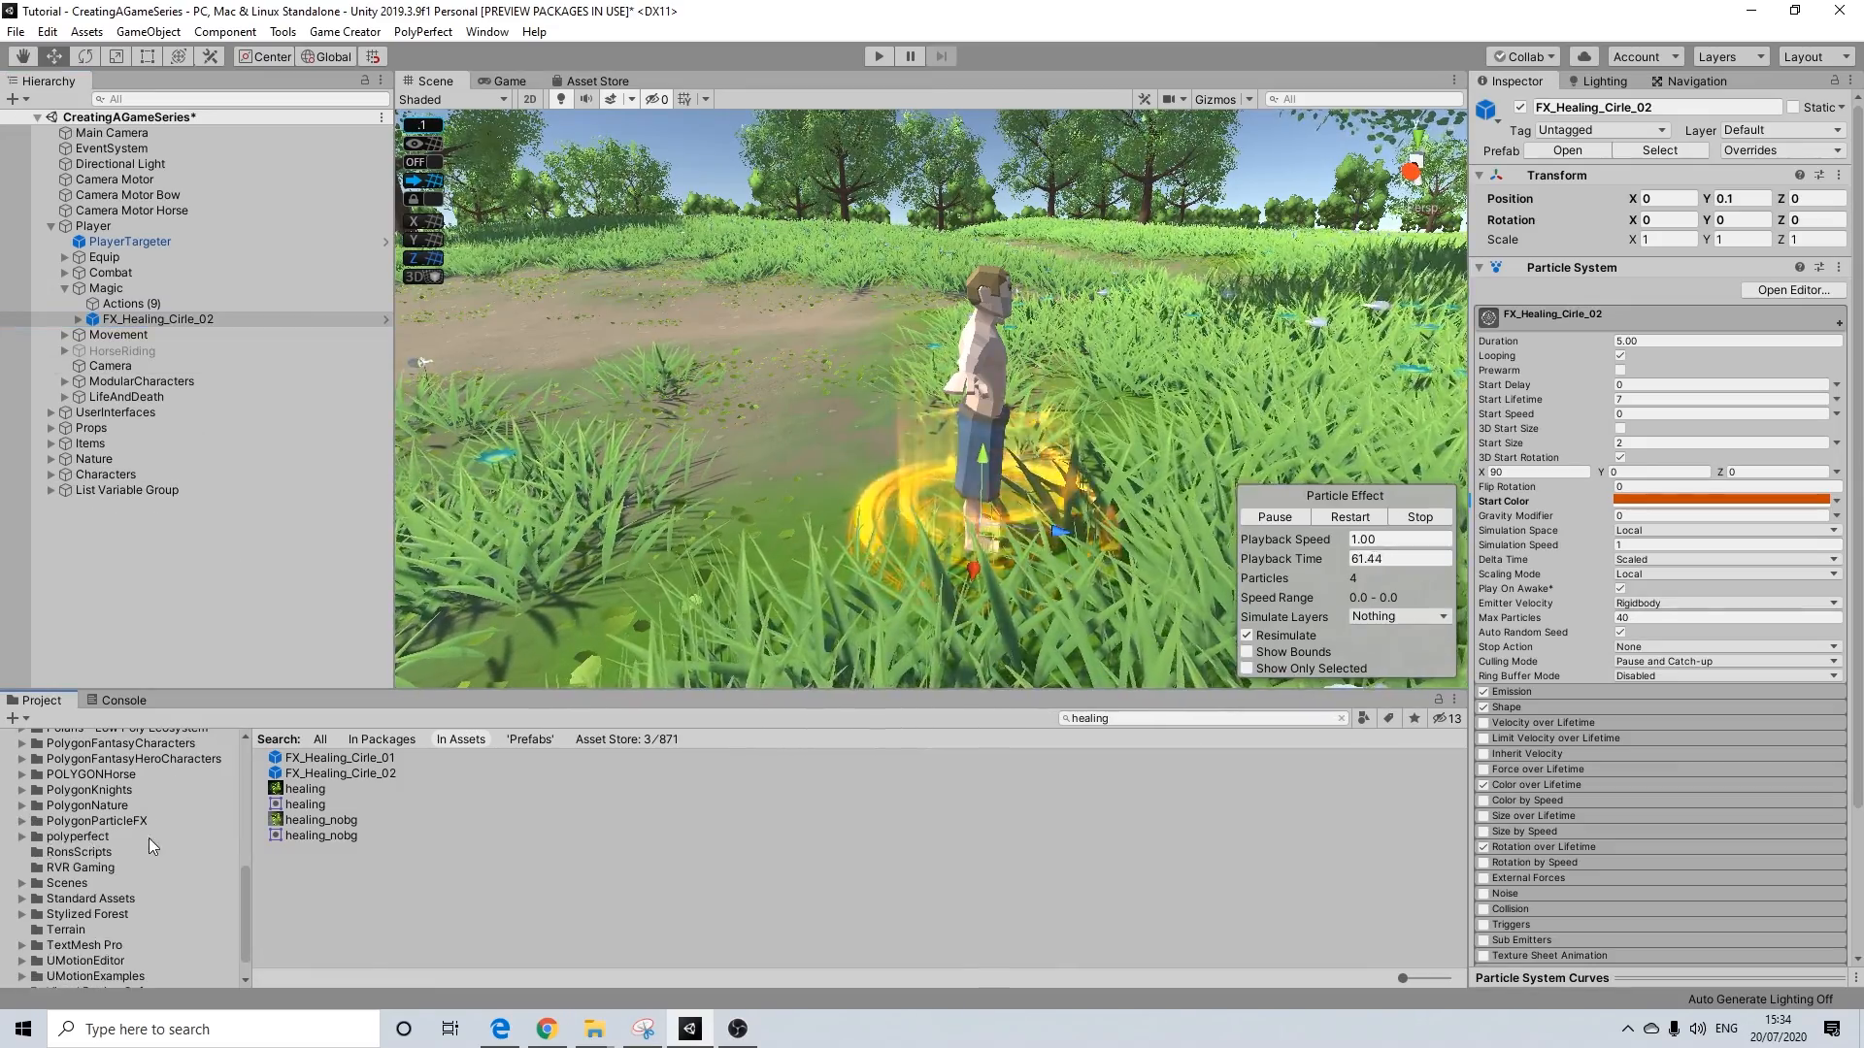
scroll(123, 830, up, 10)
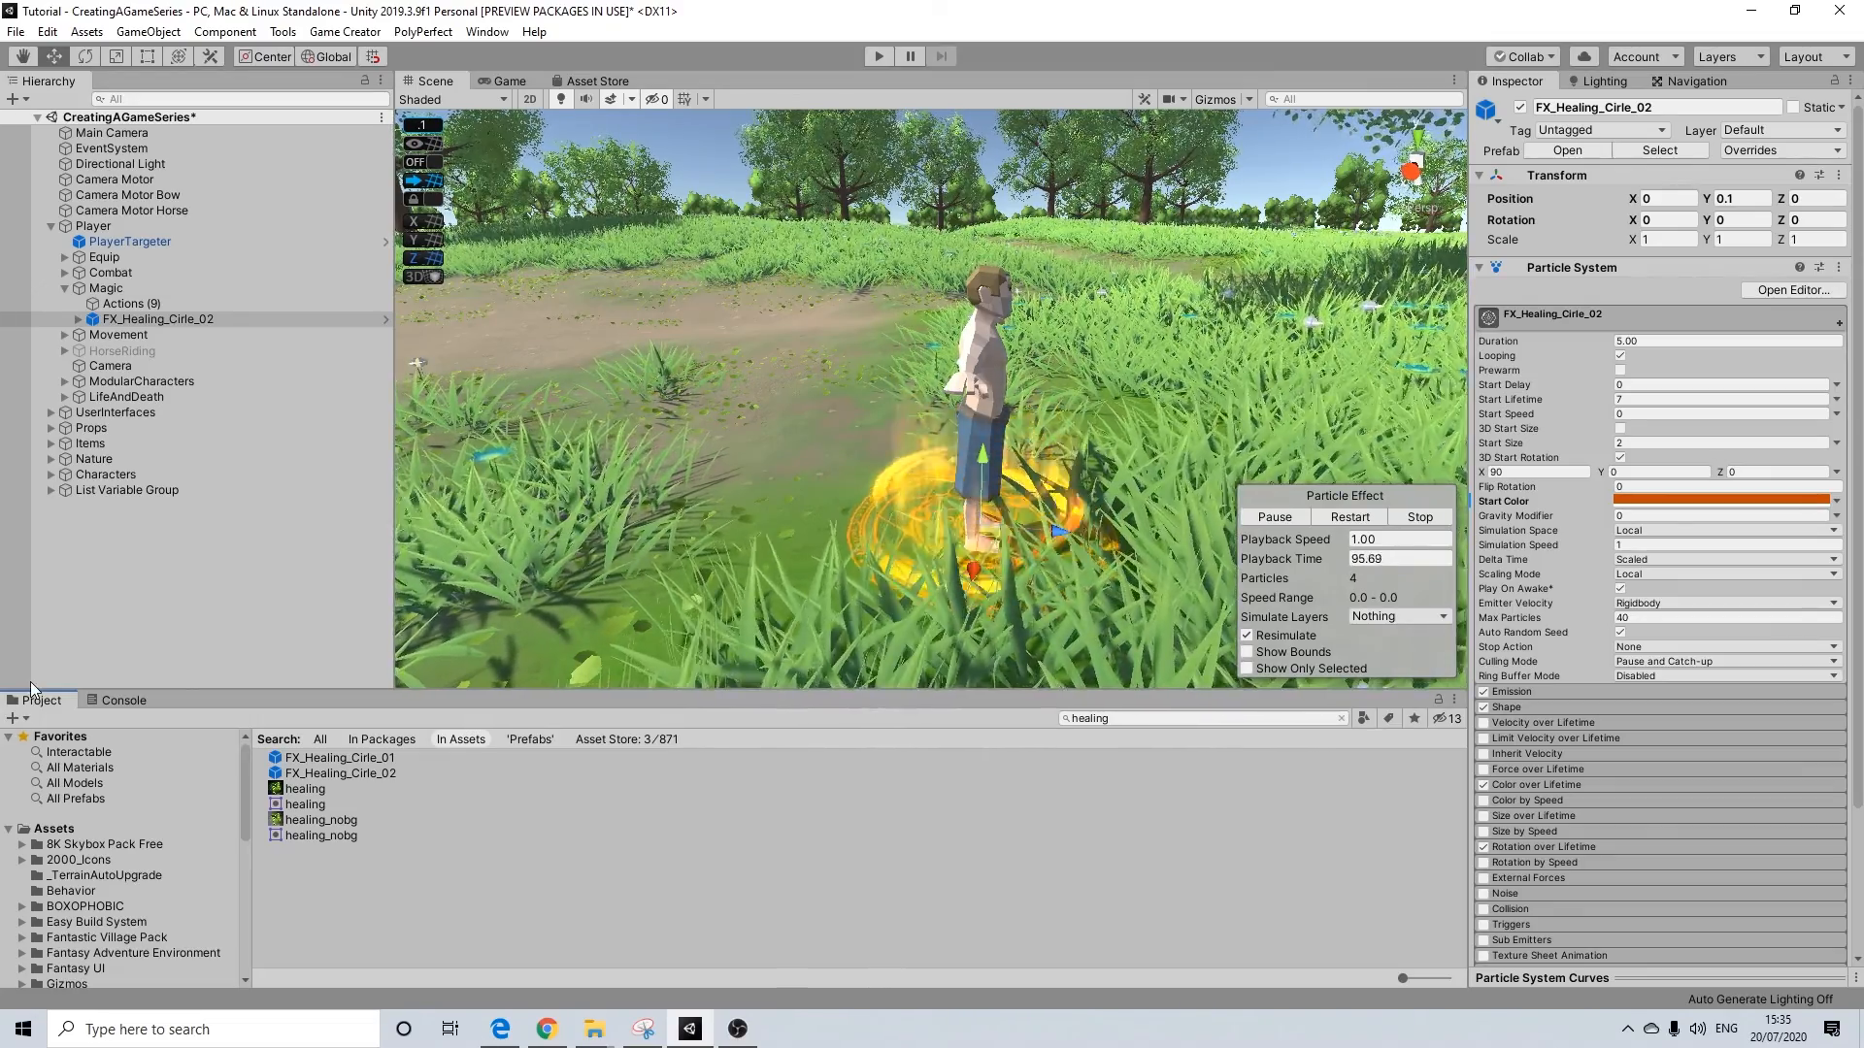
click(77, 893)
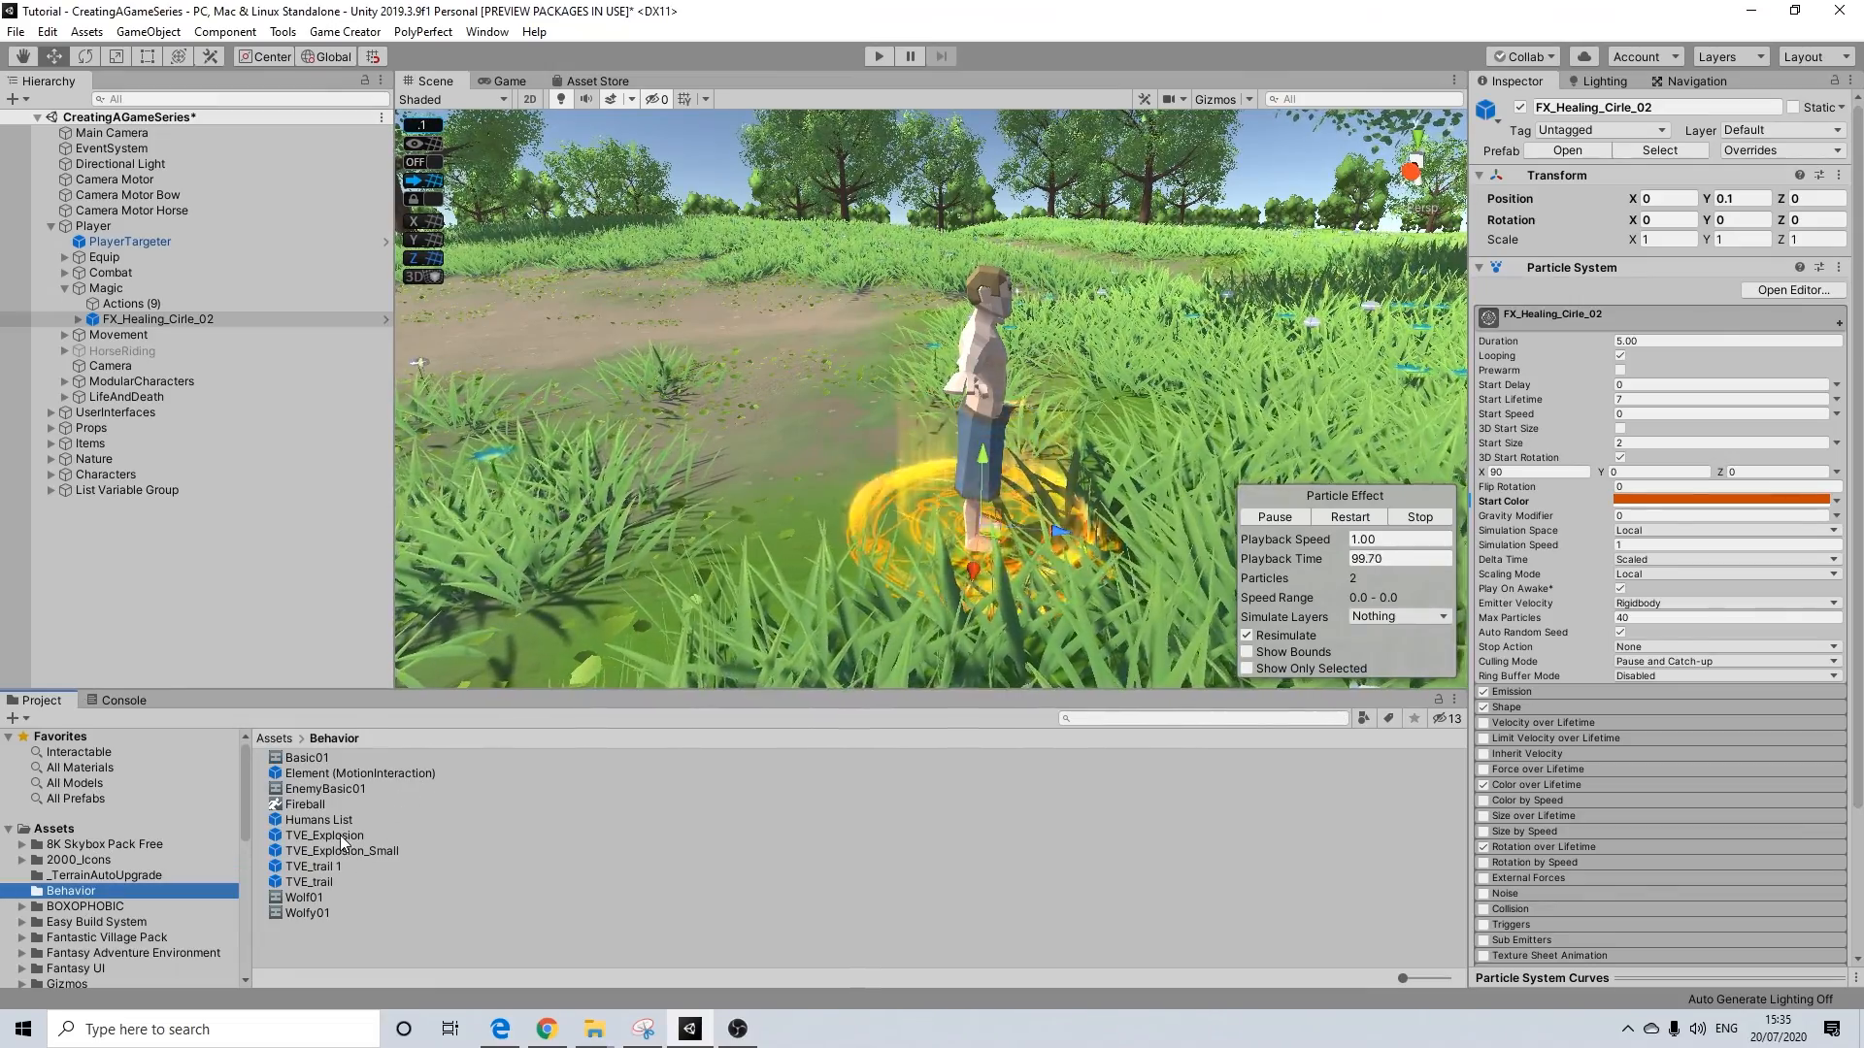
Try the TVE_Explosion prefab as a child of Magic with its Y position set to -1, and delete it again
drag(339, 835, 116, 333)
double_click(174, 335)
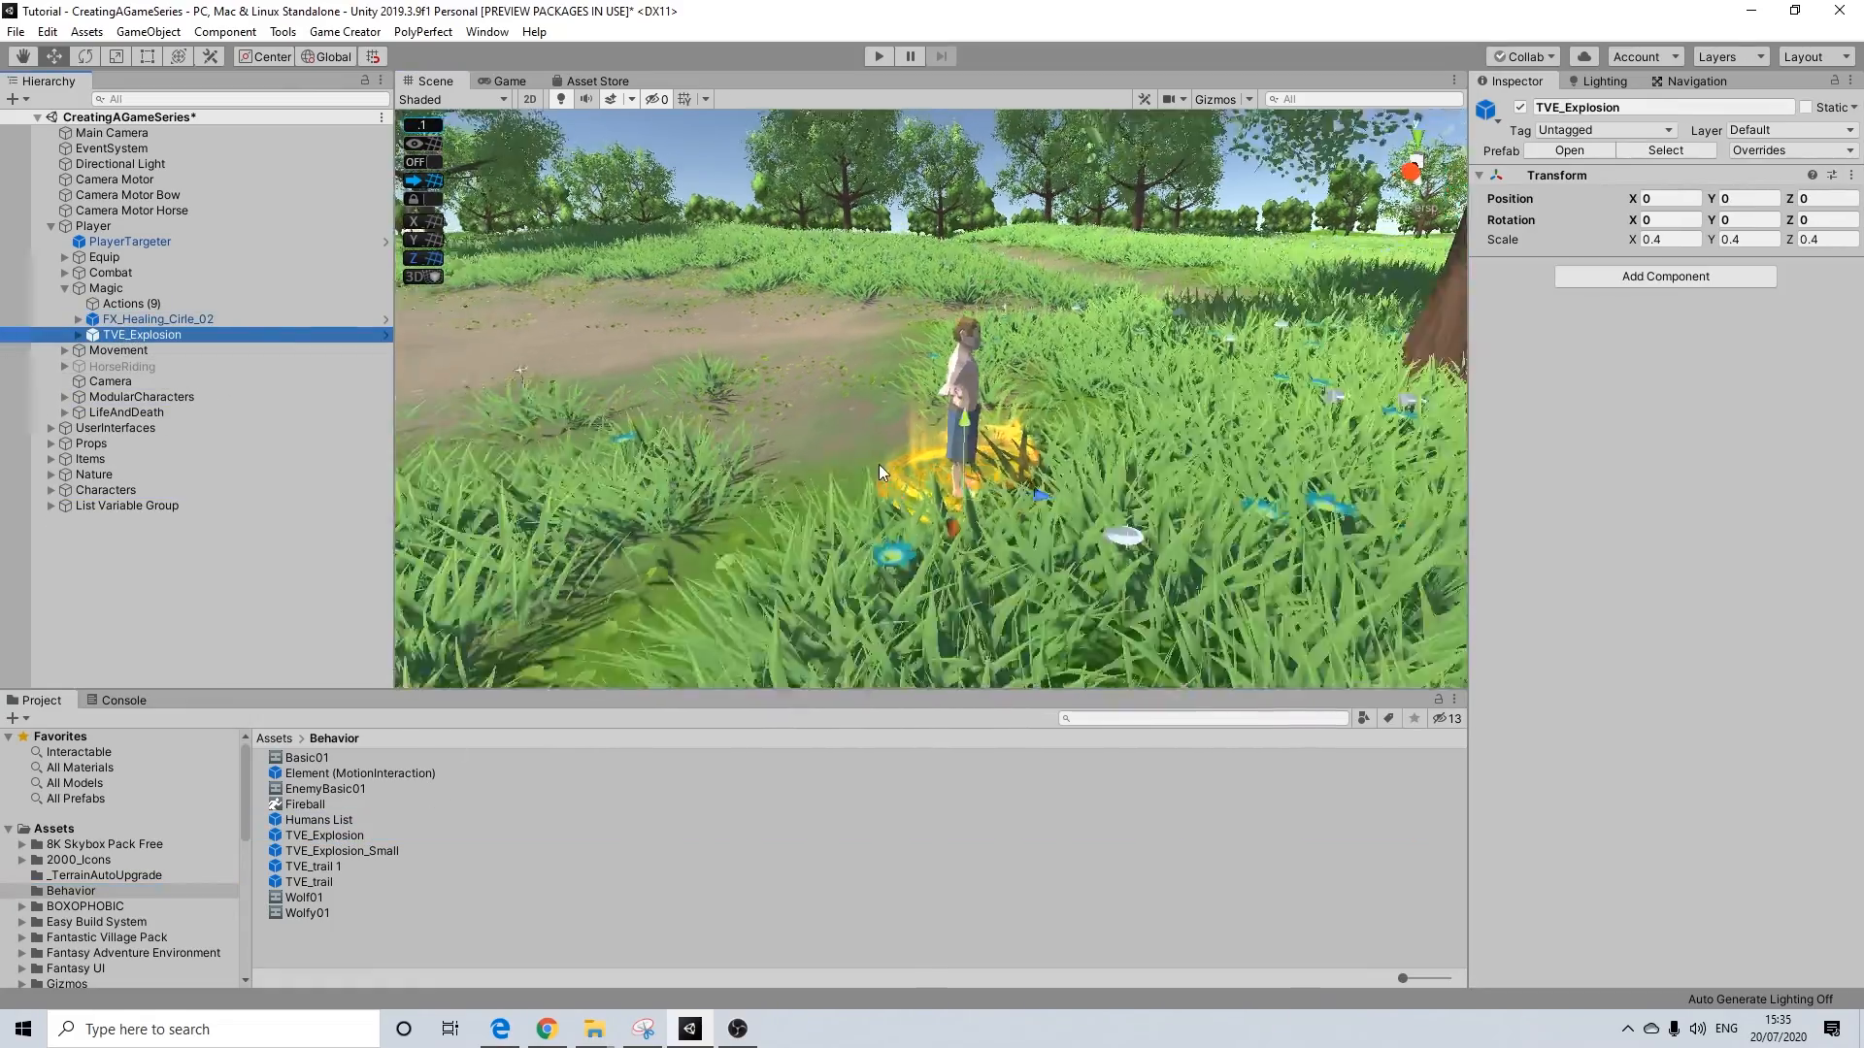
scroll(1109, 551, up, 7)
alt+drag(1009, 545, 1141, 545)
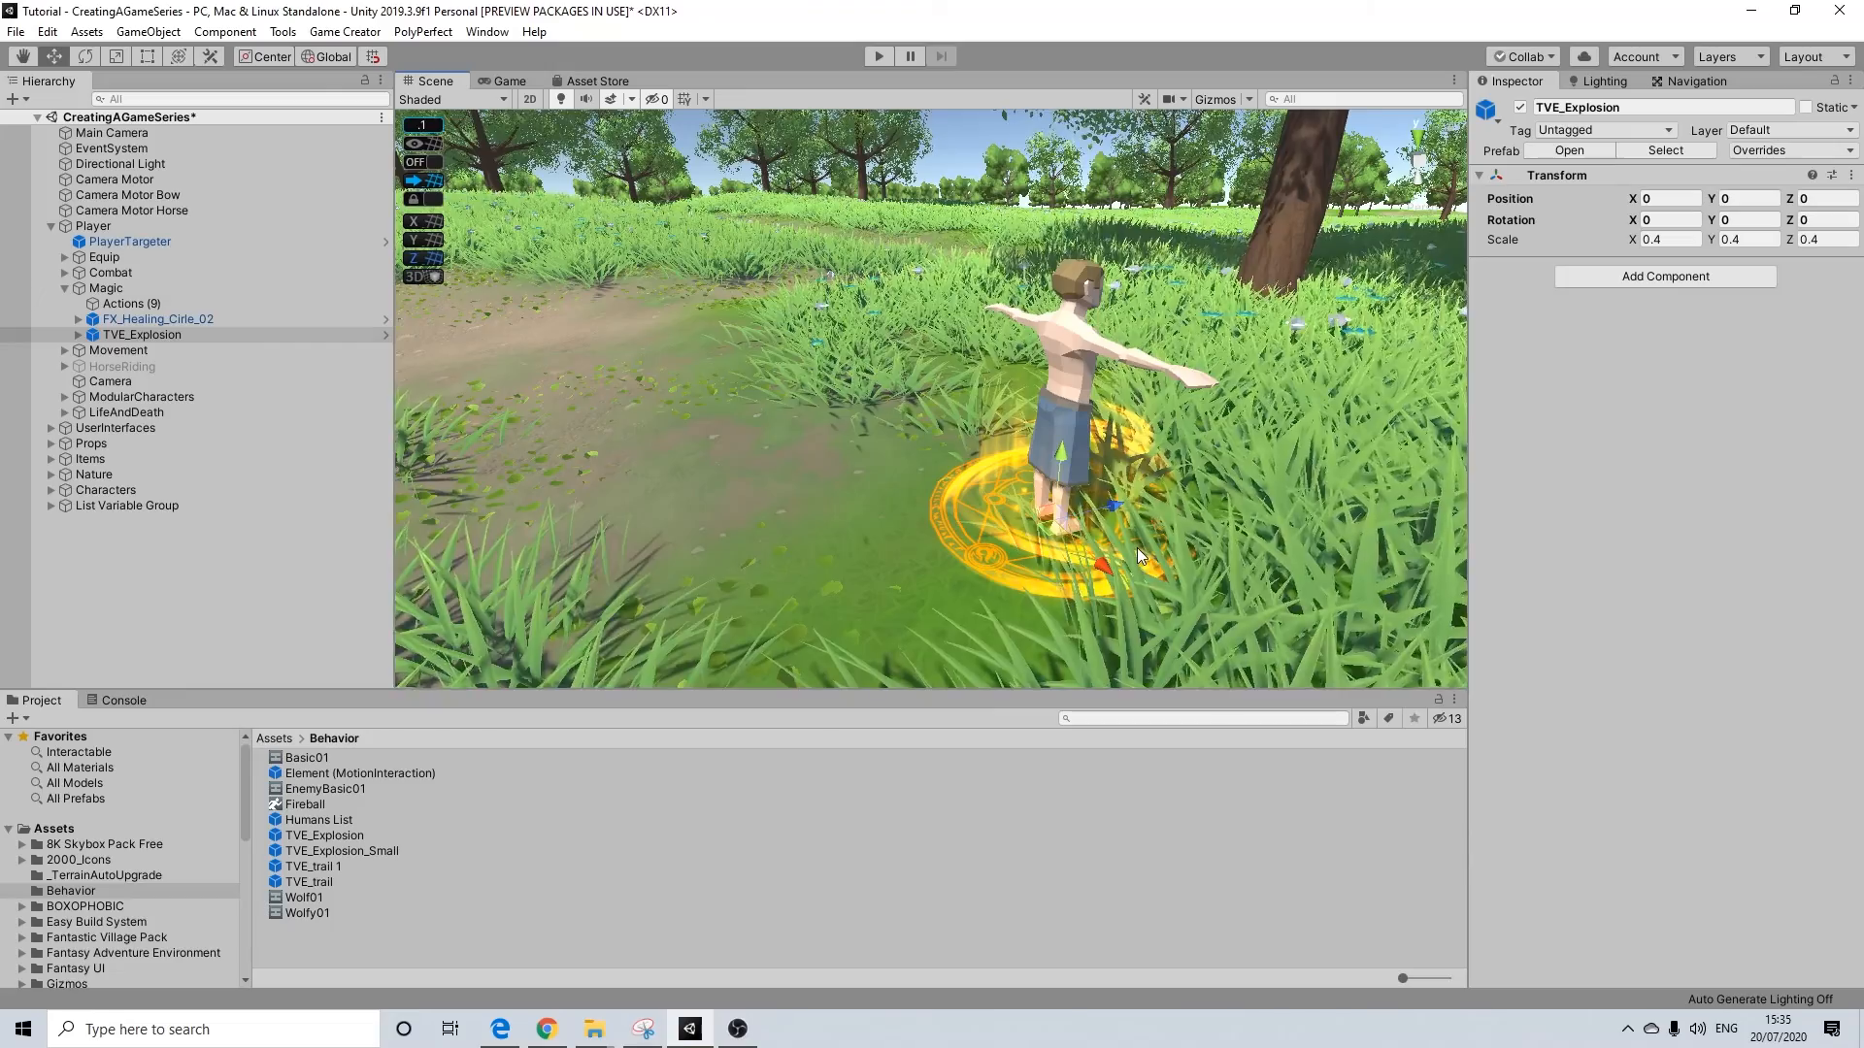
click(1748, 200)
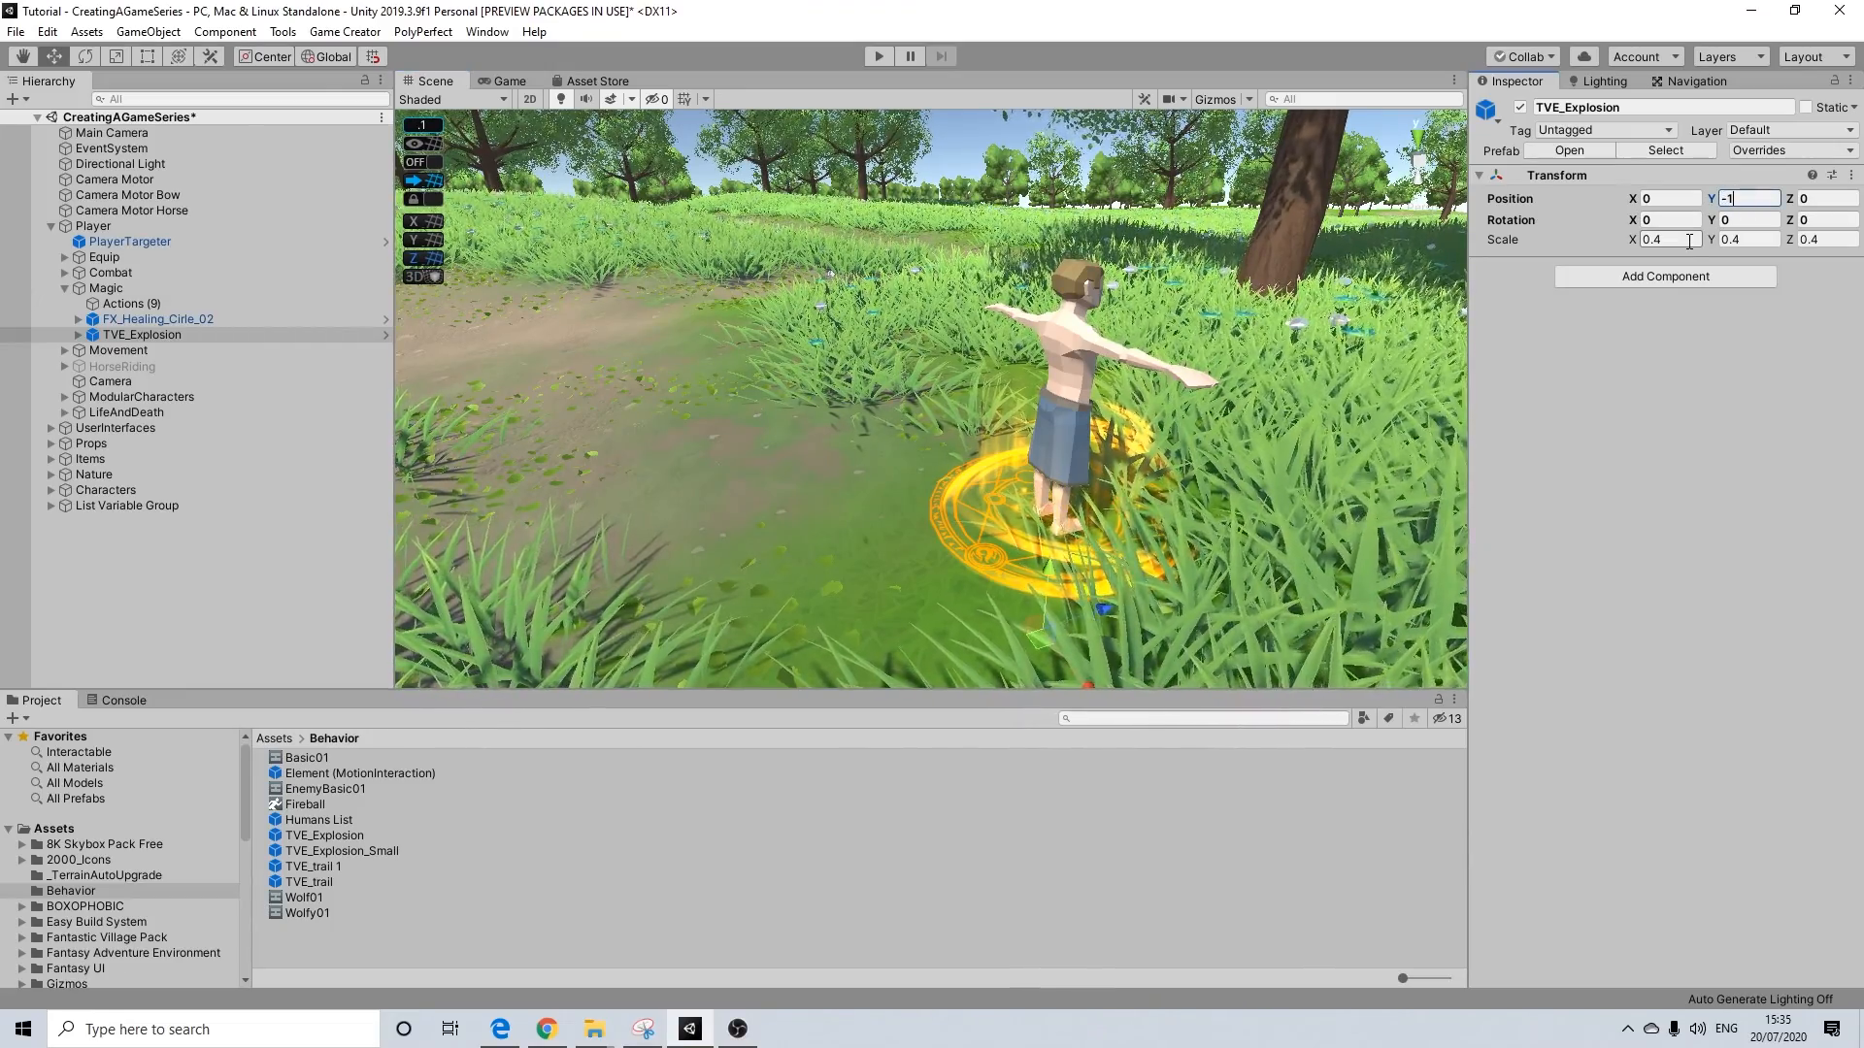
alt+drag(1009, 408, 824, 466)
scroll(824, 466, down, 1)
click(88, 336)
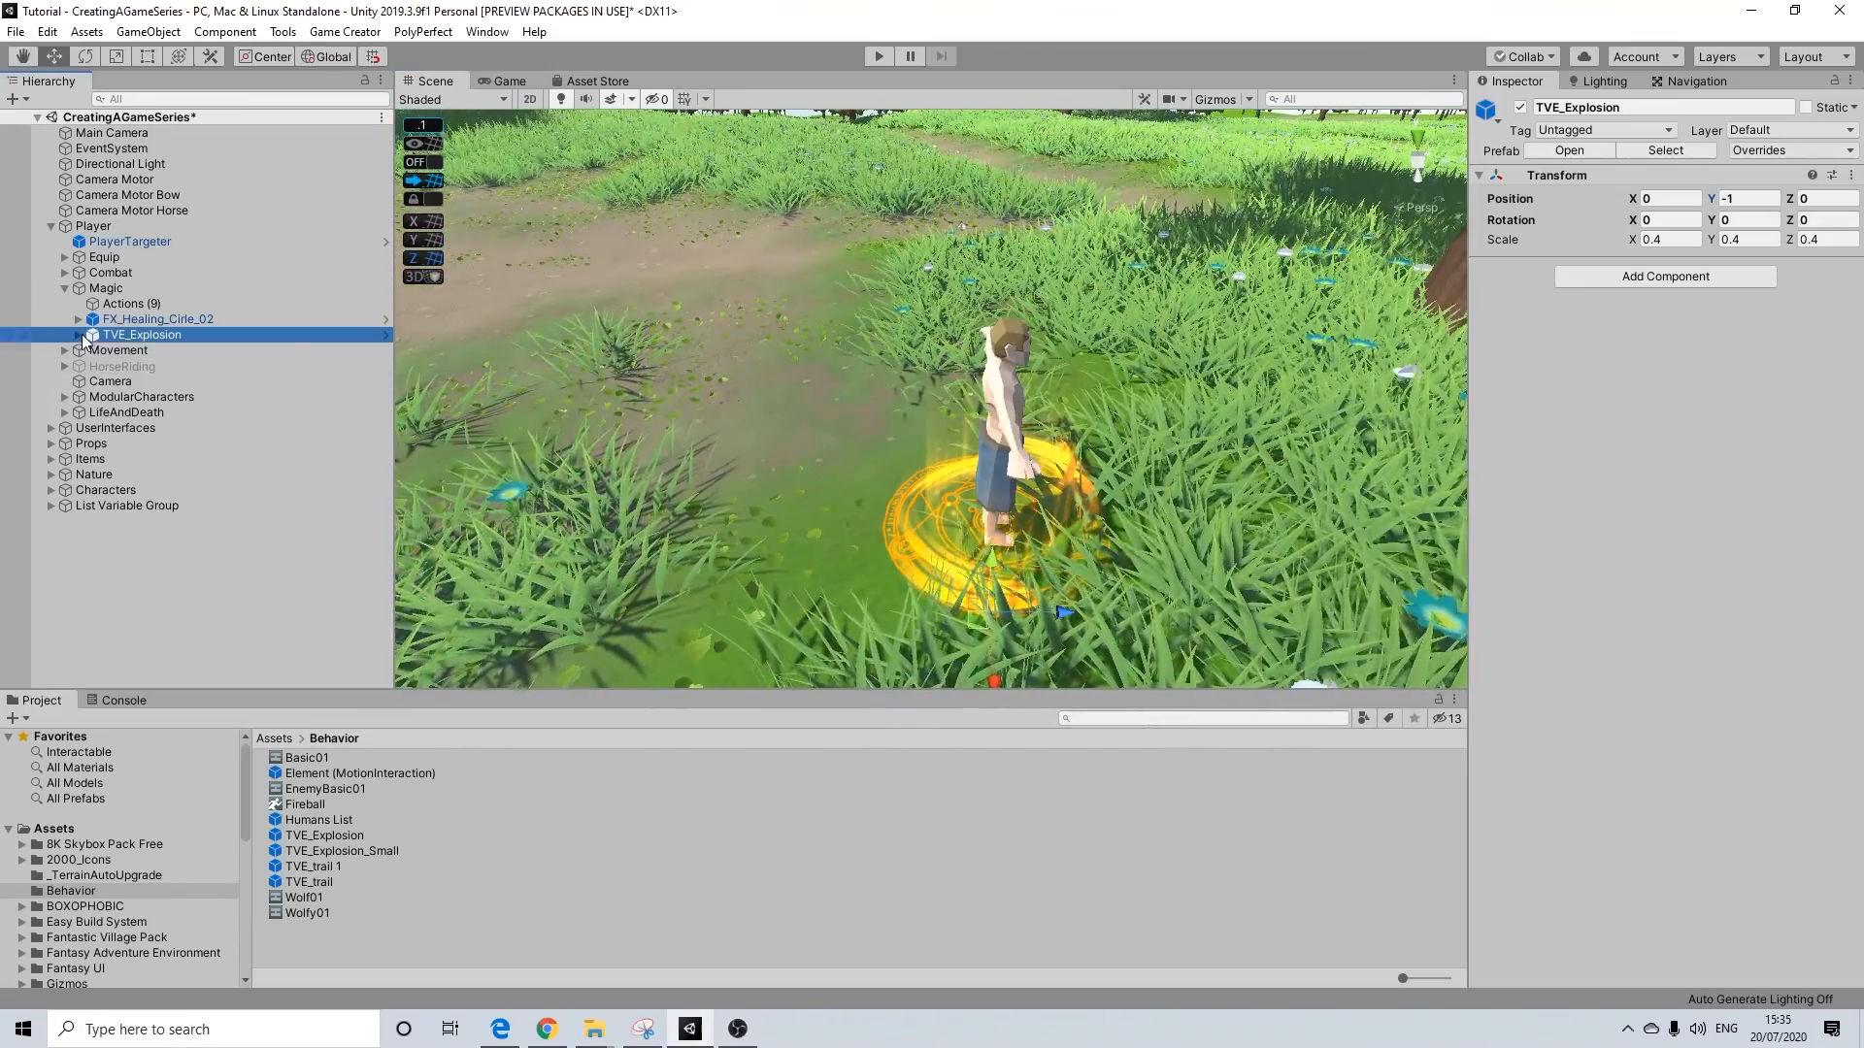
click(78, 335)
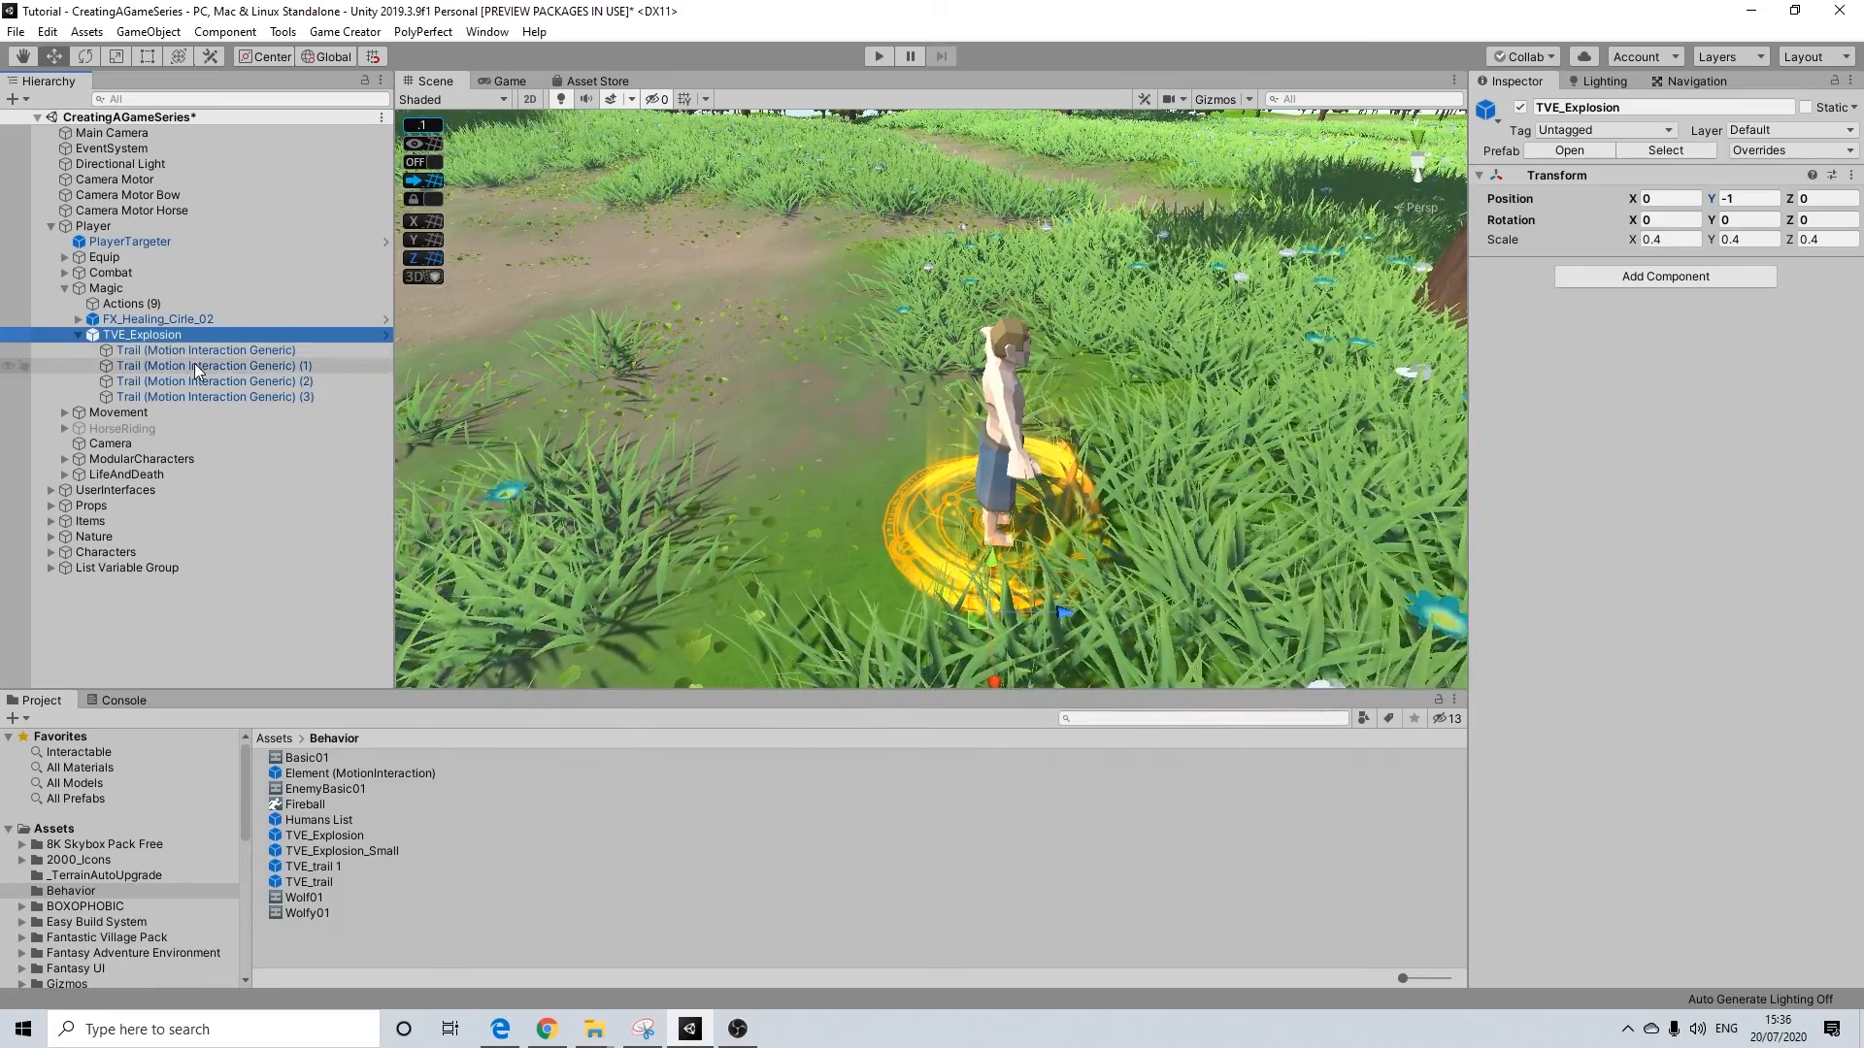
key(Delete)
Add the TVE_Explosion_Small prefab as a child of the Magic object and set its Y position to -2
drag(346, 846, 131, 322)
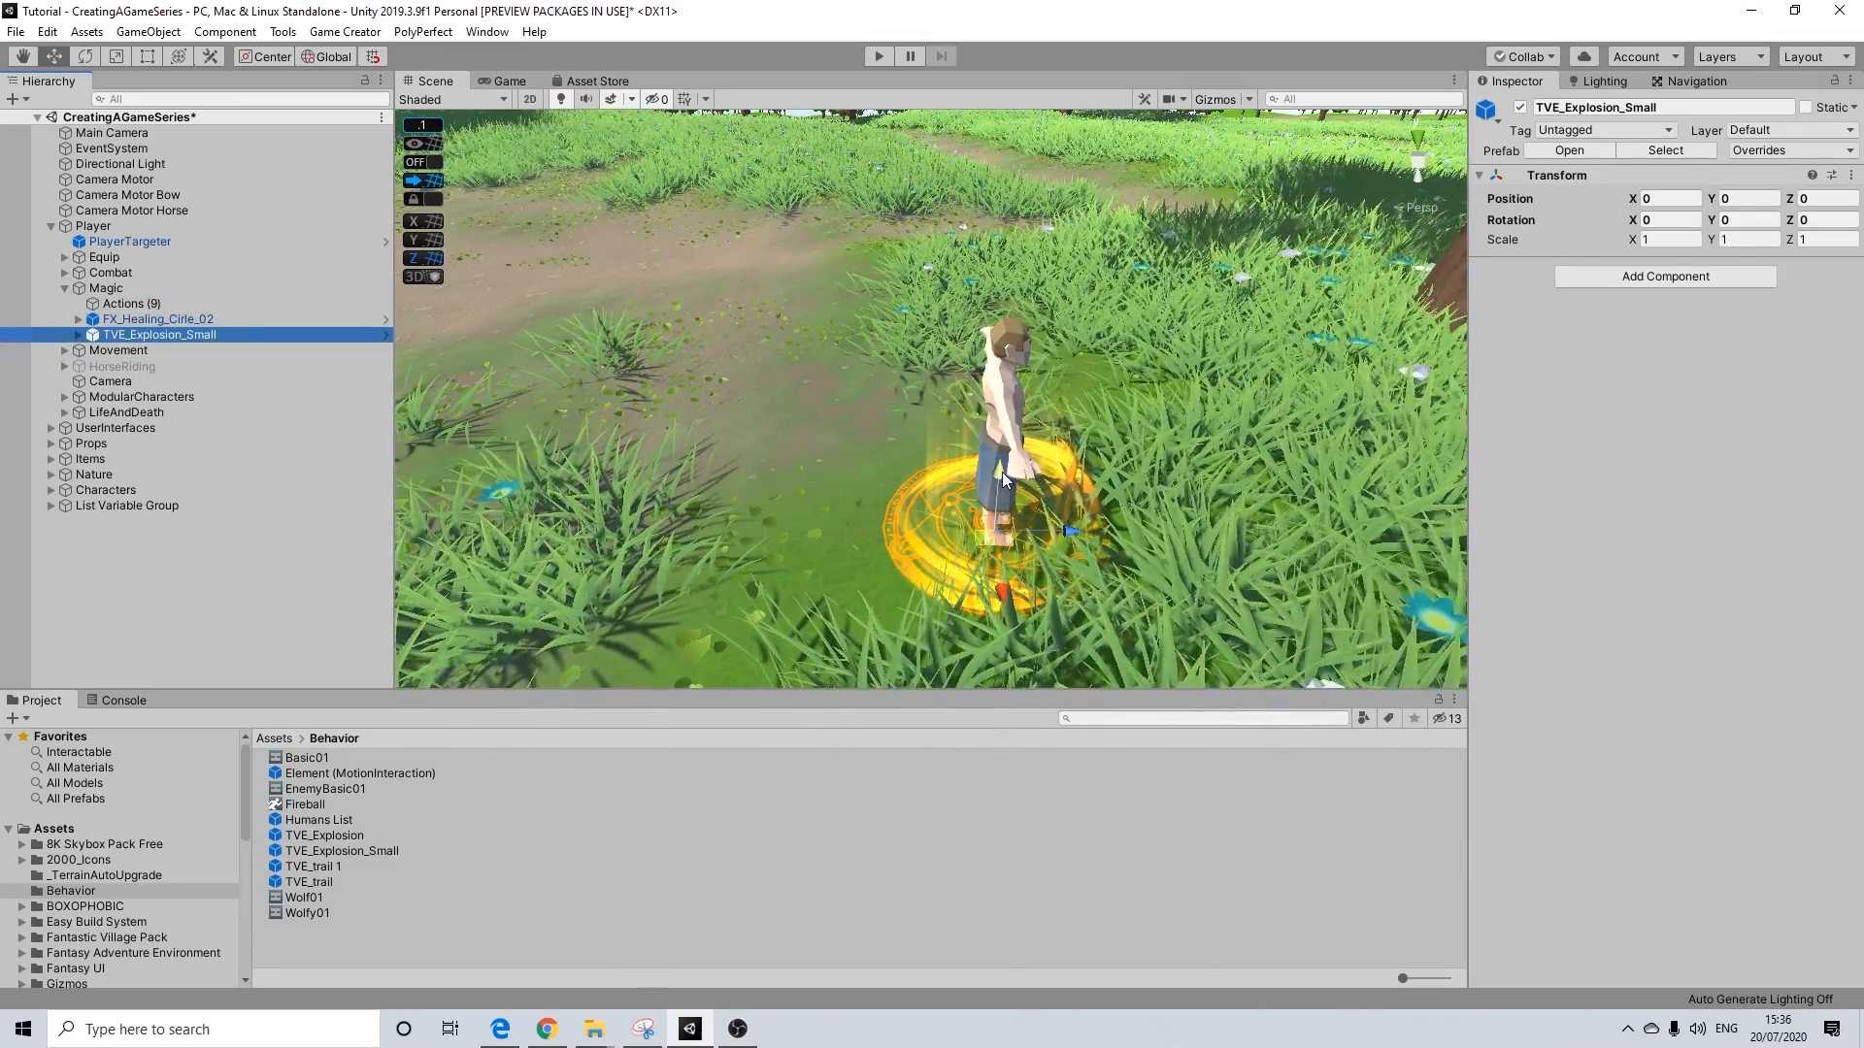
click(78, 334)
click(155, 351)
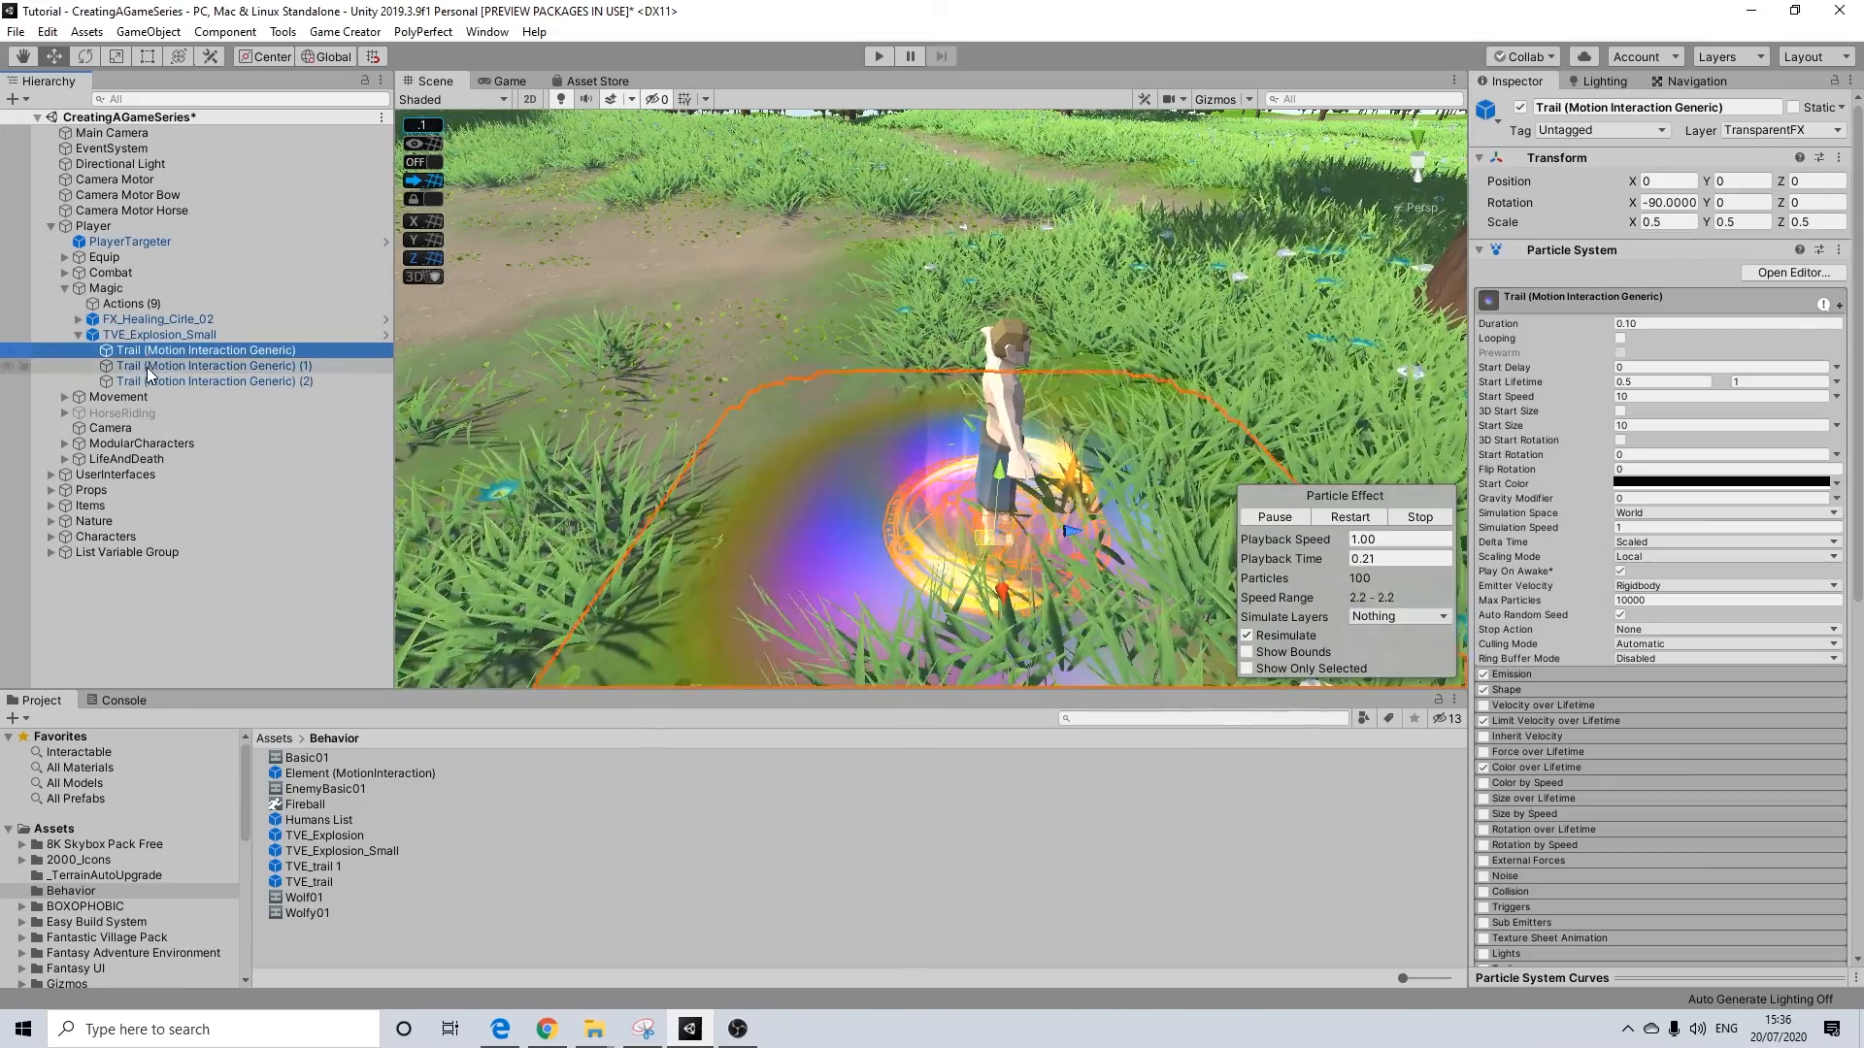
click(186, 335)
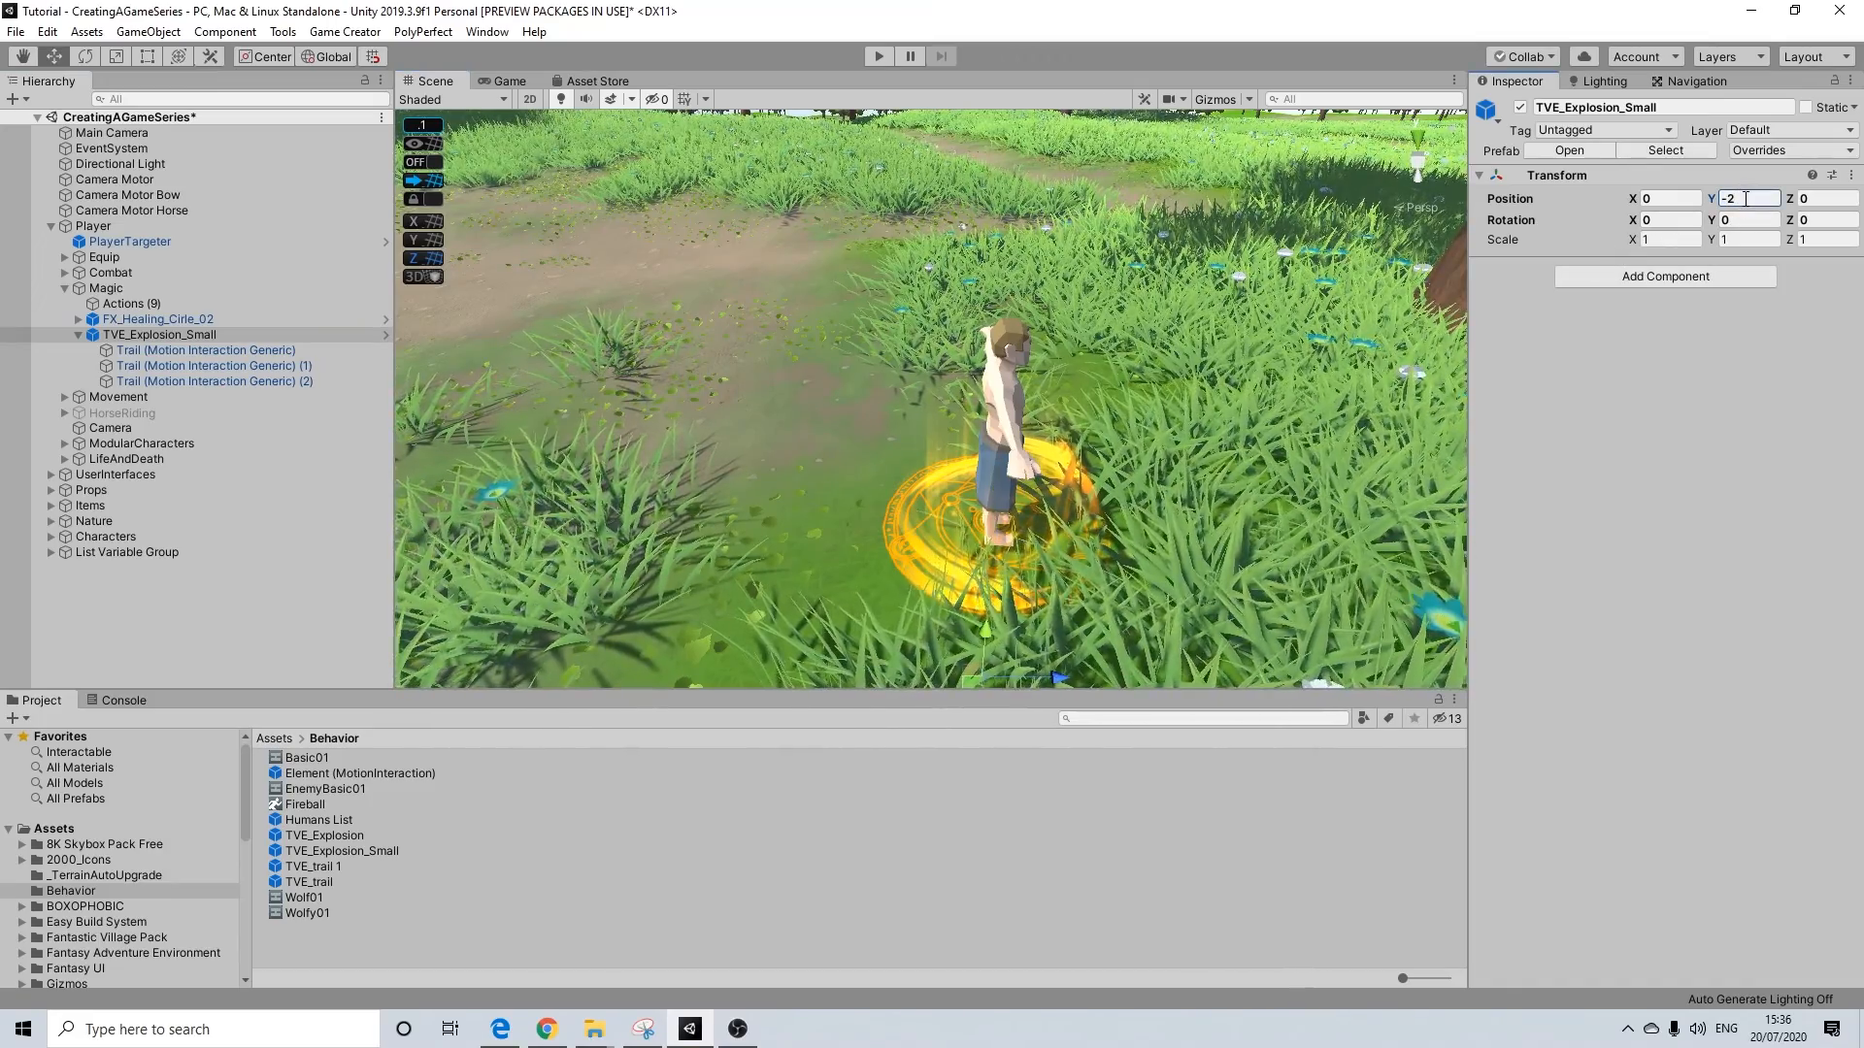
Change the layer of all three Trail (Motion Interaction Generic) children of TVE_Explosion_Small to TVE Motion
click(204, 350)
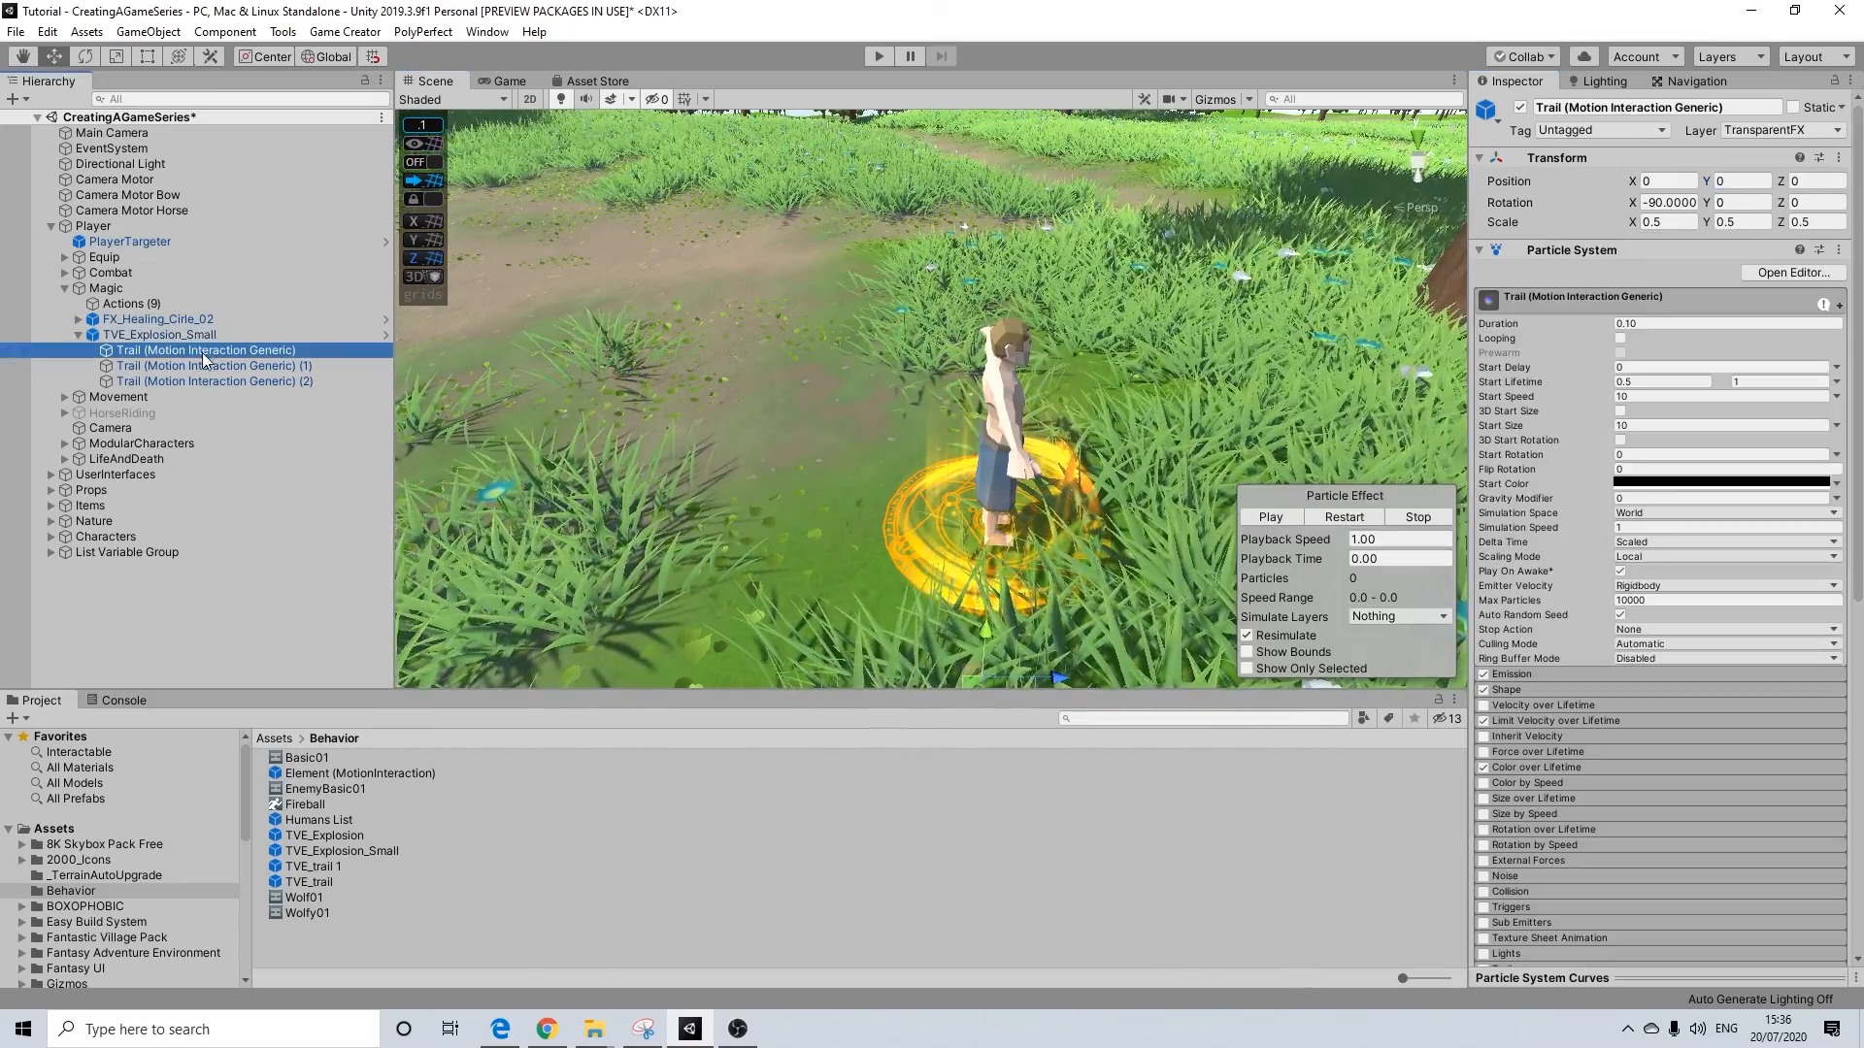
click(220, 366)
click(219, 382)
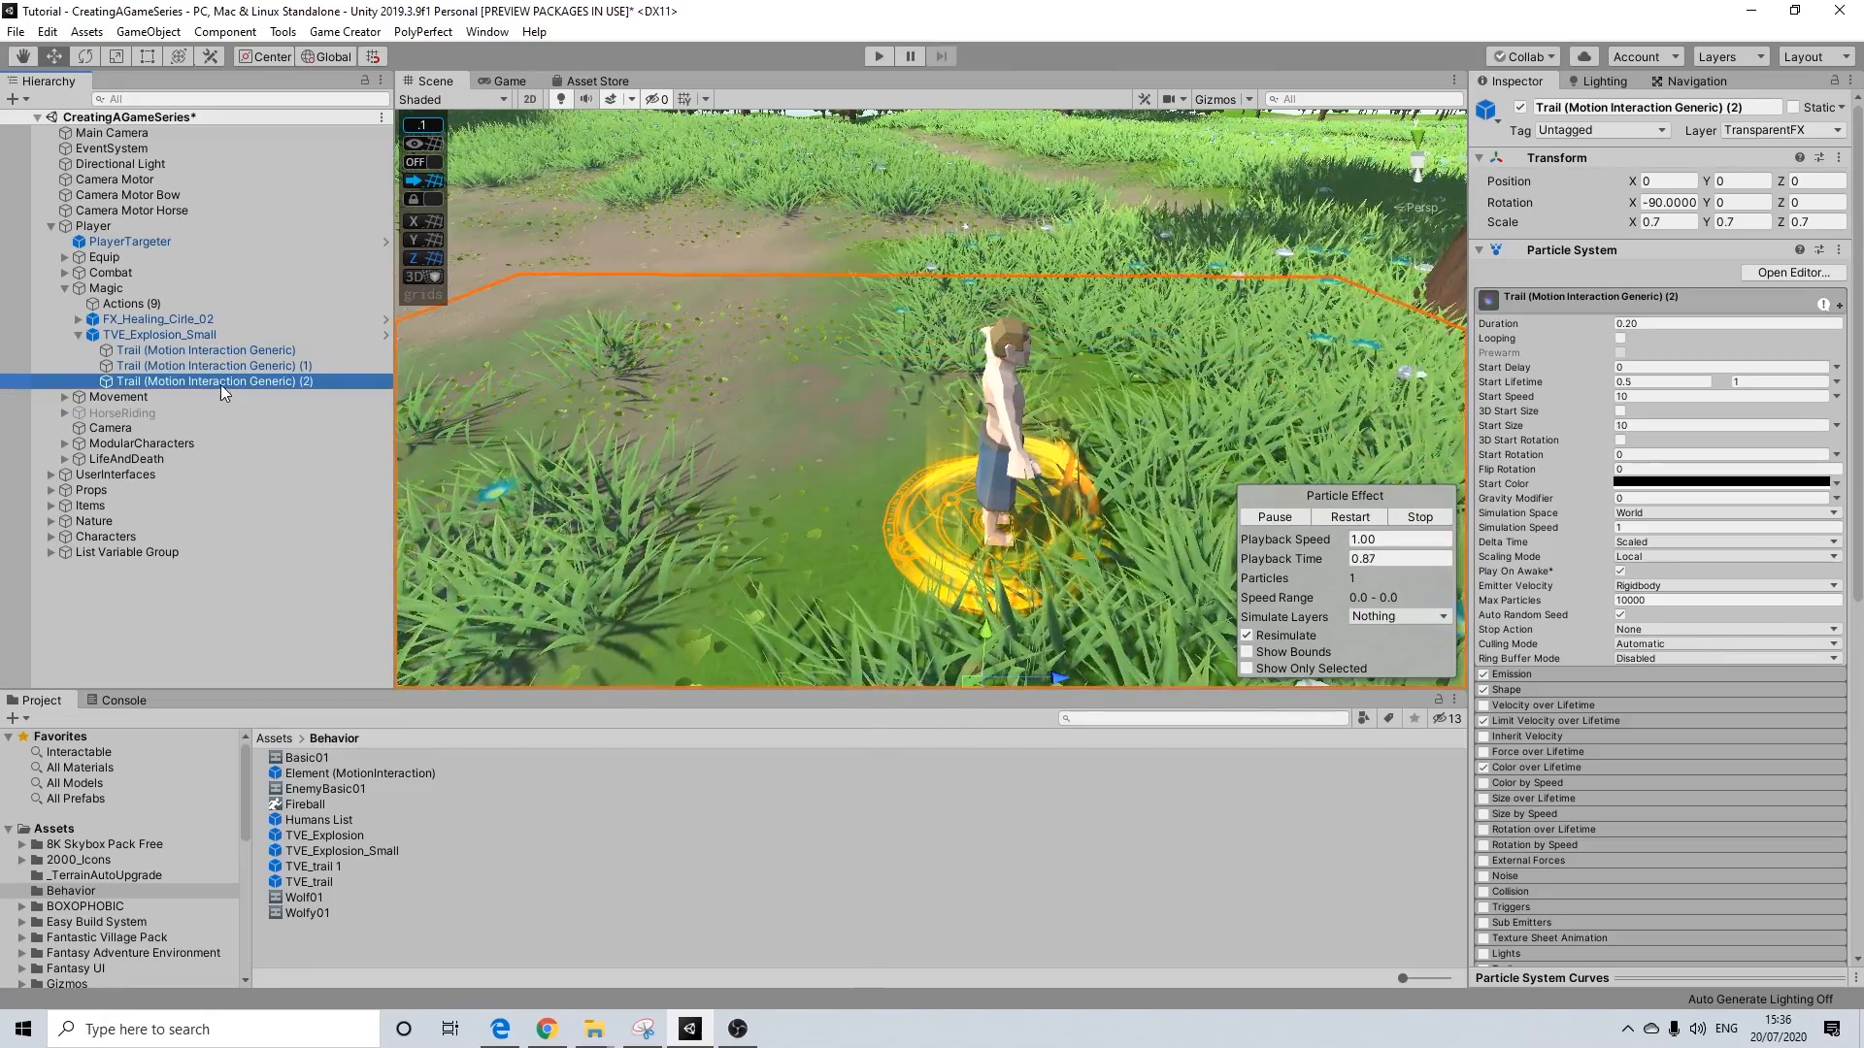
scroll(854, 332, down, 5)
middle_drag(860, 335, 791, 383)
shift+click(256, 349)
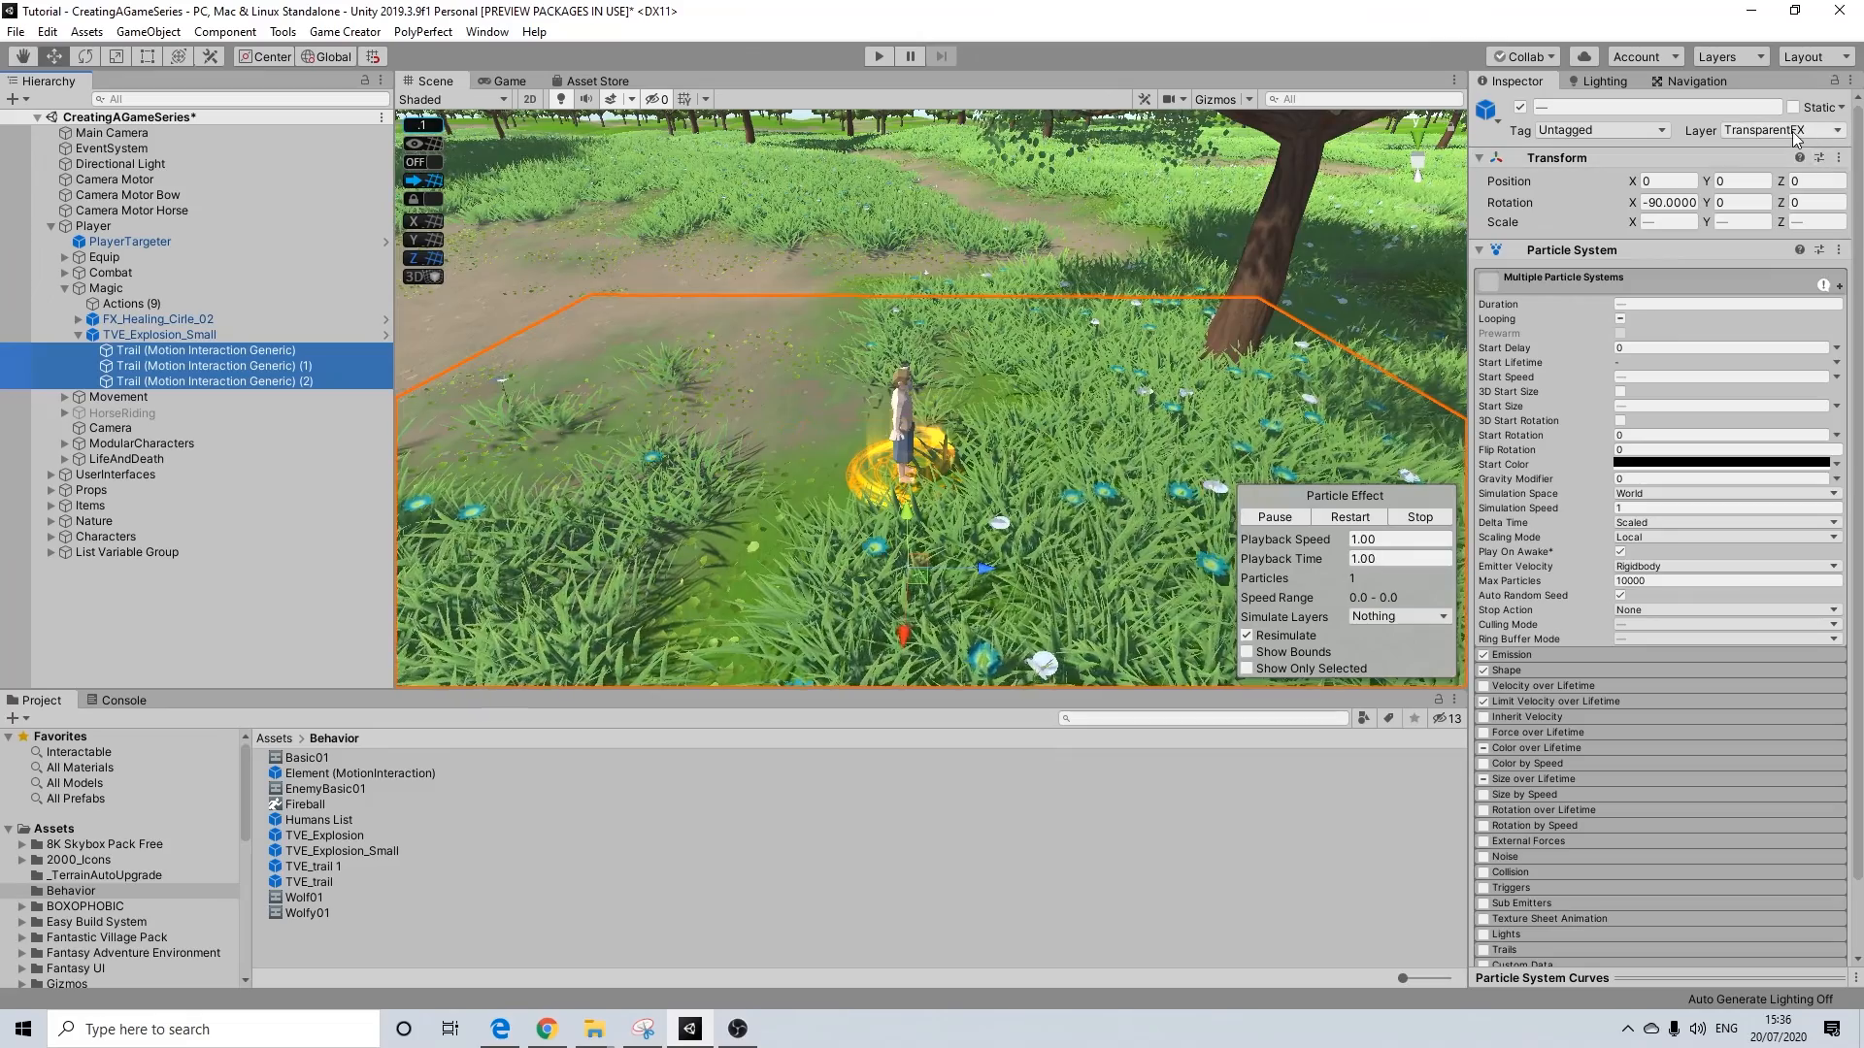
click(1778, 130)
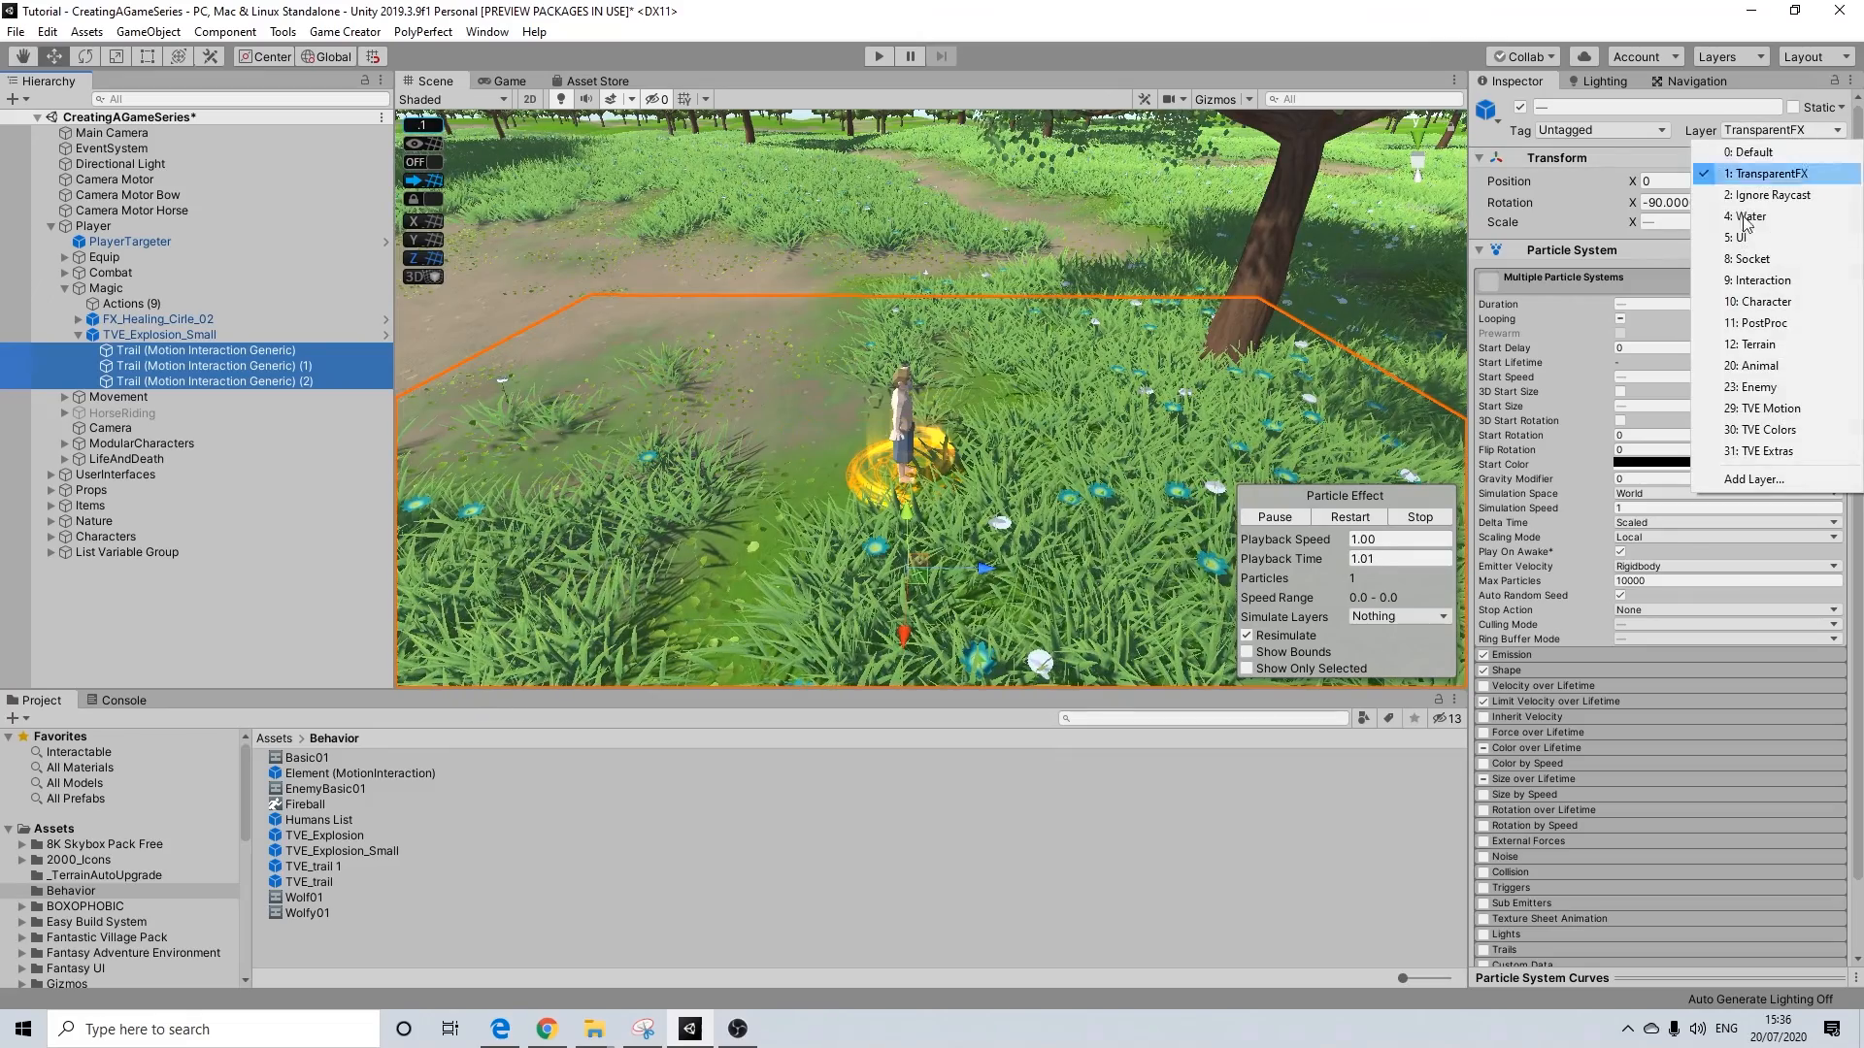
click(1780, 408)
Unpack the TVE_Explosion_Small prefab and delete its child Trail (Motion Interaction Generic) (1)
click(170, 349)
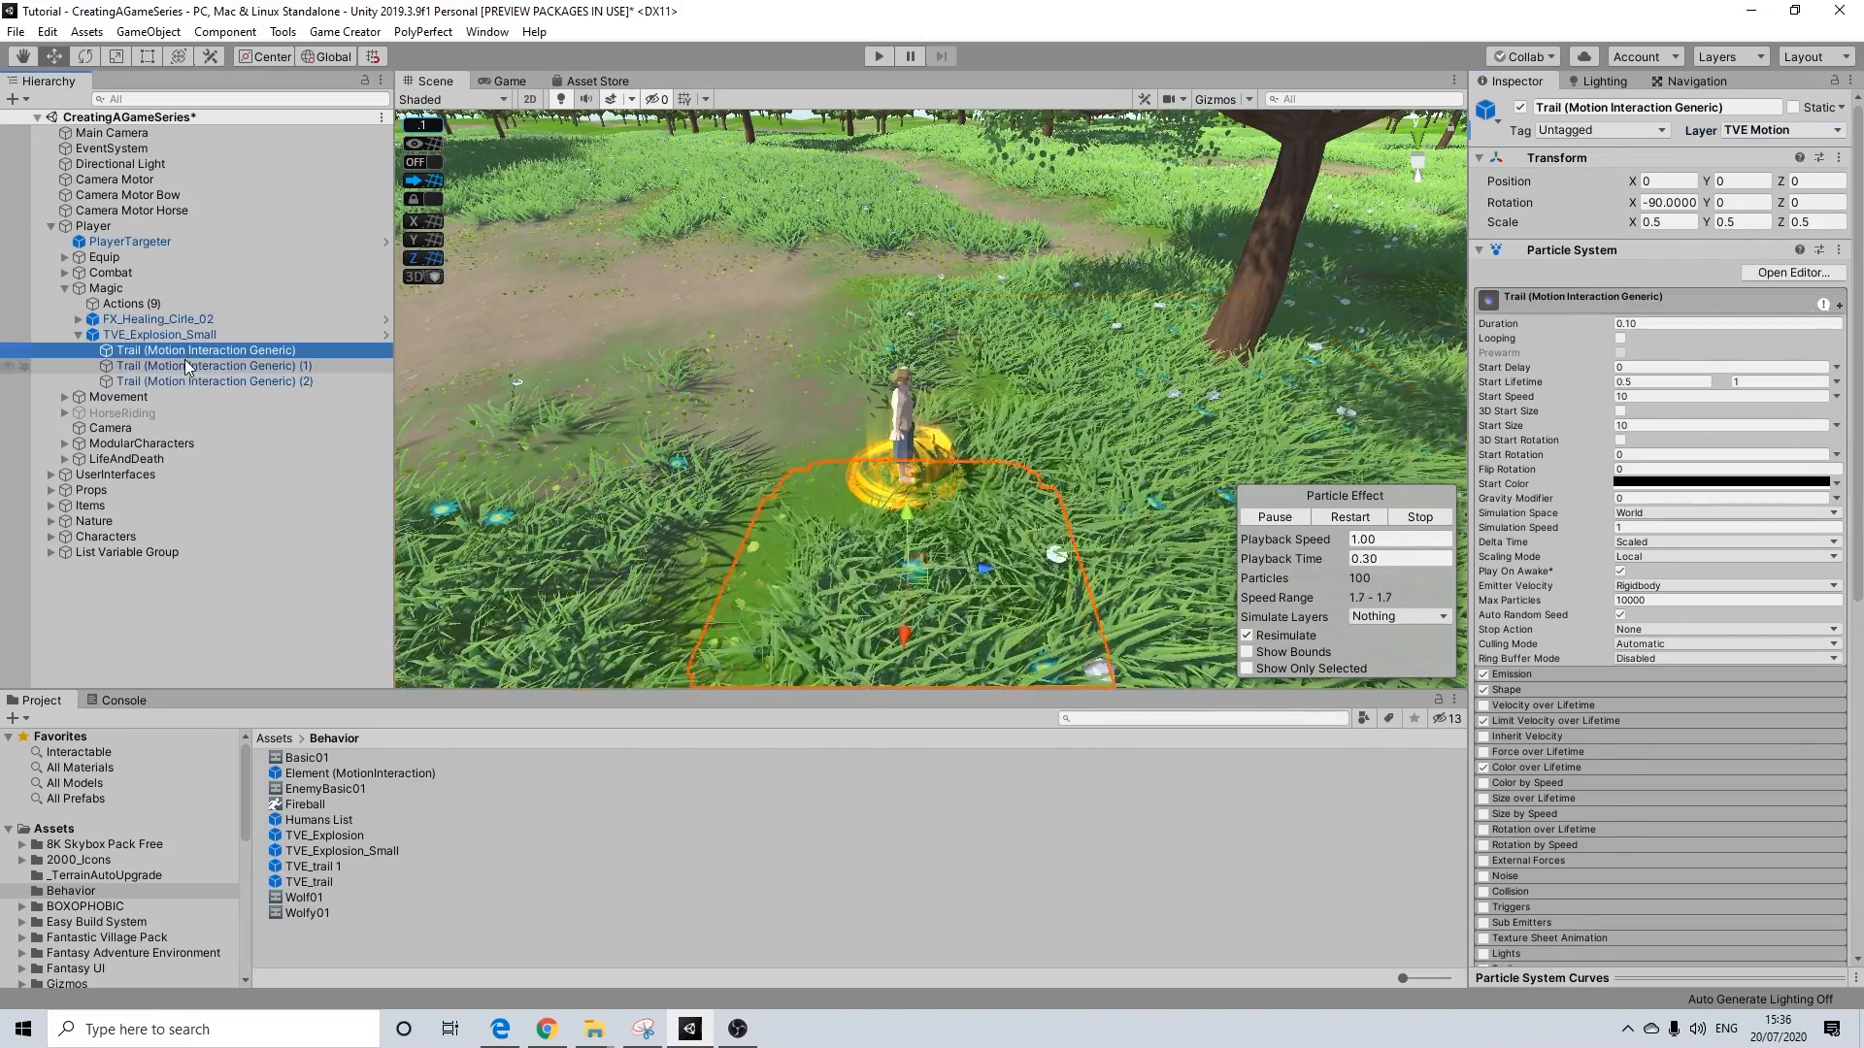
click(225, 365)
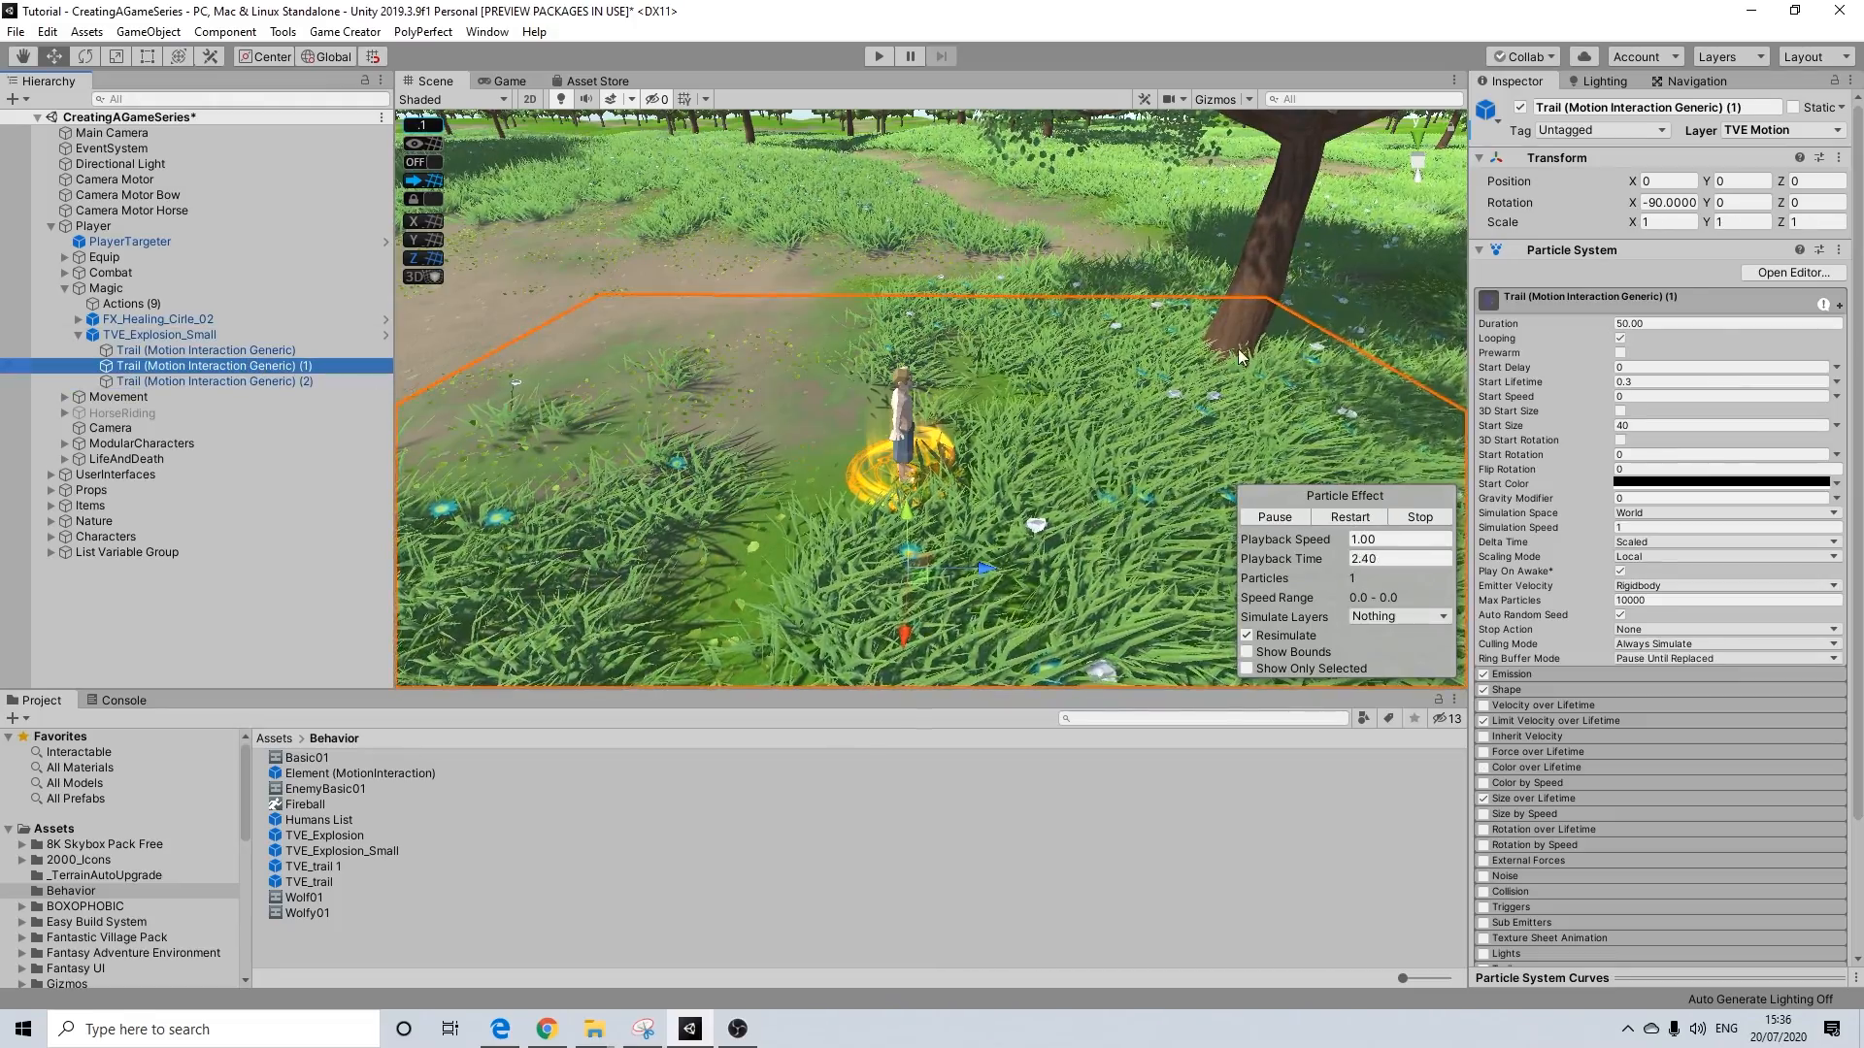
scroll(1240, 357, down, 6)
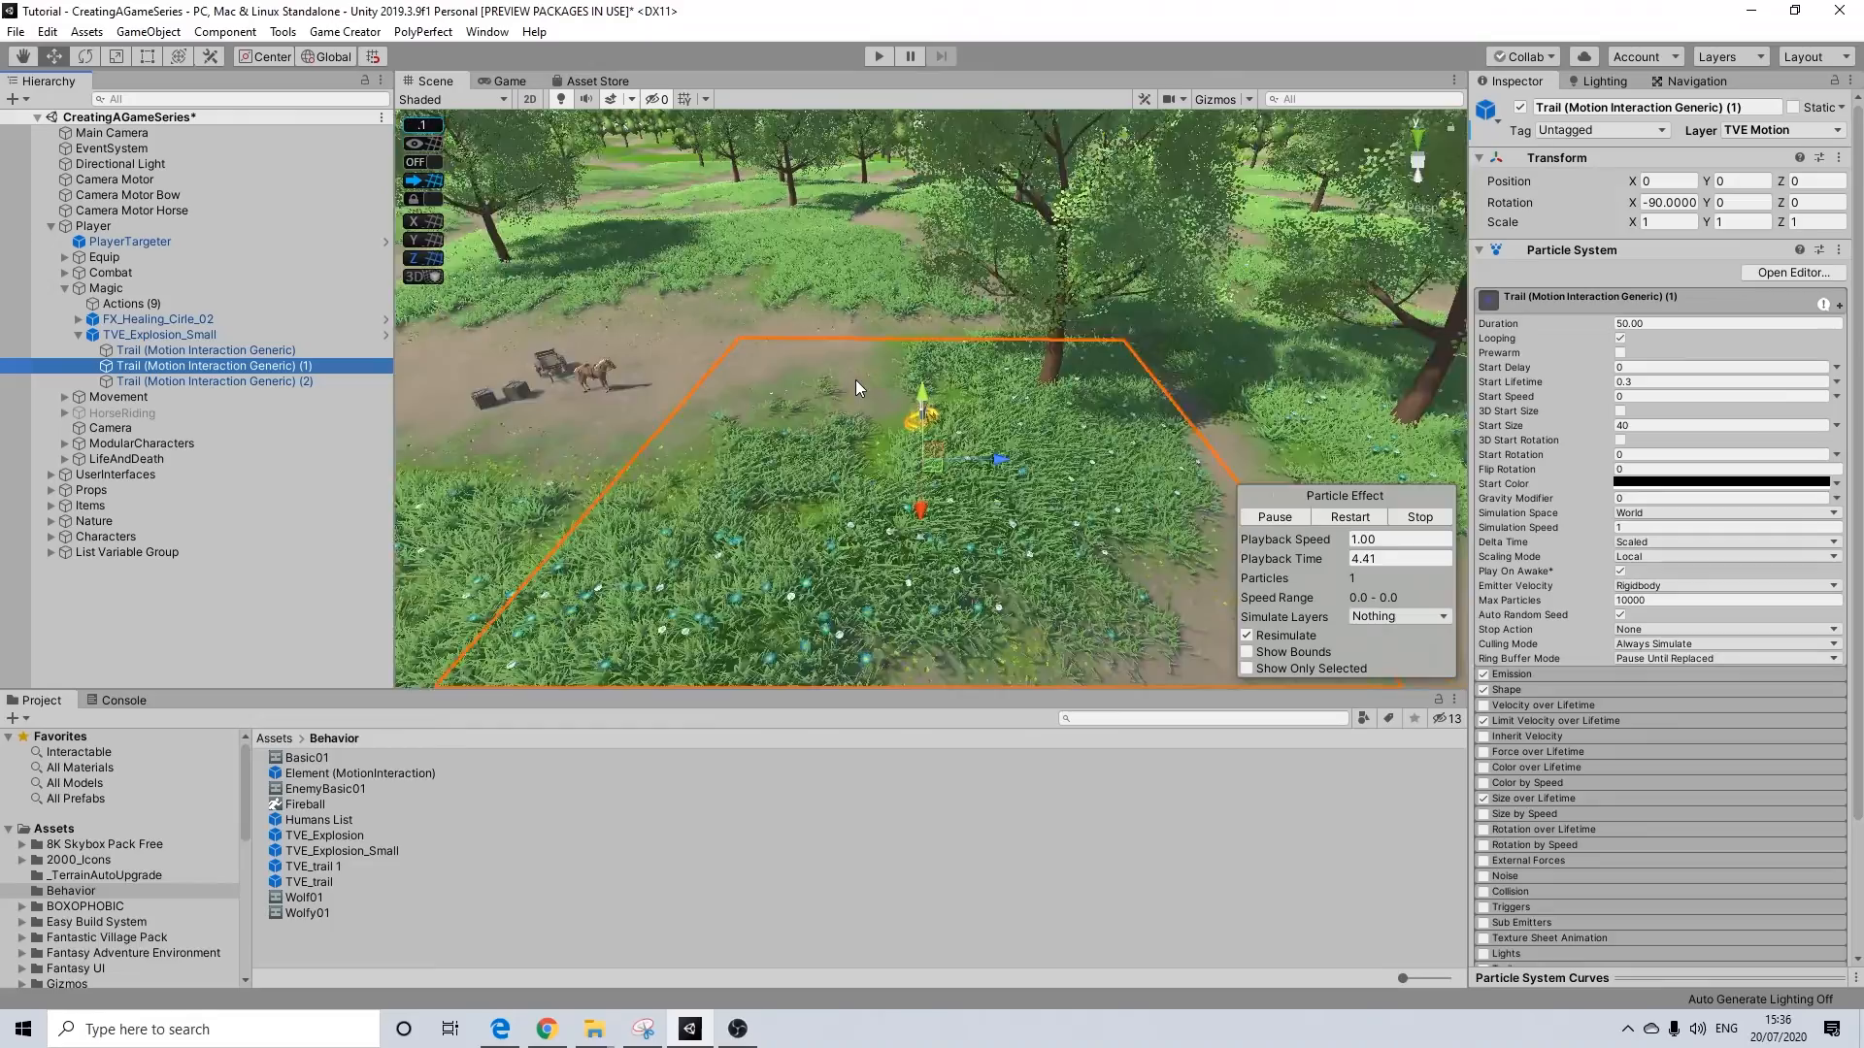
scroll(854, 381, up, 2)
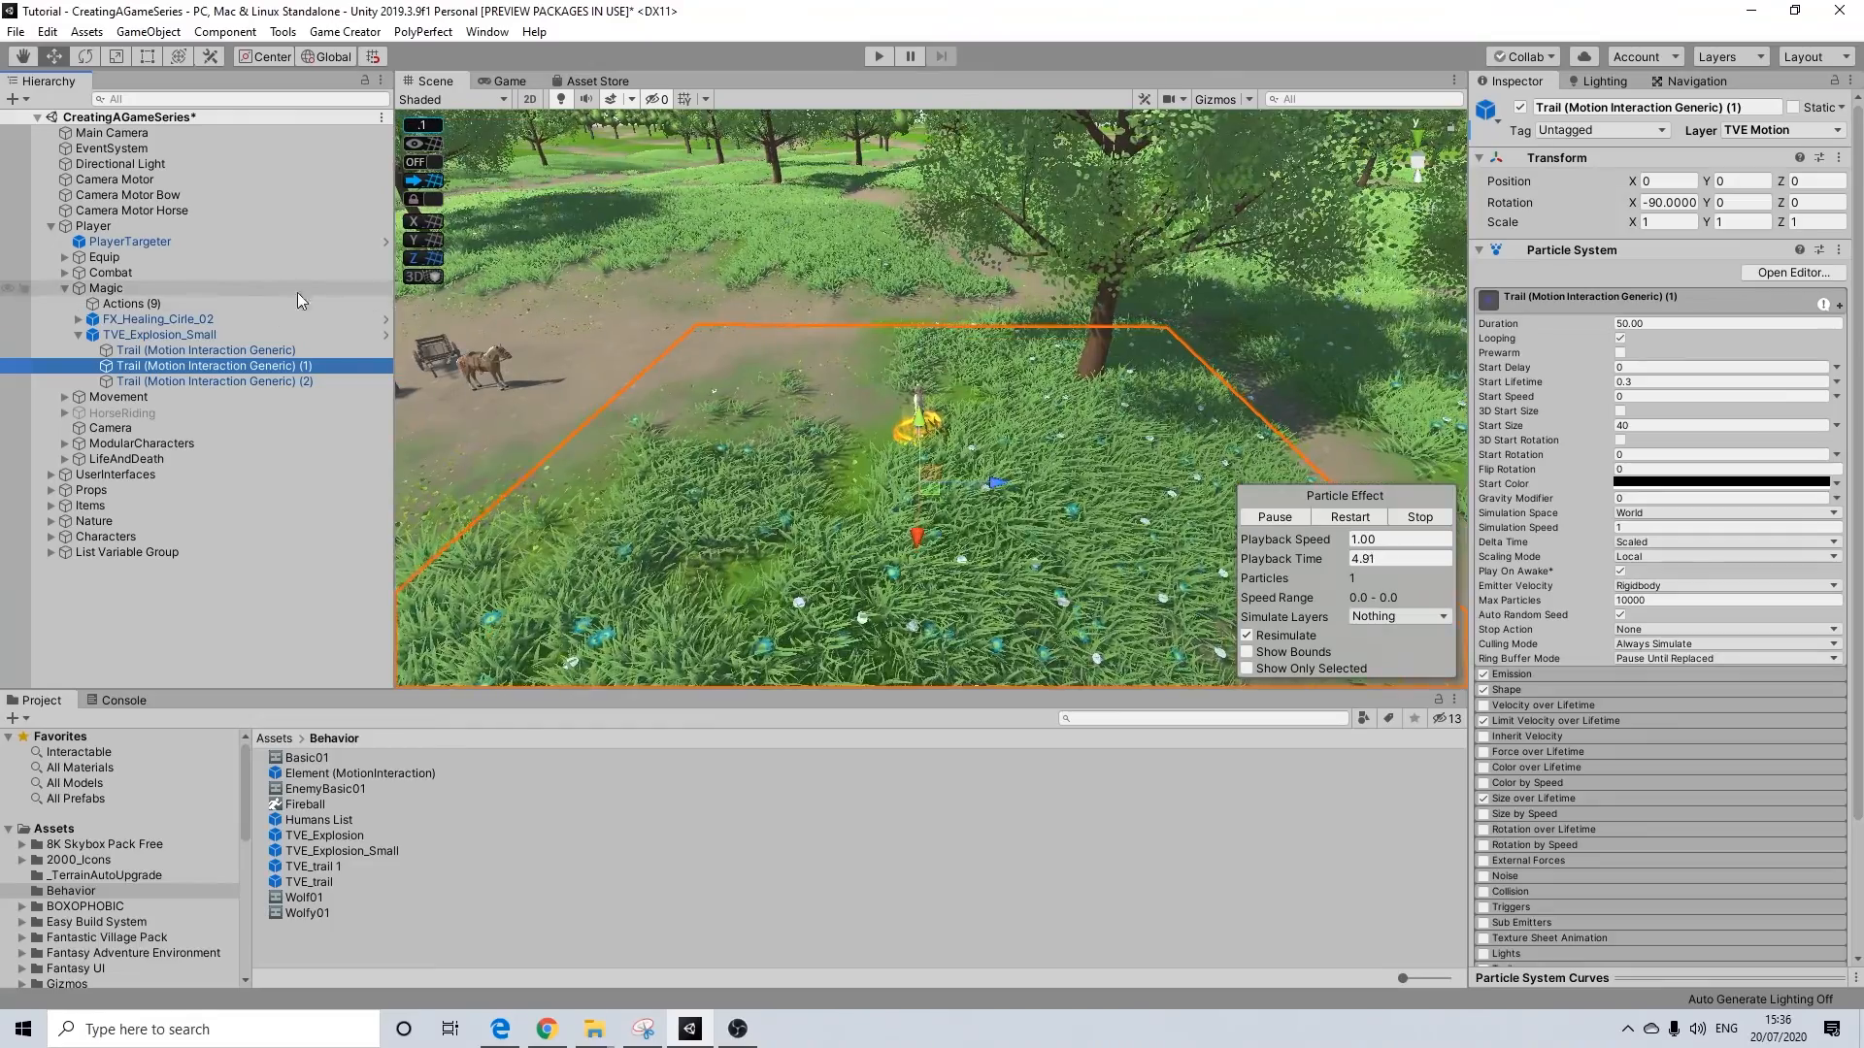
right_click(154, 331)
click(209, 548)
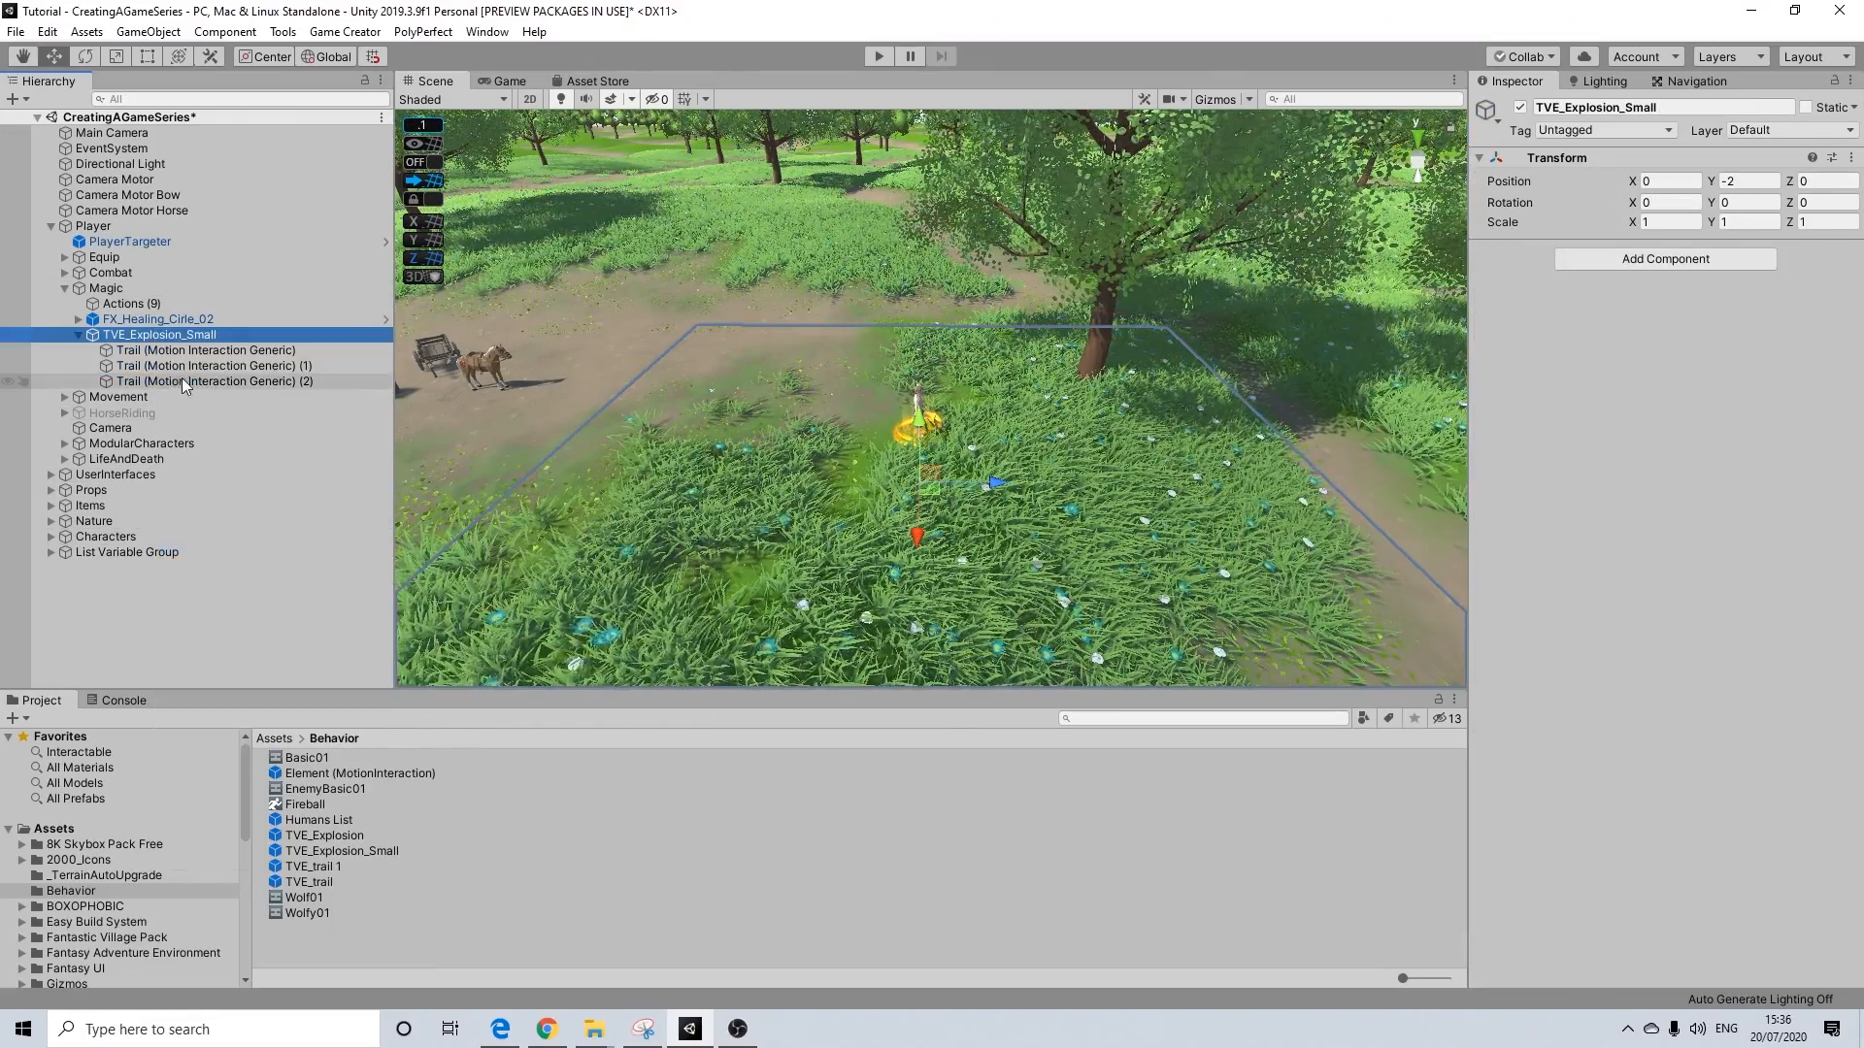
key(Delete)
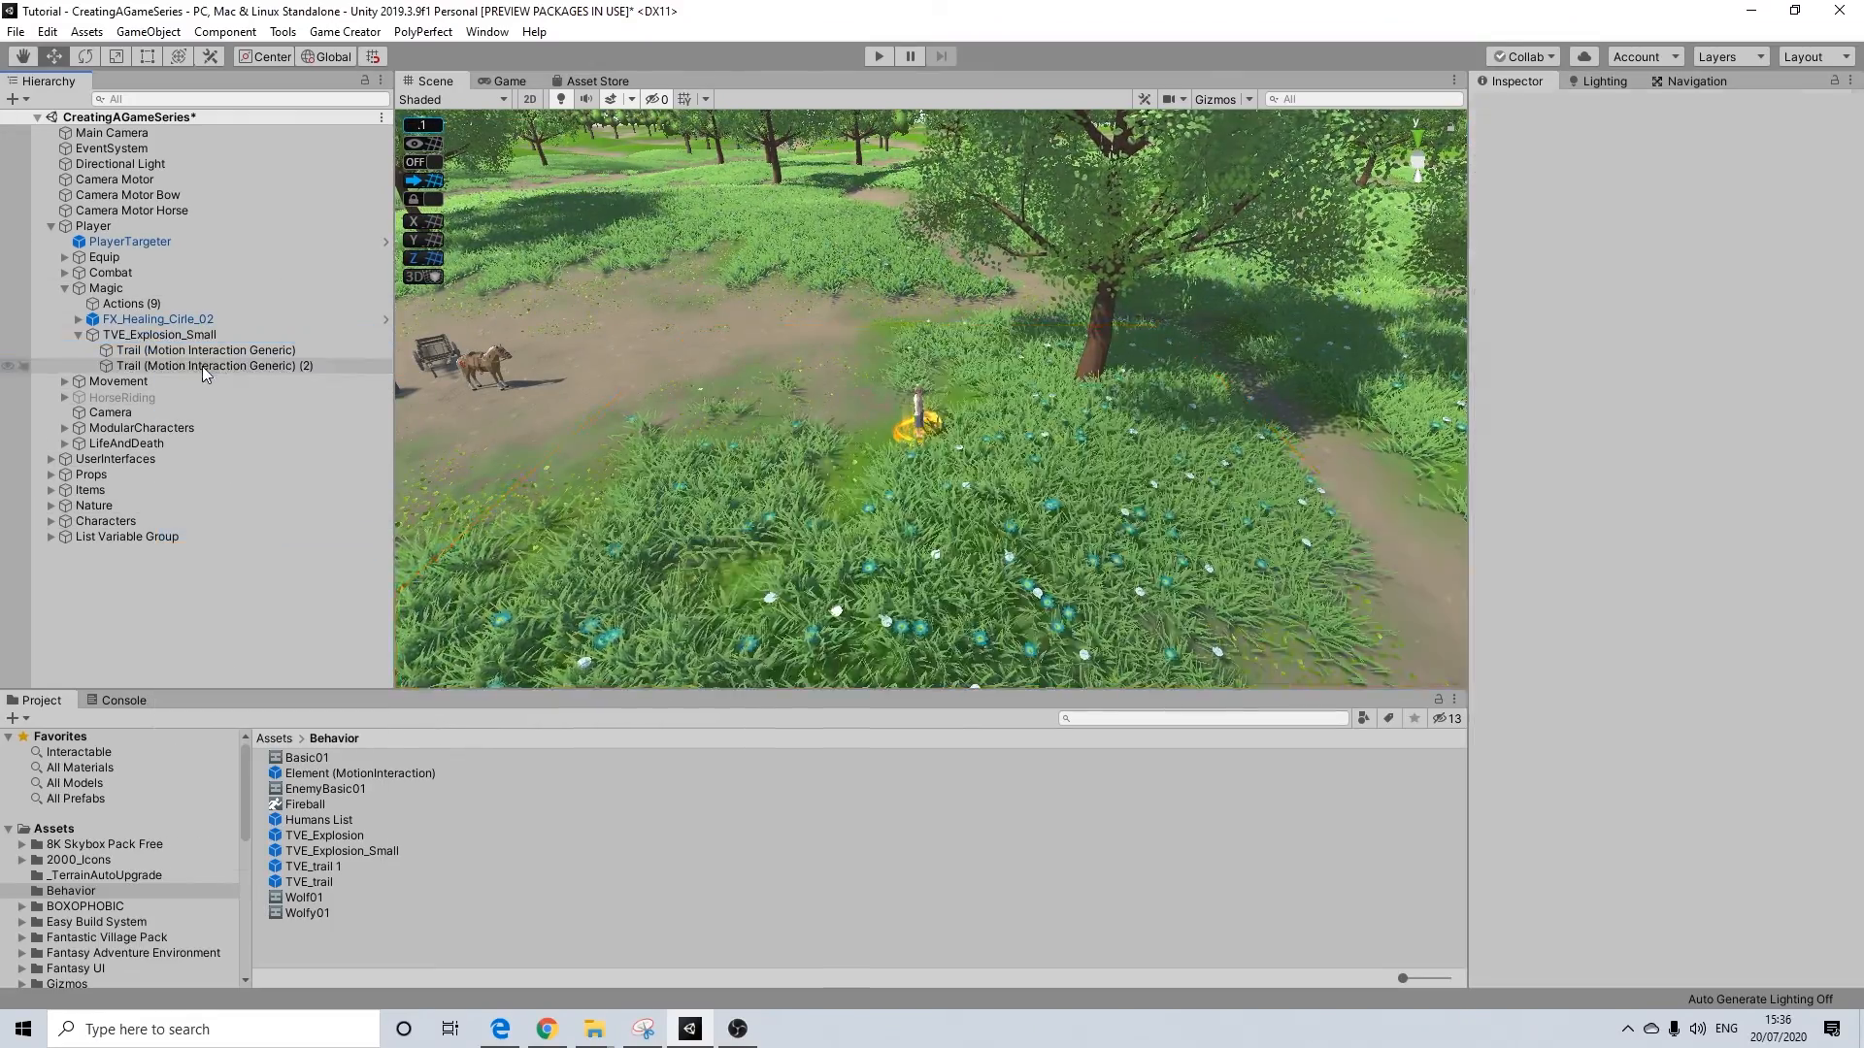
Preview the two remaining trail effects of TVE_Explosion_Small on the grass around the player
click(277, 355)
click(276, 361)
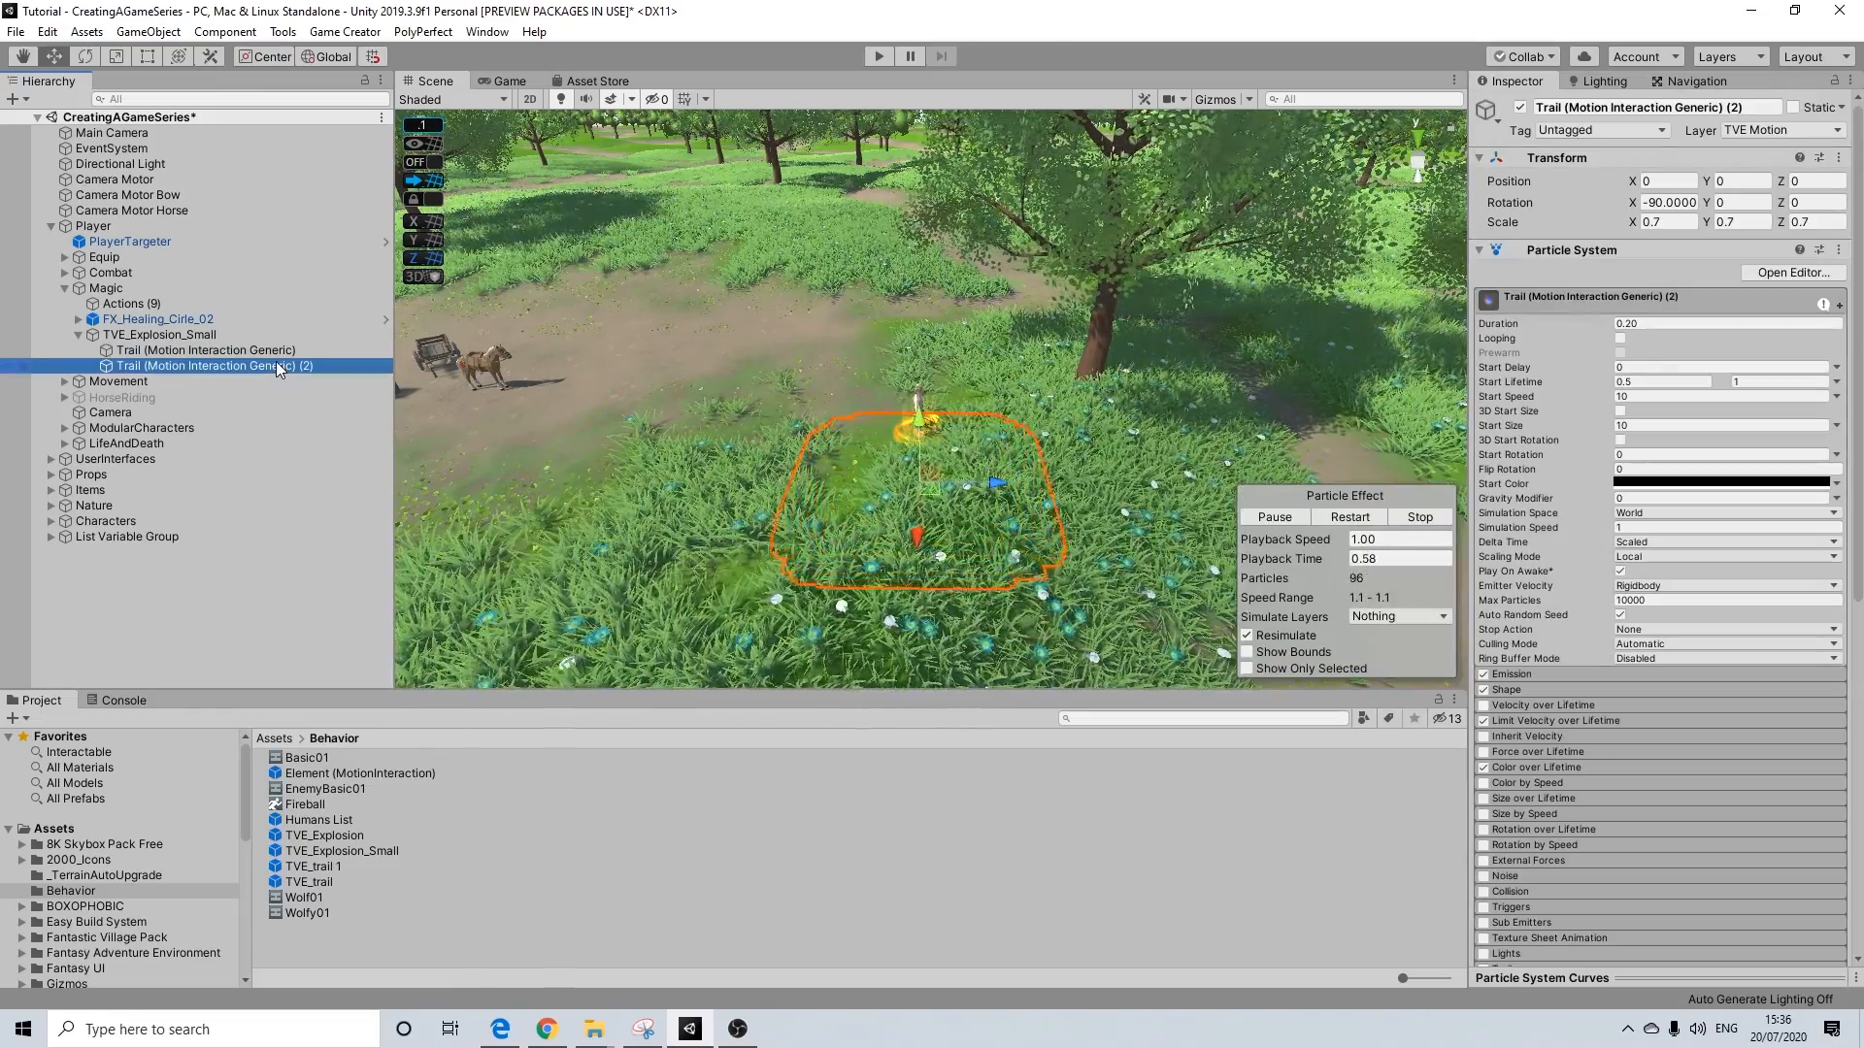
click(277, 351)
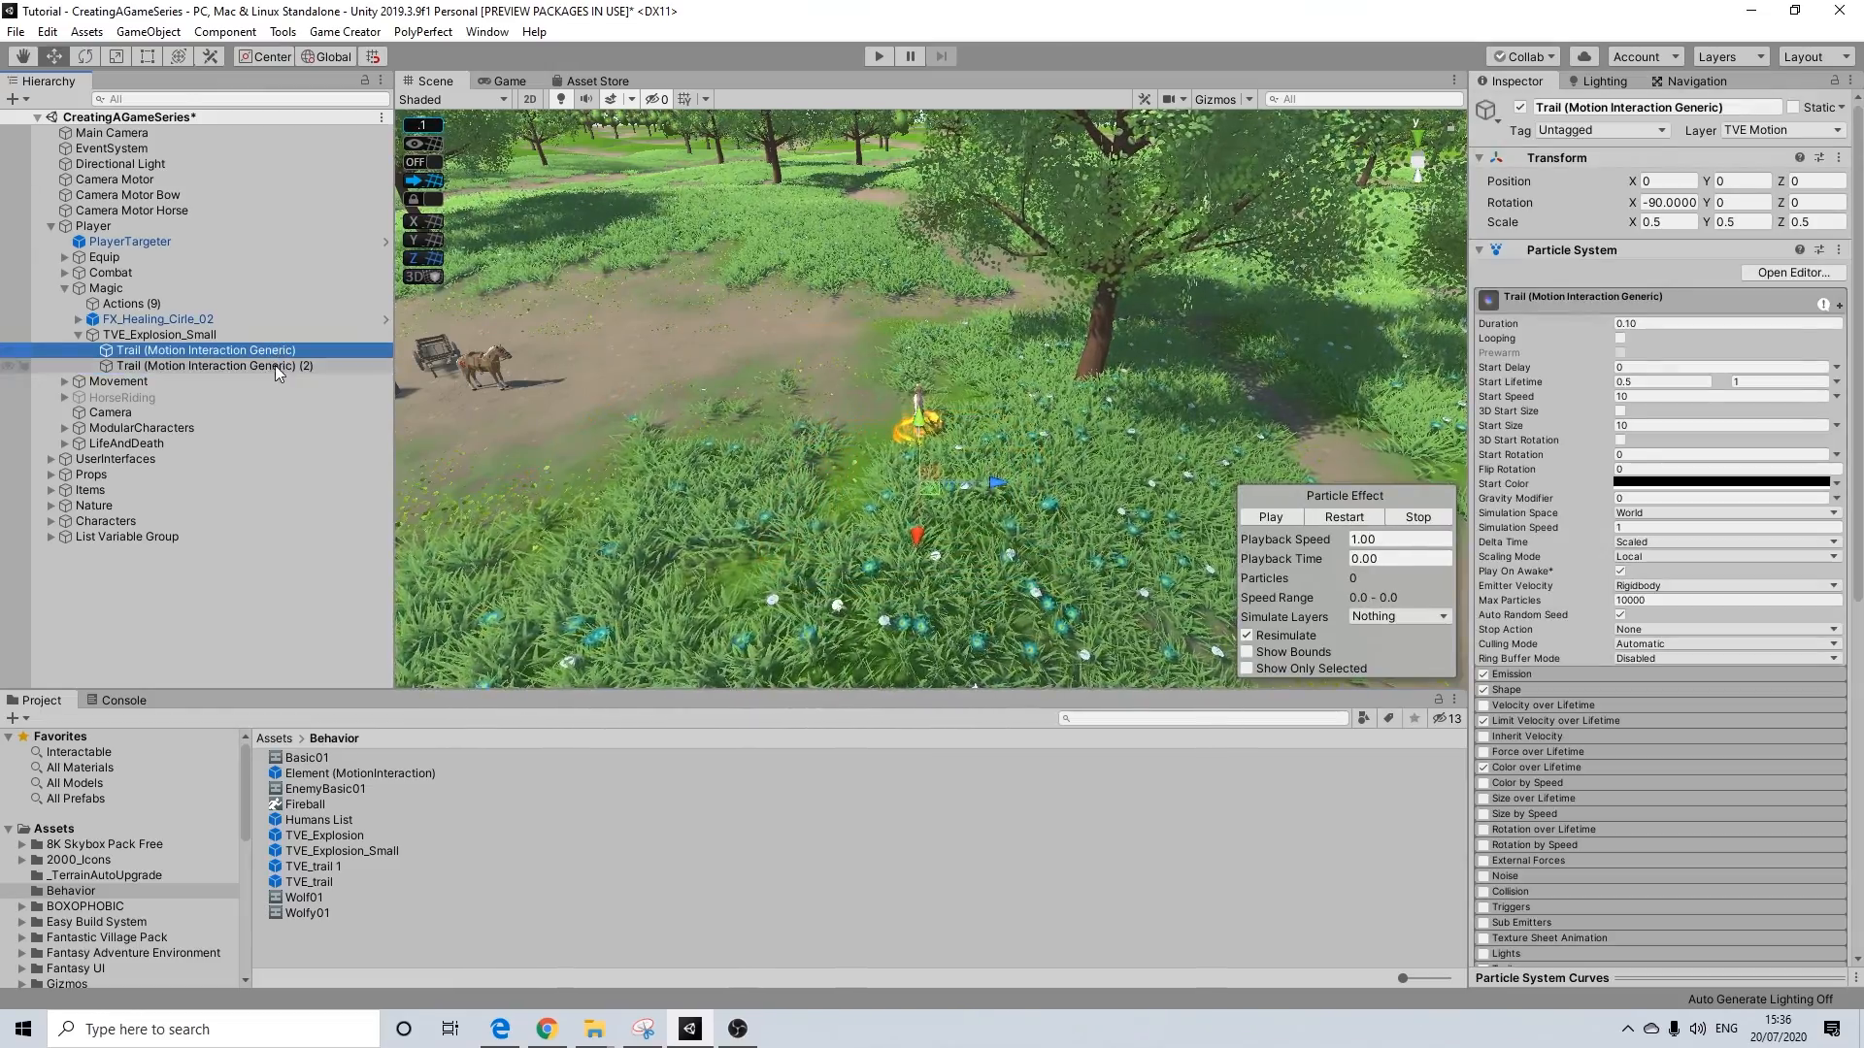
click(276, 365)
click(273, 352)
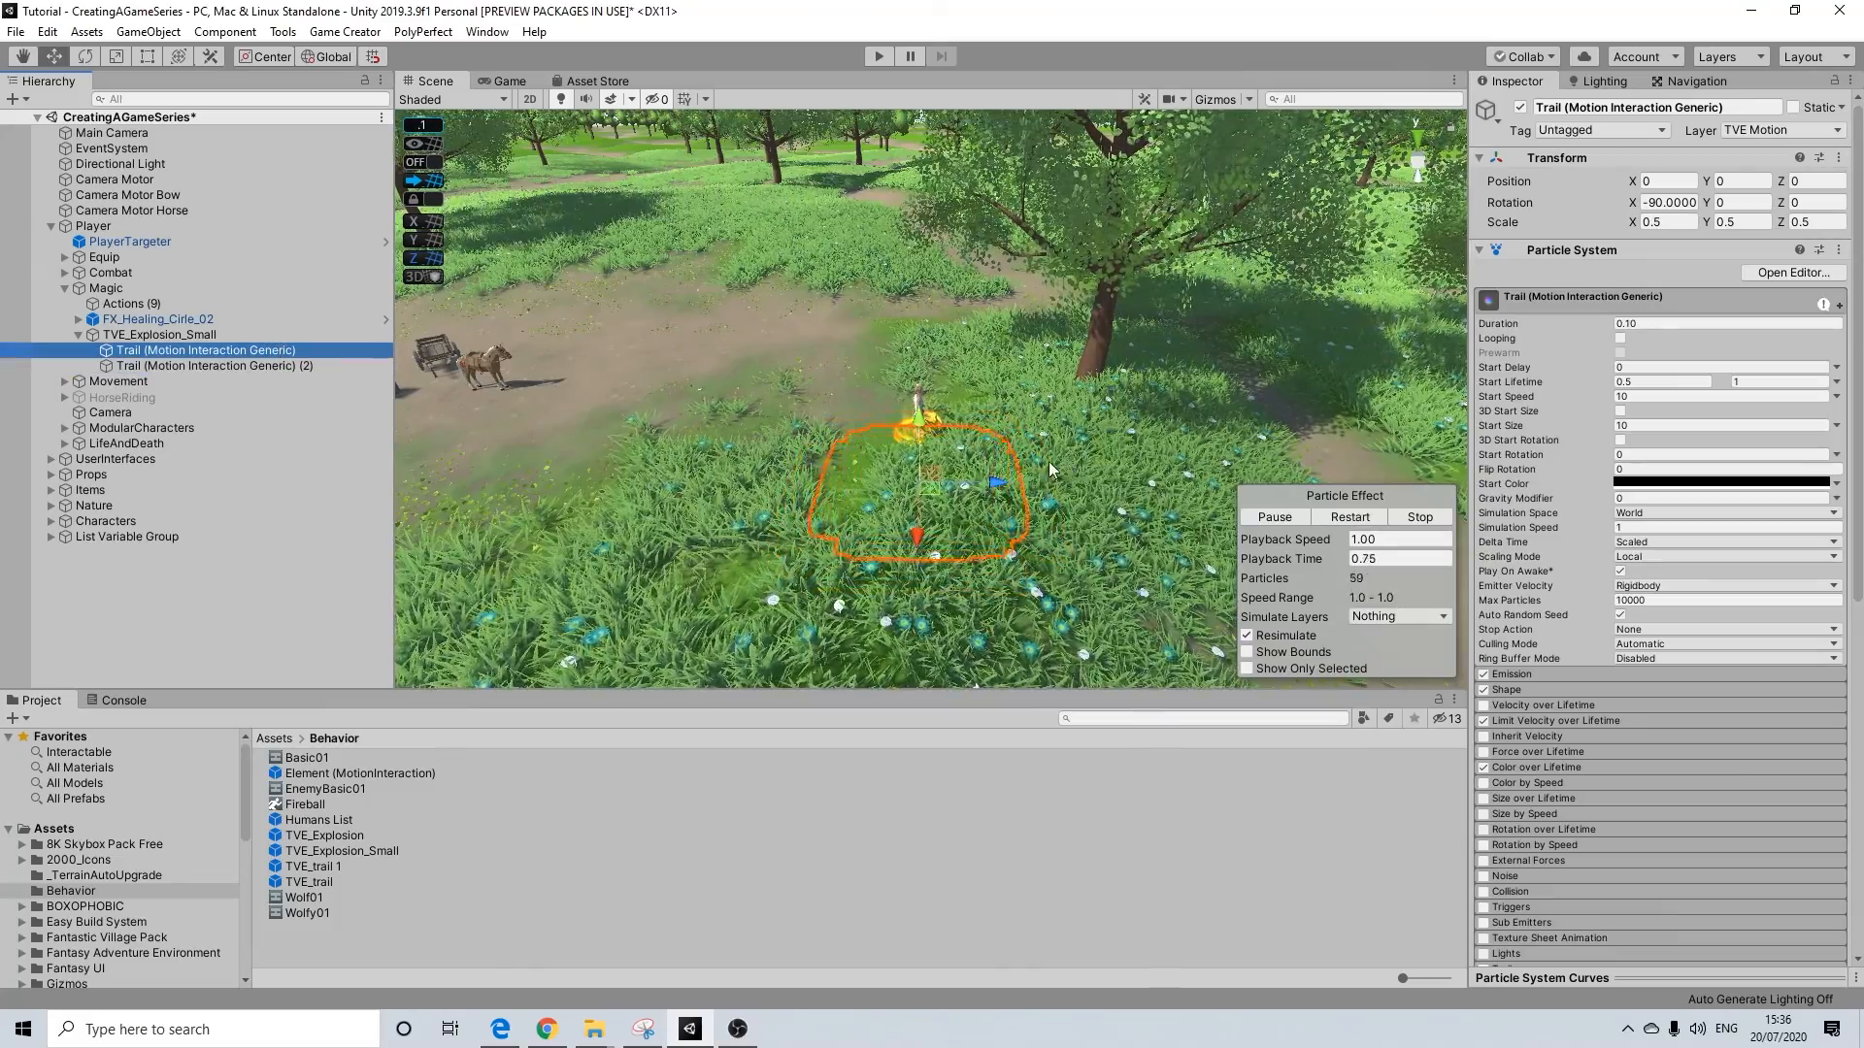
scroll(1009, 476, up, 10)
middle_drag(992, 487, 996, 411)
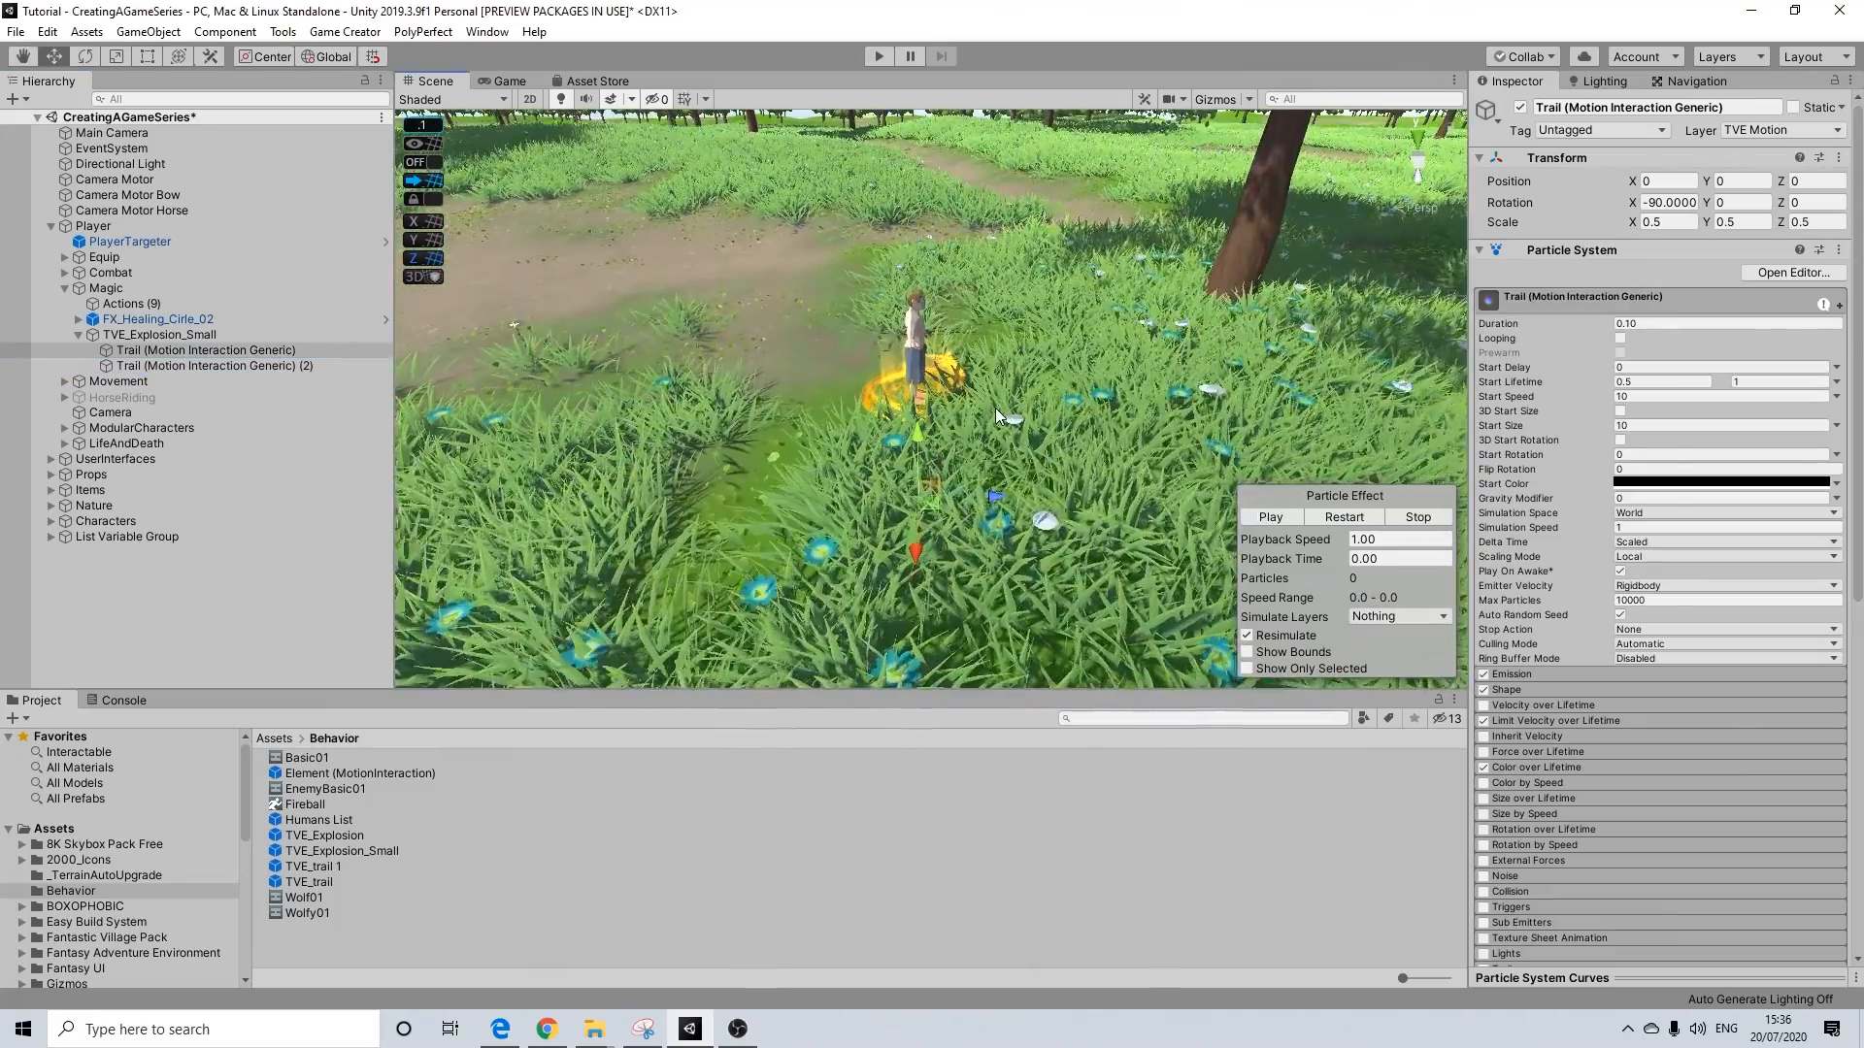
scroll(995, 409, up, 5)
alt+drag(992, 404, 964, 322)
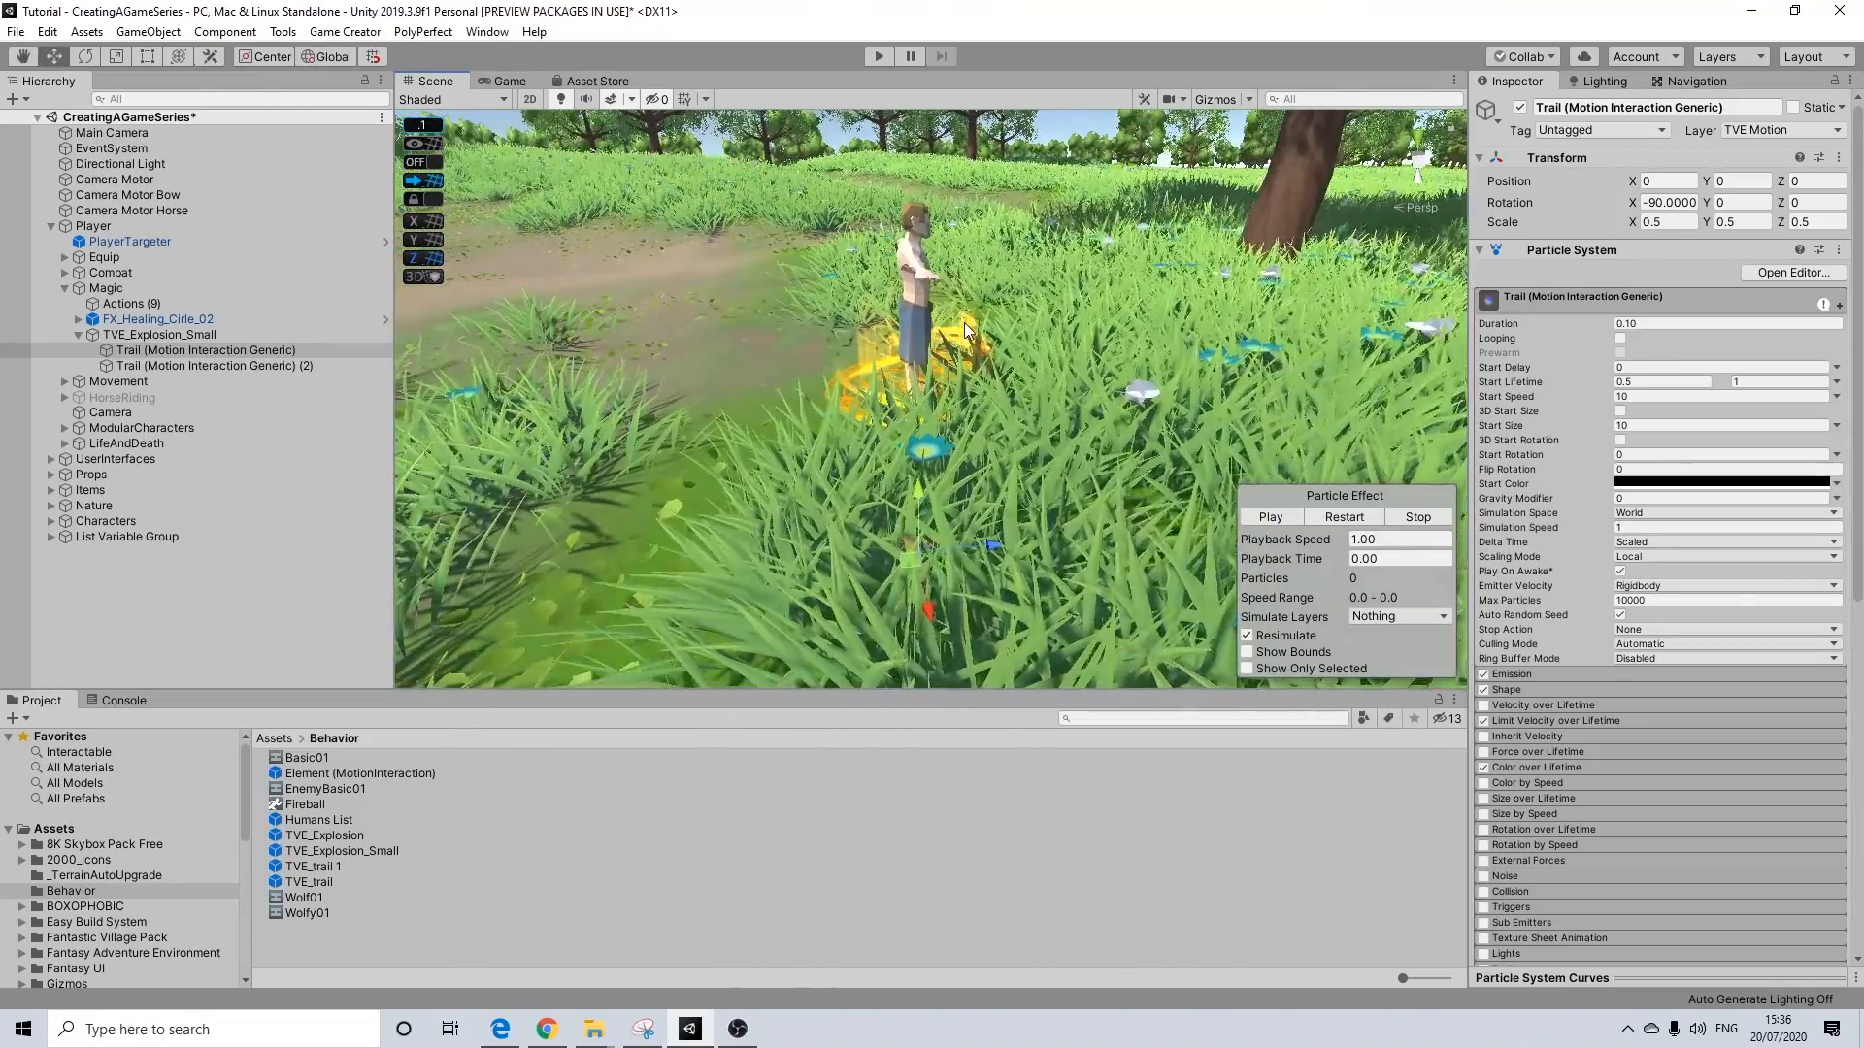
click(218, 366)
click(225, 350)
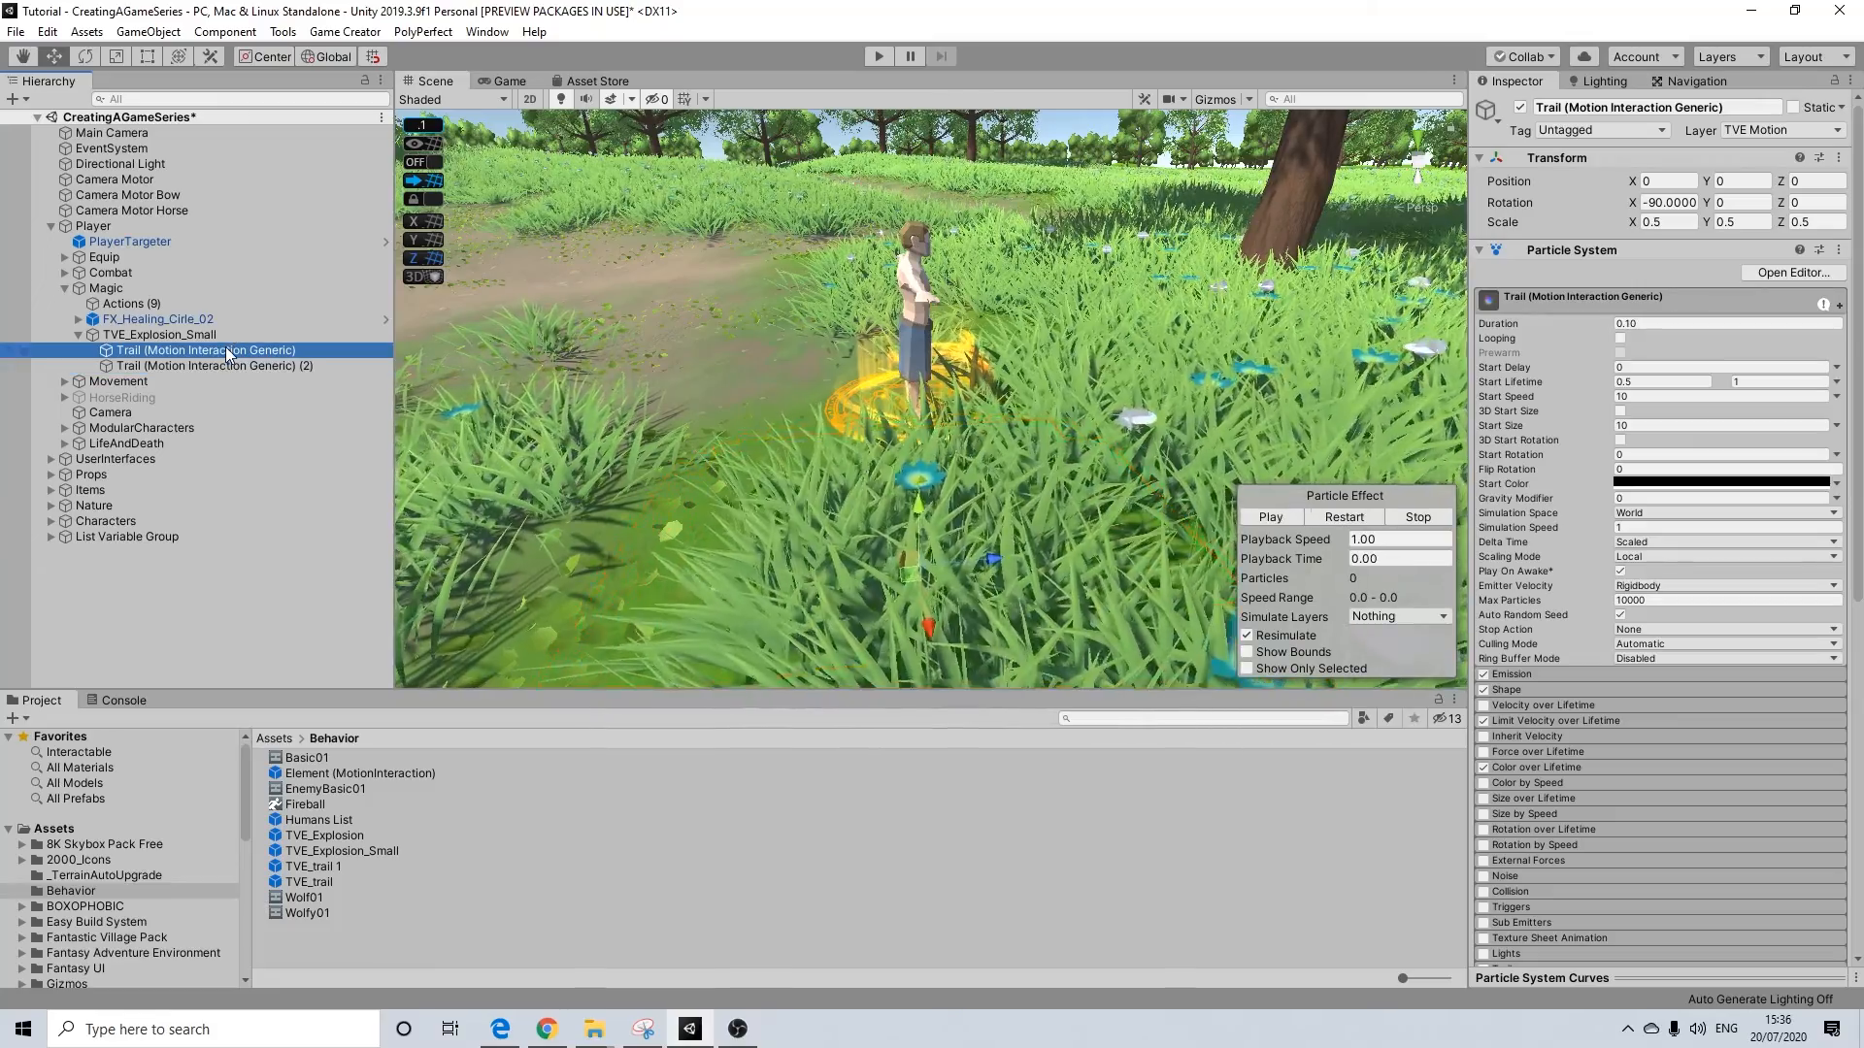
Collapse TVE_Explosion_Small in the hierarchy and deactivate both it and FX_Healing_Cirle_02
click(84, 337)
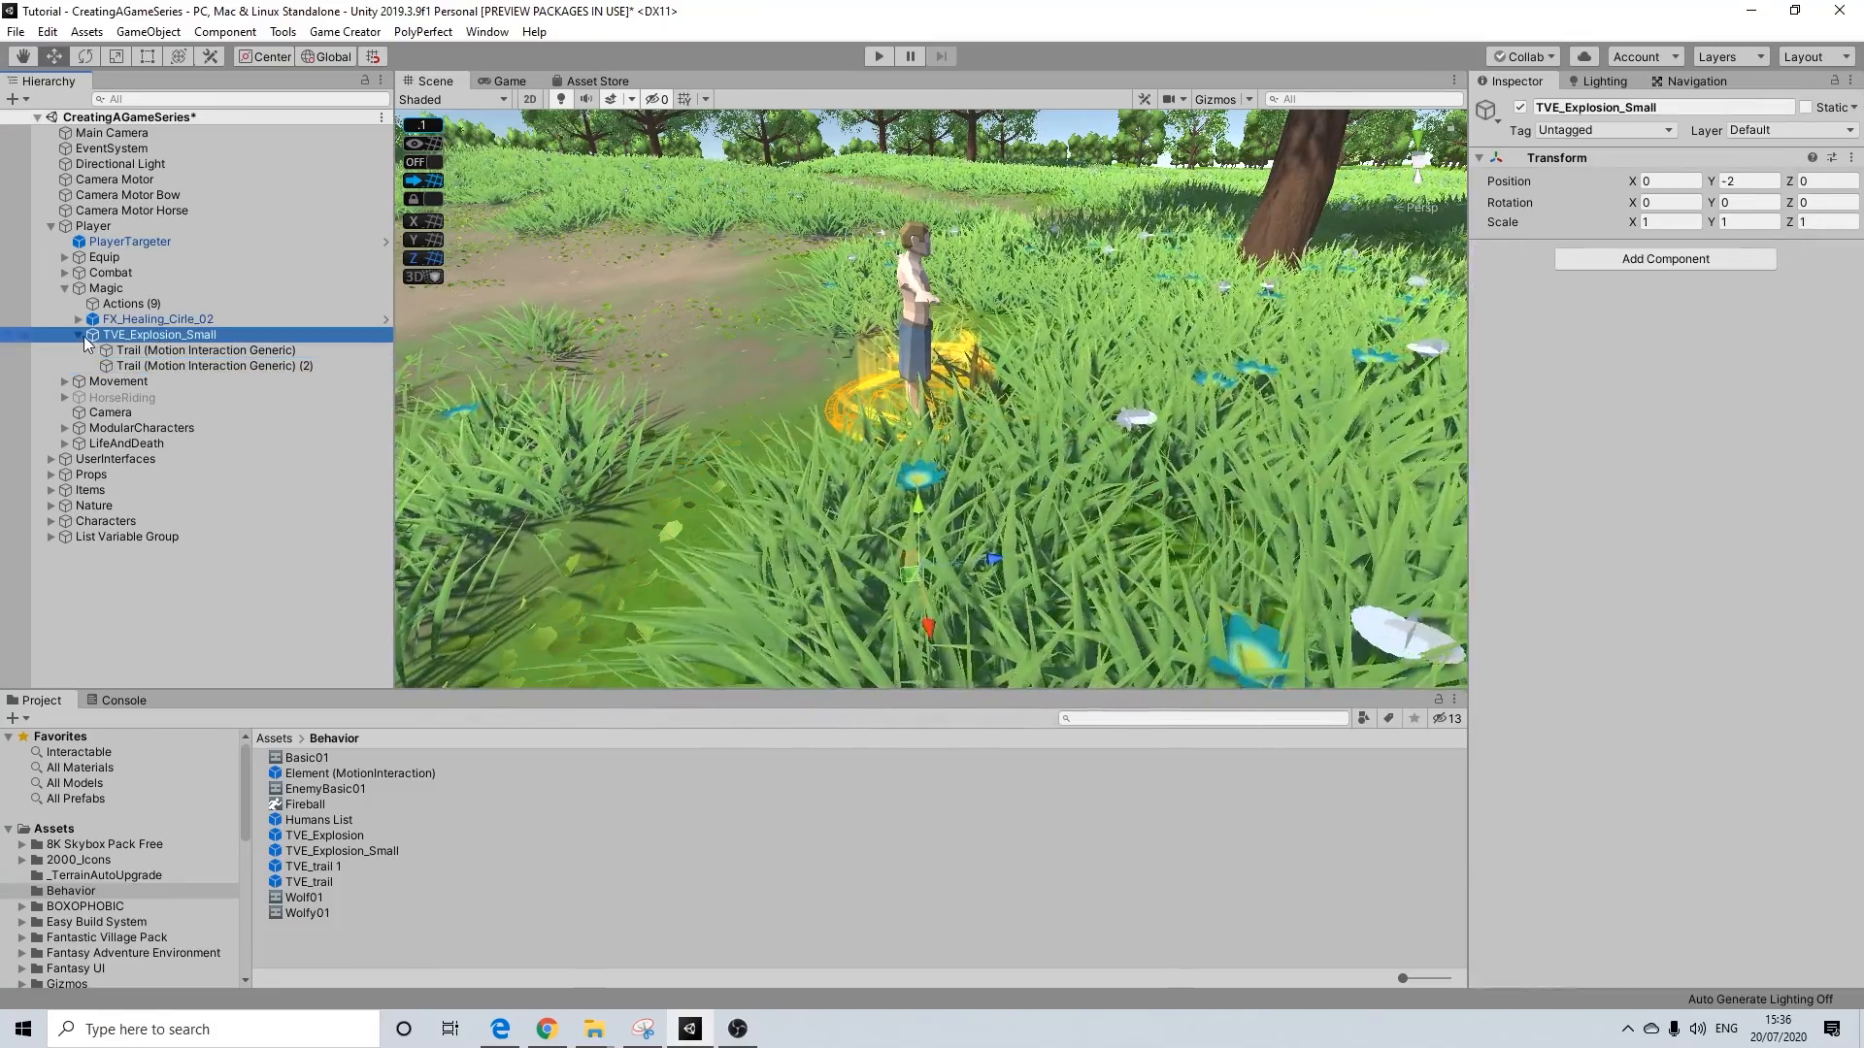
click(78, 335)
ctrl+click(138, 319)
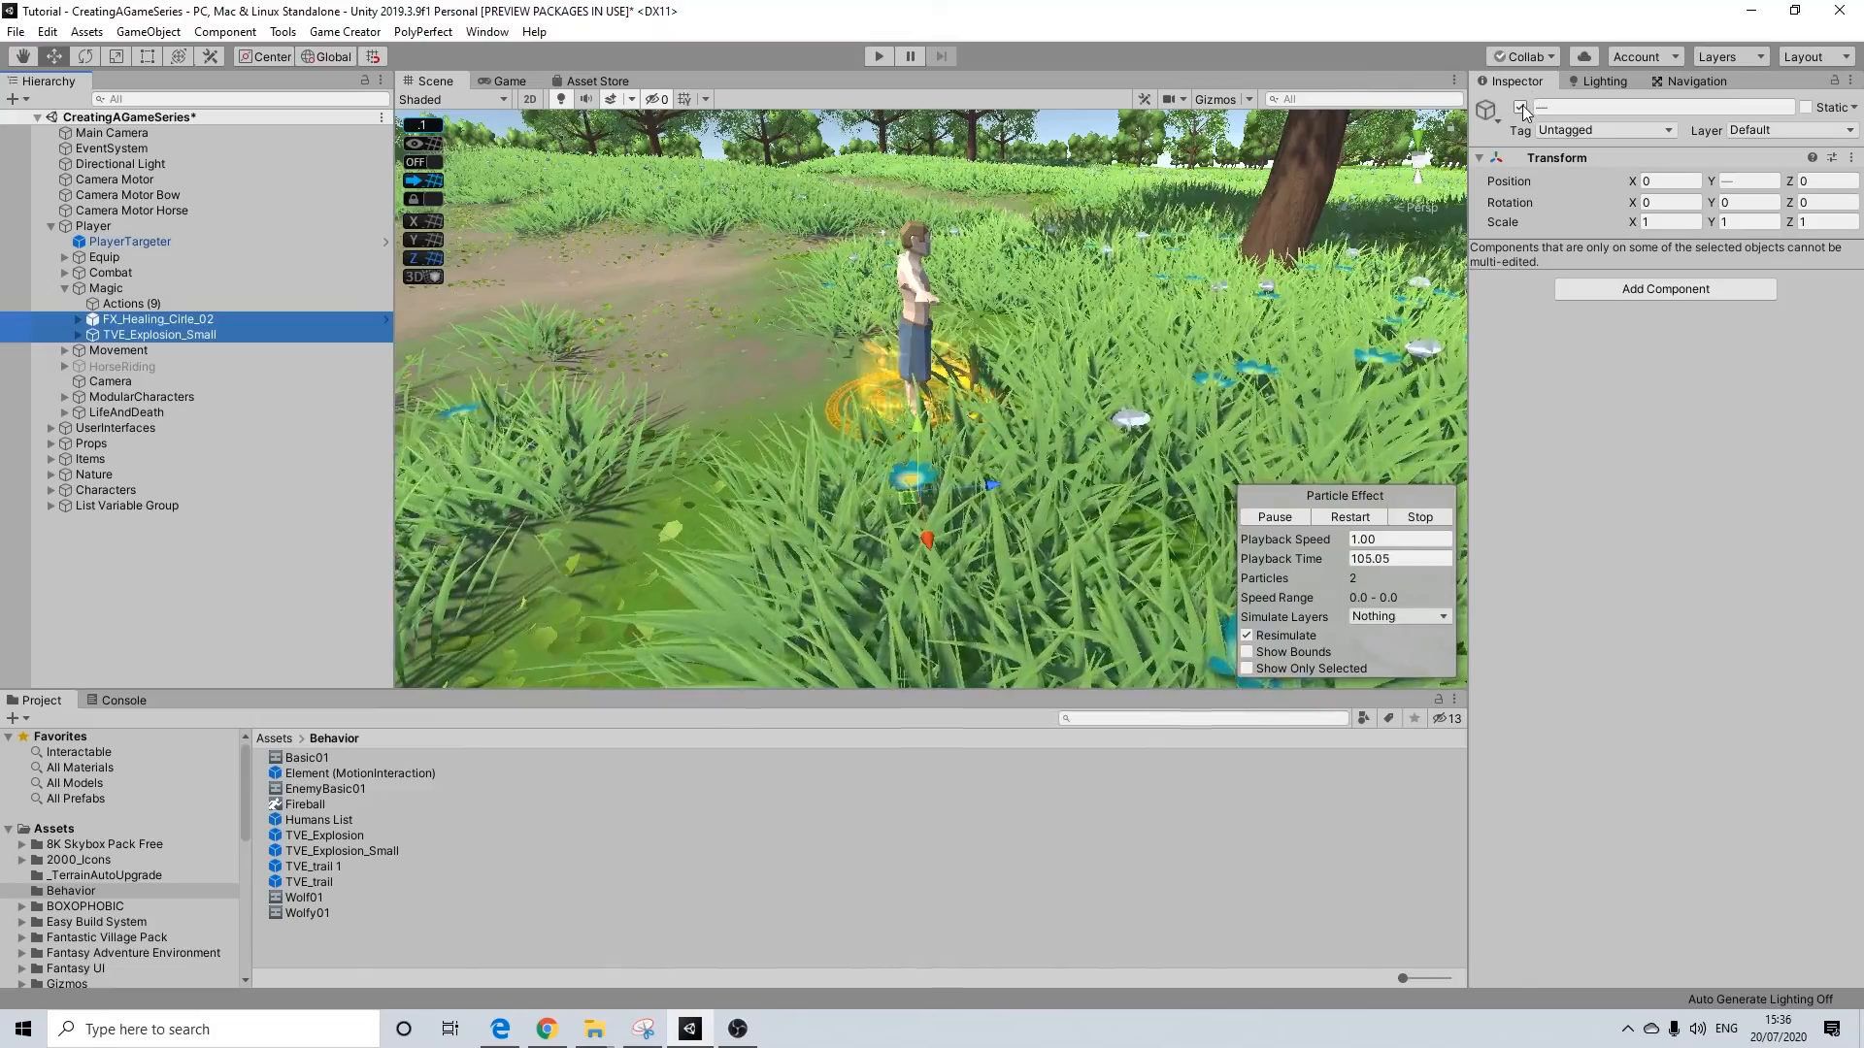
click(1520, 107)
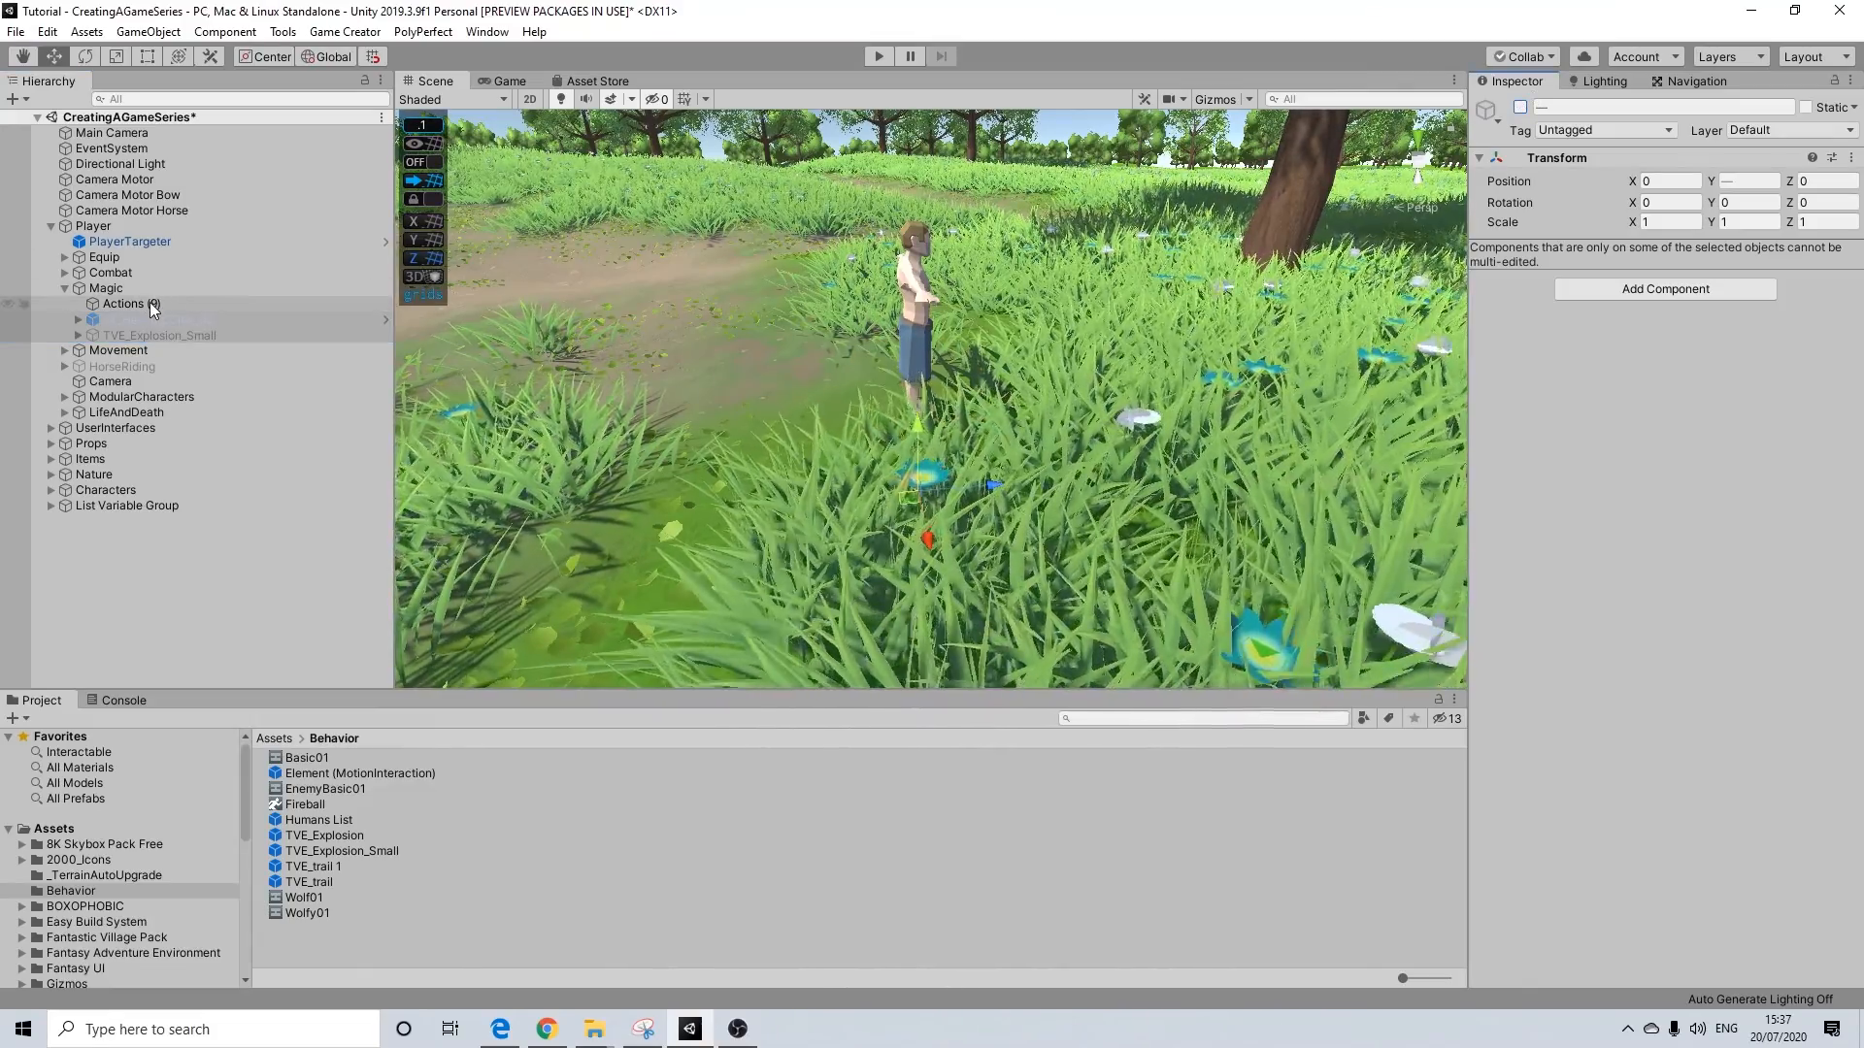
In the Magic object's Actions (9), assign FX_Healing_Cirle_02 and TVE_Explosion_Small as targets of the two Set active object actions
click(149, 303)
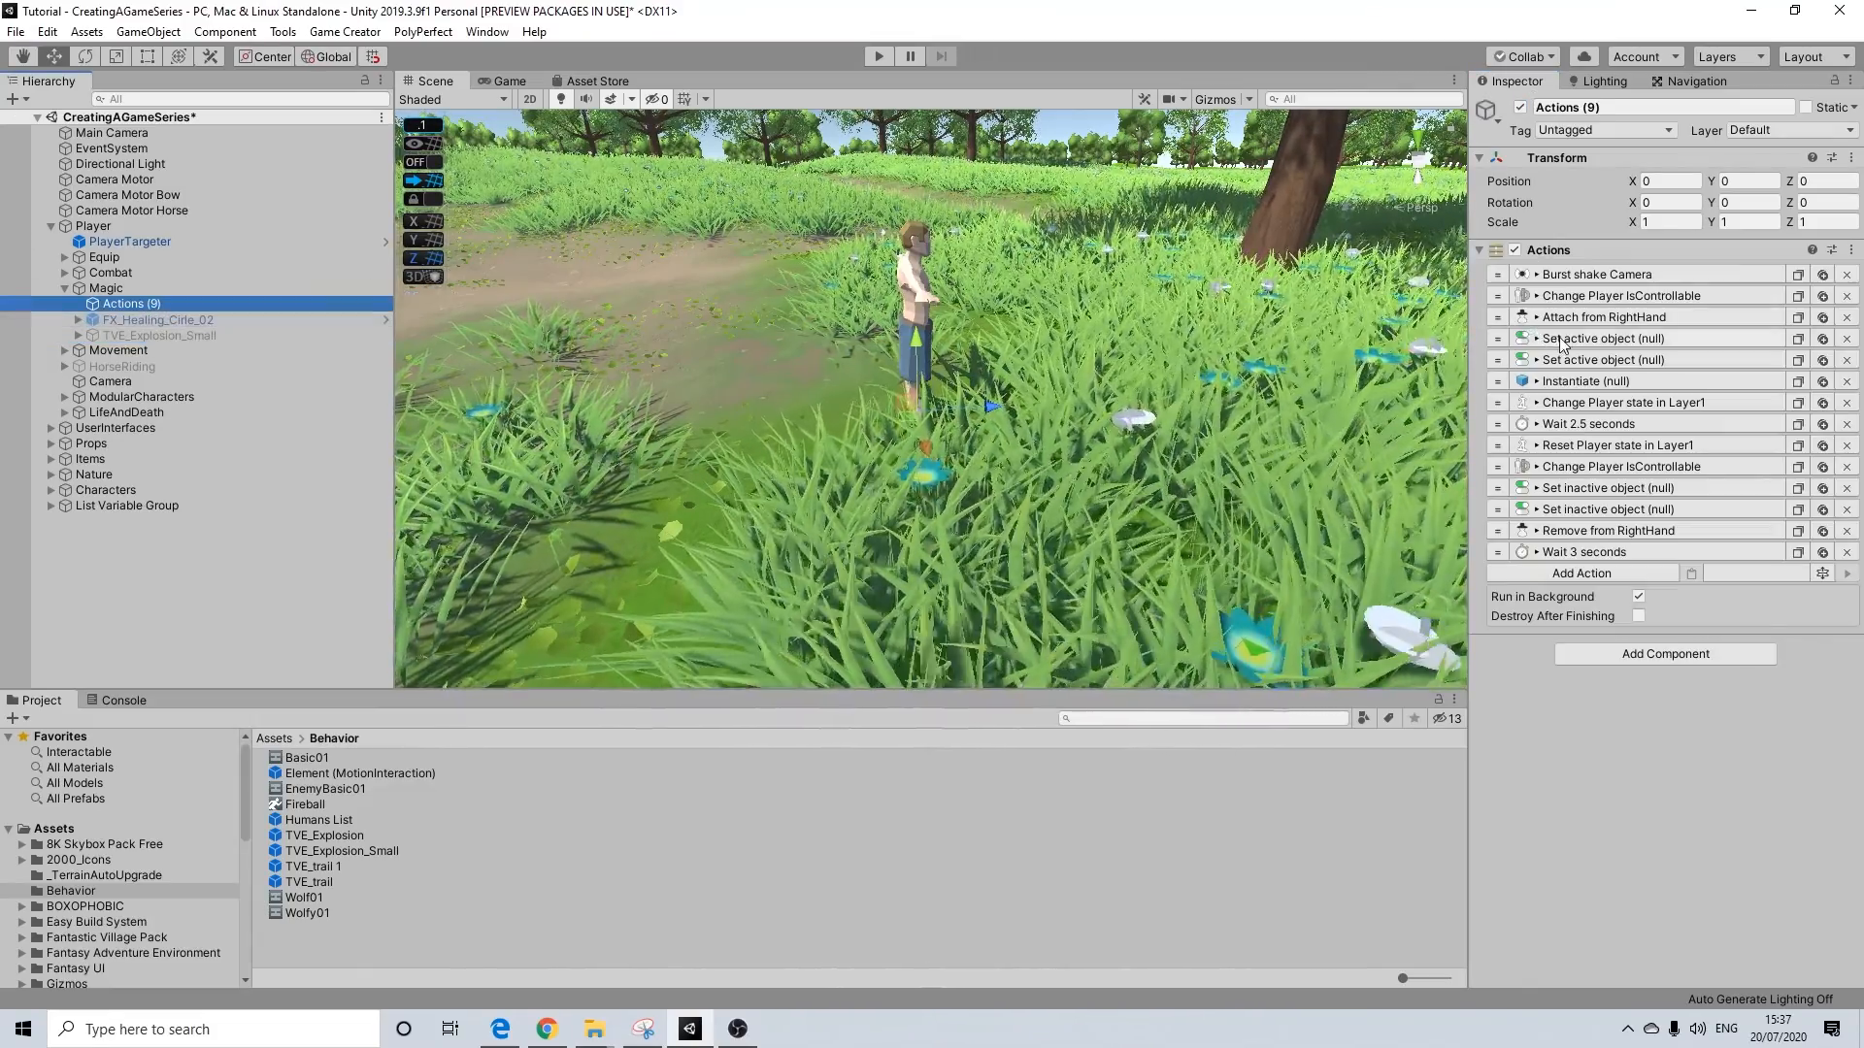
click(1559, 339)
click(1560, 422)
drag(179, 319, 1738, 378)
drag(170, 336, 1728, 462)
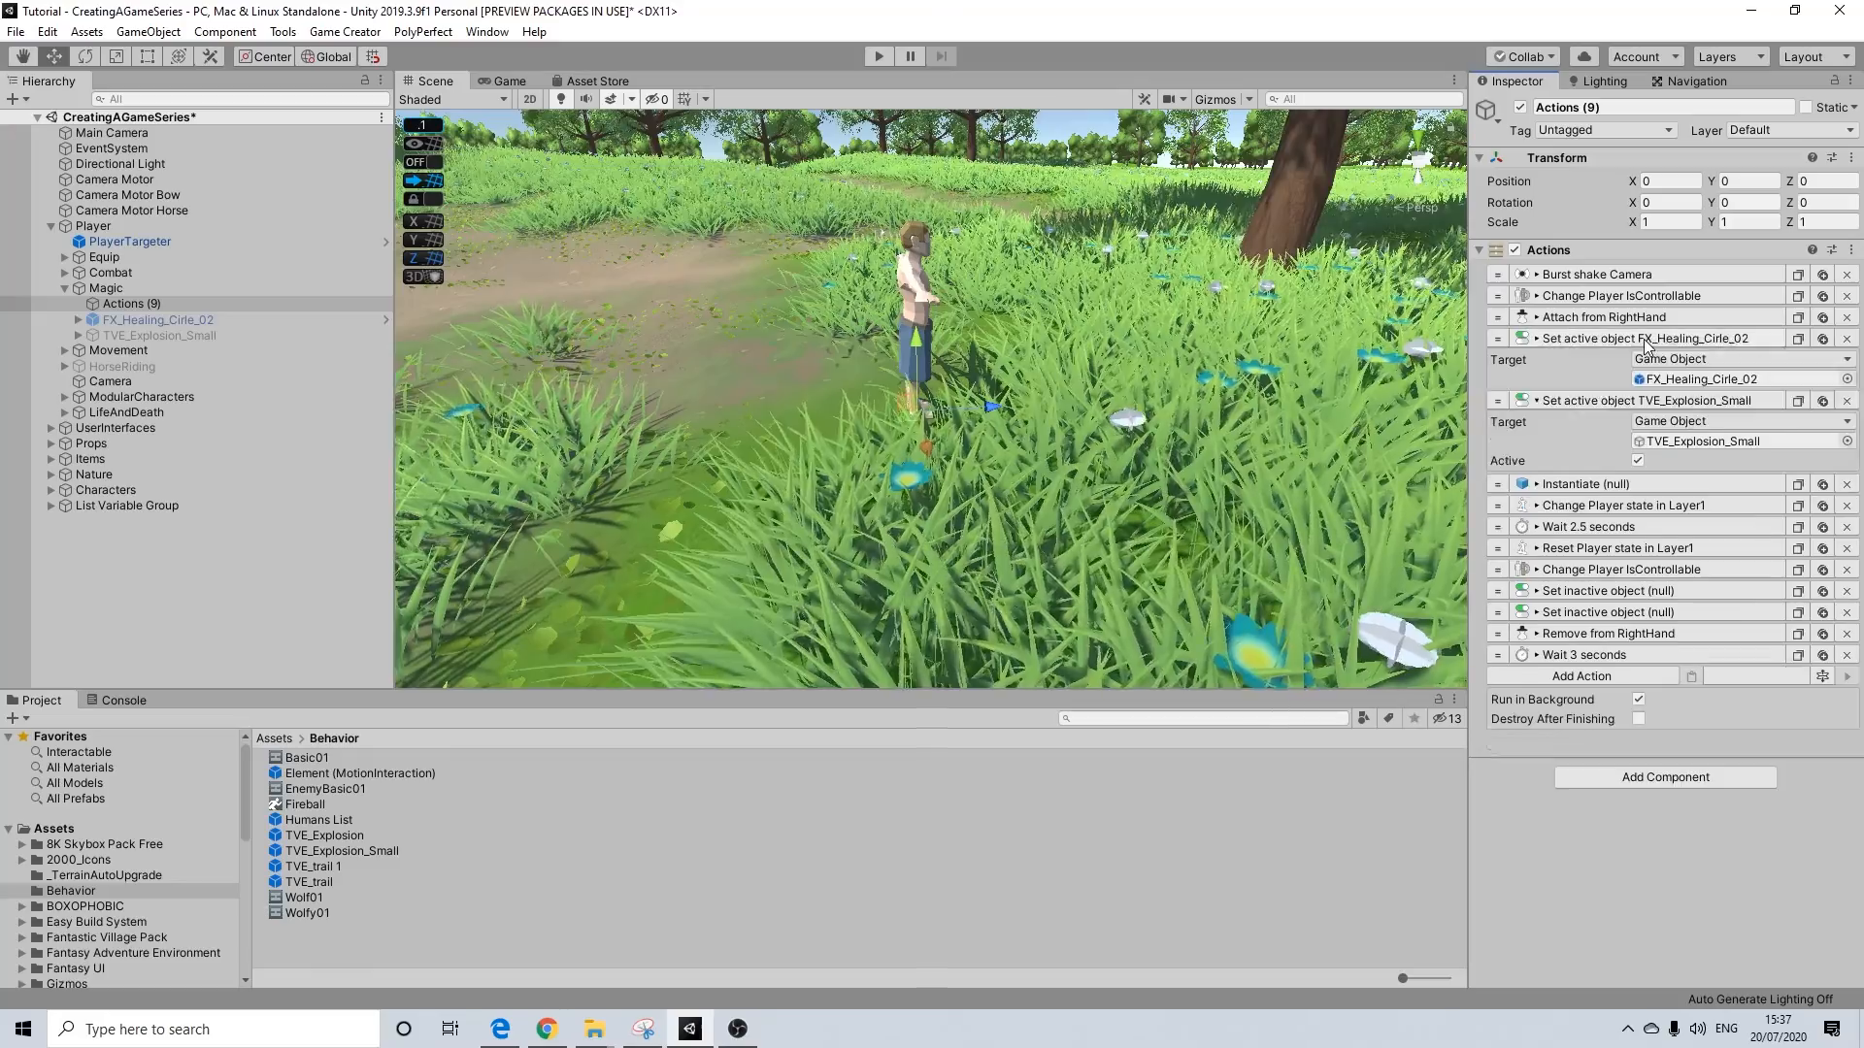
click(1647, 339)
click(1647, 360)
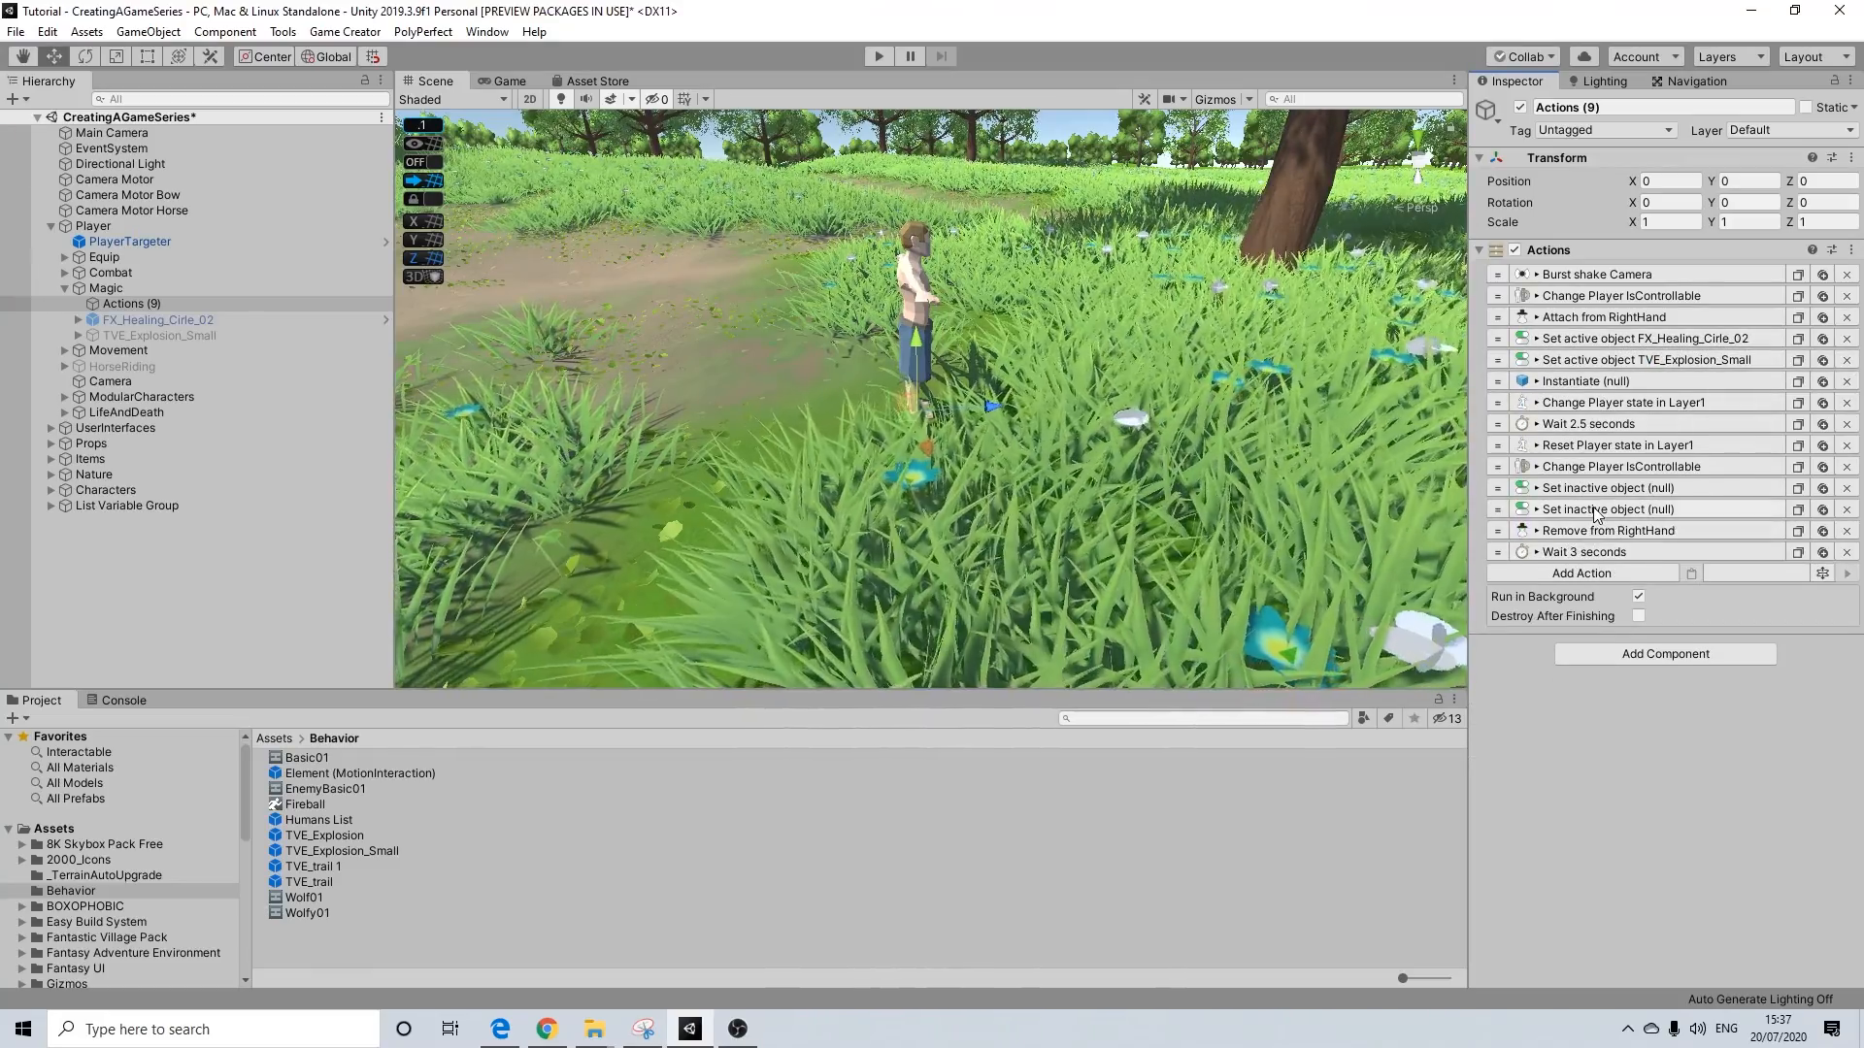
Assign FX_Healing_Cirle_02 and TVE_Explosion_Small as targets of the two Set inactive object actions
click(1596, 509)
click(1596, 487)
drag(151, 319, 1701, 528)
drag(147, 329, 1738, 611)
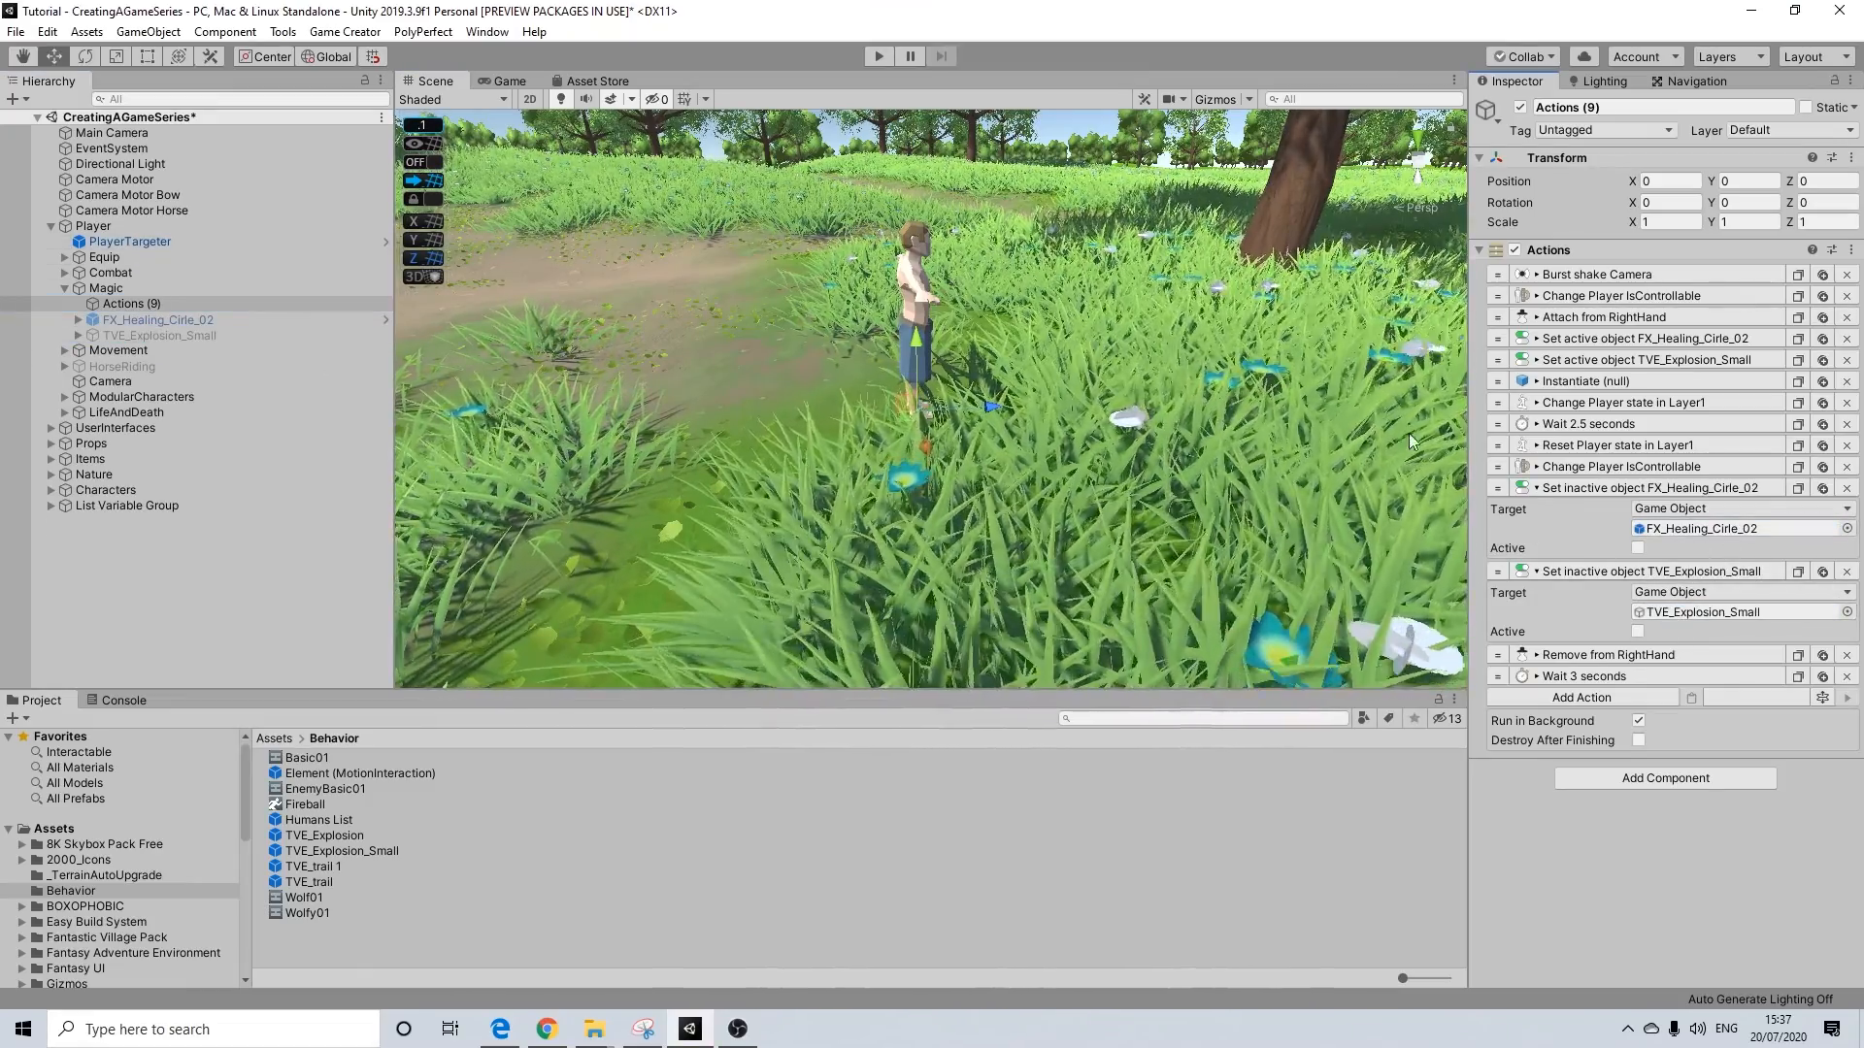
click(1592, 490)
click(1596, 507)
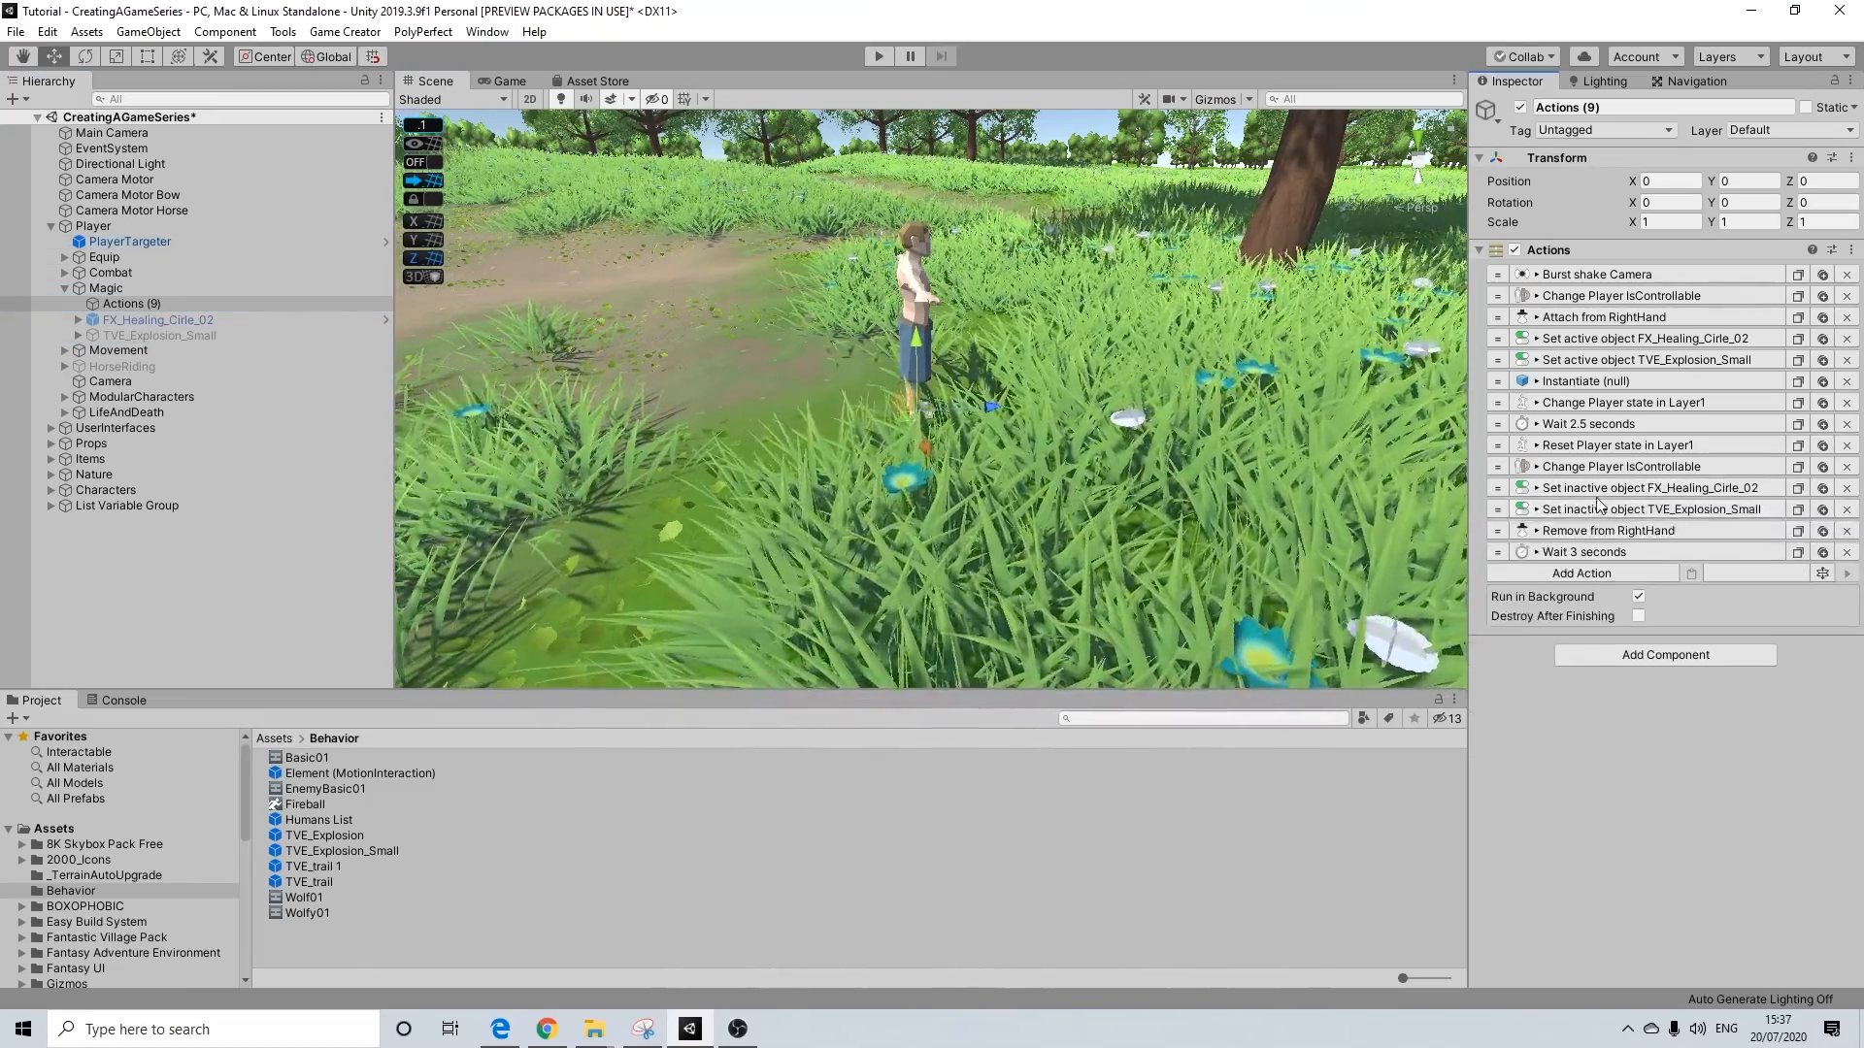
Search the PolygonParticleFX Prefabs folder for "fireball"
click(1096, 720)
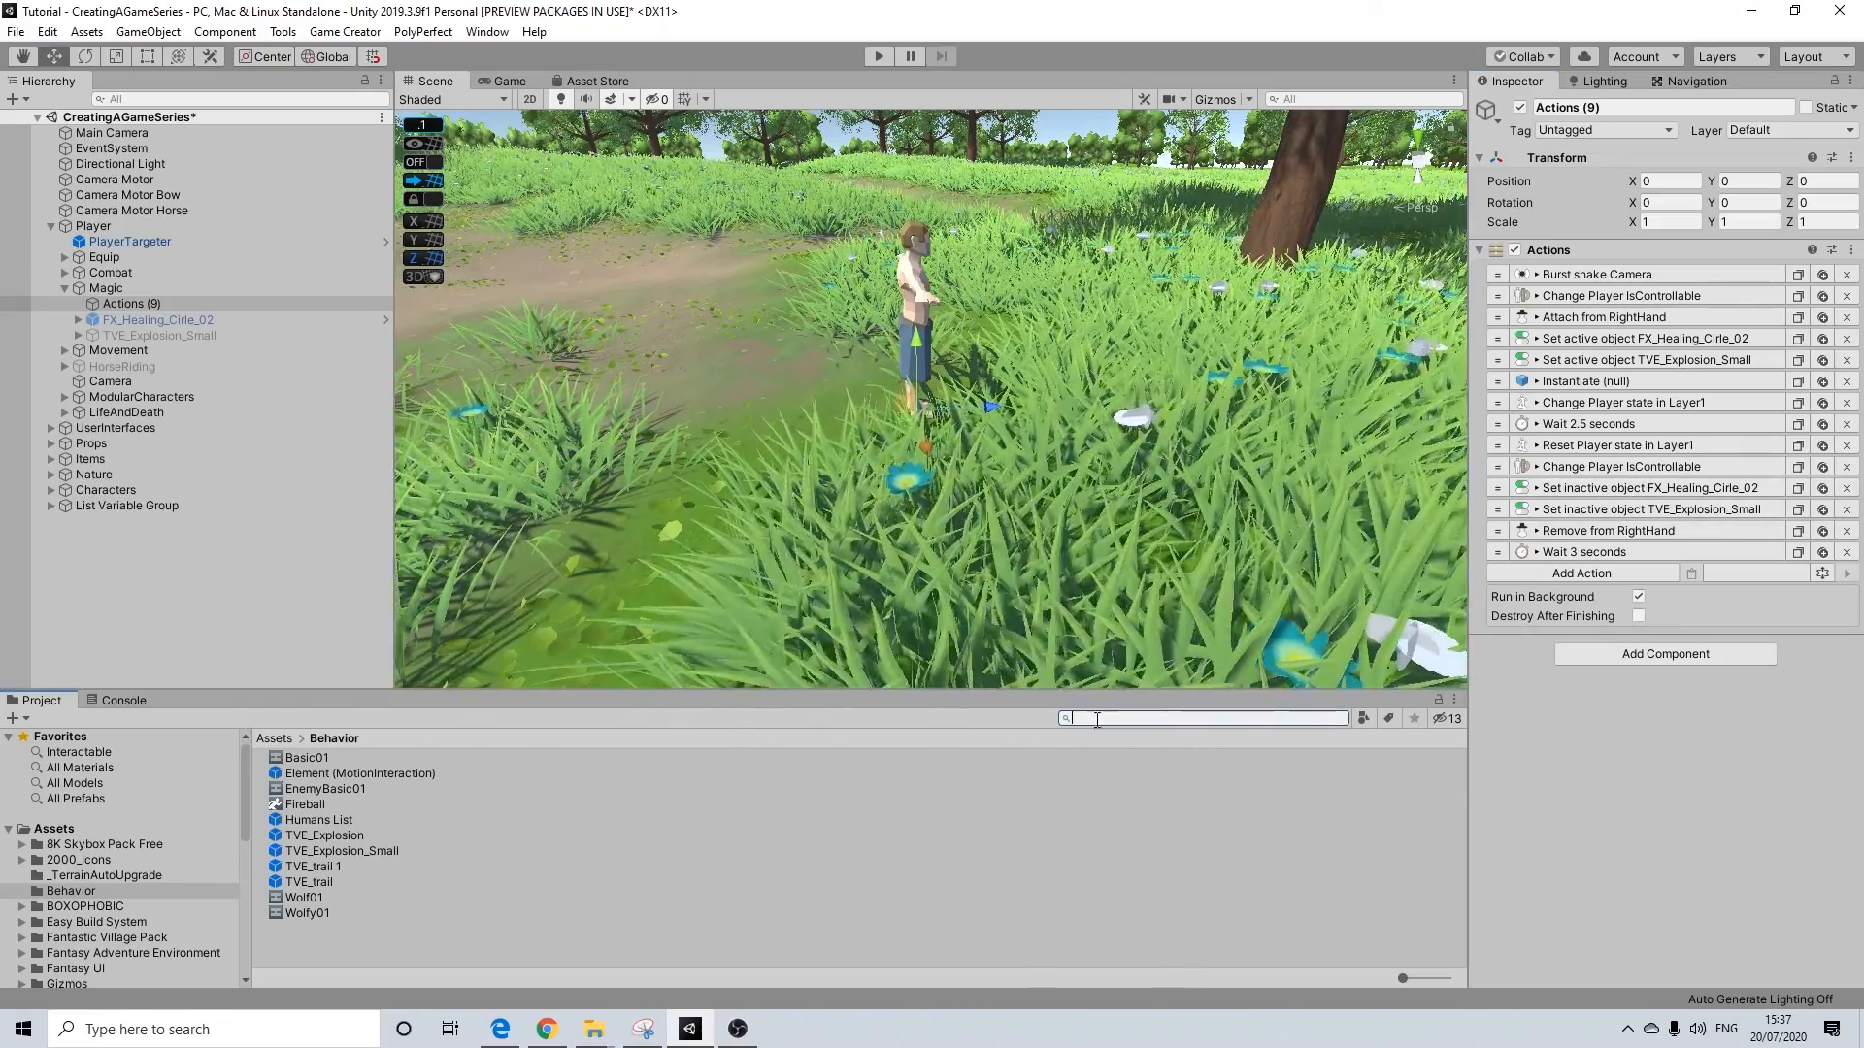
text(f)
click(73, 890)
scroll(111, 884, down, 4)
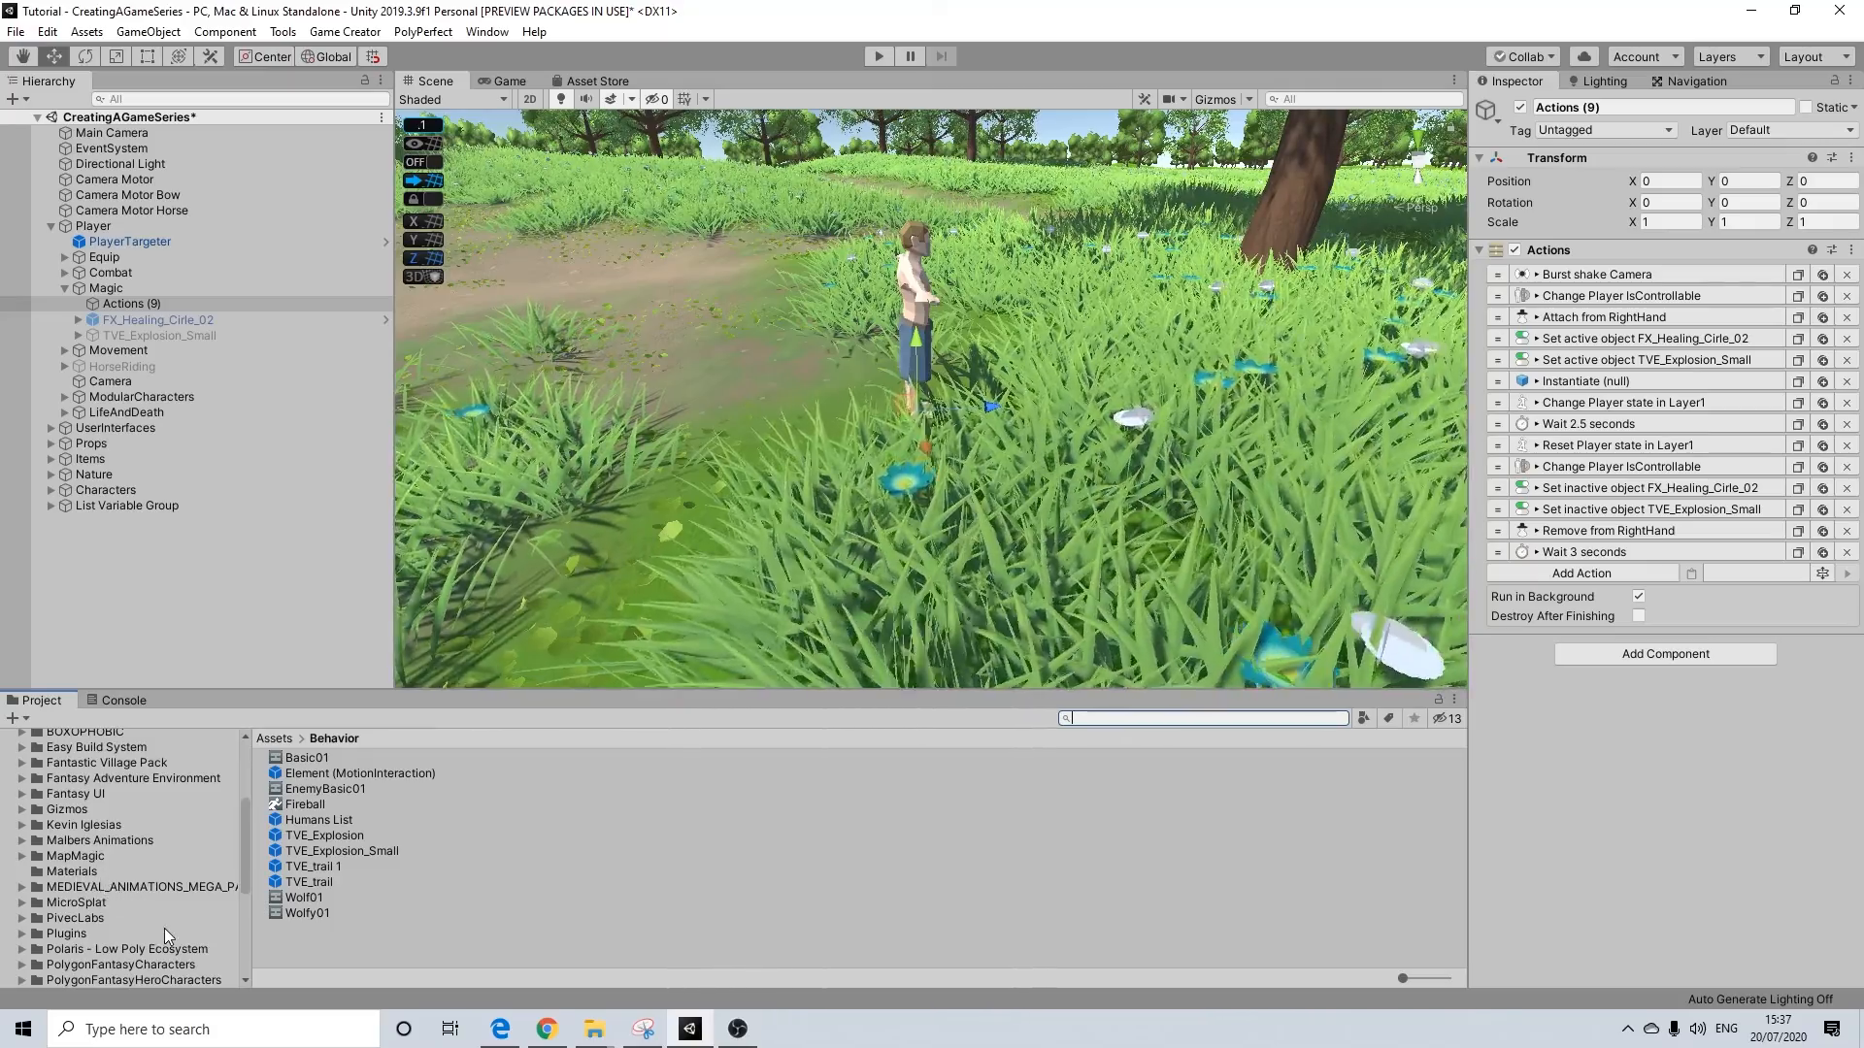
scroll(130, 951, down, 3)
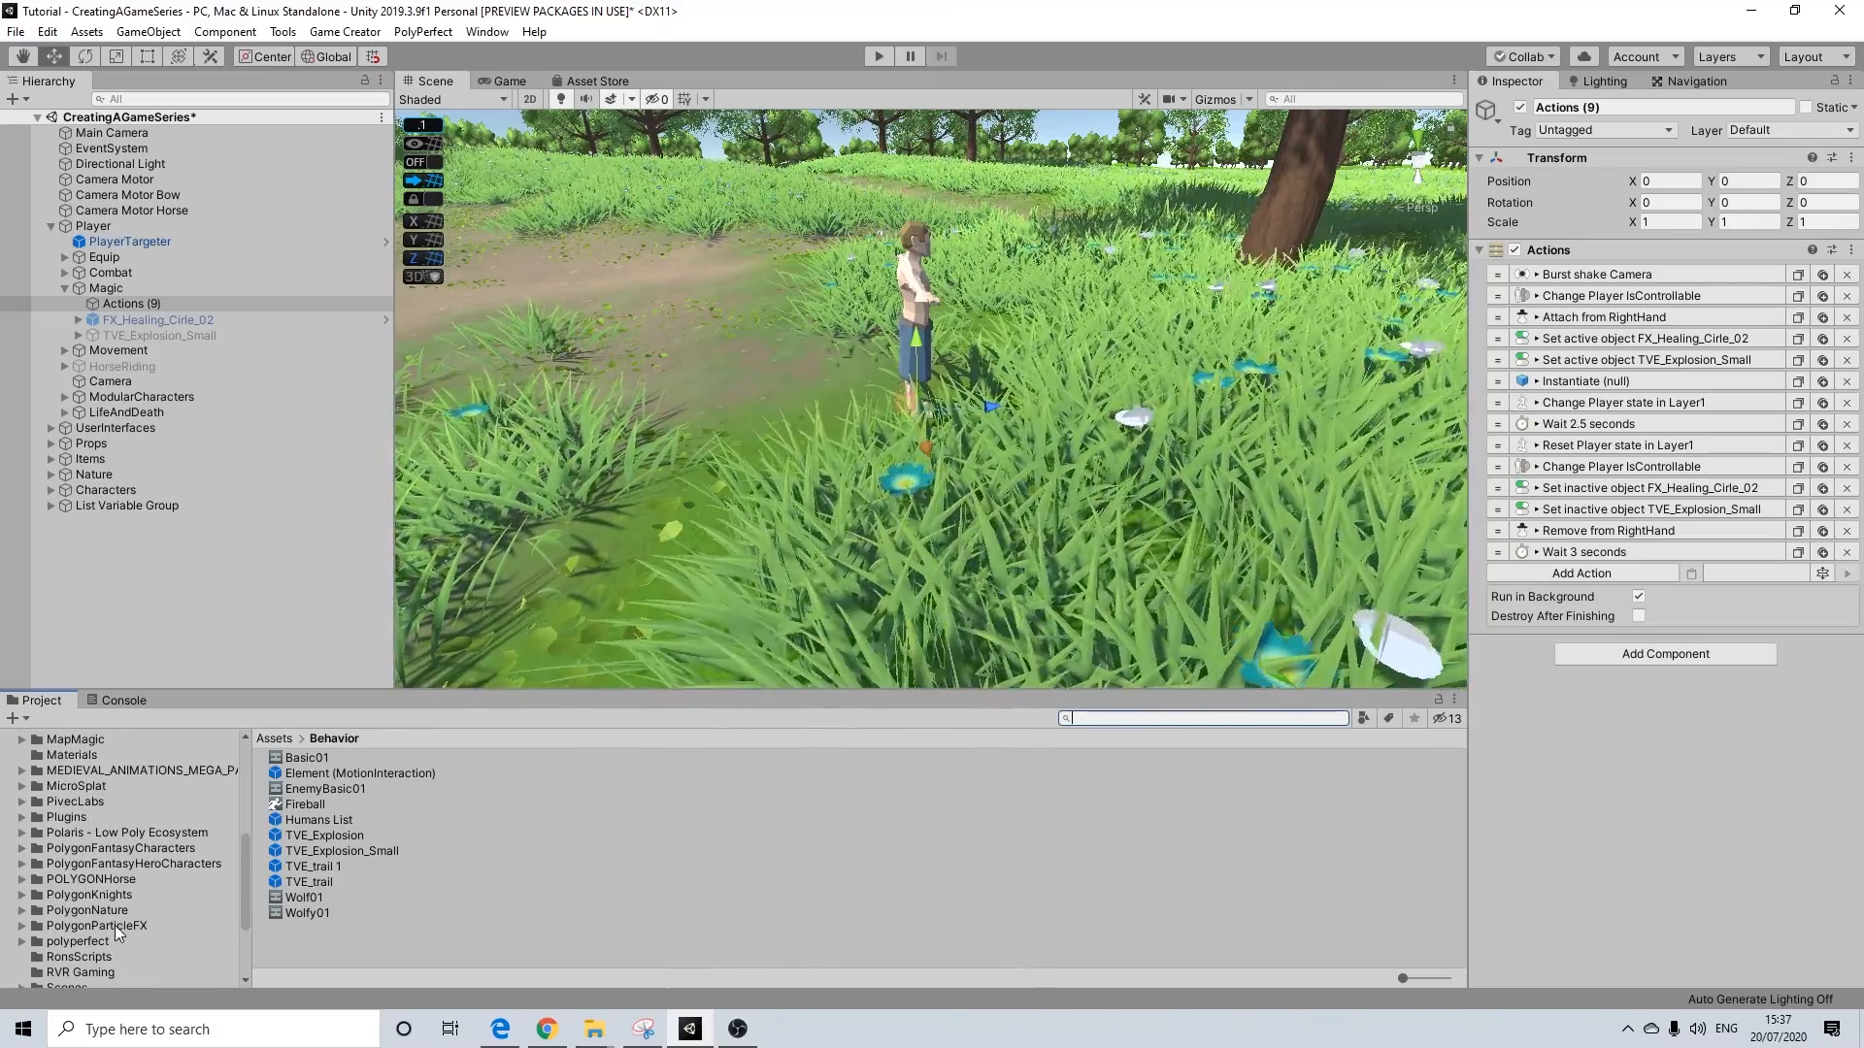
click(114, 924)
click(306, 790)
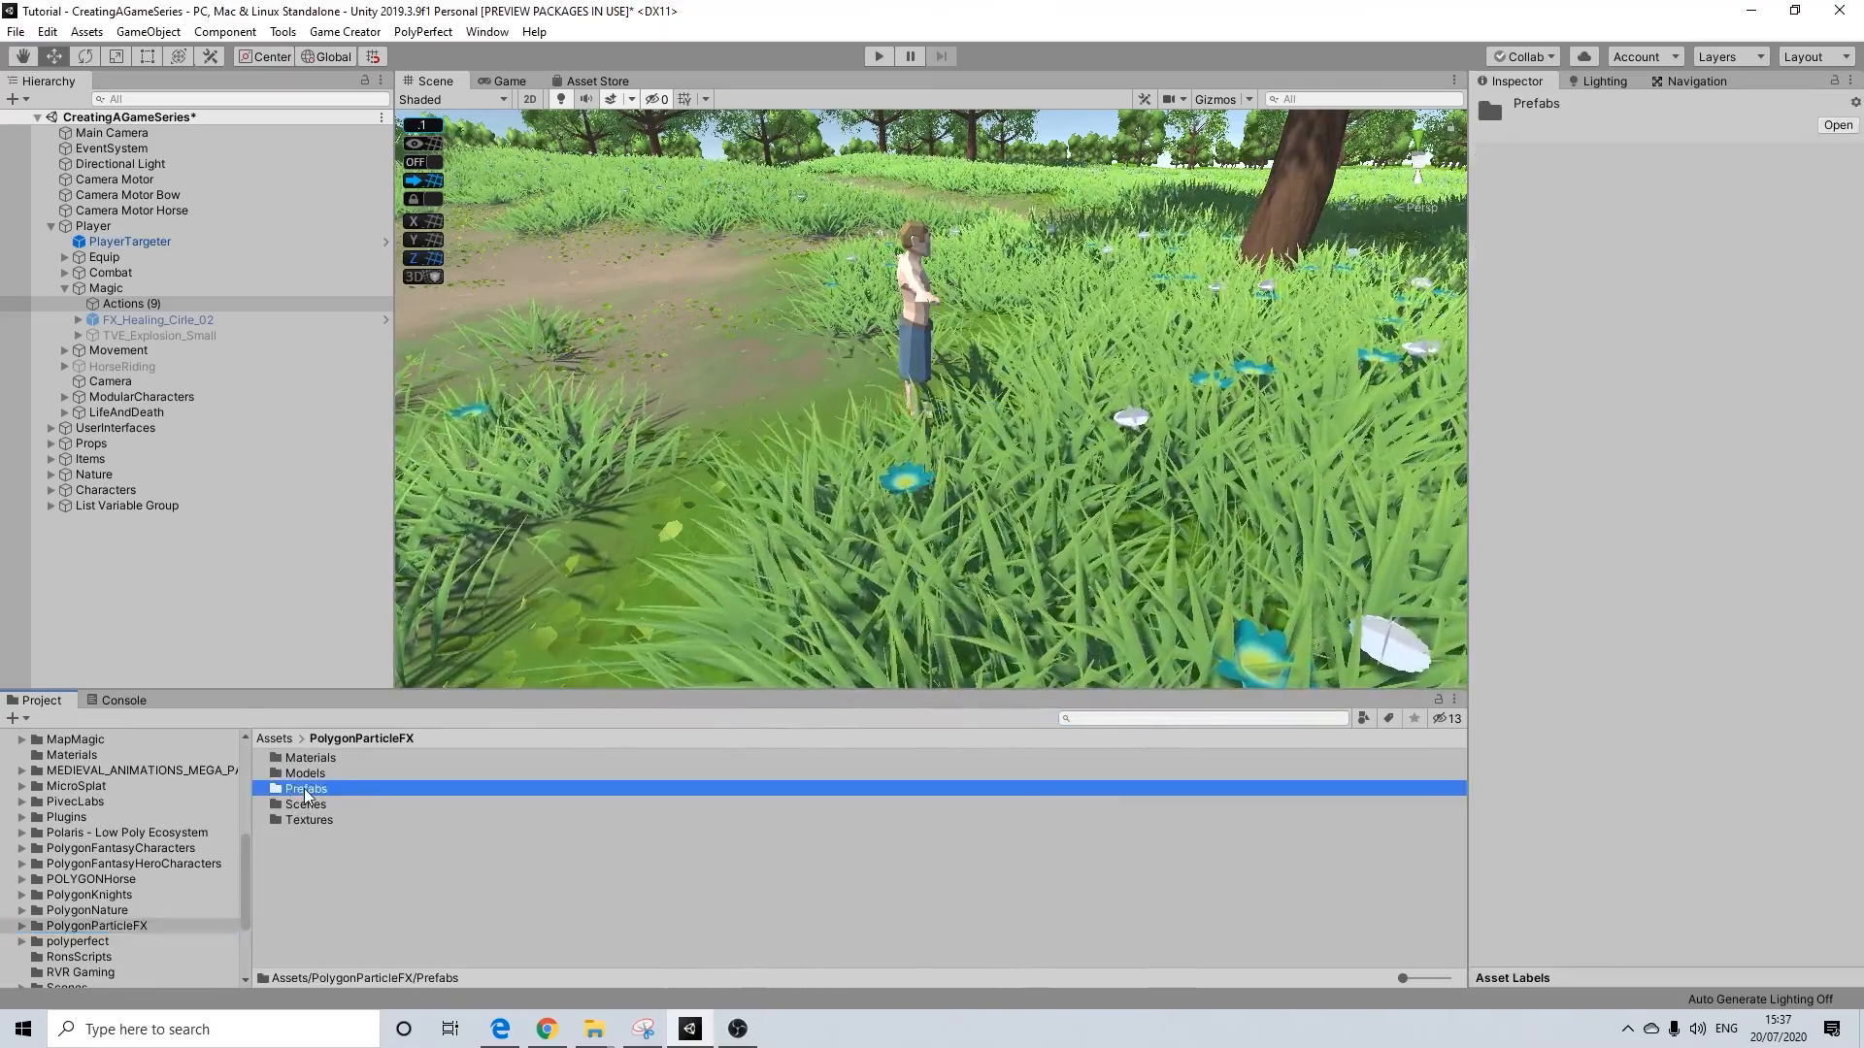
double_click(305, 789)
click(1112, 718)
text(fire)
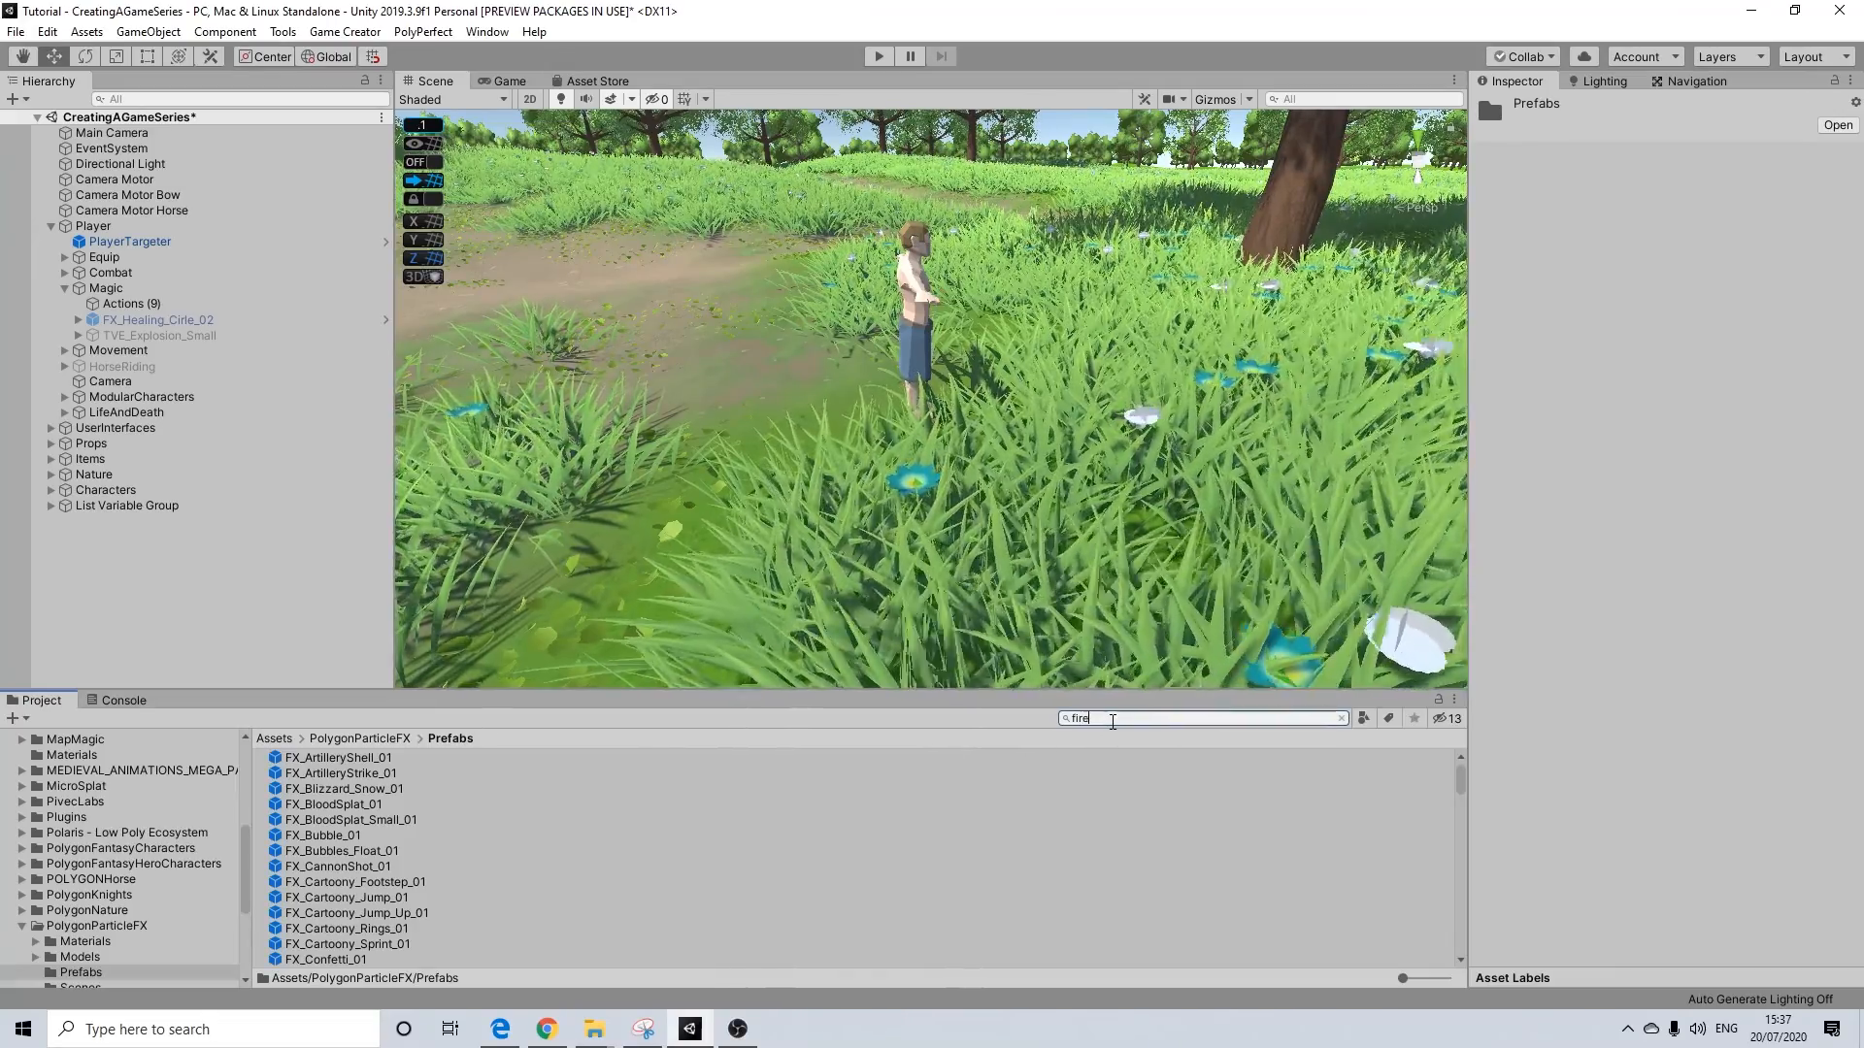
text(ball)
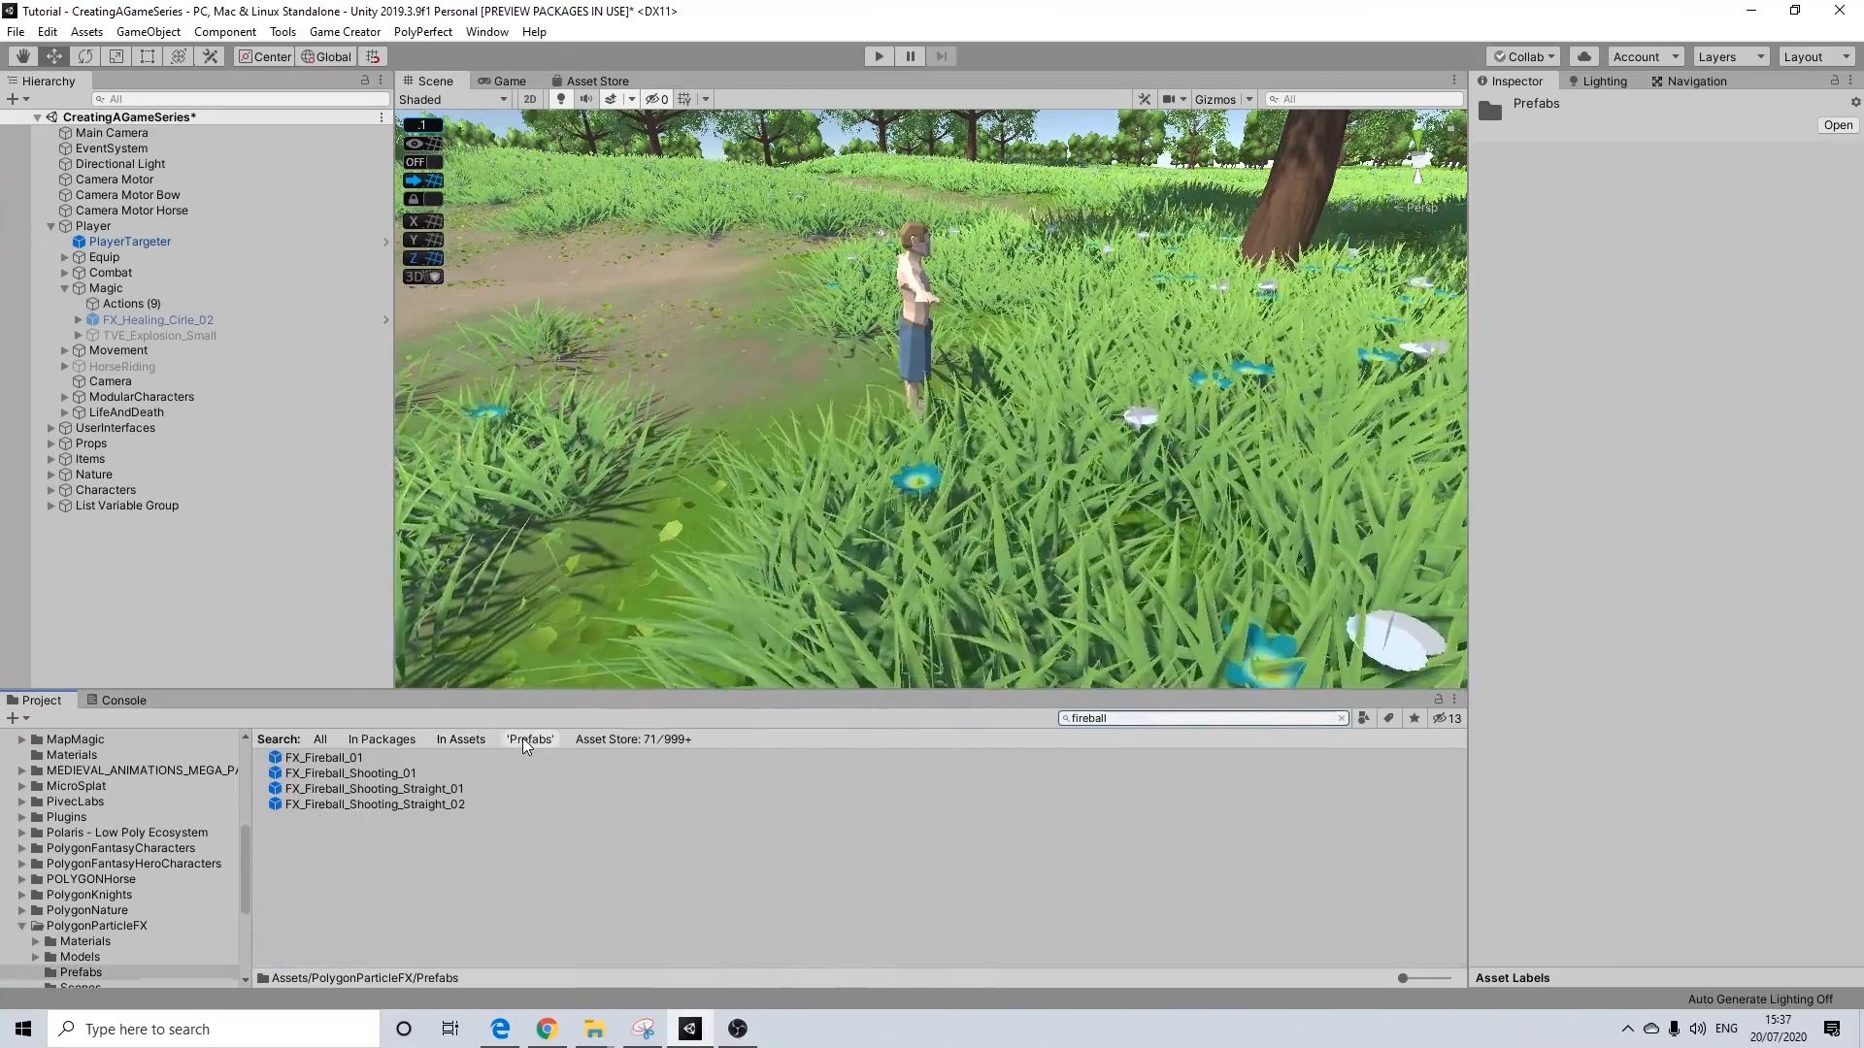
Duplicate the FX_Fireball_Shooting_Straight_01 prefab and rename the copy FX_Fireball_Shooting_Straight_Tutorial
click(440, 788)
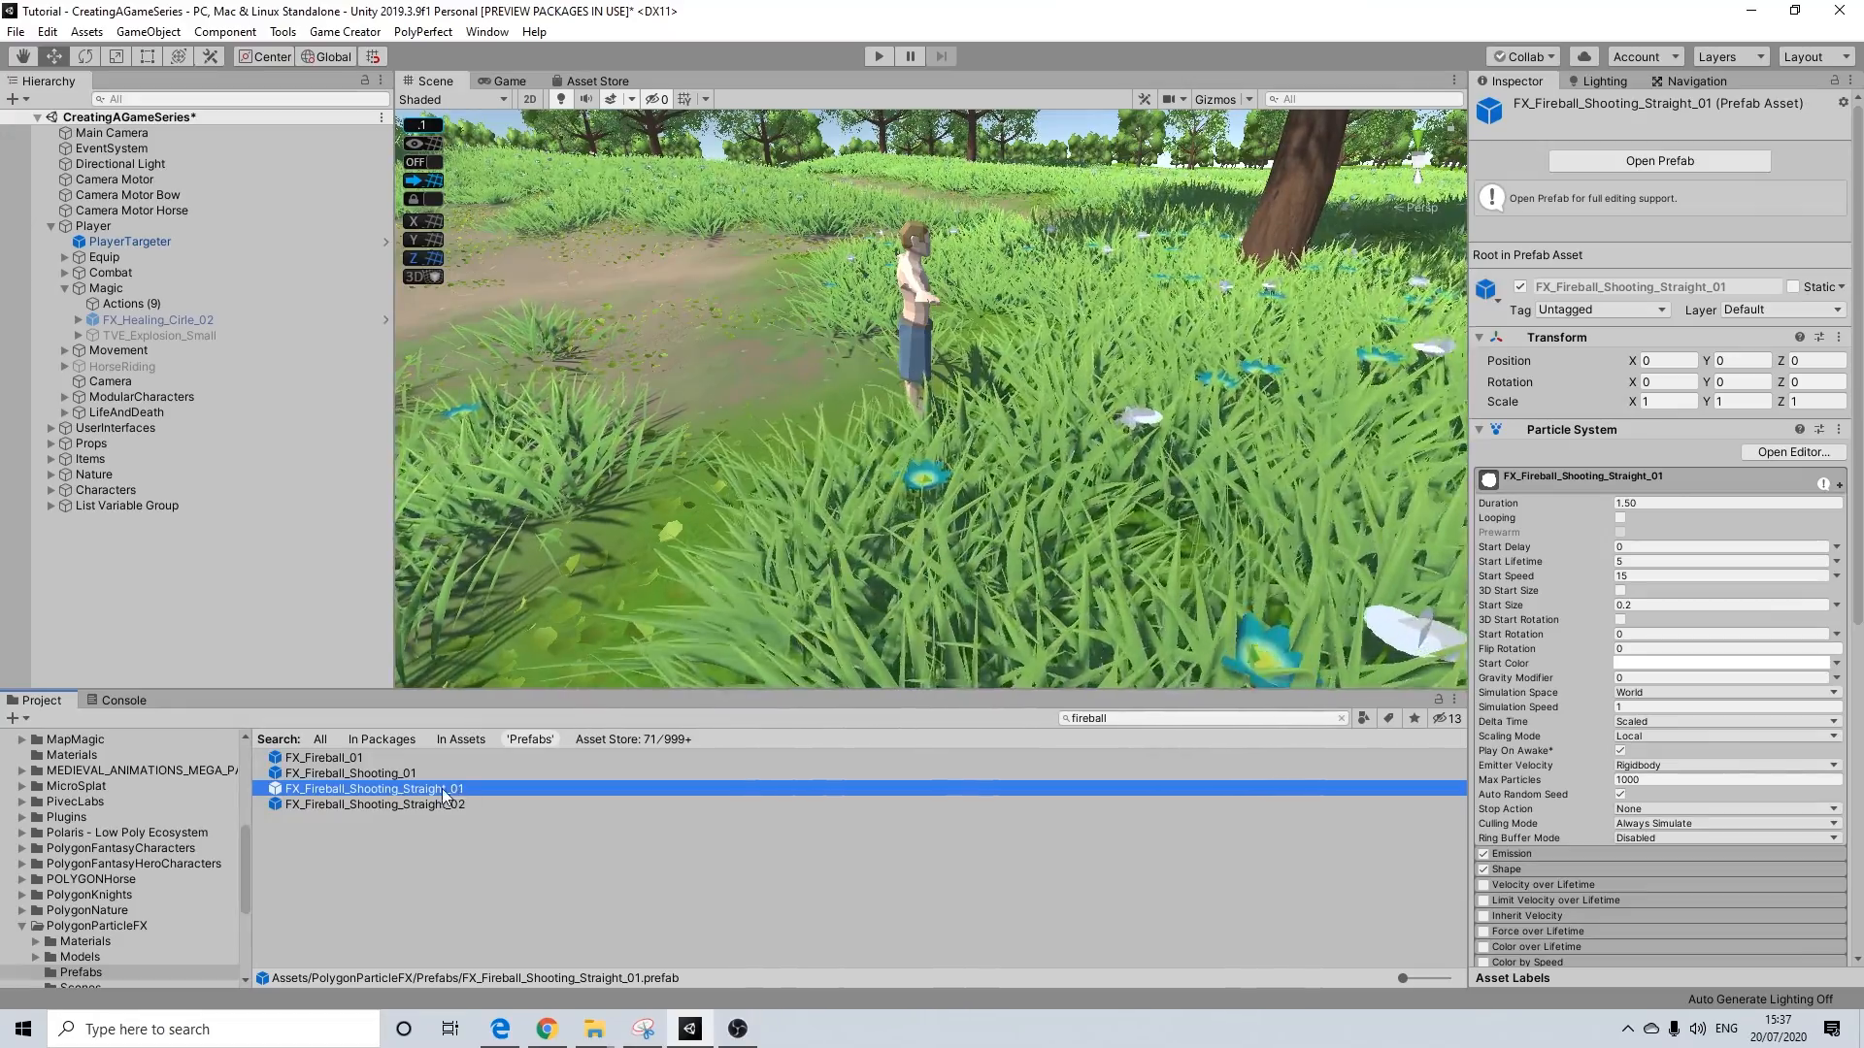
click(430, 804)
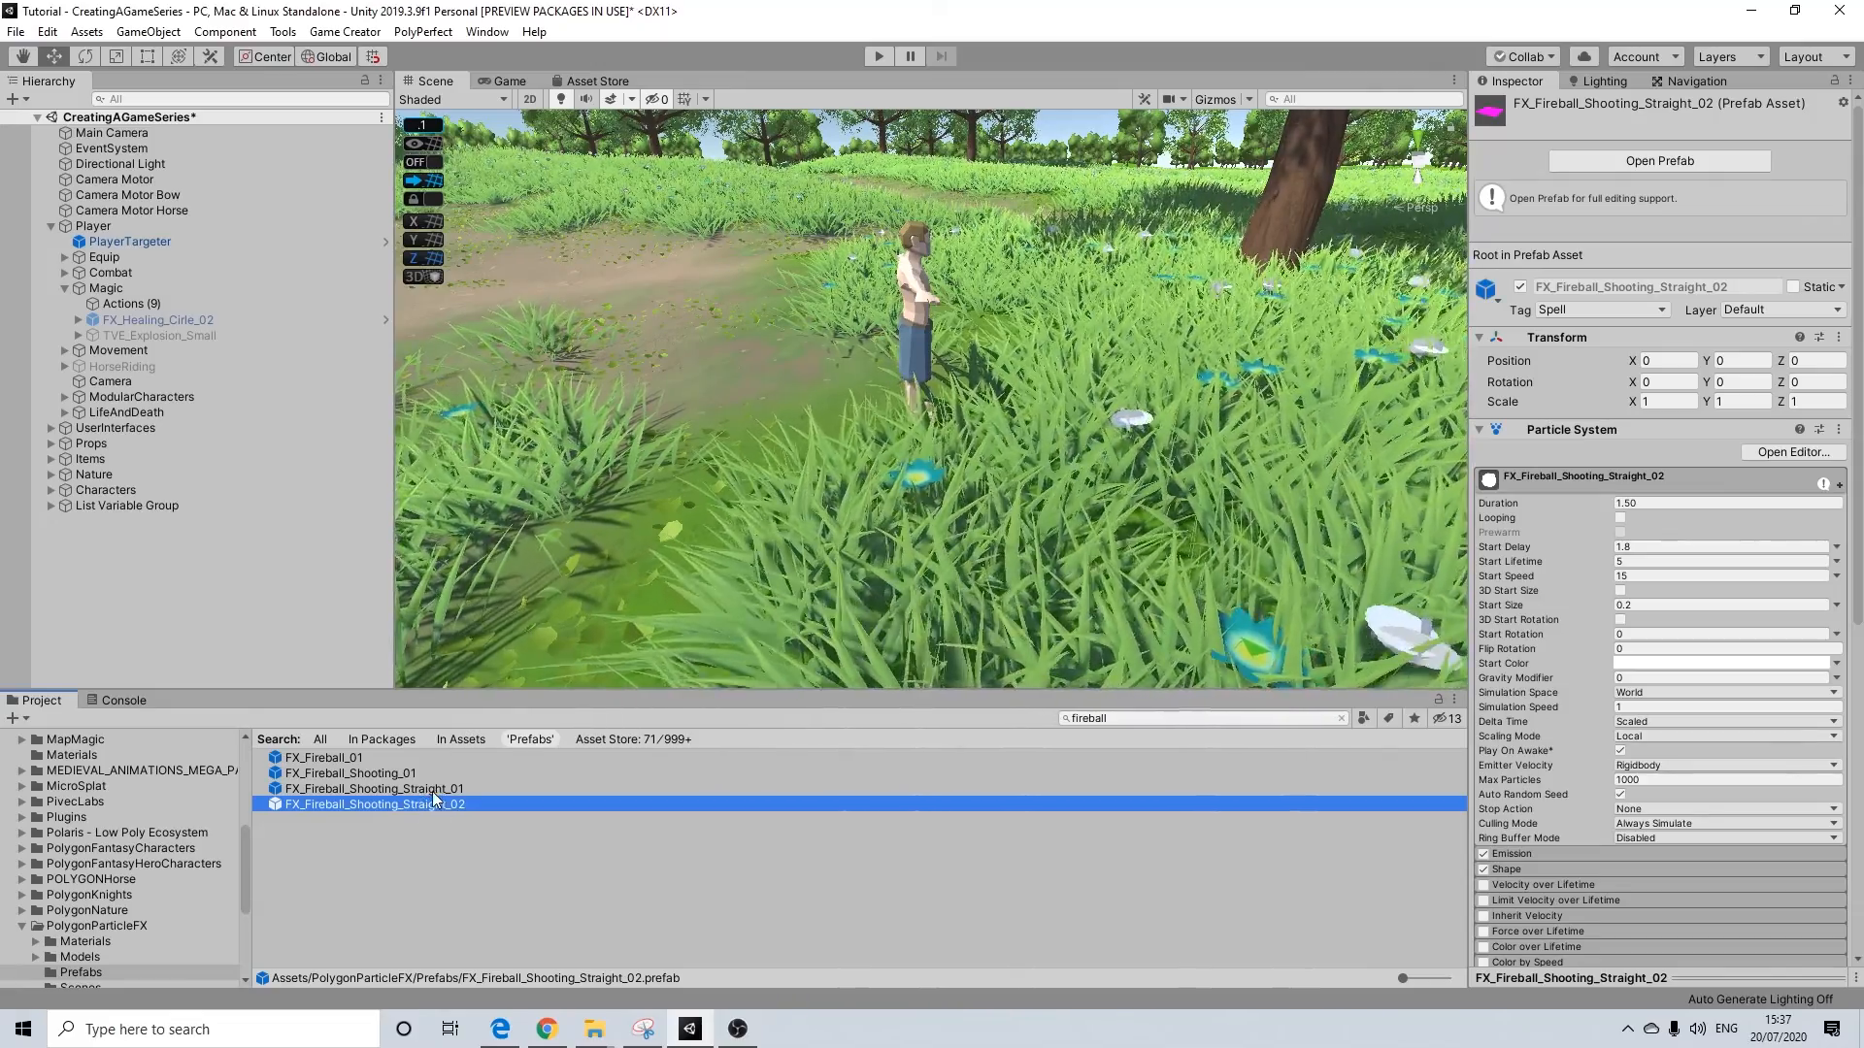
click(435, 805)
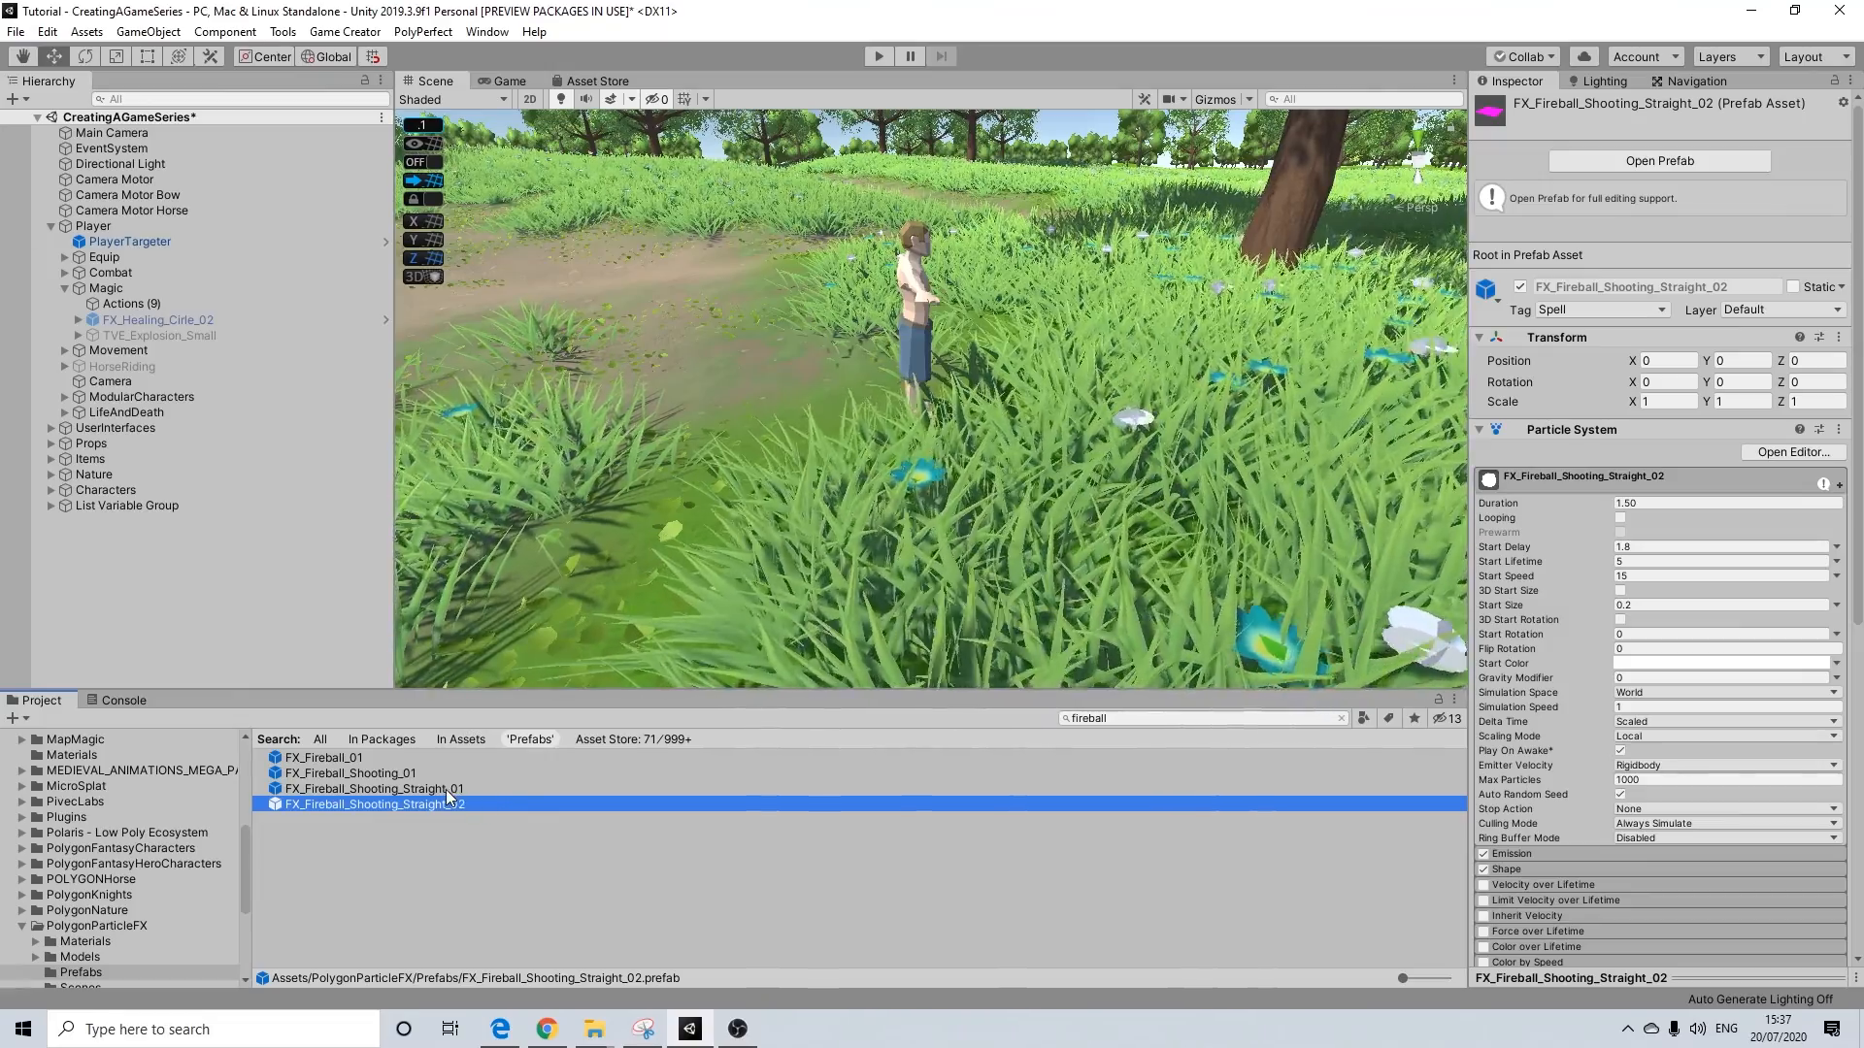
click(445, 789)
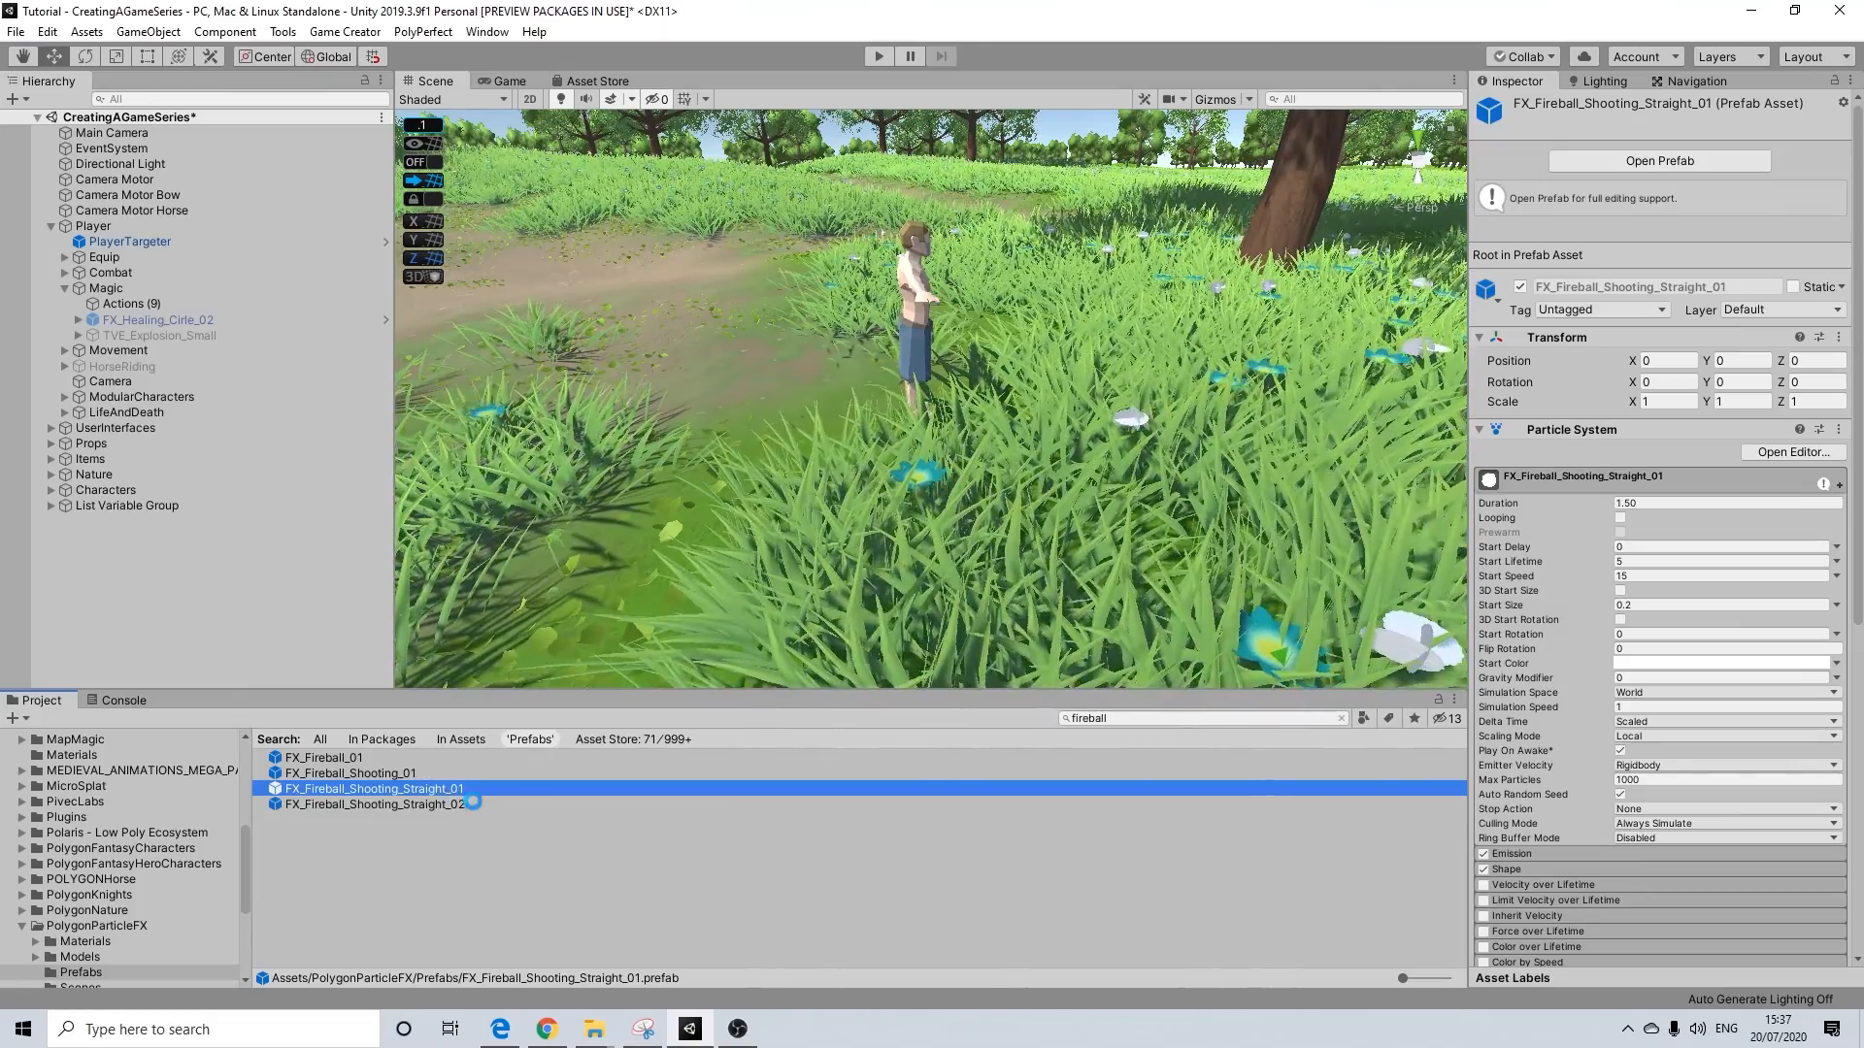
key(ctrl+d)
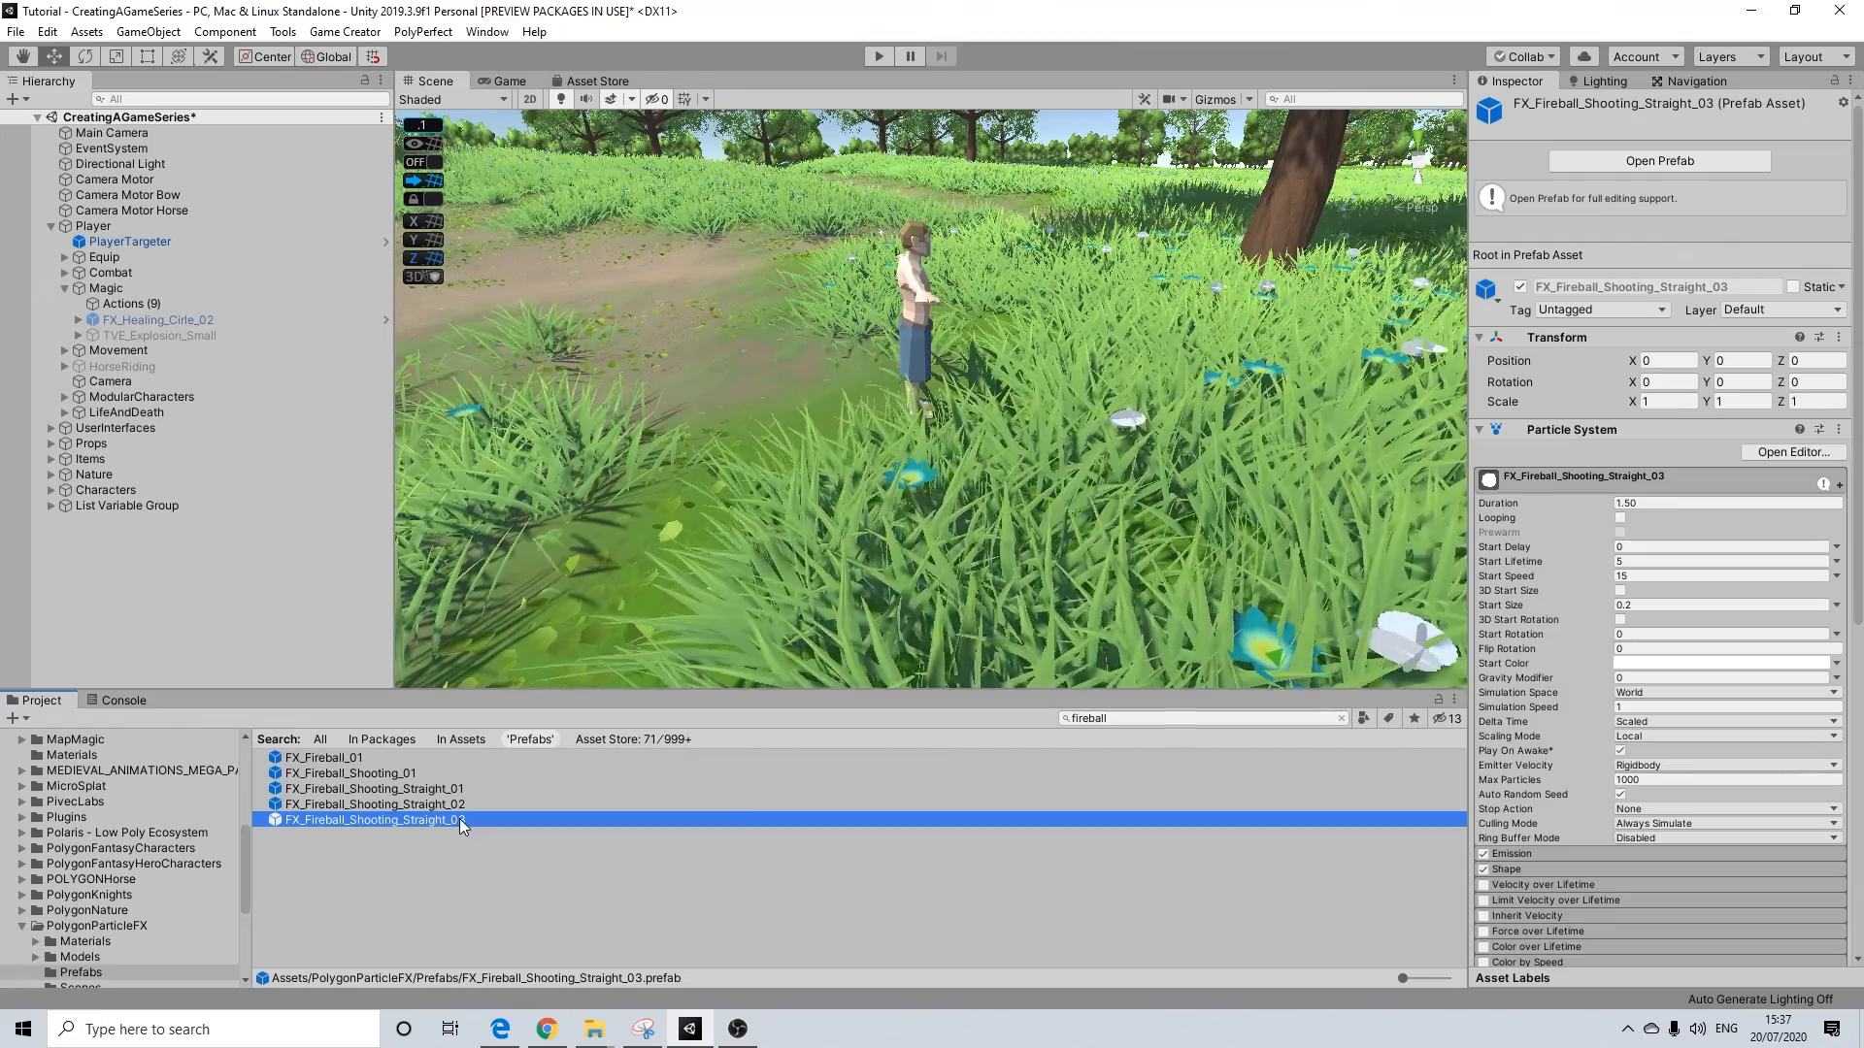
right_click(461, 819)
click(514, 380)
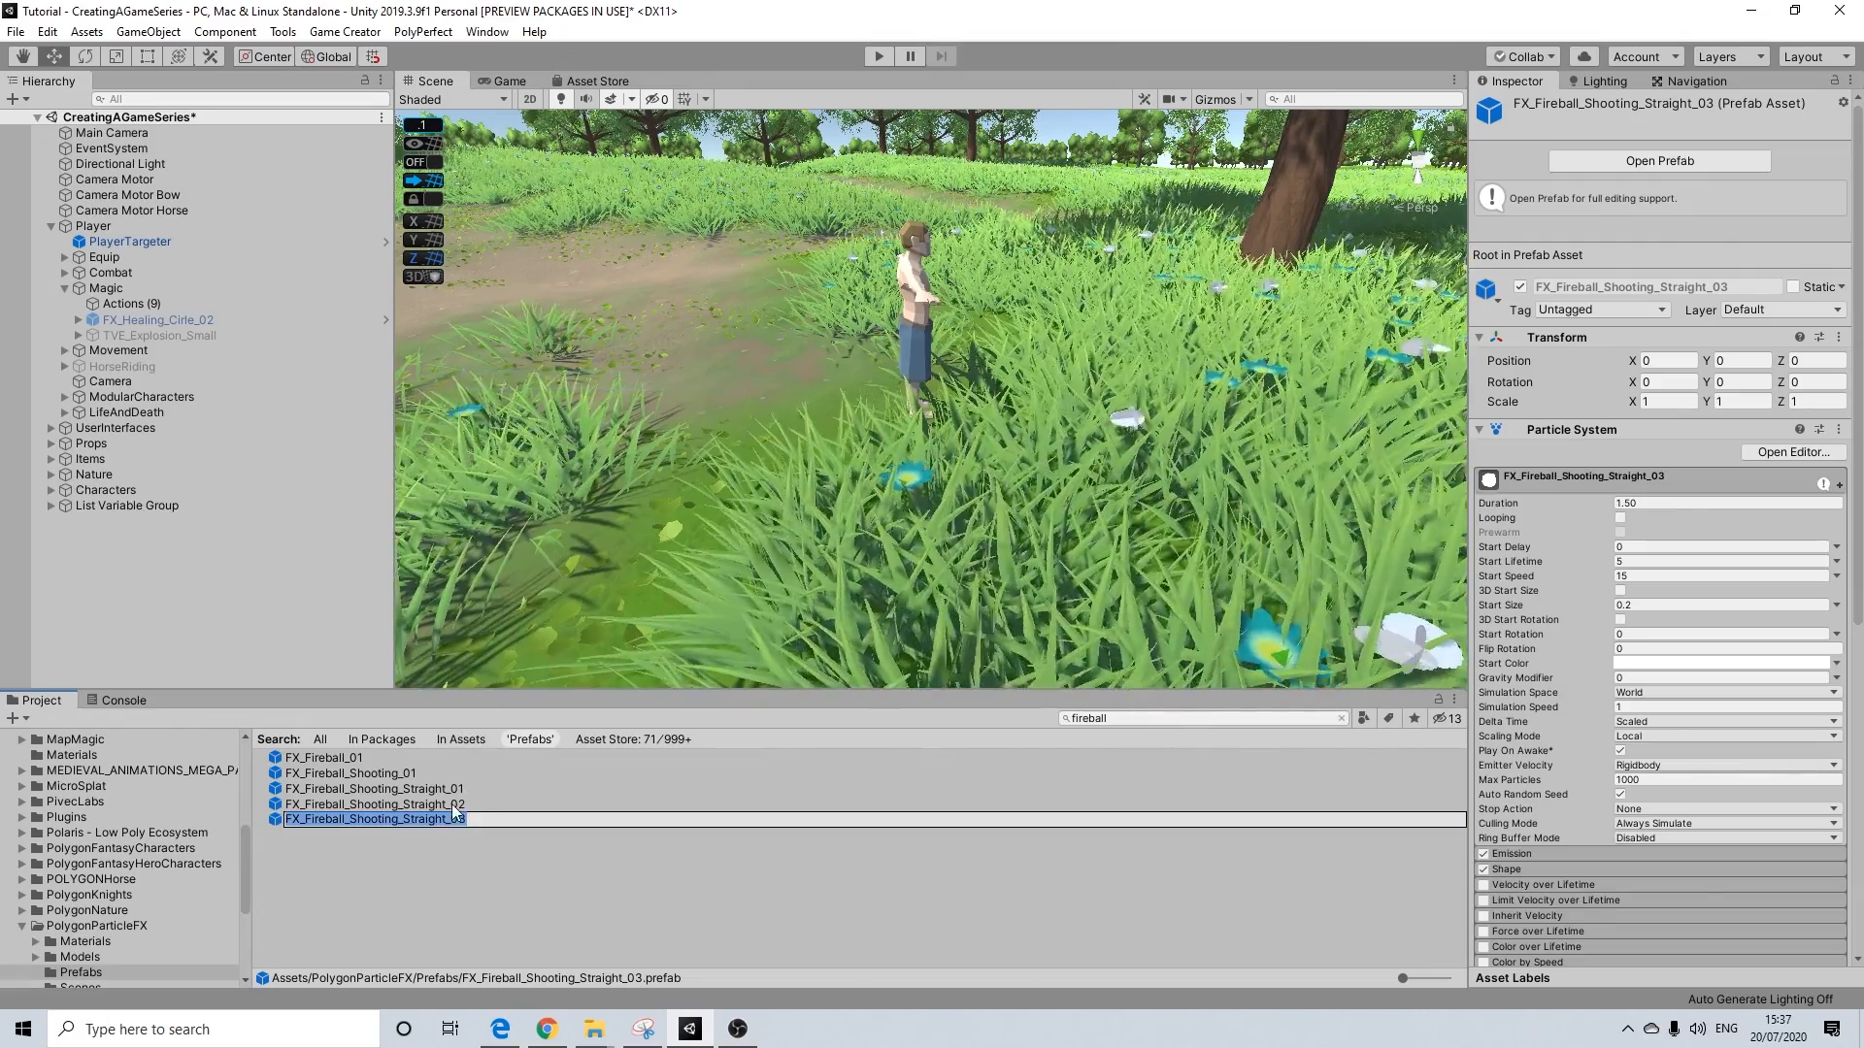
double_click(518, 823)
text(Tutorial)
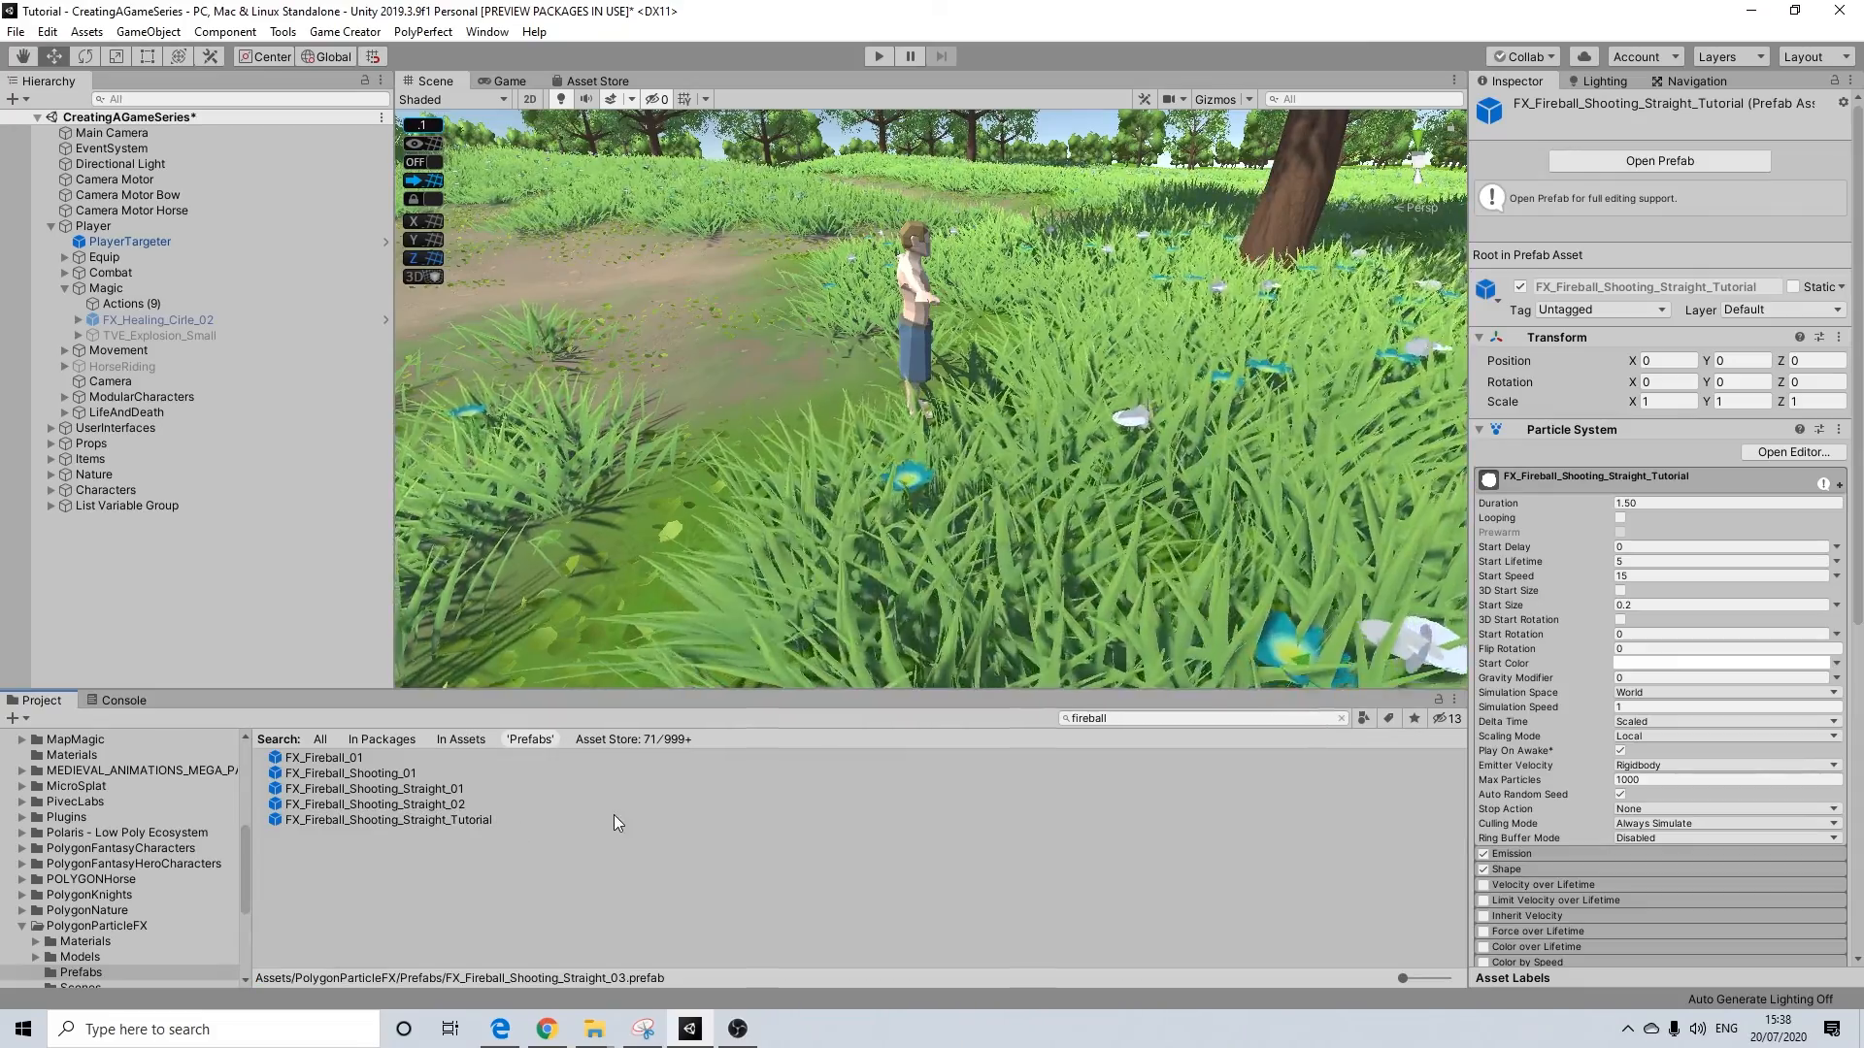
Open FX_Fireball_Shooting_Straight_Tutorial for prefab editing and replay its particle effect to examine the fireball's flight
click(468, 820)
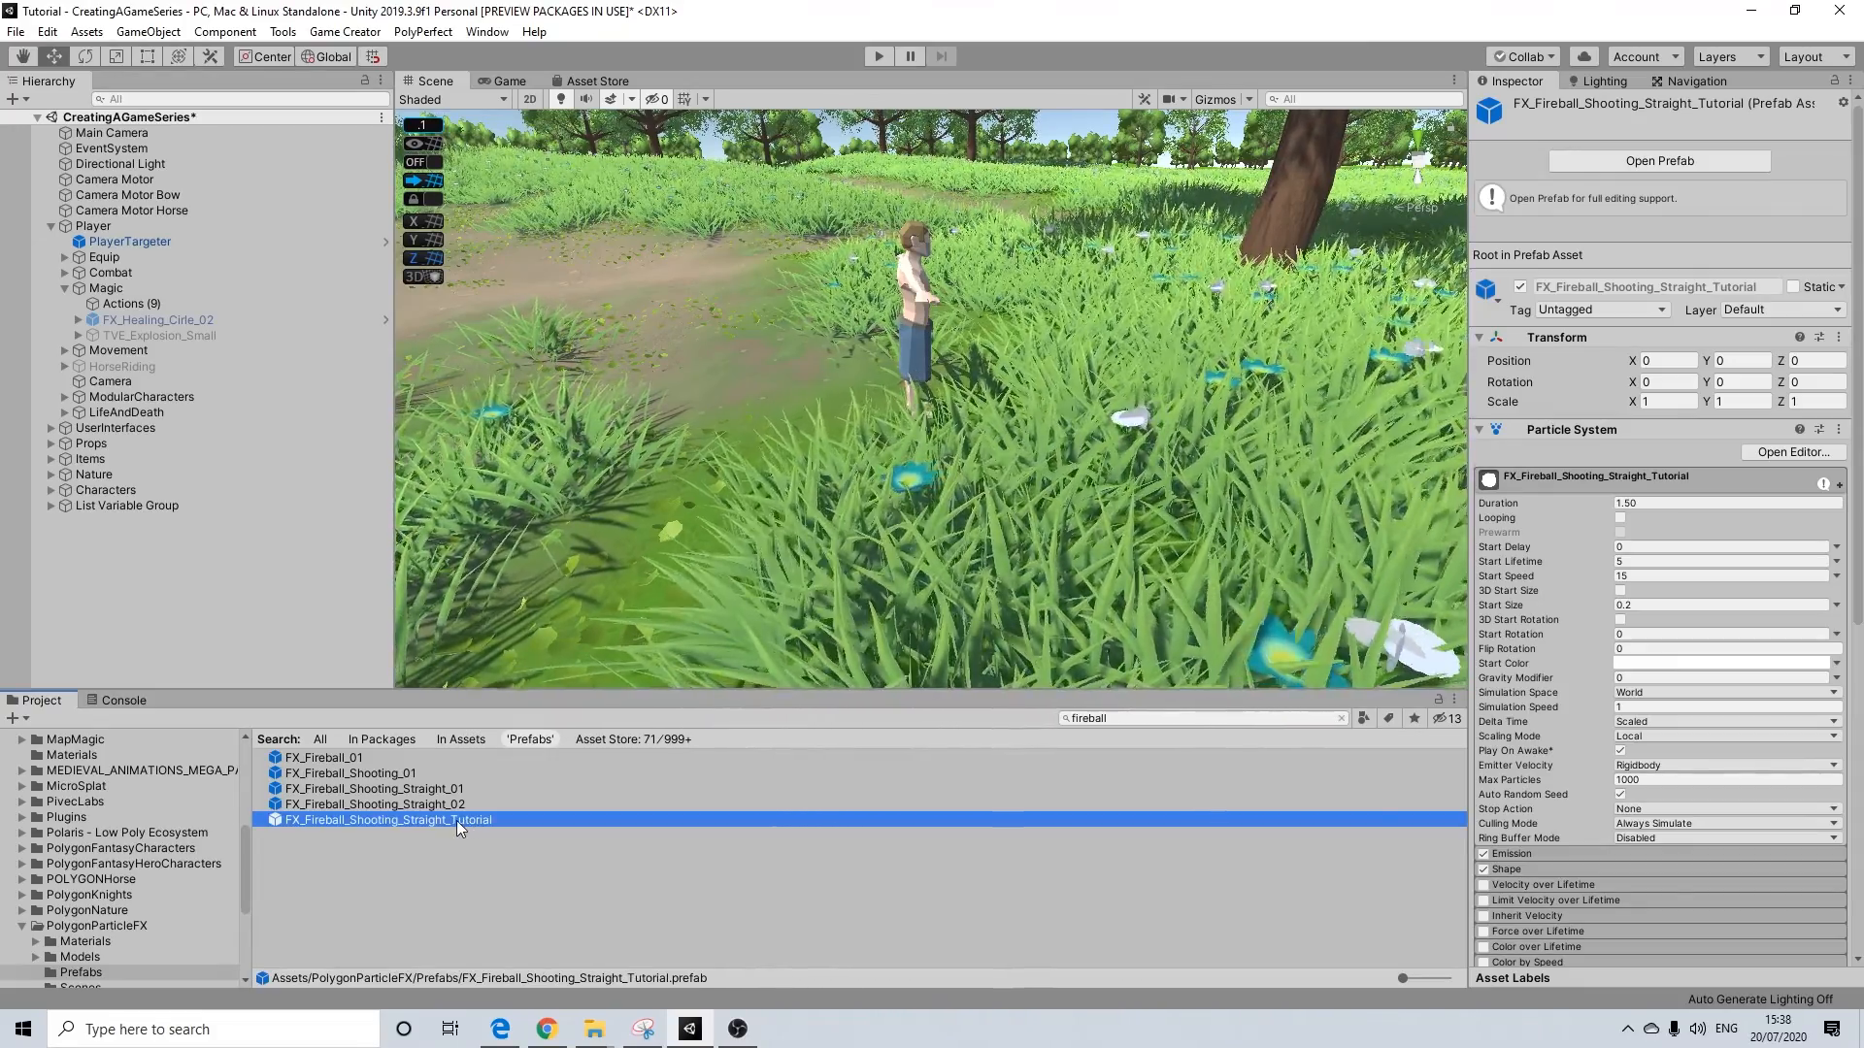
click(462, 805)
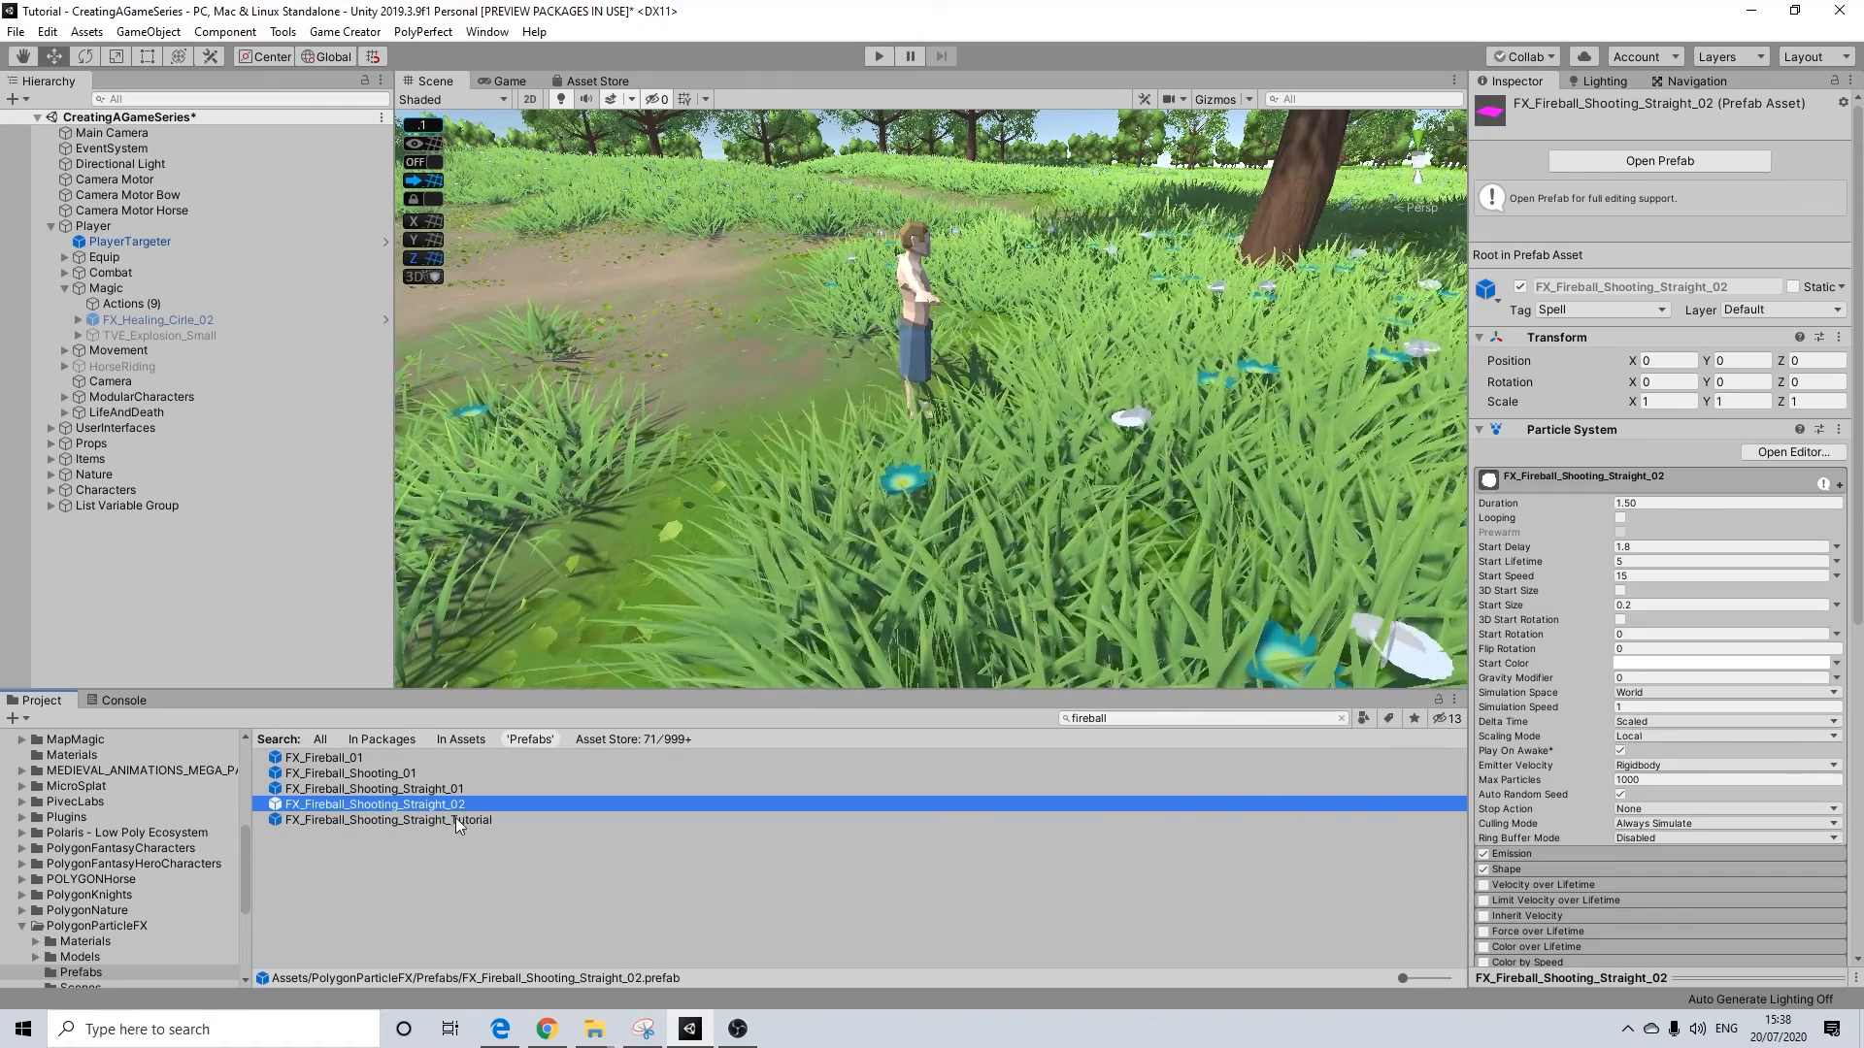
double_click(456, 818)
scroll(1017, 431, down, 5)
middle_drag(1017, 431, 876, 468)
scroll(877, 468, down, 3)
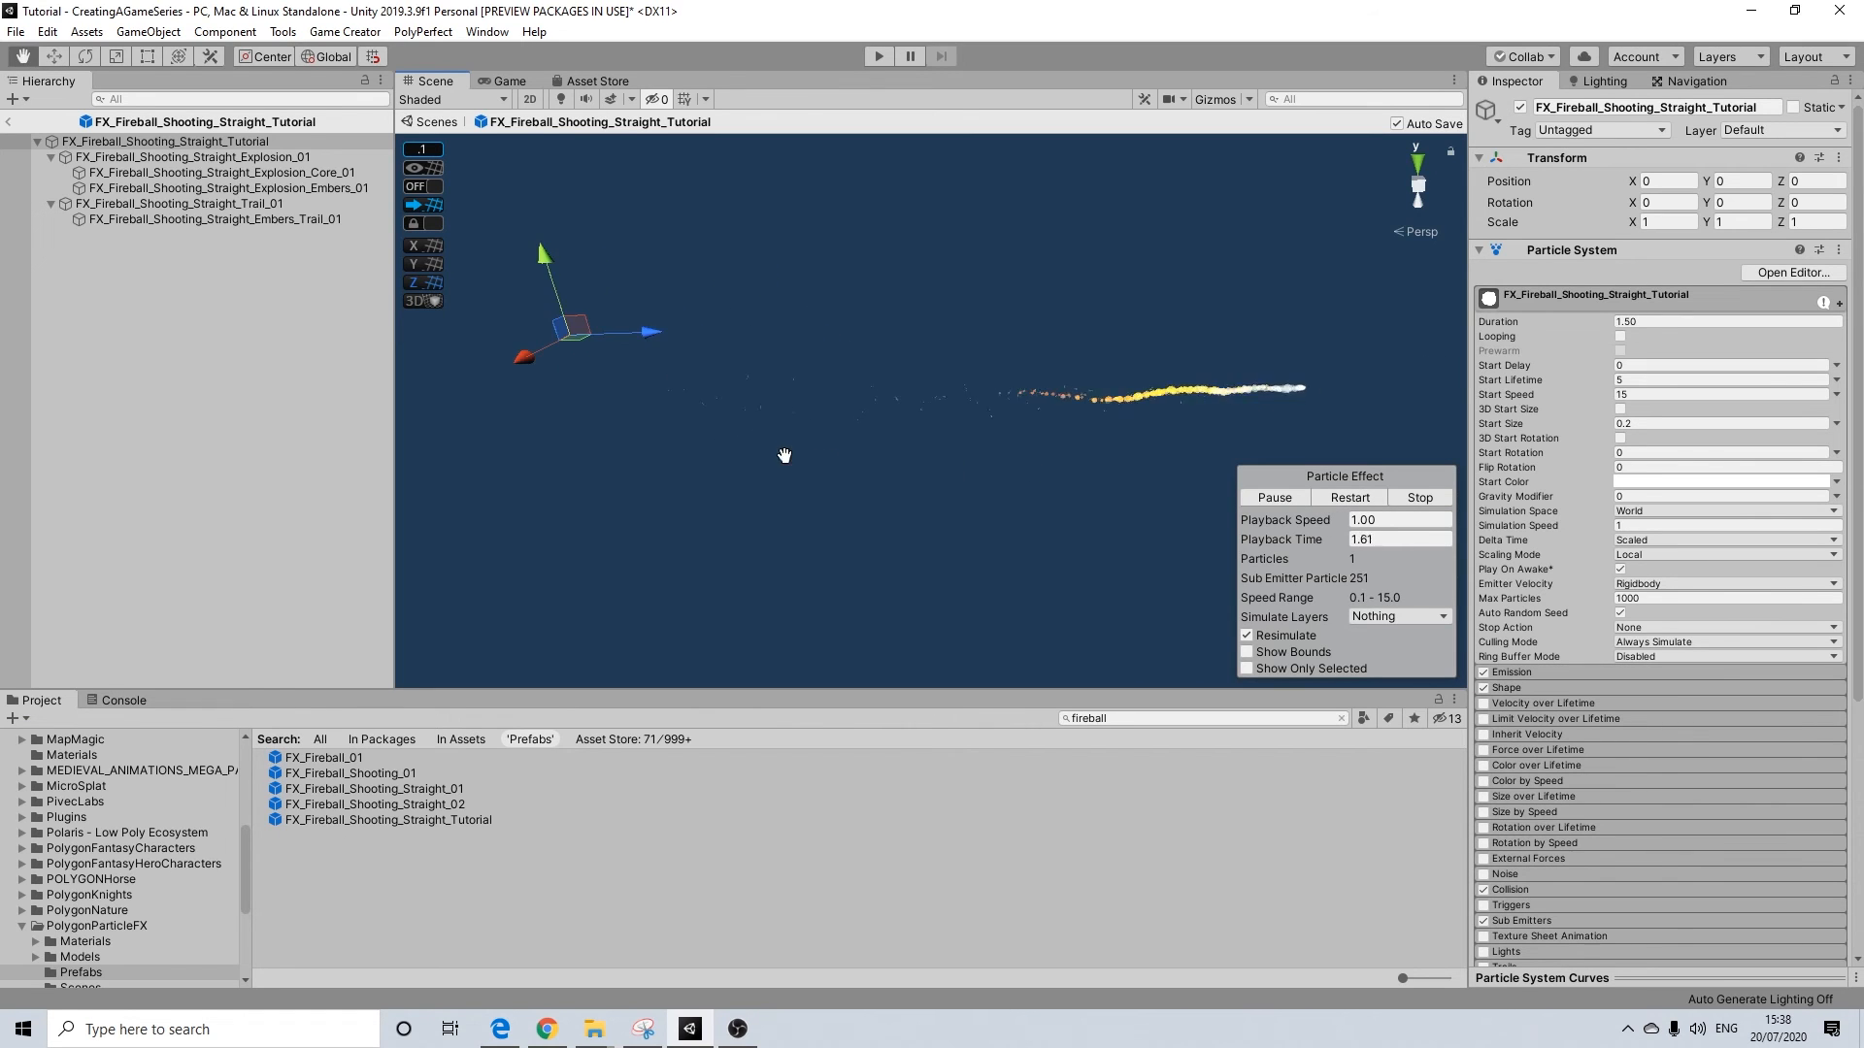
click(1349, 493)
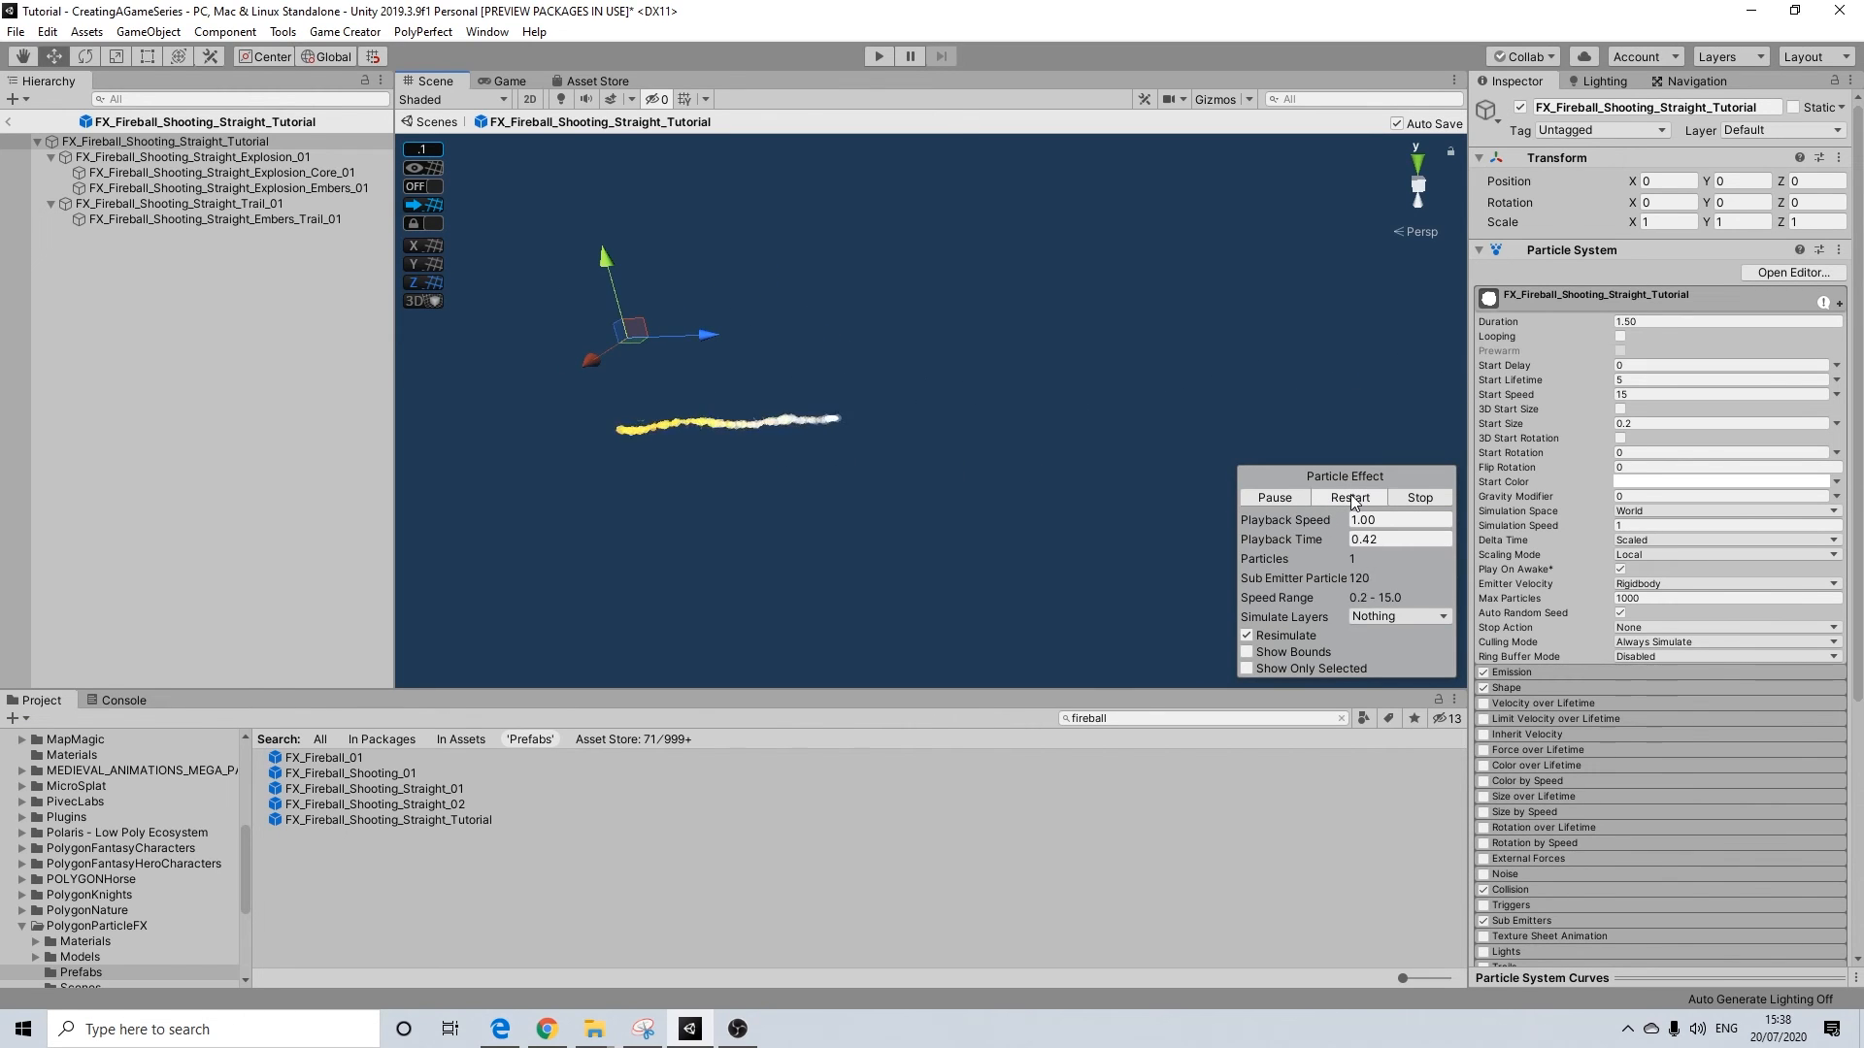
scroll(1060, 410, down, 2)
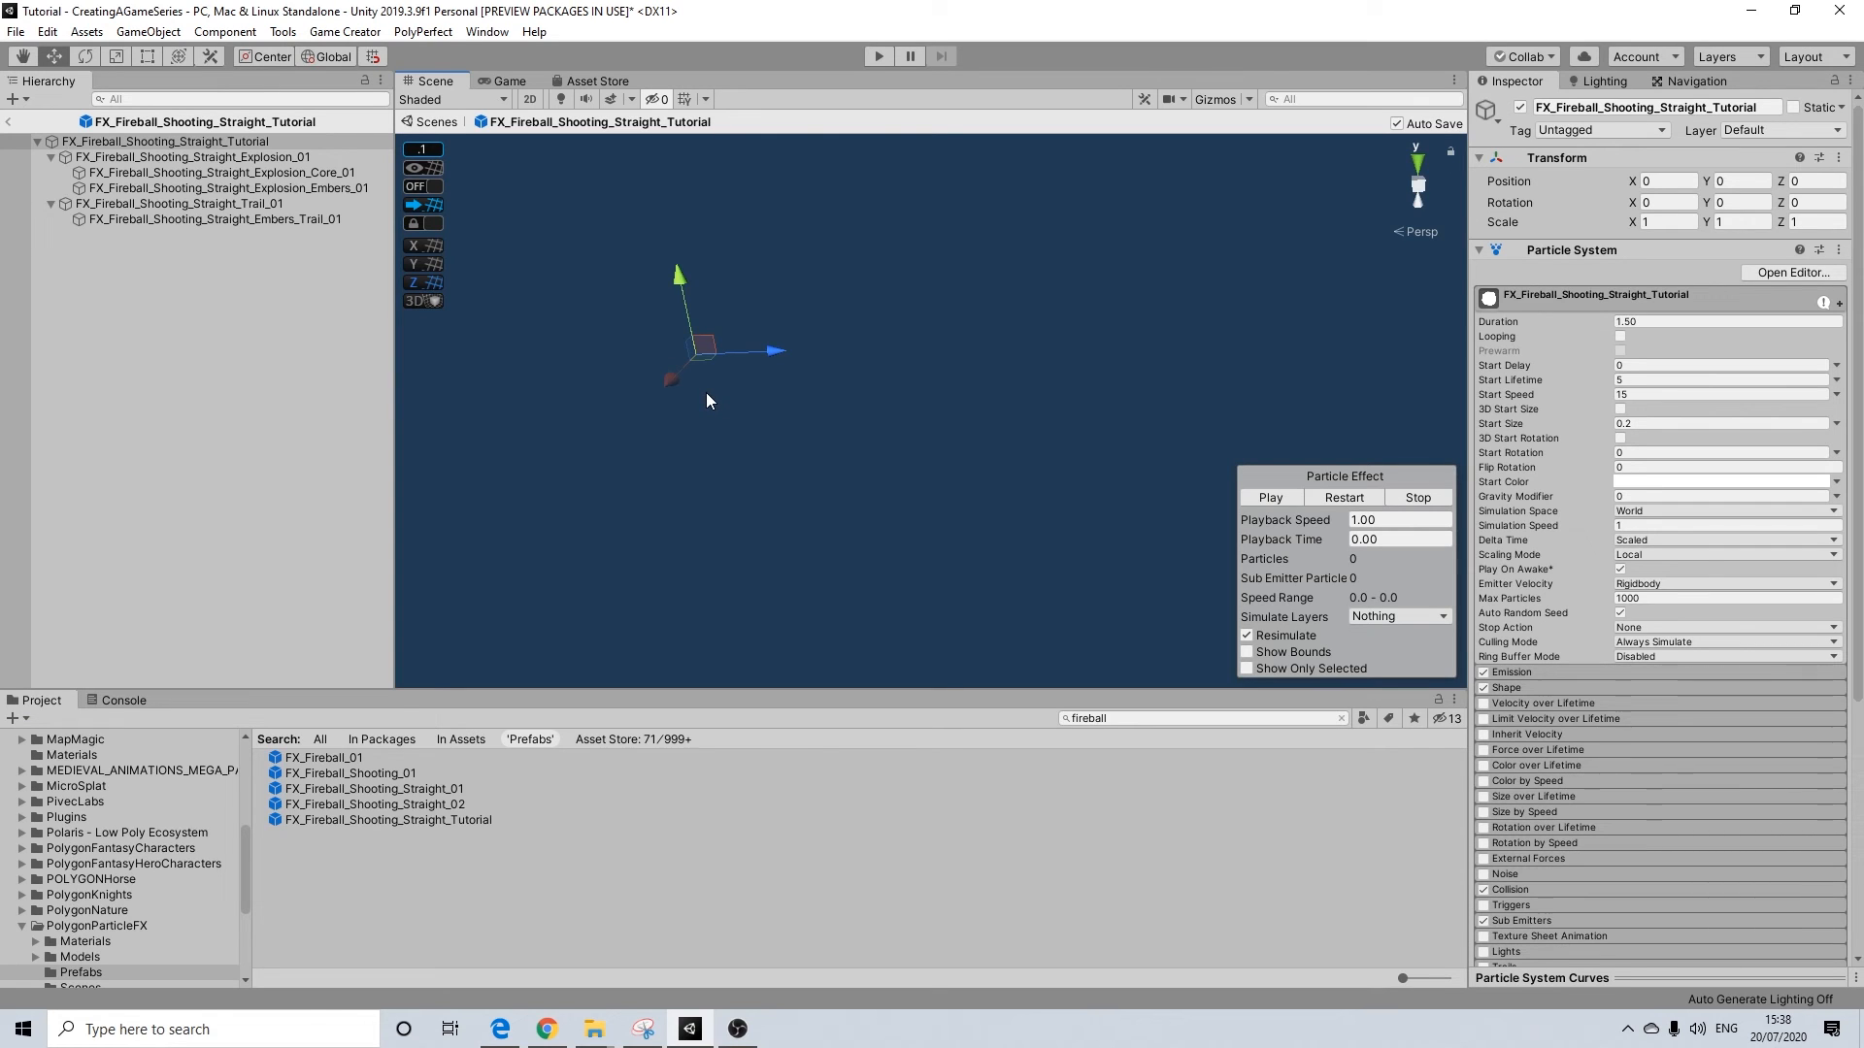
click(1335, 498)
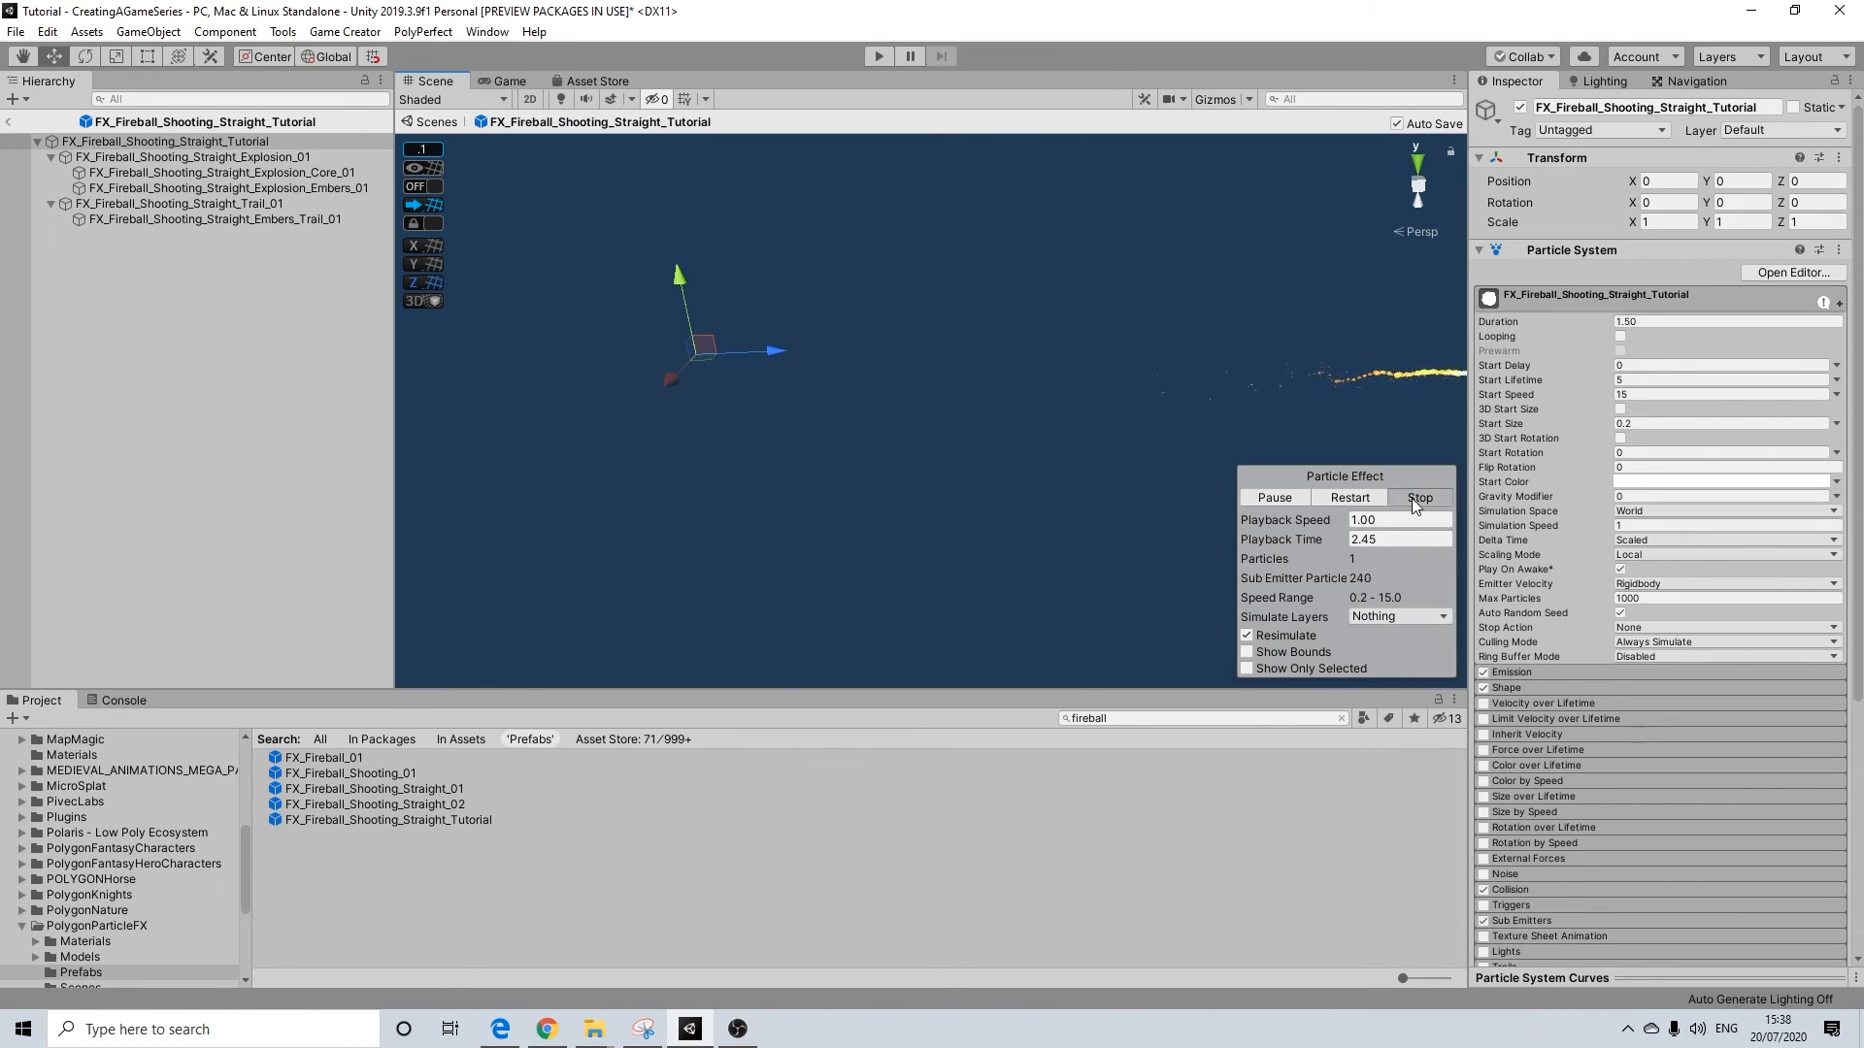
Set the Start Delay of the FX_Fireball_Shooting_Straight_Tutorial particle system to 1.8 and replay the effect to check the timing
click(1338, 493)
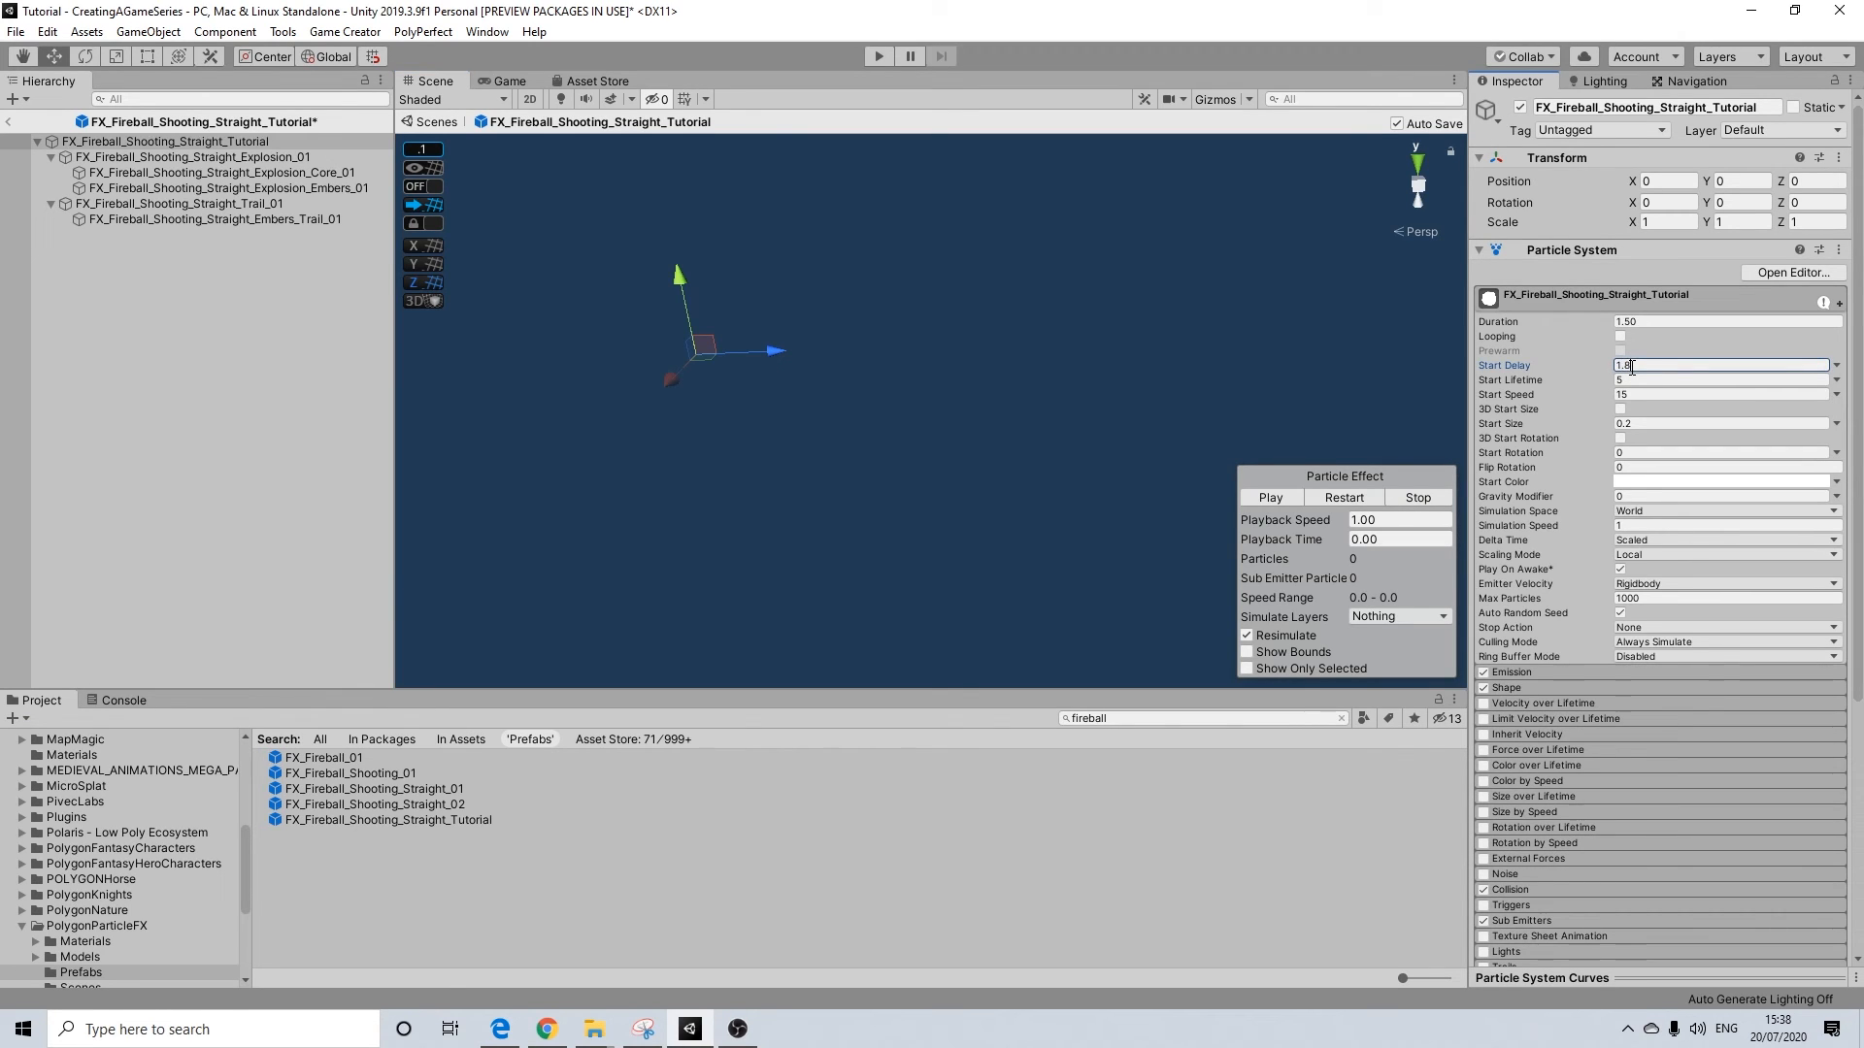
click(1271, 497)
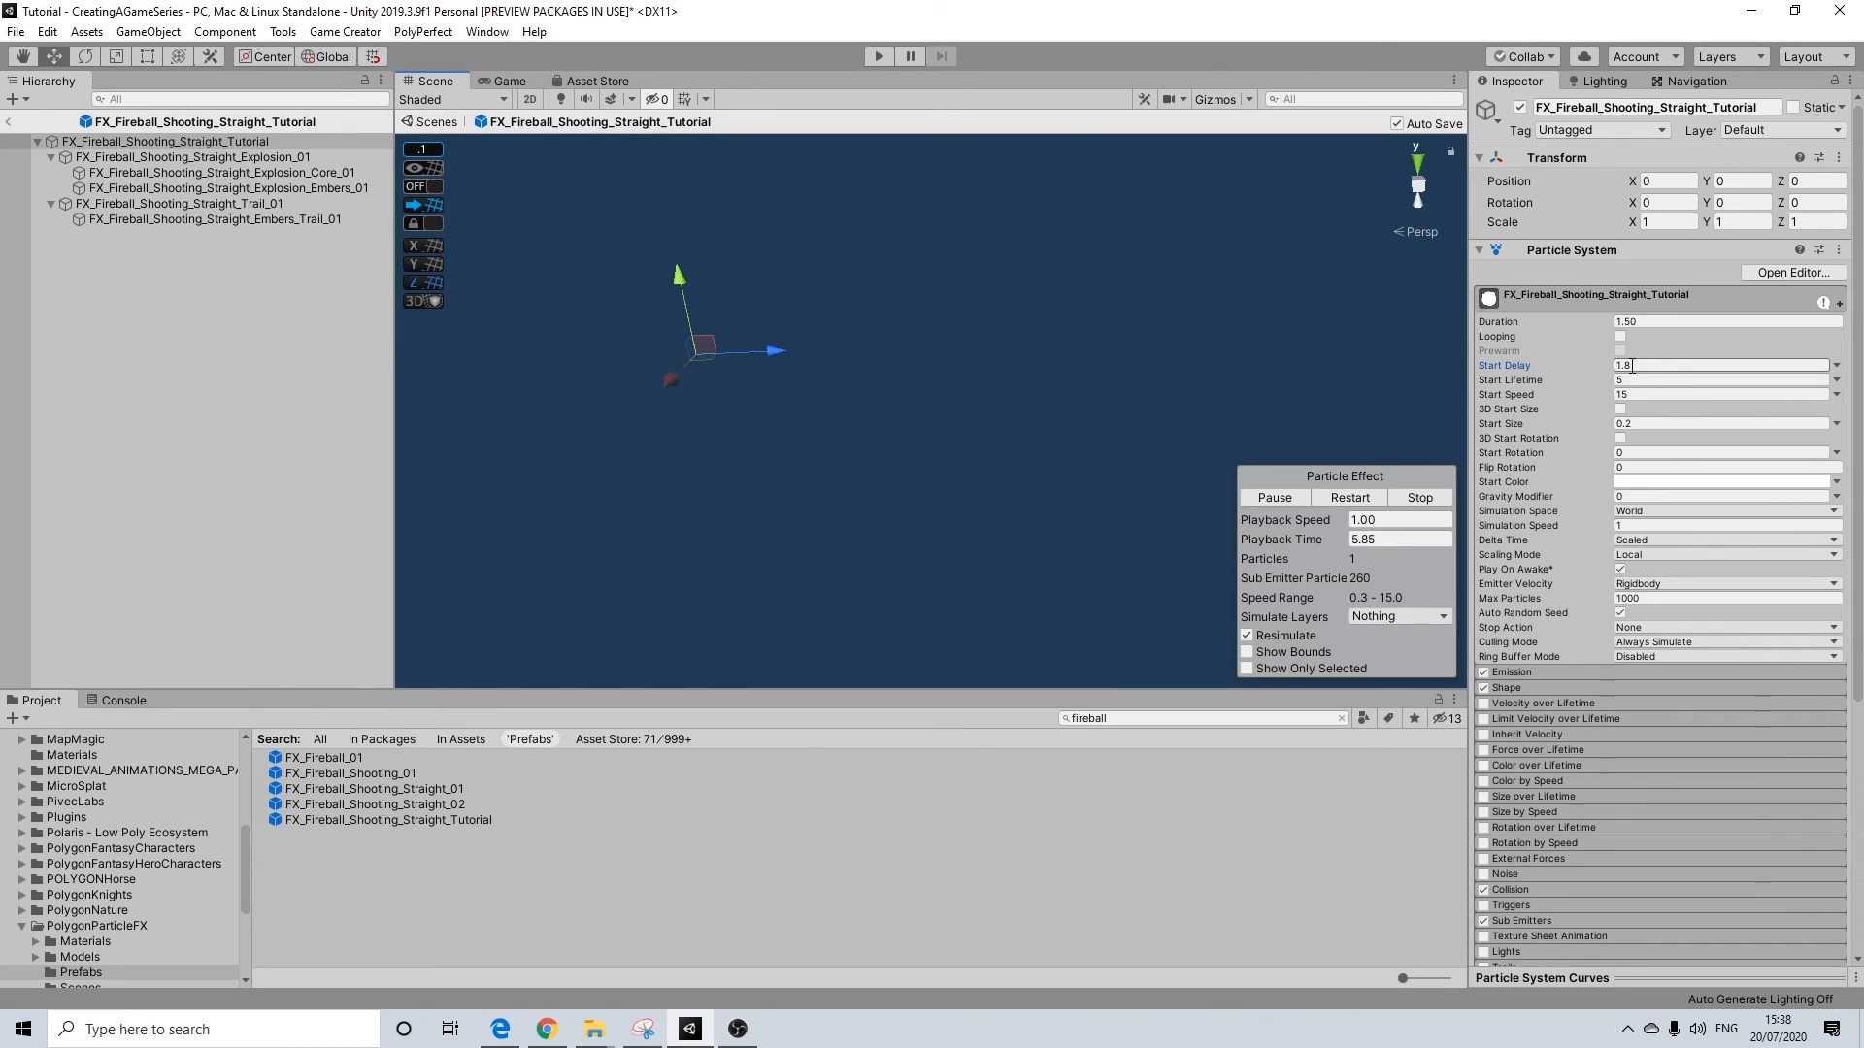
click(1322, 499)
click(1295, 499)
click(1337, 497)
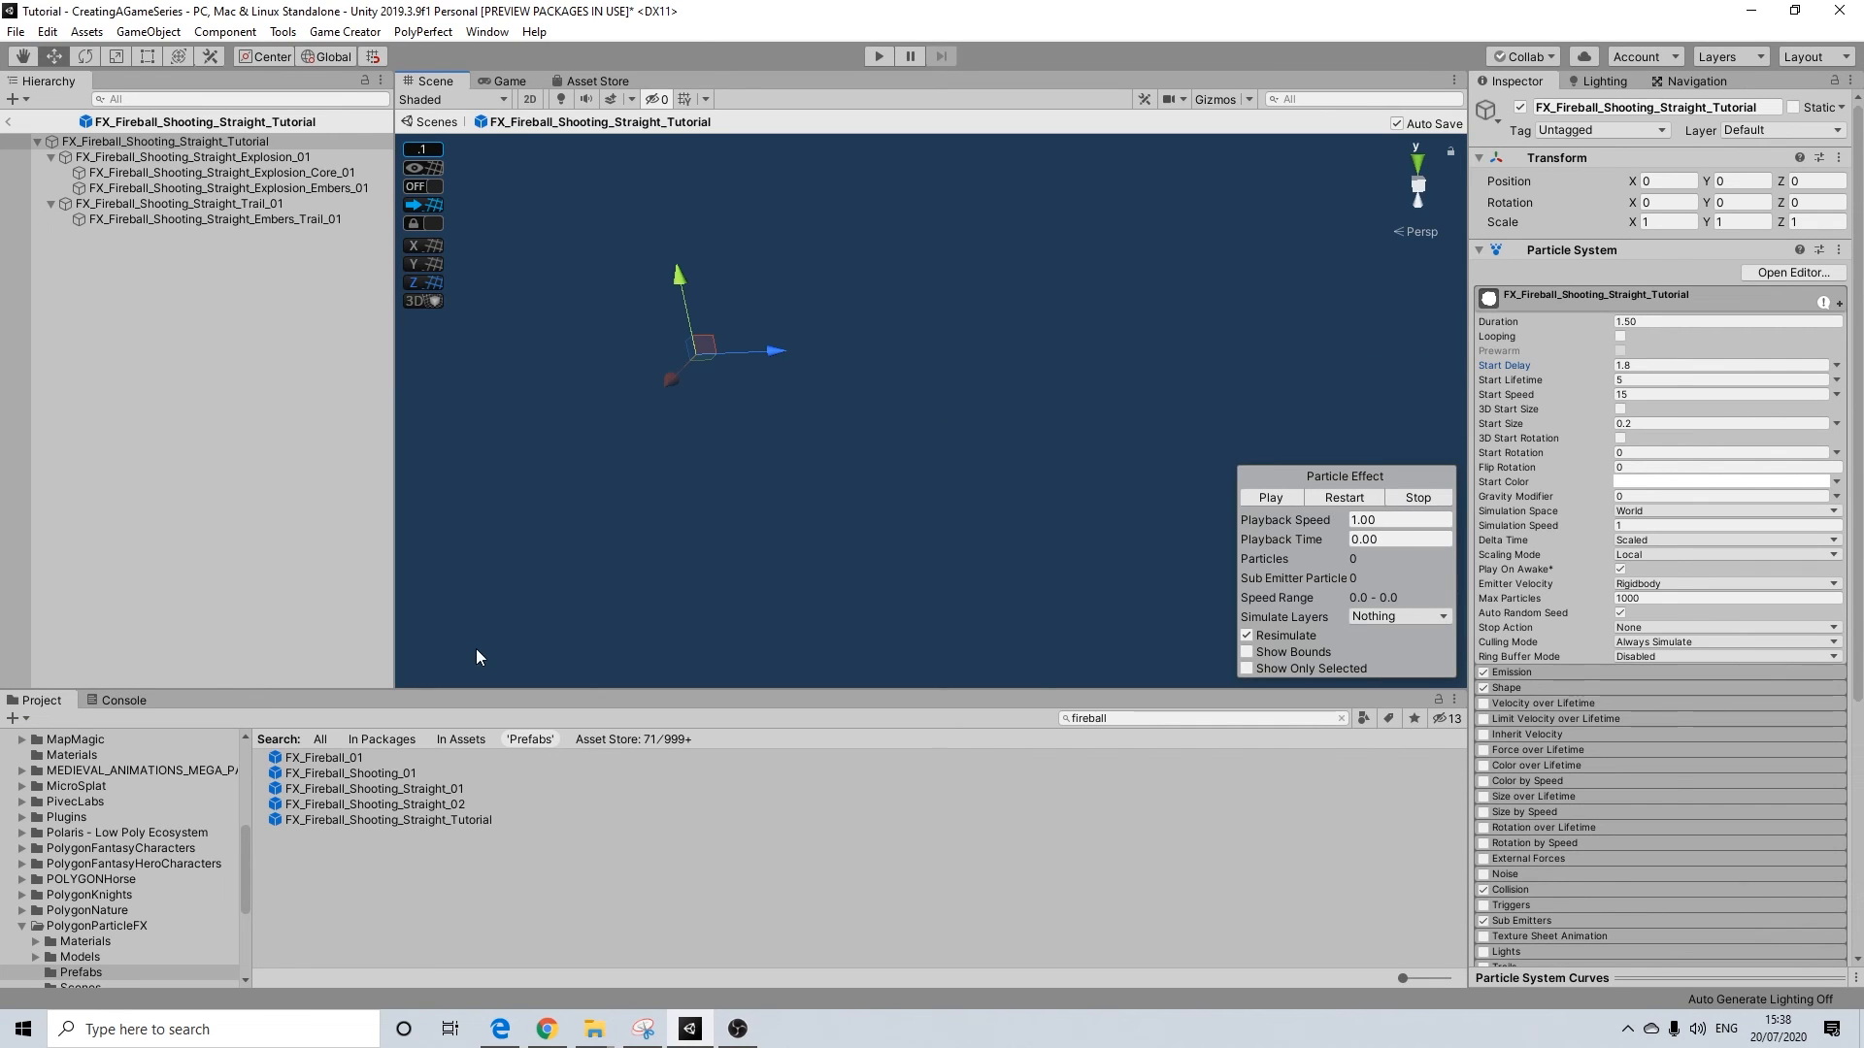
Add the TVE_trail prefab from the Behavior folder as a child of the FX_Fireball_Shooting_Straight_Tutorial root
scroll(75, 800, up, 5)
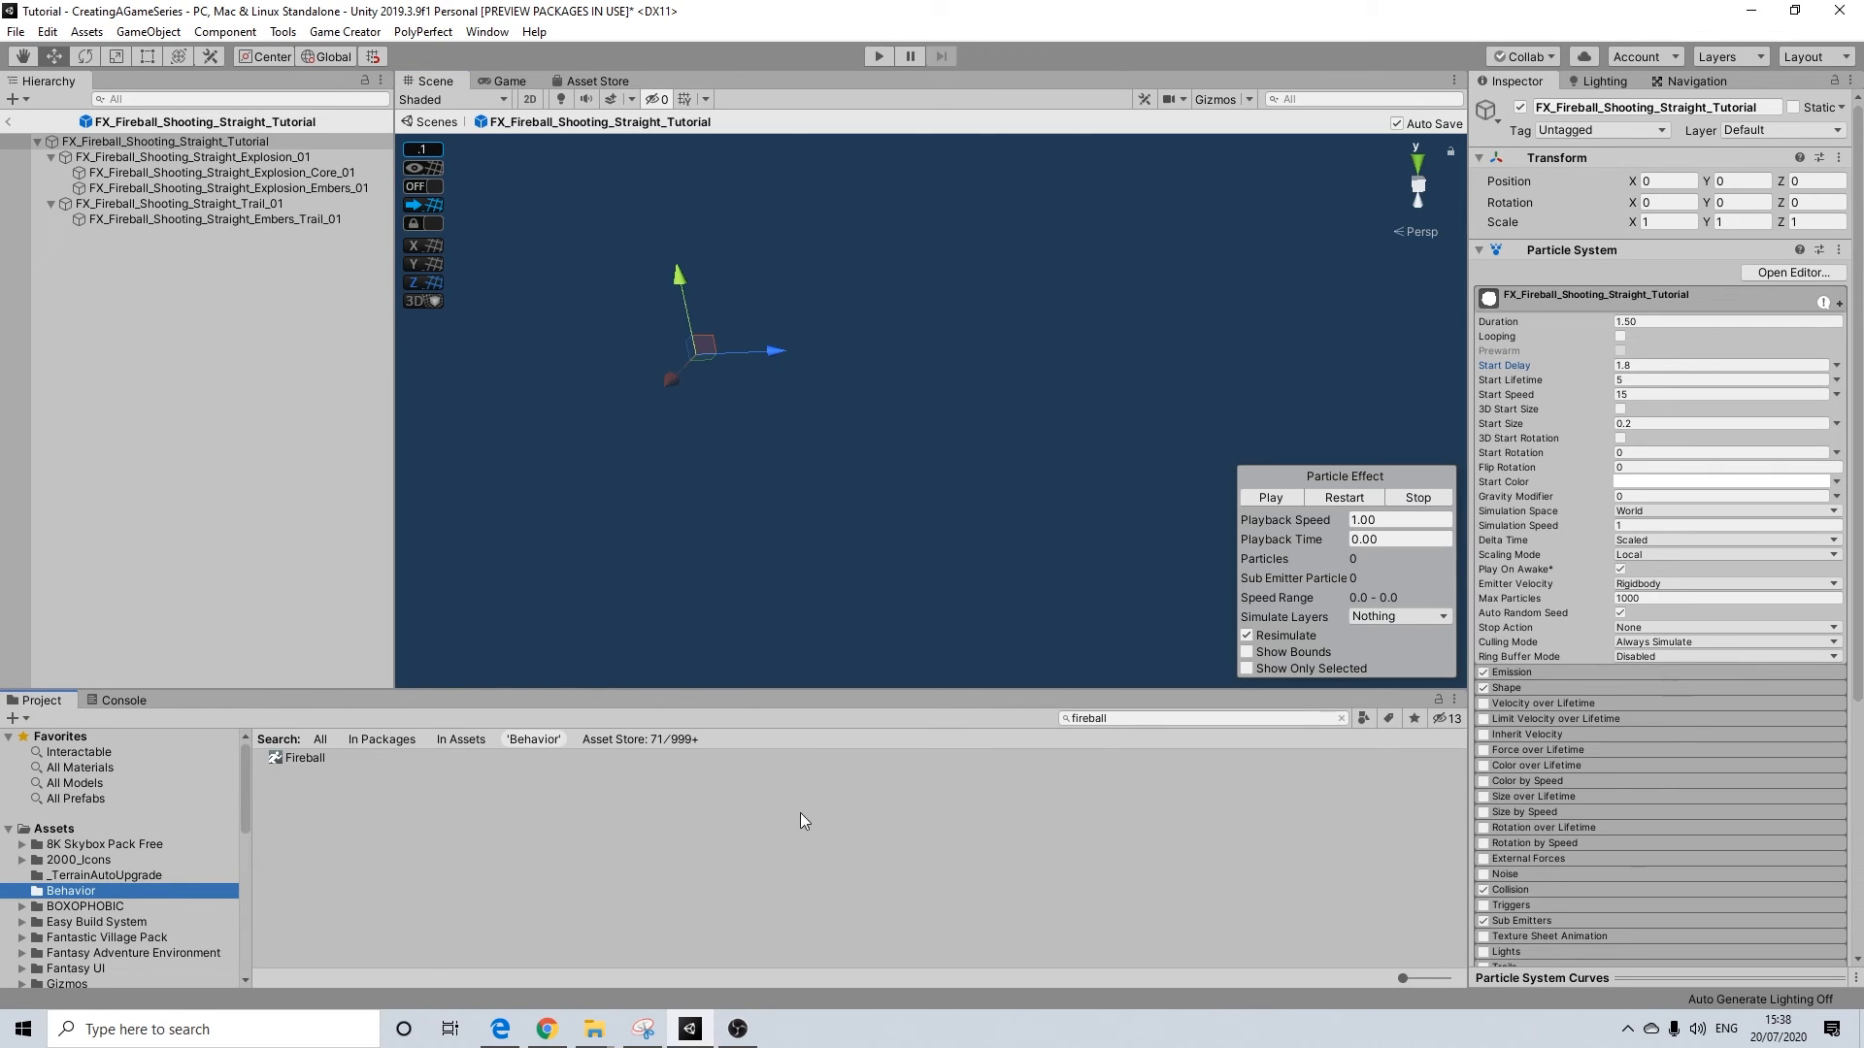
click(1341, 718)
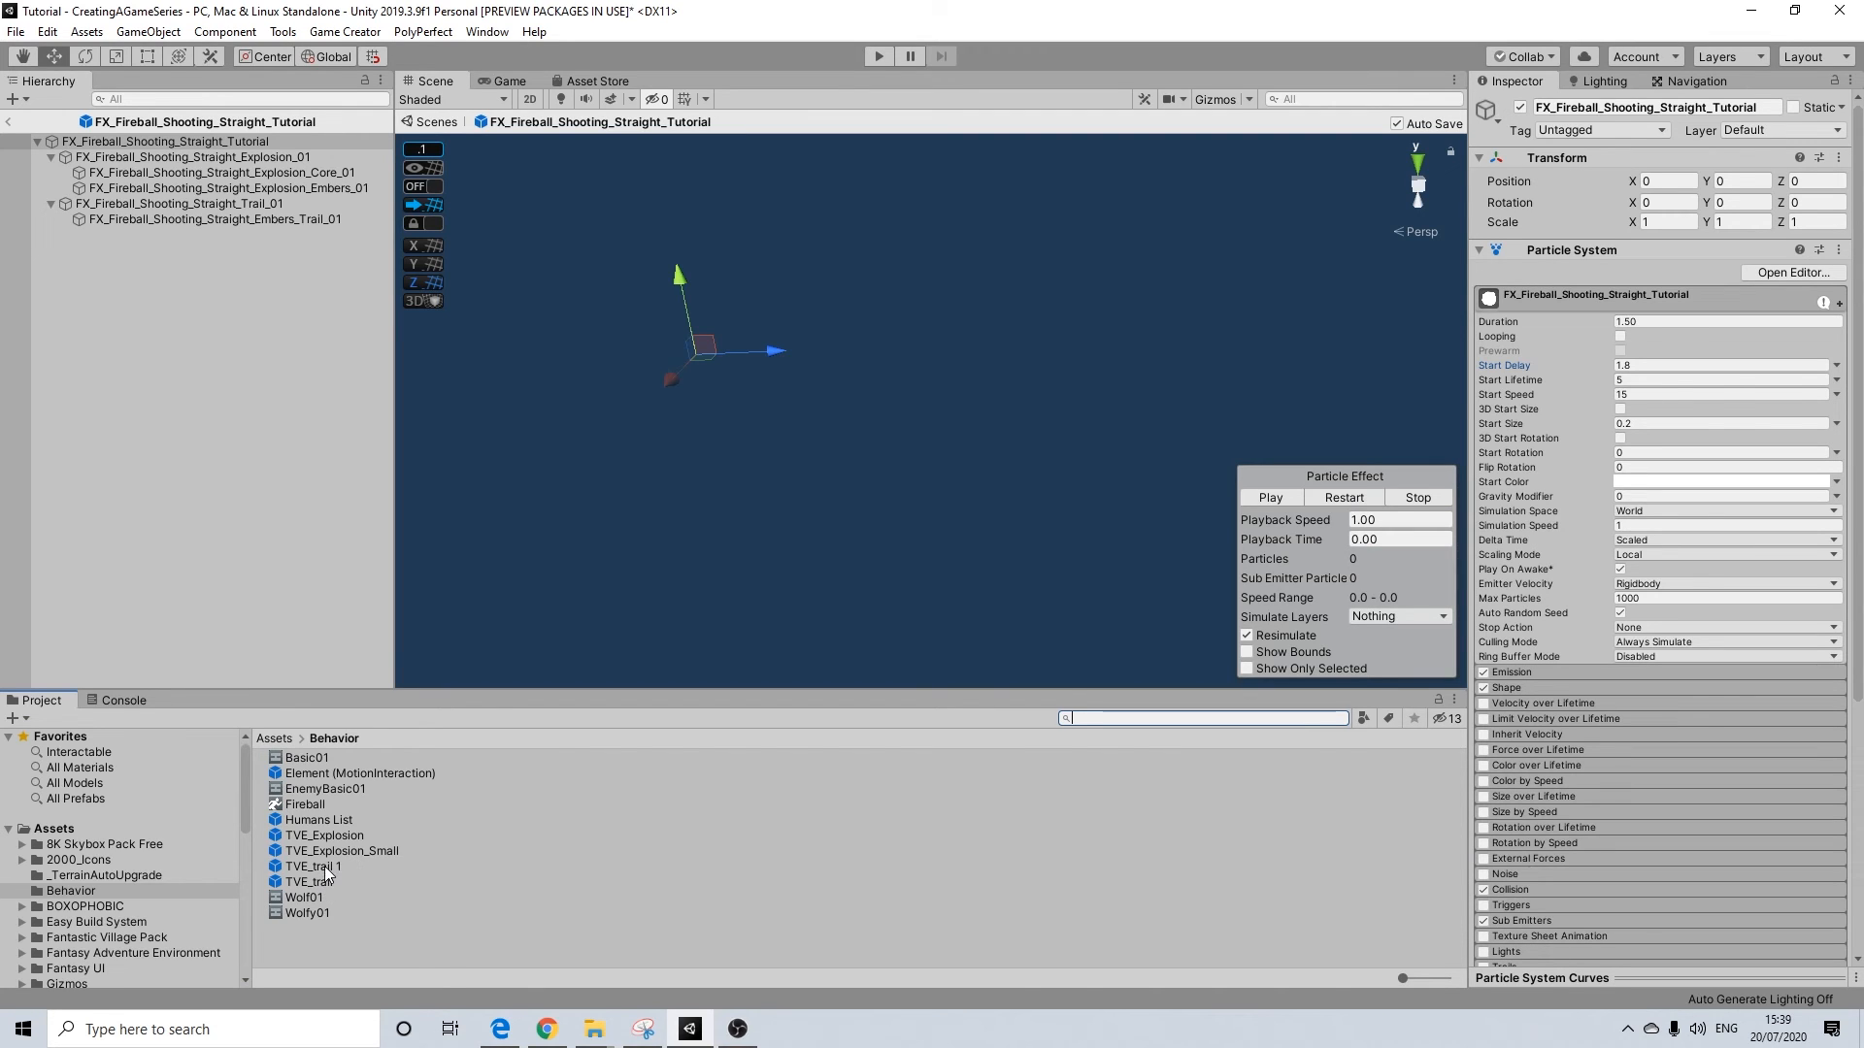
click(325, 866)
click(323, 881)
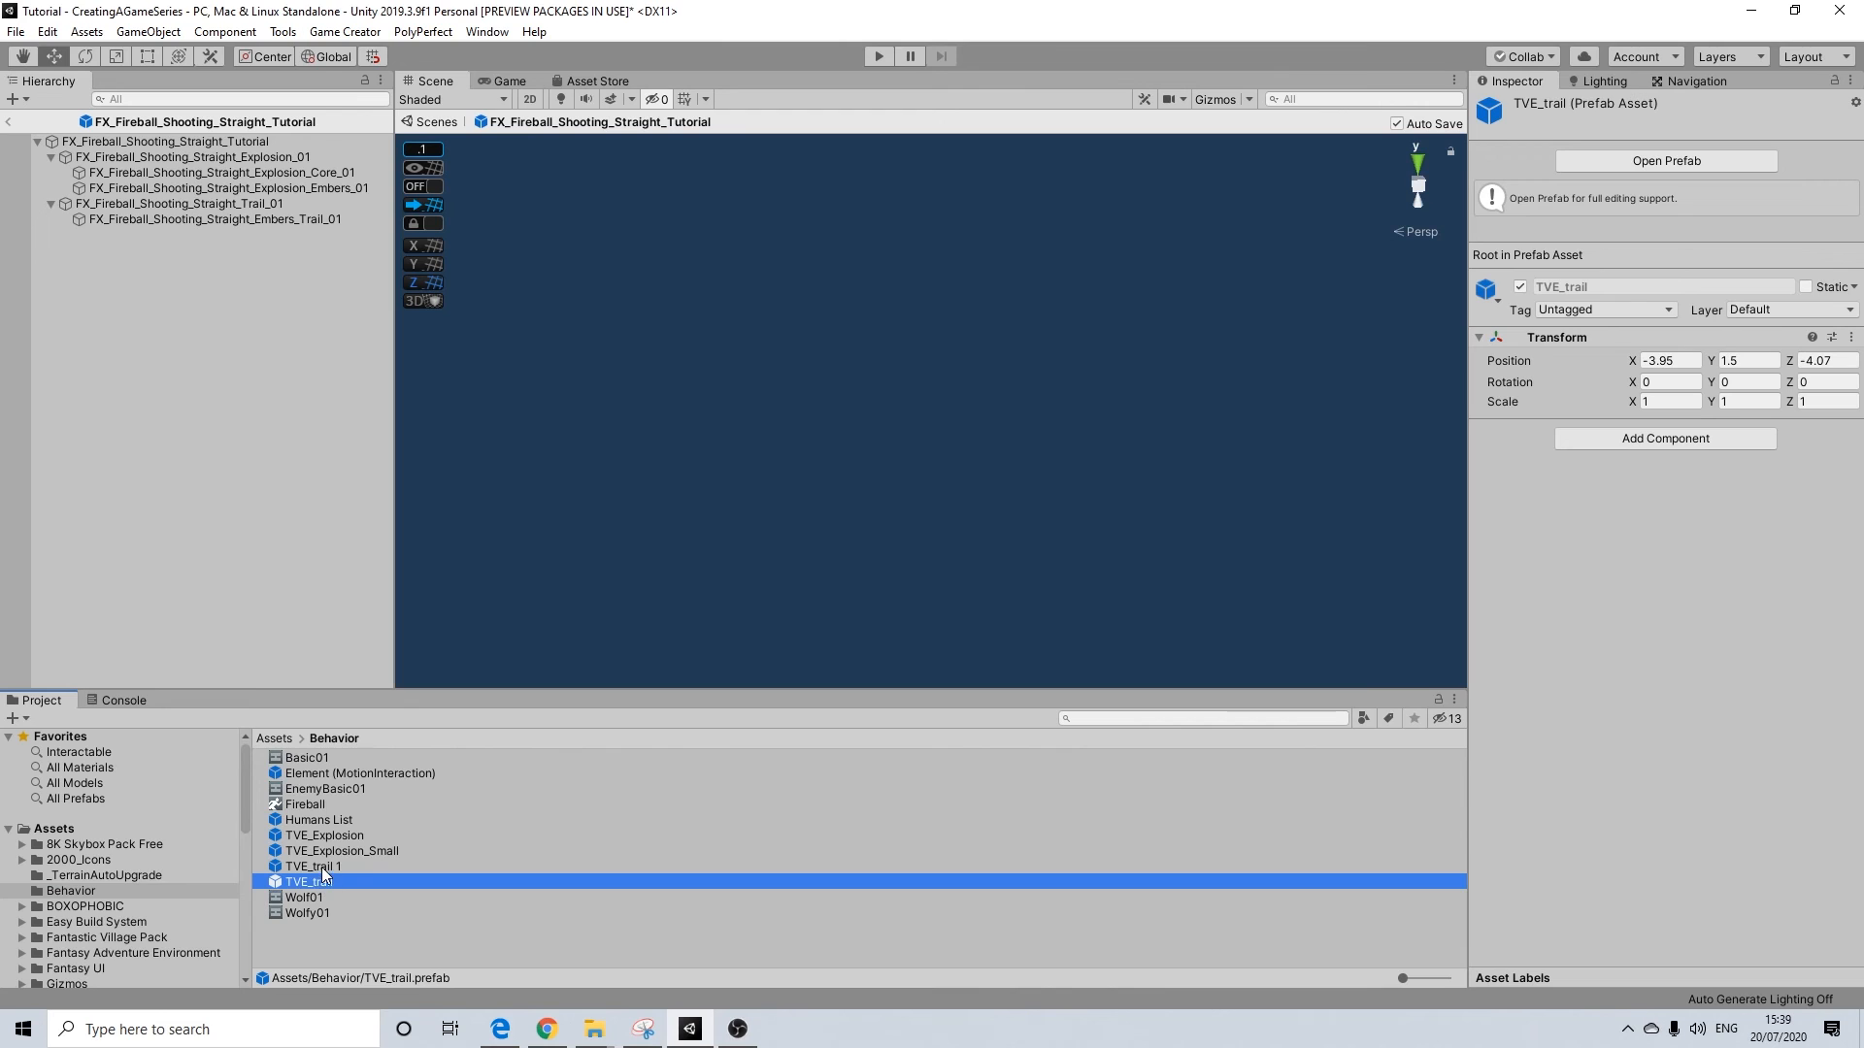
click(323, 866)
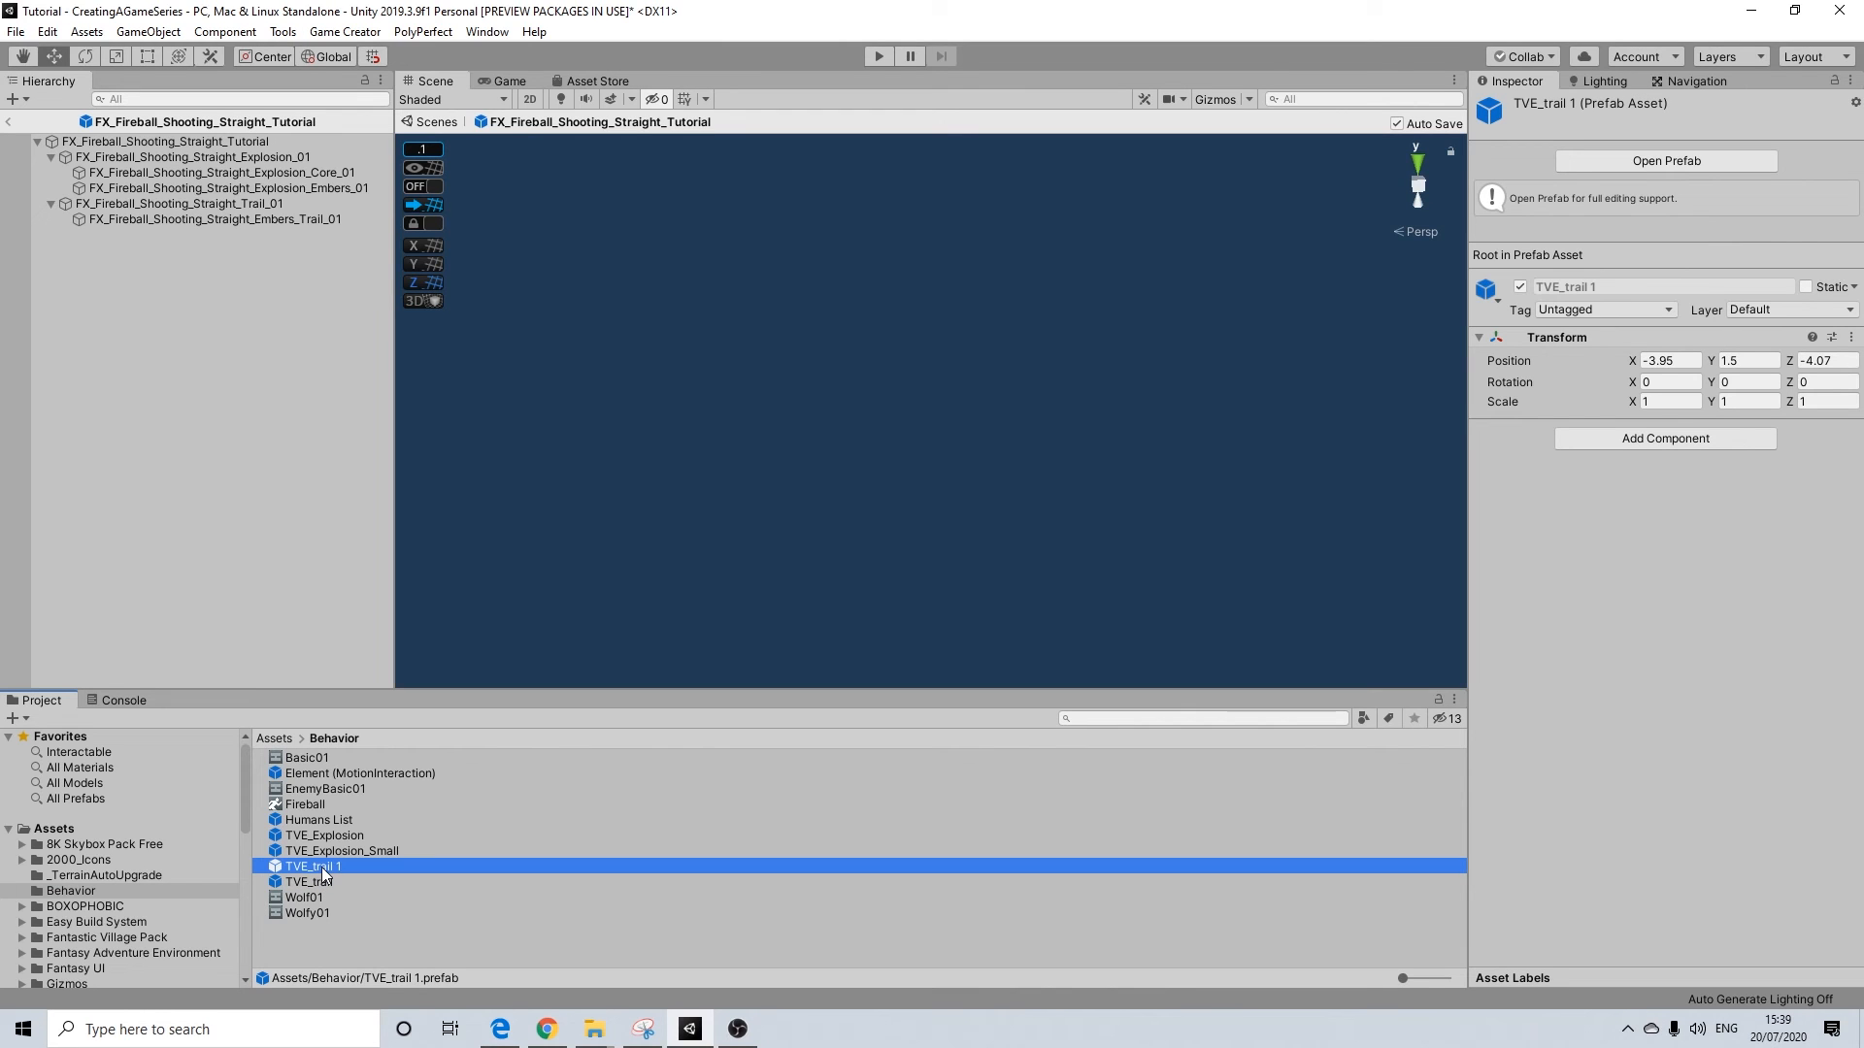
drag(312, 882, 133, 311)
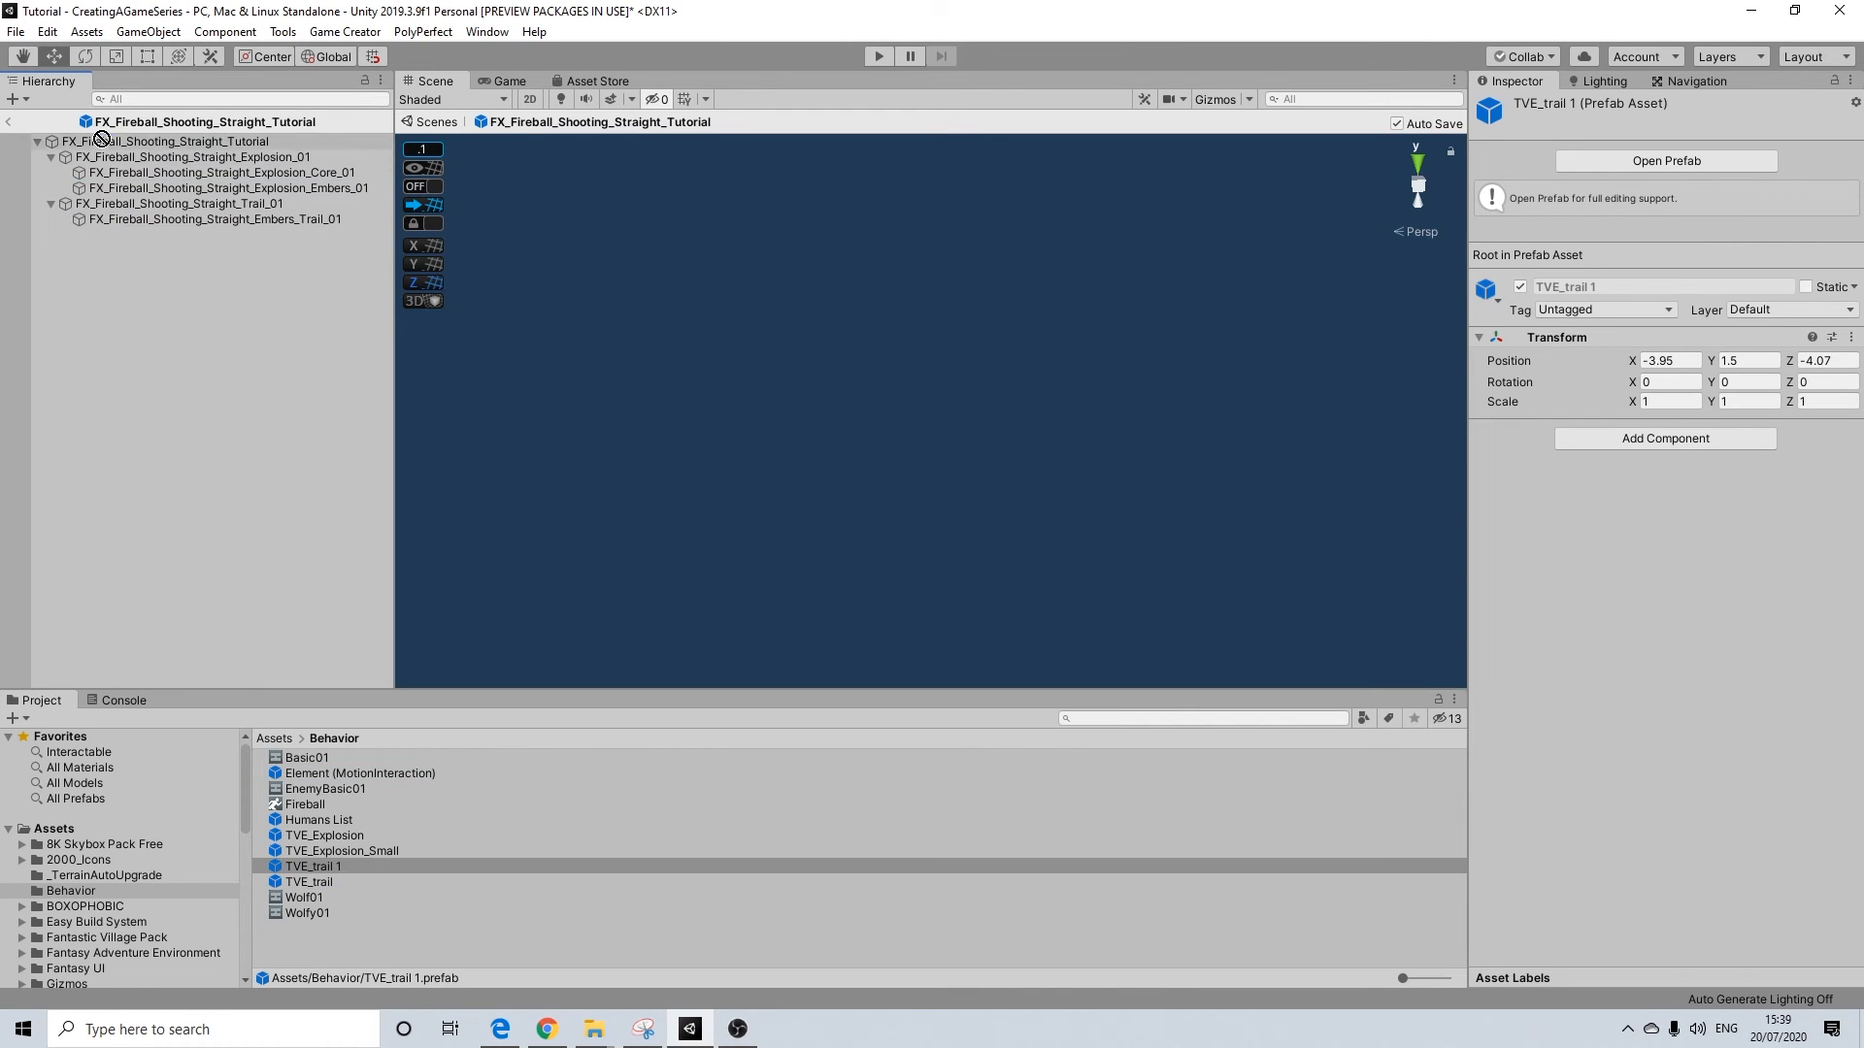
drag(105, 148, 105, 148)
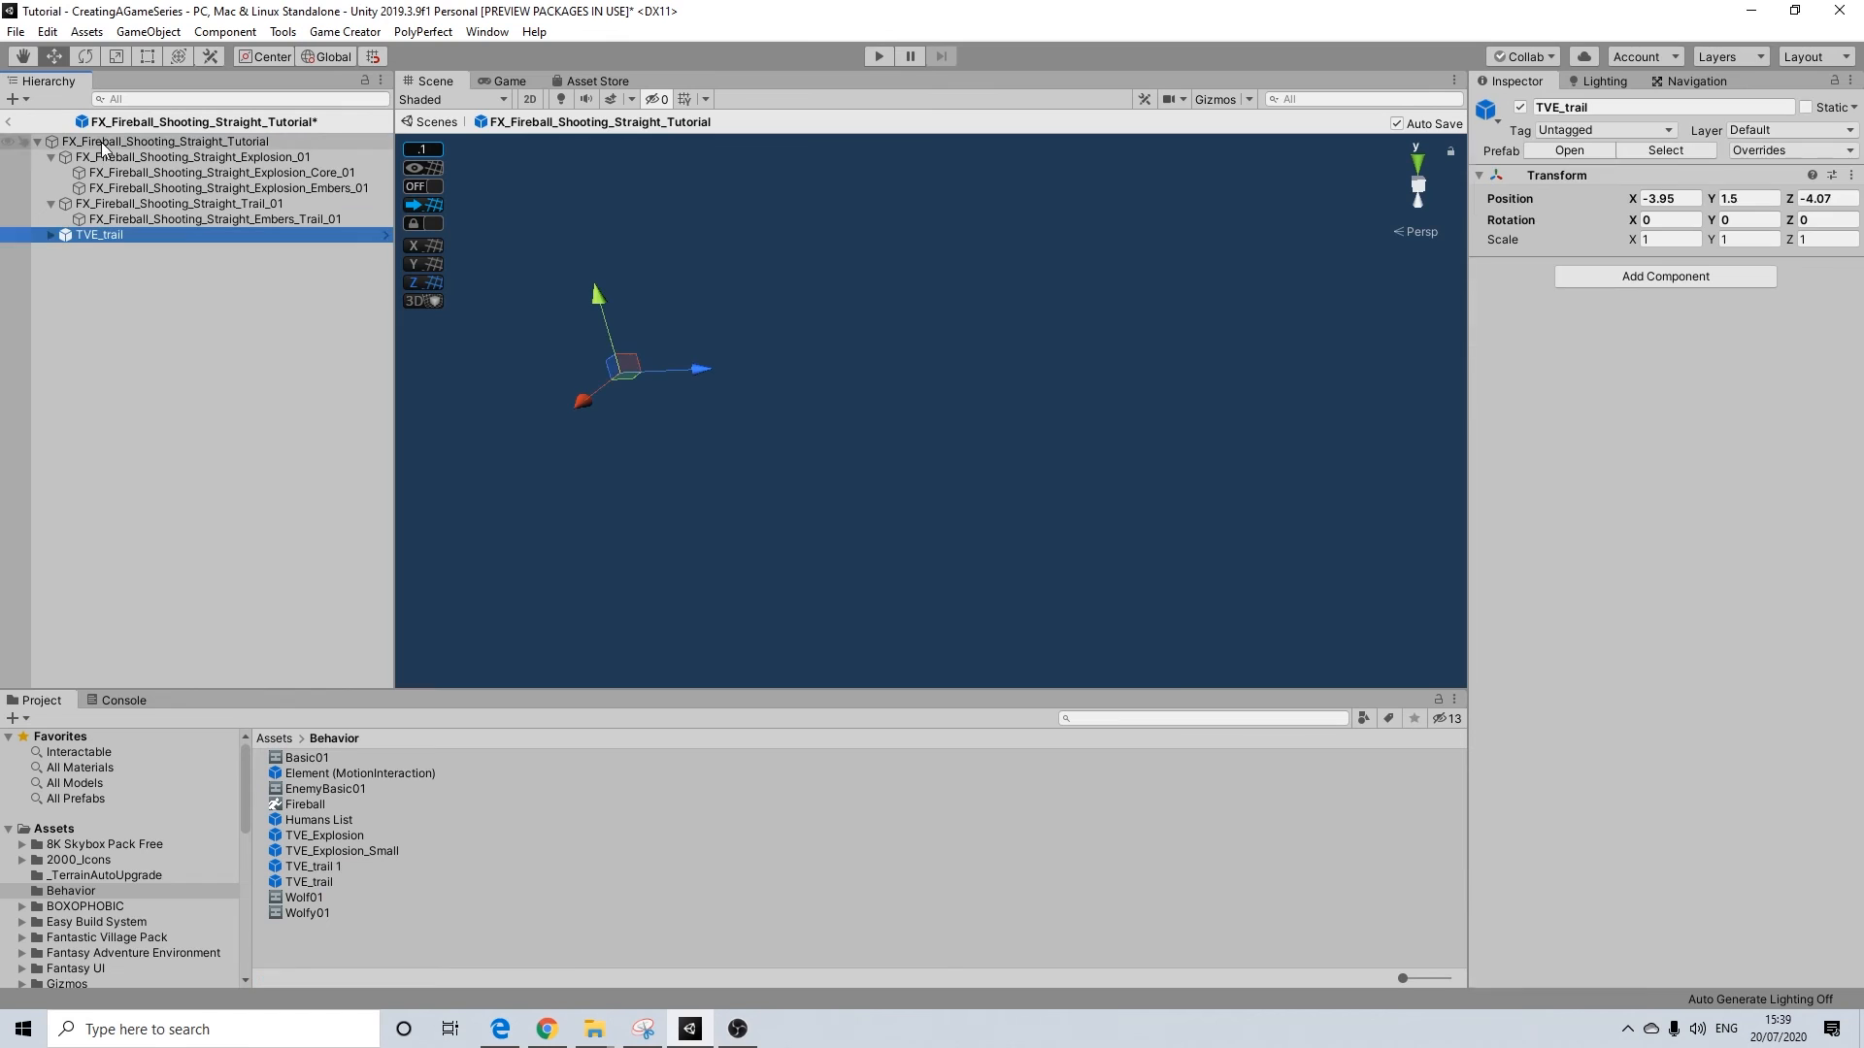
Set the layer of Trail (Motion Interaction) (1) inside TVE_trail to TVE Motion
click(50, 235)
click(105, 250)
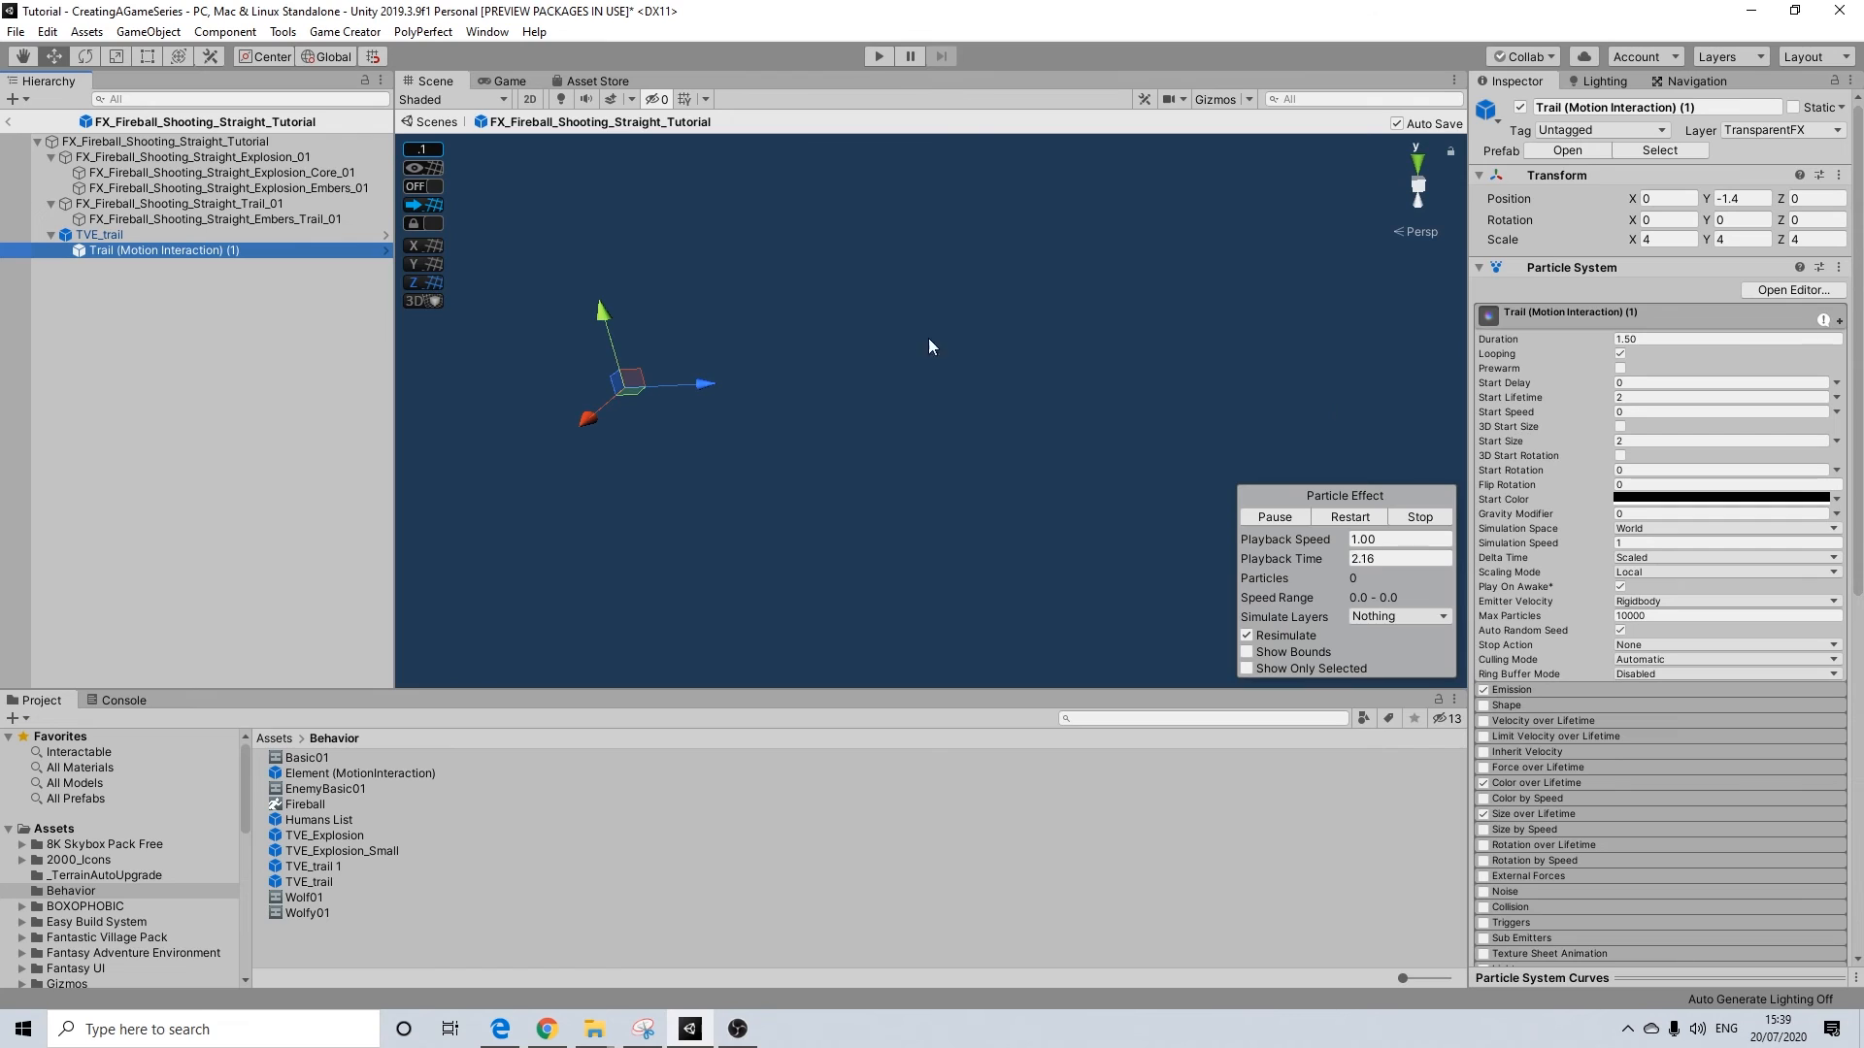
click(1763, 130)
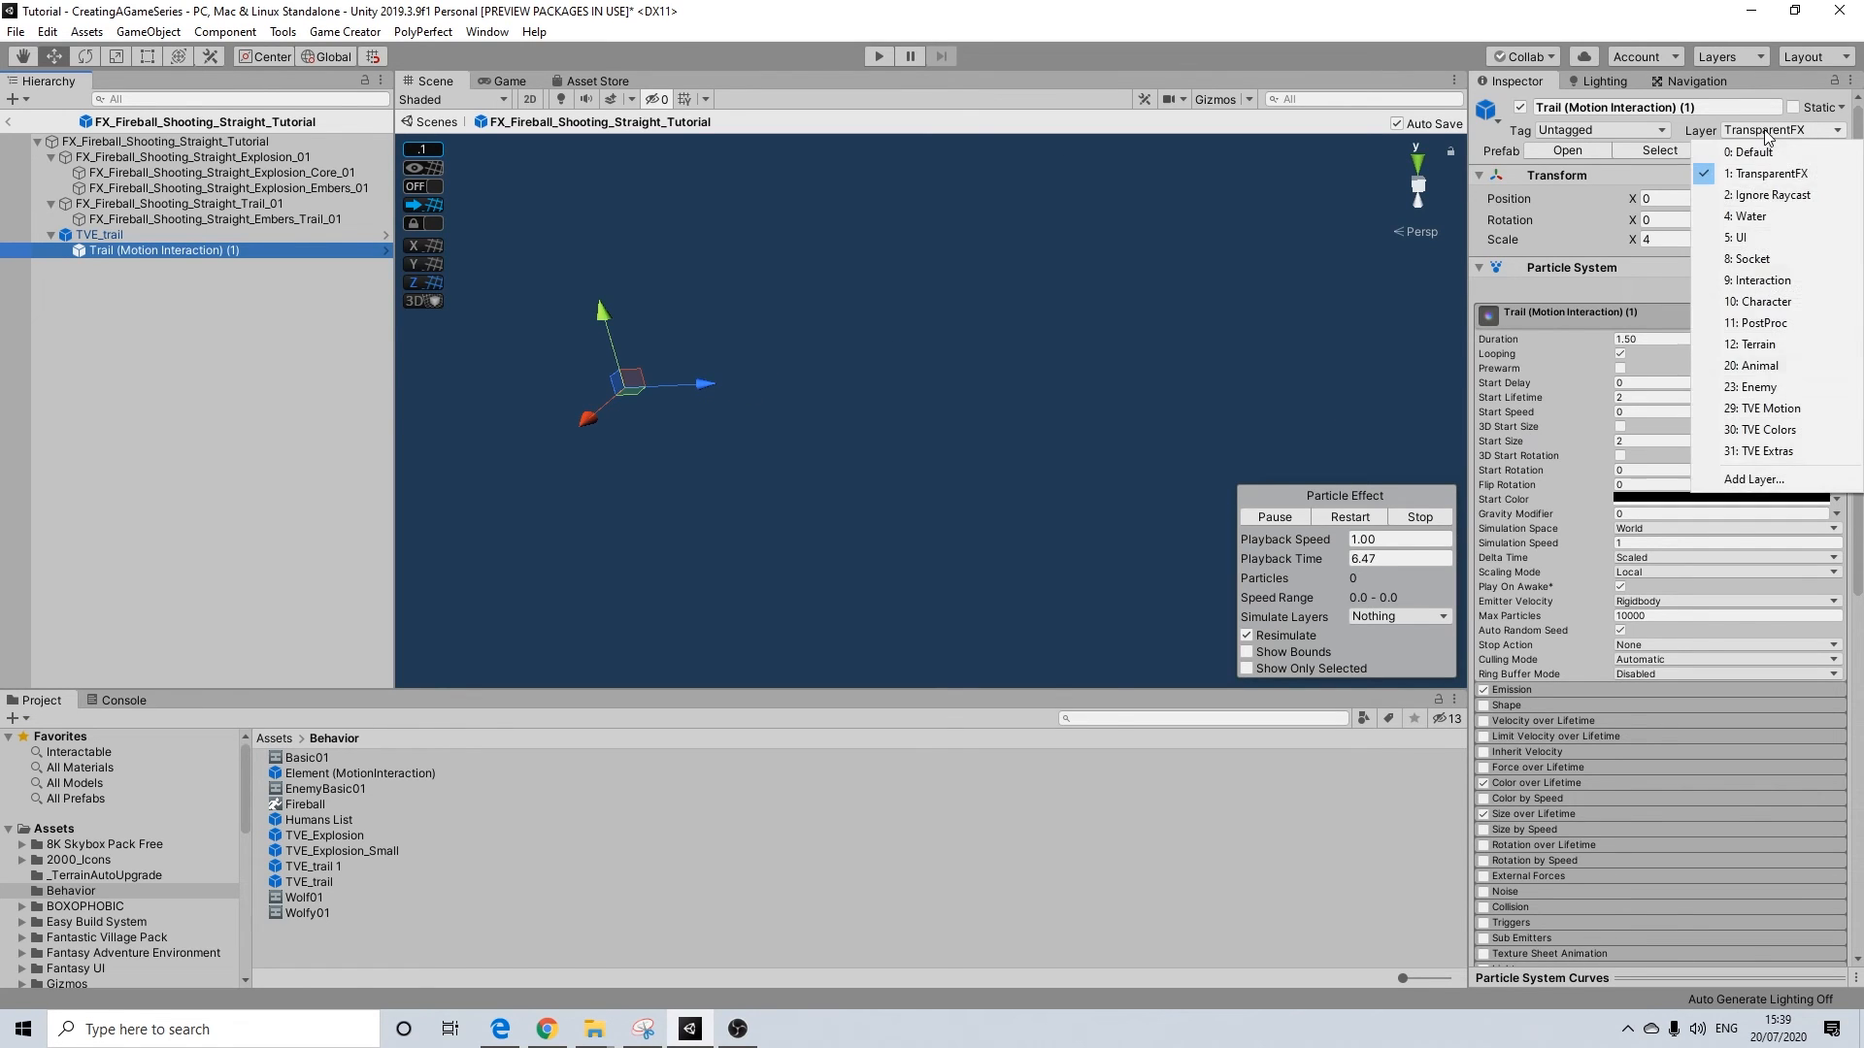
click(1768, 409)
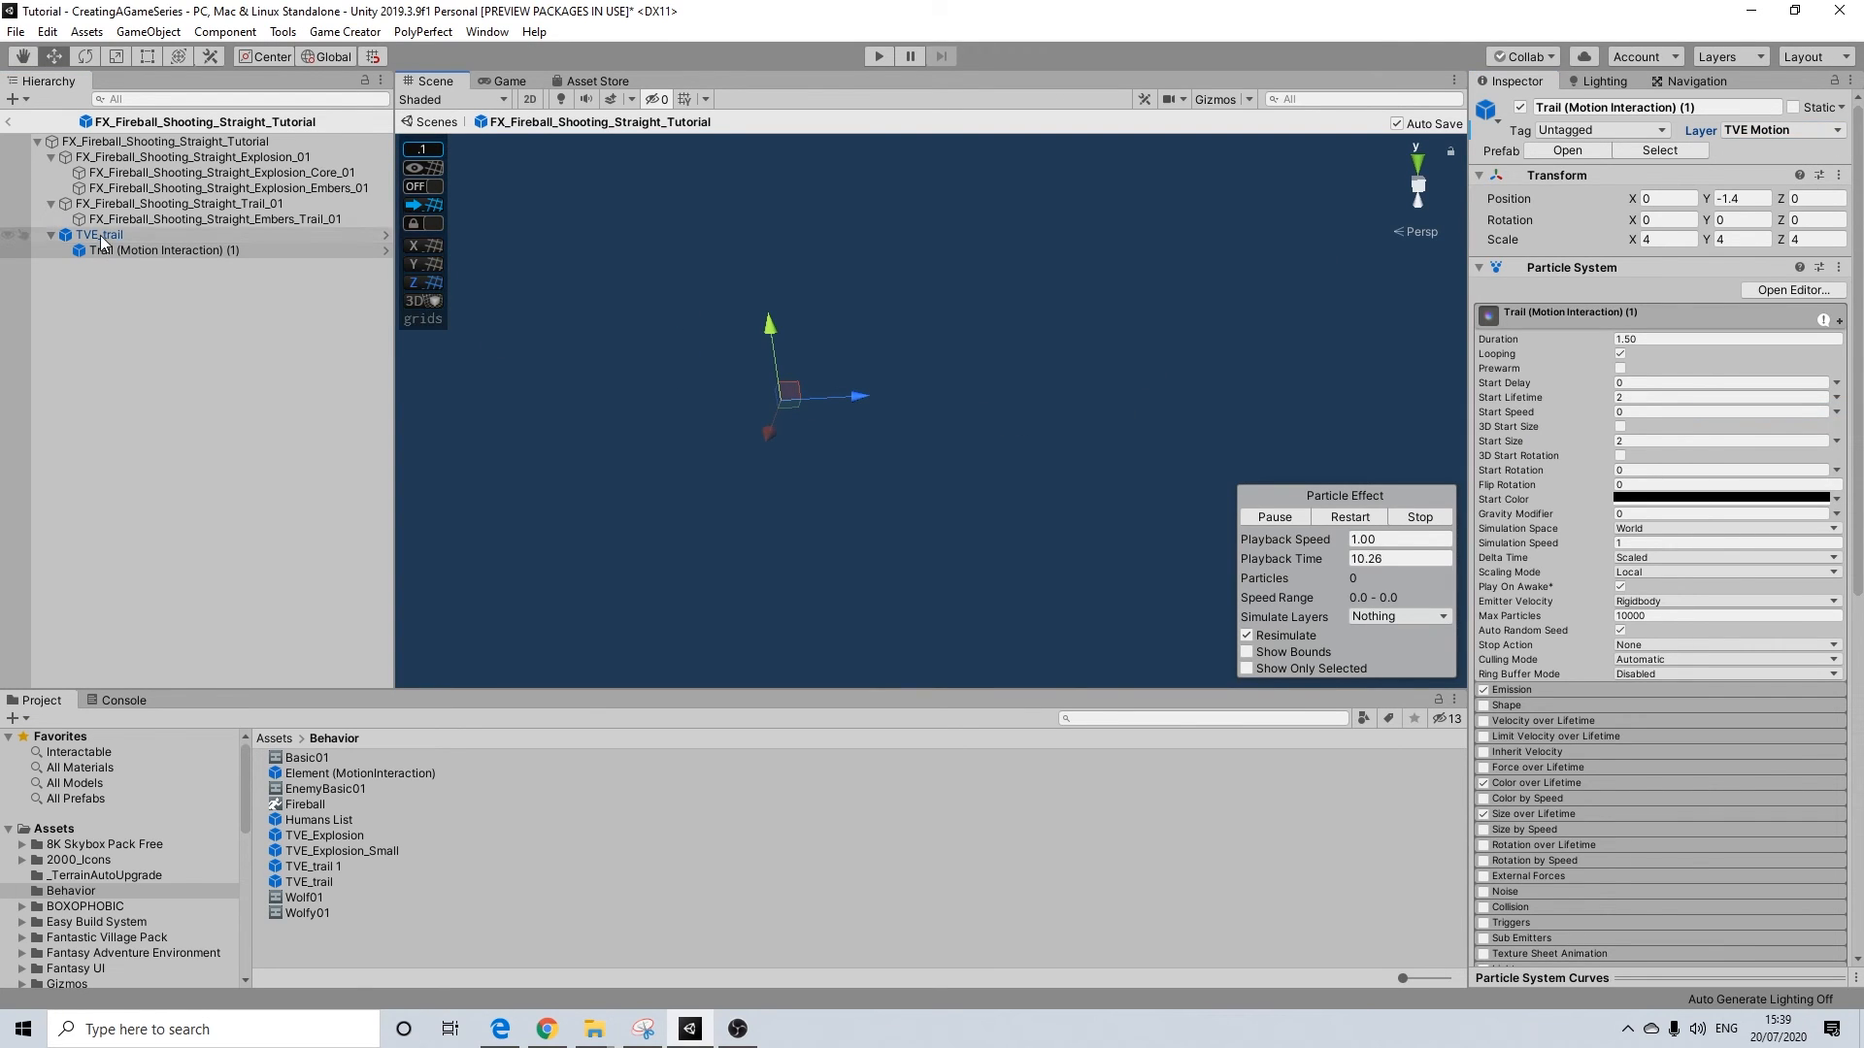
scroll(683, 520, up, 4)
middle_drag(685, 521, 854, 510)
scroll(734, 510, up, 3)
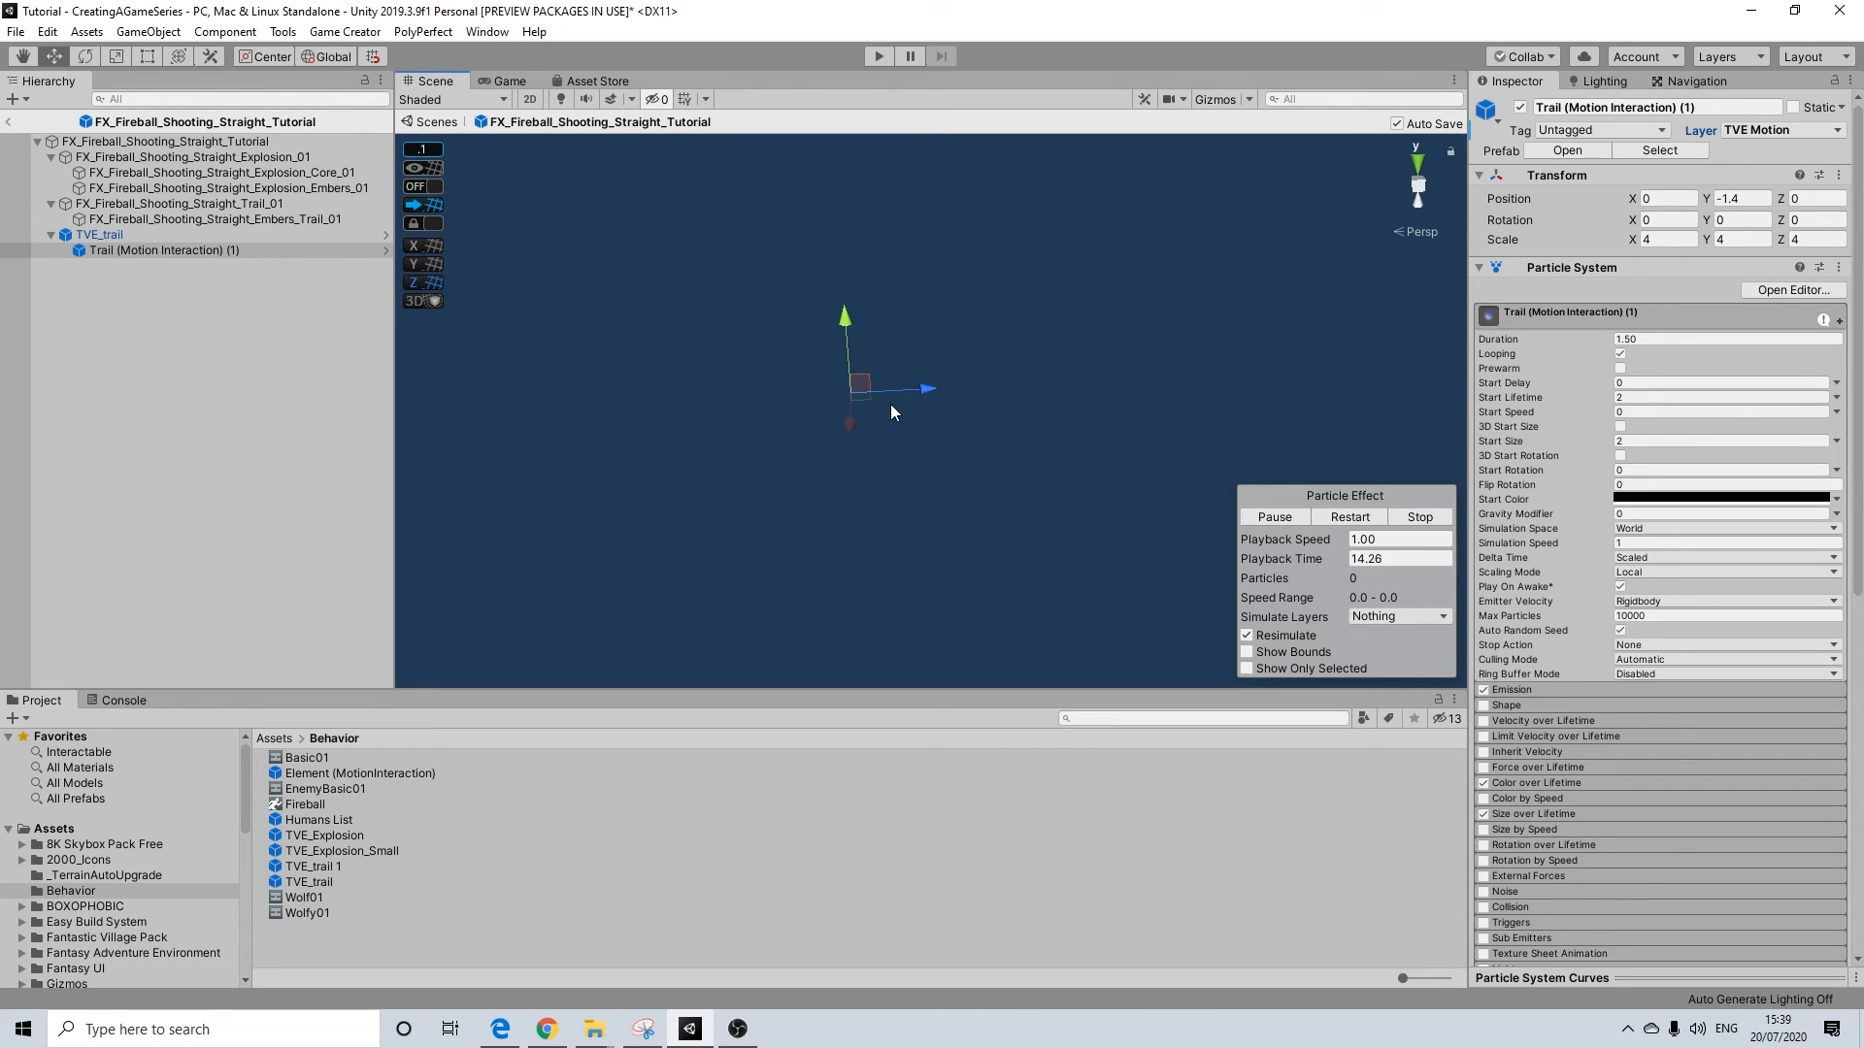
Leave prefab editing and return to the CreatingAGameSeries scene
click(501, 81)
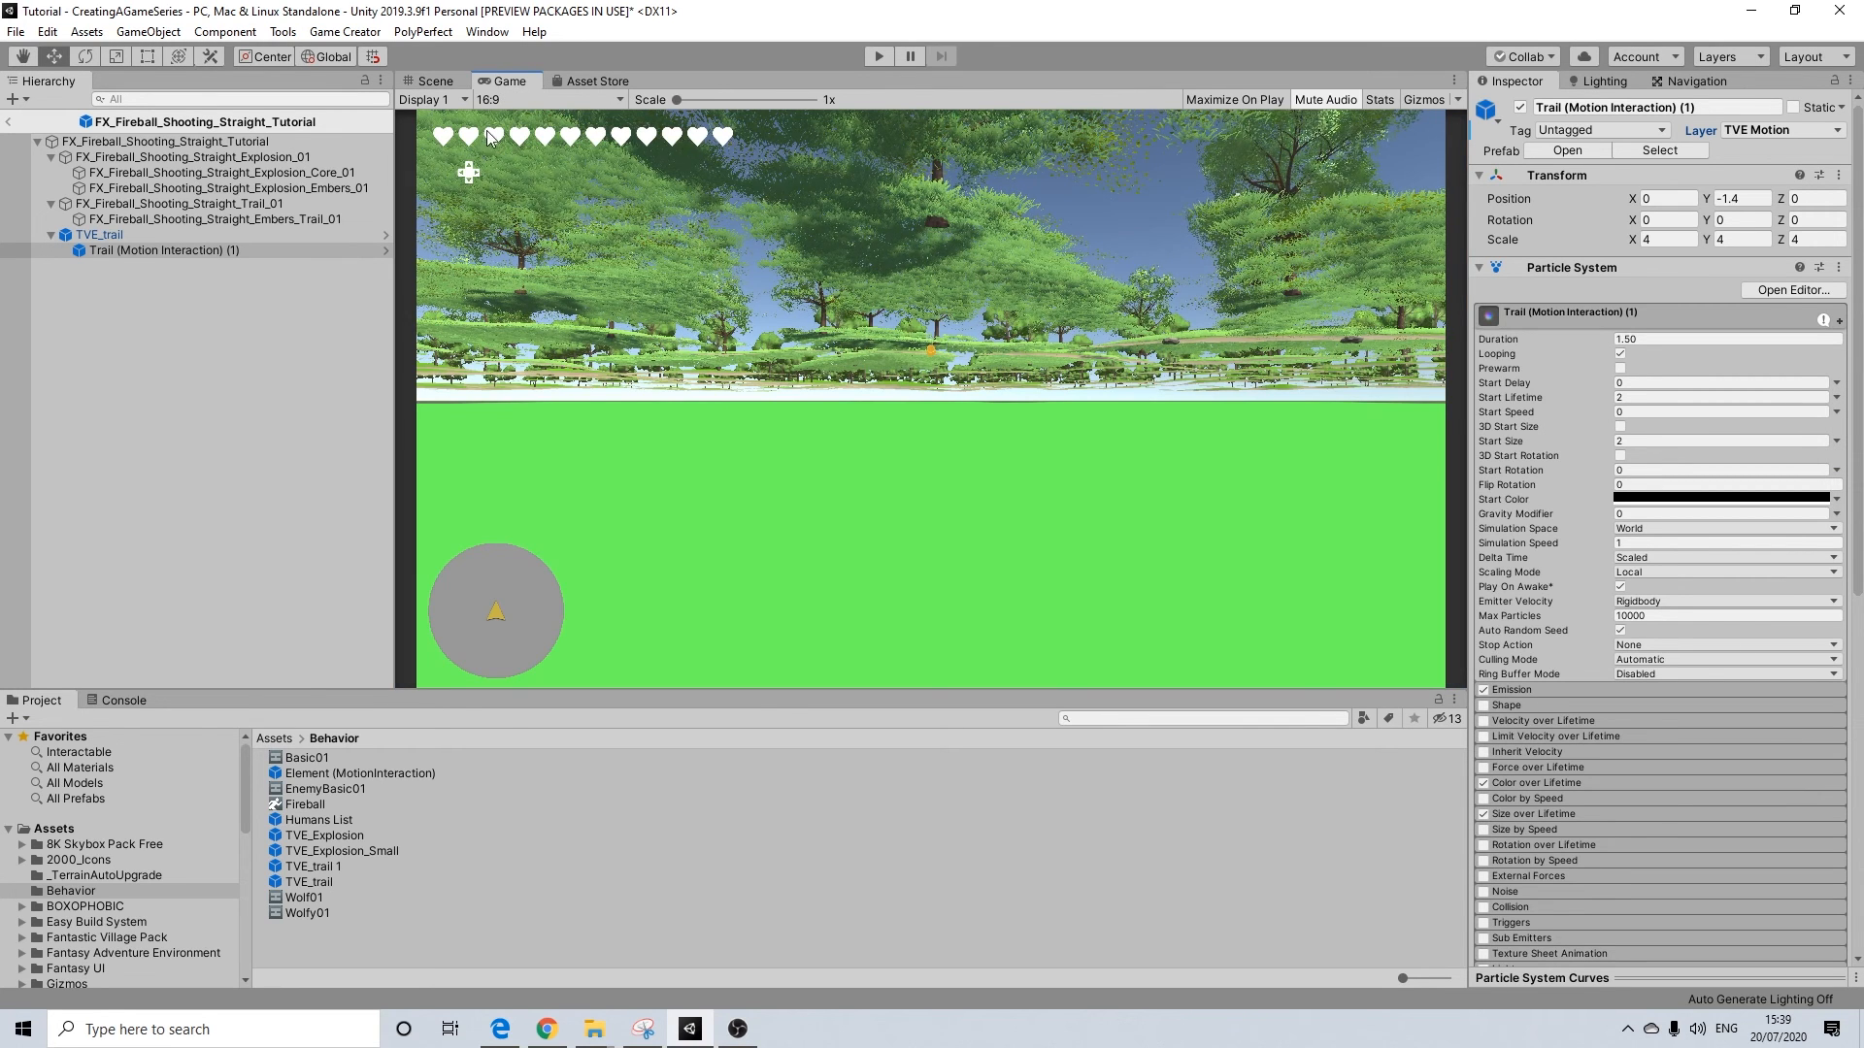
click(437, 81)
click(8, 121)
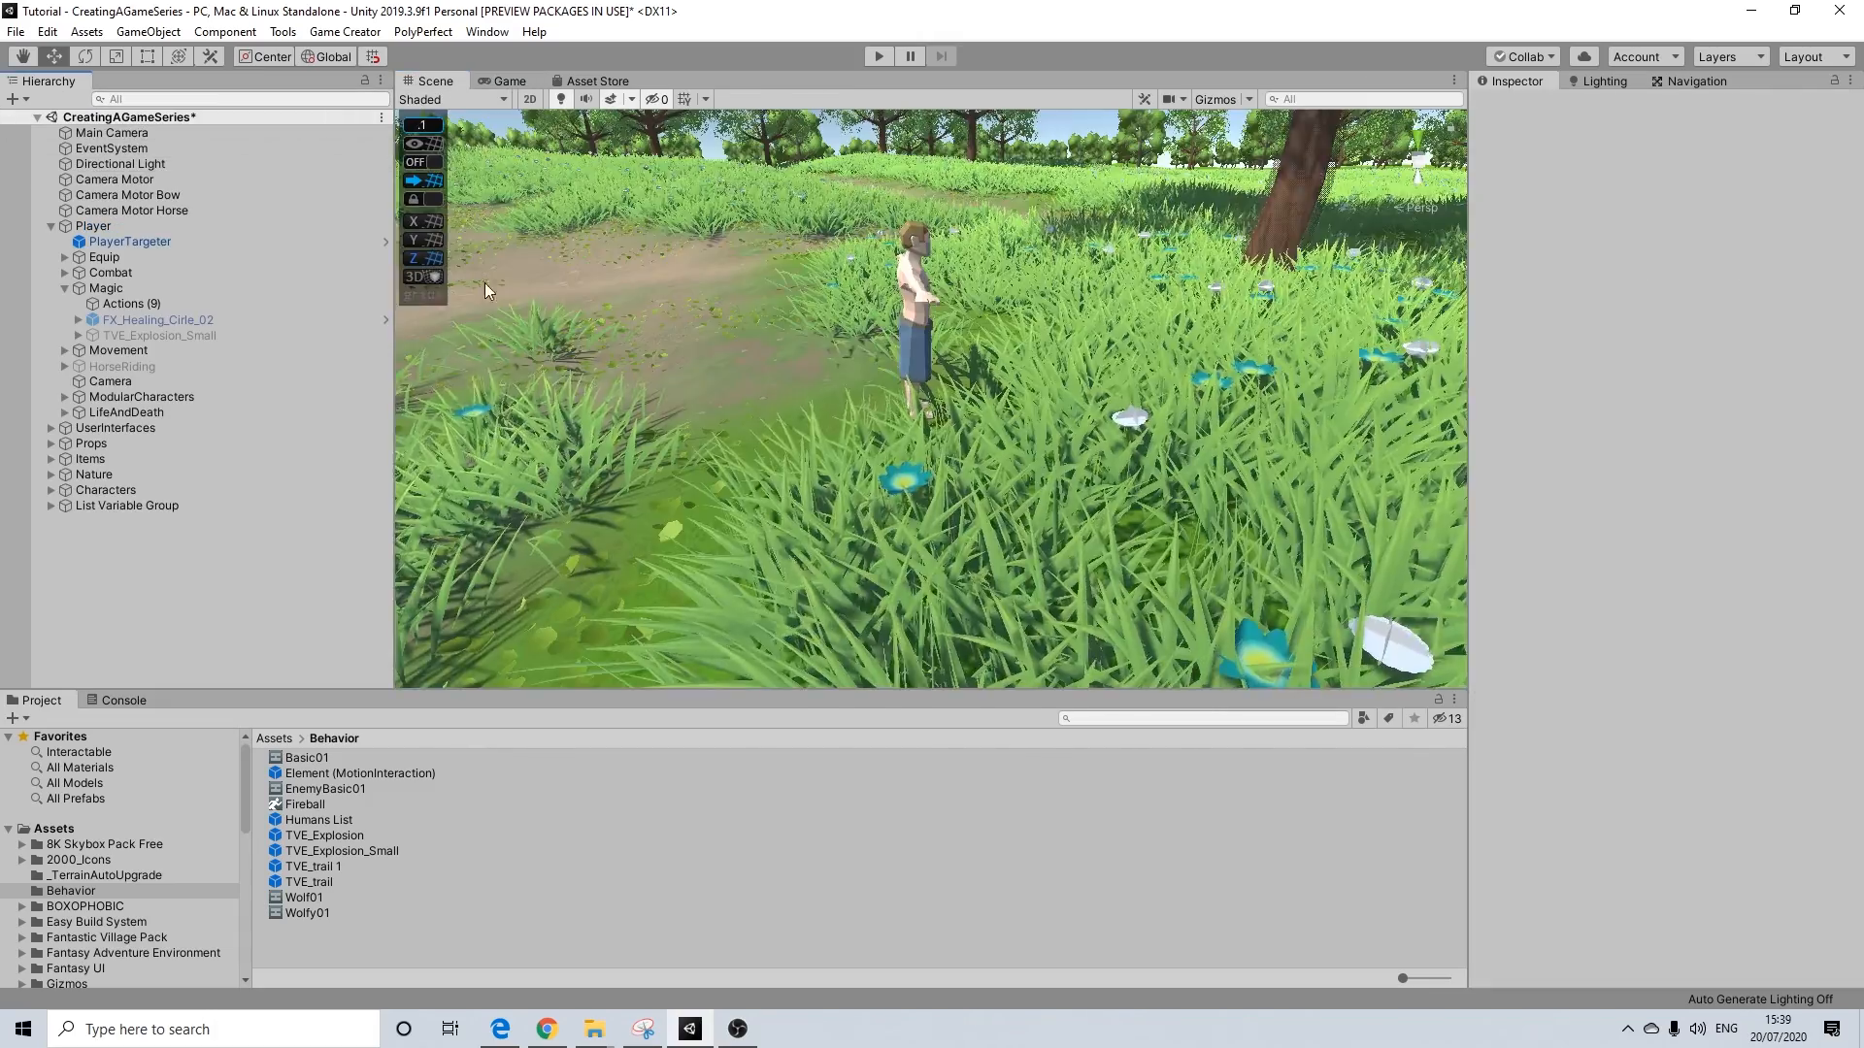
Open the TVE_trail 1 prefab, inspect the layer and particle settings of Trail (Motion Interaction) (1), and return to the scene
click(321, 881)
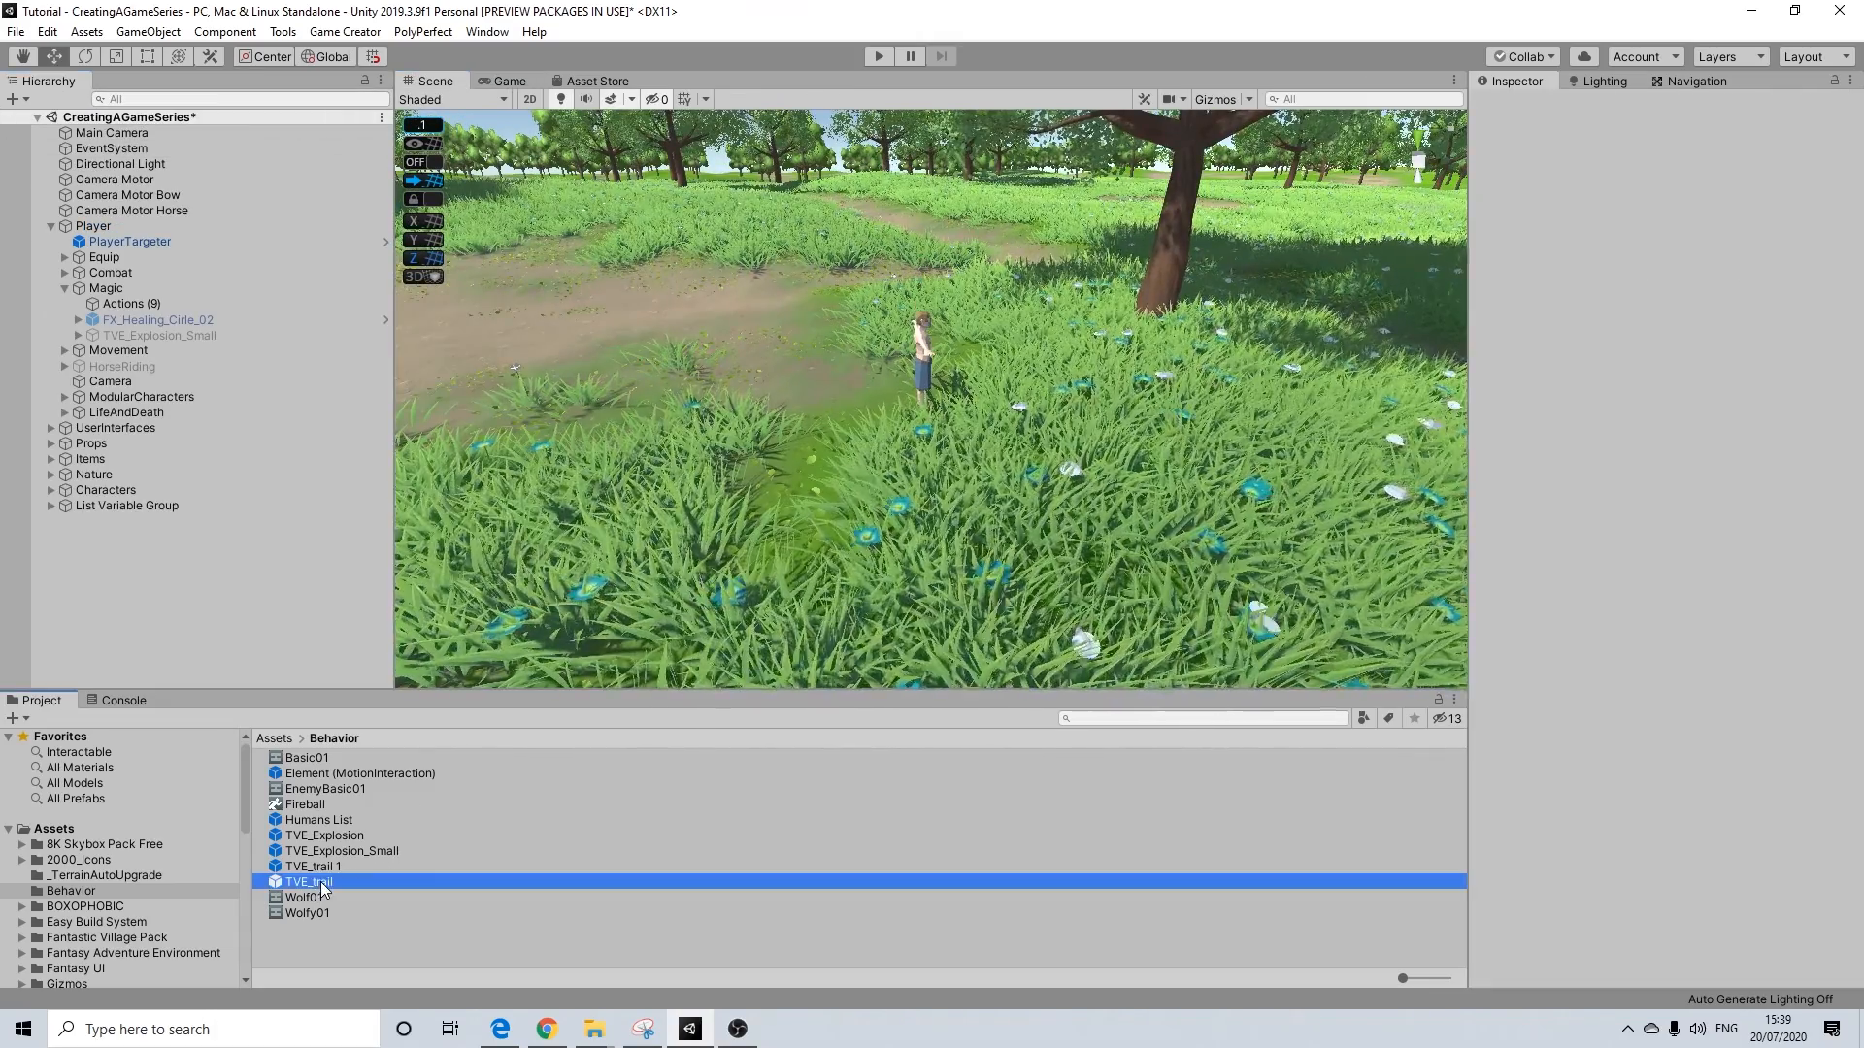
double_click(324, 868)
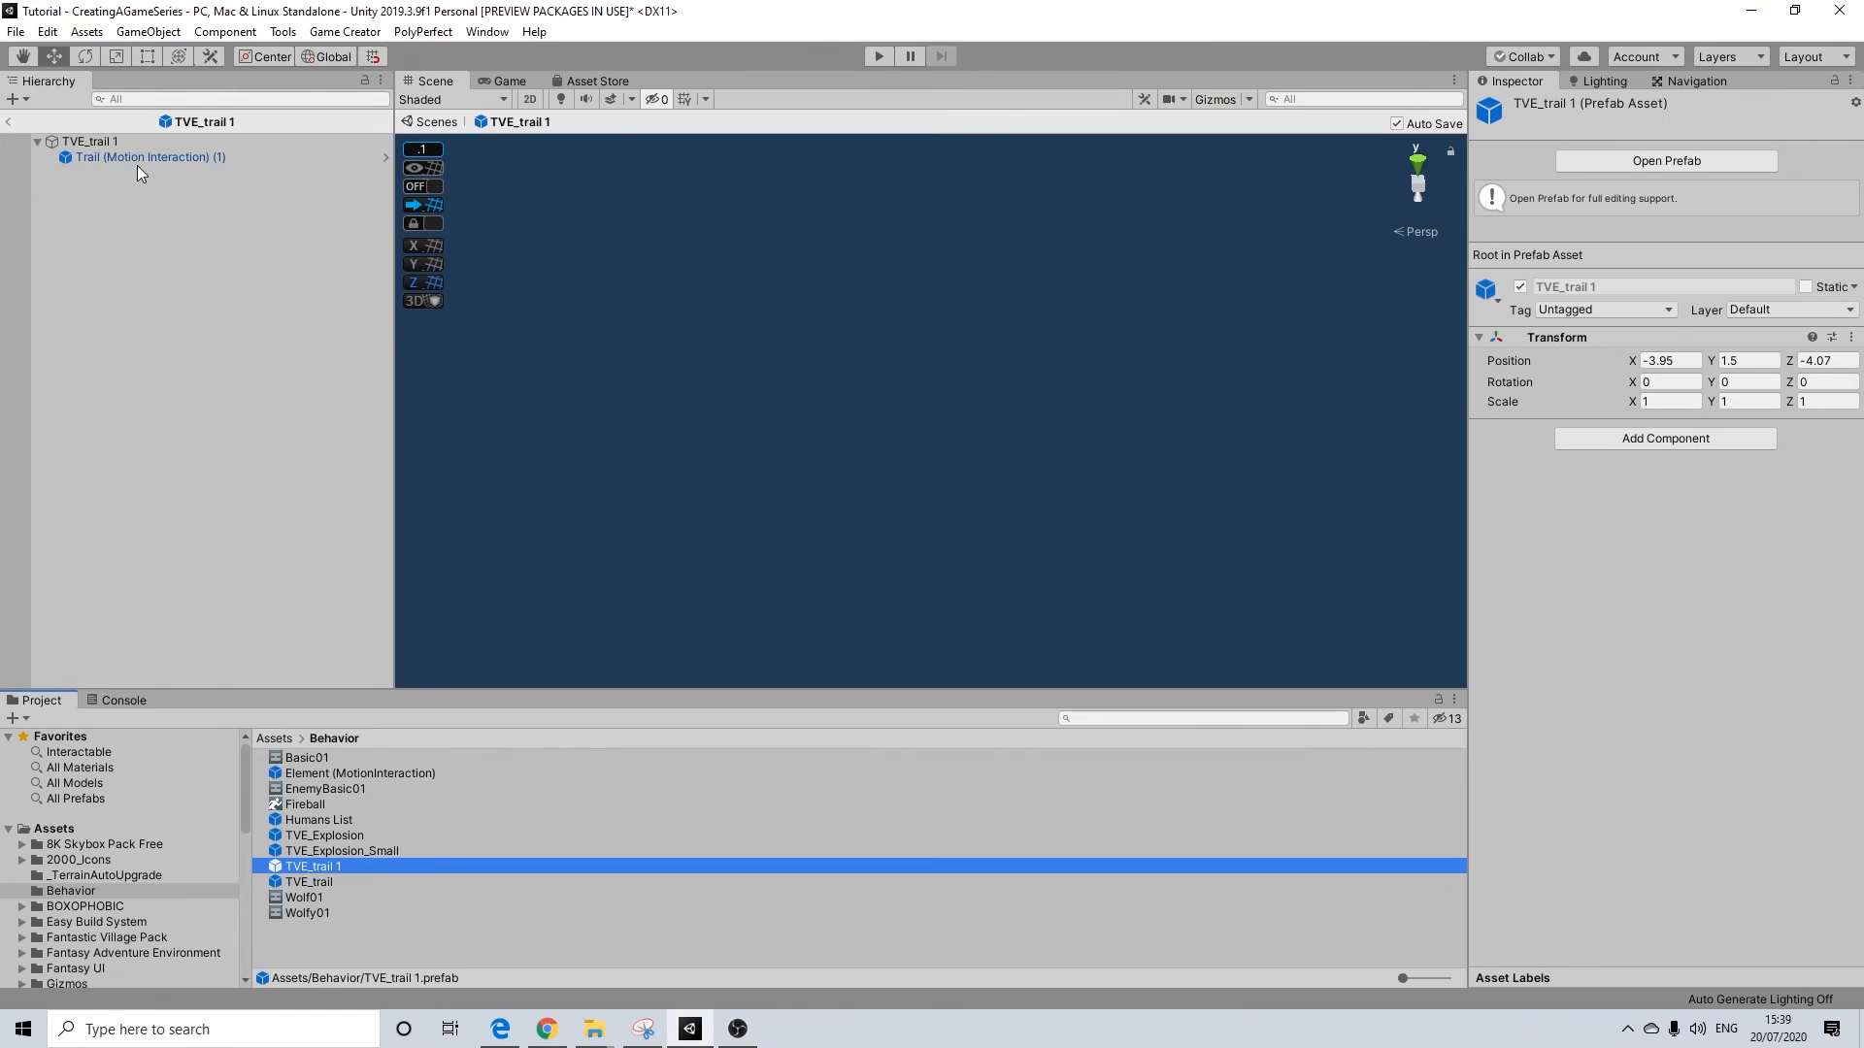
click(138, 164)
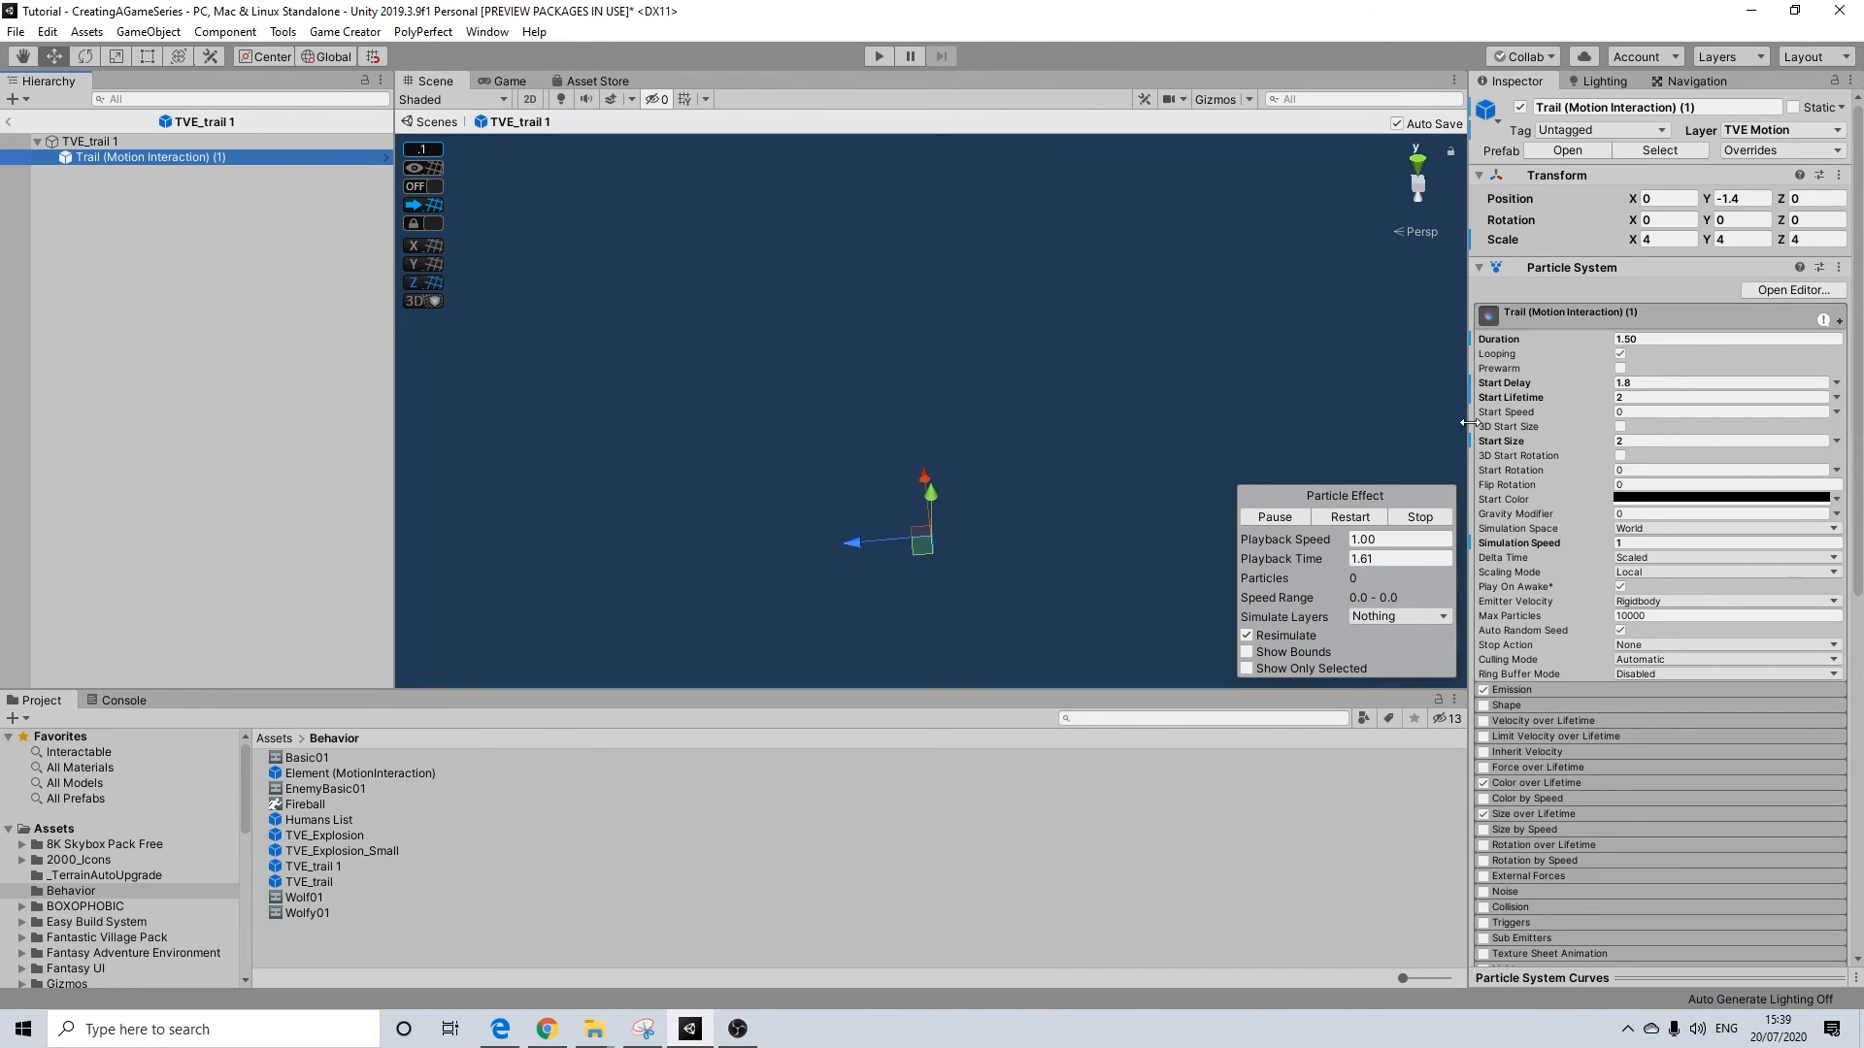
click(12, 124)
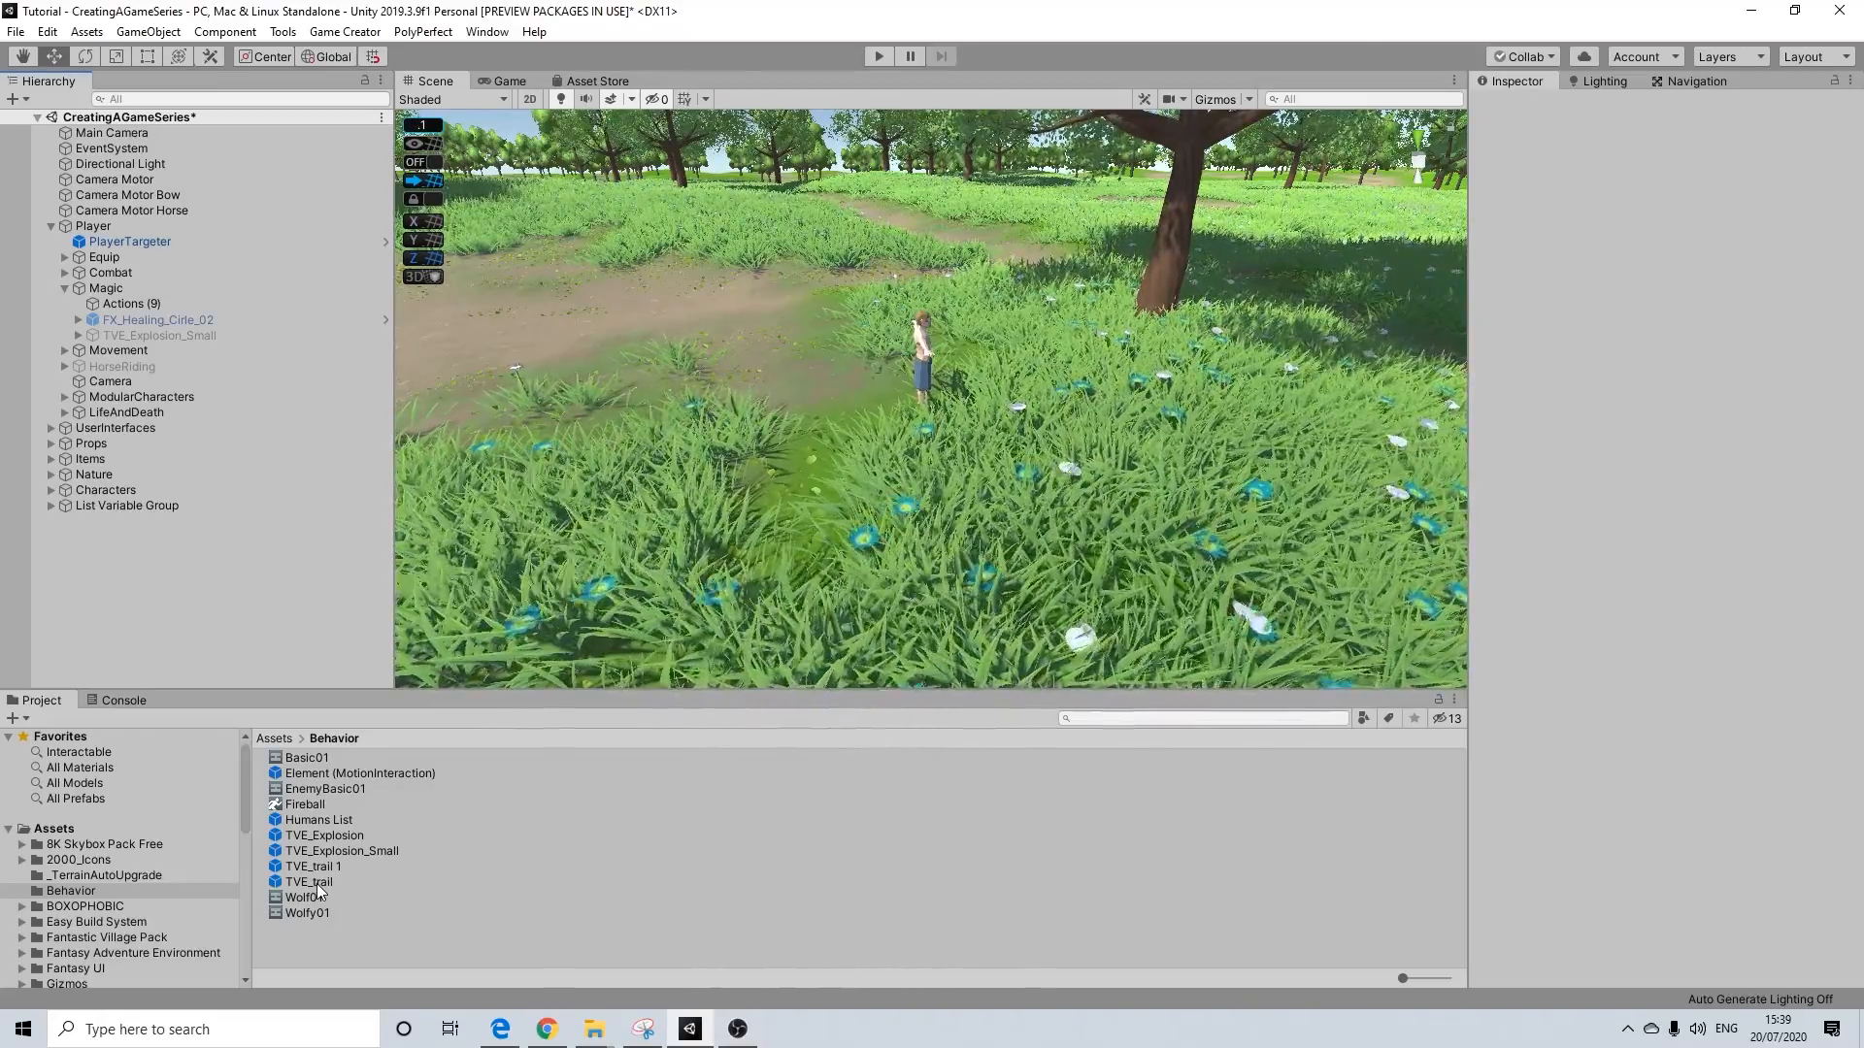
Test TVE_trail 1 on the grass by placing it in the scene and replaying its trail particle effect, and delete the instance
drag(320, 885, 825, 517)
scroll(897, 534, down, 4)
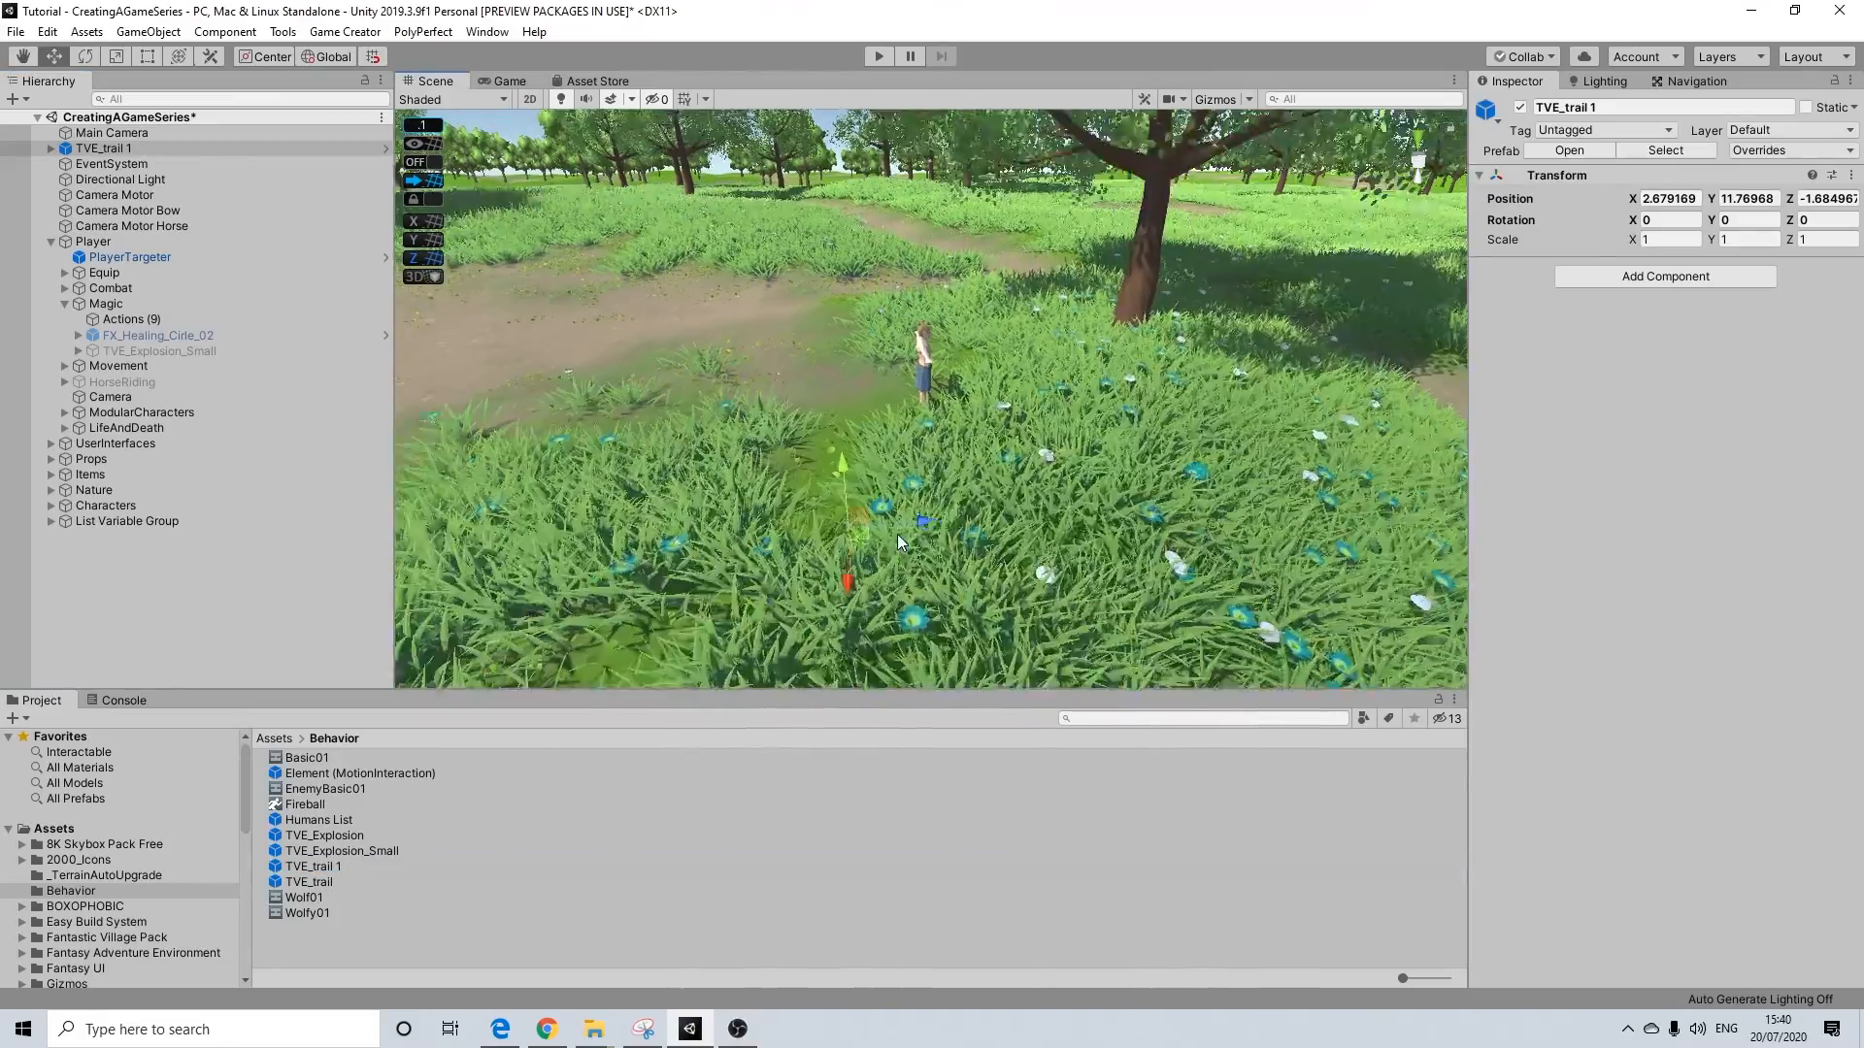
click(51, 148)
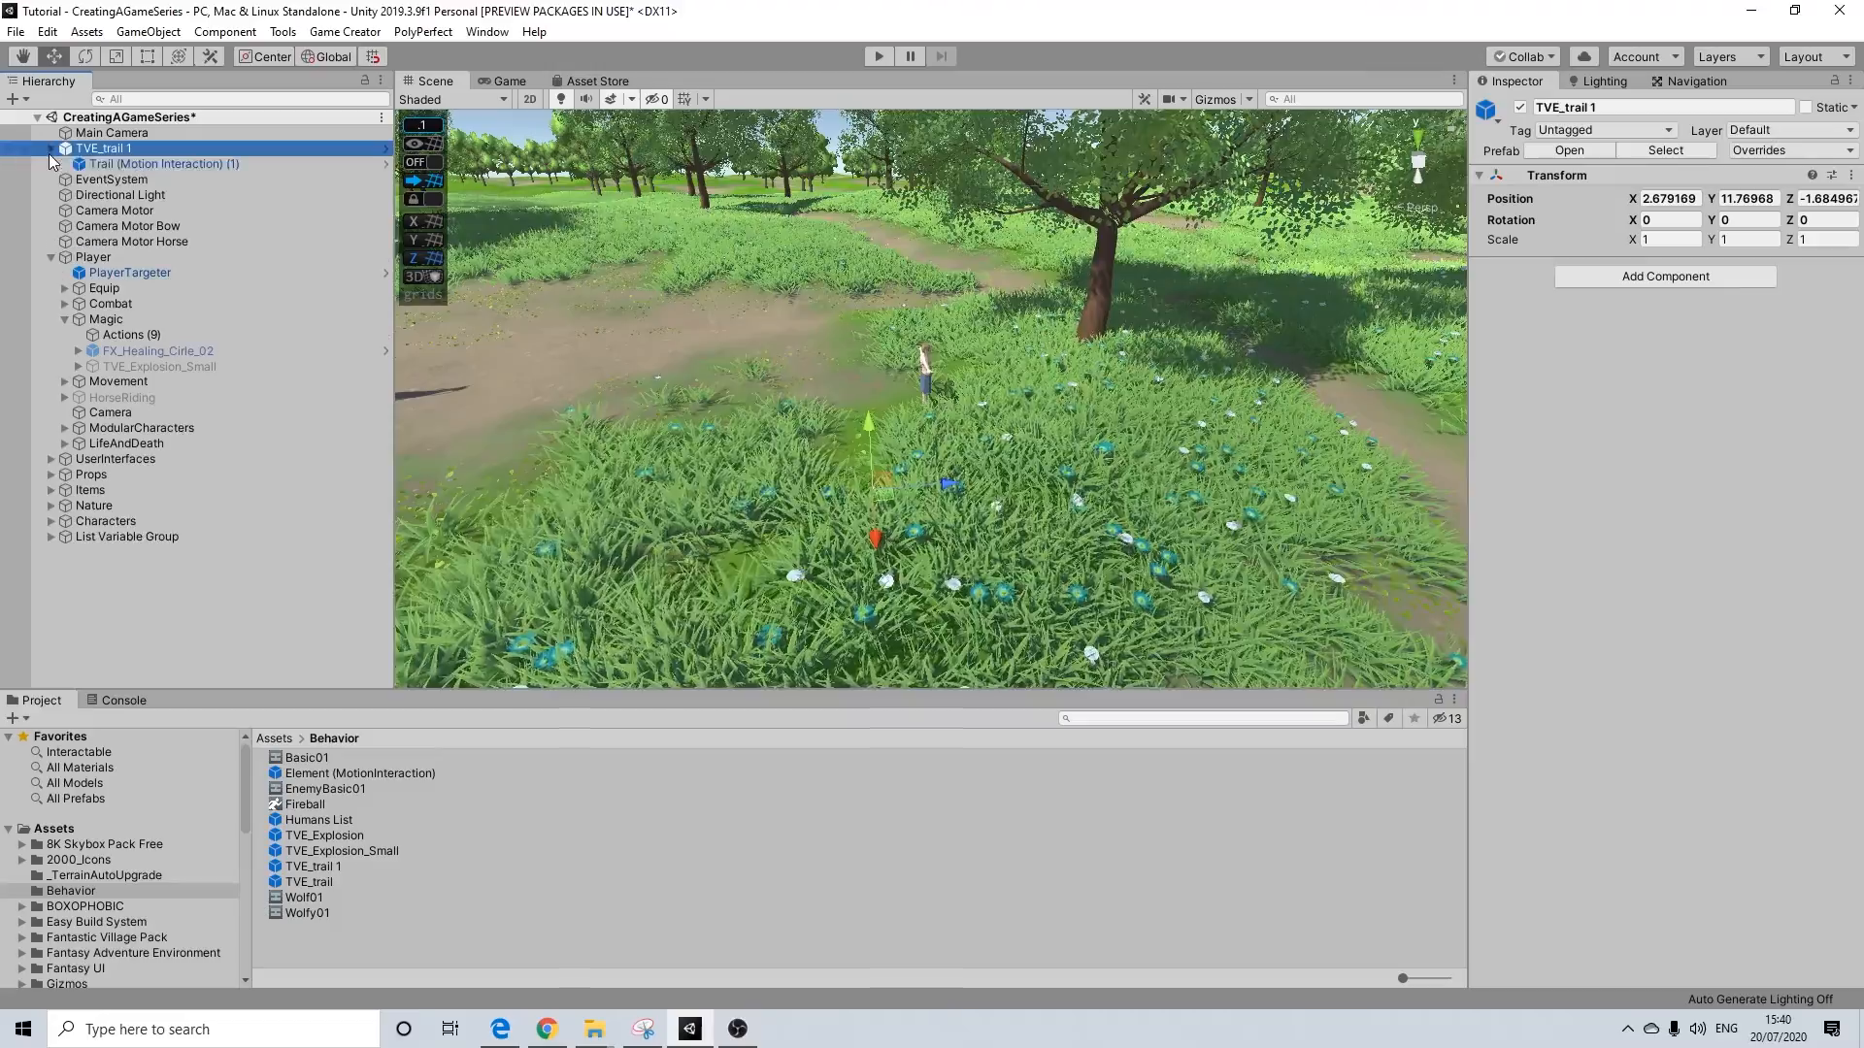
click(122, 164)
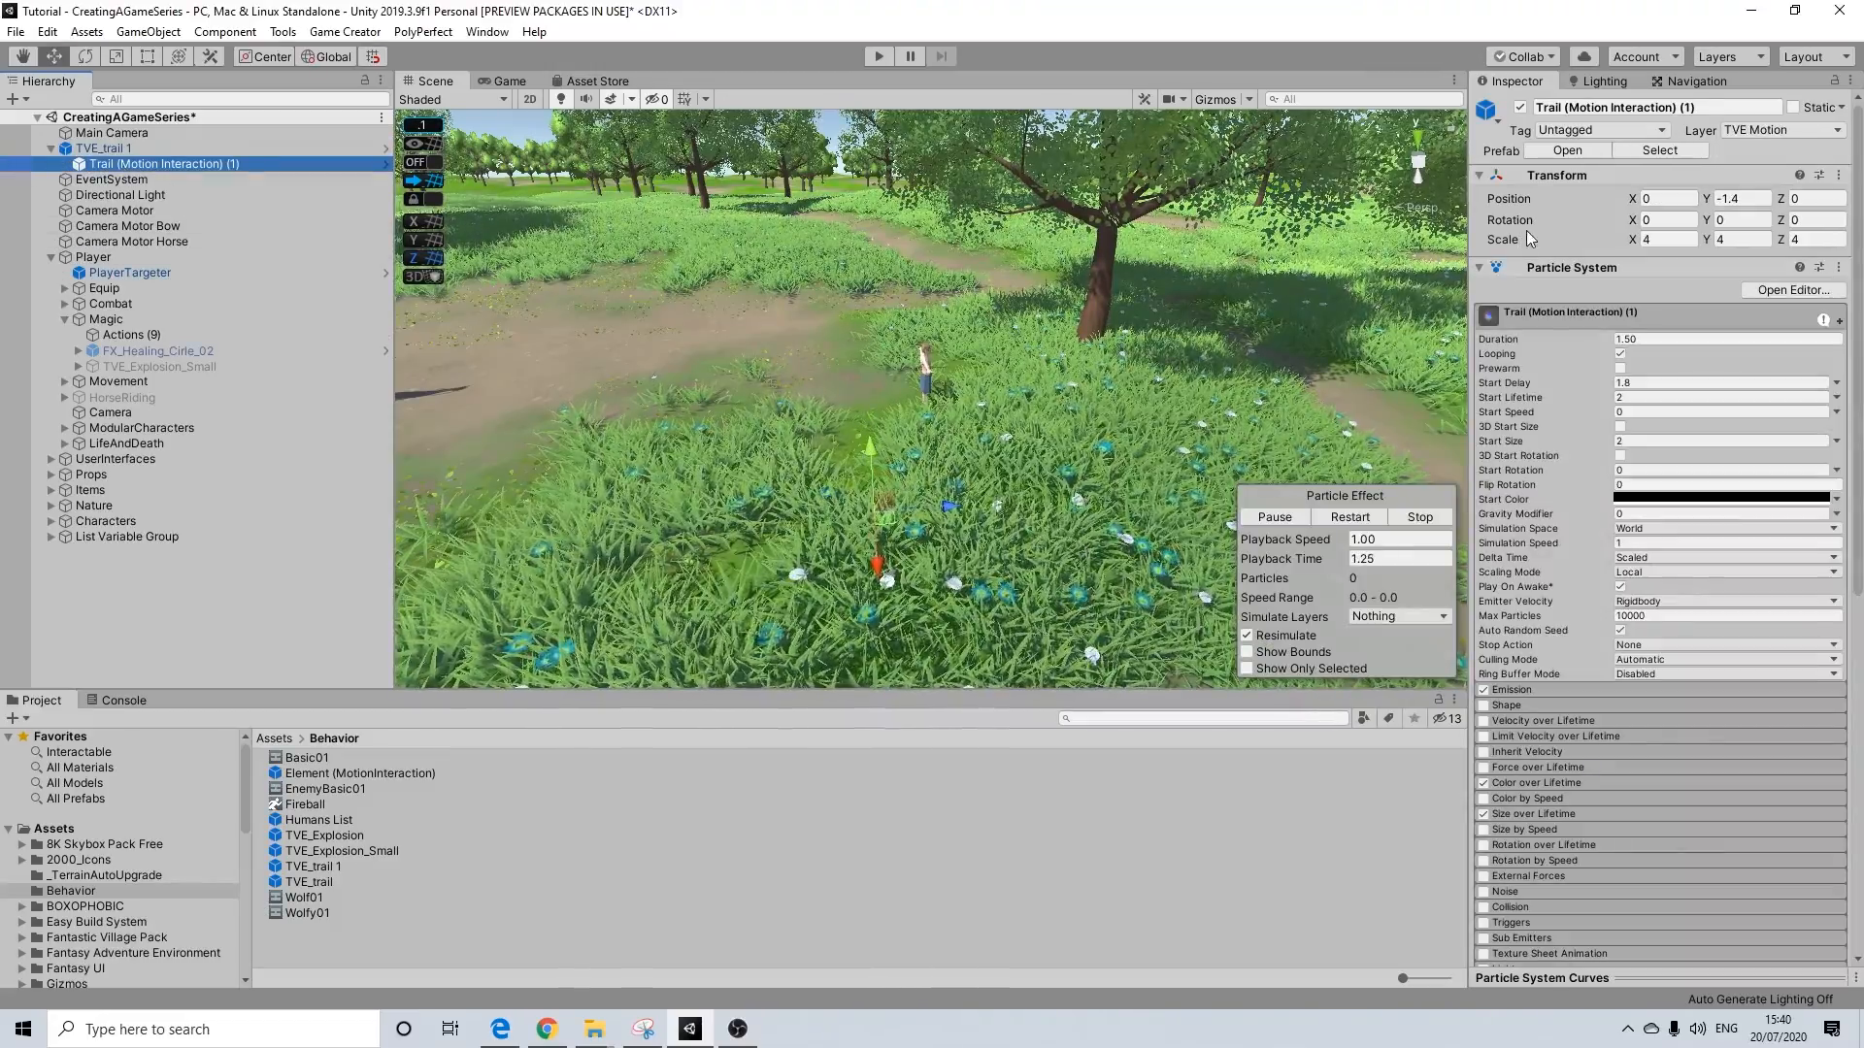
click(1347, 519)
alt+drag(953, 486, 811, 316)
middle_drag(810, 315, 753, 220)
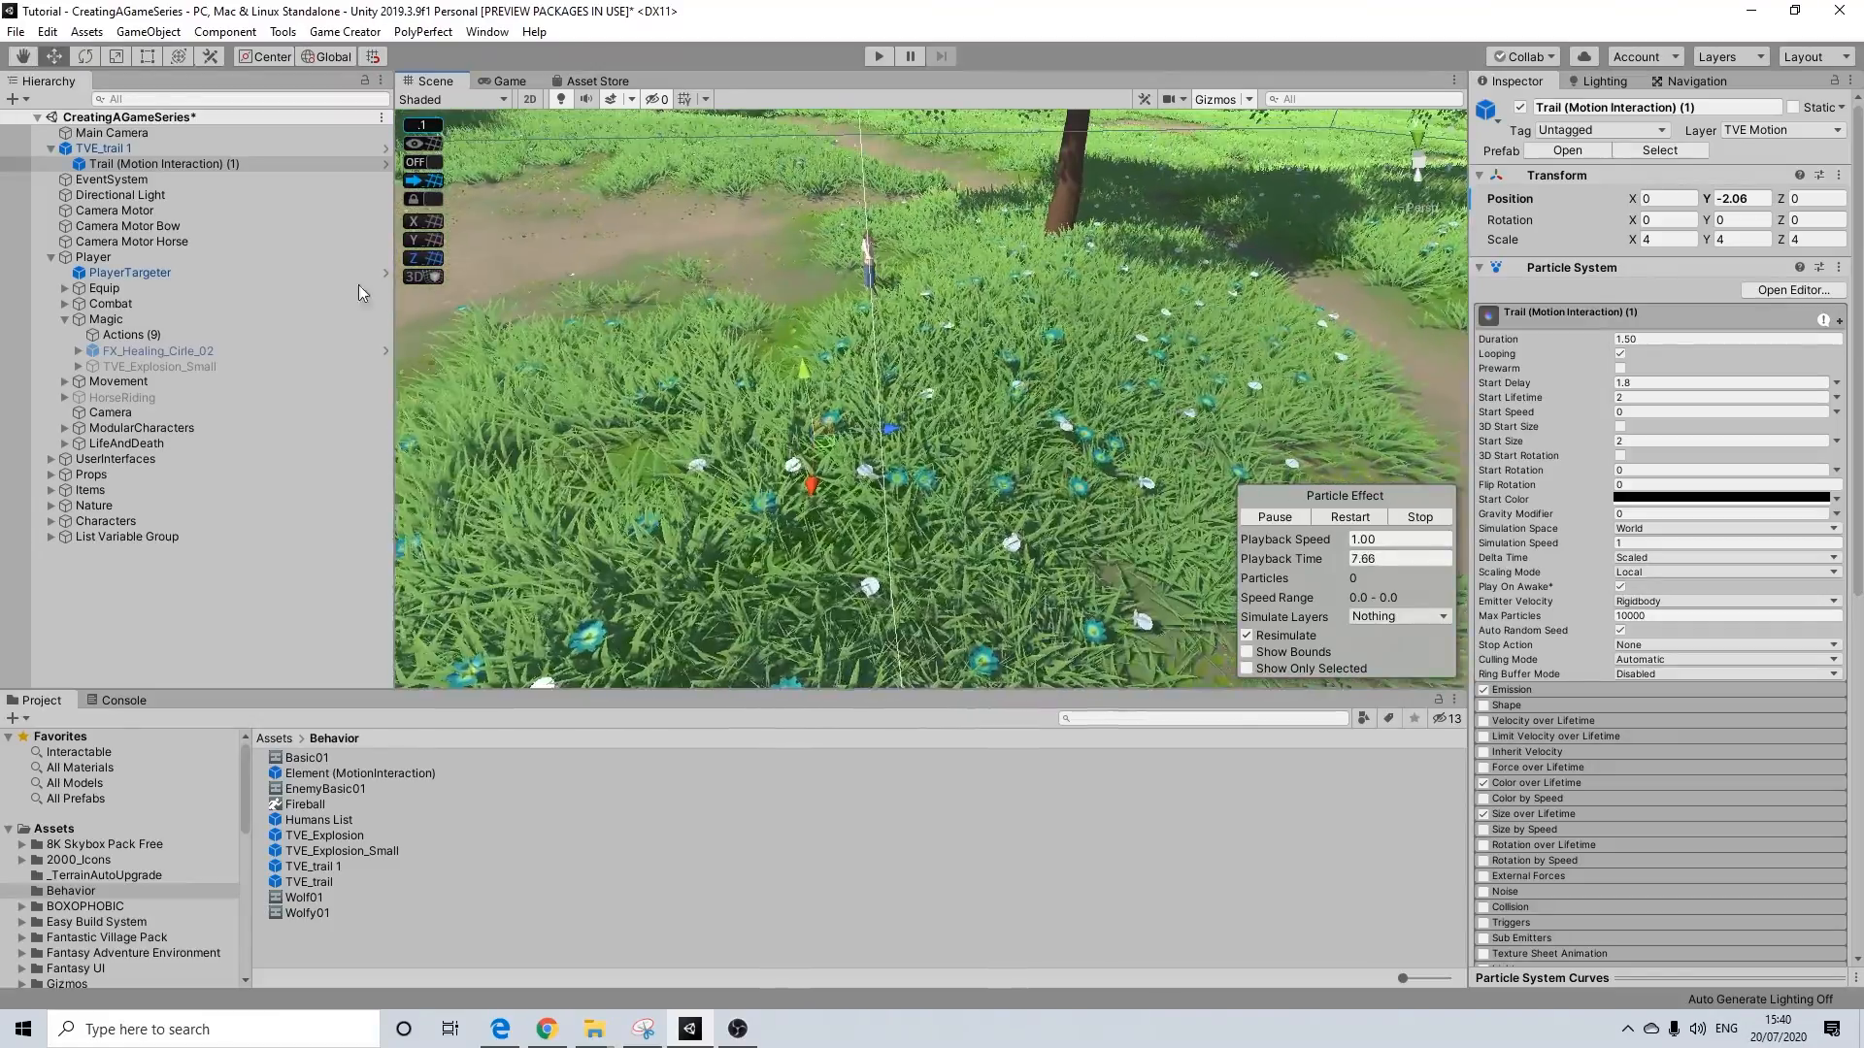
click(1340, 517)
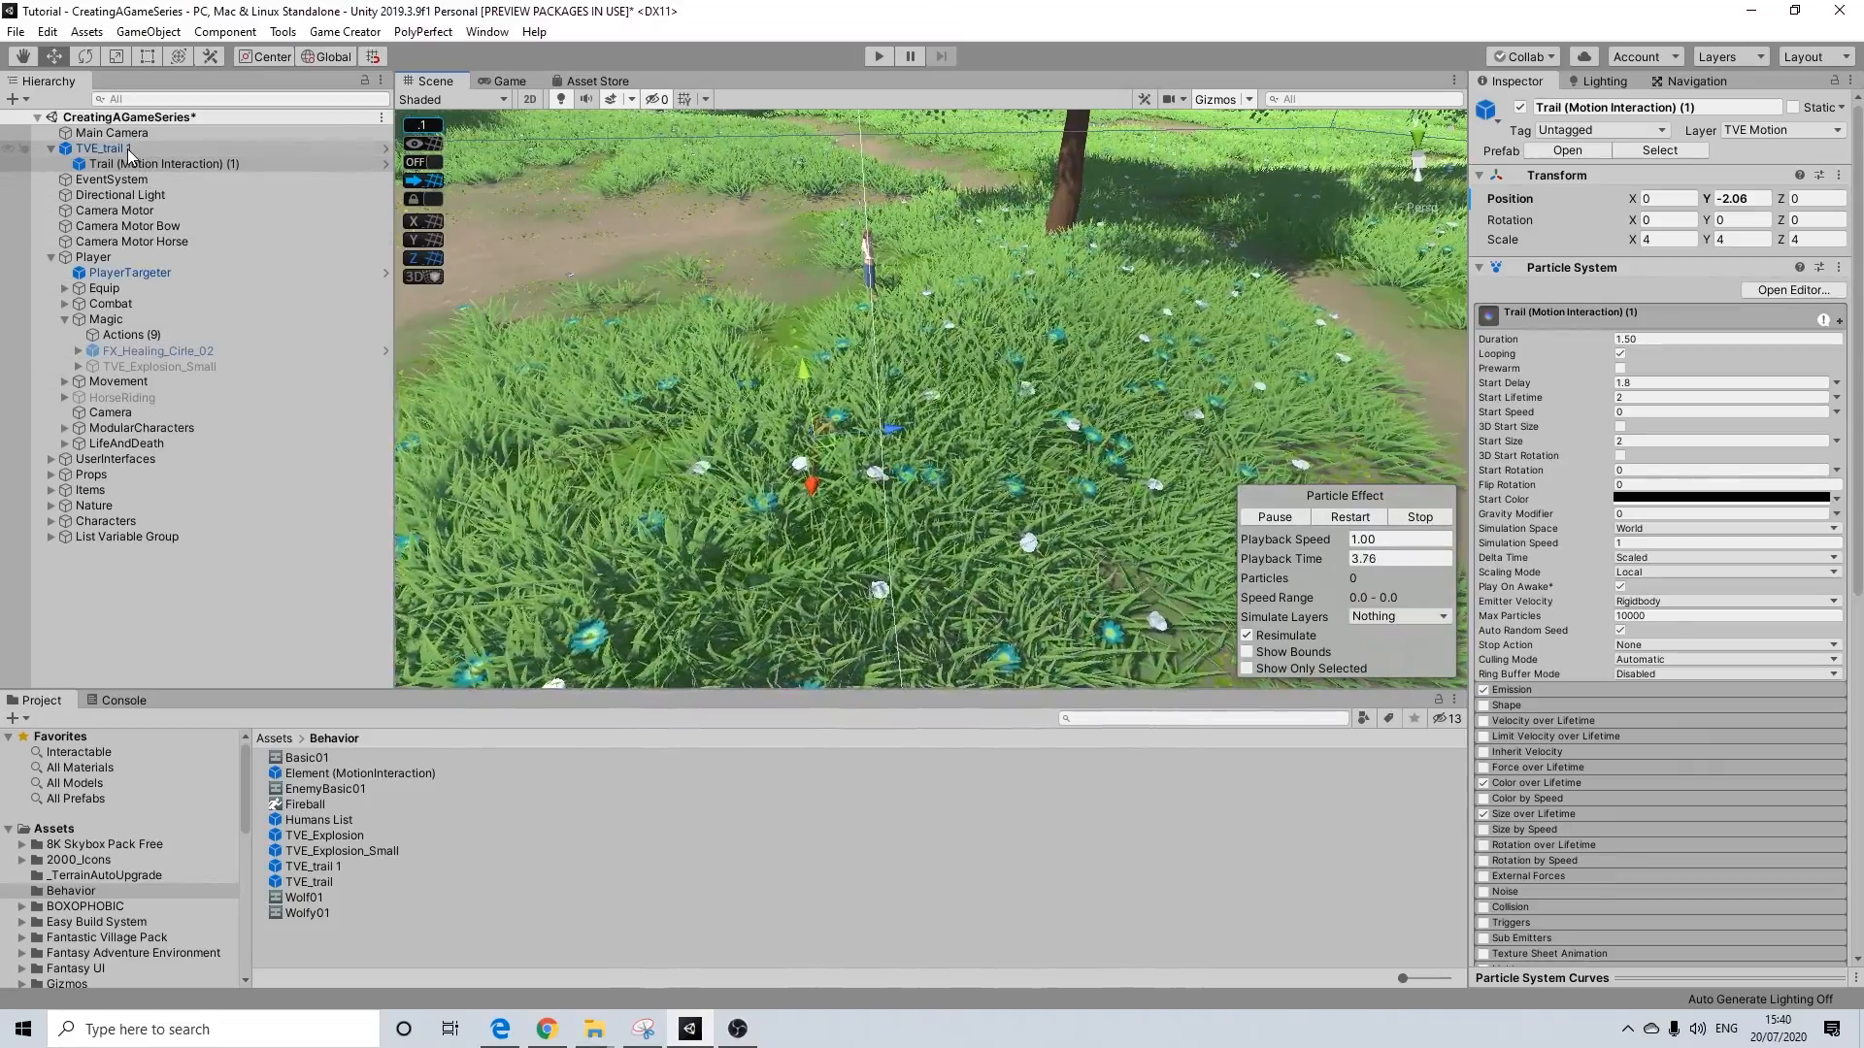
click(127, 149)
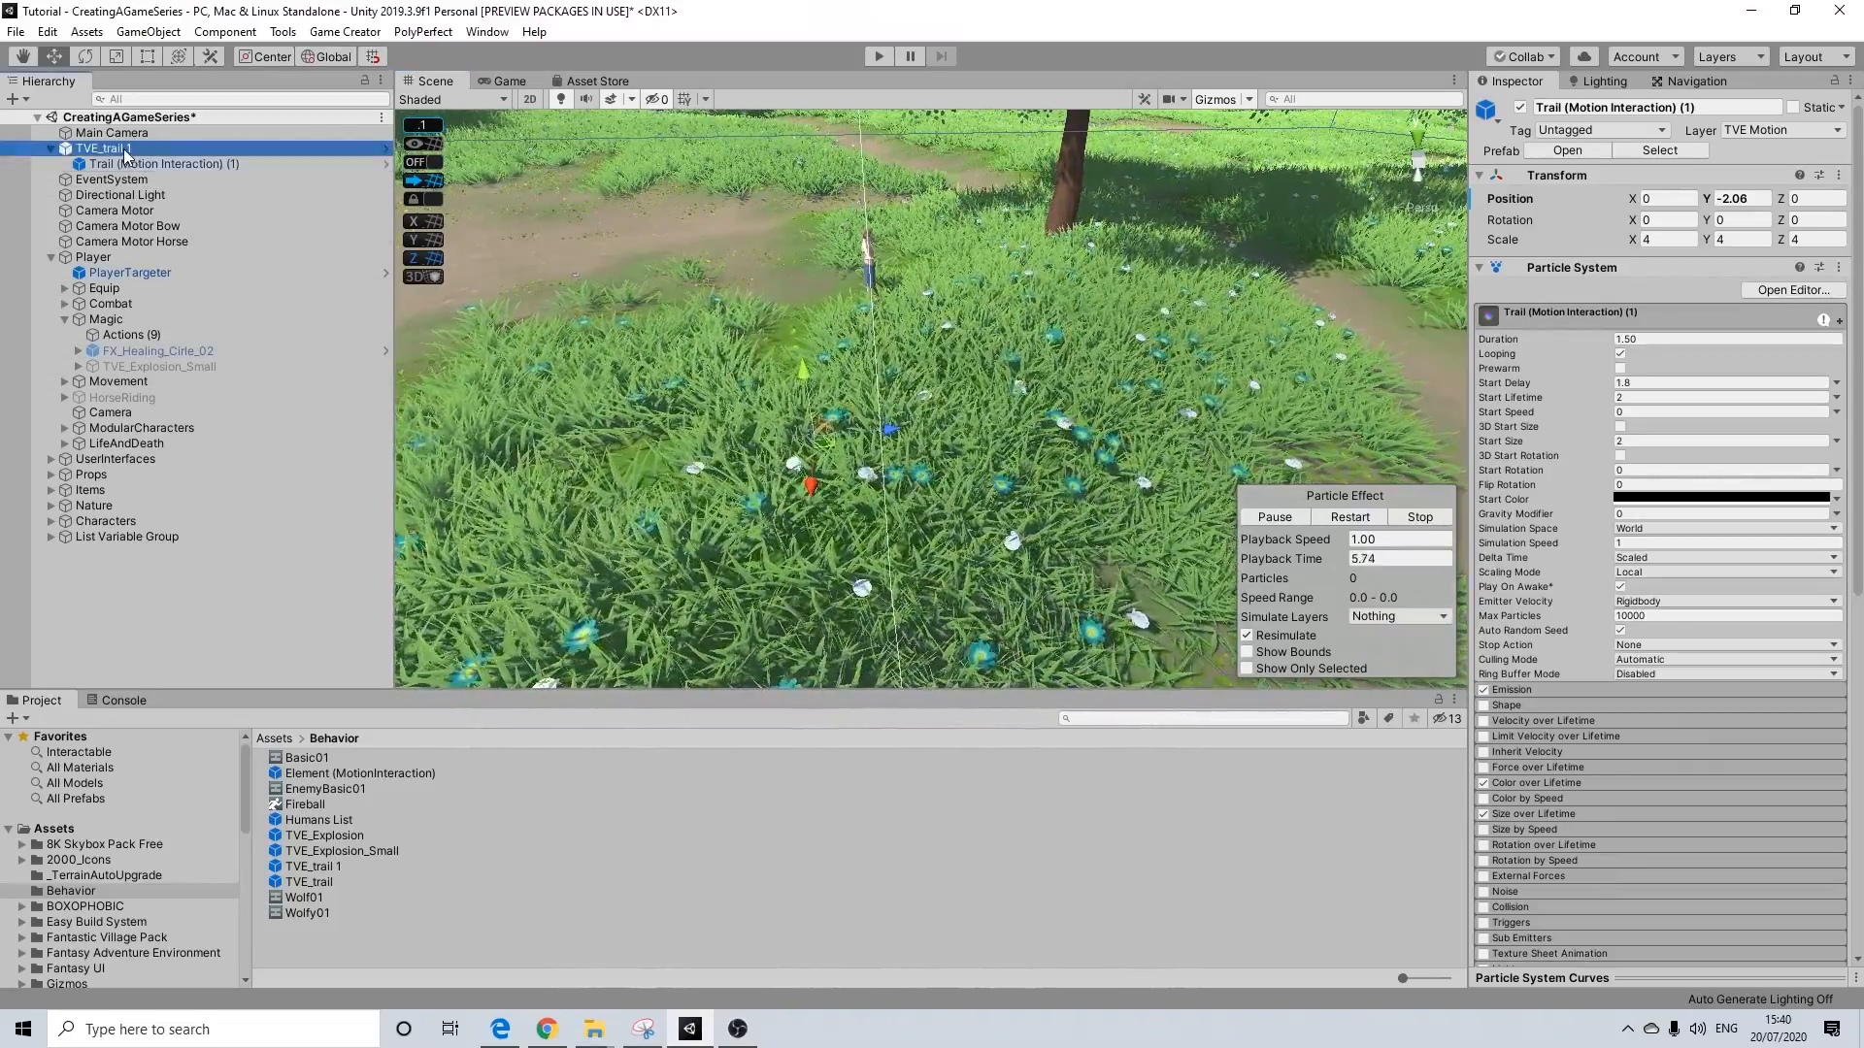
key(Delete)
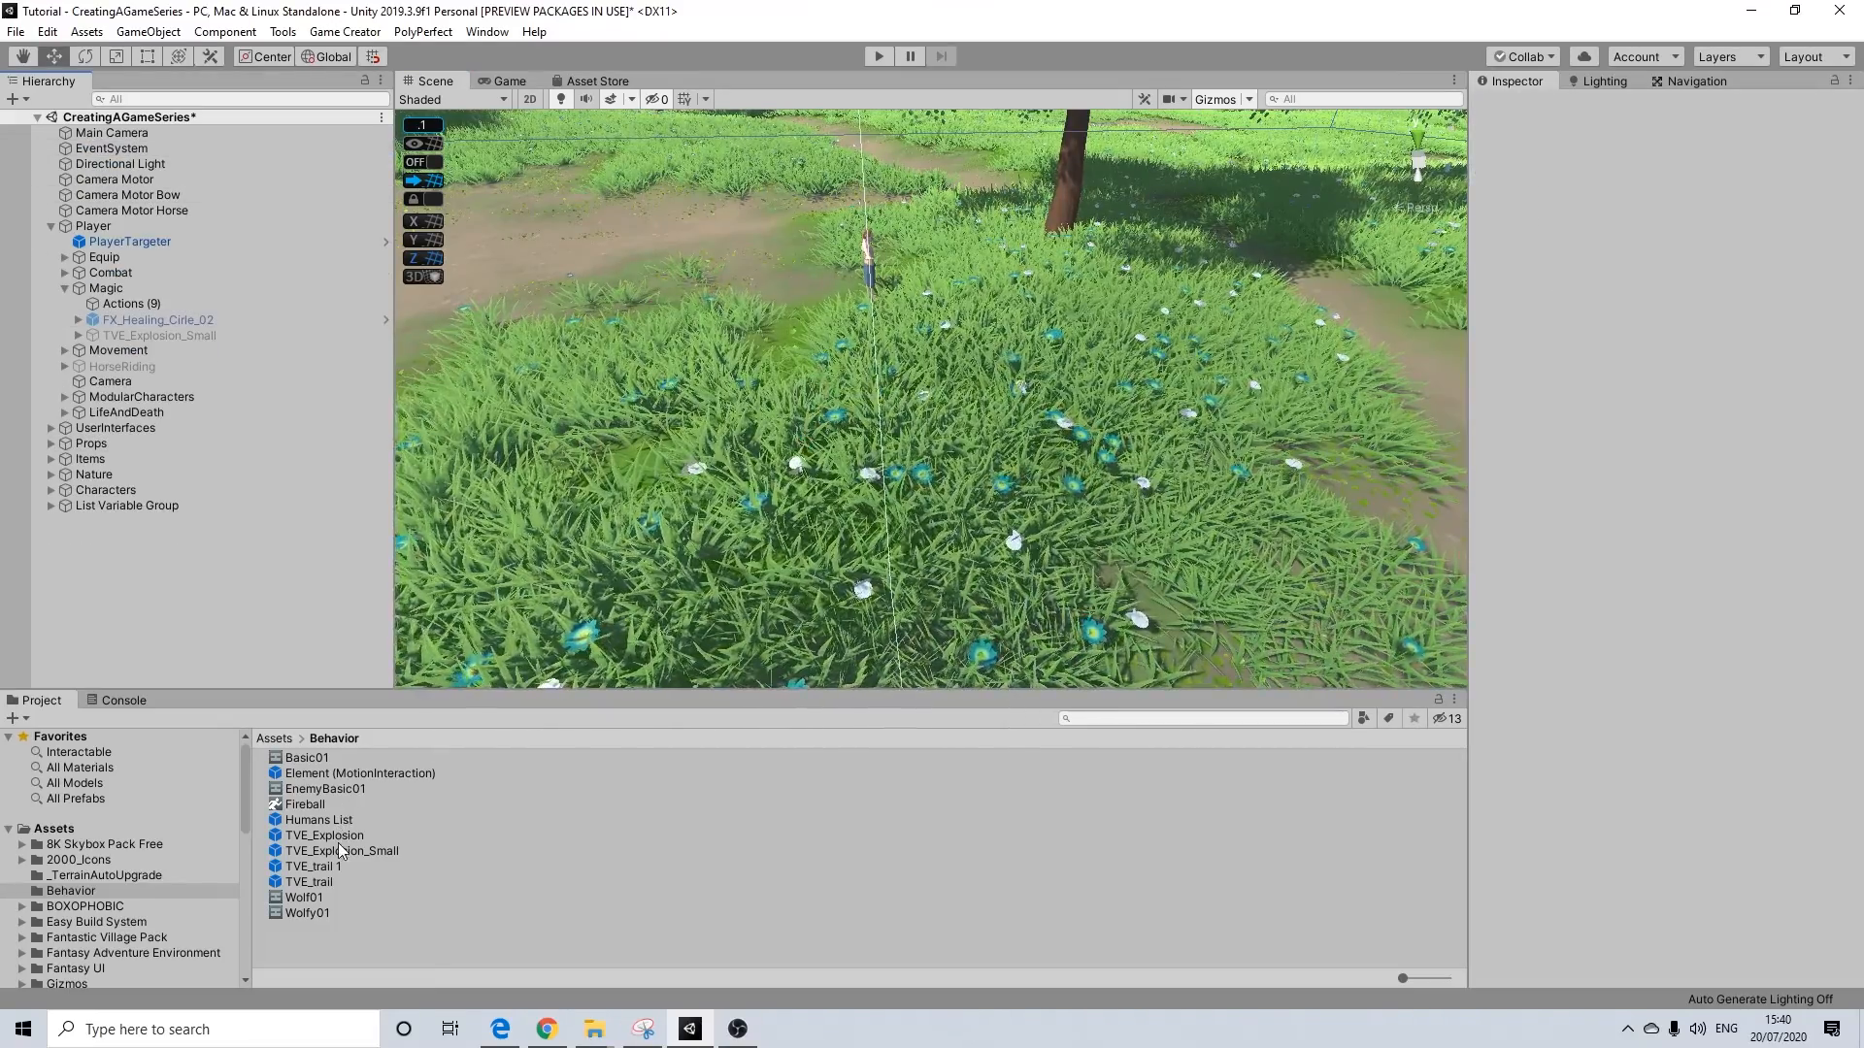
Set the layer of Trail (Motion Interaction) (1) in the TVE_trail prefab to TVE Motion and return to the scene
double_click(317, 877)
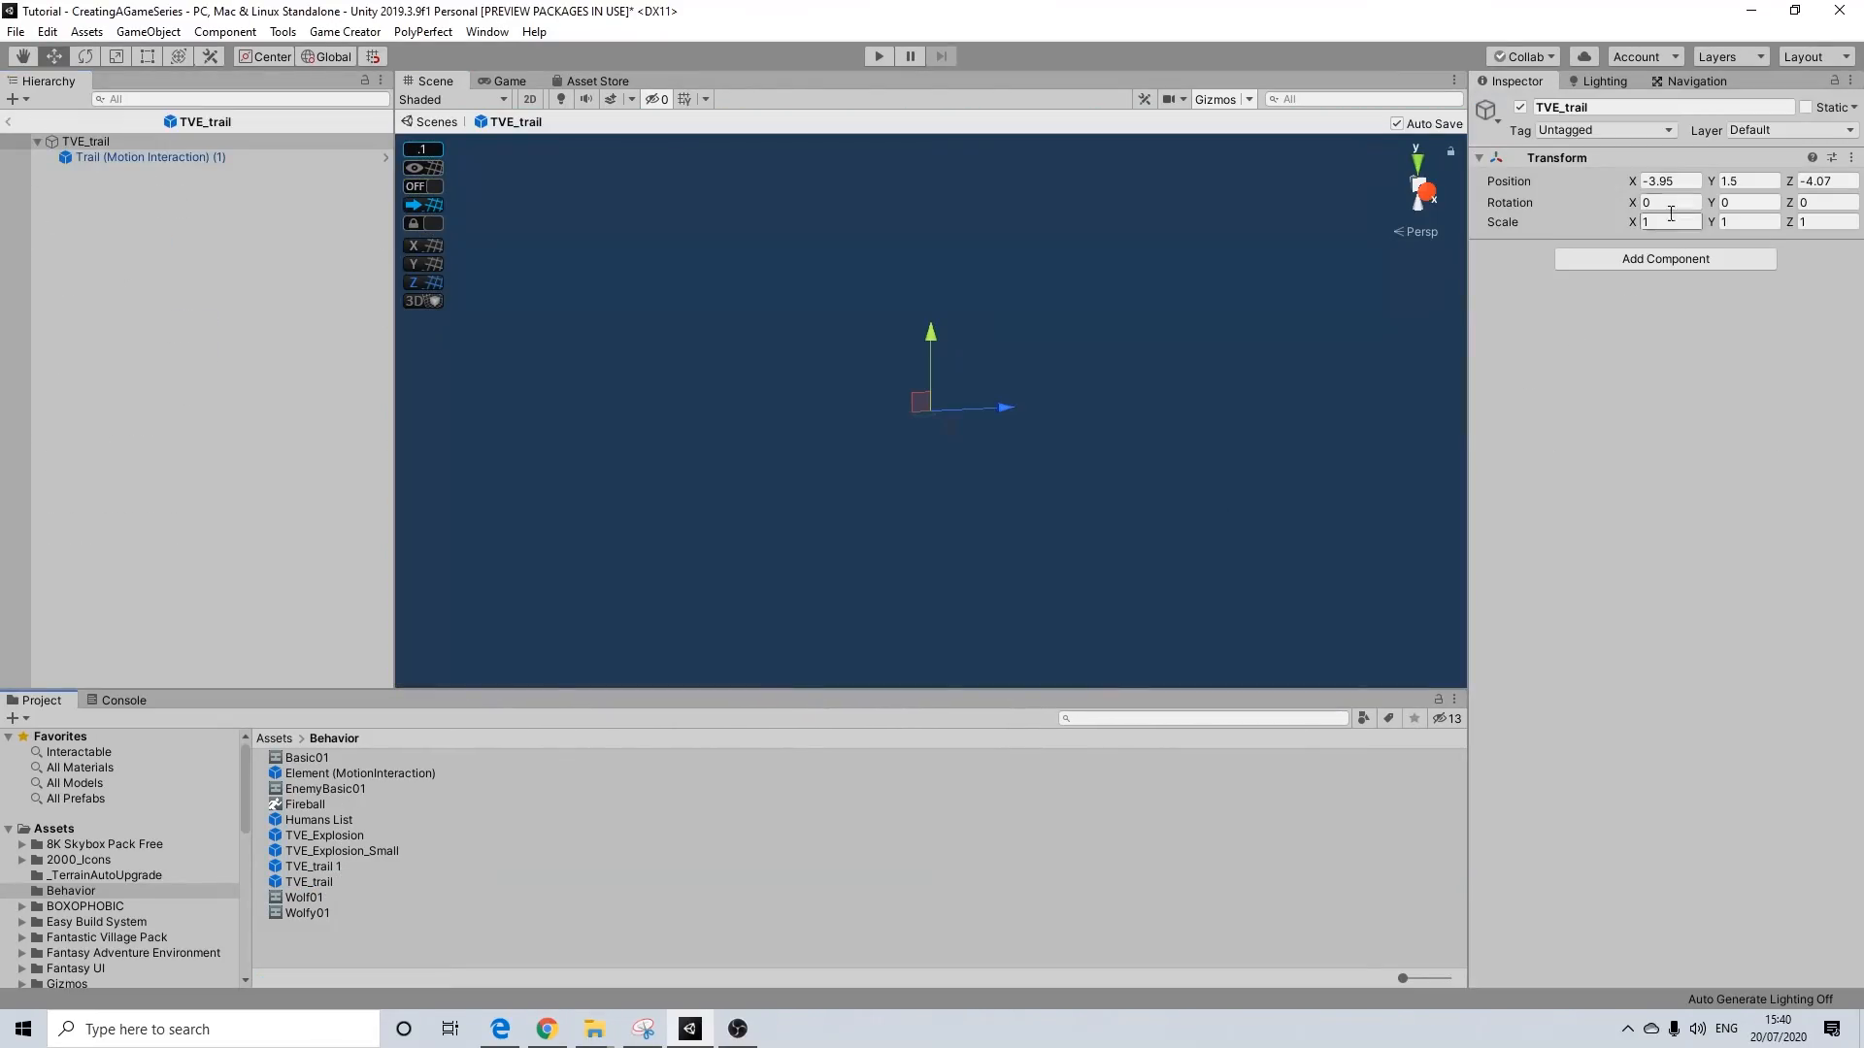
click(157, 156)
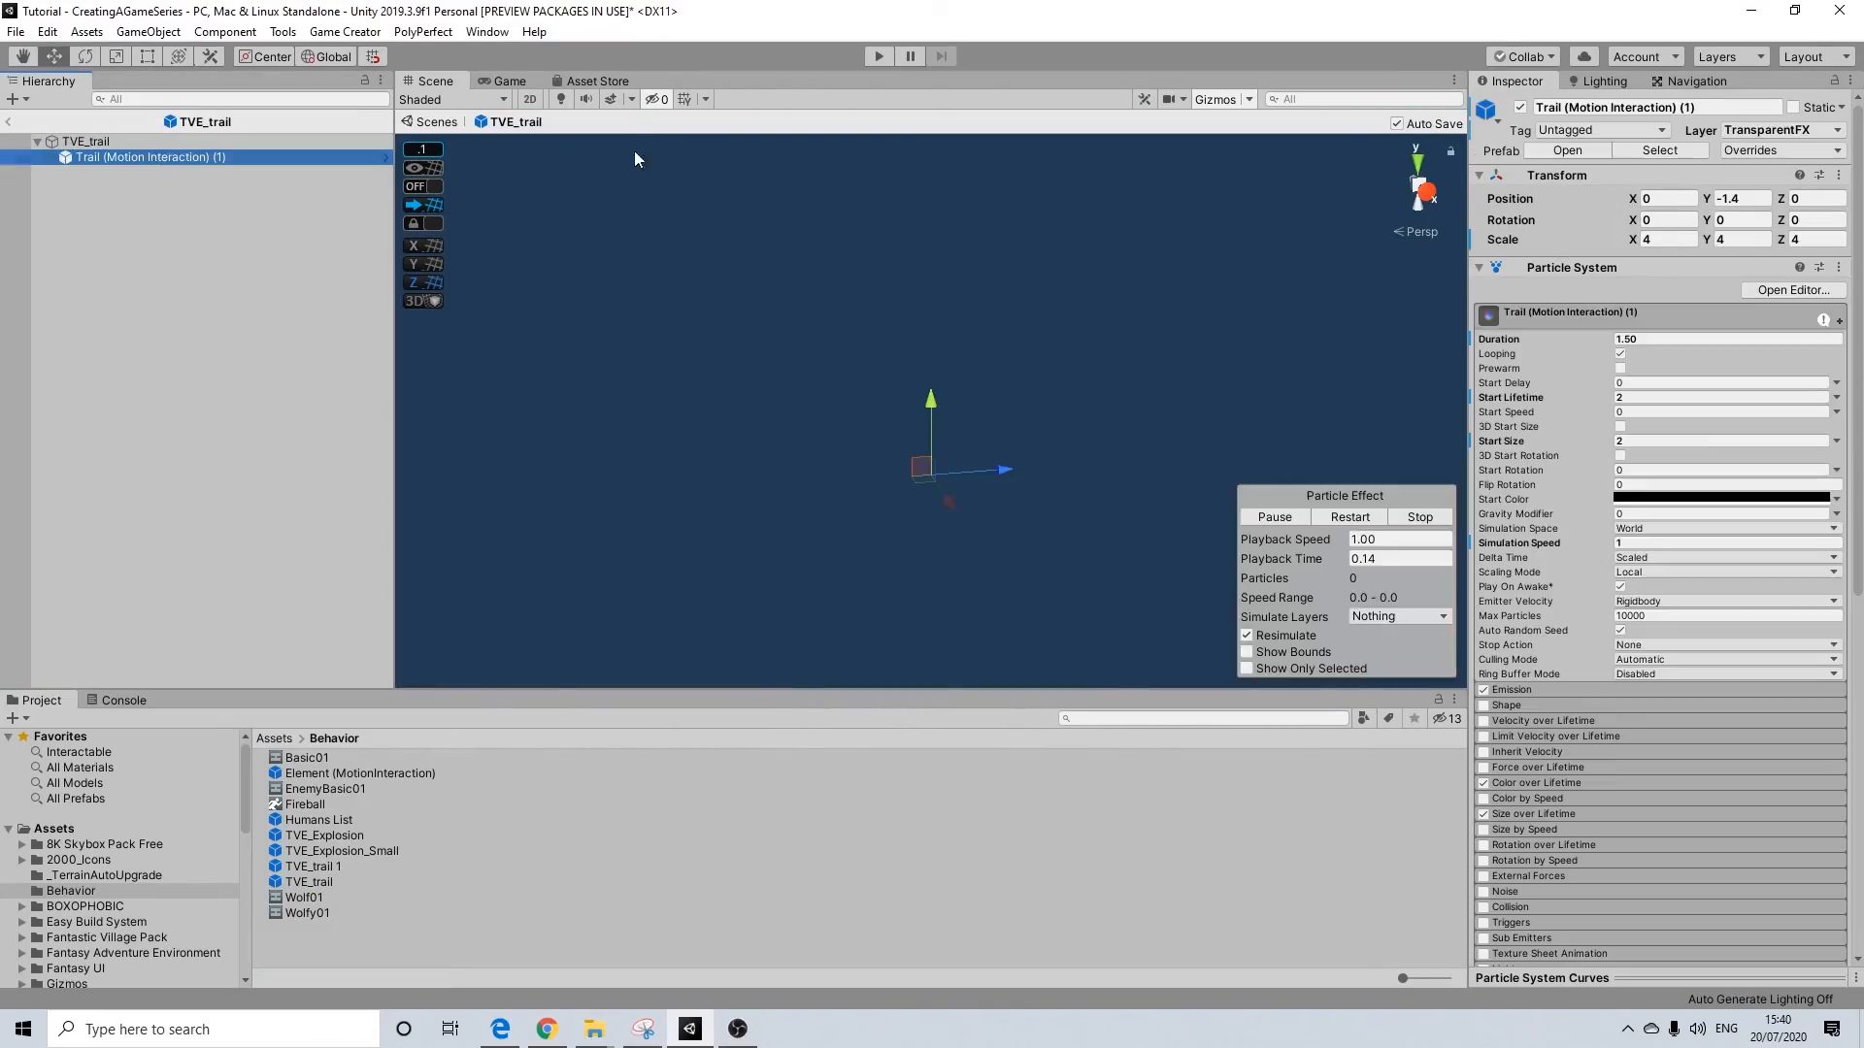
click(1789, 131)
click(1775, 410)
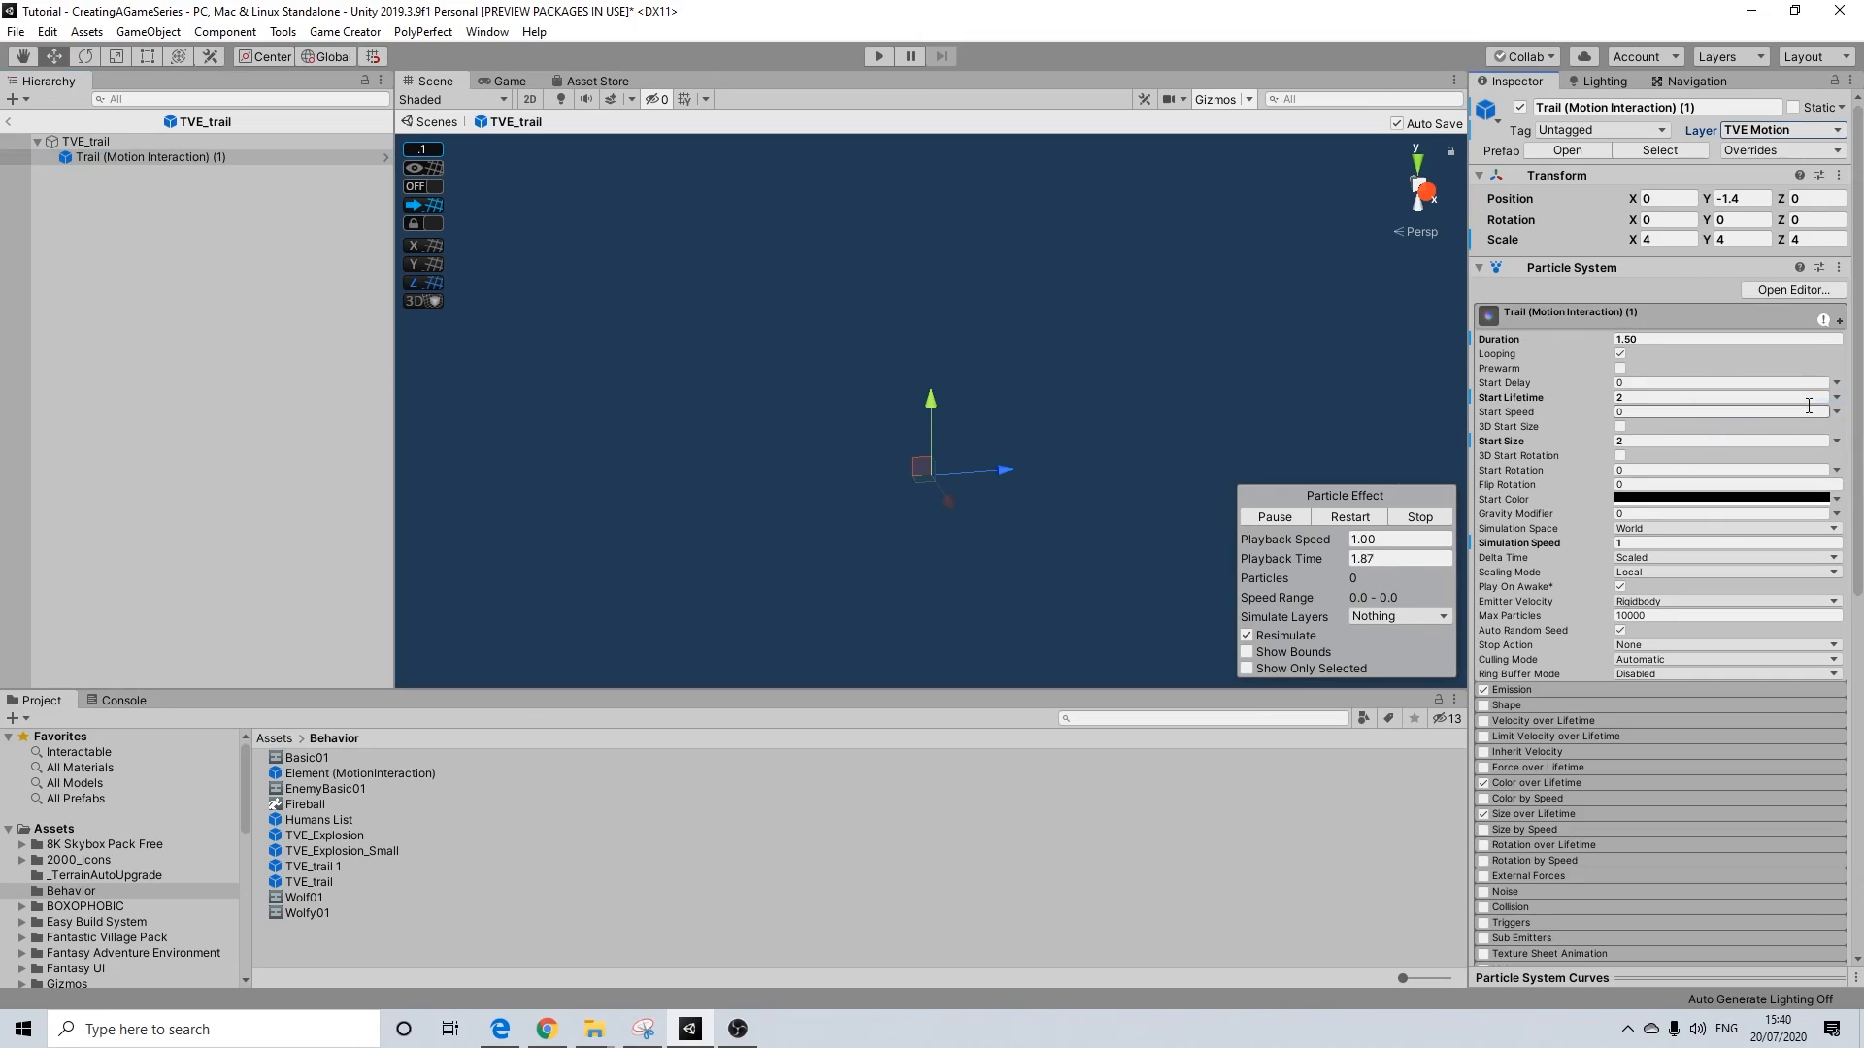
click(9, 121)
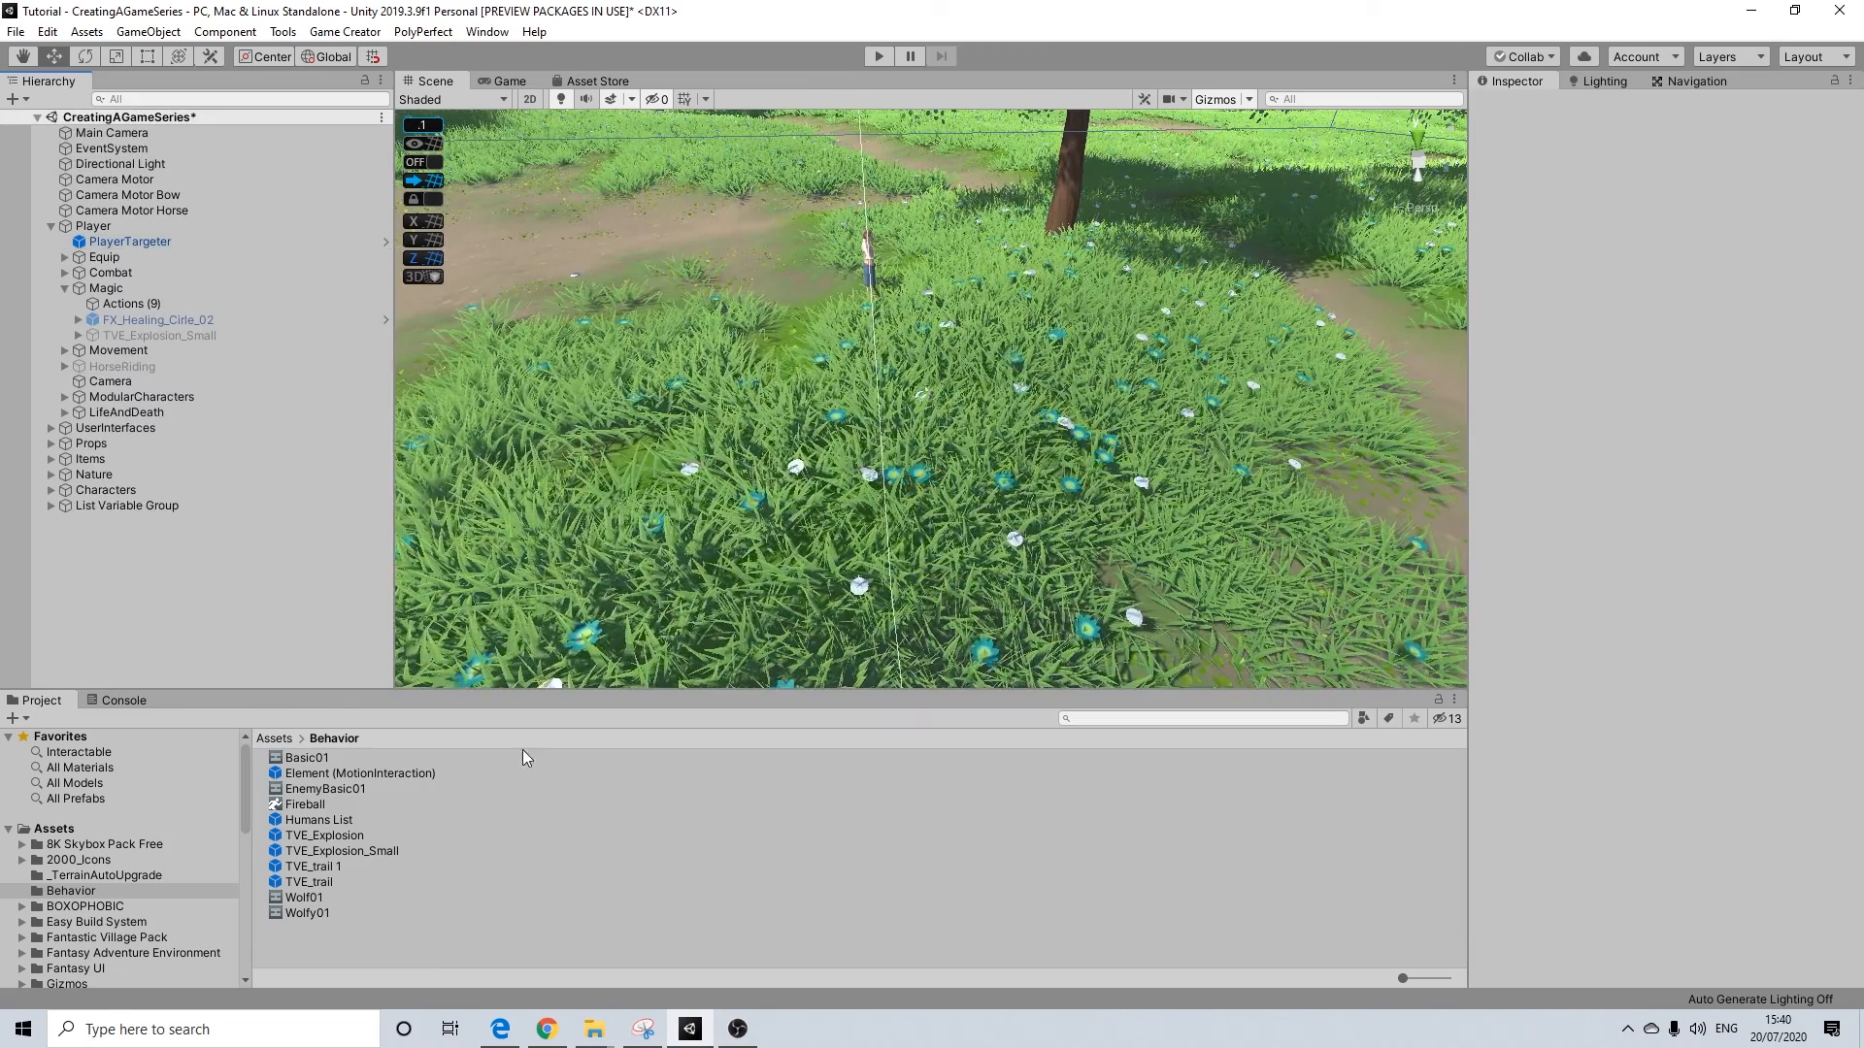
Place the TVE_trail prefab on the grass near the Player and restart the particle effect of its Trail (Motion Interaction) (1)
drag(319, 885, 905, 398)
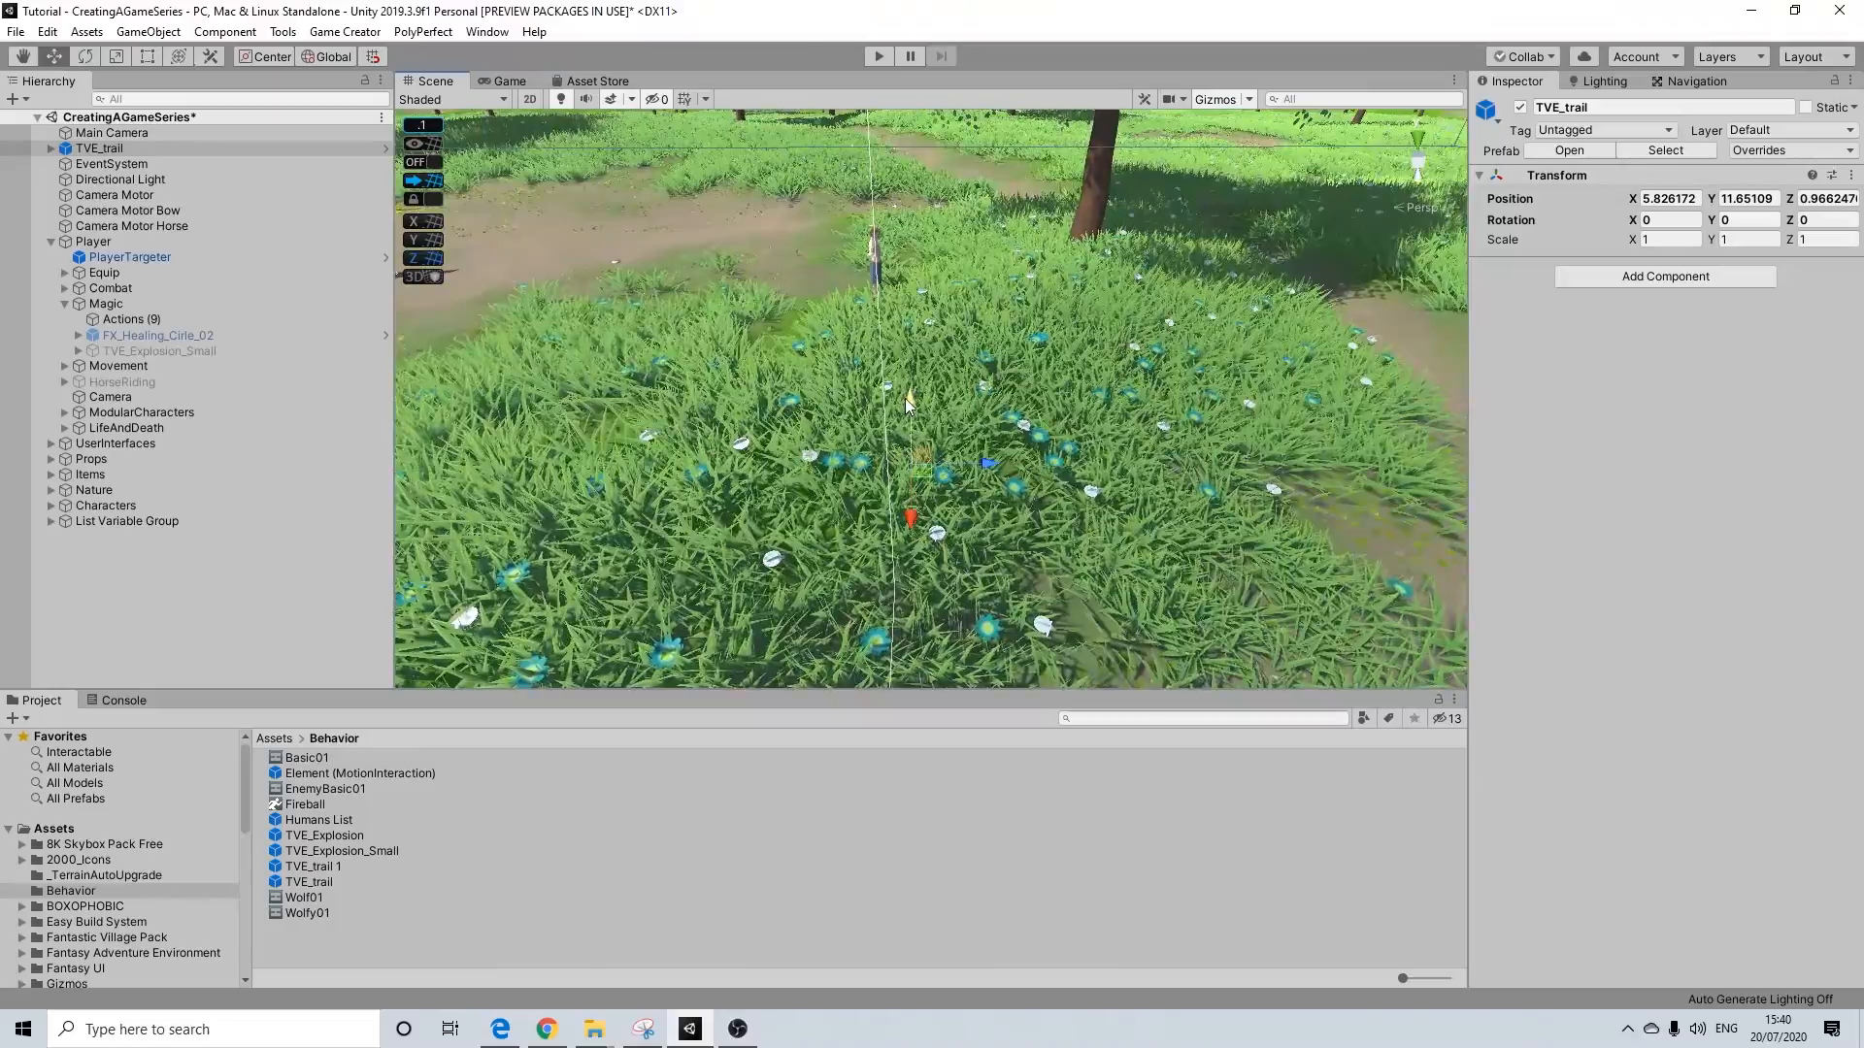
click(52, 147)
click(106, 165)
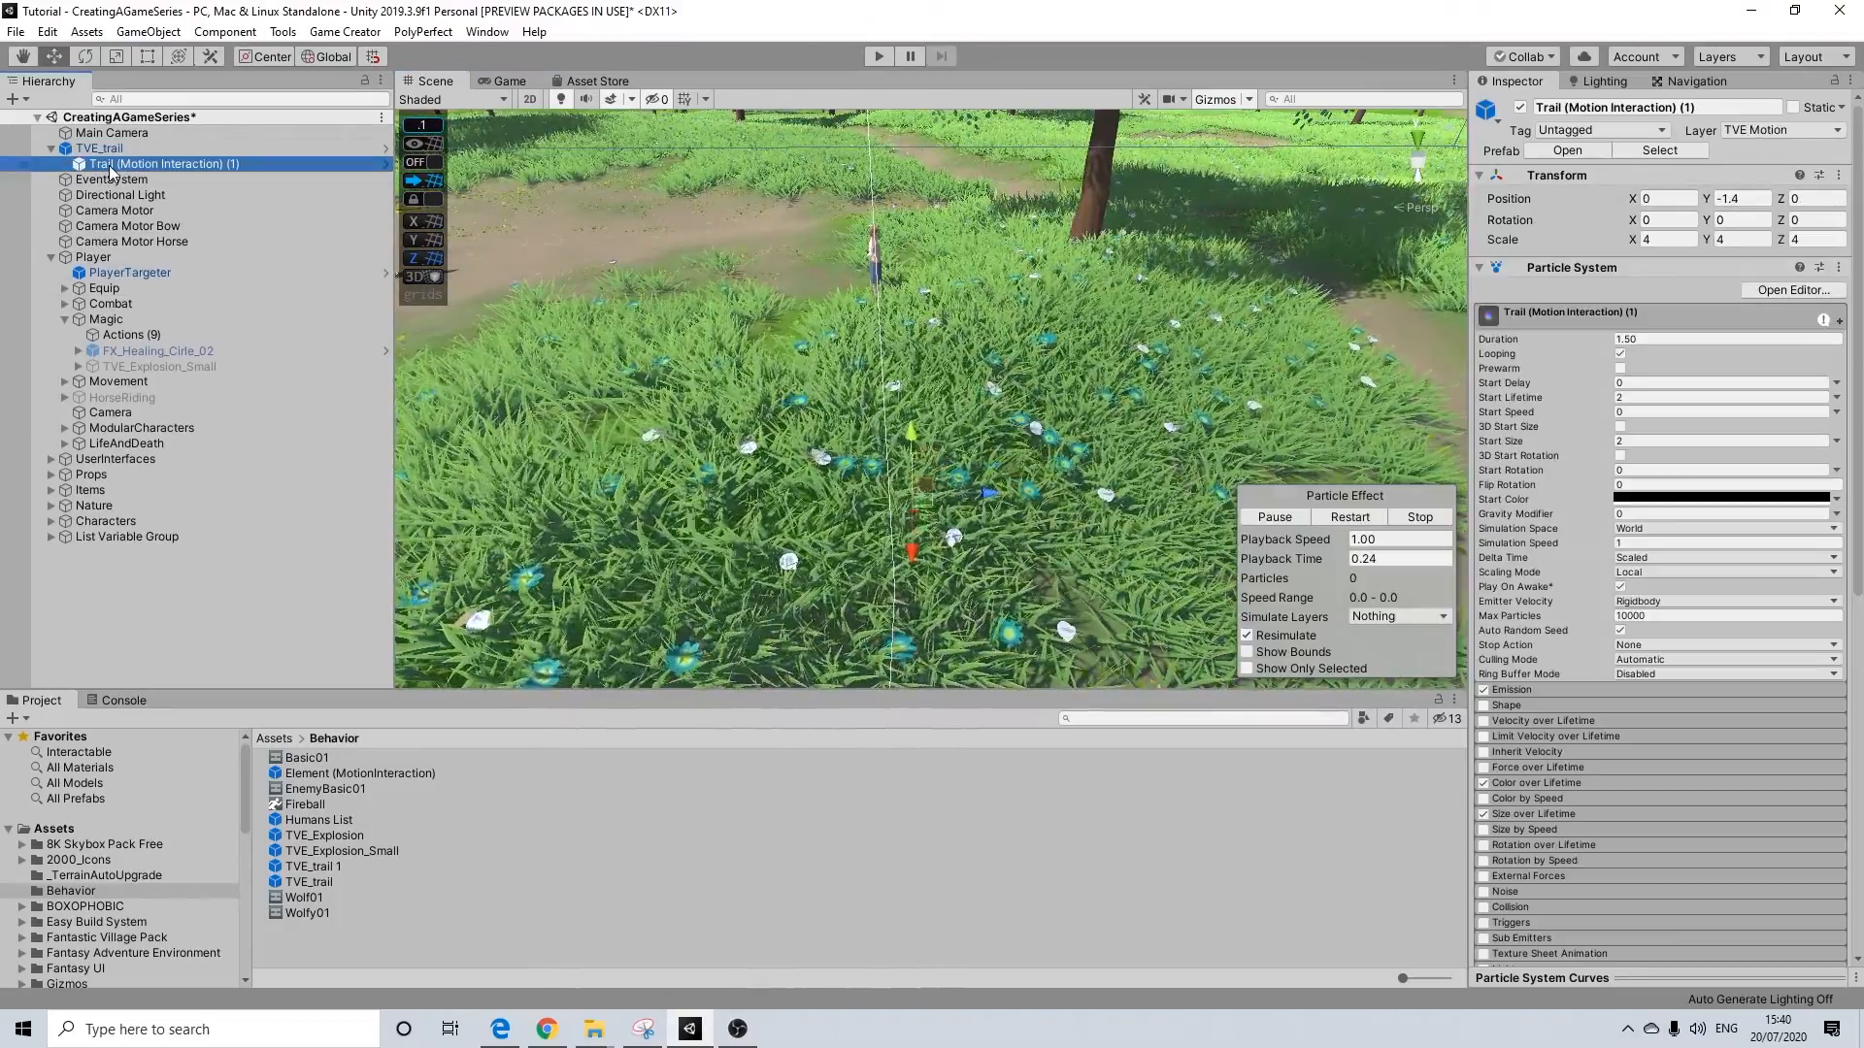
click(1353, 518)
Move Trail (Motion Interaction) (1) through the grass to about Y -0.6, Z -2.17 to test the interaction, and try to delete it
alt+drag(818, 449, 810, 392)
drag(973, 392, 1004, 355)
key(Delete)
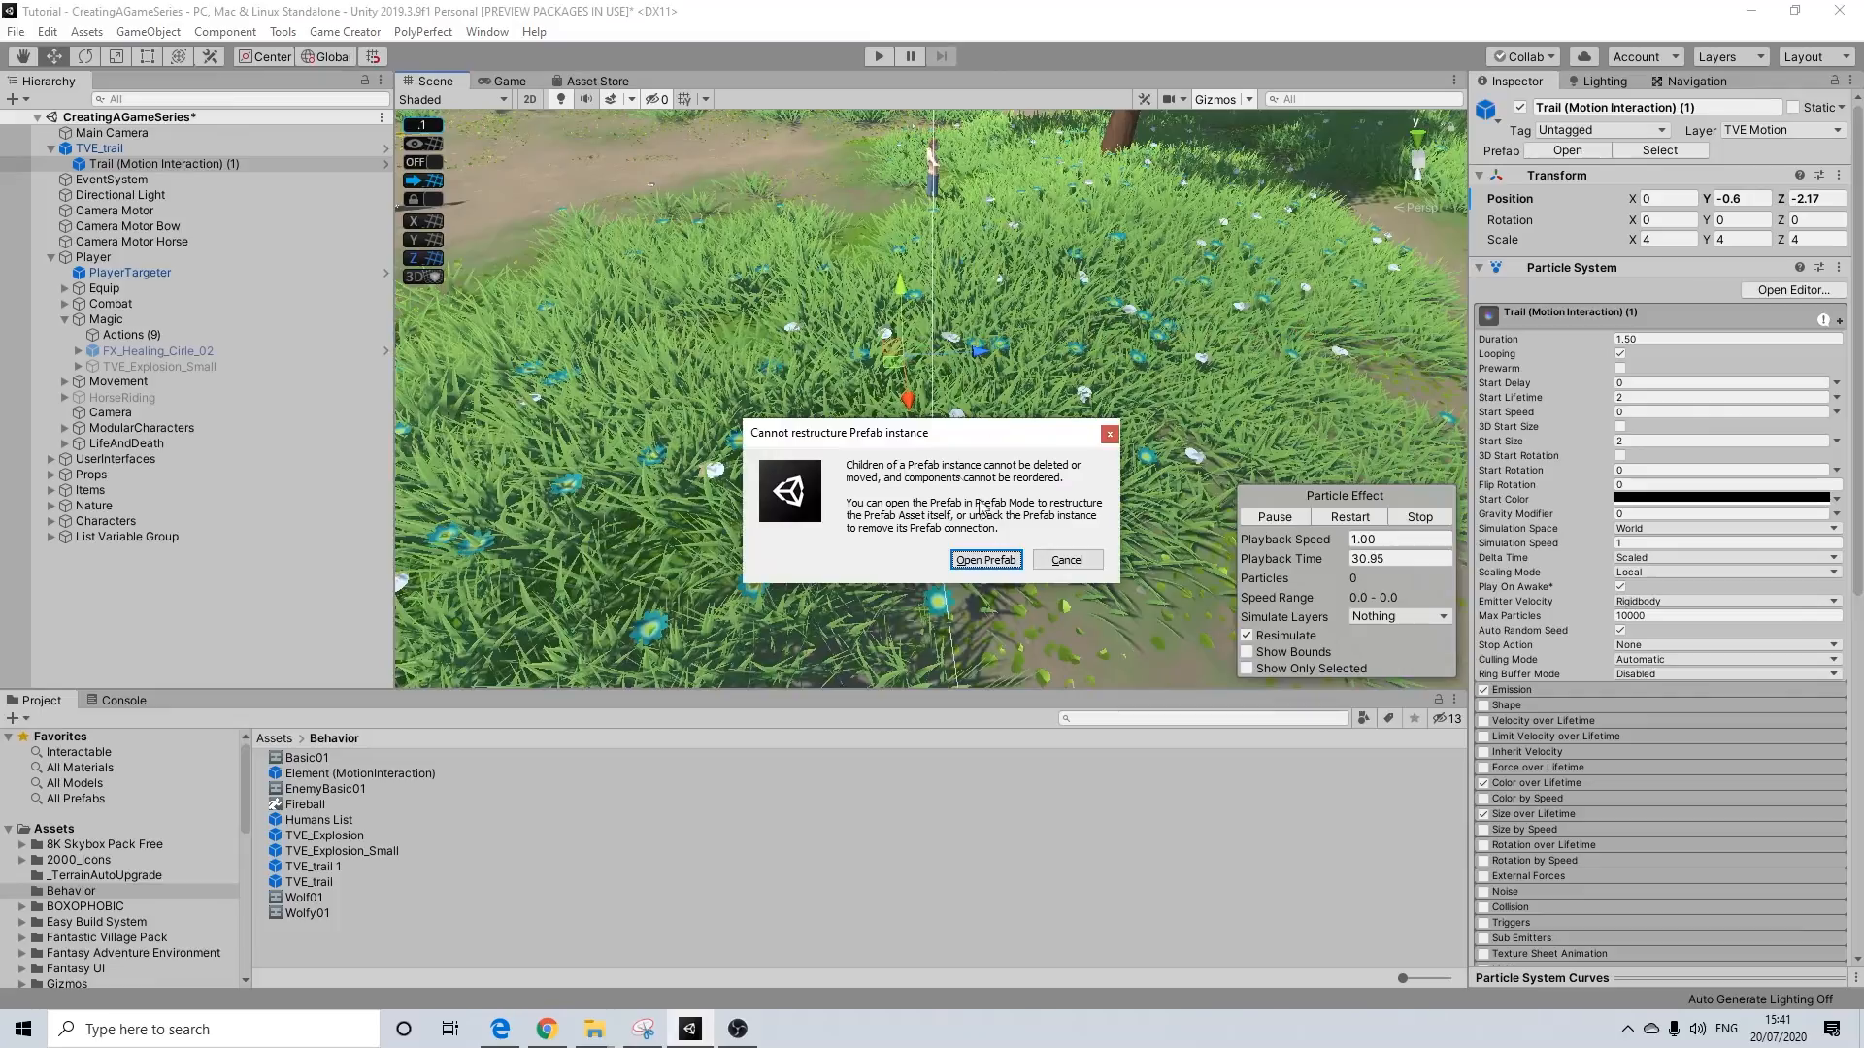
Cancel the prefab restructuring warning and delete the TVE_trail object from the scene
click(1064, 560)
click(101, 149)
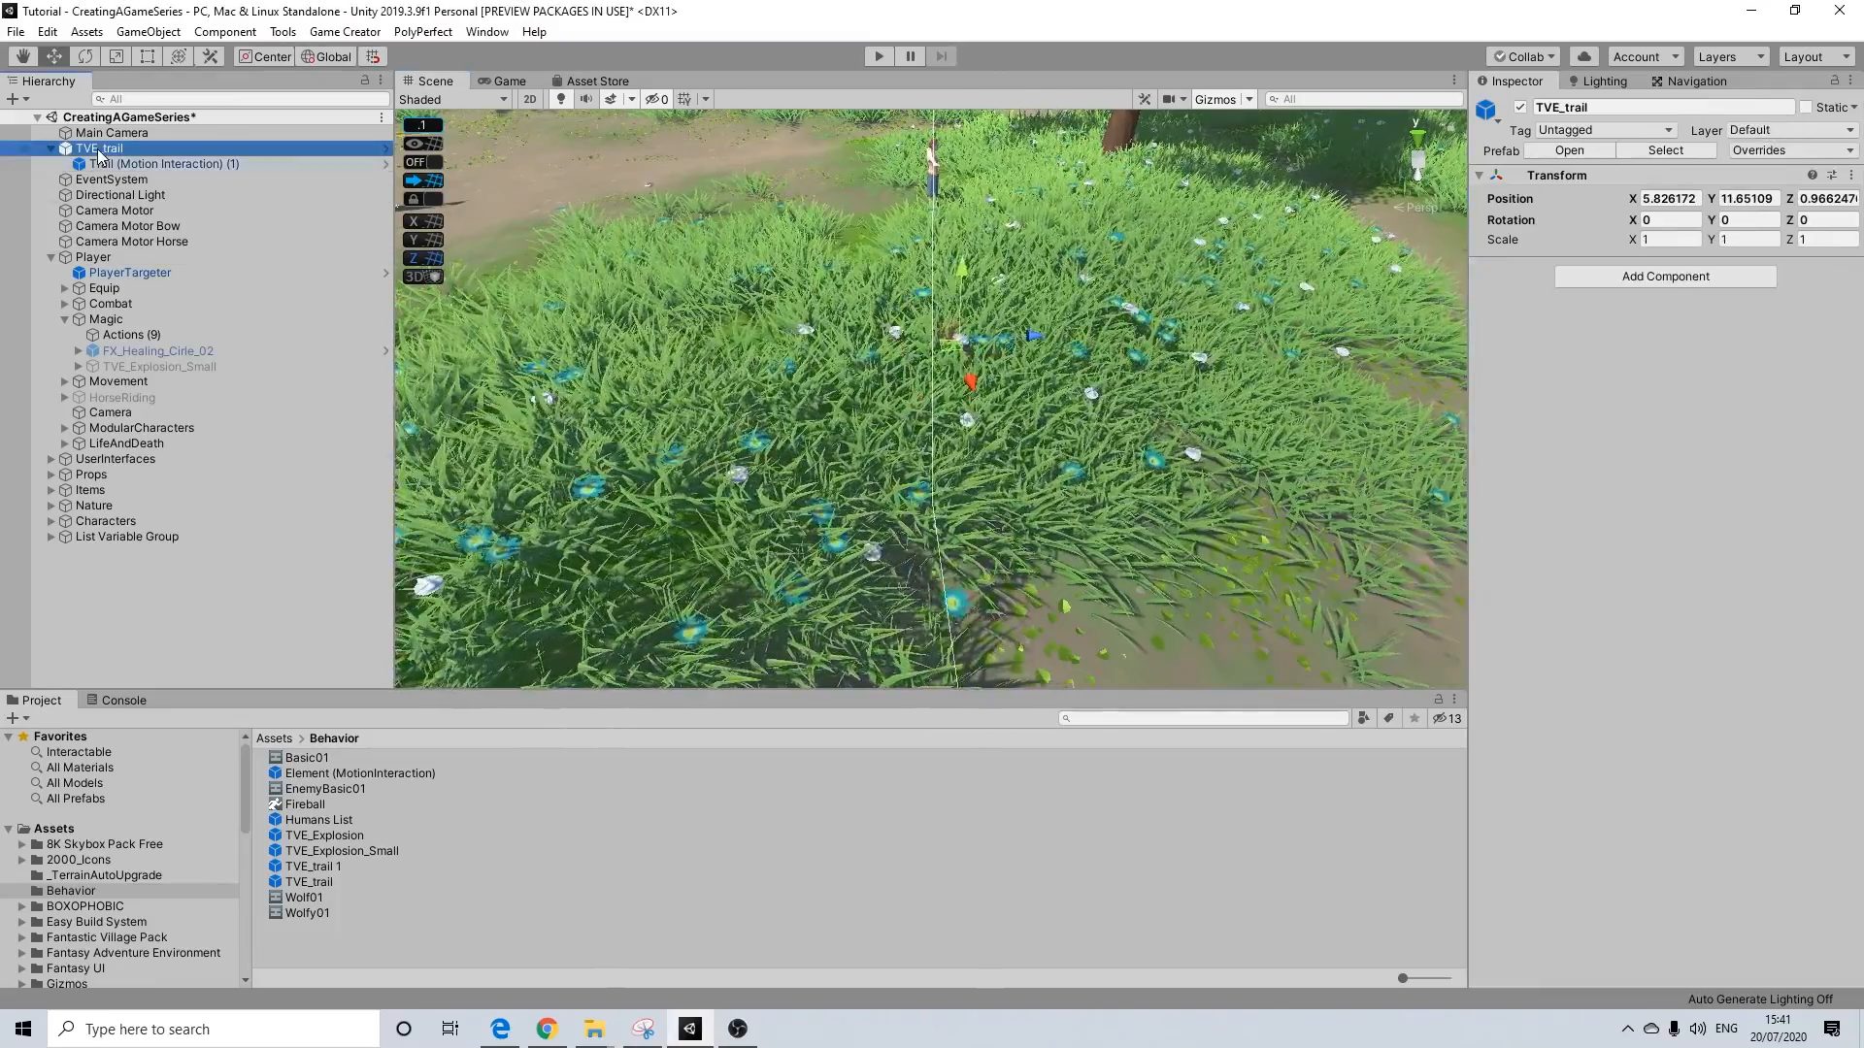
key(Delete)
Search the PolygonParticleFX Prefabs folder for "tutori" and open the FX_Fireball_Shooting_Straight_Tutorial prefab for editing
click(1089, 719)
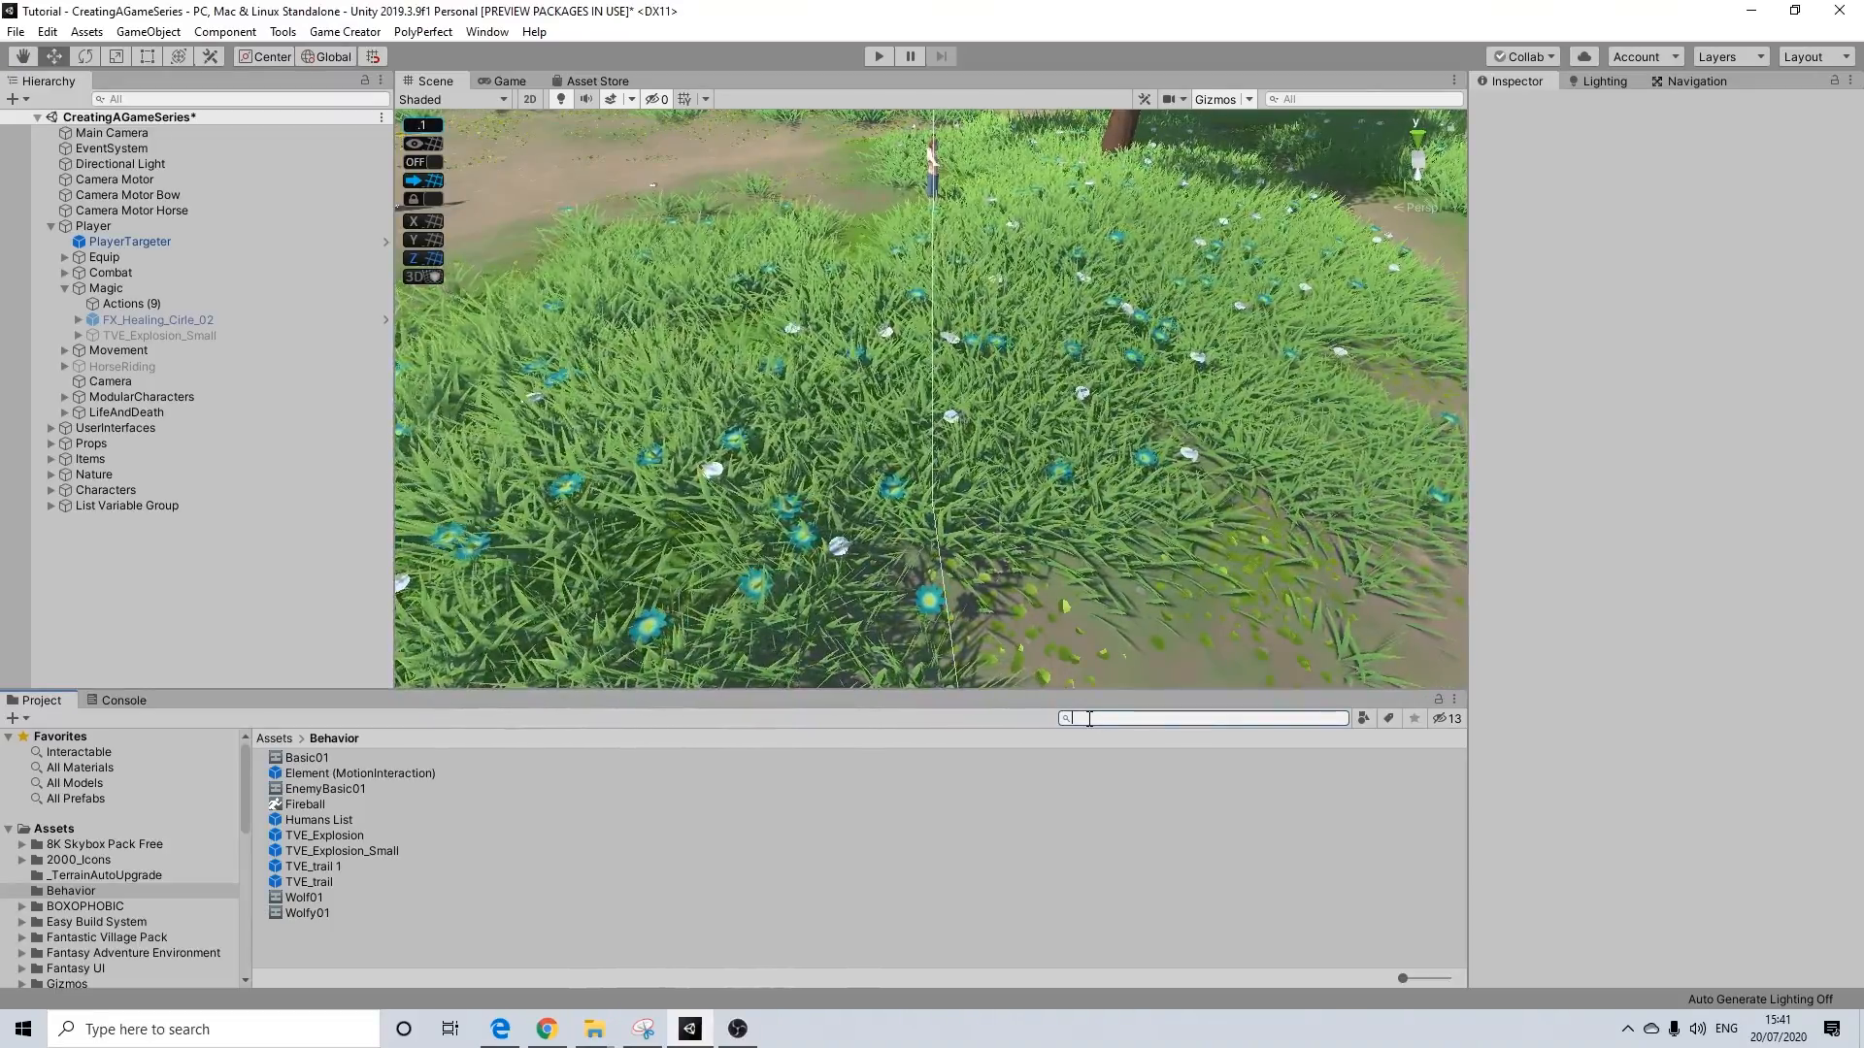
scroll(167, 889, down, 10)
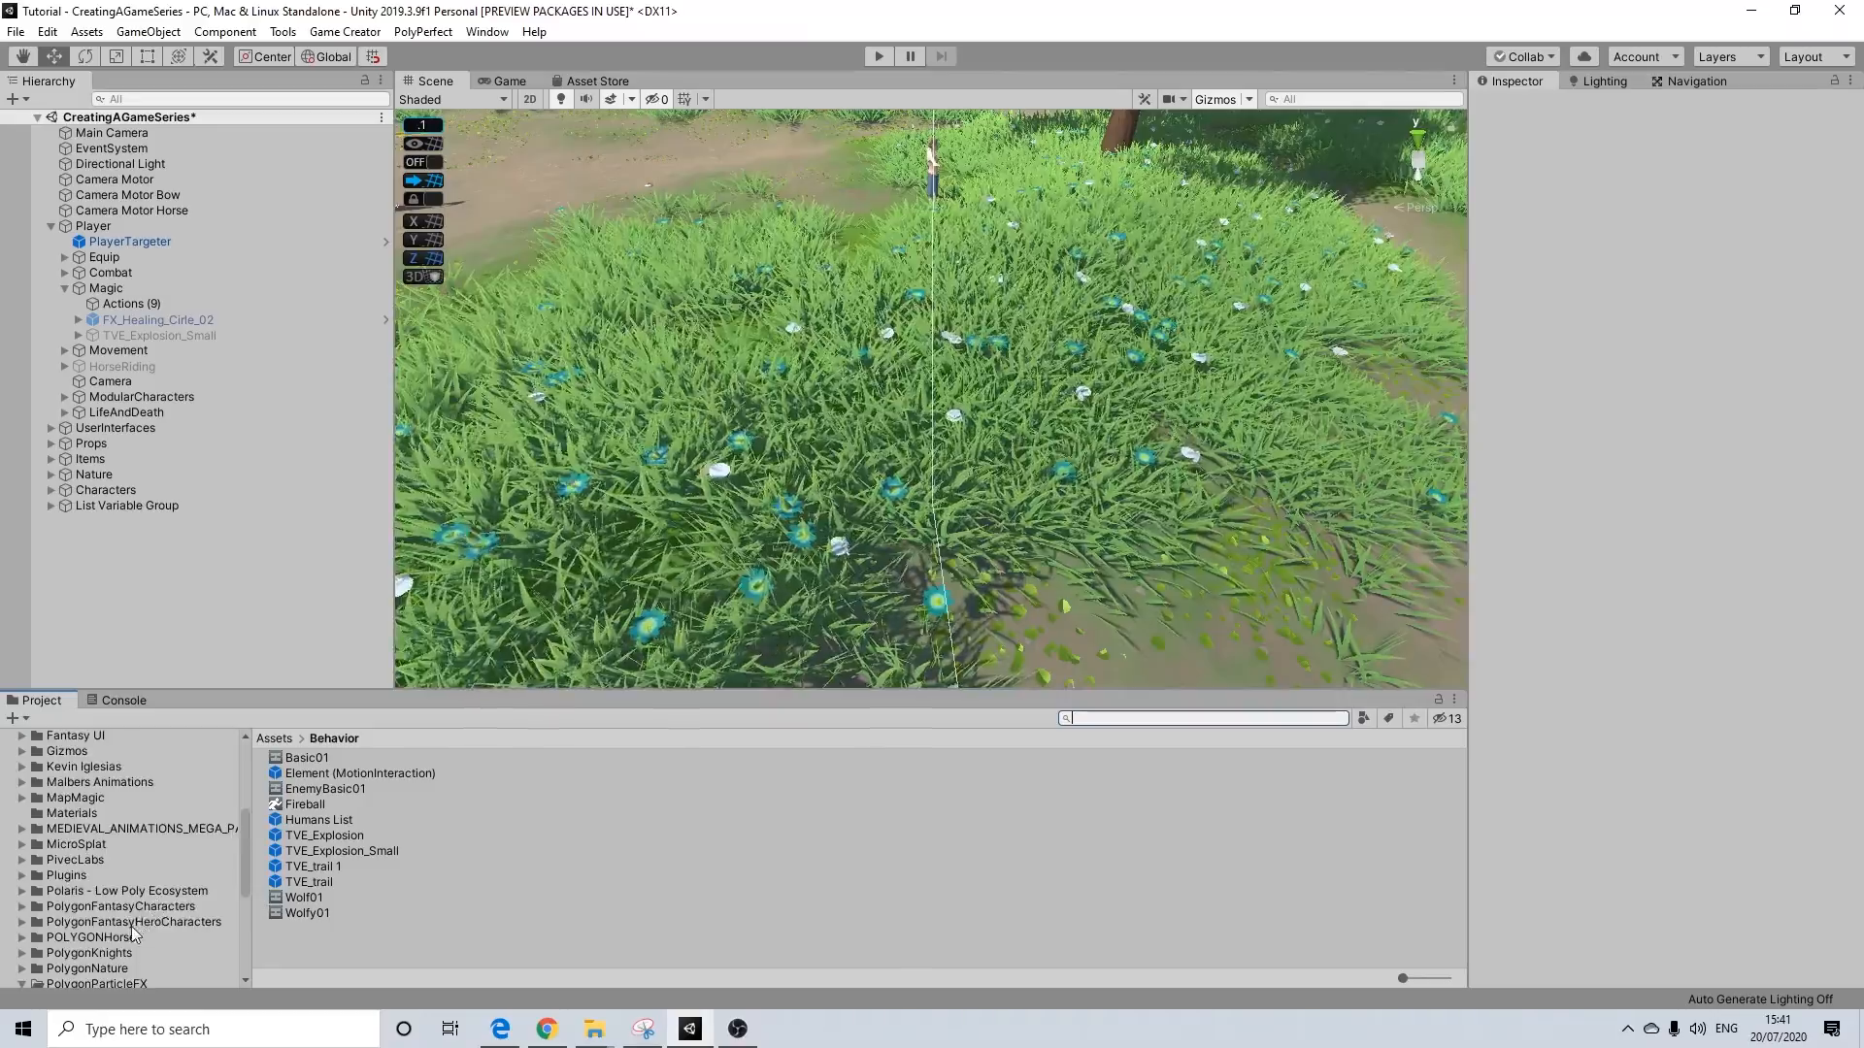
click(82, 914)
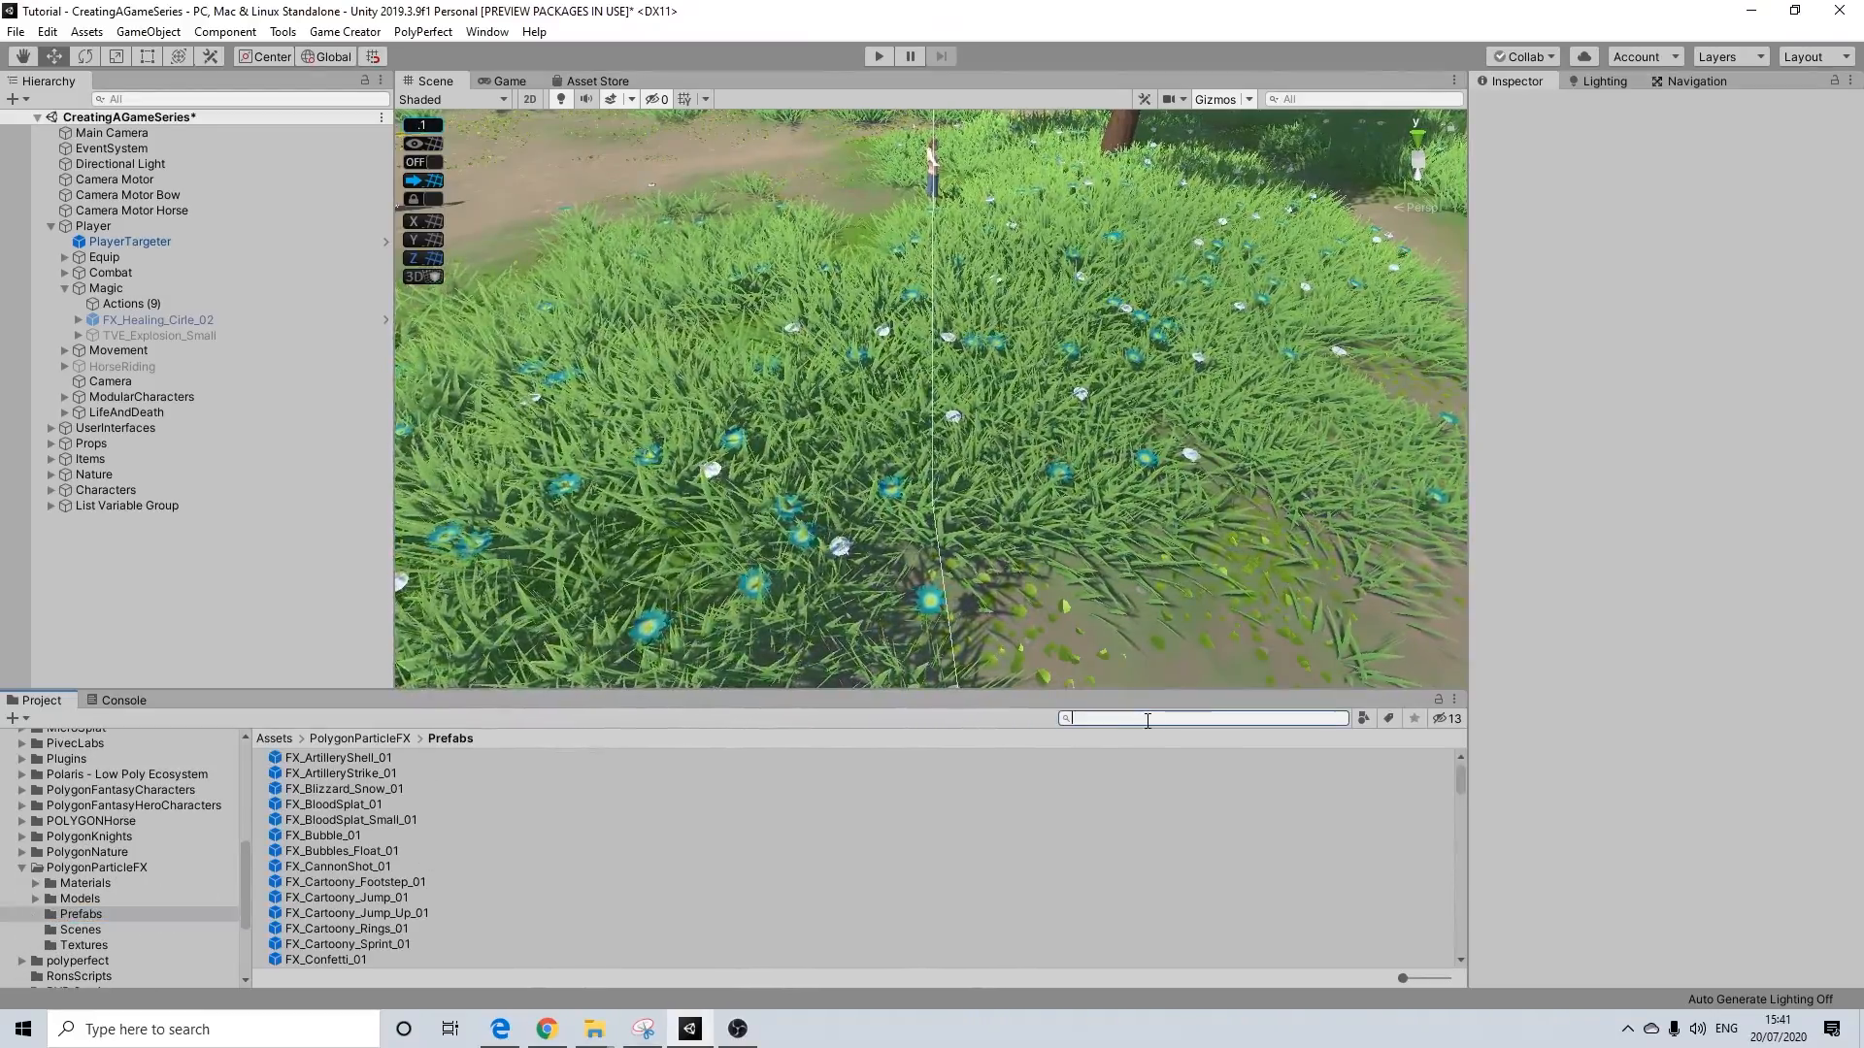
text(tutori)
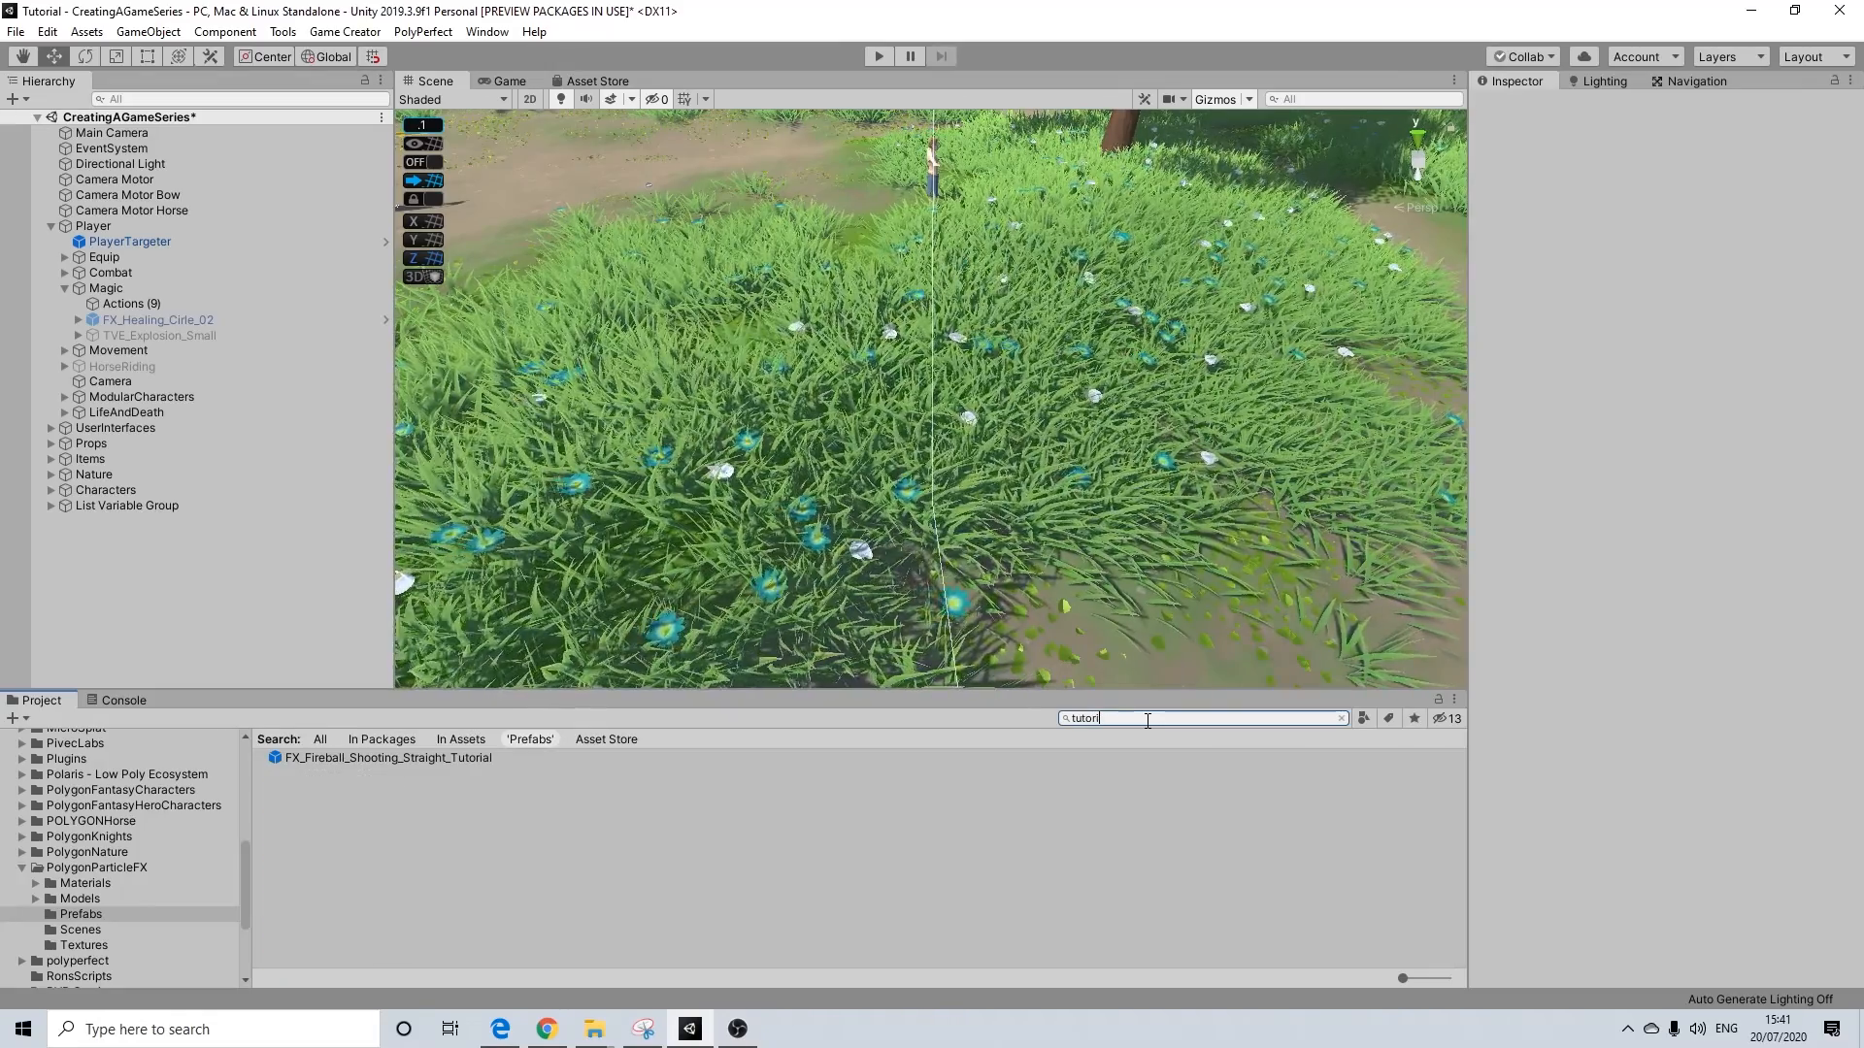
double_click(458, 758)
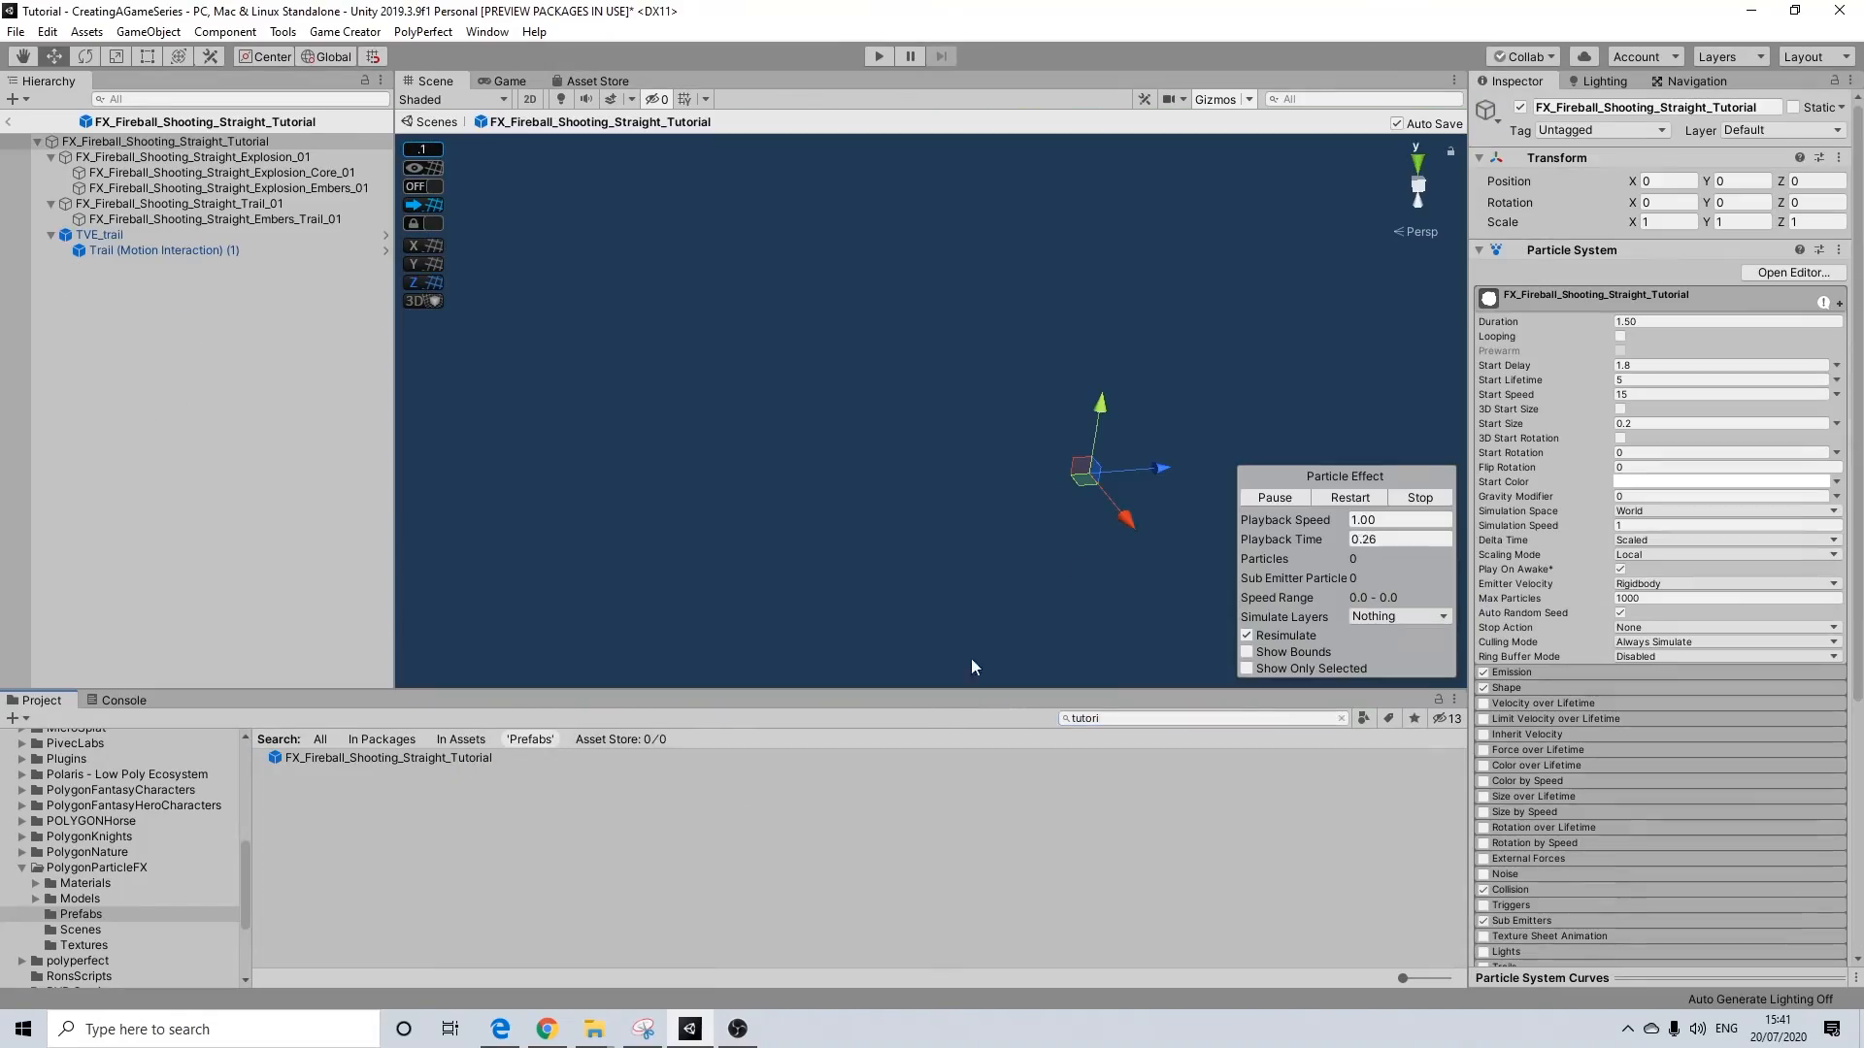
Set the X and Z position of TVE_trail inside the fireball prefab to 0
click(113, 253)
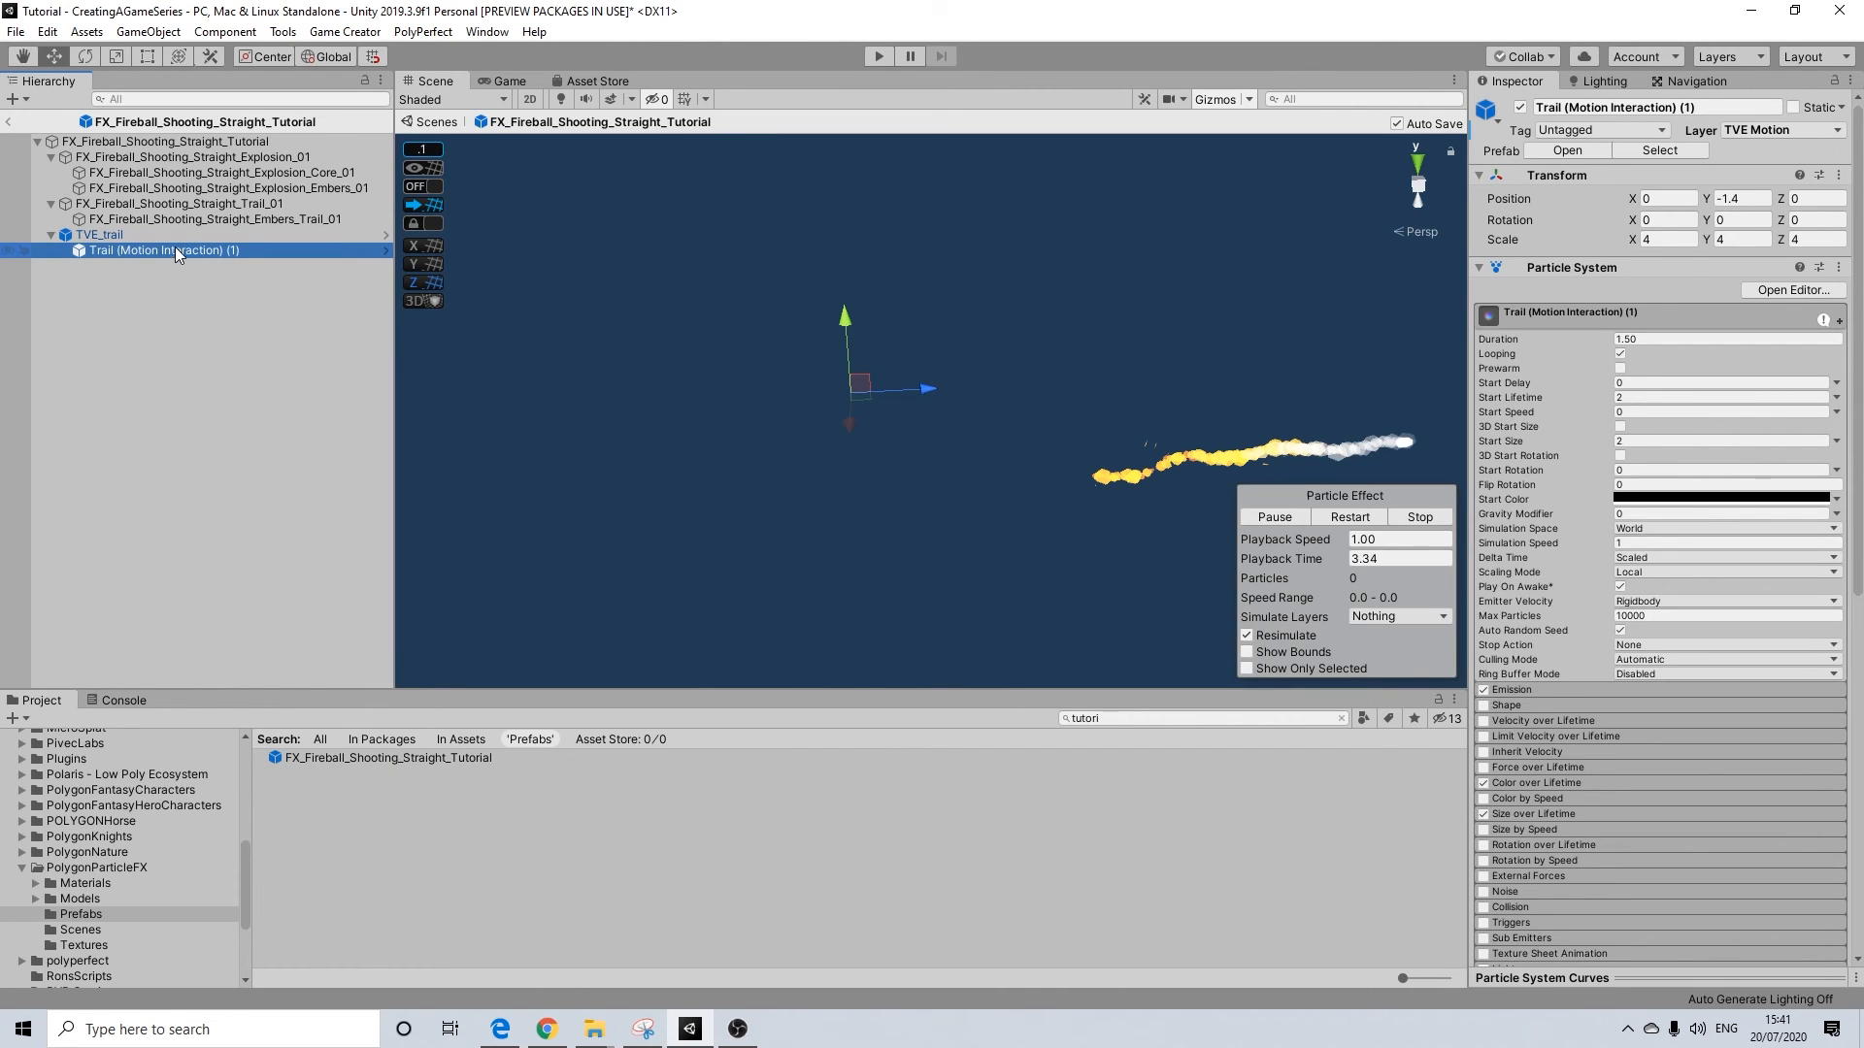
click(131, 233)
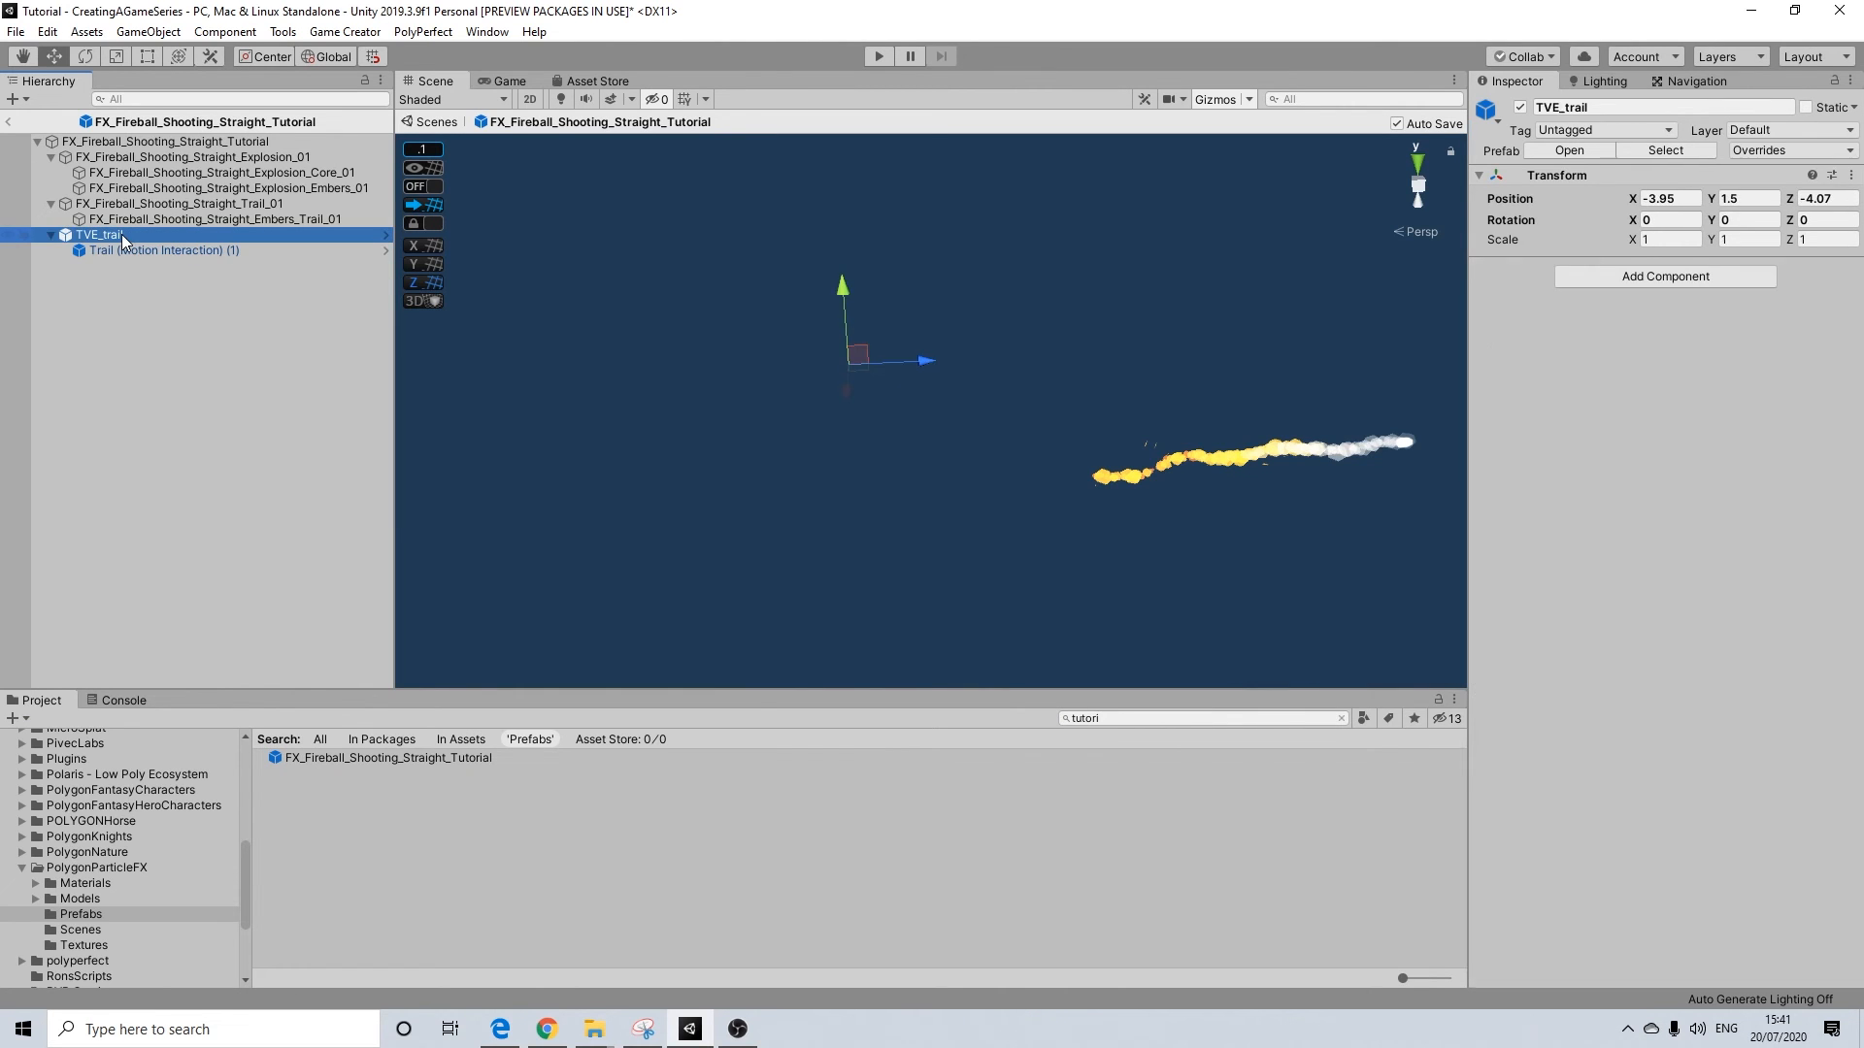
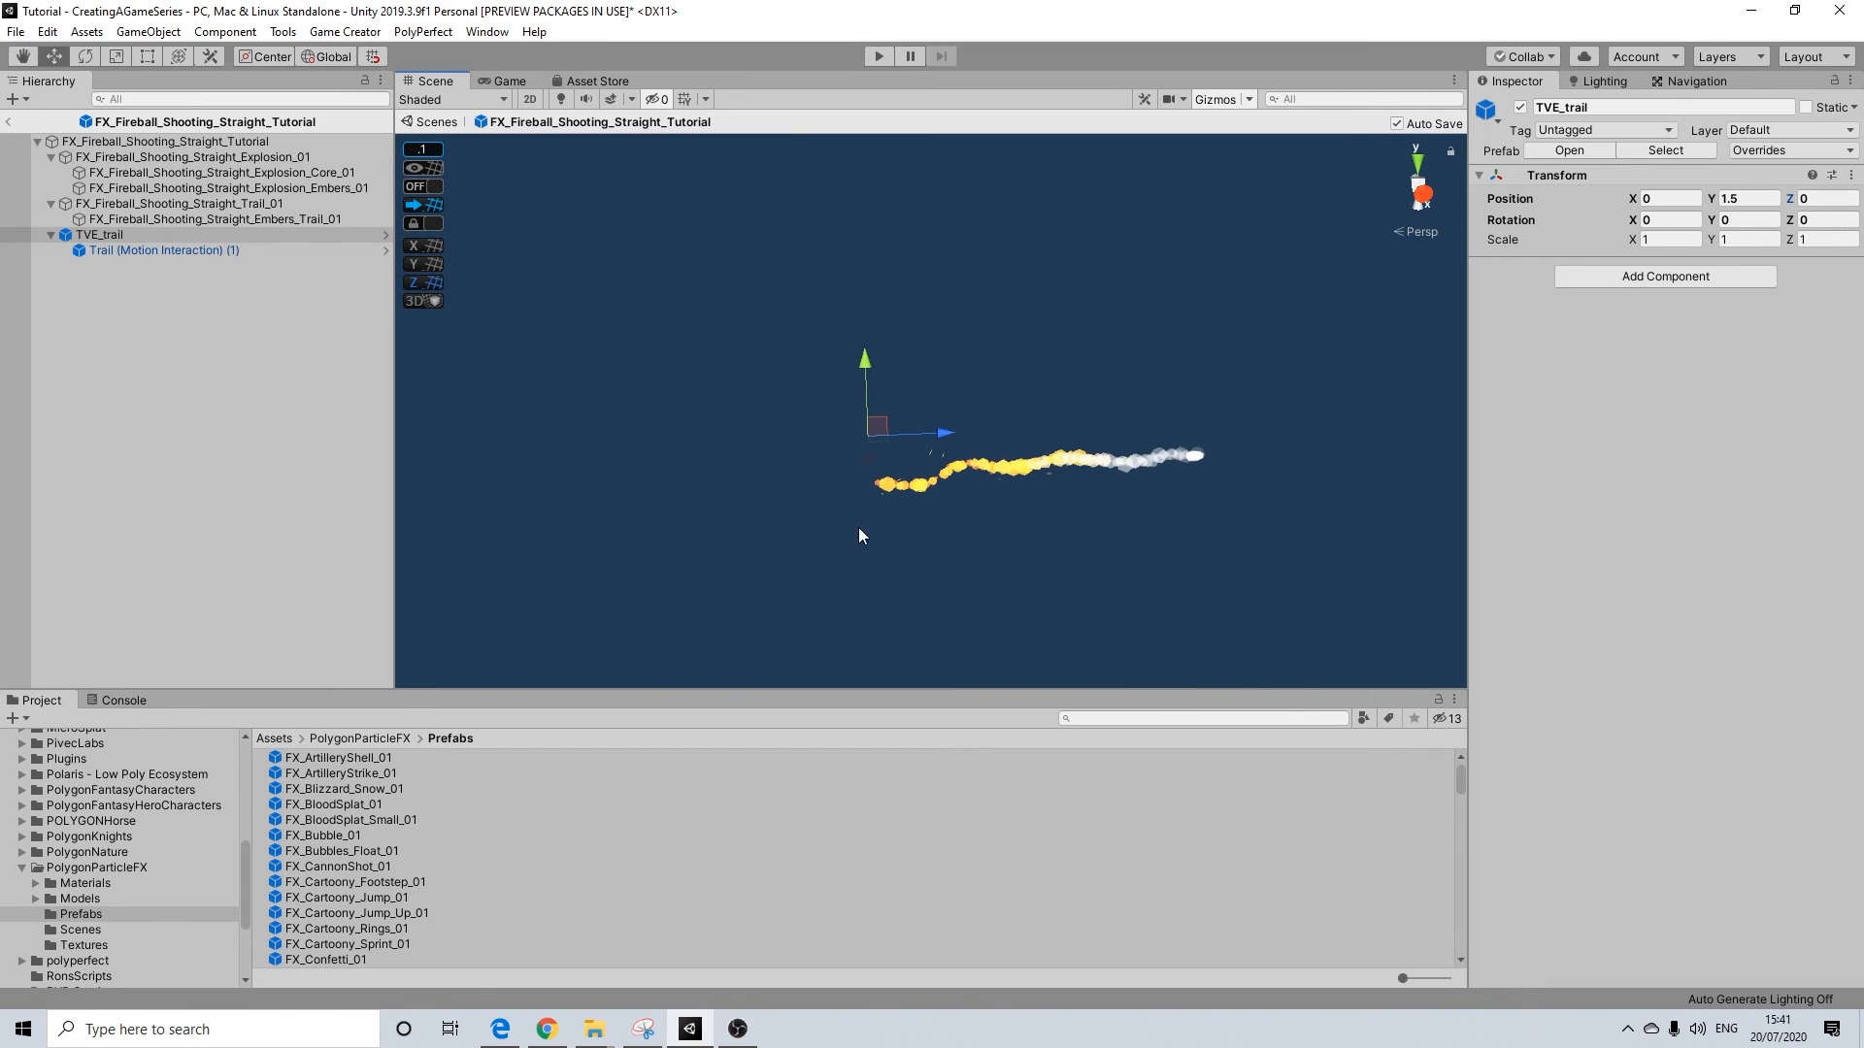
click(101, 232)
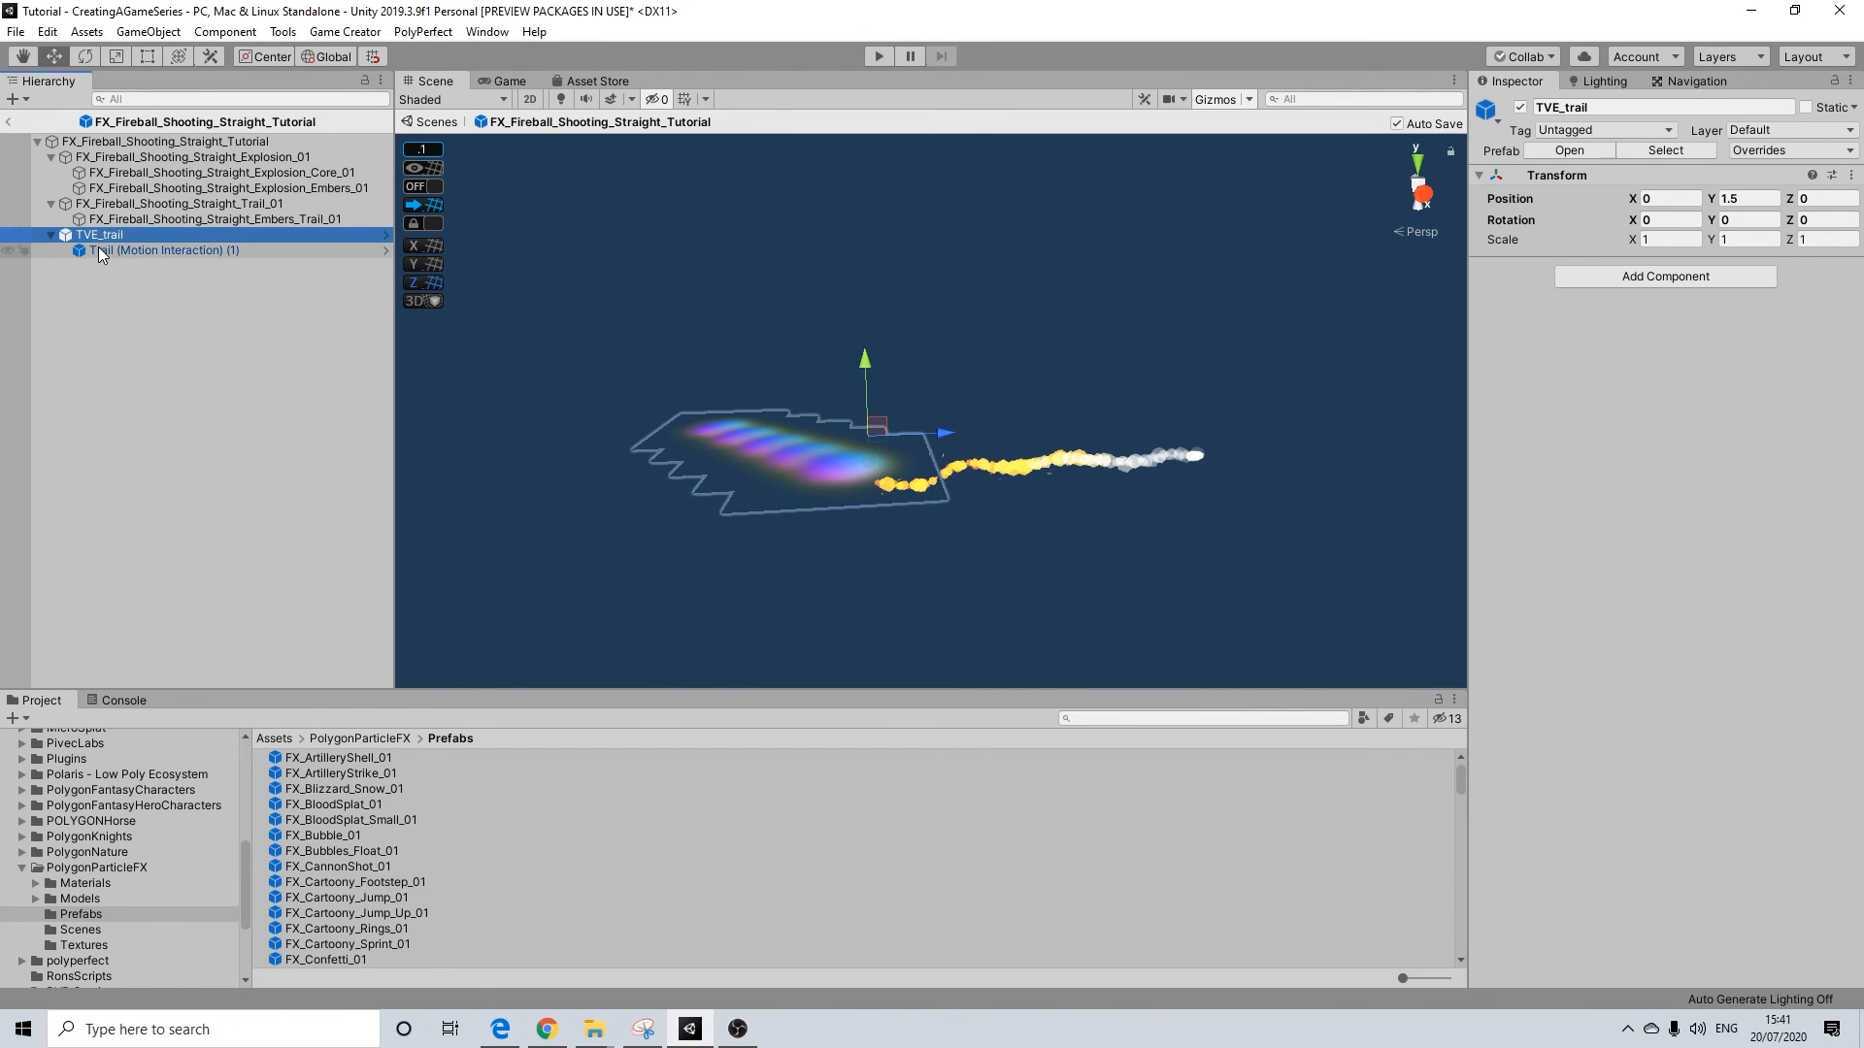
Set the Trail (Motion Interaction) (1) object's position to Y -6 and Z 0
click(98, 248)
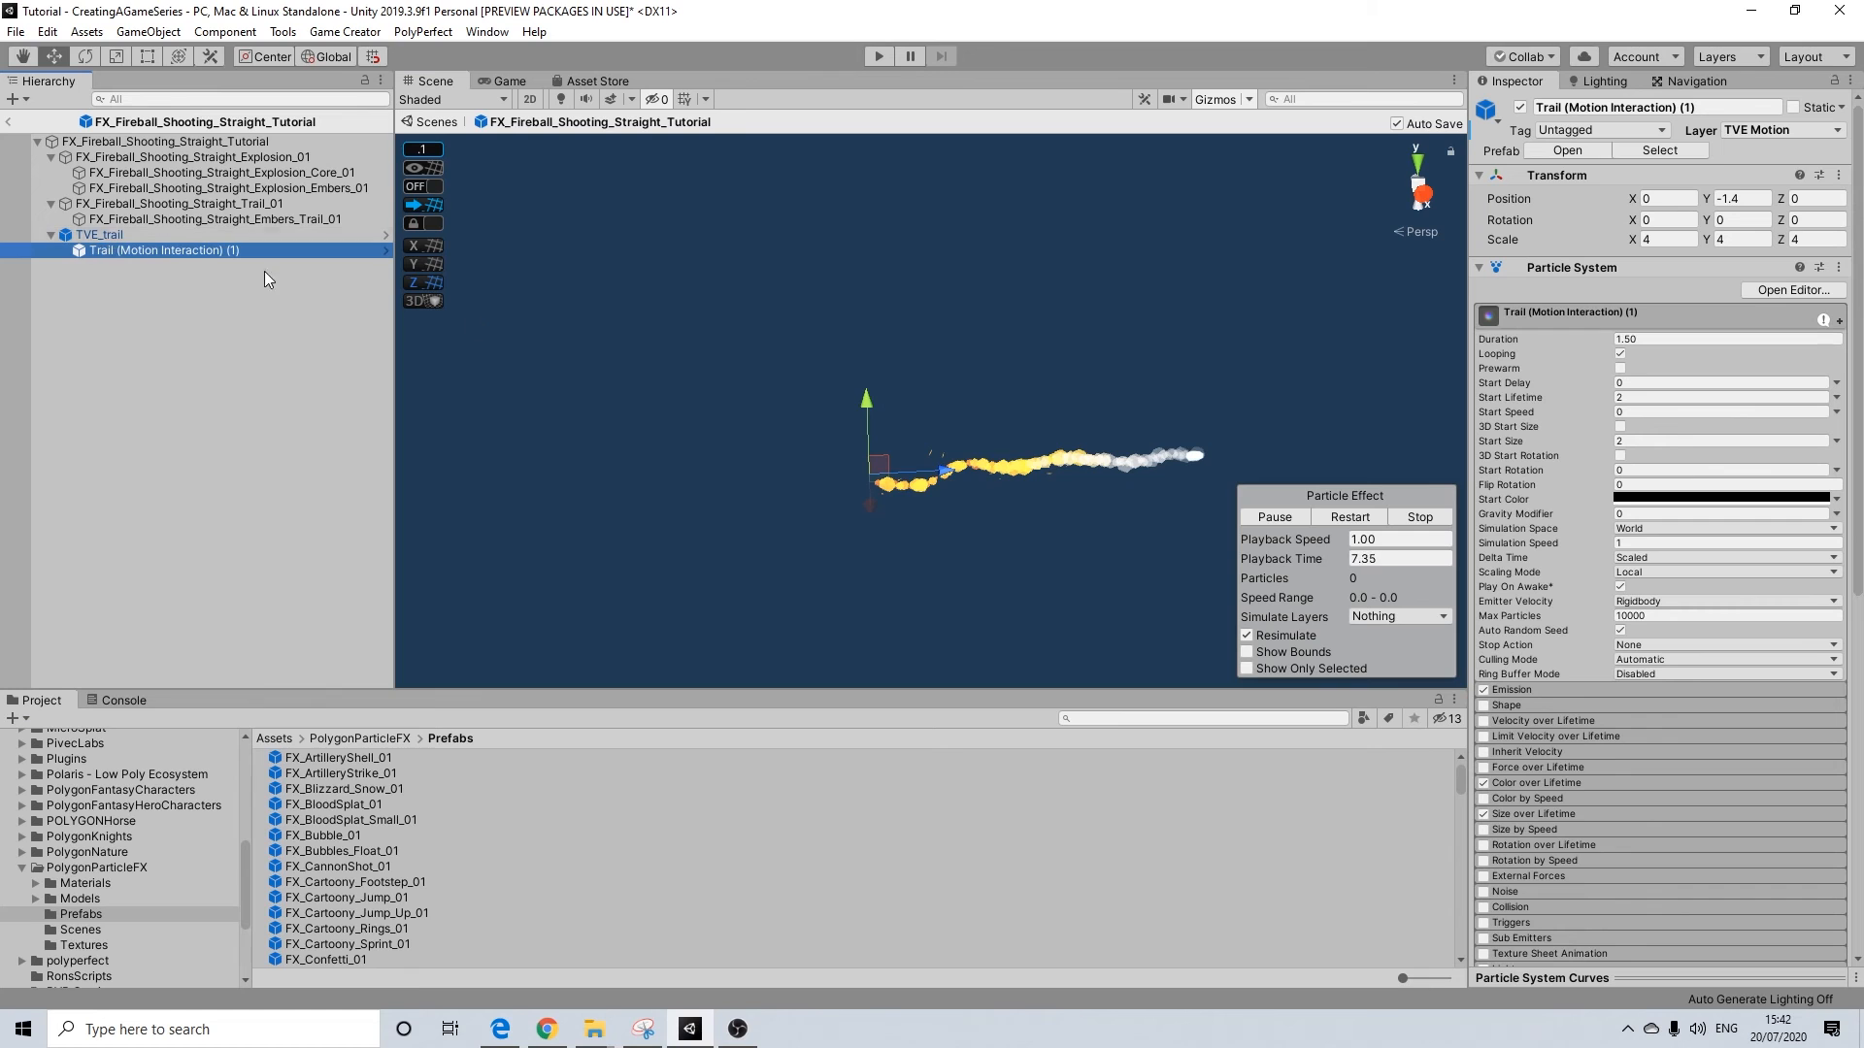
drag(957, 485, 815, 415)
click(1811, 200)
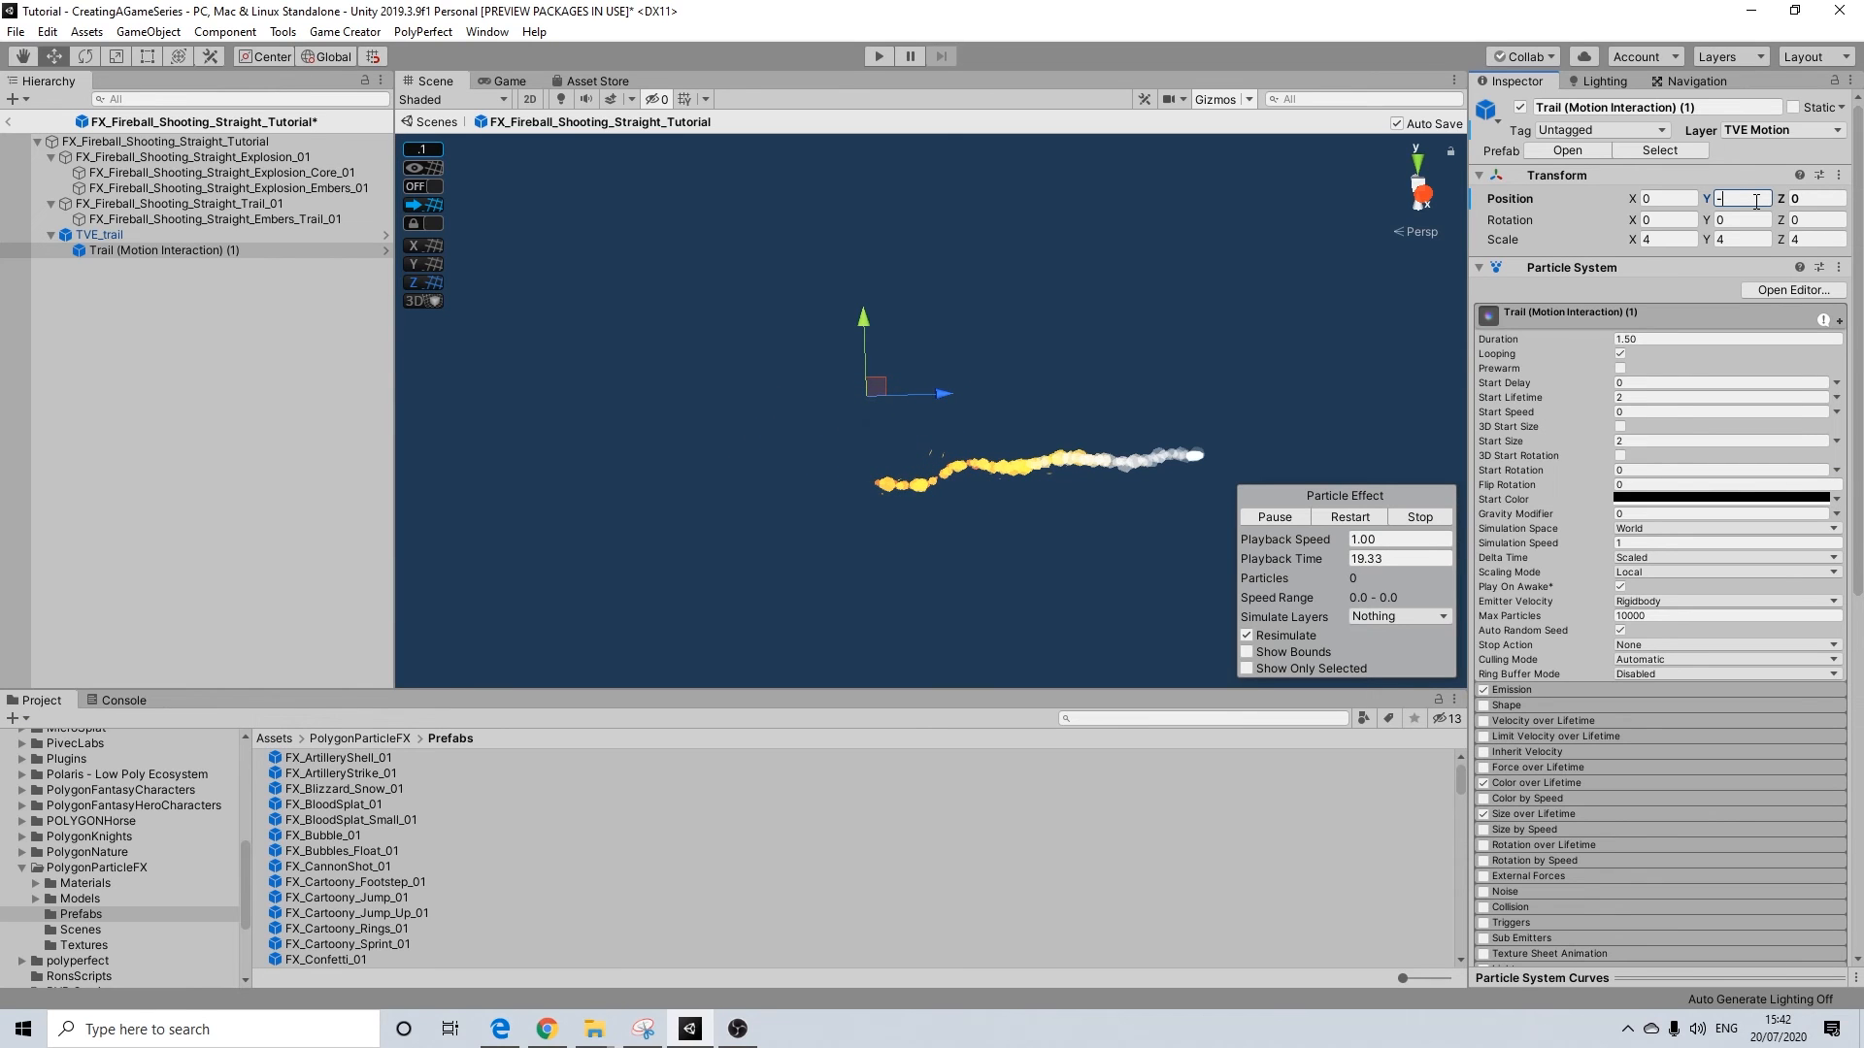
text(6)
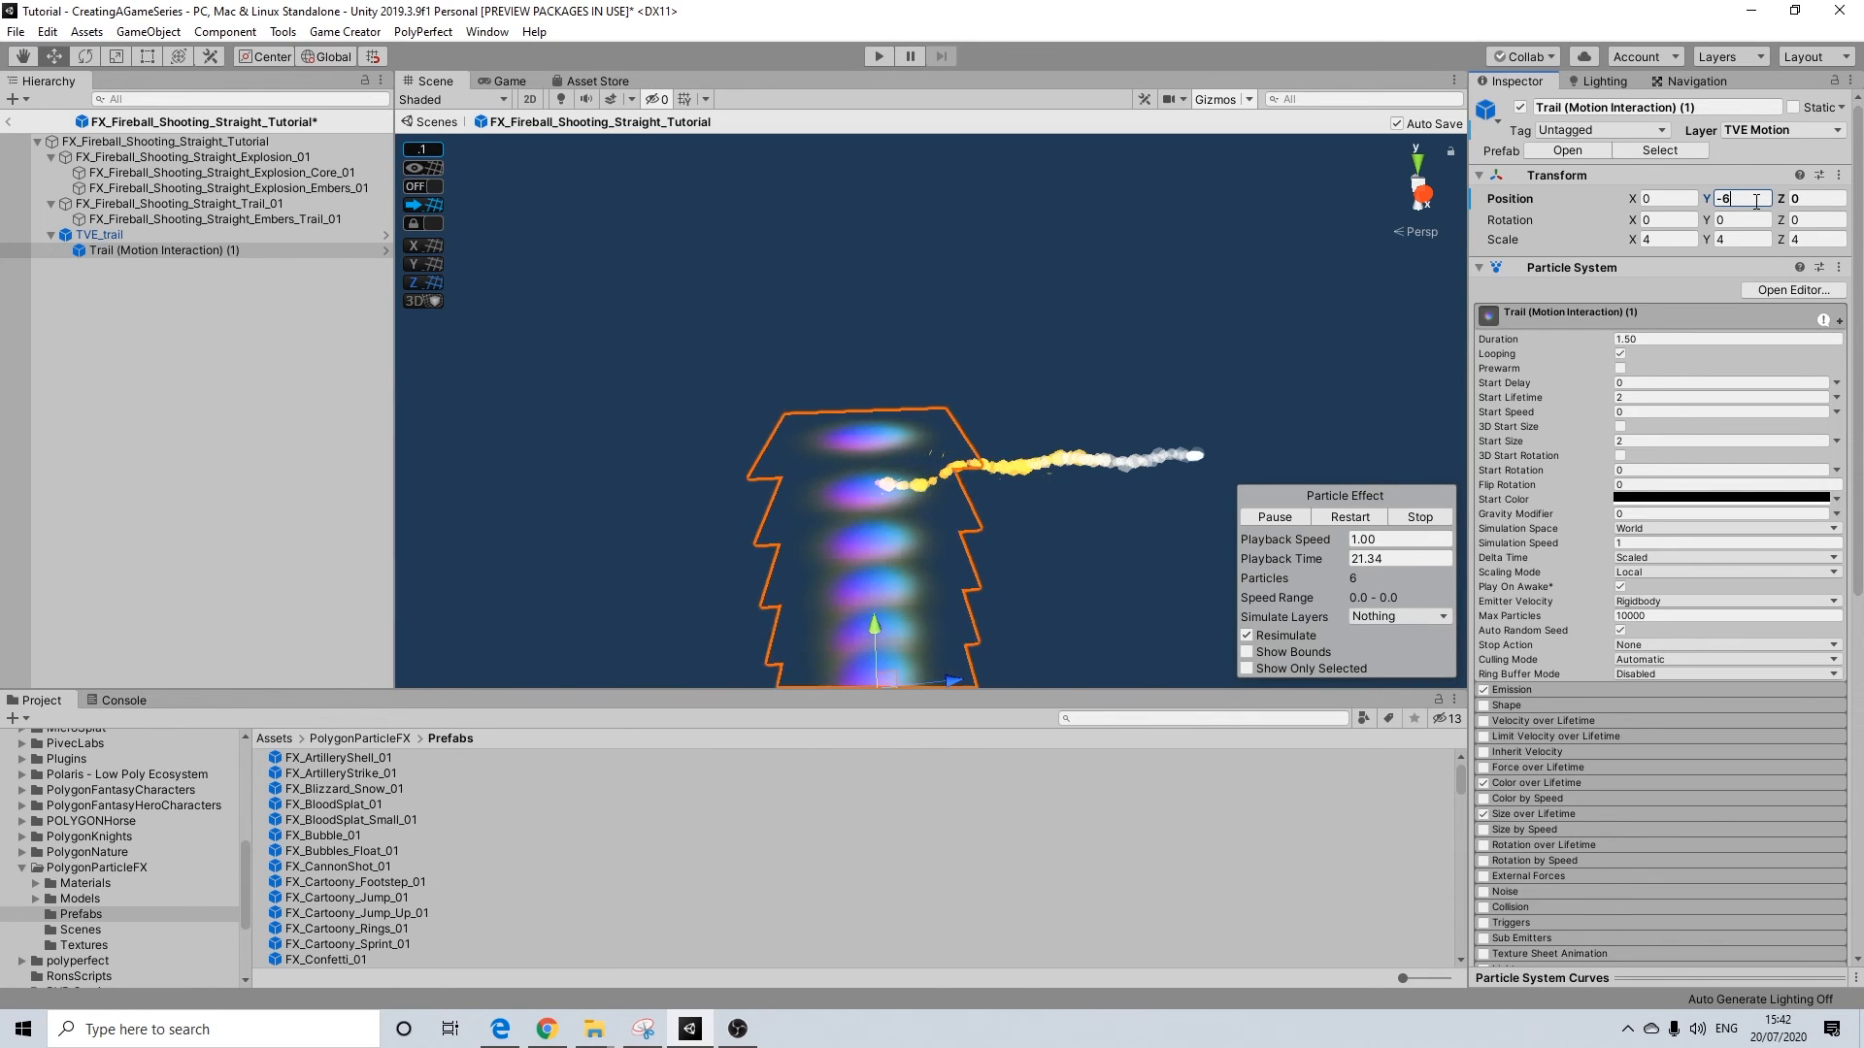
Examine the placement of the trail objects relative to the fireball effect in the prefab
scroll(1010, 495, down, 3)
middle_drag(995, 566, 872, 426)
drag(857, 503, 889, 443)
middle_drag(1042, 311, 1077, 383)
click(114, 235)
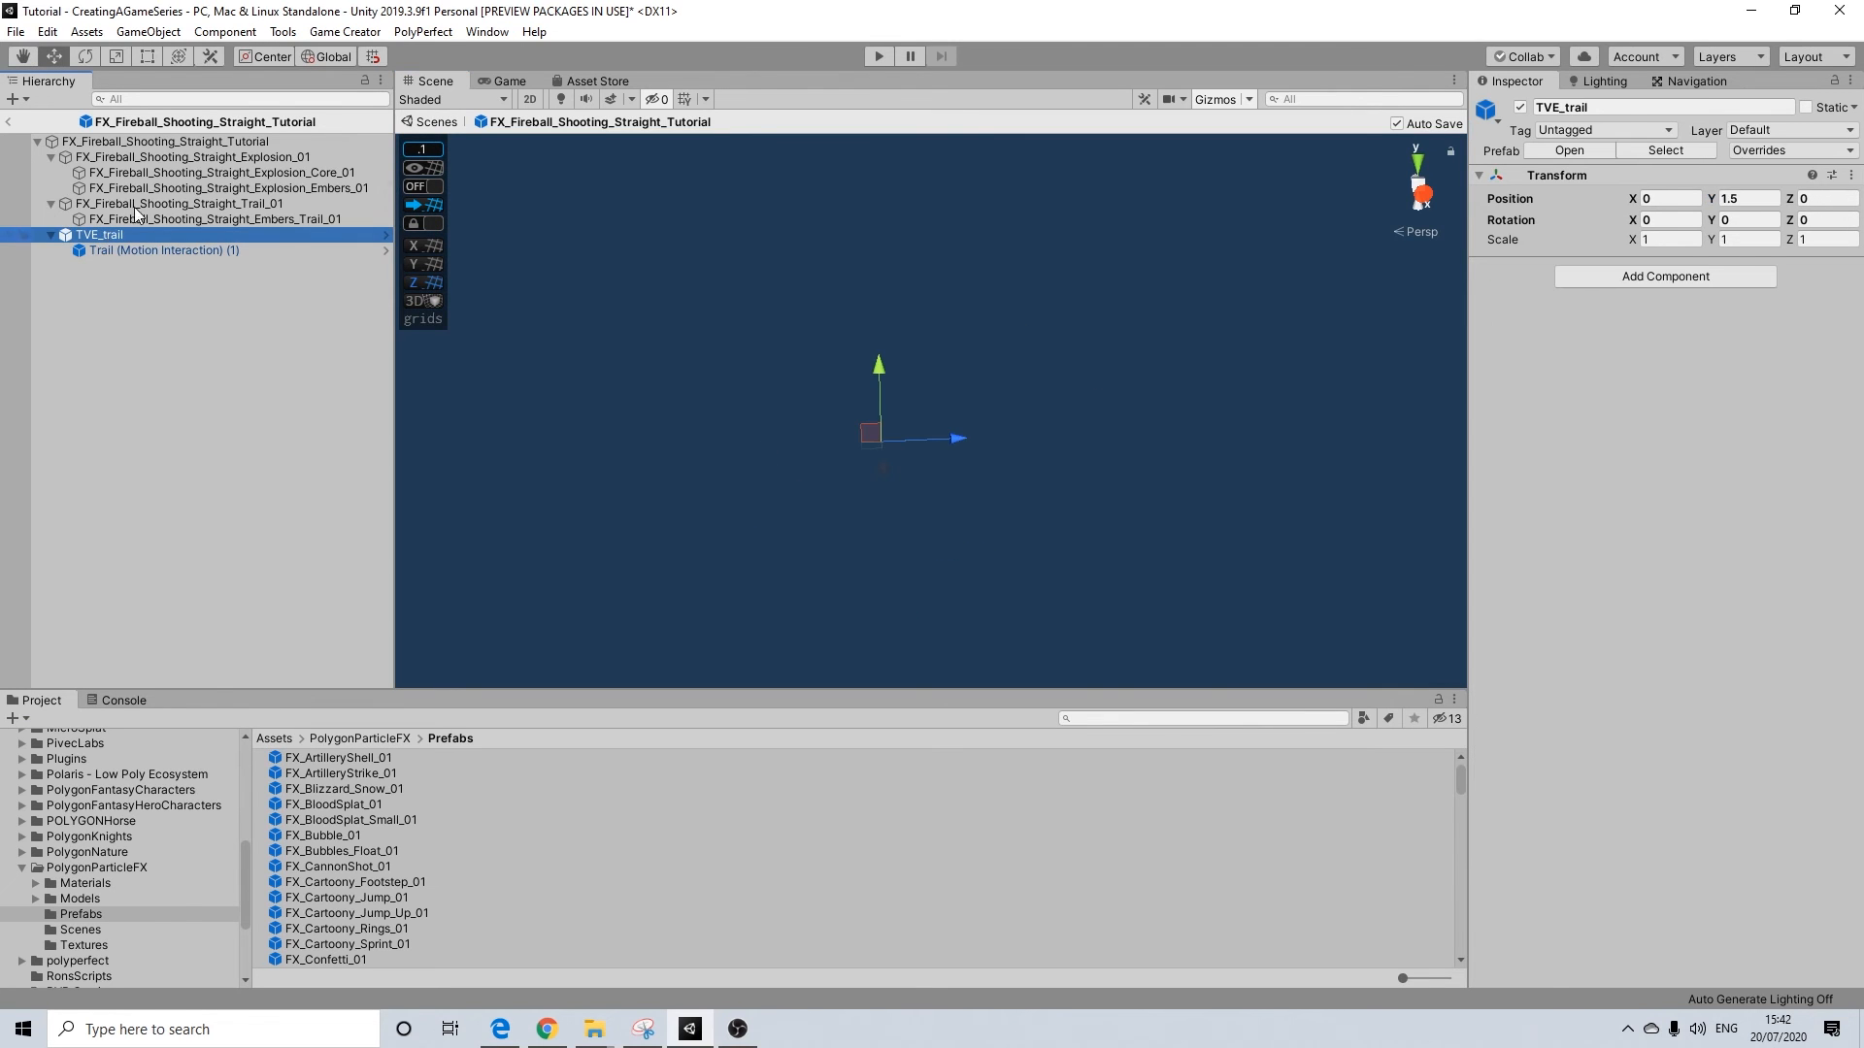
click(145, 143)
click(120, 250)
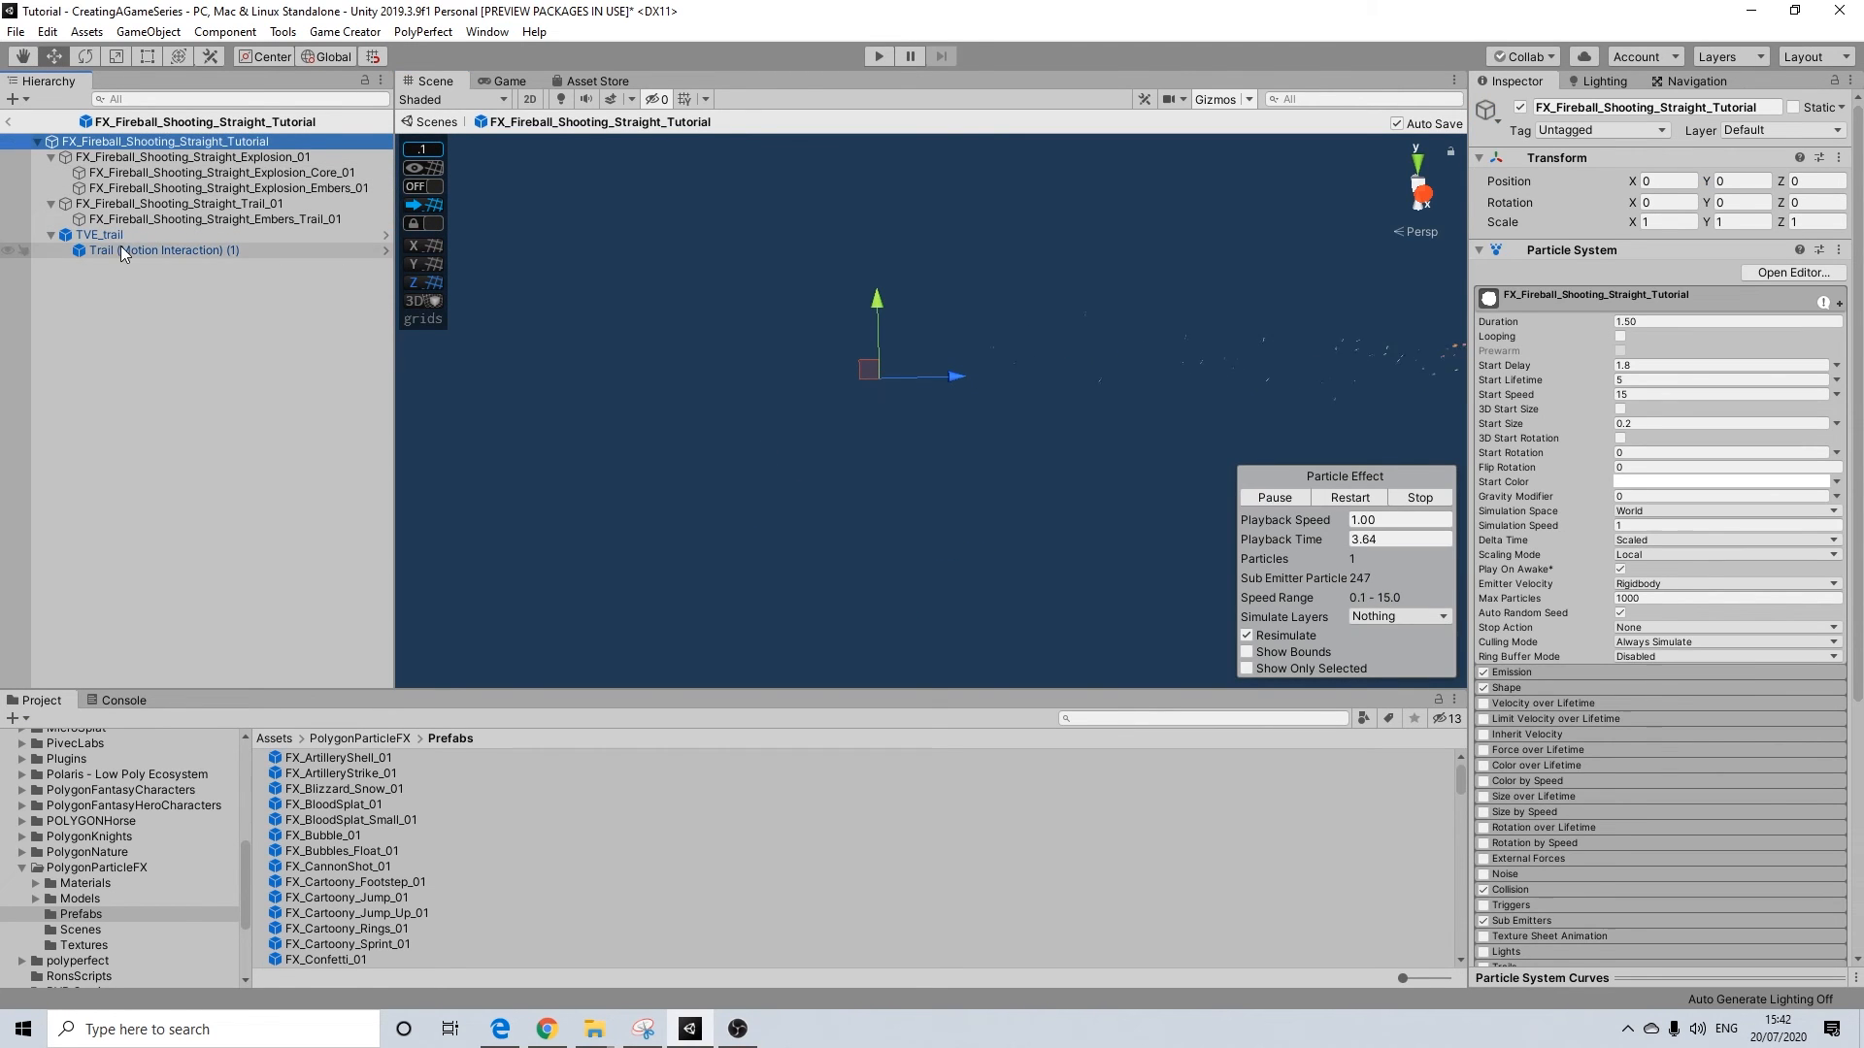
scroll(1089, 475, down, 1)
middle_drag(1006, 557, 962, 532)
scroll(981, 509, down, 1)
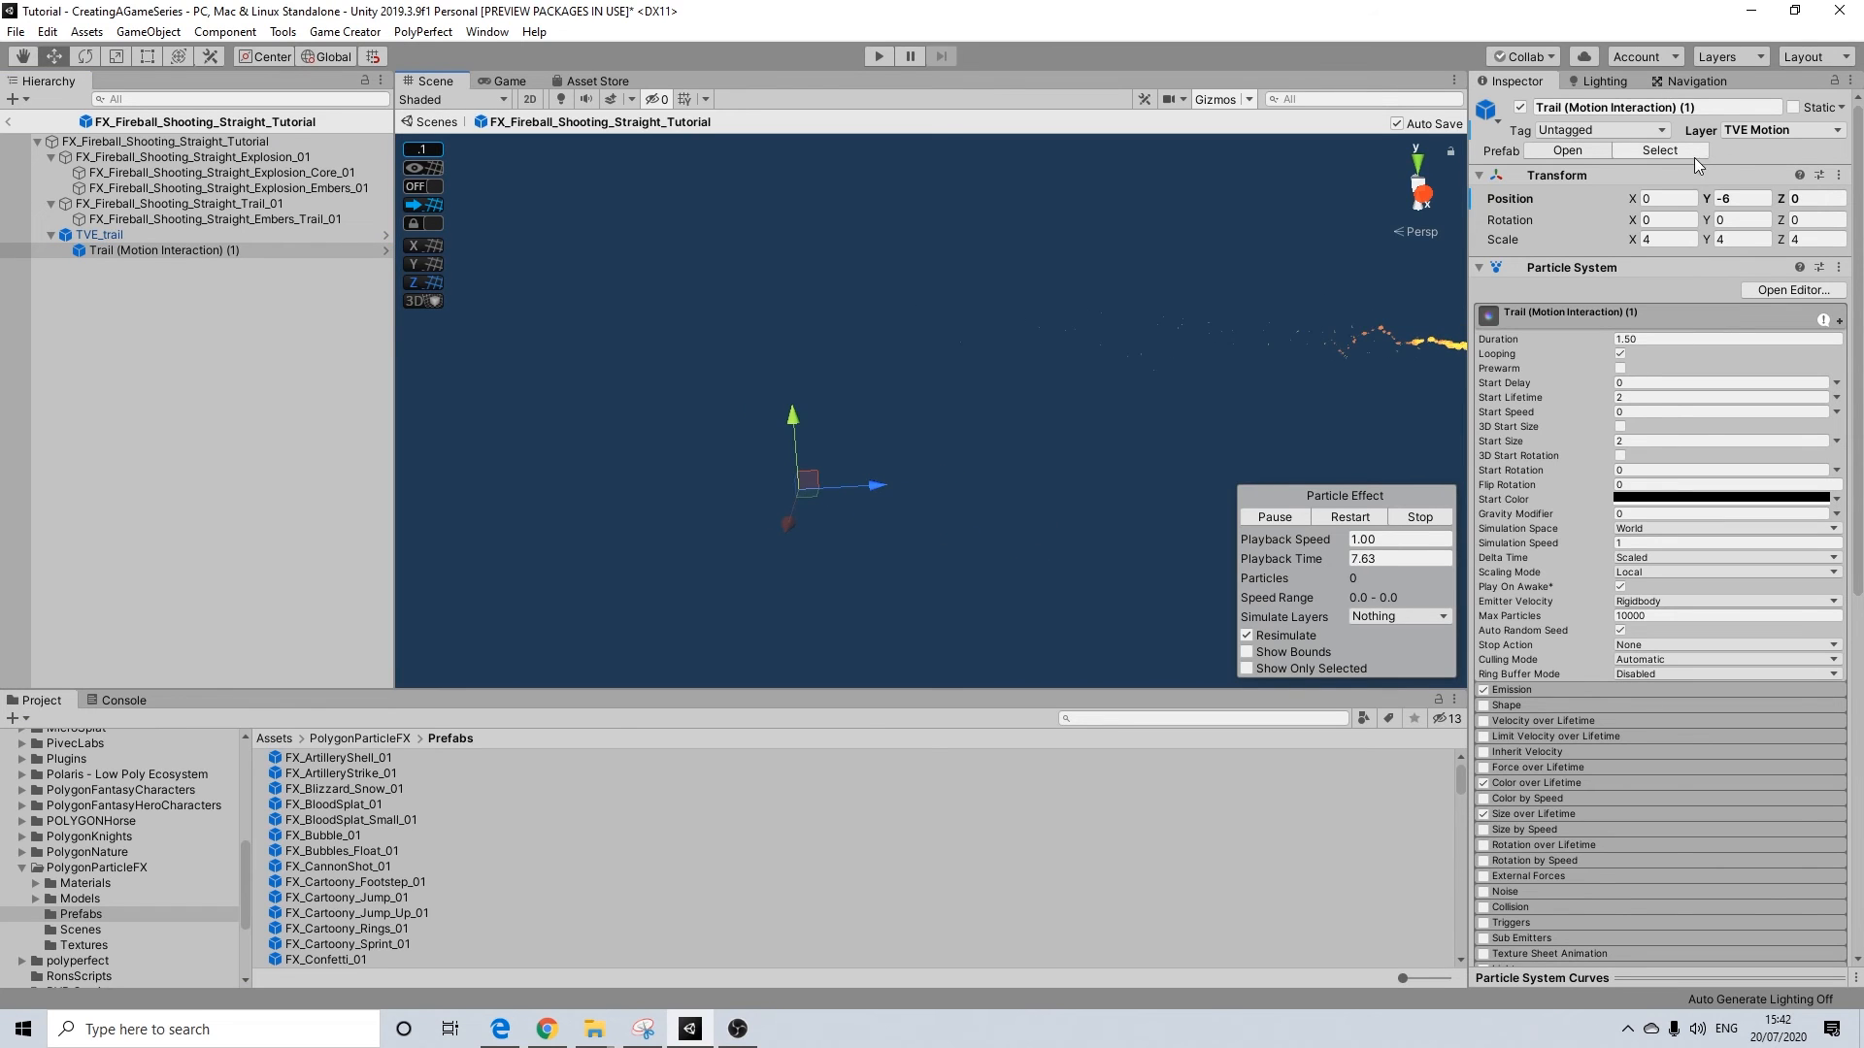
Add a Trigger component to TVE_trail and change its trigger type to On Enable
click(99, 237)
click(1630, 277)
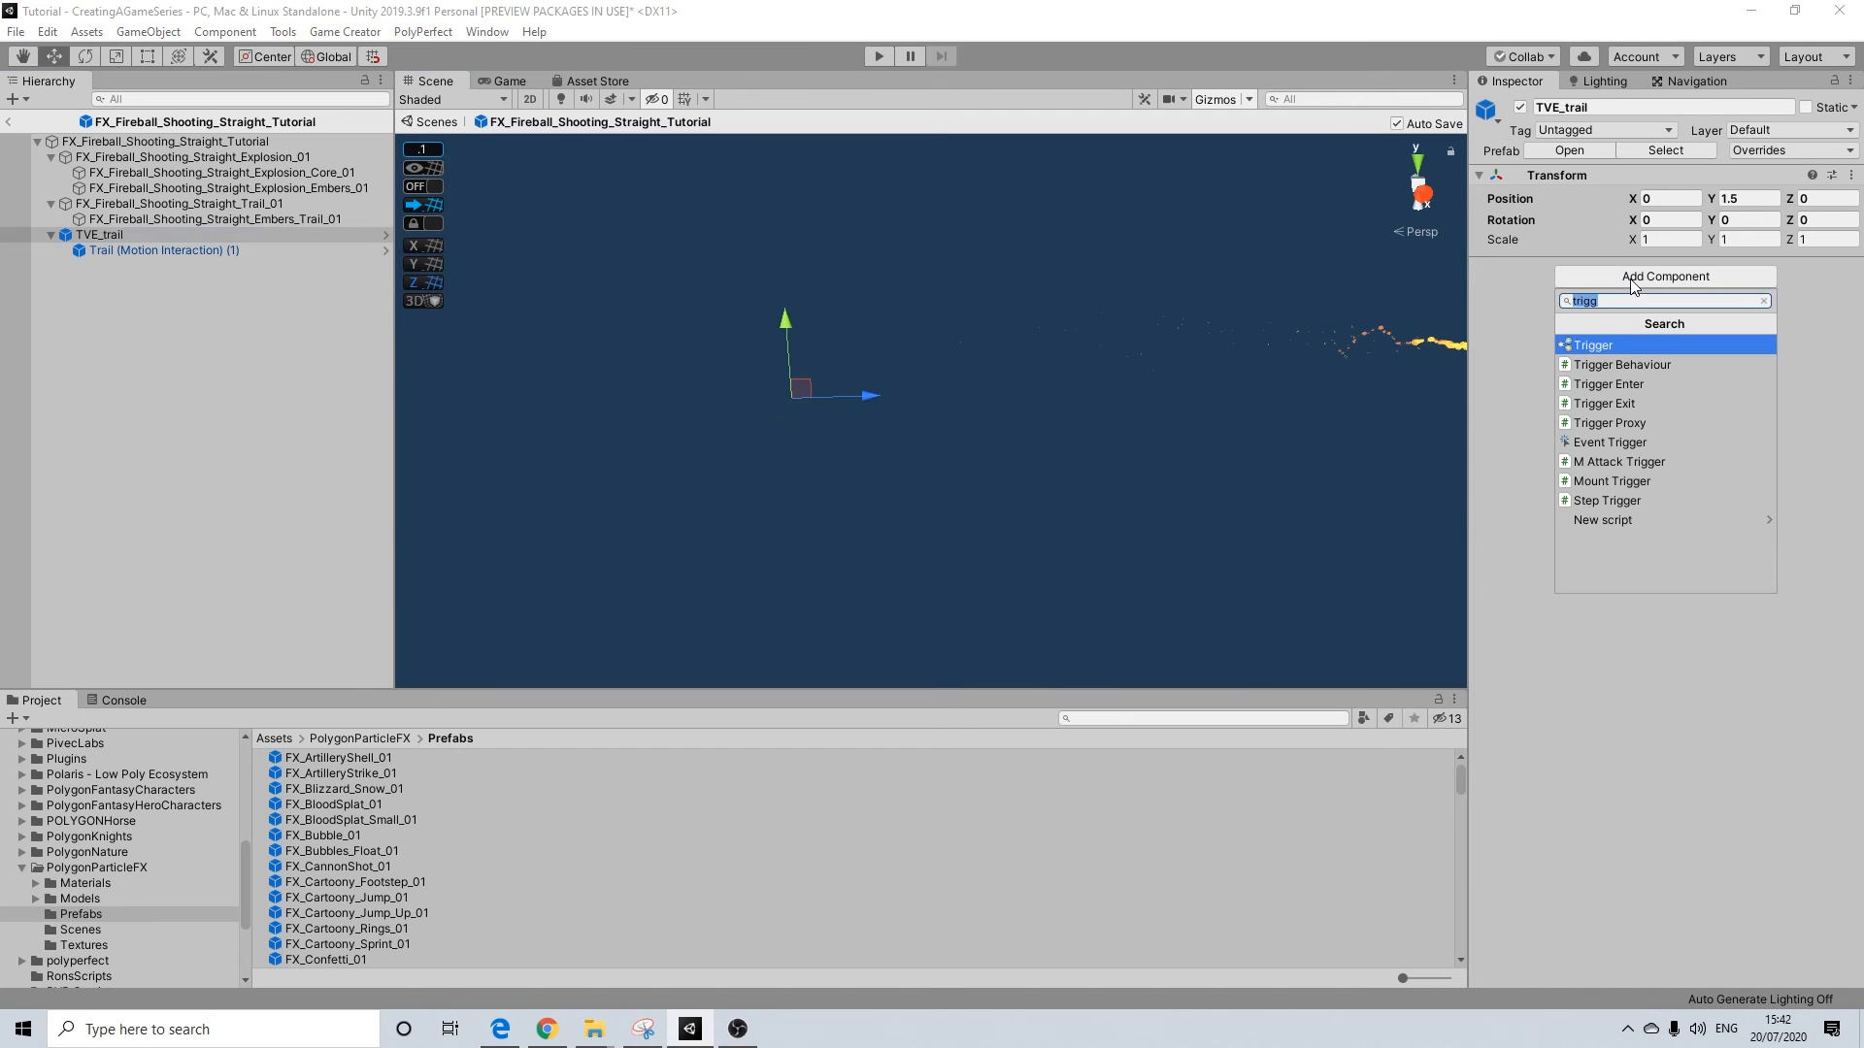
click(1615, 337)
click(1698, 314)
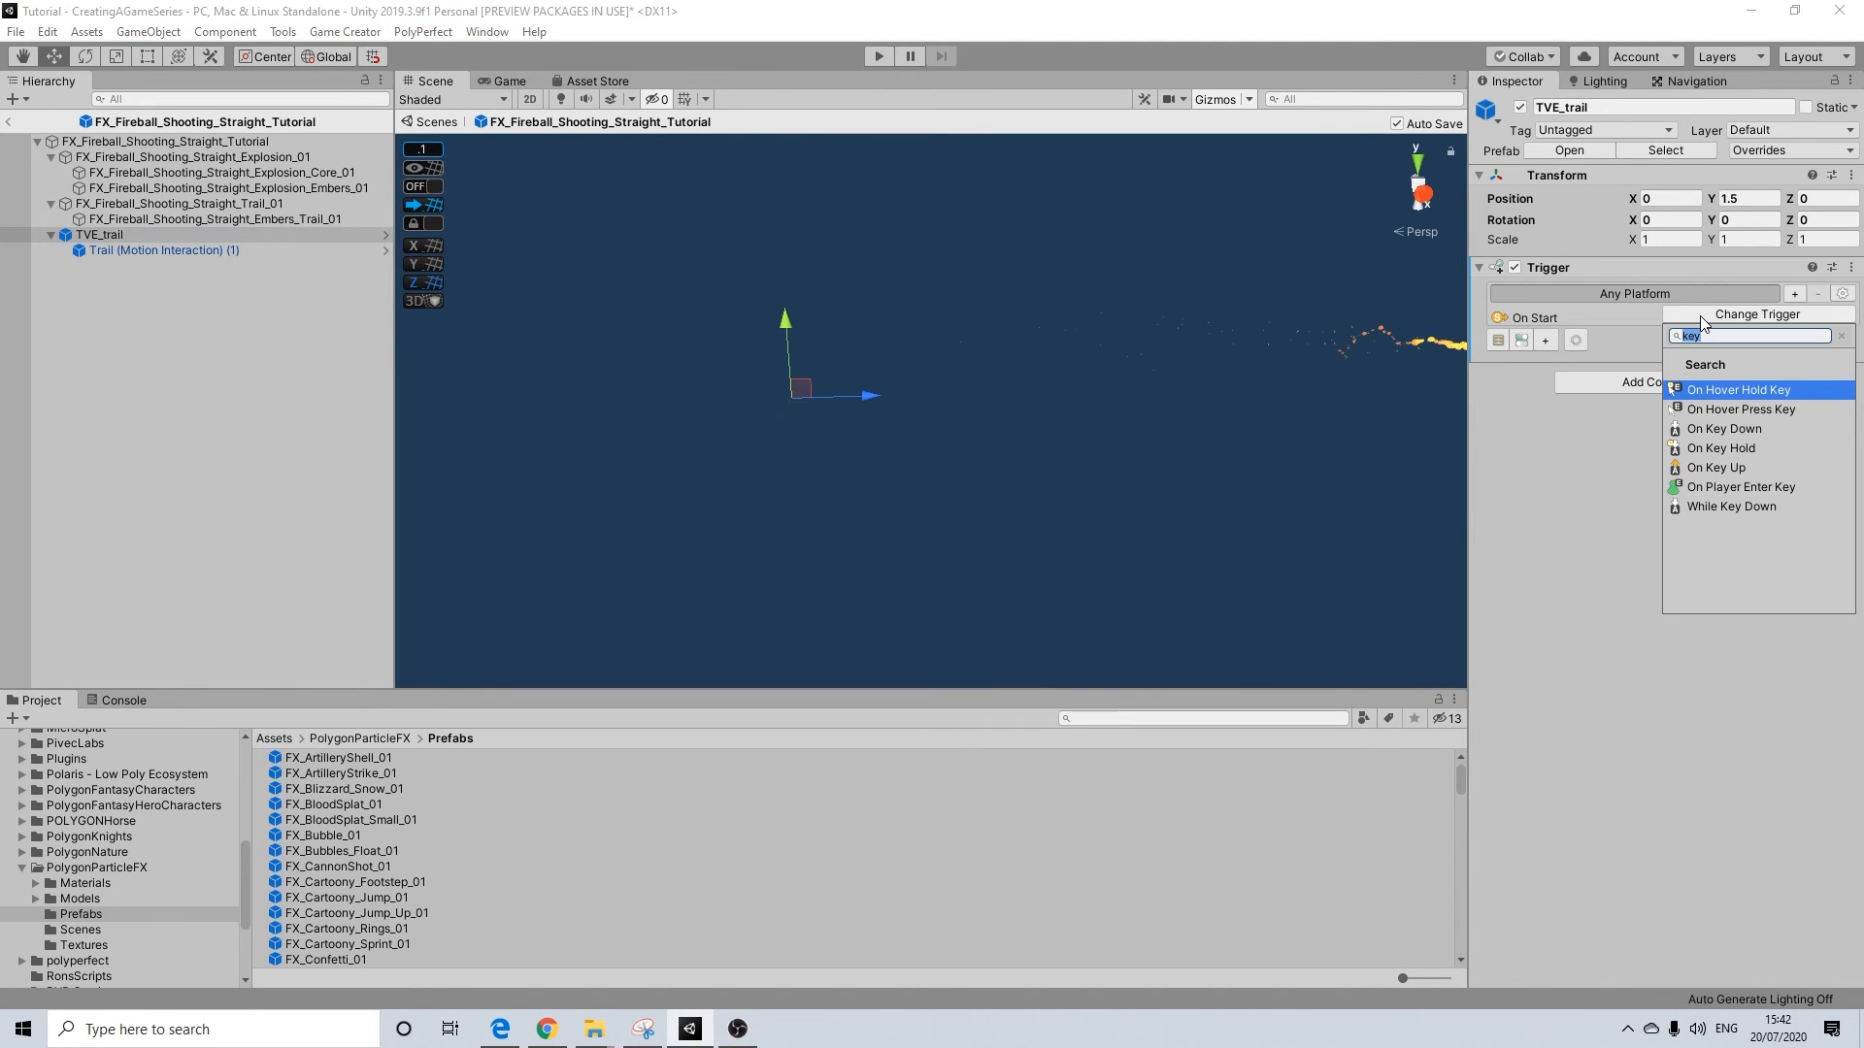
key(BackSpace)
key(BackSpace)
key(BackSpace)
text(en)
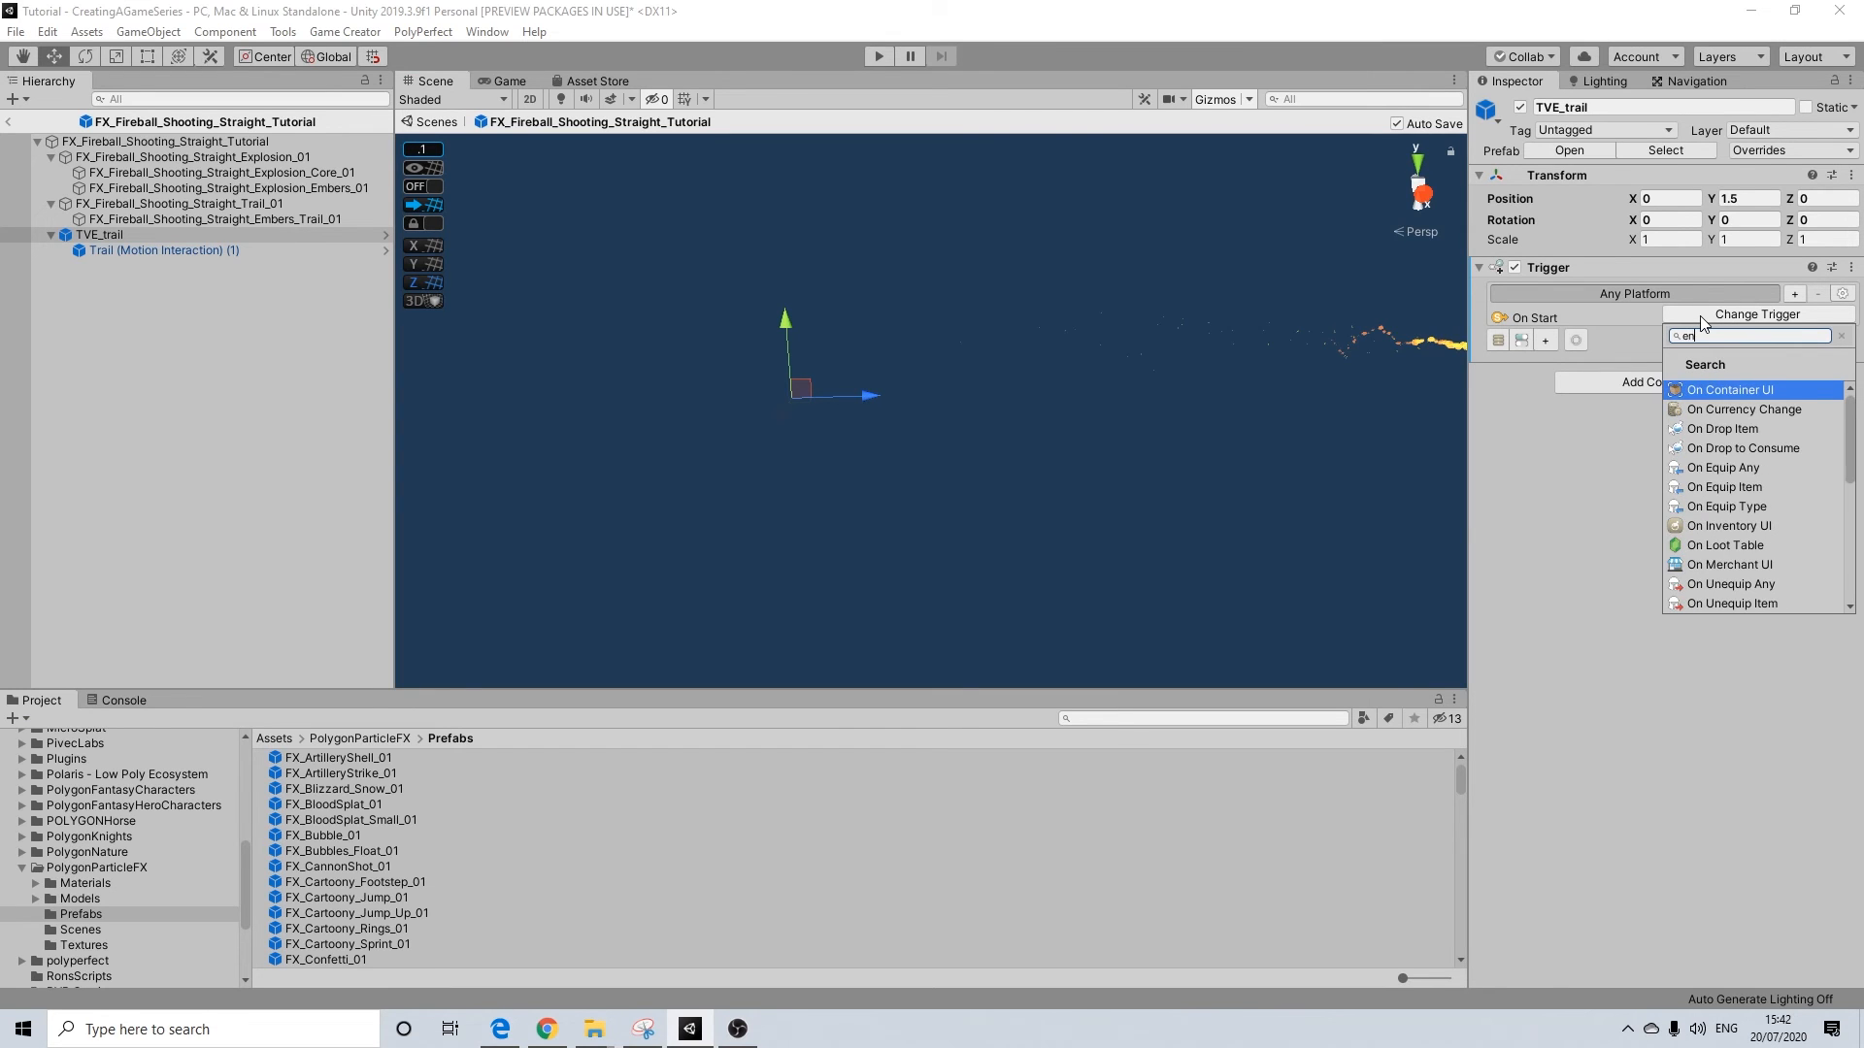
text(able)
key(Return)
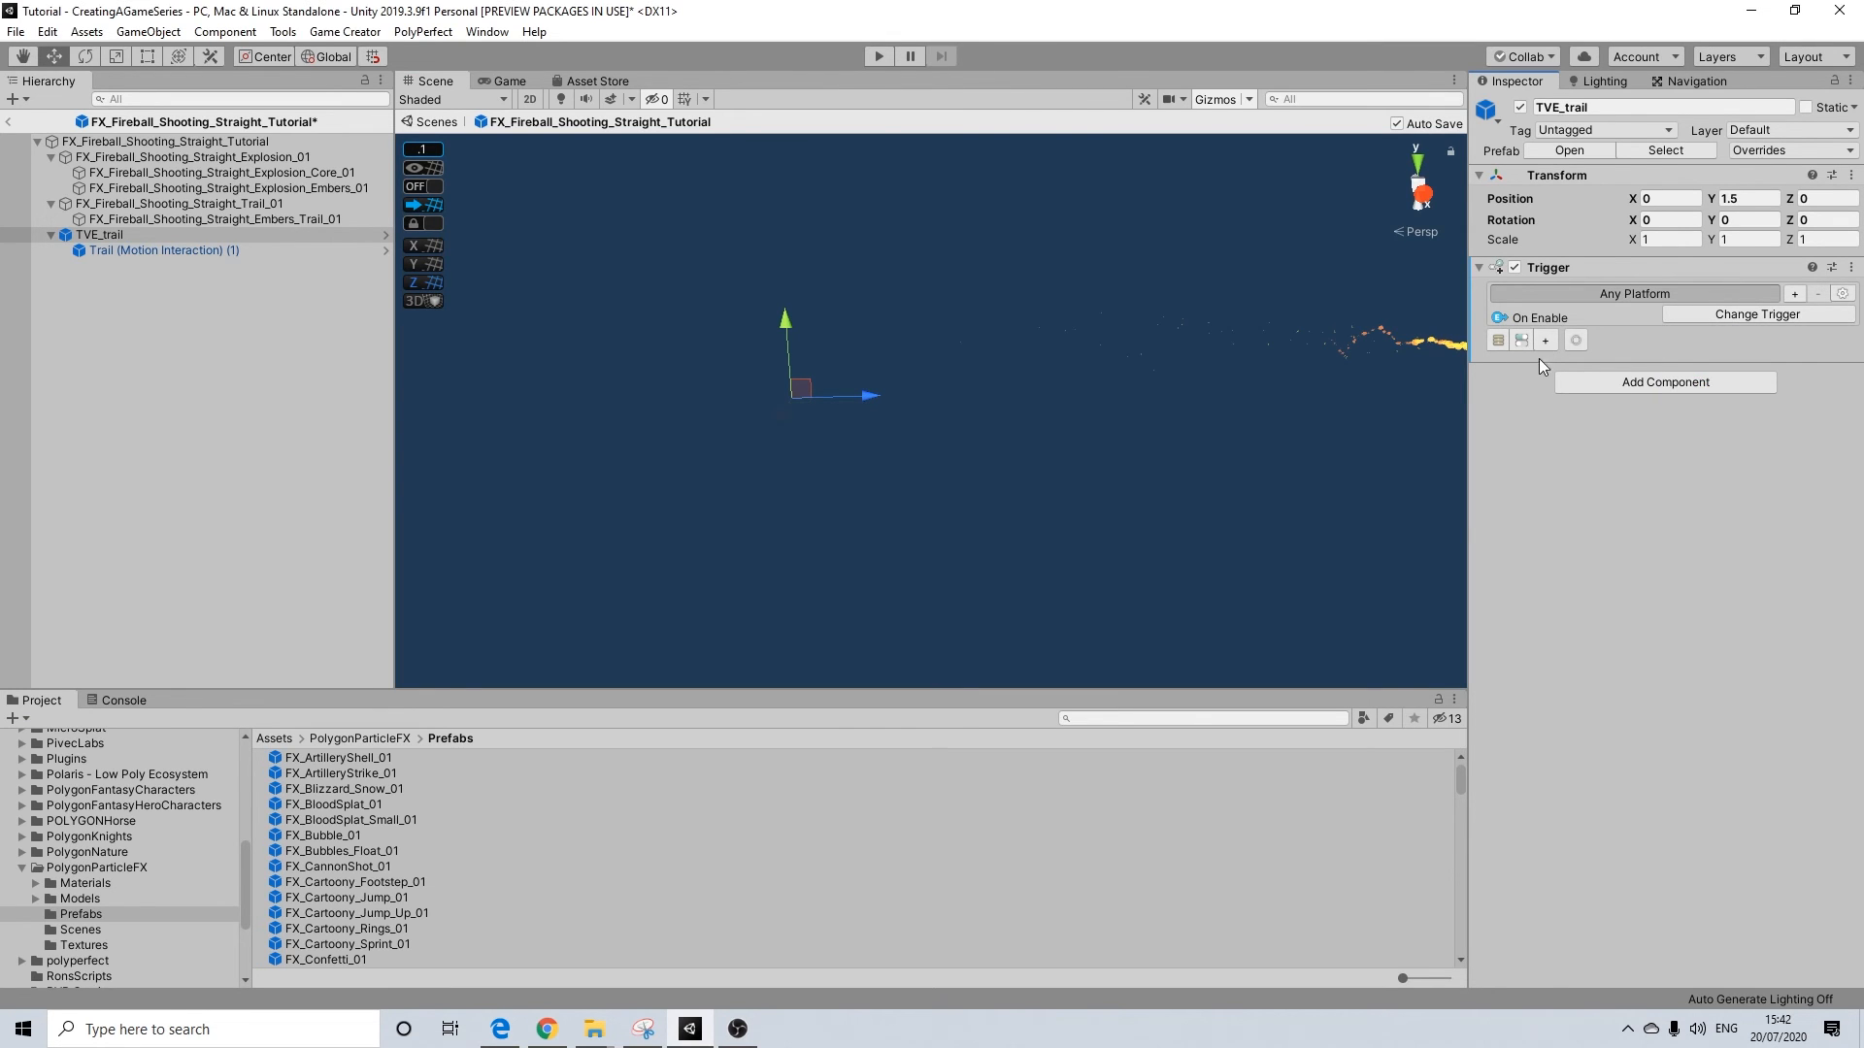
Add an Actions component to TVE_trail
click(1572, 381)
click(1533, 409)
click(1633, 384)
text(a)
click(1594, 448)
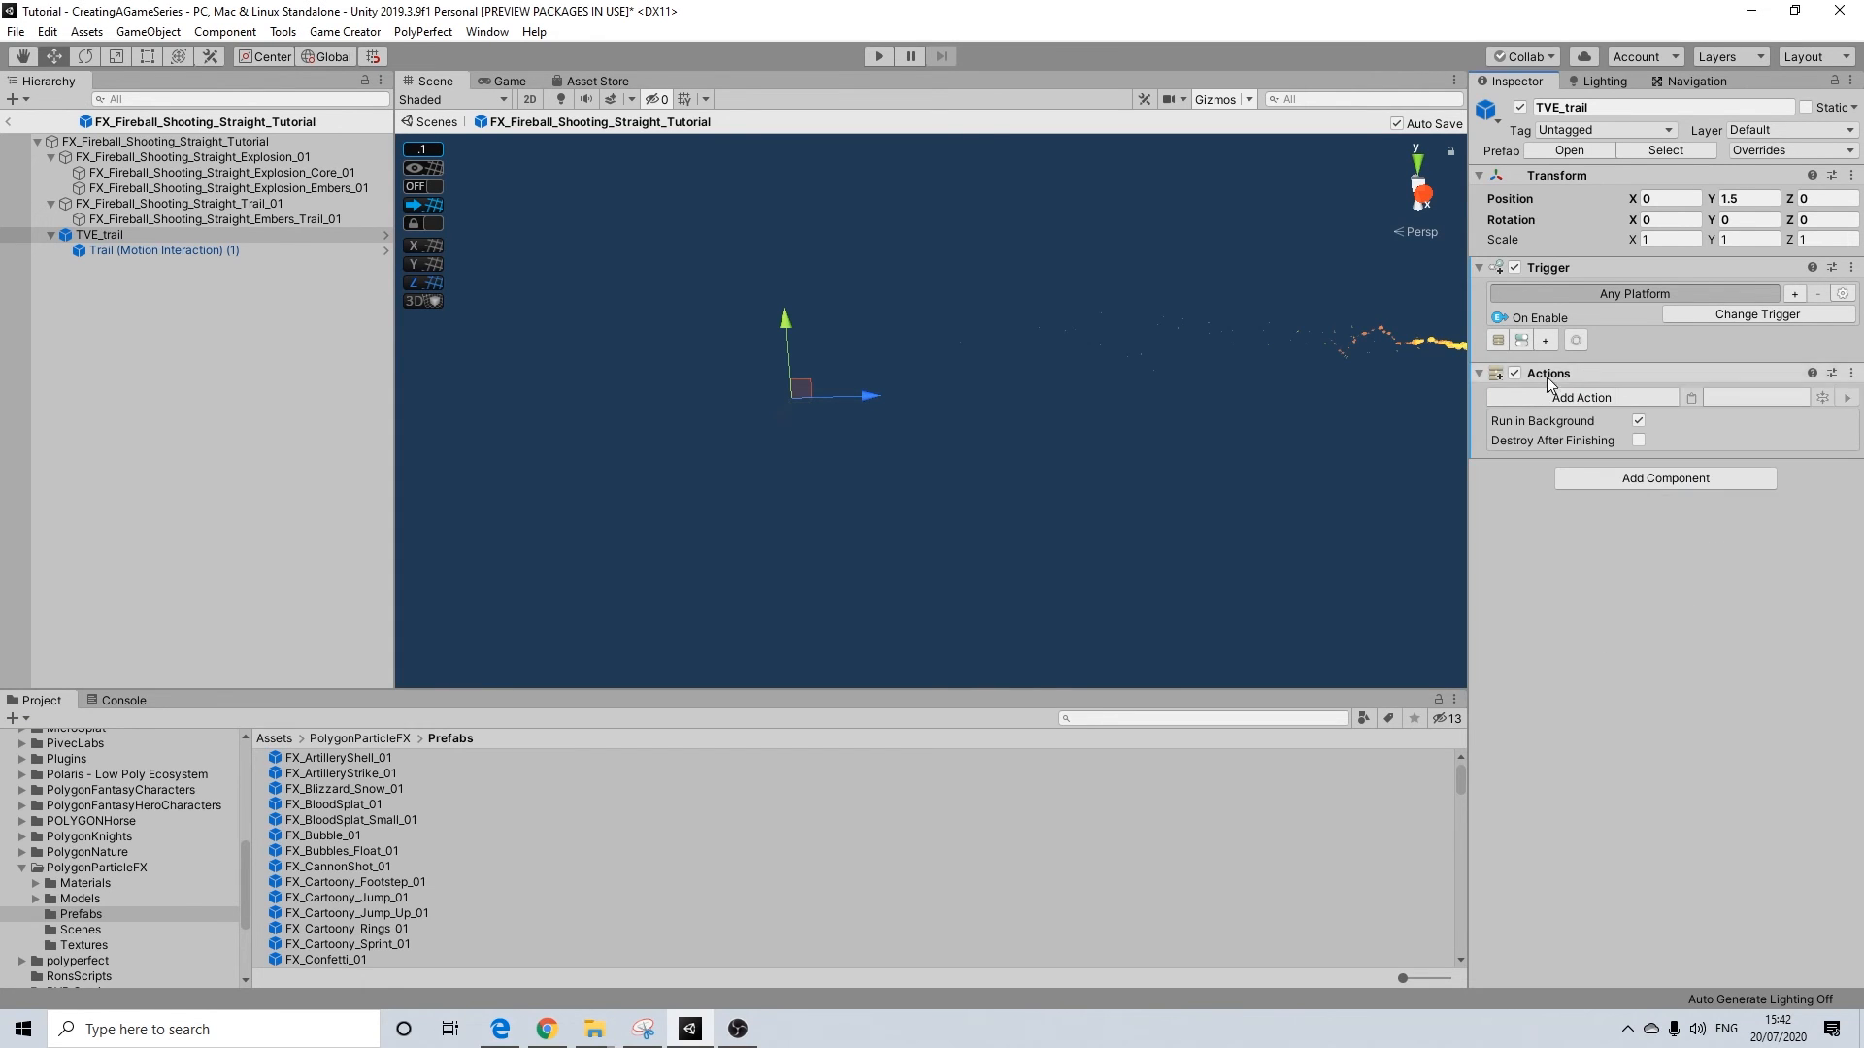
Assign TVE_trail's own Actions to the On Enable trigger and delete the extra Actions (10) child object
click(1544, 340)
click(1846, 364)
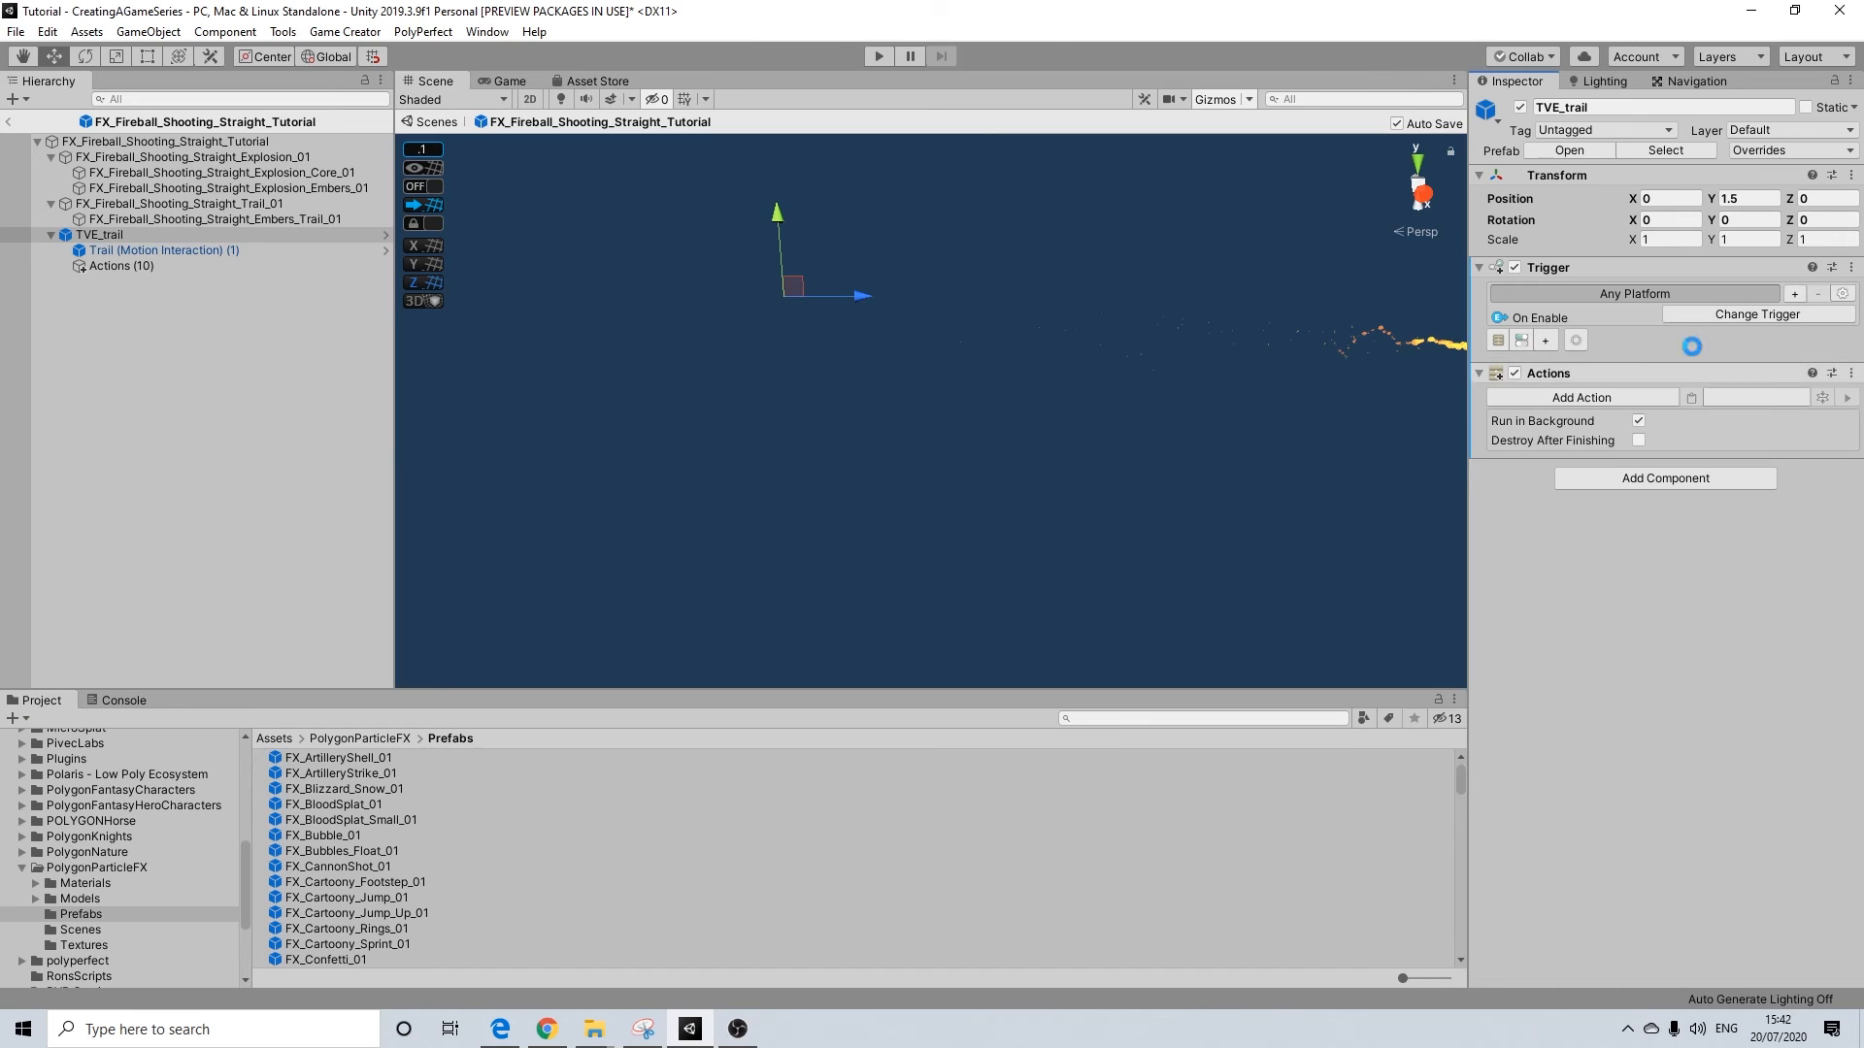
click(135, 265)
key(Delete)
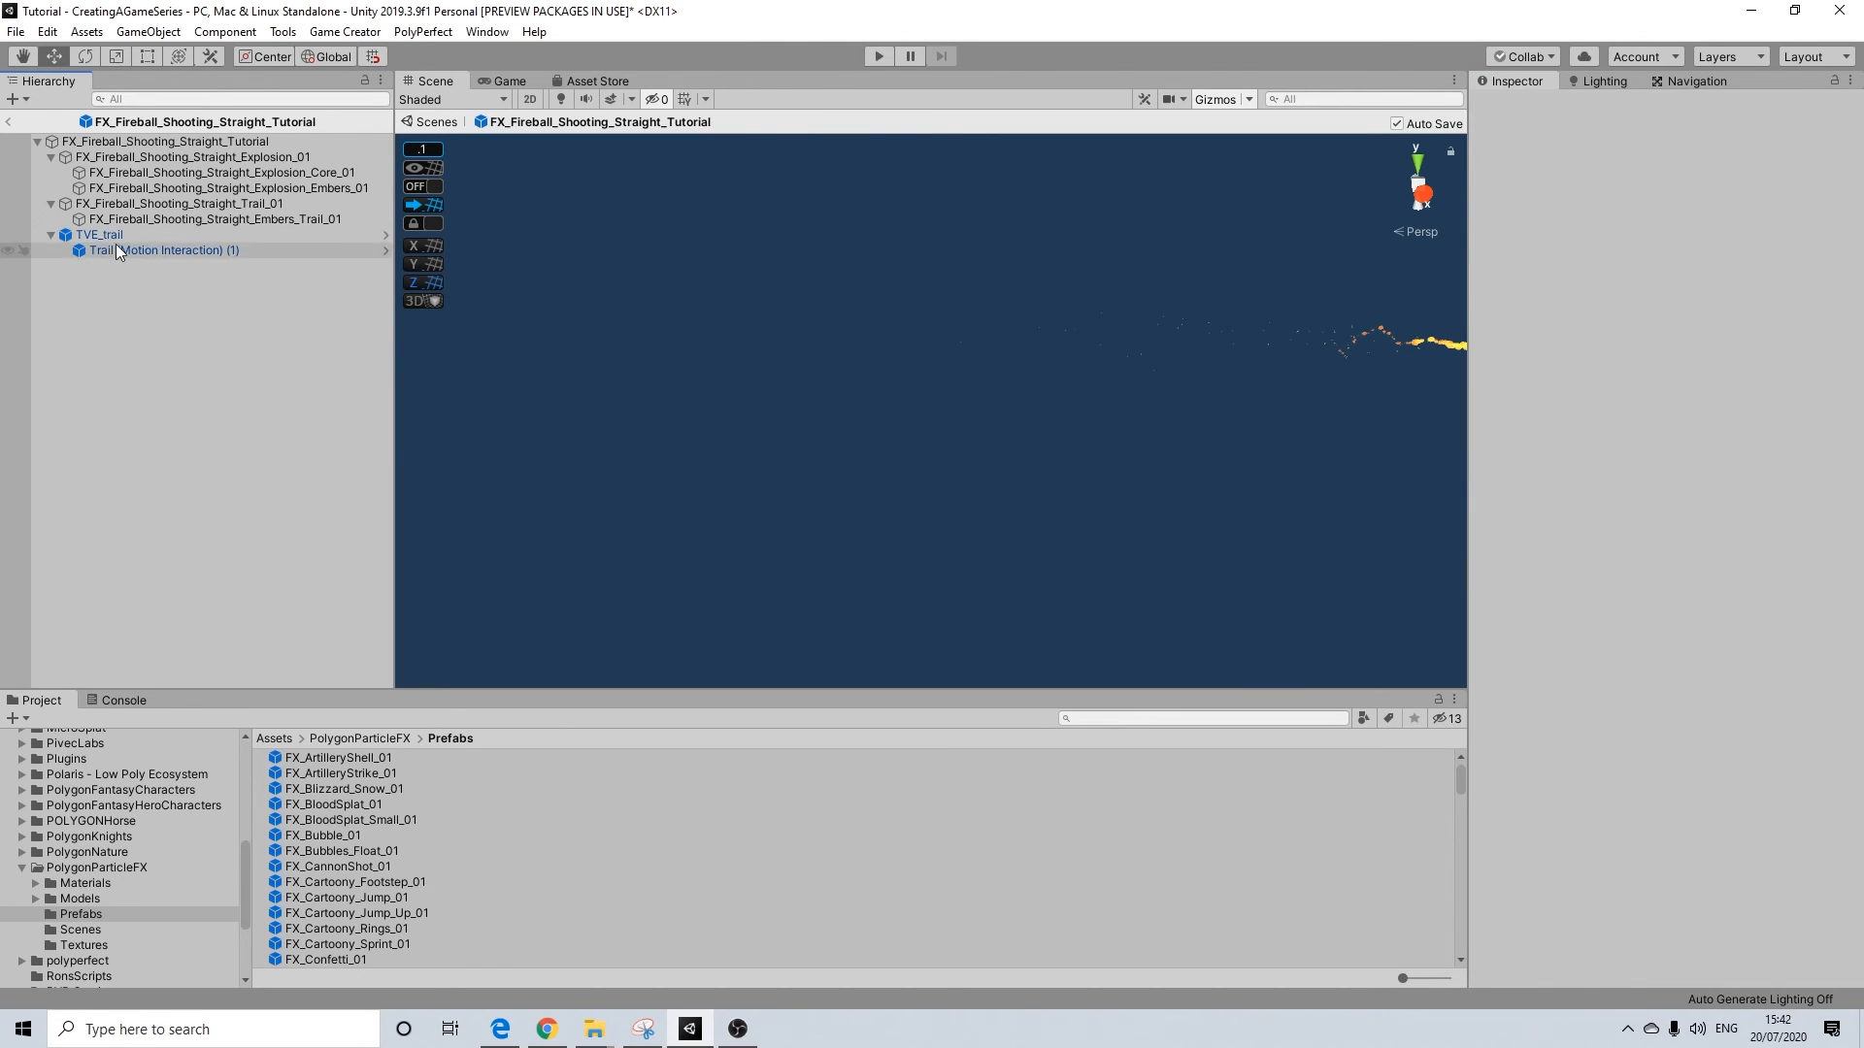
Add a Wait action to TVE_trail's Actions with a time to wait of 1.8 seconds
click(108, 235)
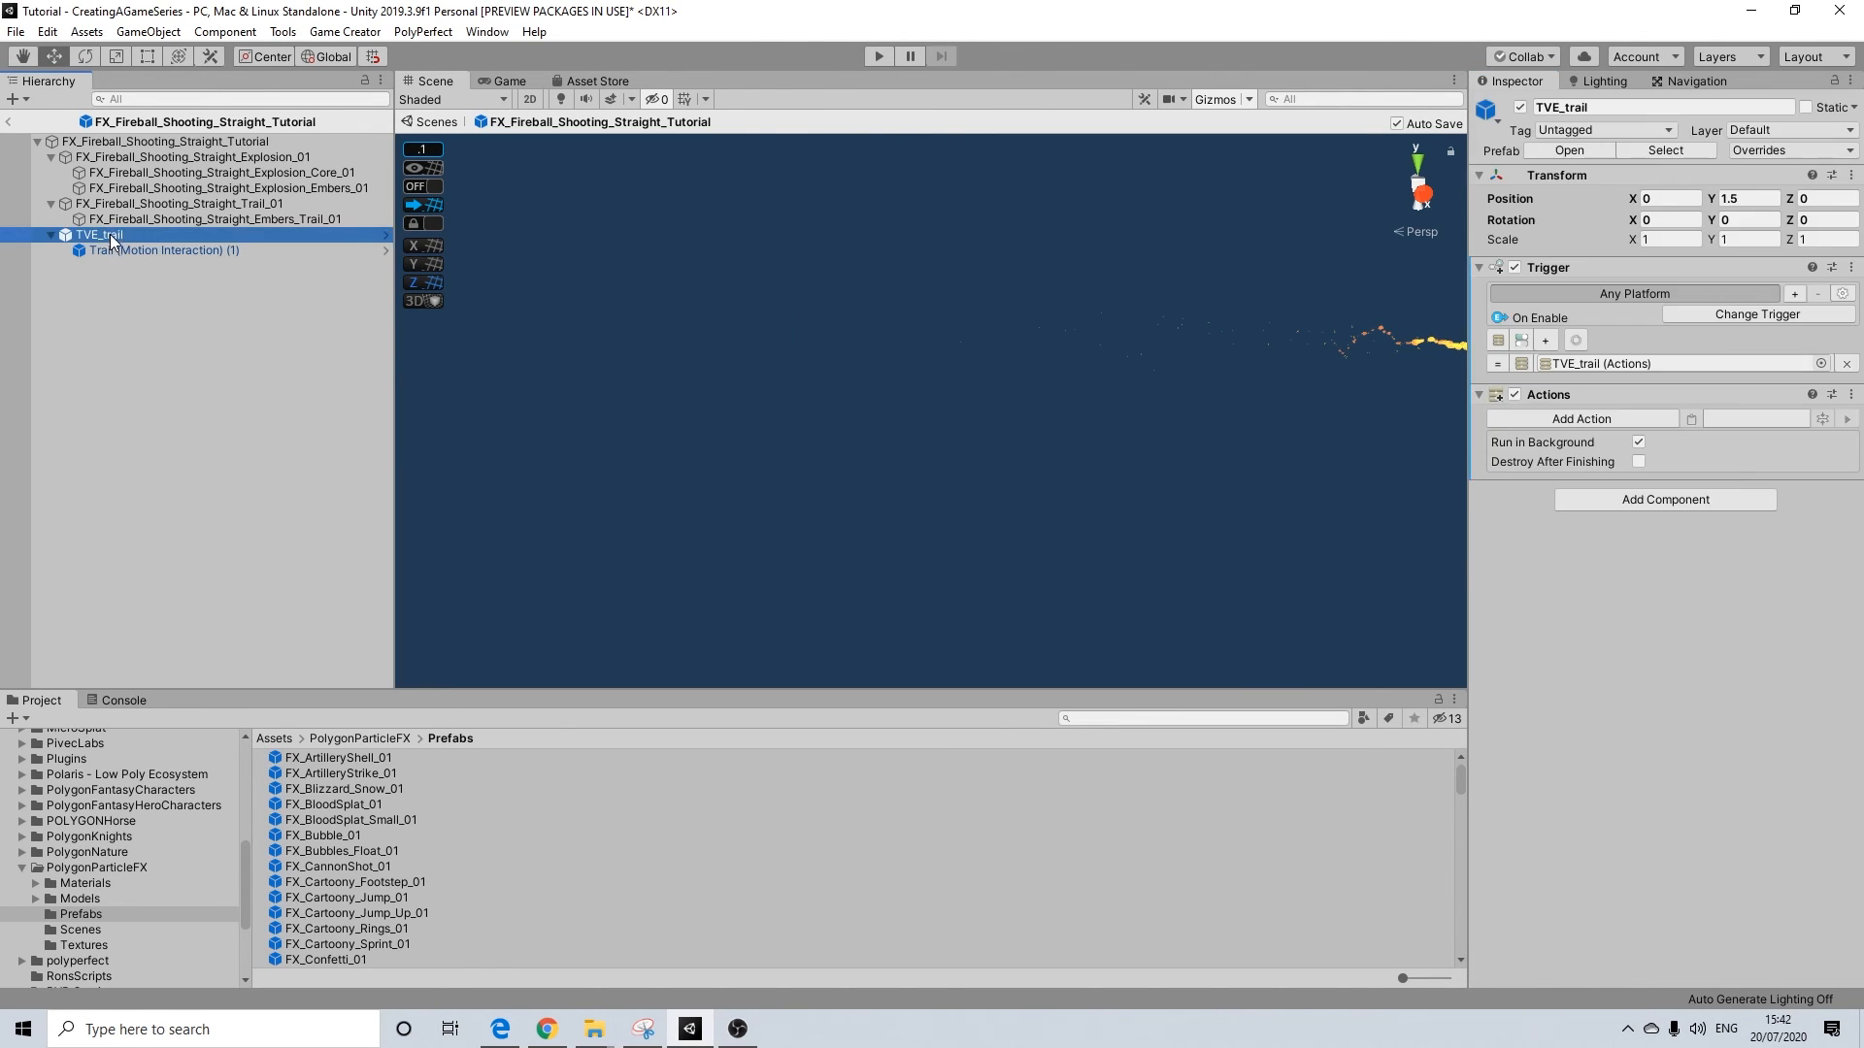
click(1561, 423)
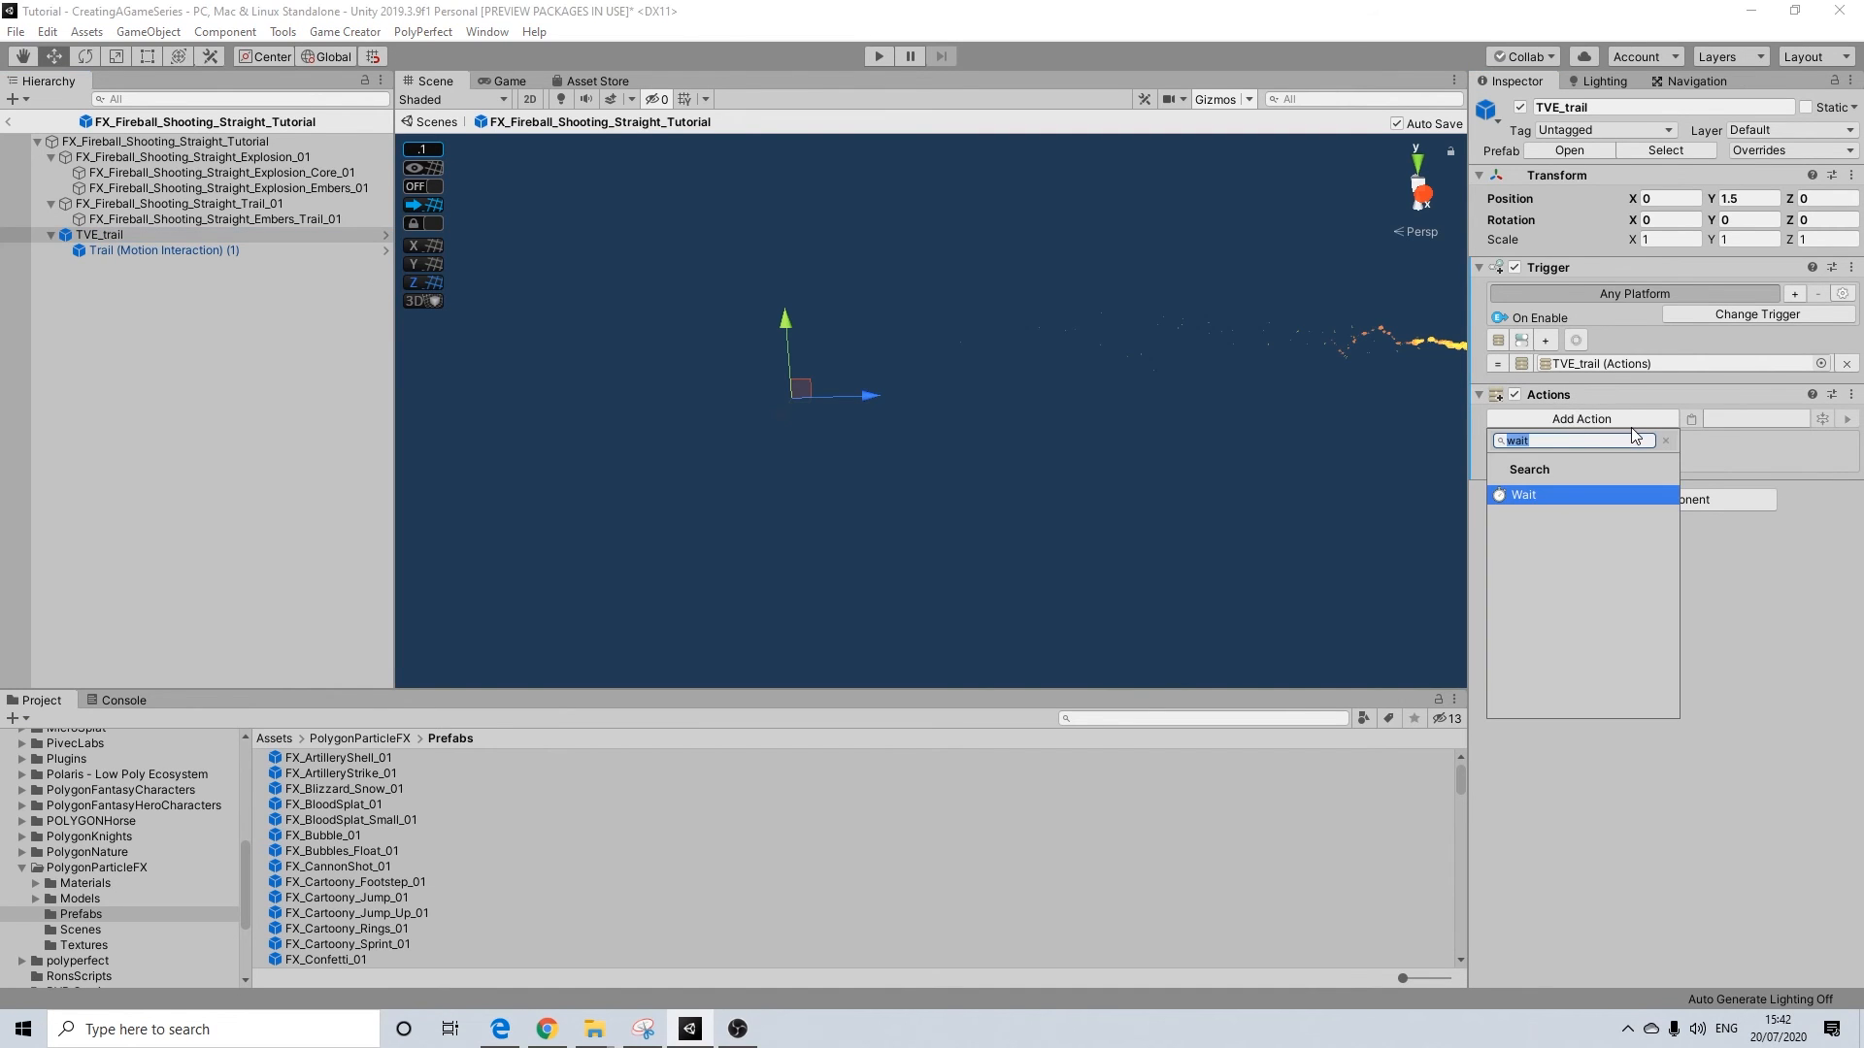
text(wait)
key(Return)
click(1657, 439)
text(1.8)
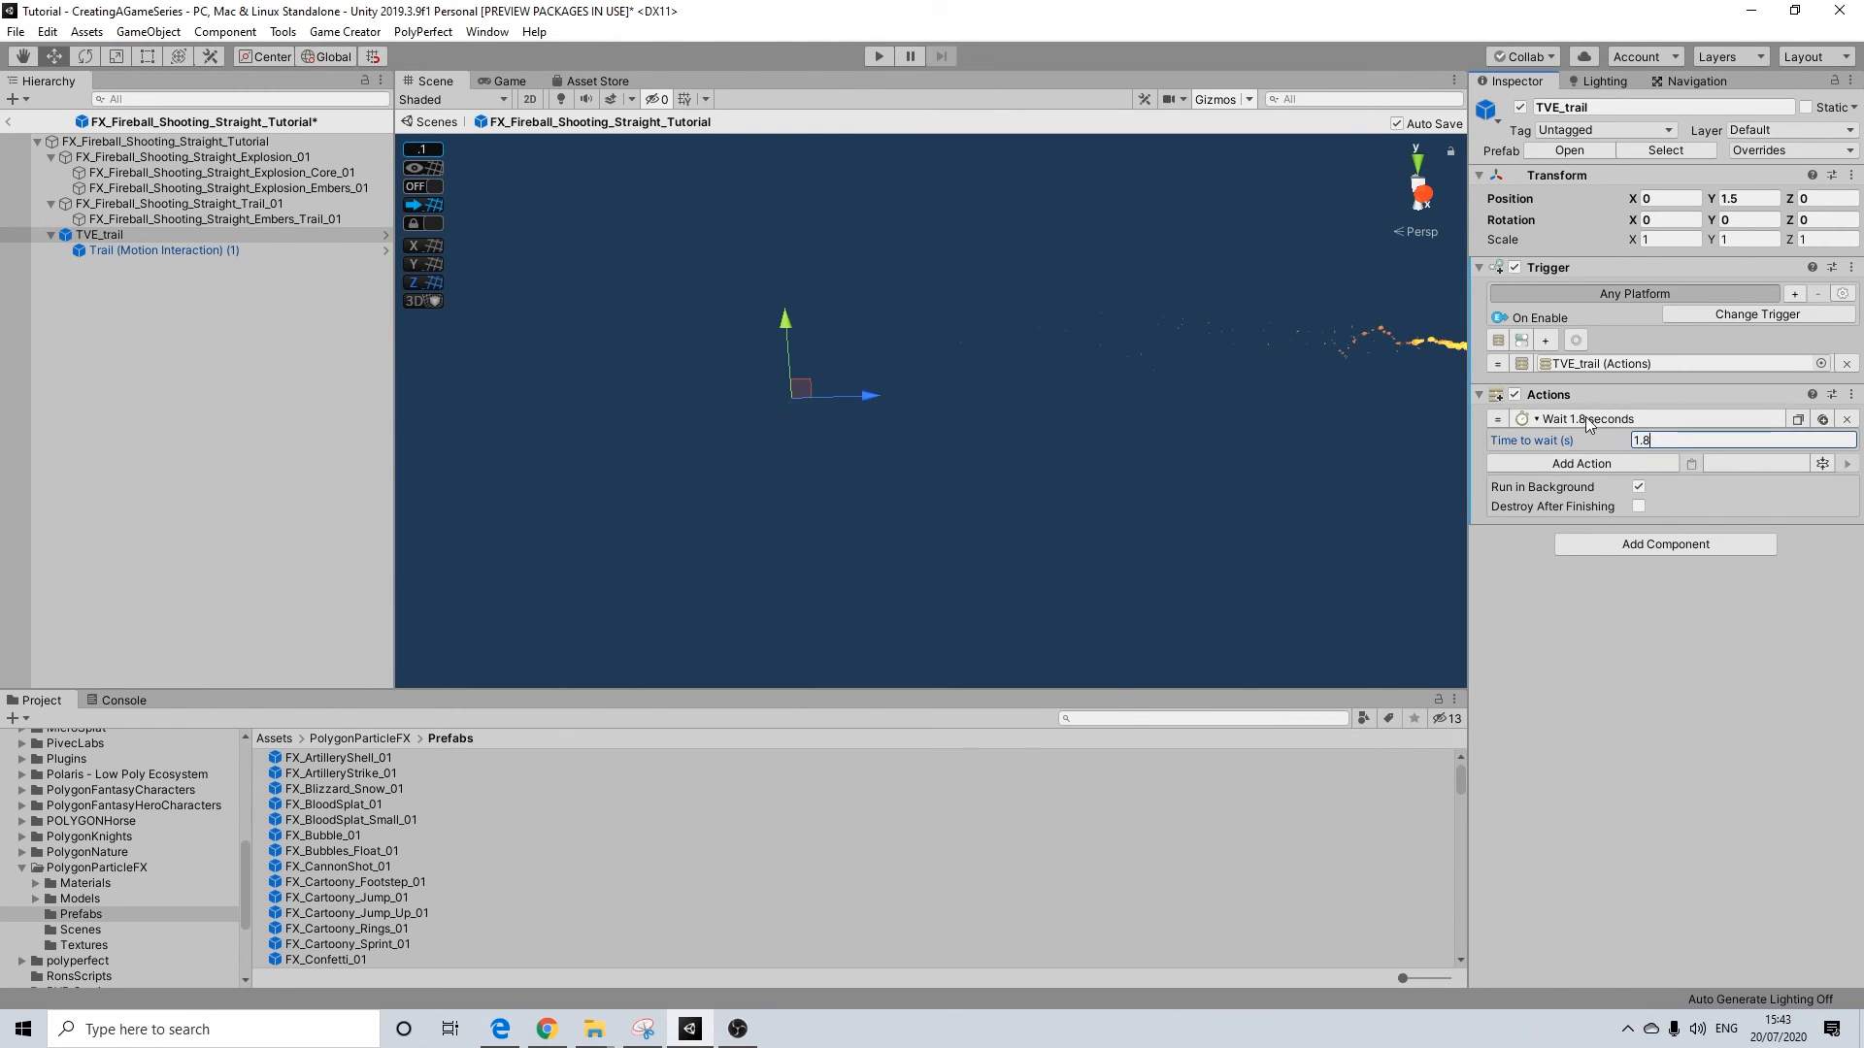
Review the particle settings of the root fireball object and of Trail (Motion Interaction) (1)
click(182, 146)
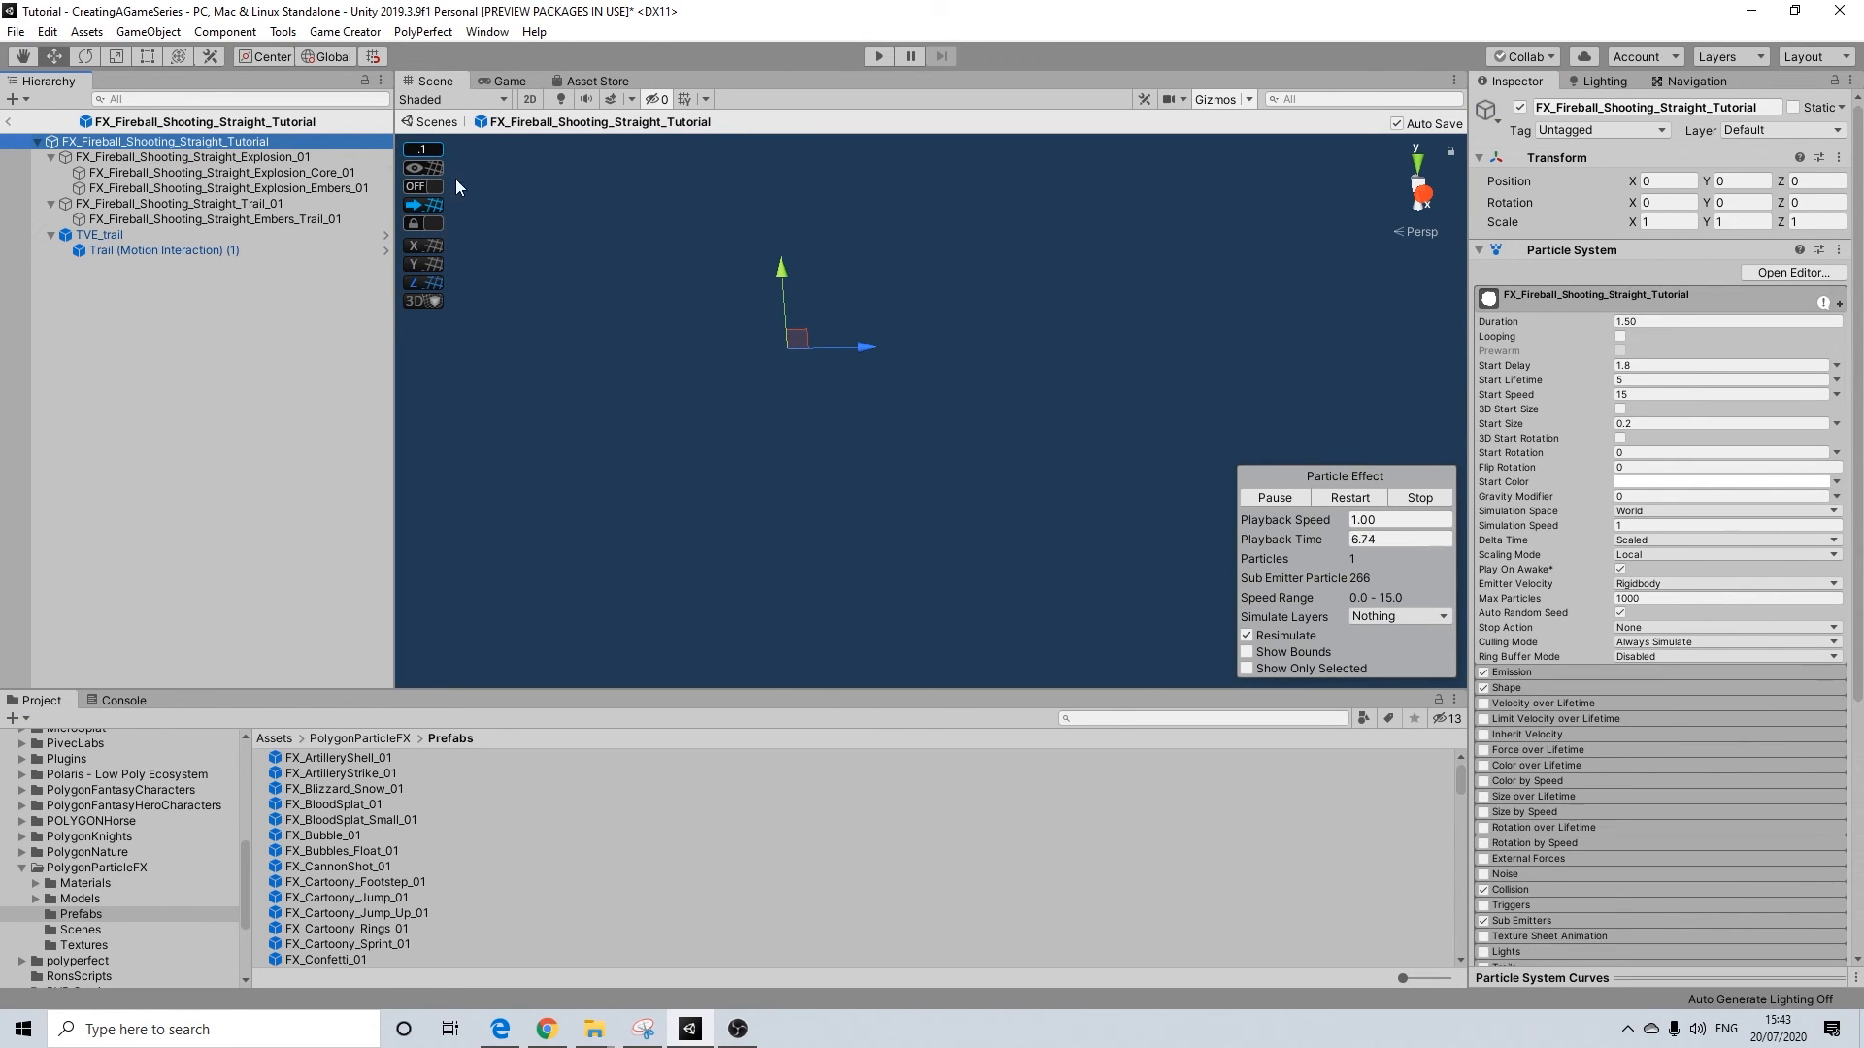
click(195, 249)
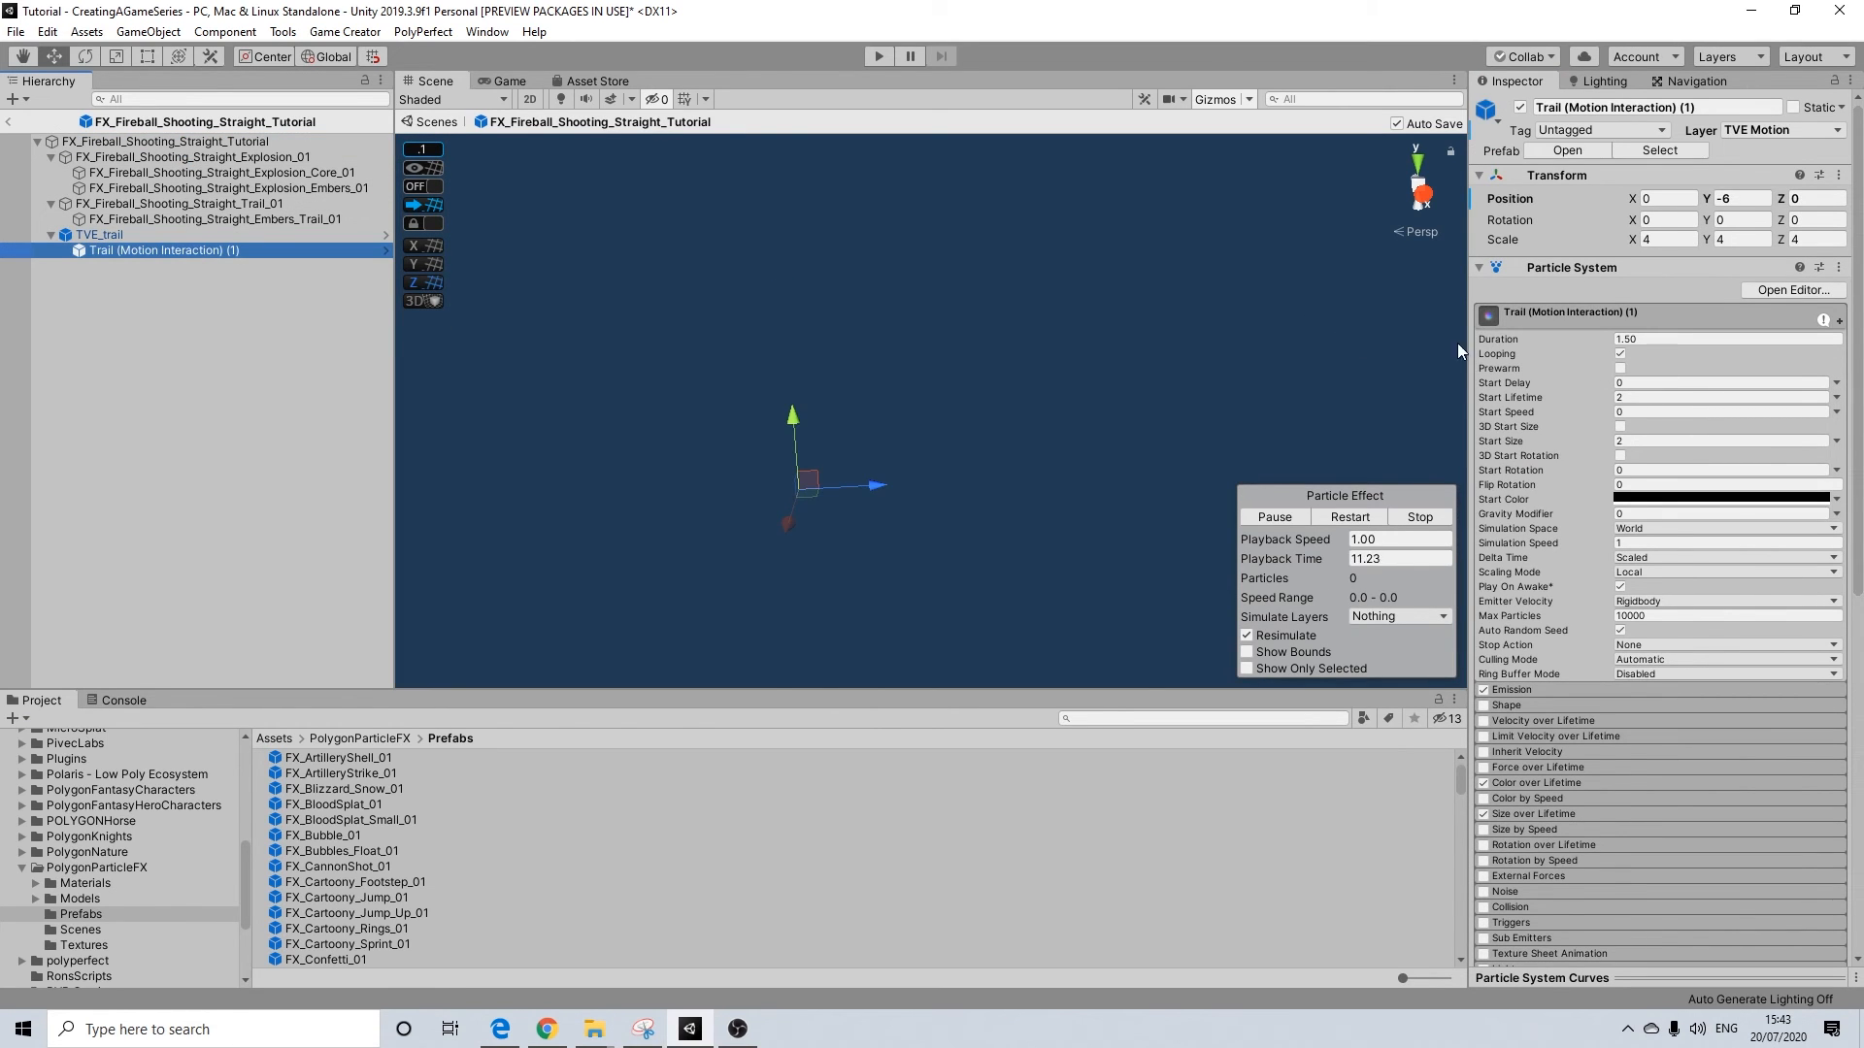
click(103, 233)
click(107, 243)
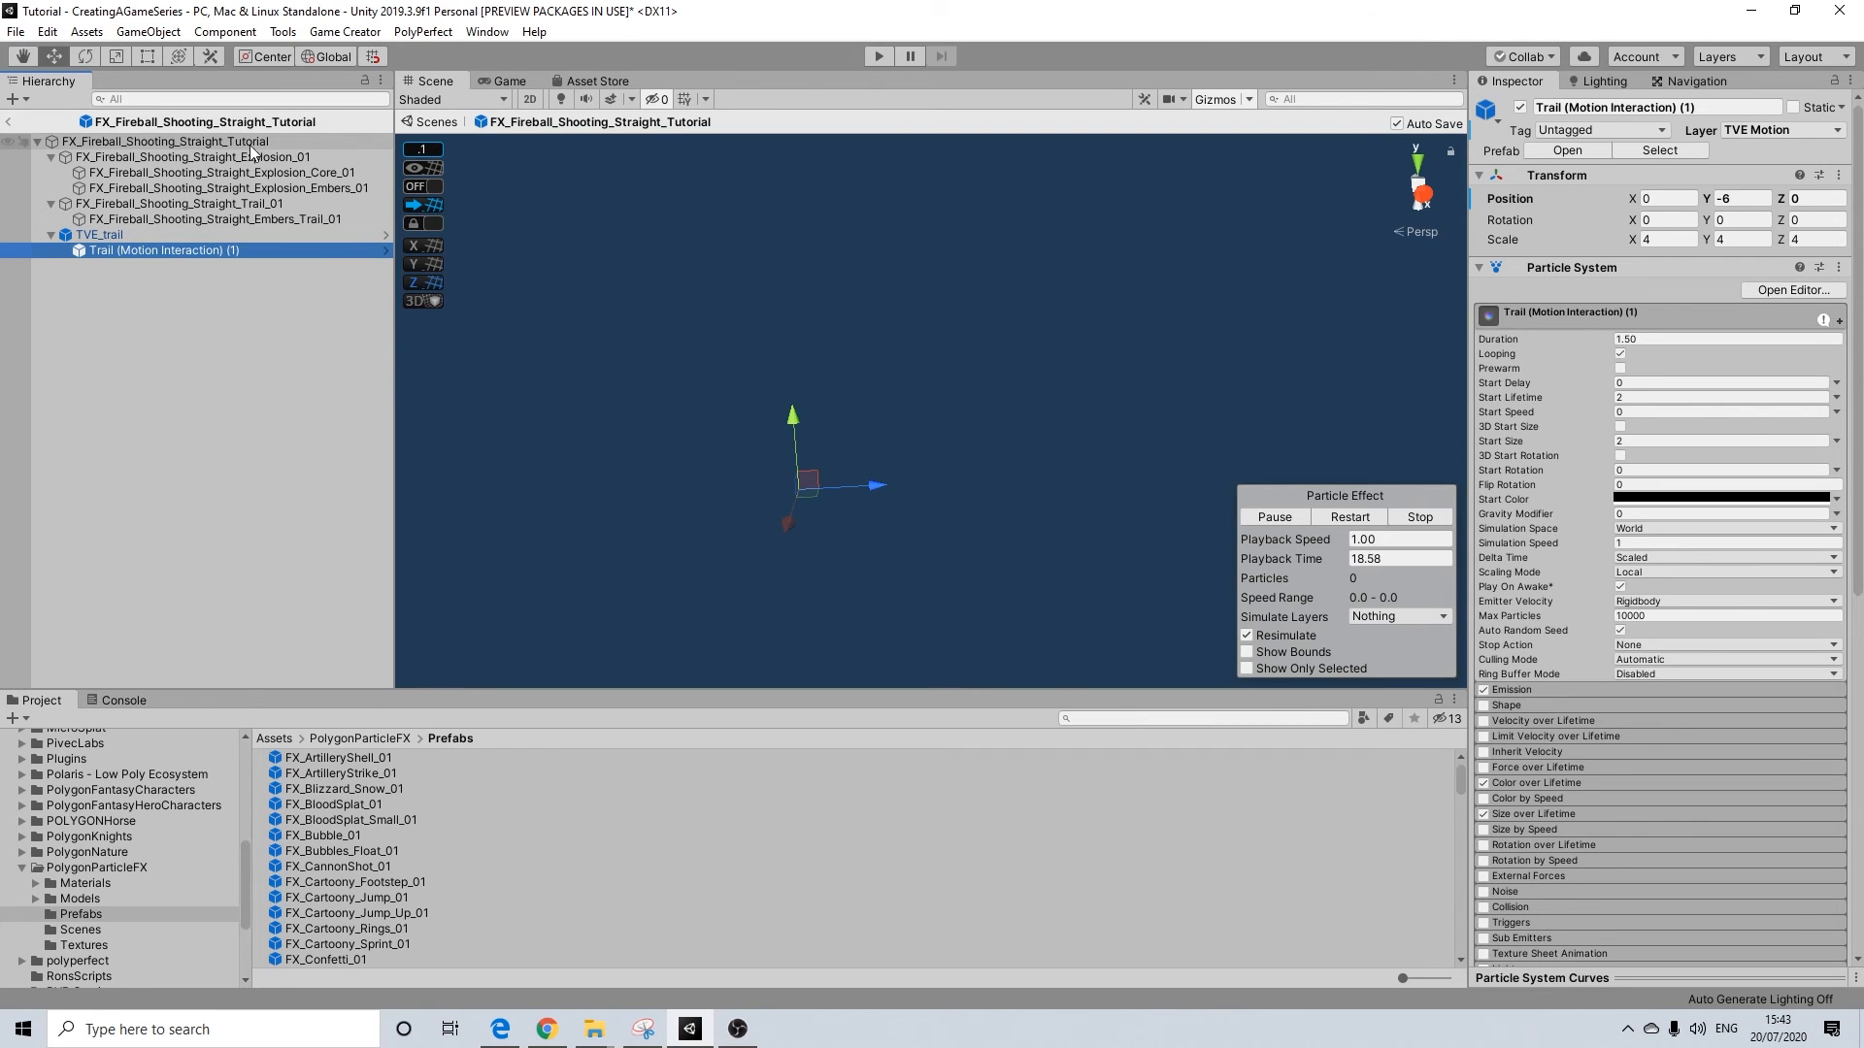
click(111, 236)
click(118, 250)
Add a Transform Move action after the Wait action on TVE_trail, leaving Rotate off
click(116, 238)
click(1549, 468)
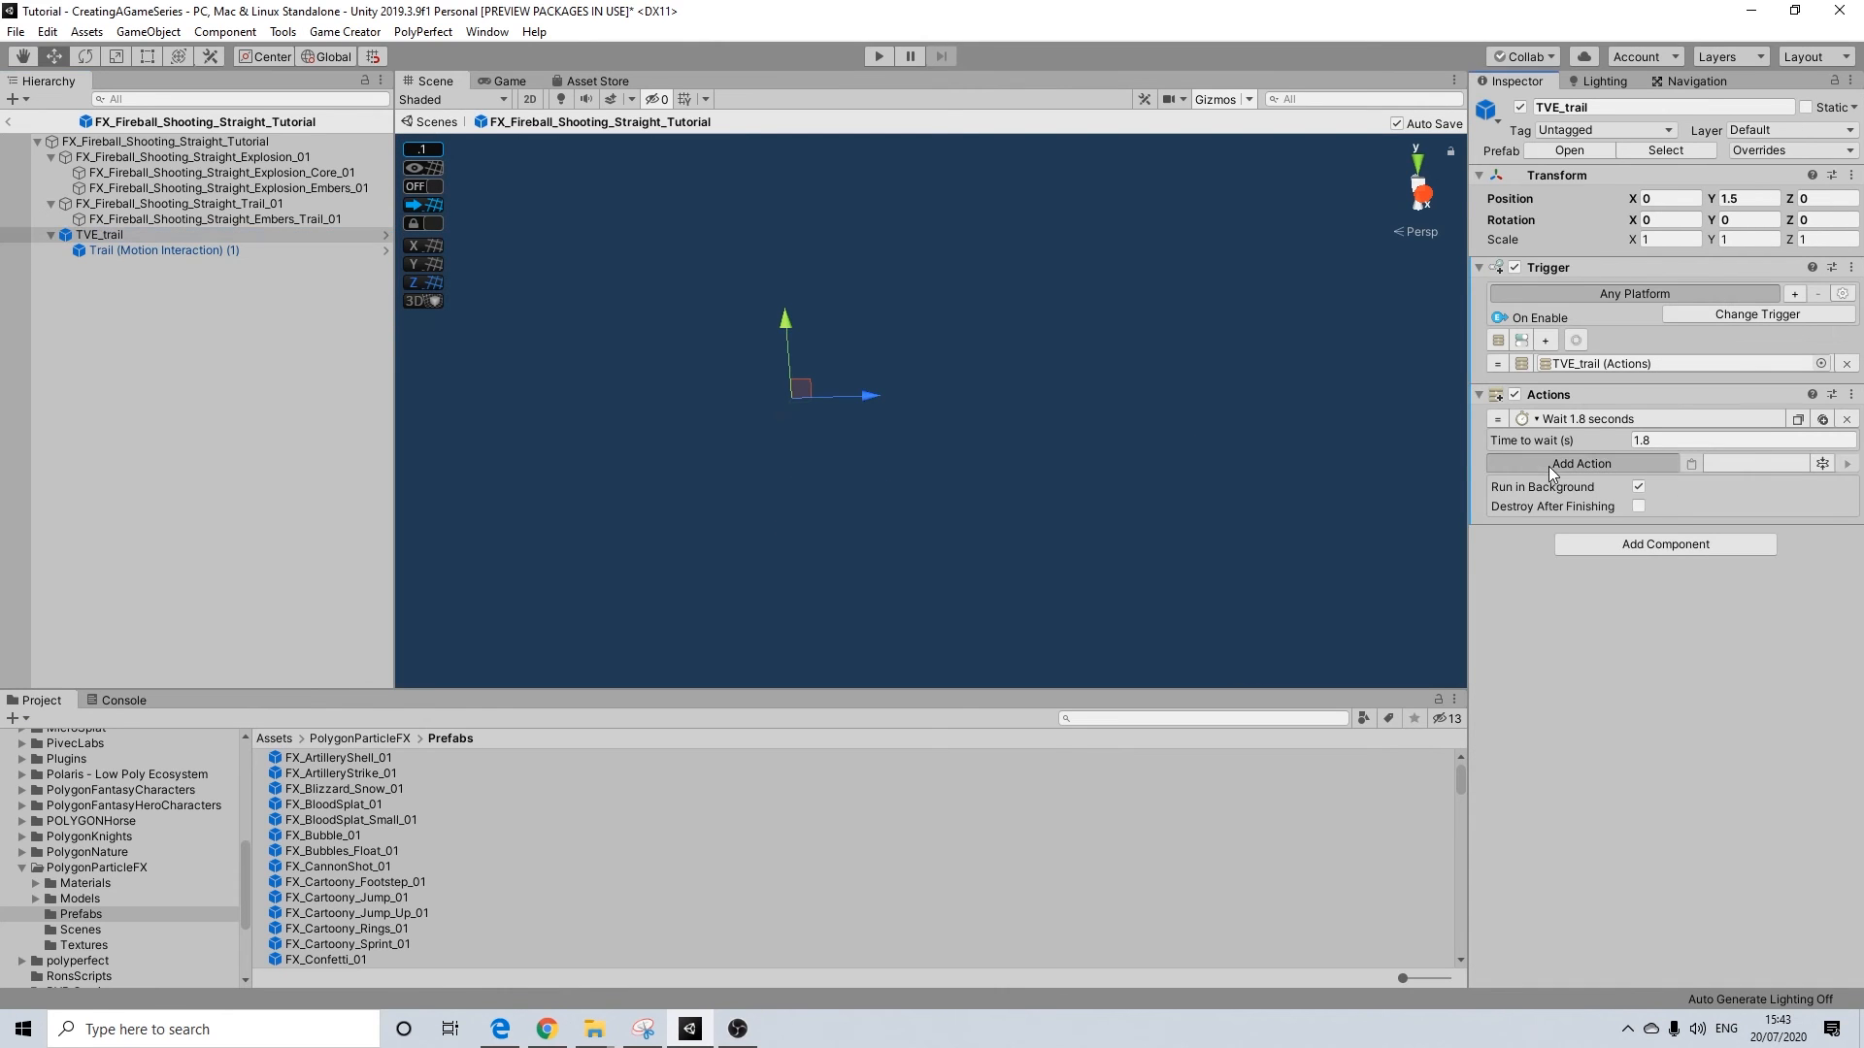
text(tran)
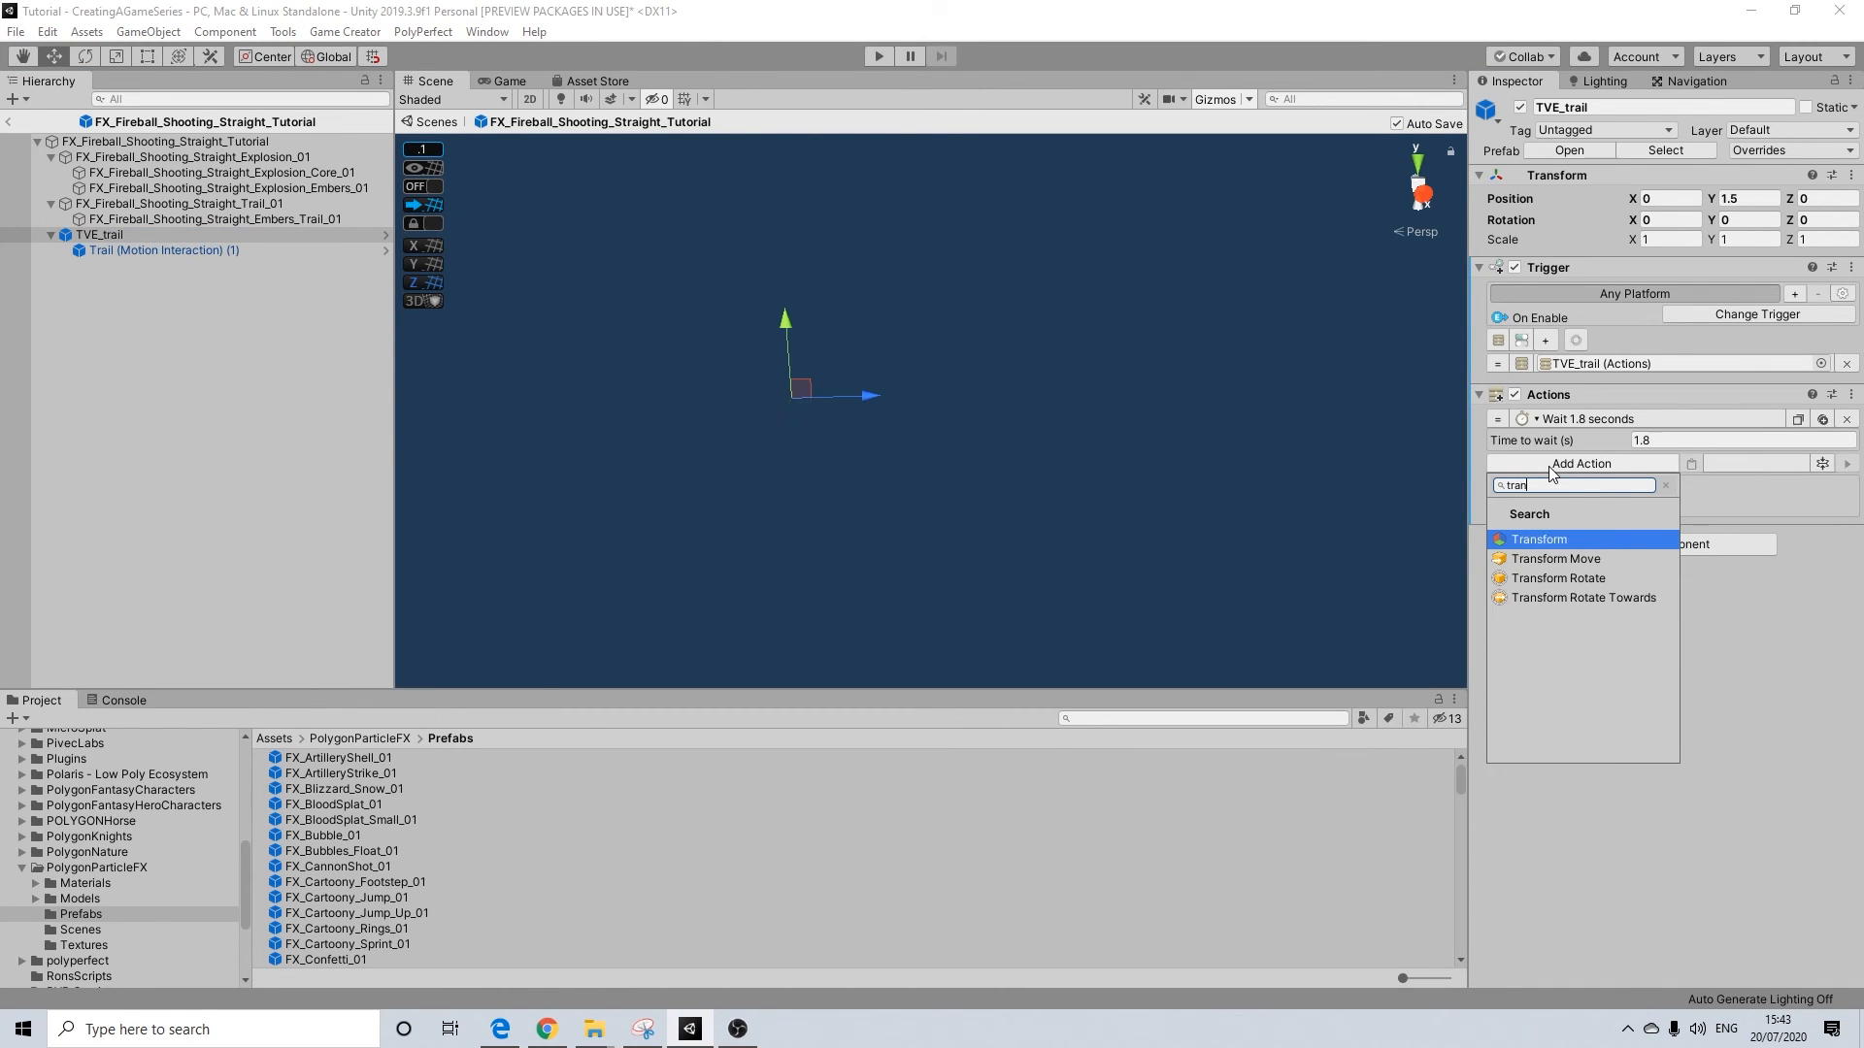
click(1555, 559)
click(1638, 579)
click(1638, 579)
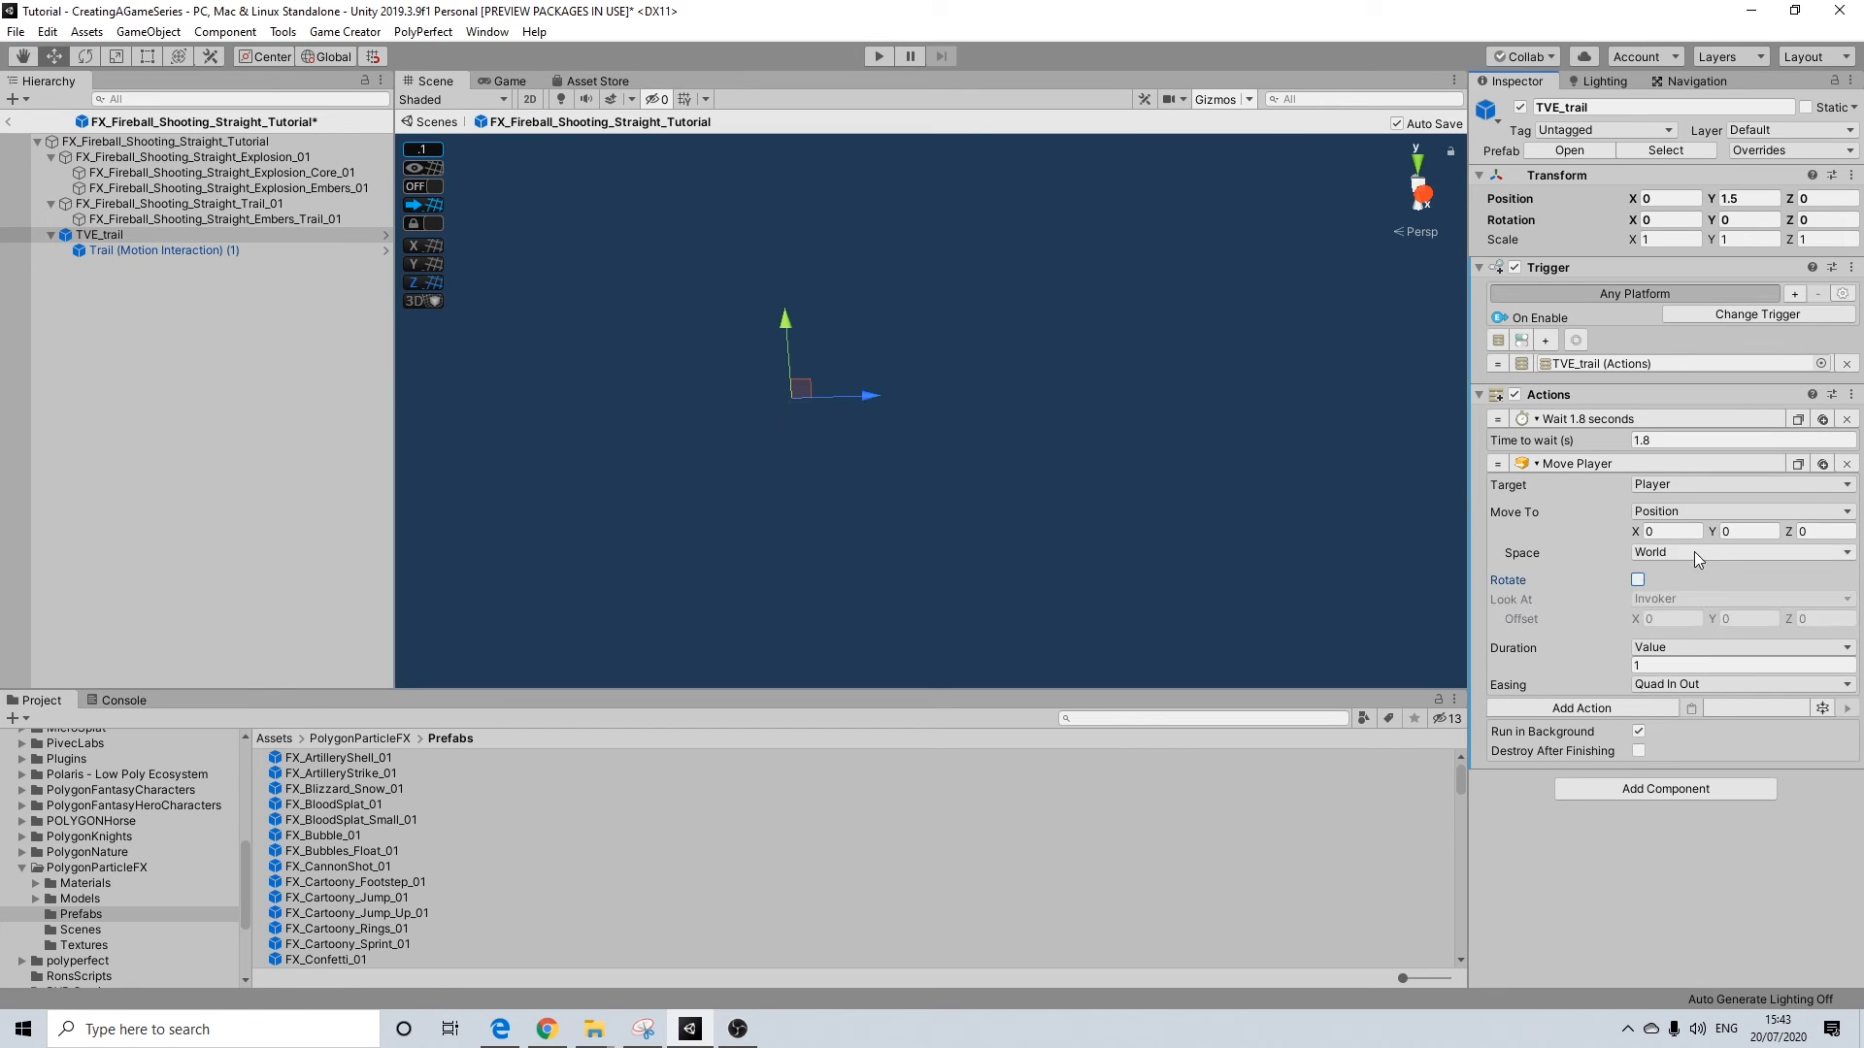
Target the Move action at the Trail (Motion Interaction) (1) game object and set its position space to Self
click(1652, 485)
click(1674, 571)
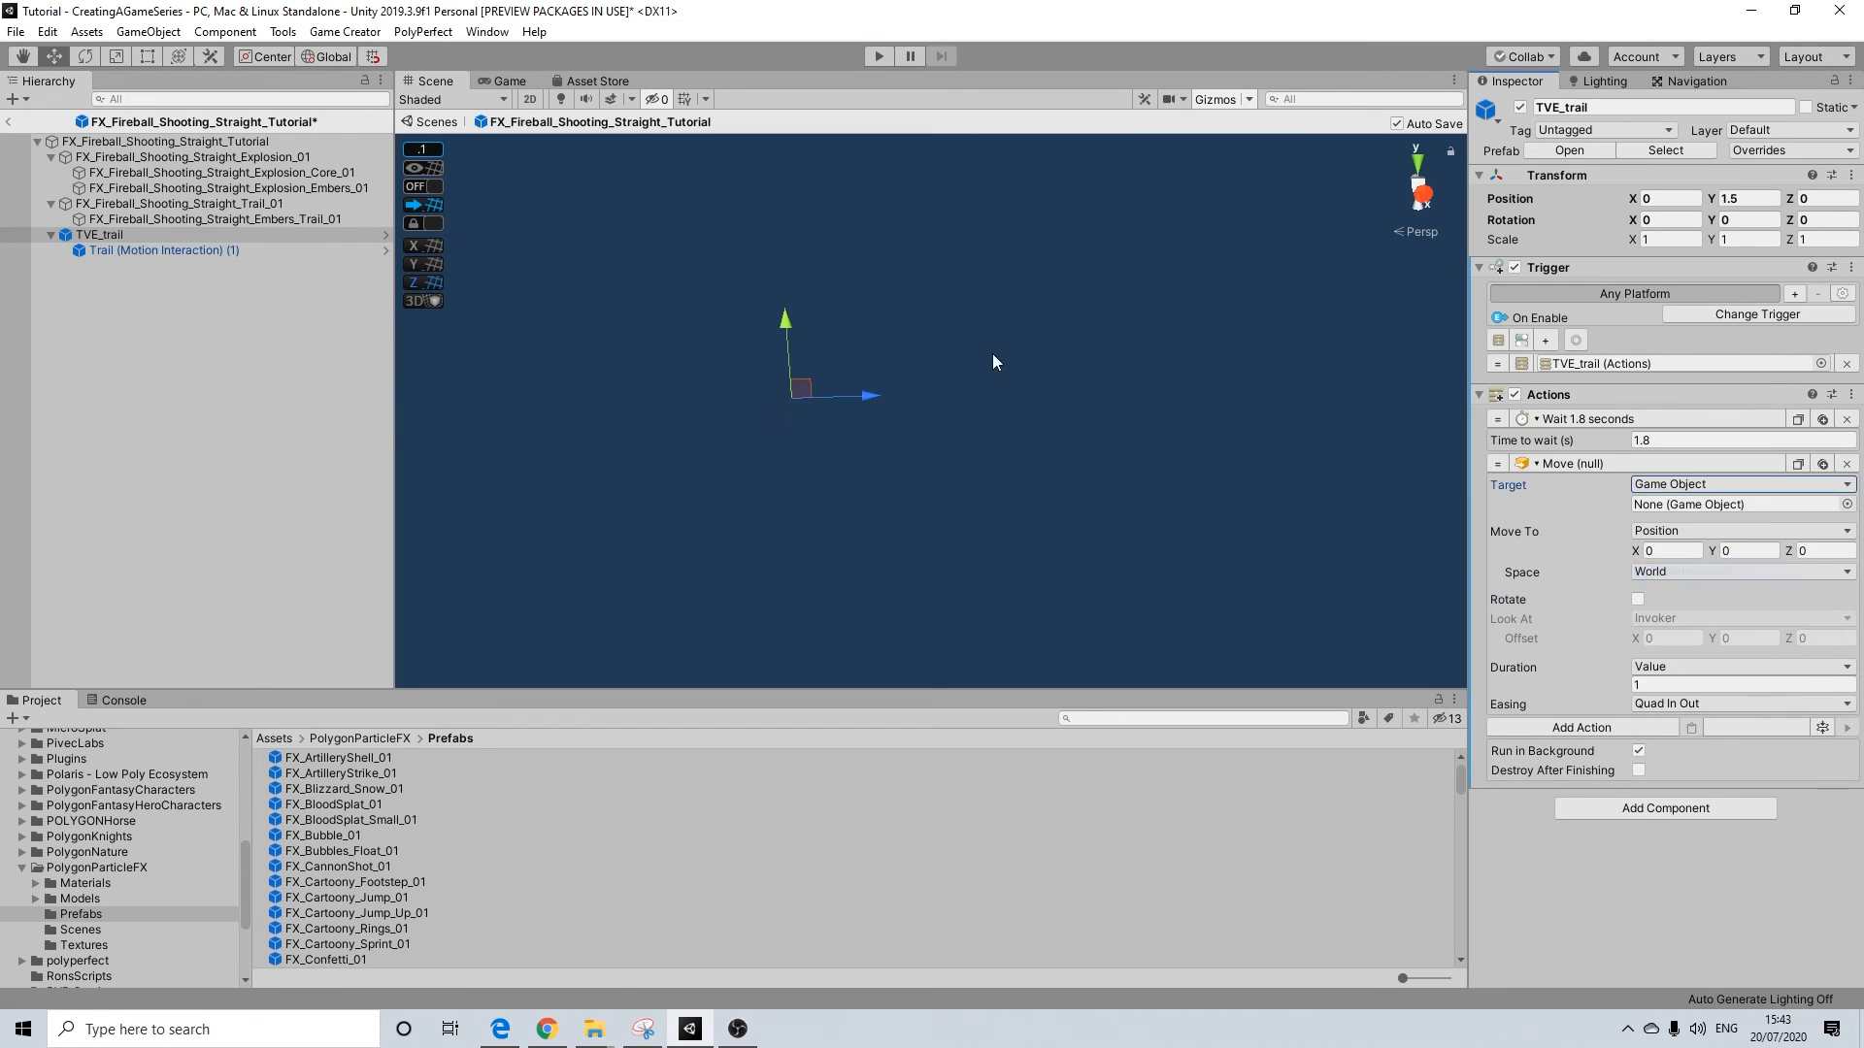
drag(97, 248, 1665, 529)
click(1662, 572)
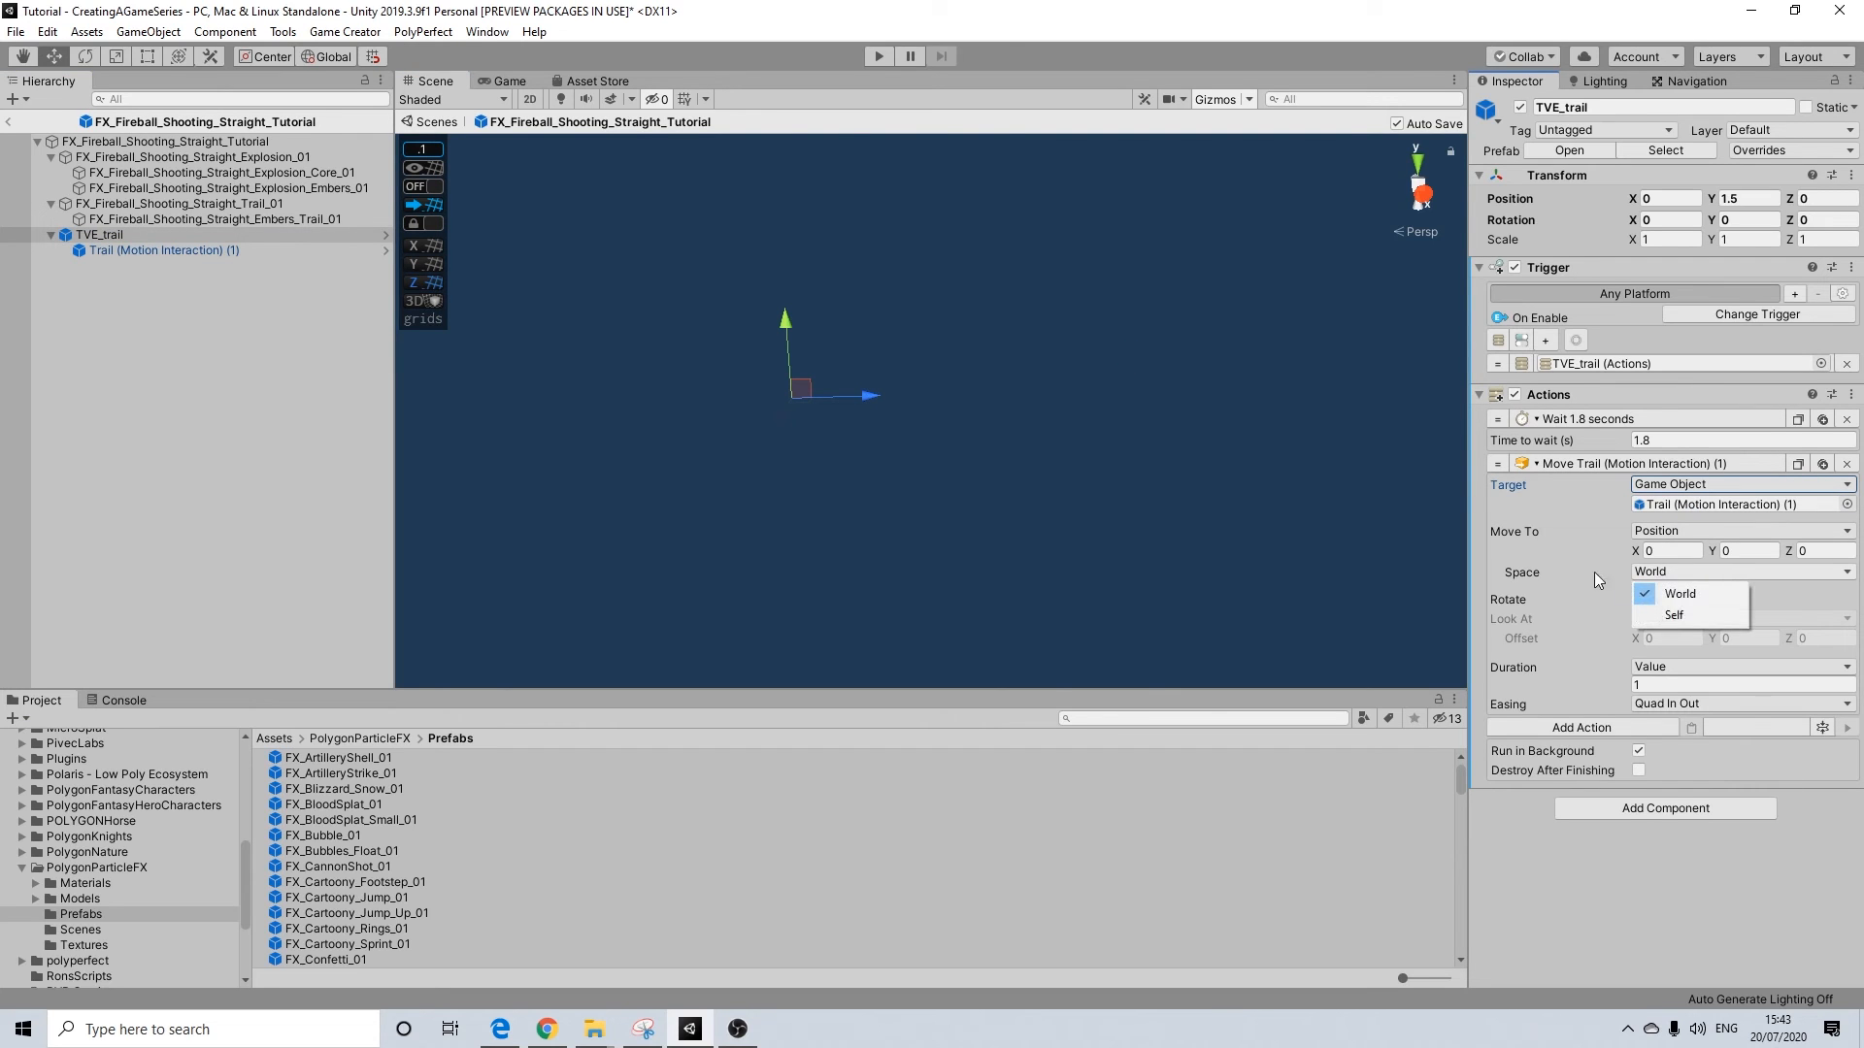
click(1688, 616)
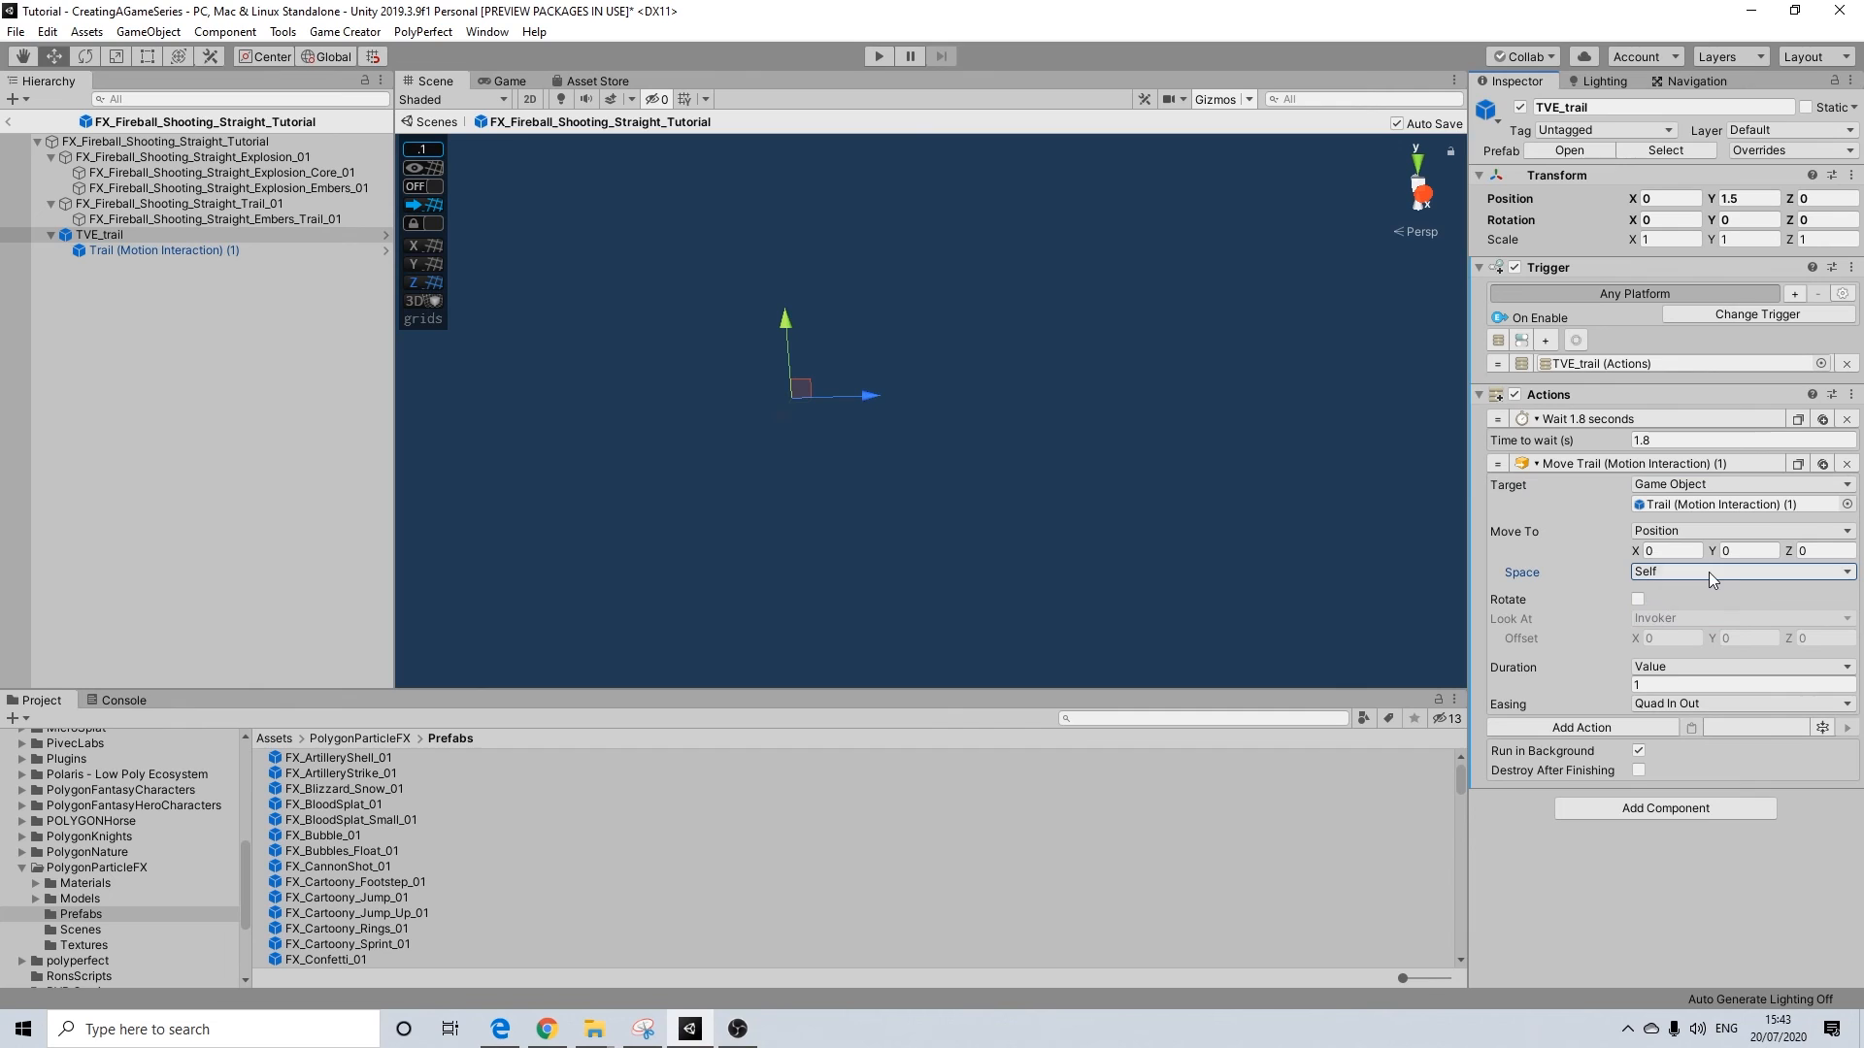
Set the Move action's duration to 4 and its target position to Z 120
click(1654, 686)
text(4)
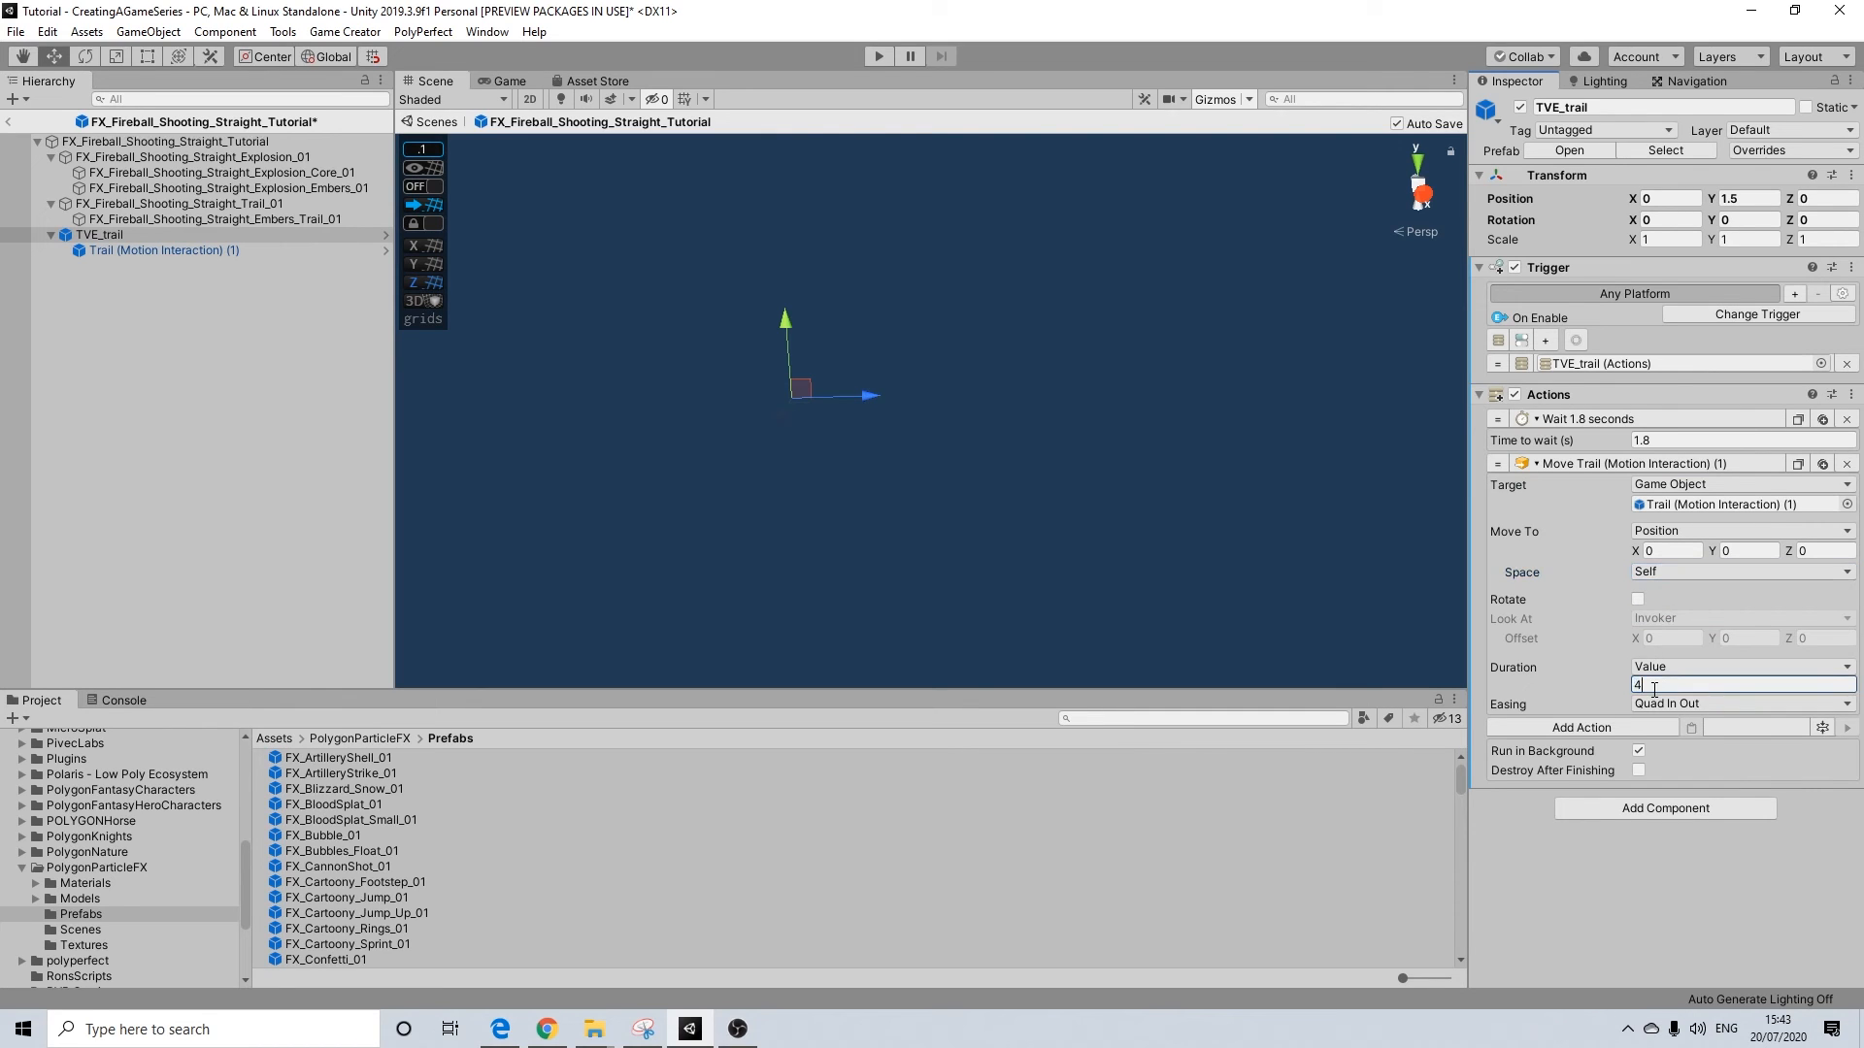
click(1815, 553)
text(12)
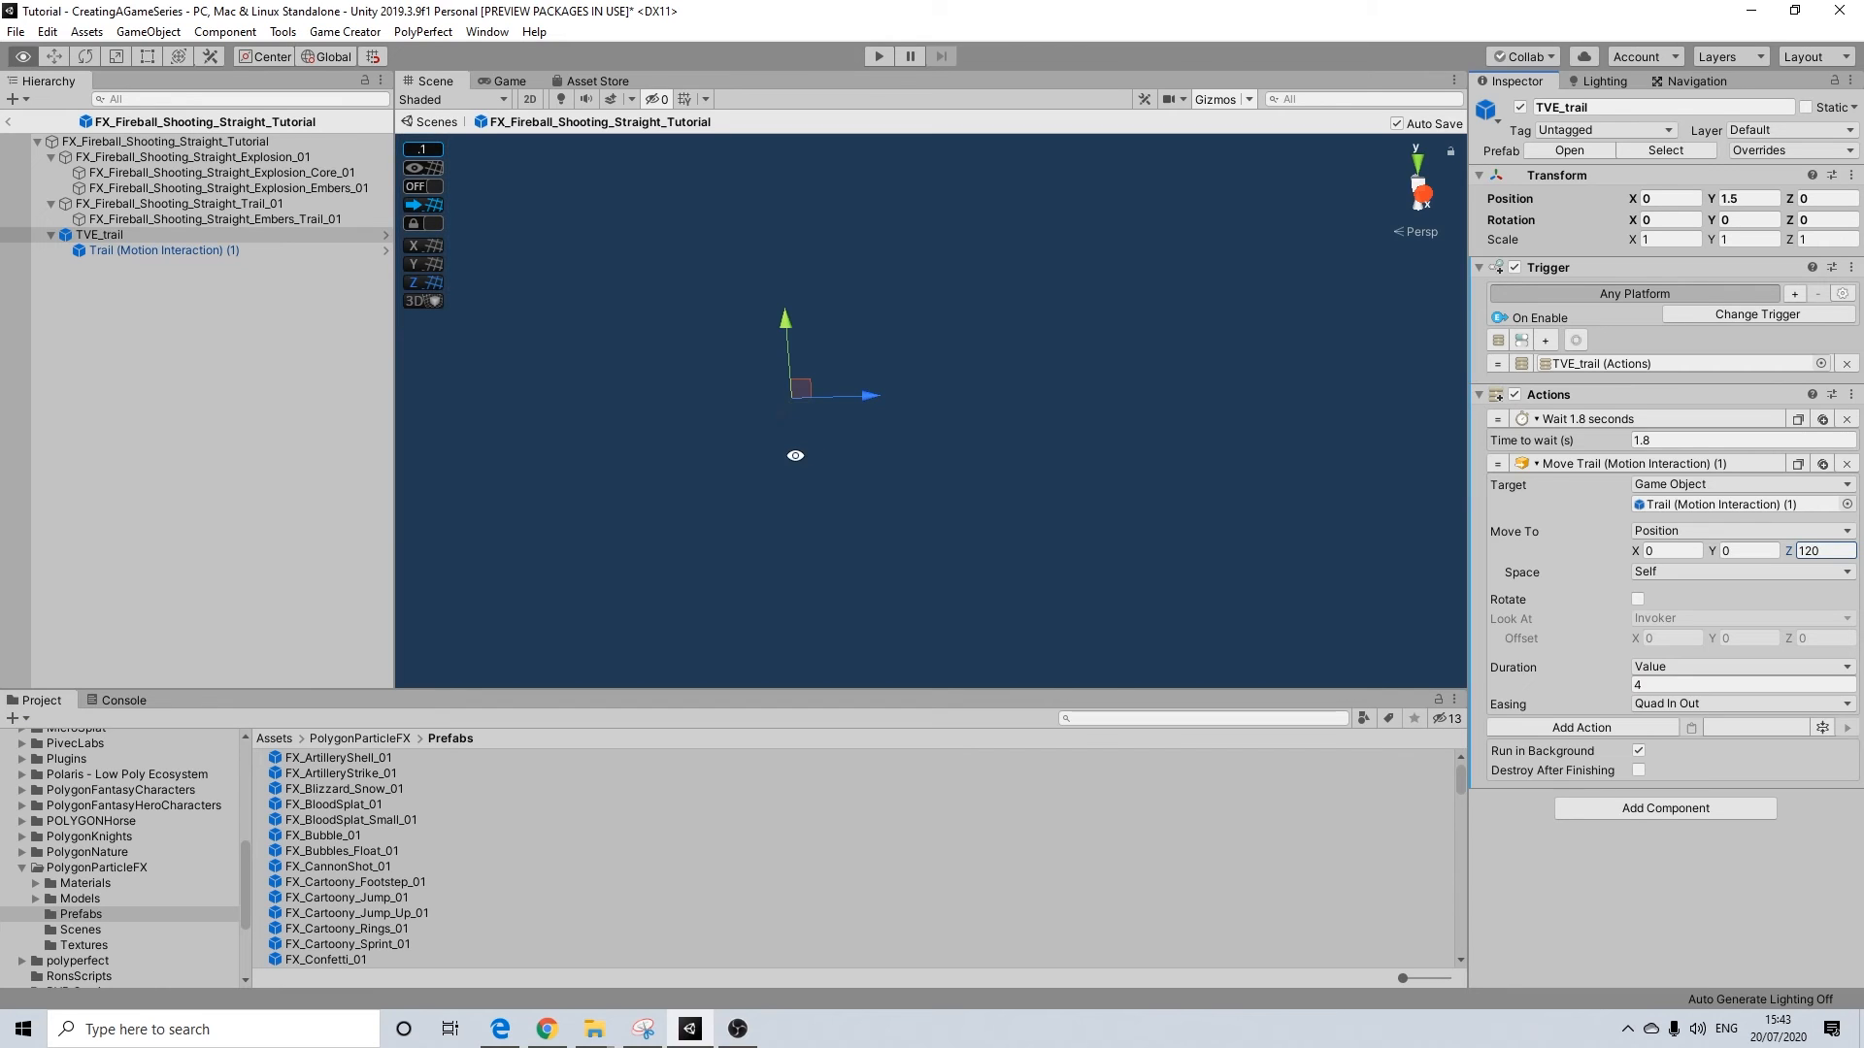
alt+drag(790, 454, 1289, 221)
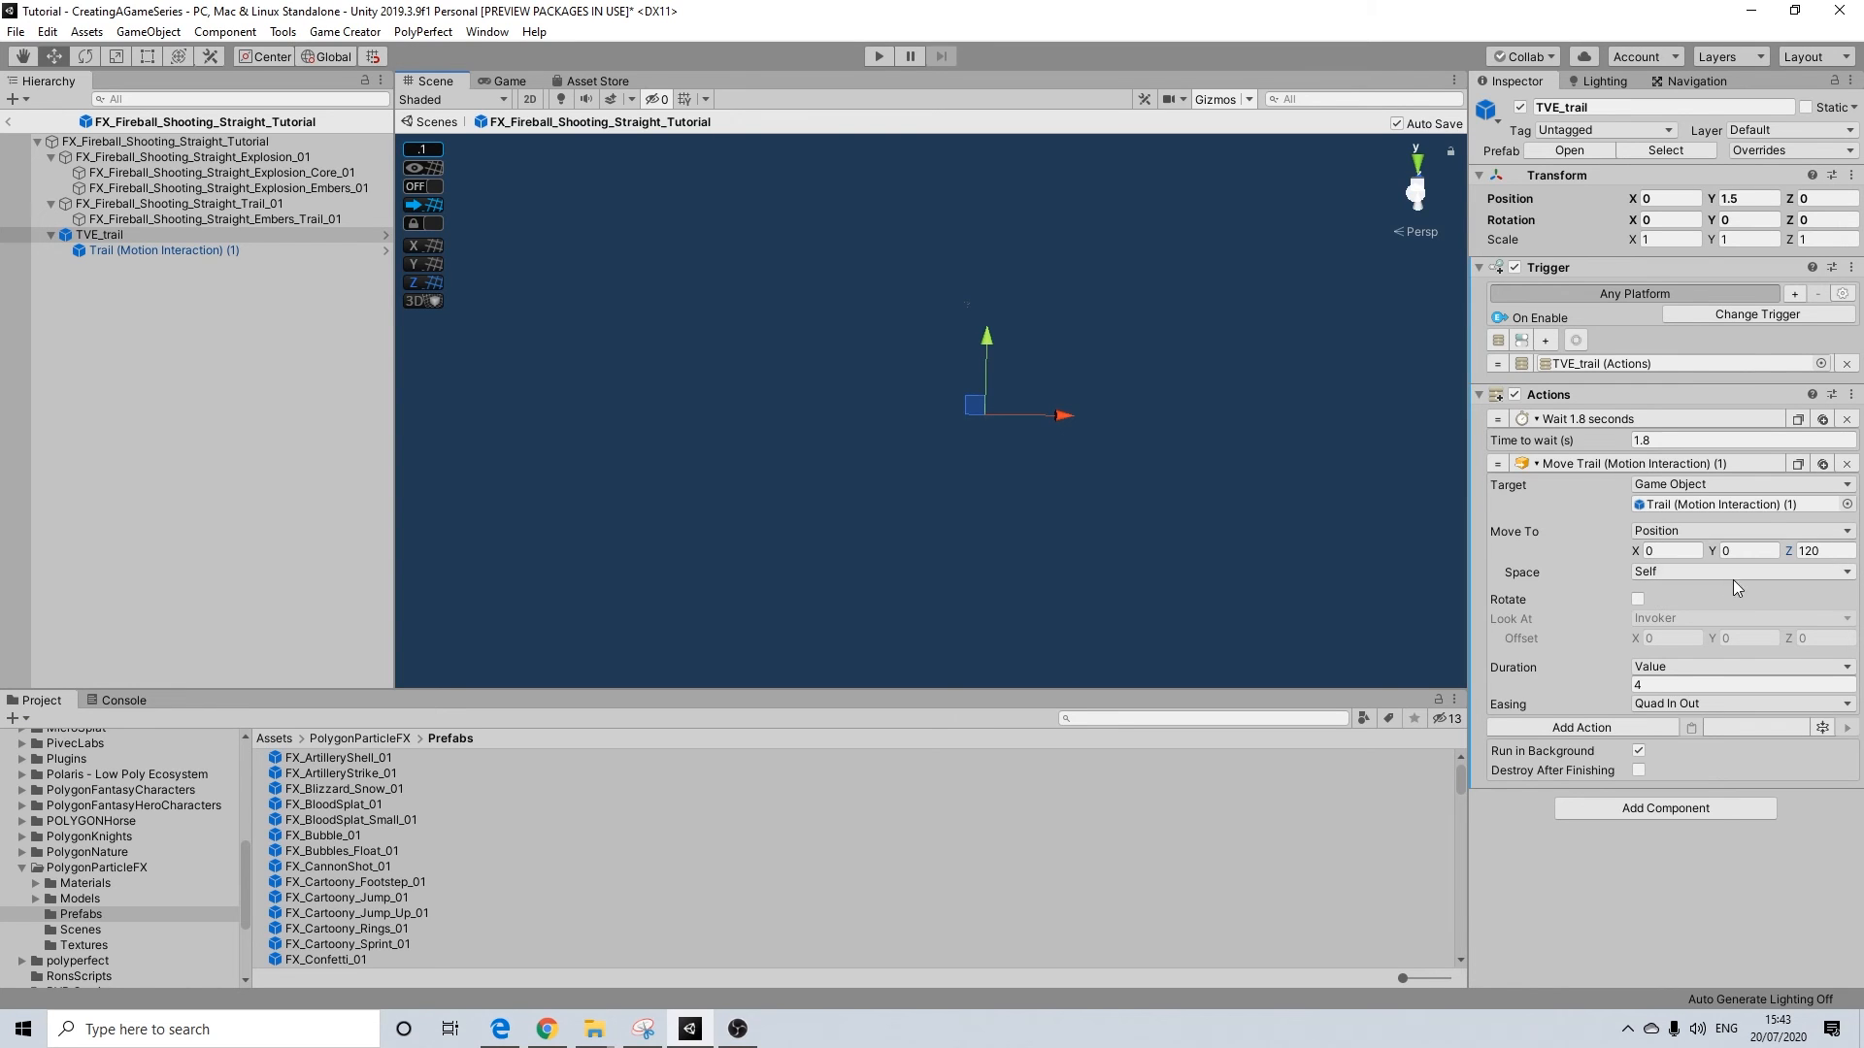
alt+drag(1147, 403, 963, 424)
Create a Vegetation Engine Element and place it as a child of TVE_trail, beside Trail (Motion Interaction) (1)
click(122, 237)
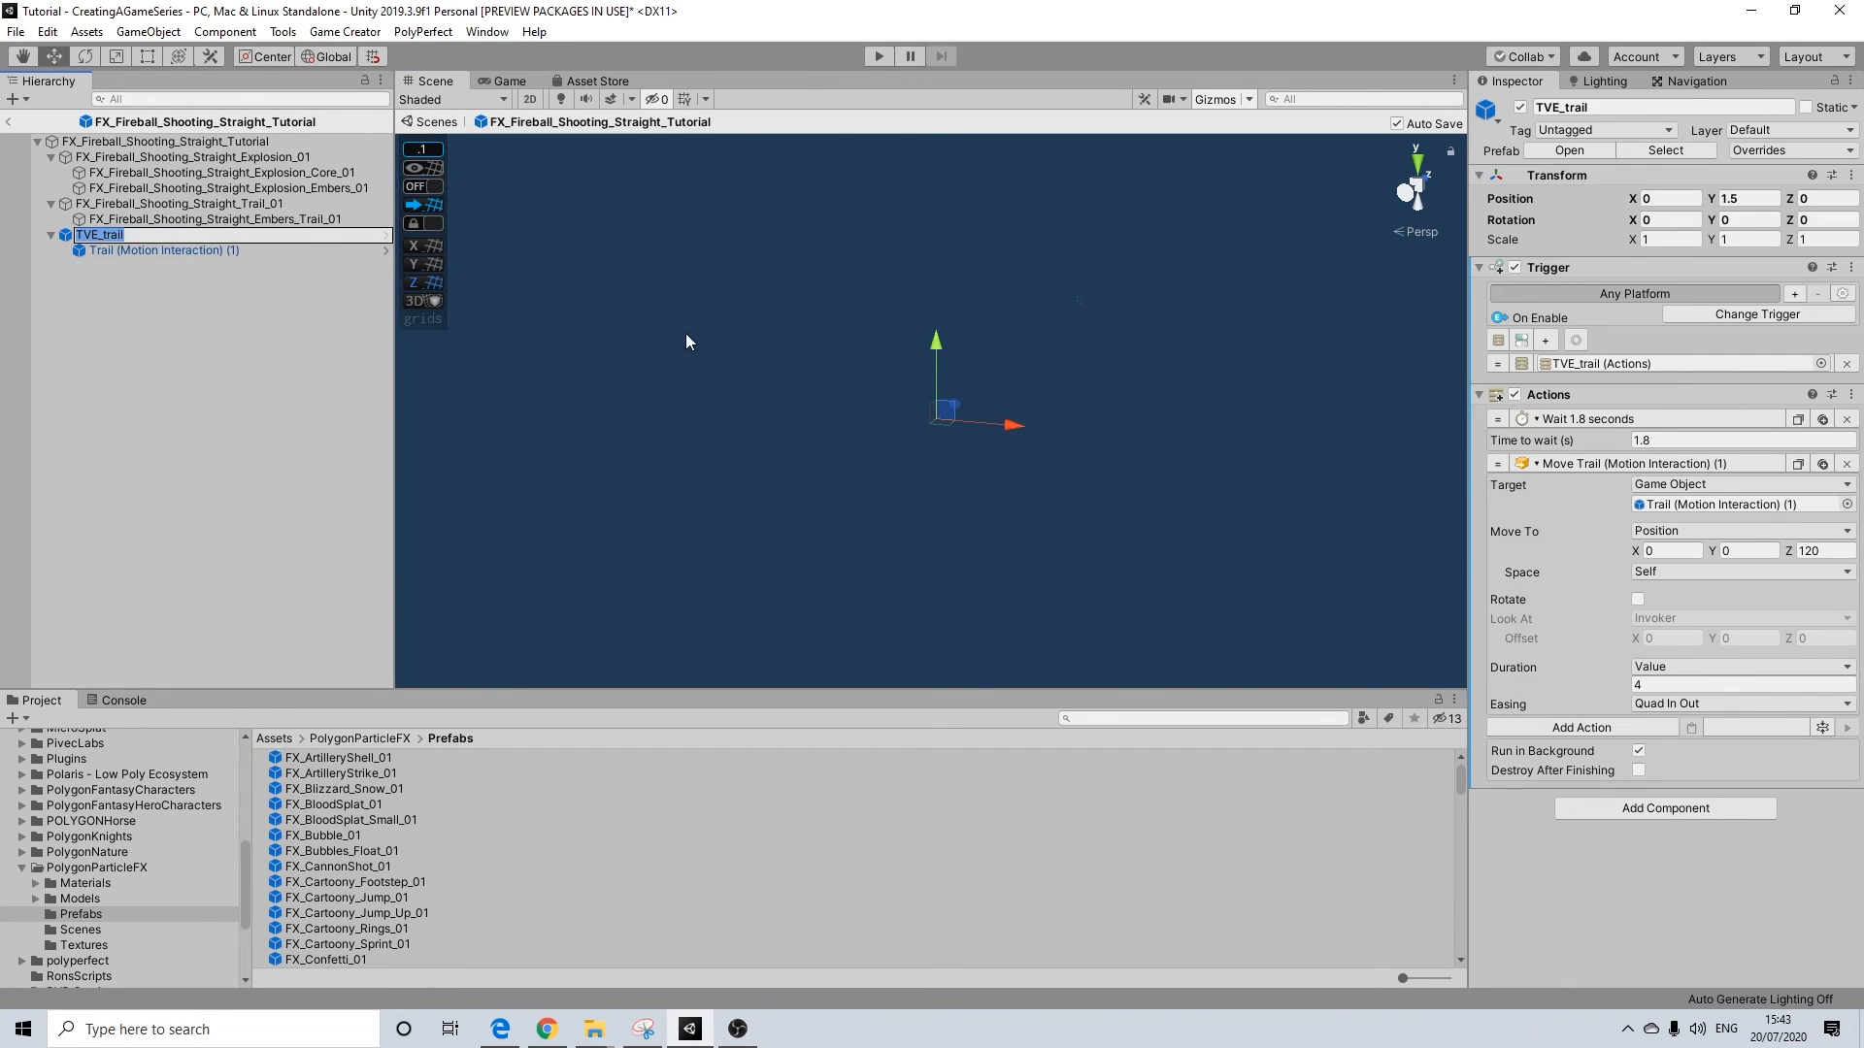
click(123, 250)
alt+drag(980, 405, 873, 403)
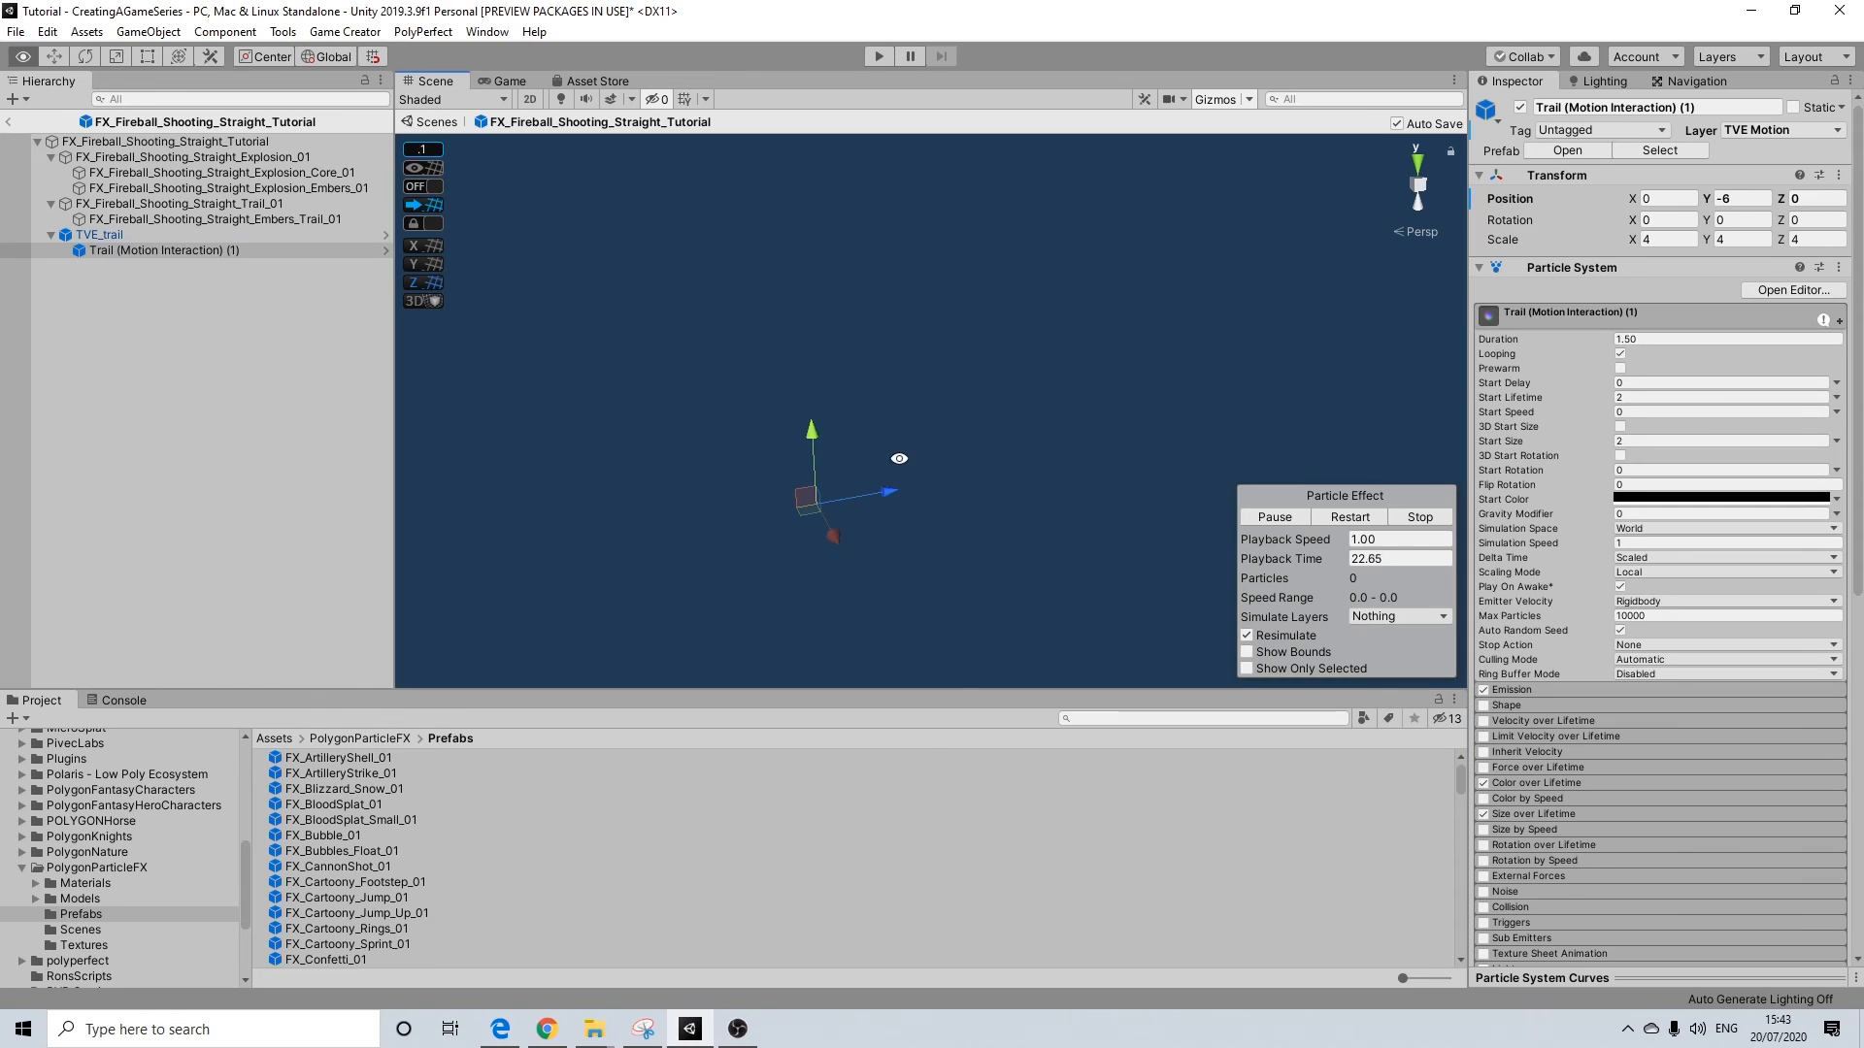
click(148, 32)
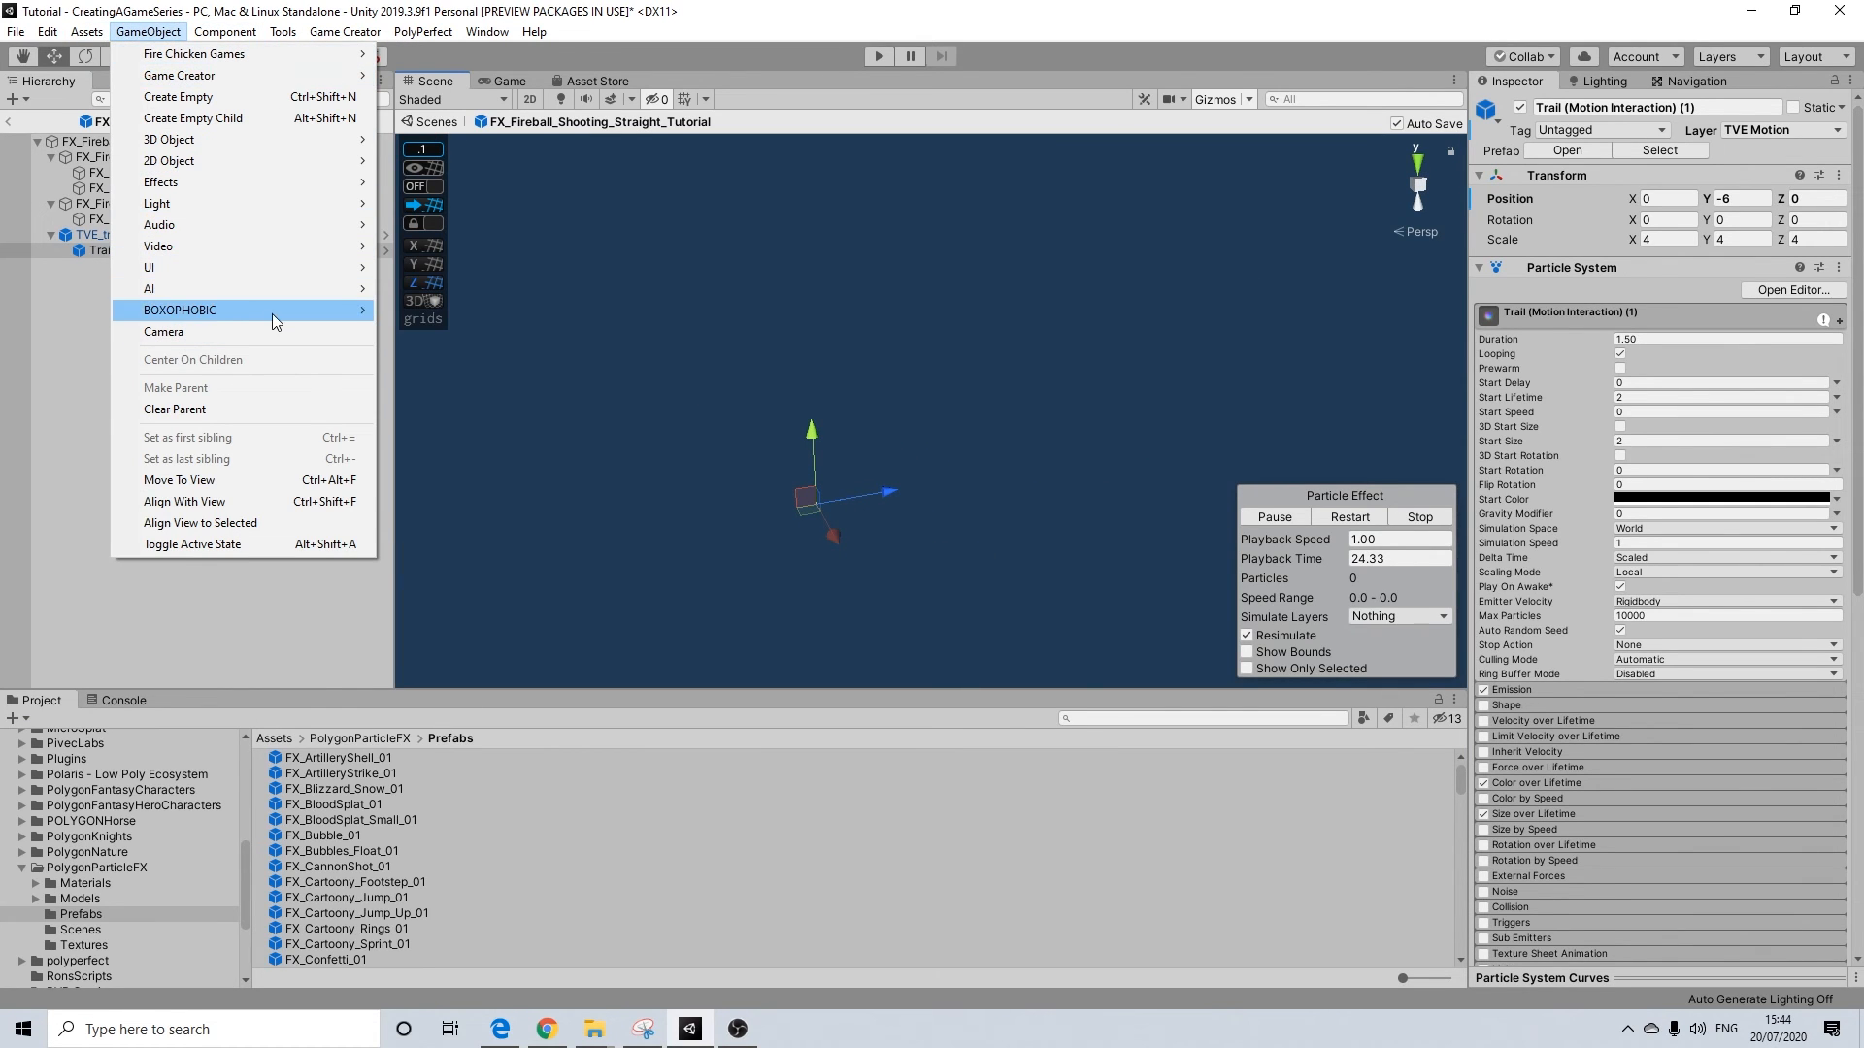
mouse_move(272, 311)
mouse_move(508, 319)
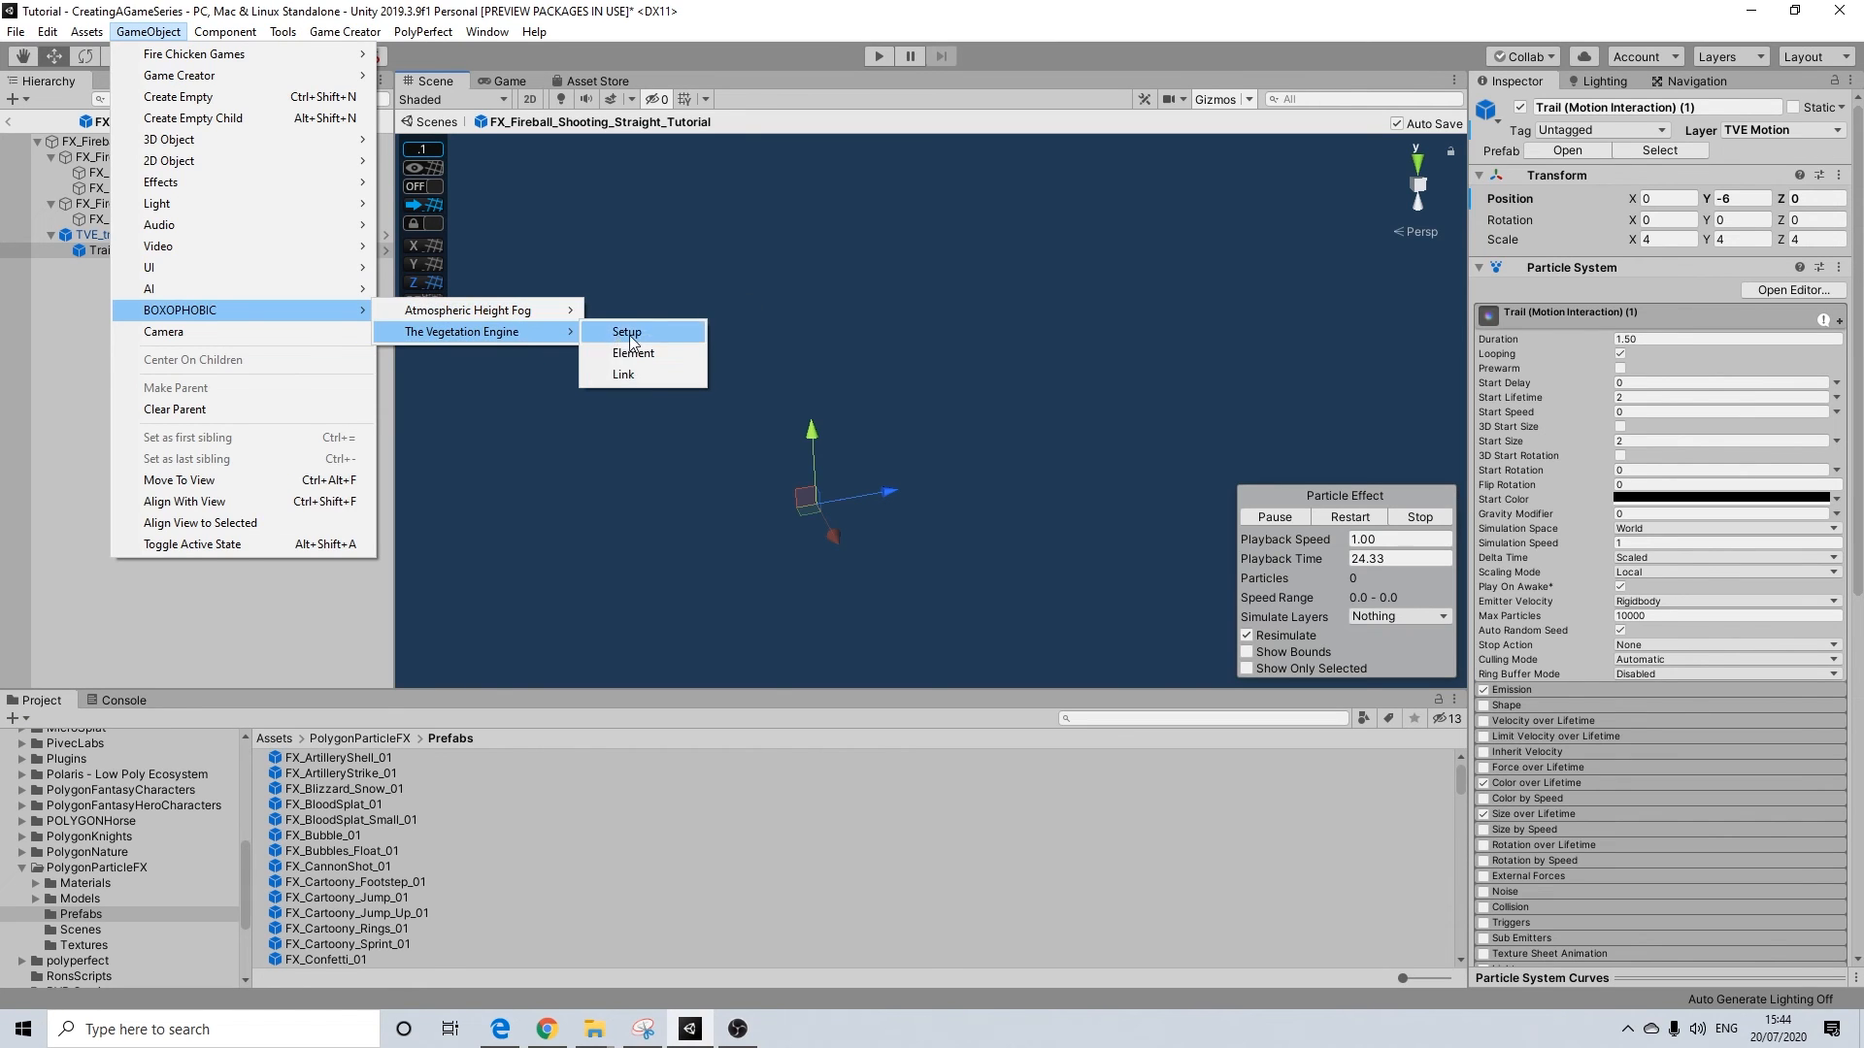
click(629, 335)
alt+drag(986, 430, 865, 477)
drag(144, 265, 125, 256)
scroll(890, 464, up, 3)
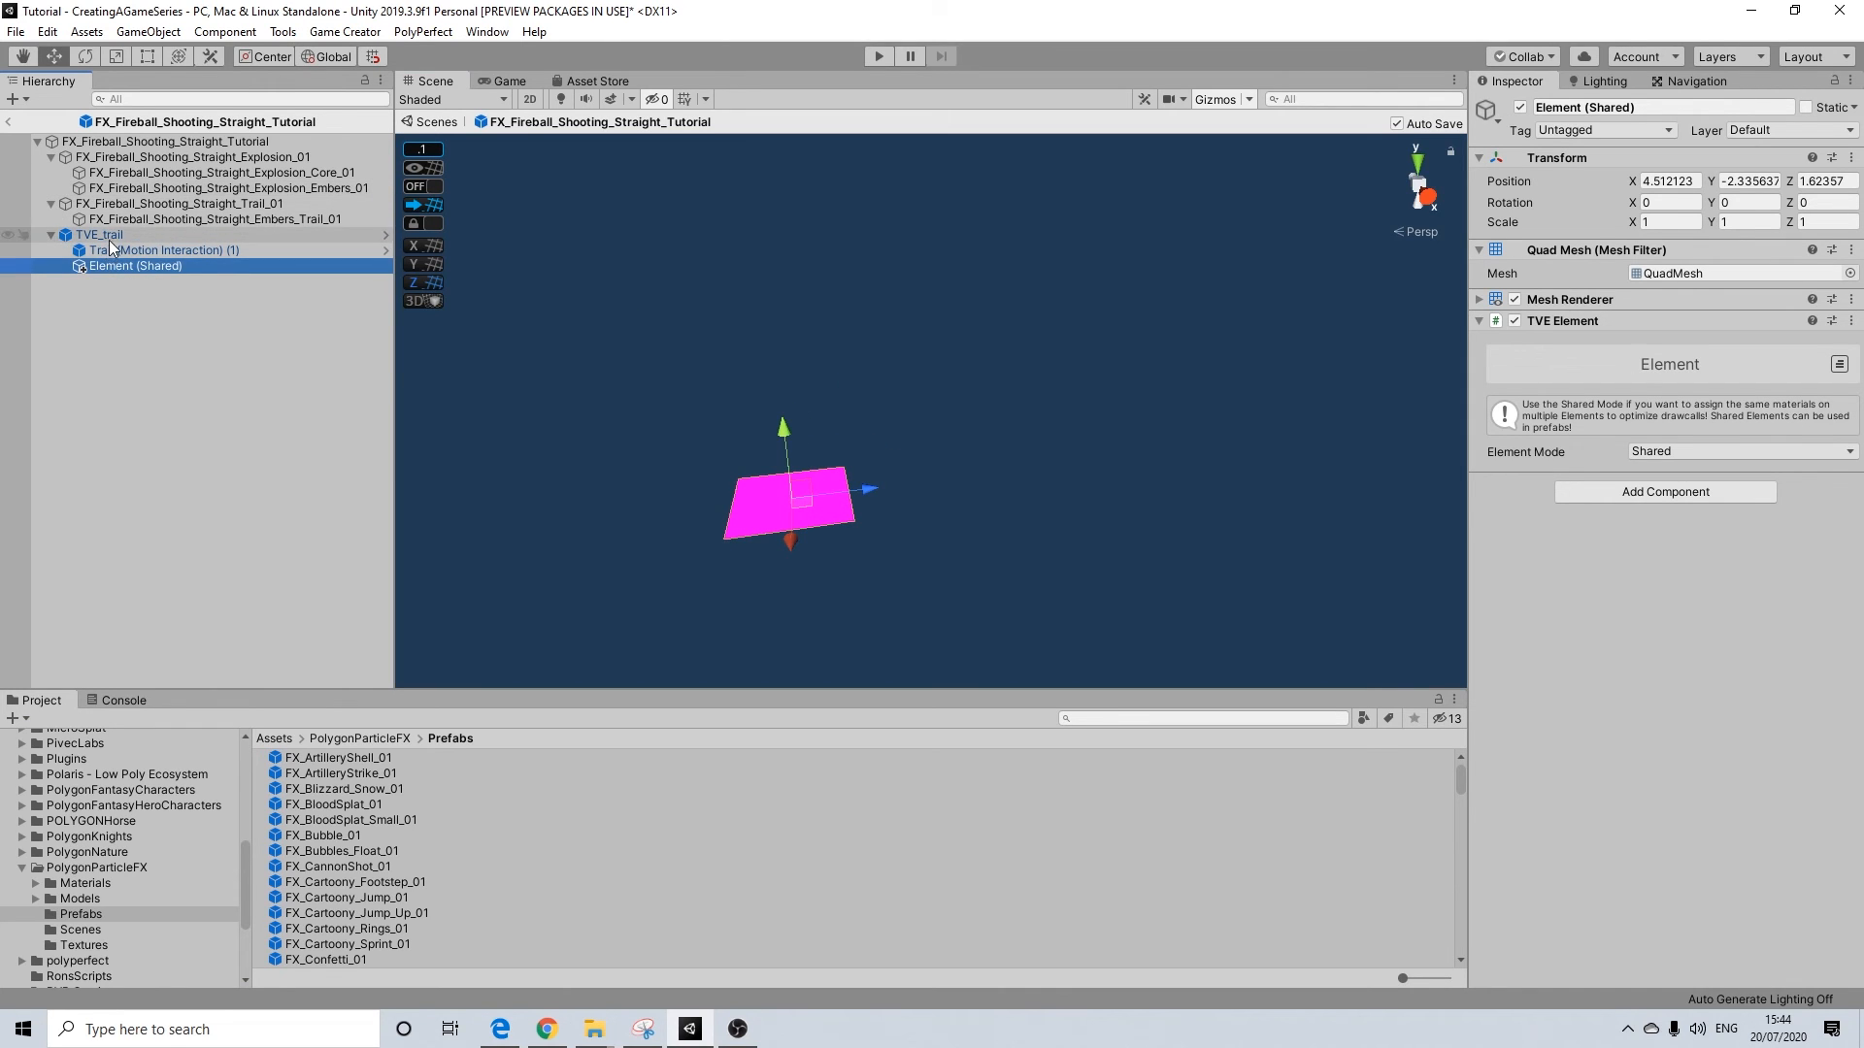
Set the new Element's position to 0 on X, Y and Z
click(1678, 181)
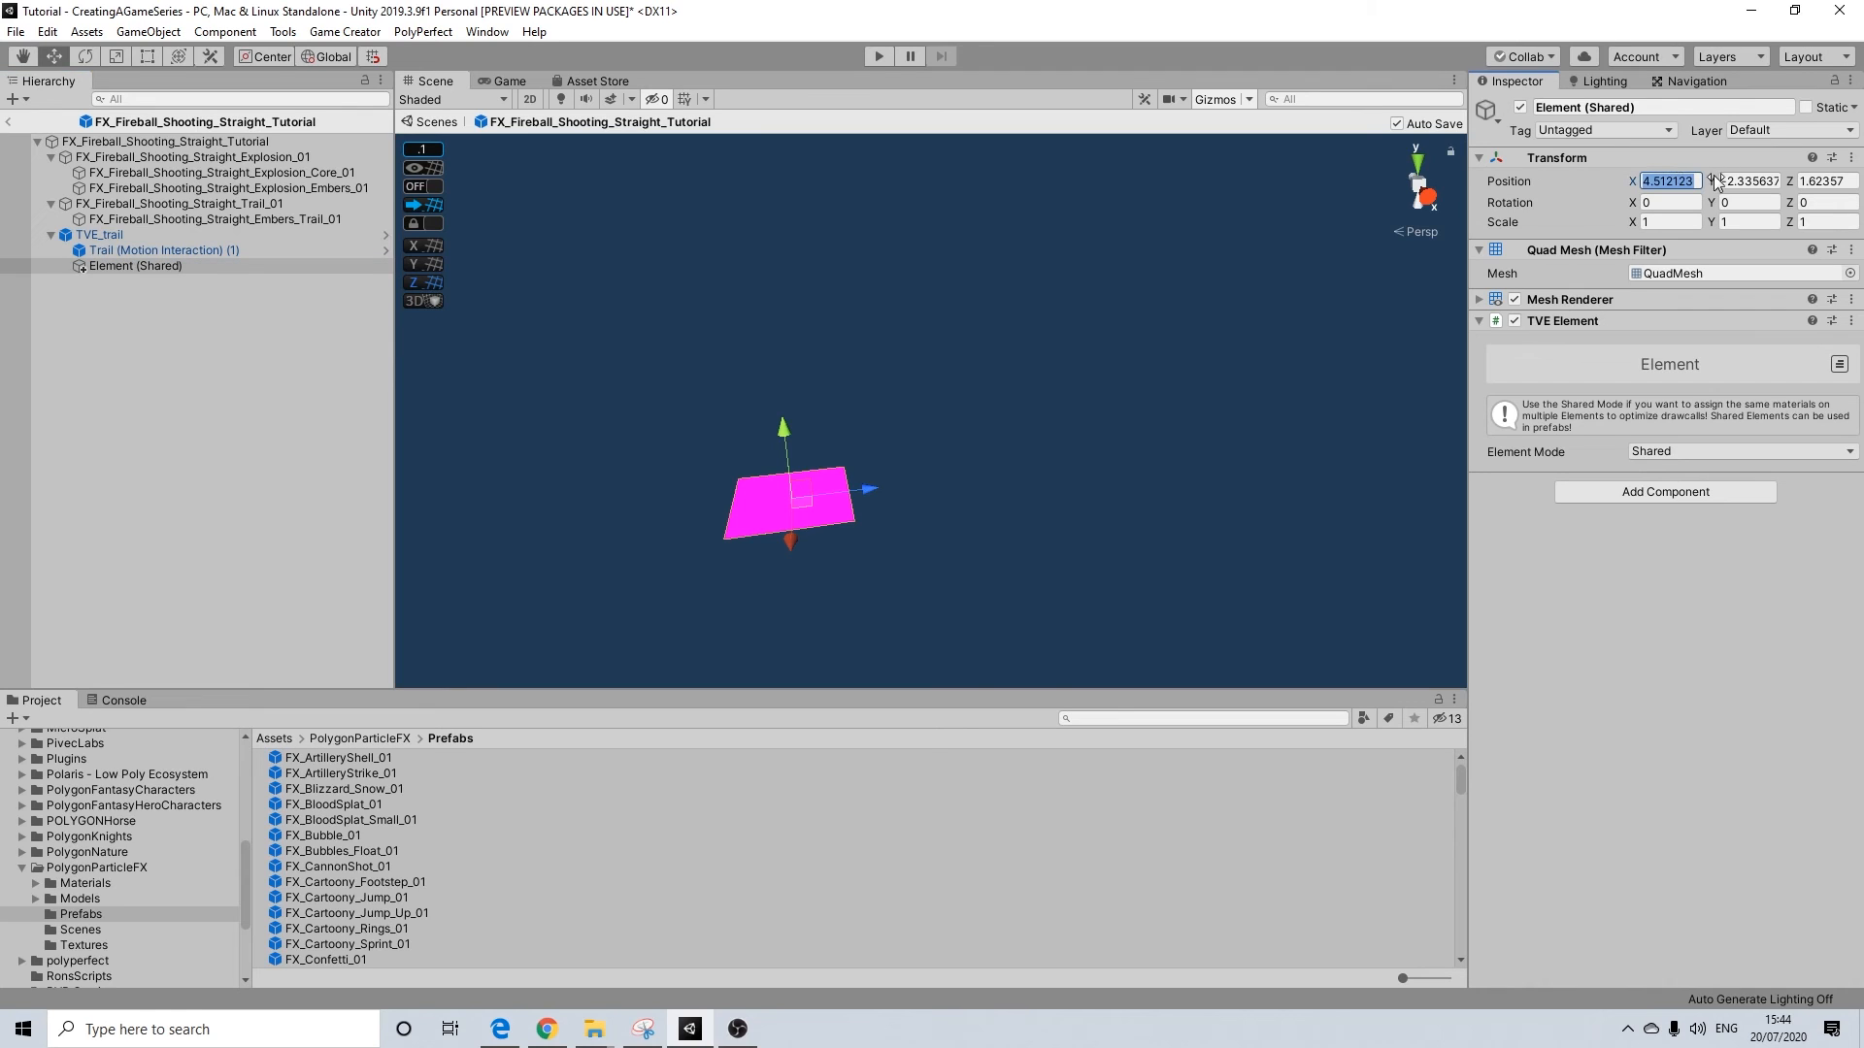
text(0)
key(Tab)
text(0)
key(Tab)
text(0)
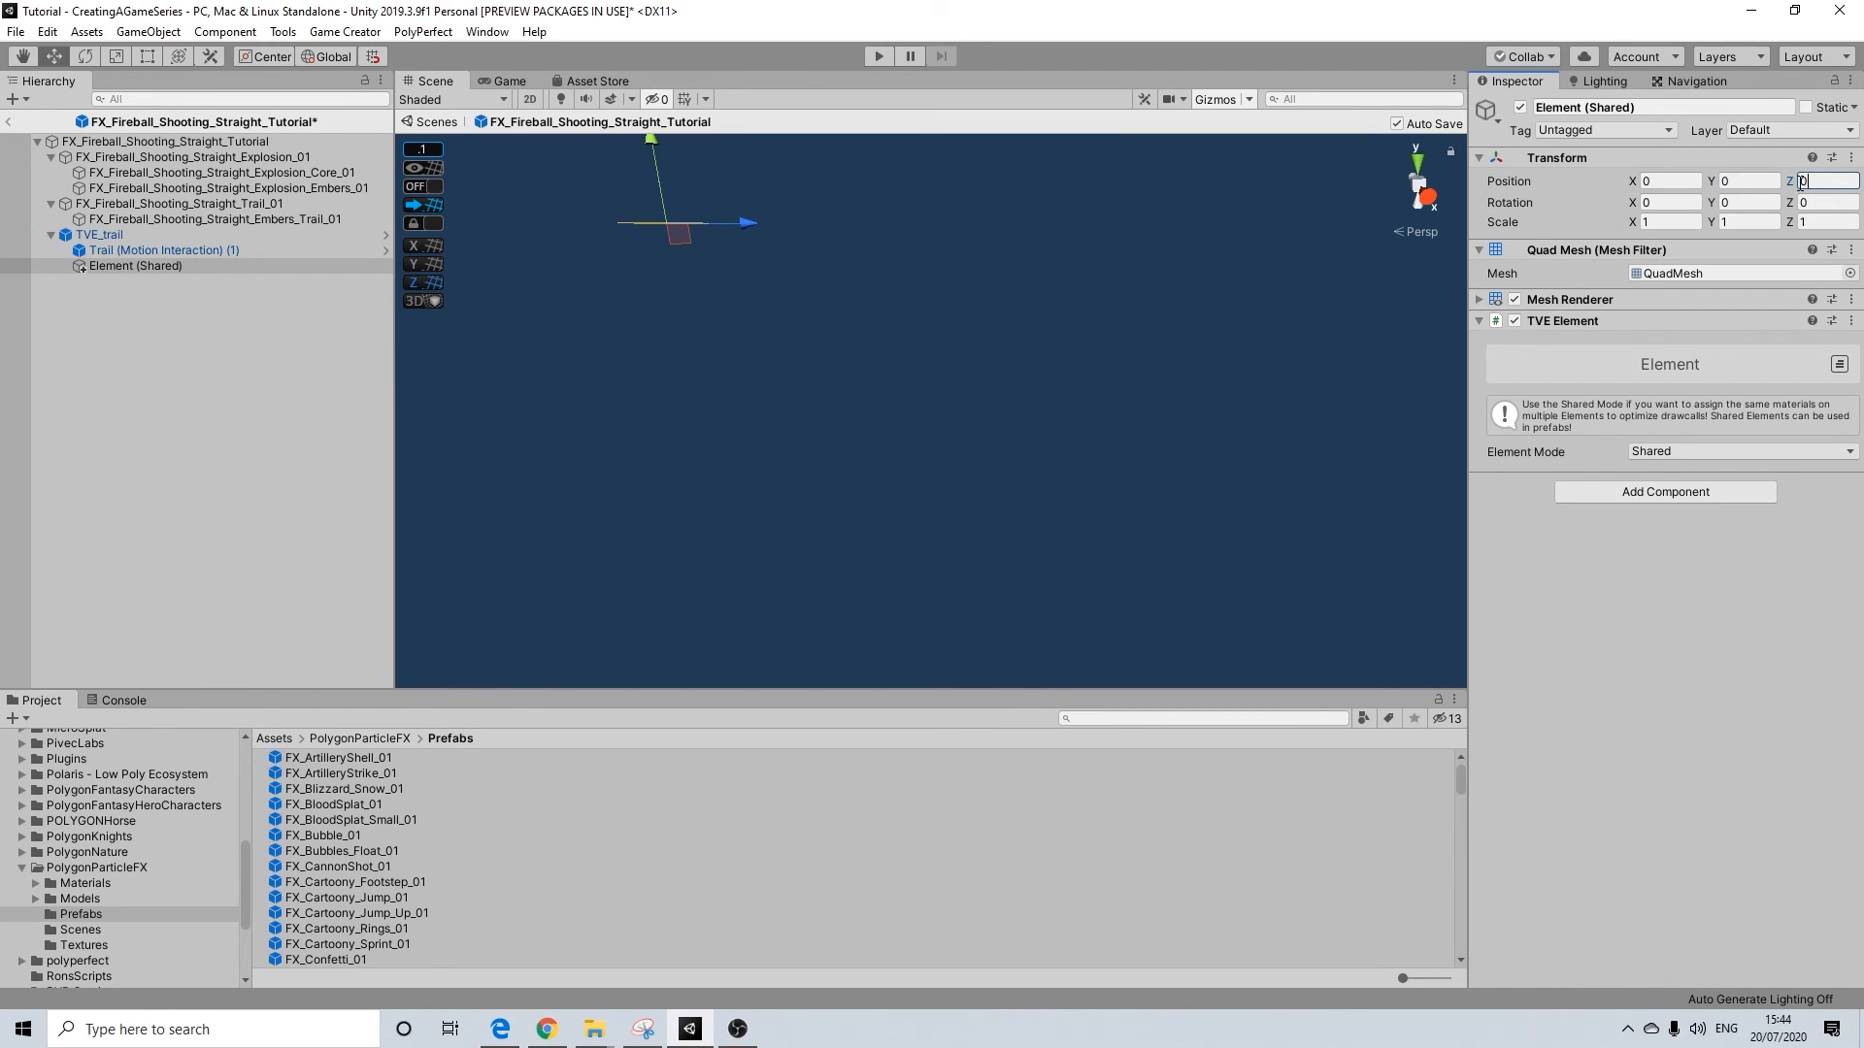
middle_drag(858, 191, 874, 311)
Match the Element's height to the Trail (Motion Interaction) (1) object by setting its Y position to -6
click(125, 251)
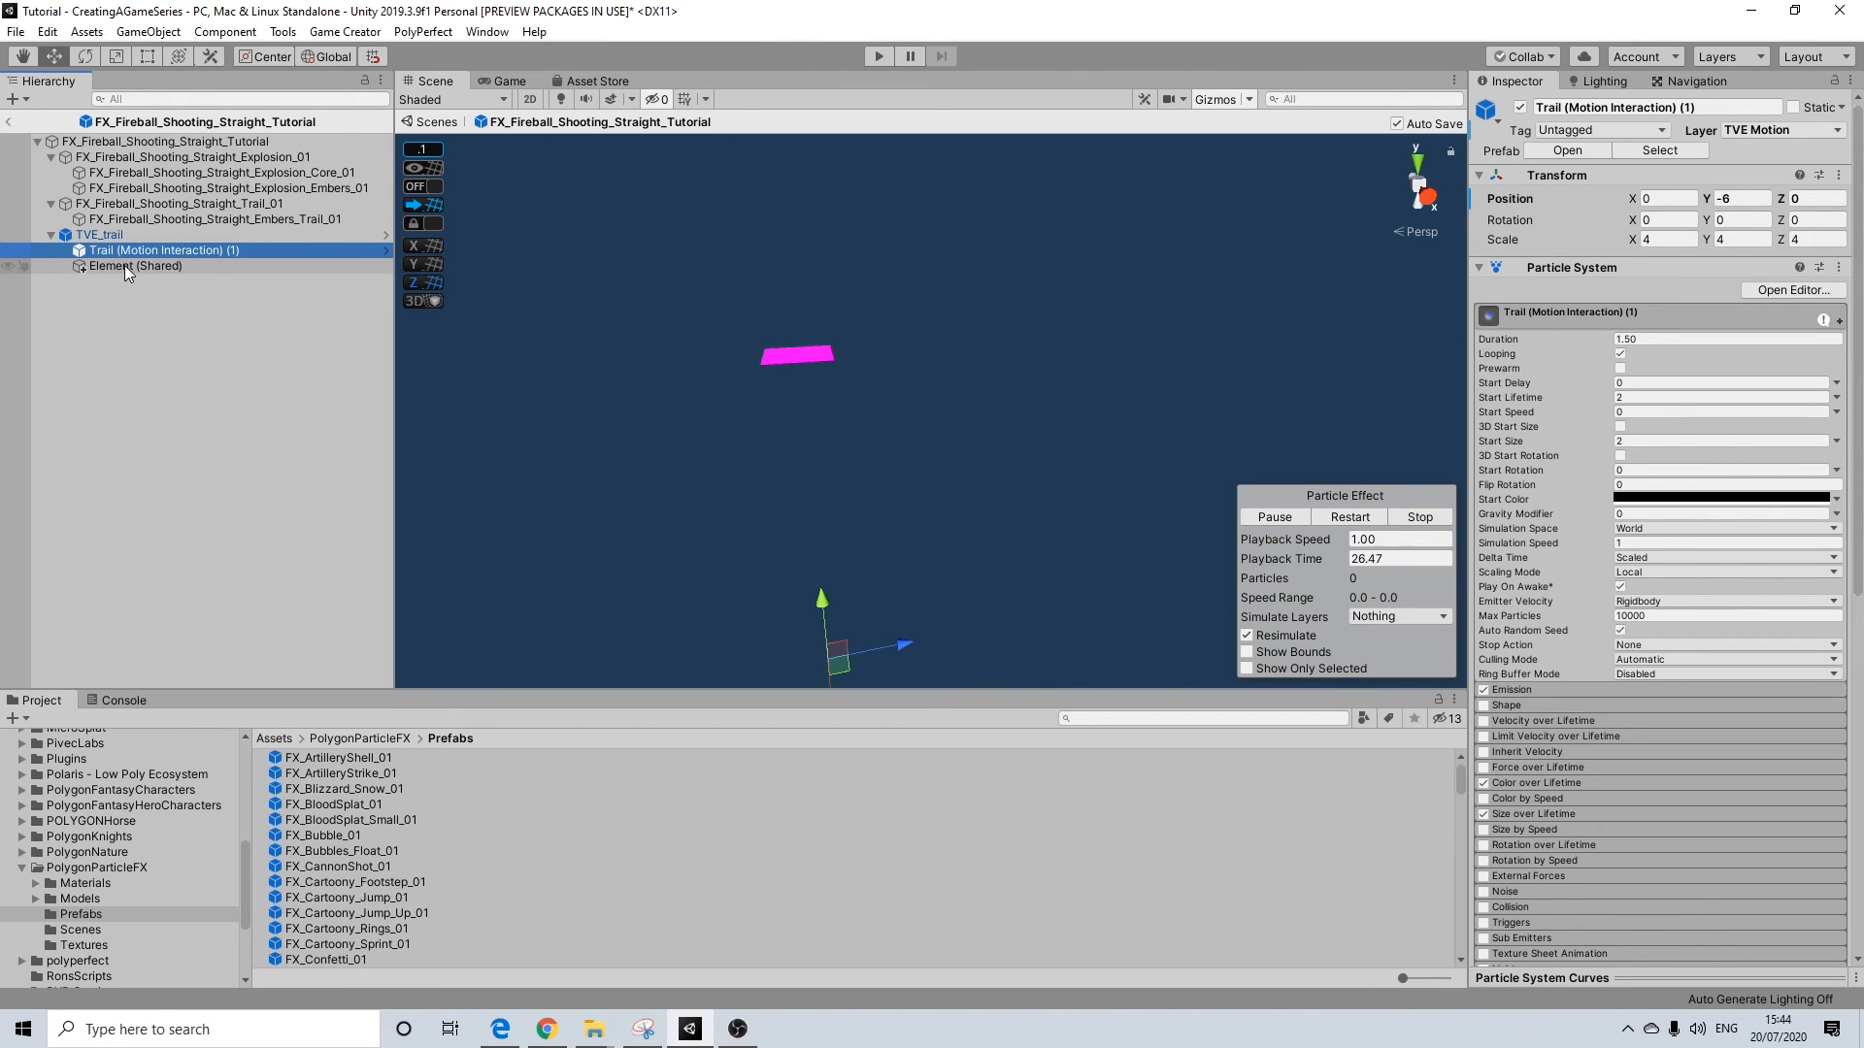
click(124, 265)
click(124, 253)
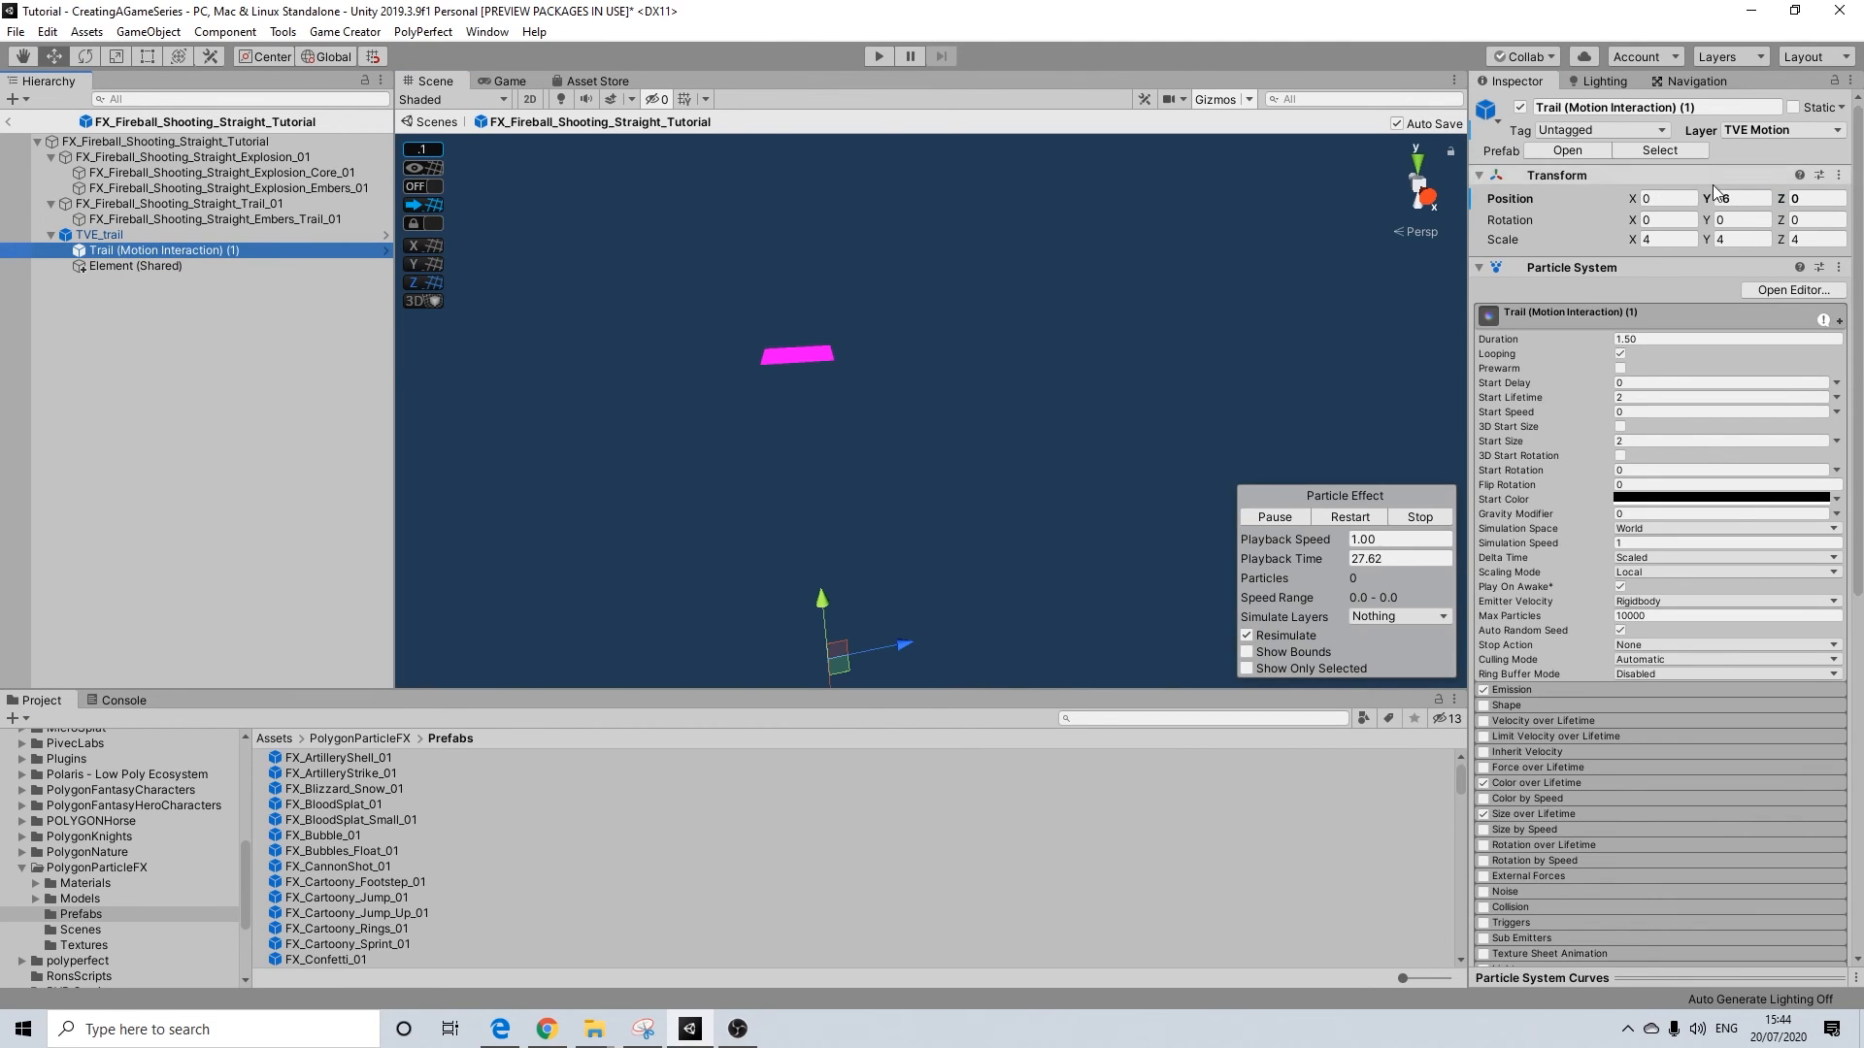
click(130, 267)
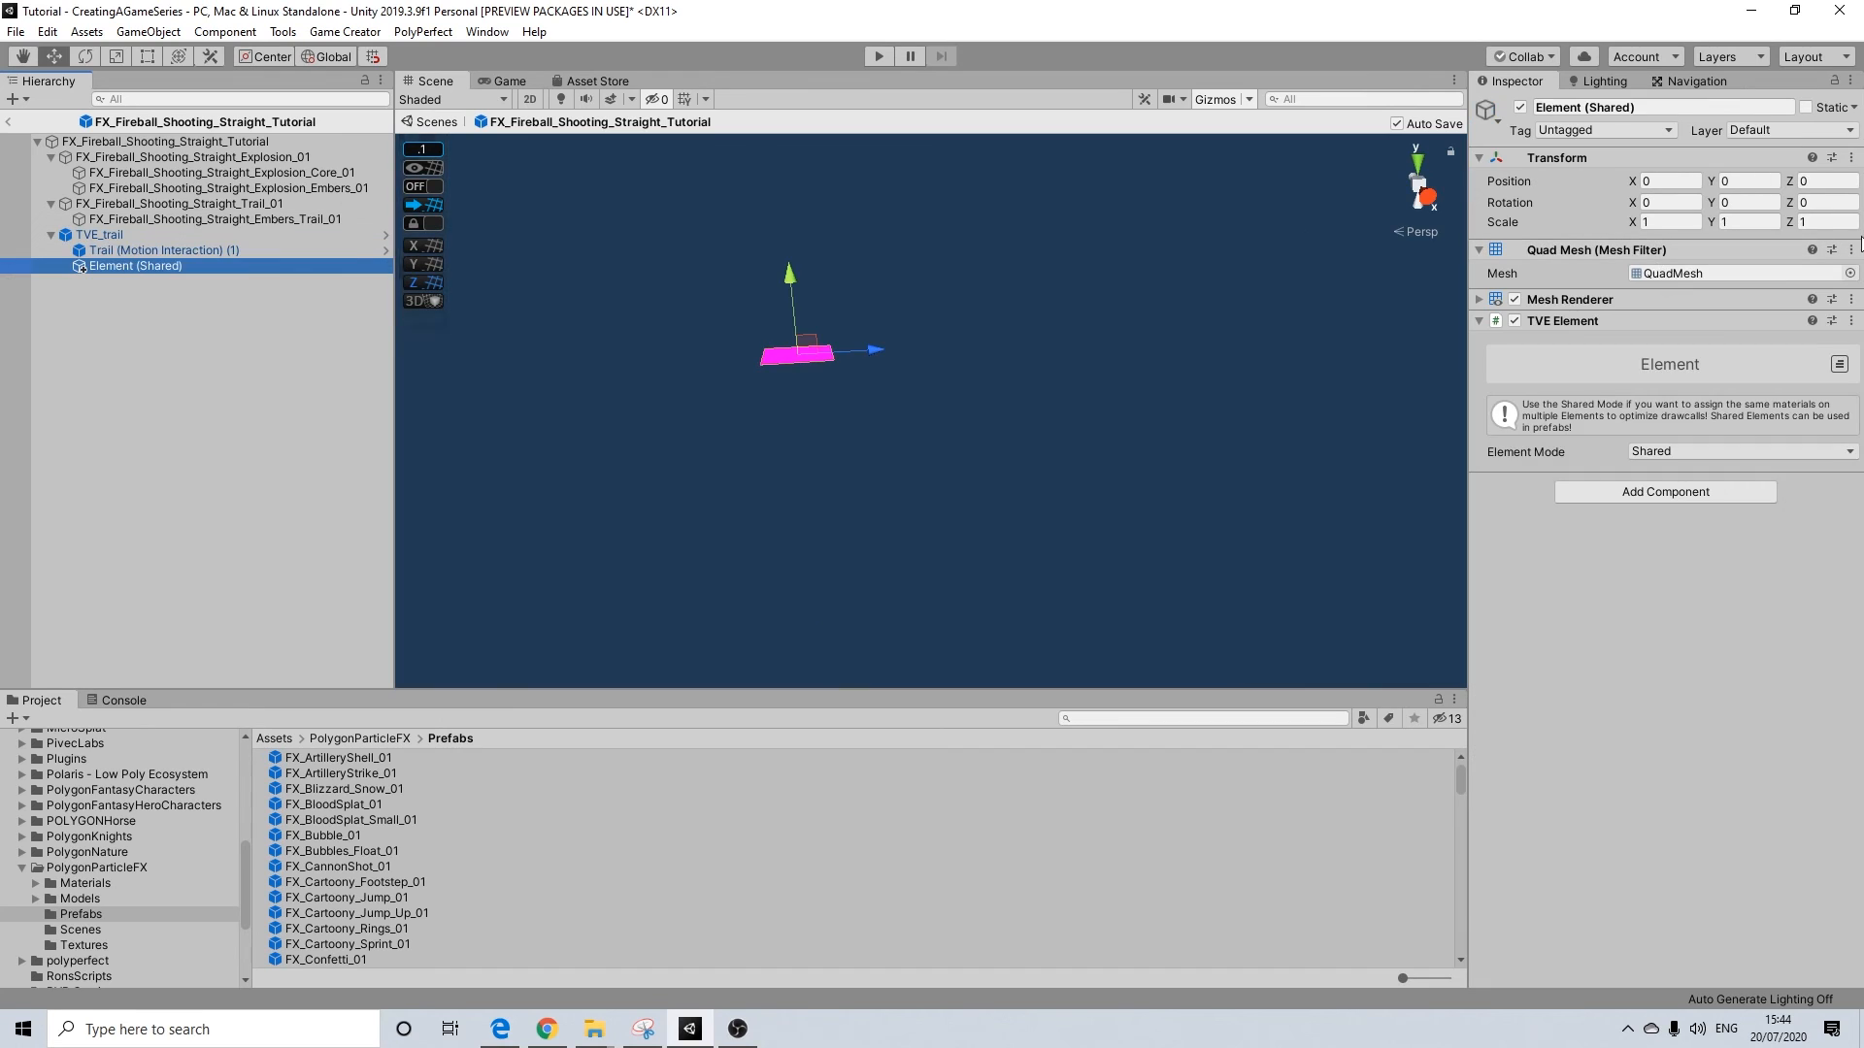
click(1764, 186)
text(-)
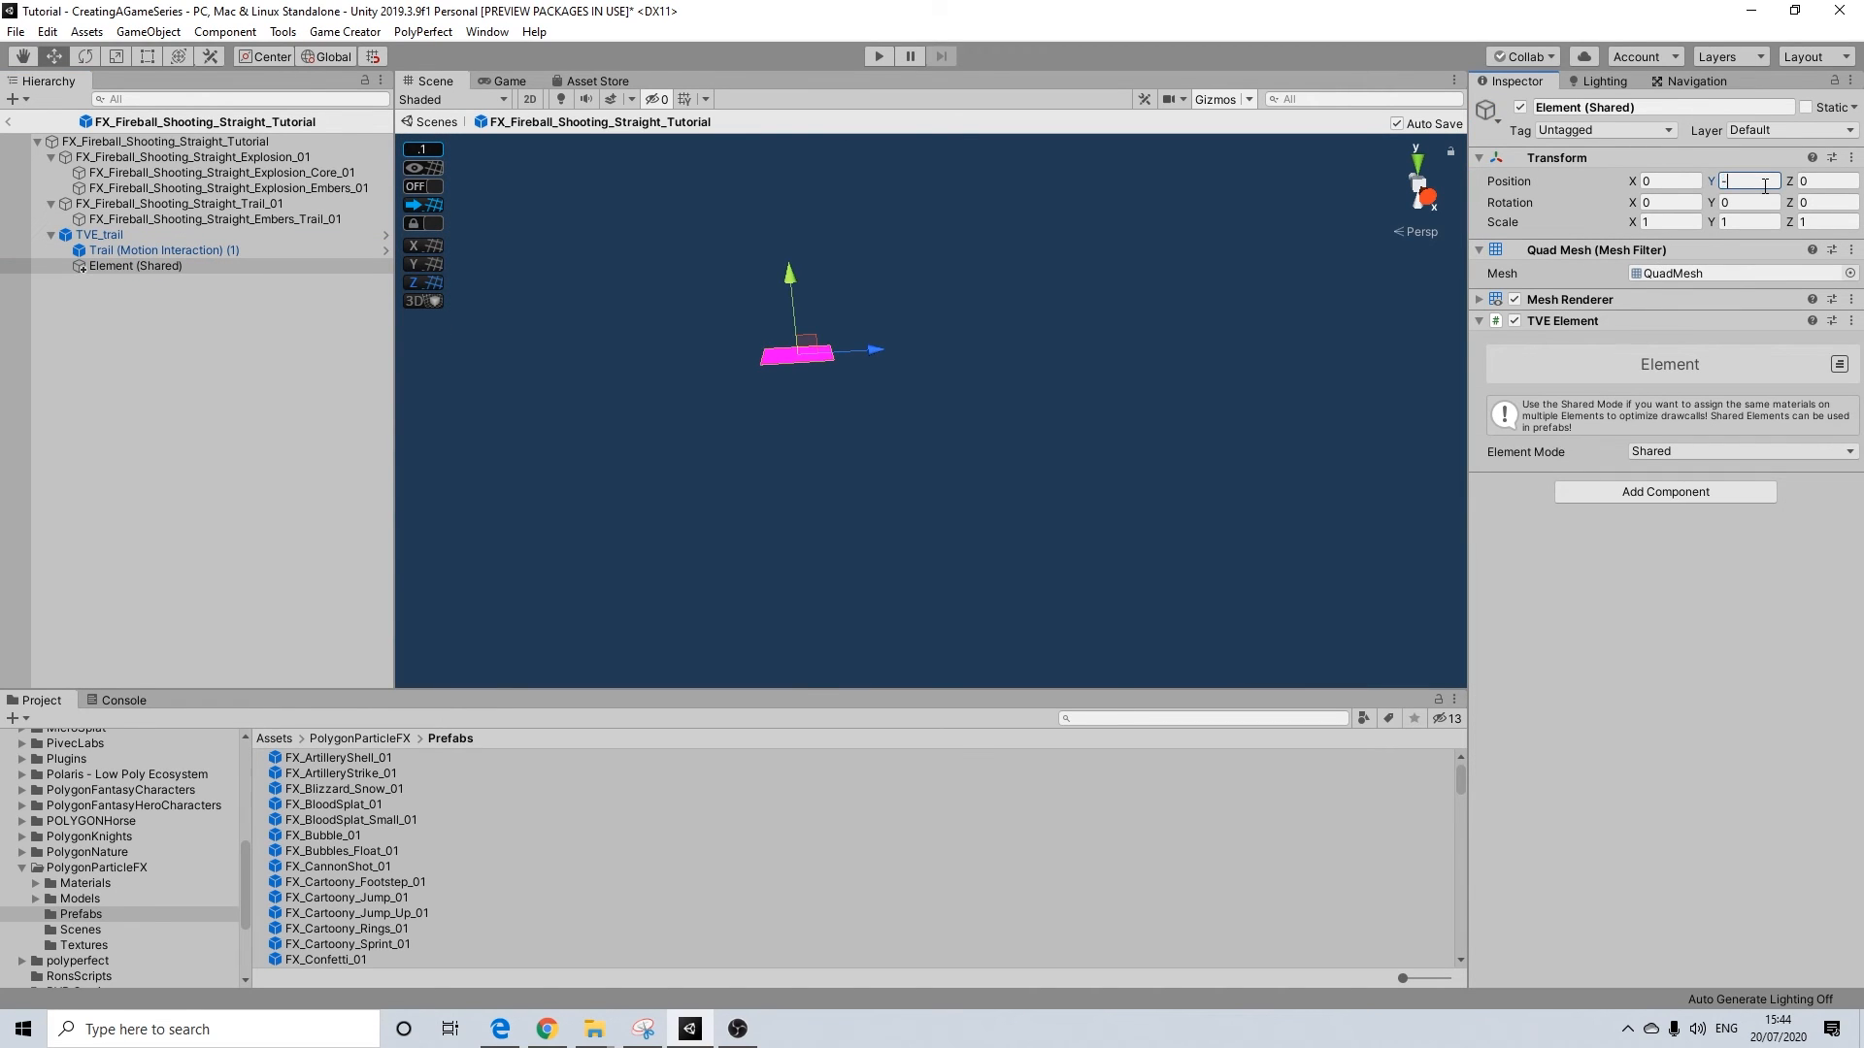
text(6)
key(Return)
key(f)
click(160, 253)
click(154, 270)
click(161, 248)
Set the Element's scale to 10 on X and 10 on Z
click(154, 267)
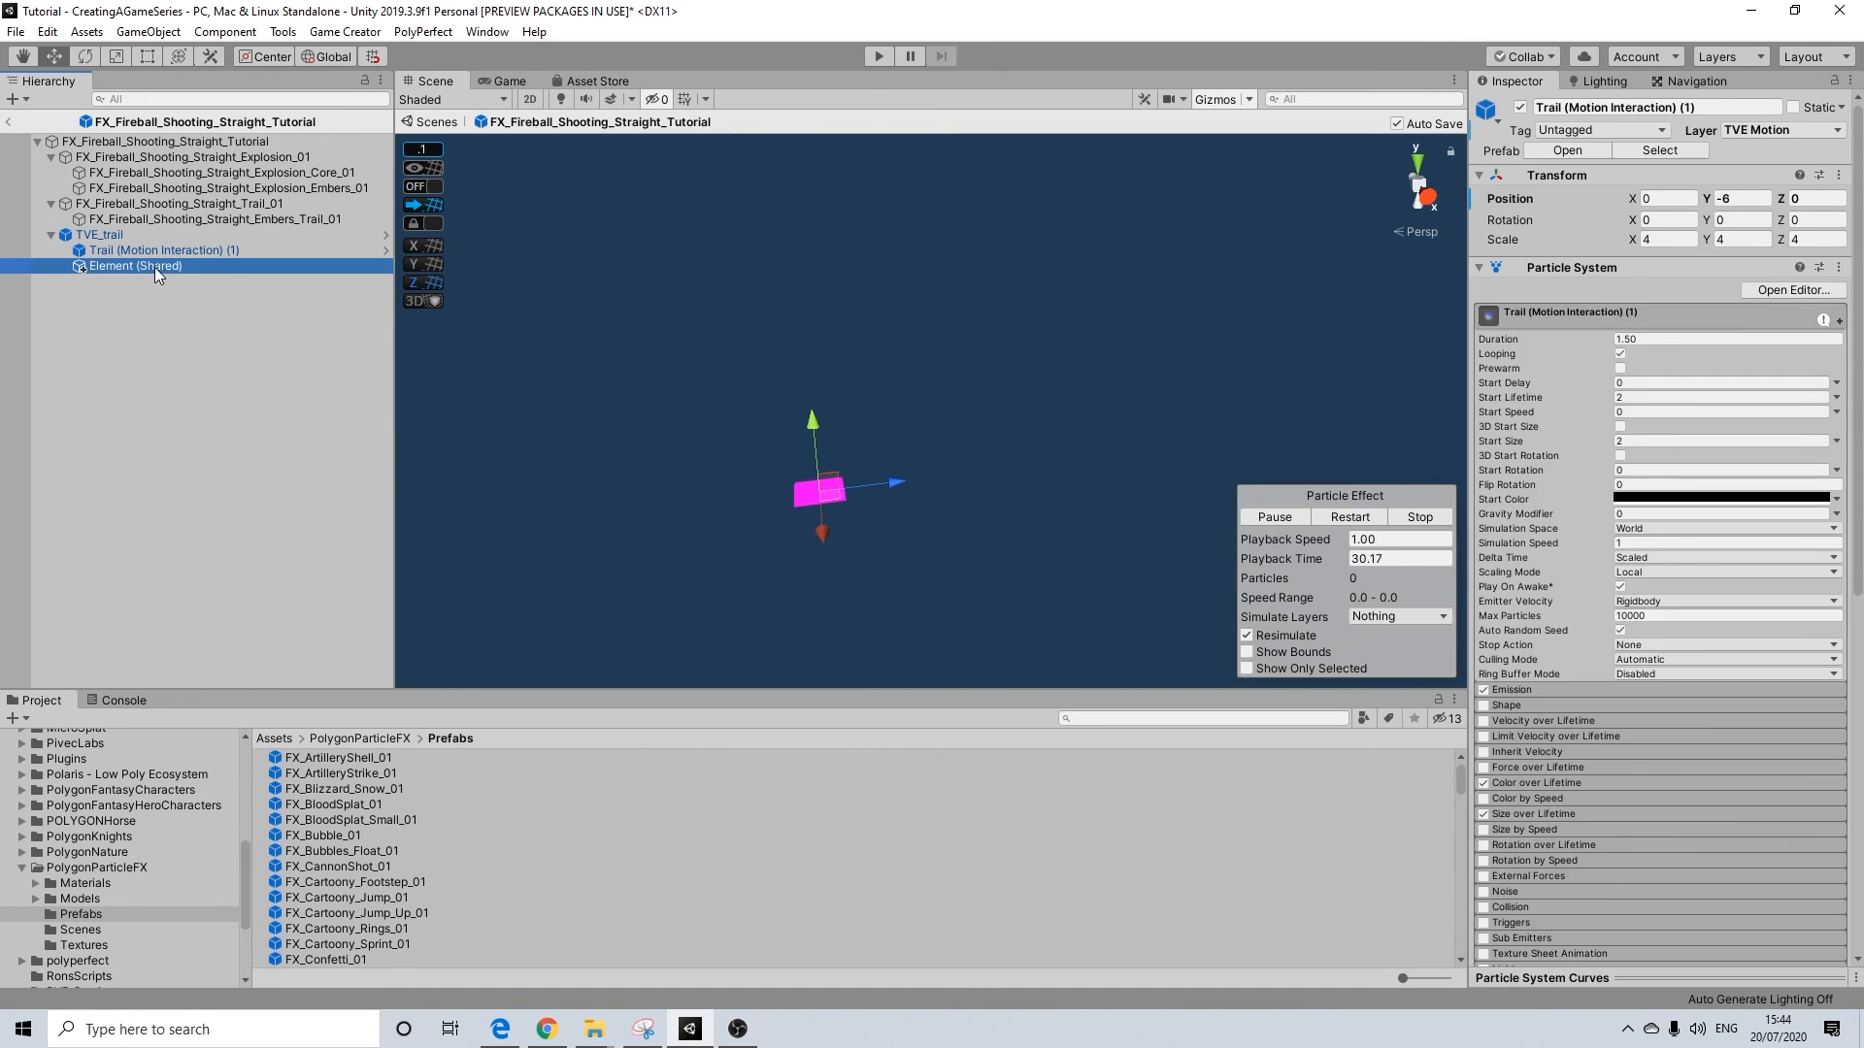
click(1663, 223)
text(10)
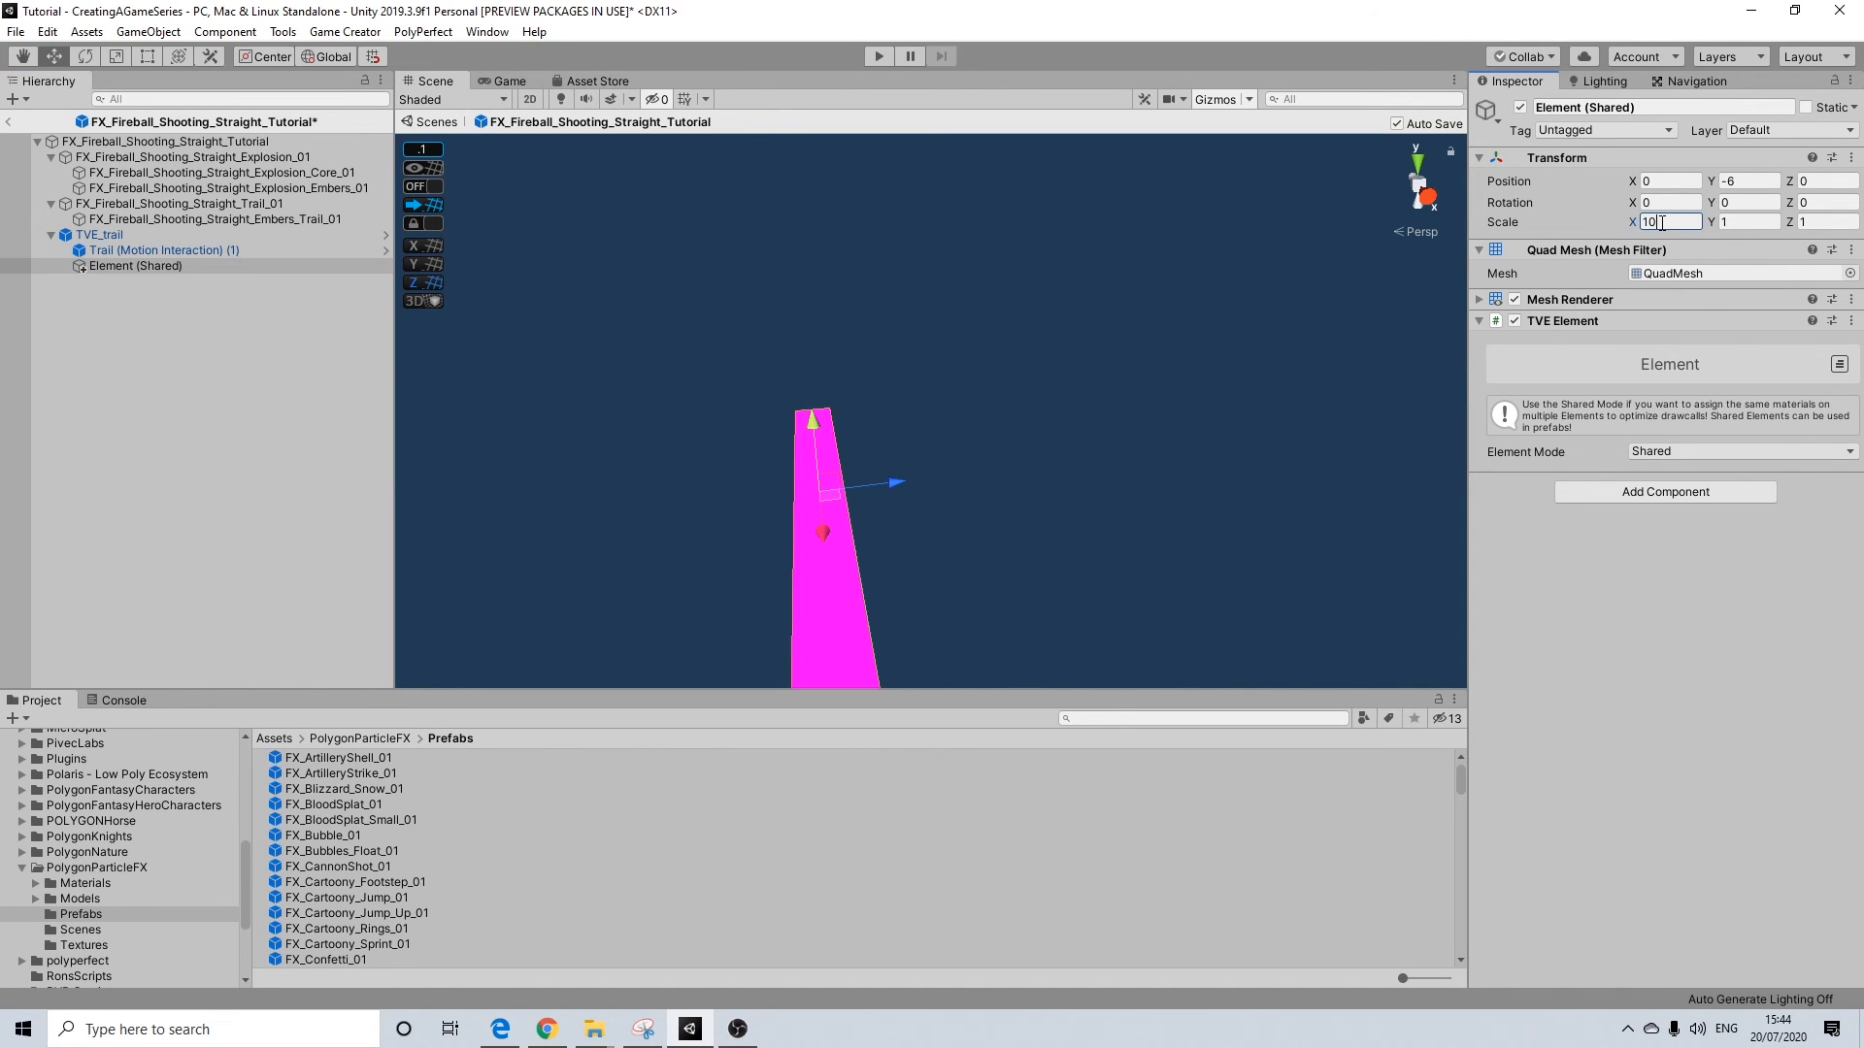
click(1844, 221)
text(10)
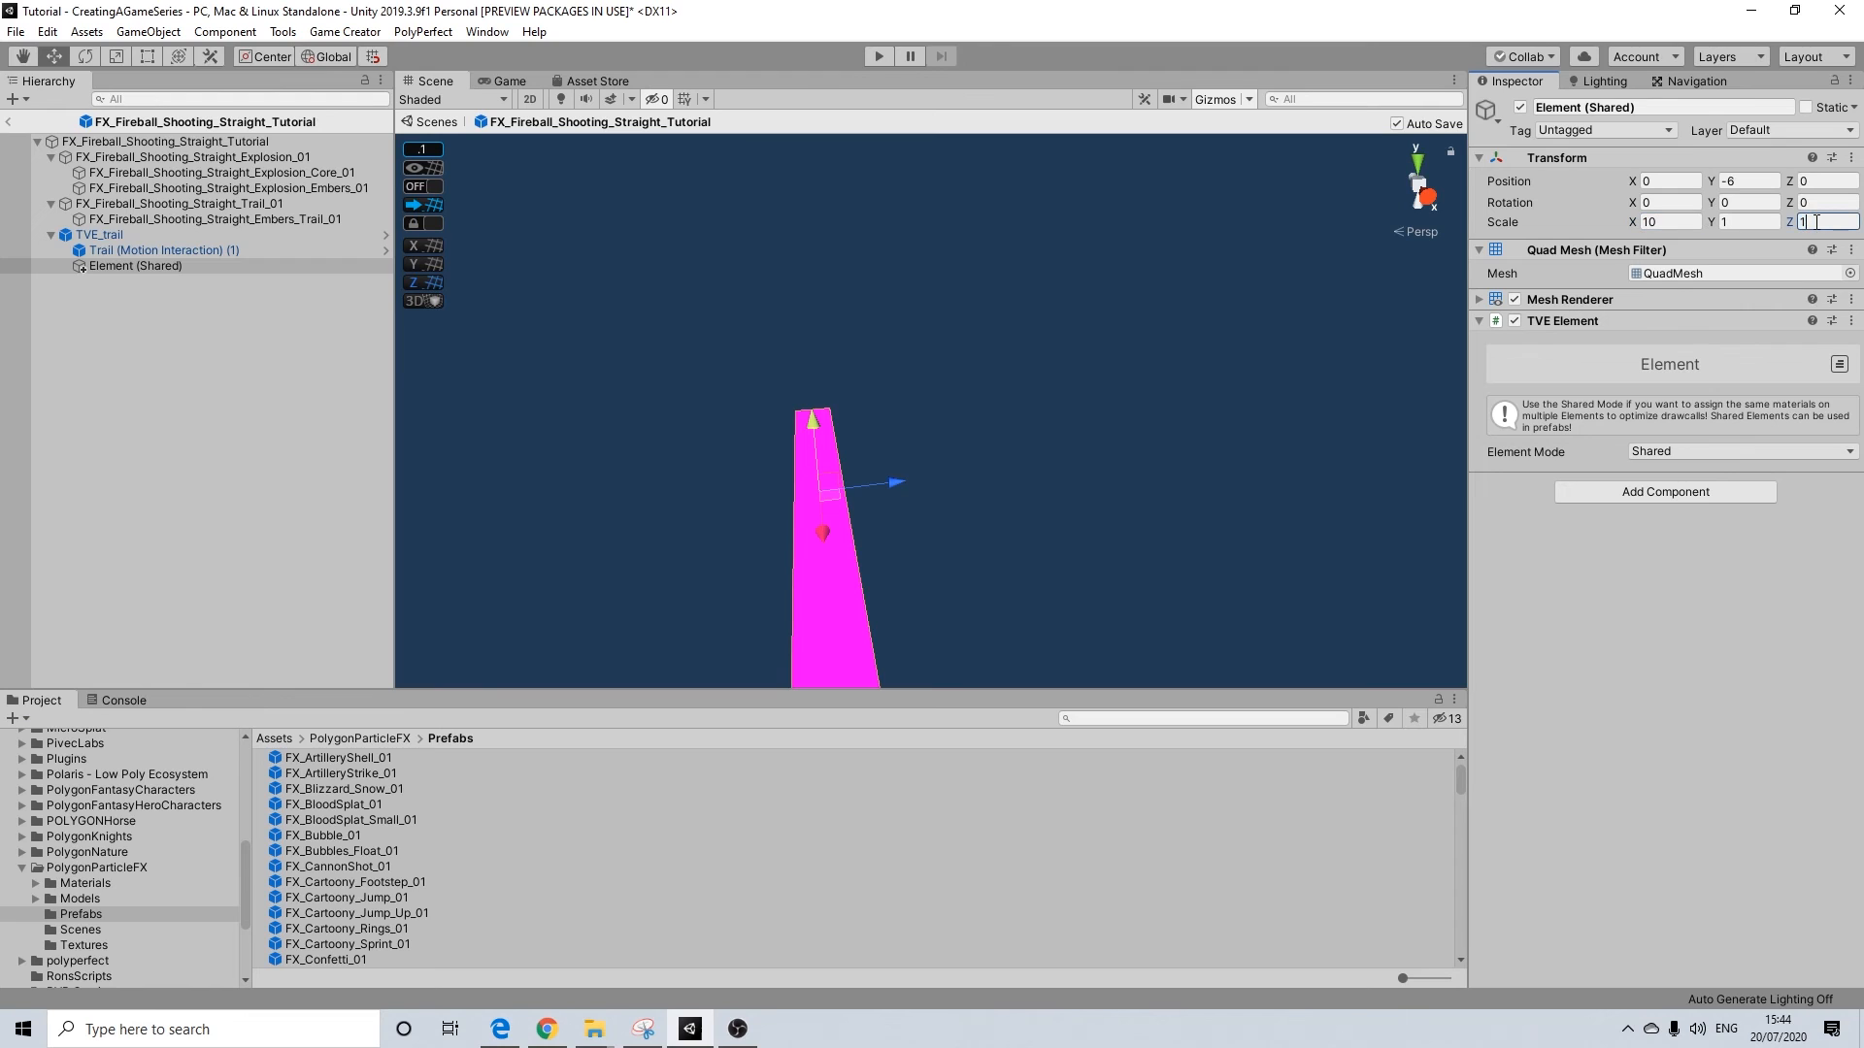
Switch the TVE Element's mode to Colors
click(1706, 452)
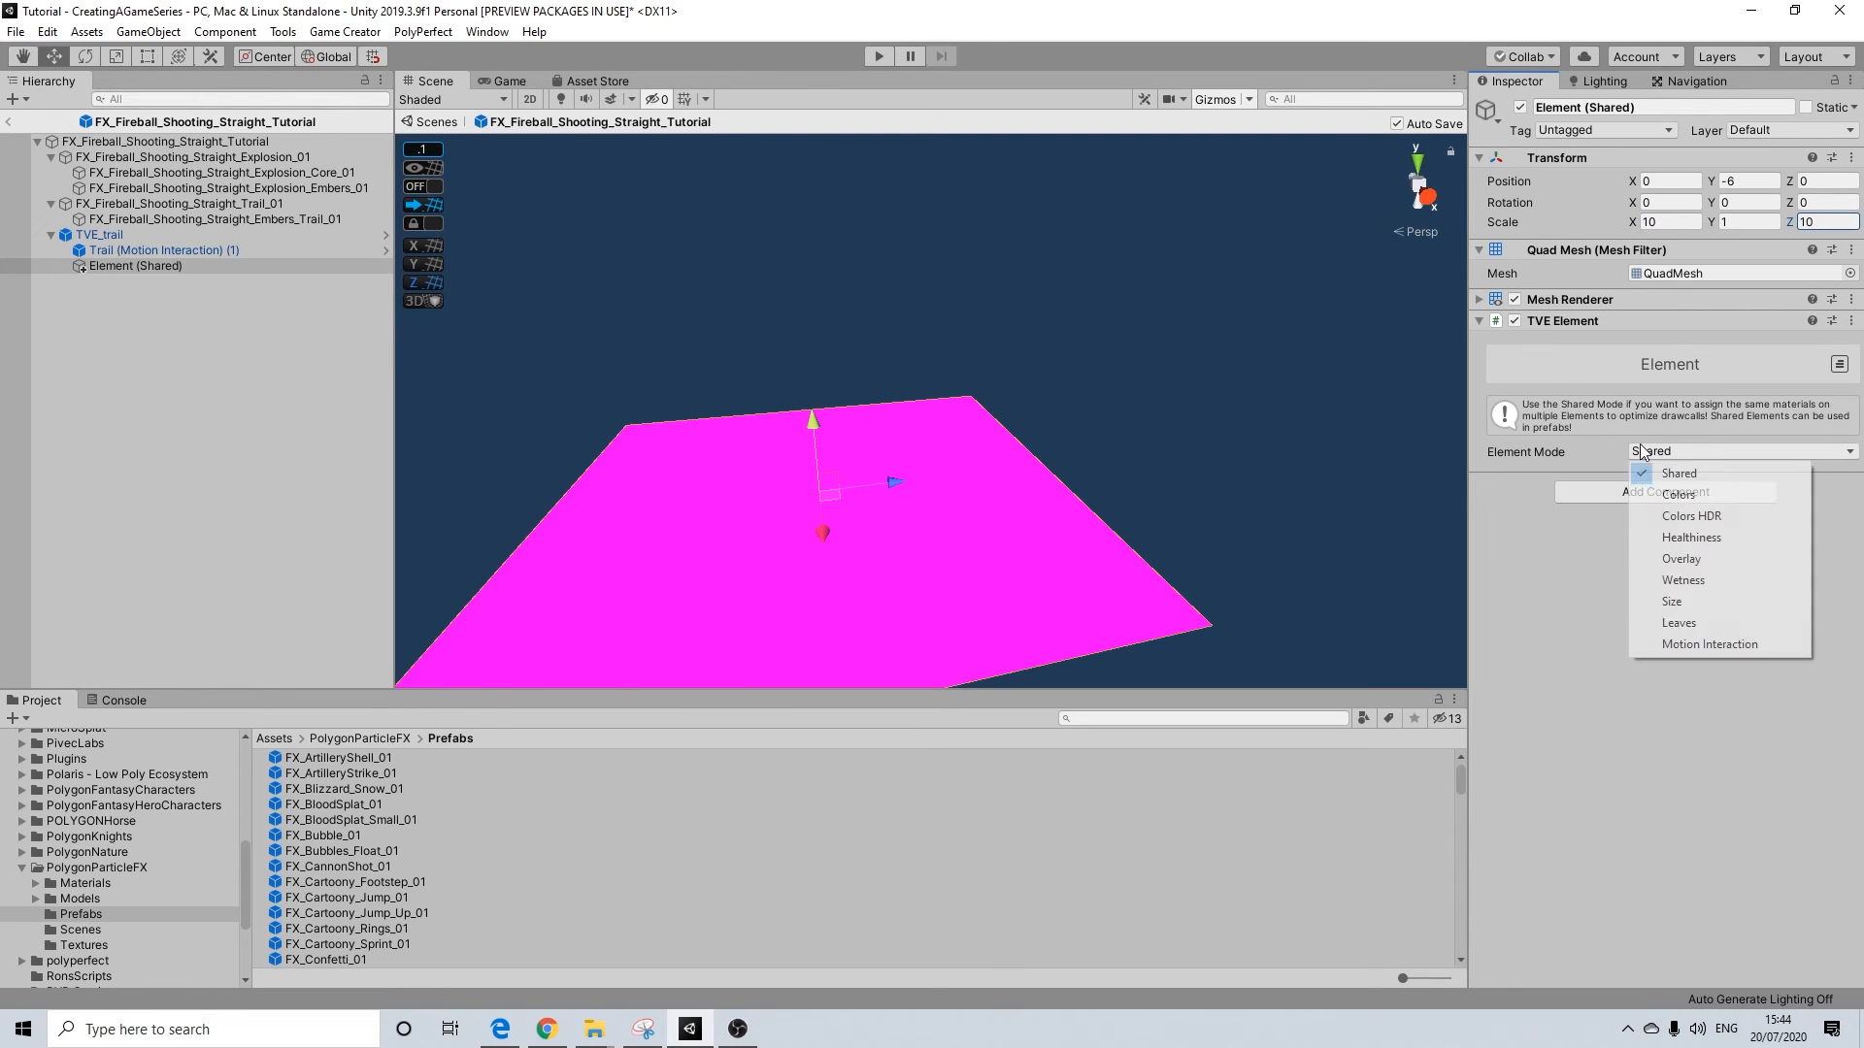
click(1678, 495)
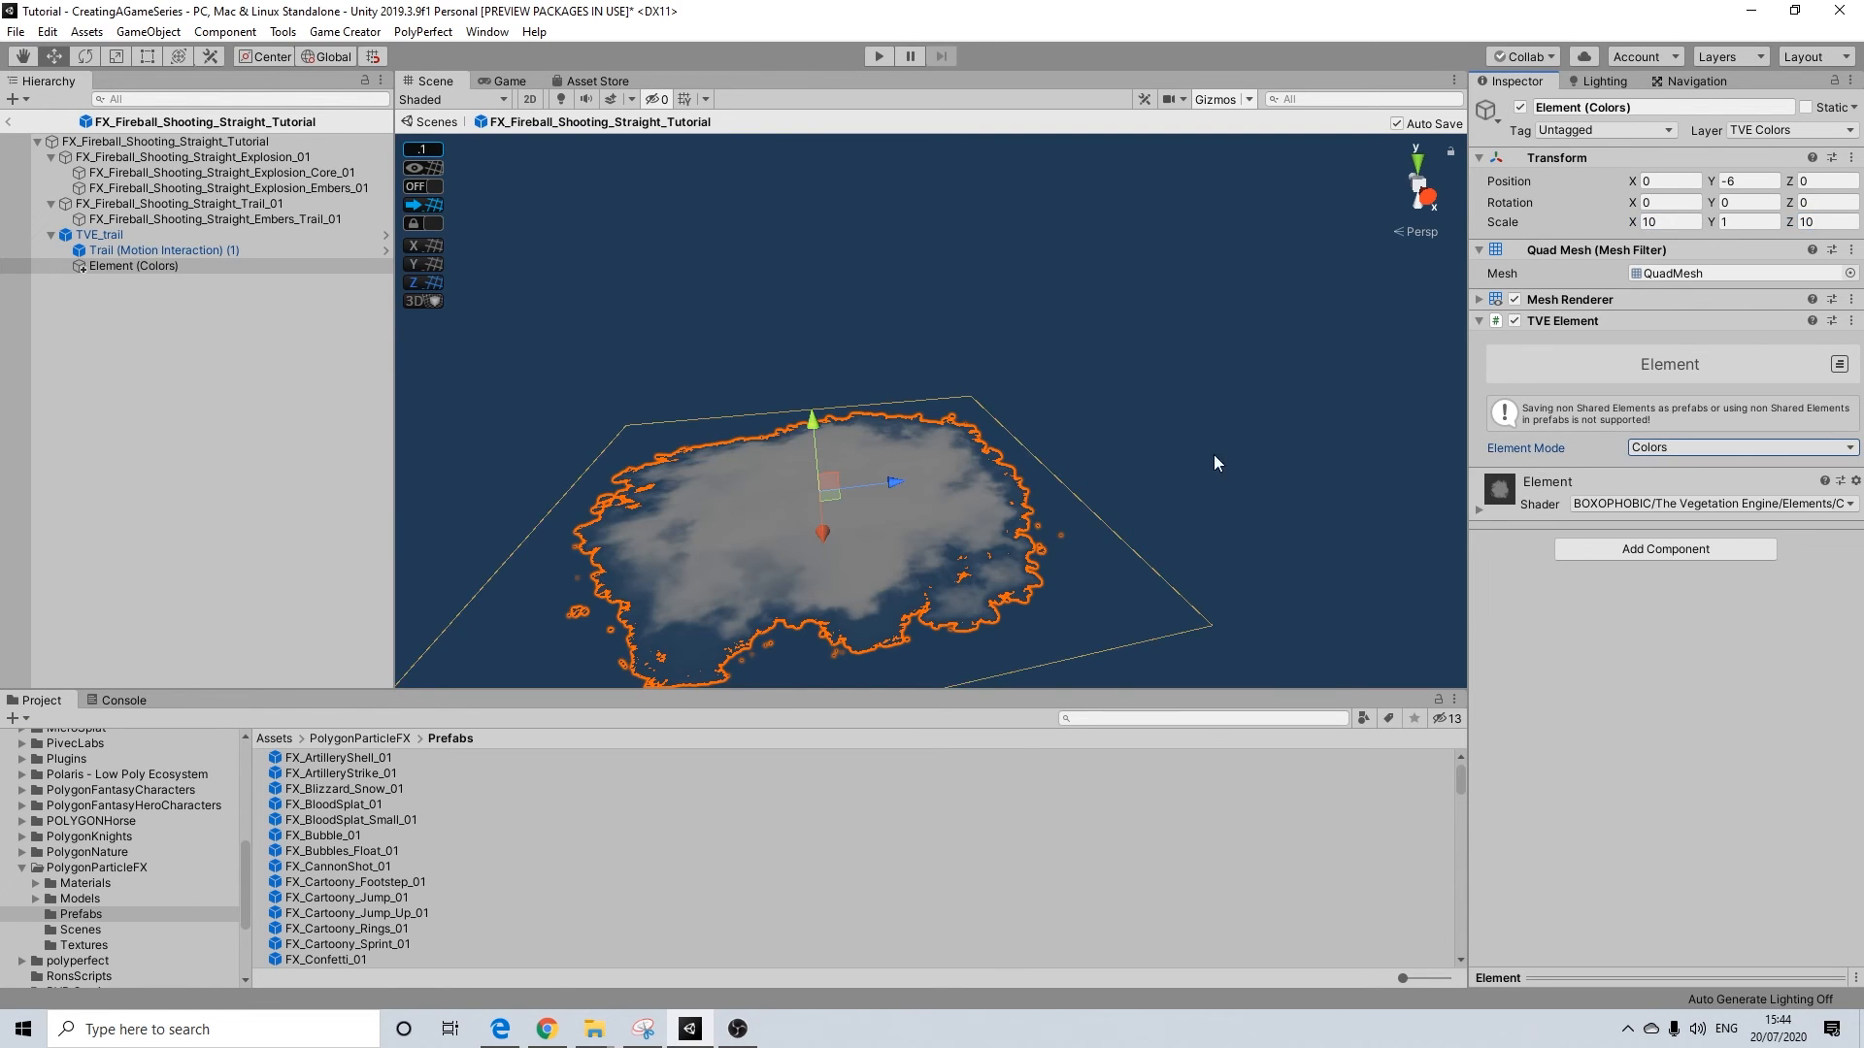
scroll(1023, 486, down, 5)
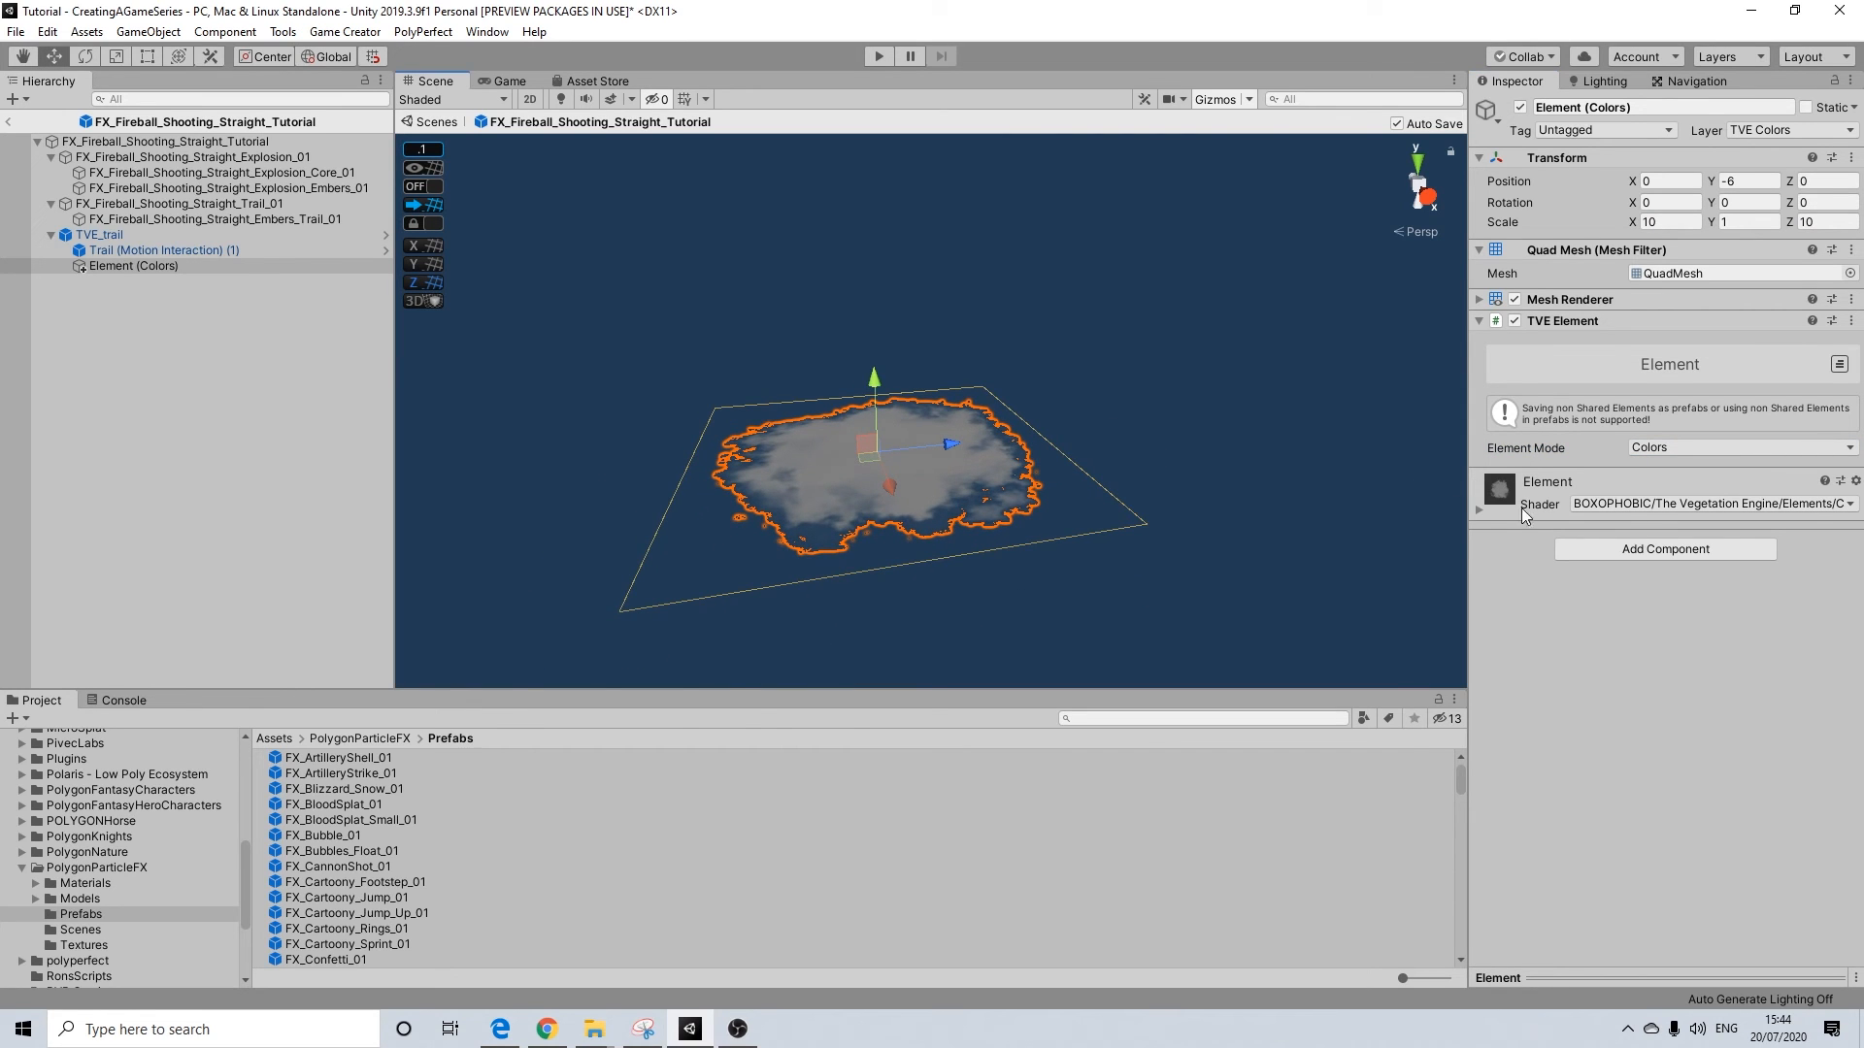
Expand the Element's material settings and set its Main color to dark orange, hex B35C00
click(1480, 509)
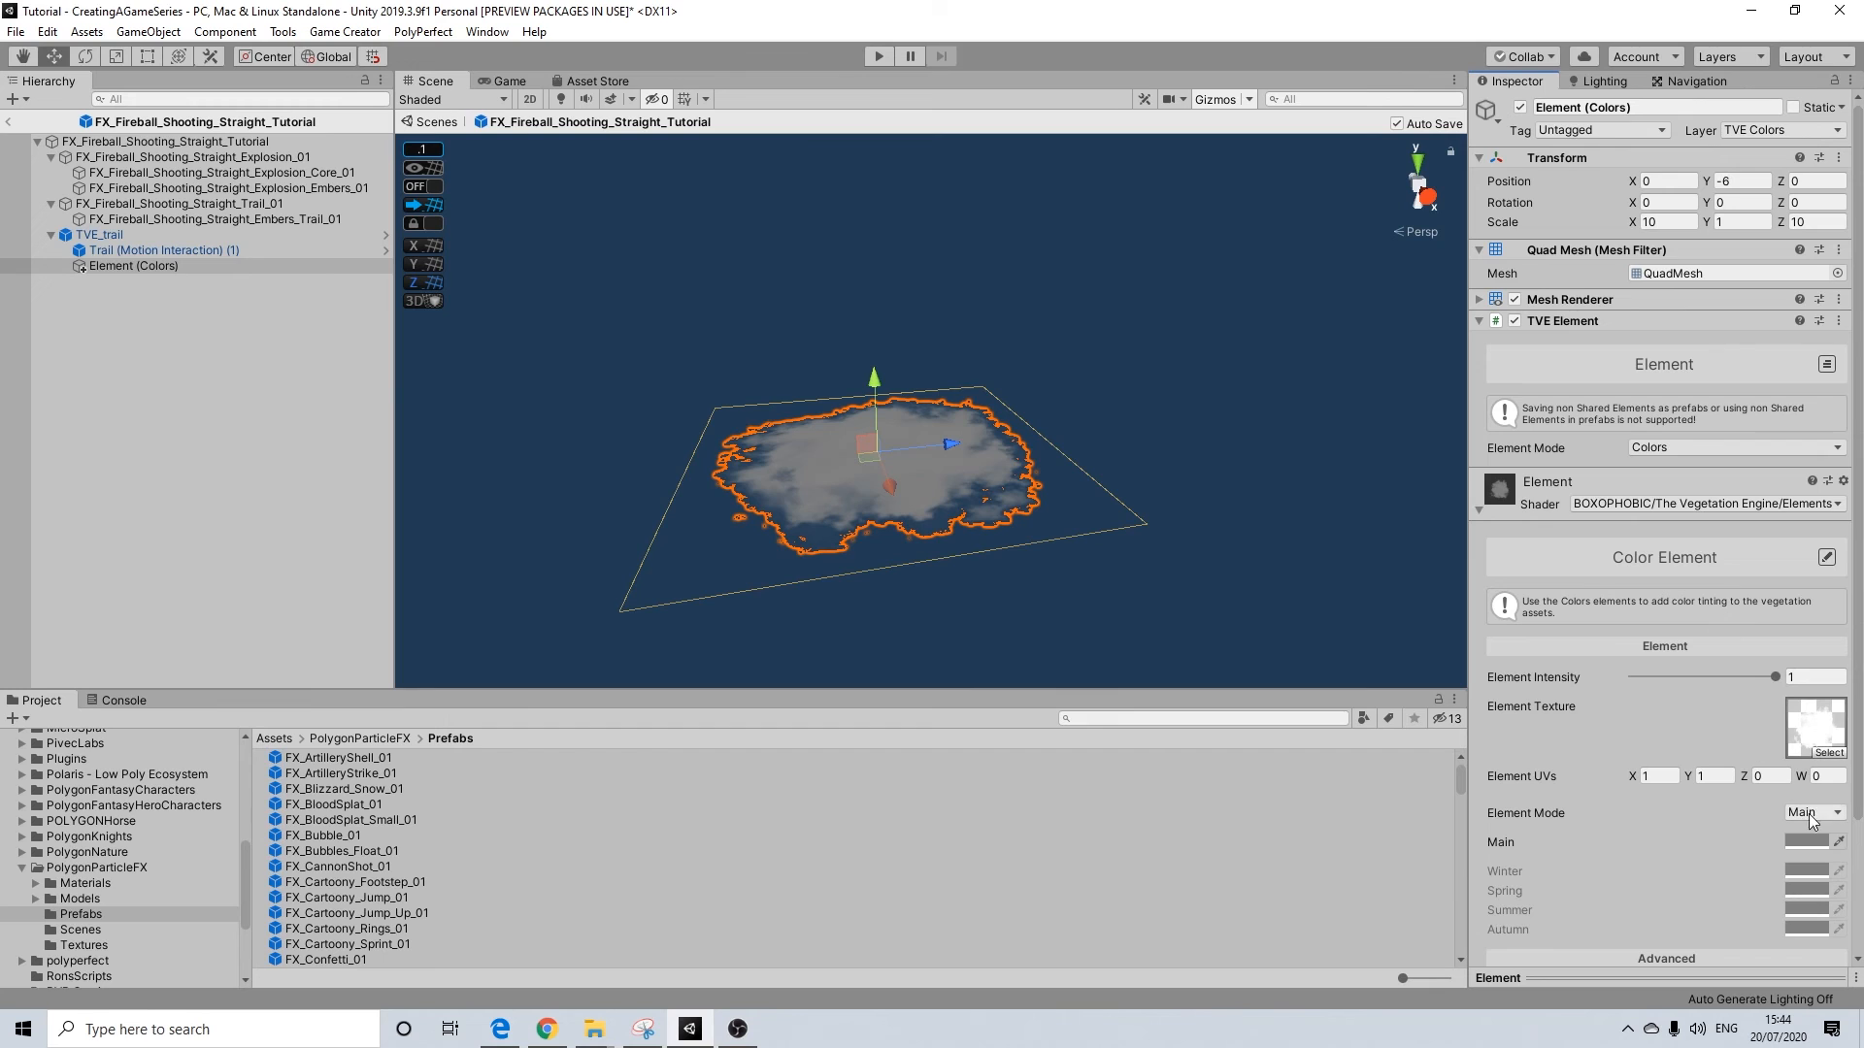
click(1807, 842)
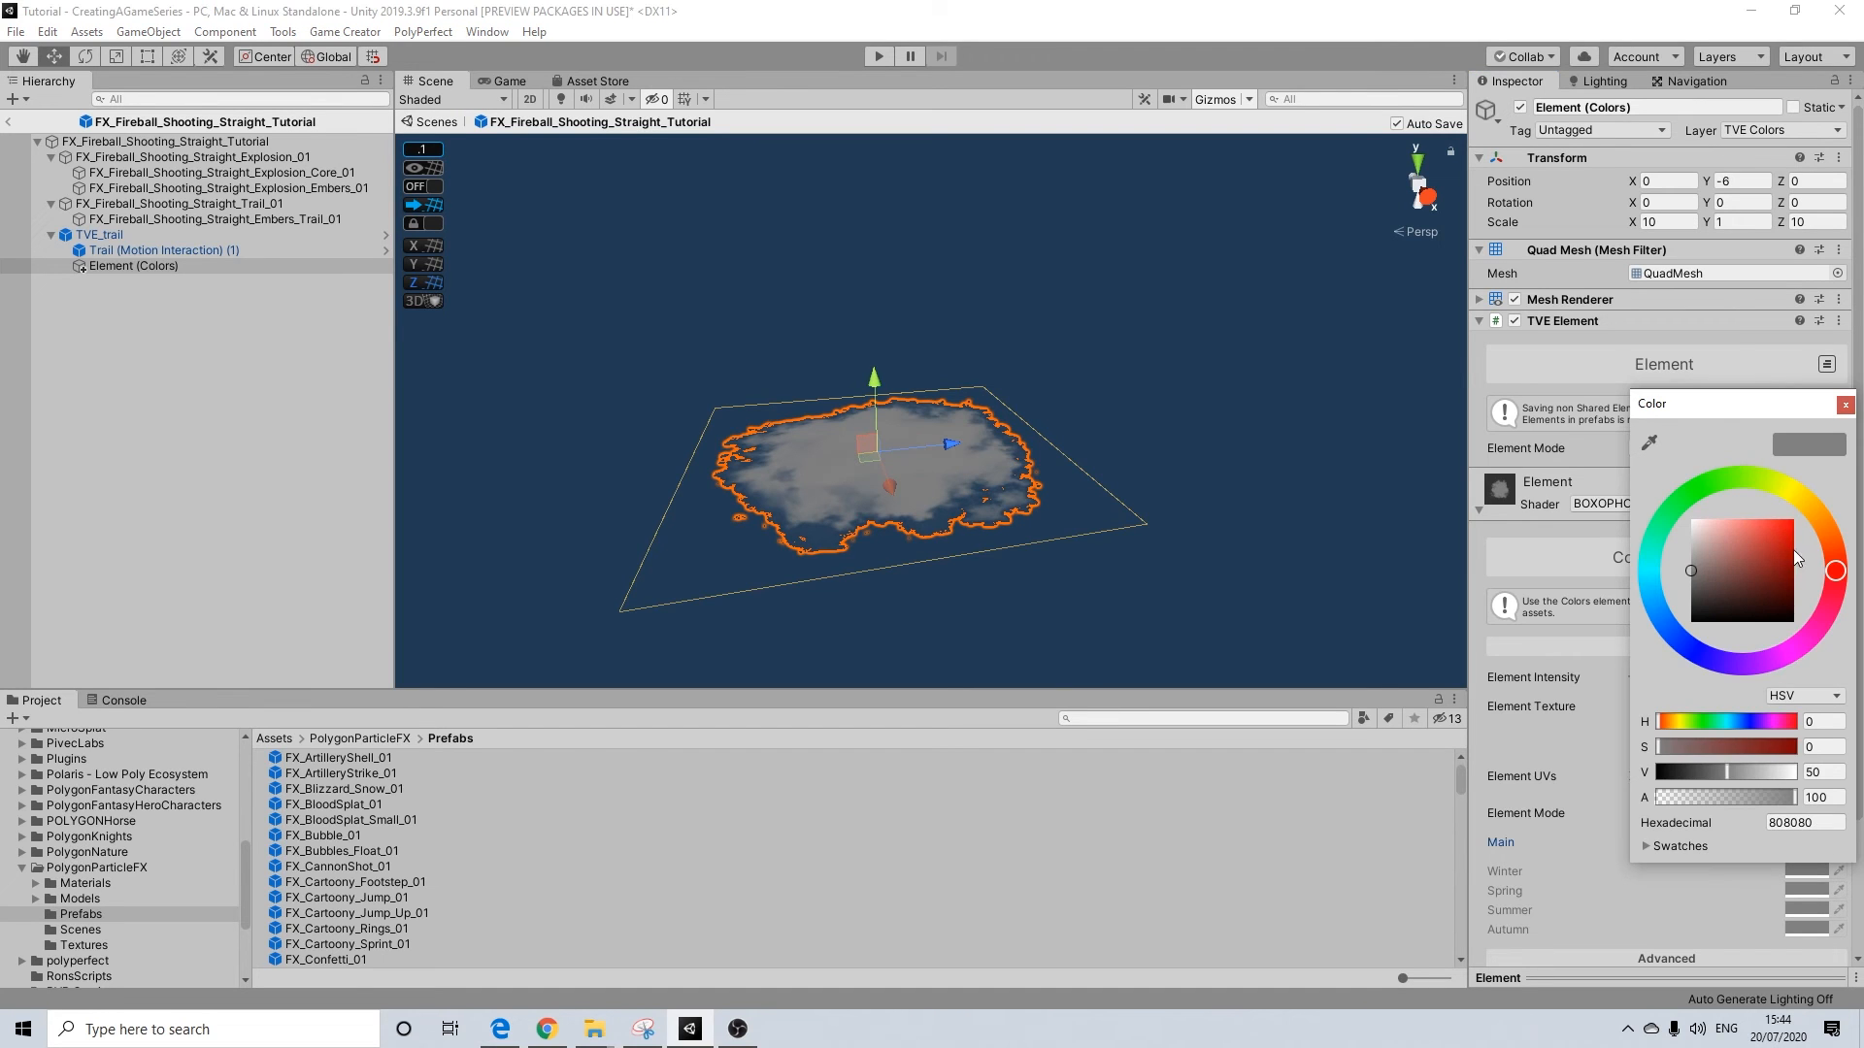
click(1831, 519)
drag(1768, 558, 1851, 553)
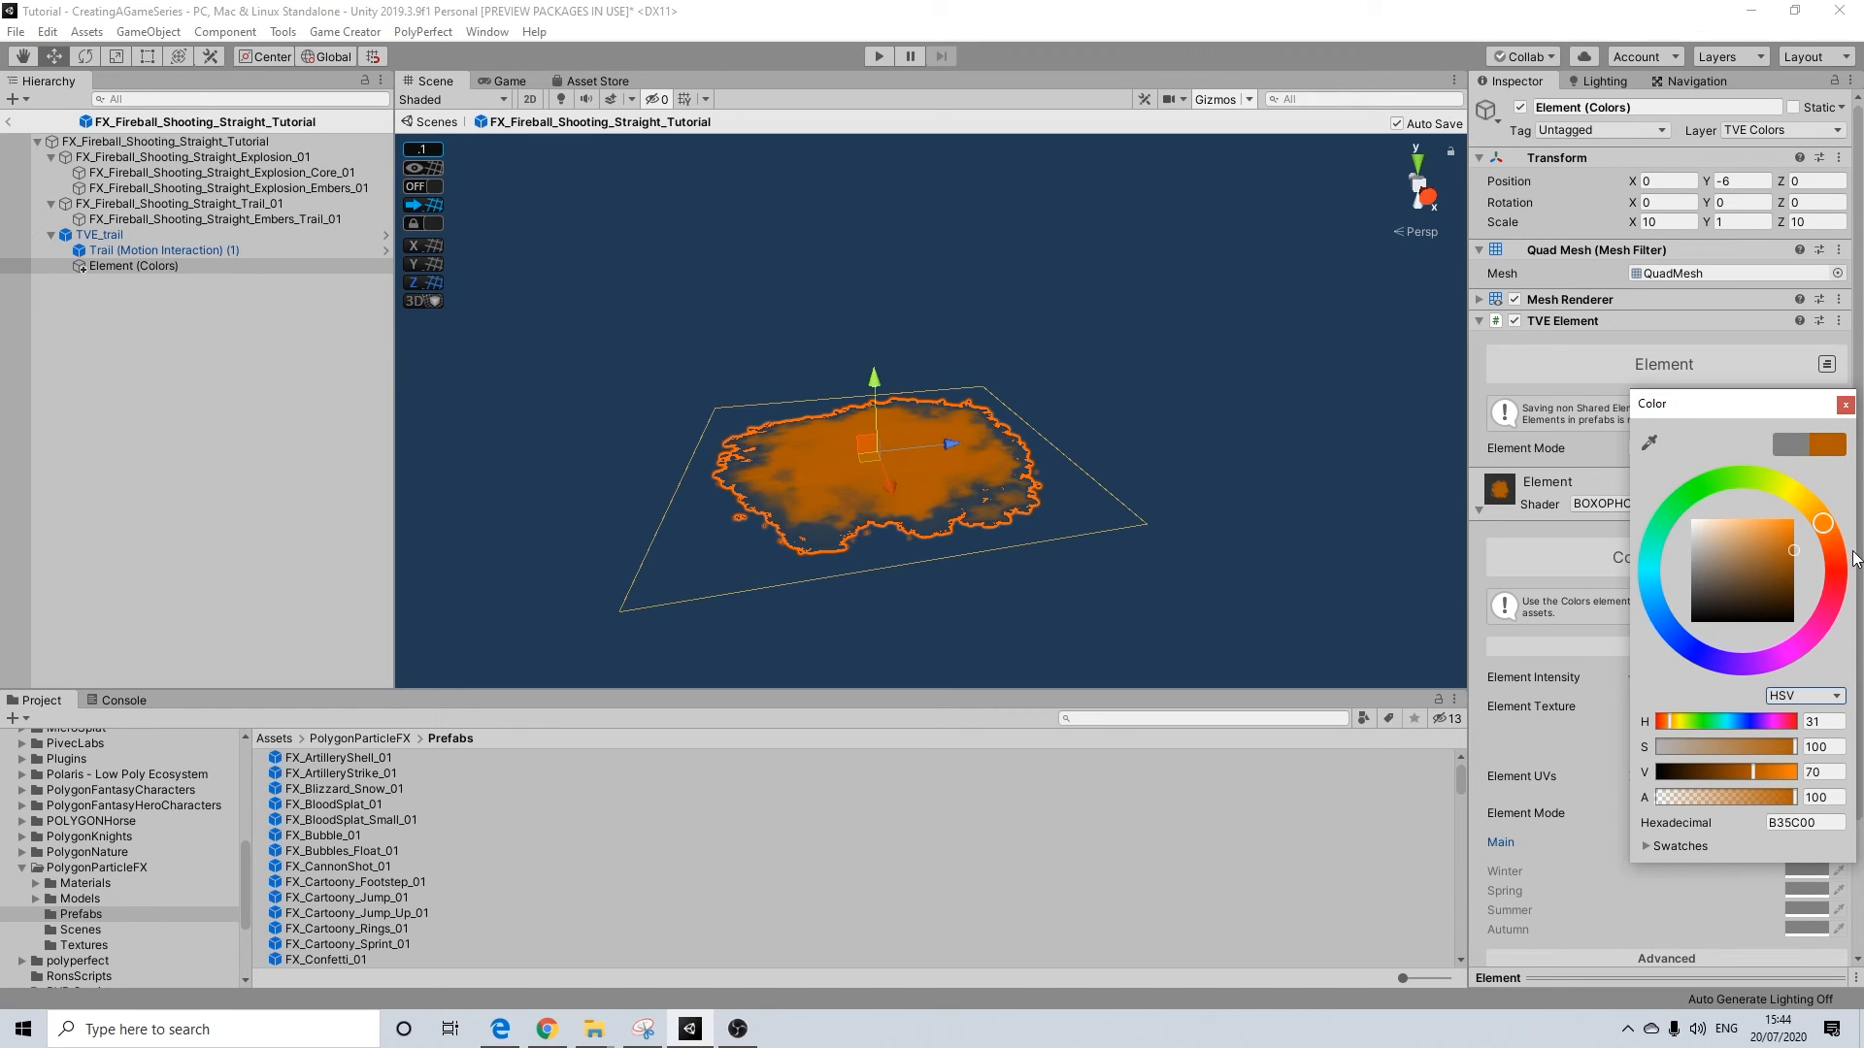
click(1844, 404)
scroll(1738, 649, down, 3)
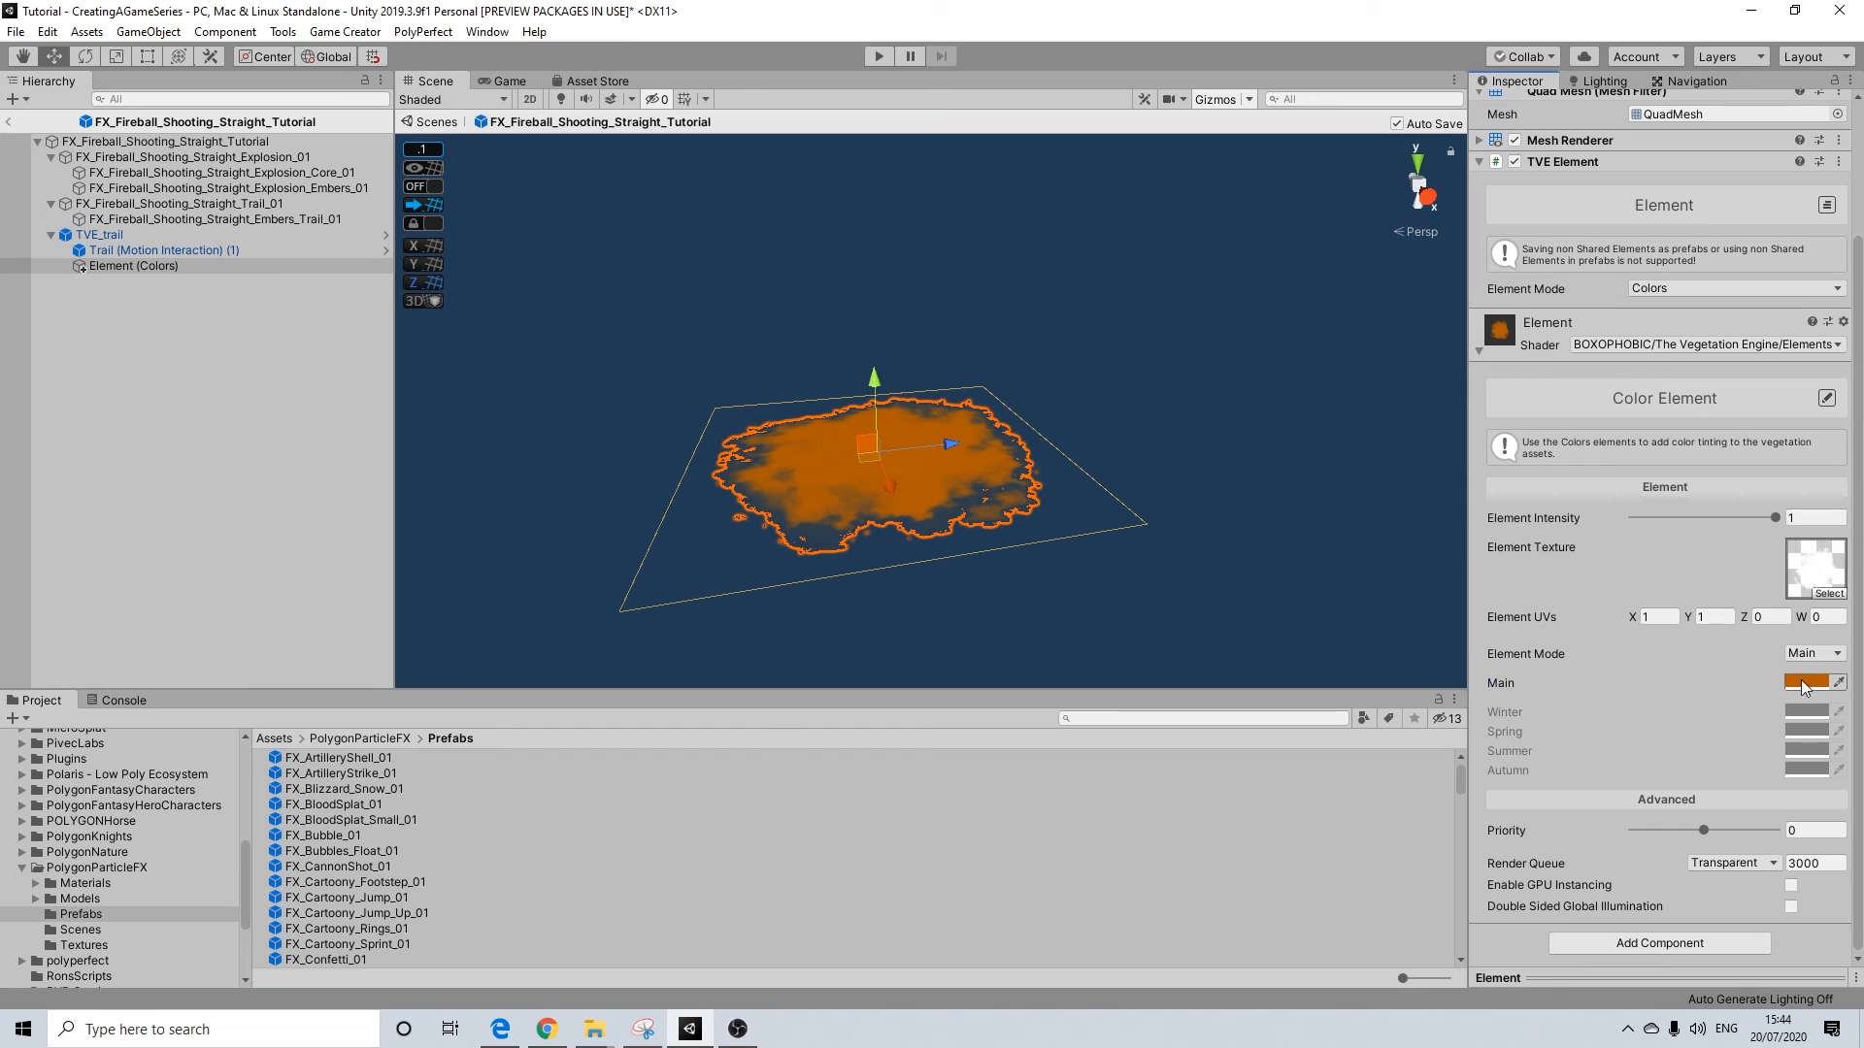
click(1801, 829)
Inspect the tinted Element in the scene and review the settings of the trail object and TVE_trail
alt+drag(961, 386, 1093, 403)
click(1152, 386)
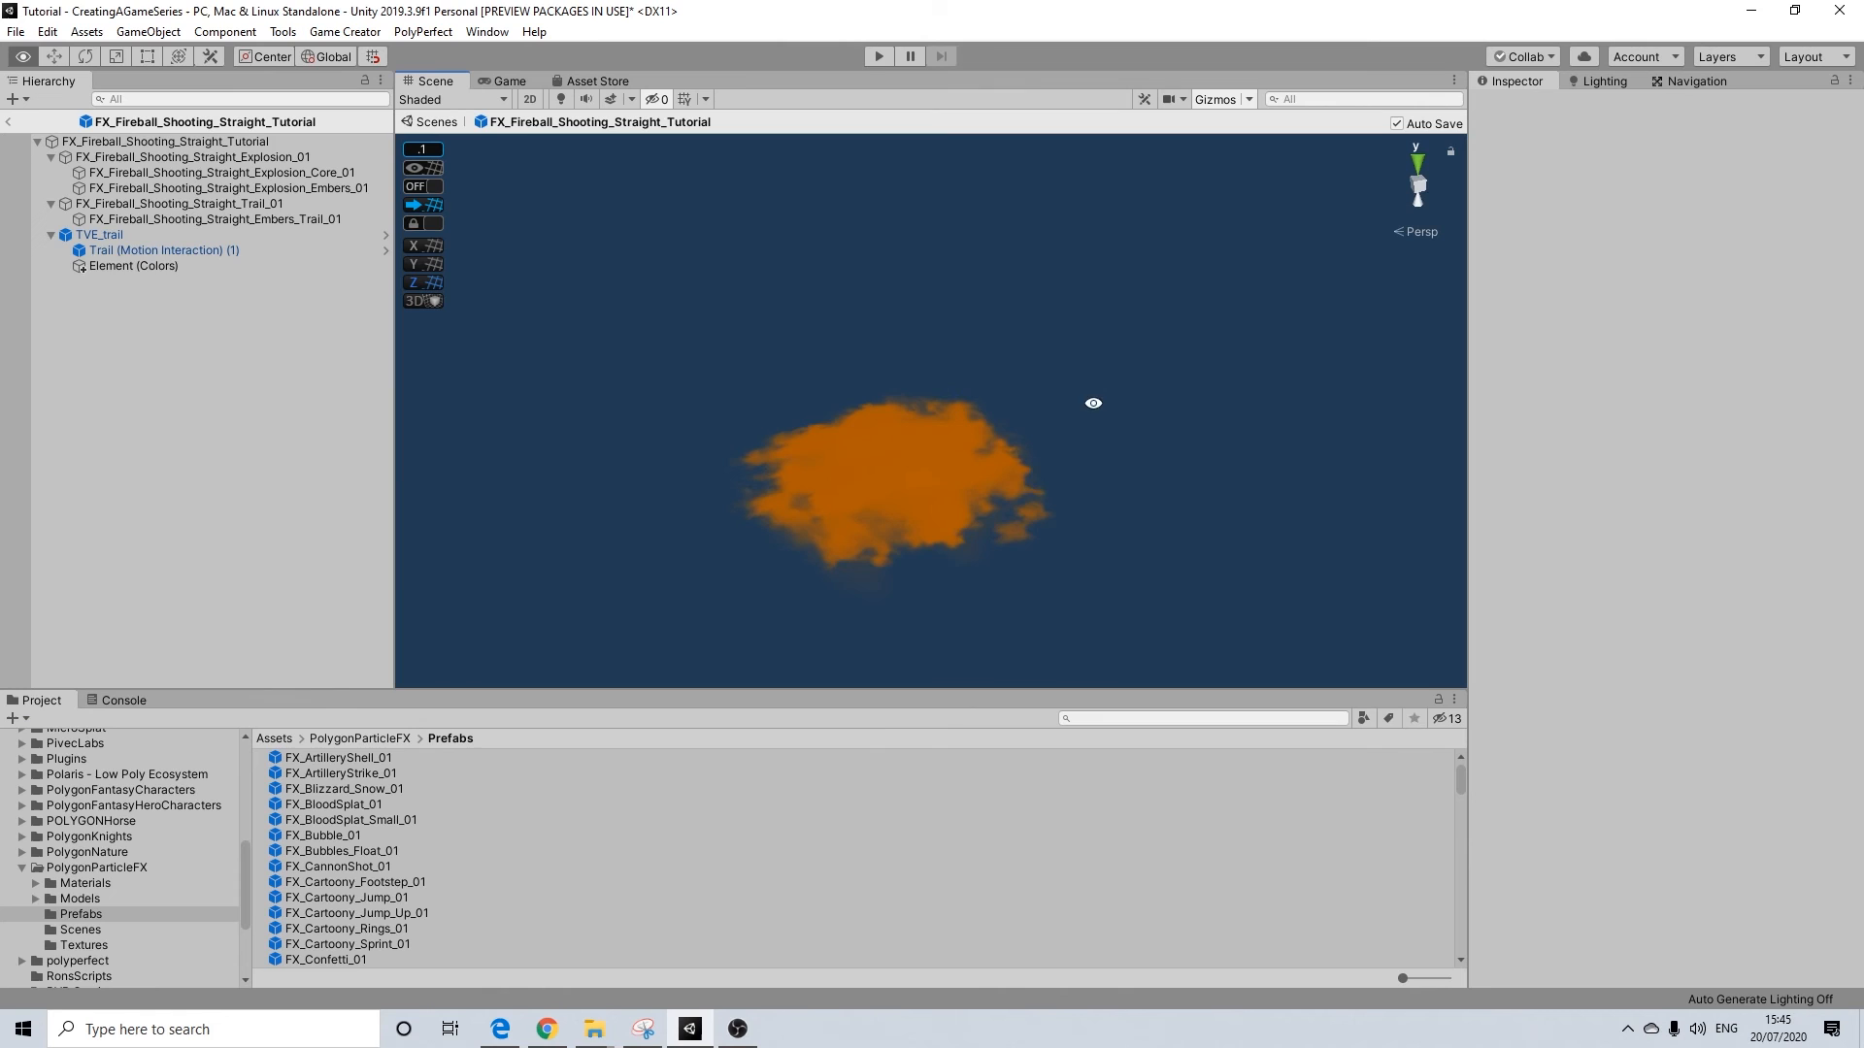
click(149, 266)
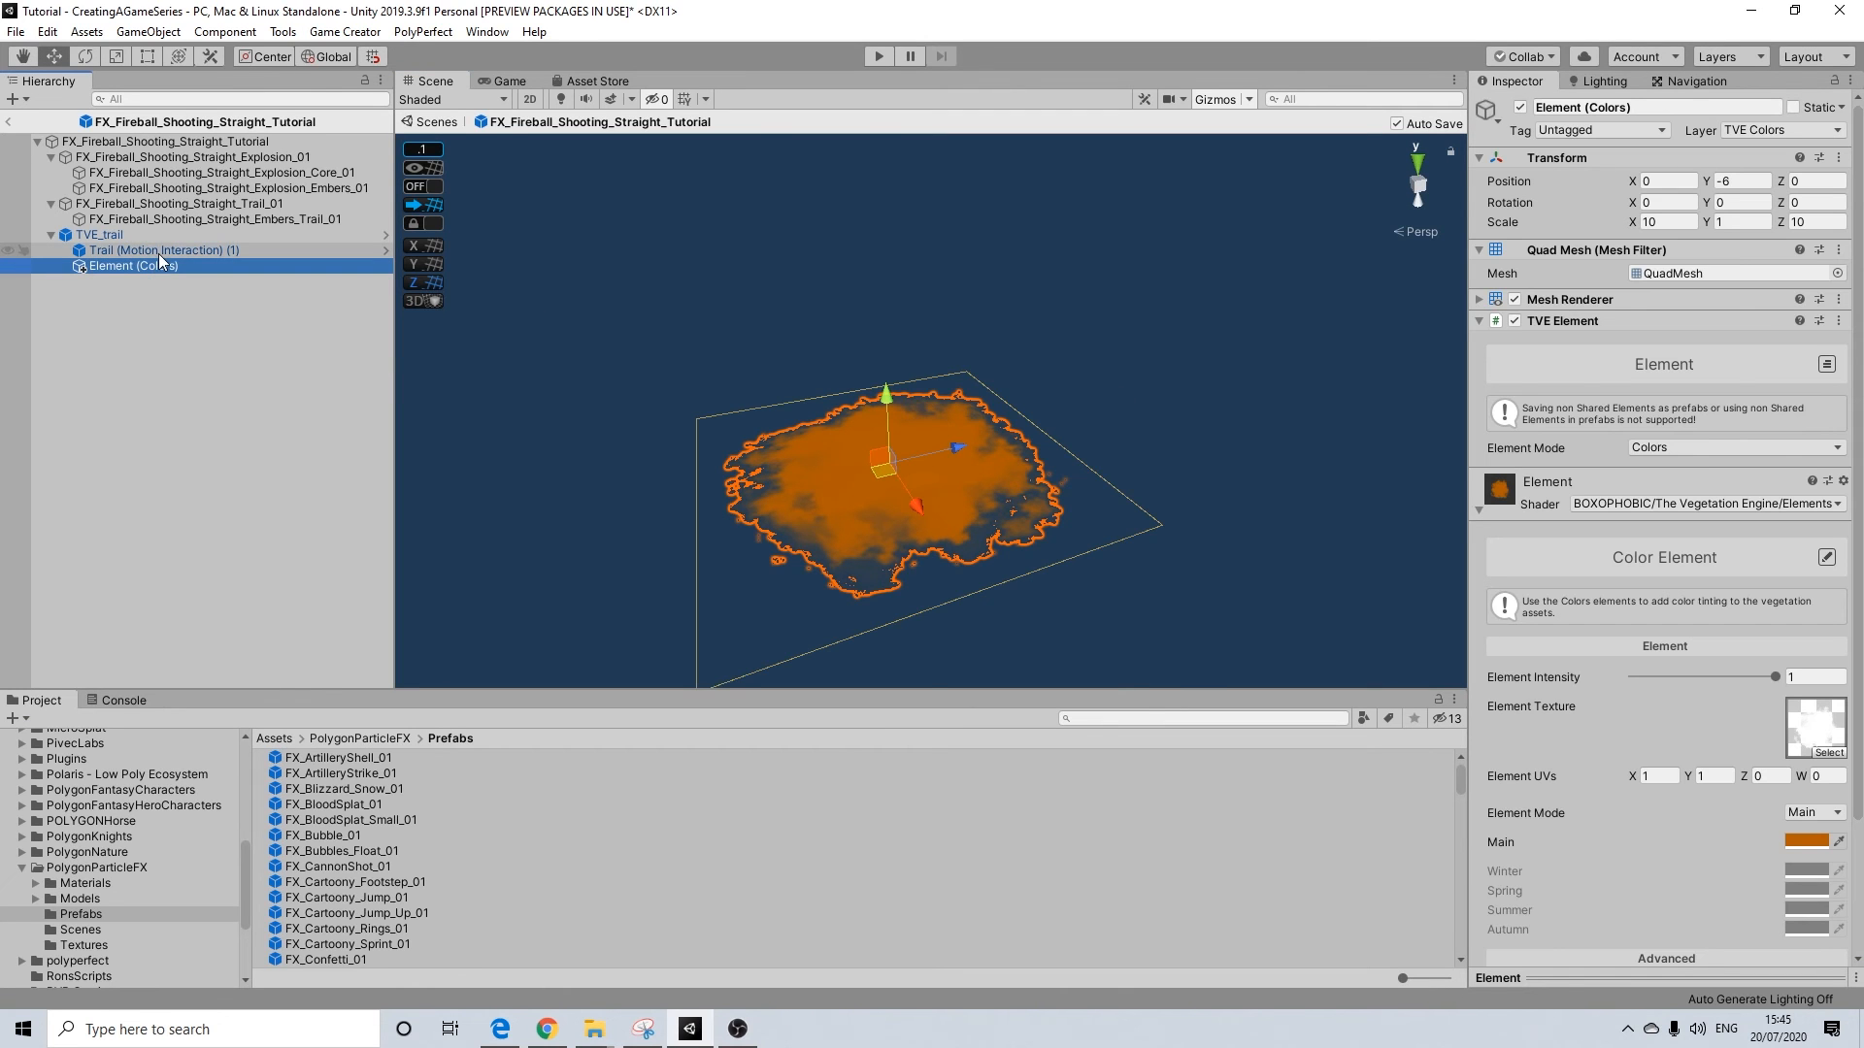
click(159, 252)
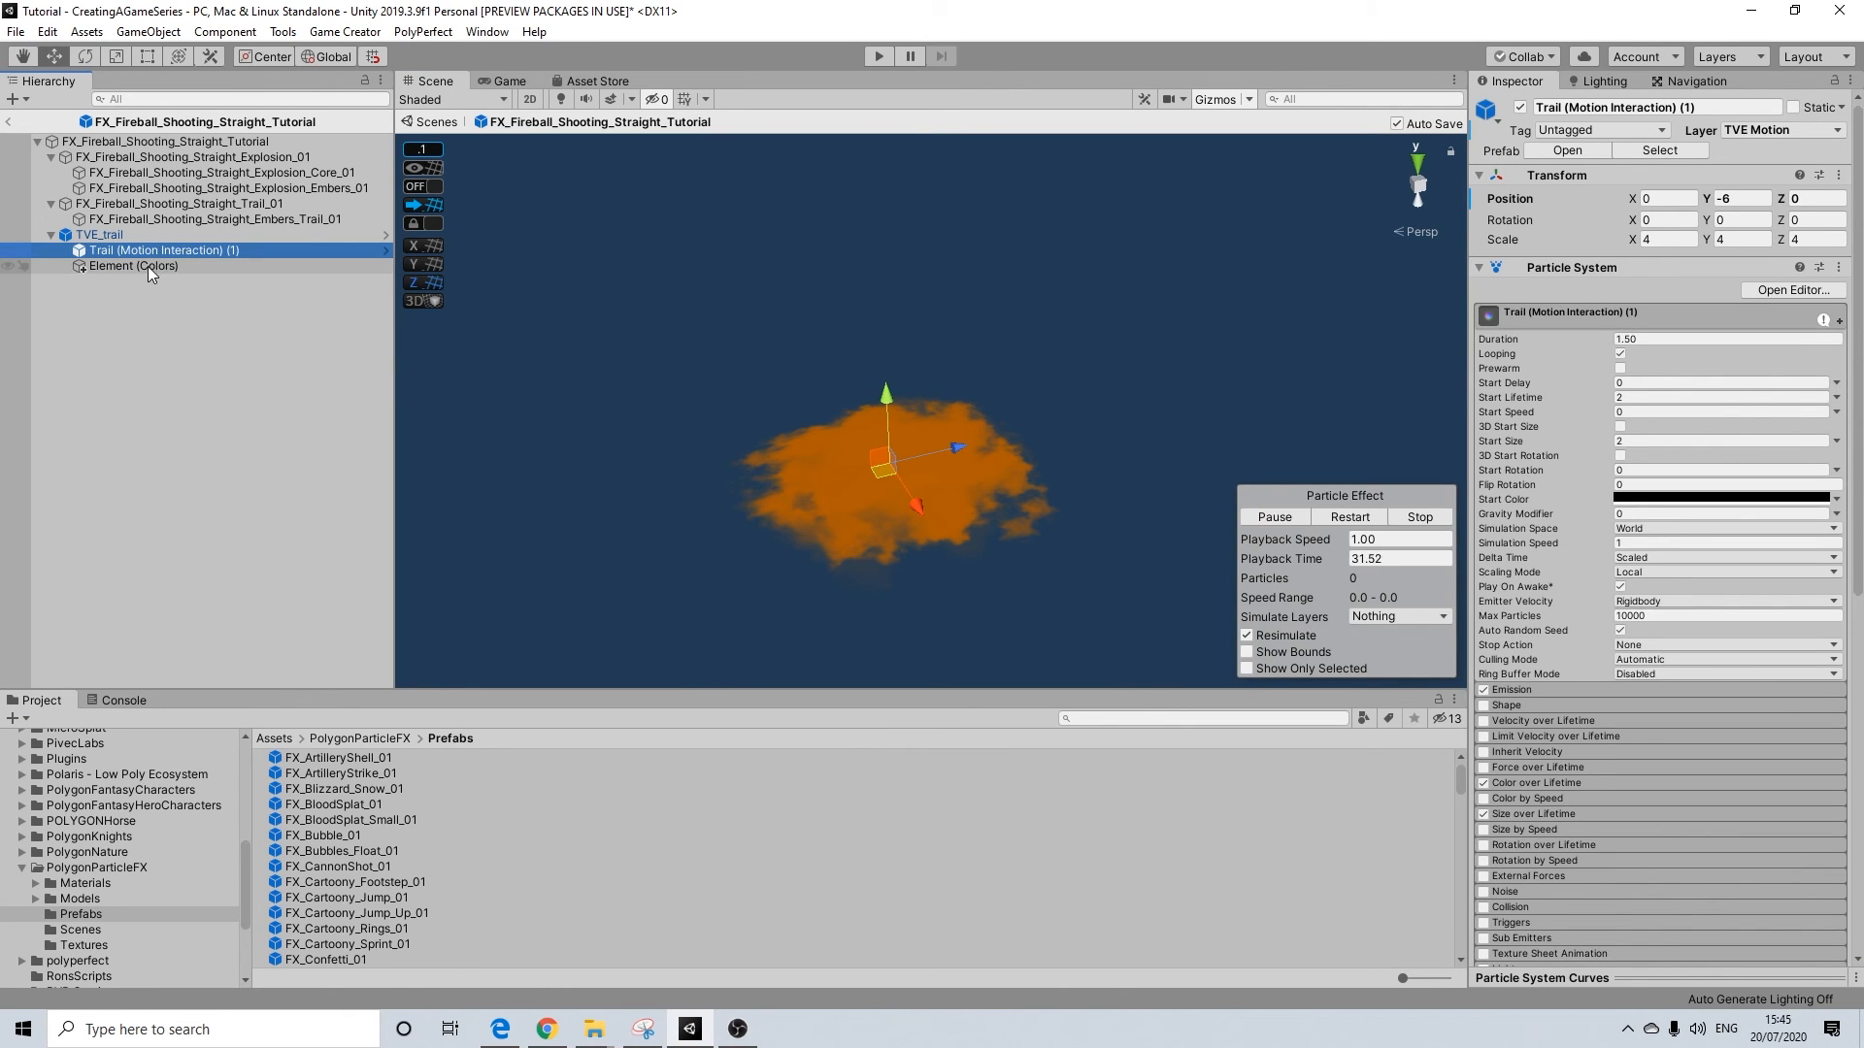
click(148, 266)
click(107, 236)
click(224, 143)
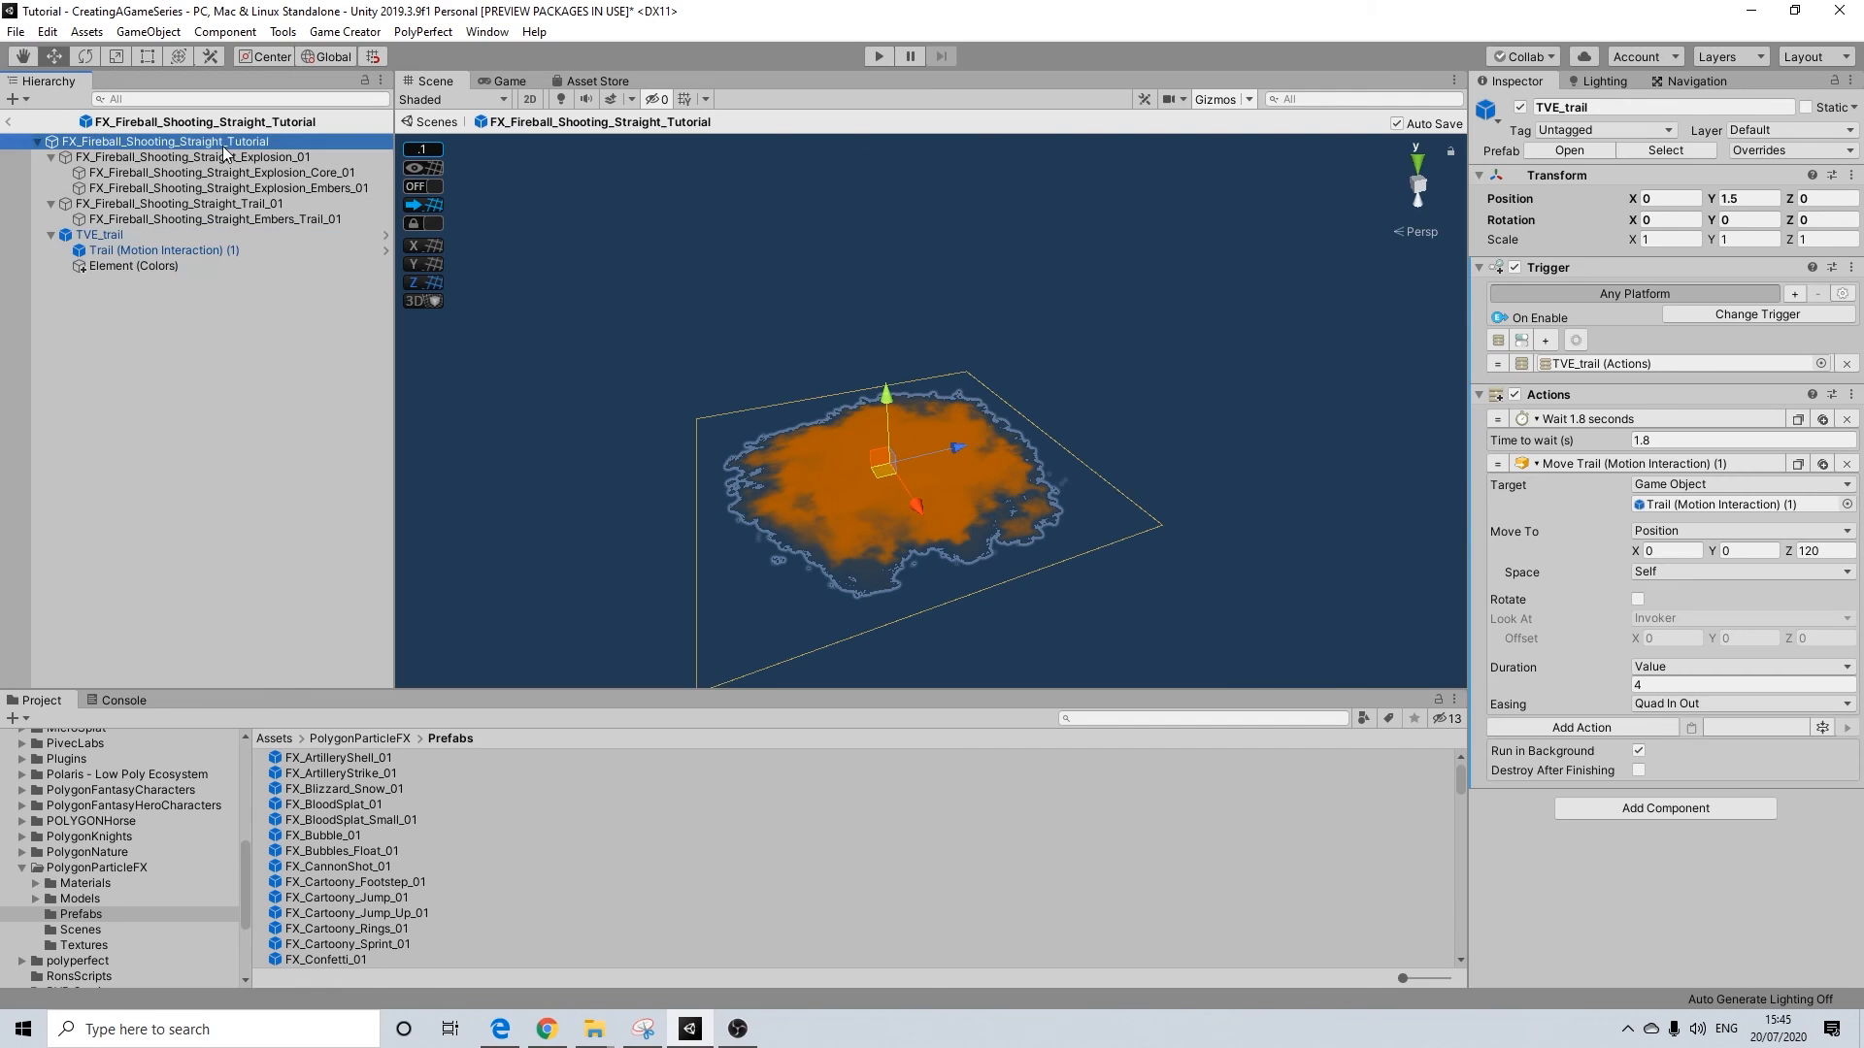
Create a 3D Sphere as a child of TVE_trail
right_click(111, 235)
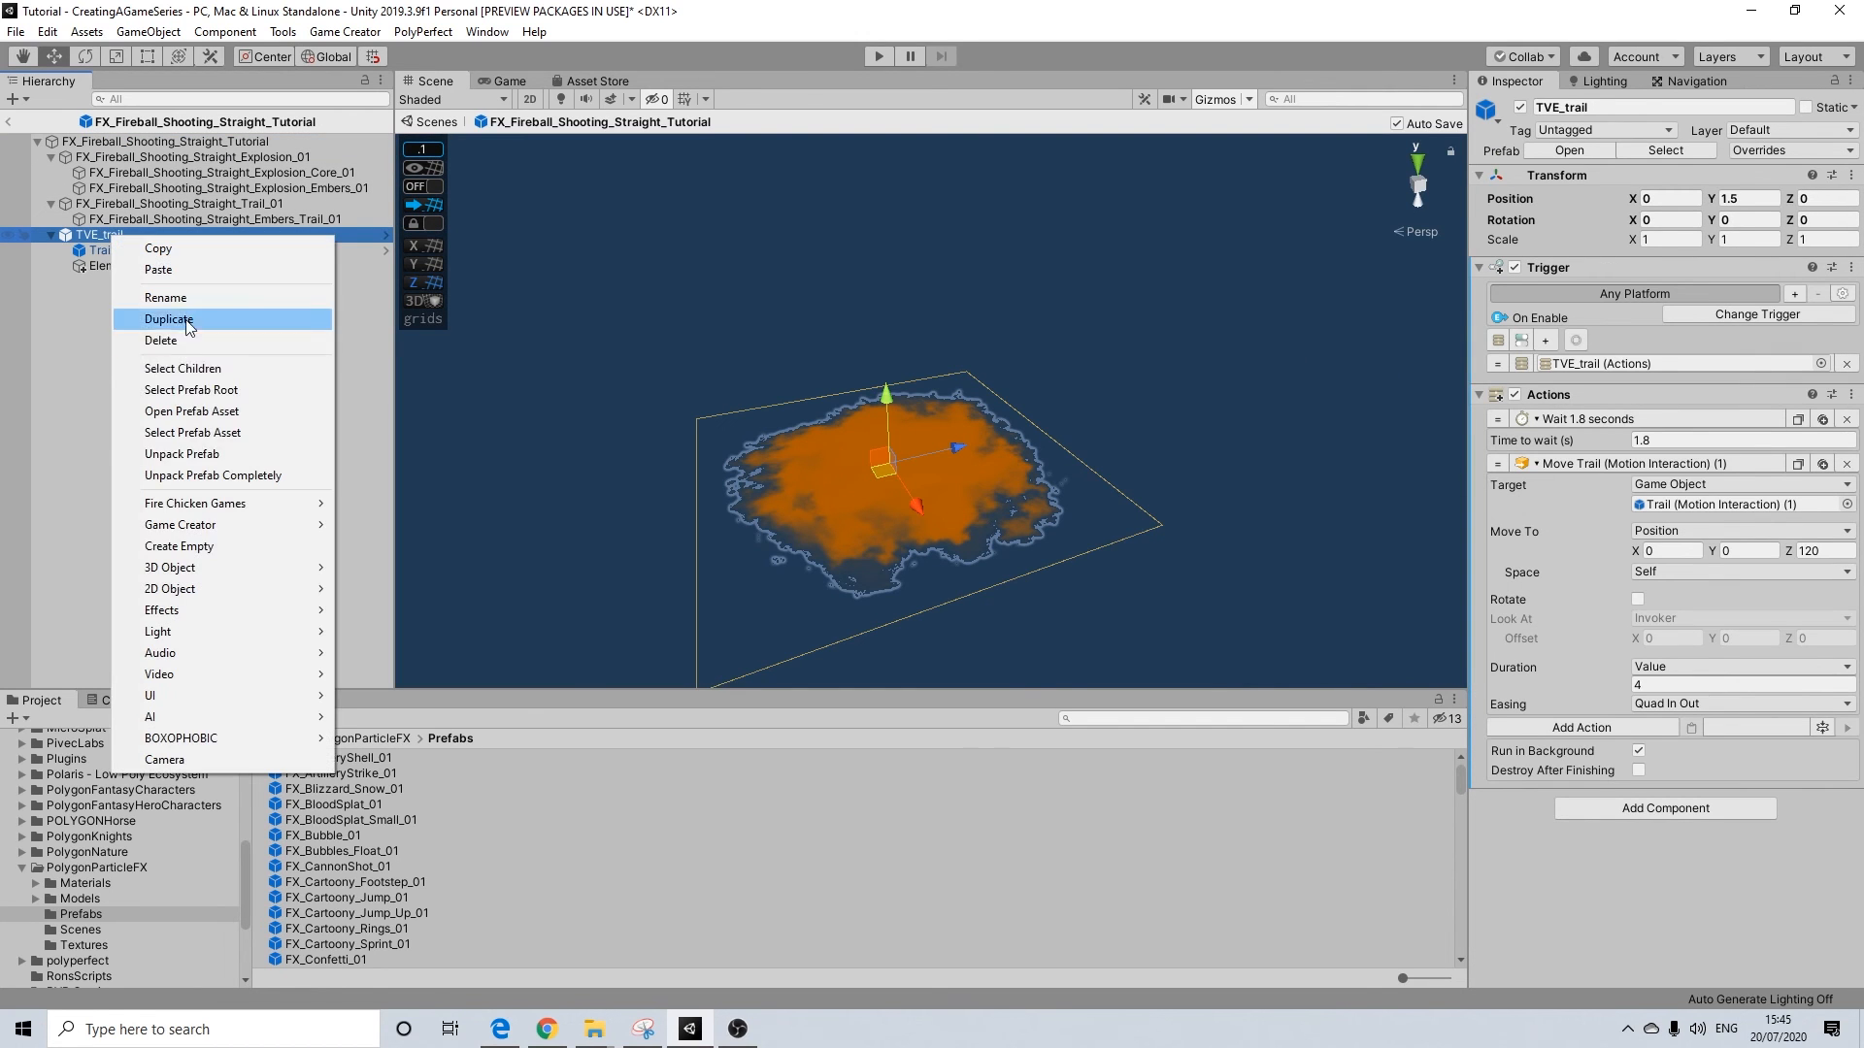
mouse_move(273, 571)
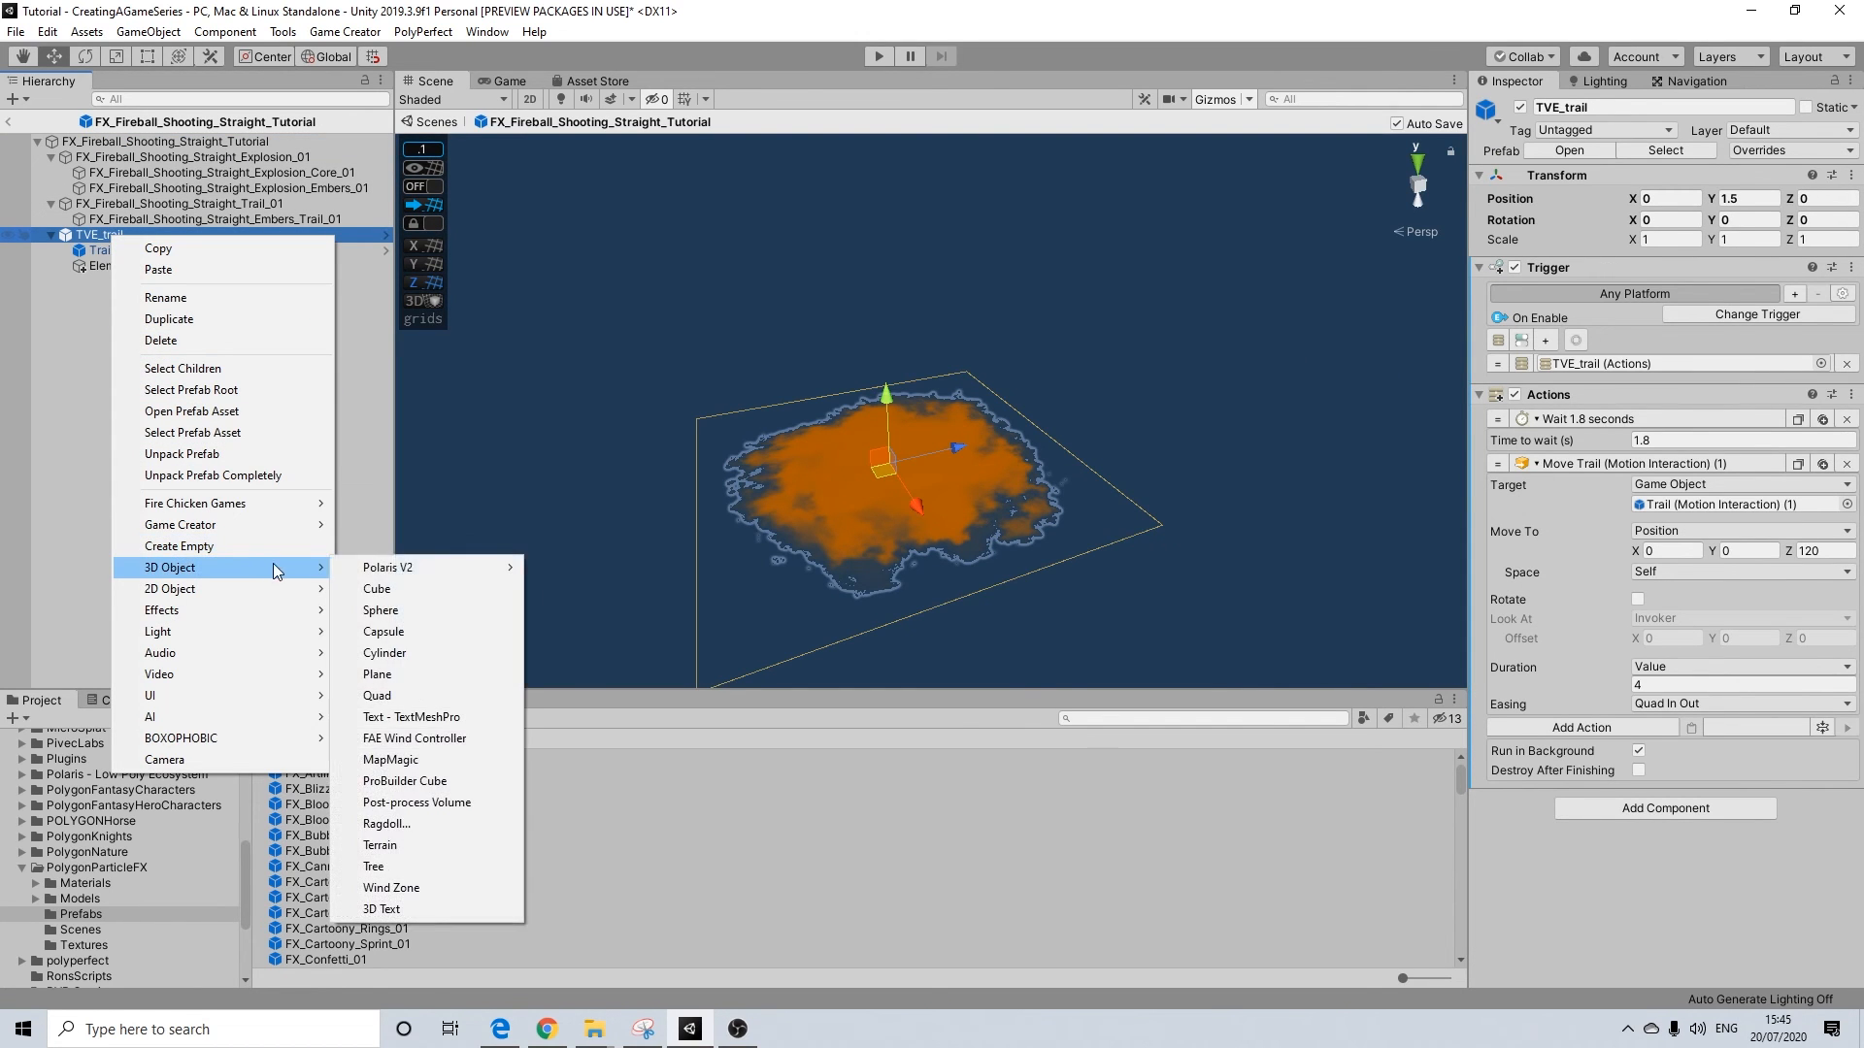
click(388, 610)
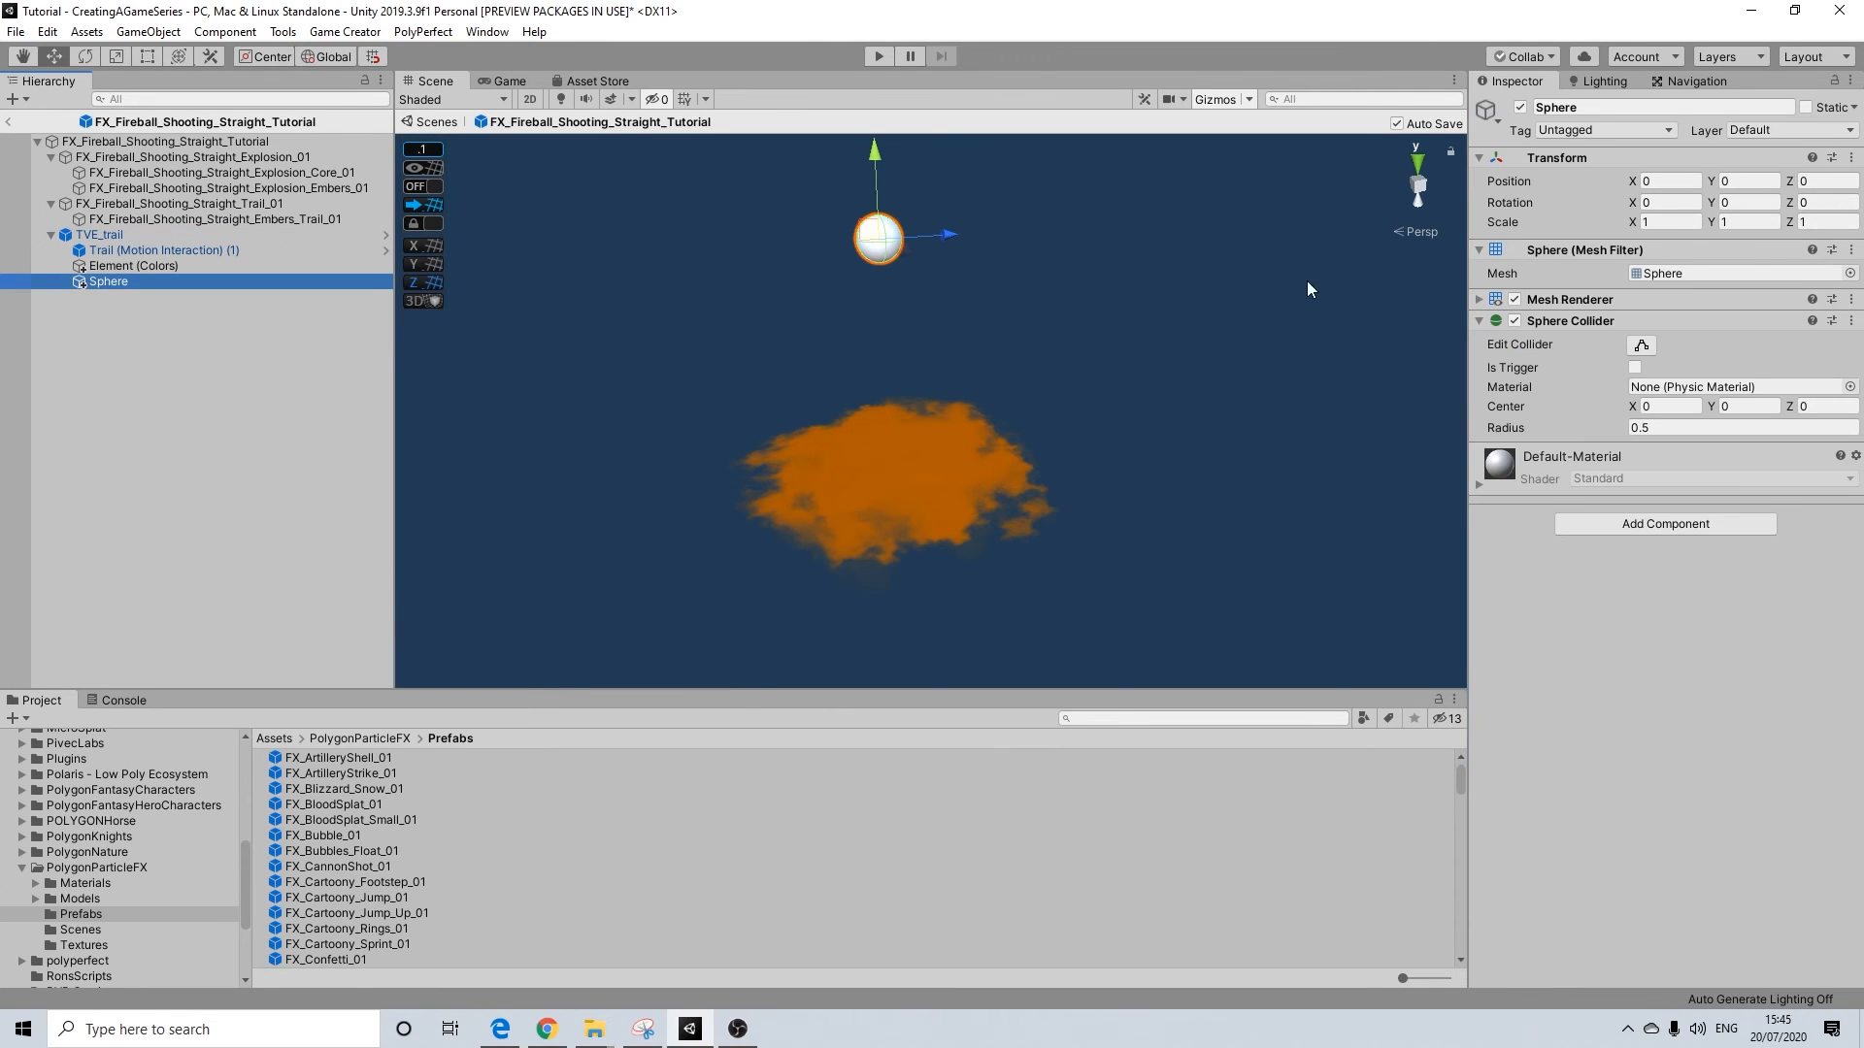
Remove the Sphere's Mesh Renderer and Mesh Filter components and enable Is Trigger on its Sphere Collider
click(1852, 301)
click(1701, 356)
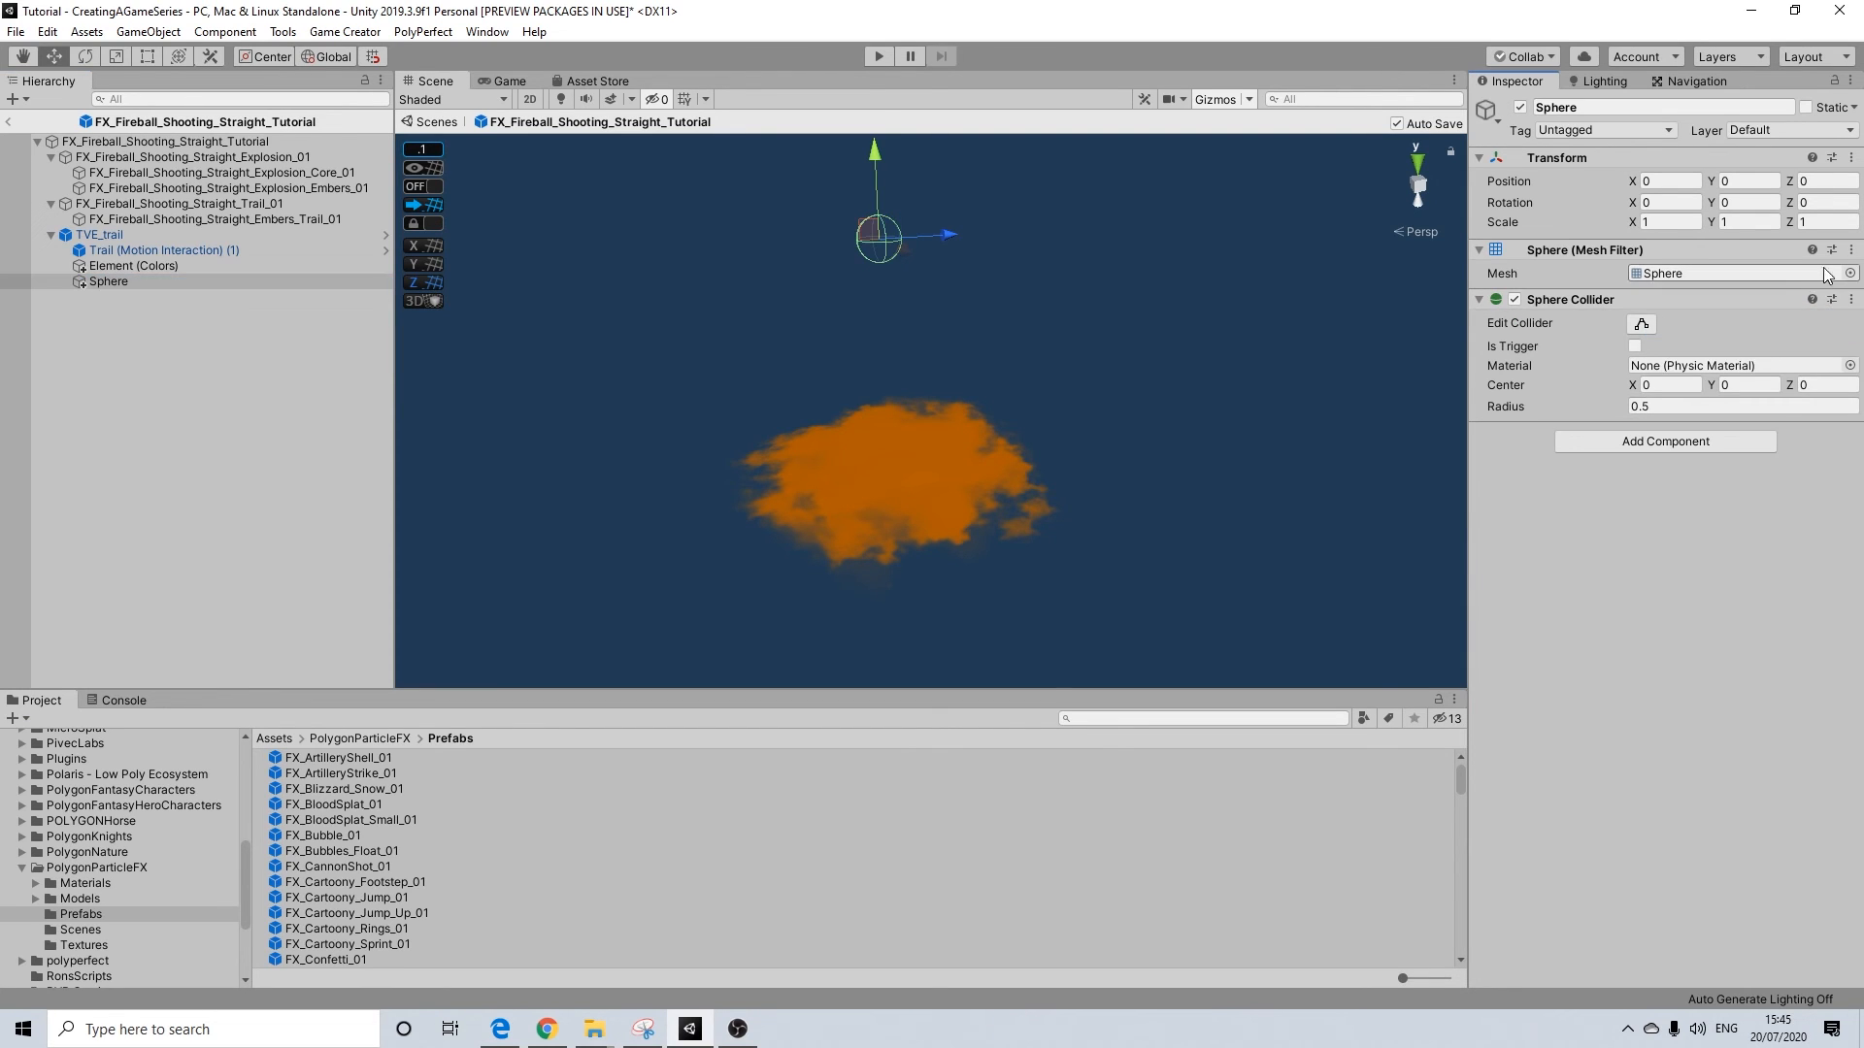
click(1850, 299)
click(1733, 298)
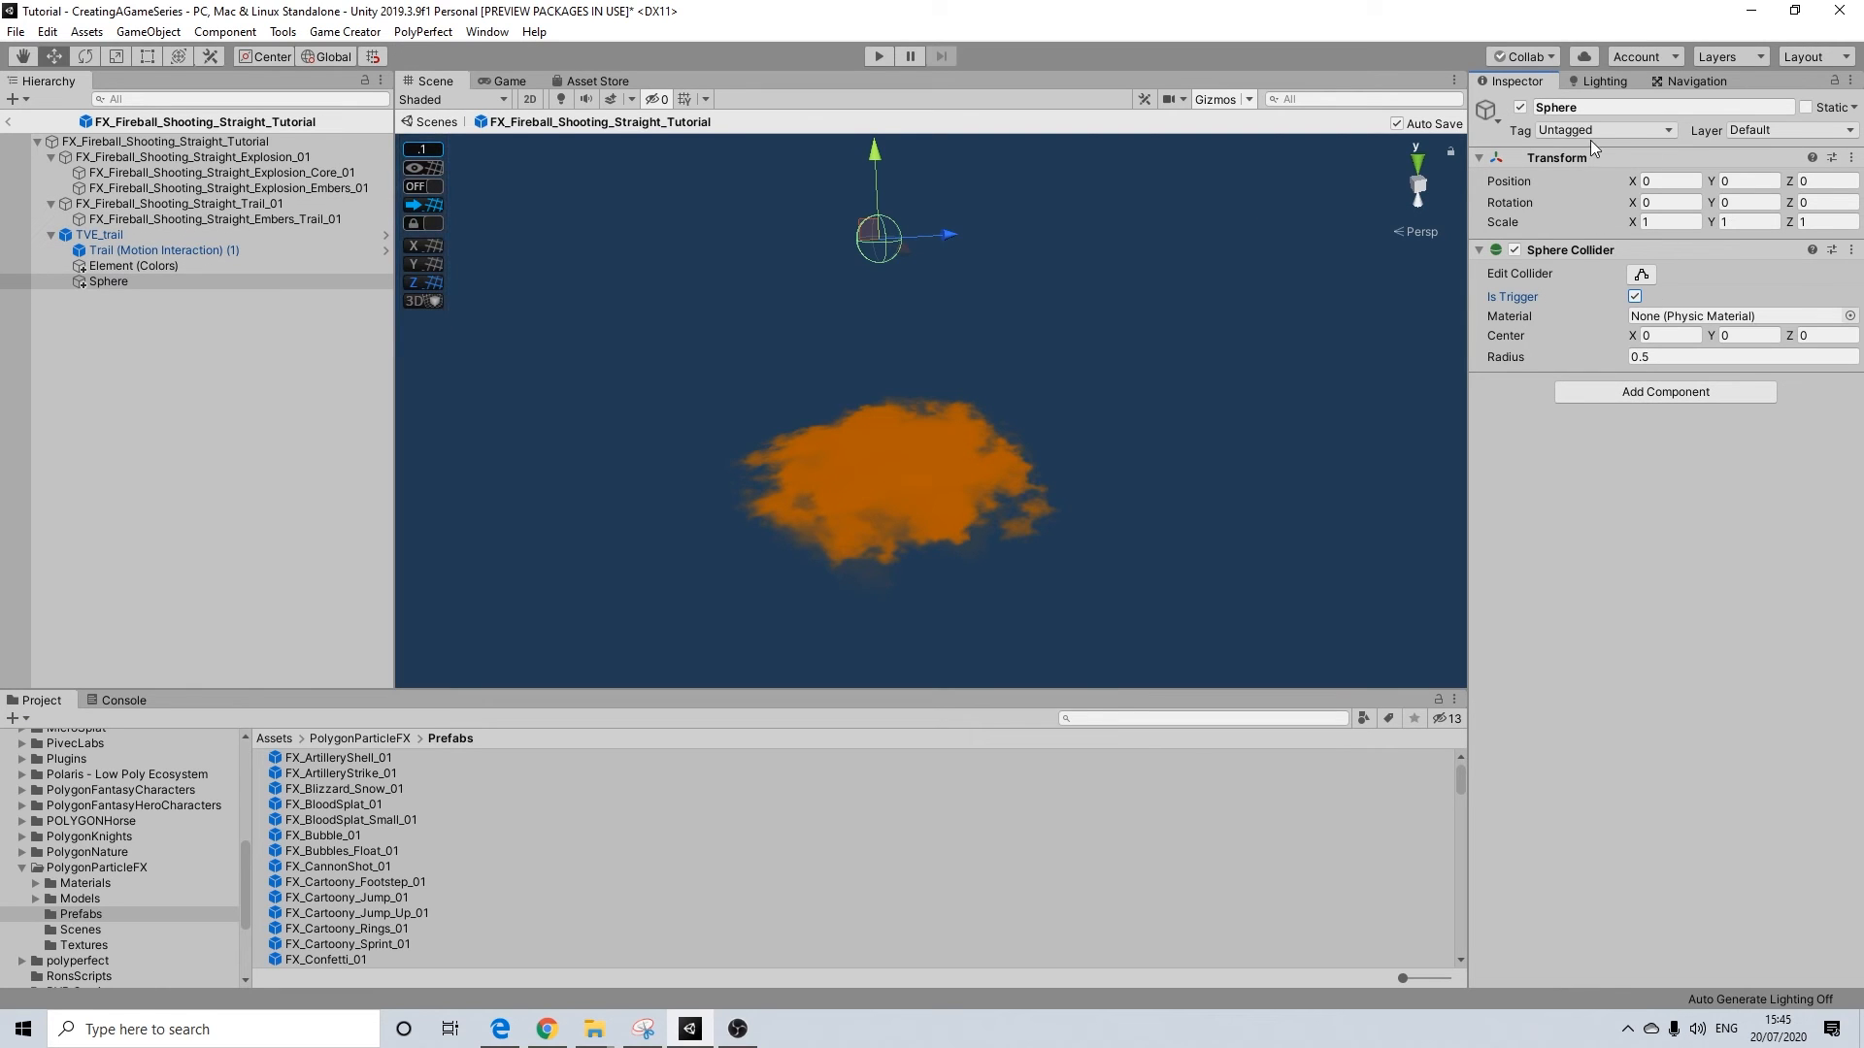
Tag the fireball root, its explosion and trail particle objects, and the Sphere under TVE_trail as Spell
click(154, 146)
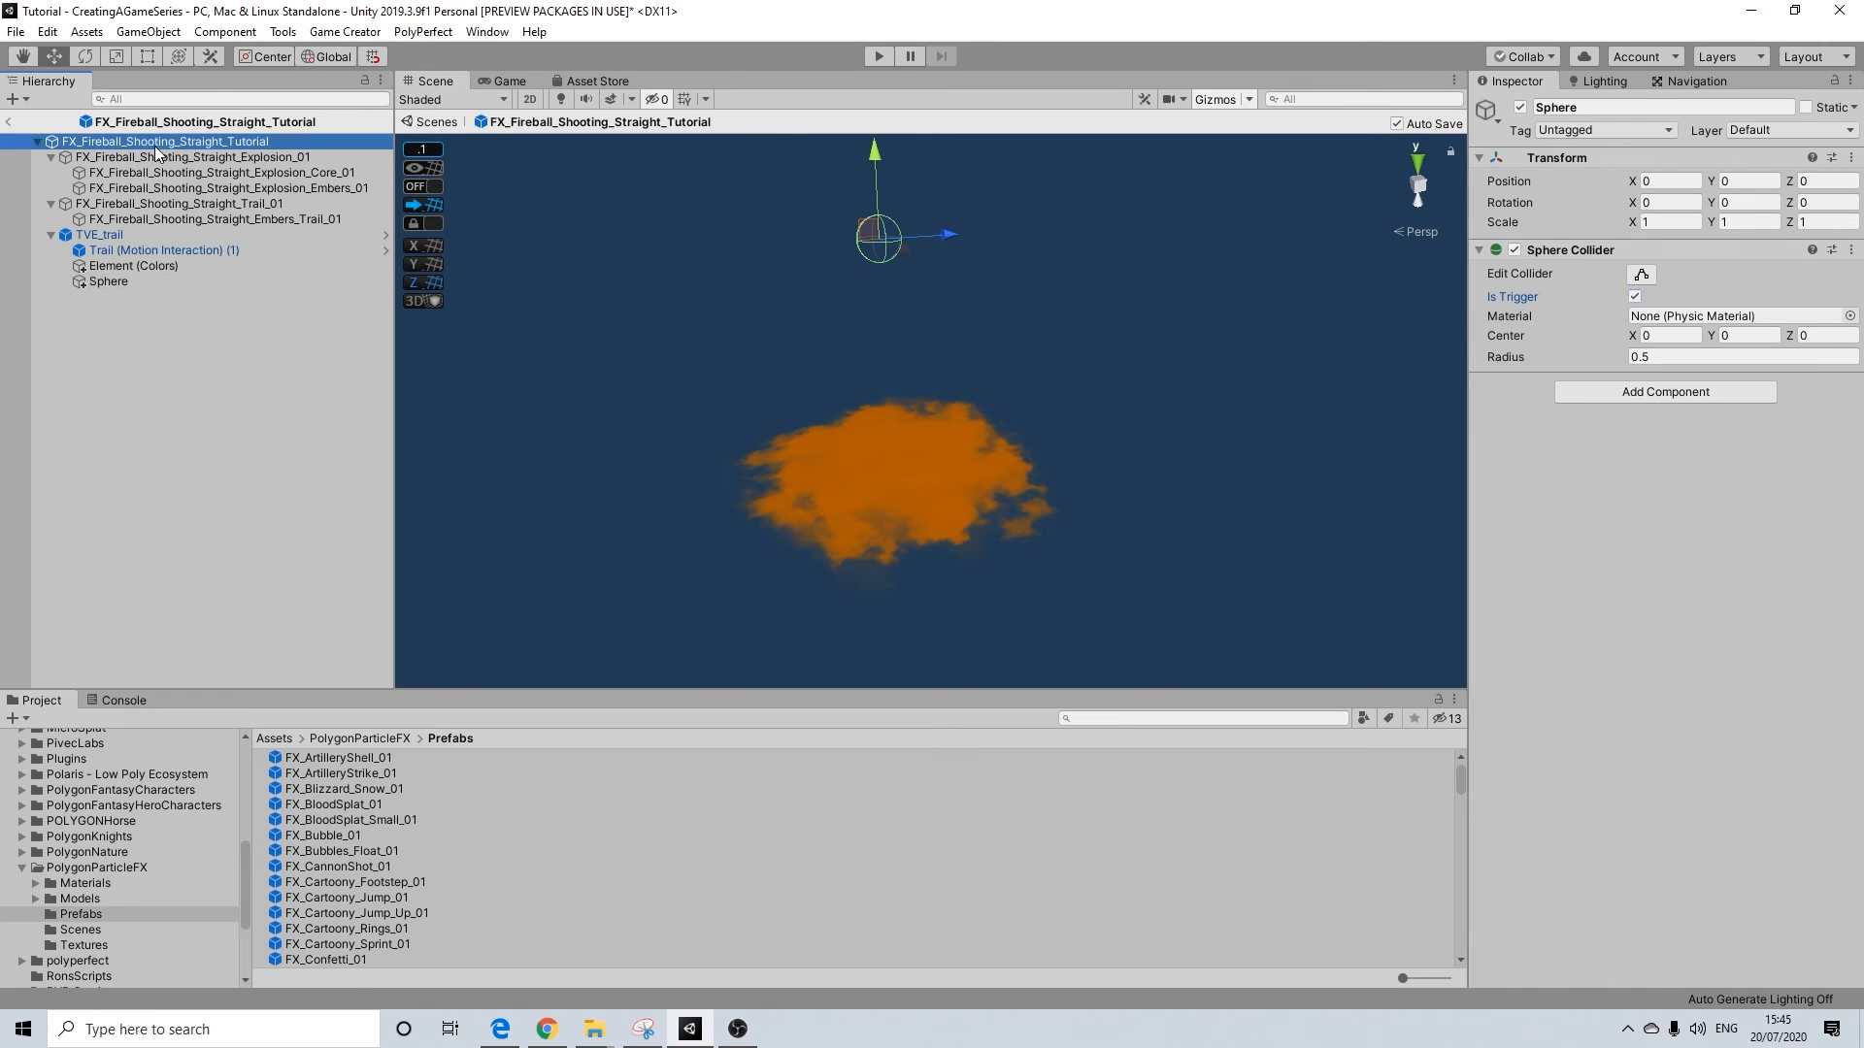
shift+click(124, 220)
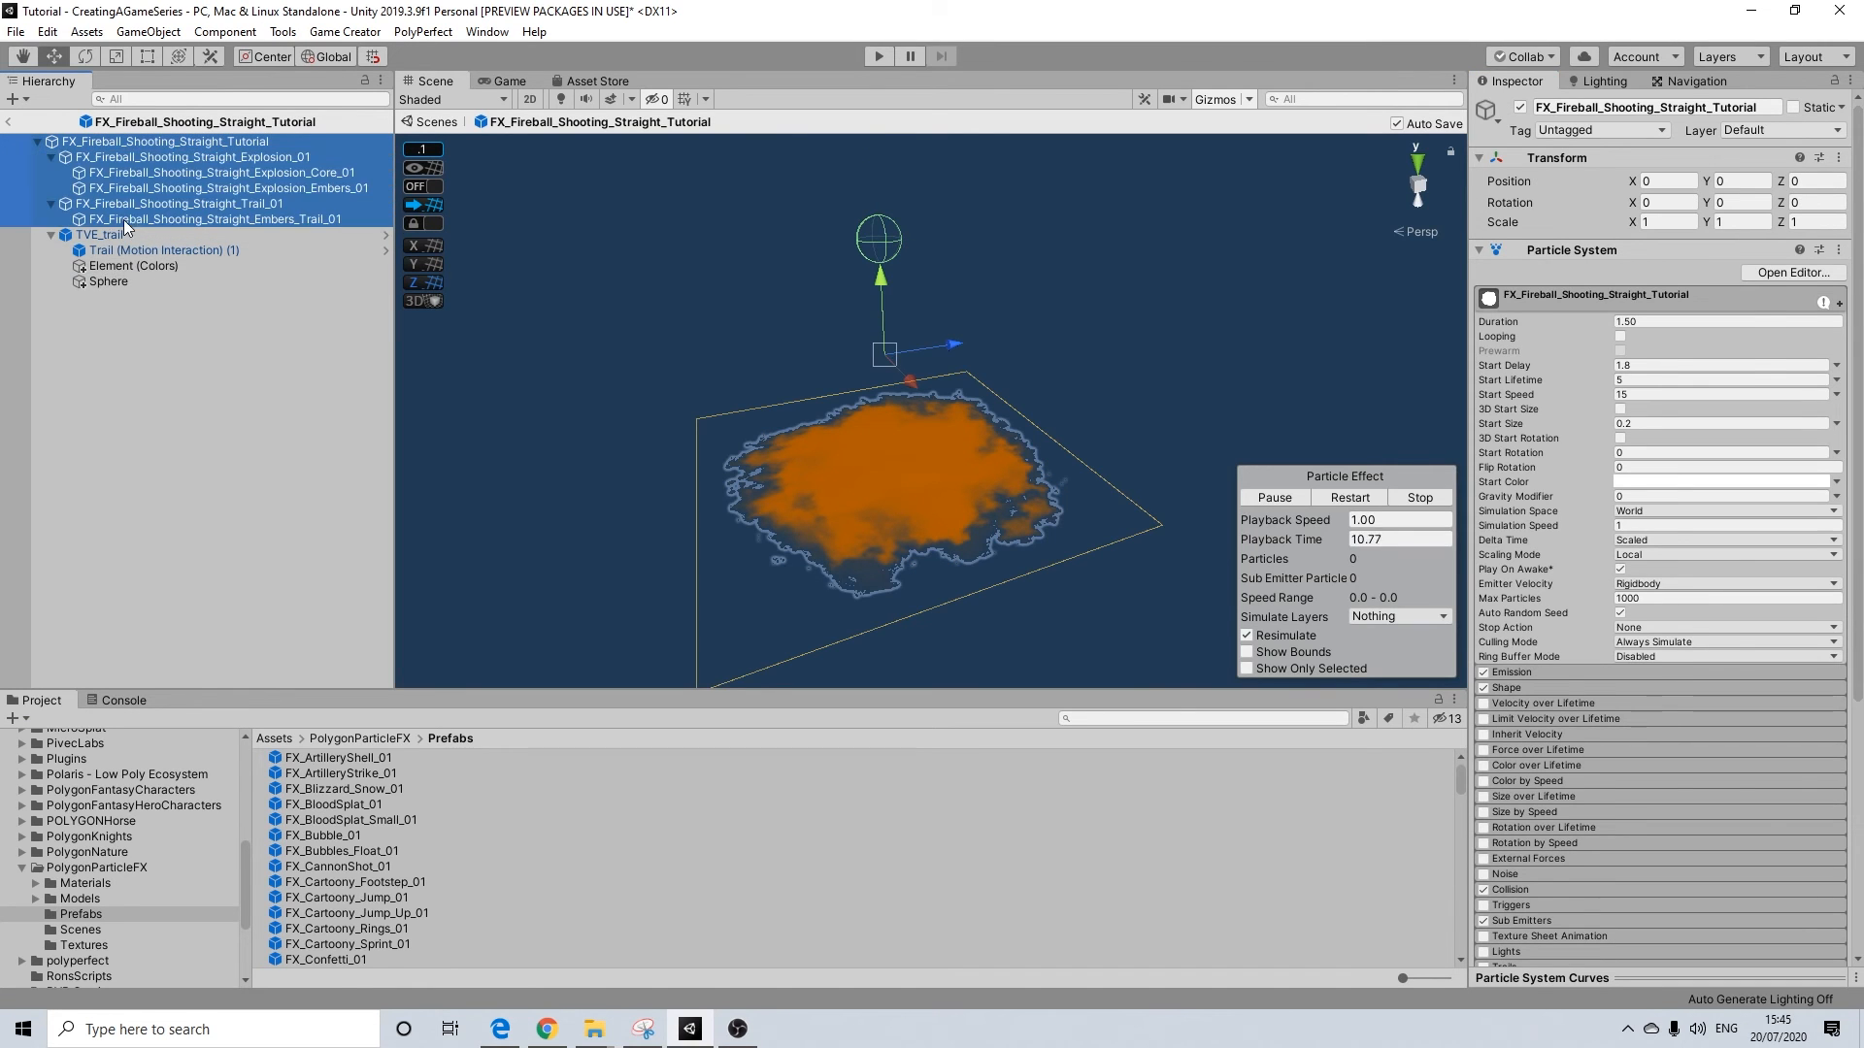
click(1548, 130)
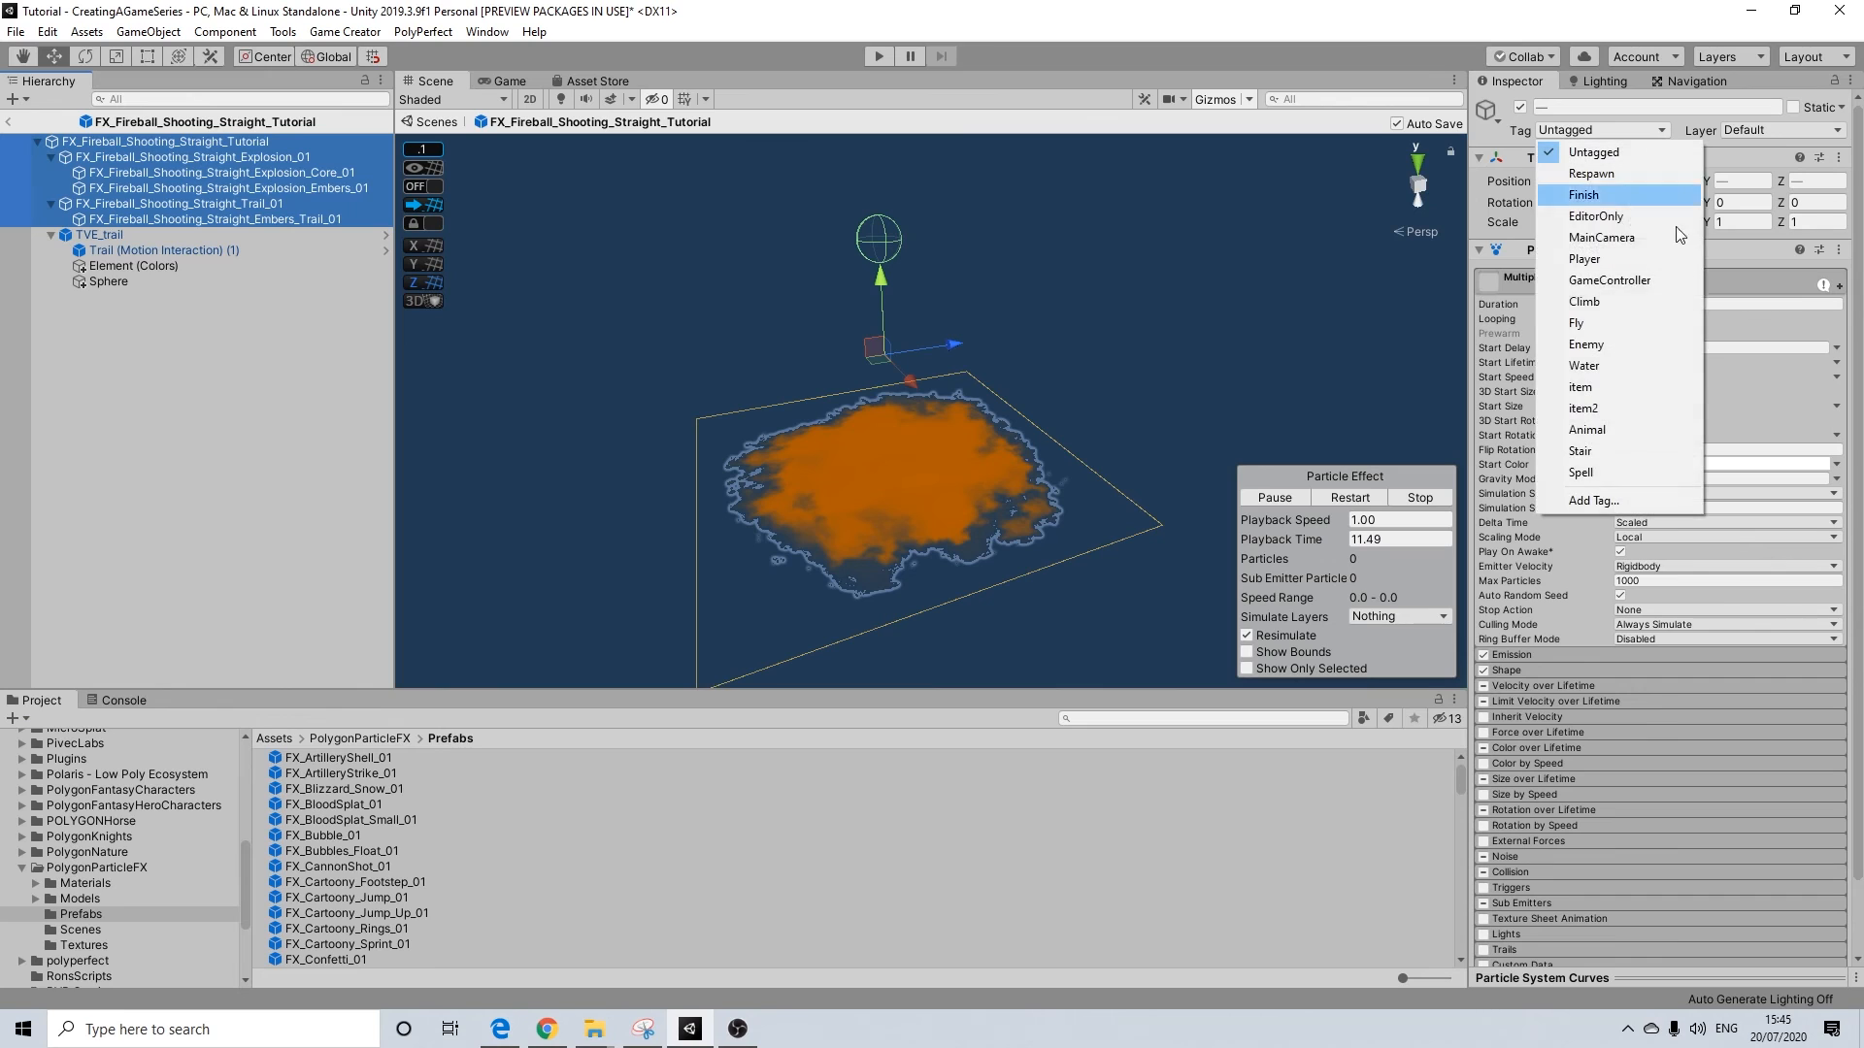
click(1582, 472)
click(87, 277)
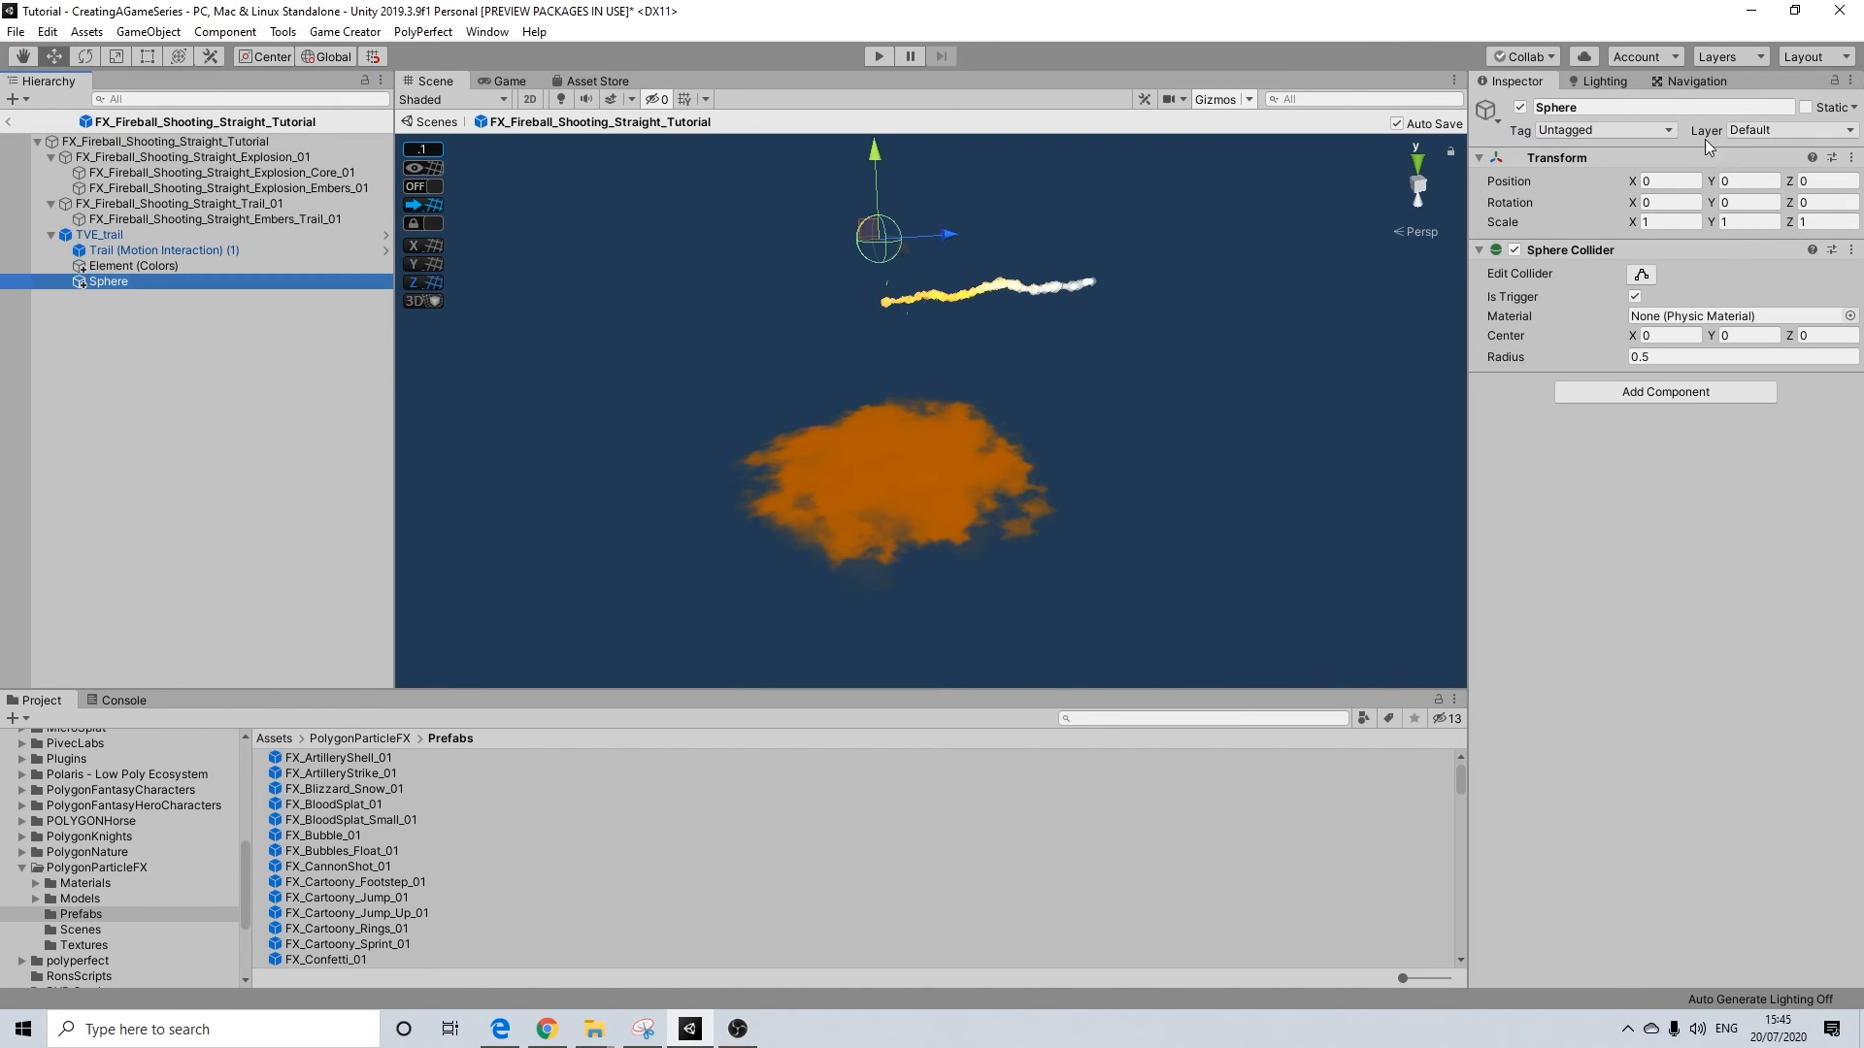
click(1556, 133)
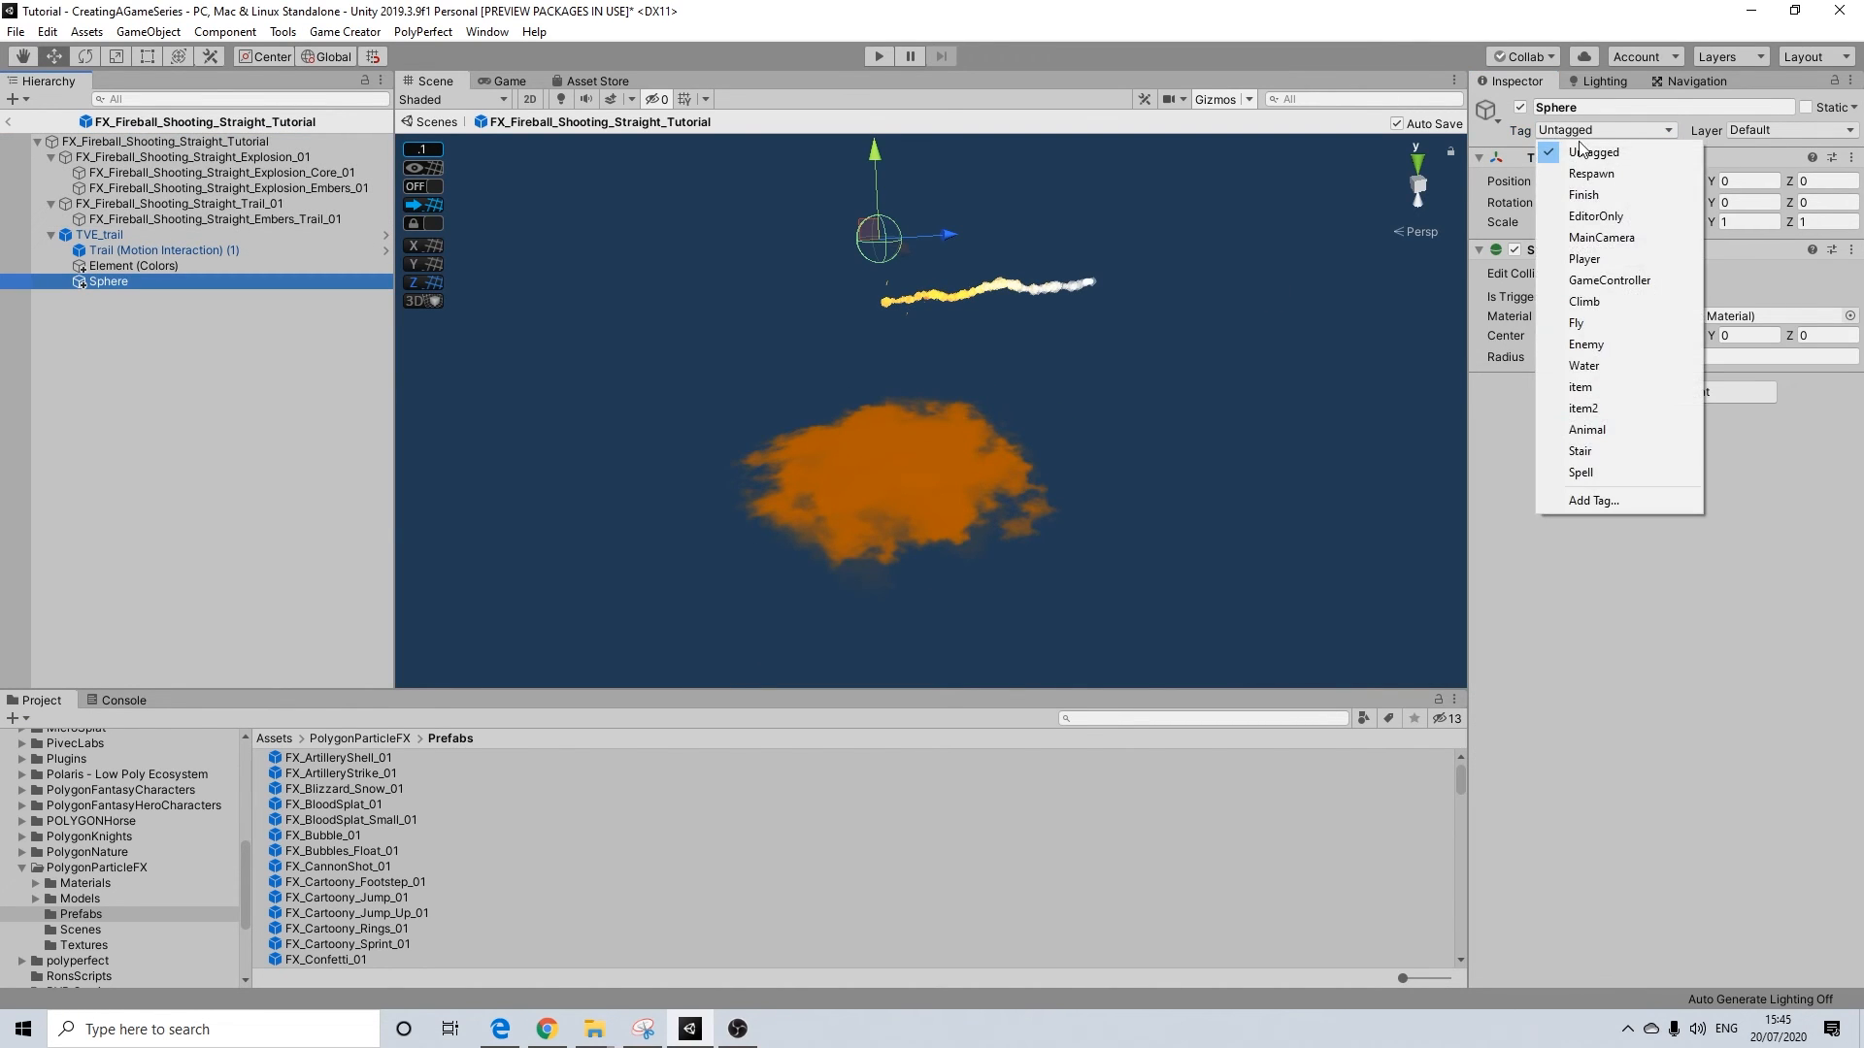
click(1599, 473)
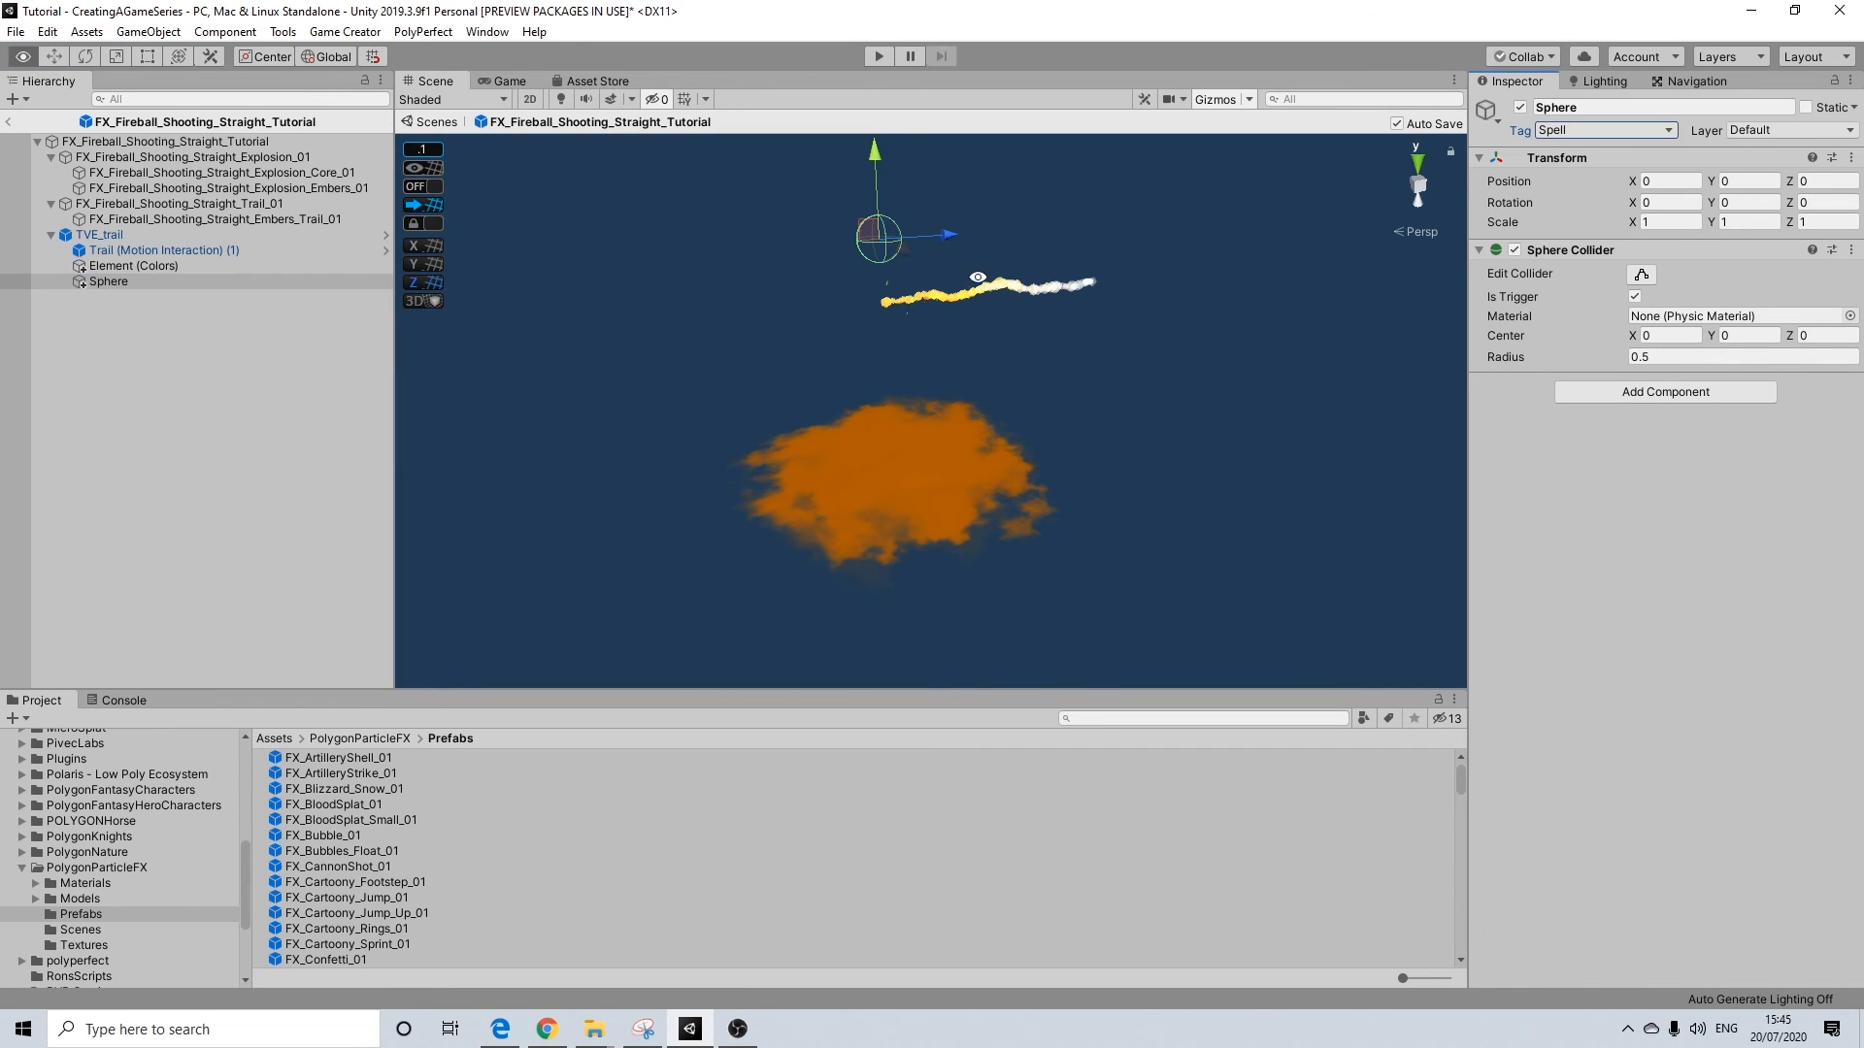
Reposition the trigger Sphere at the start of the fireball's path, at Y about -1.49 and Z 0
scroll(1044, 345, up, 5)
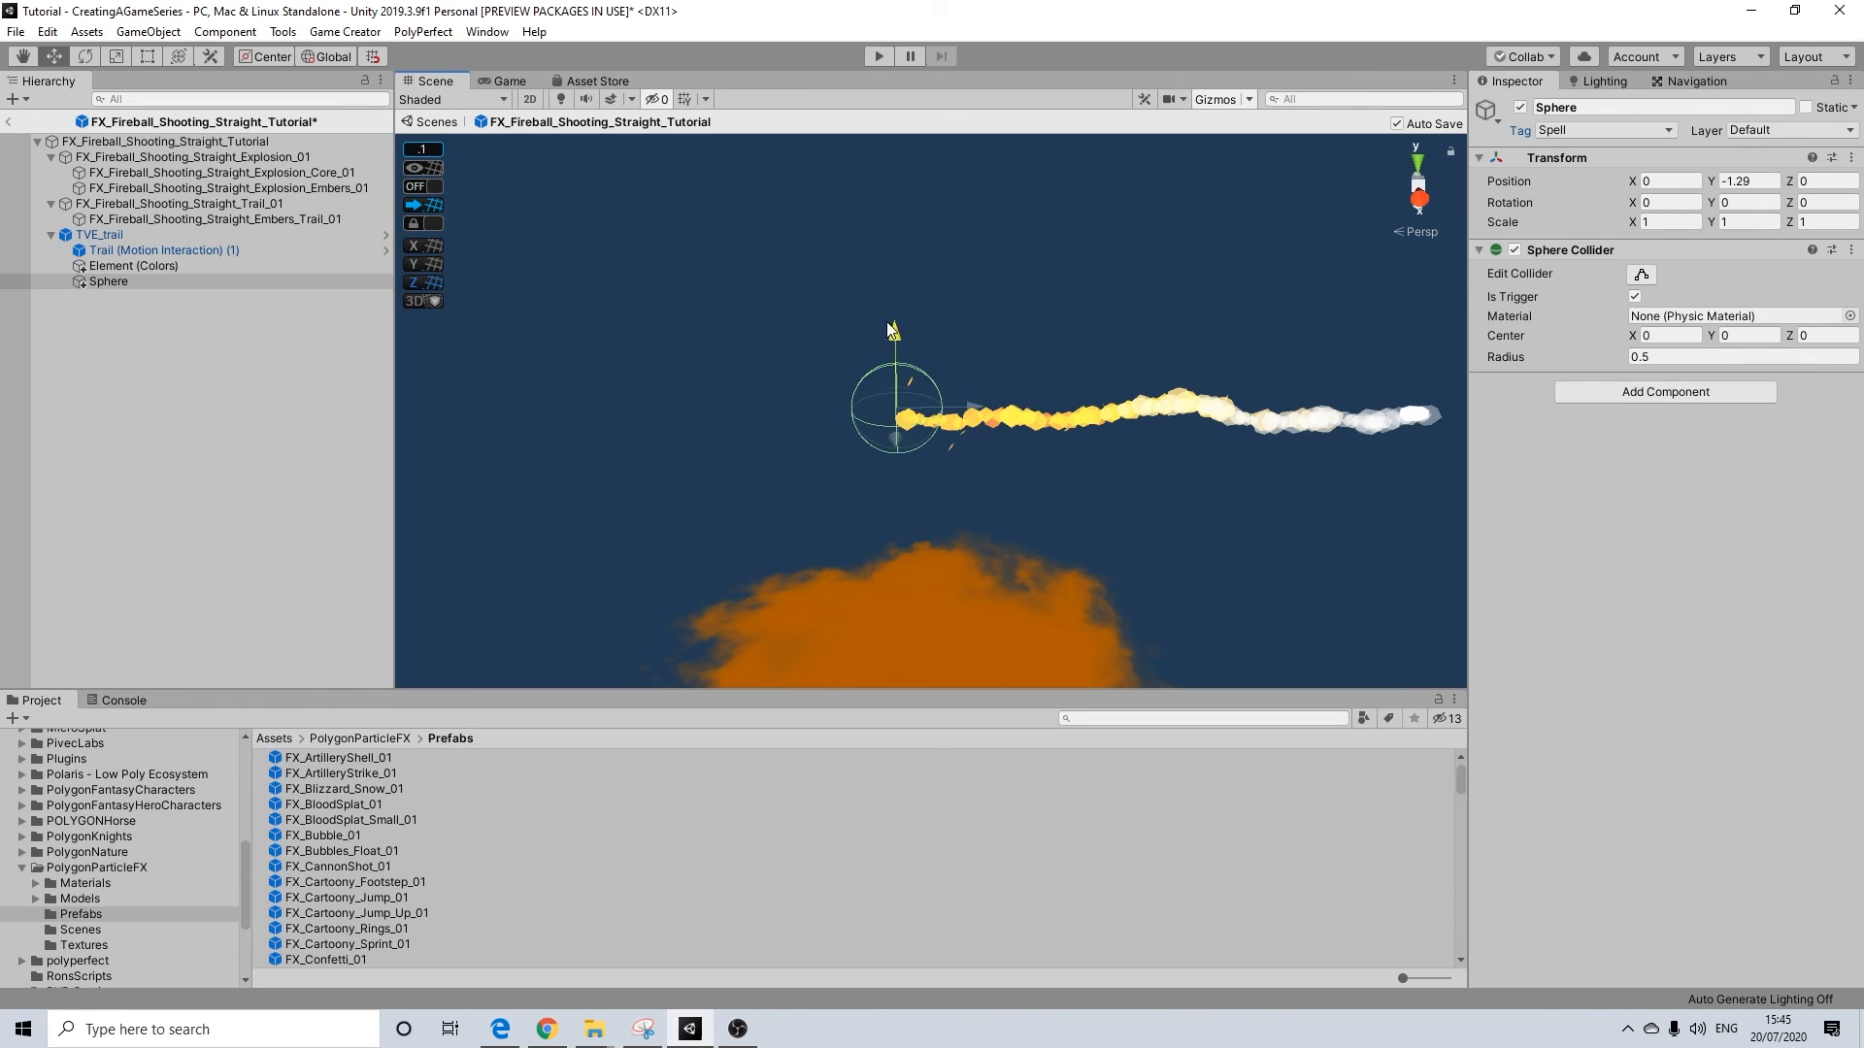
alt+drag(986, 233, 990, 197)
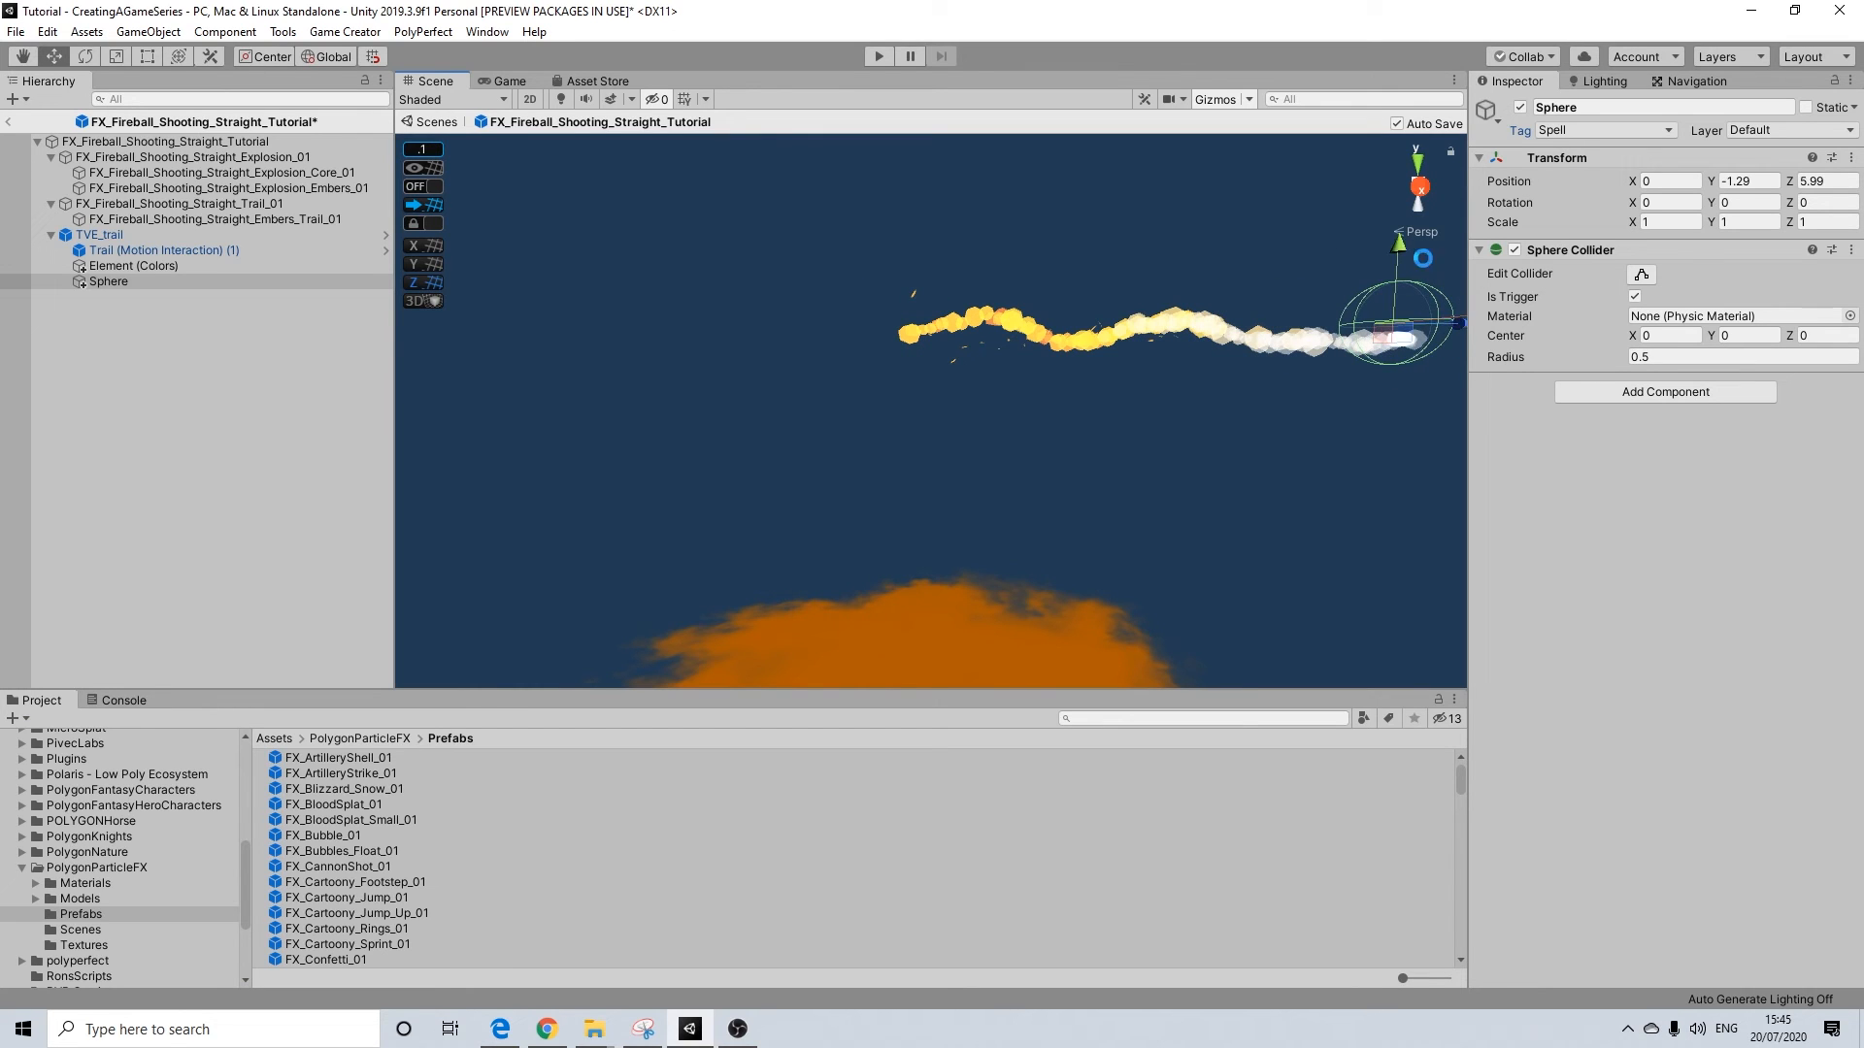
drag(1399, 254, 1400, 264)
middle_drag(1429, 398, 1209, 406)
drag(1248, 325, 1256, 325)
alt+drag(1201, 425, 1190, 444)
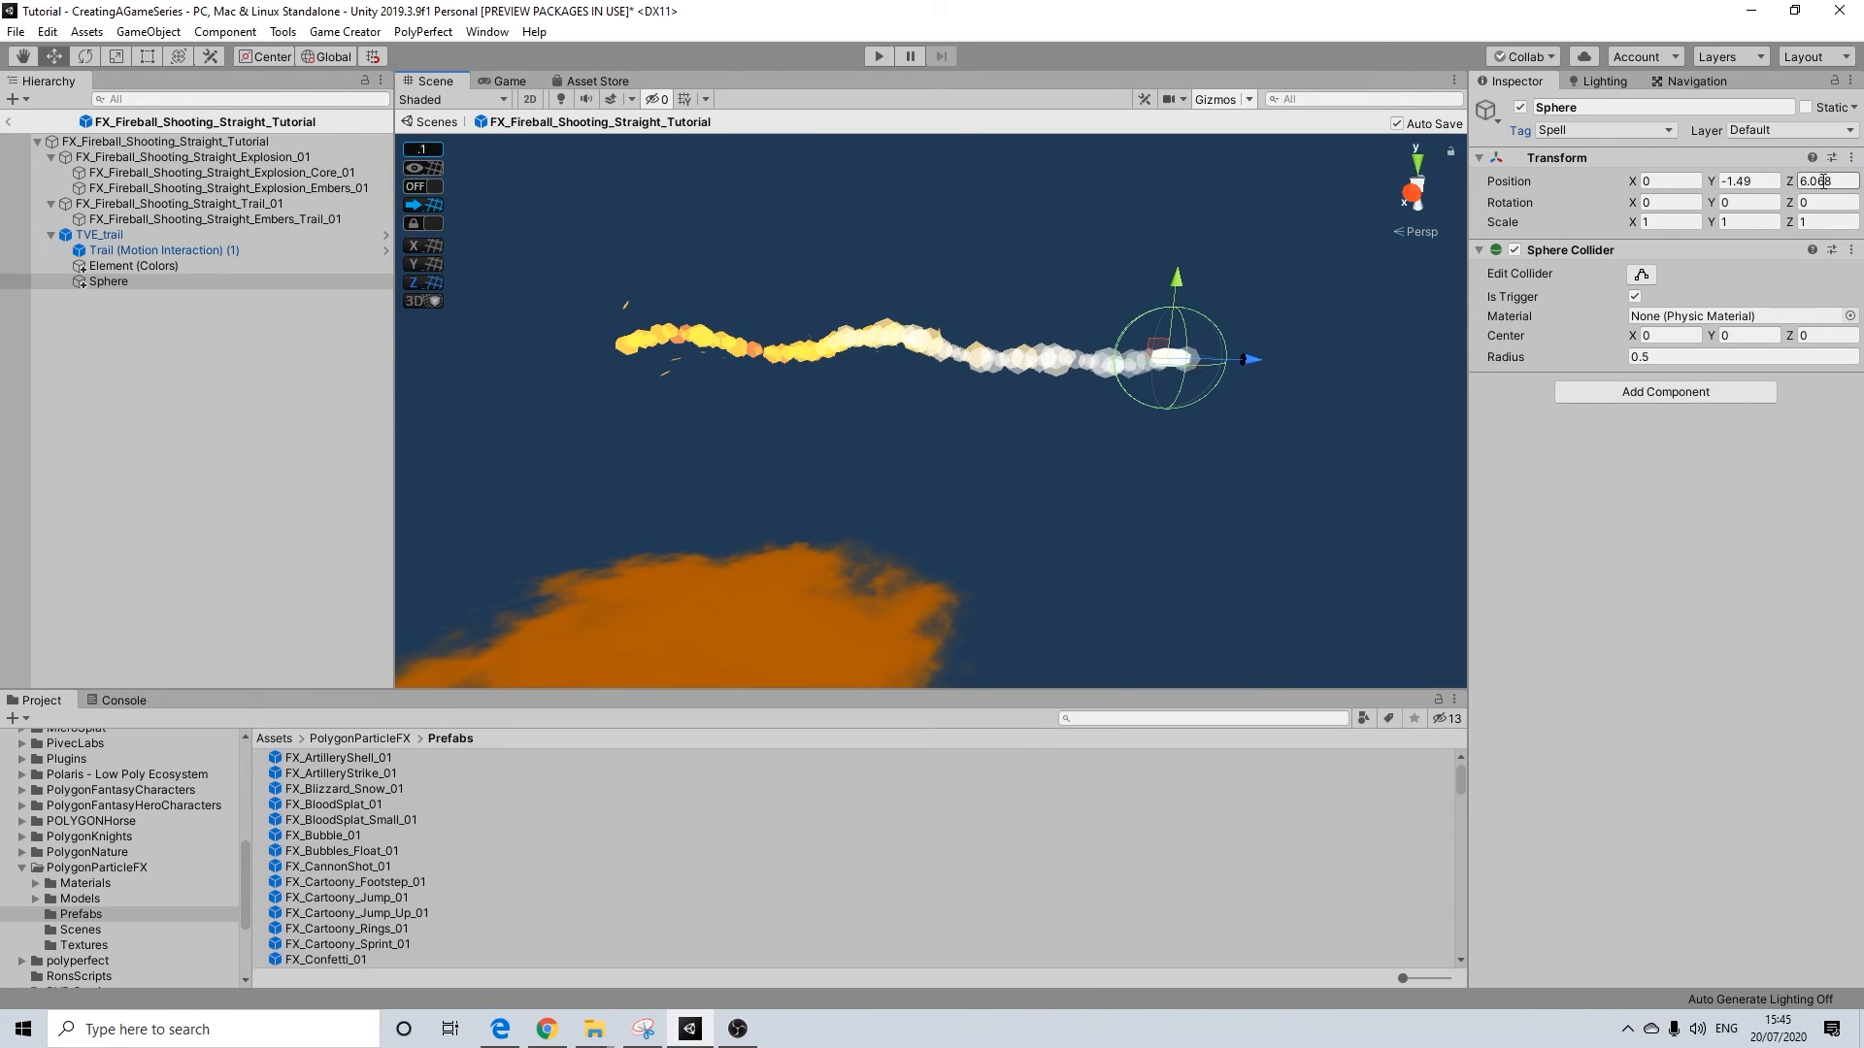
alt+drag(1284, 363, 1004, 440)
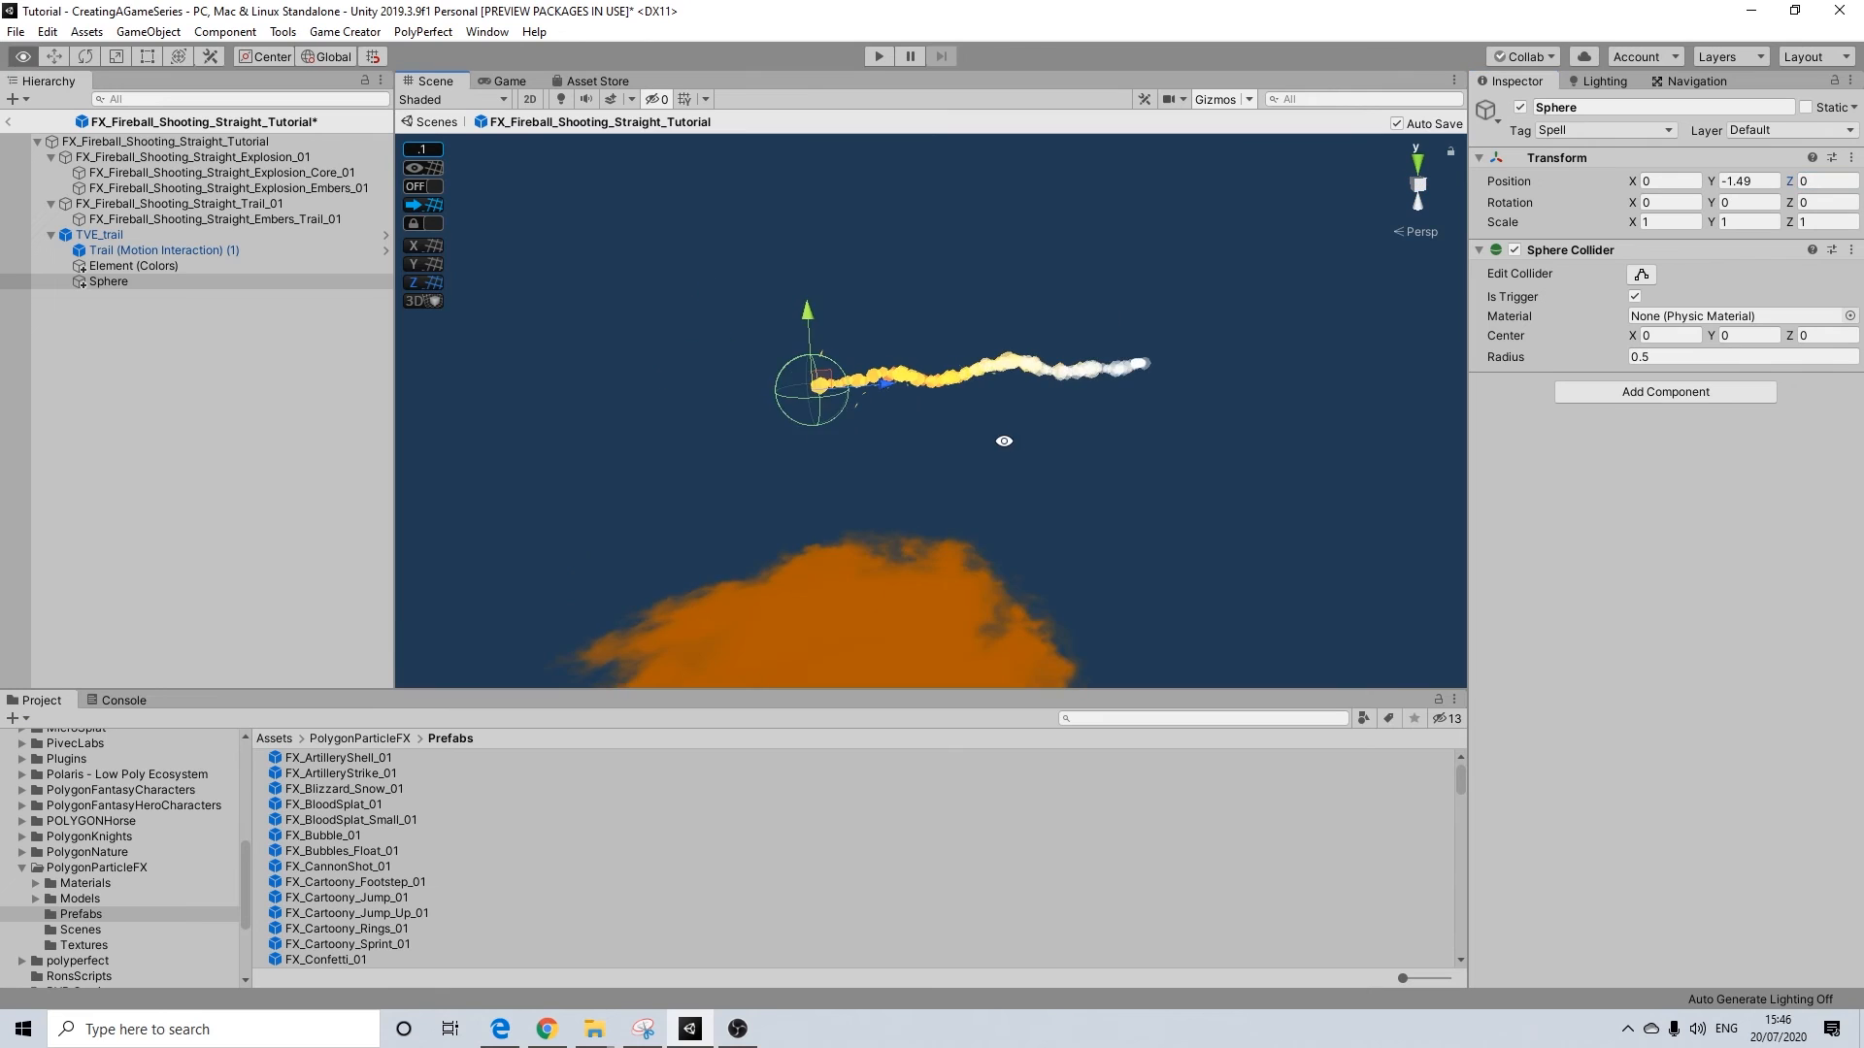
Review TVE_trail, its Trail (Motion Interaction) (1) and Element (Colors) children, and their placement below the fireball
click(107, 235)
alt+drag(714, 417, 1011, 483)
click(114, 253)
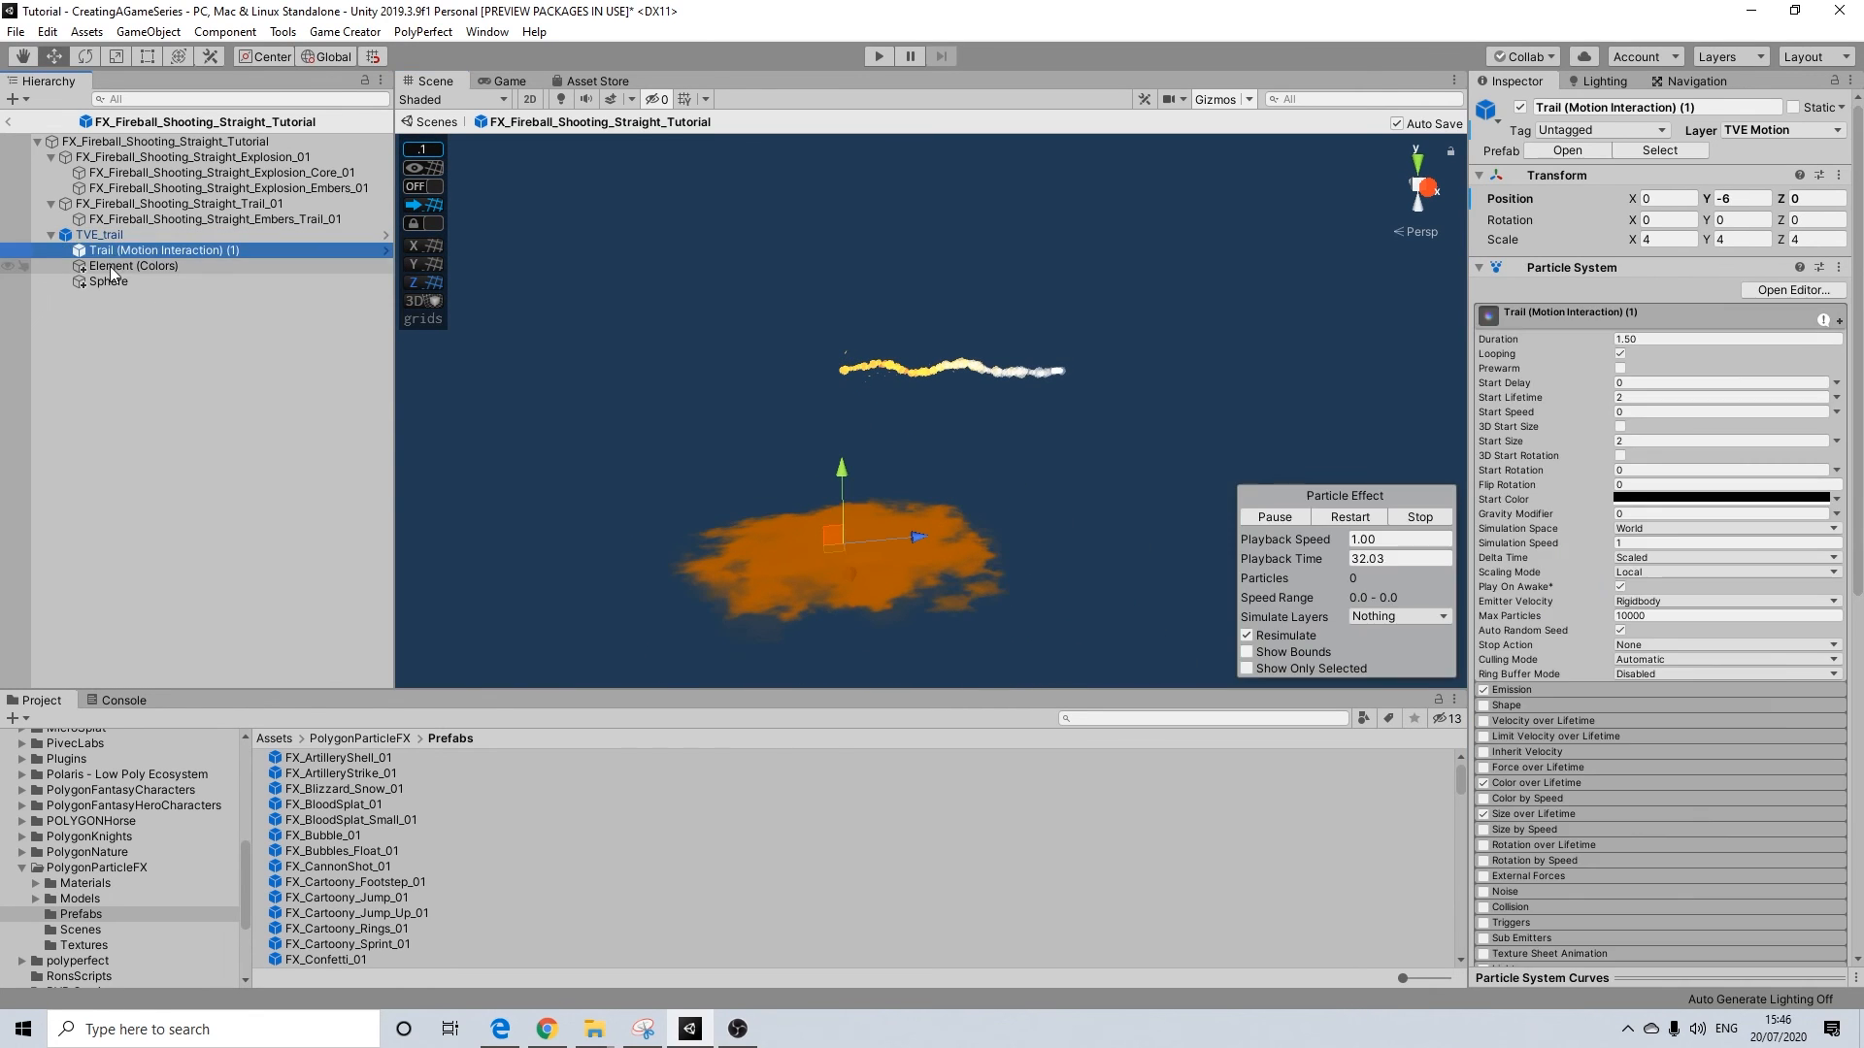
click(109, 266)
click(123, 252)
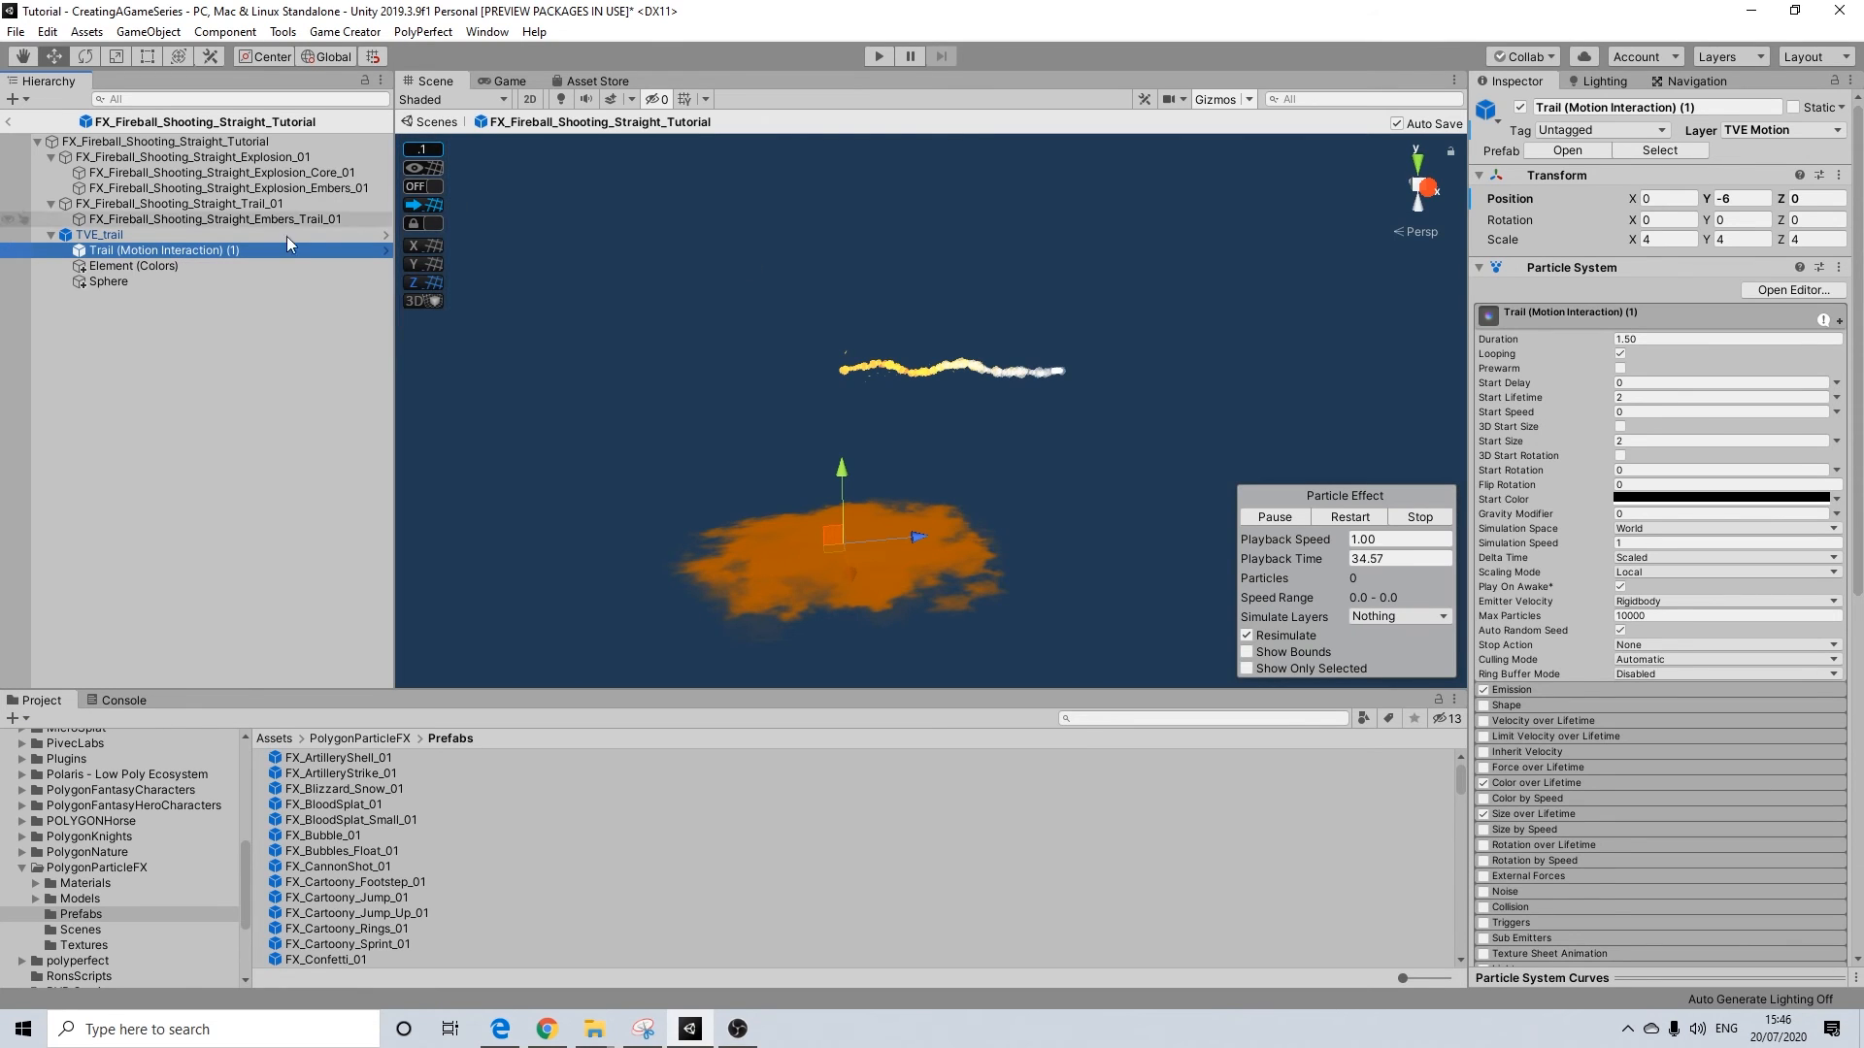
click(112, 236)
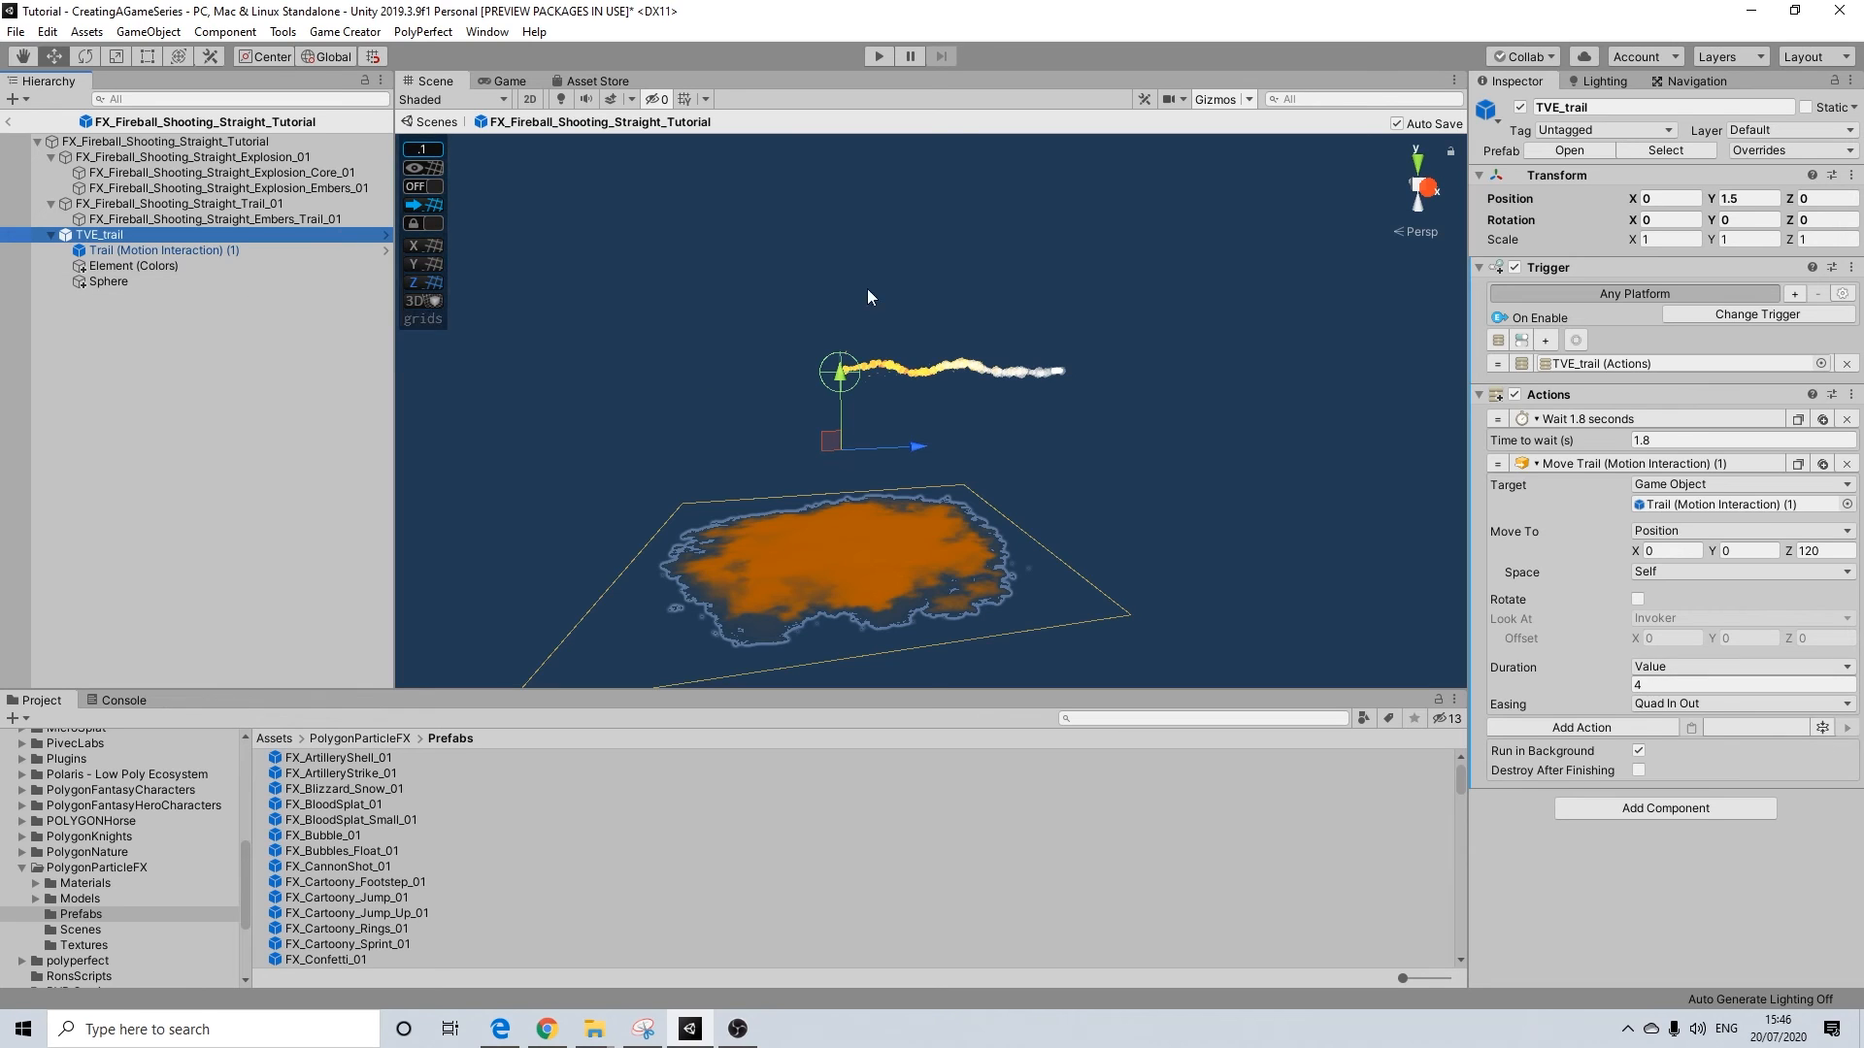
key(alt)
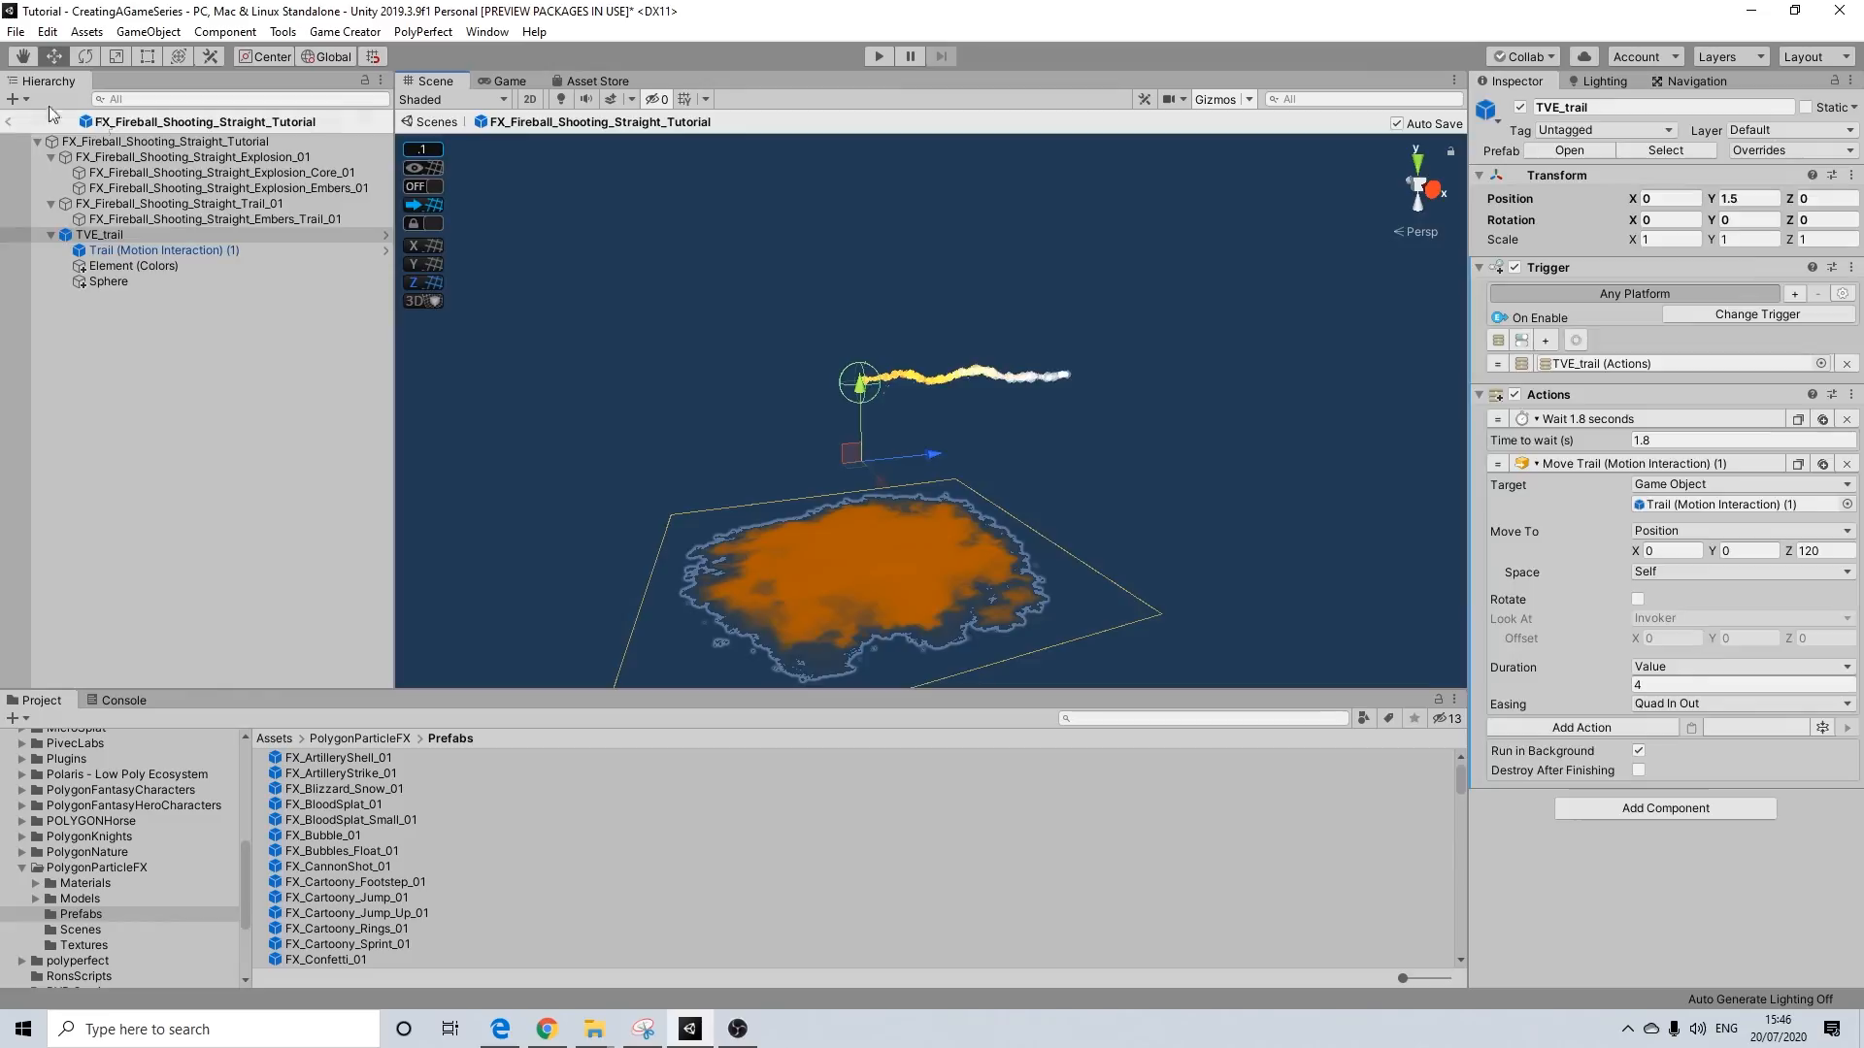
Return to the main scene, assign FX_Fireball_Shooting_Straight_Tutorial to the Instantiate action in Magic's Actions (9), and check its offset against the player
click(11, 123)
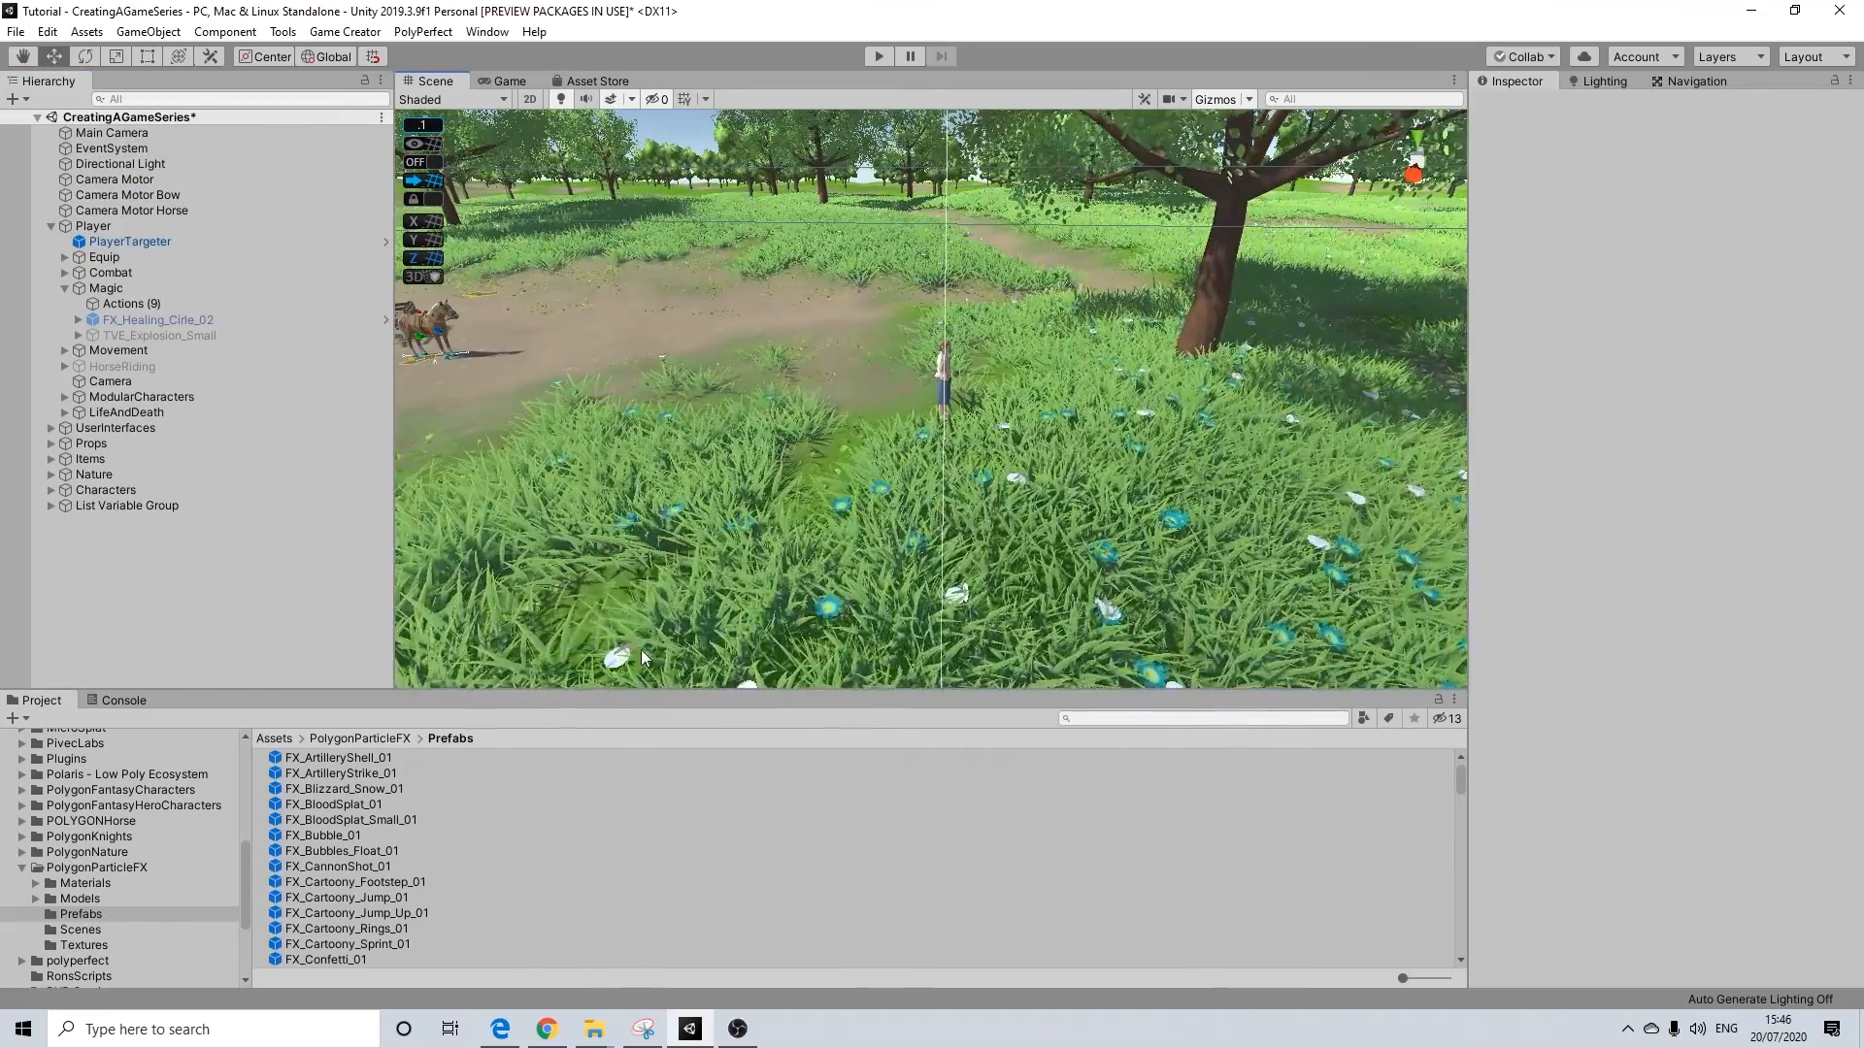
click(123, 304)
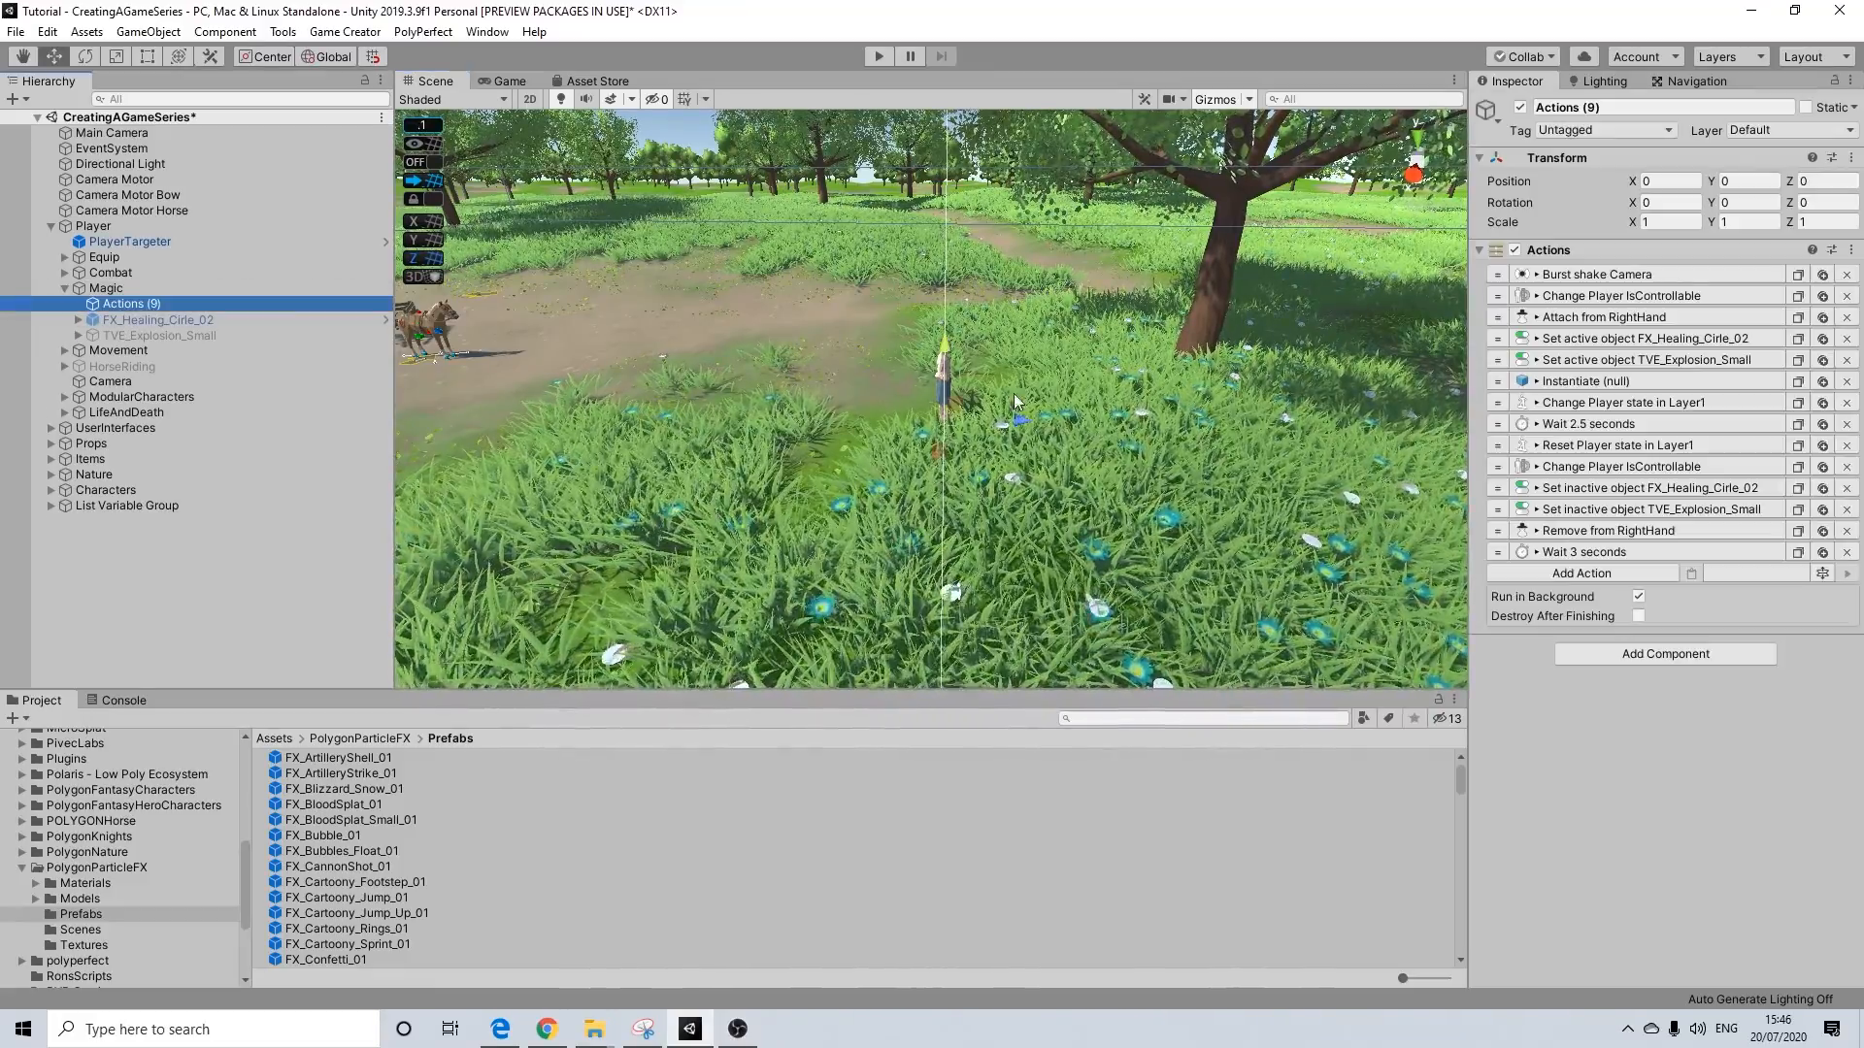
click(1611, 381)
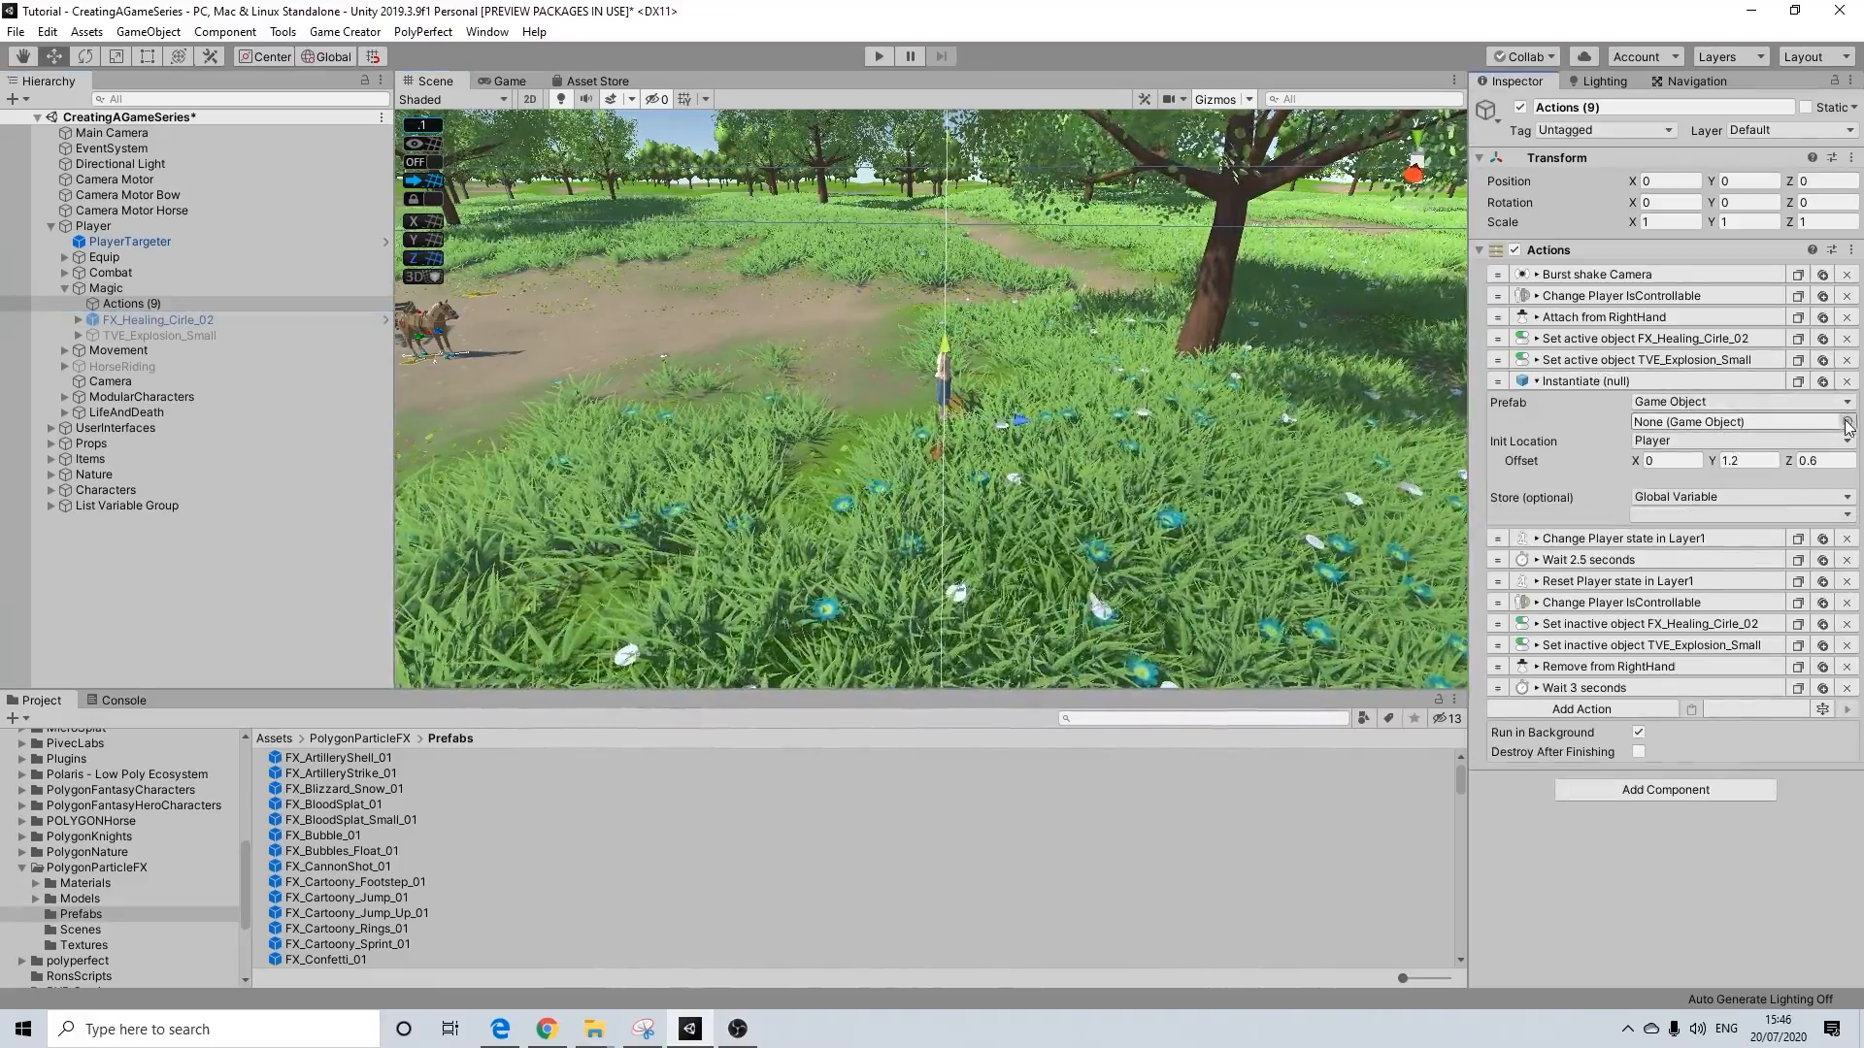
click(1847, 421)
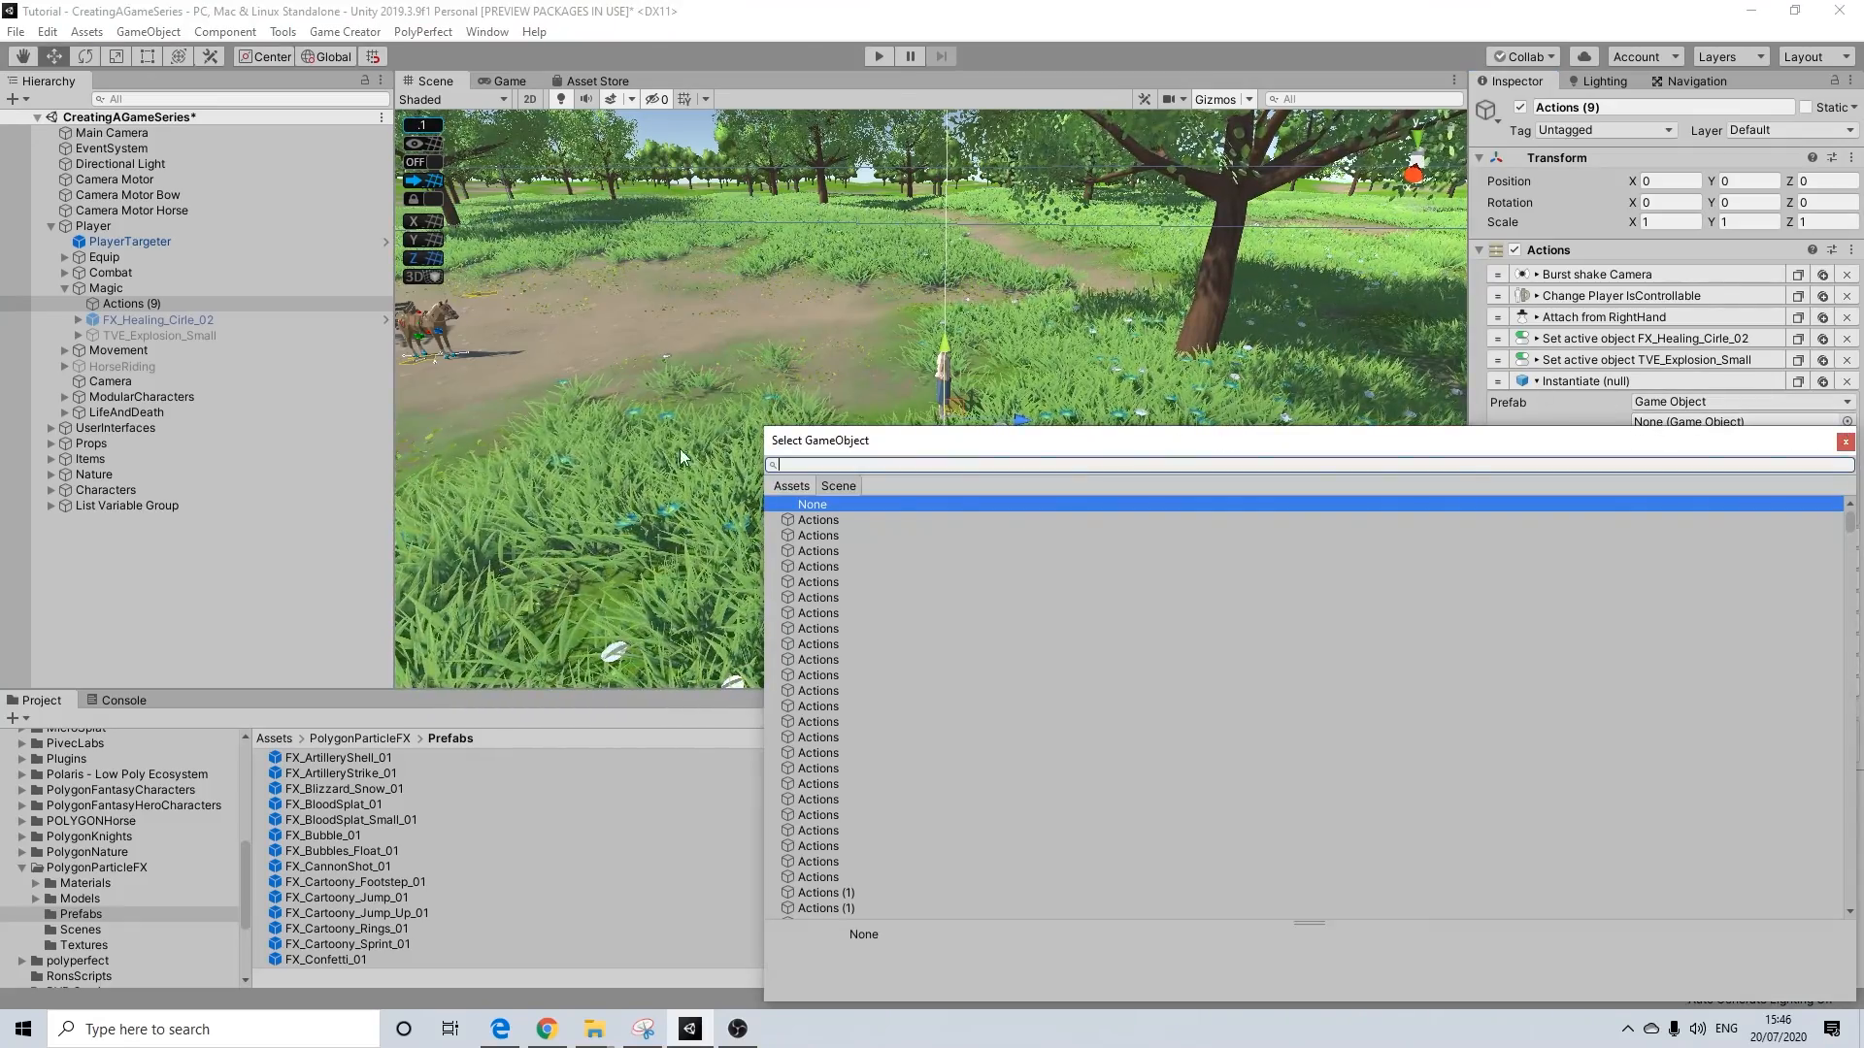
click(805, 485)
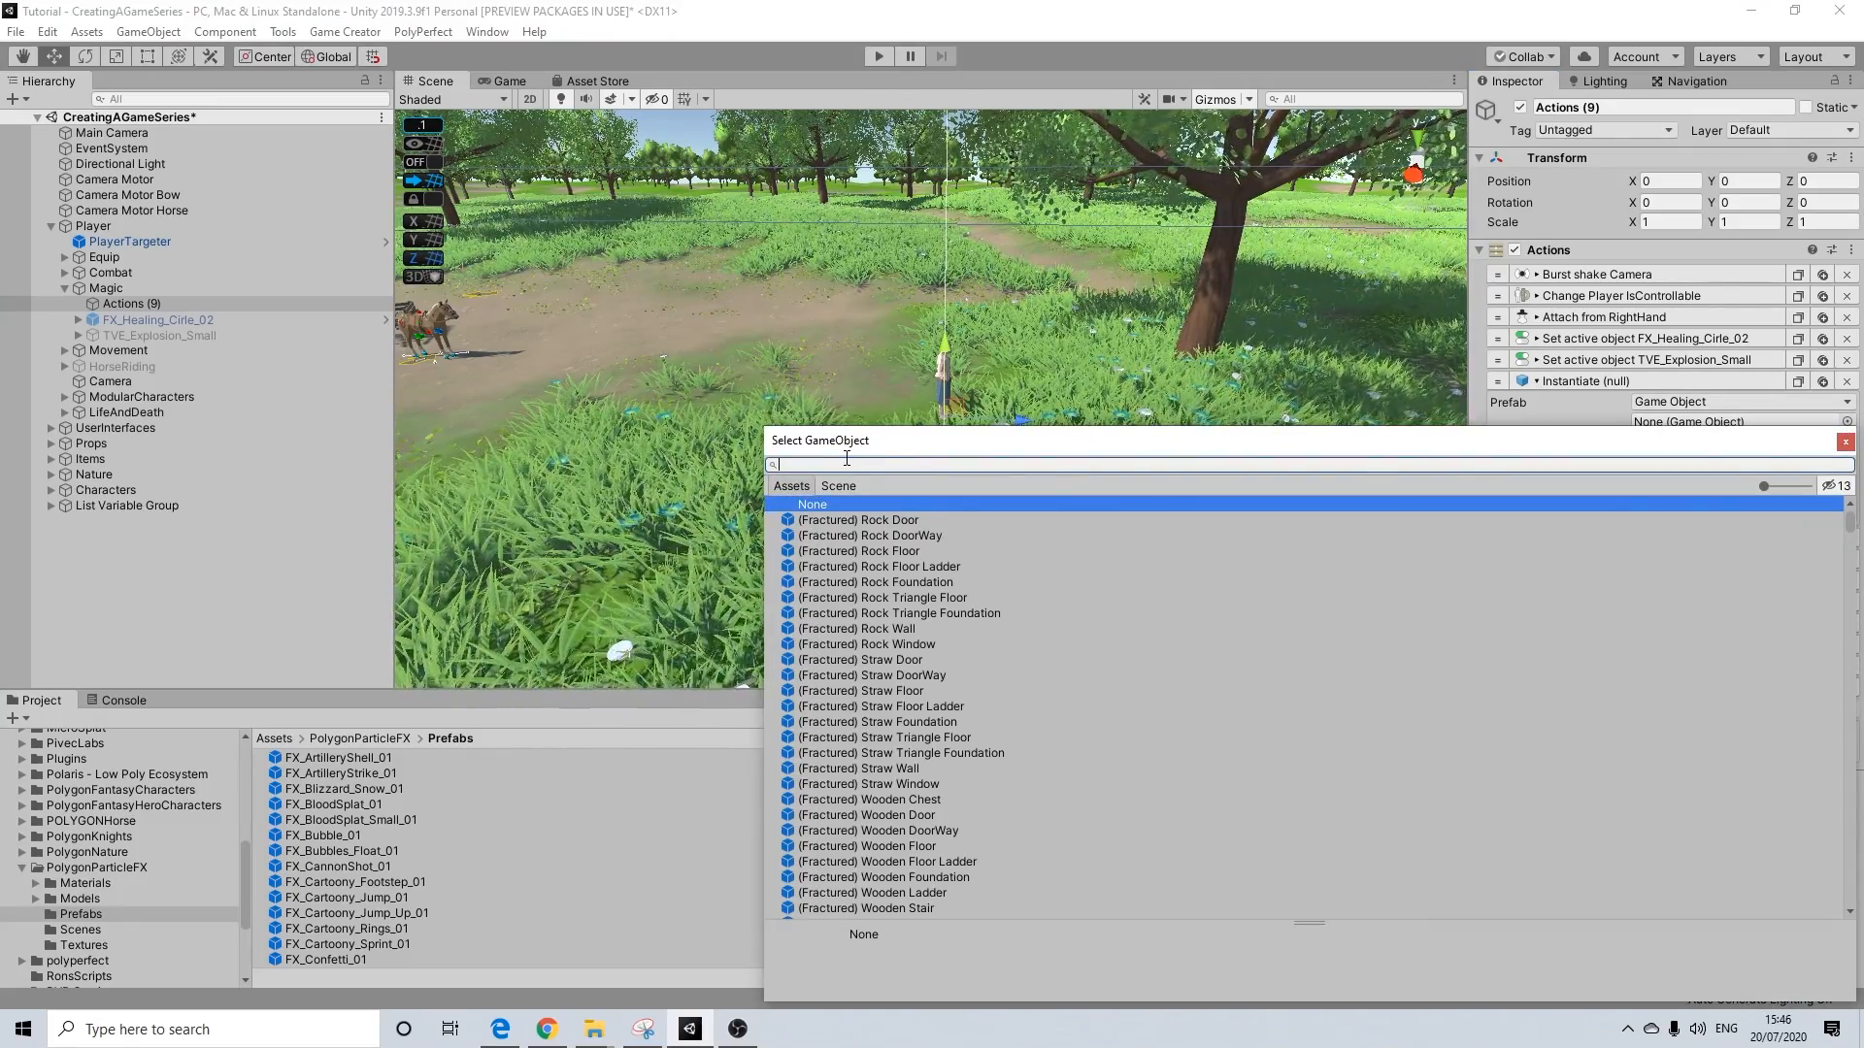
text(tutoria)
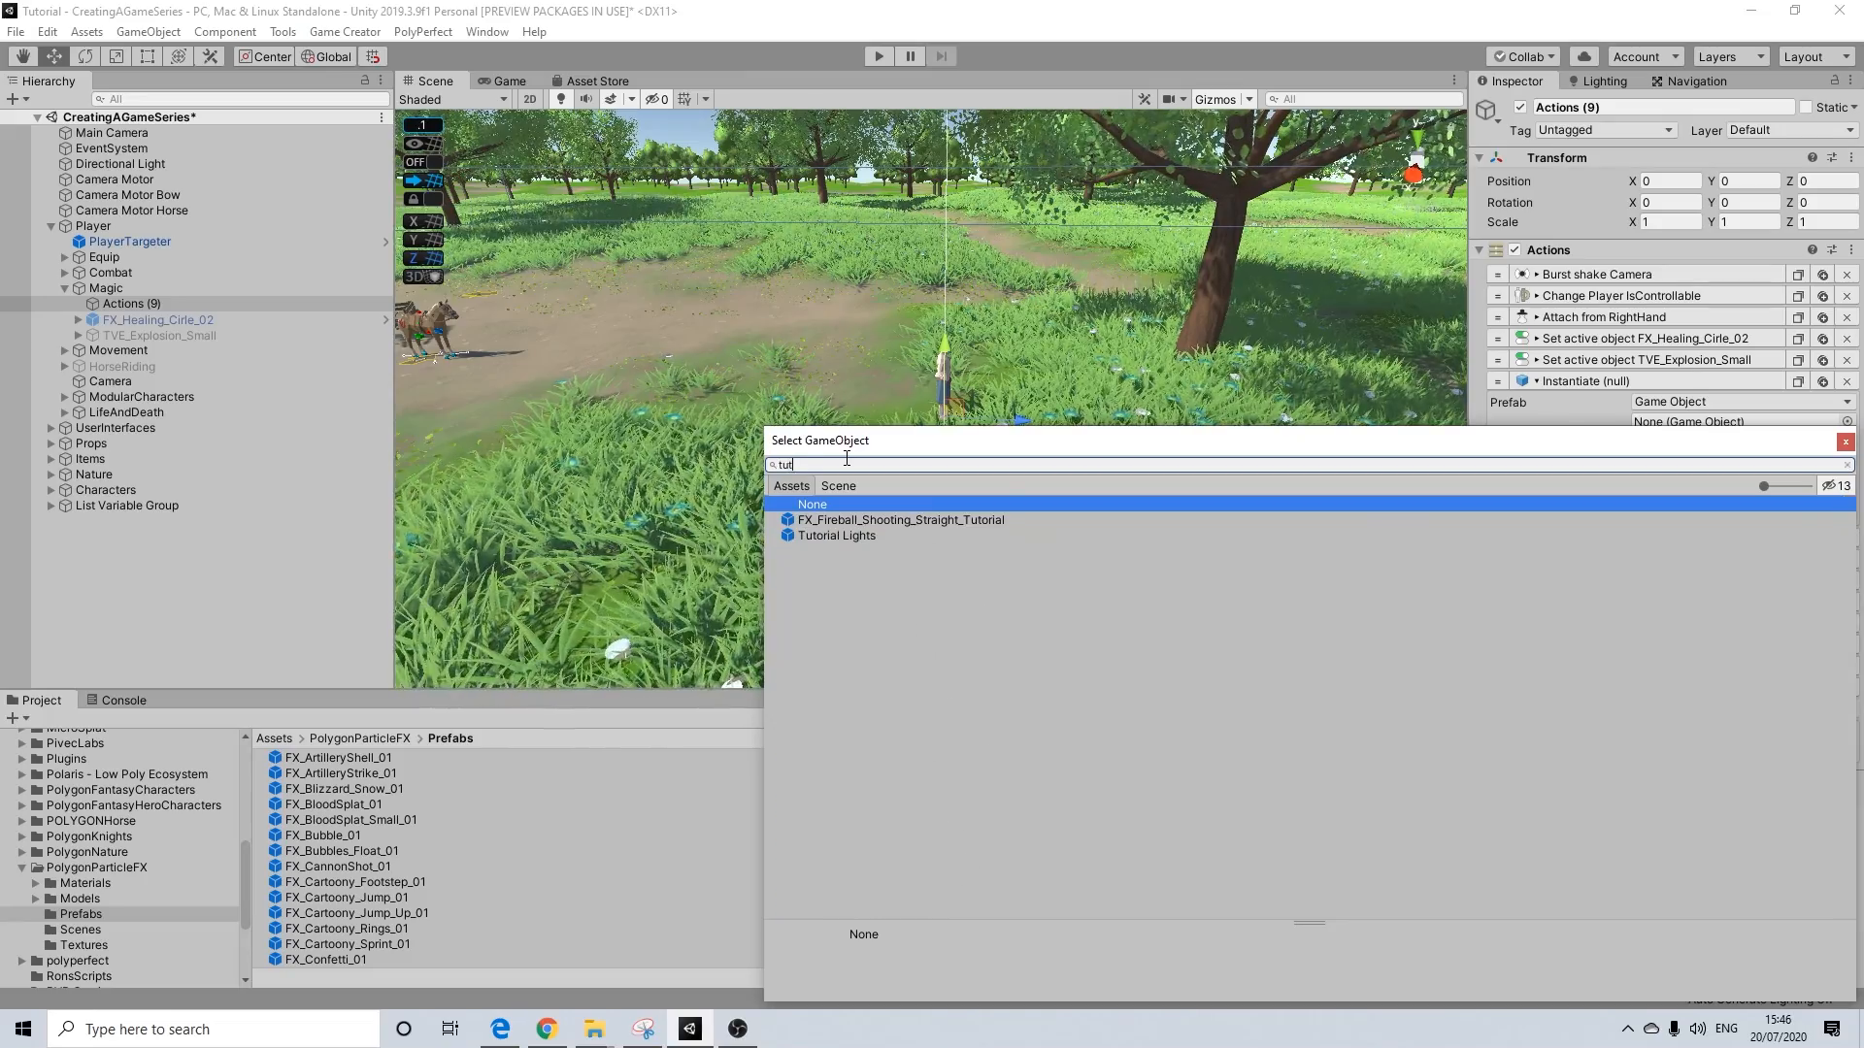
click(889, 519)
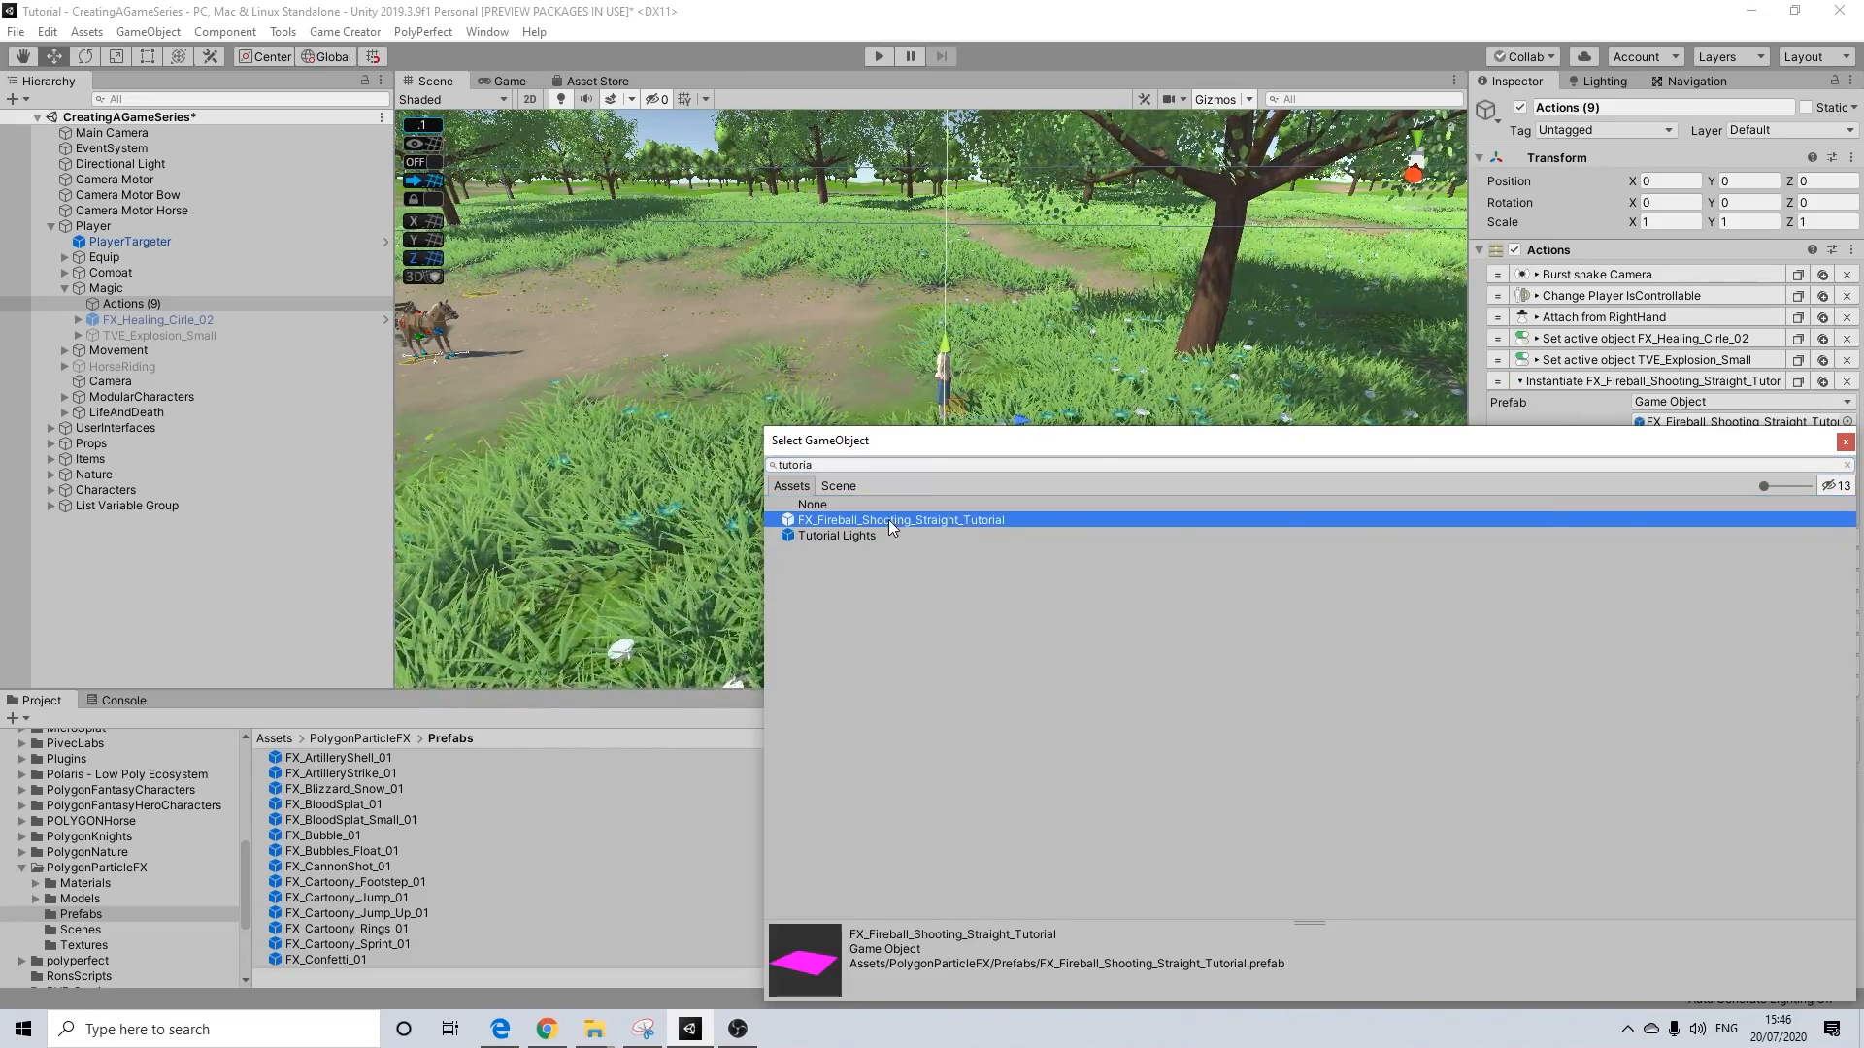
click(1845, 442)
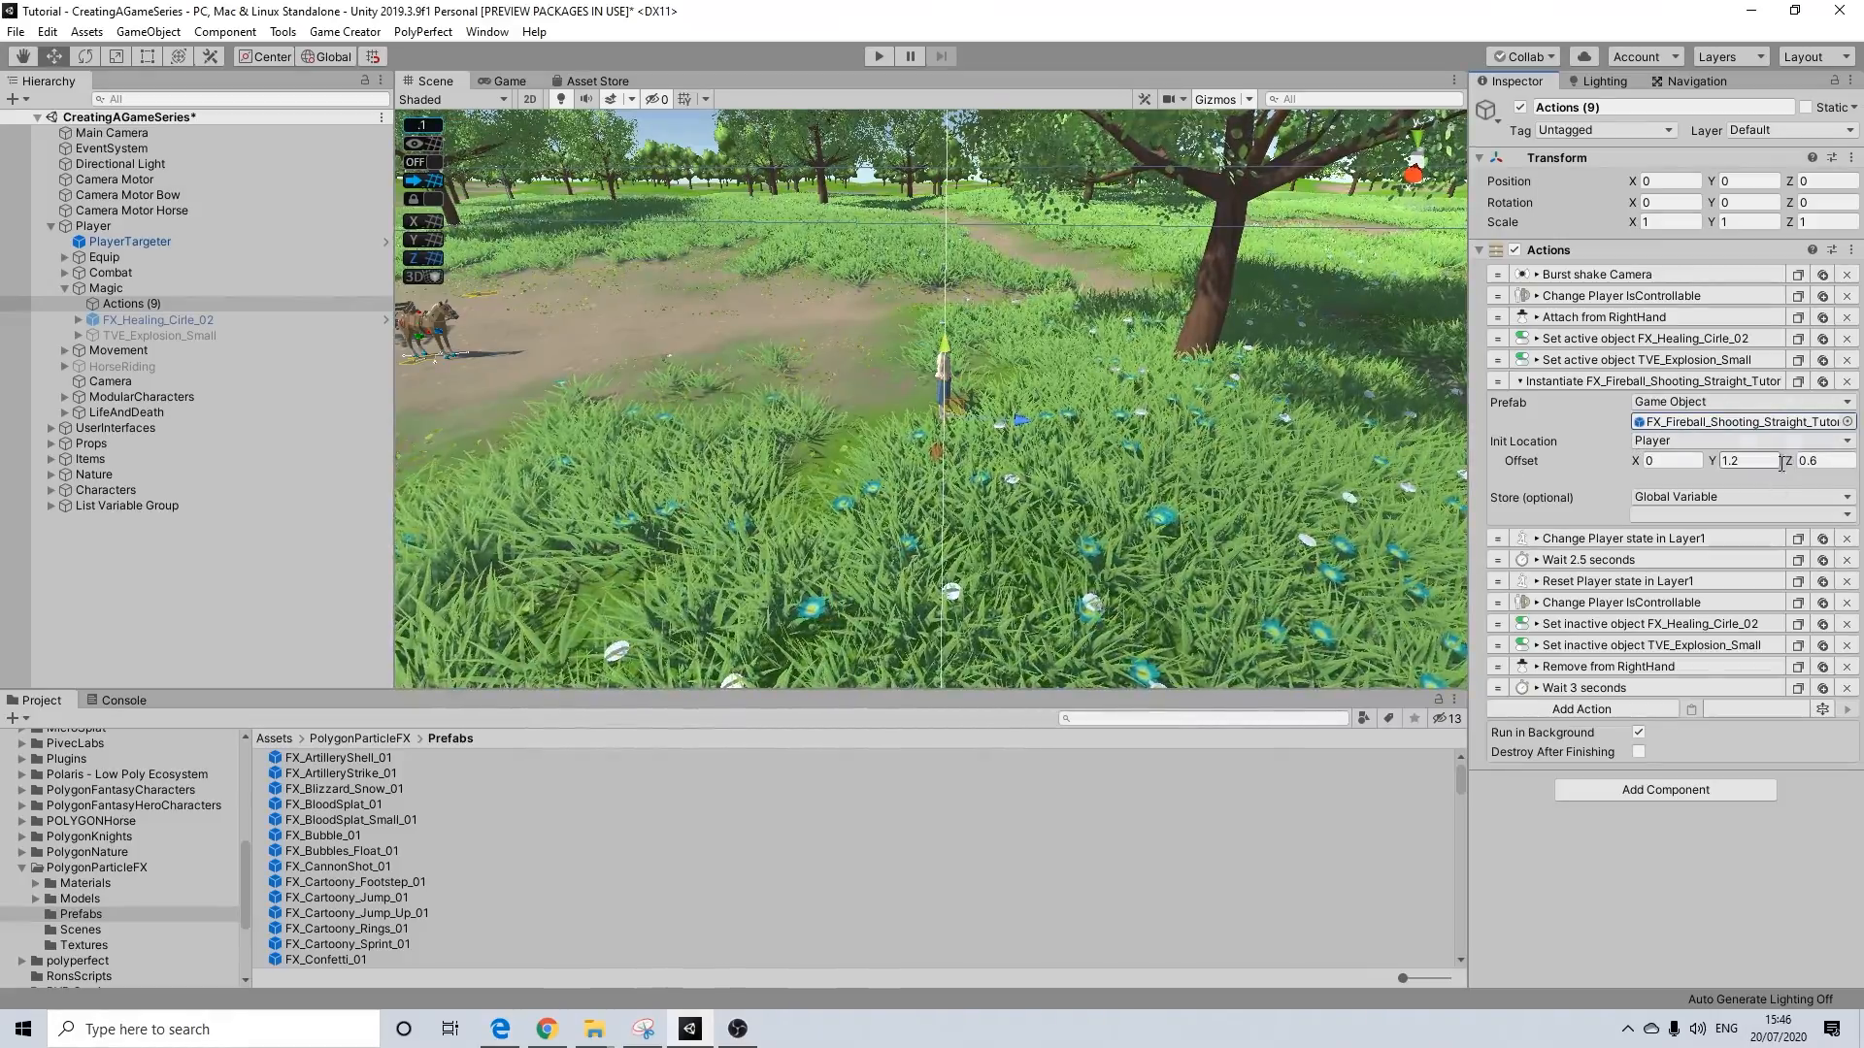
alt+drag(1291, 418, 1204, 403)
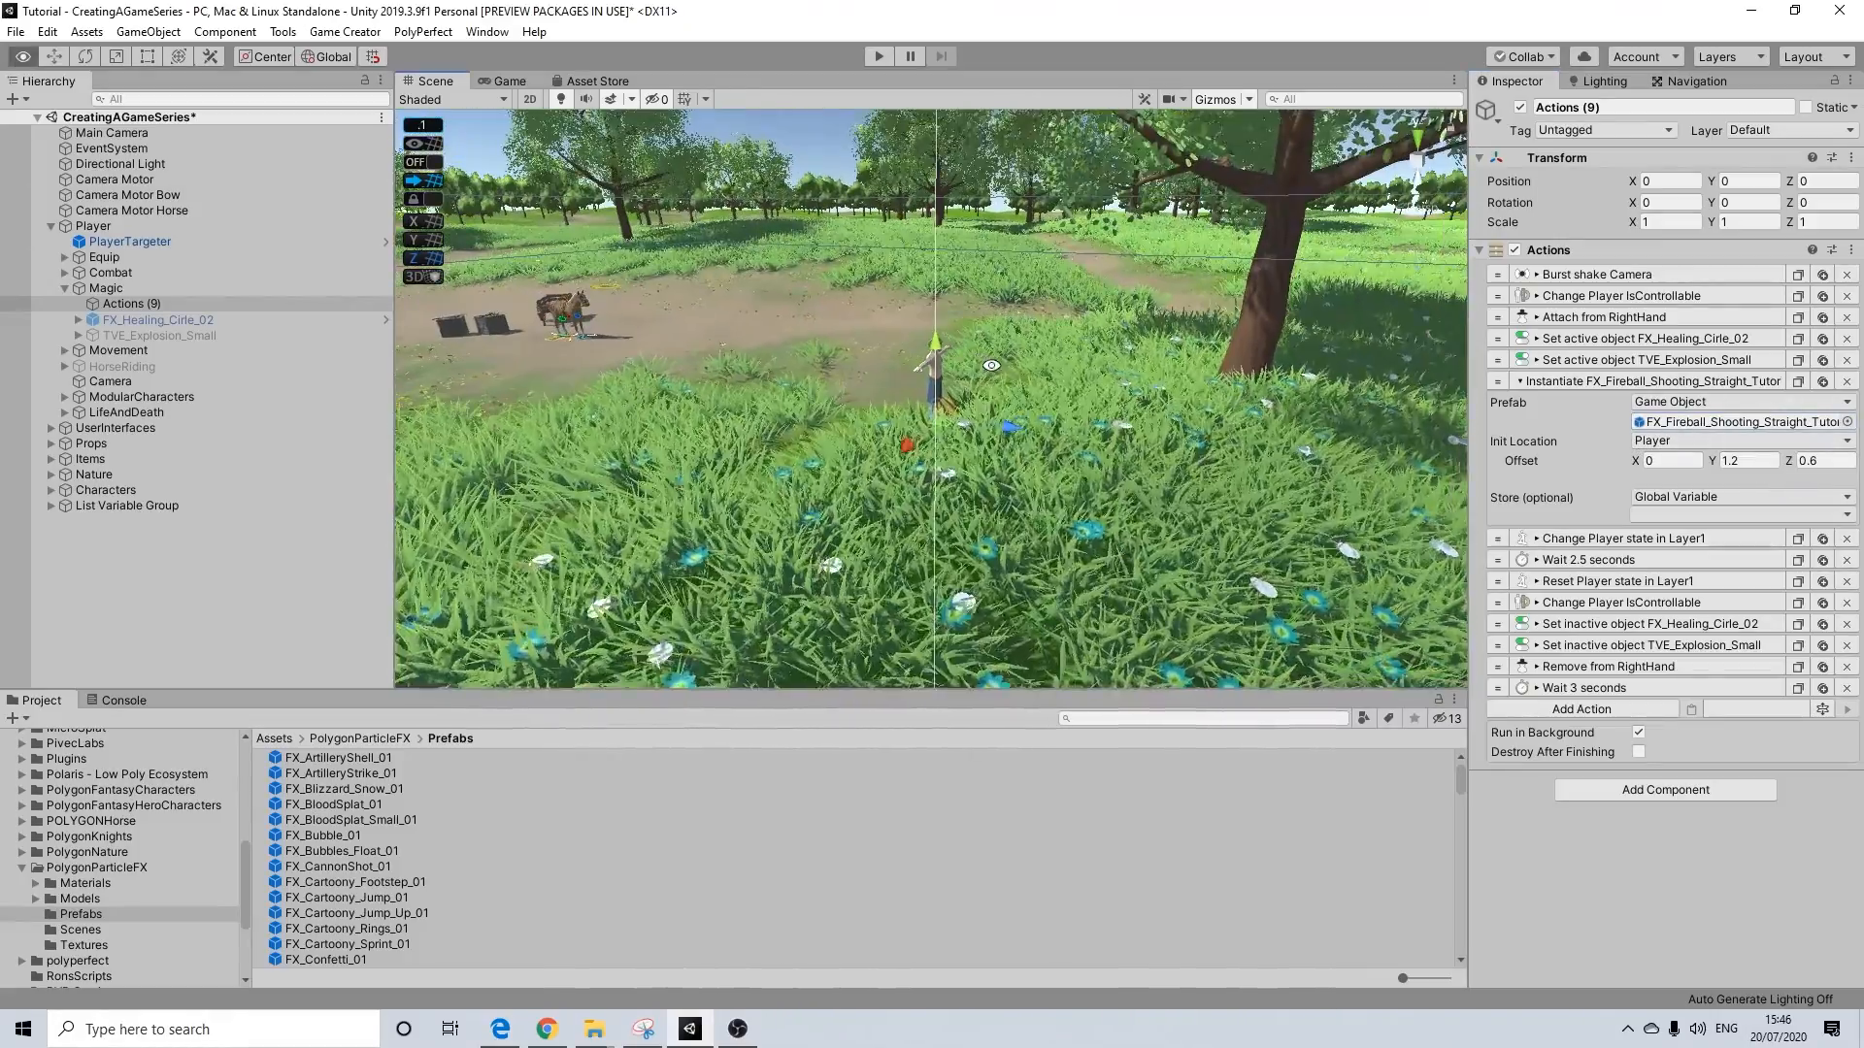
click(1764, 462)
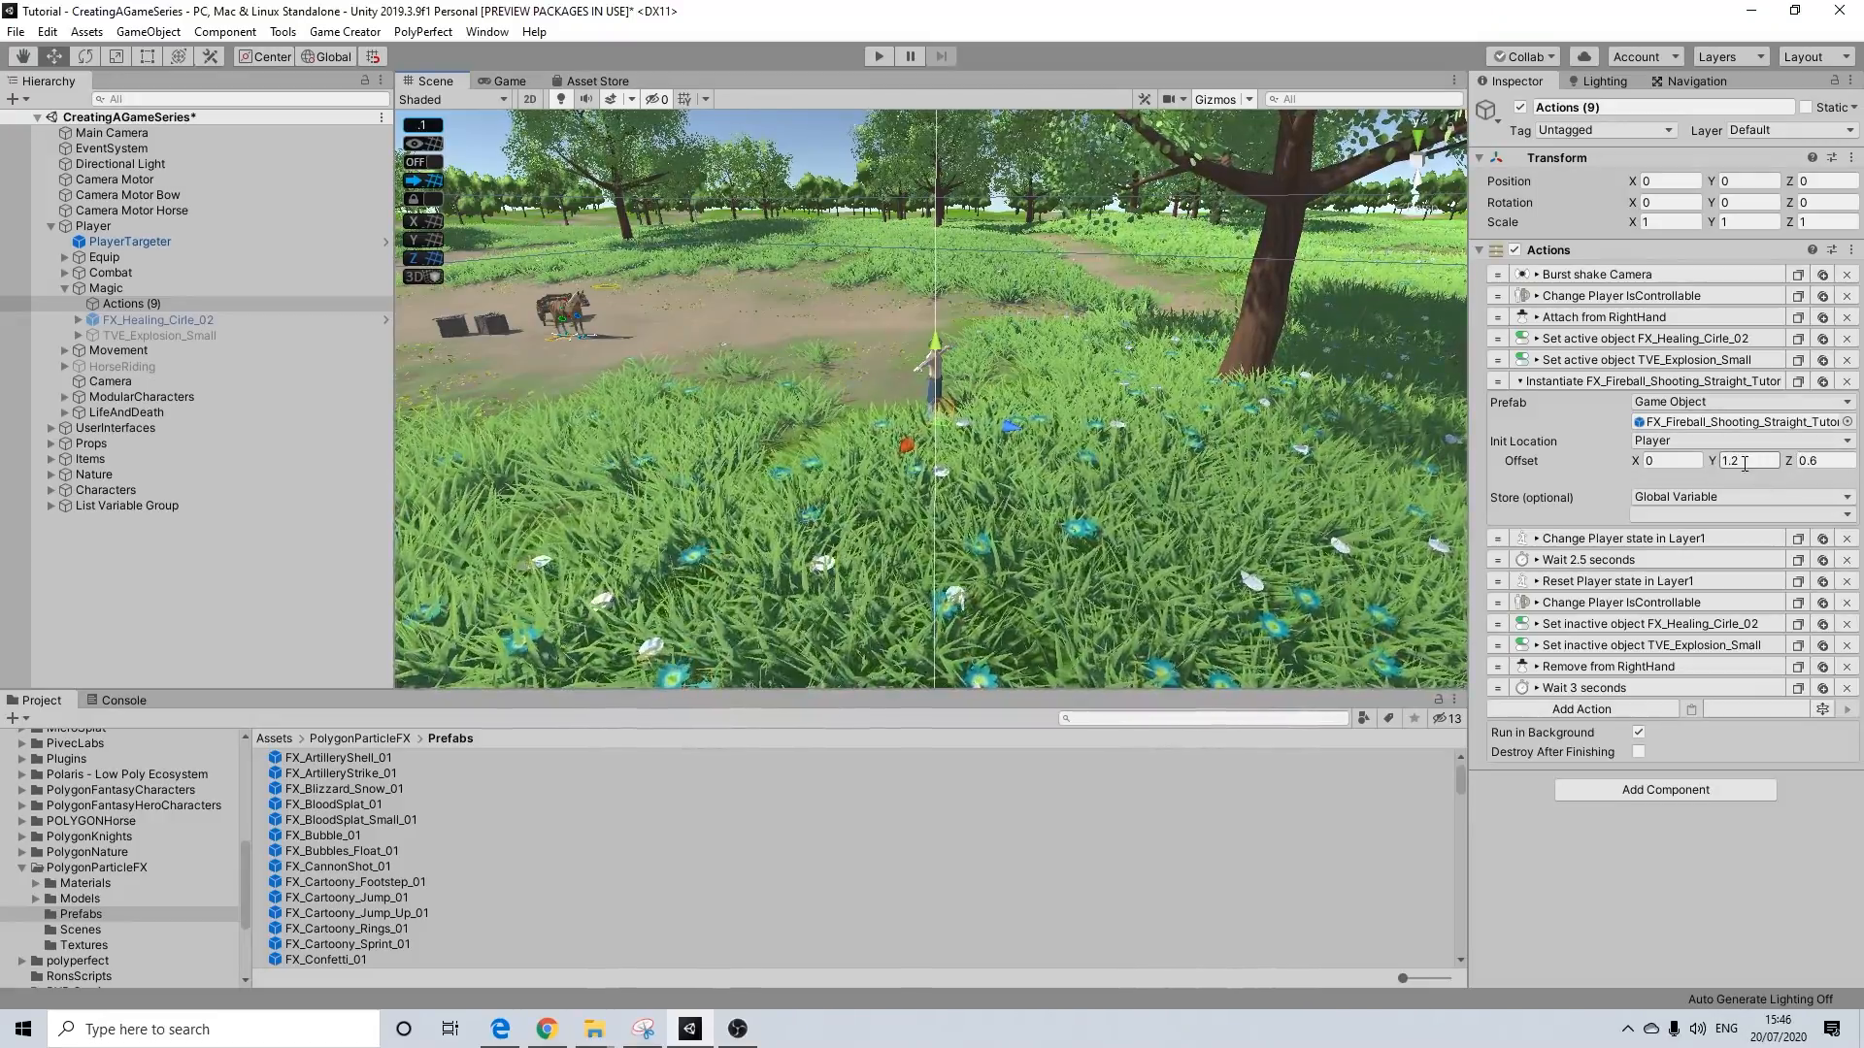
middle_drag(895, 330, 859, 363)
scroll(859, 363, up, 8)
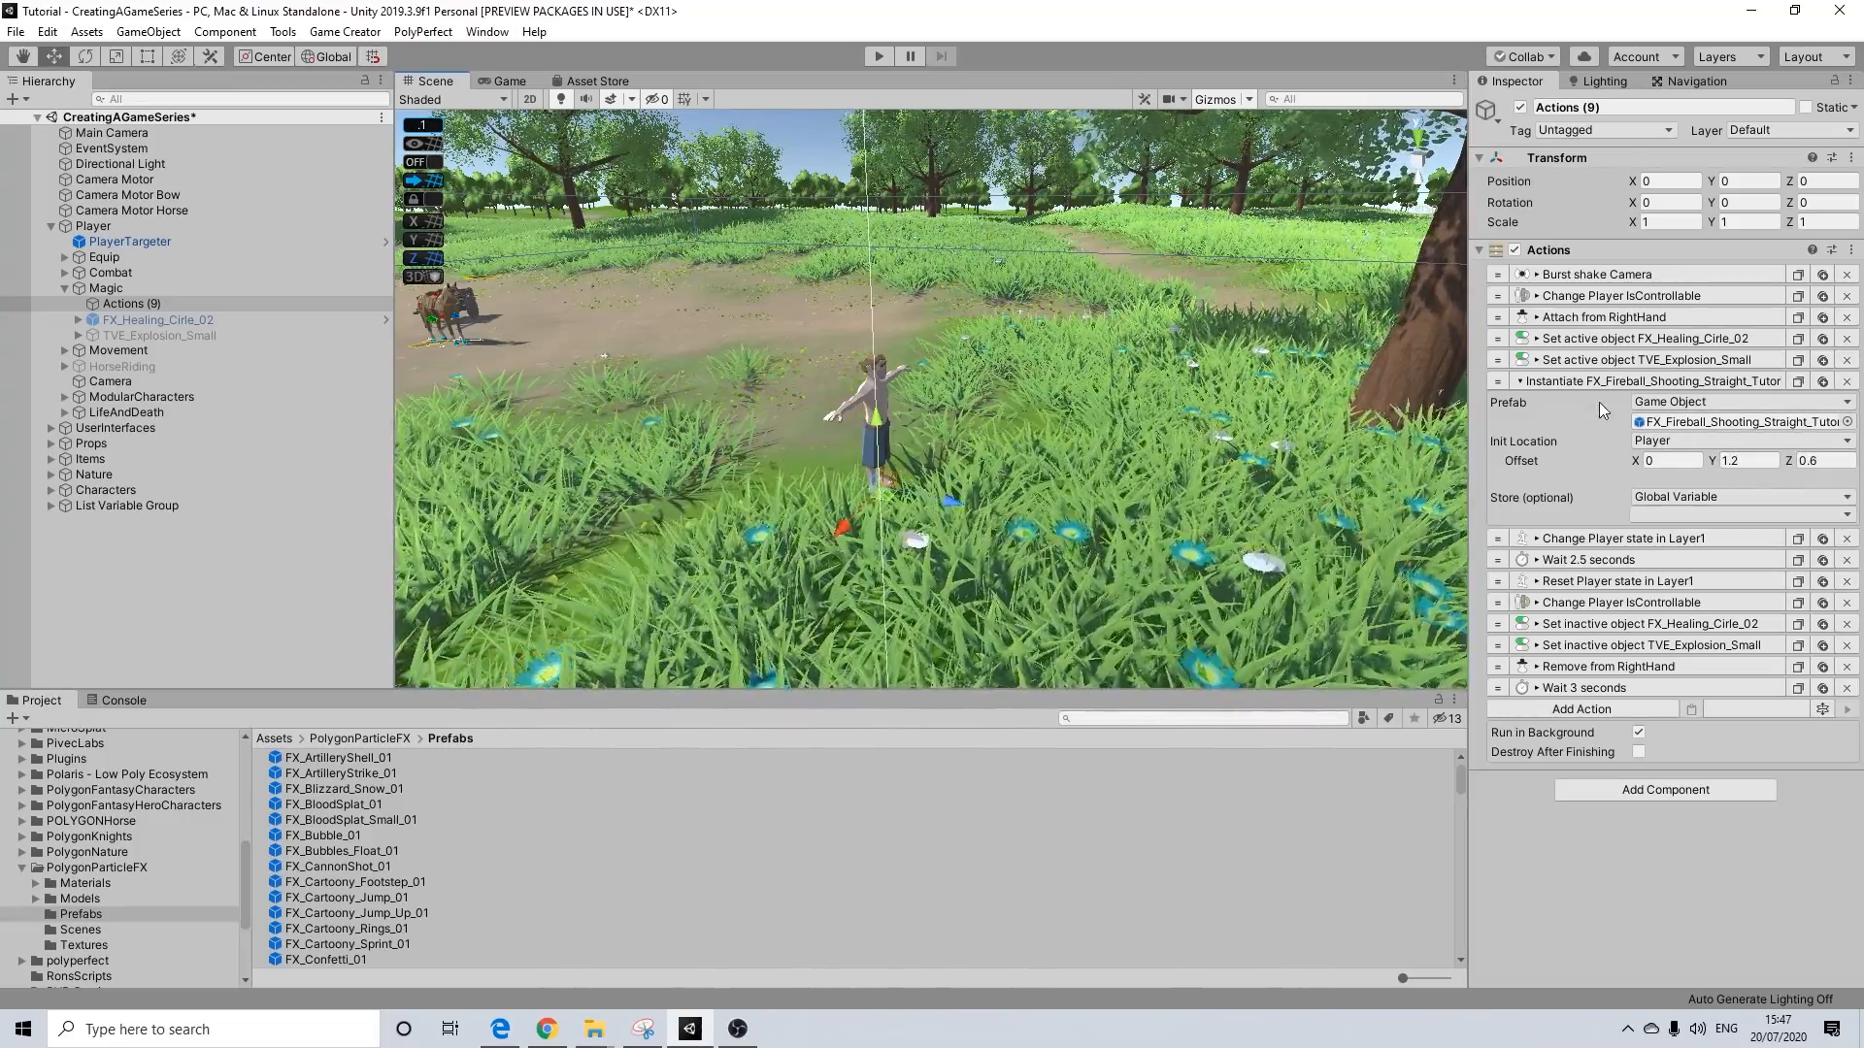
Search the prefabs for fire and preview FX_Fire_Small_01 beside the player before deleting it from the scene
click(1115, 716)
text(fire)
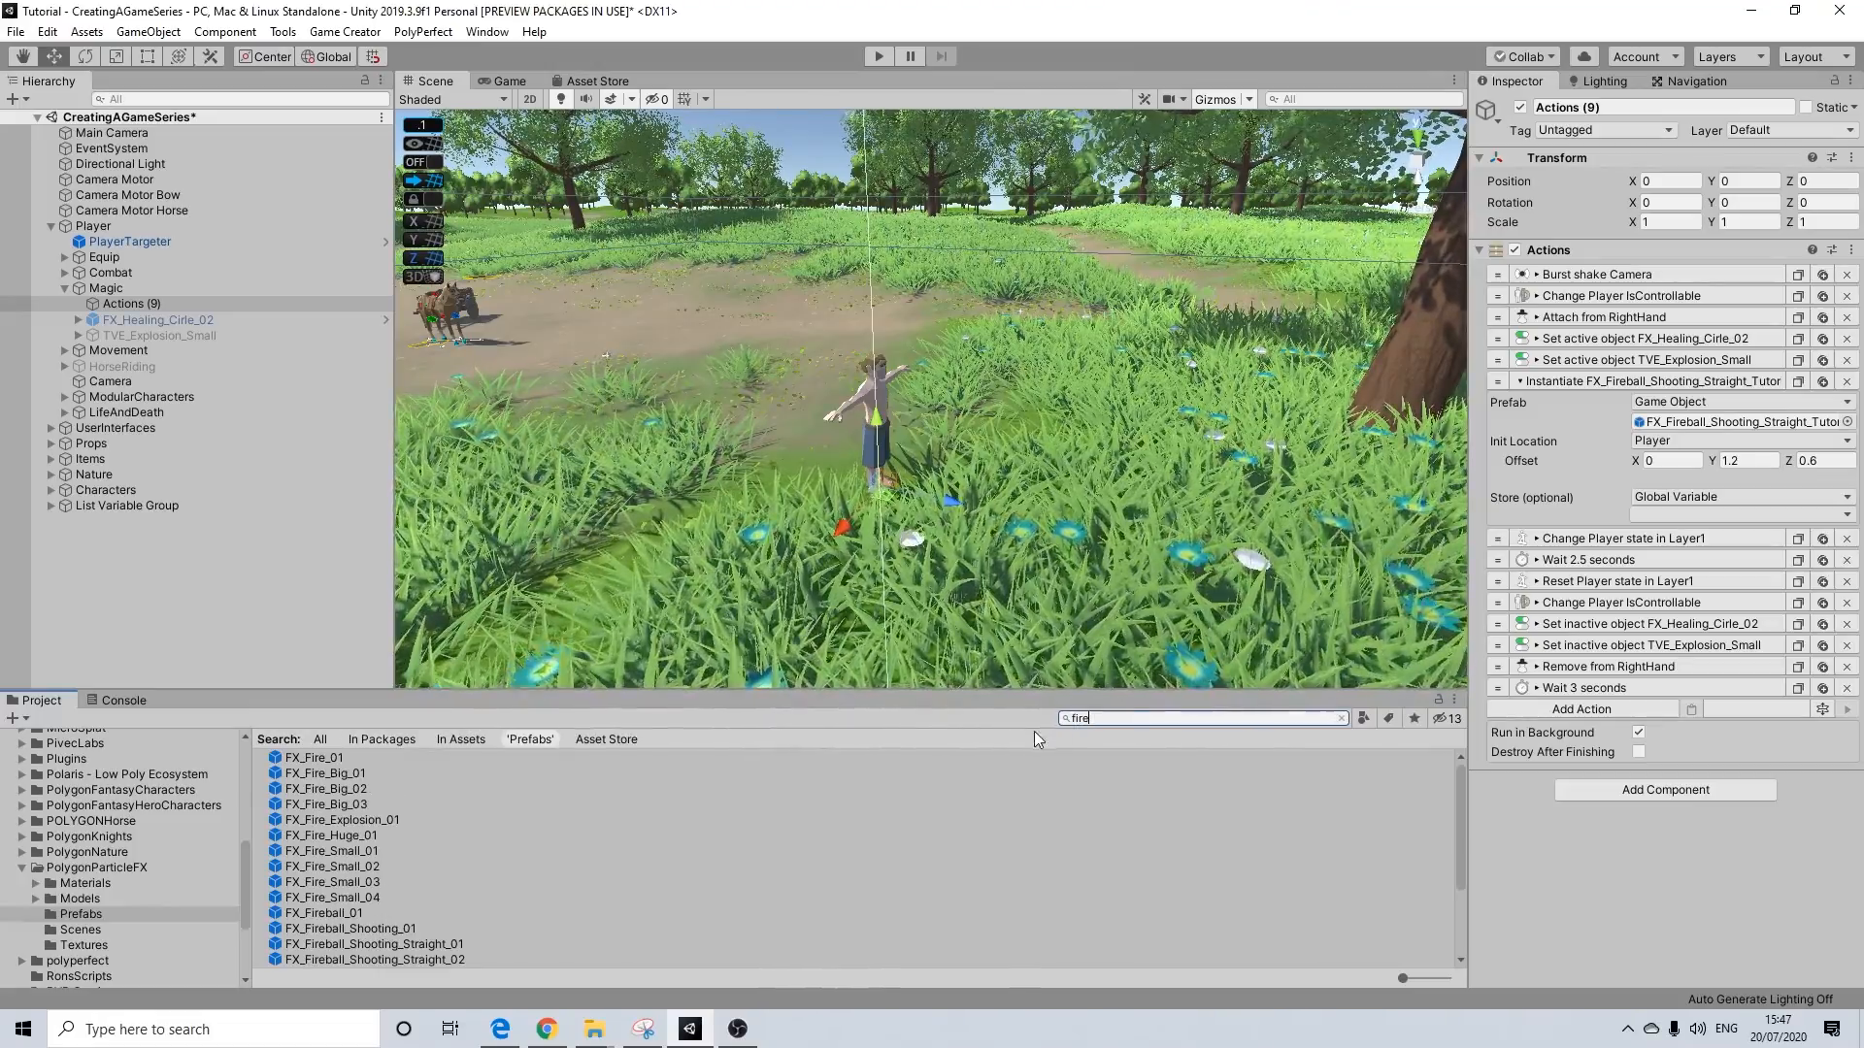
click(363, 850)
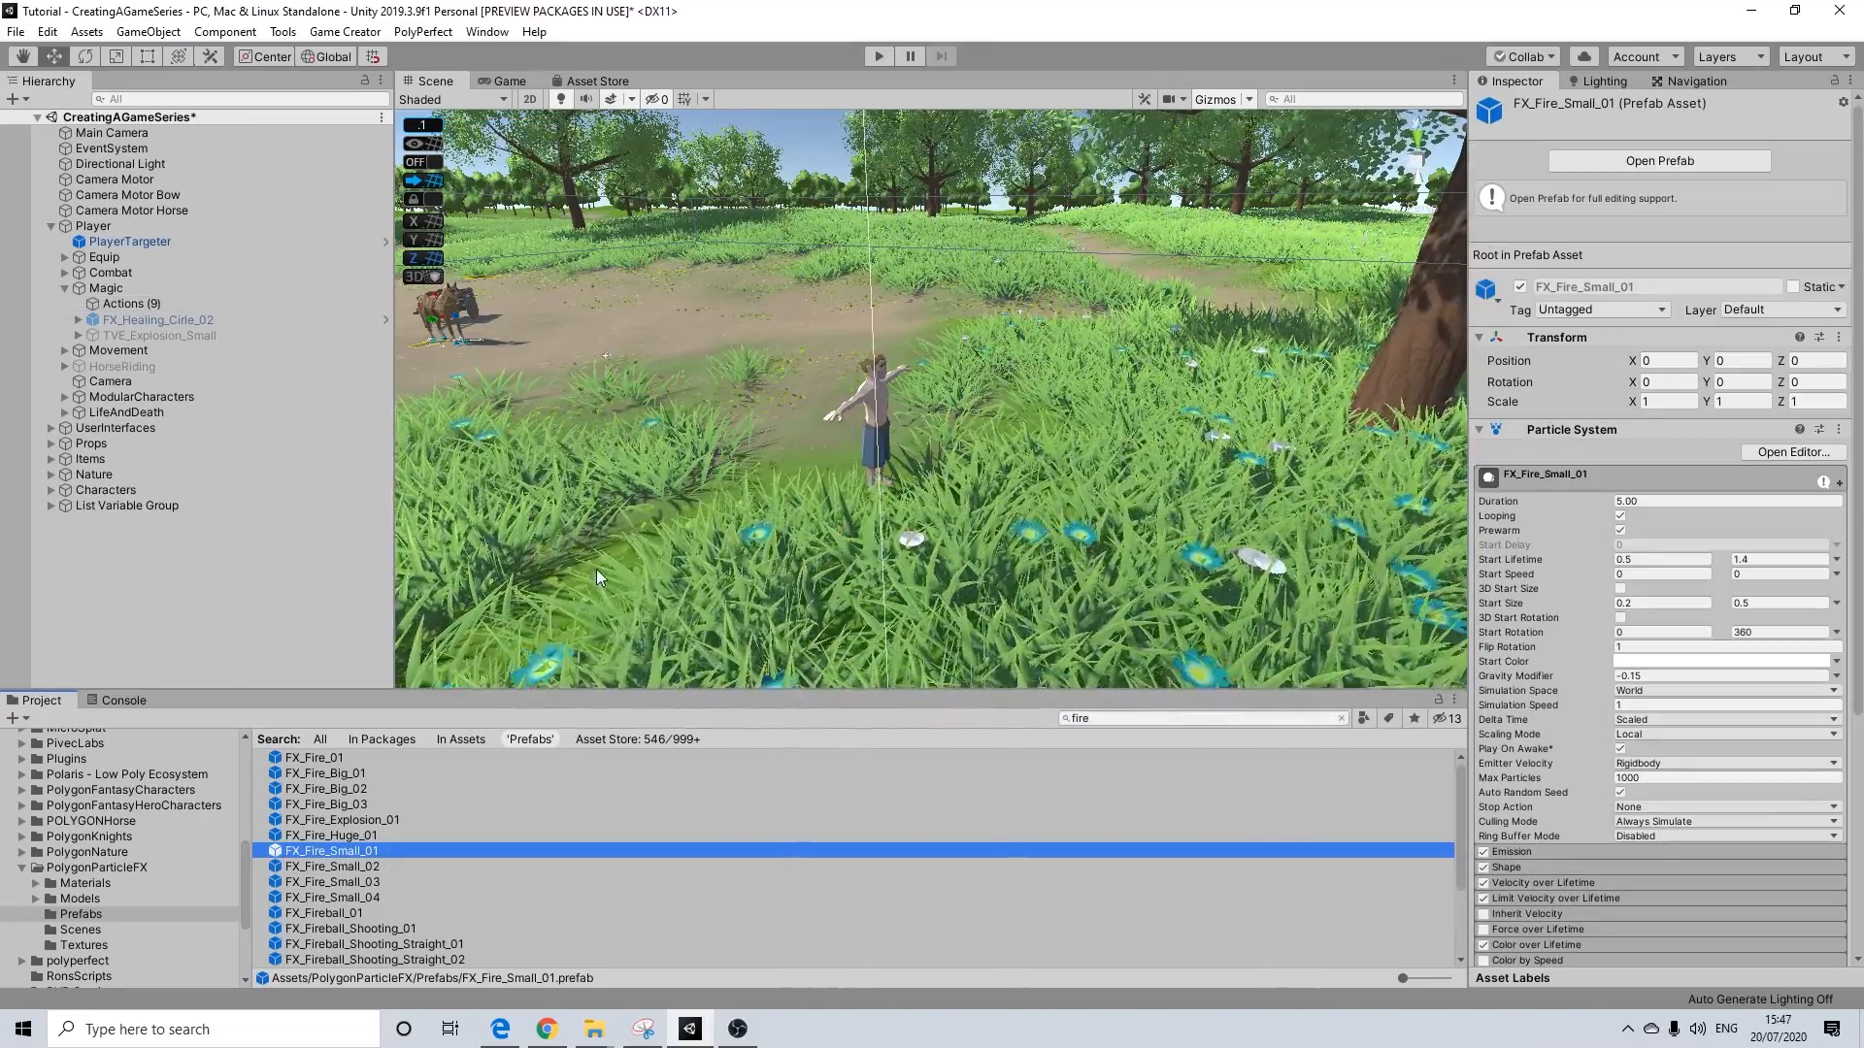
drag(369, 850, 770, 452)
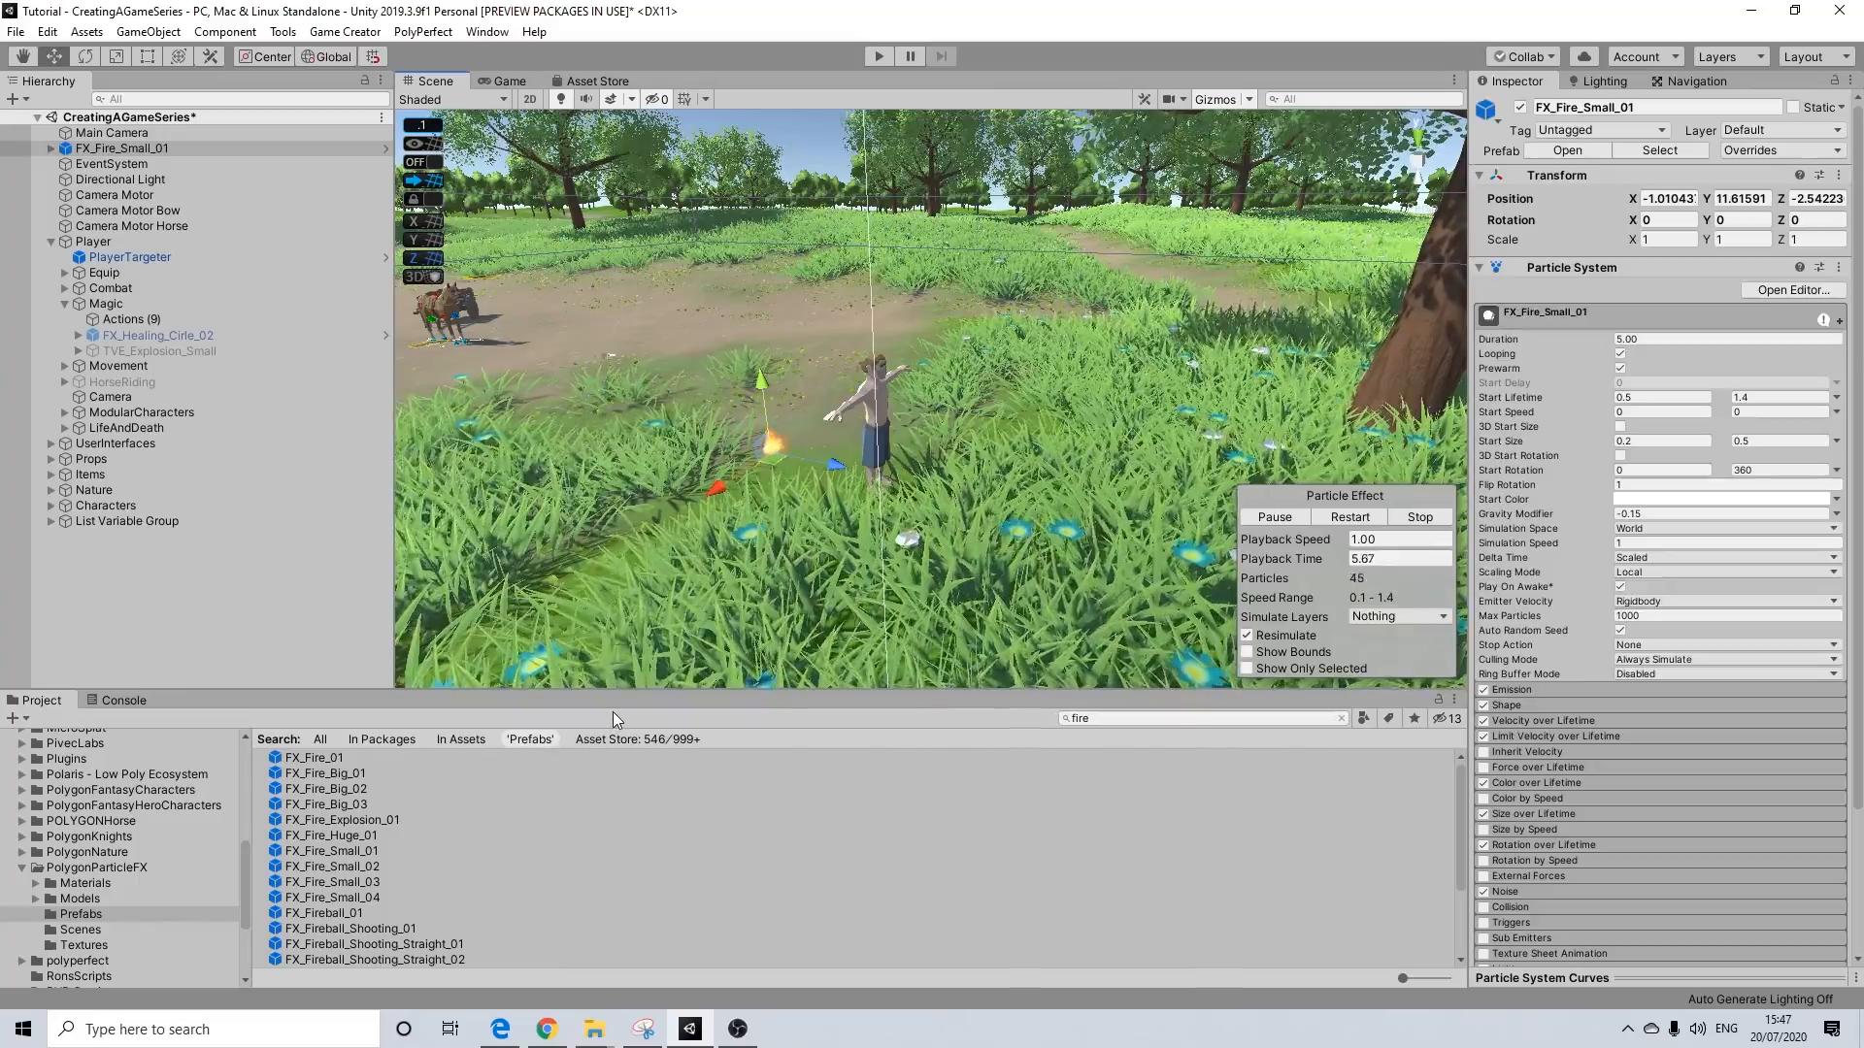
key(Delete)
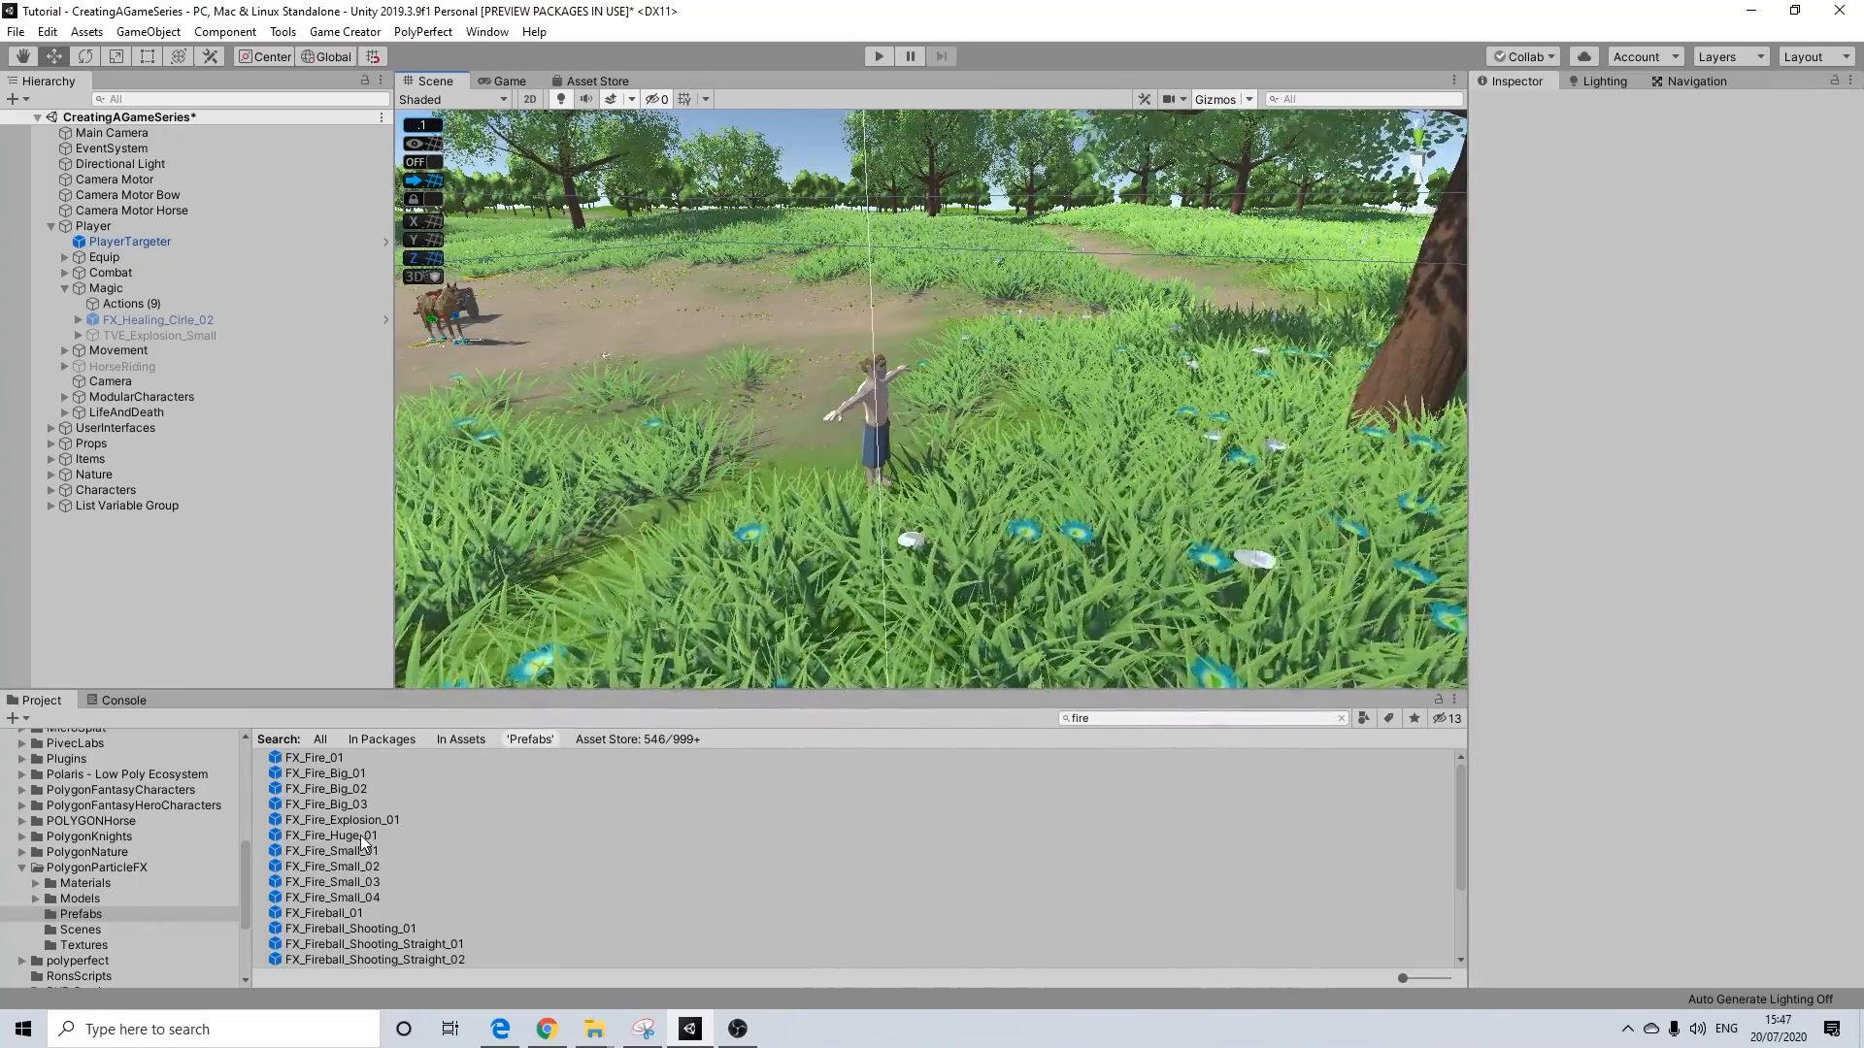
Duplicate the FX_Fire_Small_01 prefab and rename the copy FX_Fire_Small_tutorial
click(329, 850)
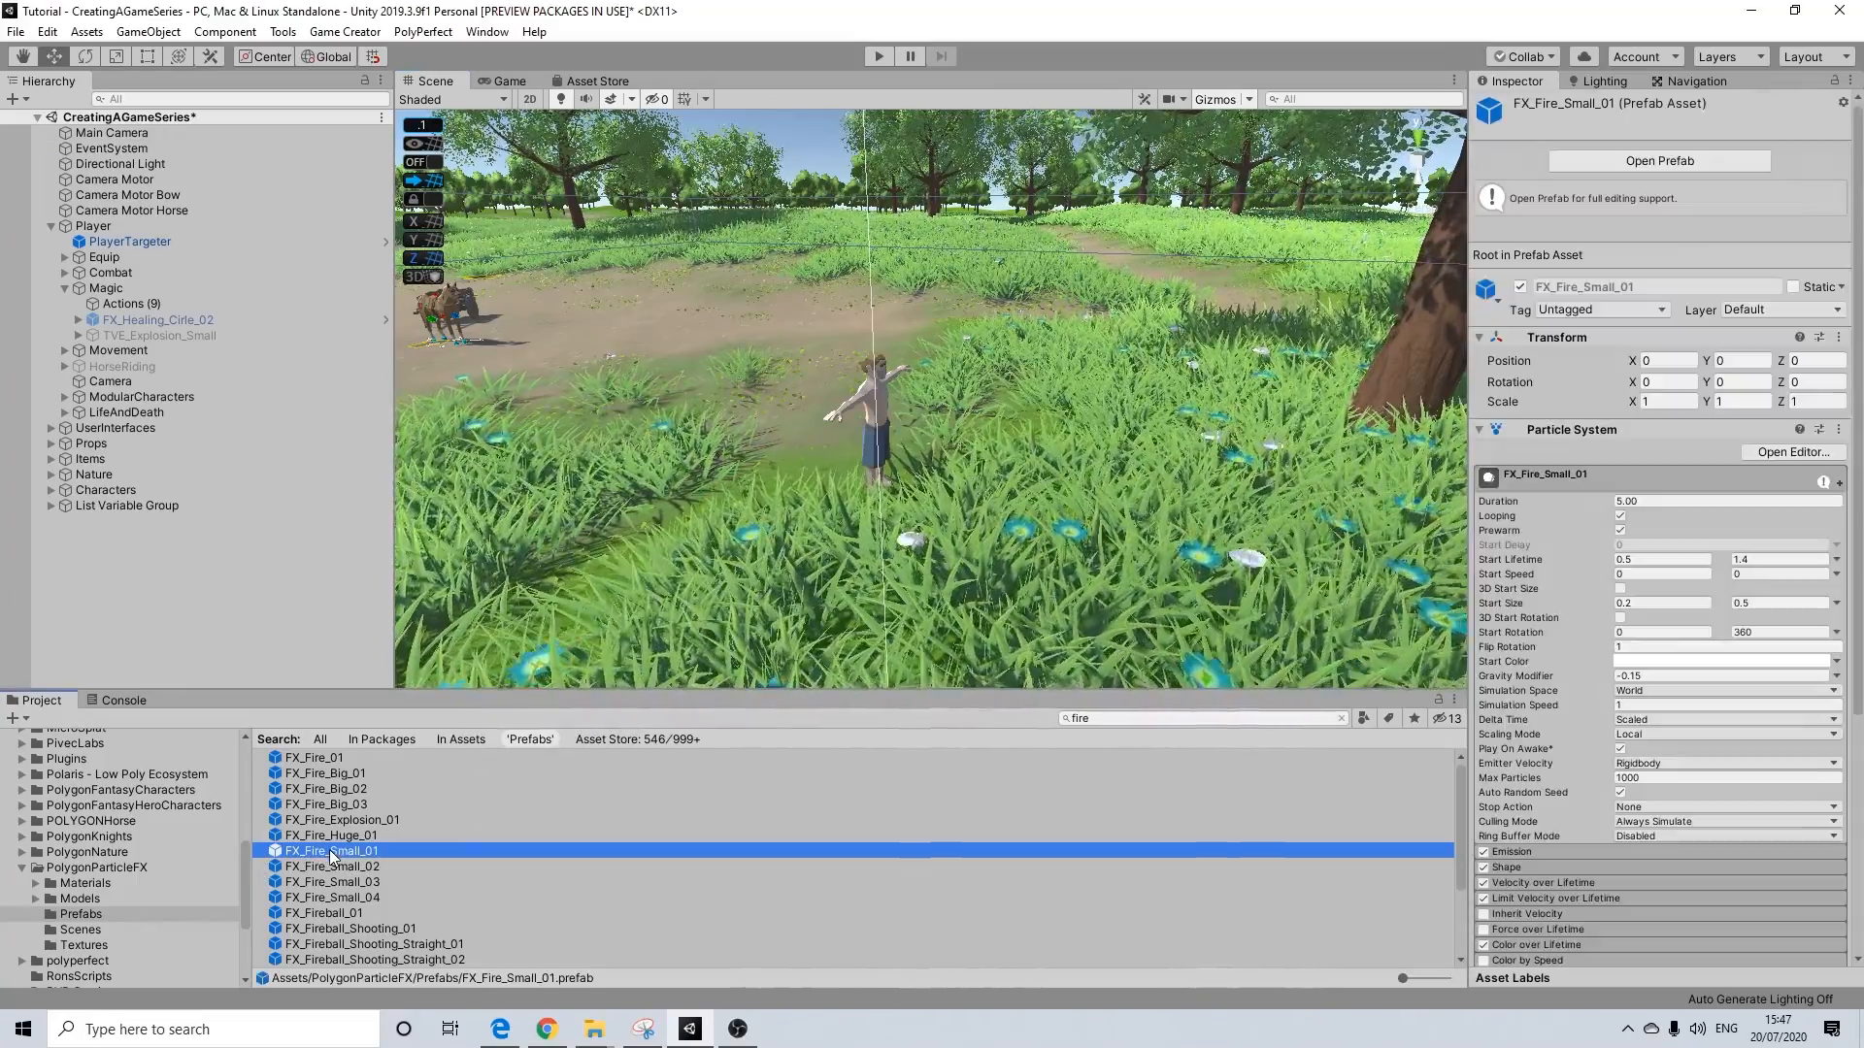
key(ctrl+d)
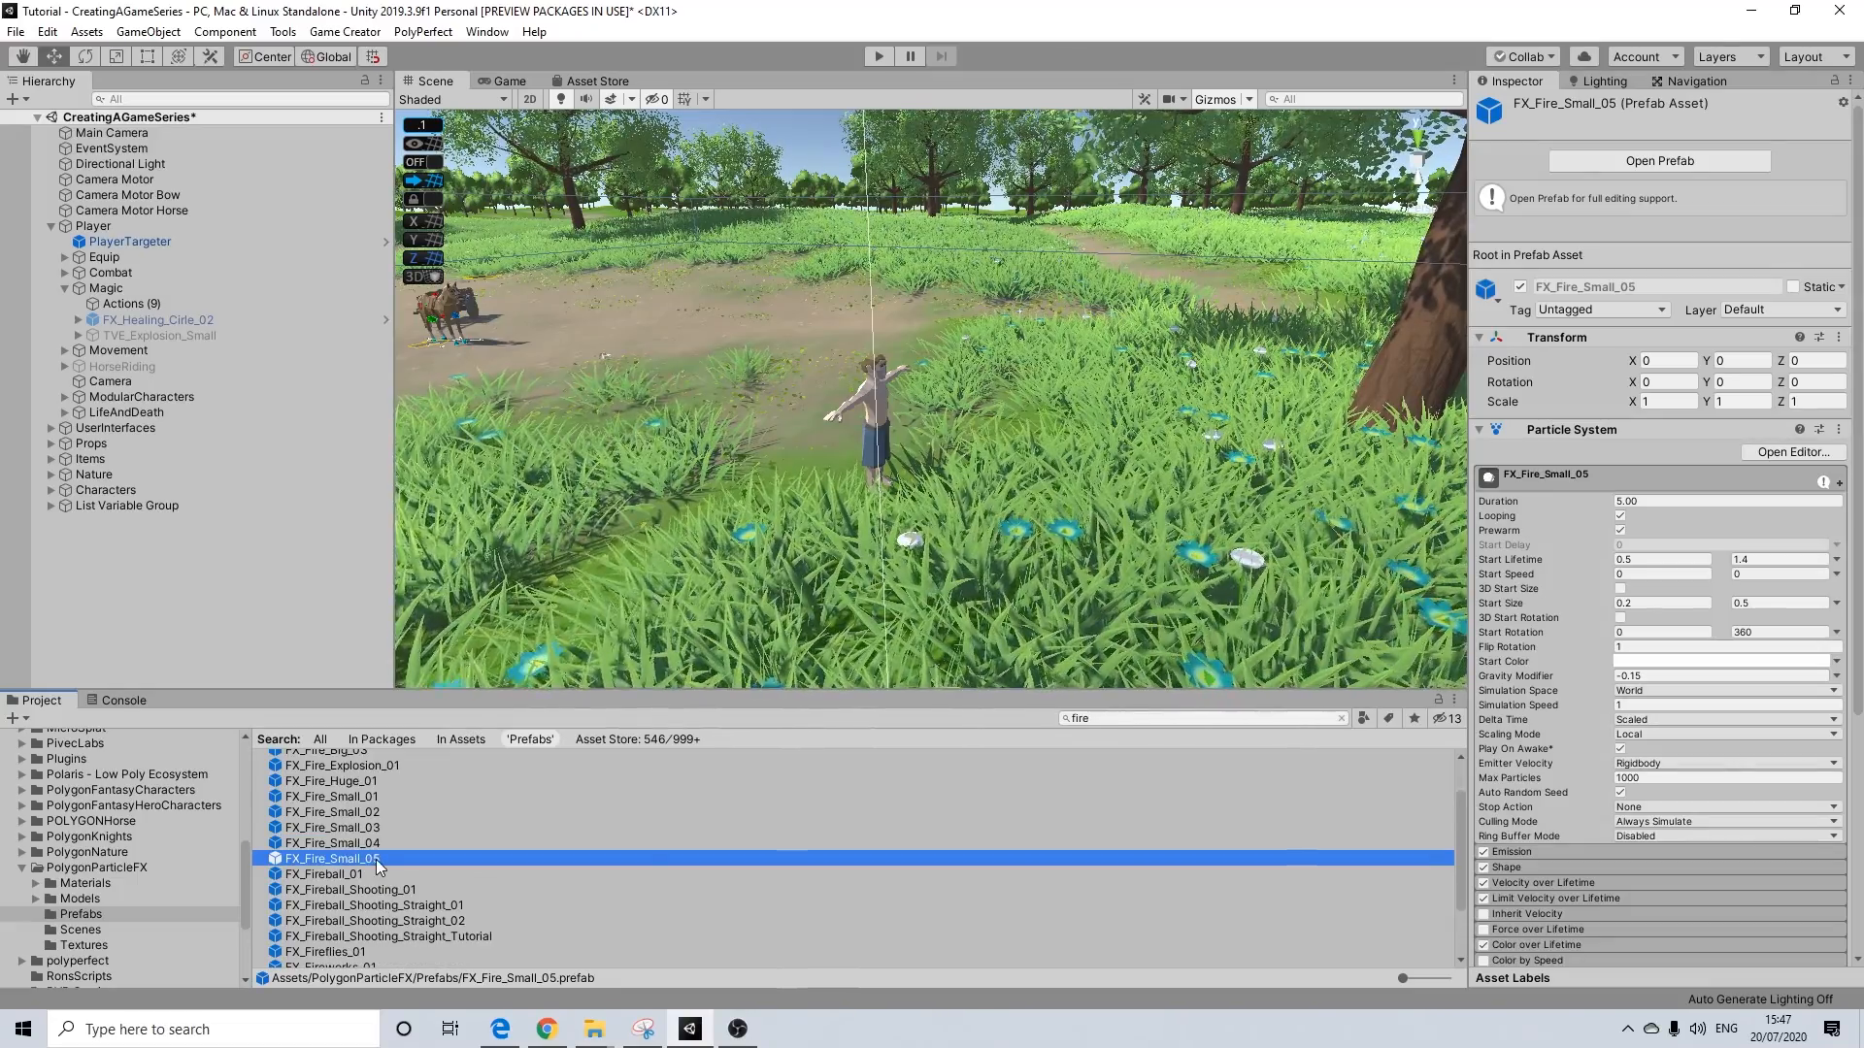
right_click(376, 859)
click(441, 424)
drag(366, 859, 503, 871)
text(tutorial)
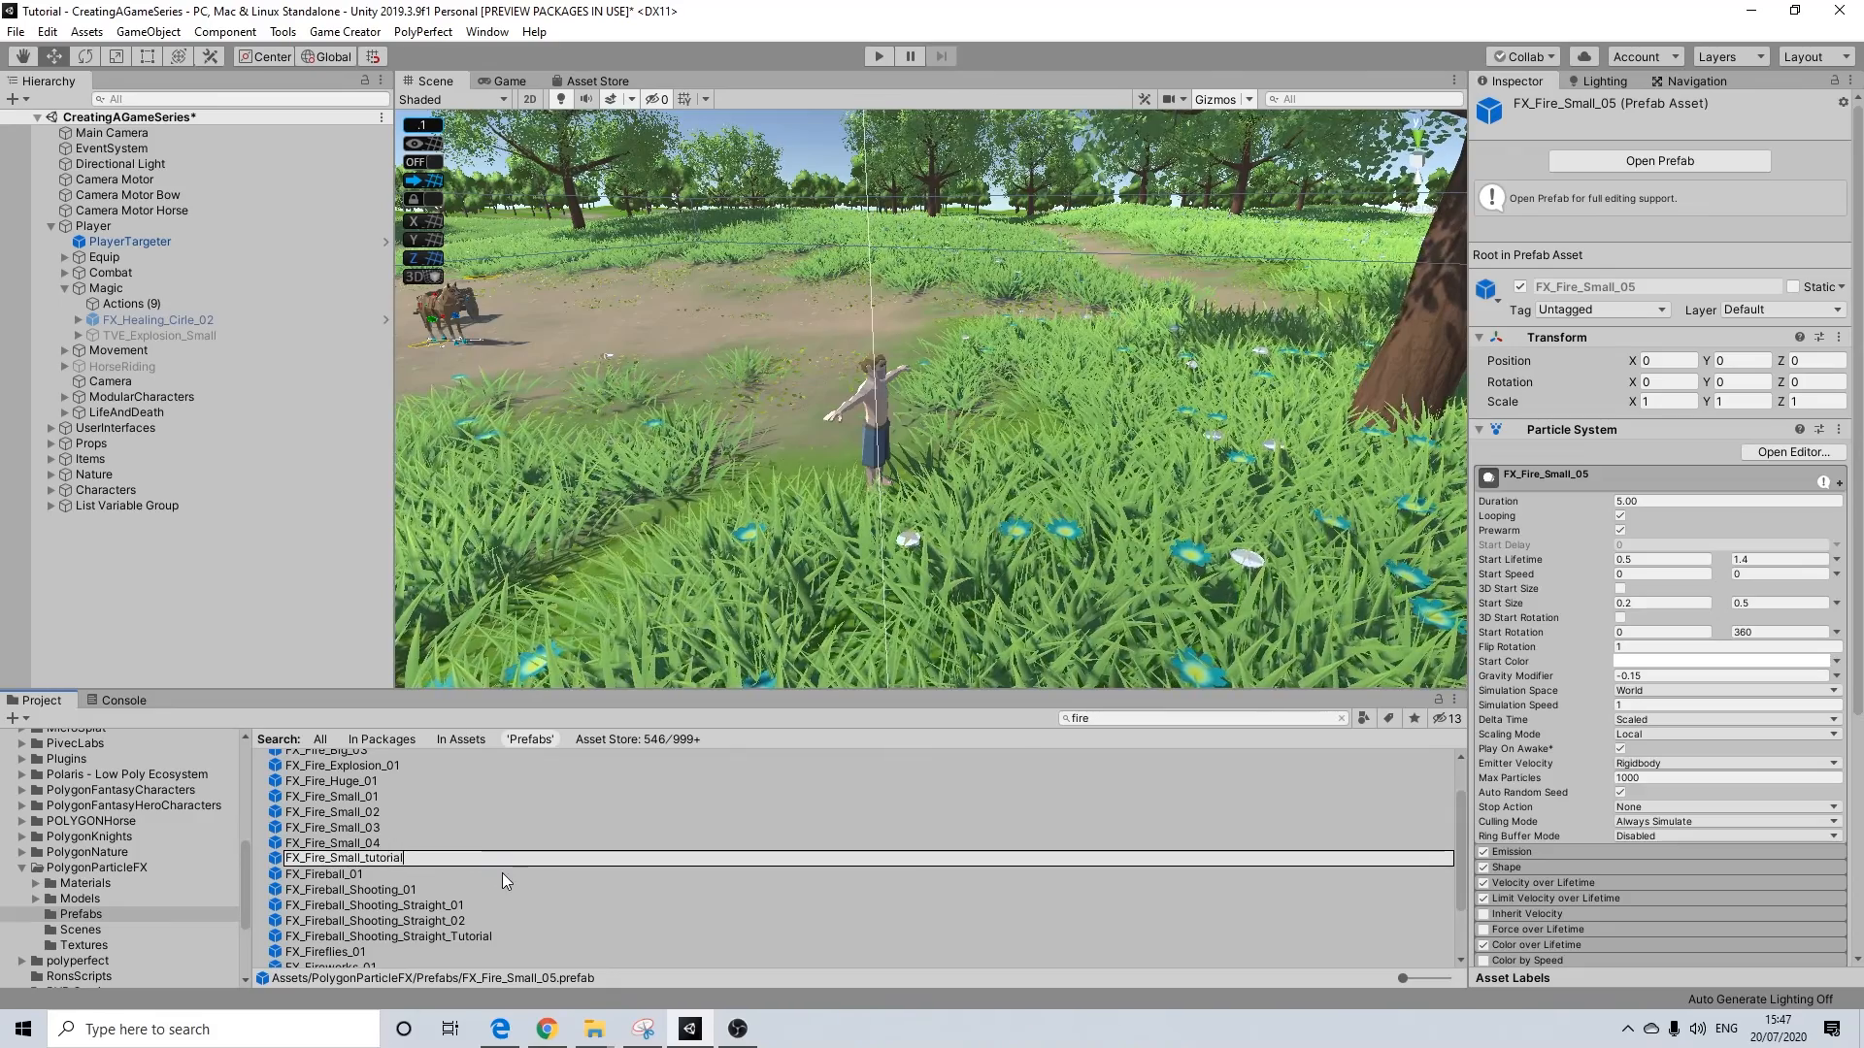
key(Return)
Scale FX_Fire_Embers_01 in the FX_Fire_Small_tutorial prefab to 0.01 on all axes and return to Magic's Actions (9) in the scene
double_click(385, 858)
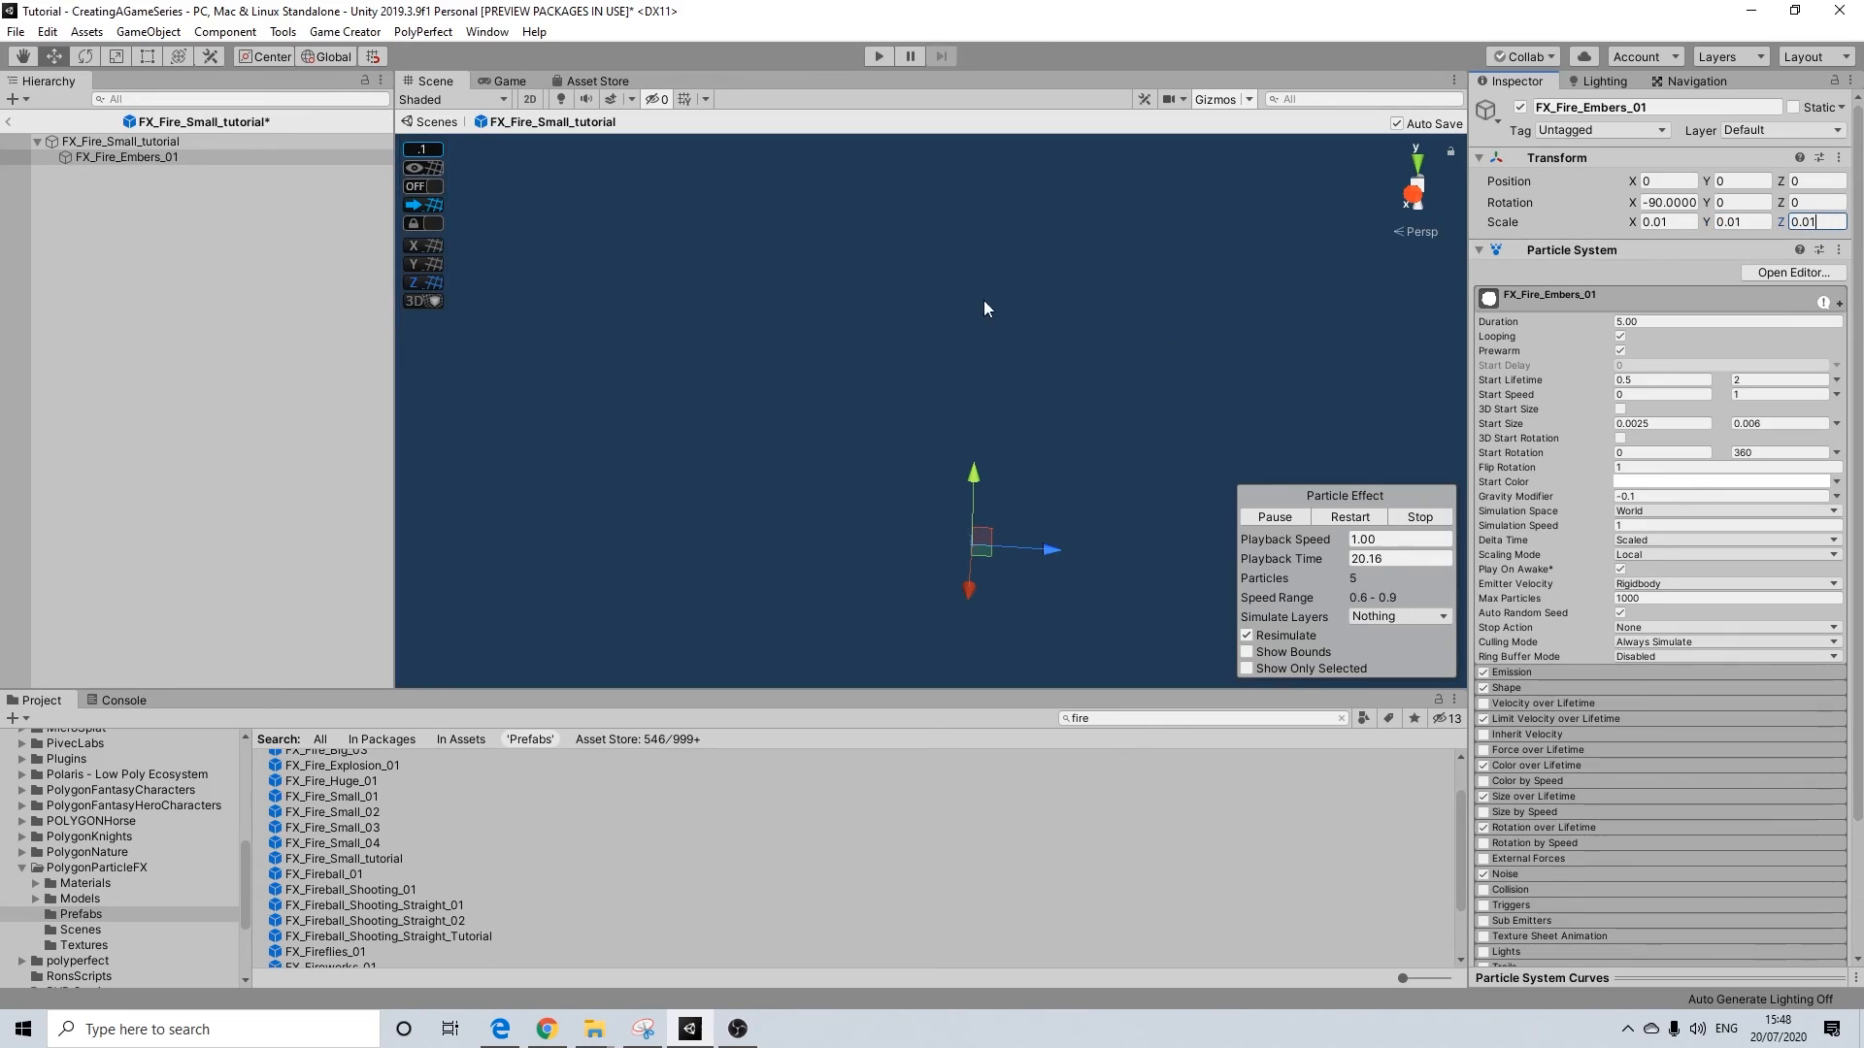
click(11, 123)
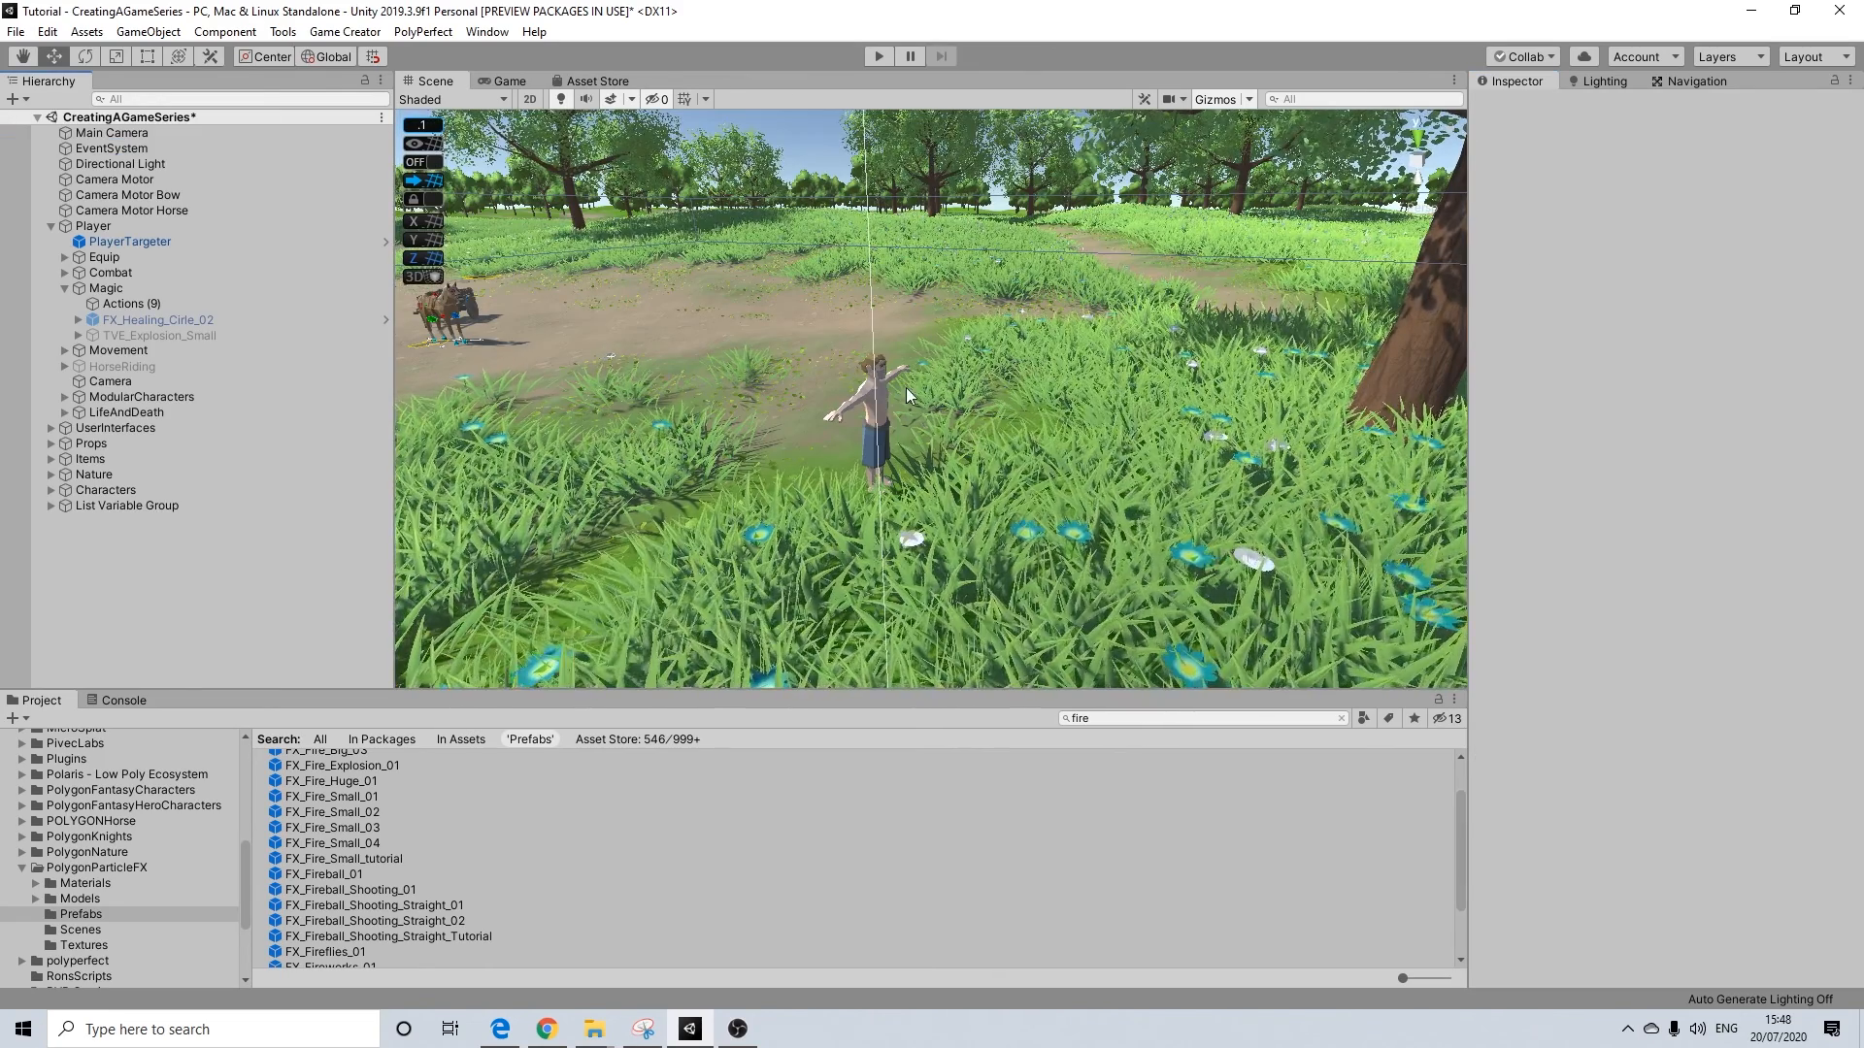
click(126, 304)
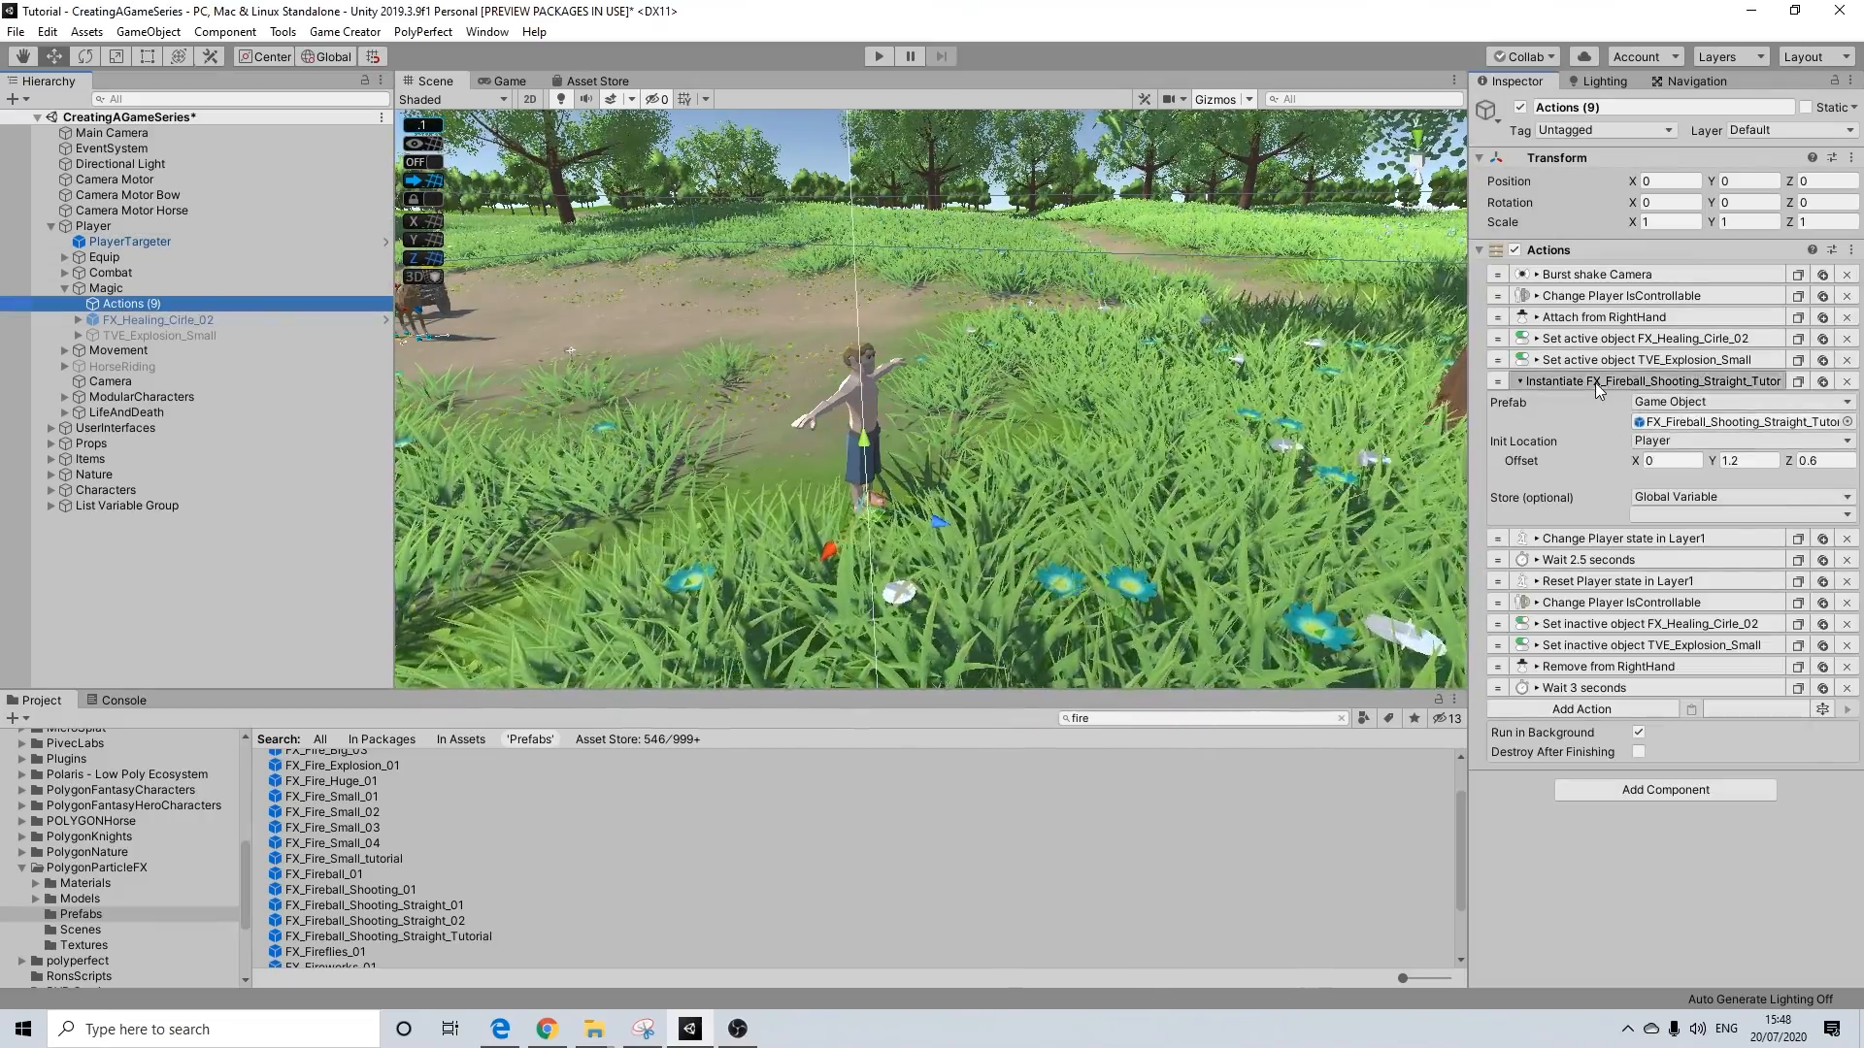
Assign the FX_Fire_Small_tutorial prefab as the object attached to the player's Right Hand in Magic's Actions (9)
click(1594, 383)
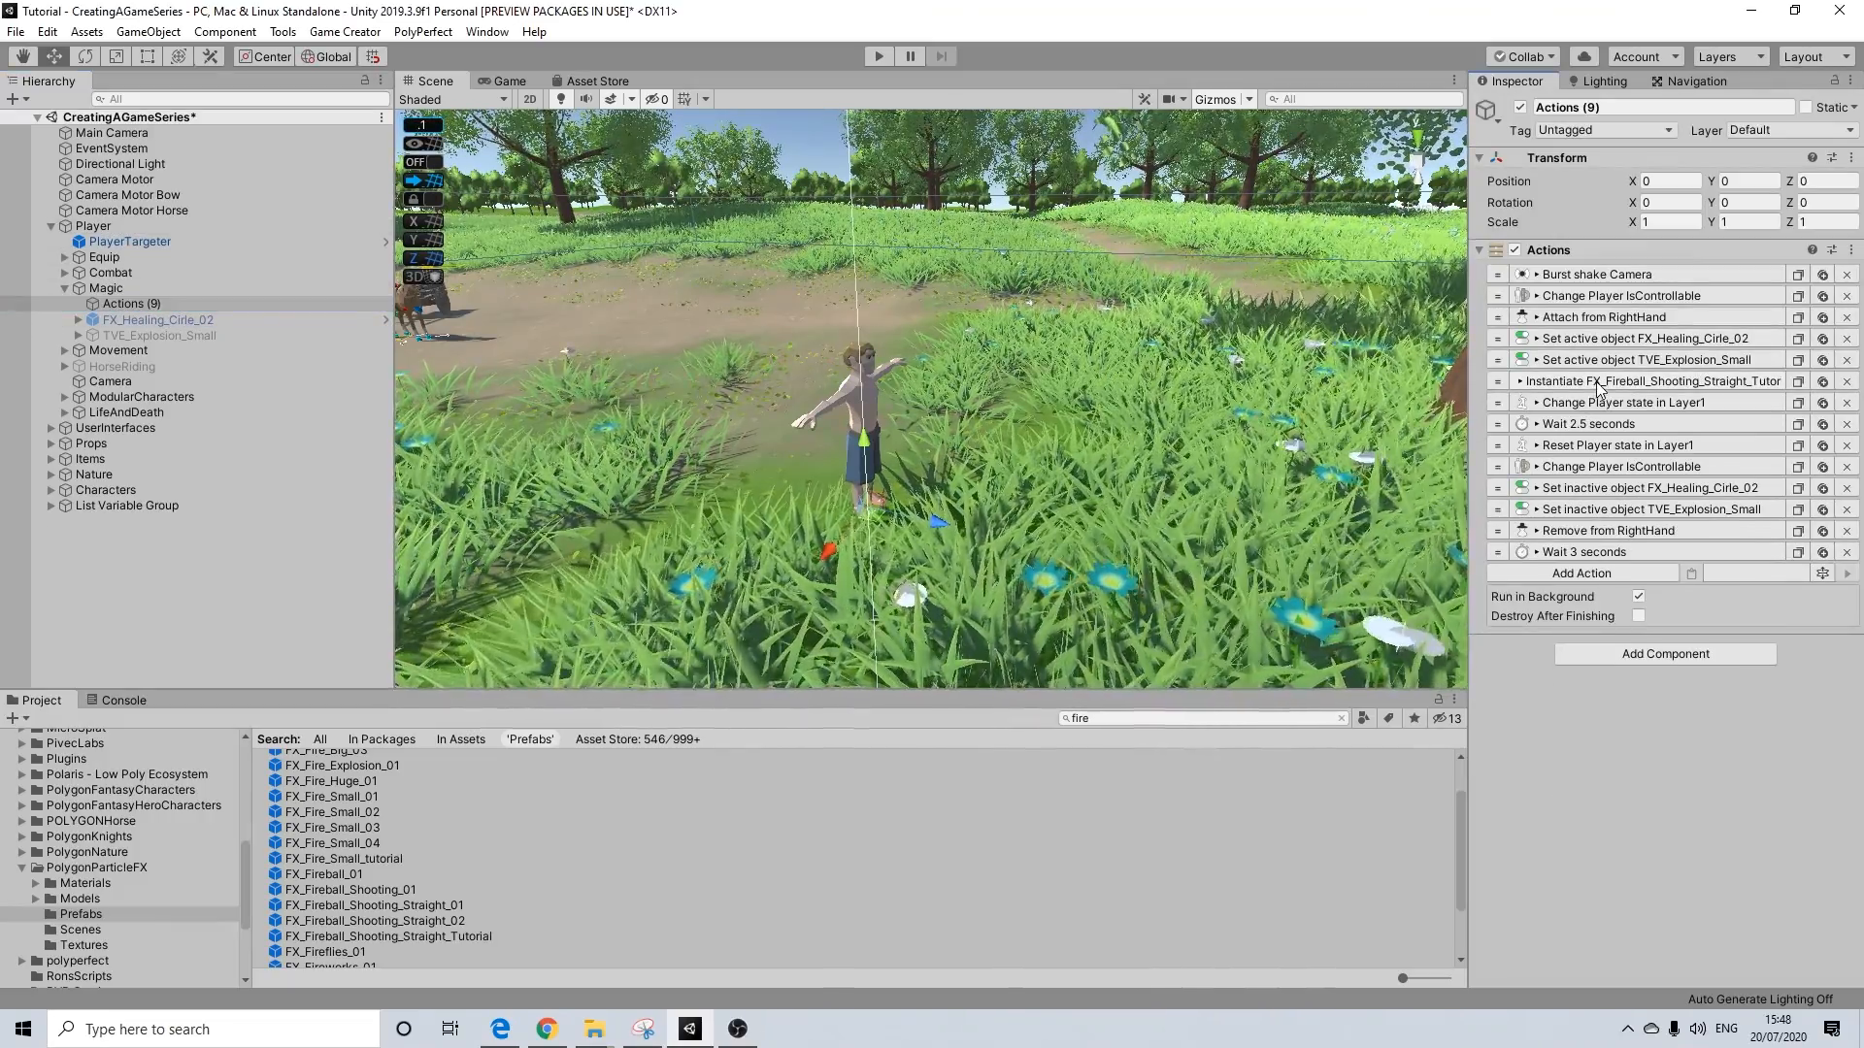
click(1603, 317)
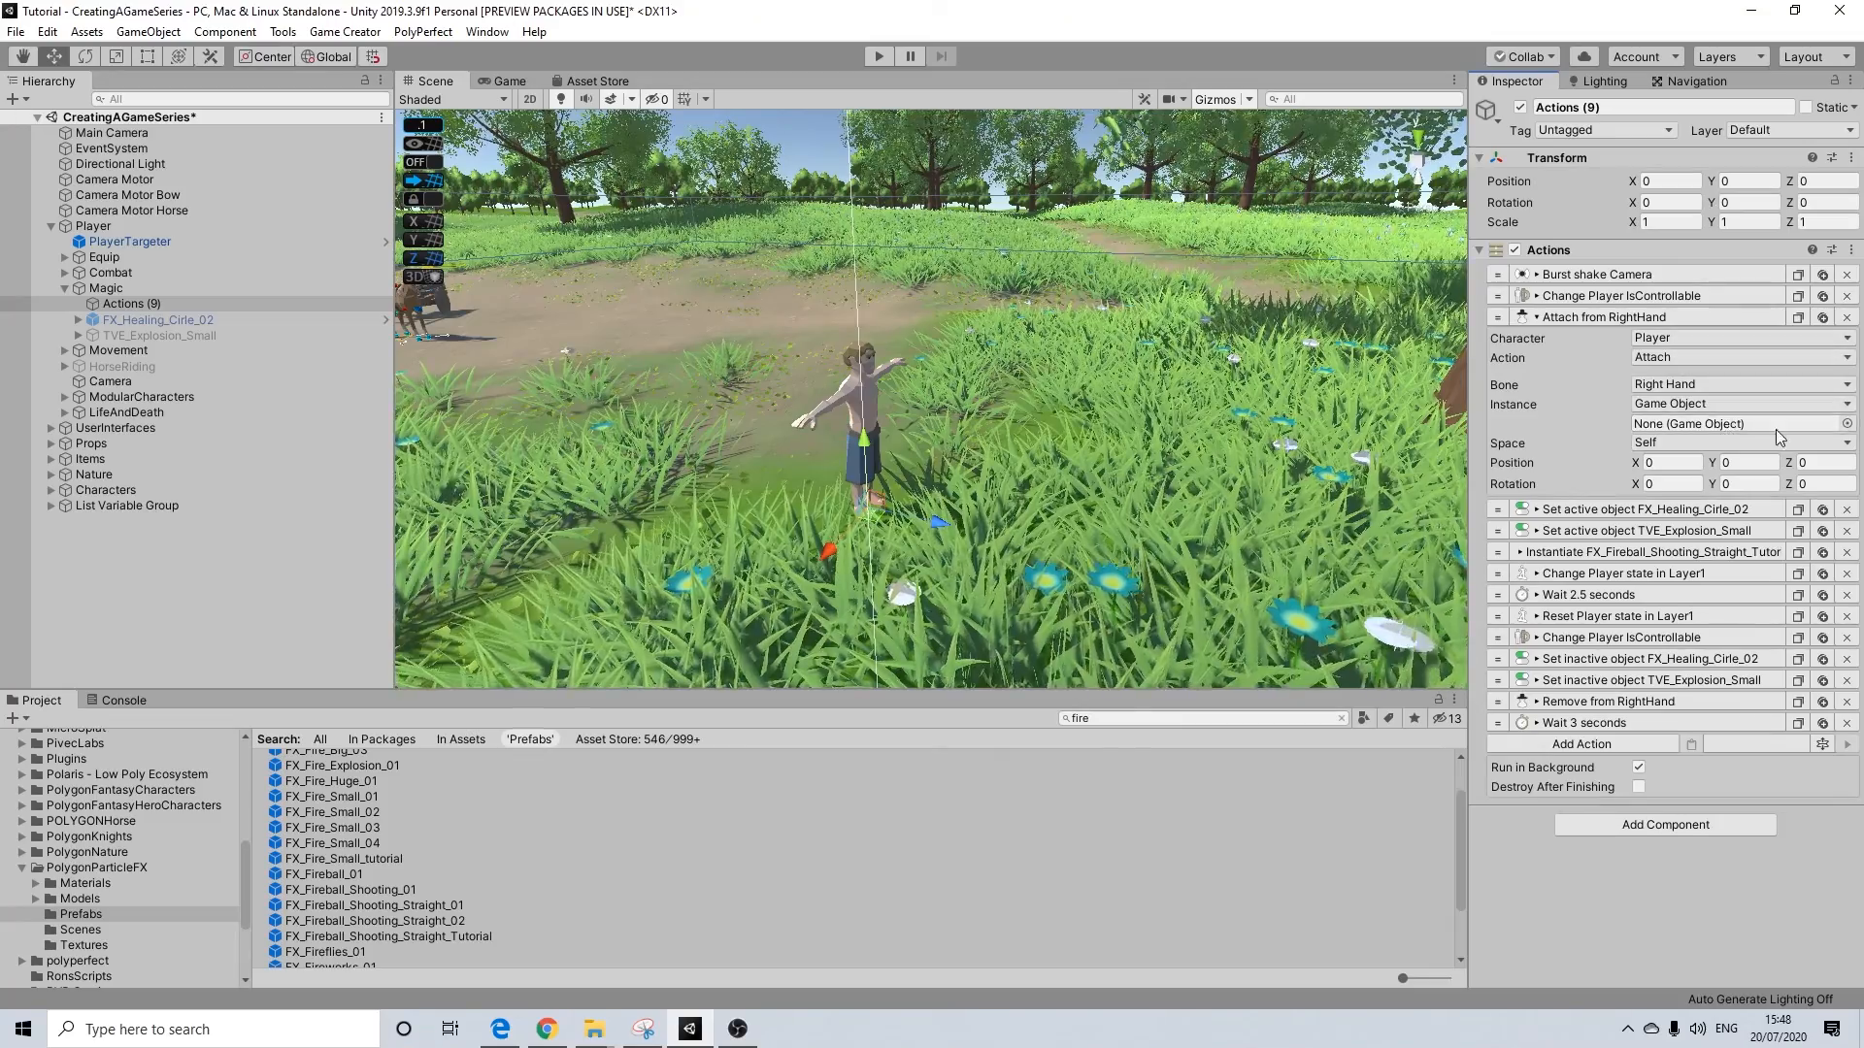
click(1847, 424)
text(tuto)
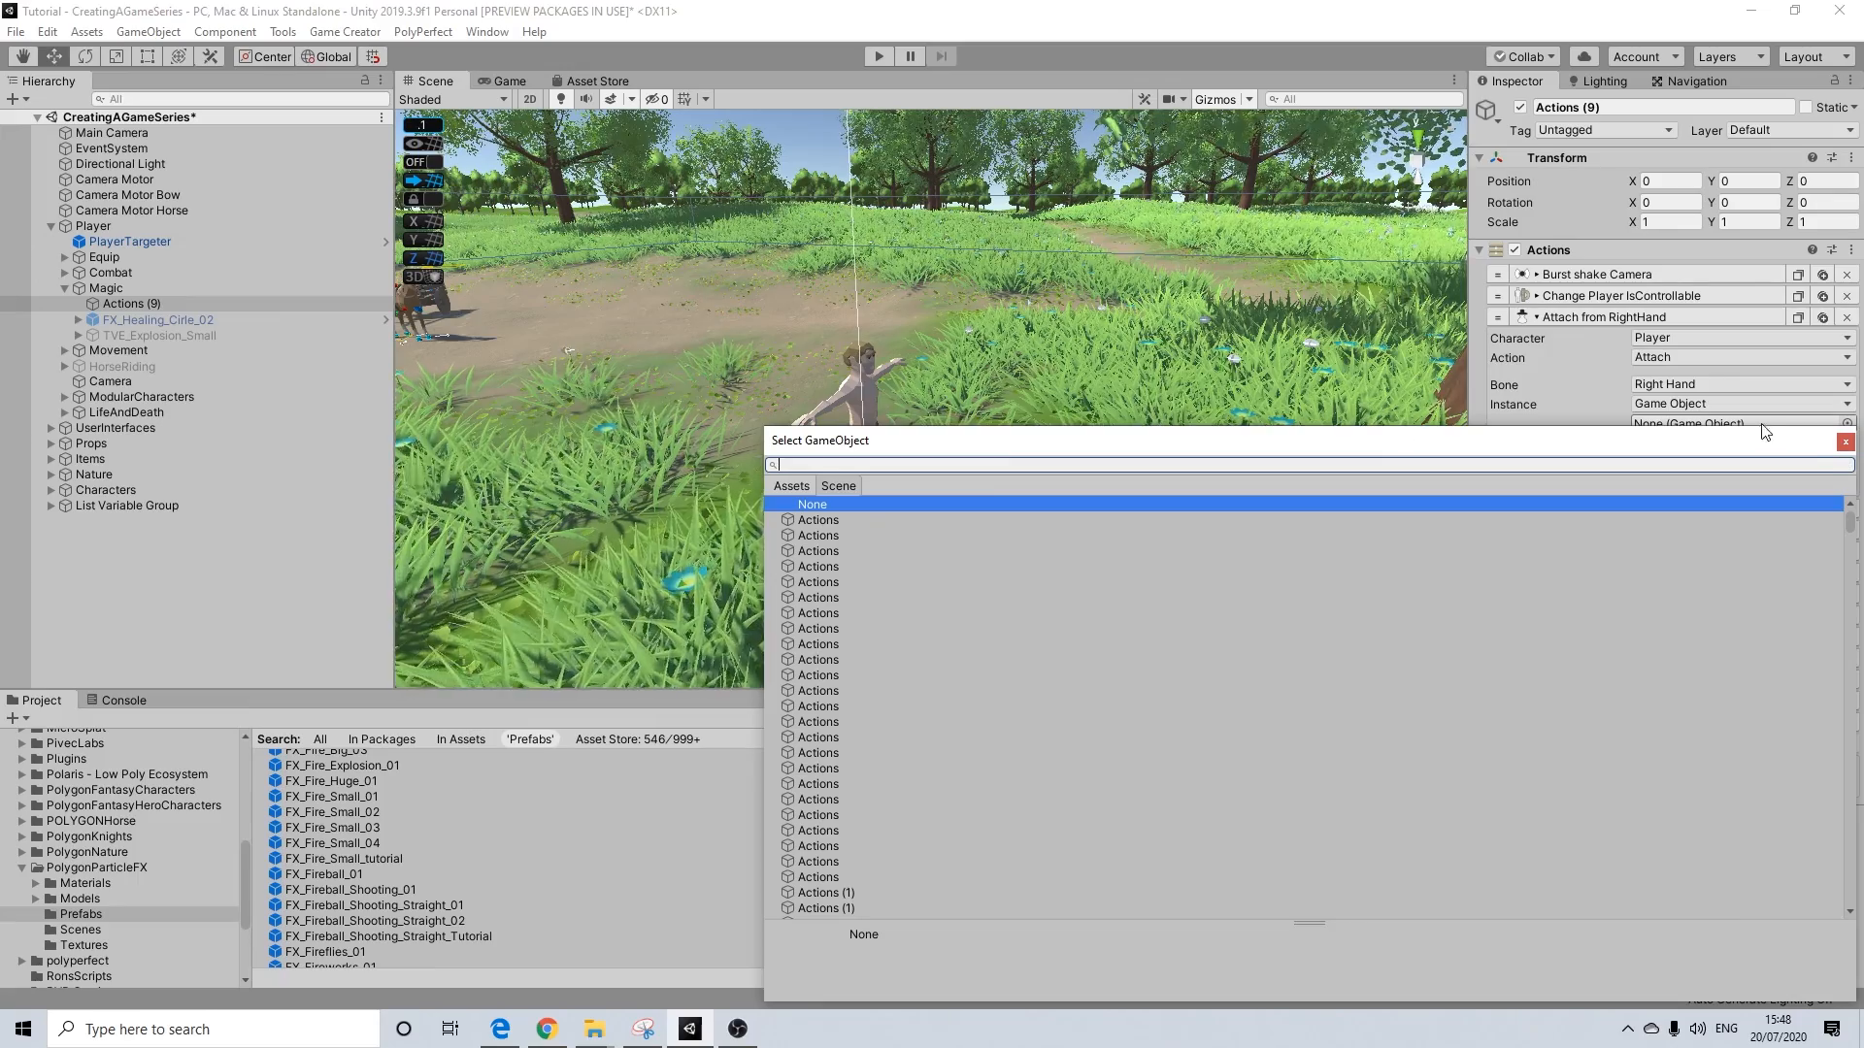
text(tut)
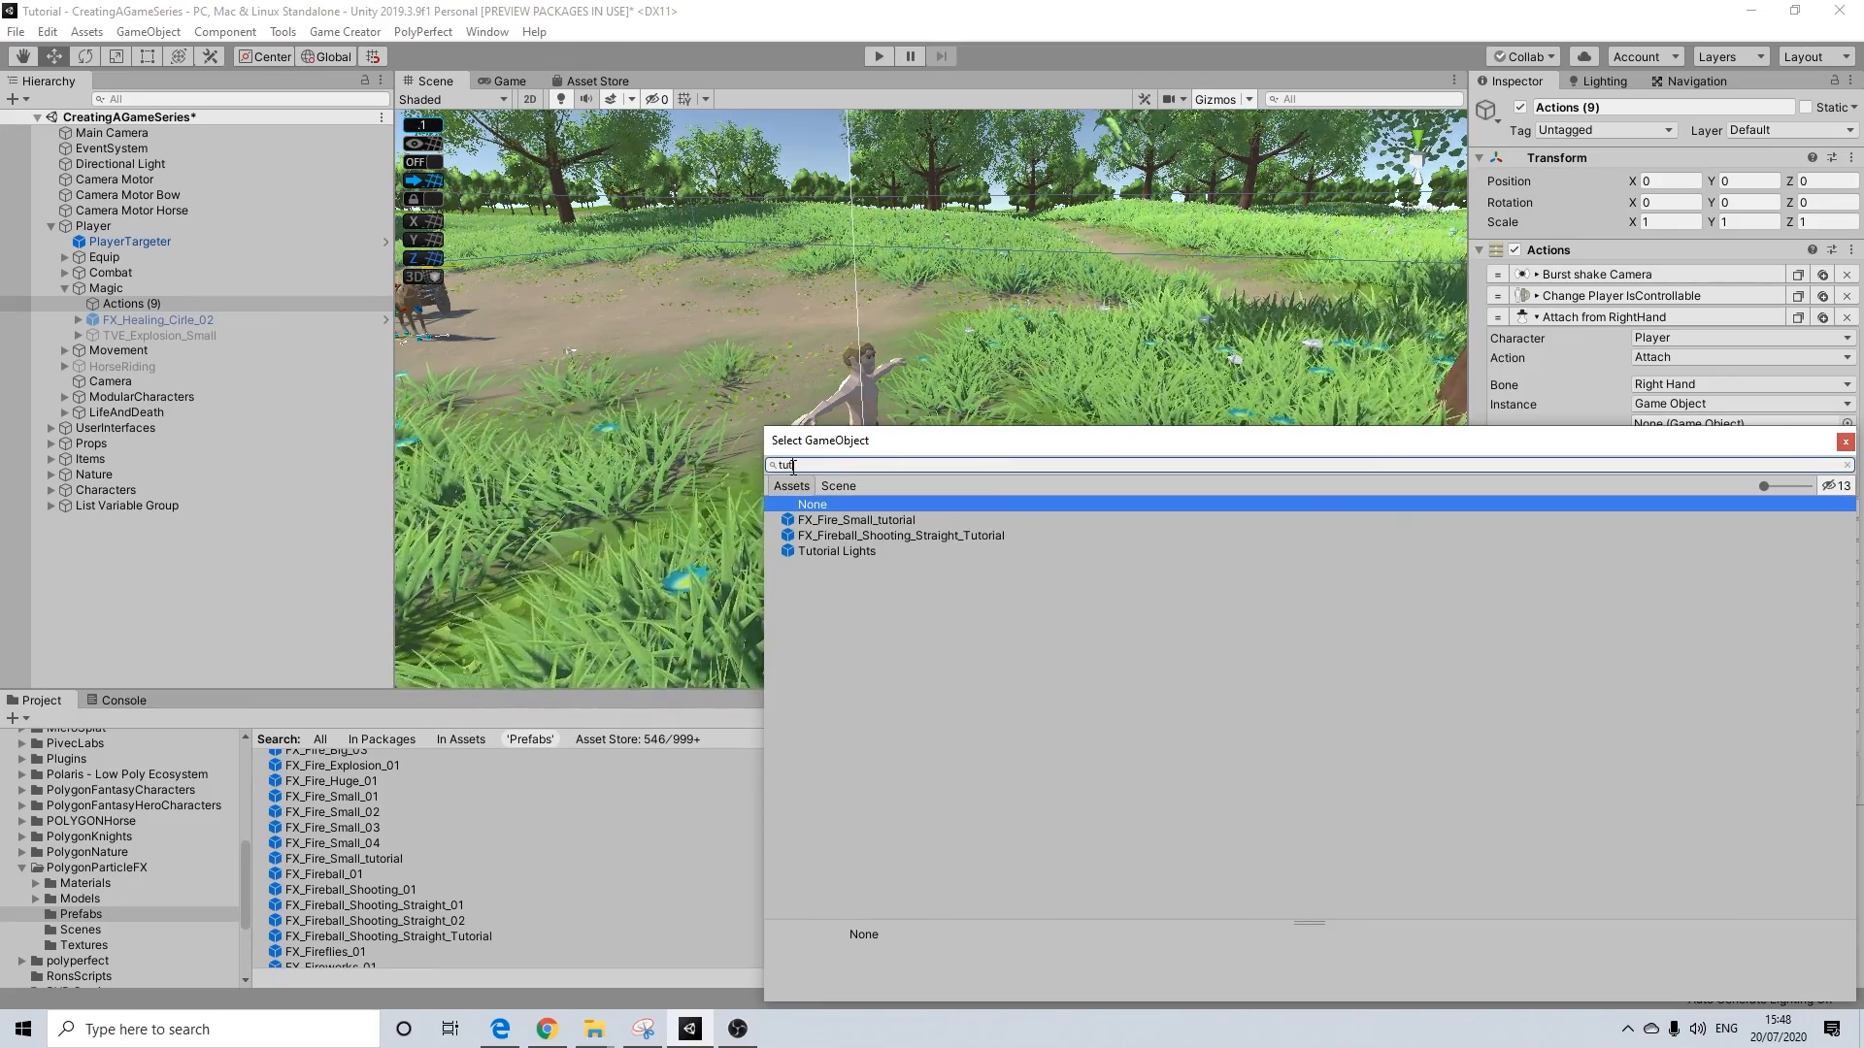
click(891, 520)
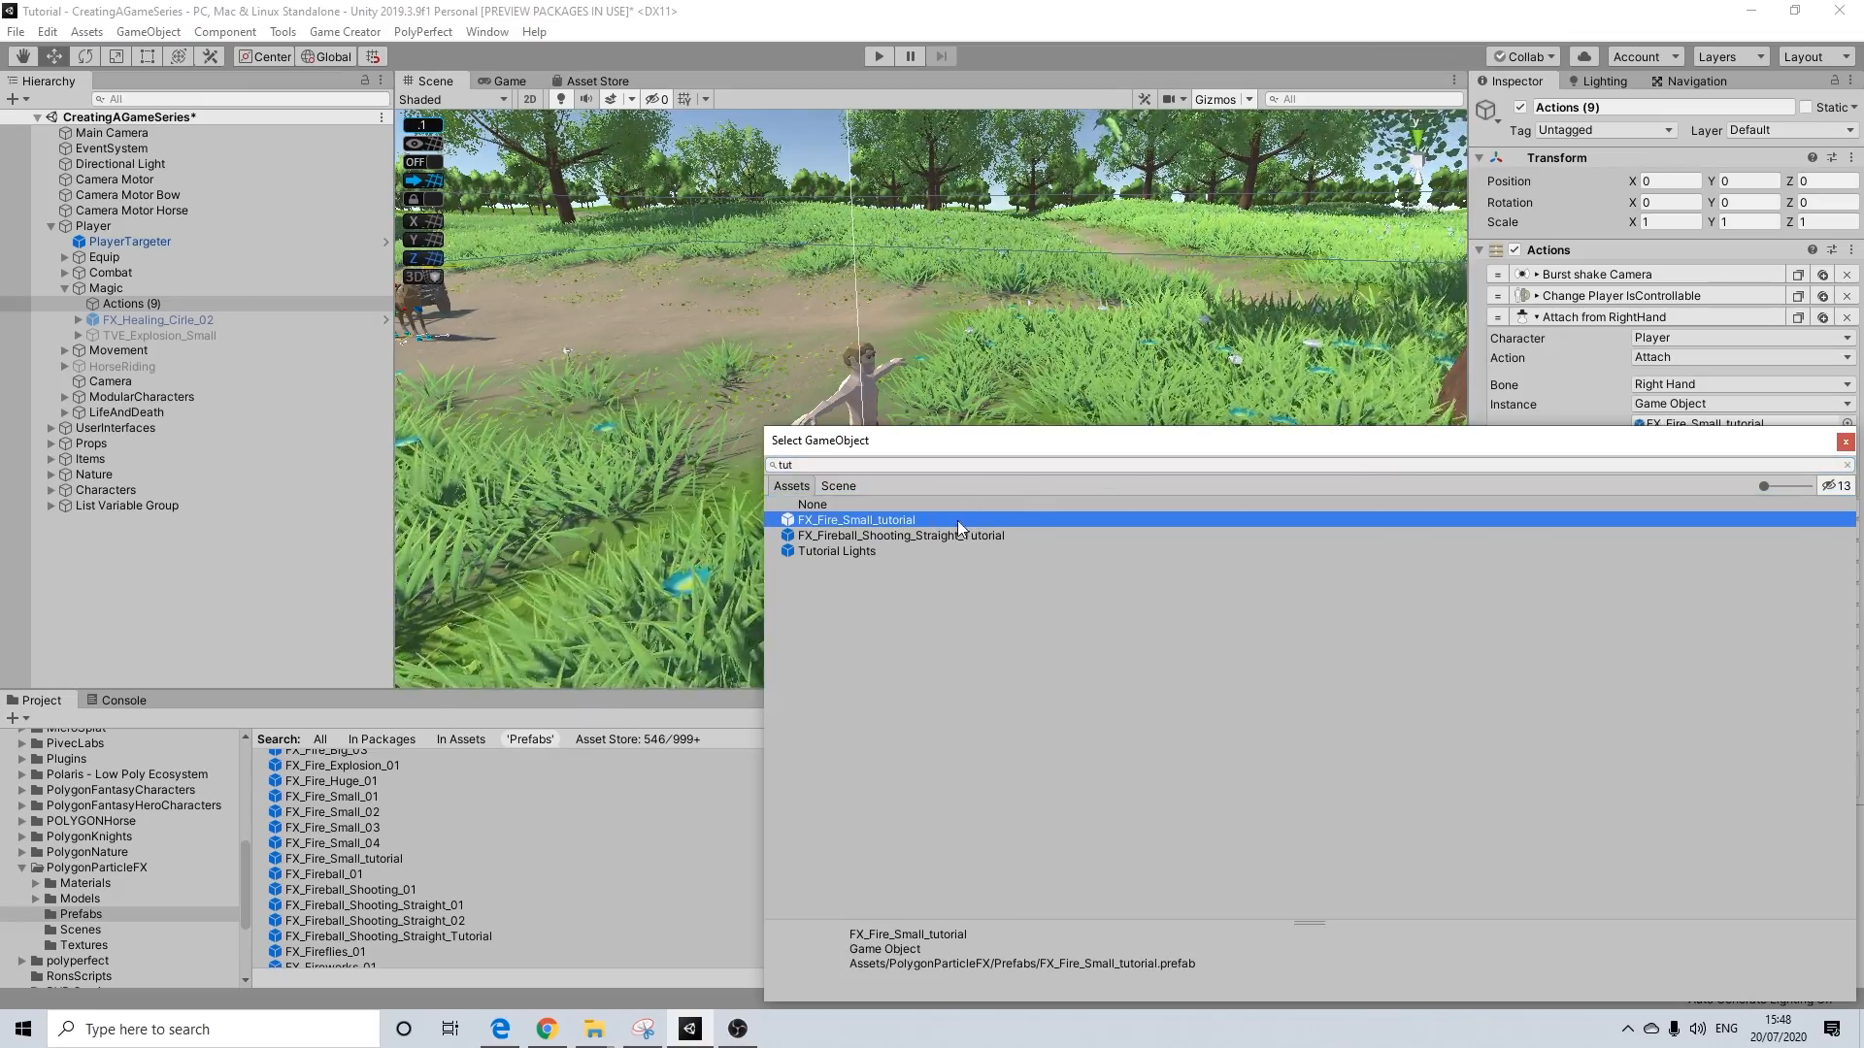
click(1844, 442)
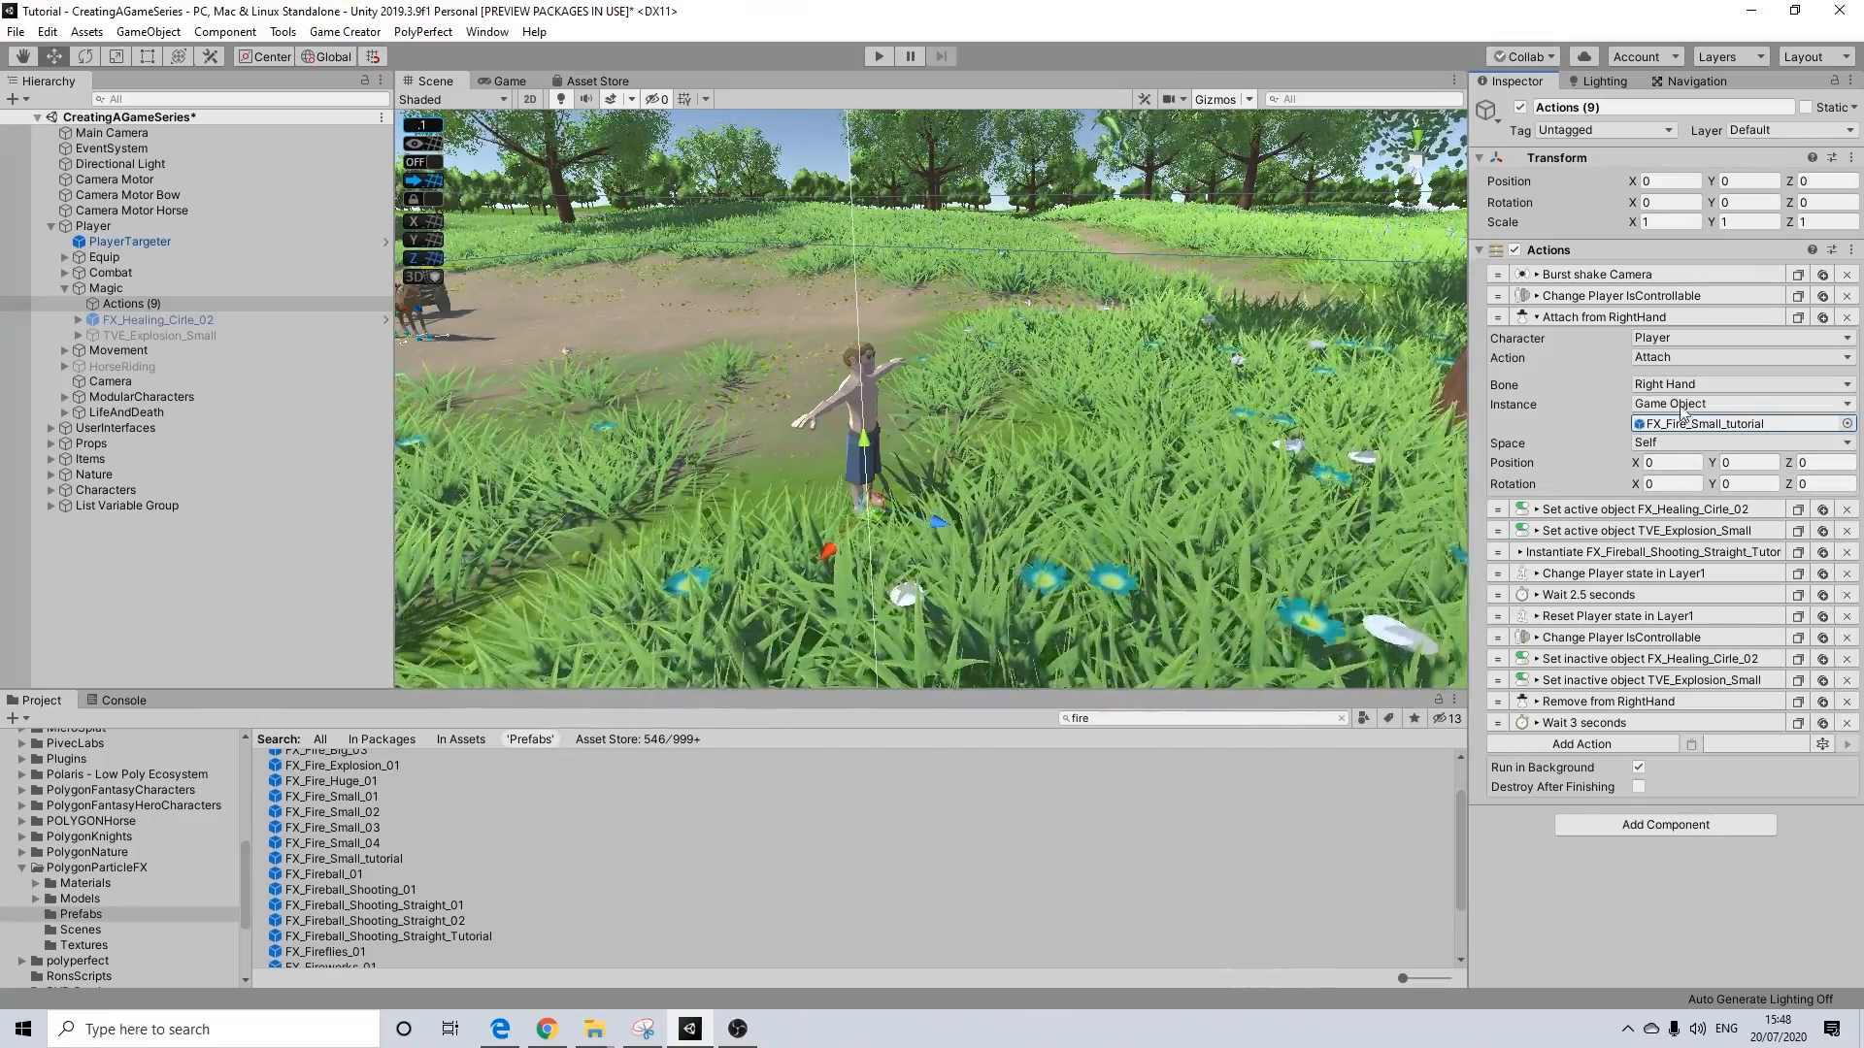
alt+drag(898, 404, 1067, 415)
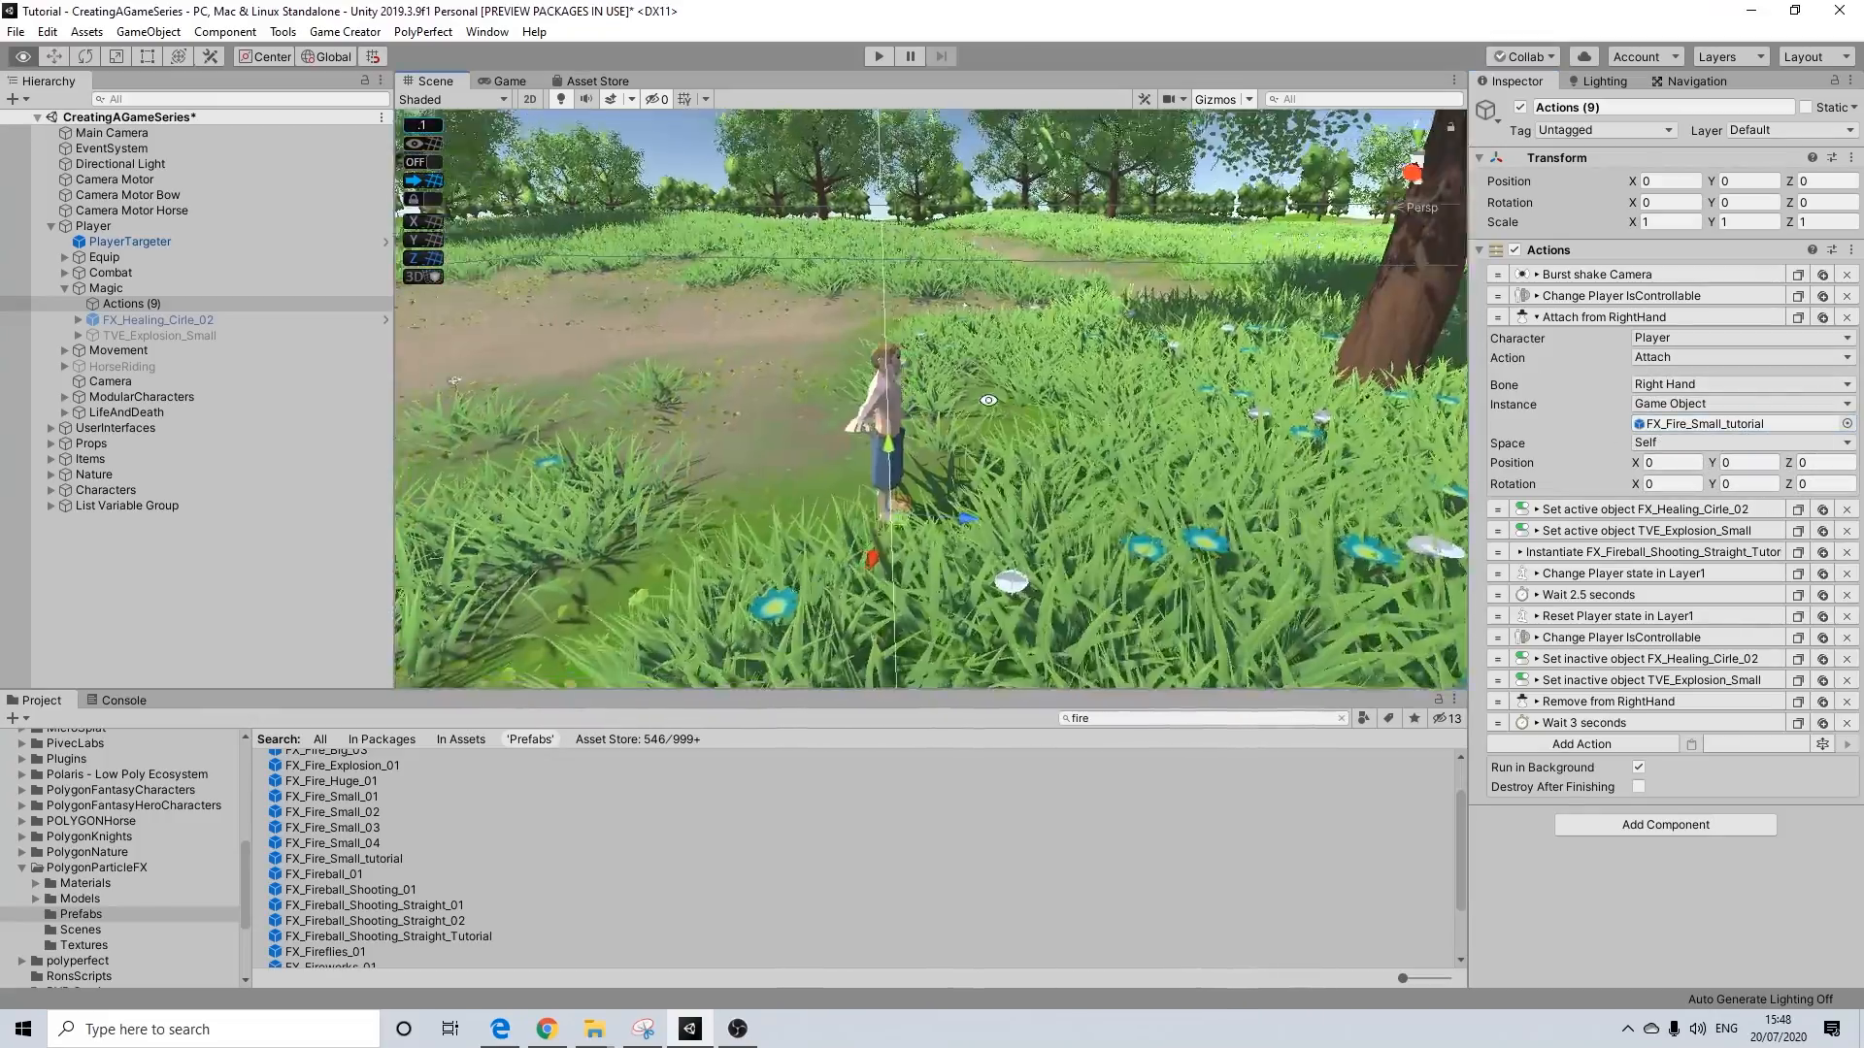
Review the settings of Magic's Actions (9), from the right-hand attach action through the fireball and player state actions to restoring player control
click(1613, 315)
click(1610, 317)
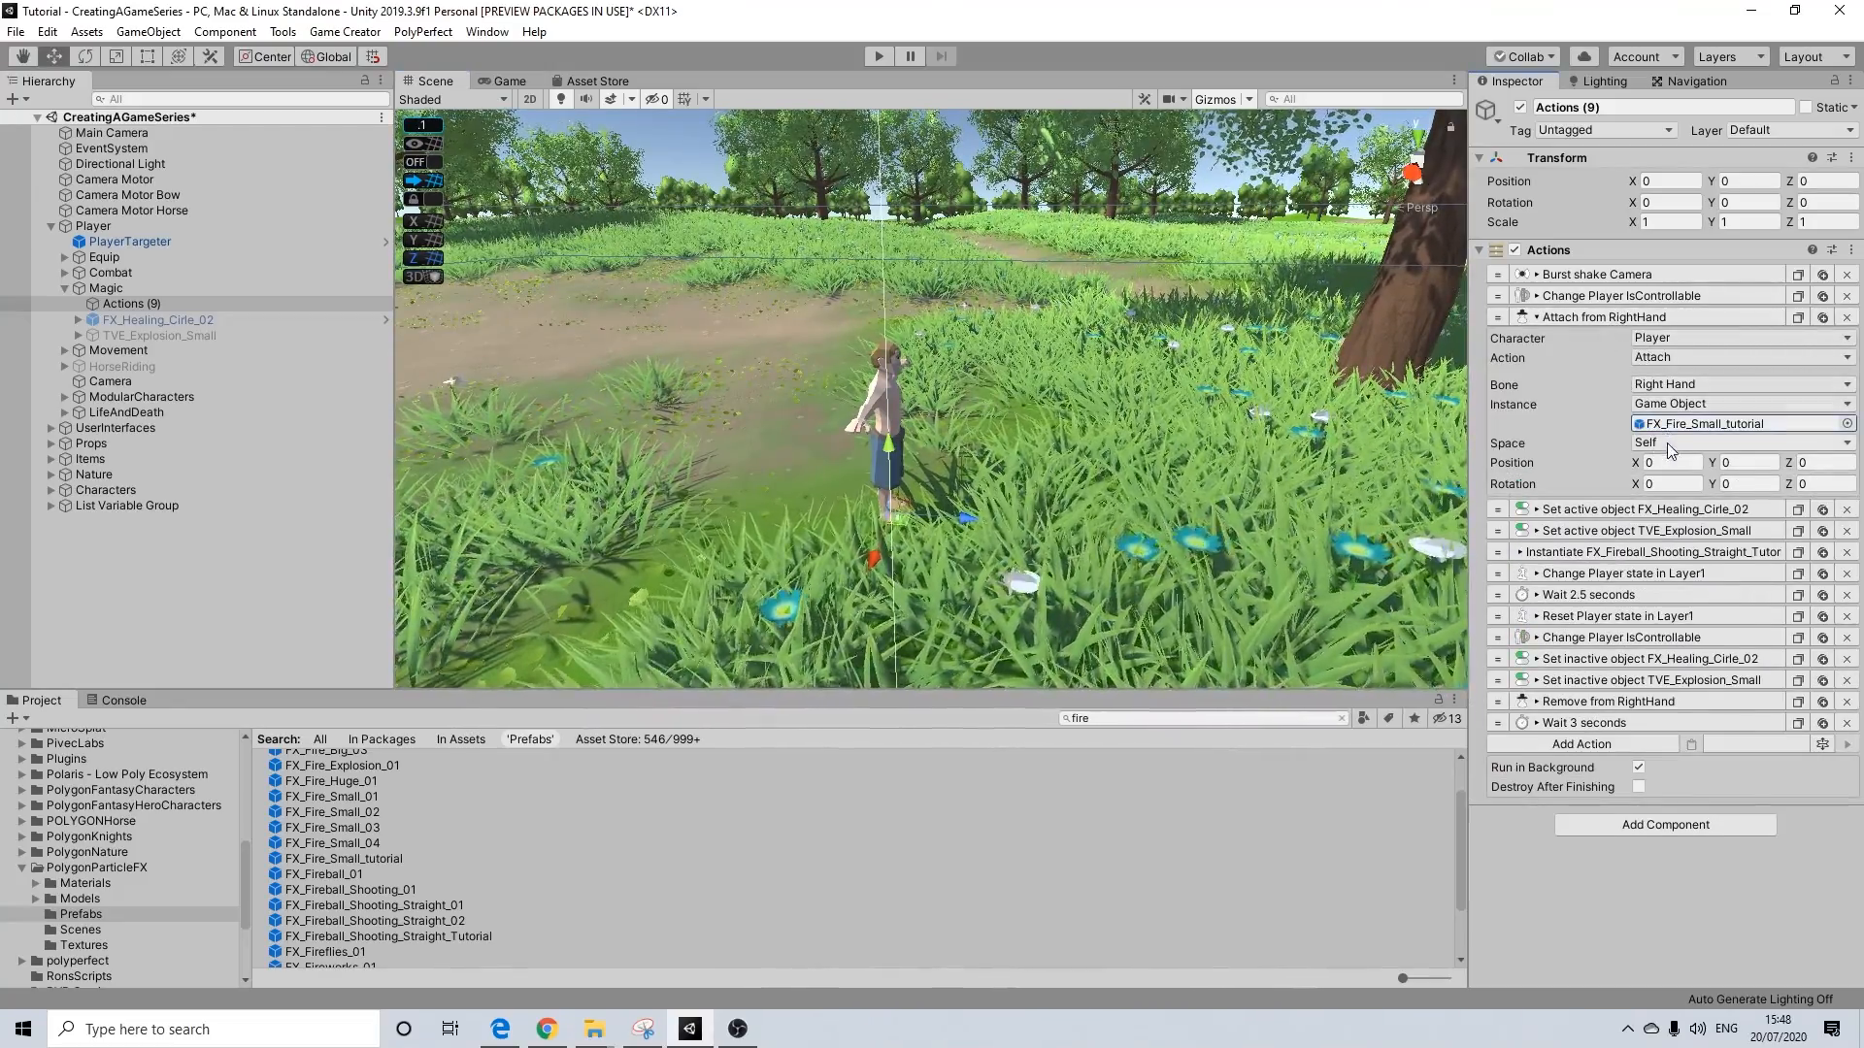
click(1641, 317)
click(1636, 338)
click(1636, 338)
click(1638, 360)
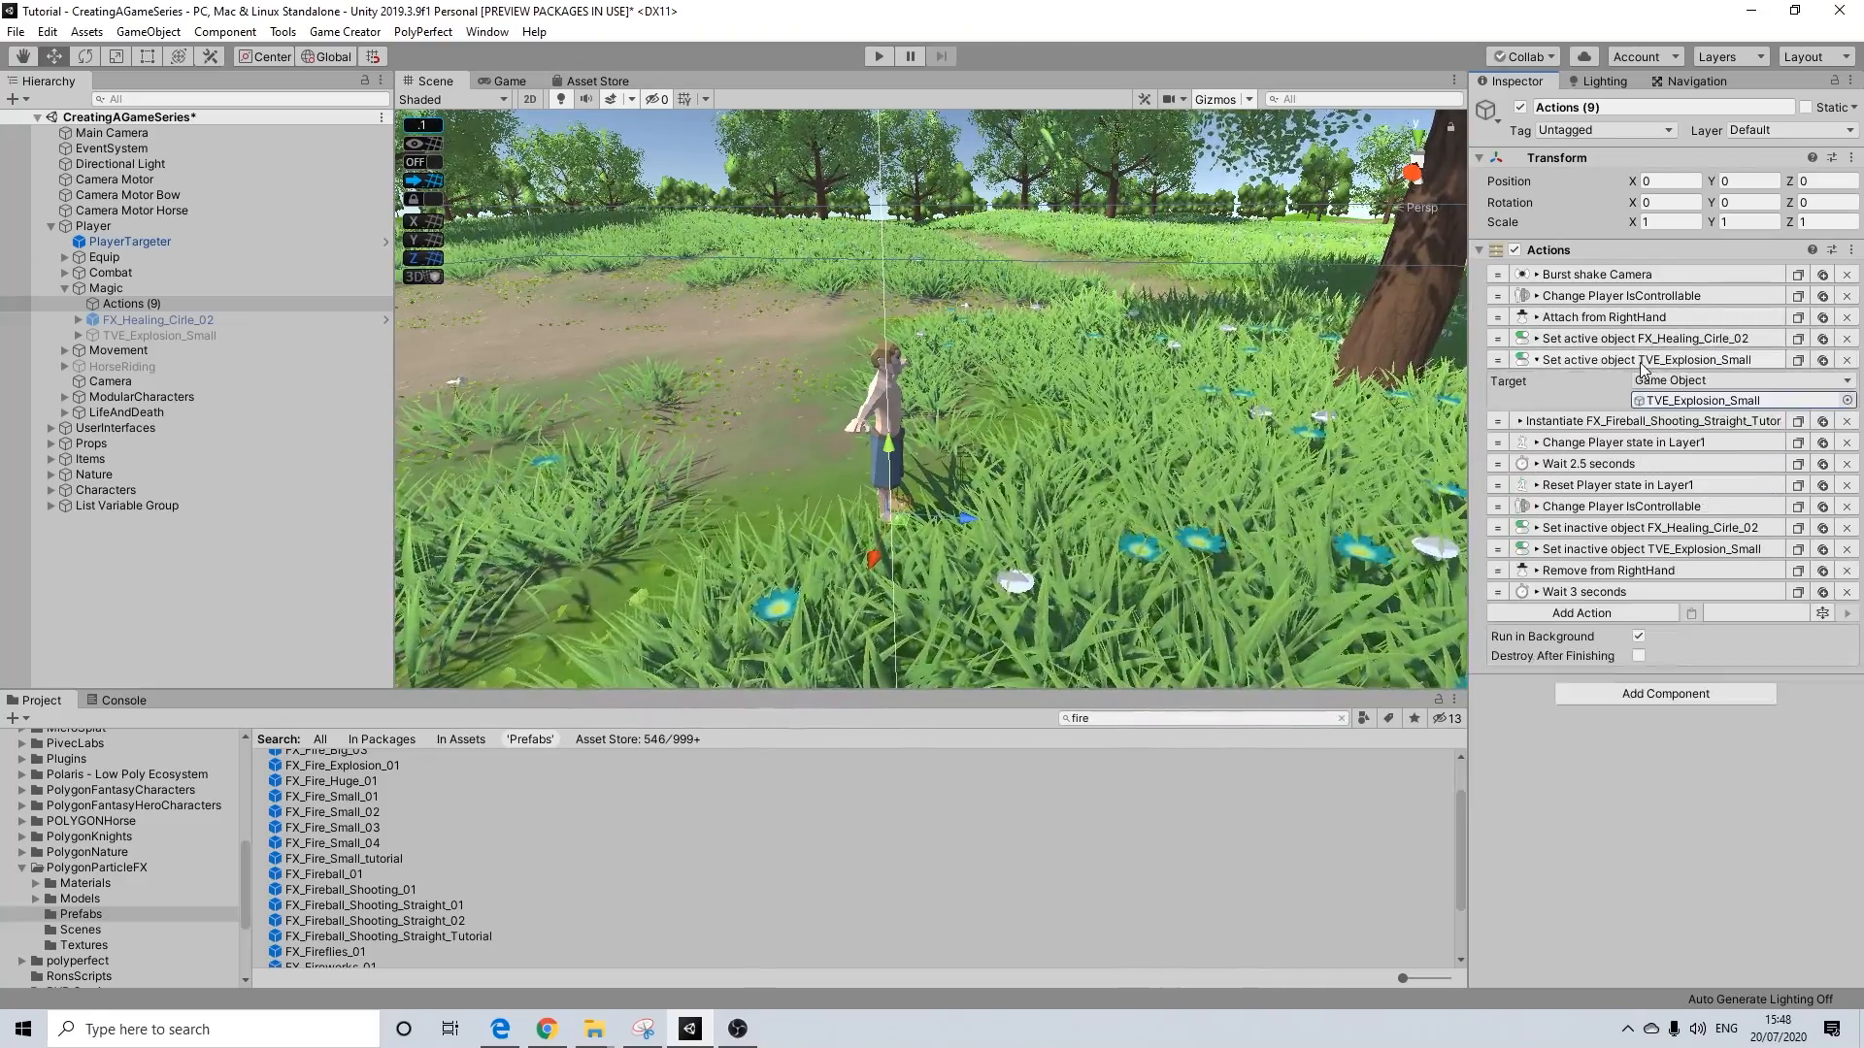
click(1636, 361)
click(1630, 381)
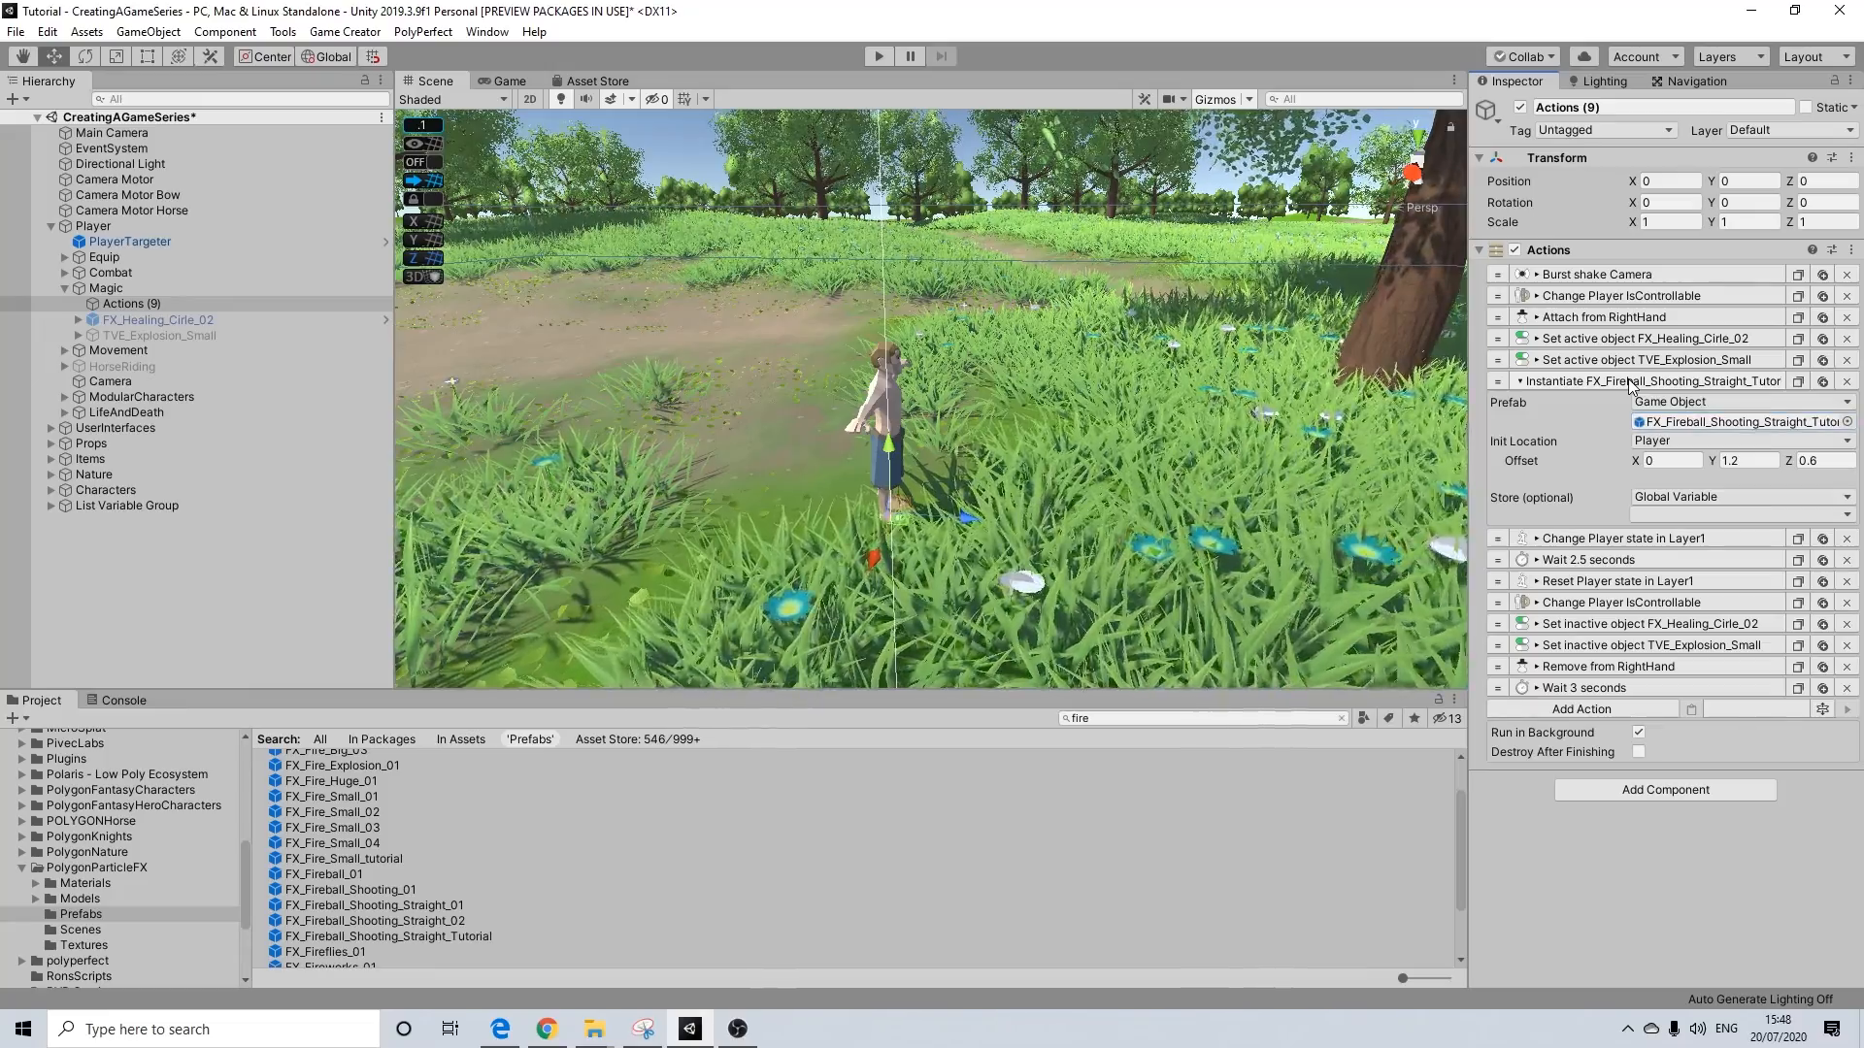
click(1626, 382)
click(1619, 404)
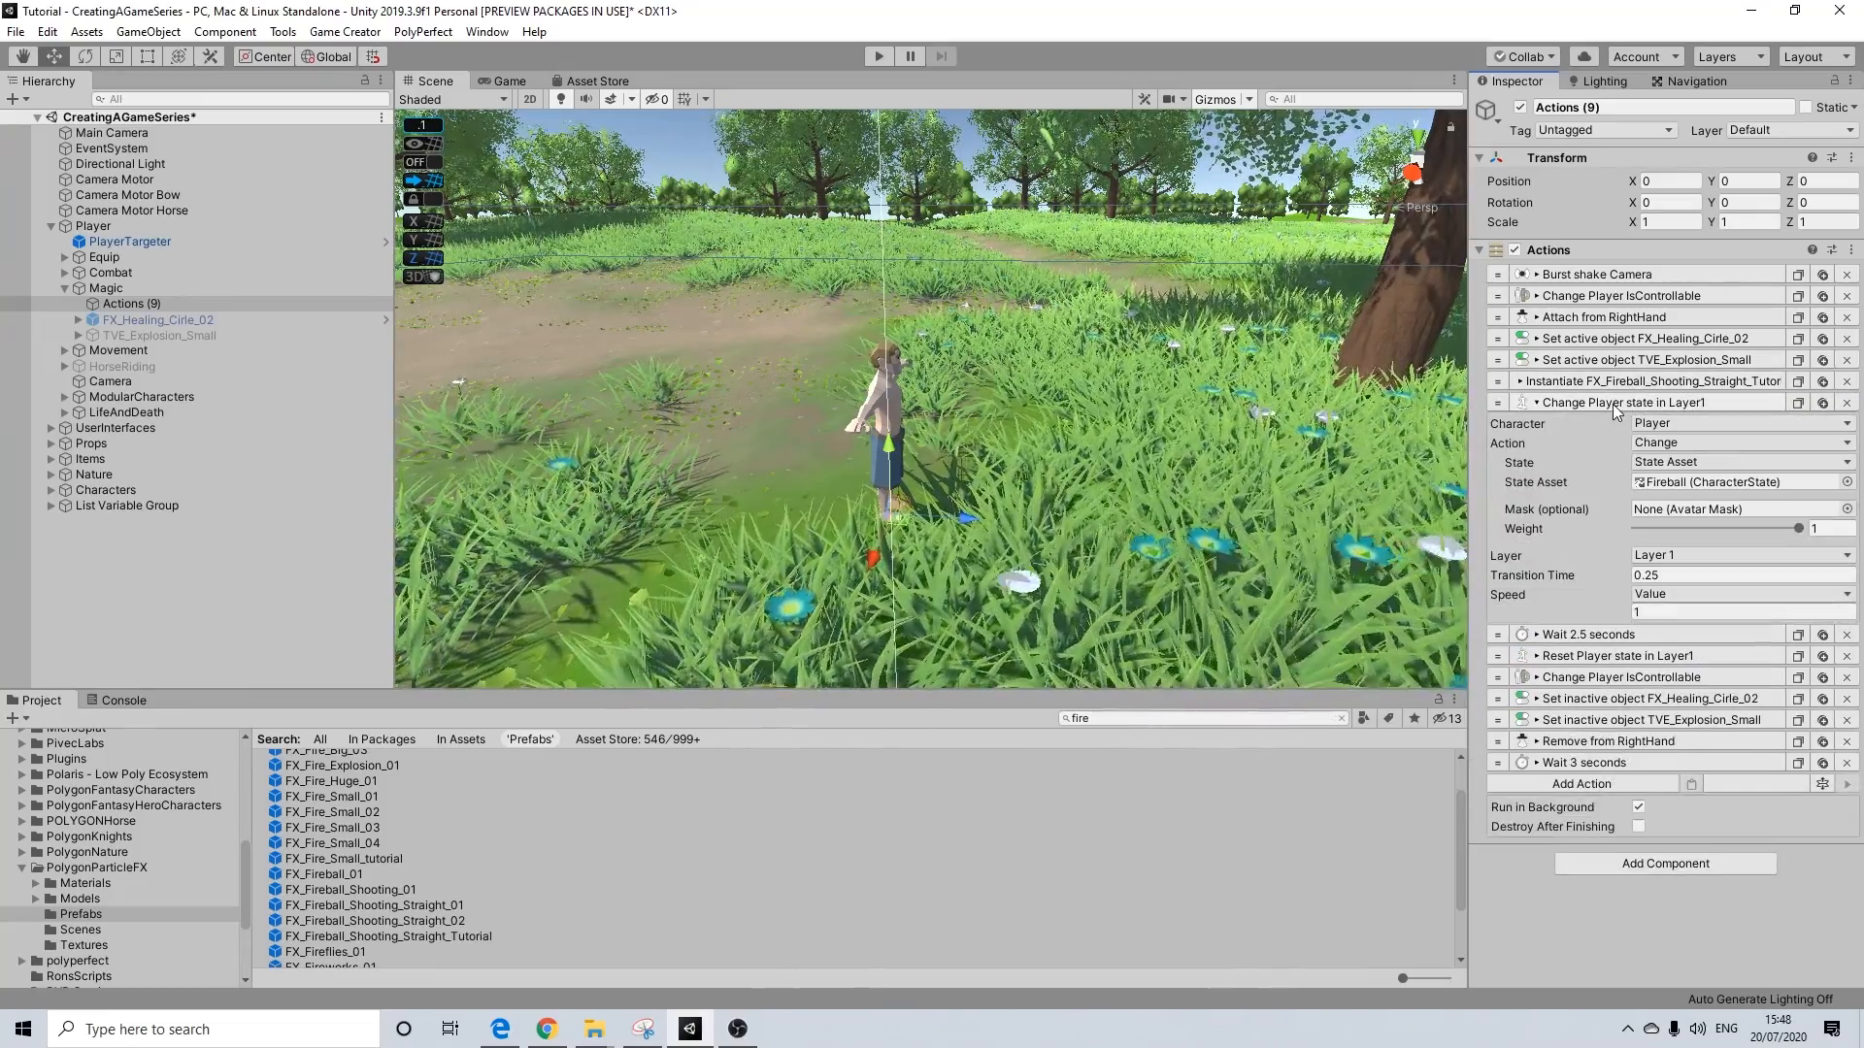
click(1615, 403)
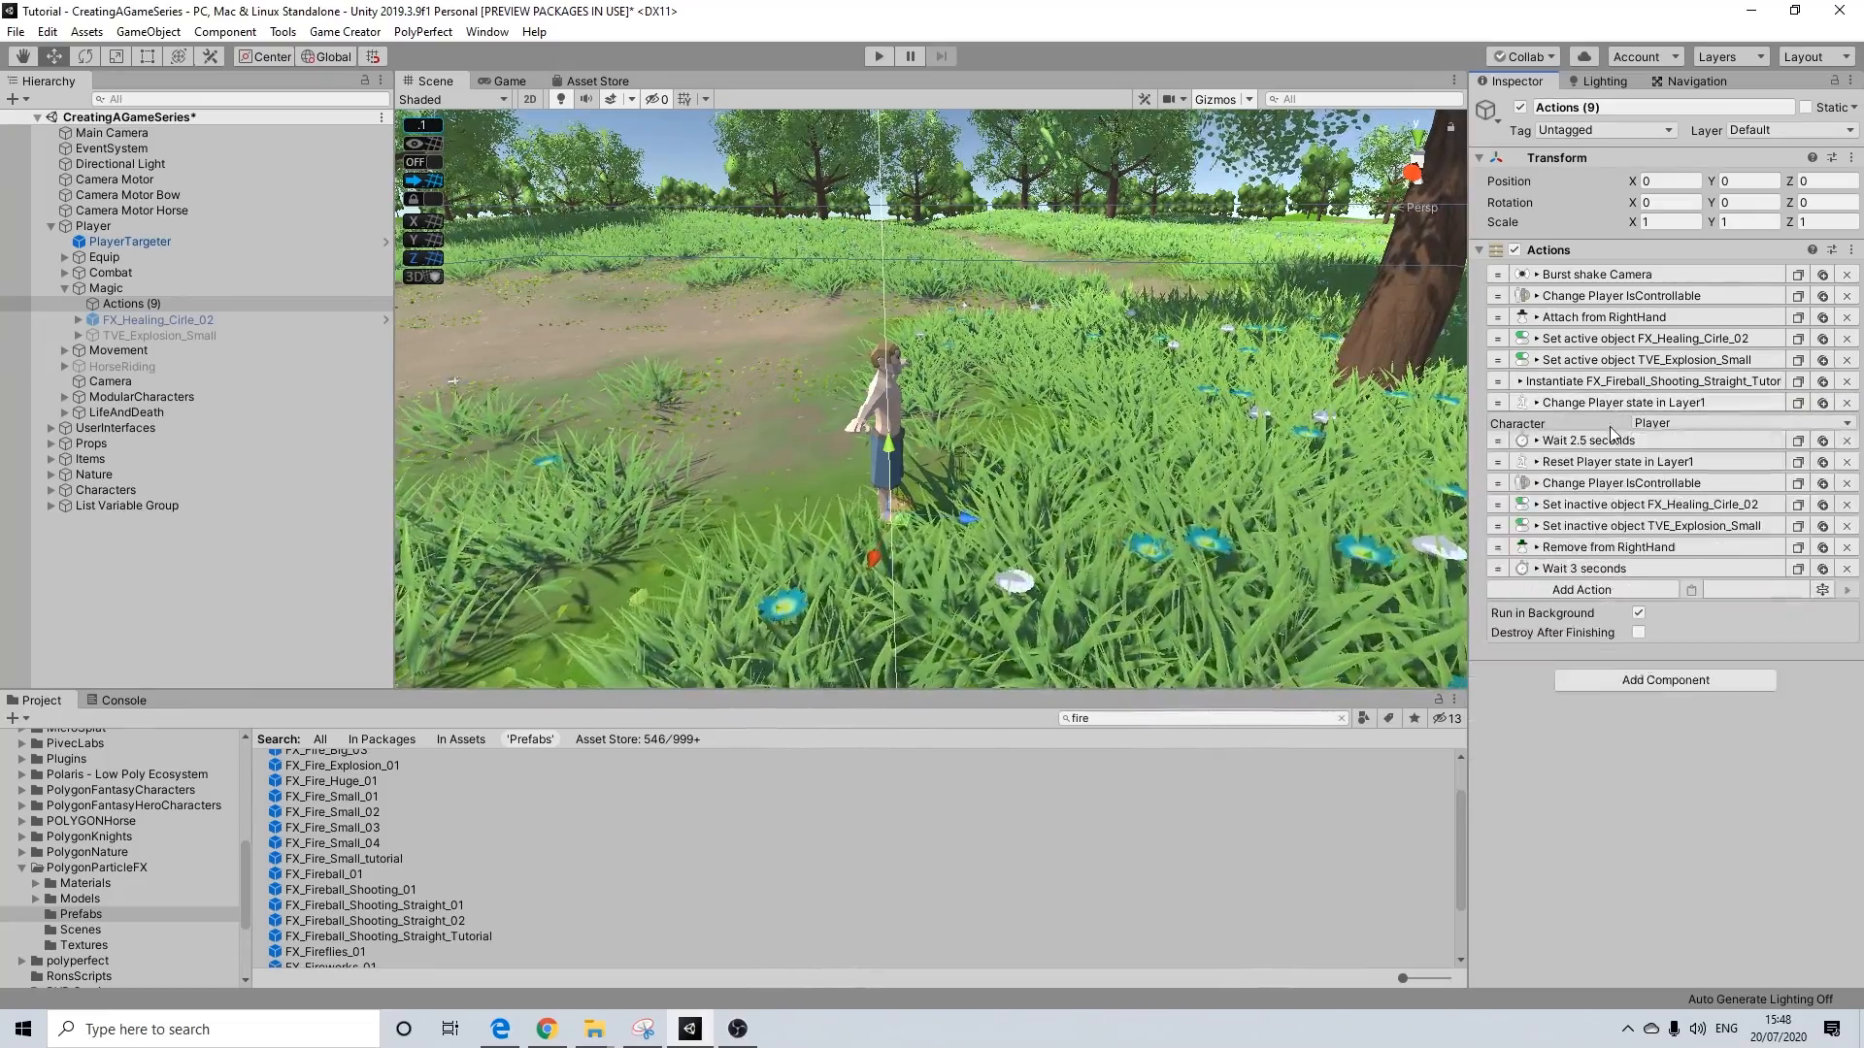
click(1610, 444)
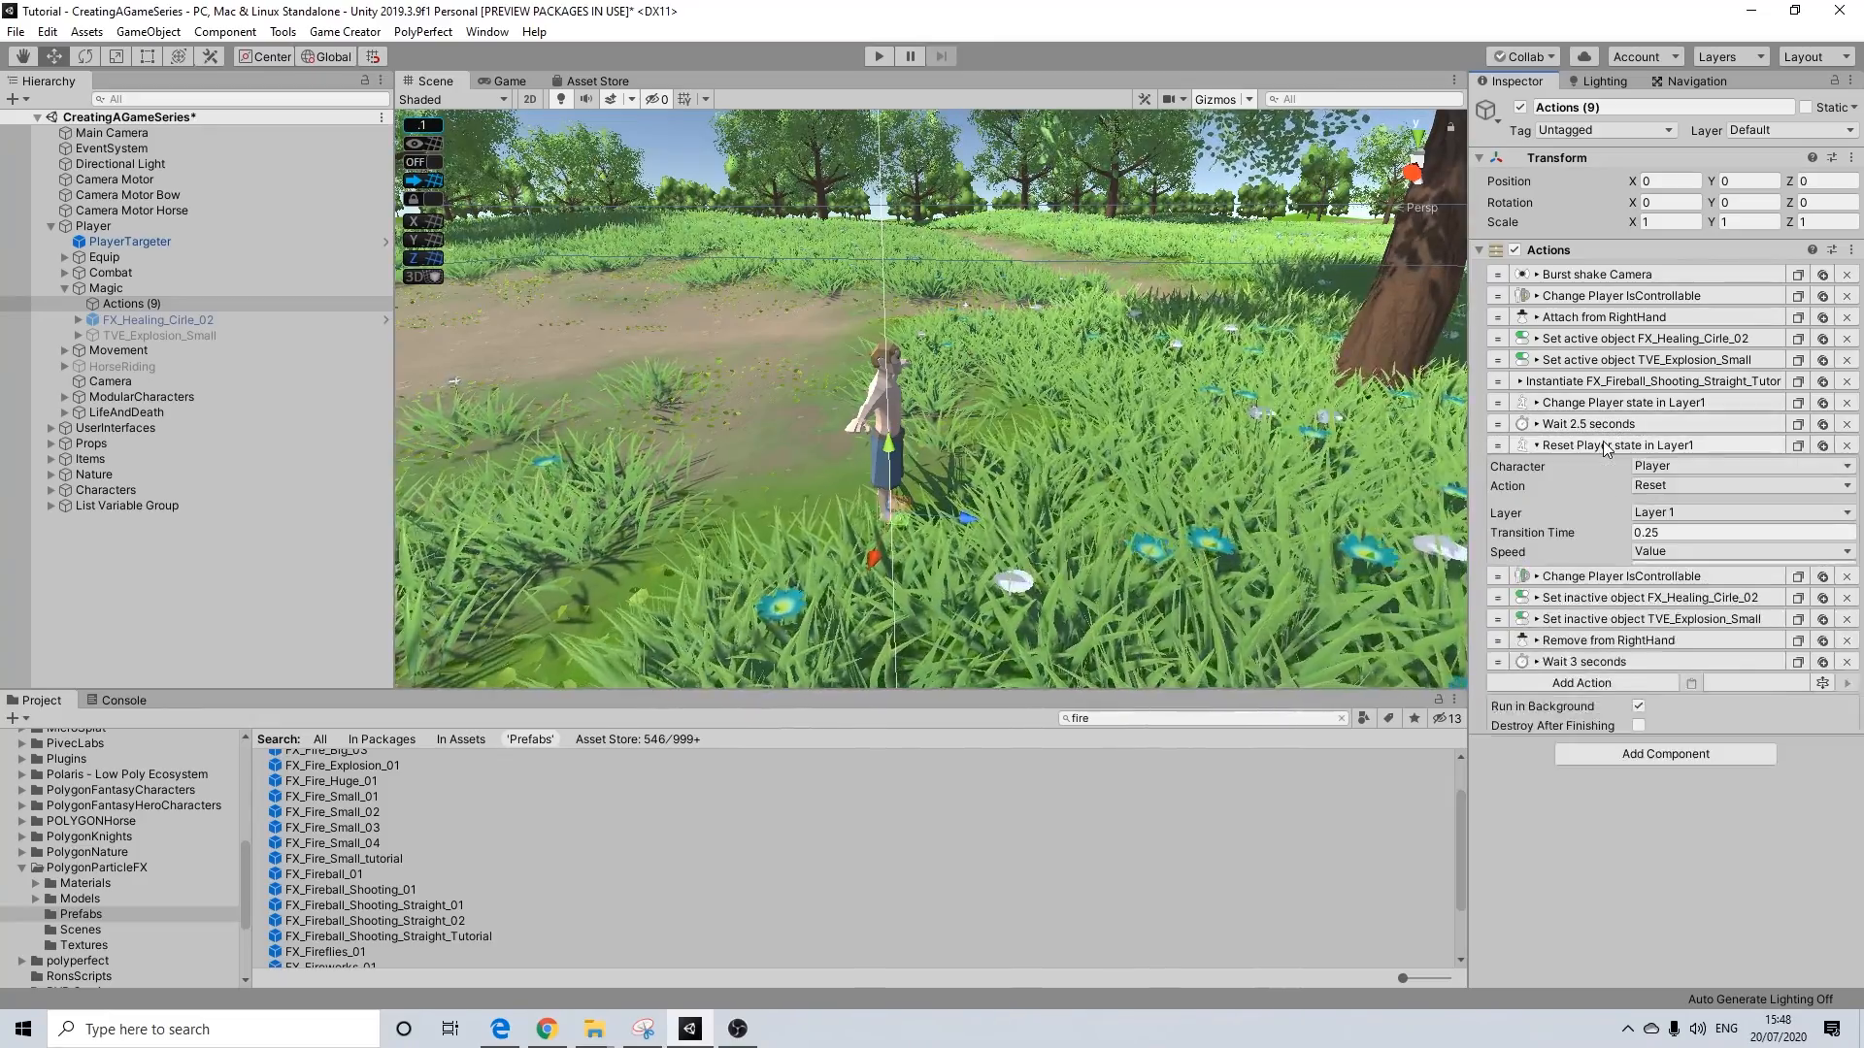
click(1604, 443)
click(1601, 467)
click(1601, 467)
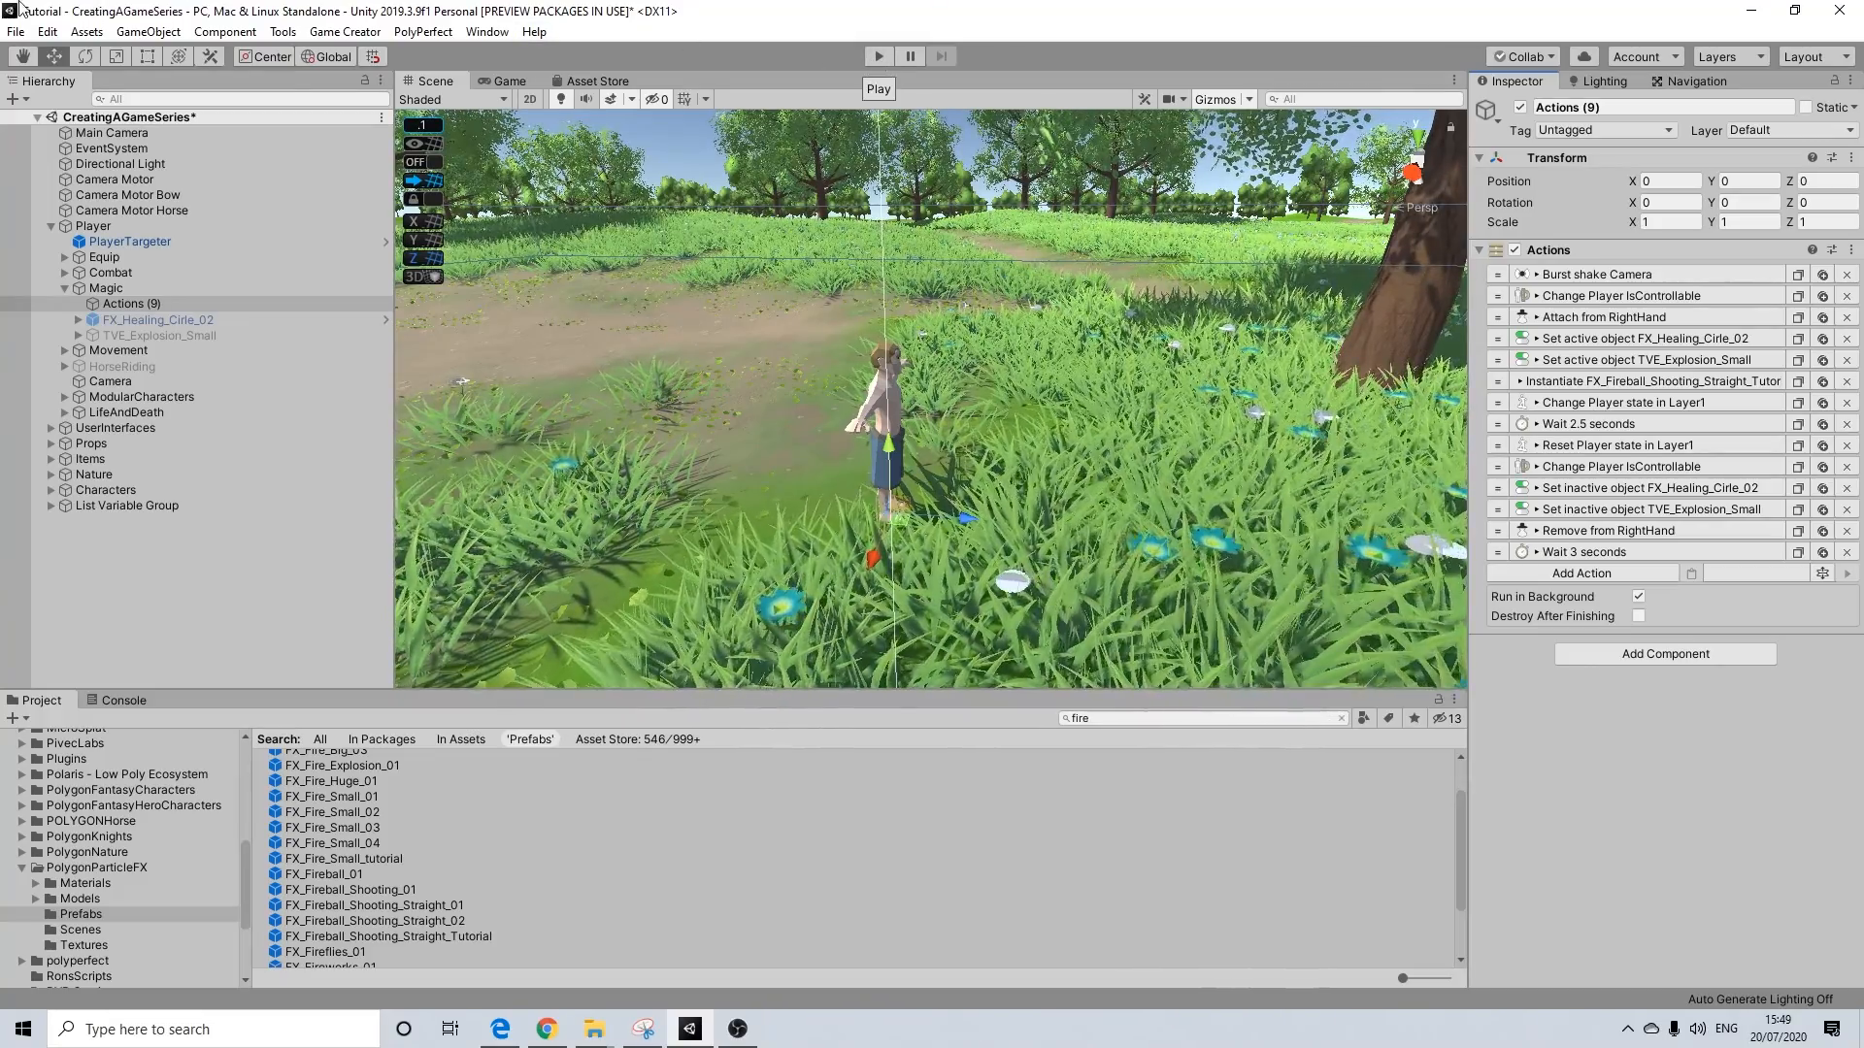
Save the scene and play-test the fireball spell by casting it in the grass field, ending the test
click(16, 31)
click(41, 99)
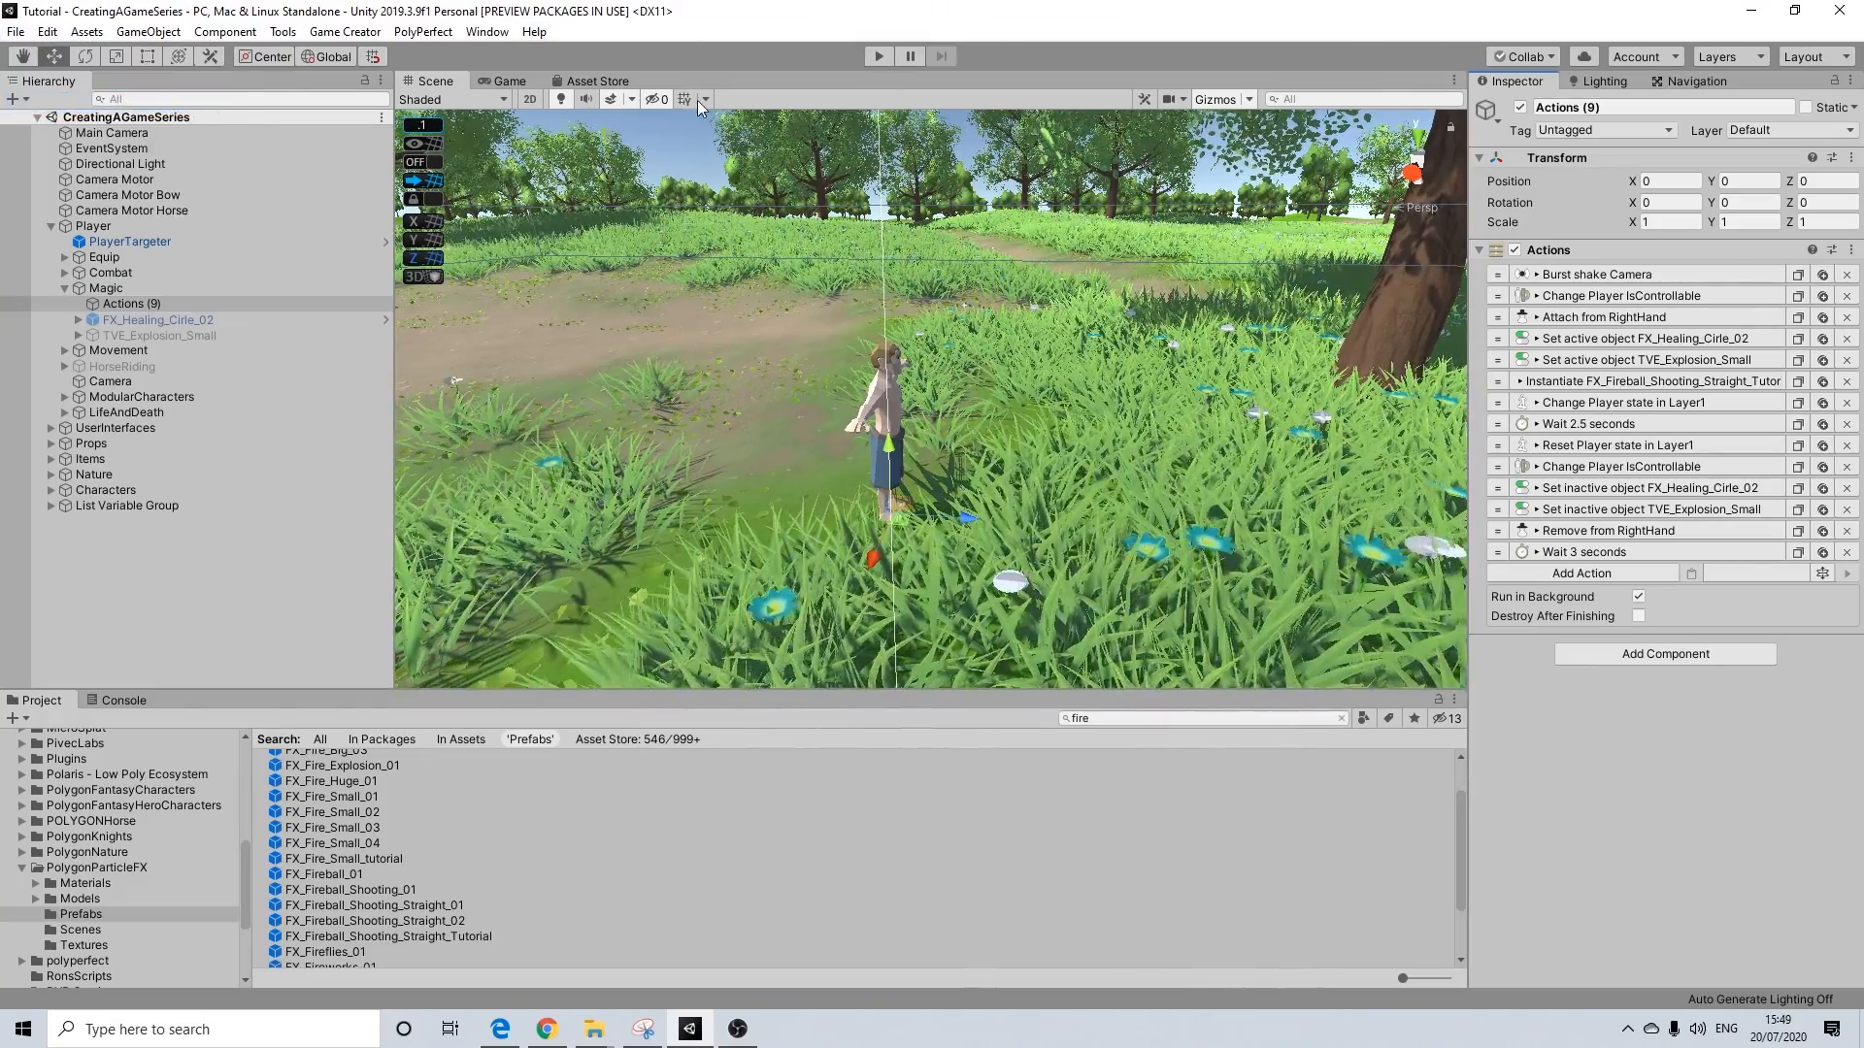
click(871, 61)
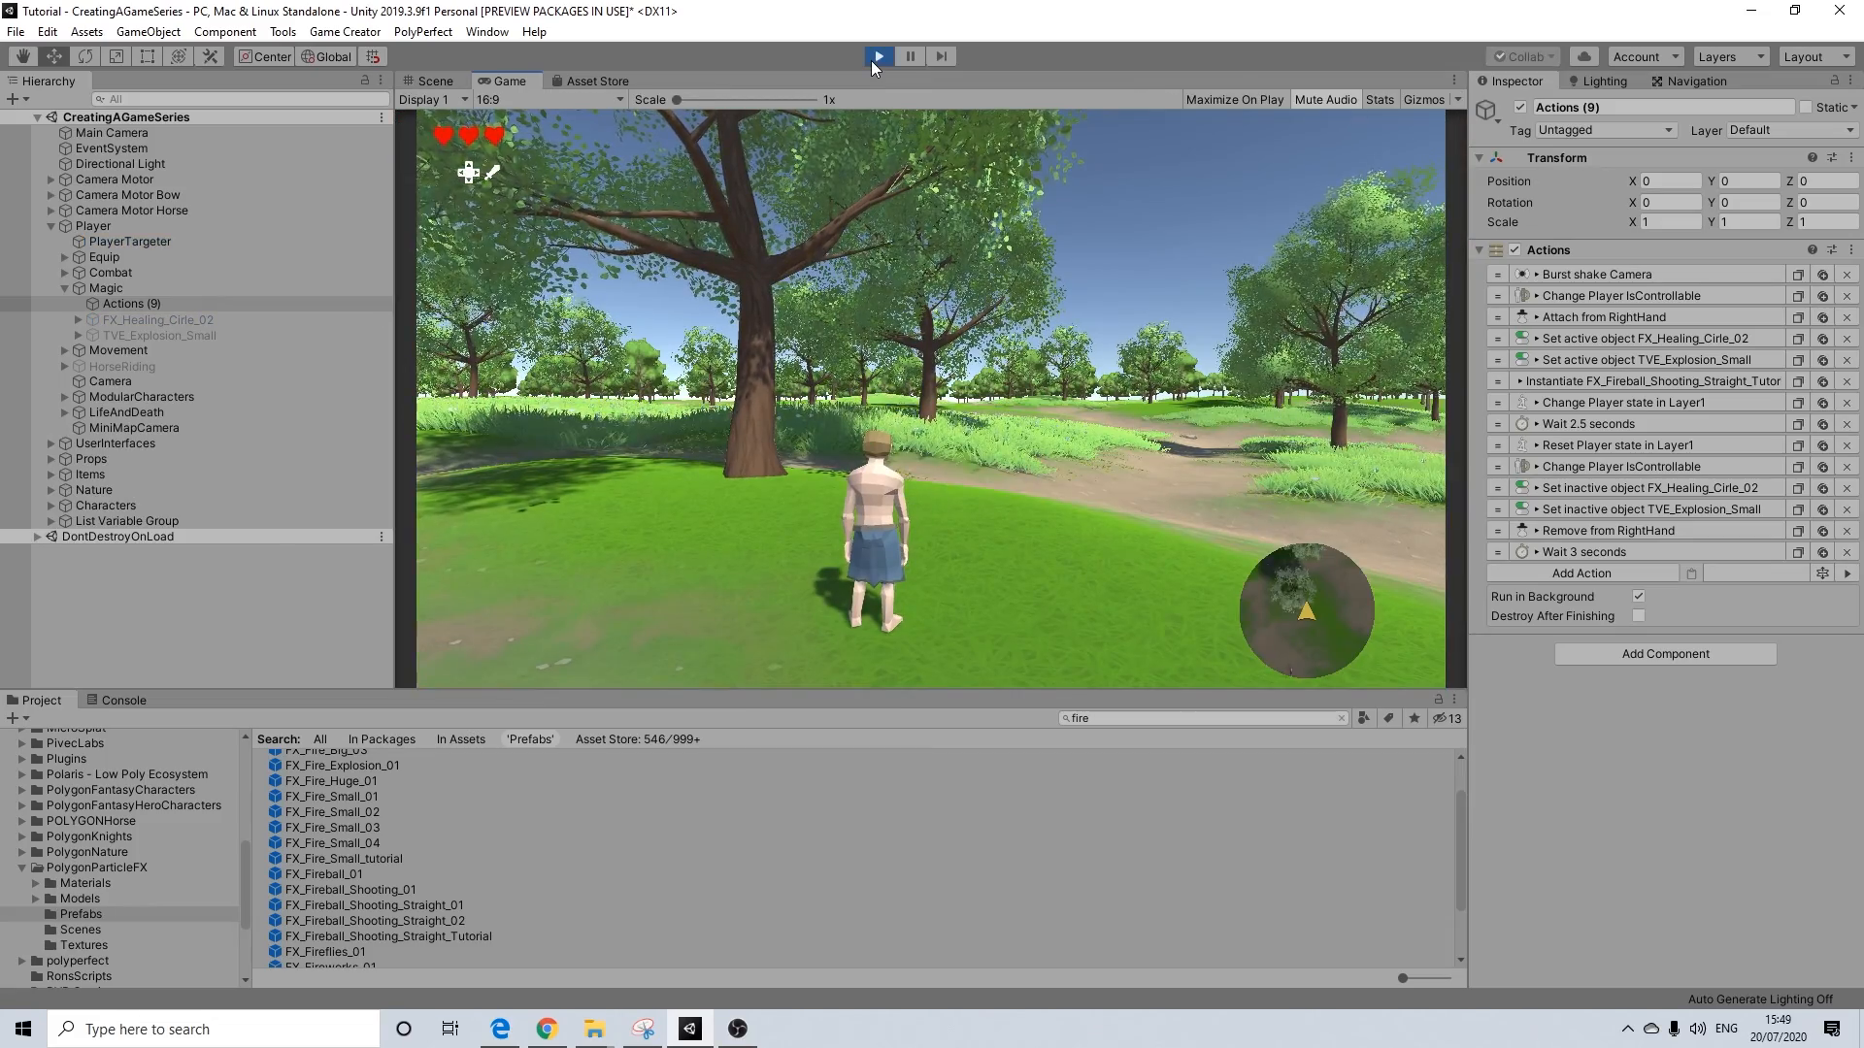
key(d)
key(w)
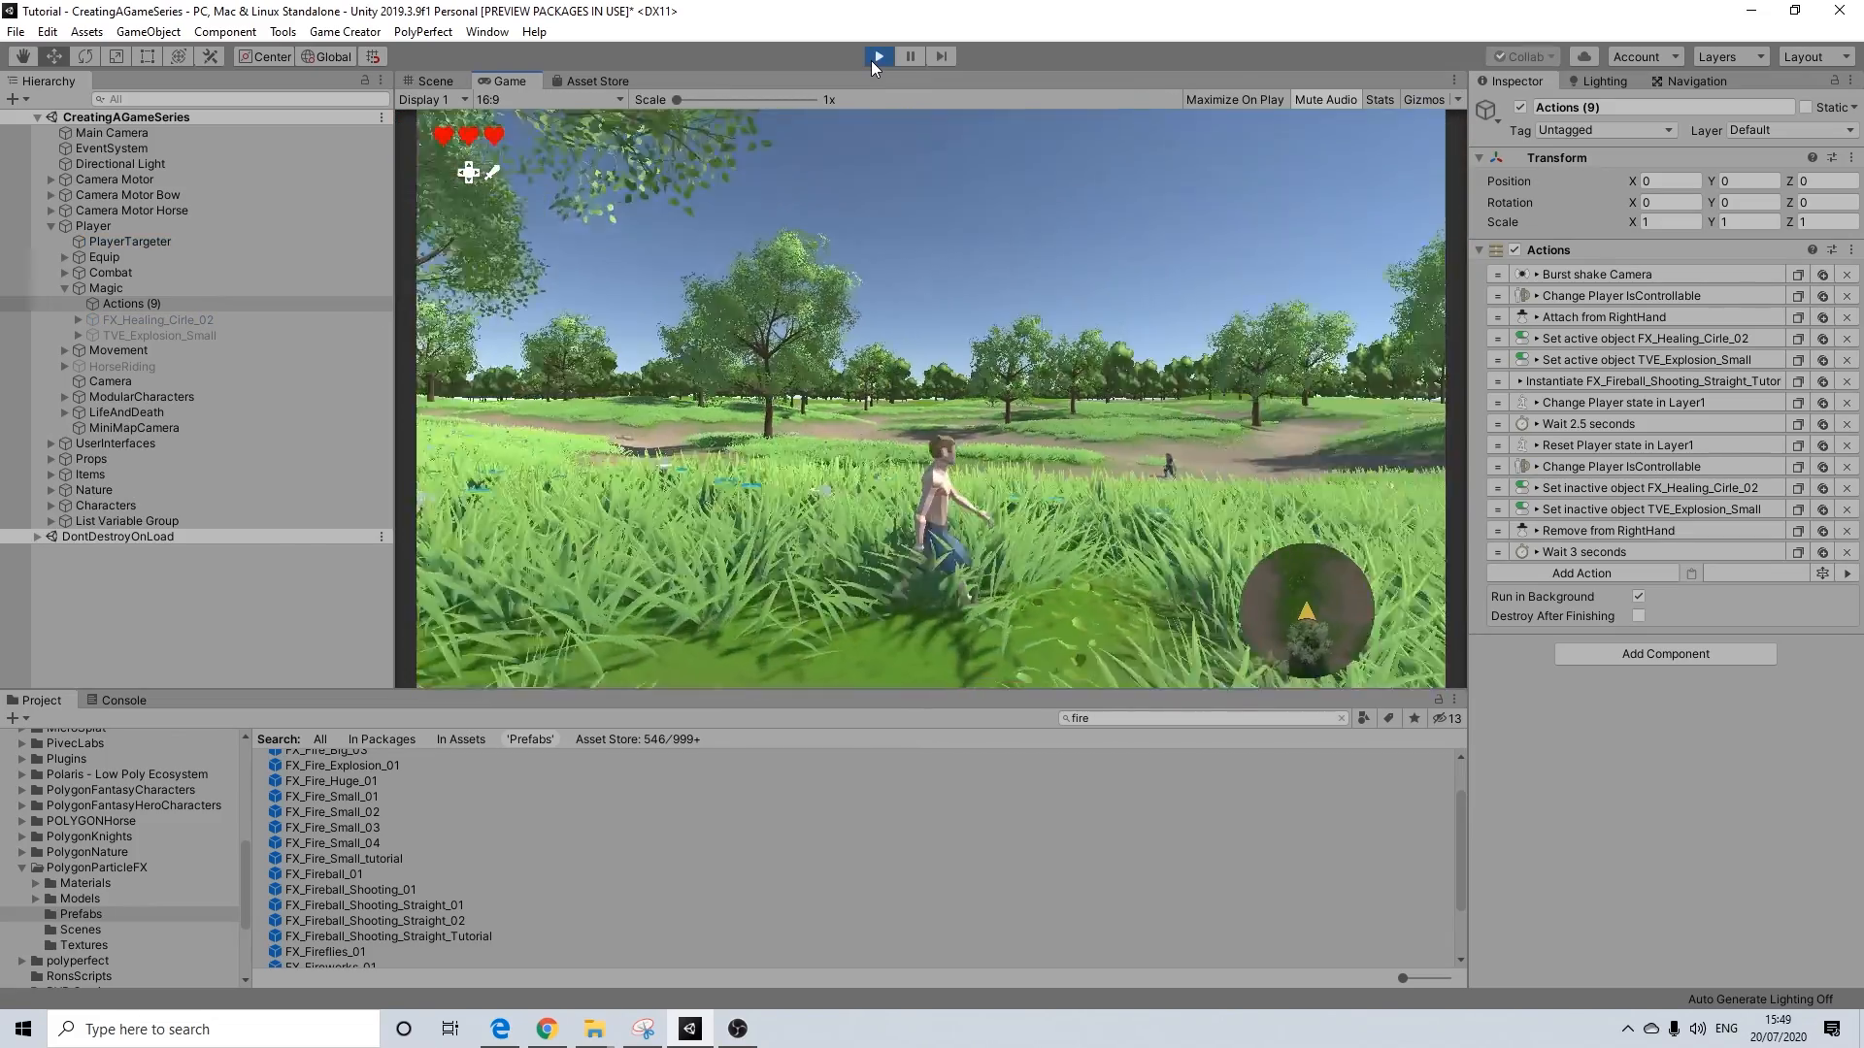
key(w)
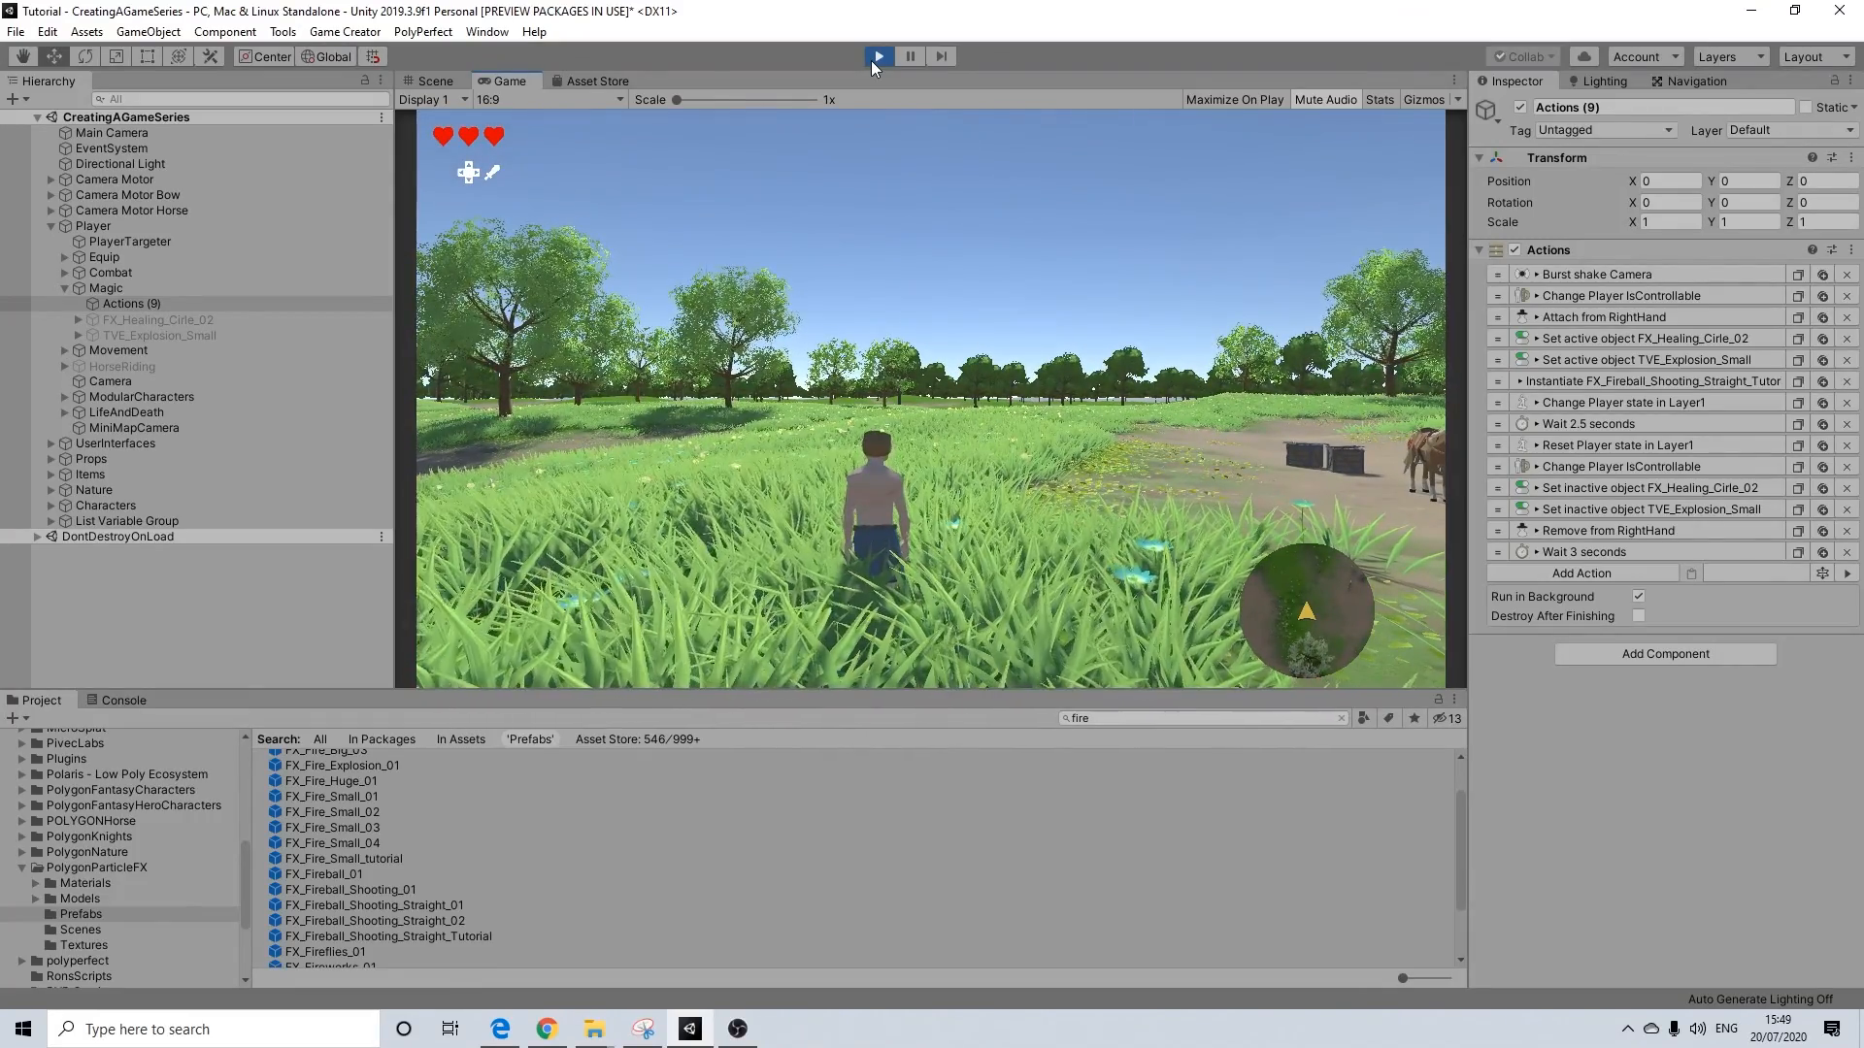
key(f)
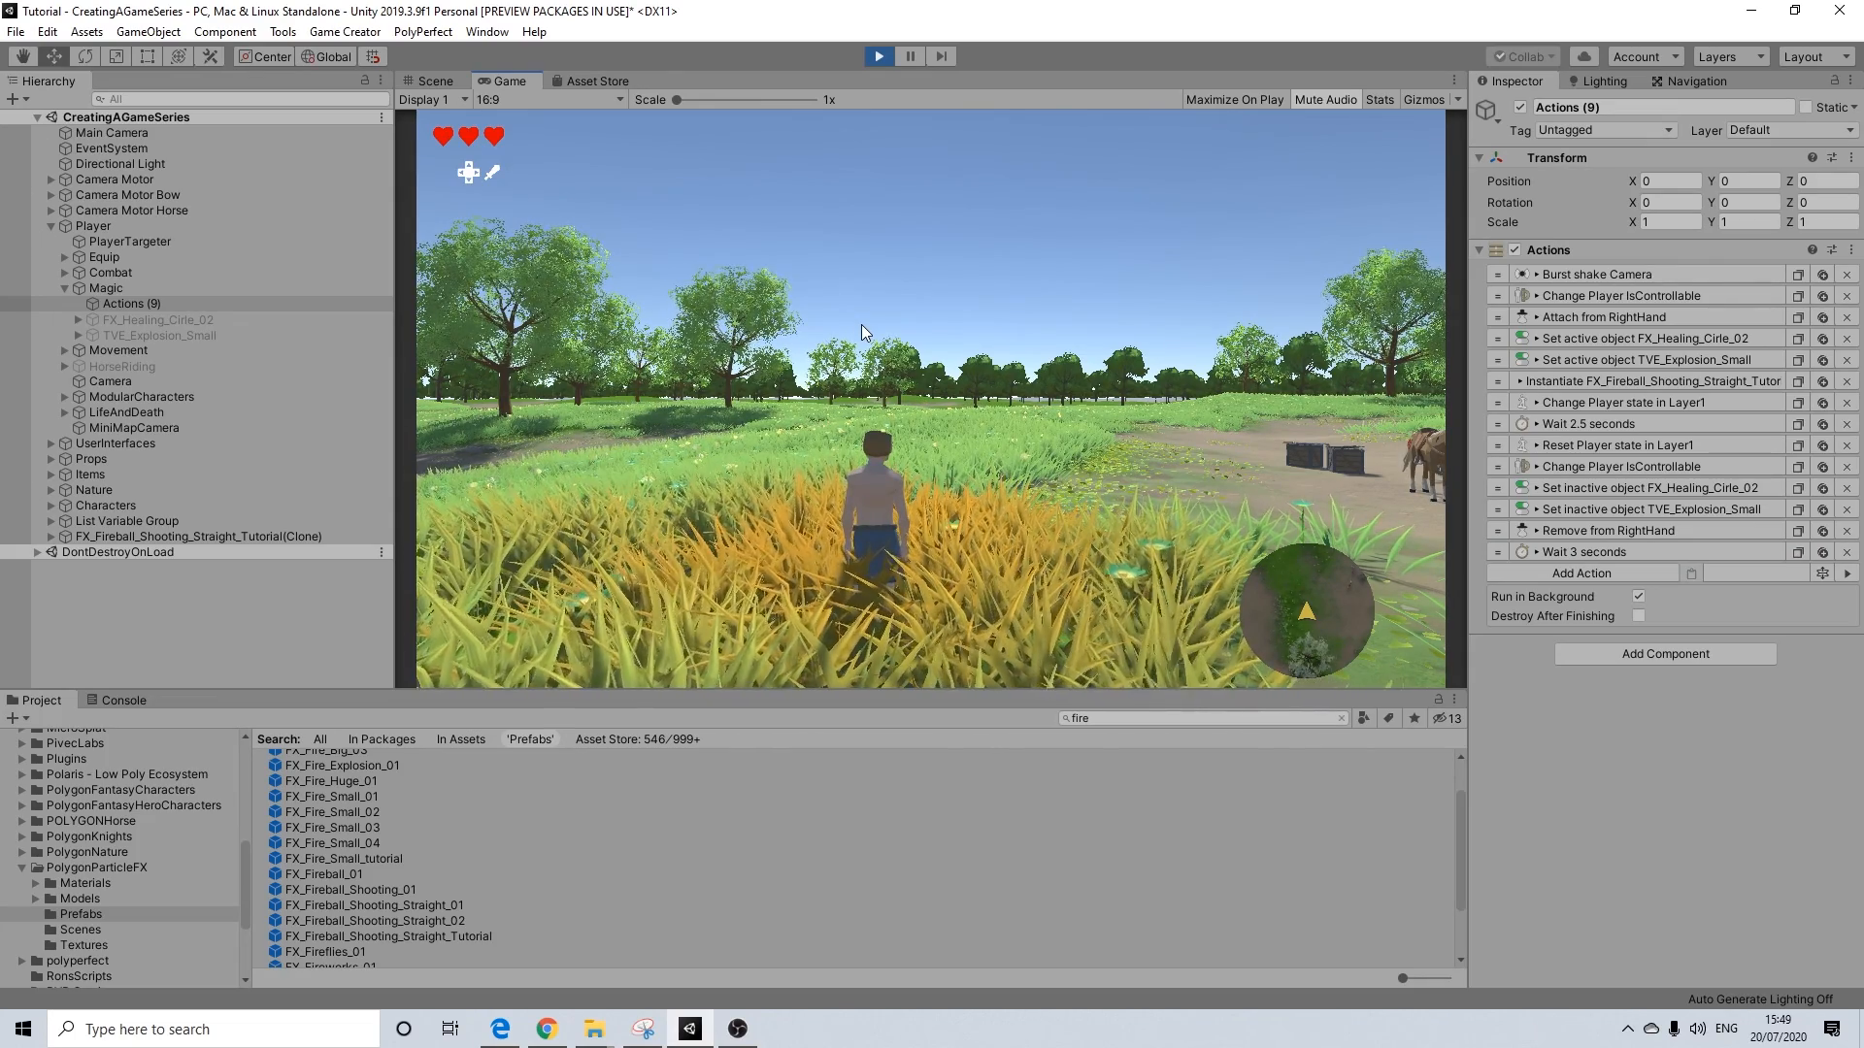
click(891, 51)
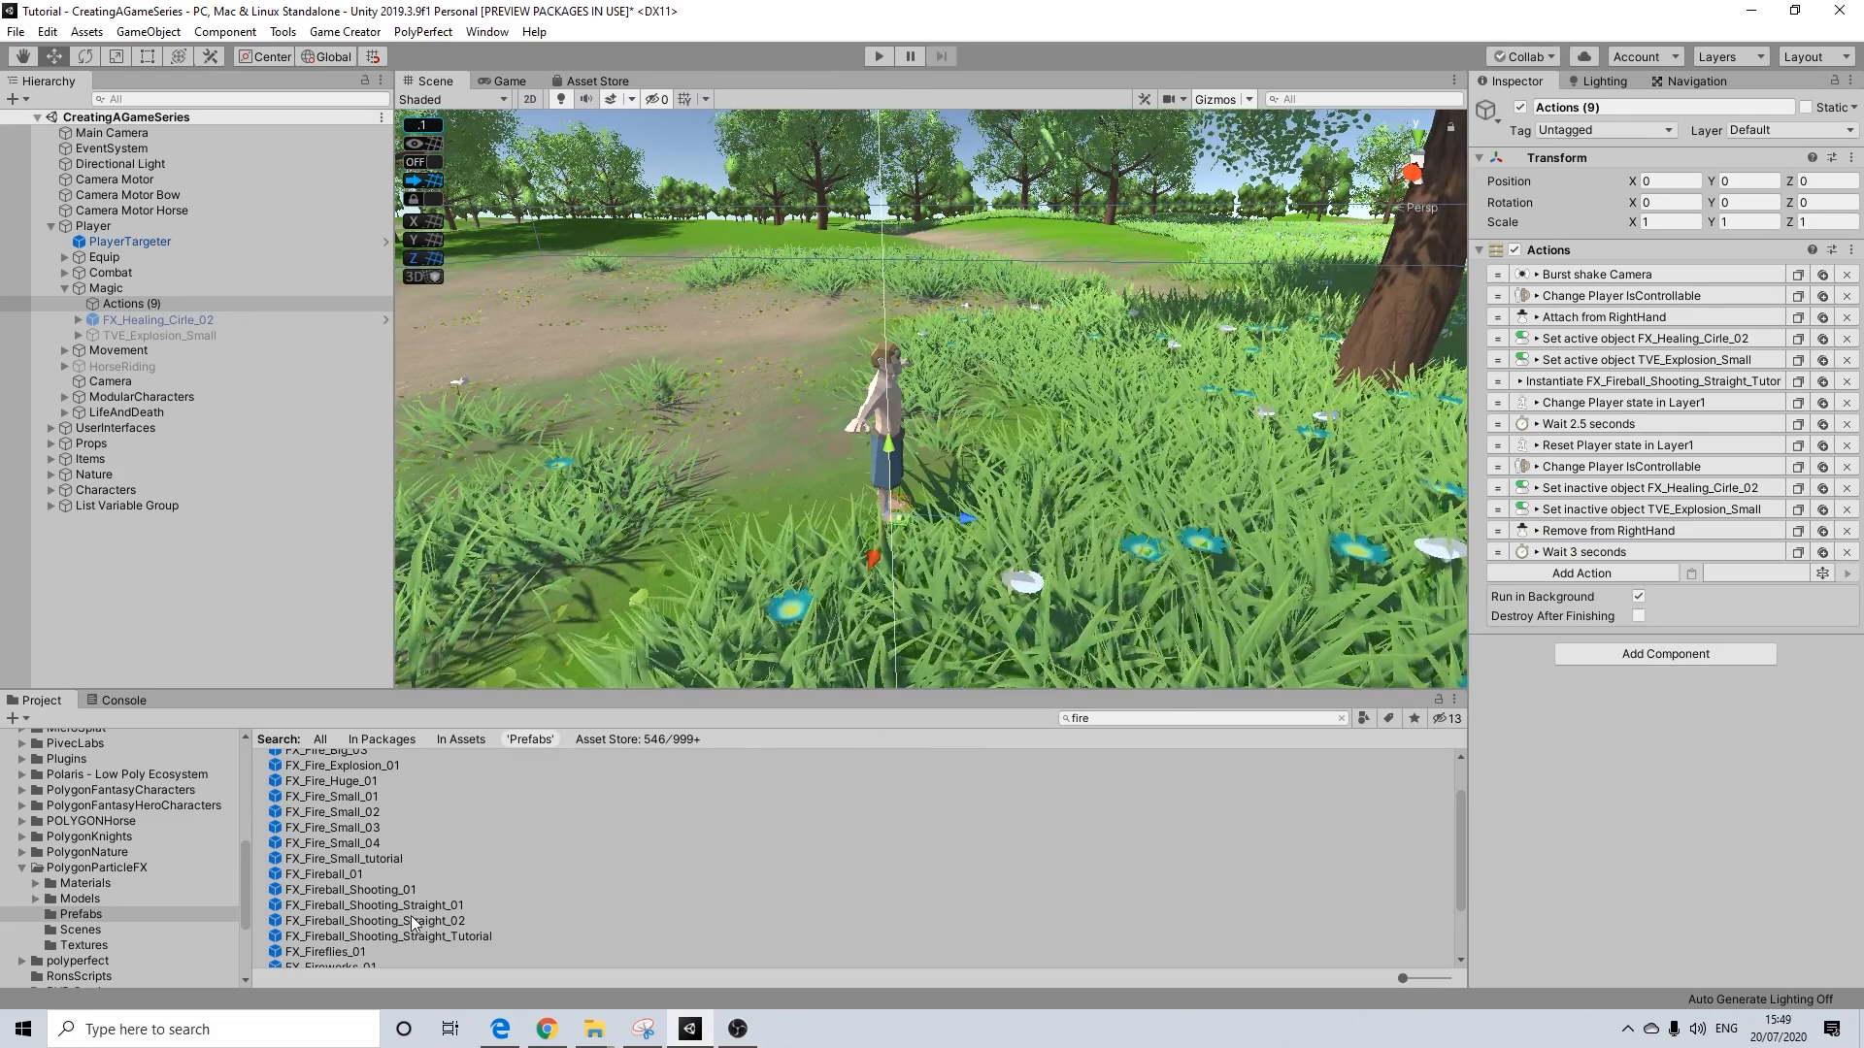
Make TVE_trail the target of the Move action in the FX_Fireball_Shooting_Straight_Tutorial prefab, and play-test the spell from the main scene
double_click(439, 940)
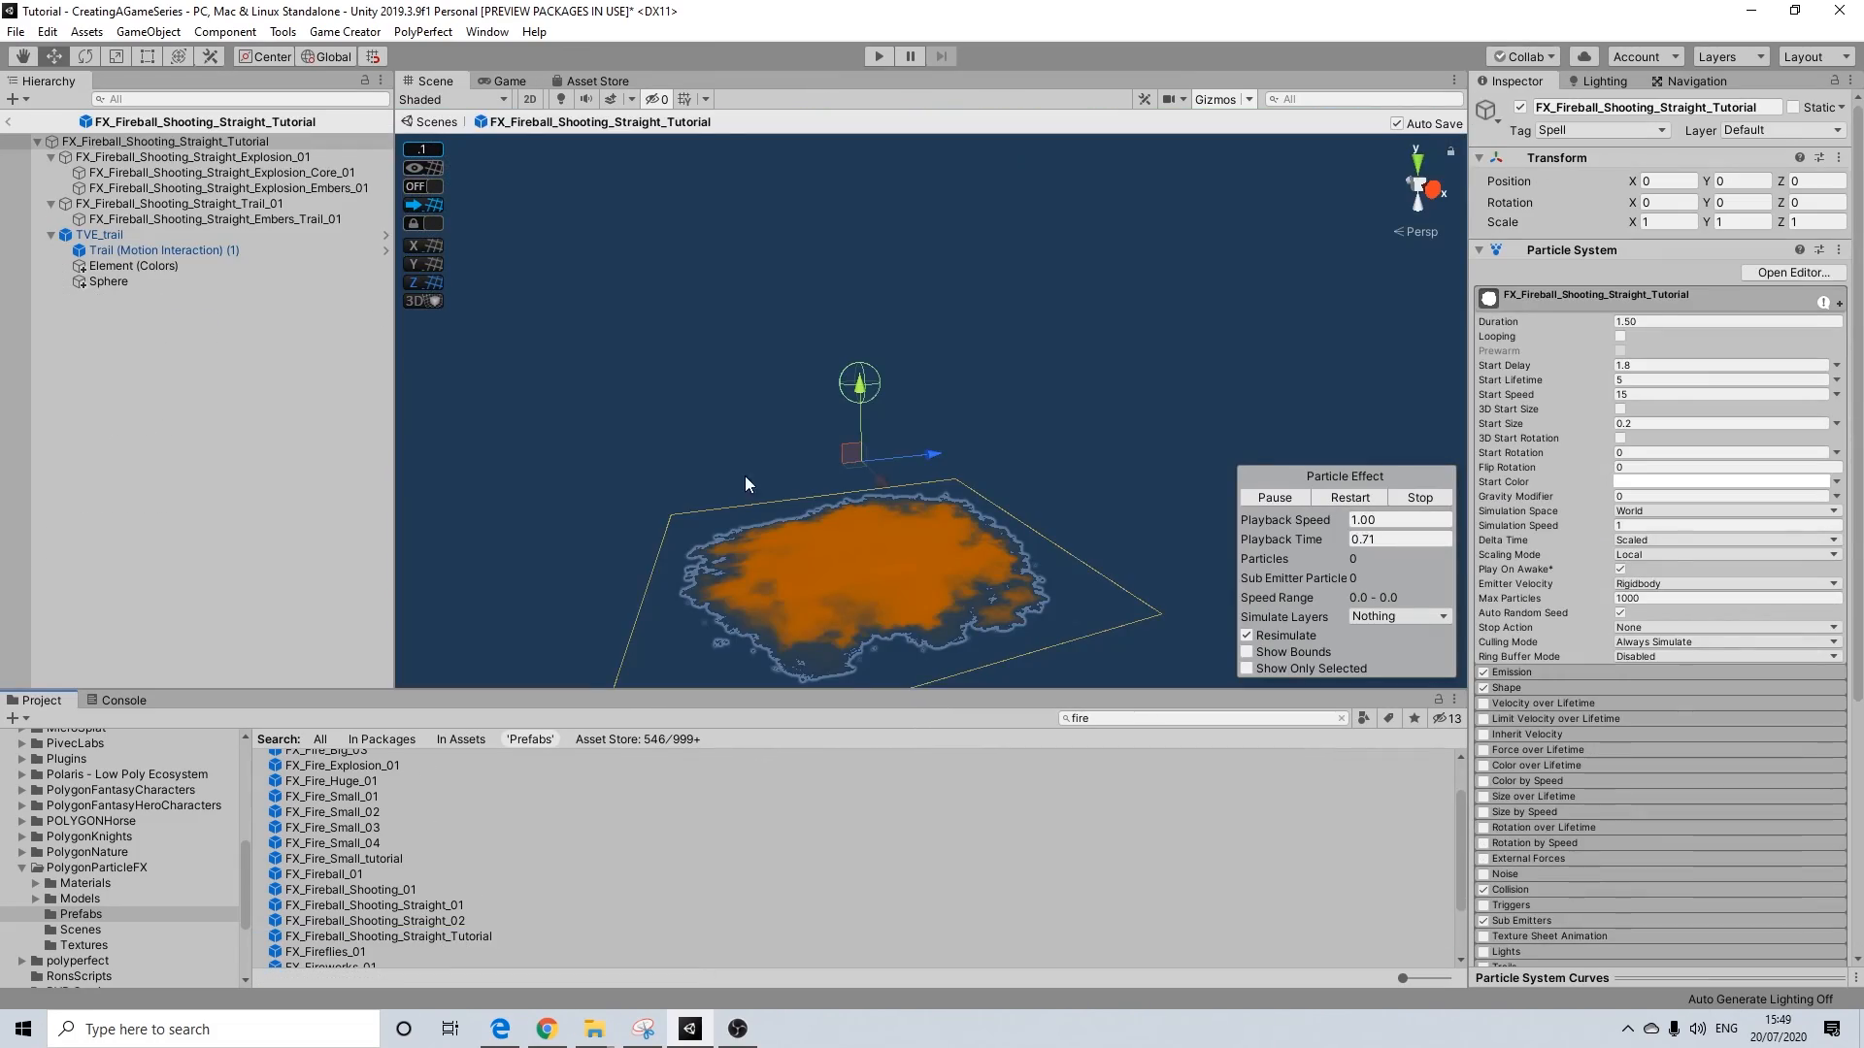
click(99, 236)
click(123, 250)
click(116, 235)
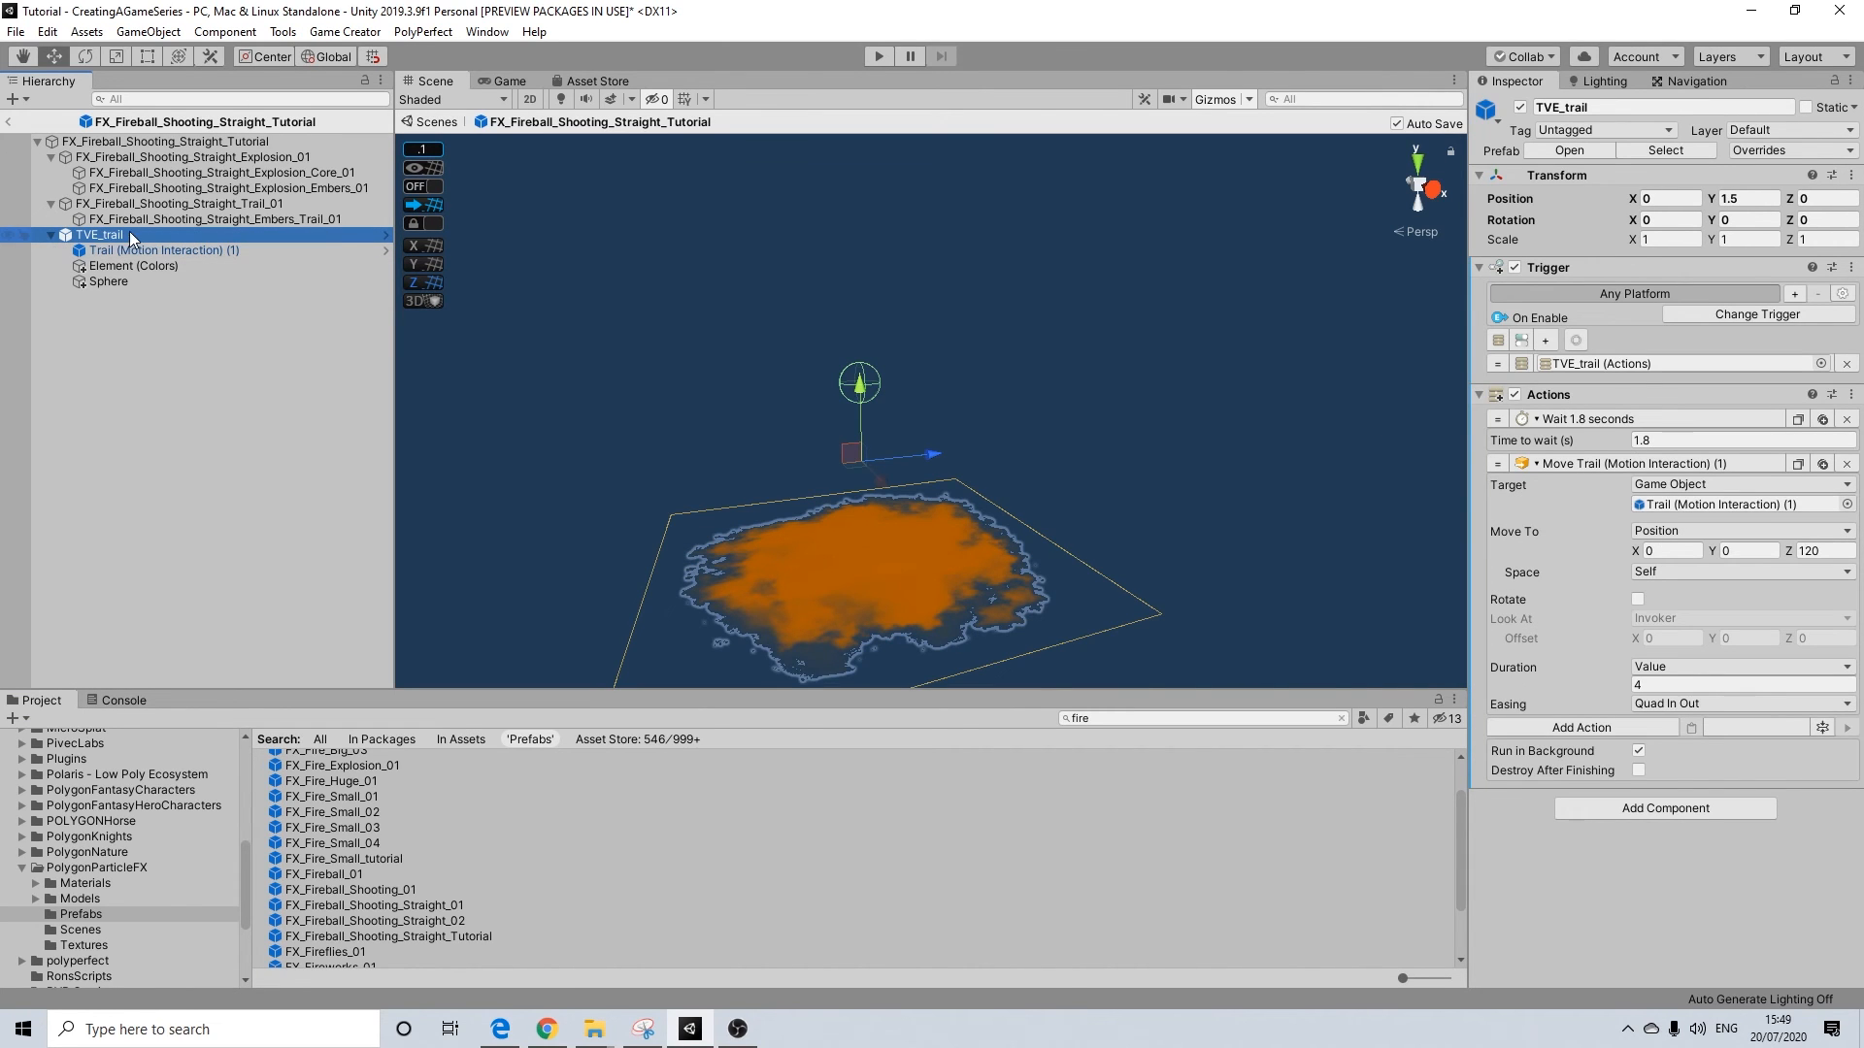
drag(114, 242, 1360, 407)
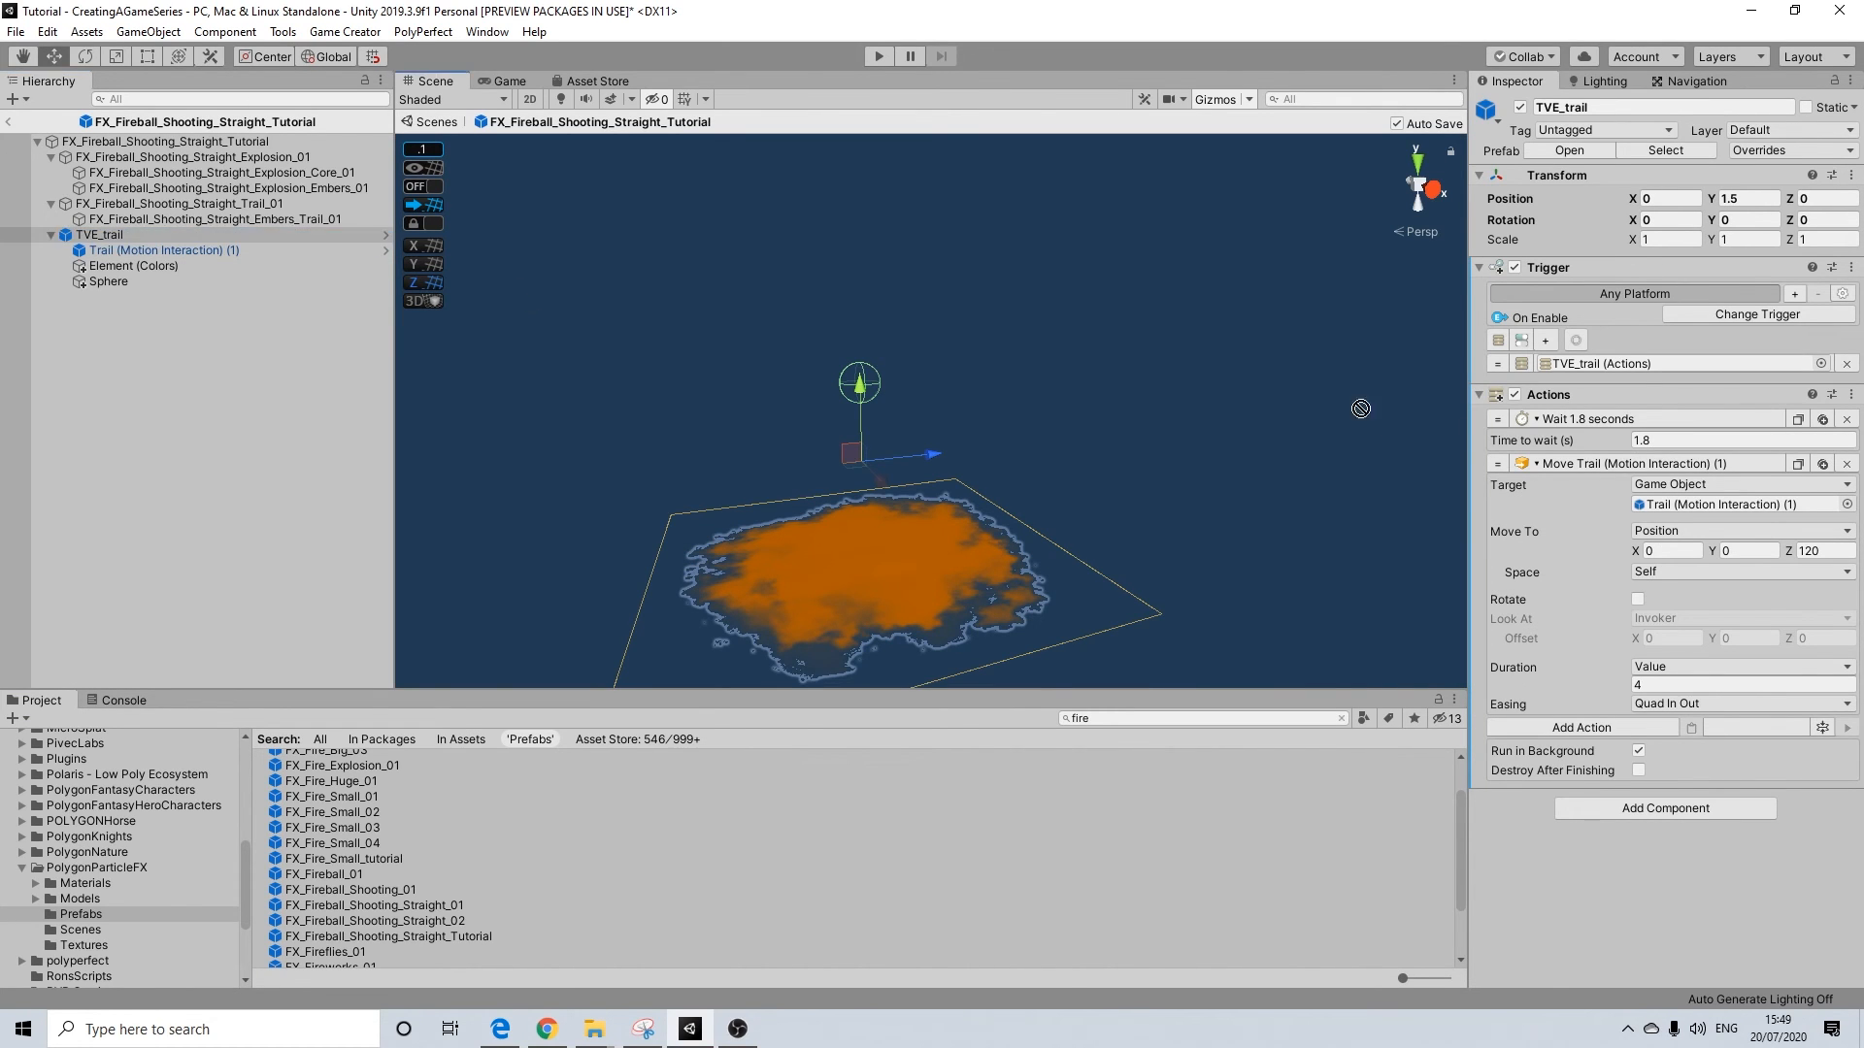
drag(1673, 518, 1684, 504)
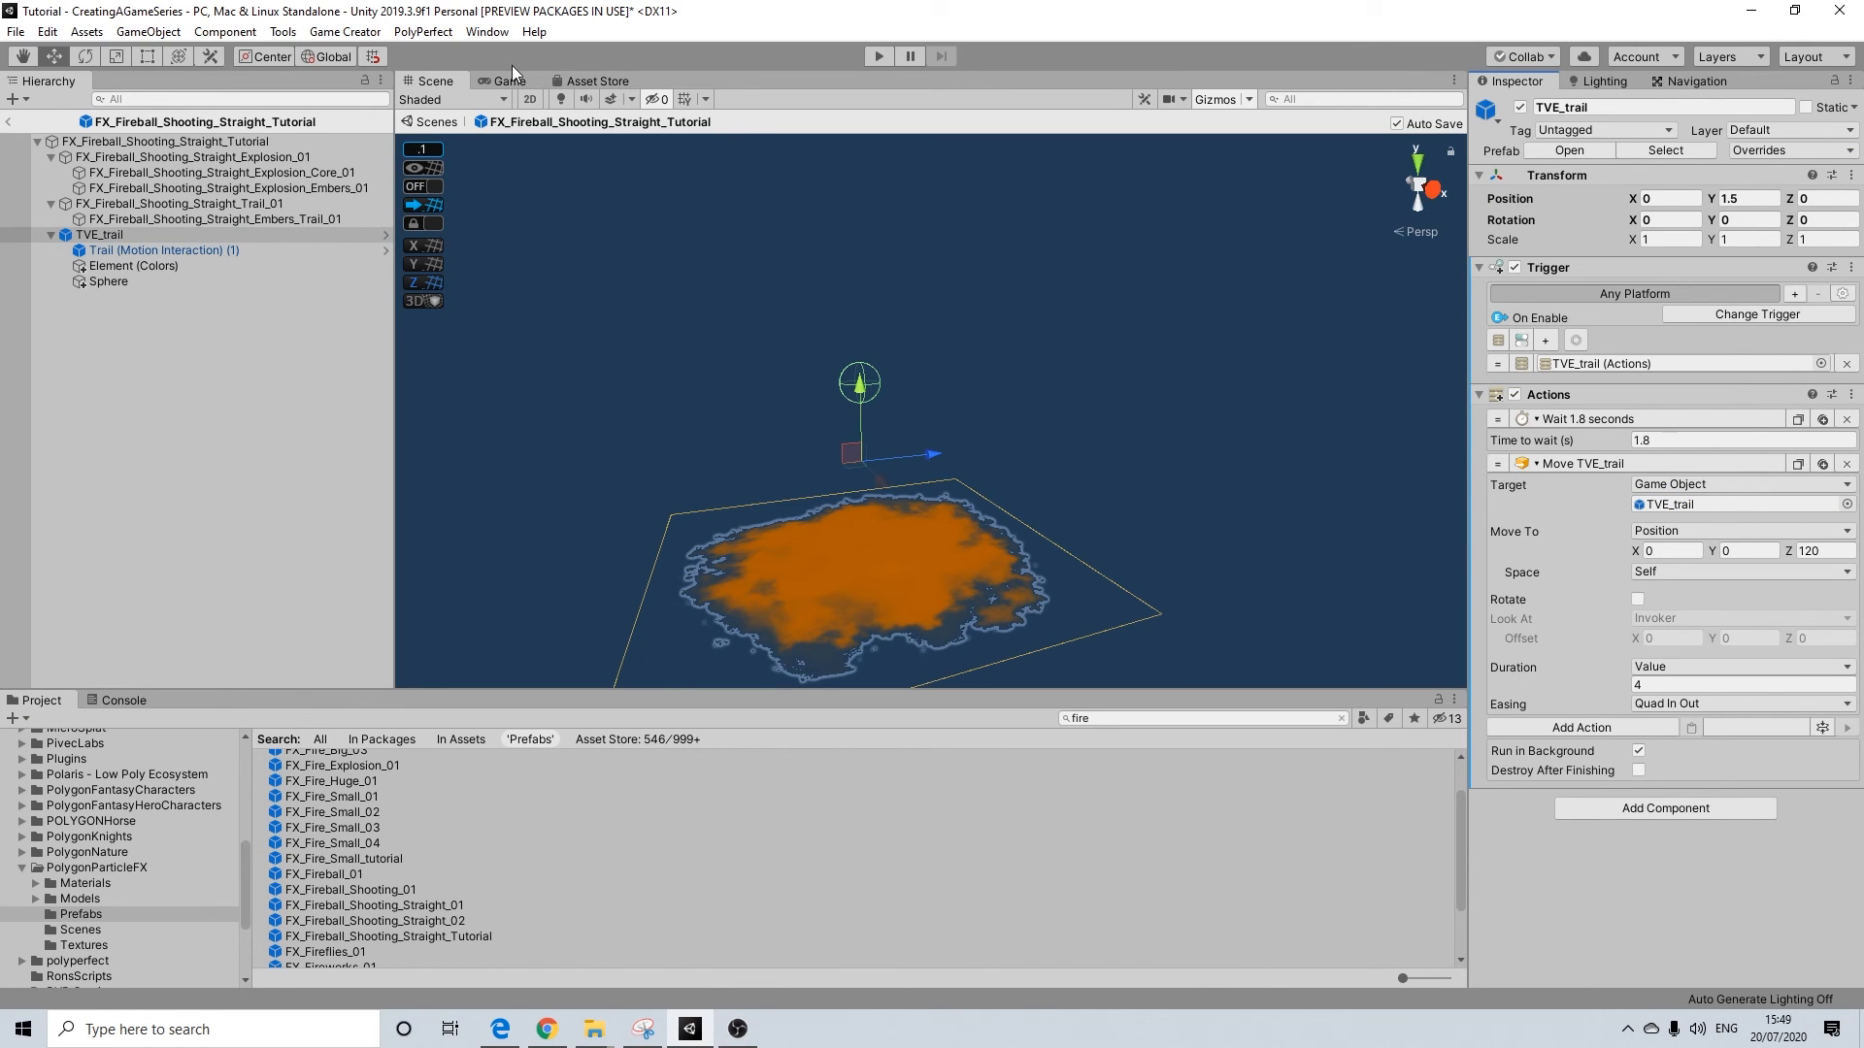
click(10, 120)
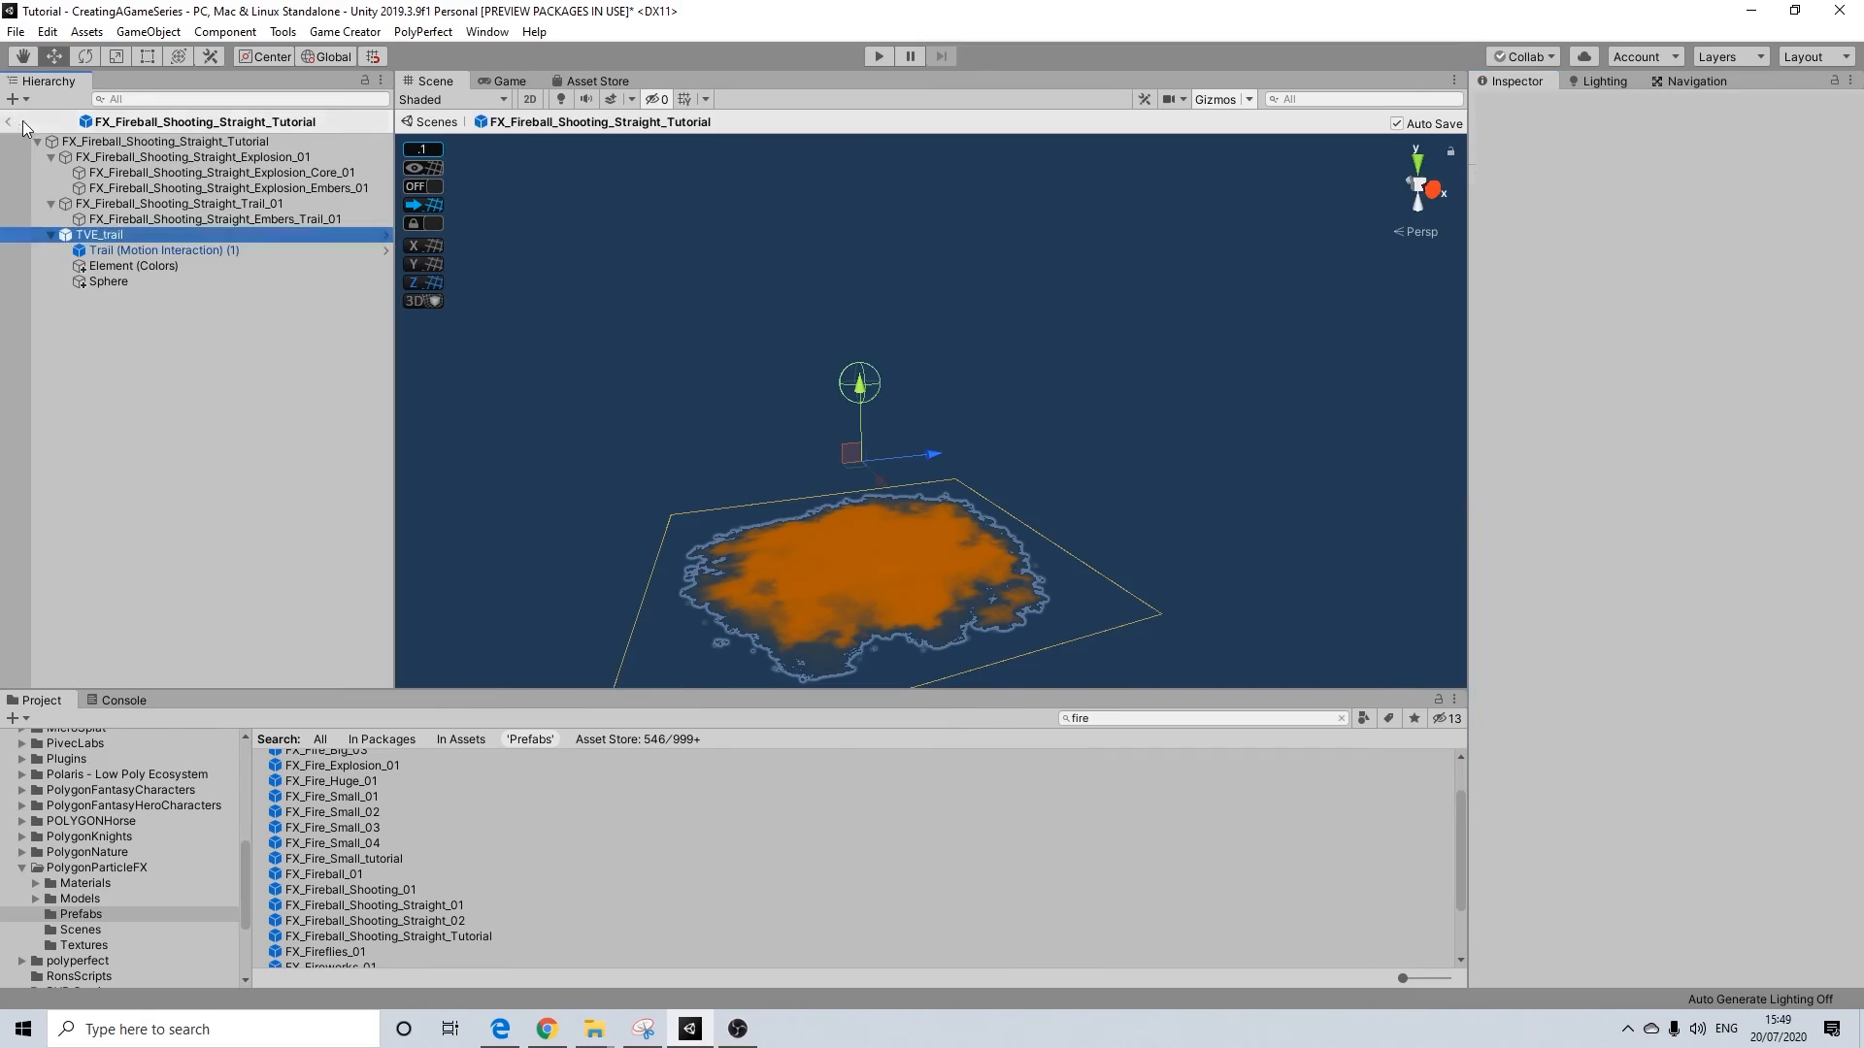
click(883, 58)
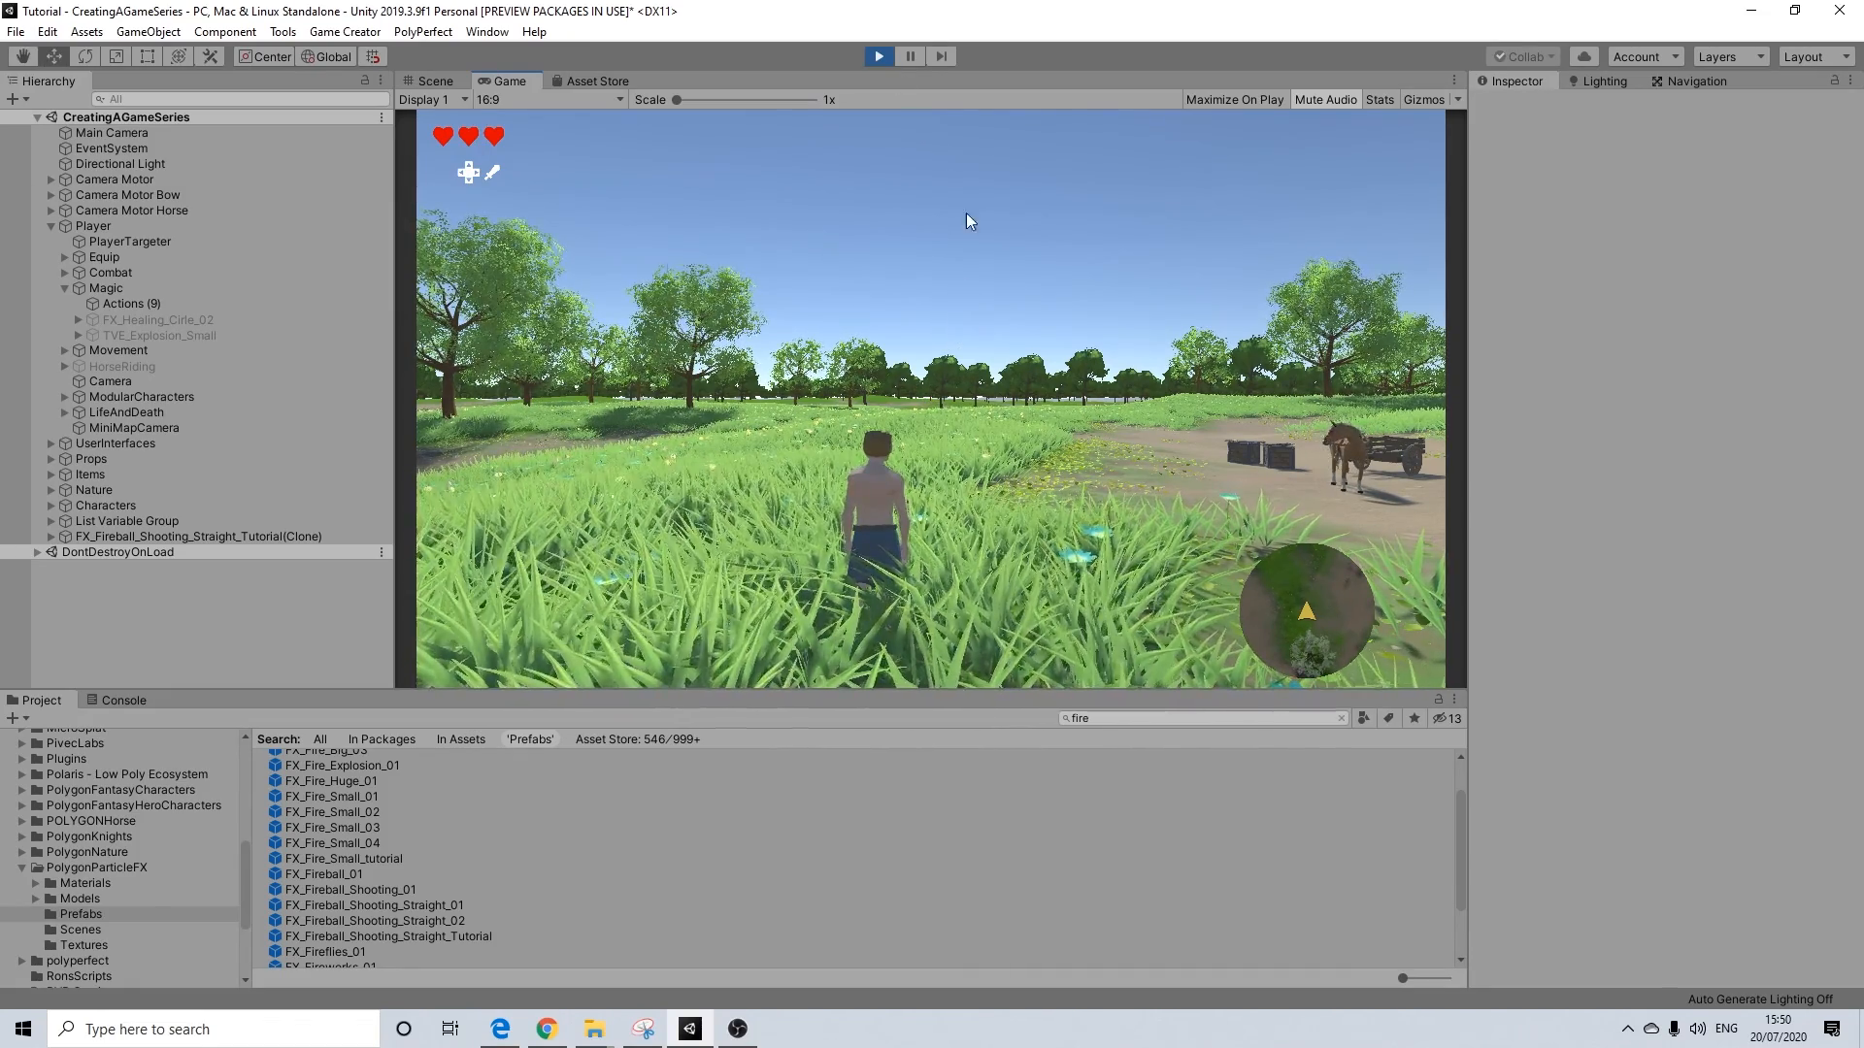
click(879, 56)
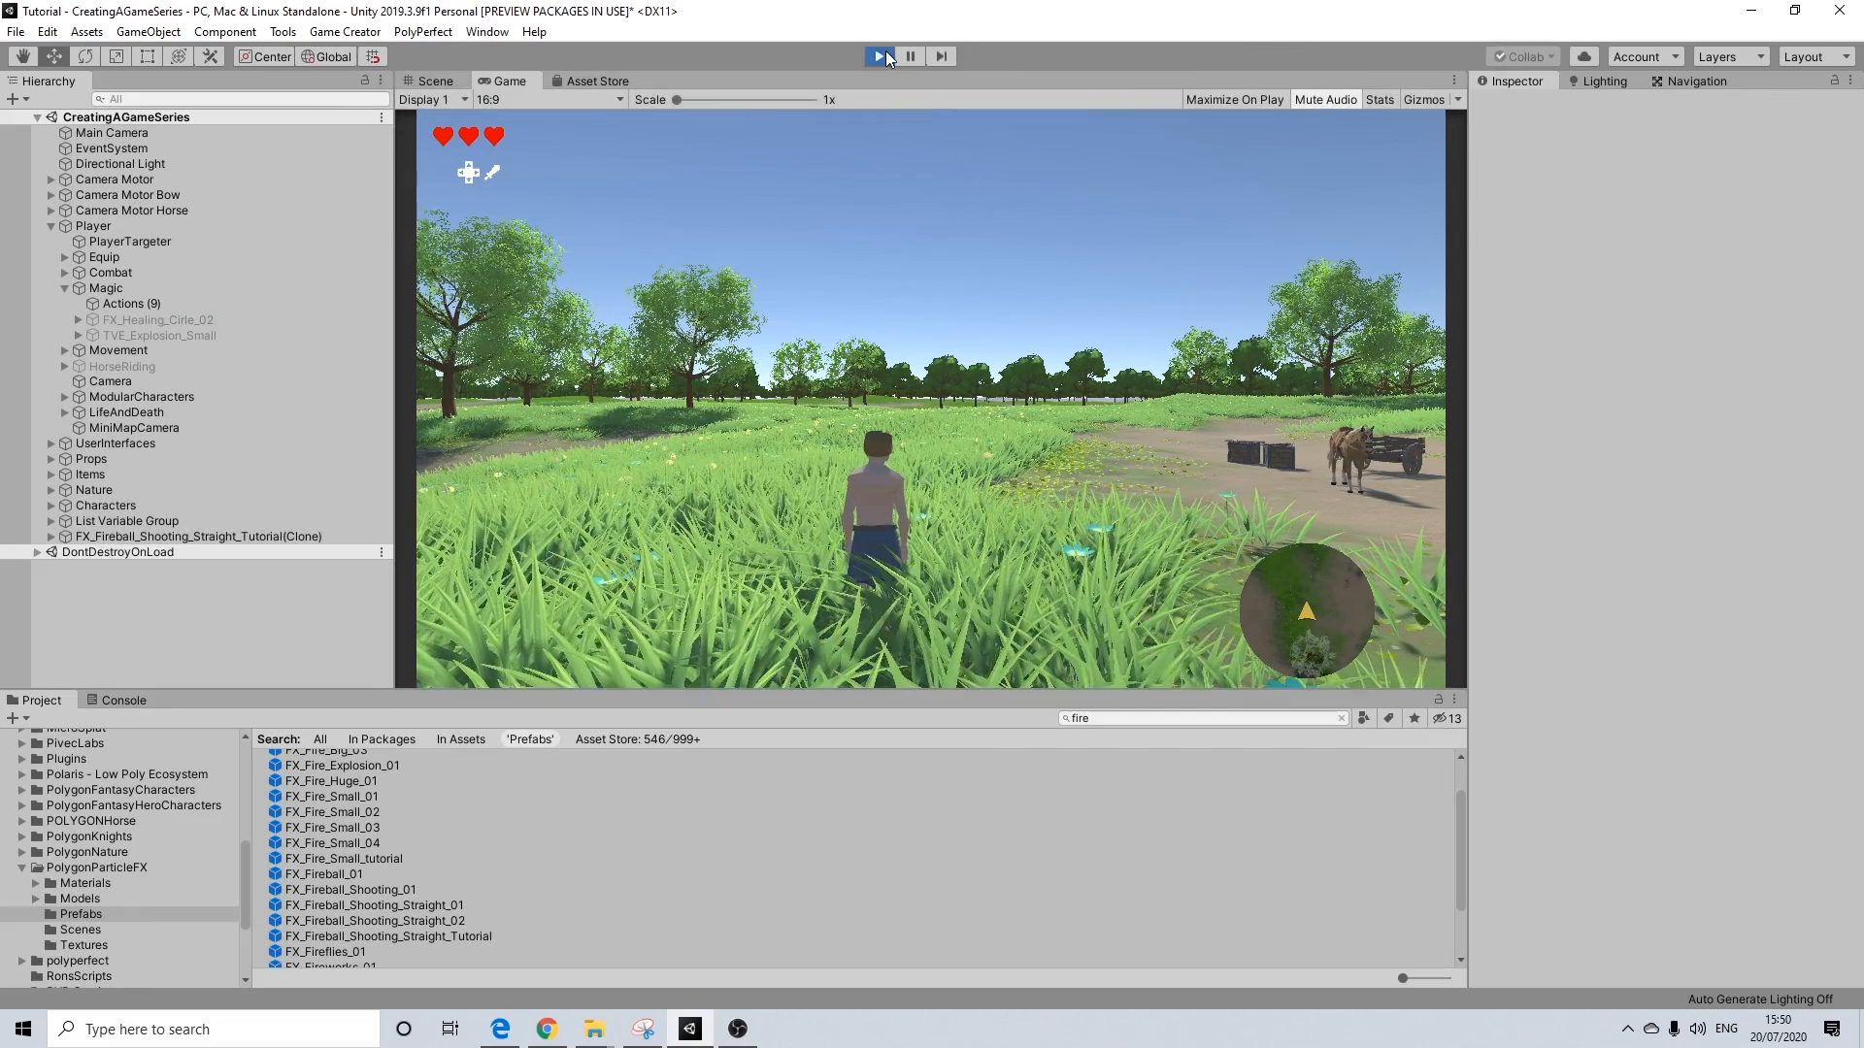
Check the Move action settings of TVE_trail 1 in the FX_Fireball_Shooting_Straight_02 prefab and return to the scene
double_click(433, 921)
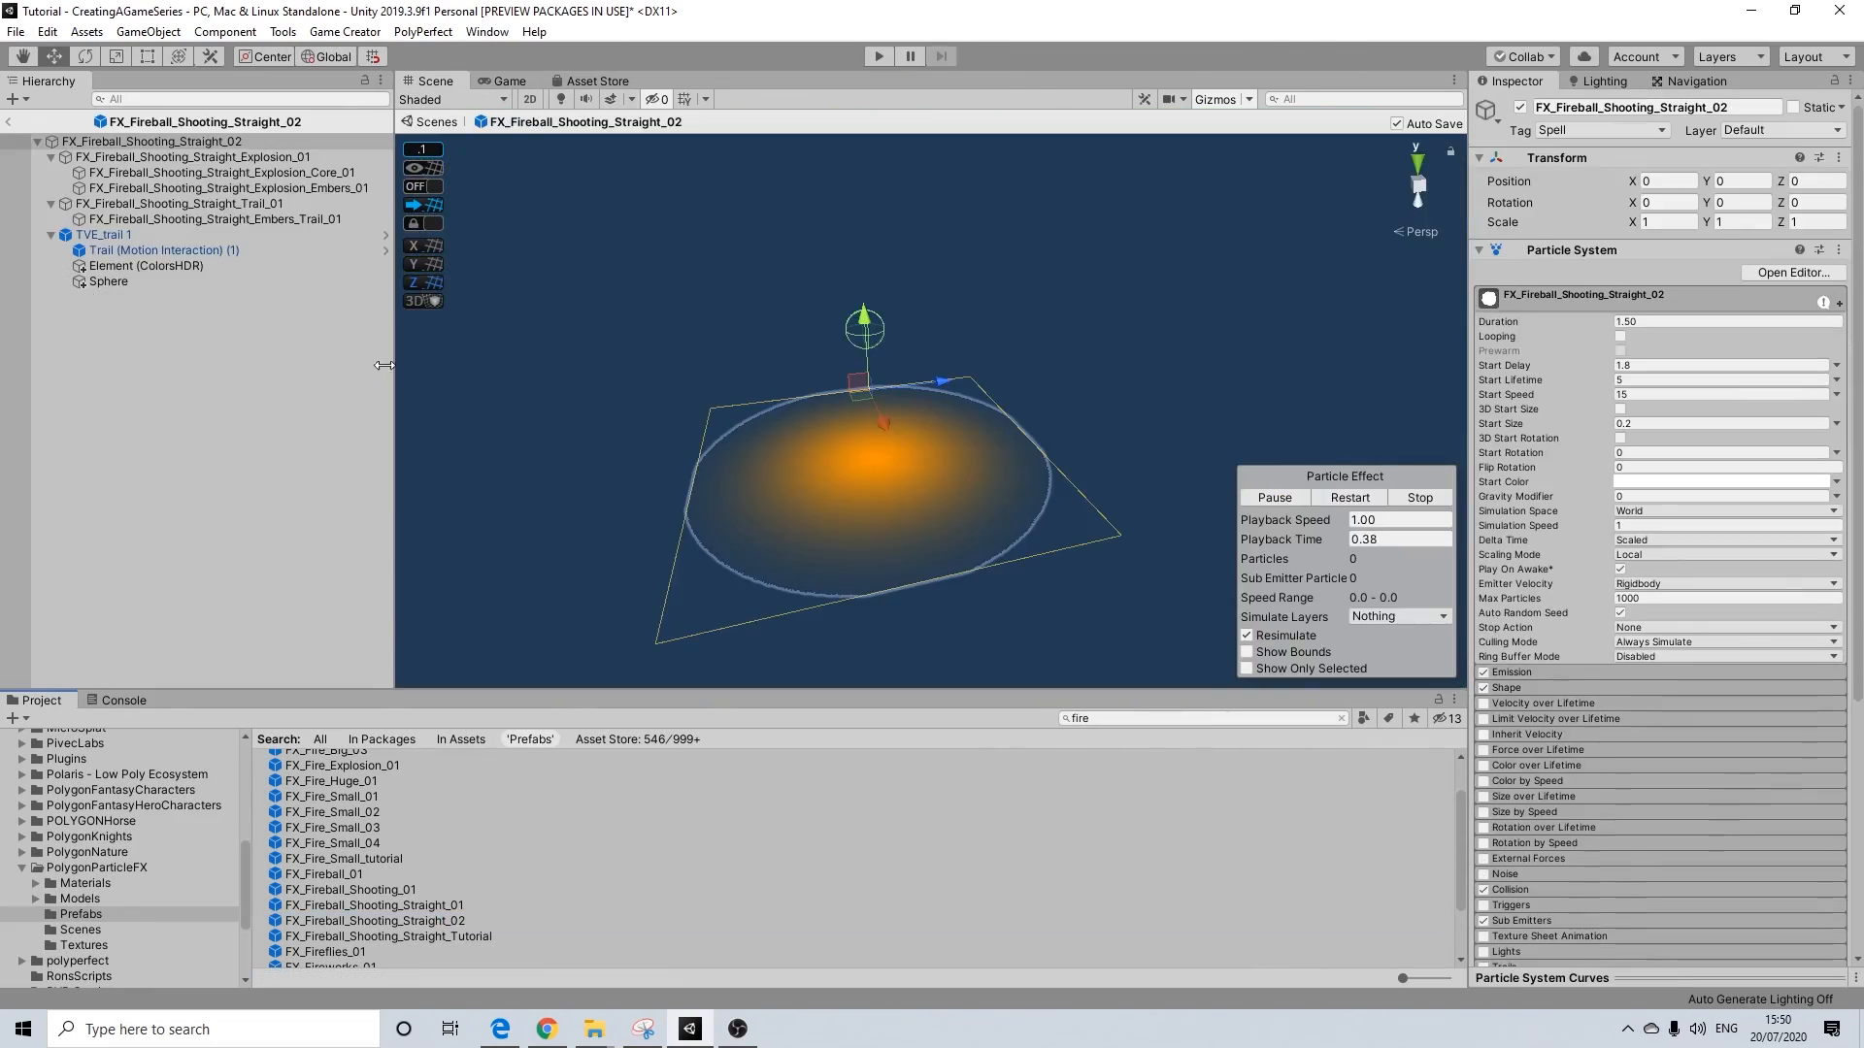
click(122, 234)
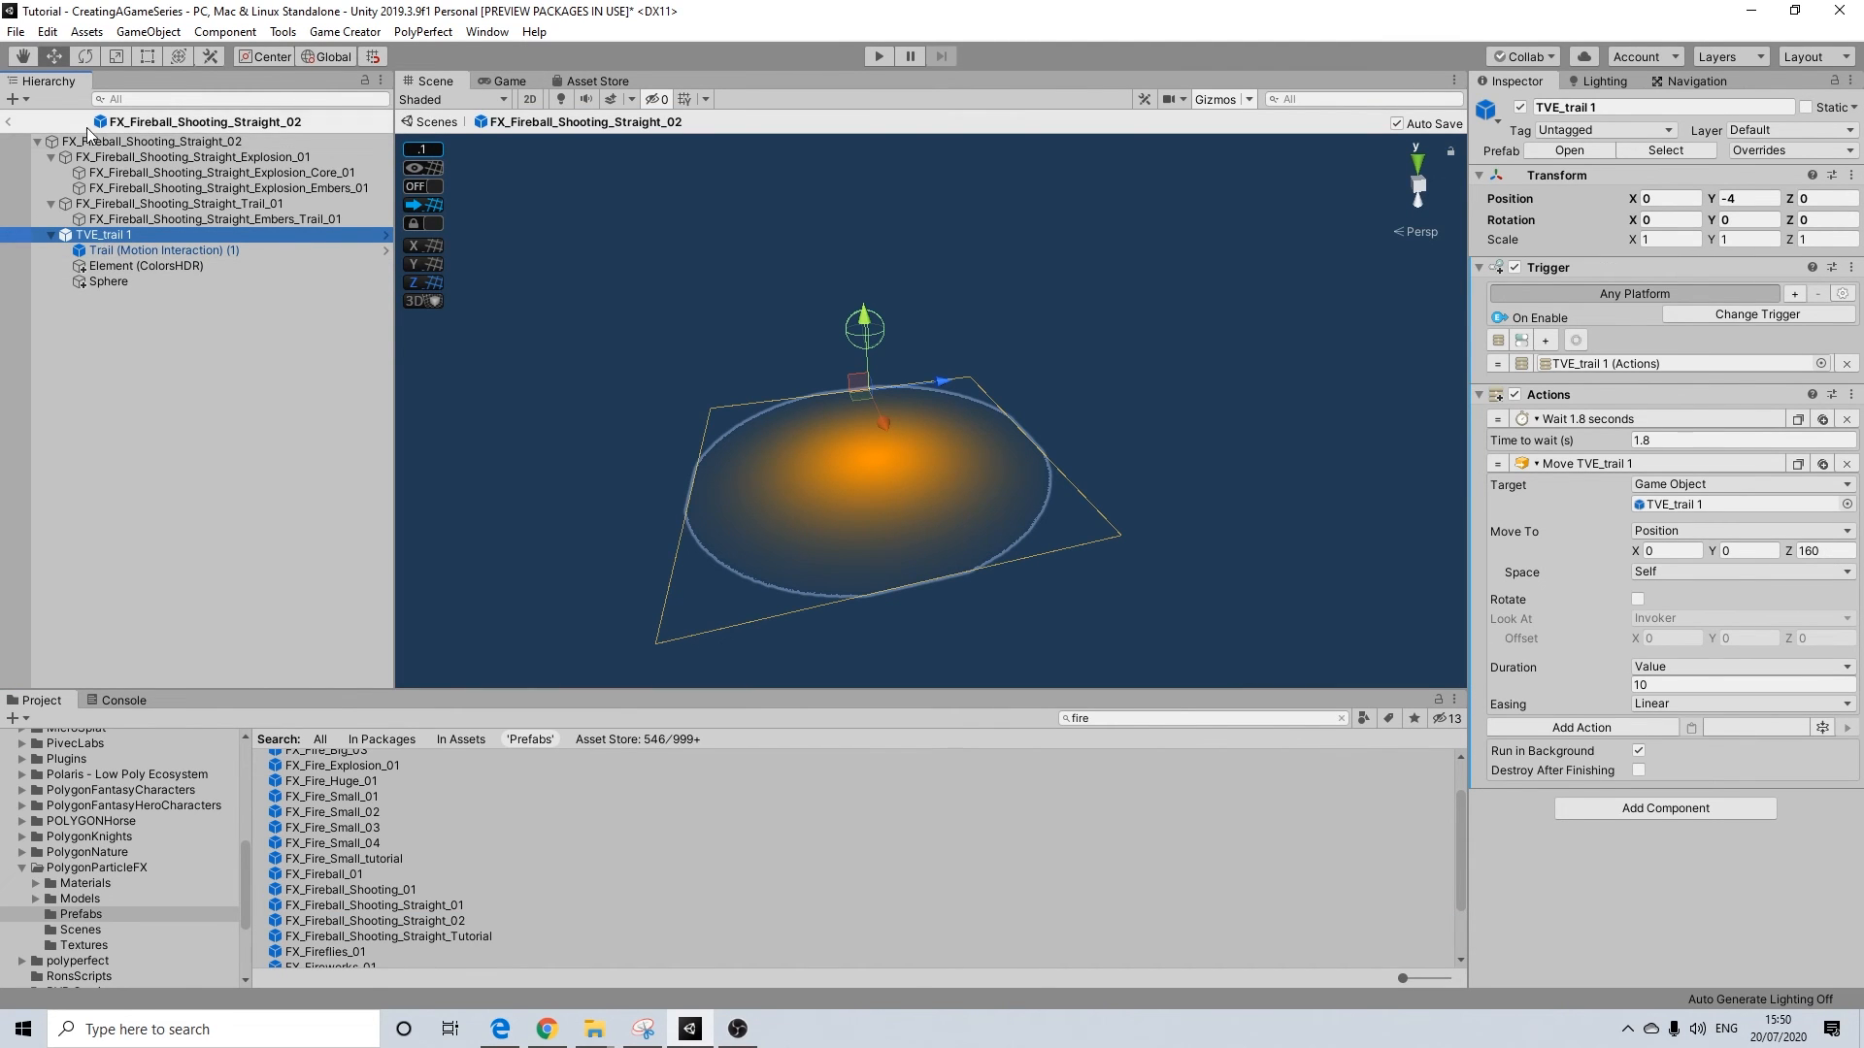
click(6, 123)
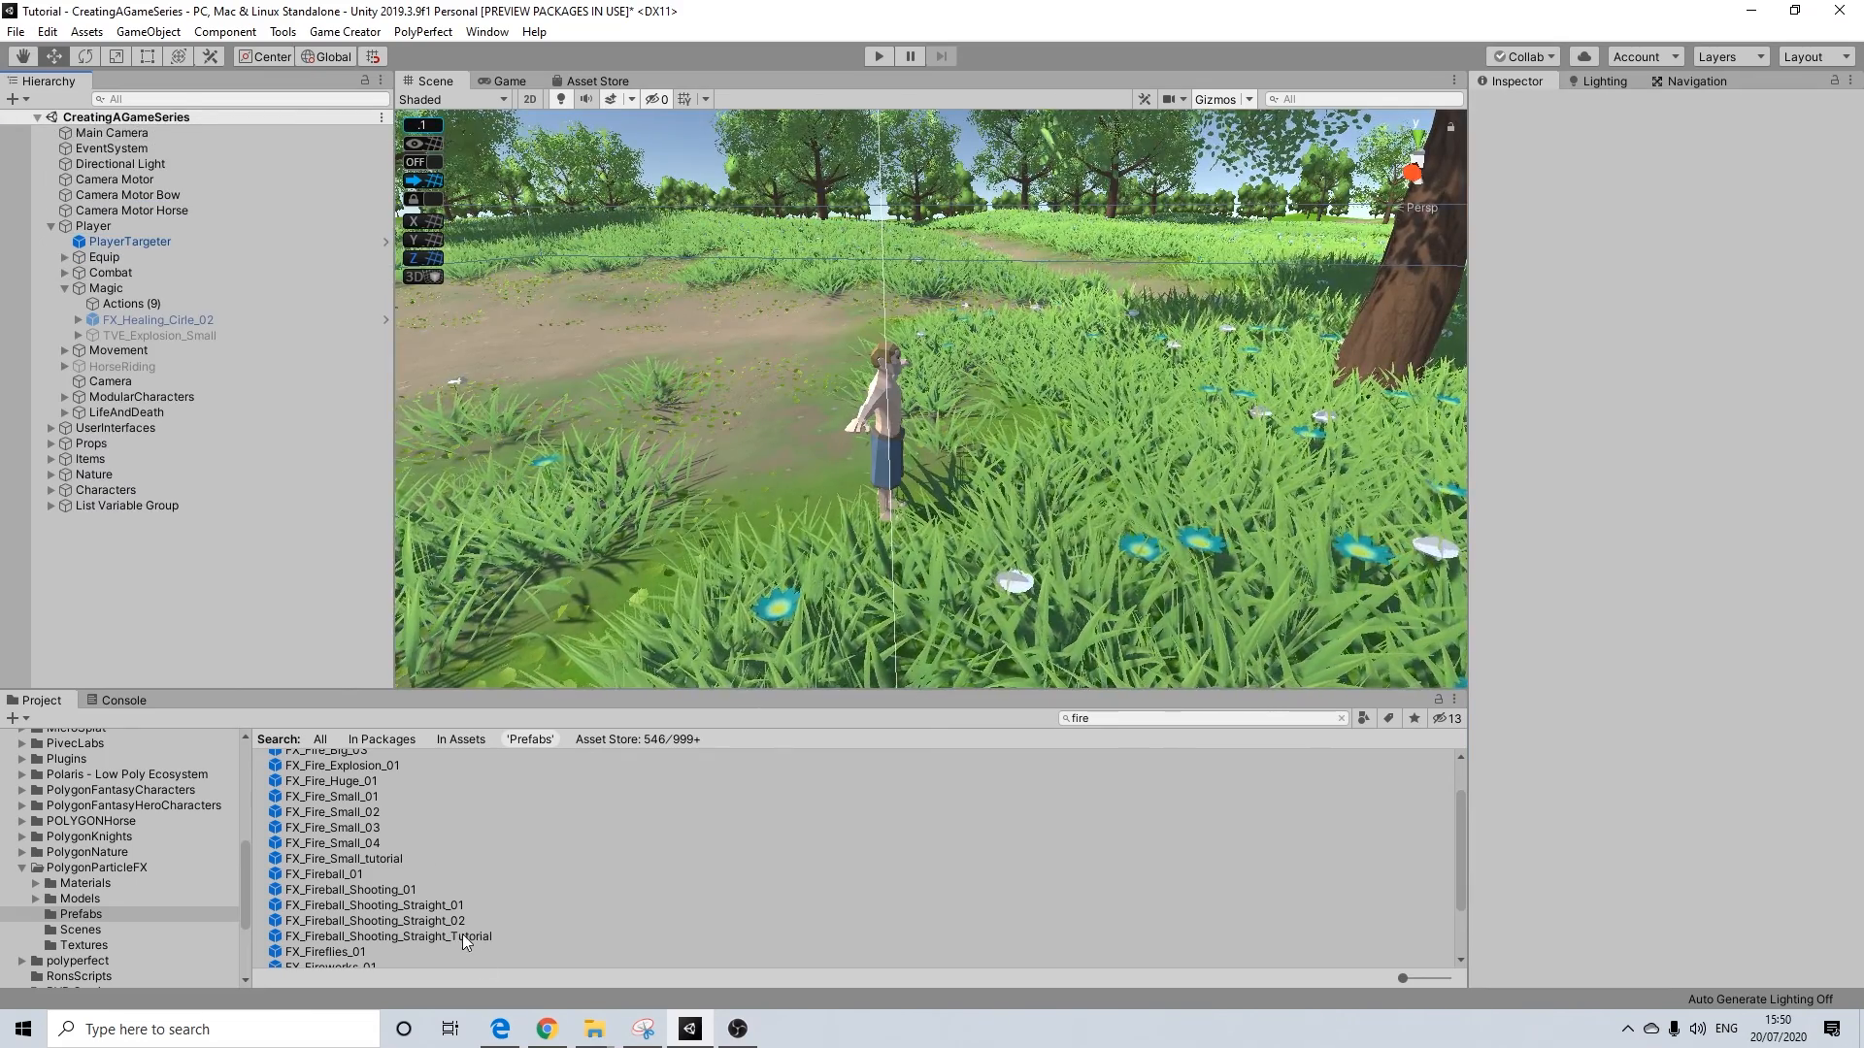
In FX_Fireball_Shooting_Straight_Tutorial, set the Move TVE_trail action's Z position to 160 and change its duration
double_click(462, 935)
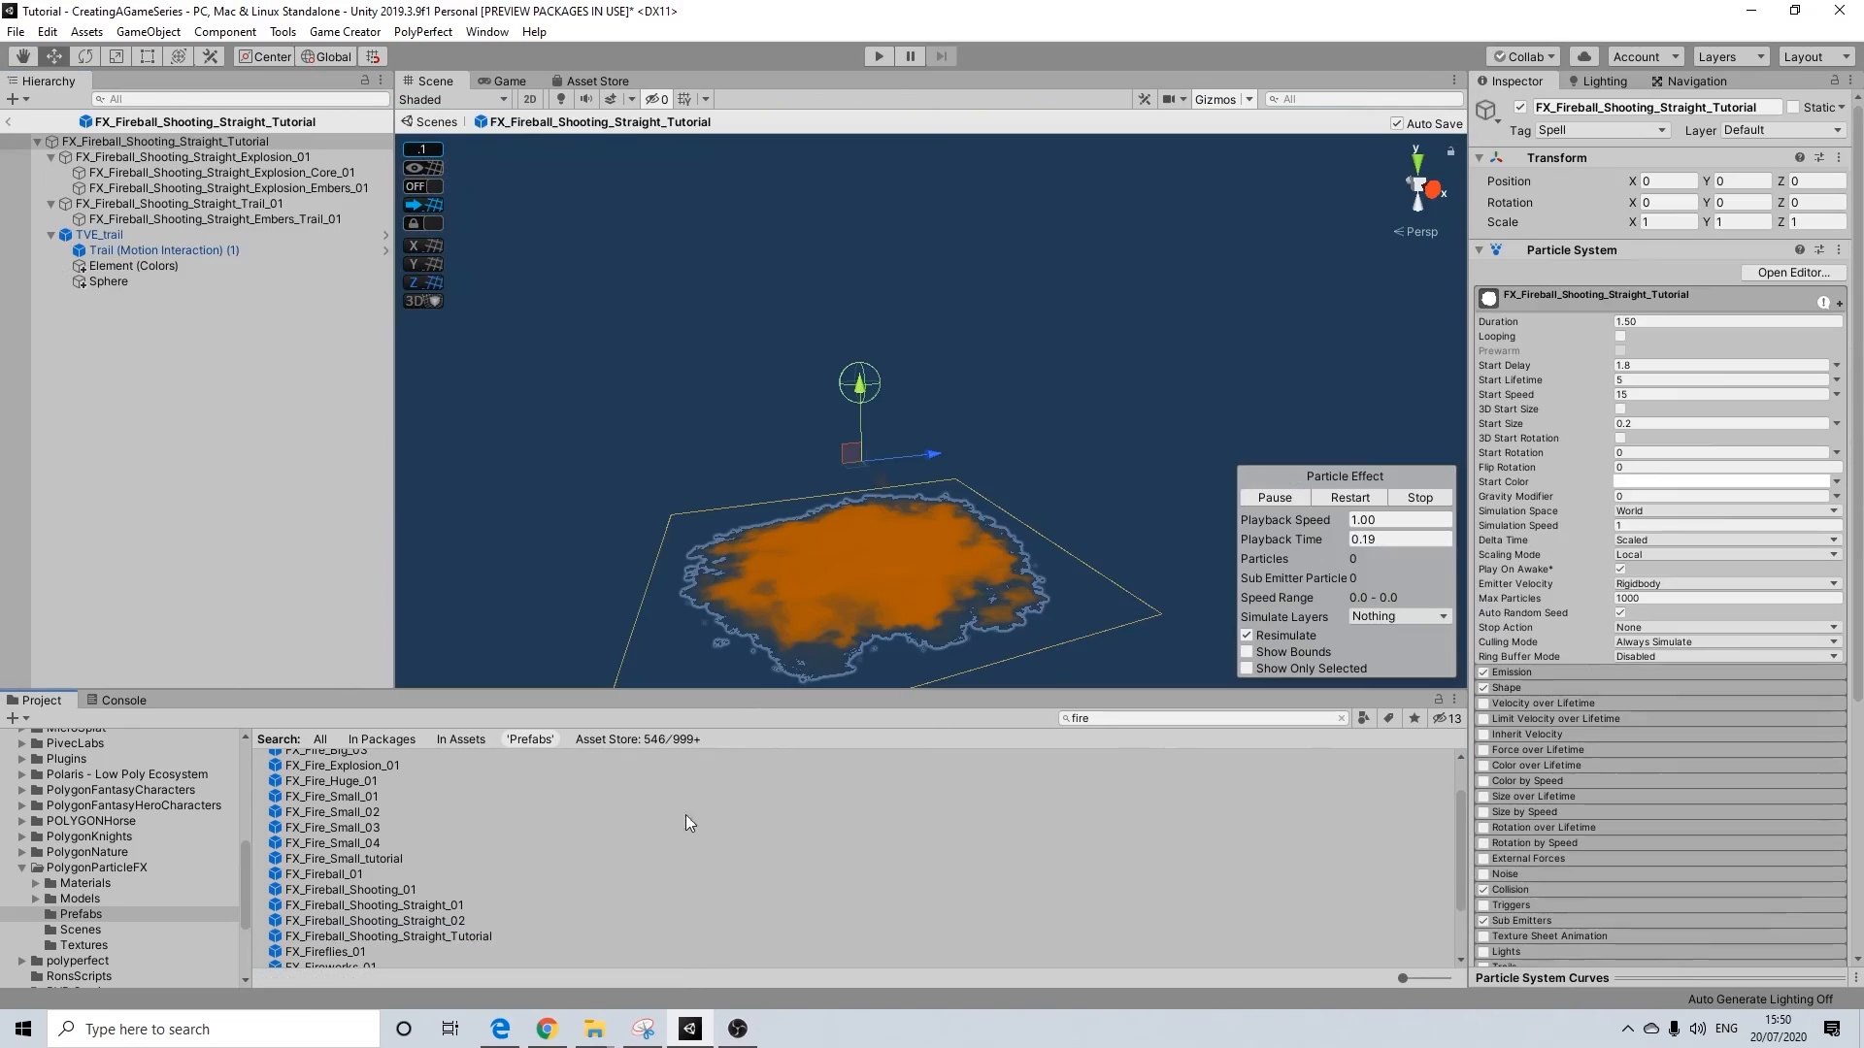
click(104, 237)
click(1758, 549)
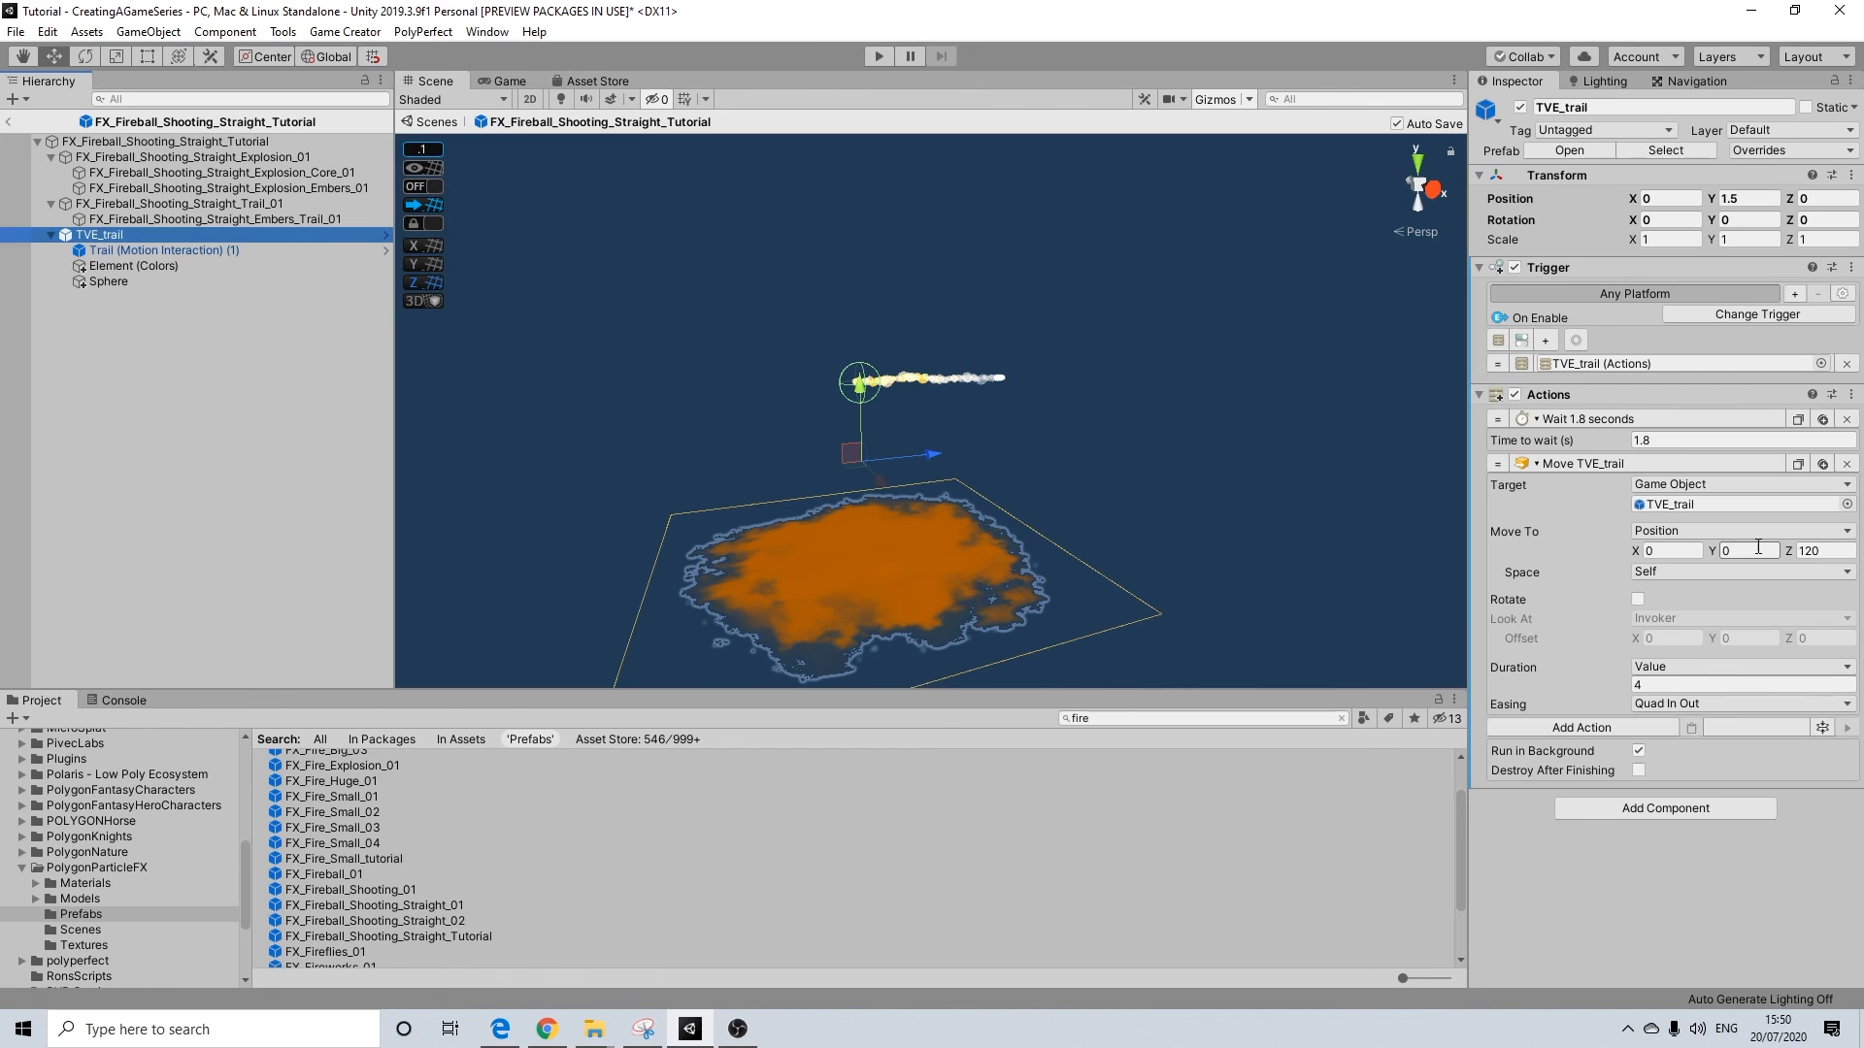
click(1823, 551)
text(160)
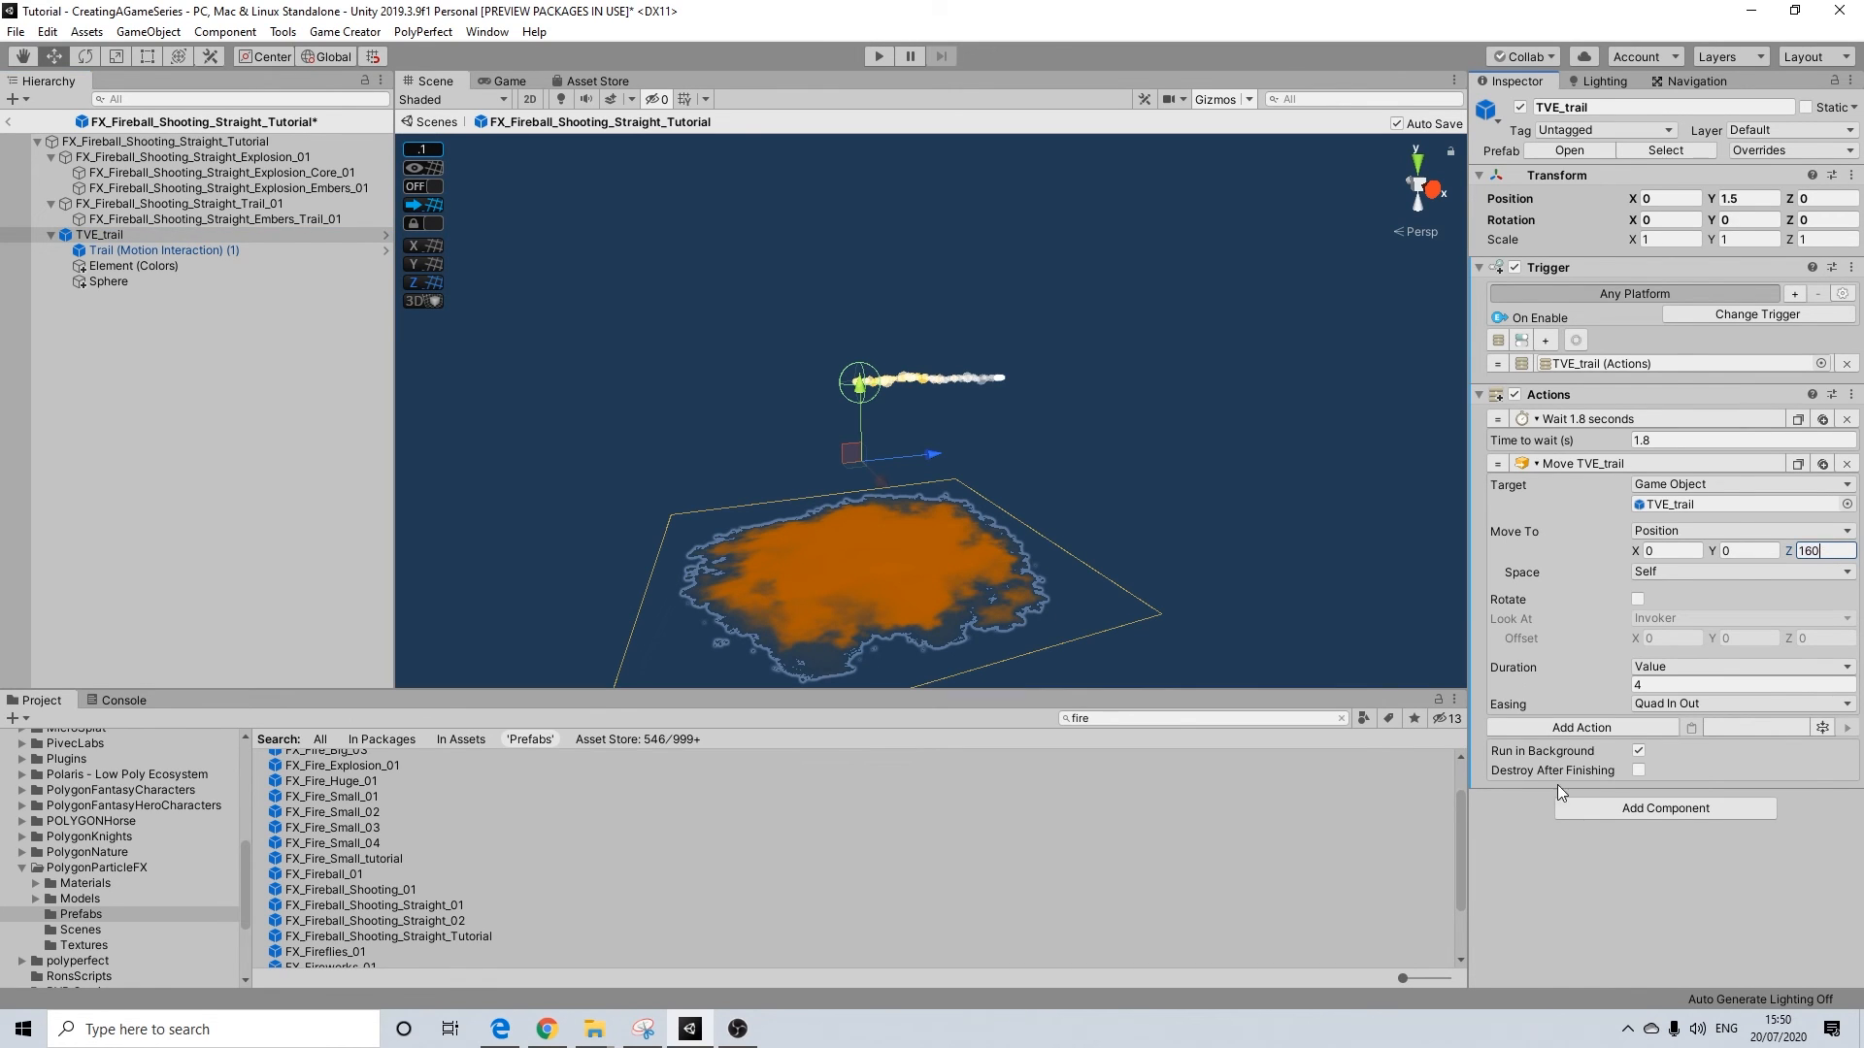
text(1)
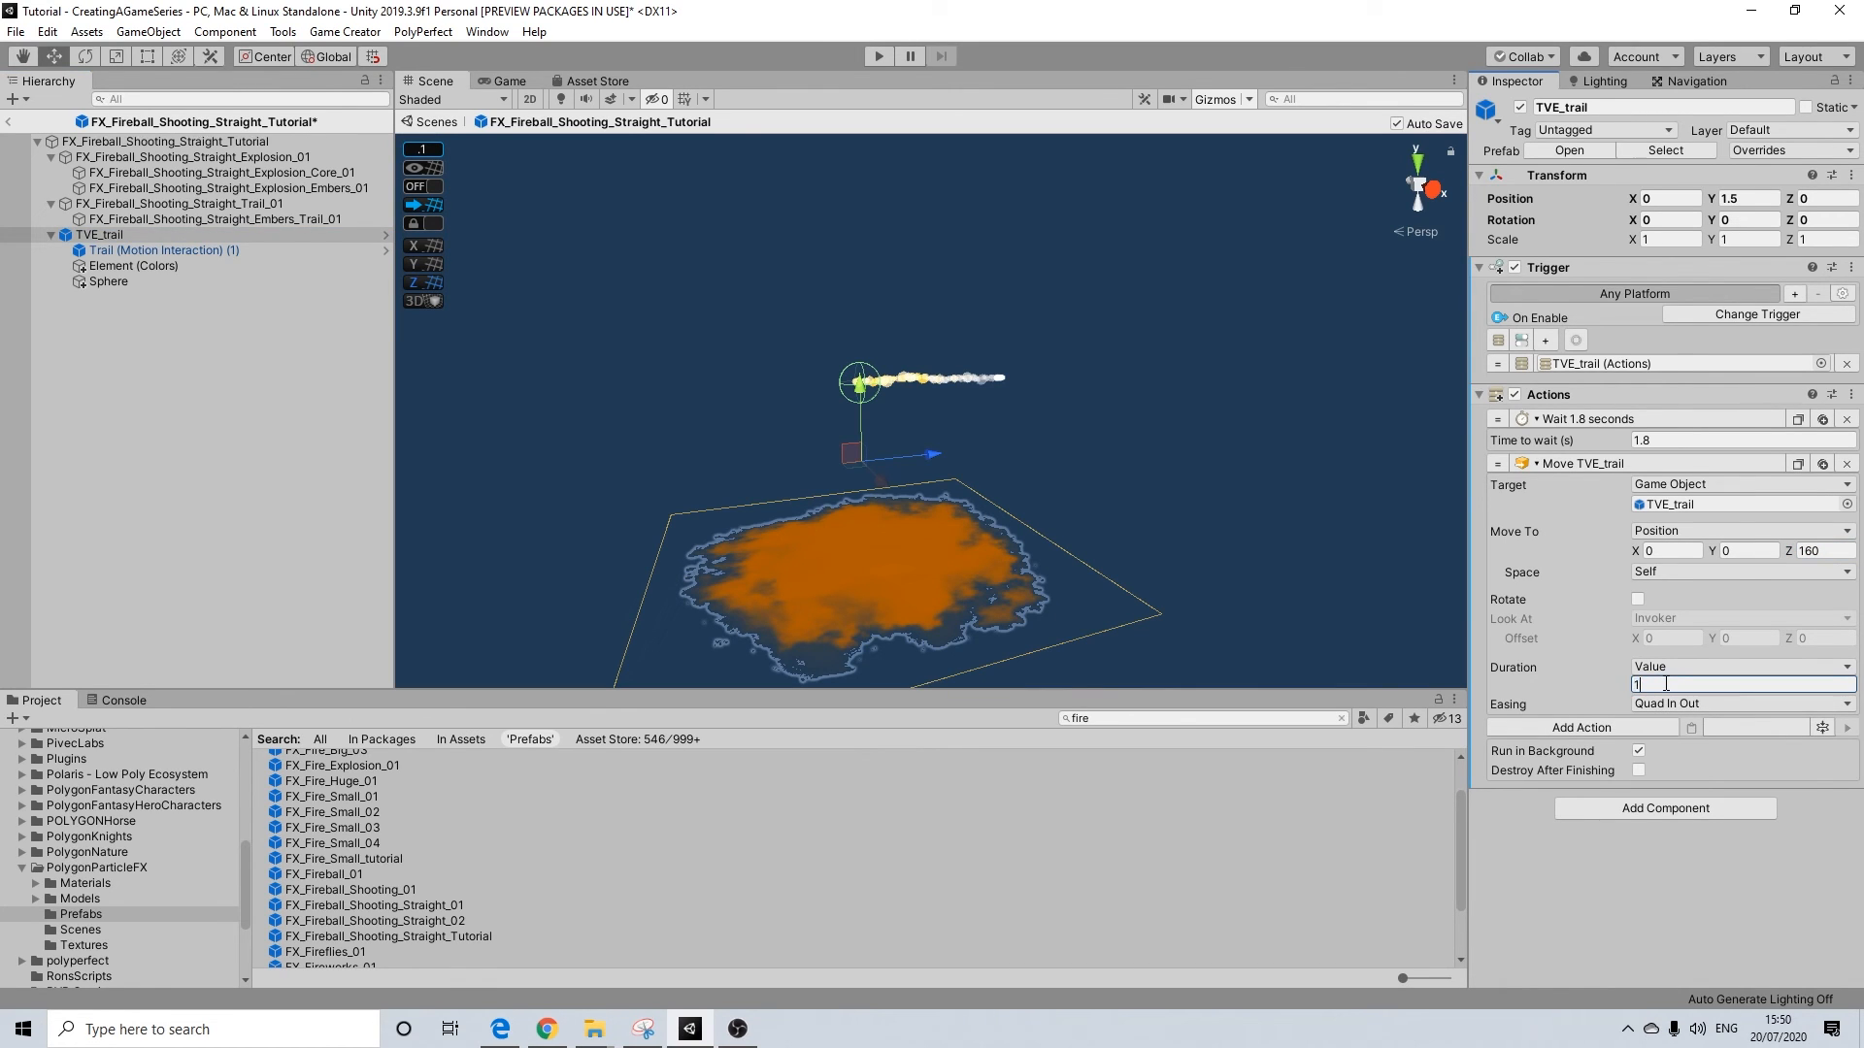
Brighten the Main colour of TVE_trail's Element (Colors) material to a more vivid orange with a hue of 31
click(163, 266)
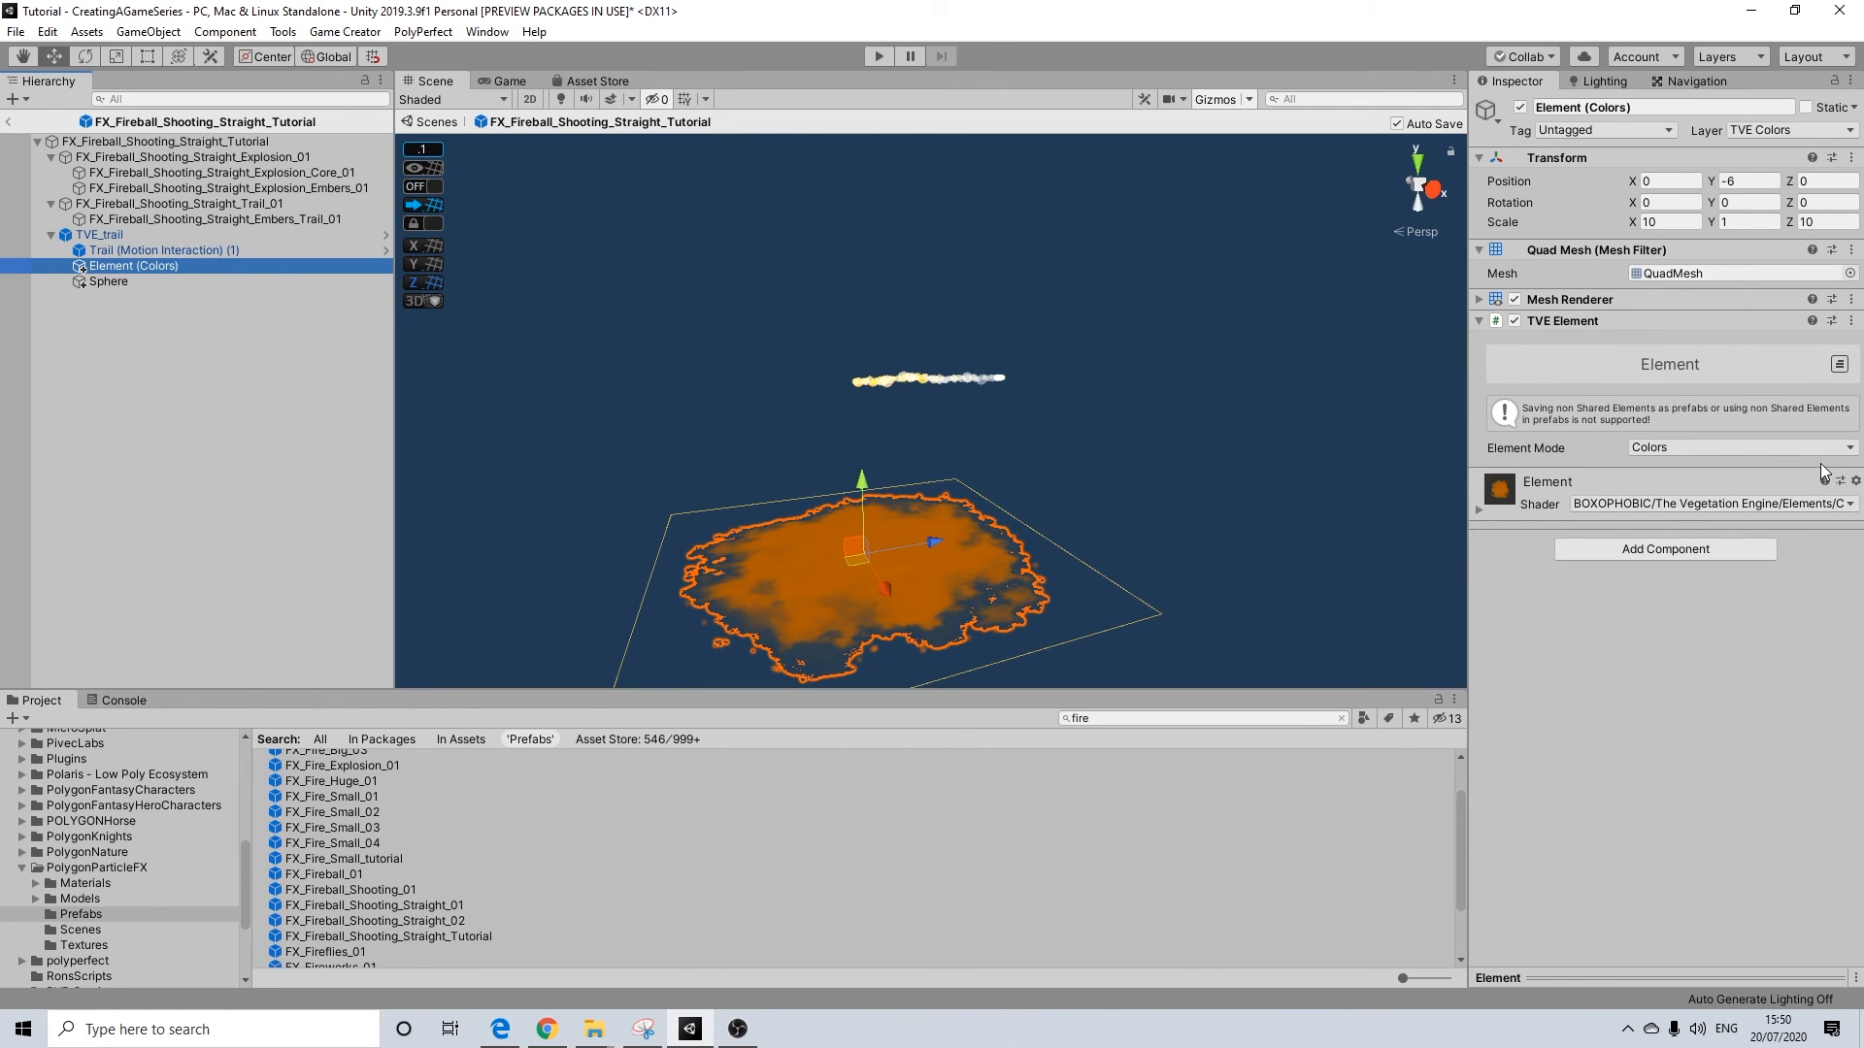
click(1479, 511)
click(1807, 840)
drag(1763, 532, 1793, 536)
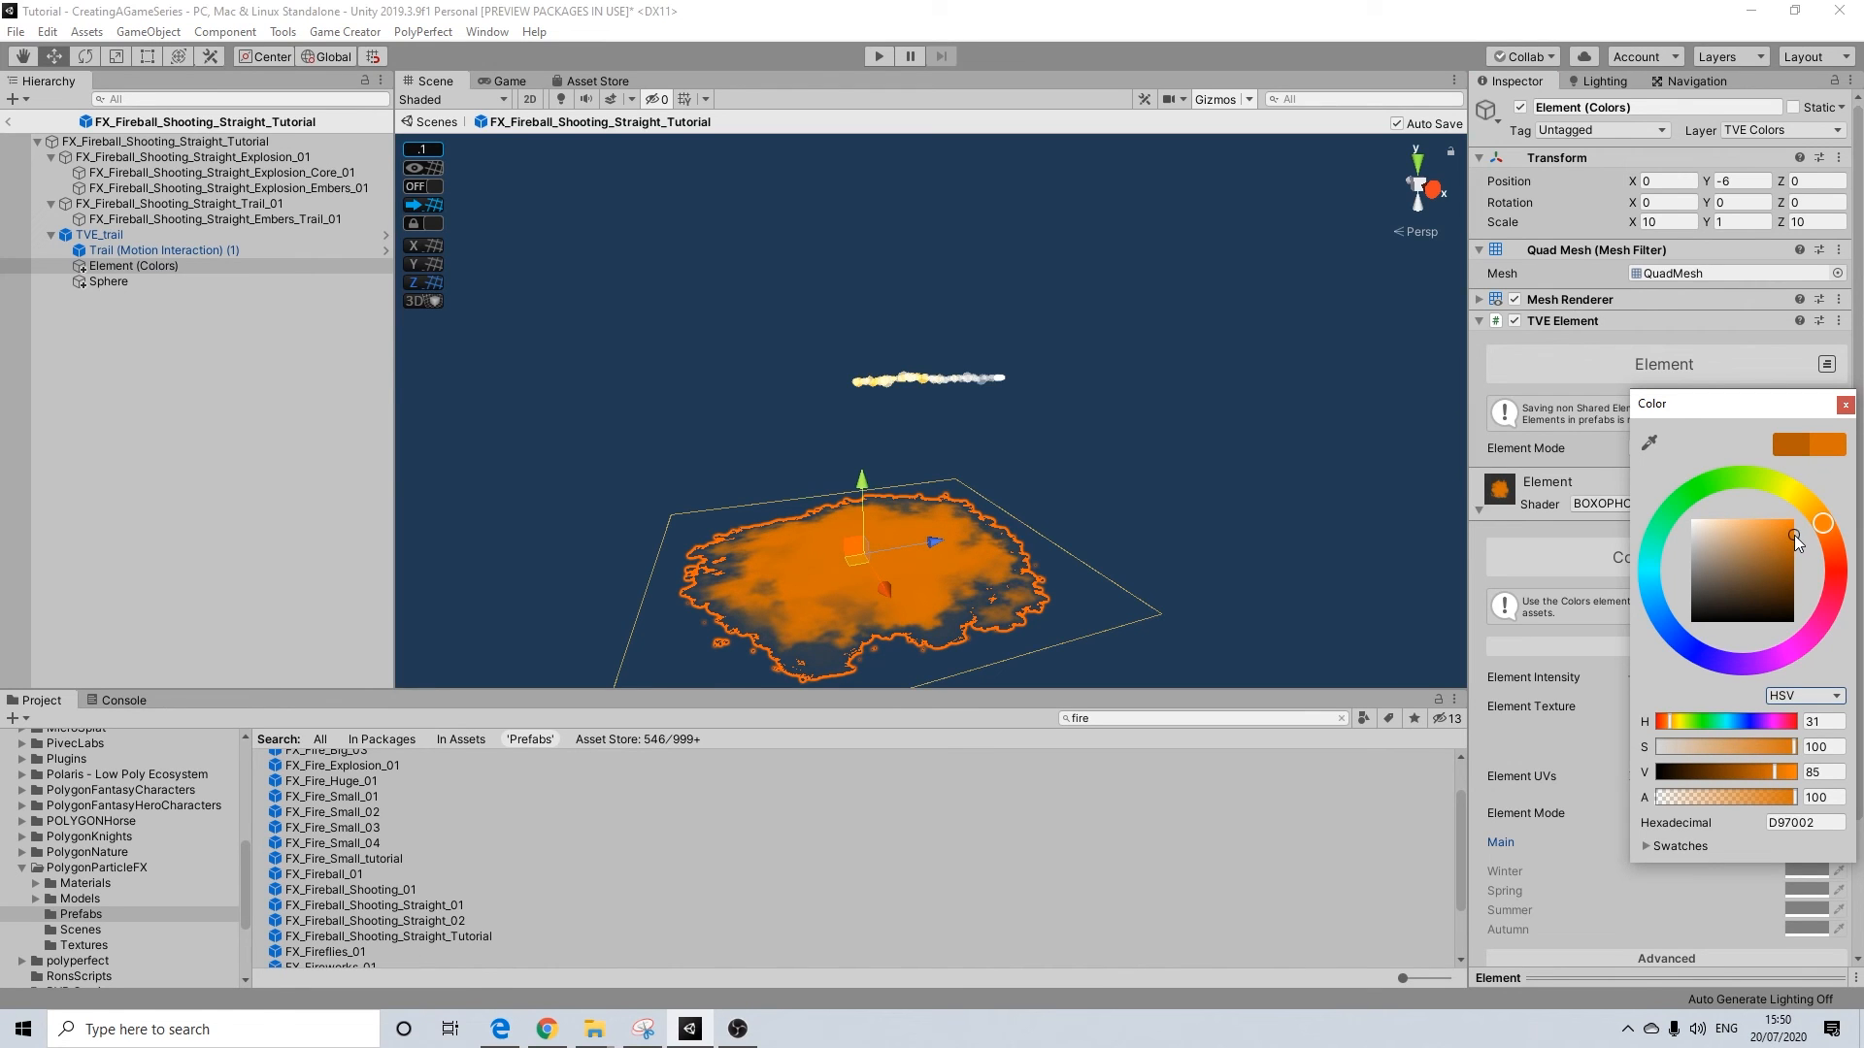
click(1845, 409)
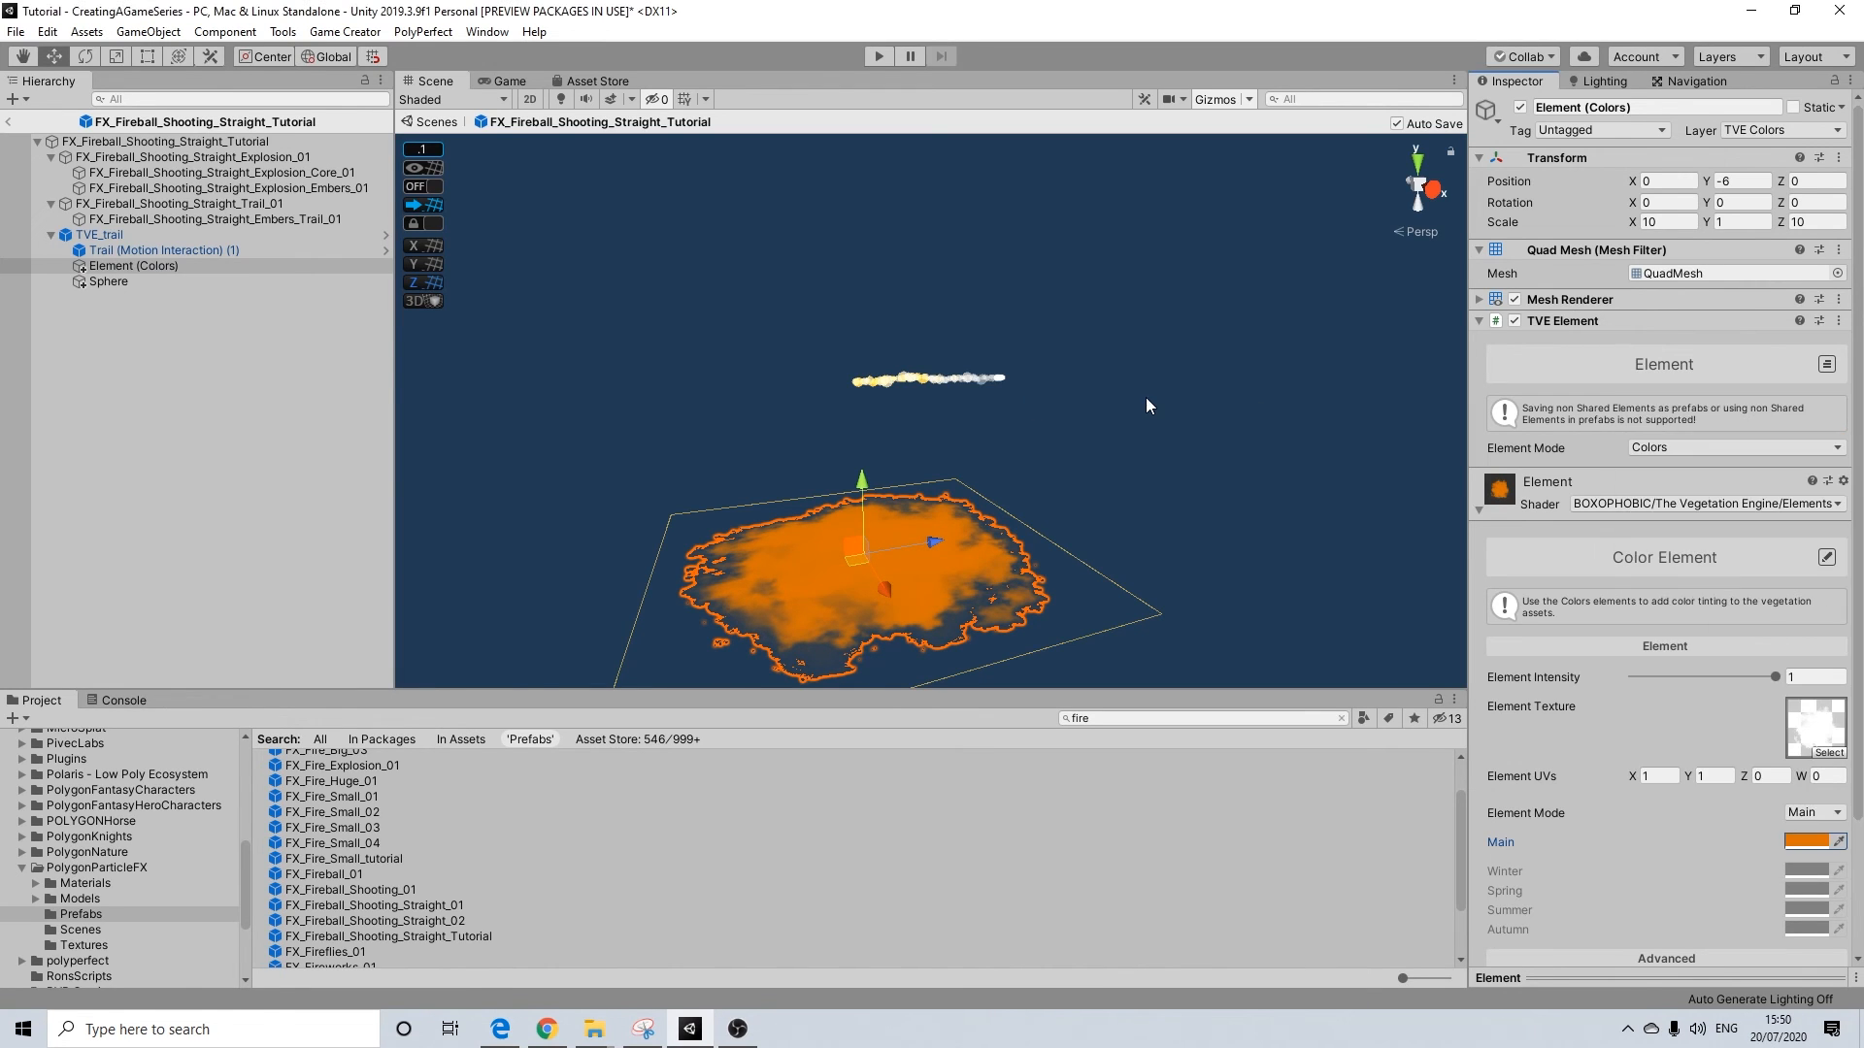
click(1146, 405)
click(935, 535)
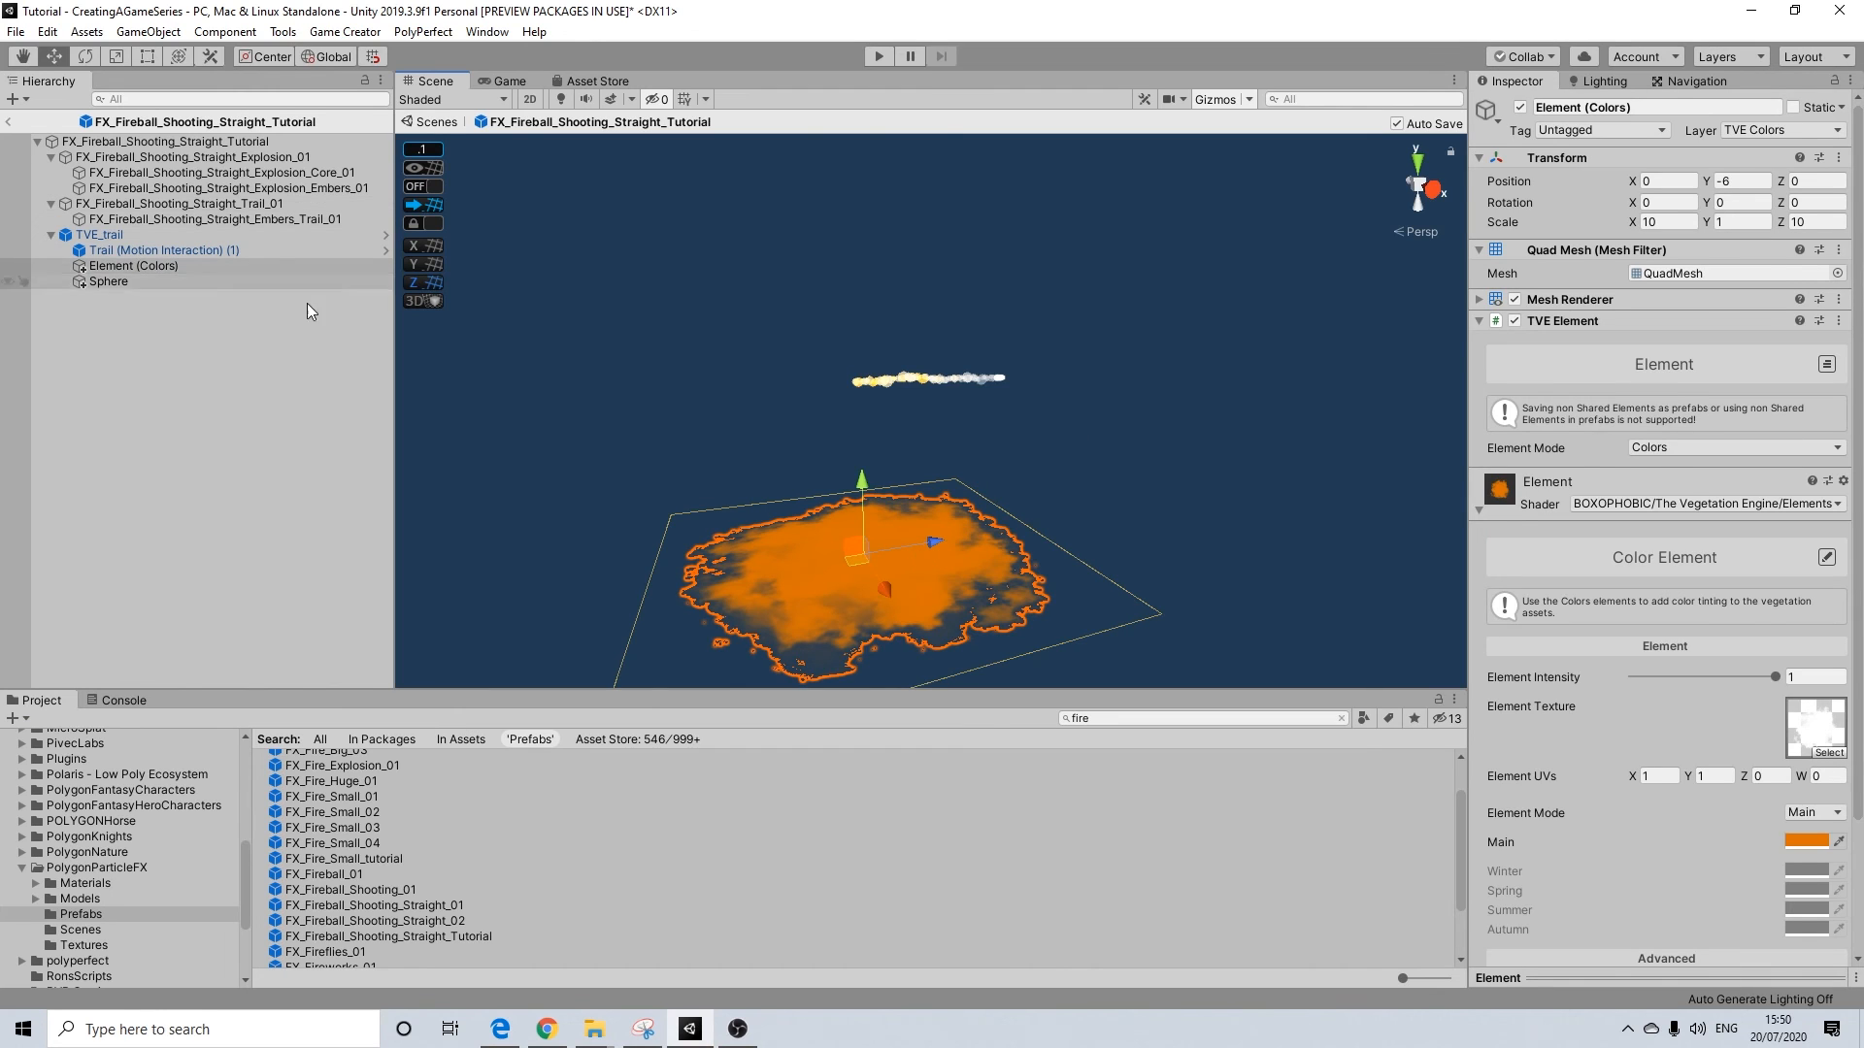
Shift the element's Main colour to a darker amber, about C18E00
click(1795, 841)
click(1811, 495)
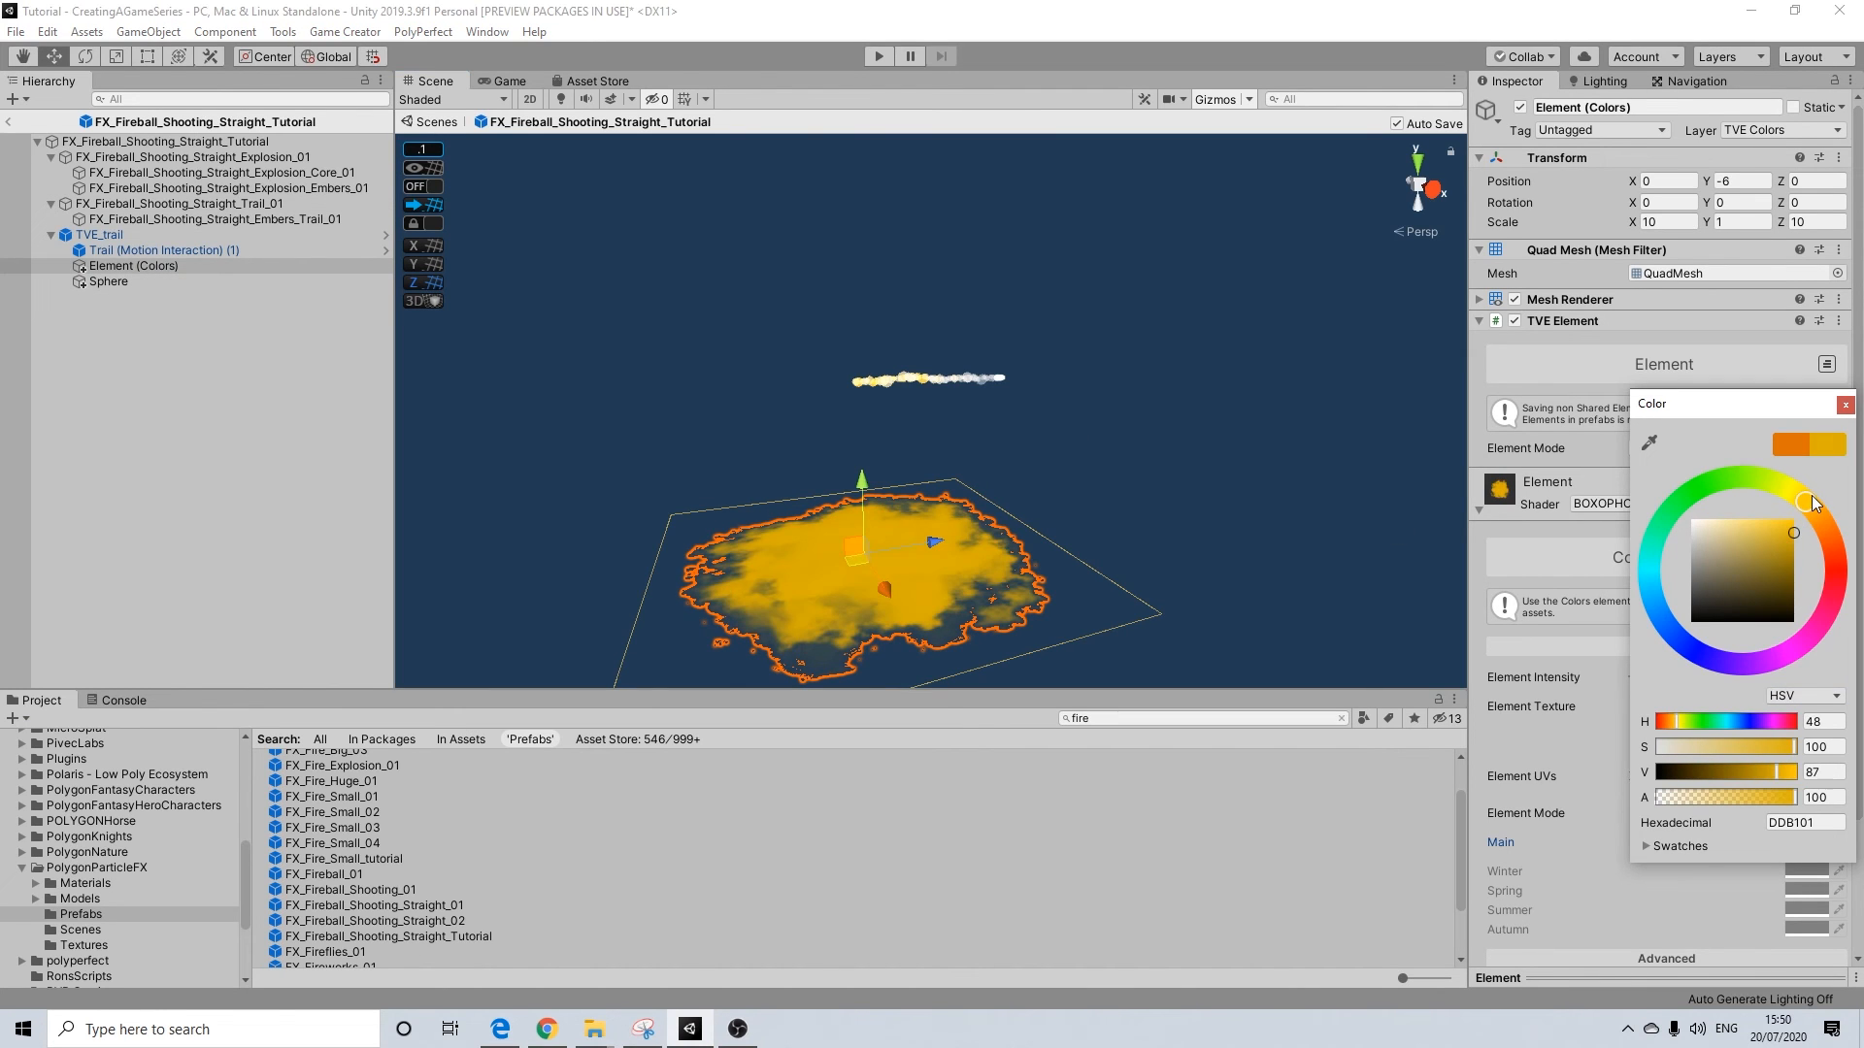
click(1116, 452)
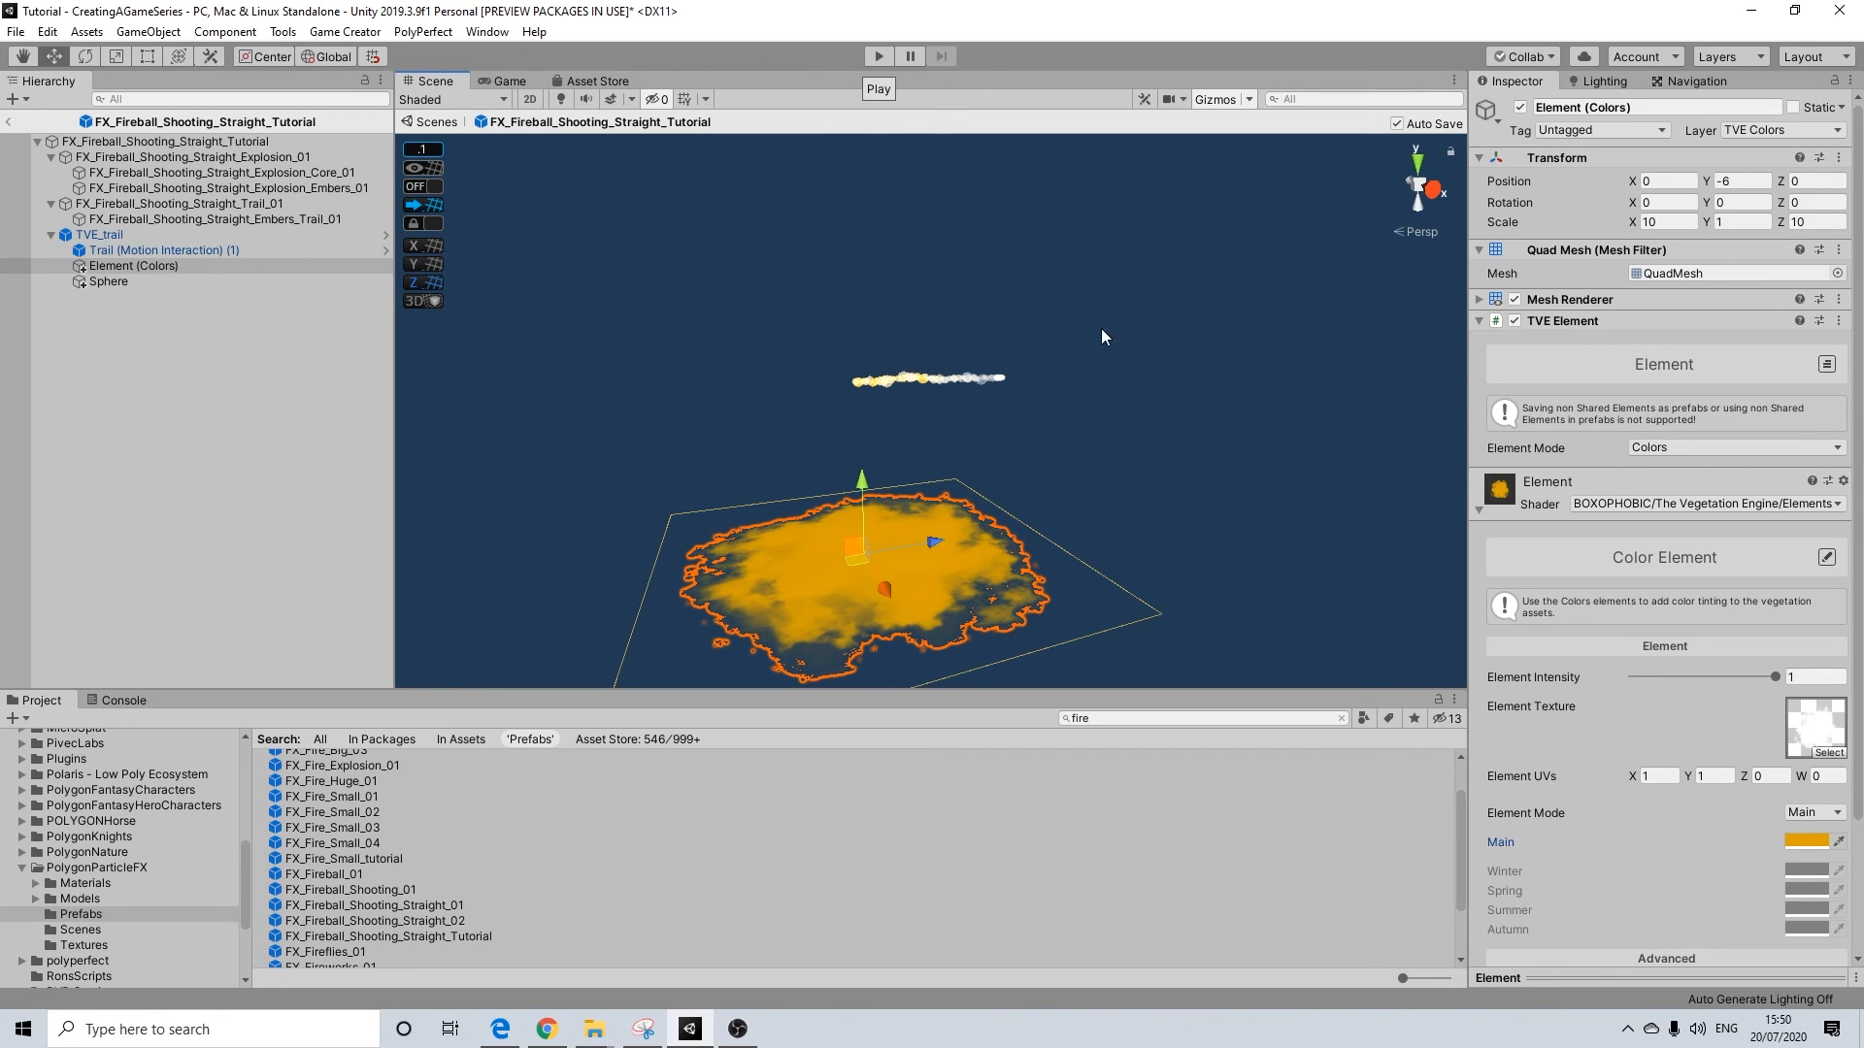
click(1795, 841)
drag(1813, 580, 1802, 544)
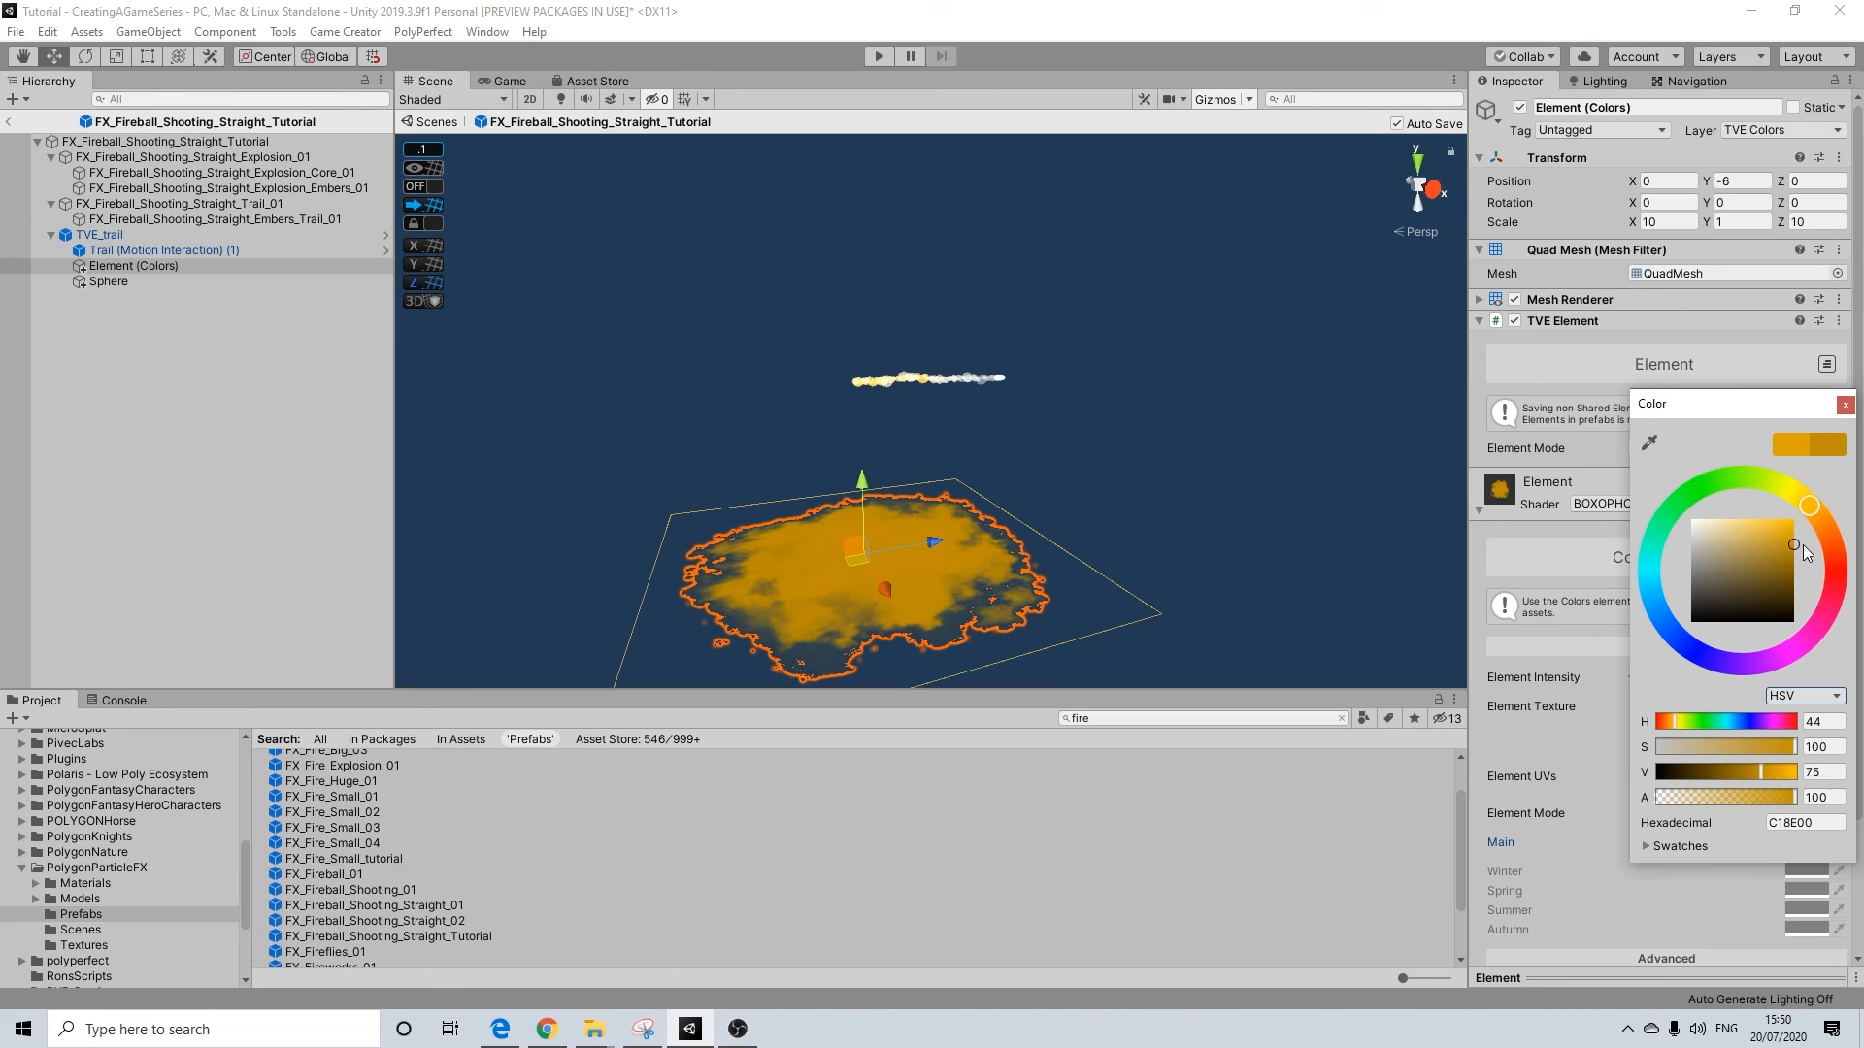
click(1845, 405)
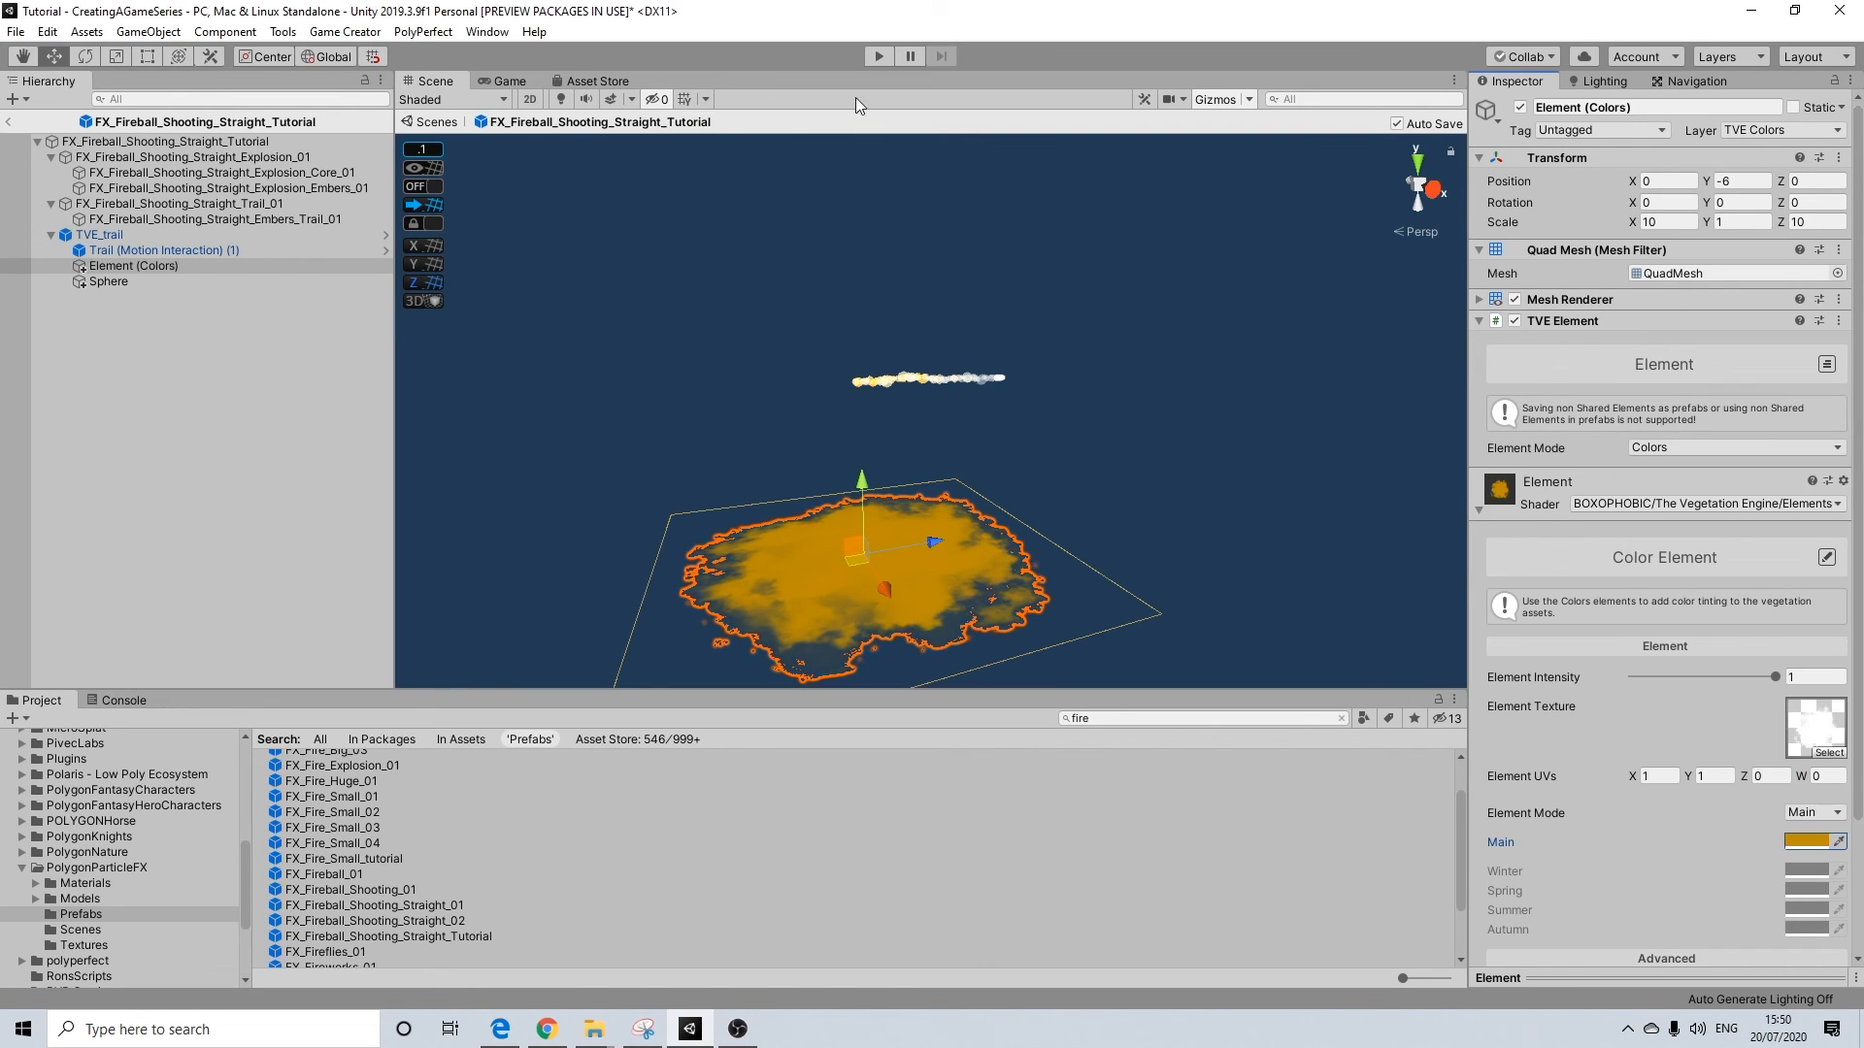
Return from the fireball prefab to the main scene and play-test the spell with the recoloured trail
click(12, 122)
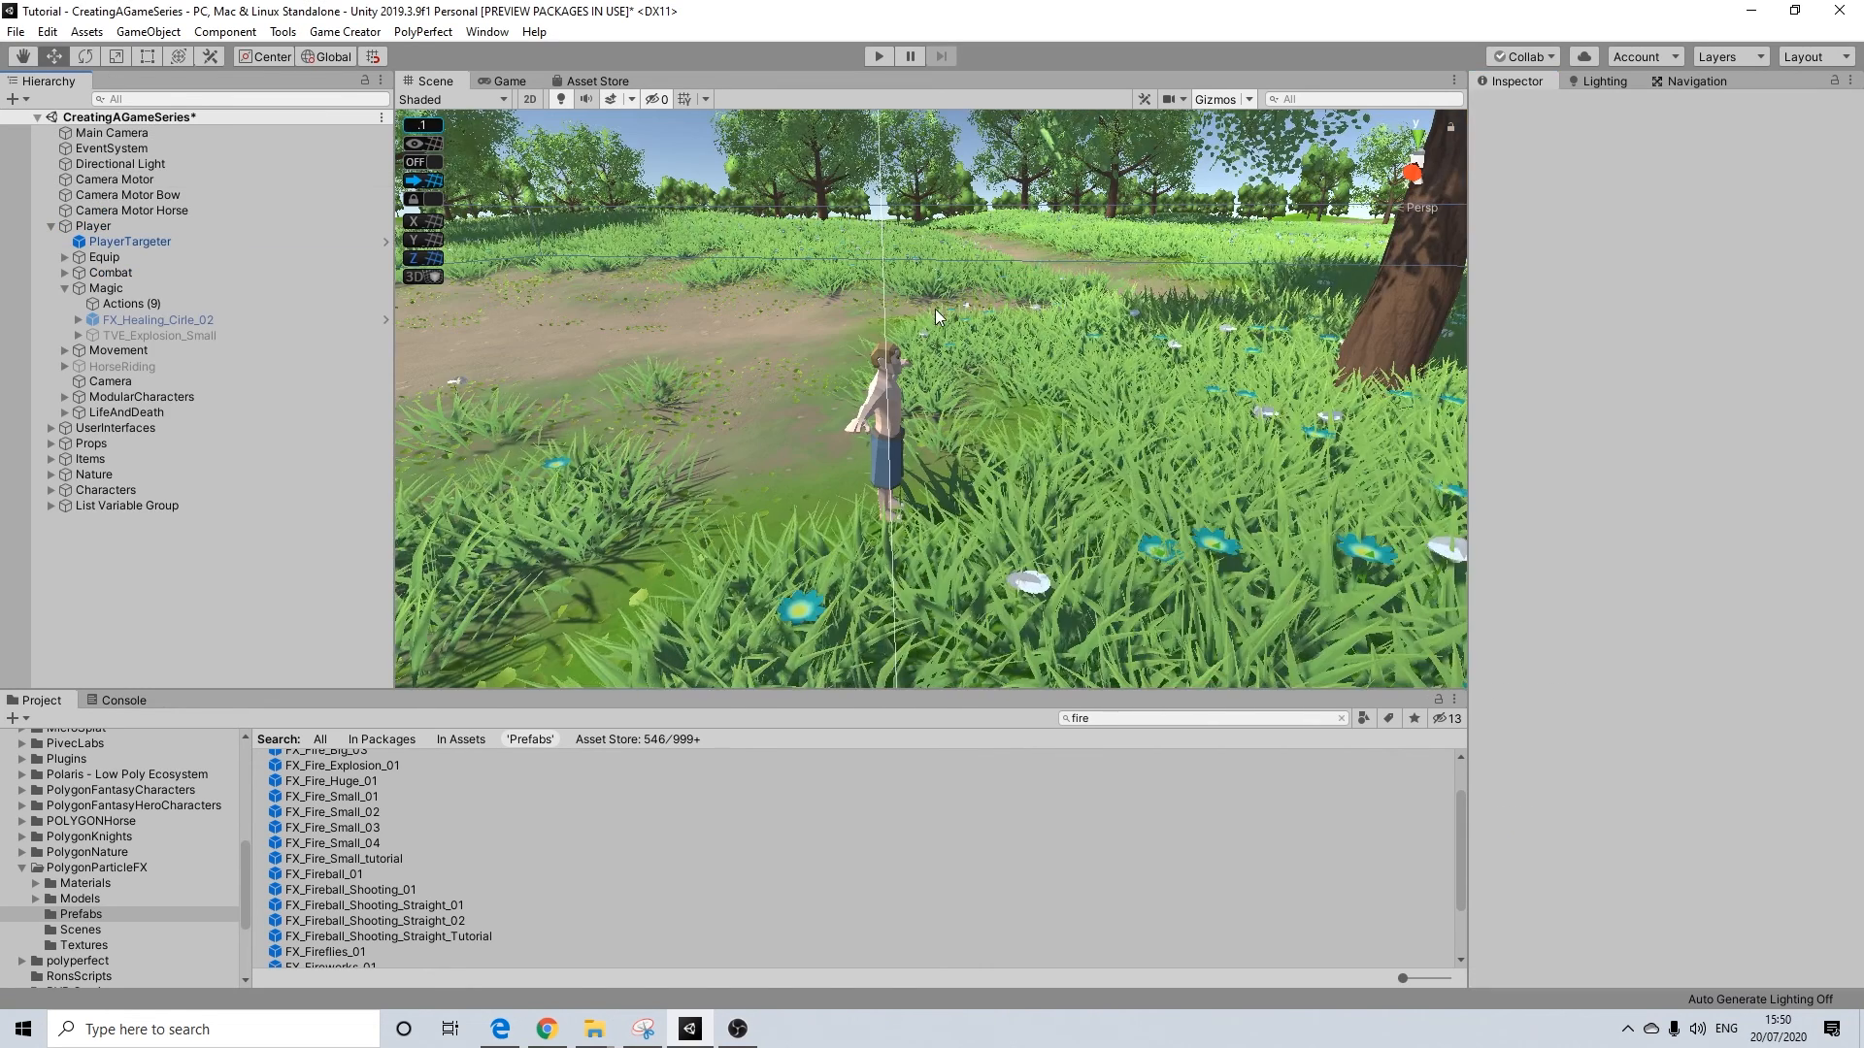
click(879, 58)
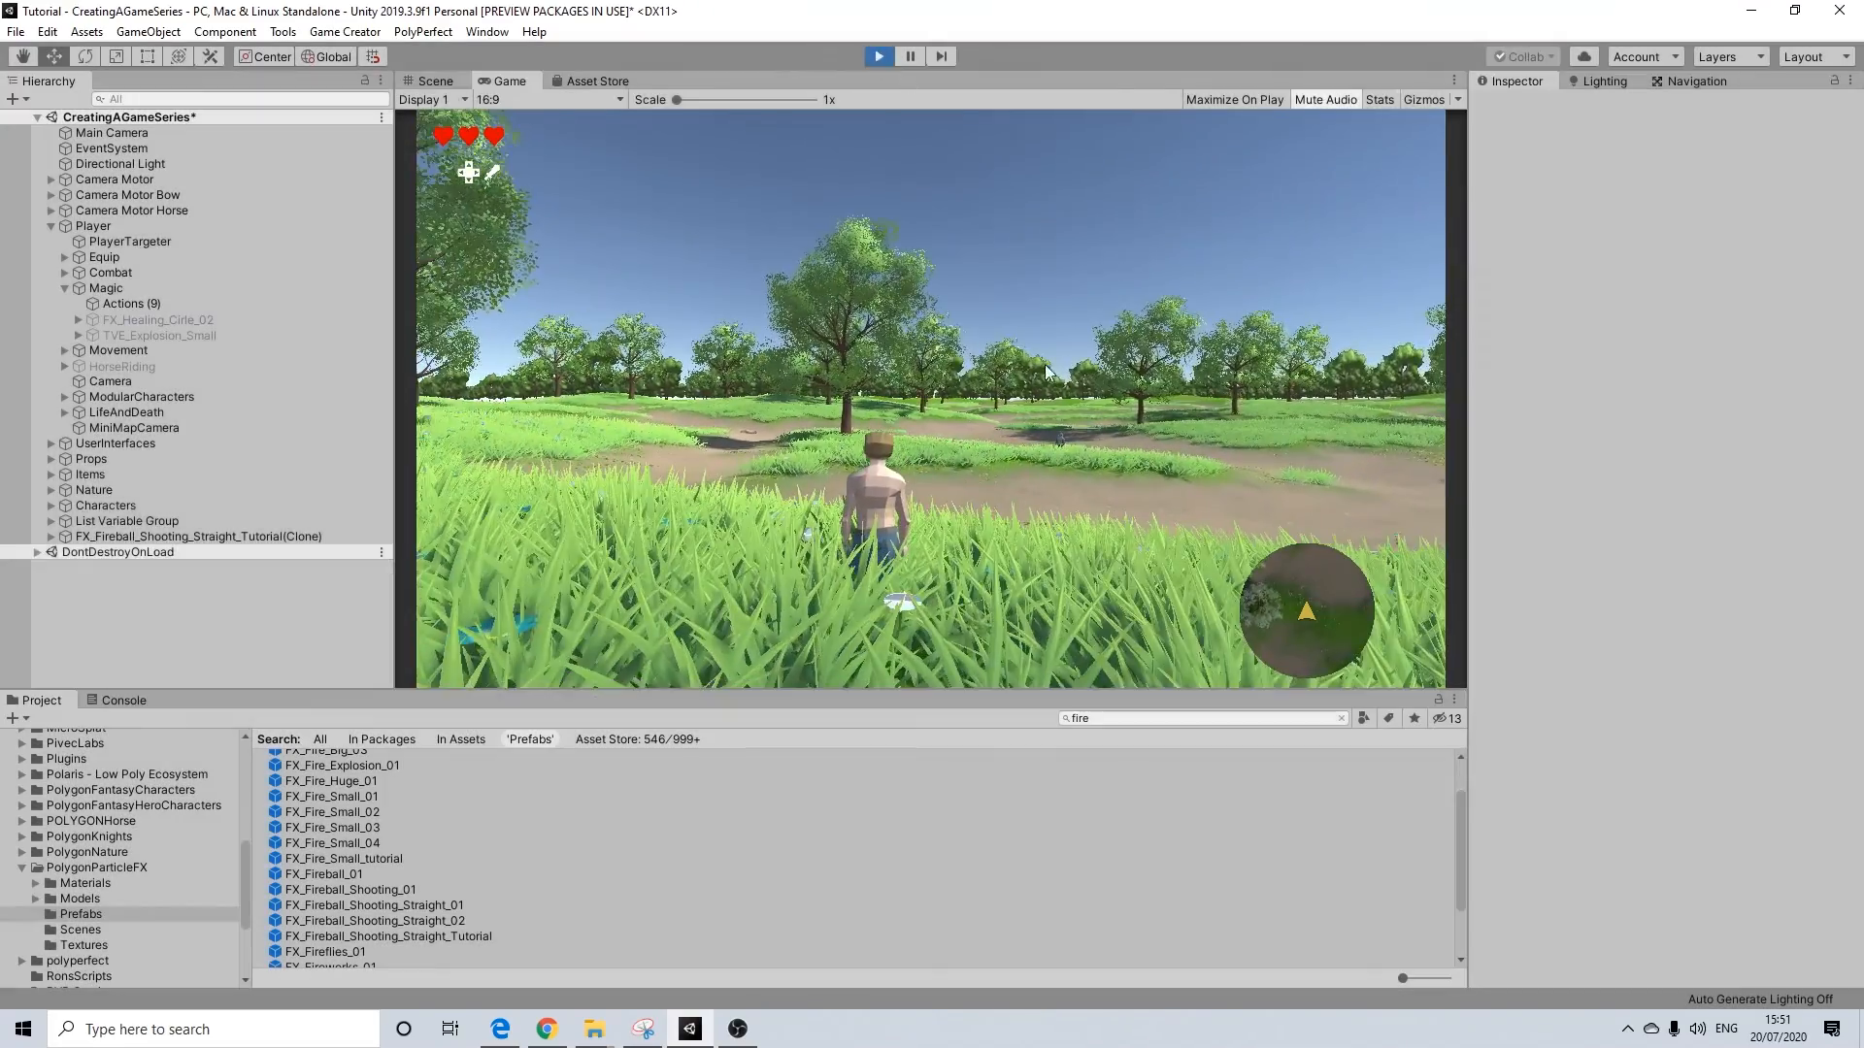
Examine the armoured enemy character standing on the dirt clearing in the scene
scroll(945, 505, down, 10)
alt+drag(970, 563, 1126, 575)
scroll(1165, 583, down, 4)
middle_drag(1320, 607, 1168, 498)
scroll(1000, 491, up, 5)
middle_drag(1000, 493, 999, 484)
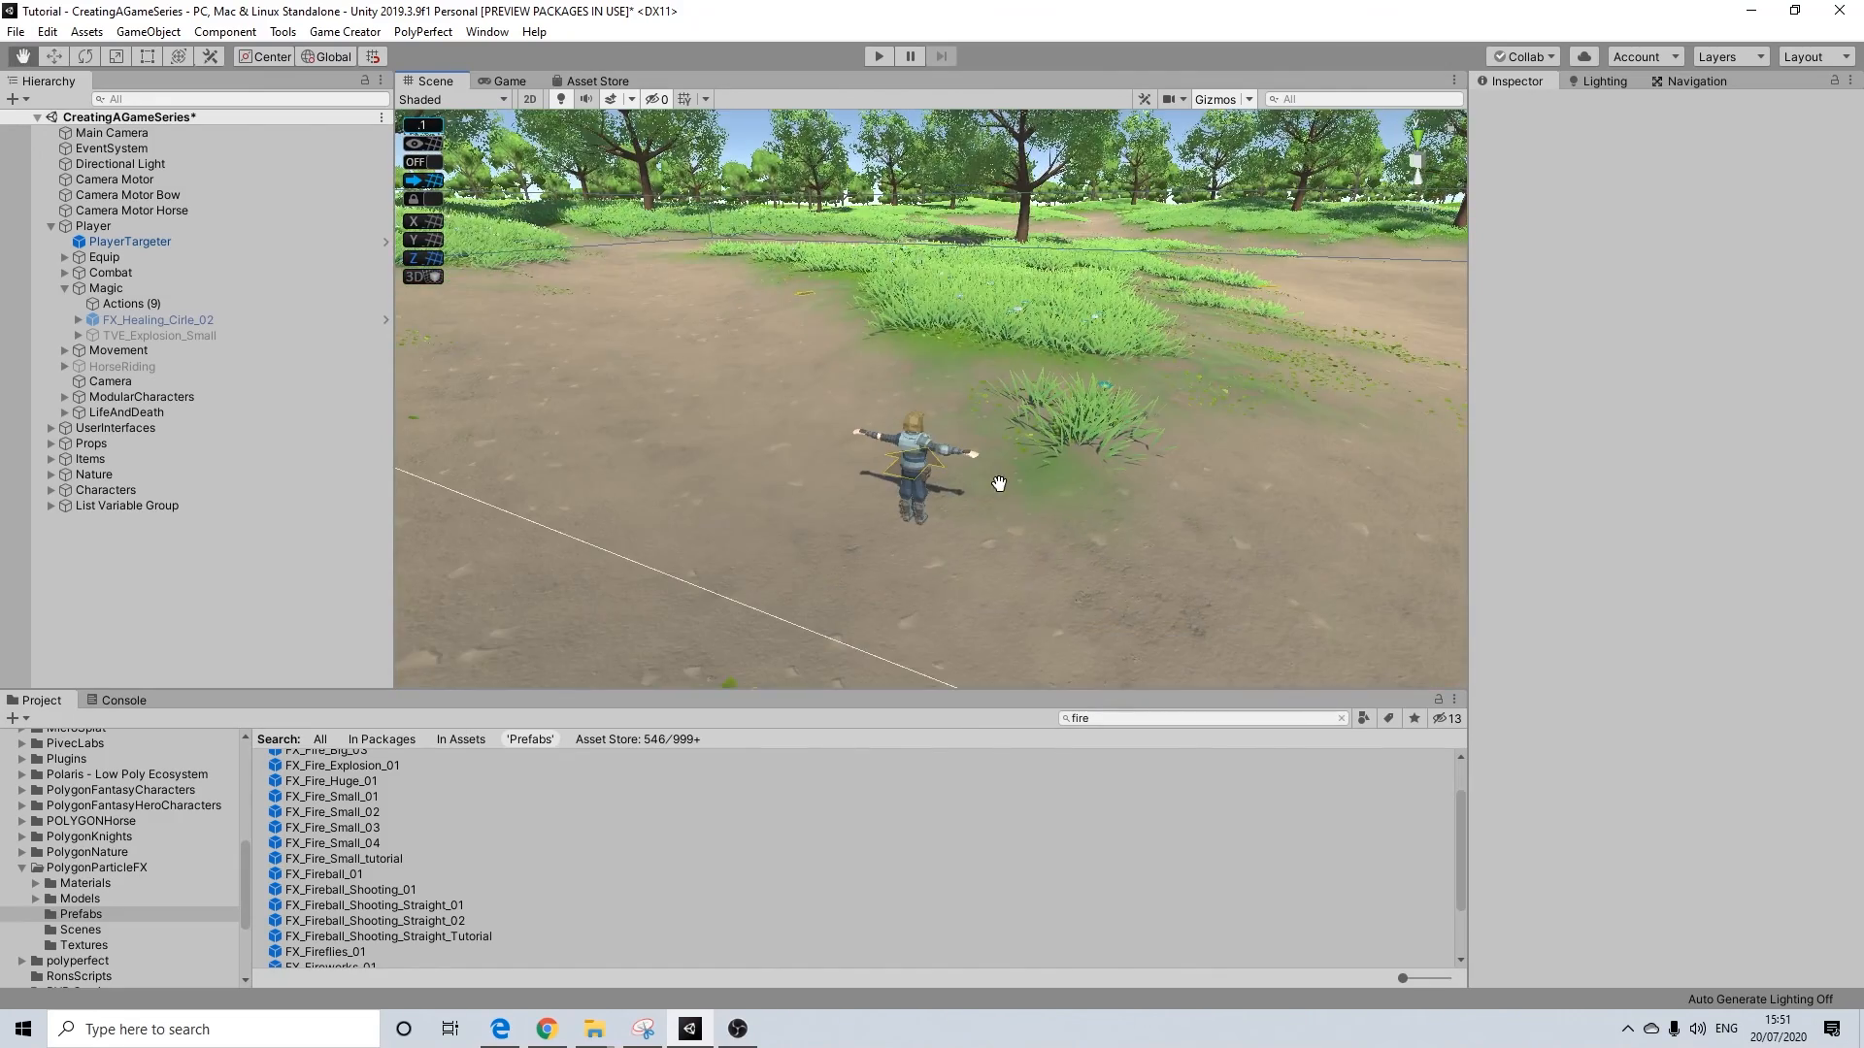
scroll(984, 487, up, 3)
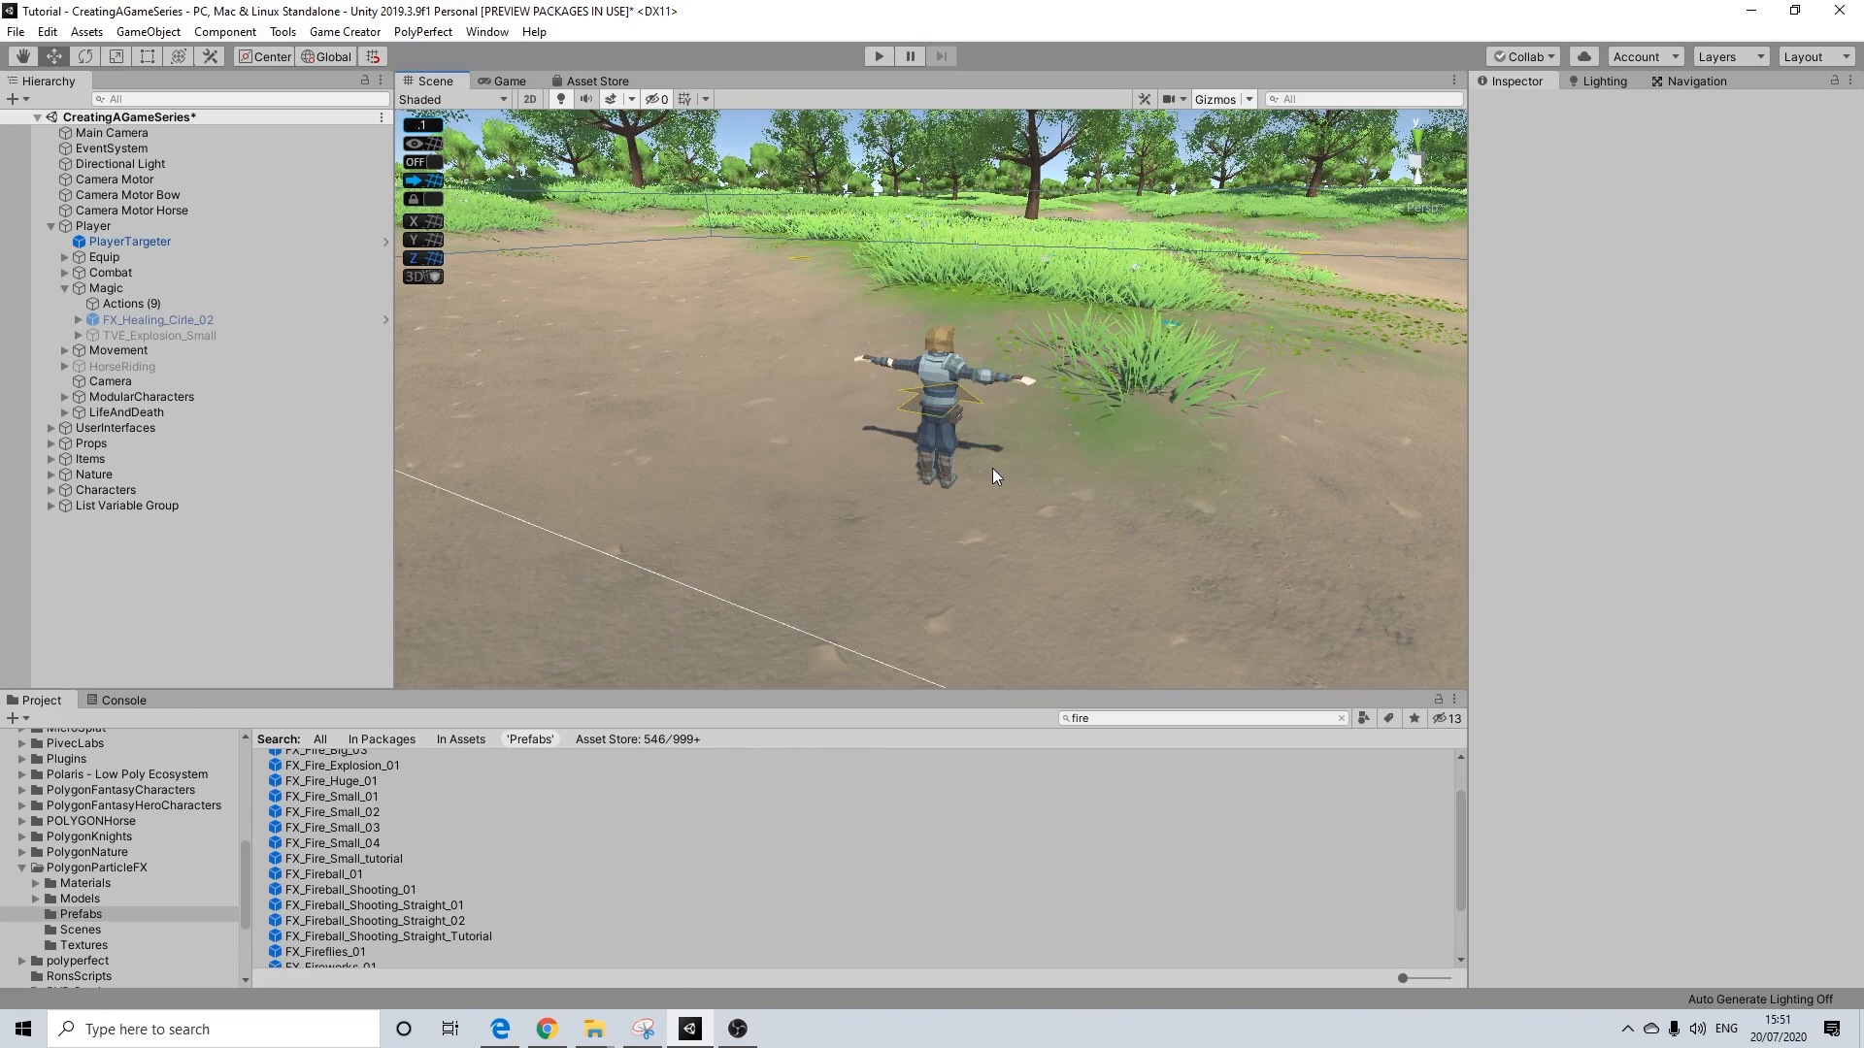
scroll(992, 468, down, 3)
scroll(1003, 453, up, 3)
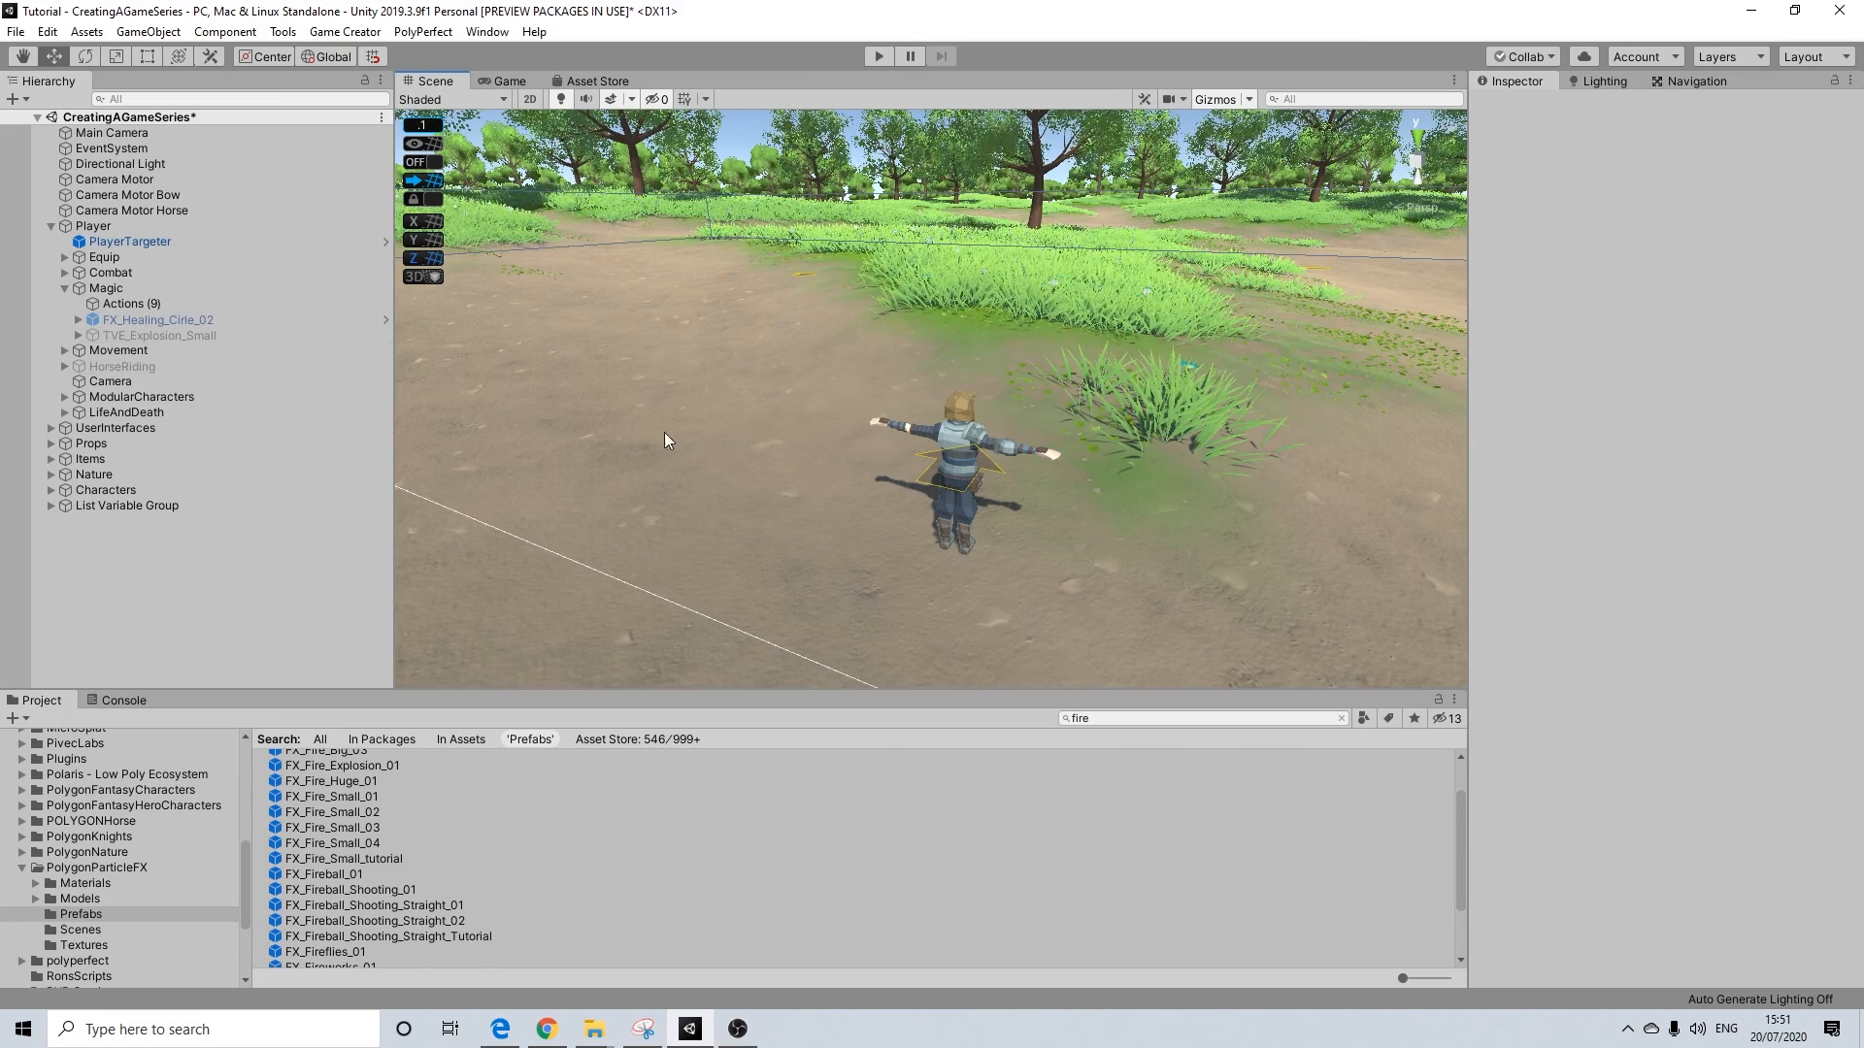
scroll(1016, 462, down, 2)
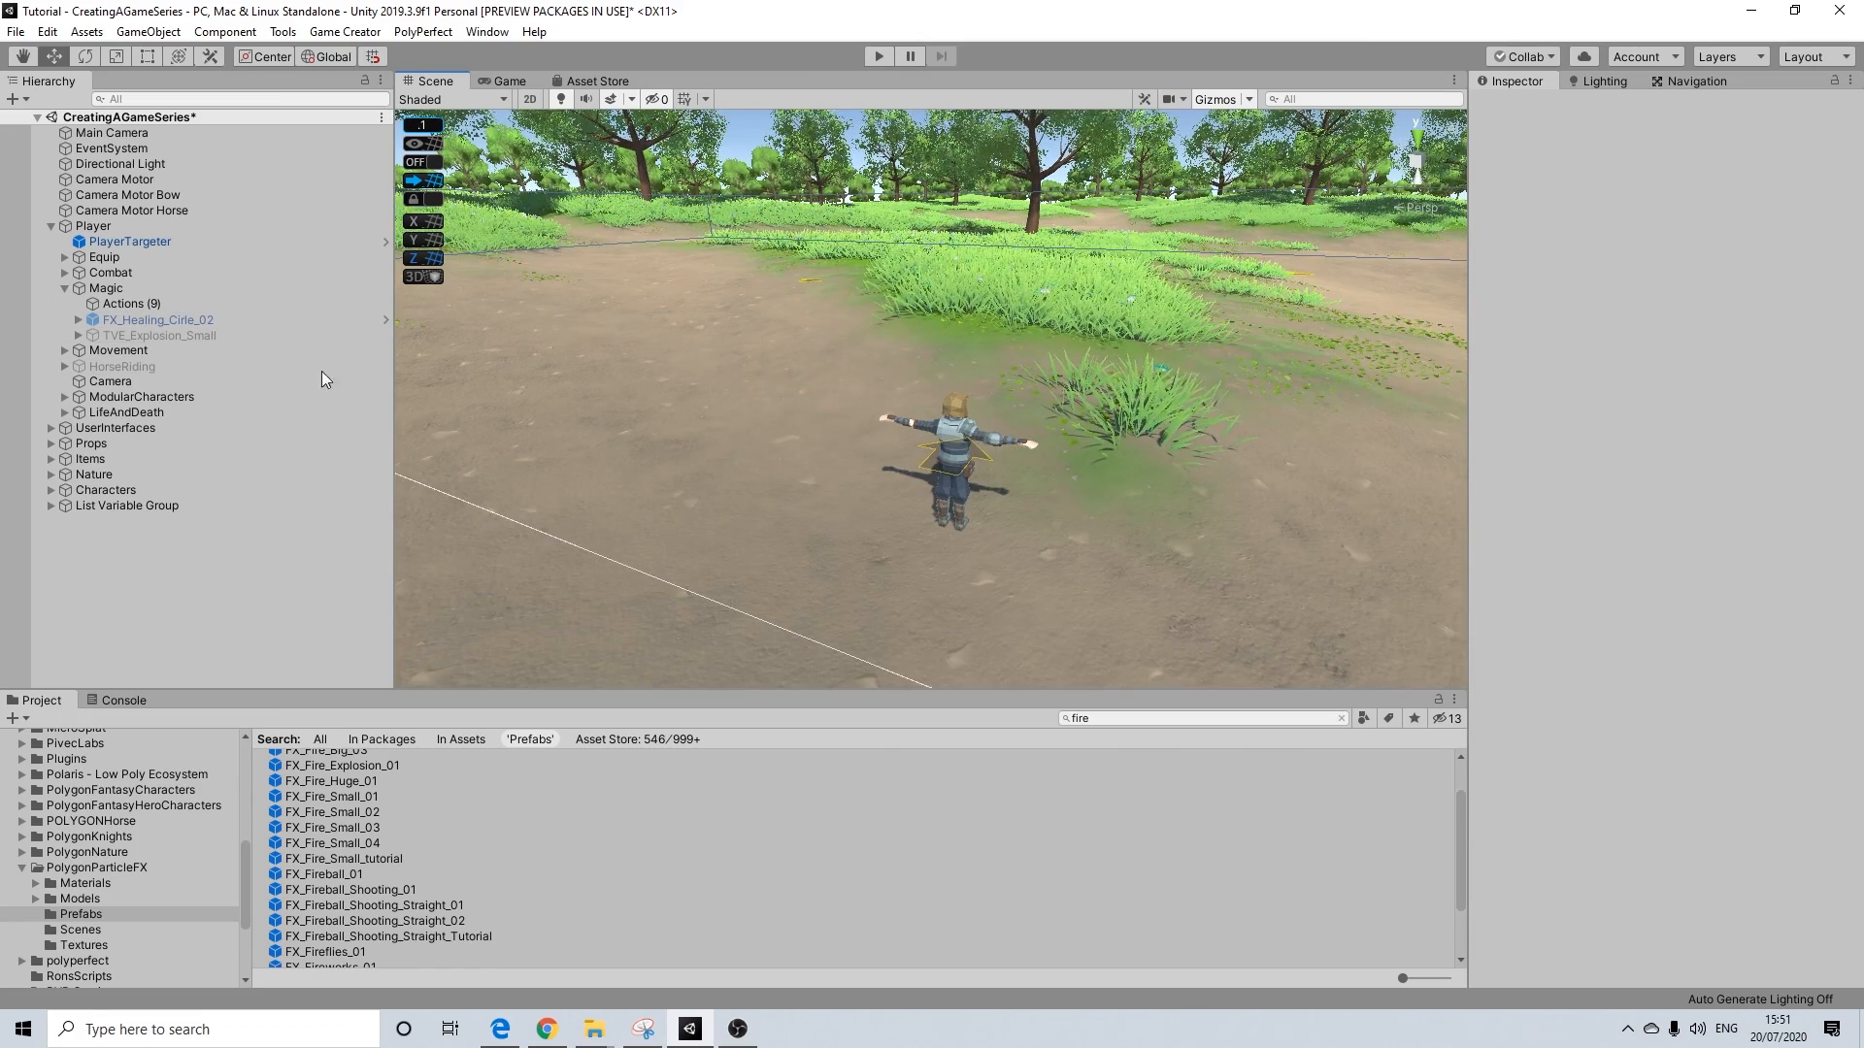
Add a Trigger component to Enemy Basic 01, found in the Enemy01 group under Characters
click(62, 287)
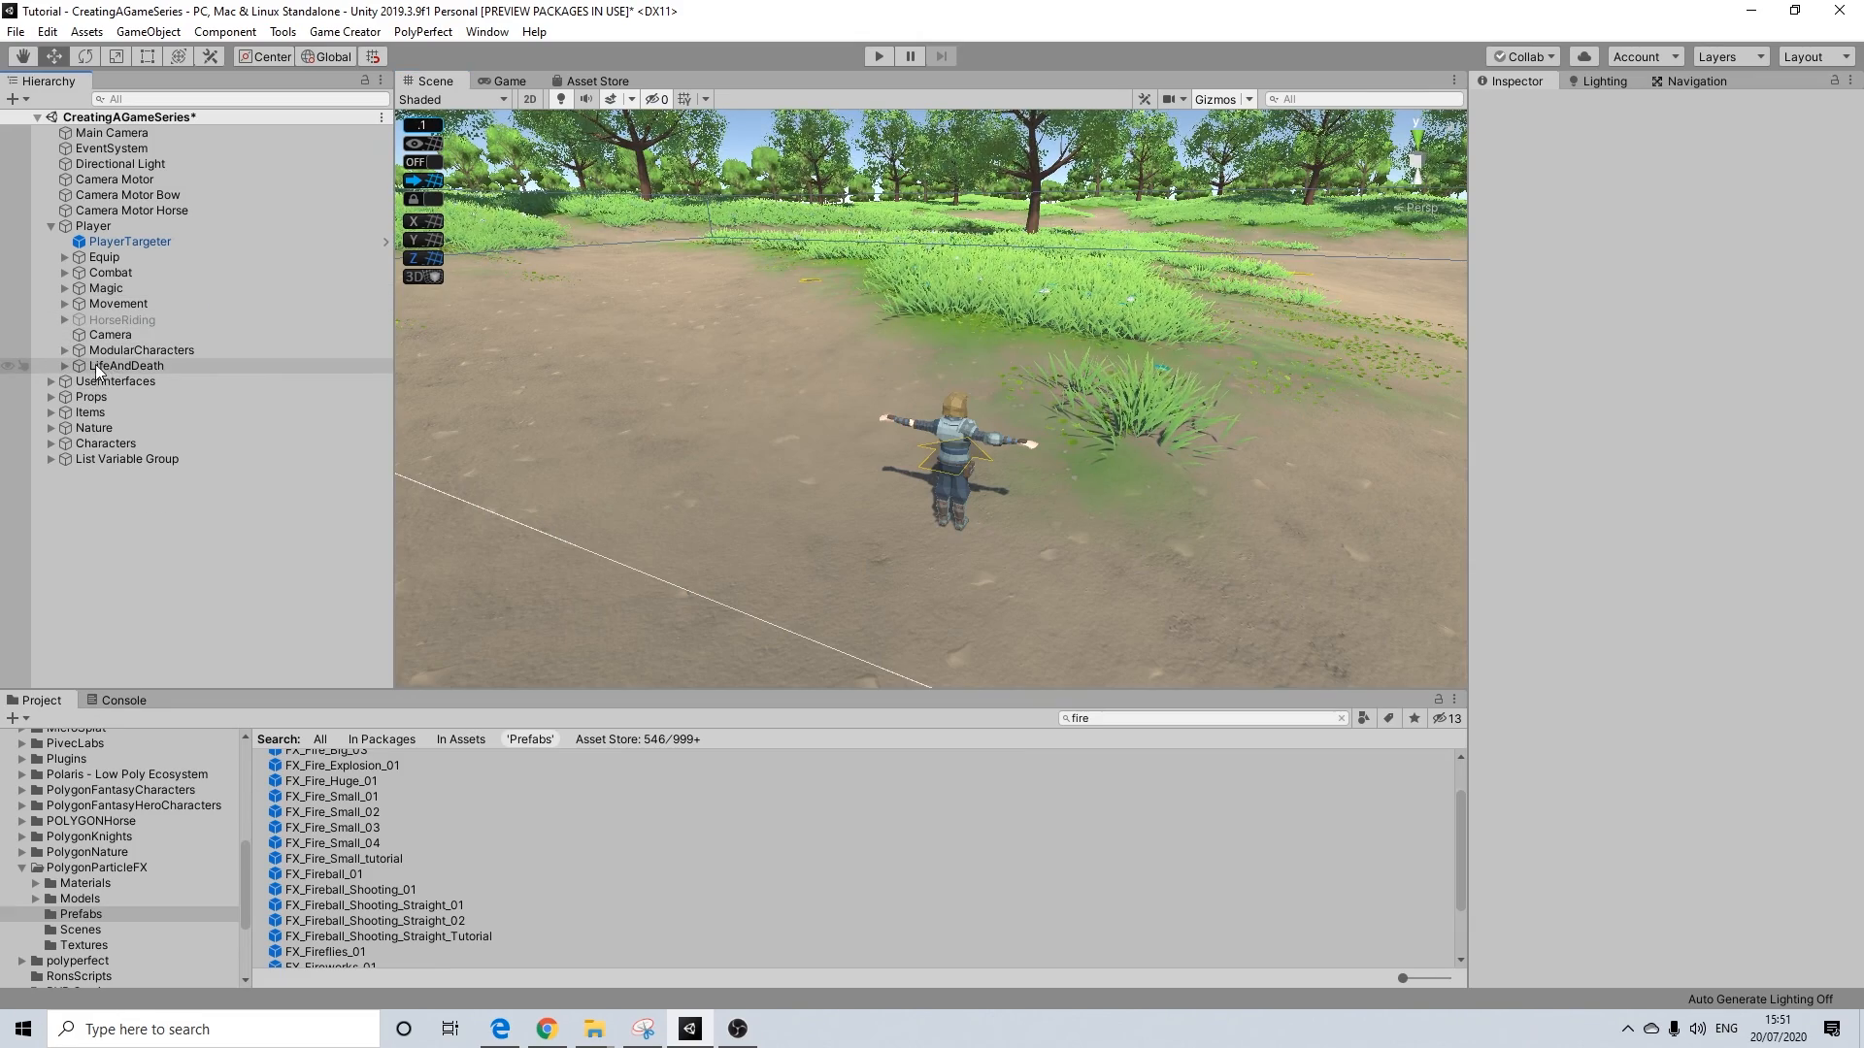
click(52, 444)
click(65, 474)
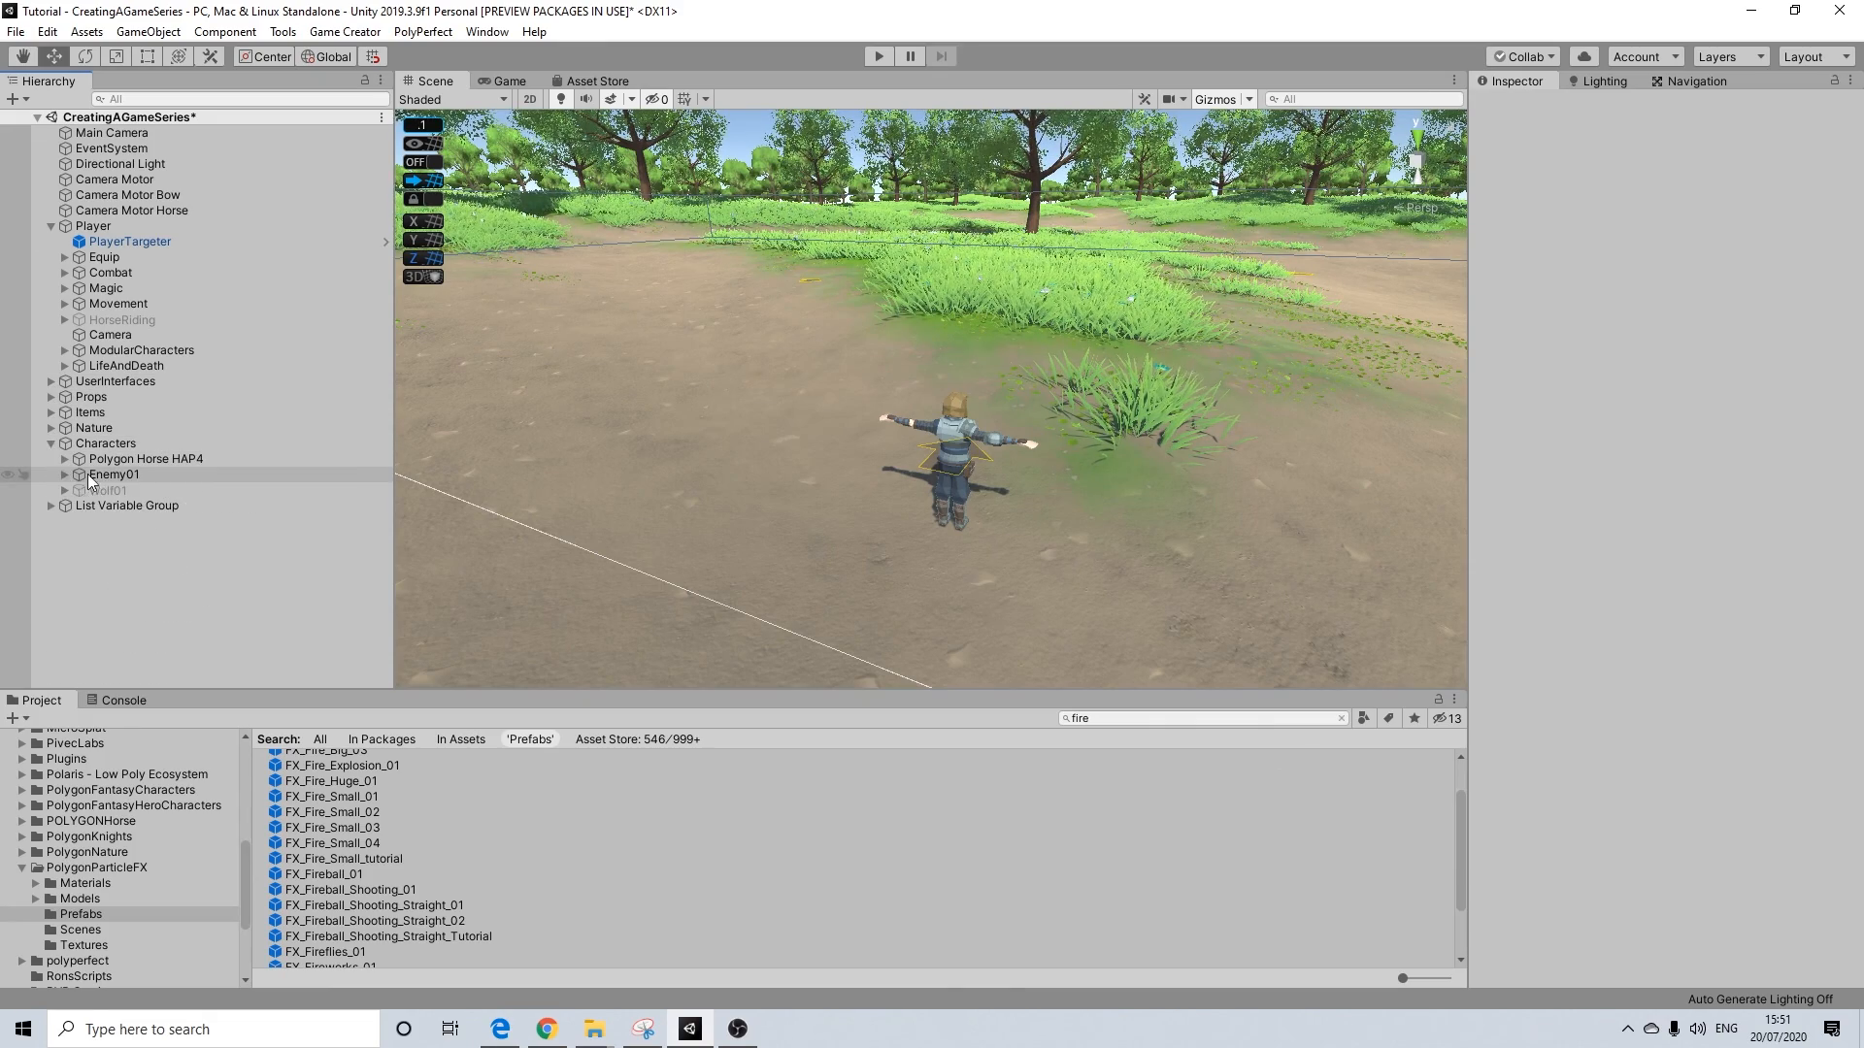
click(77, 476)
click(65, 474)
click(123, 491)
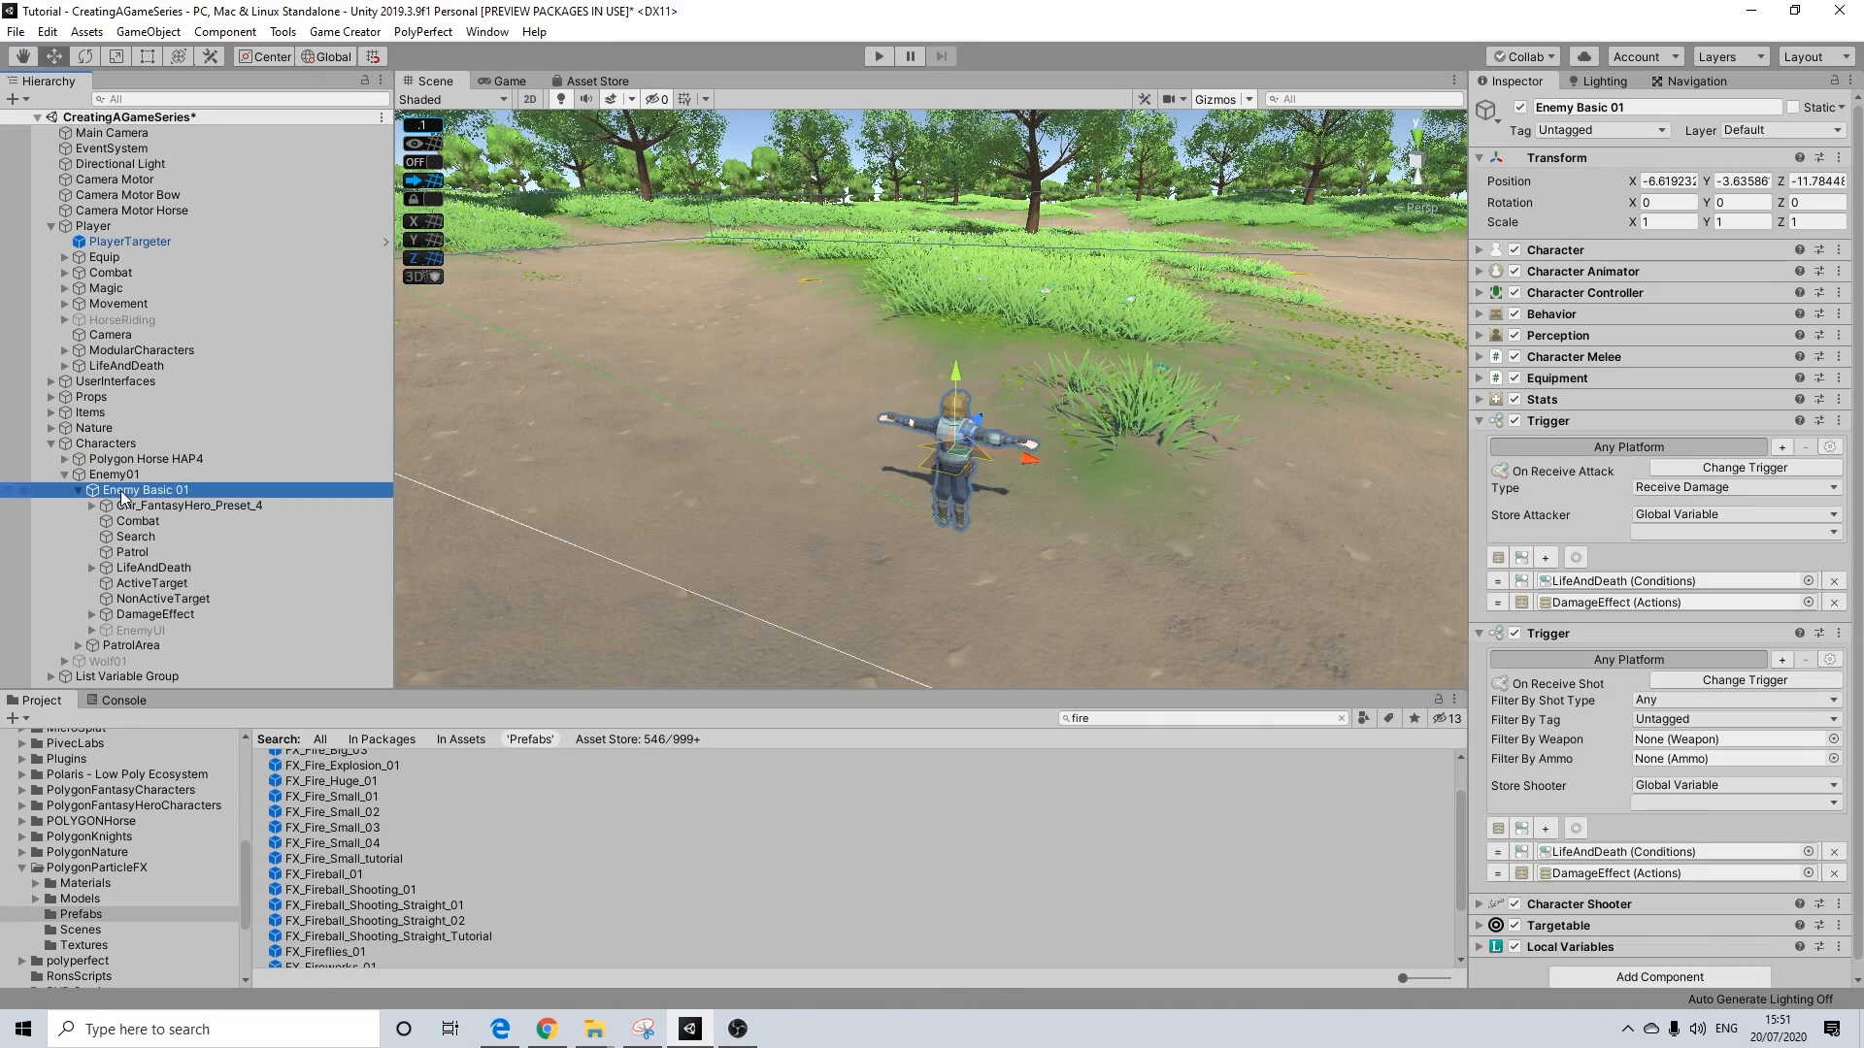
scroll(1590, 720, down, 1)
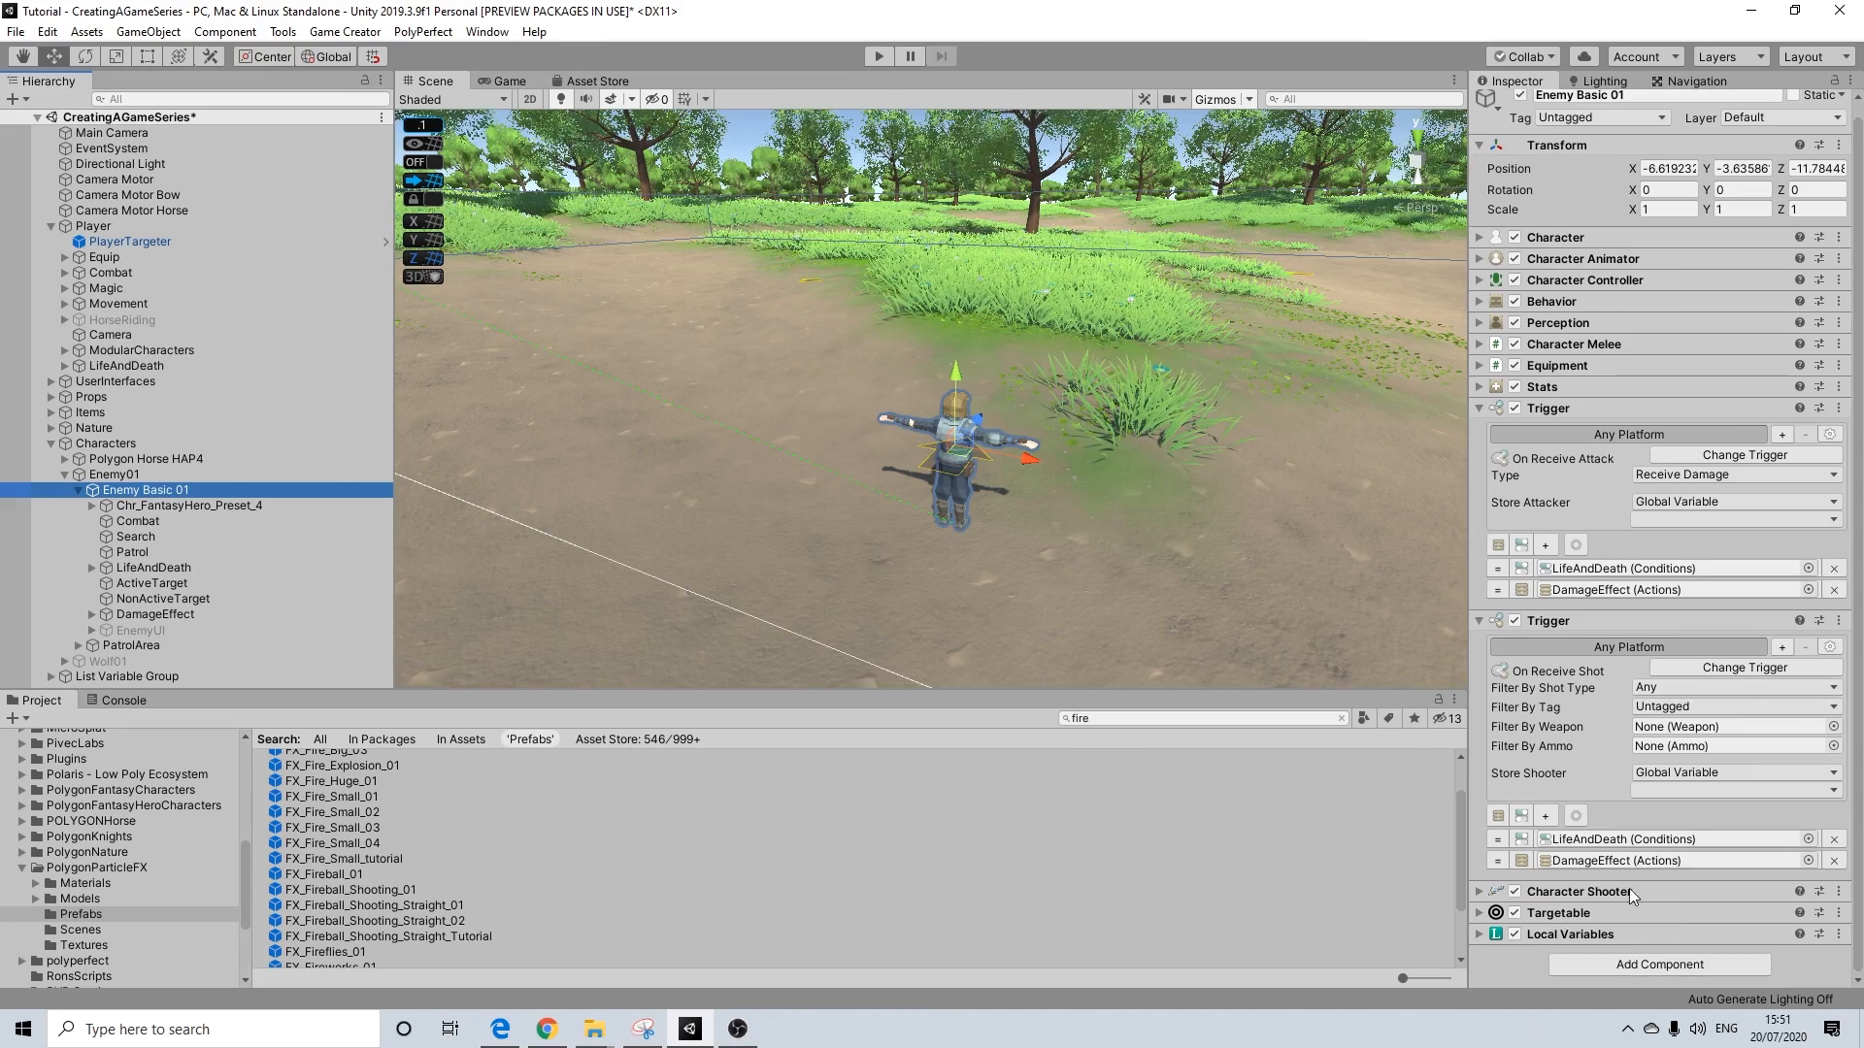
click(1615, 973)
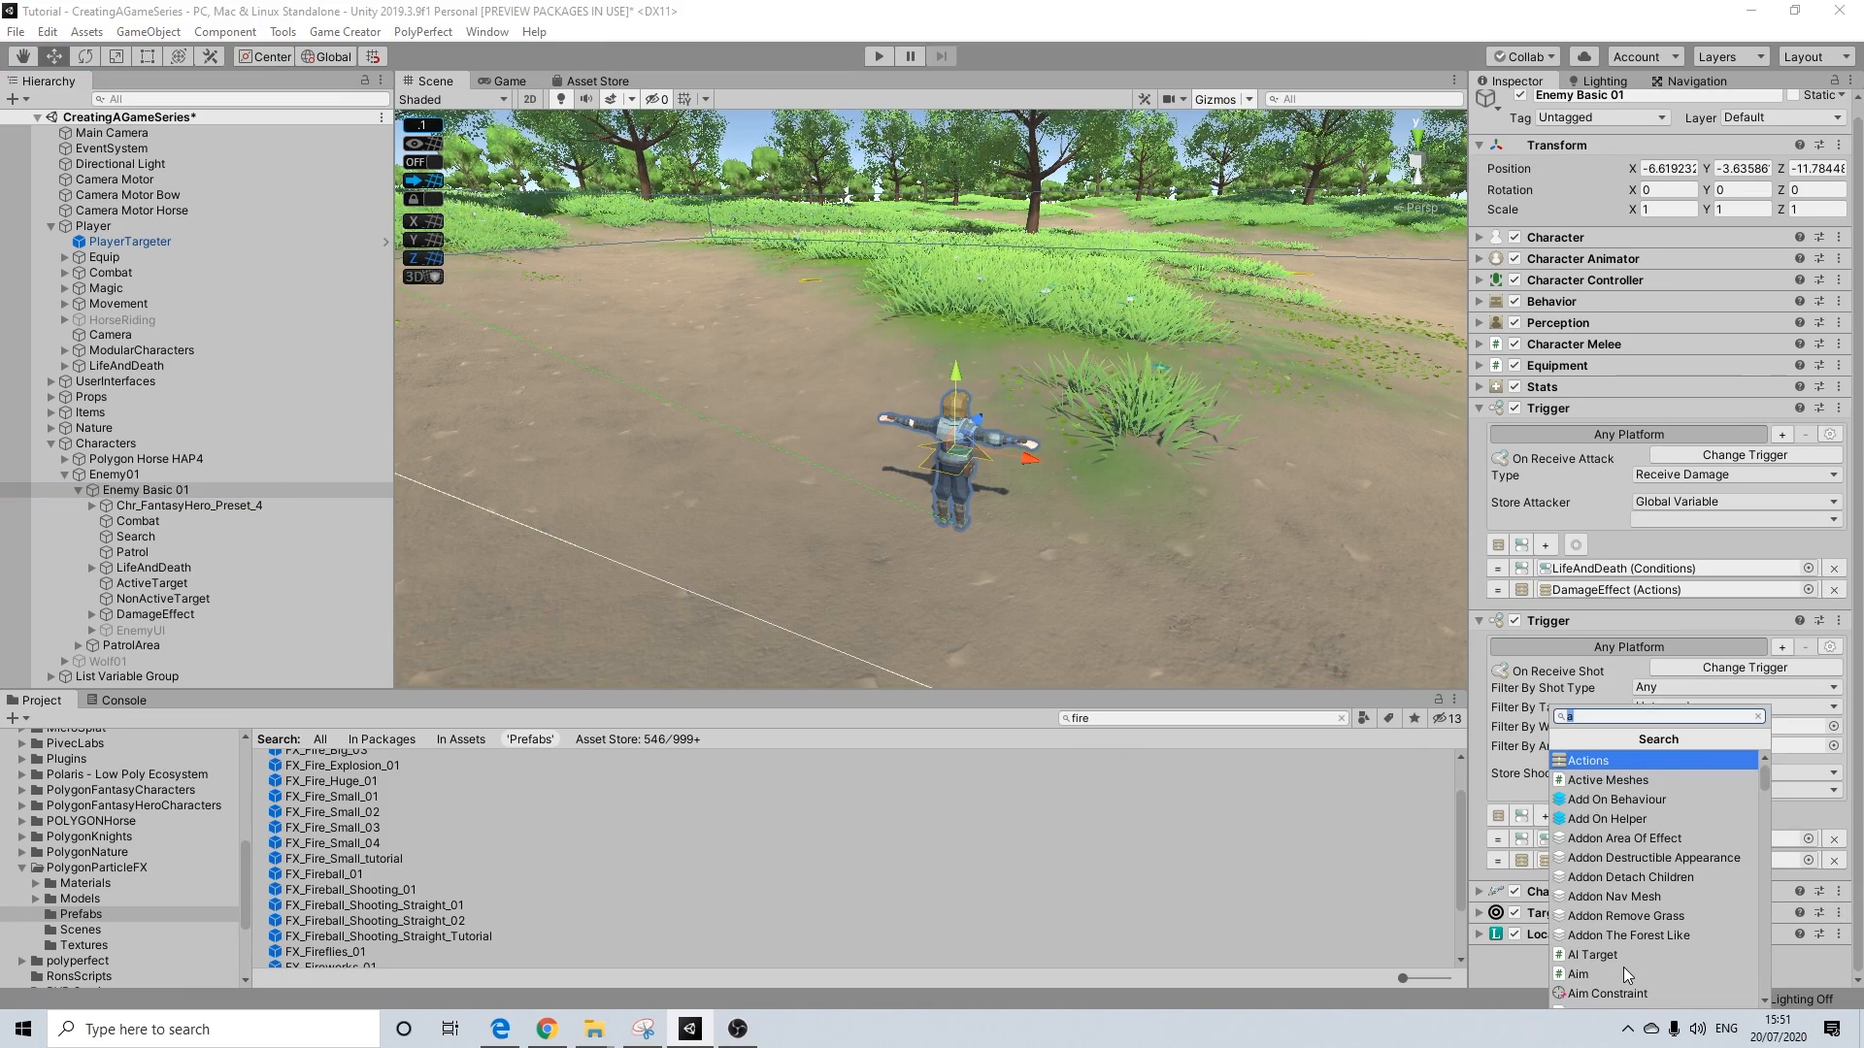
text(trig)
key(Return)
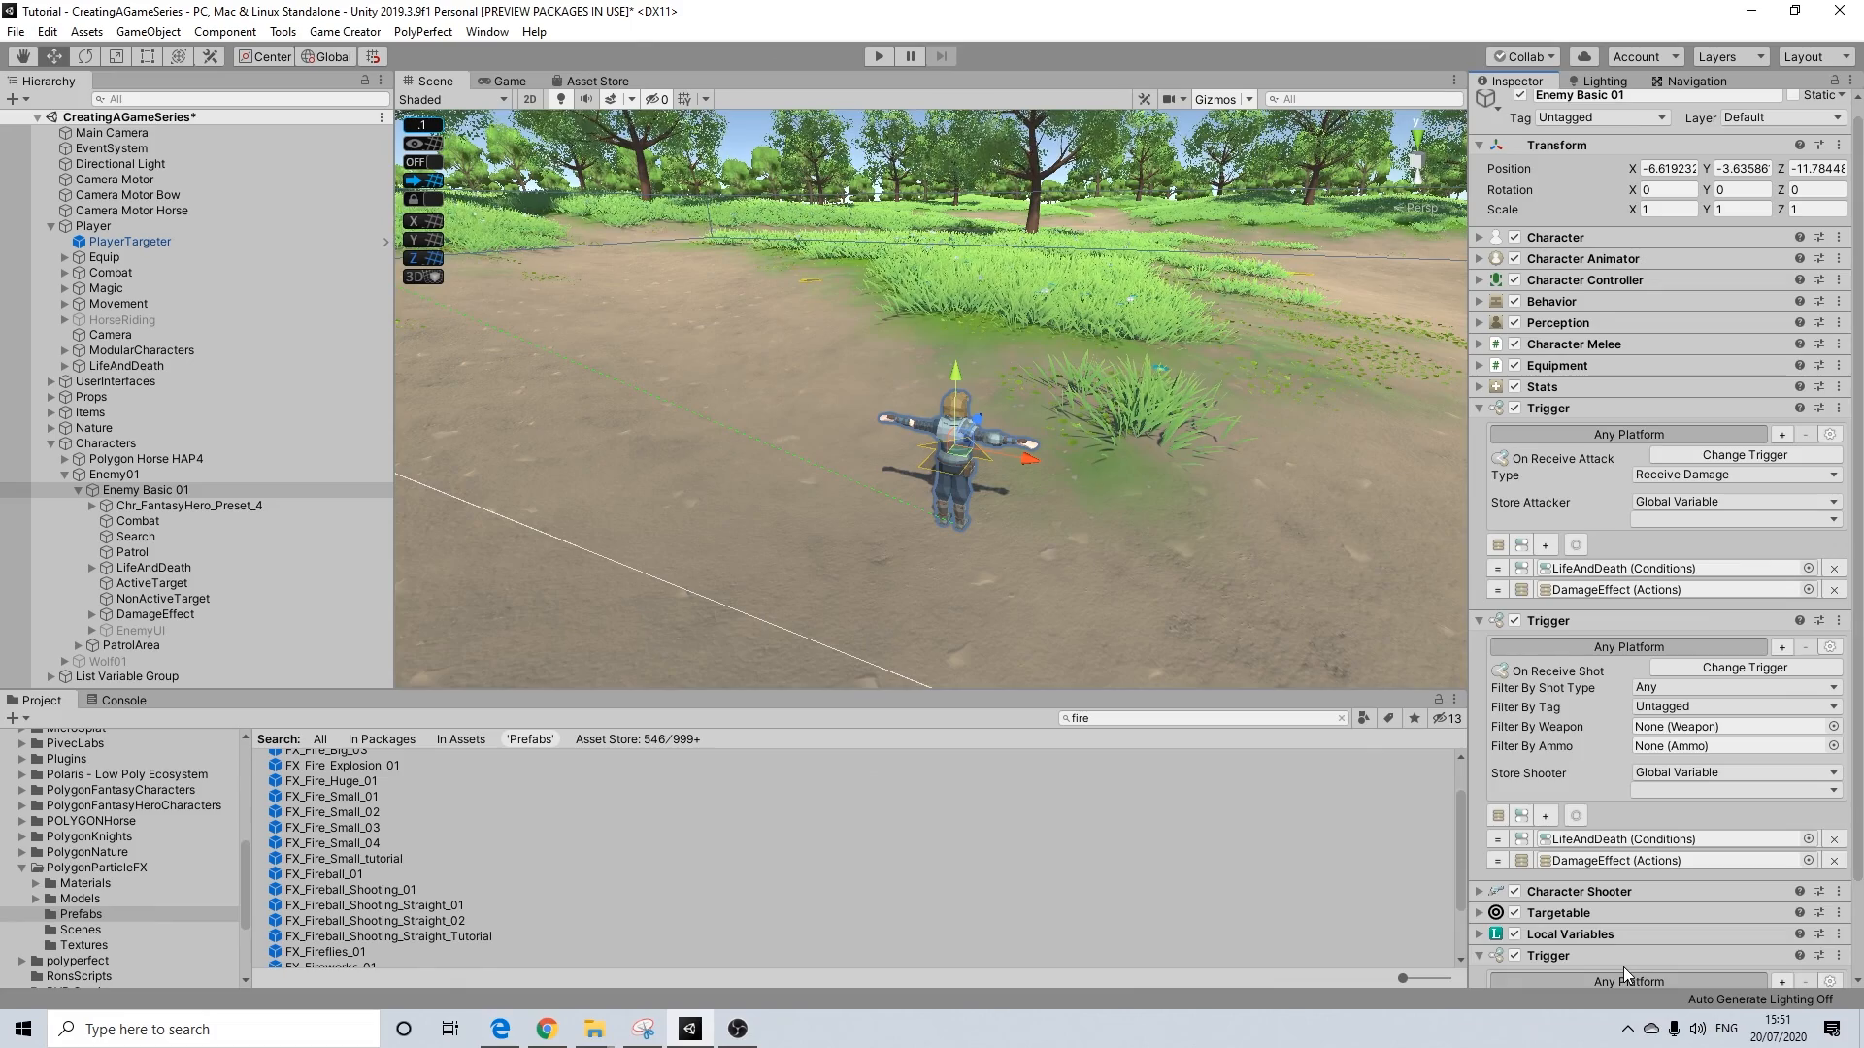
scroll(1640, 923, down, 3)
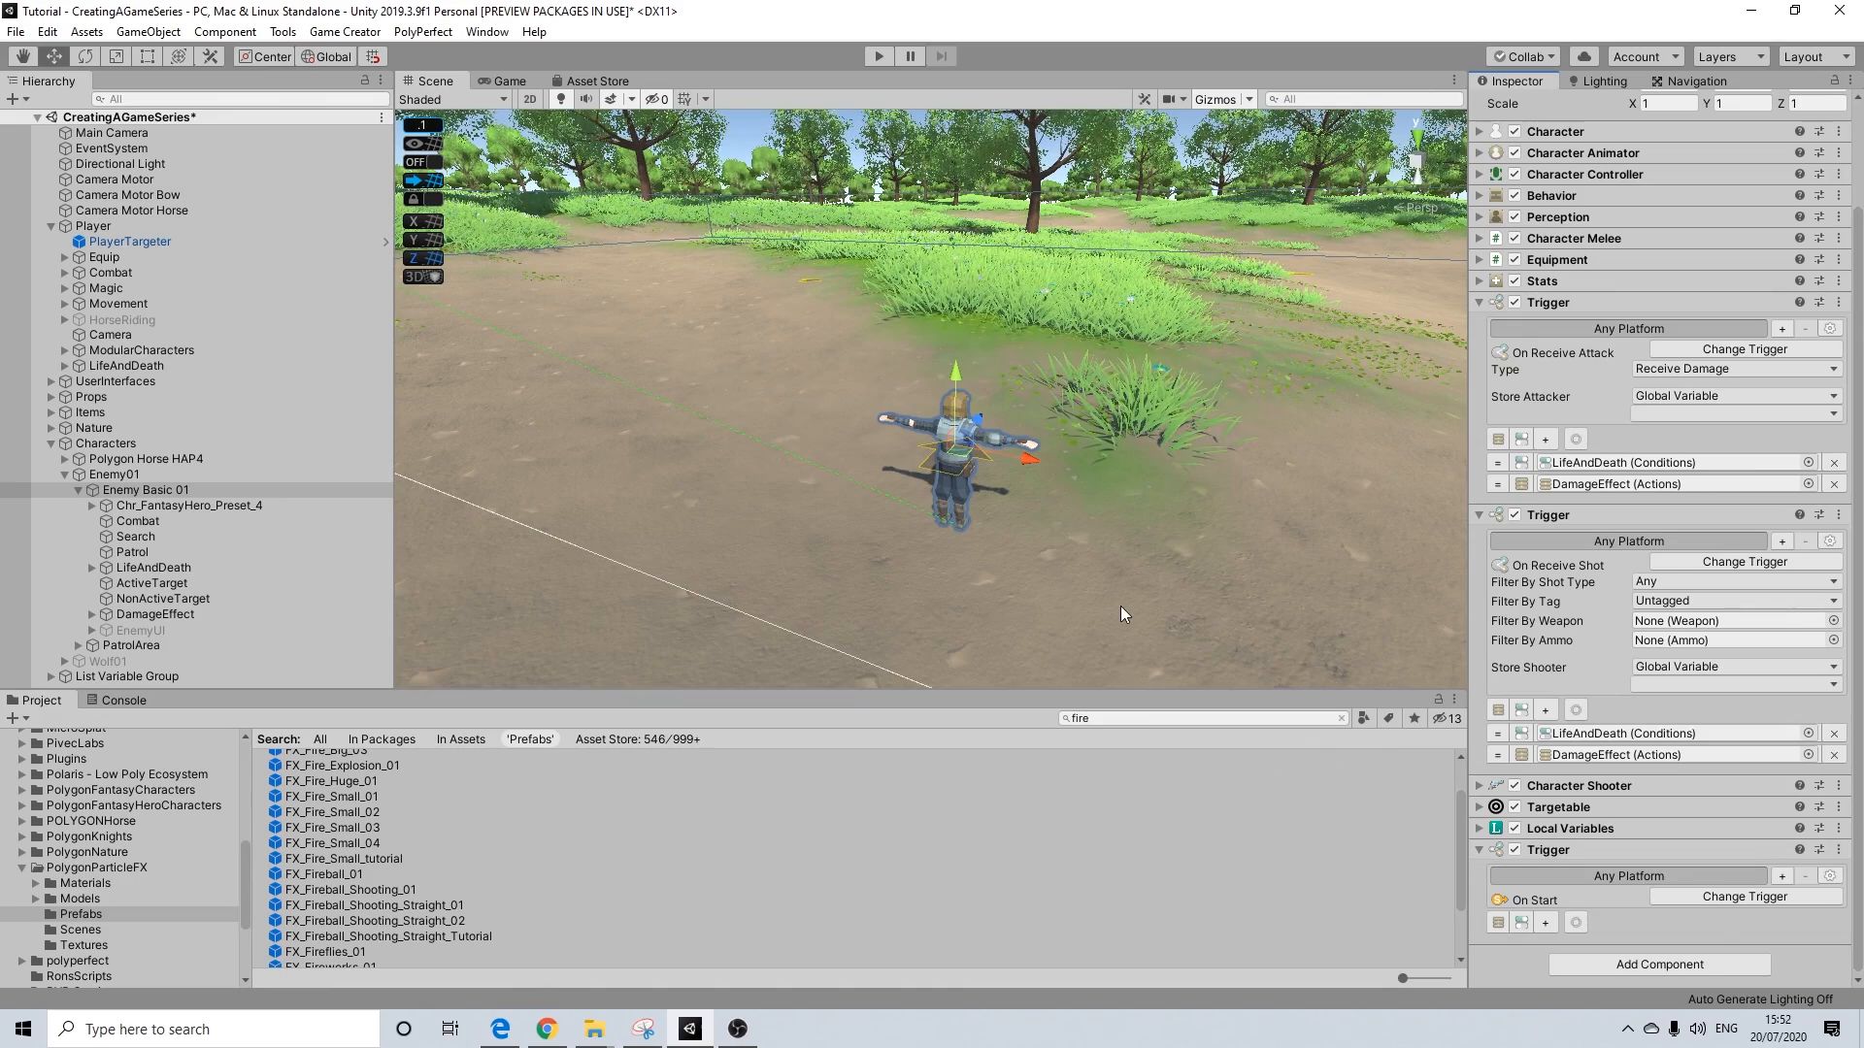
Change the new trigger on Enemy Basic 01 to On Collision Enter with Tag
scroll(1116, 592, down, 2)
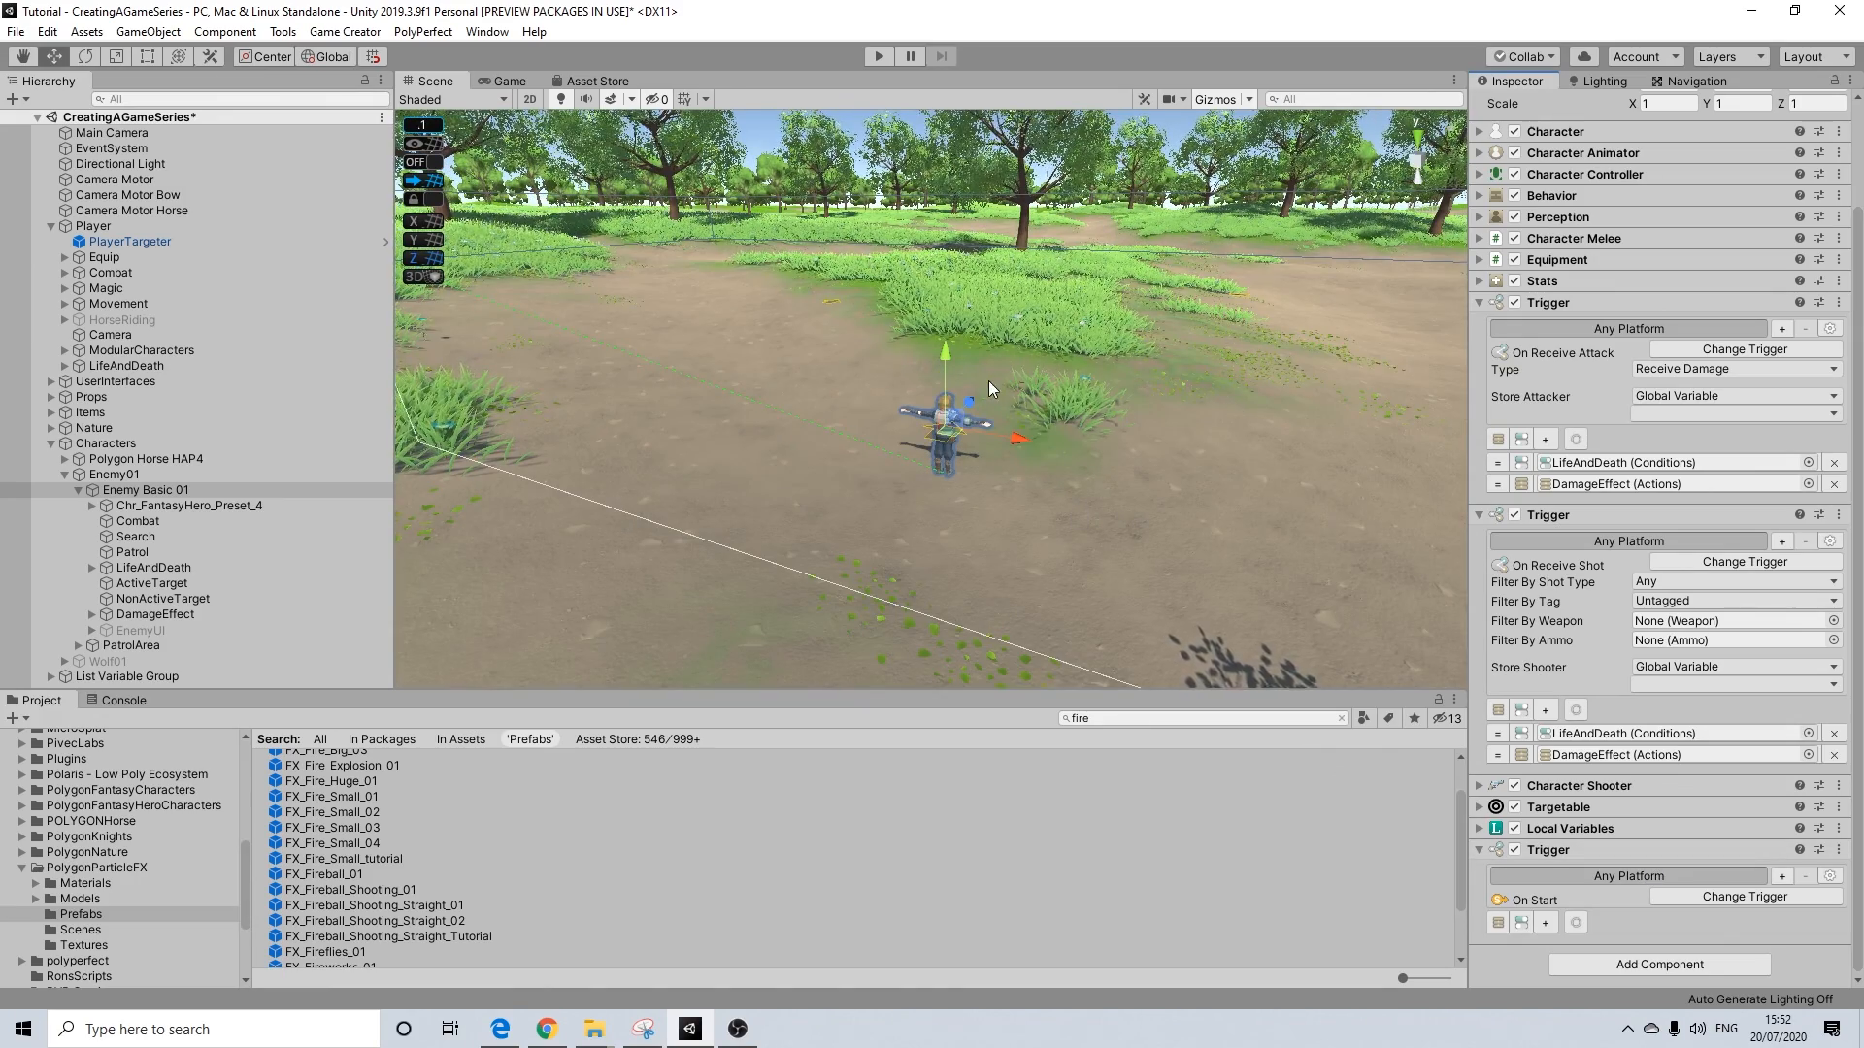
scroll(988, 388, up, 2)
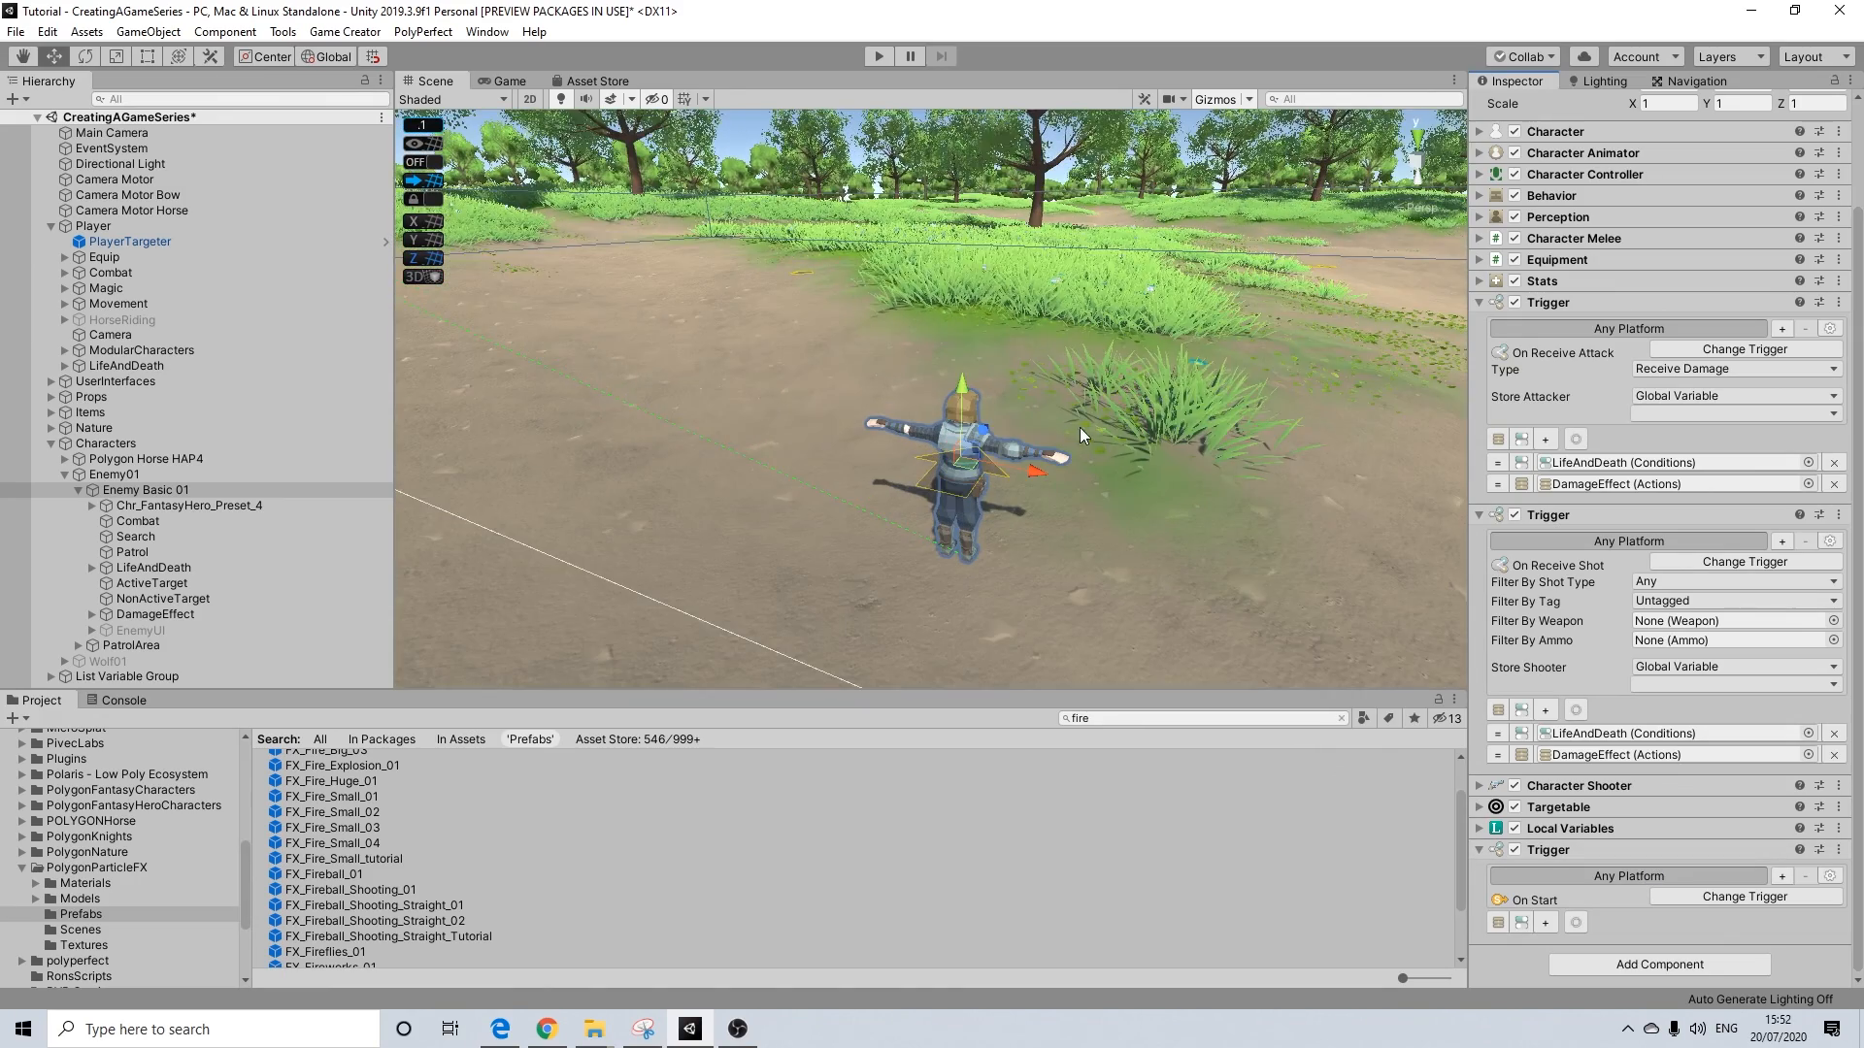
click(1693, 899)
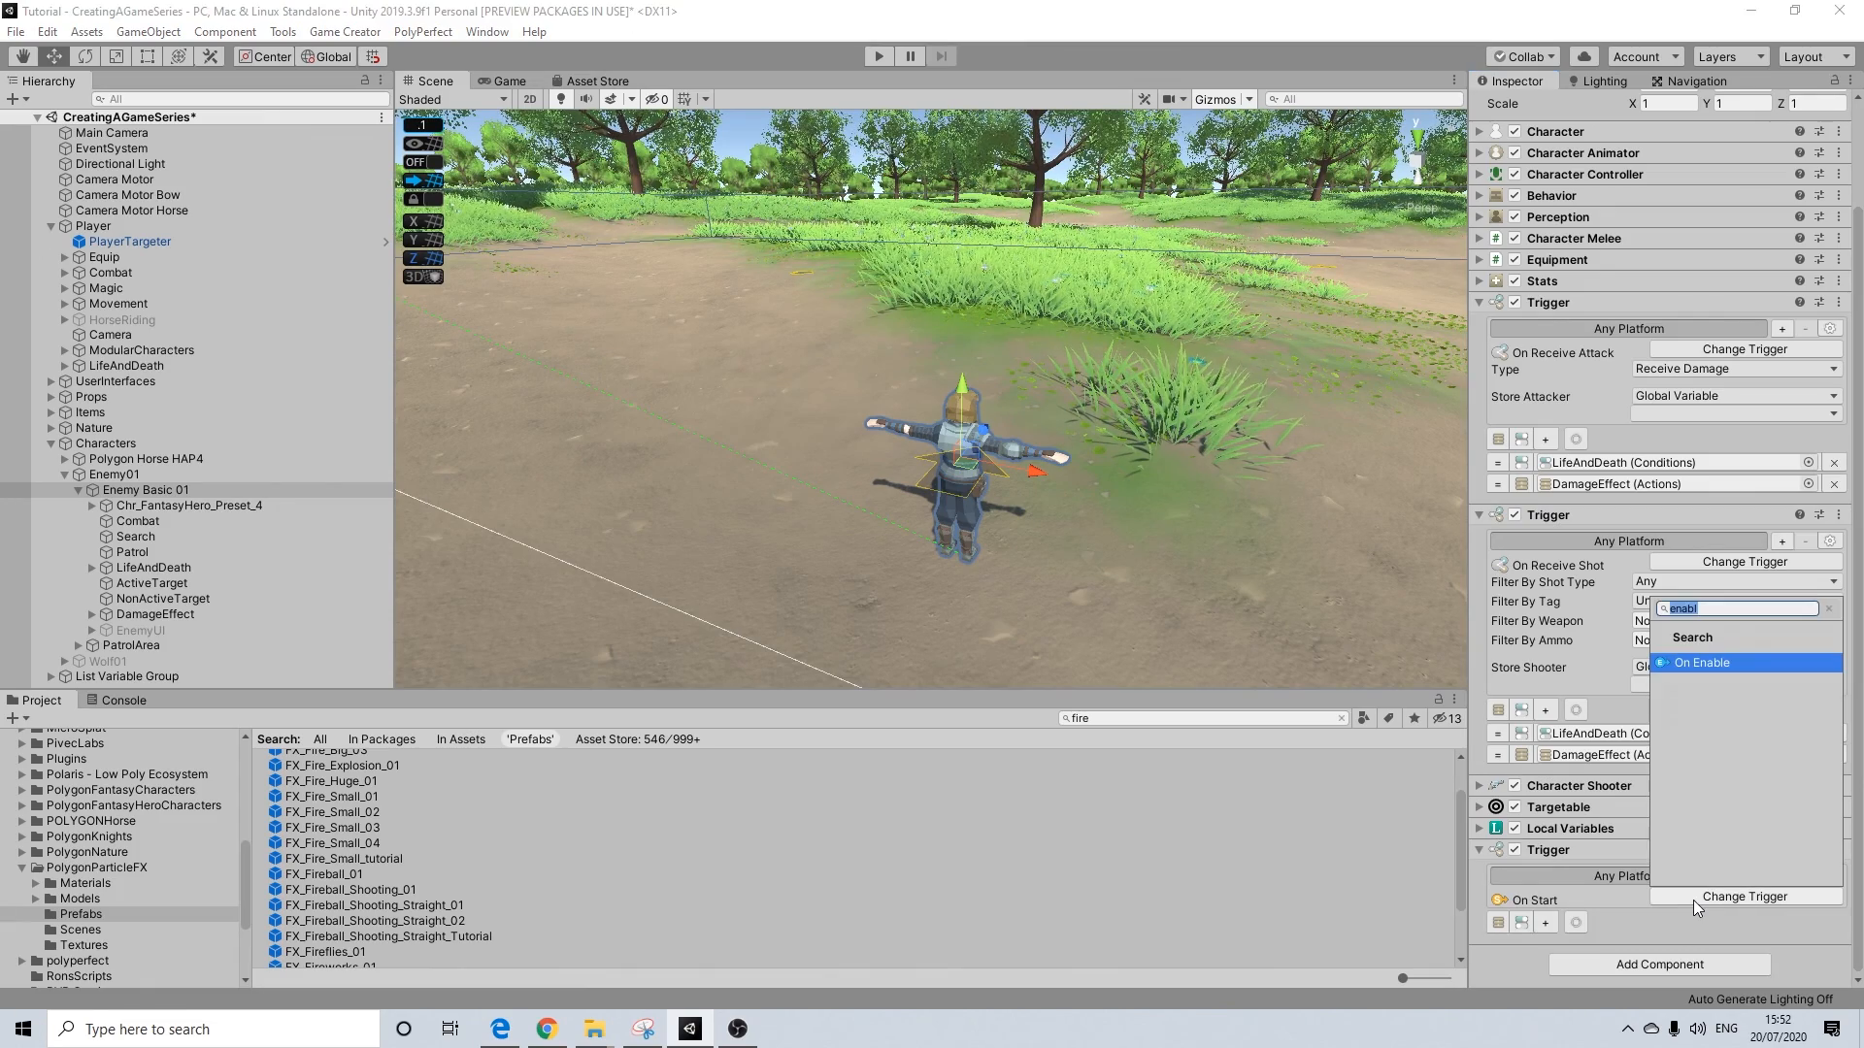
click(1831, 608)
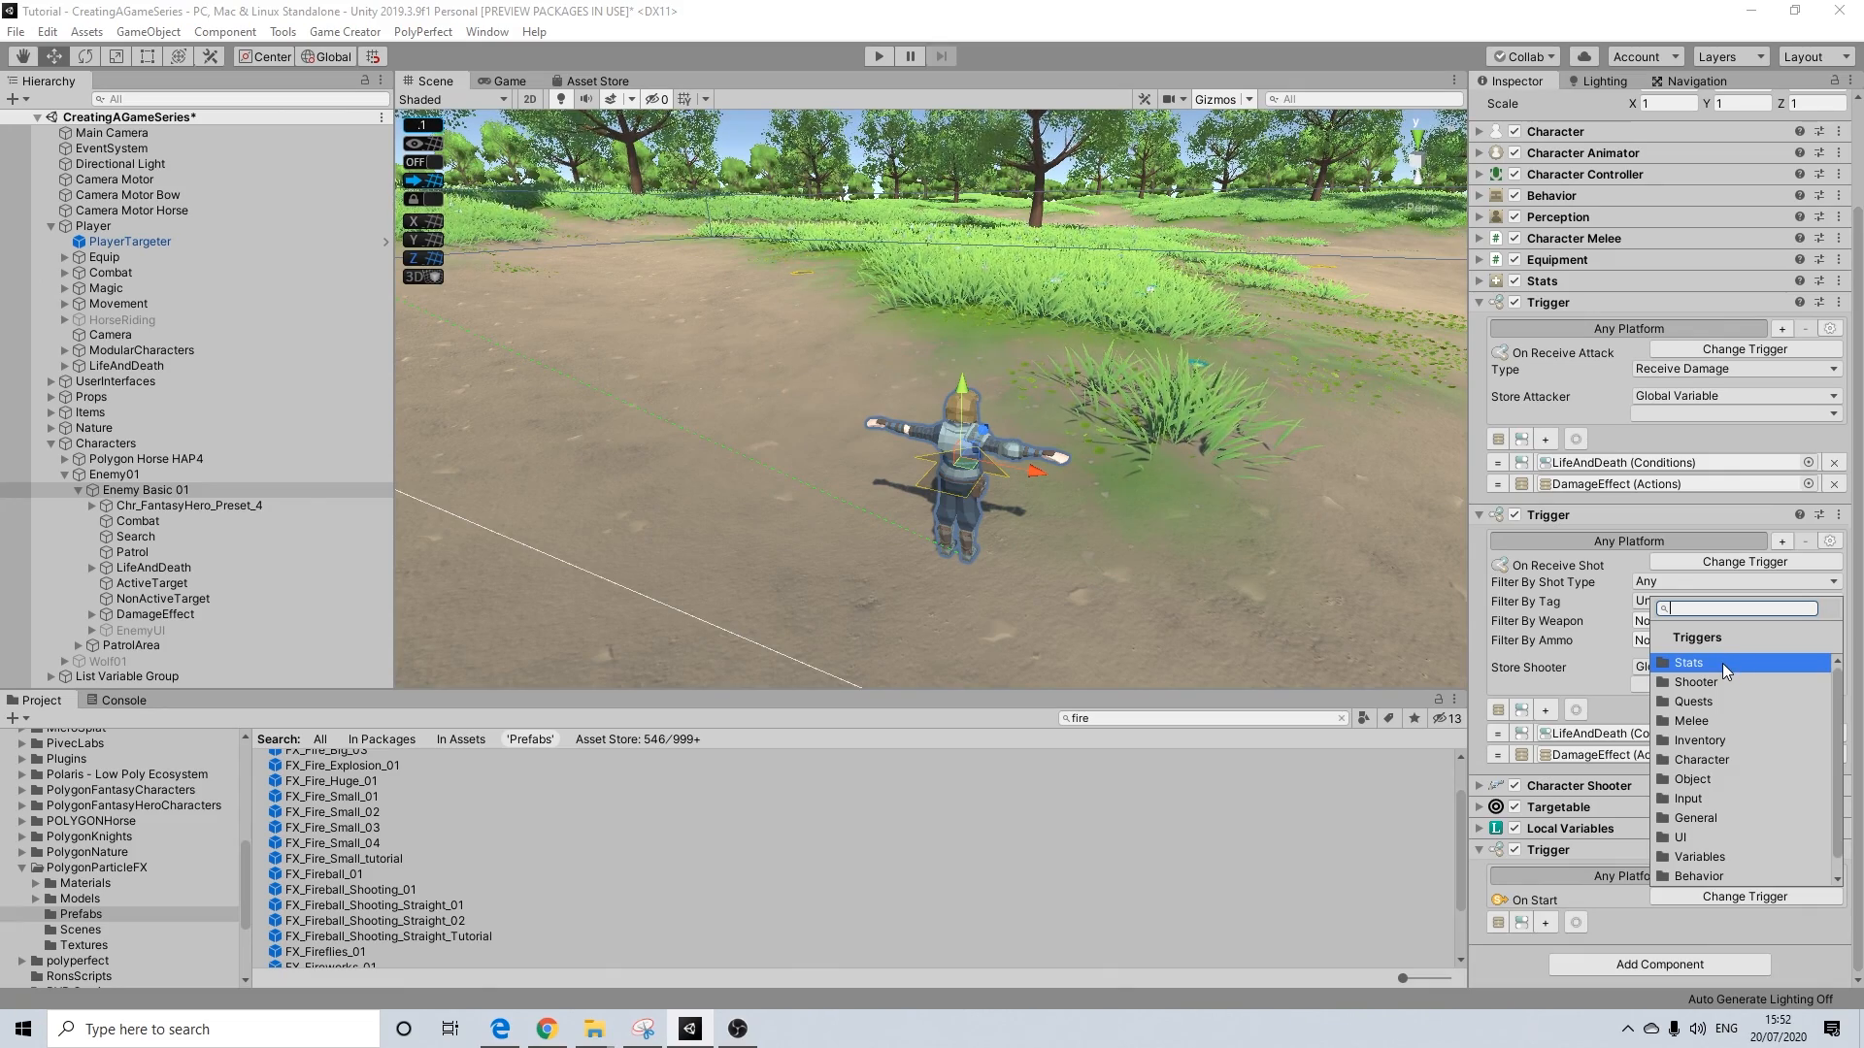
text(coll)
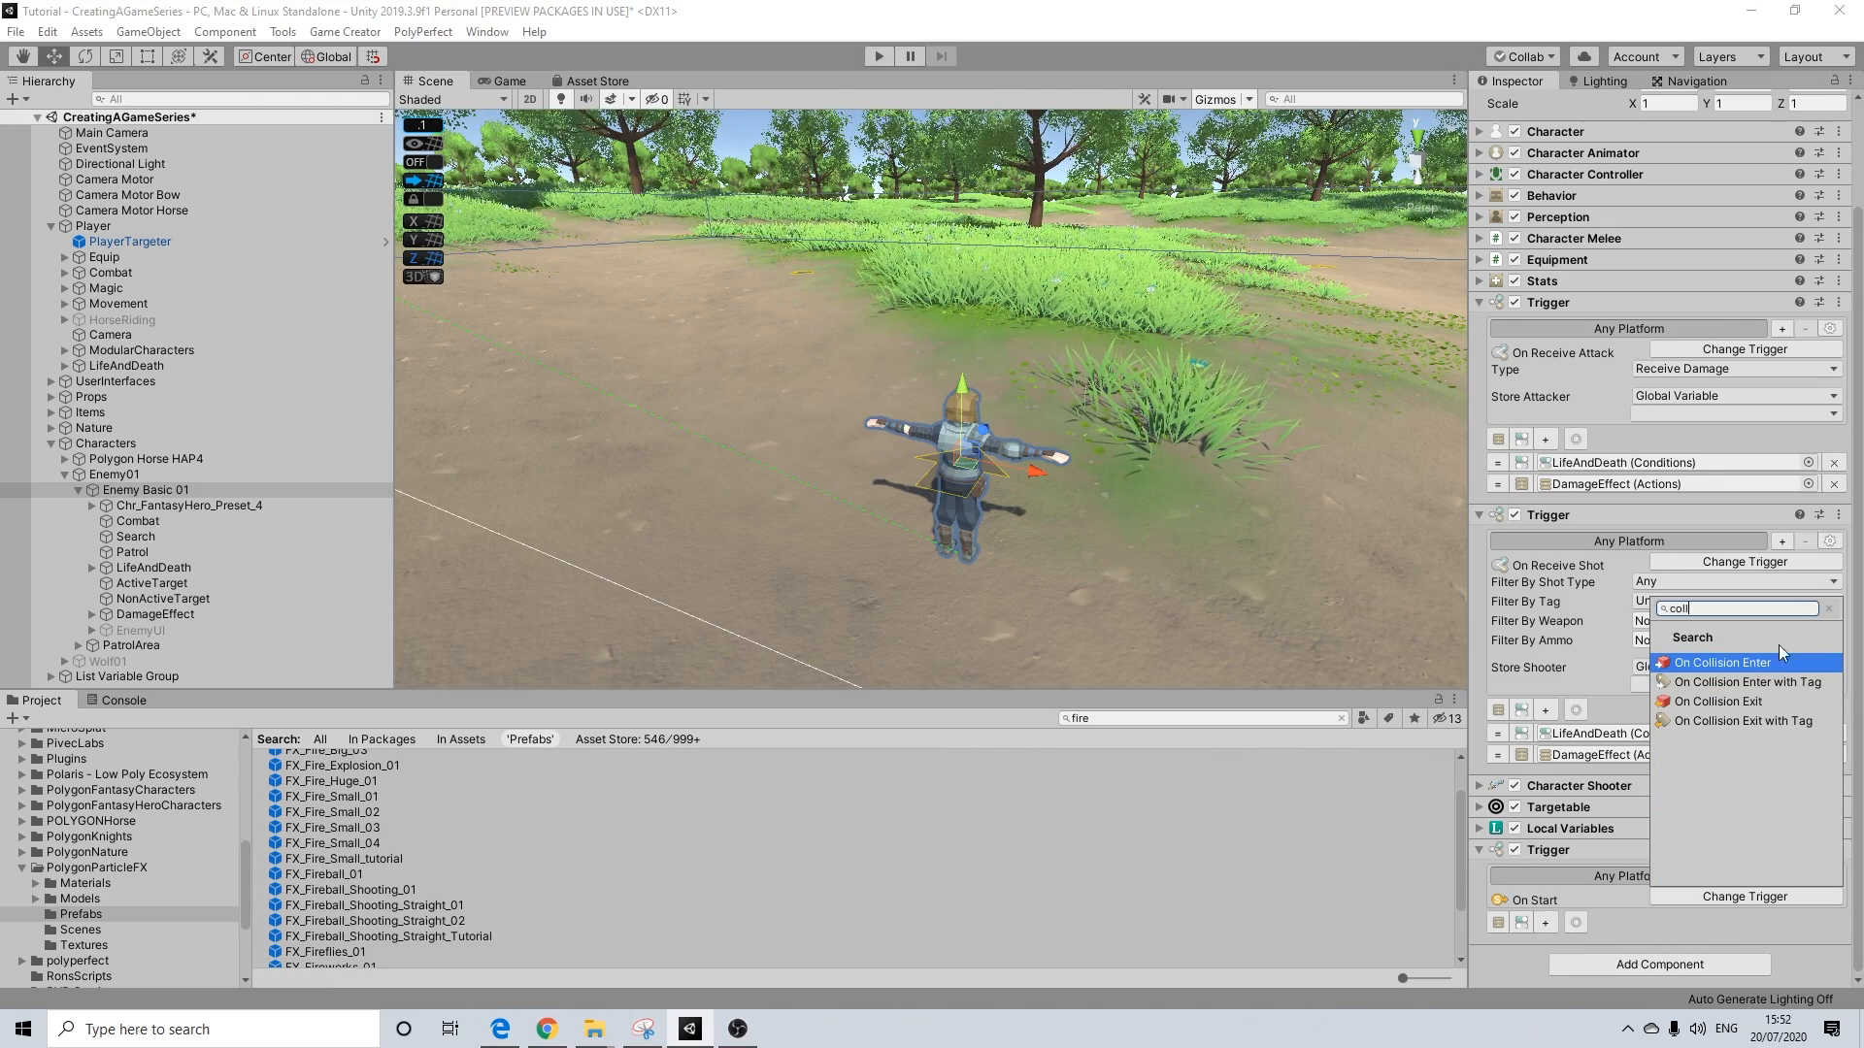
key(BackSpace)
key(BackSpace)
key(BackSpace)
key(BackSpace)
text(tag)
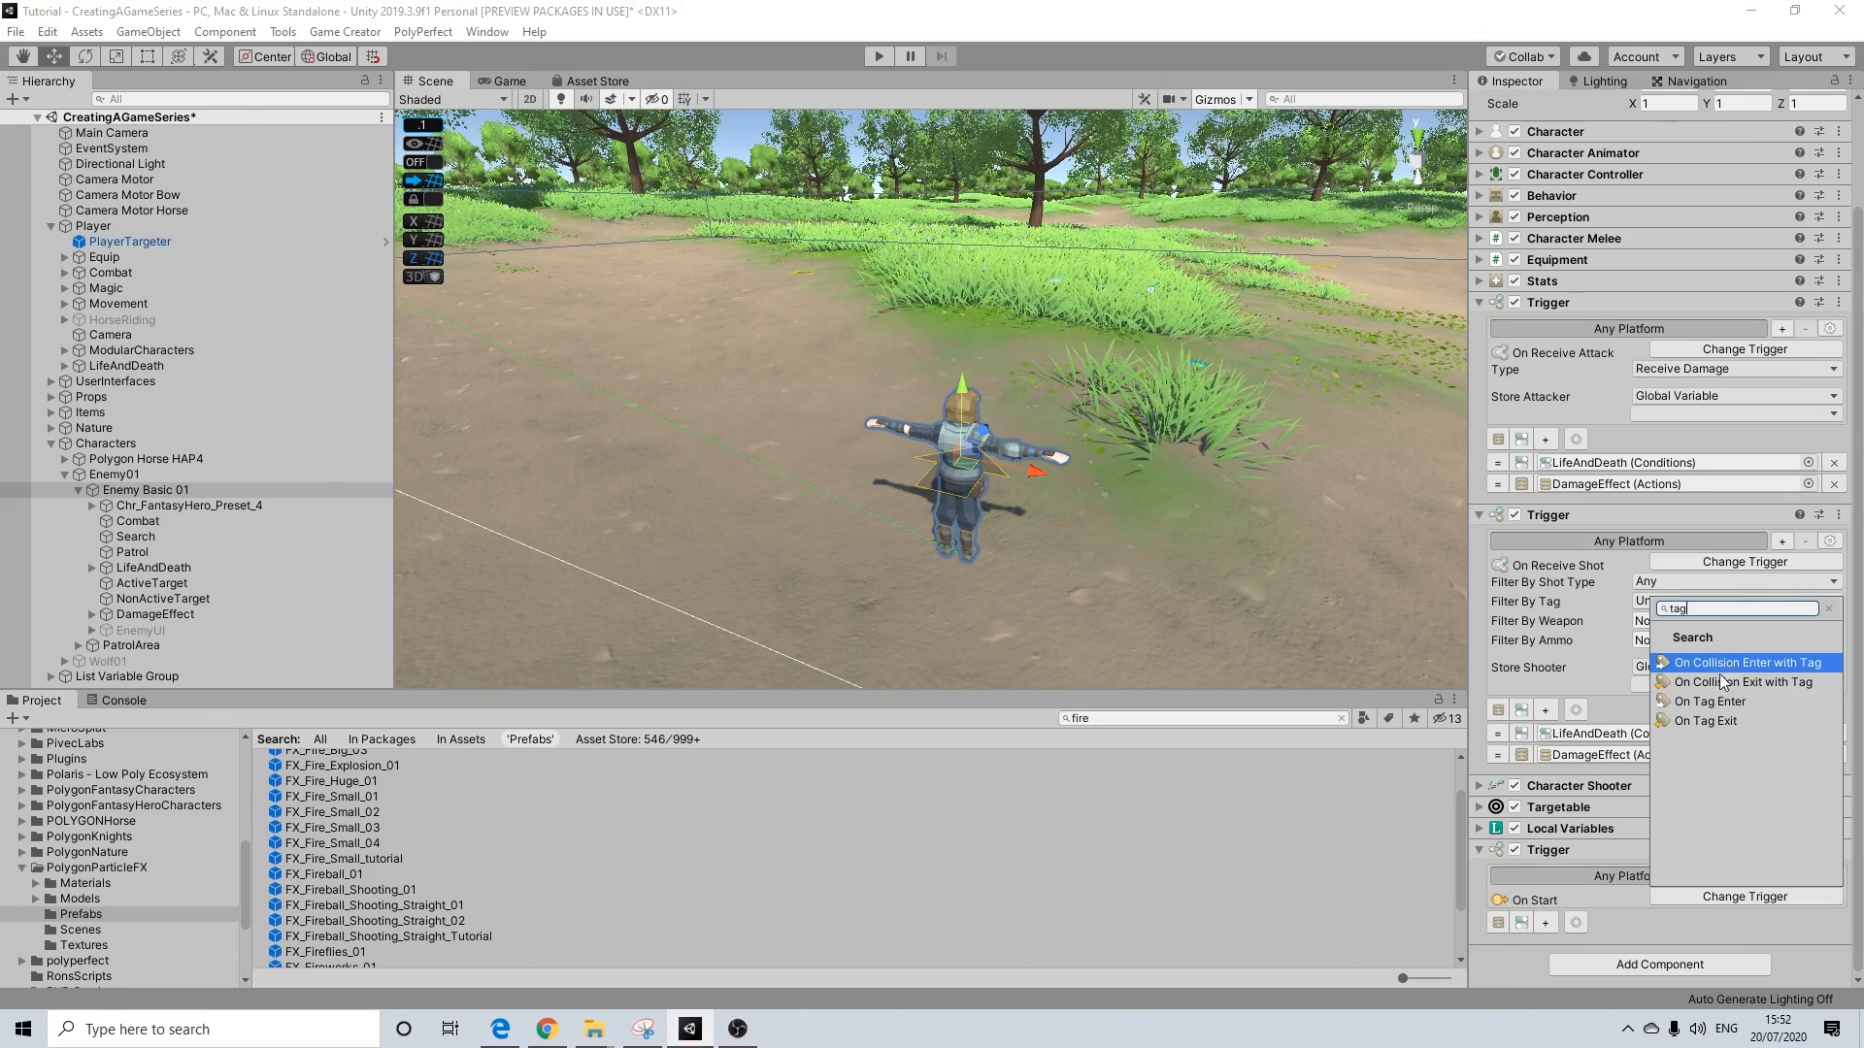
click(1727, 664)
scroll(1708, 825, down, 3)
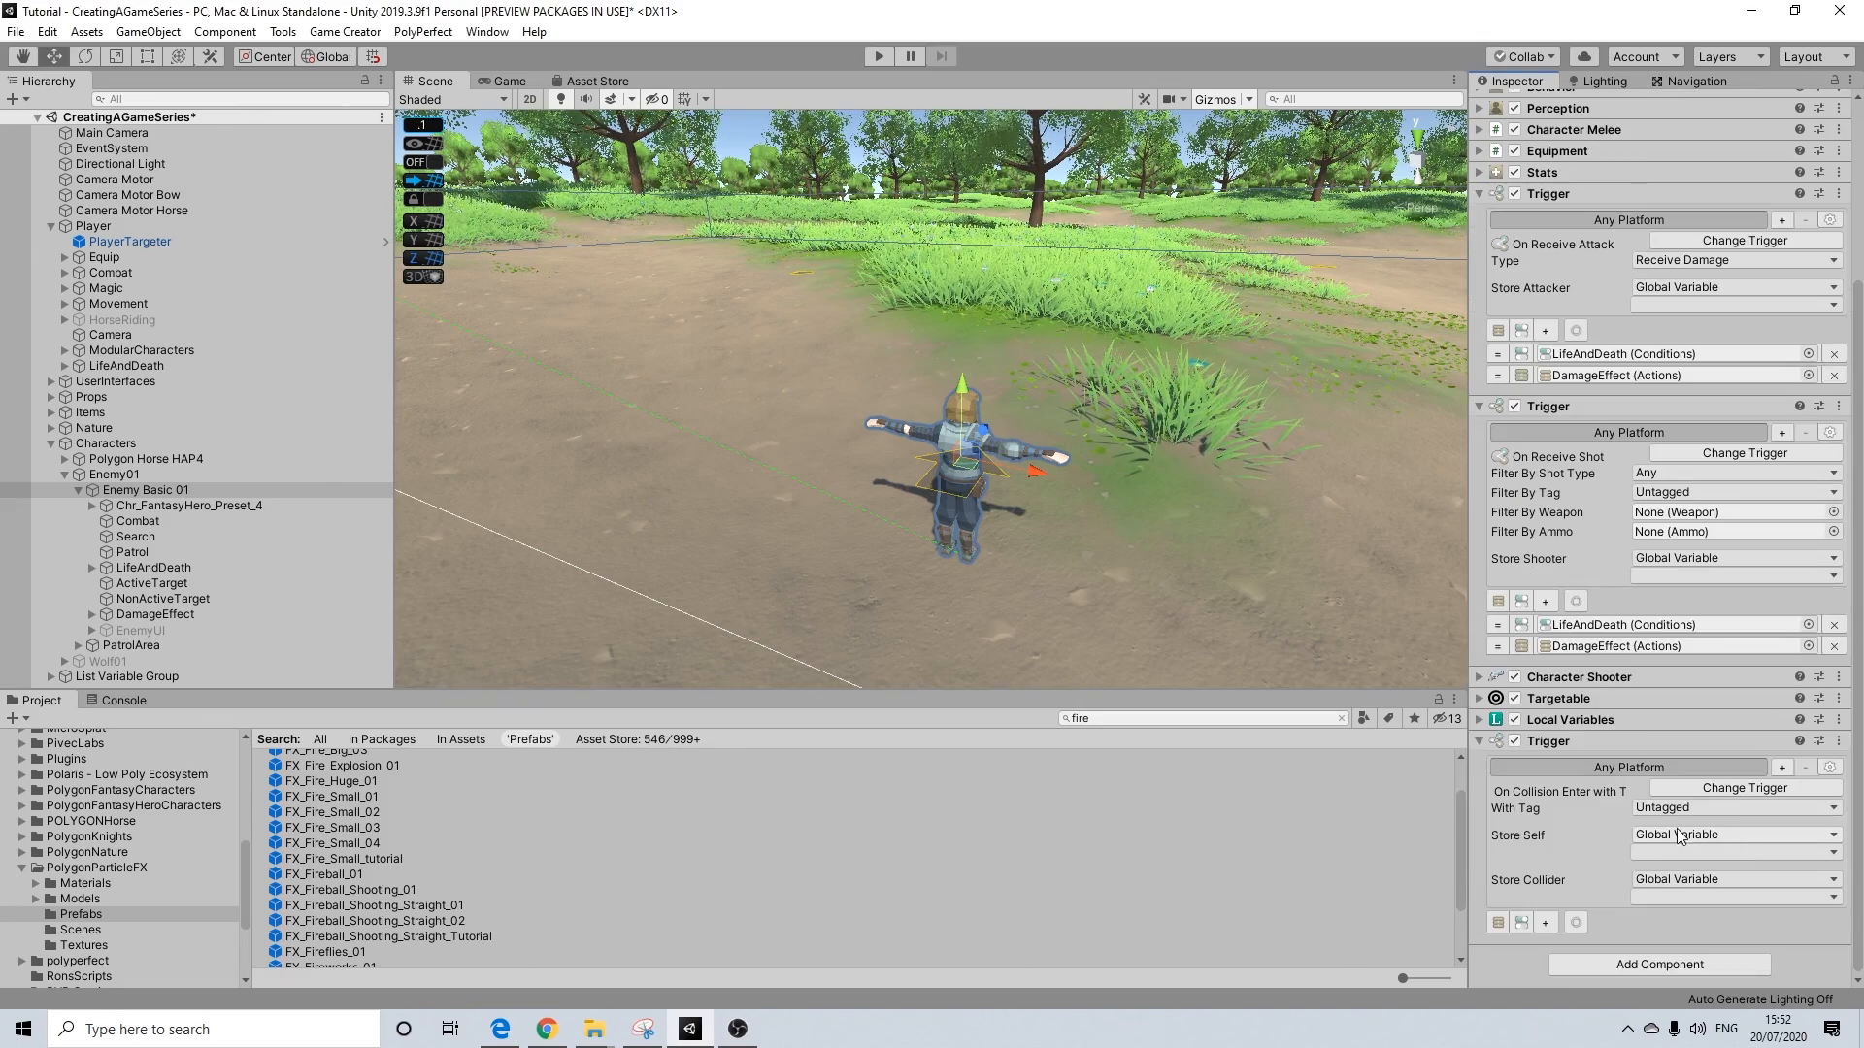
Set the With Tag value of the enemy's collision trigger to Spell
click(1671, 809)
click(1685, 804)
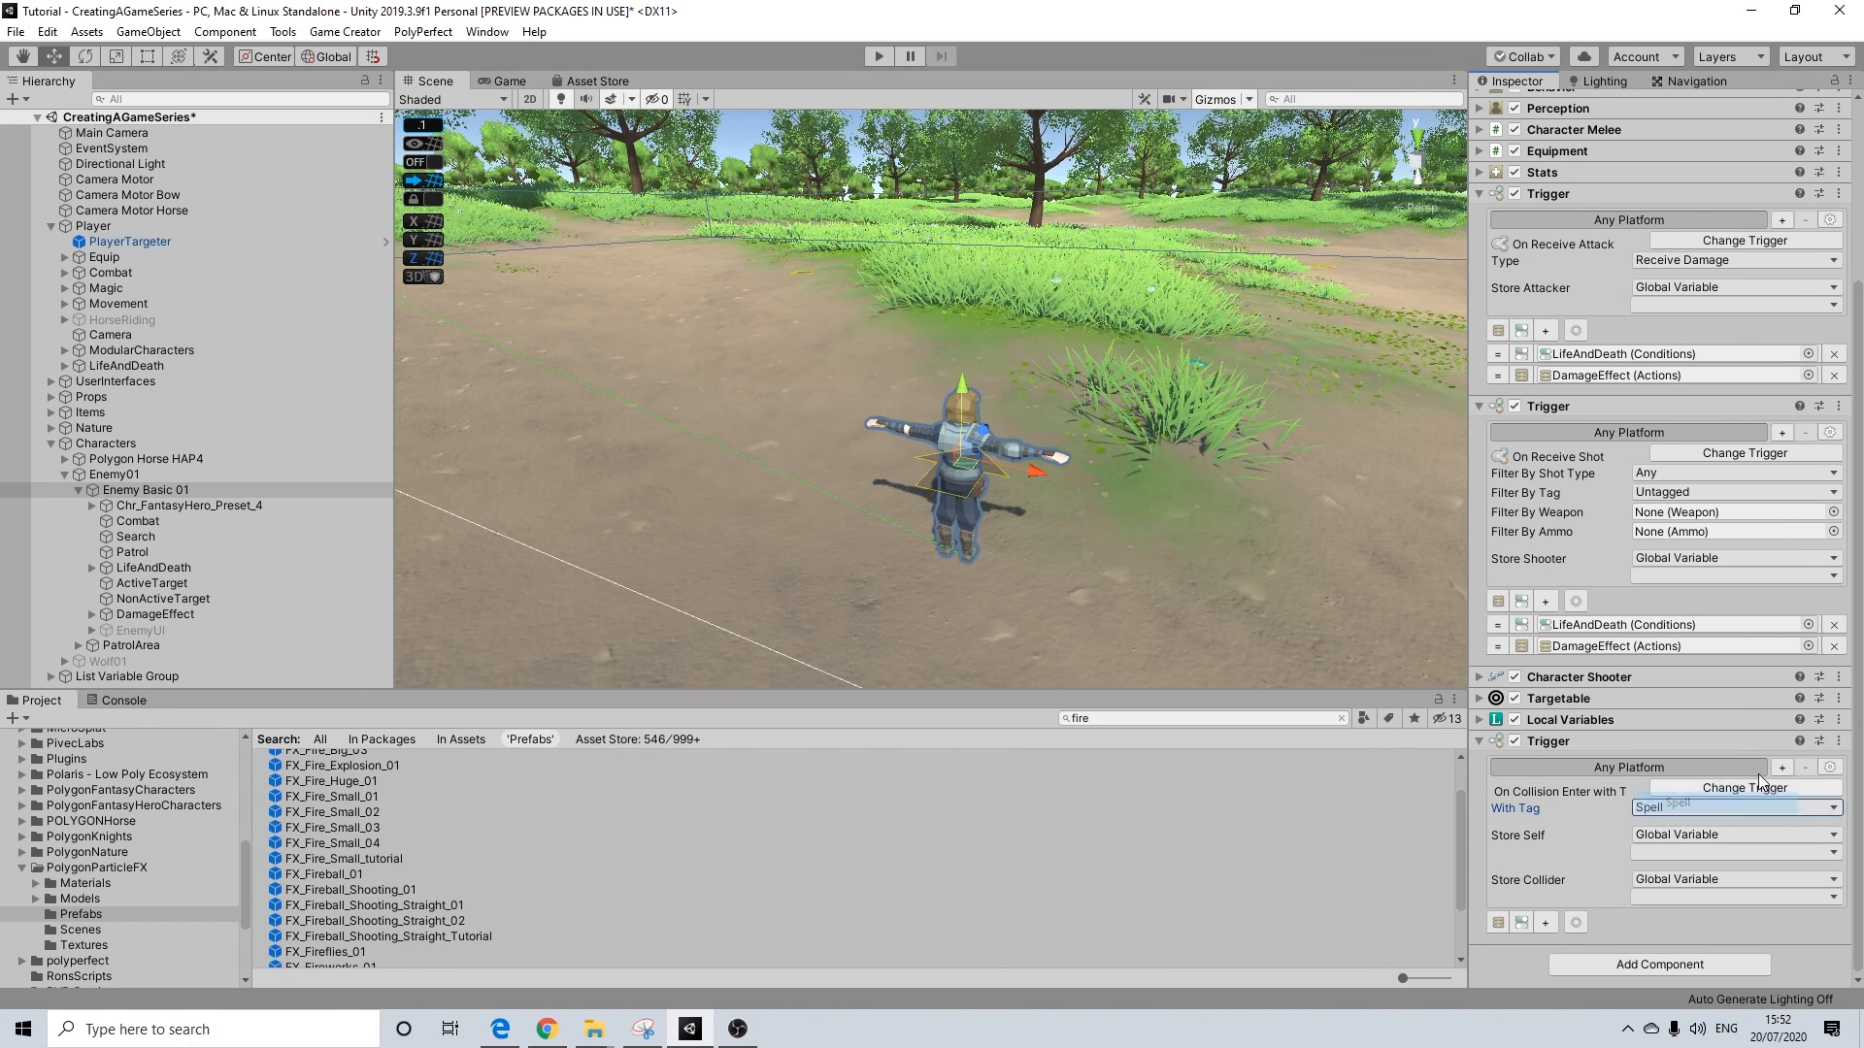
click(1662, 807)
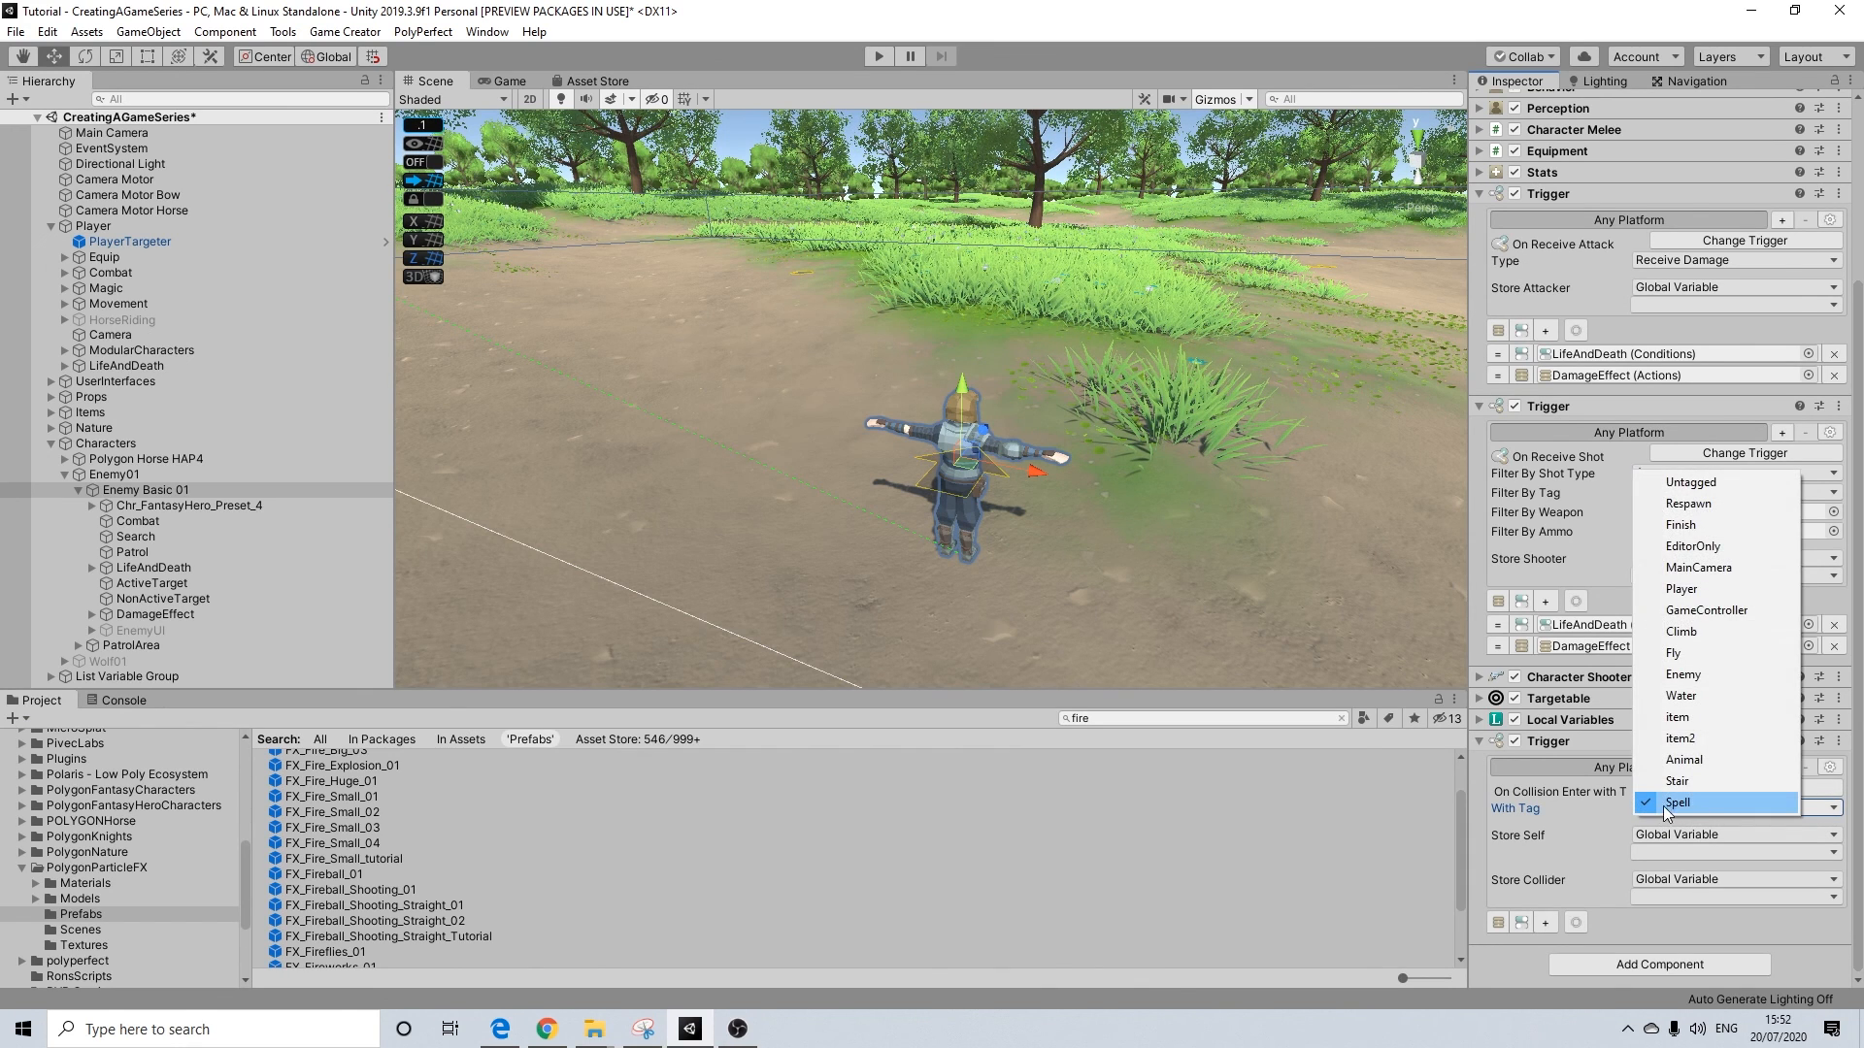
click(1611, 805)
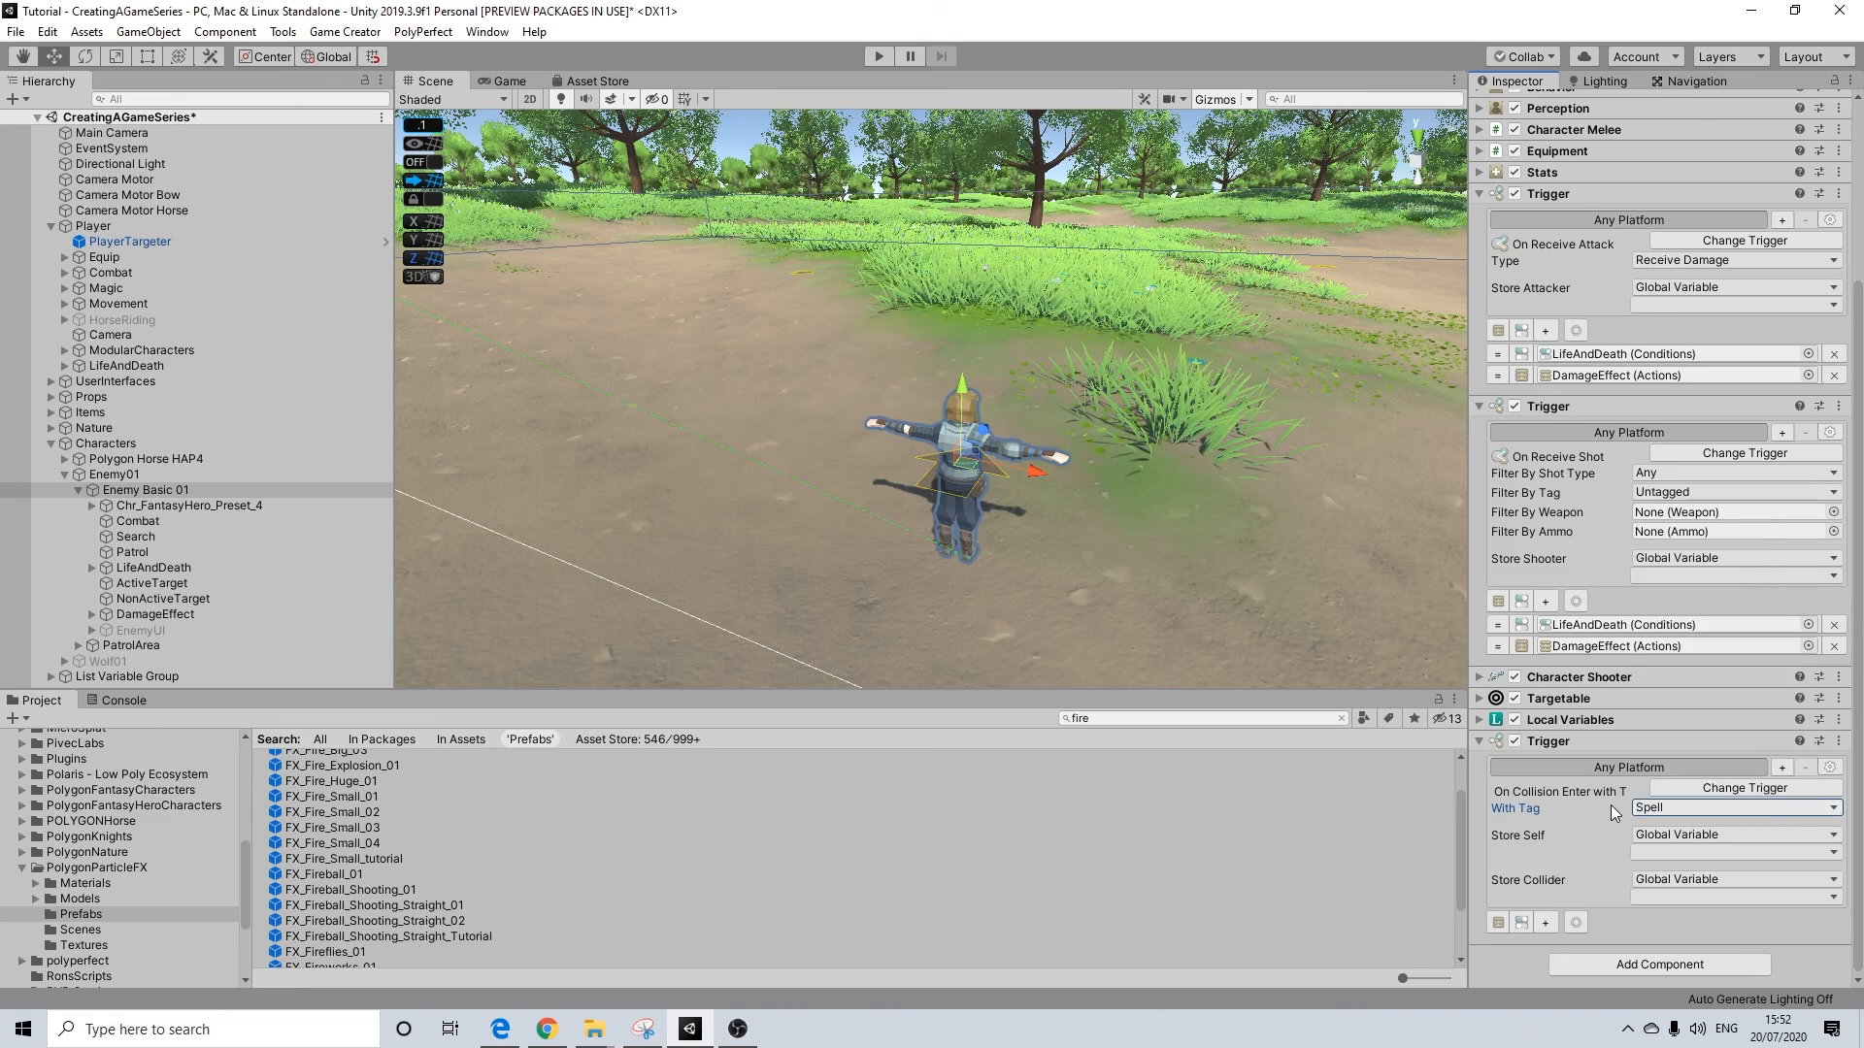
Examine the tag list of Enemy Basic 01, including the option for adding a new tag
scroll(1640, 736, up, 3)
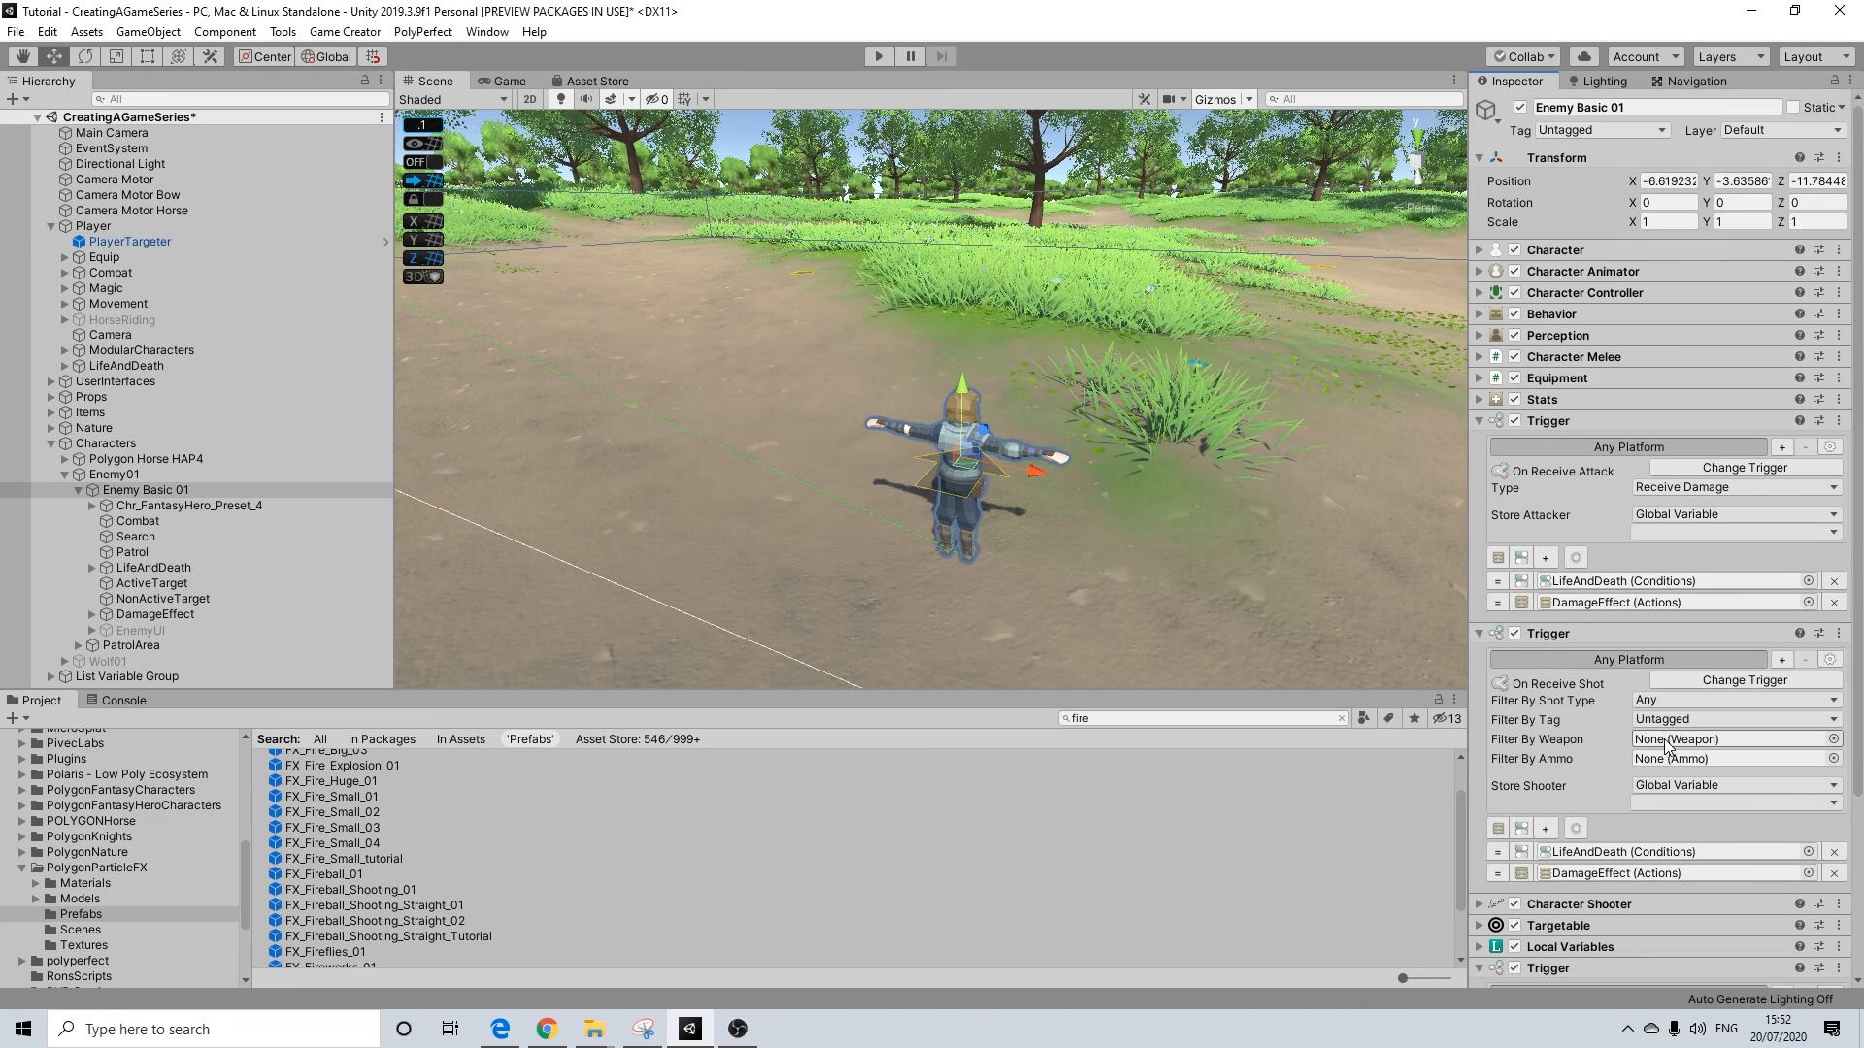
click(1604, 133)
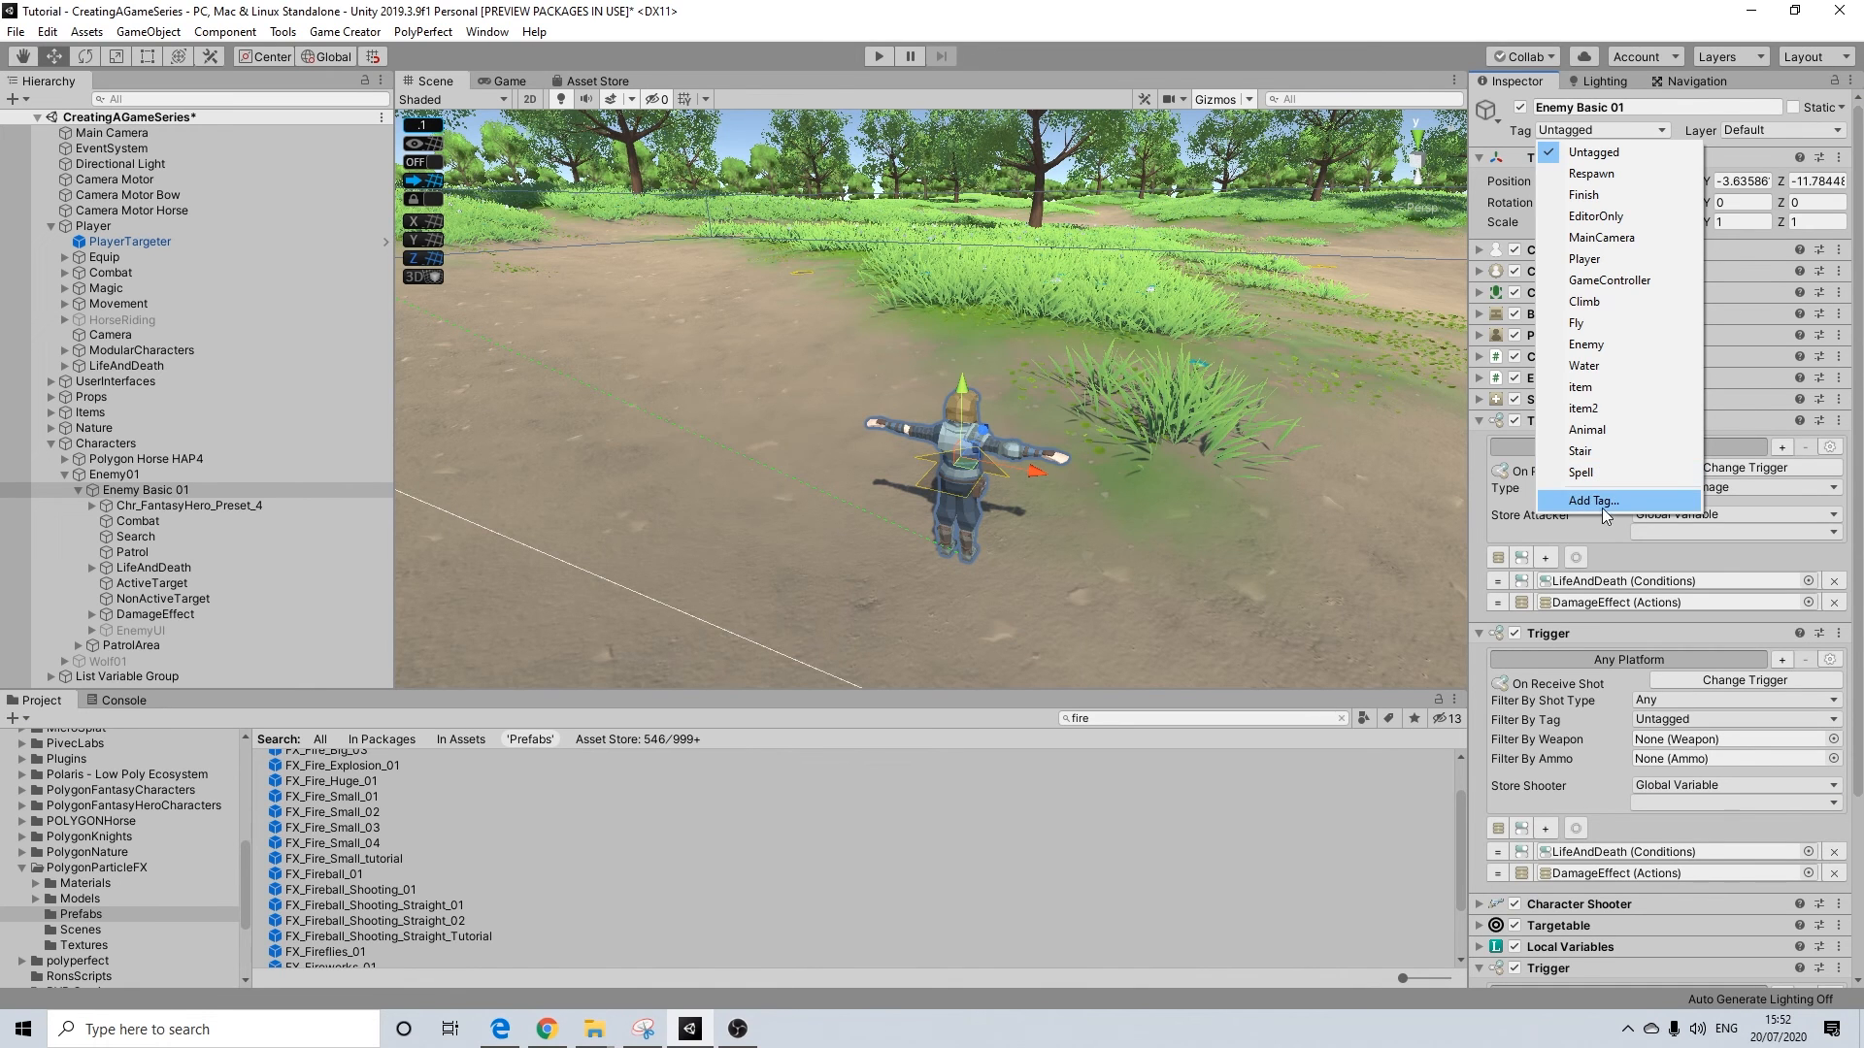
click(1642, 9)
Attach a new Conditions object and an empty Actions slot to the enemy's Spell collision trigger
scroll(1685, 677, down, 5)
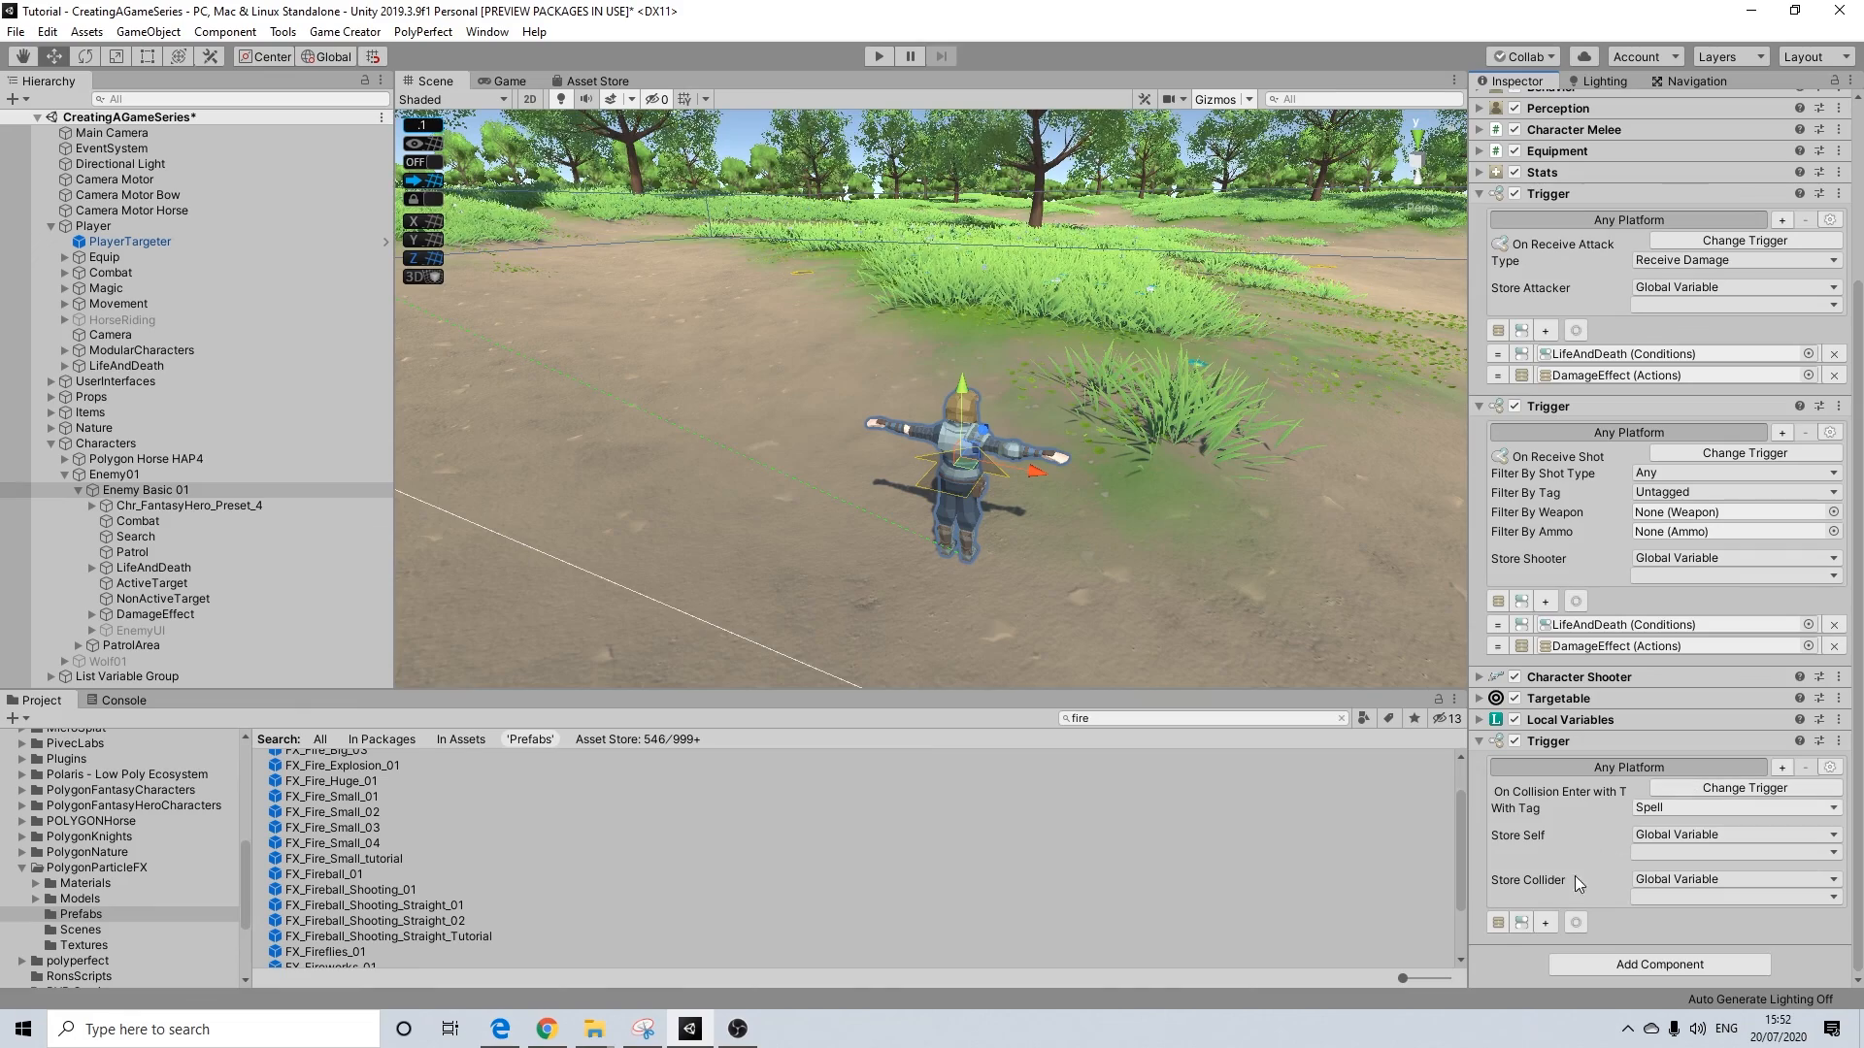
click(1522, 923)
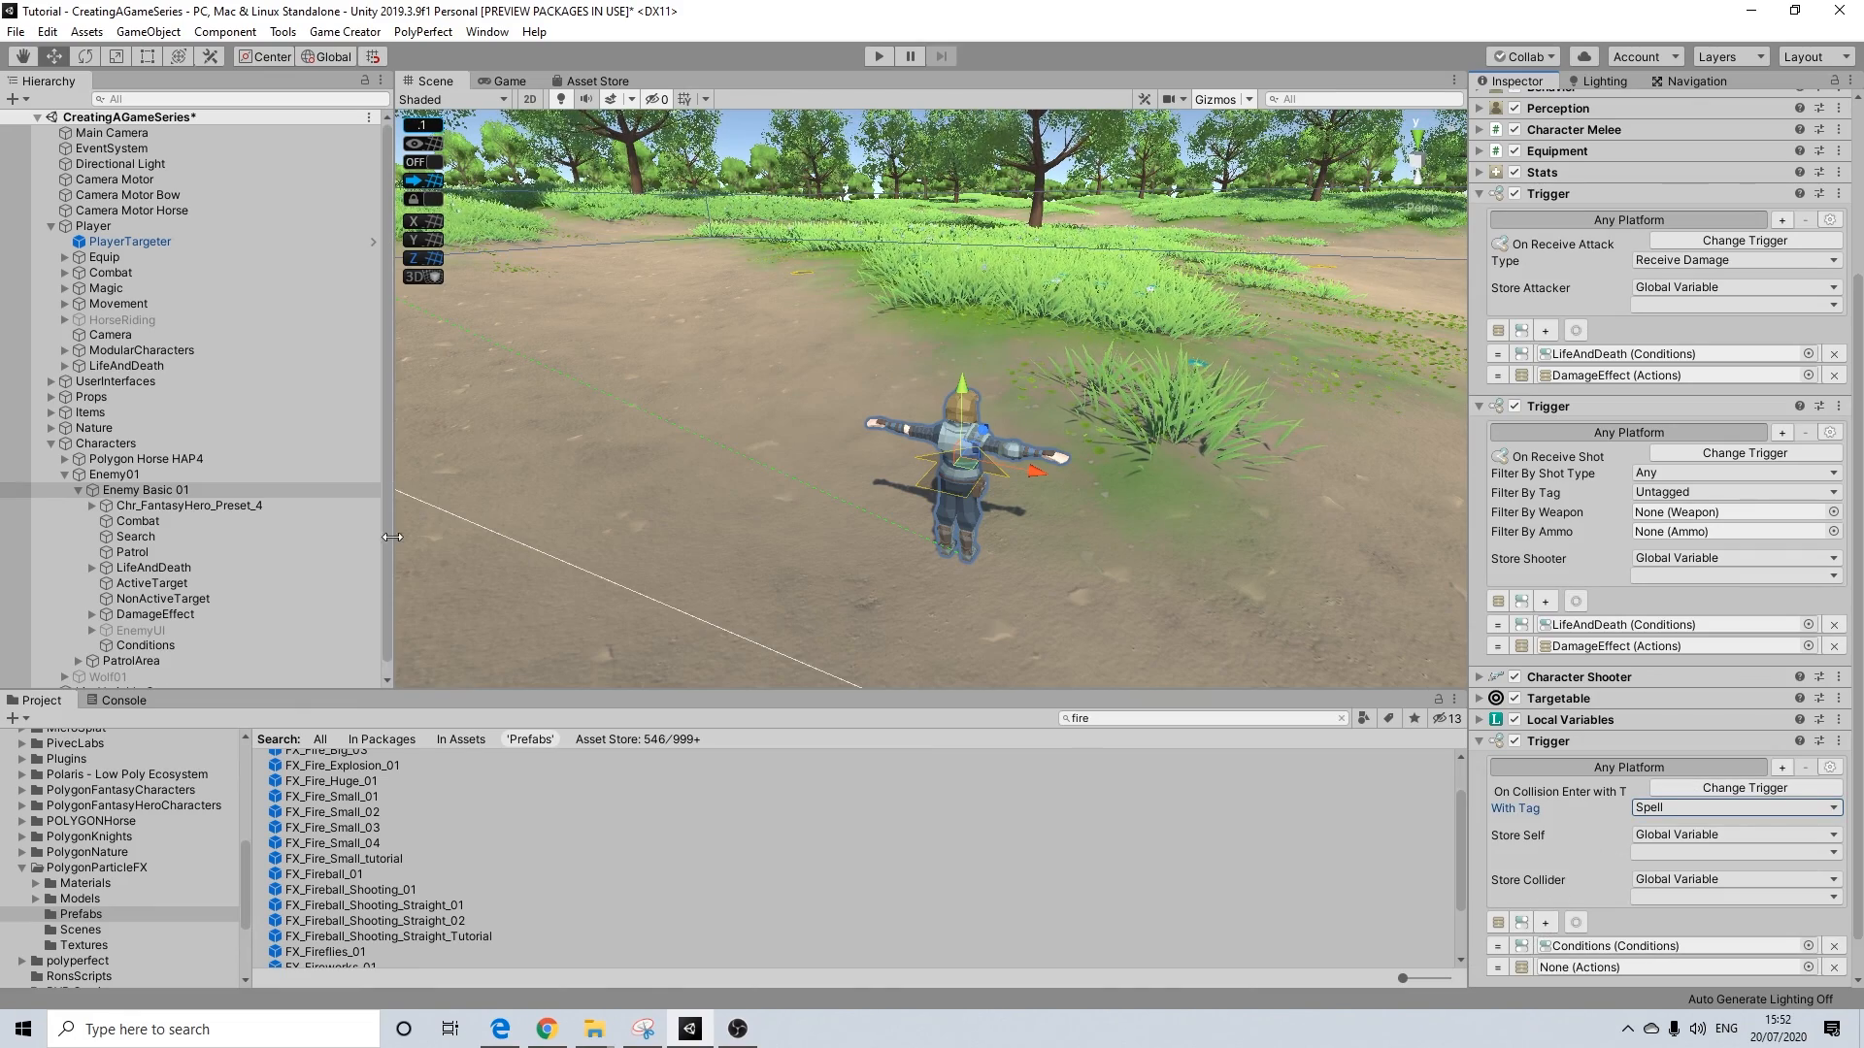
Delete the new Conditions object nested under Enemy Basic 01
click(147, 629)
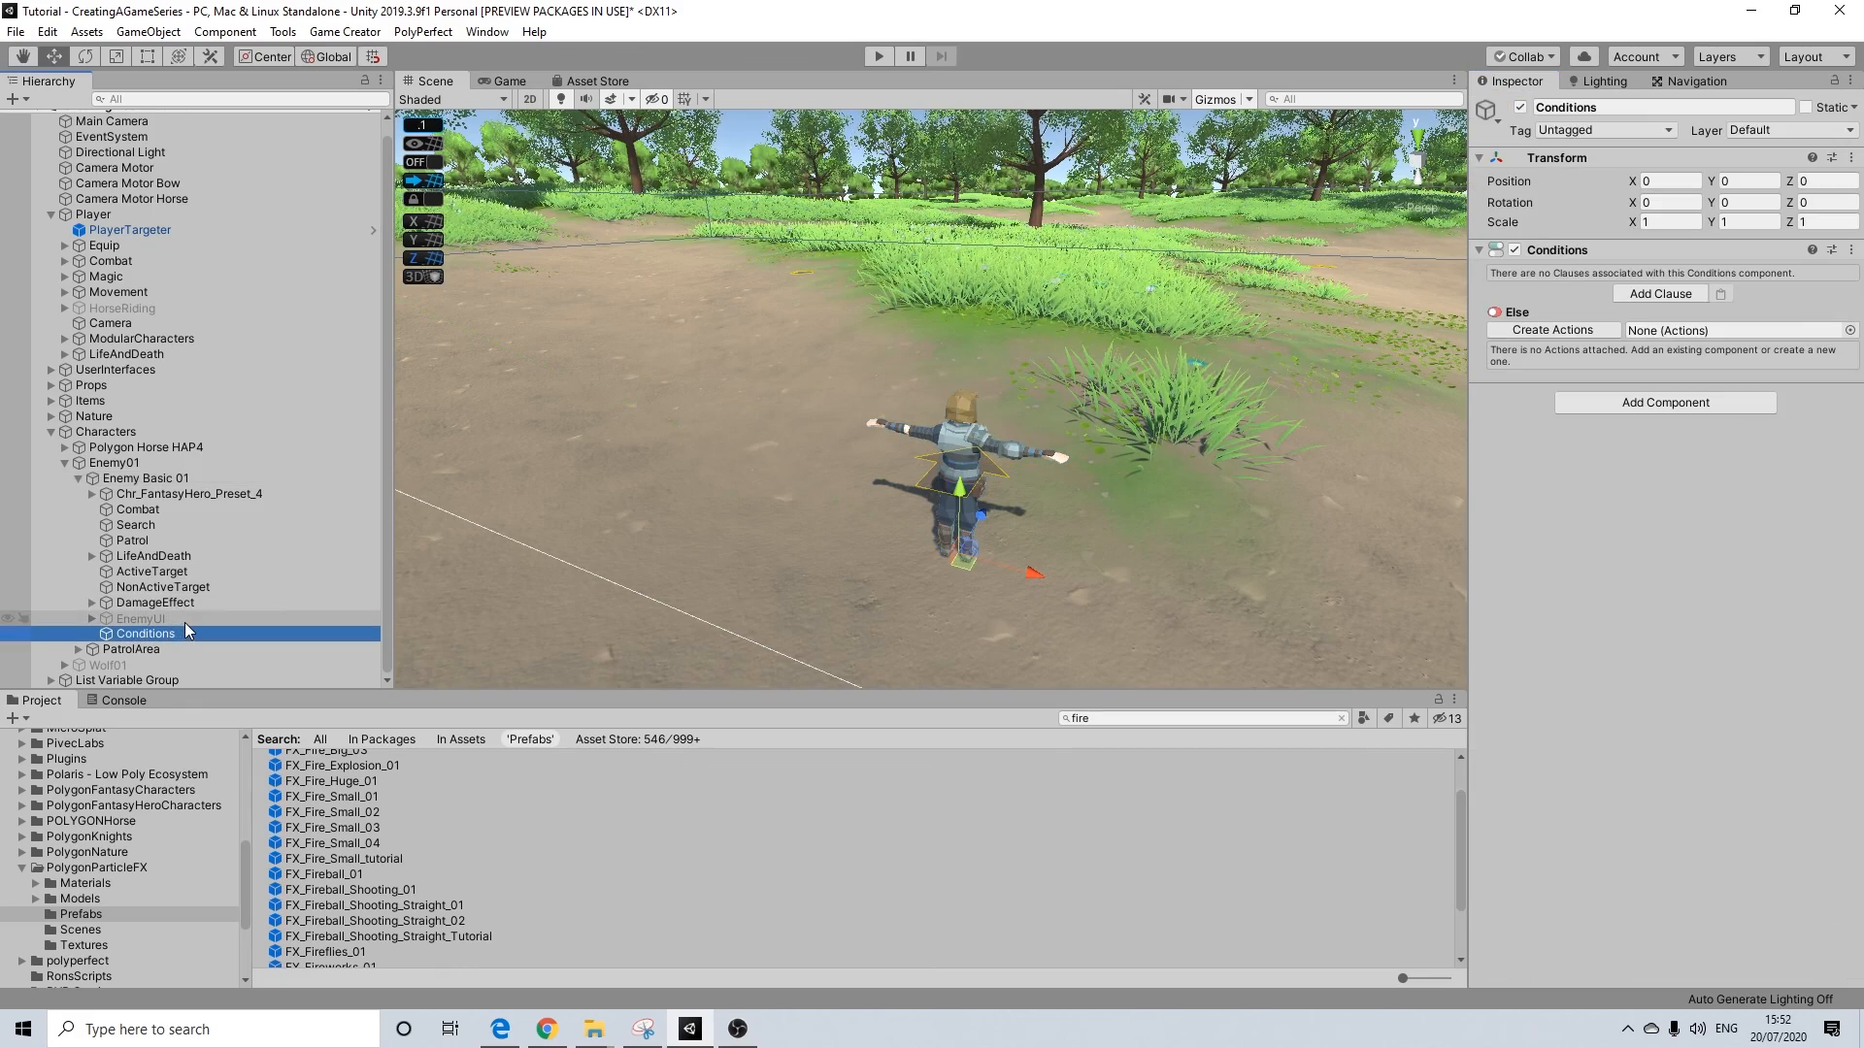
key(Delete)
click(107, 475)
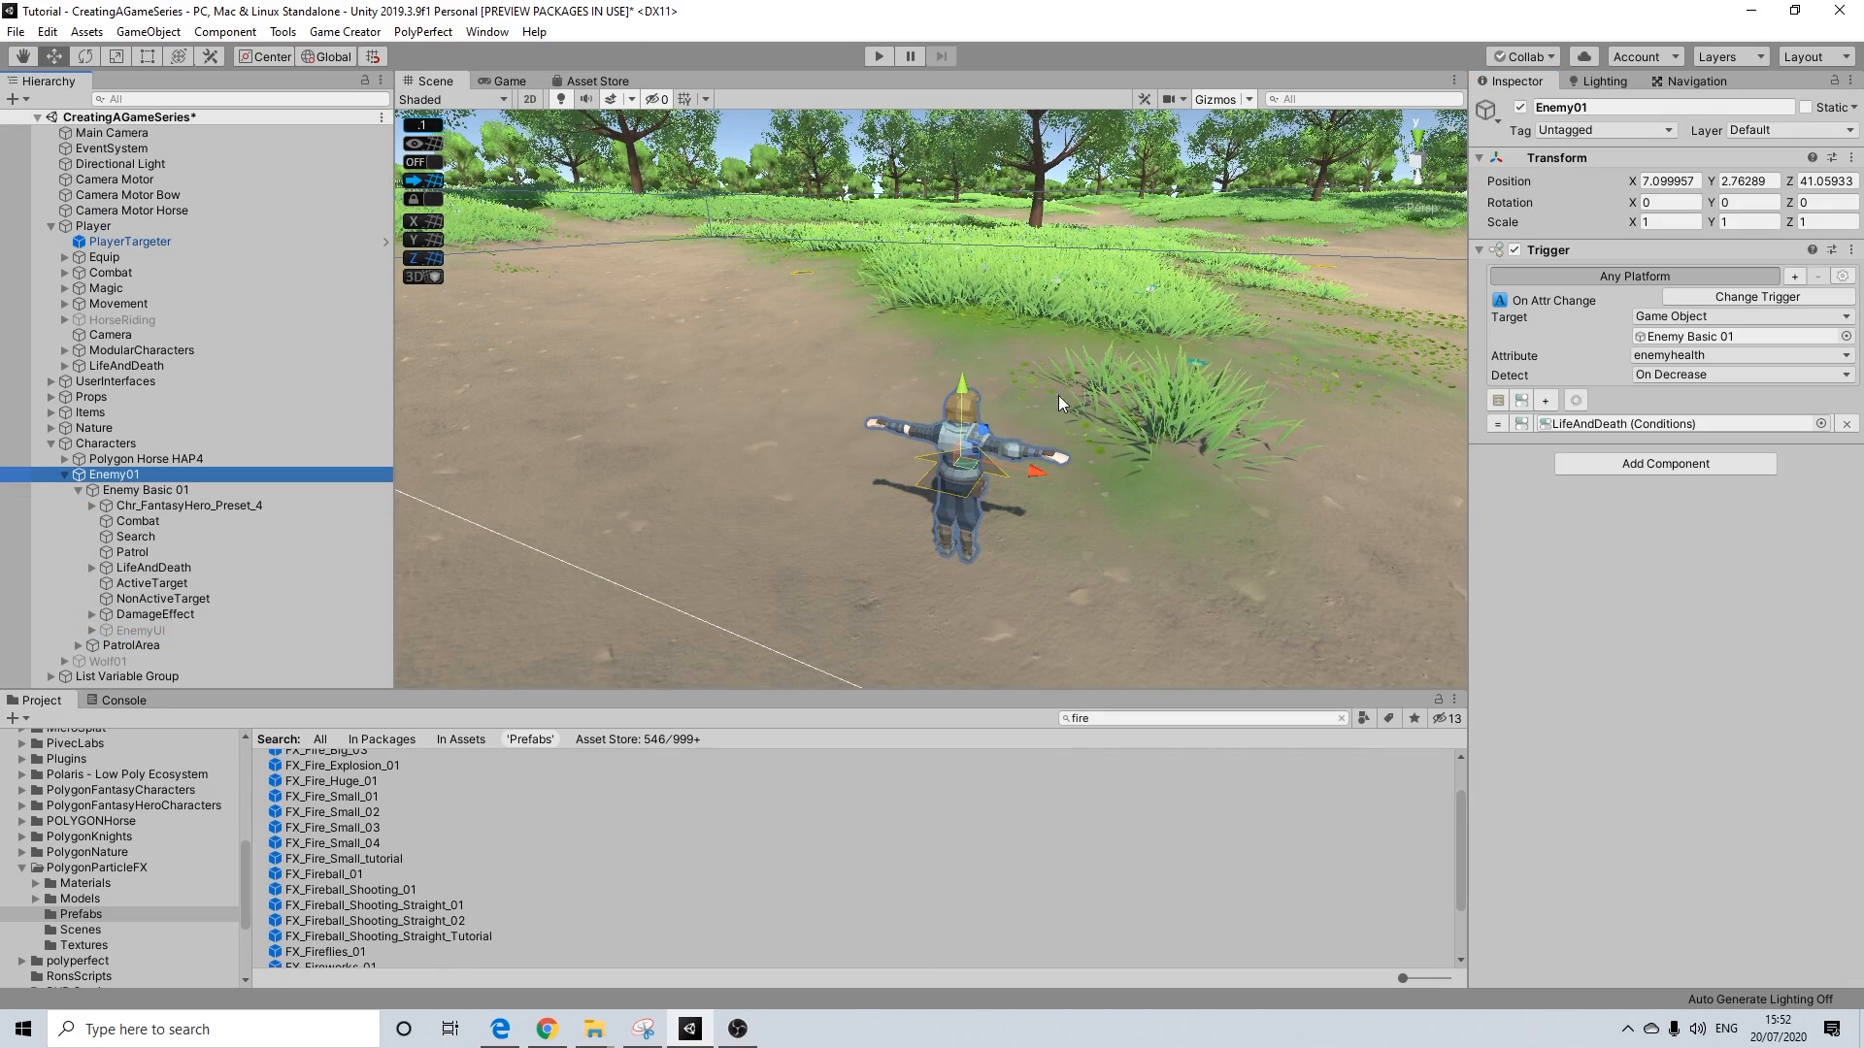
Assign the enemy's LifeAndDeath conditions and DamageEffect actions to the Spell collision trigger on Enemy Basic 01
click(131, 490)
scroll(1596, 686, down, 5)
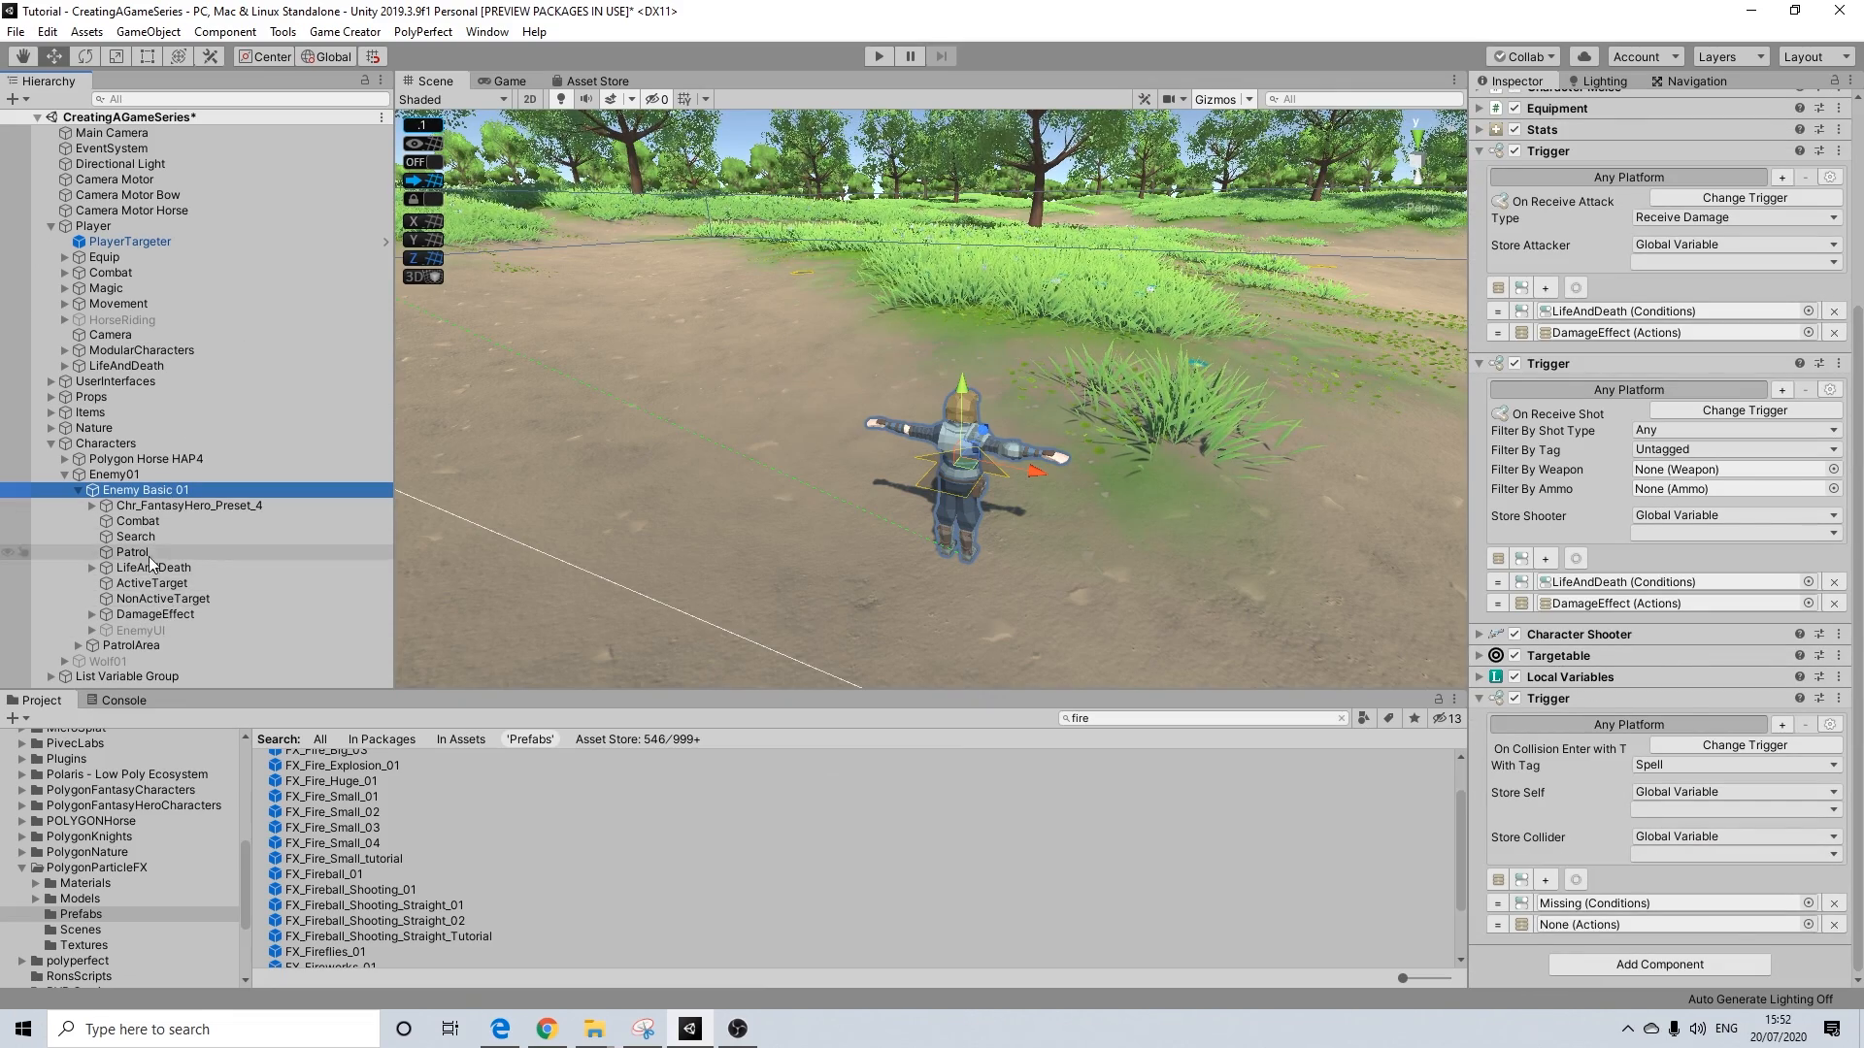
drag(154, 566, 1614, 910)
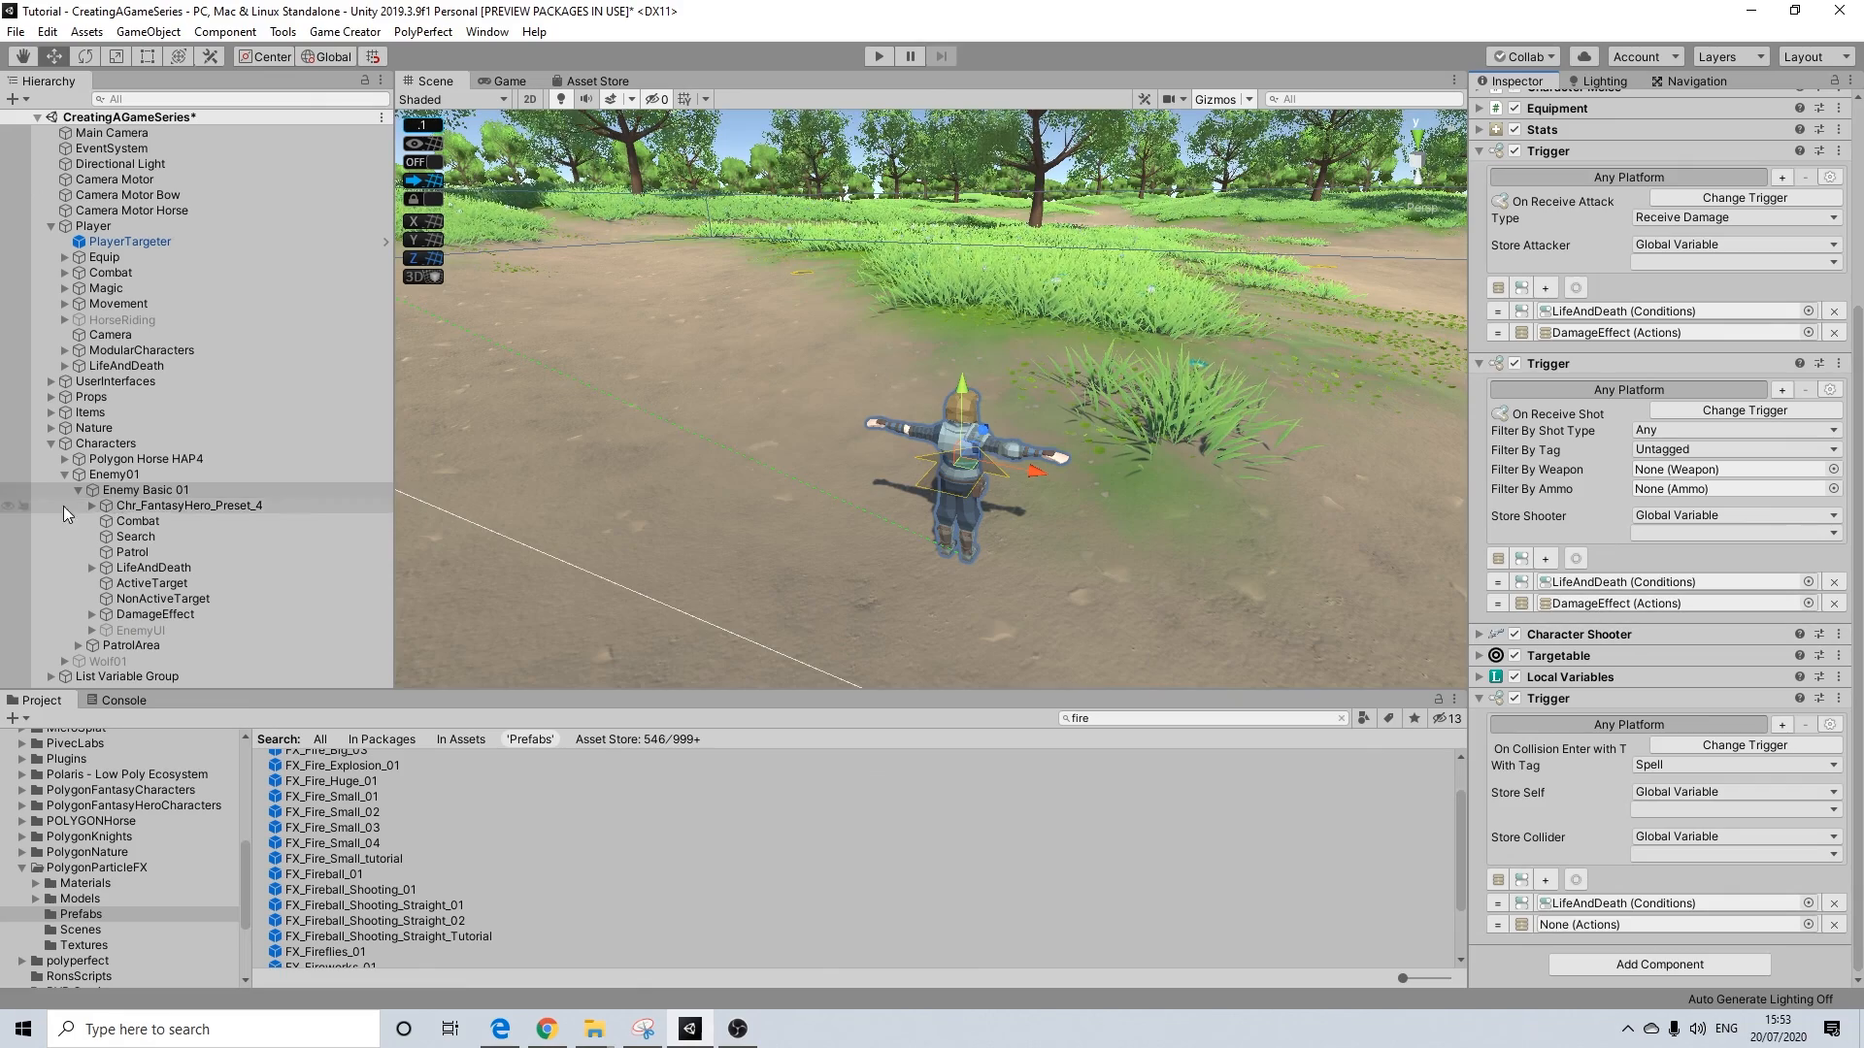
drag(139, 613, 1627, 927)
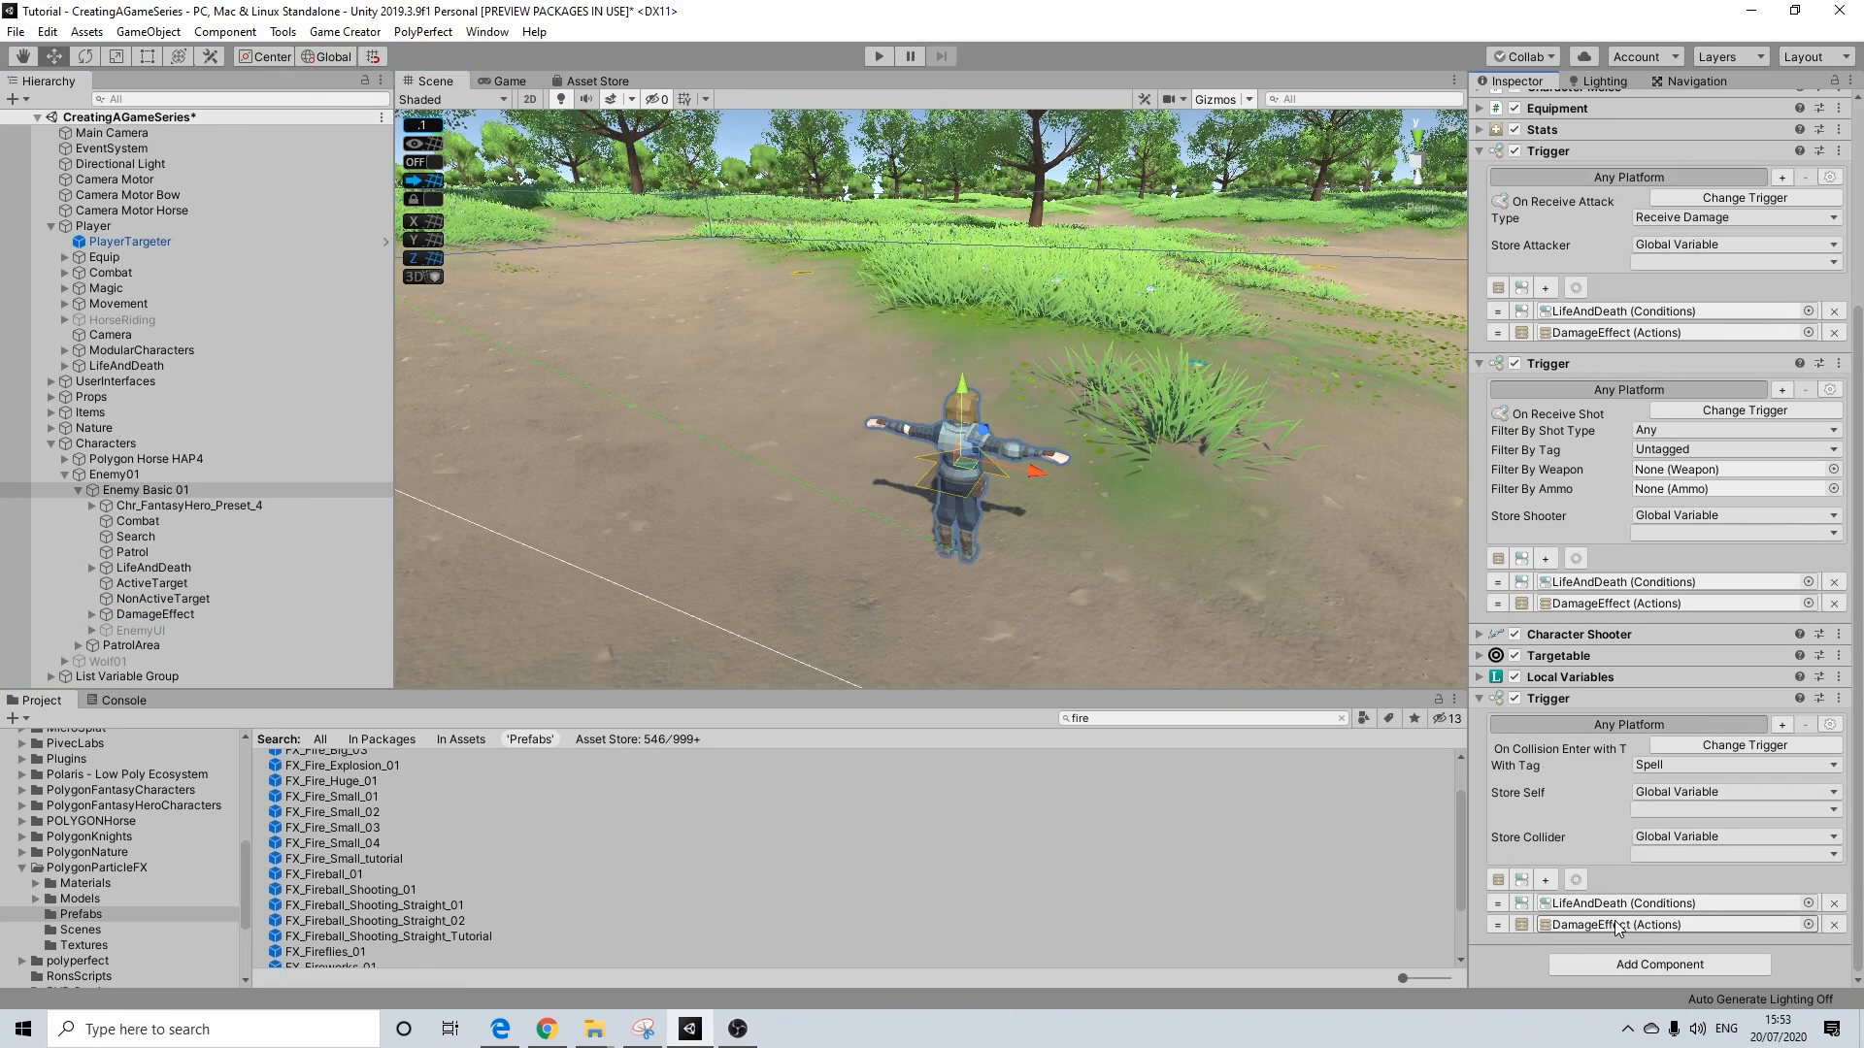
scroll(975, 475, up, 3)
scroll(984, 478, down, 1)
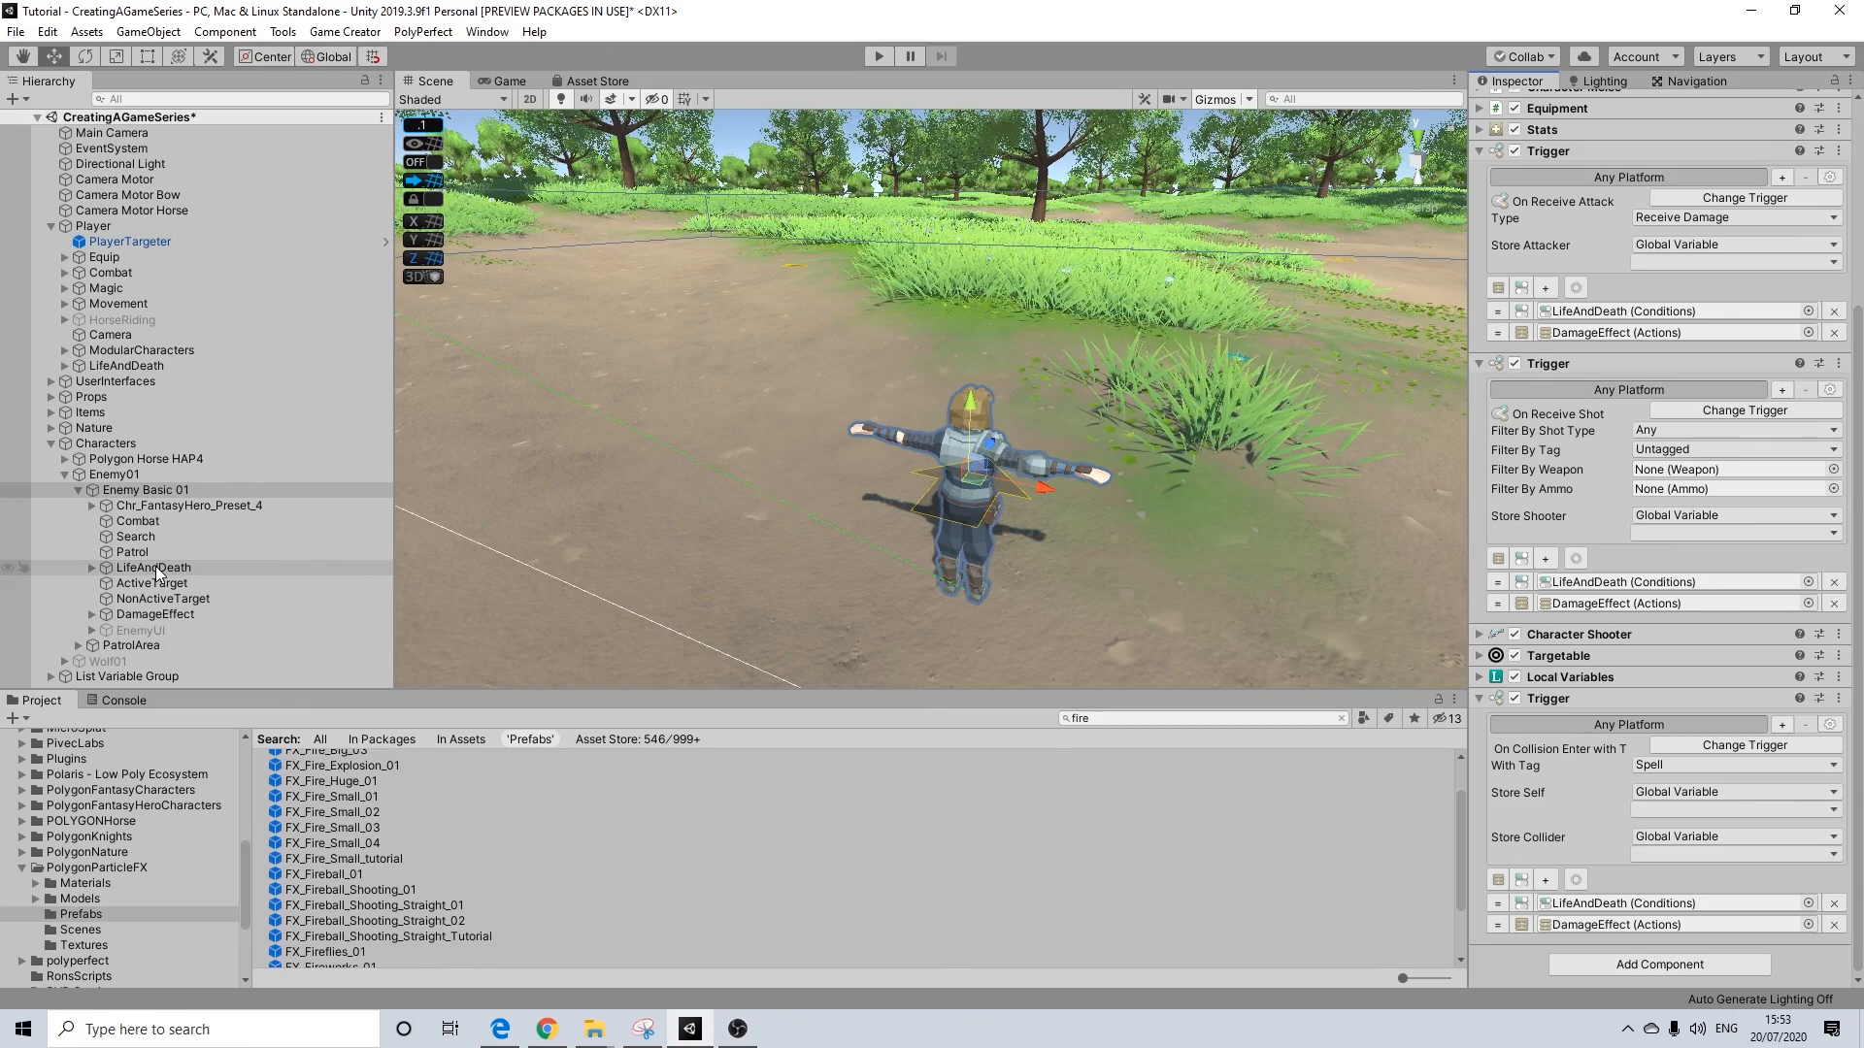
Duplicate the enemy's DamageEffect object and rename the copy FlameEffect
click(1600, 929)
click(138, 614)
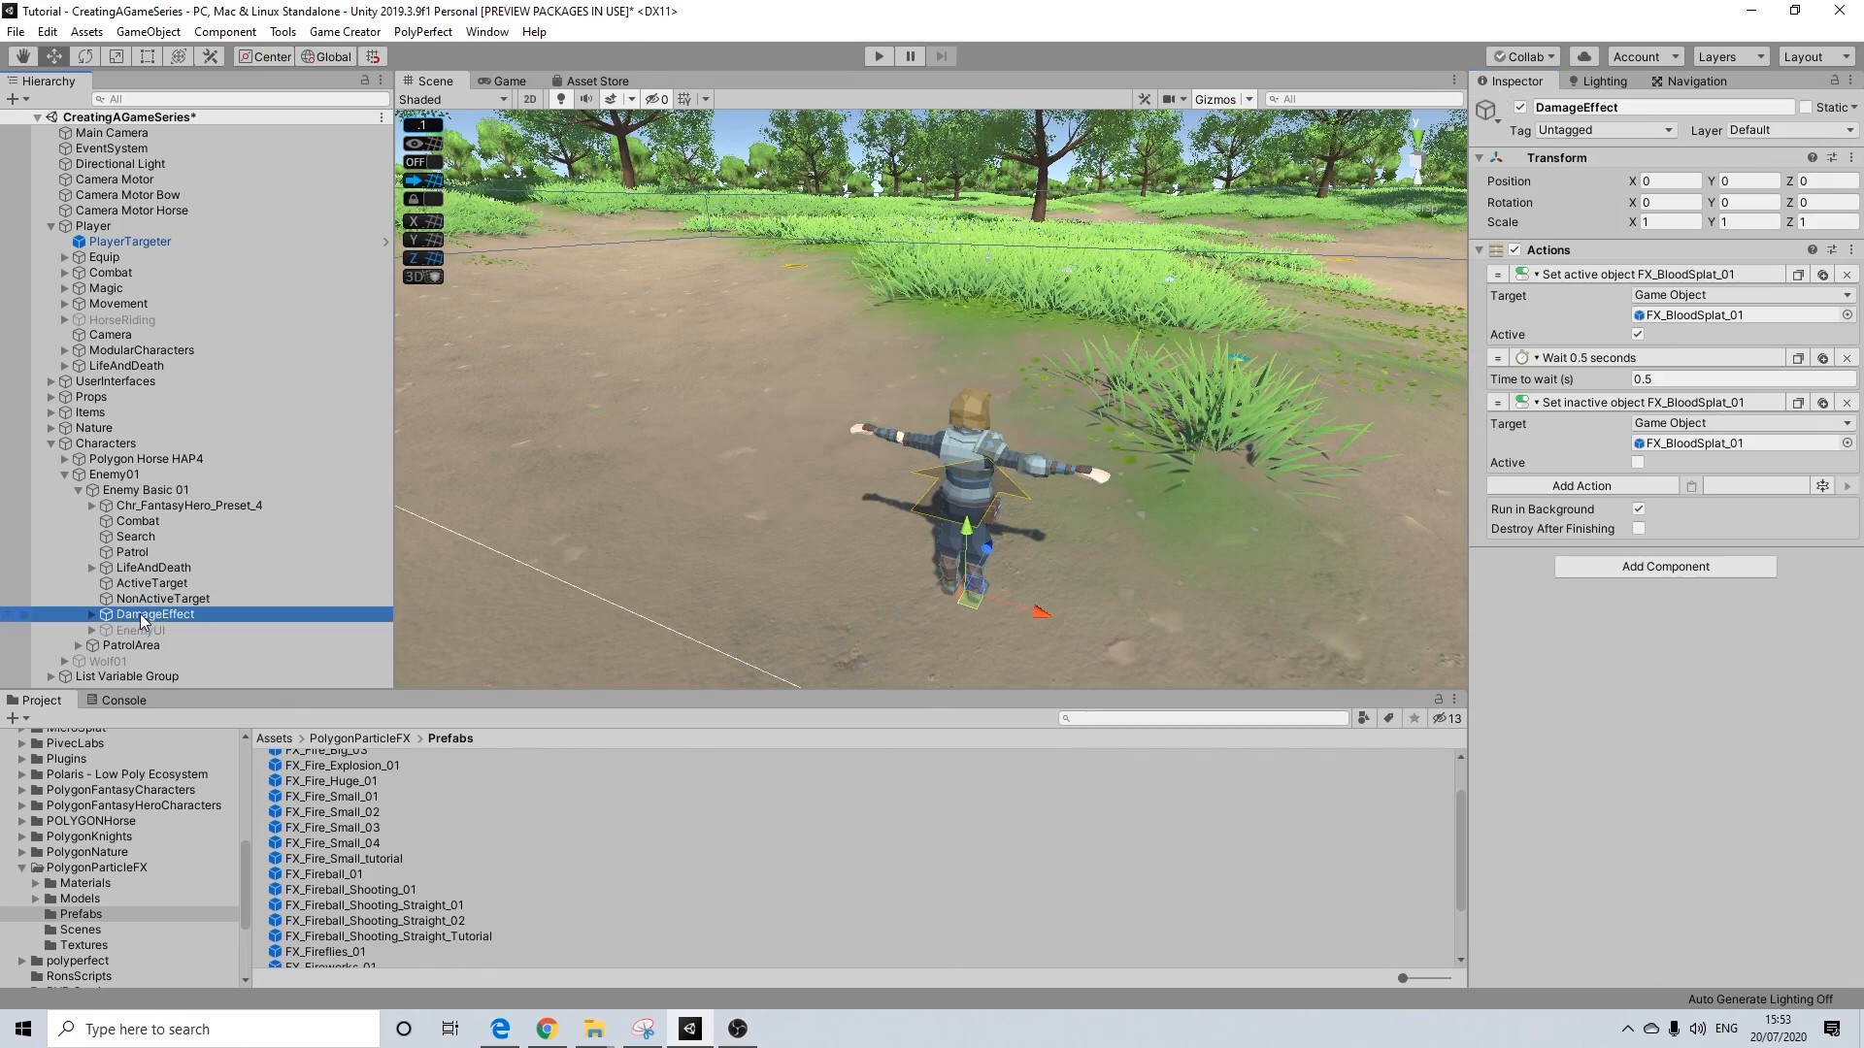
key(ctrl+d)
drag(143, 644, 177, 627)
right_click(176, 627)
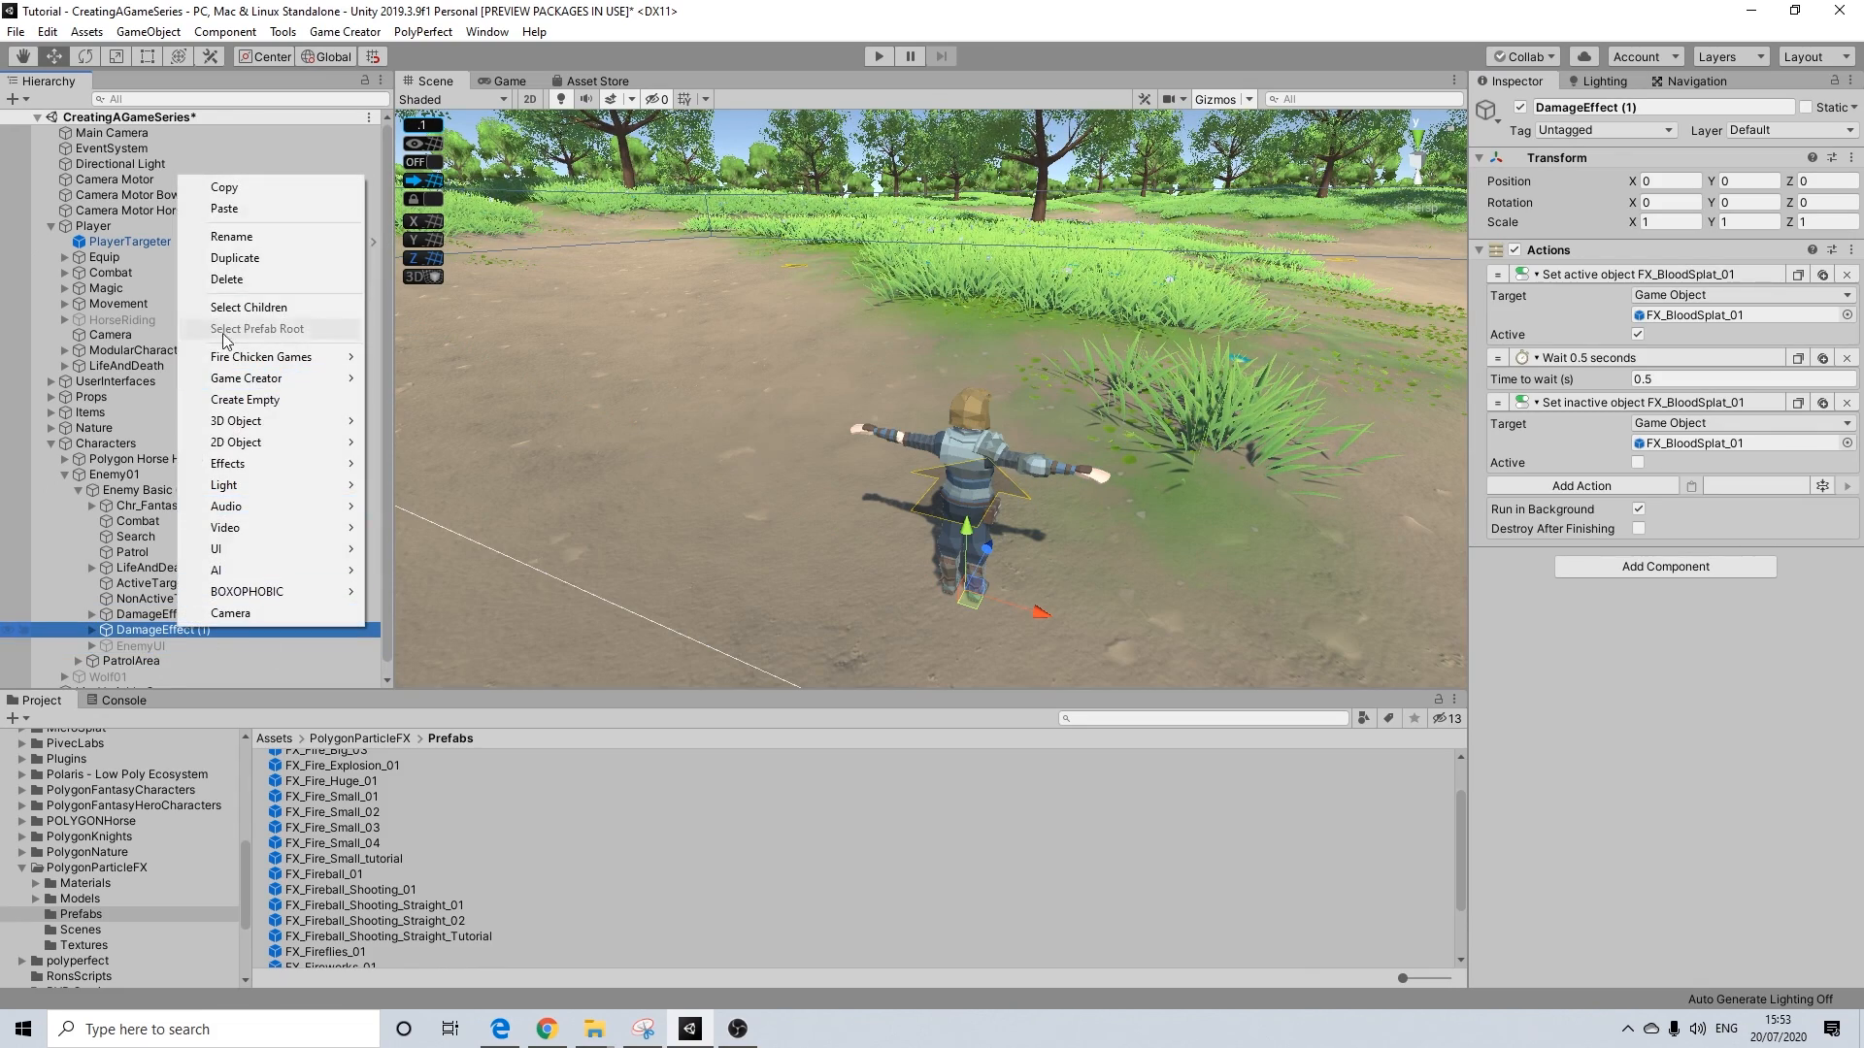
click(237, 242)
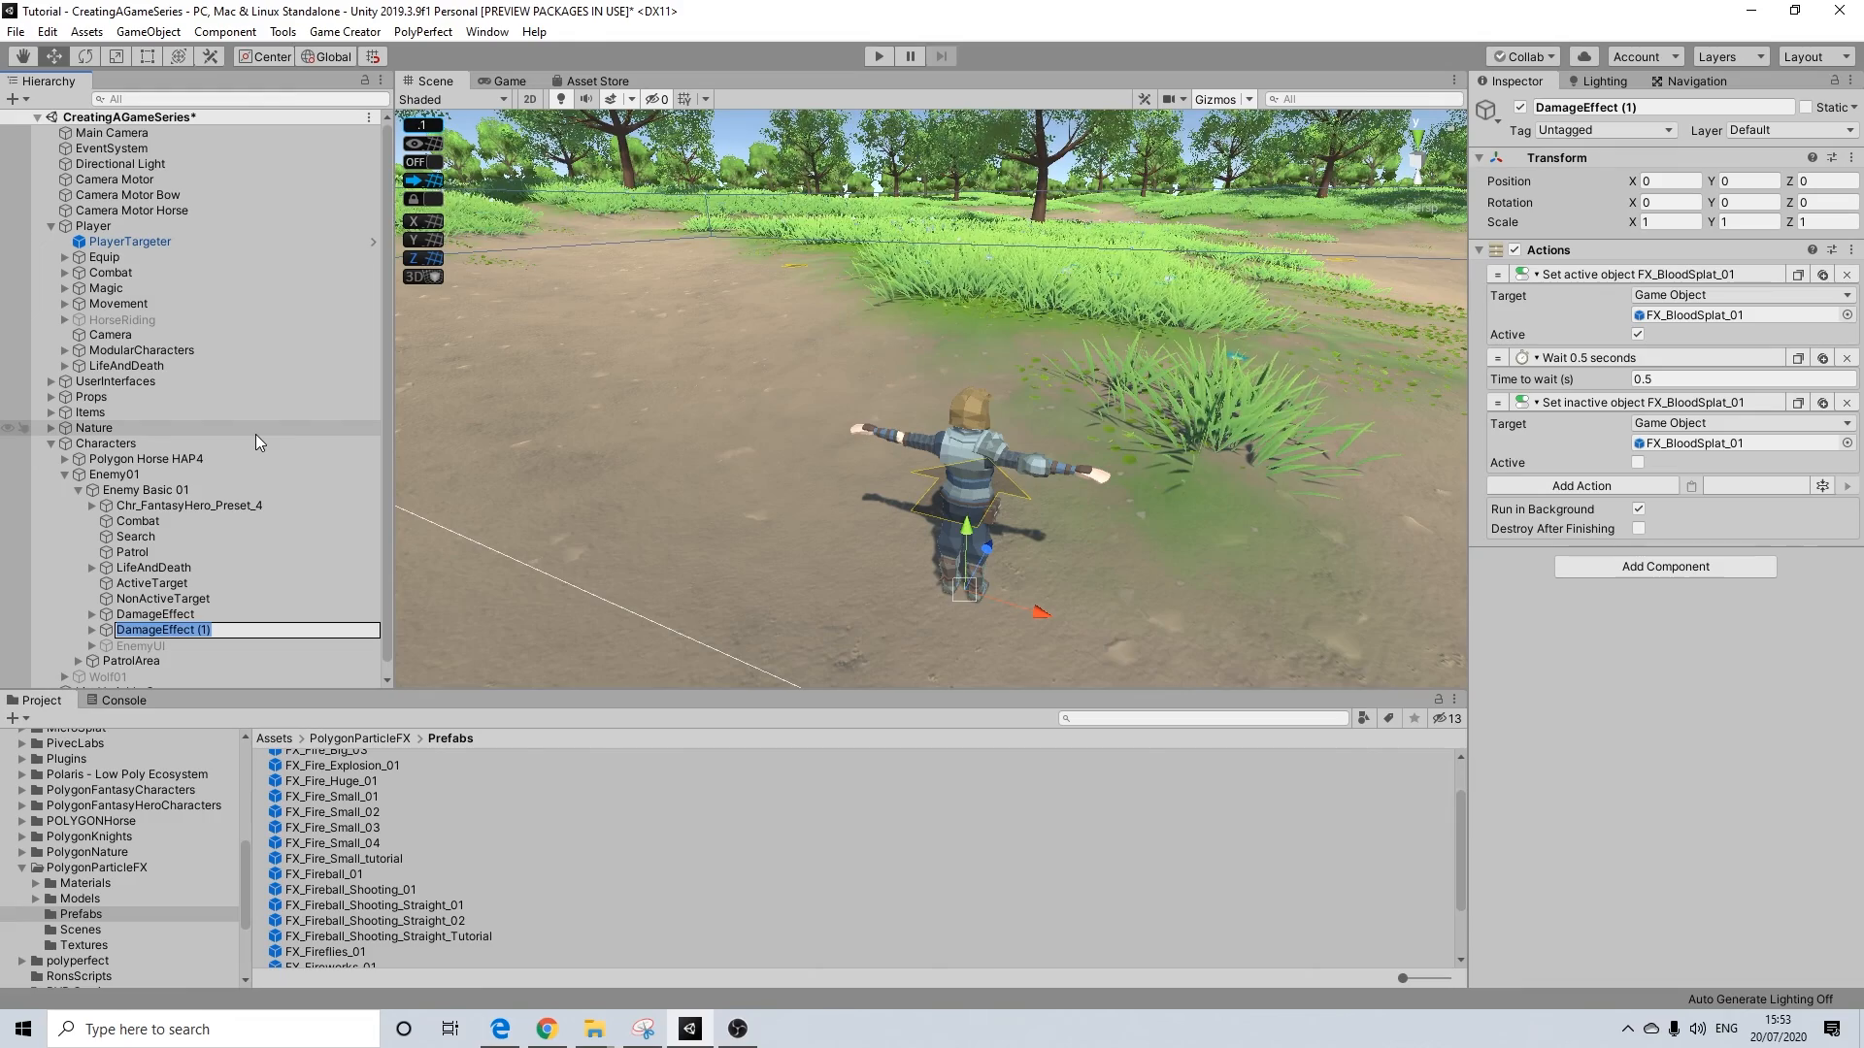
text(FlameEffect)
key(Return)
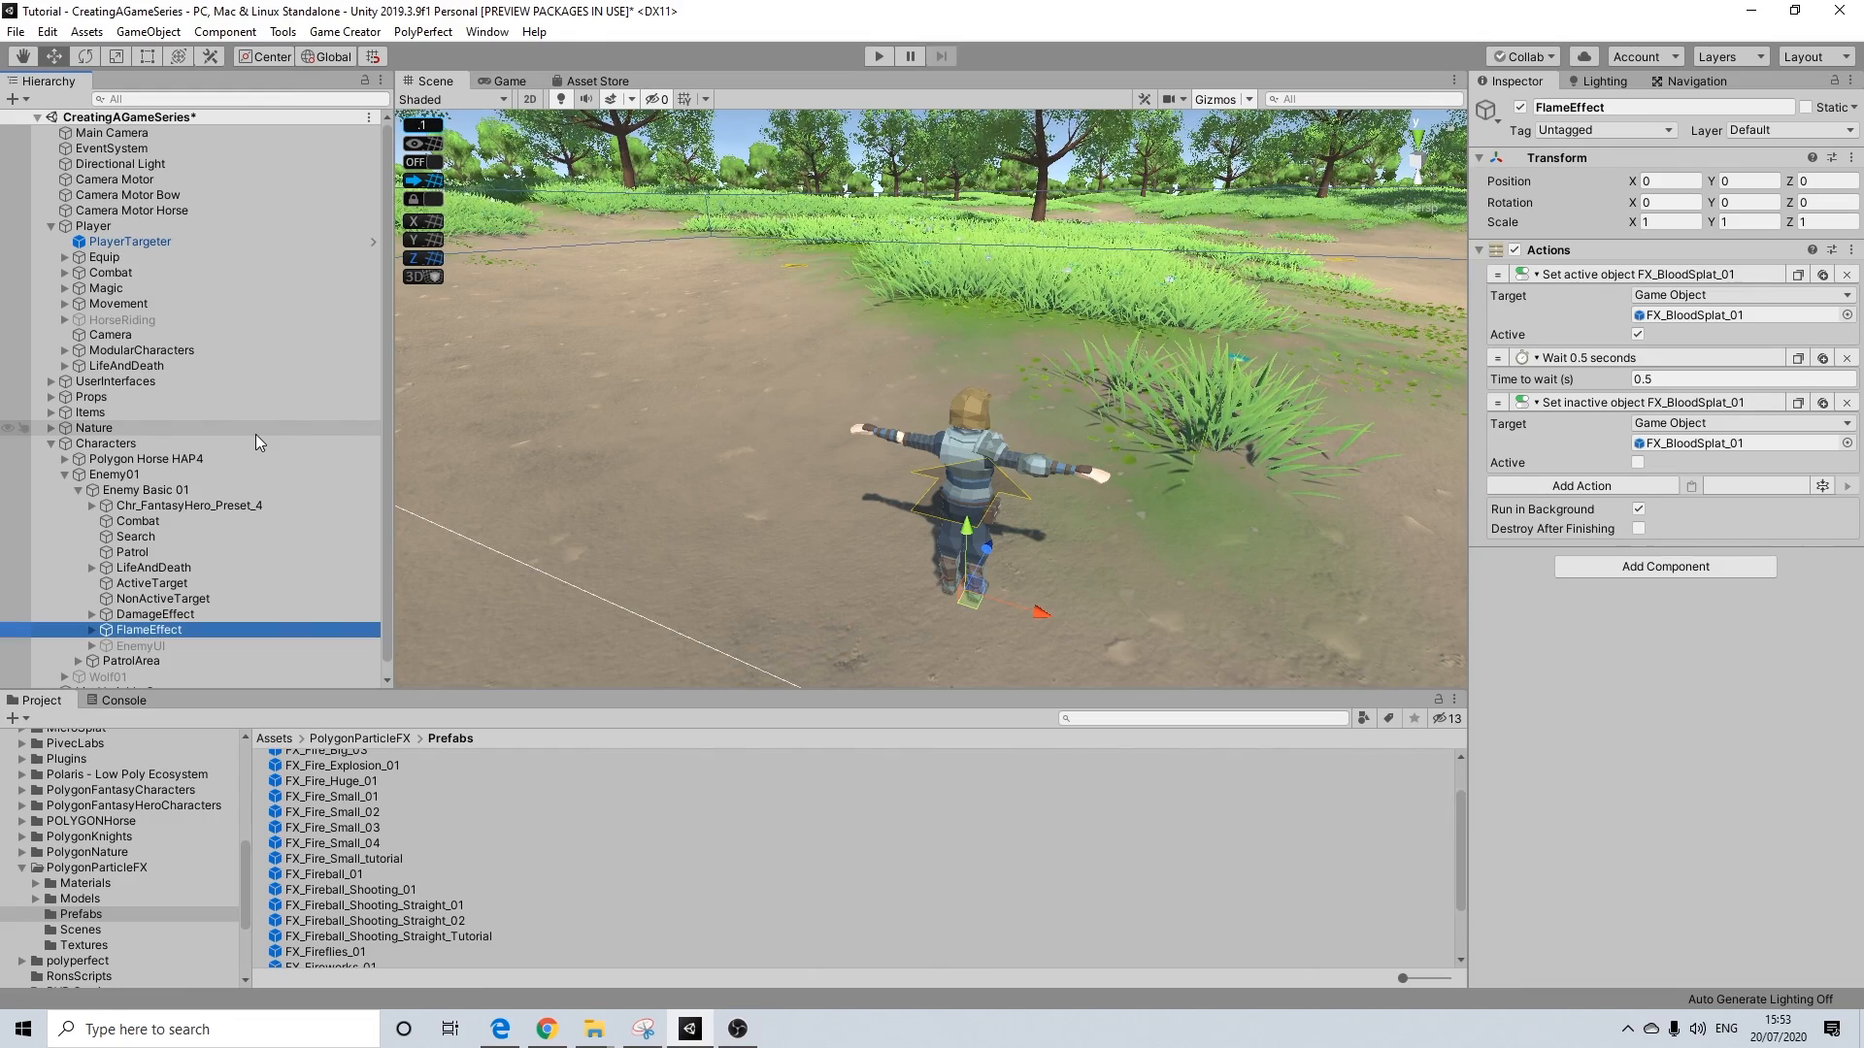
Activate the FX_BloodSplat_01 child of FlameEffect and preview its particle effect on the enemy
click(93, 629)
click(130, 646)
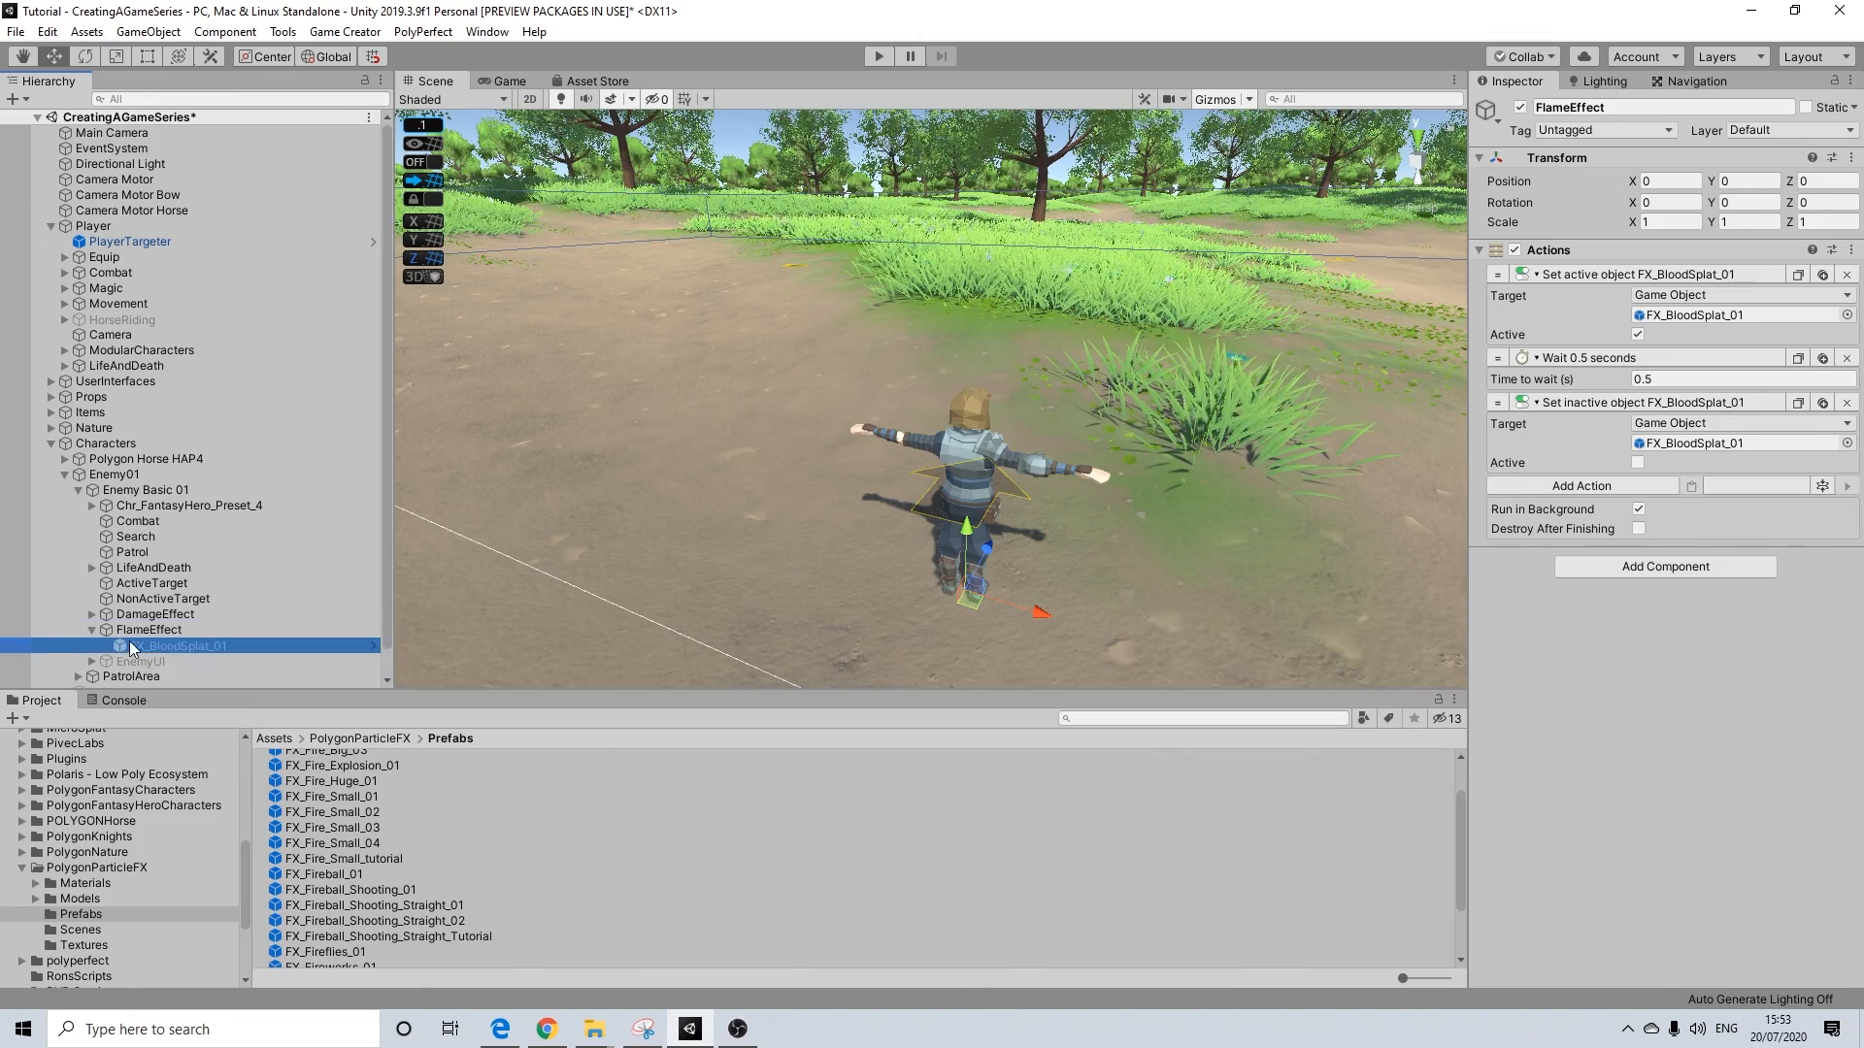
click(1520, 108)
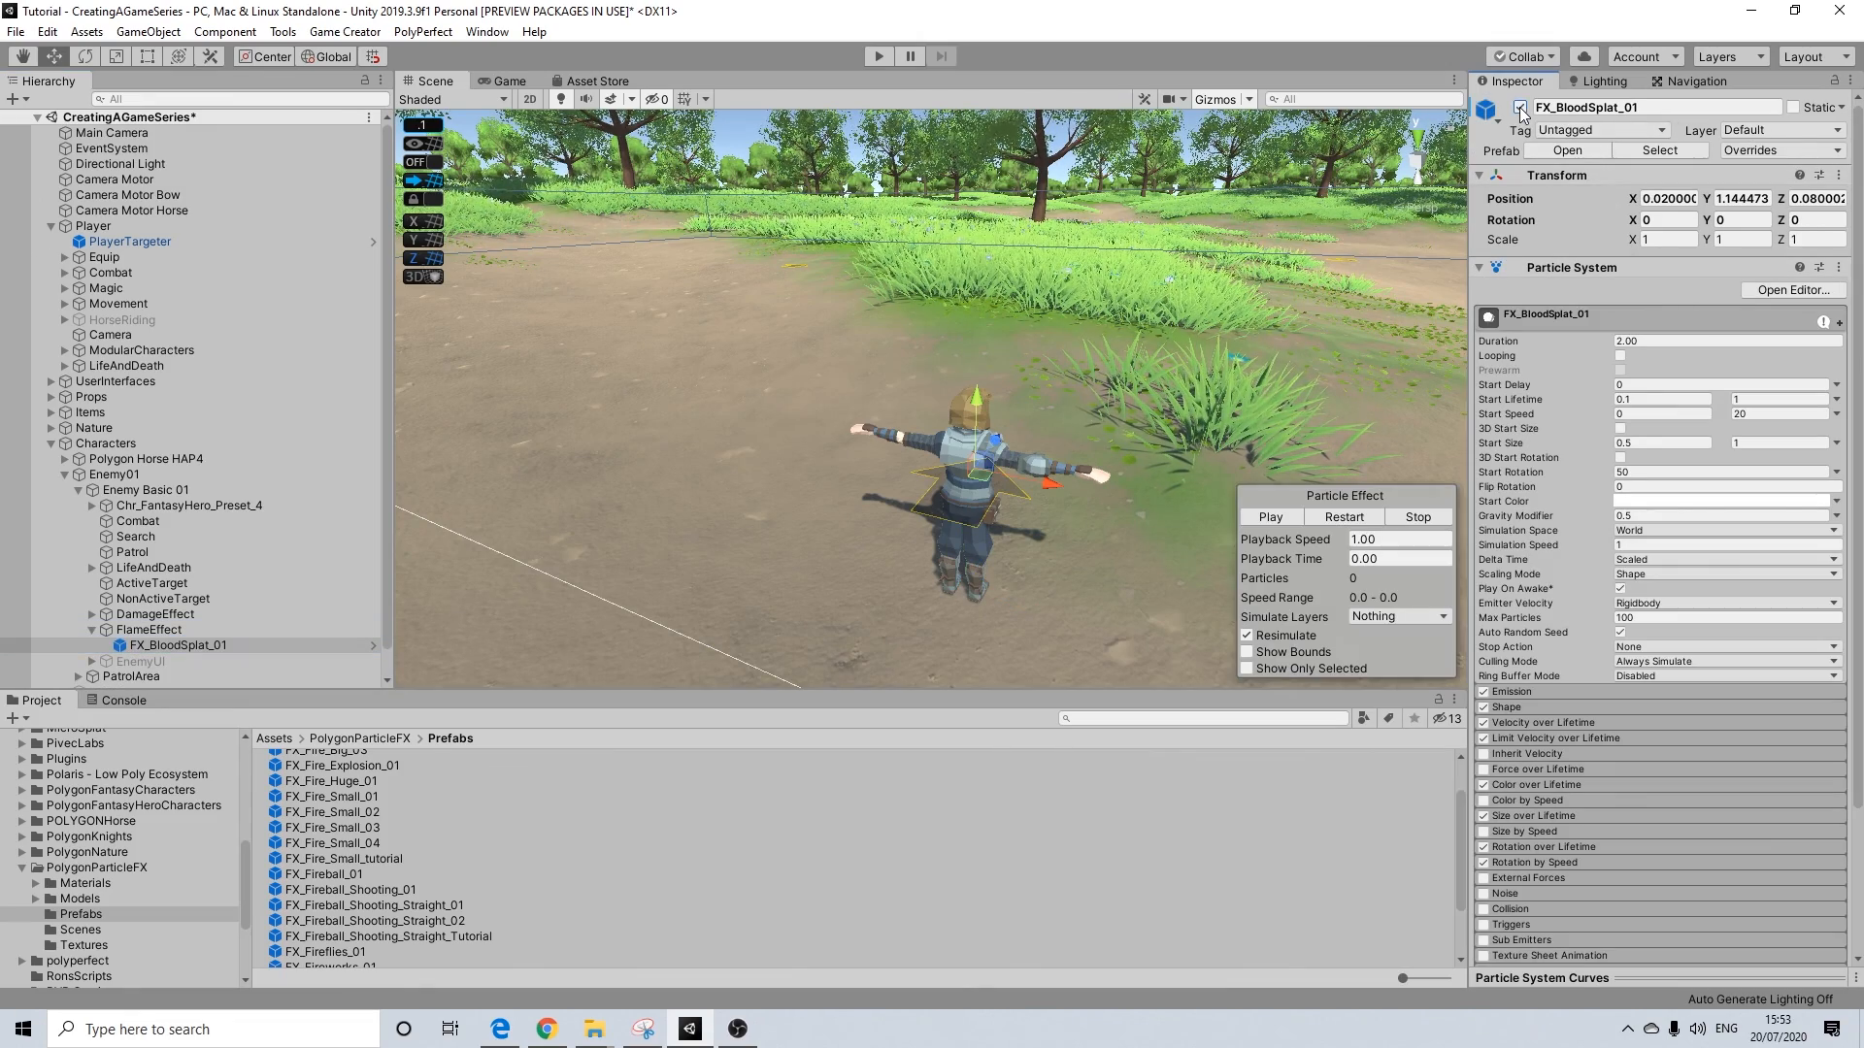
alt+drag(1151, 423, 1066, 462)
scroll(934, 463, up, 6)
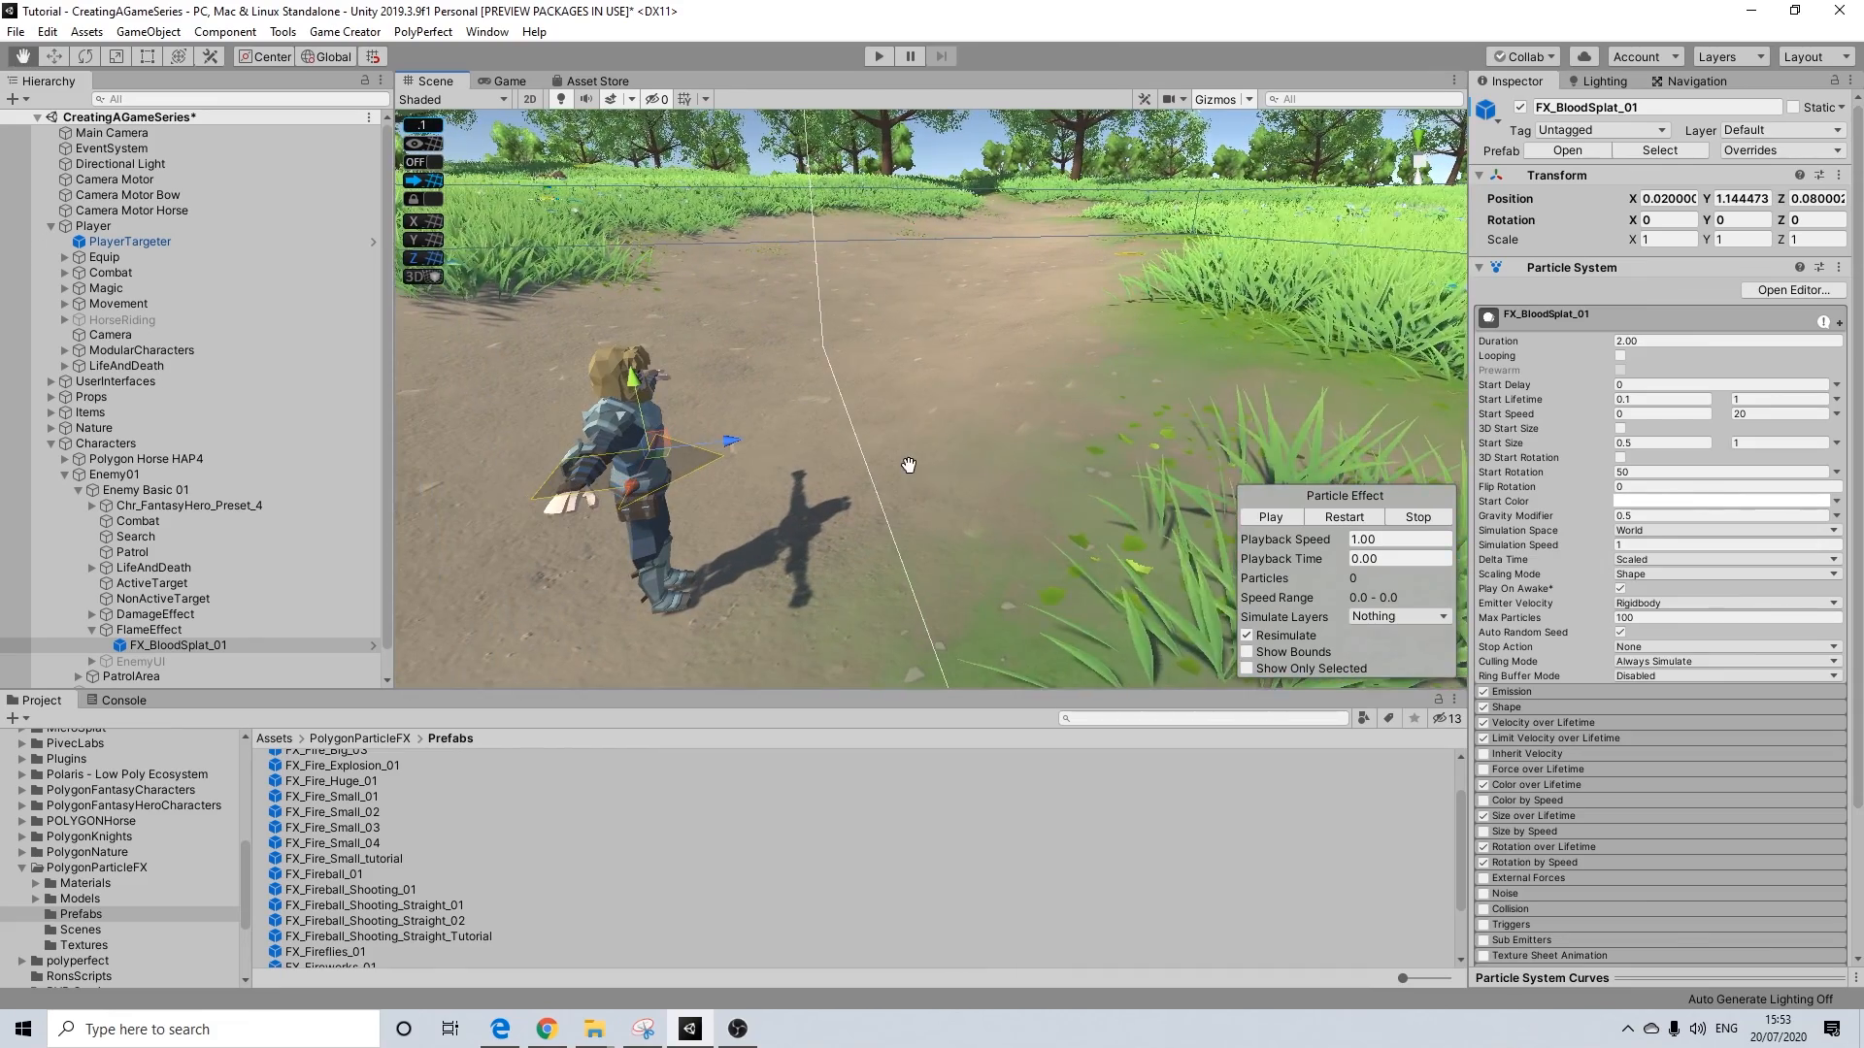
click(1272, 517)
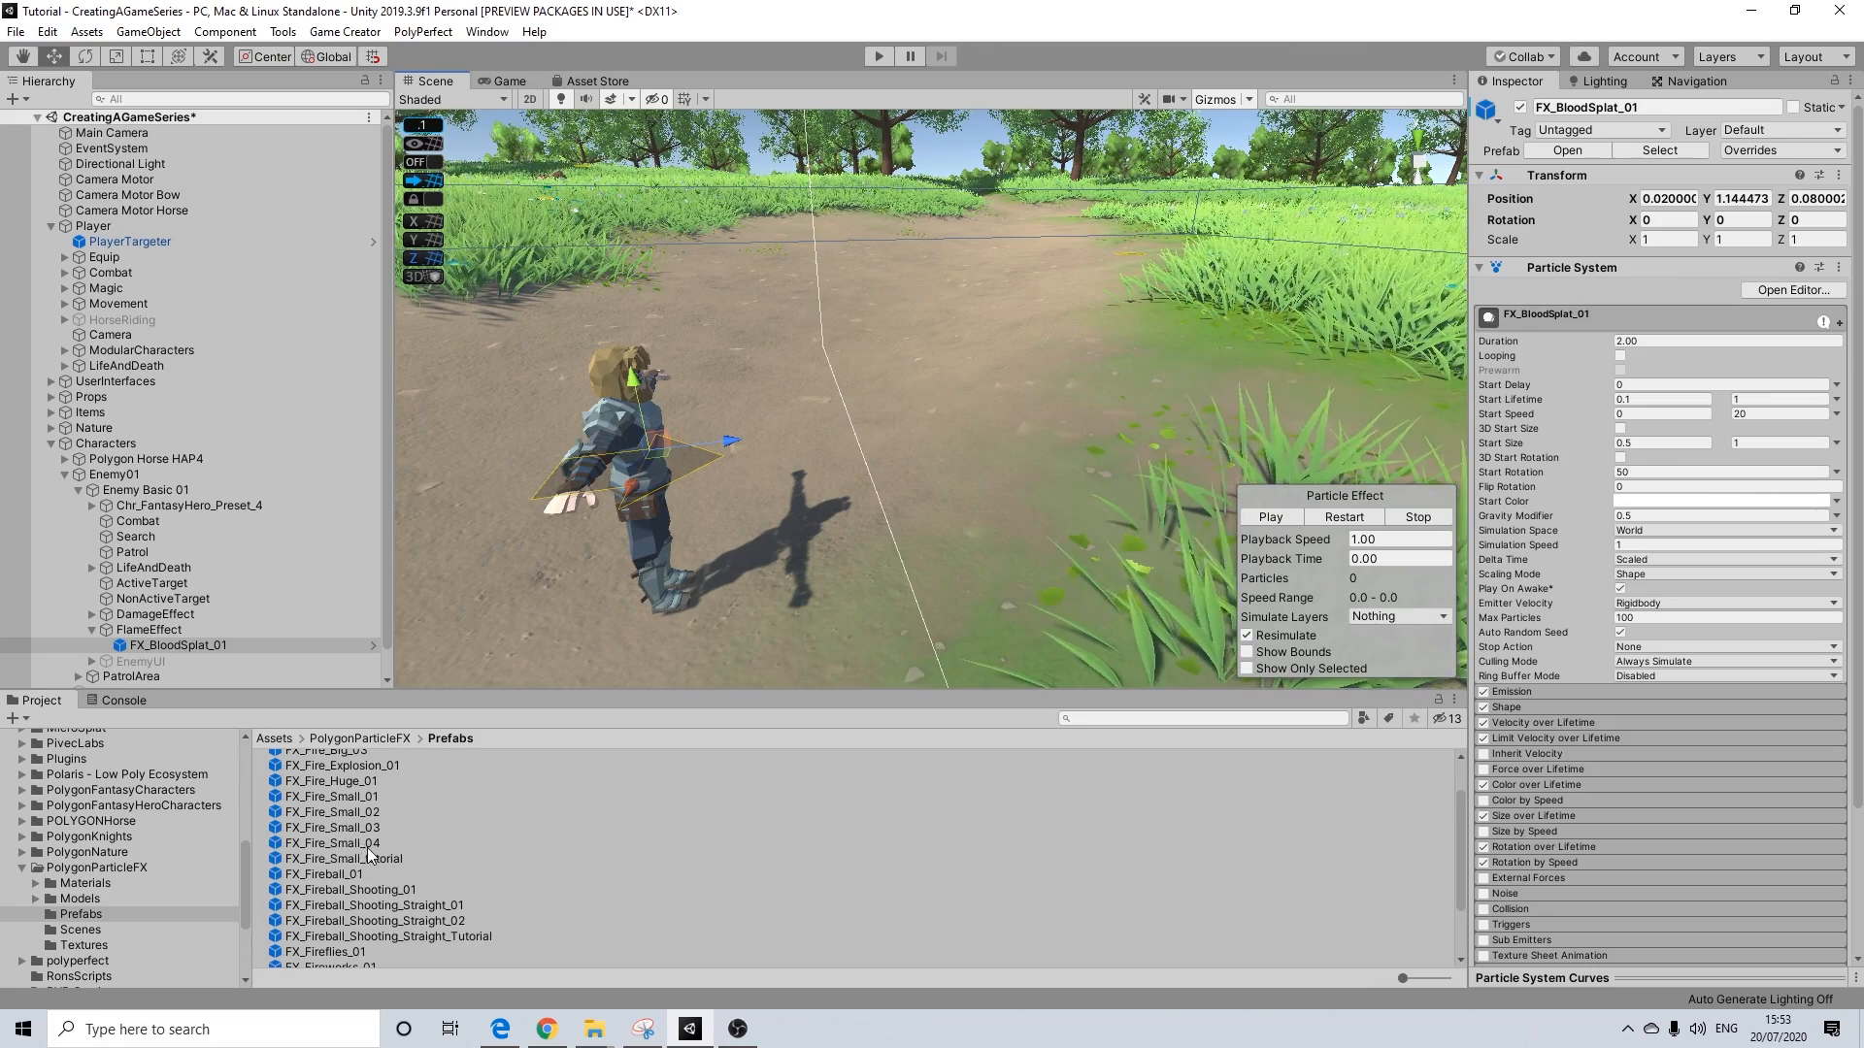
Look through the PolygonParticleFX prefabs for a suitable flame effect, filtering them by "fire"
scroll(361, 842, down, 3)
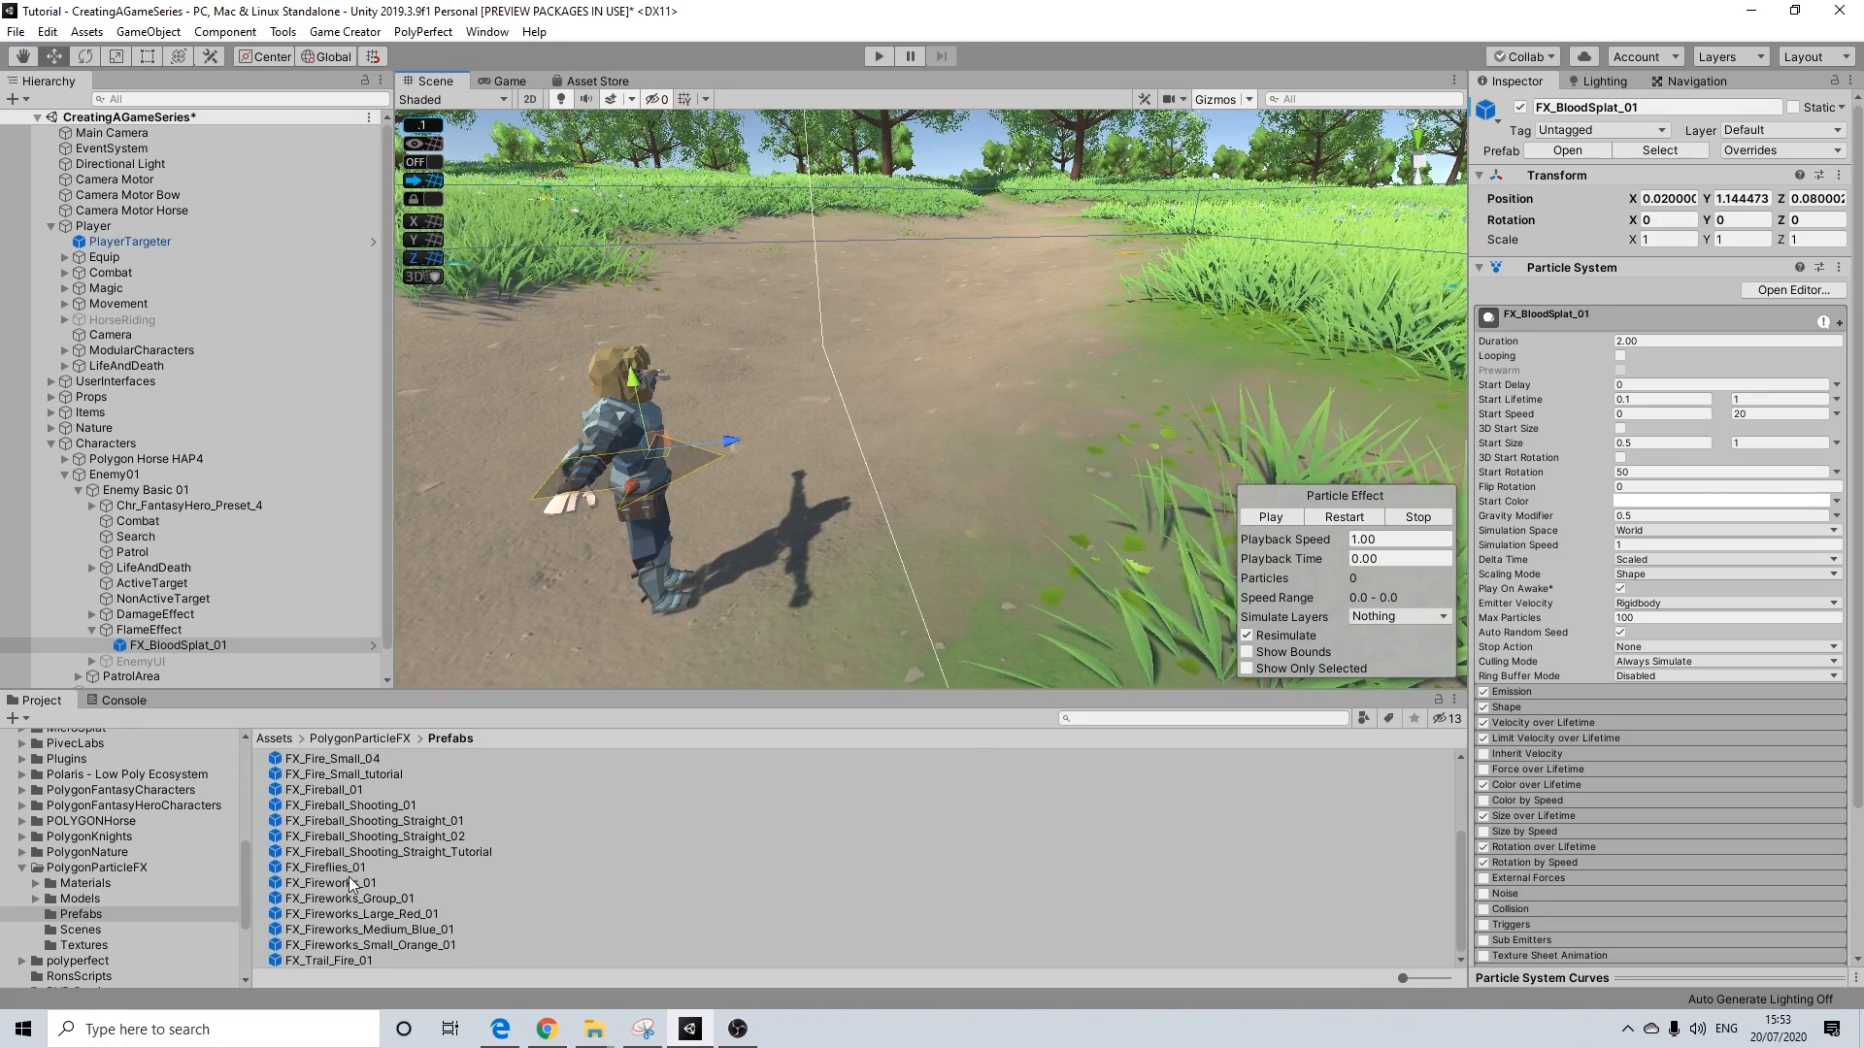
scroll(334, 831, up, 3)
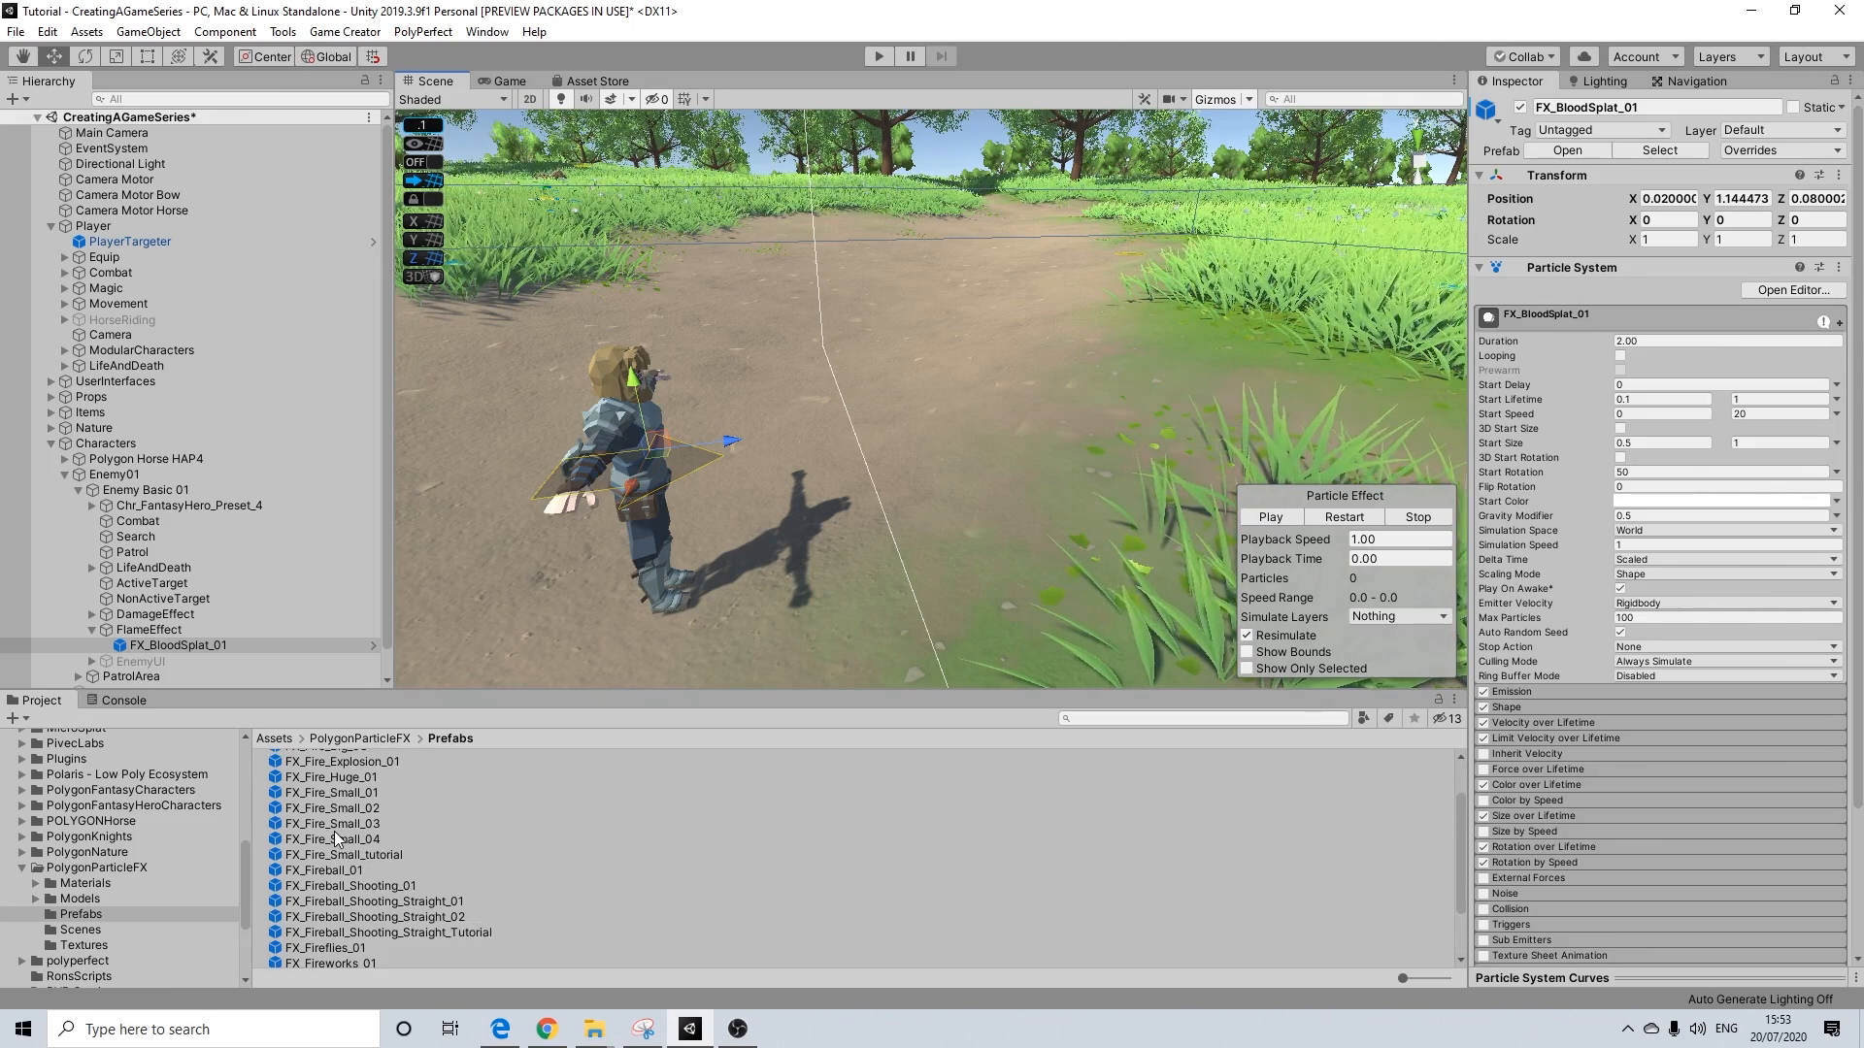
scroll(334, 831, down, 3)
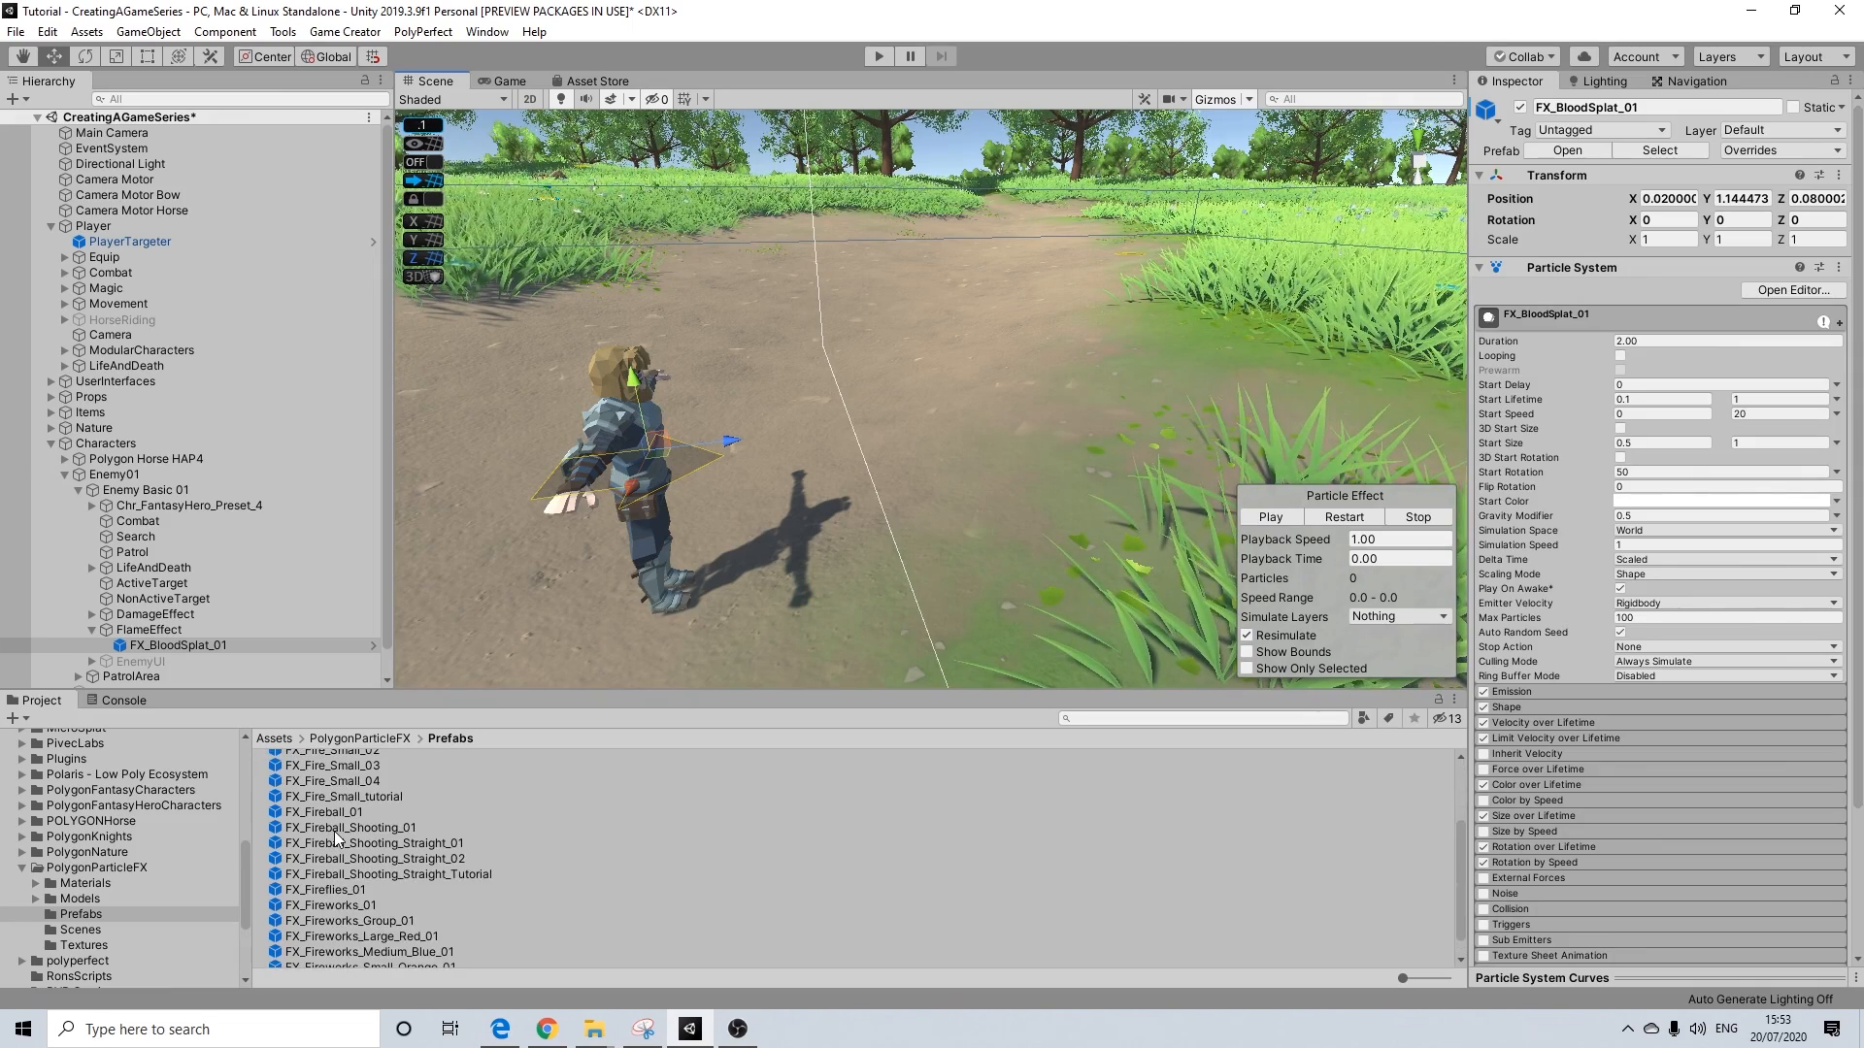
scroll(334, 831, up, 3)
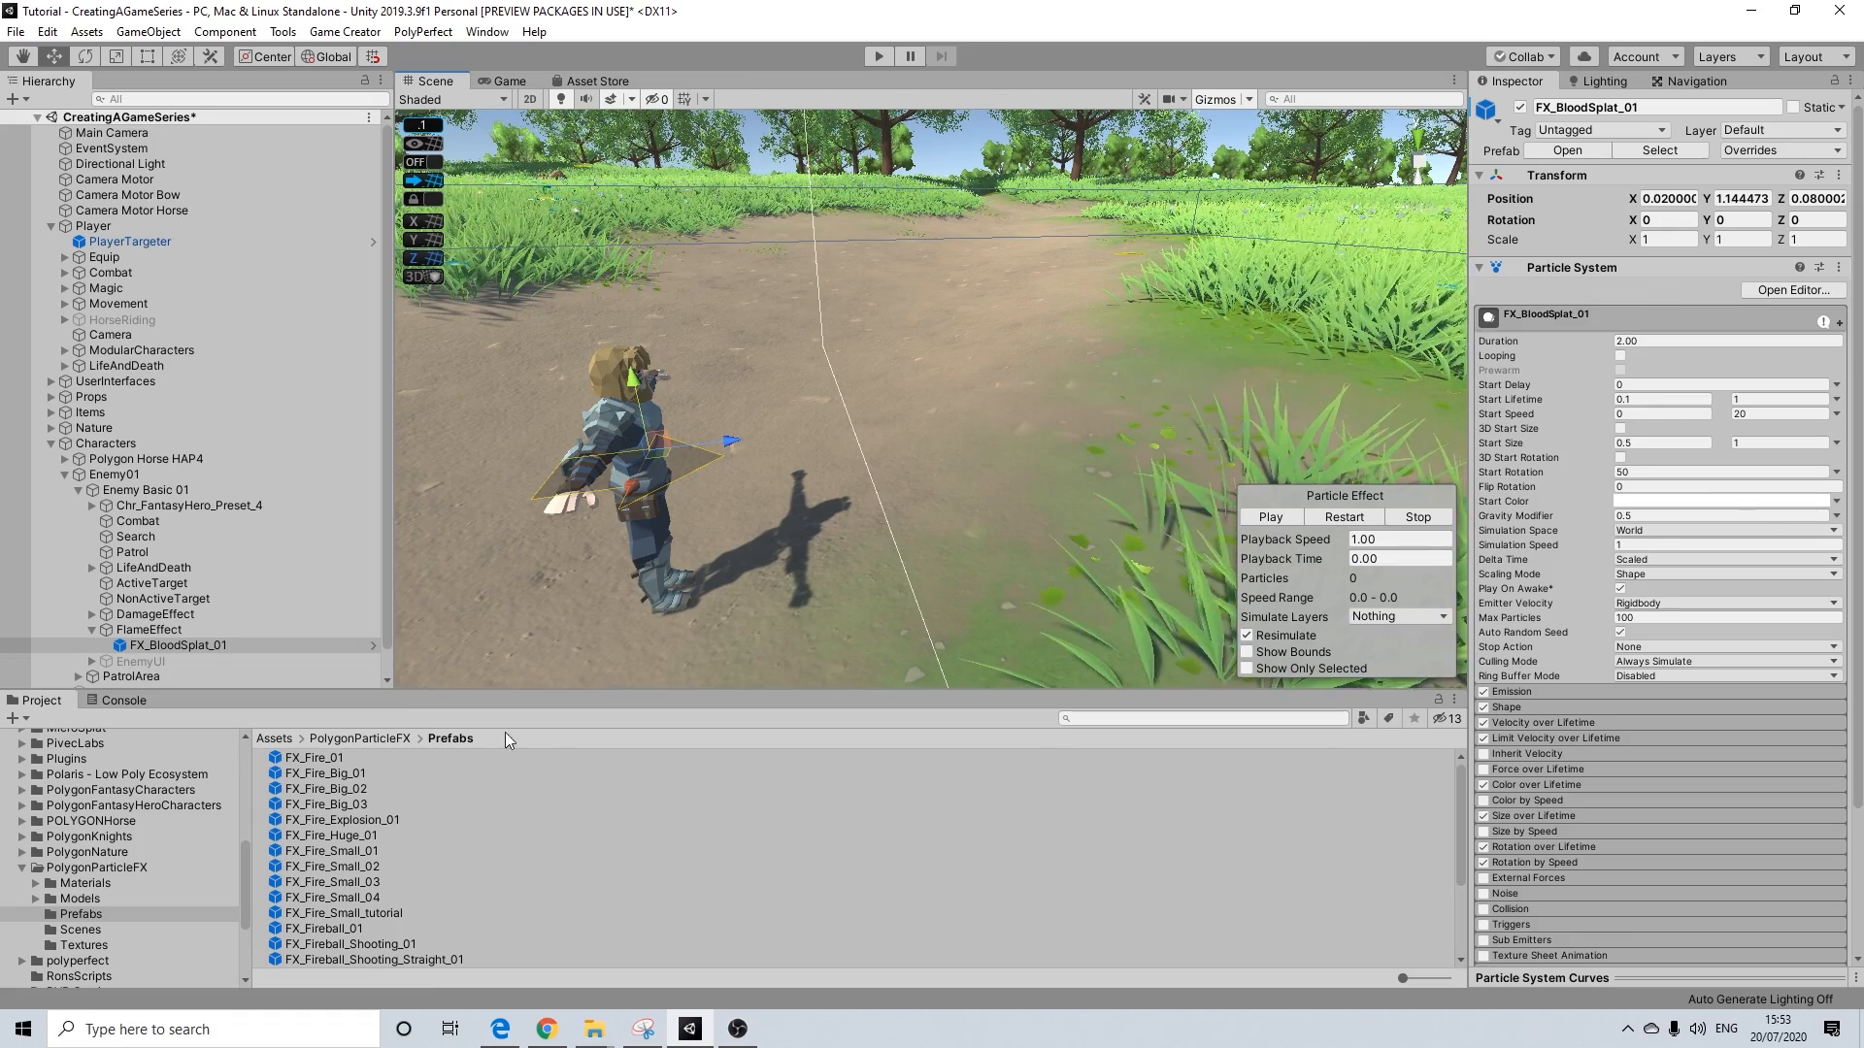
click(361, 739)
click(306, 790)
double_click(306, 790)
scroll(359, 805, down, 10)
scroll(359, 805, down, 6)
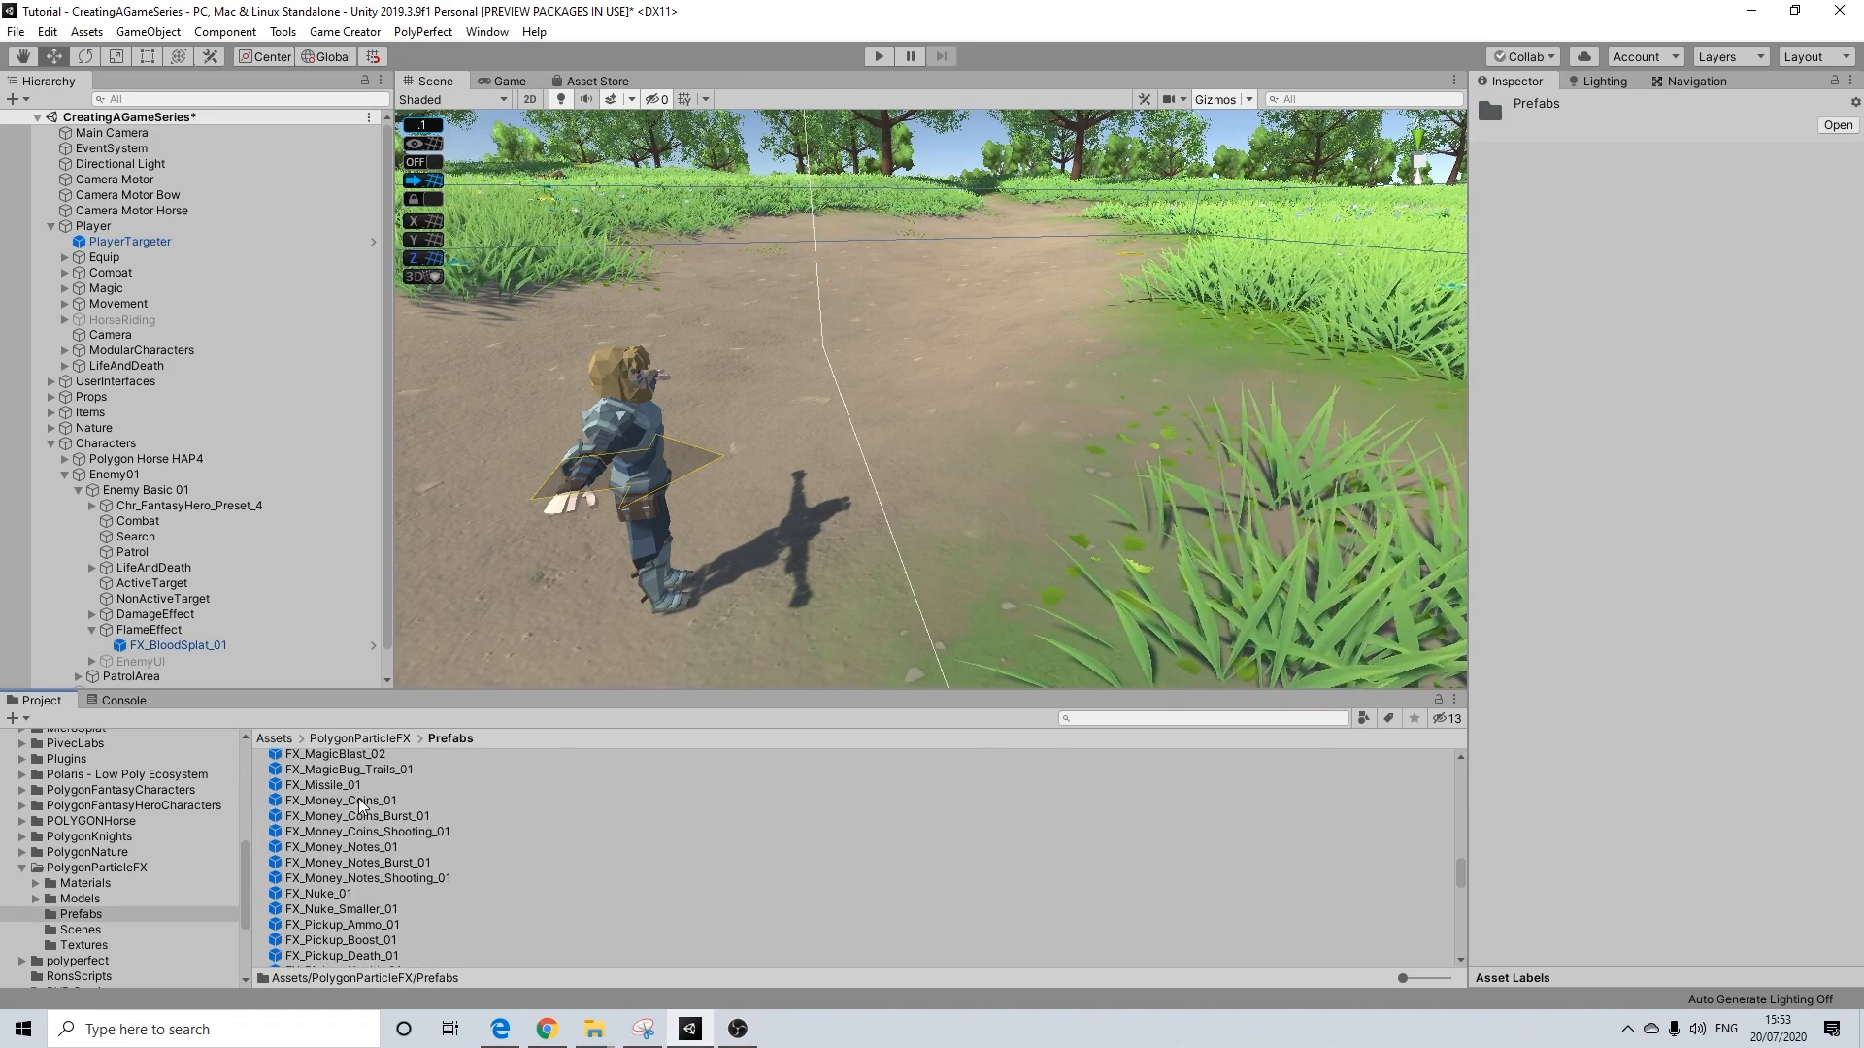
click(1168, 717)
text(fire)
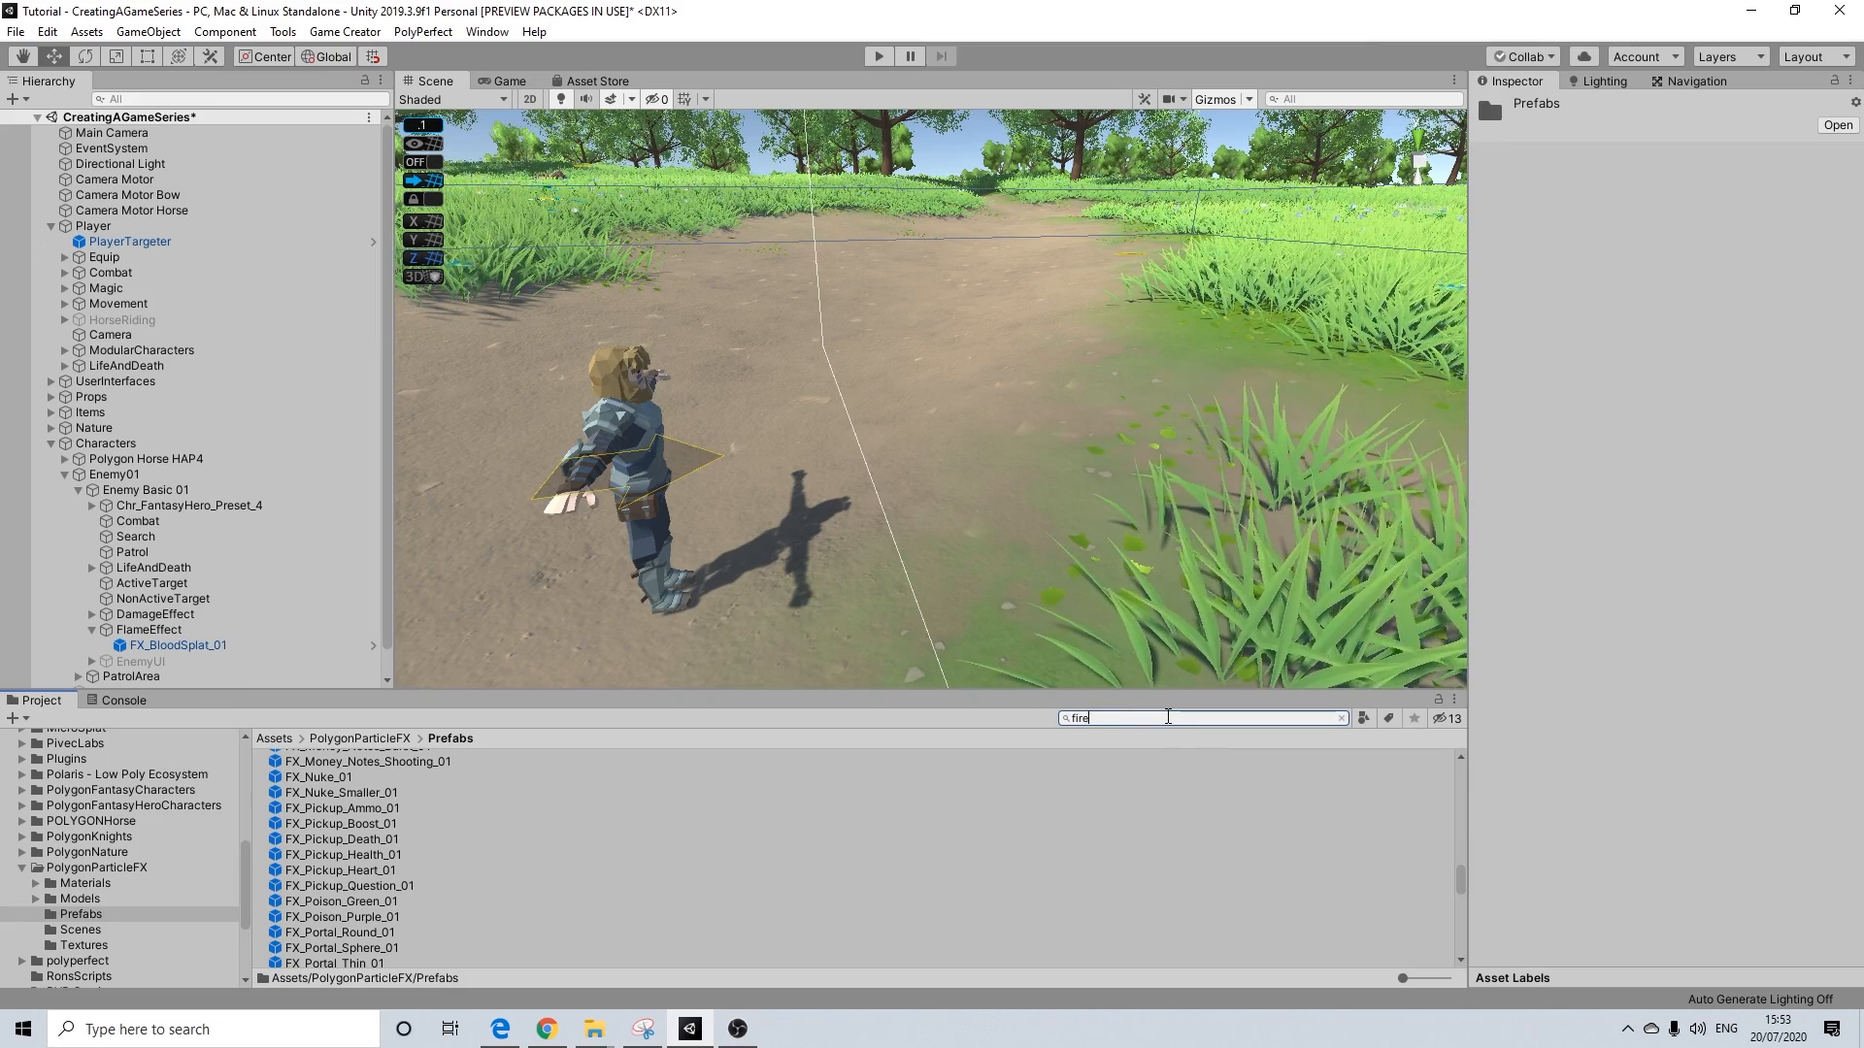
scroll(371, 824, down, 2)
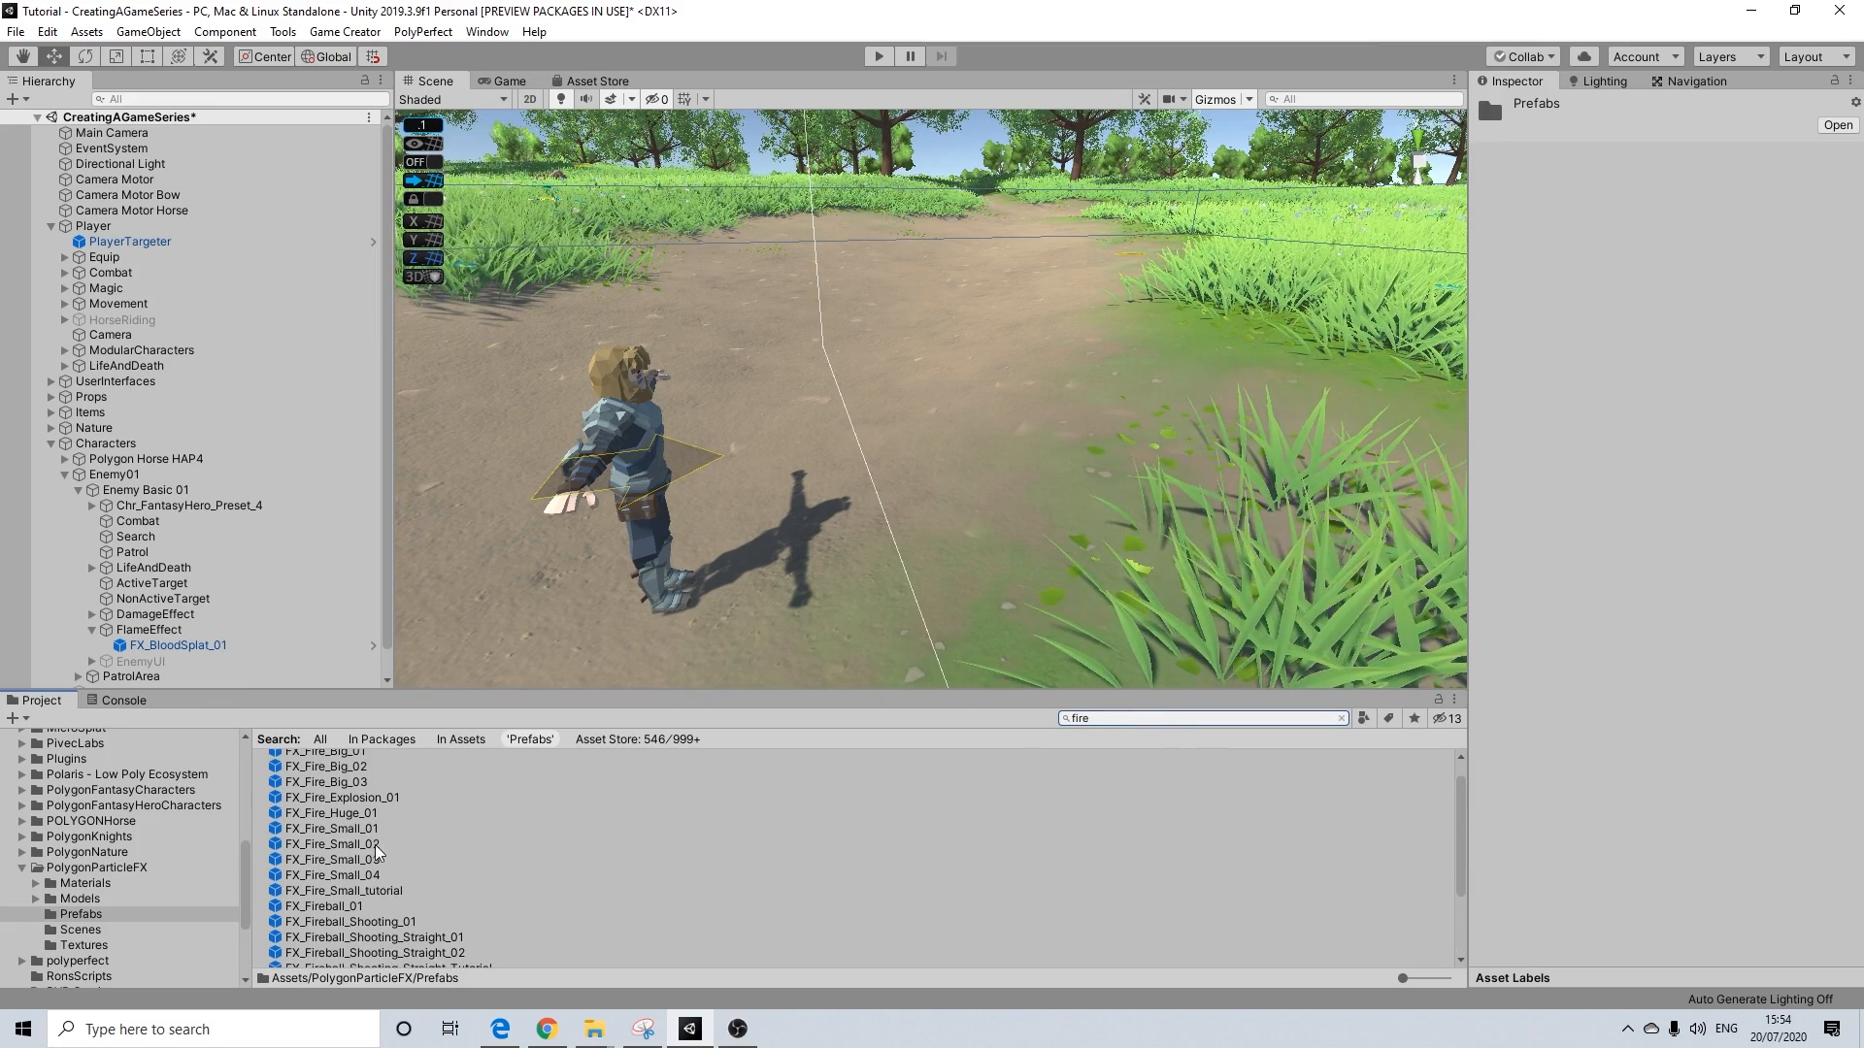
Try the FX_Fire_Small_04 prefab beside the enemy, raised to a Y position of 8.974, and take it out of the scene
drag(356, 880, 789, 581)
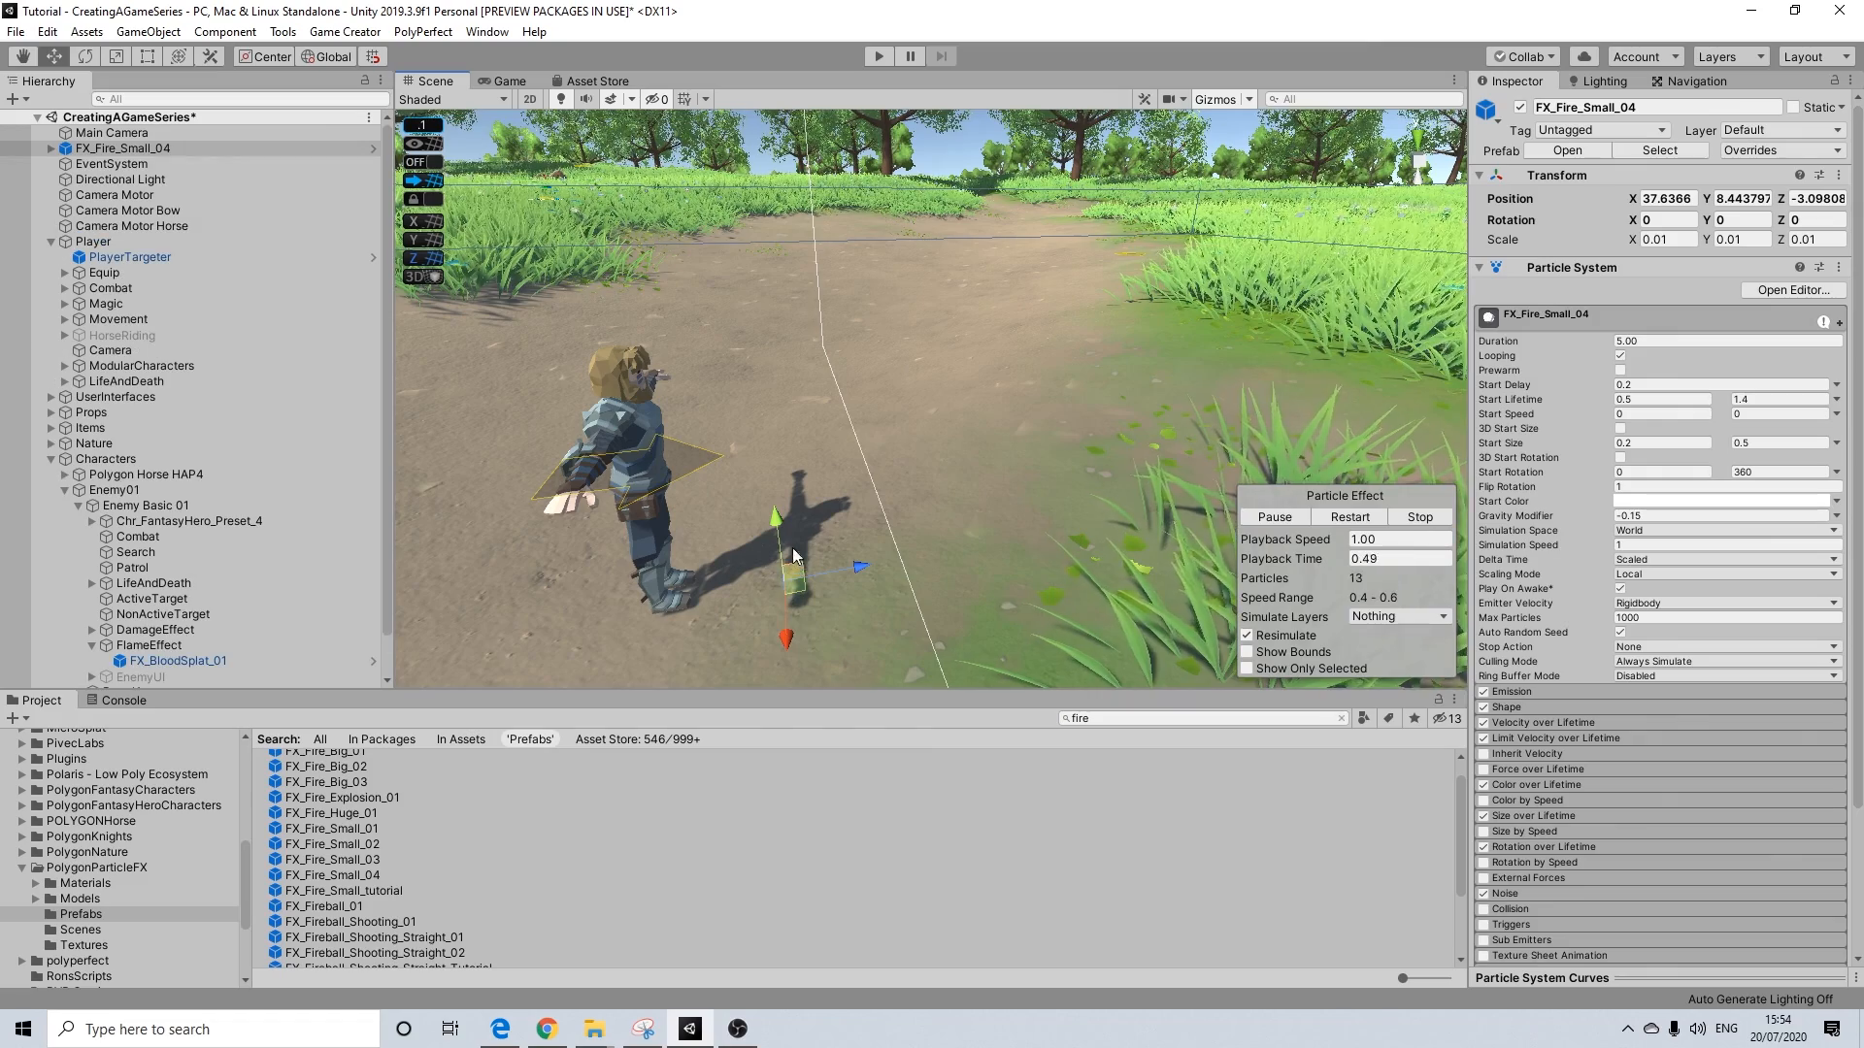
drag(776, 495, 776, 481)
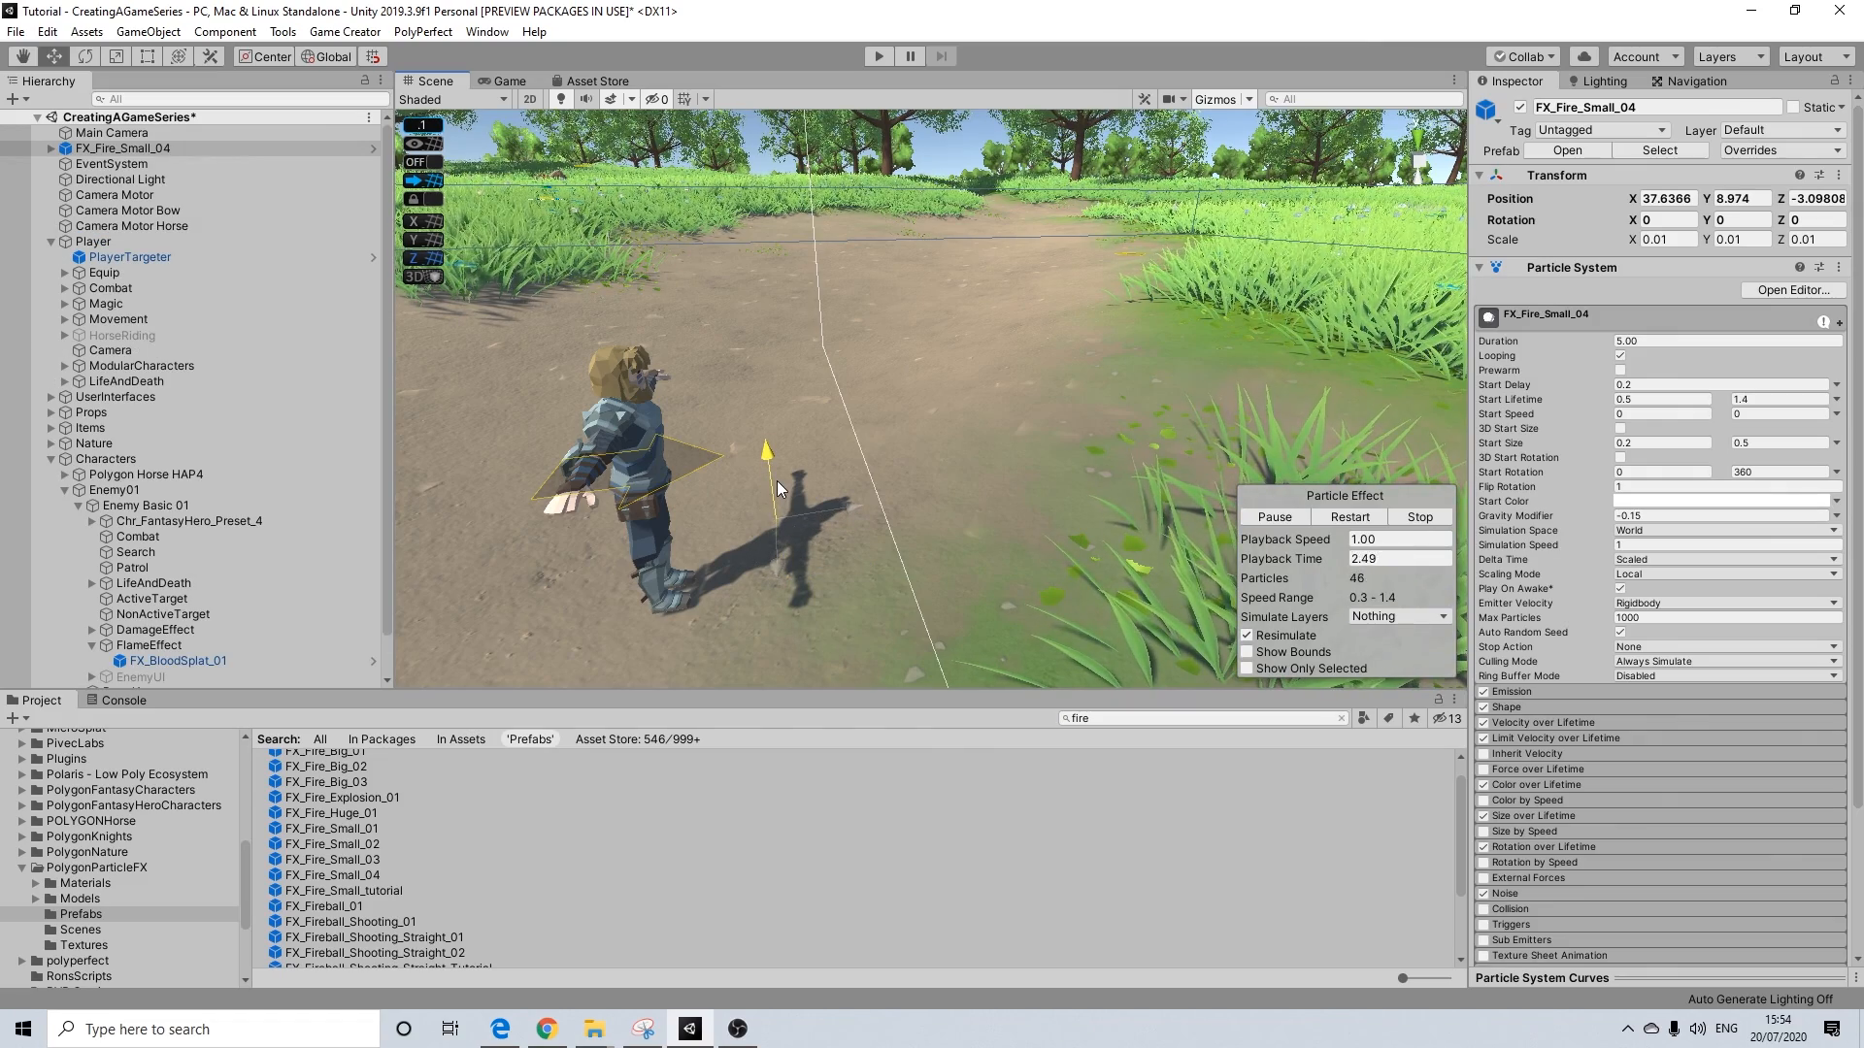
mouse_move(815, 544)
alt+mouse_down()
mouse_move(969, 570)
mouse_move(746, 539)
mouse_move(798, 551)
alt+mouse_up()
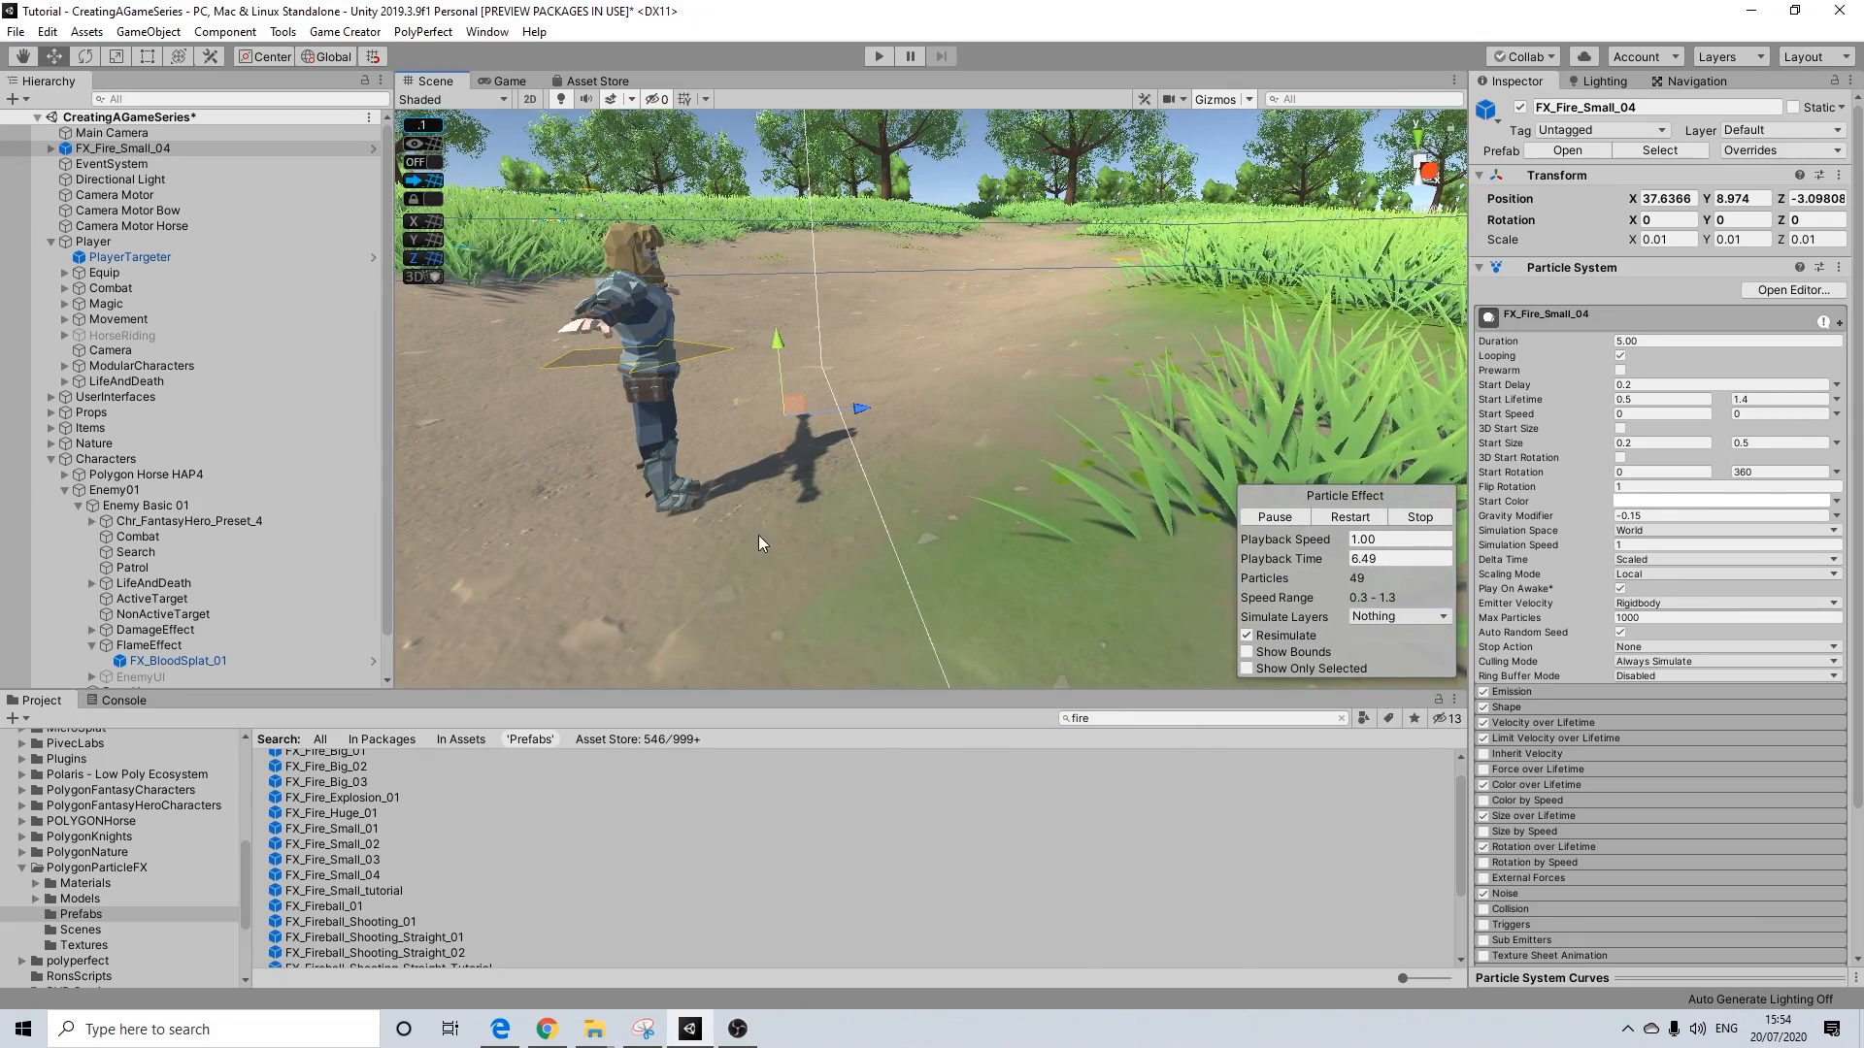
click(159, 177)
key(ctrl+z)
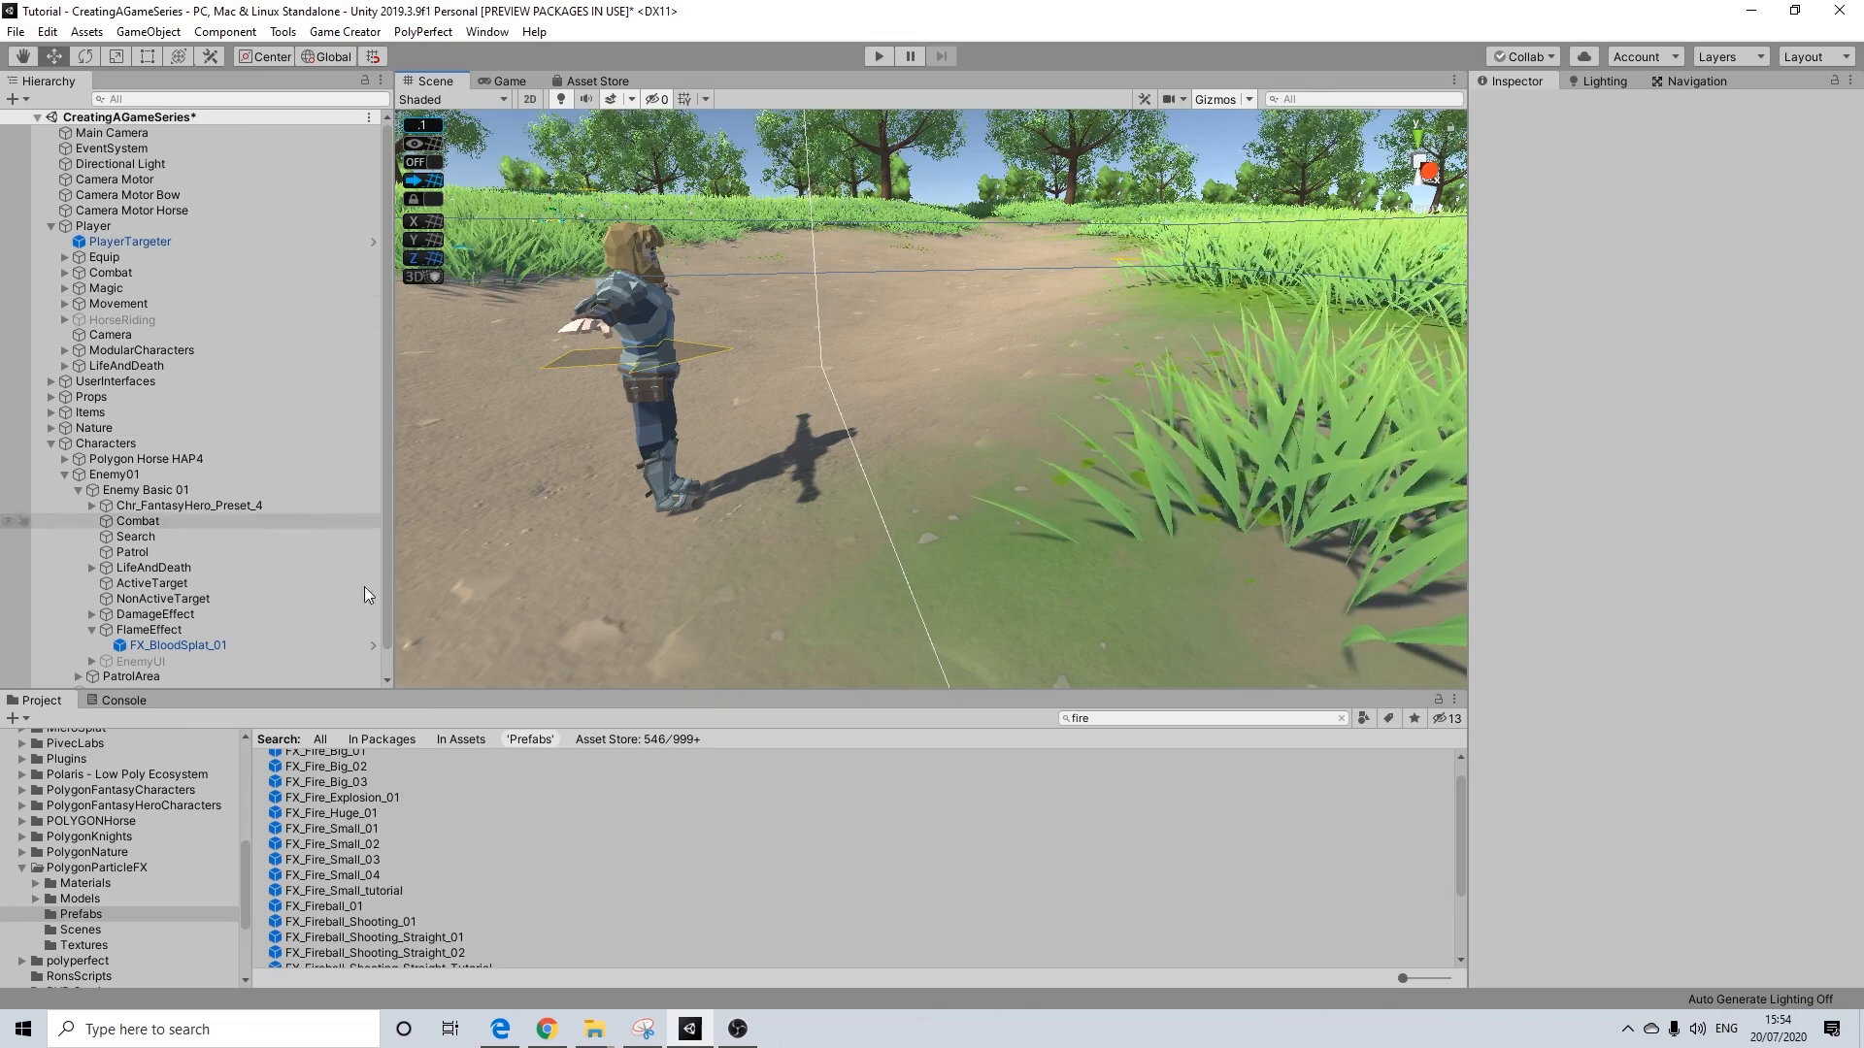
Try out the FX_Fire_Small_02 and FX_Fire_Small_03 prefabs beside the enemy, deleting each one from the scene
scroll(370, 893, down, 3)
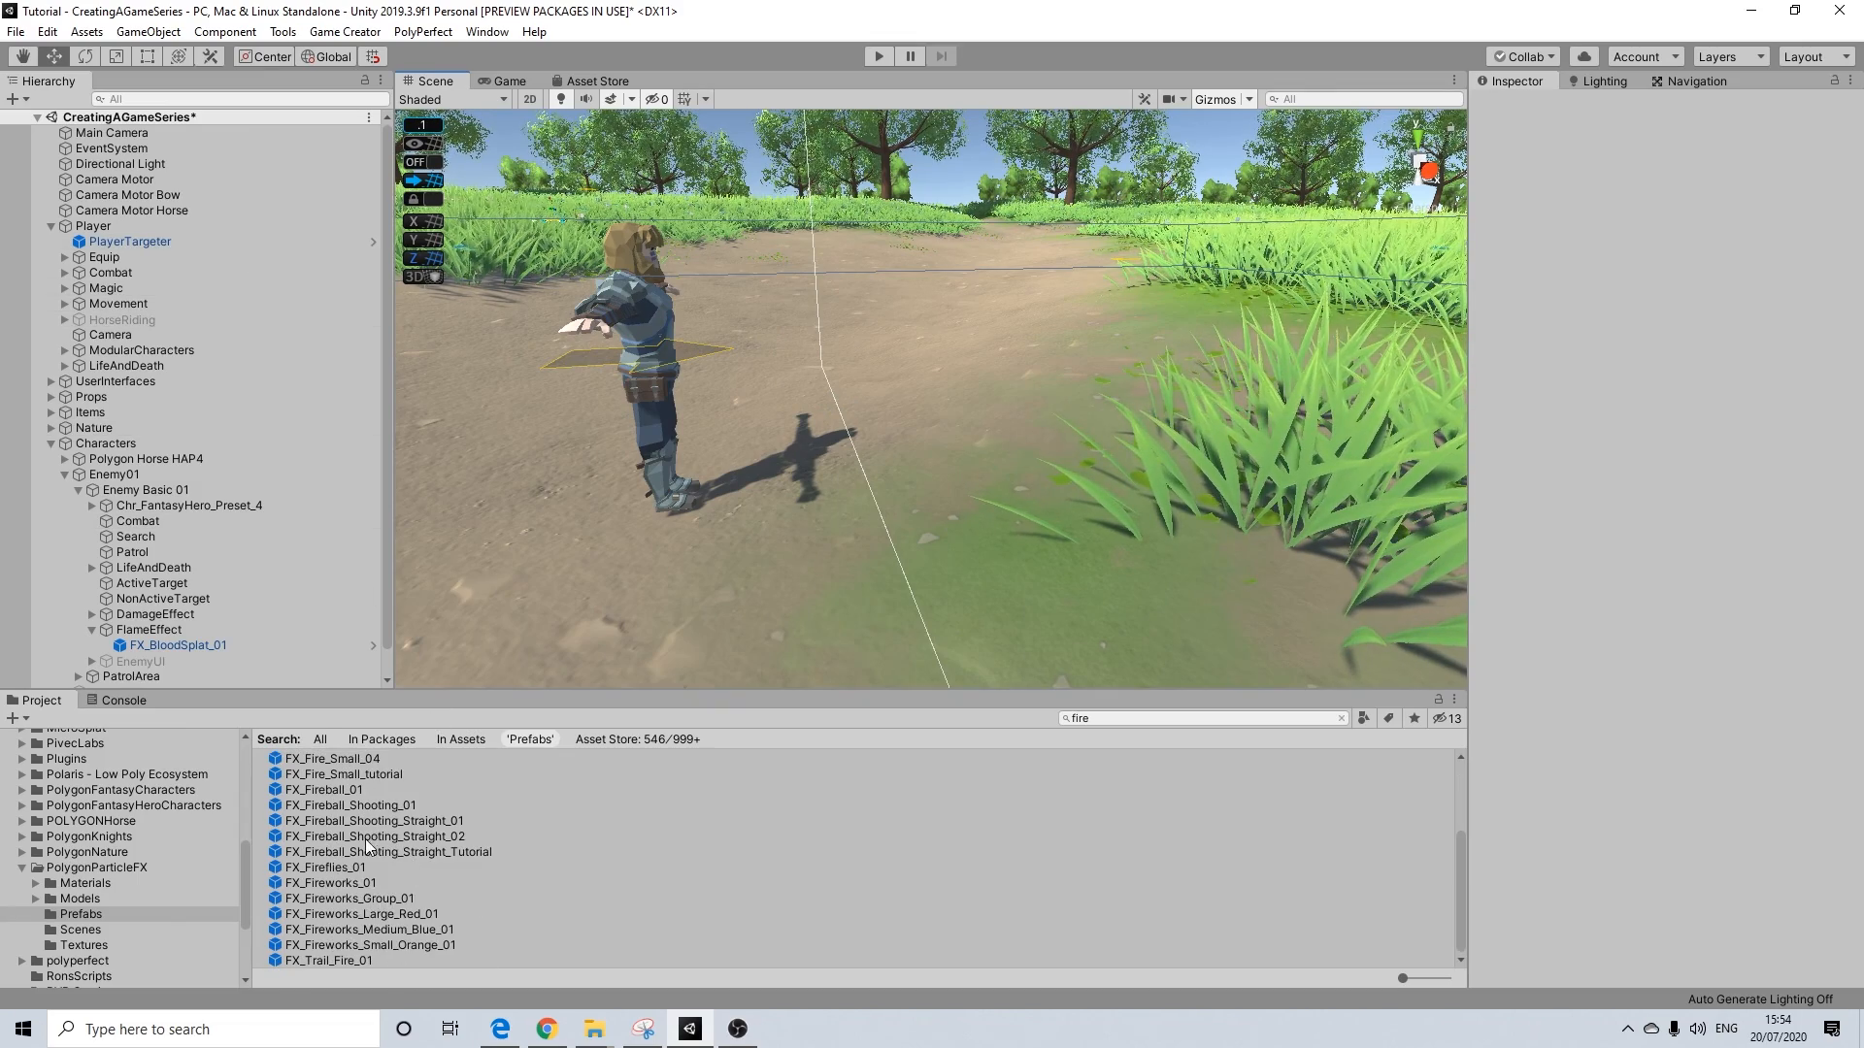
scroll(369, 844, up, 3)
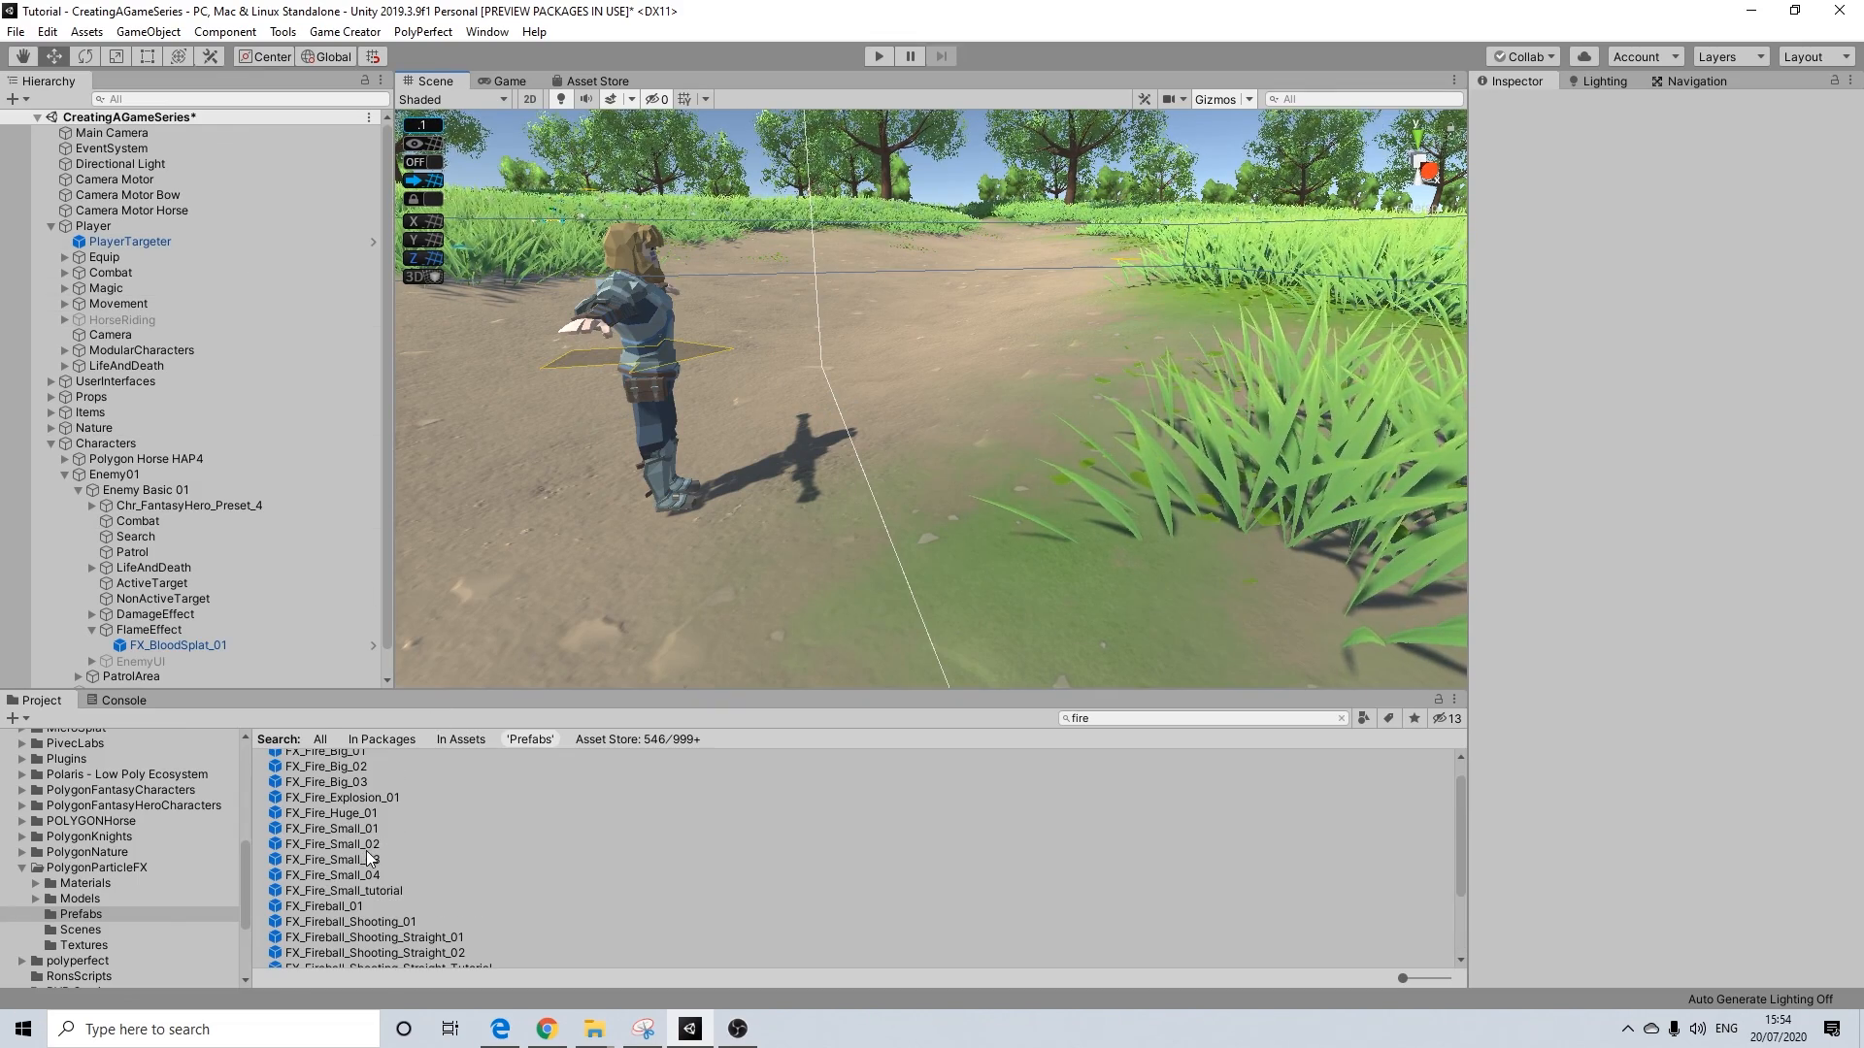
drag(359, 844, 782, 497)
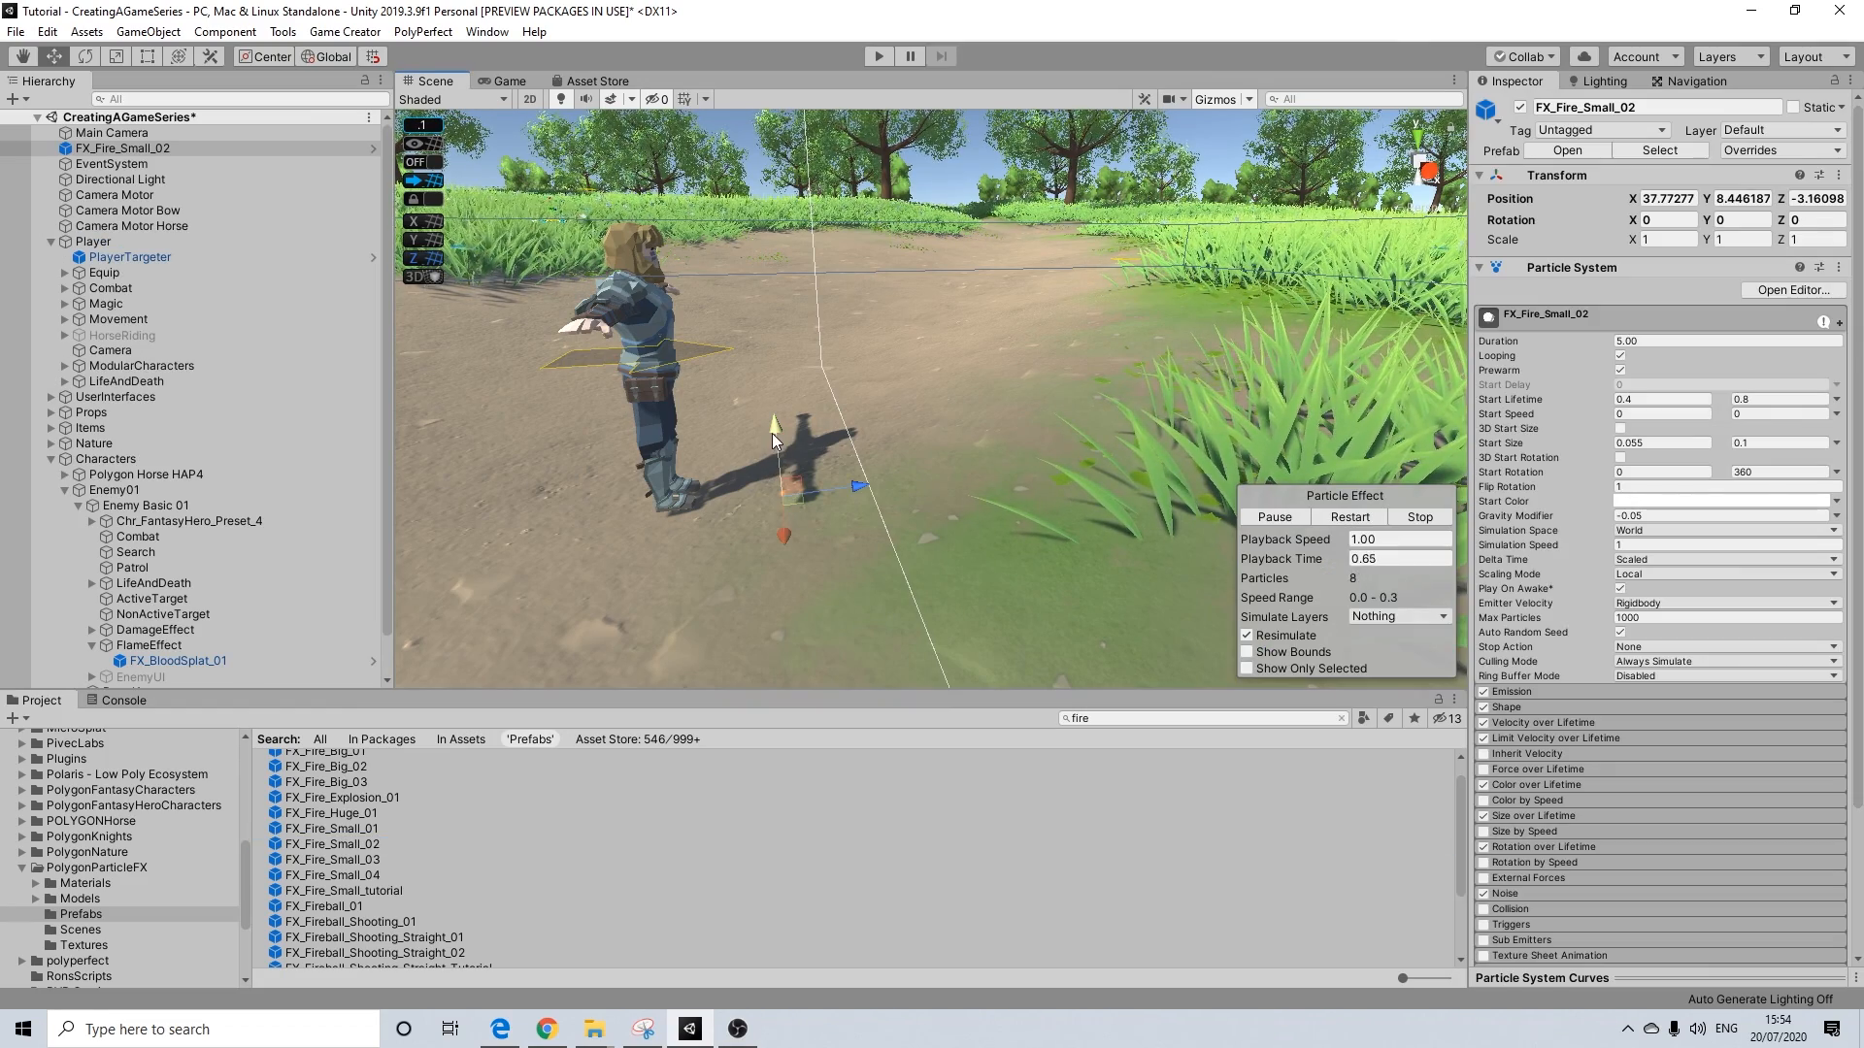
key(Delete)
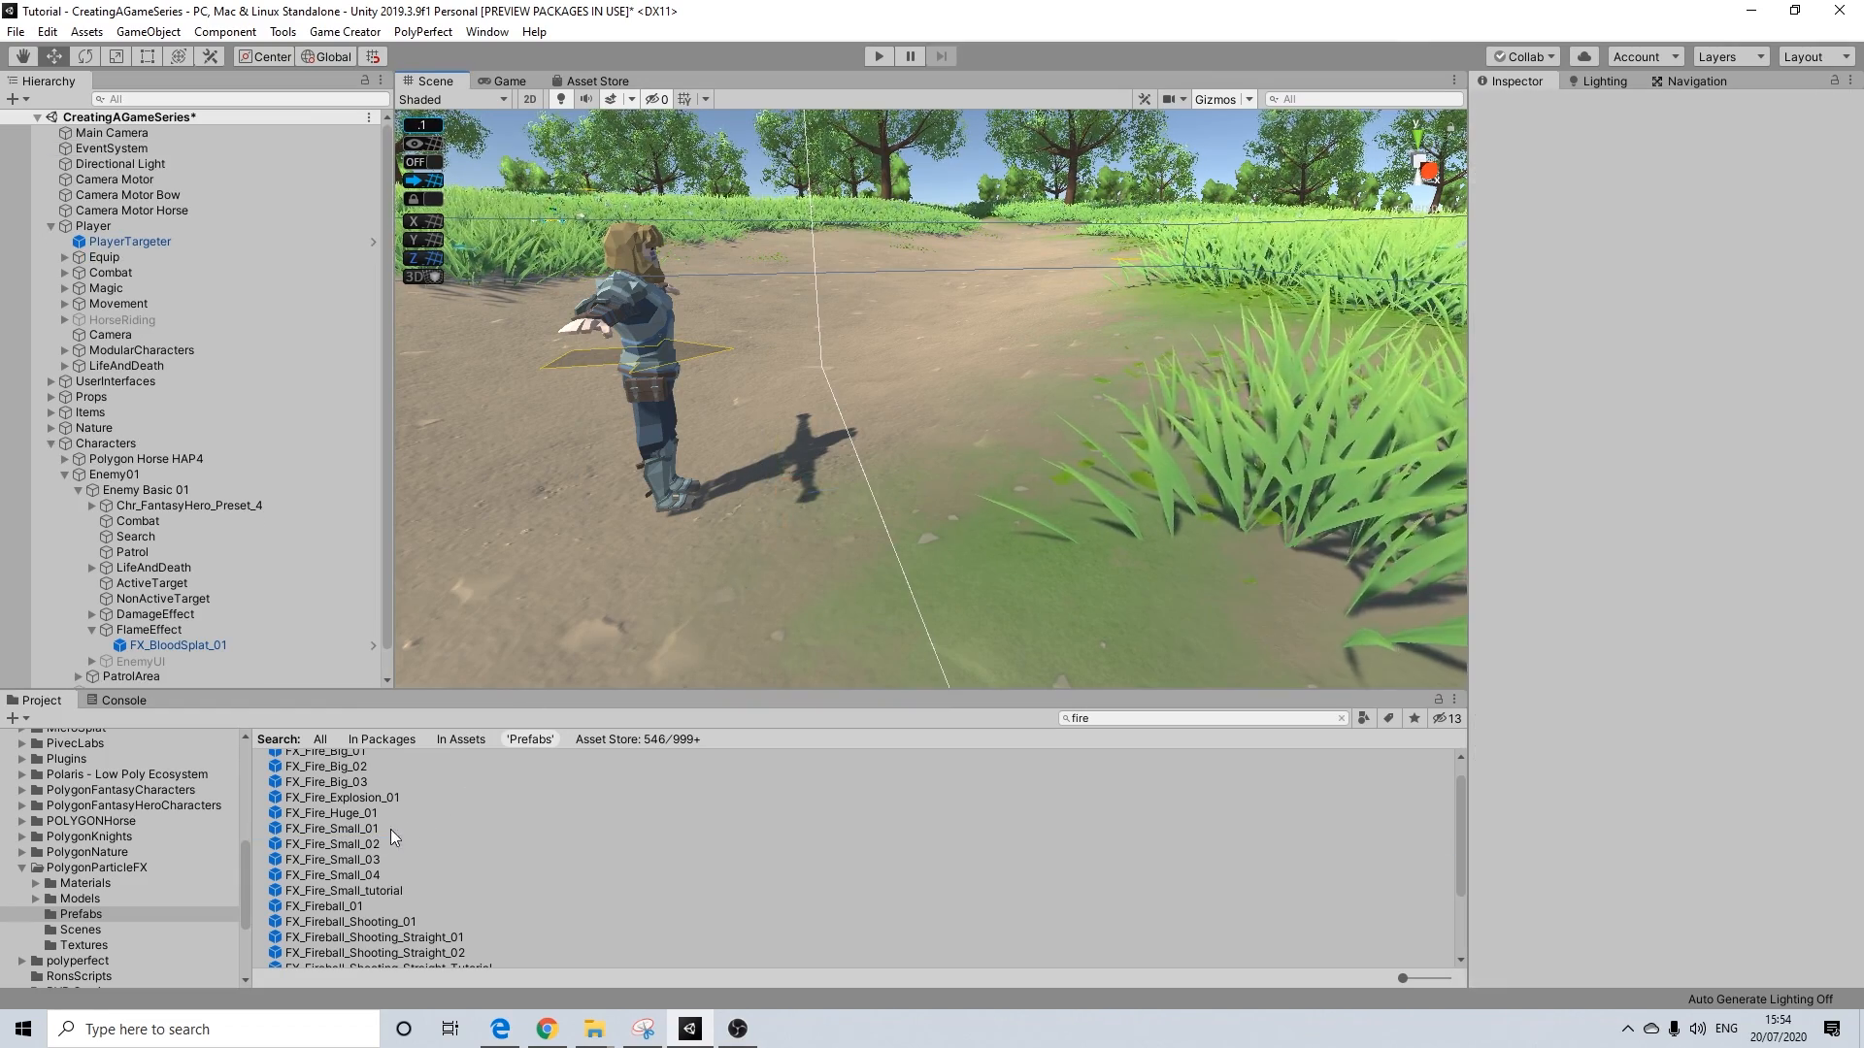
drag(353, 860, 765, 485)
key(Delete)
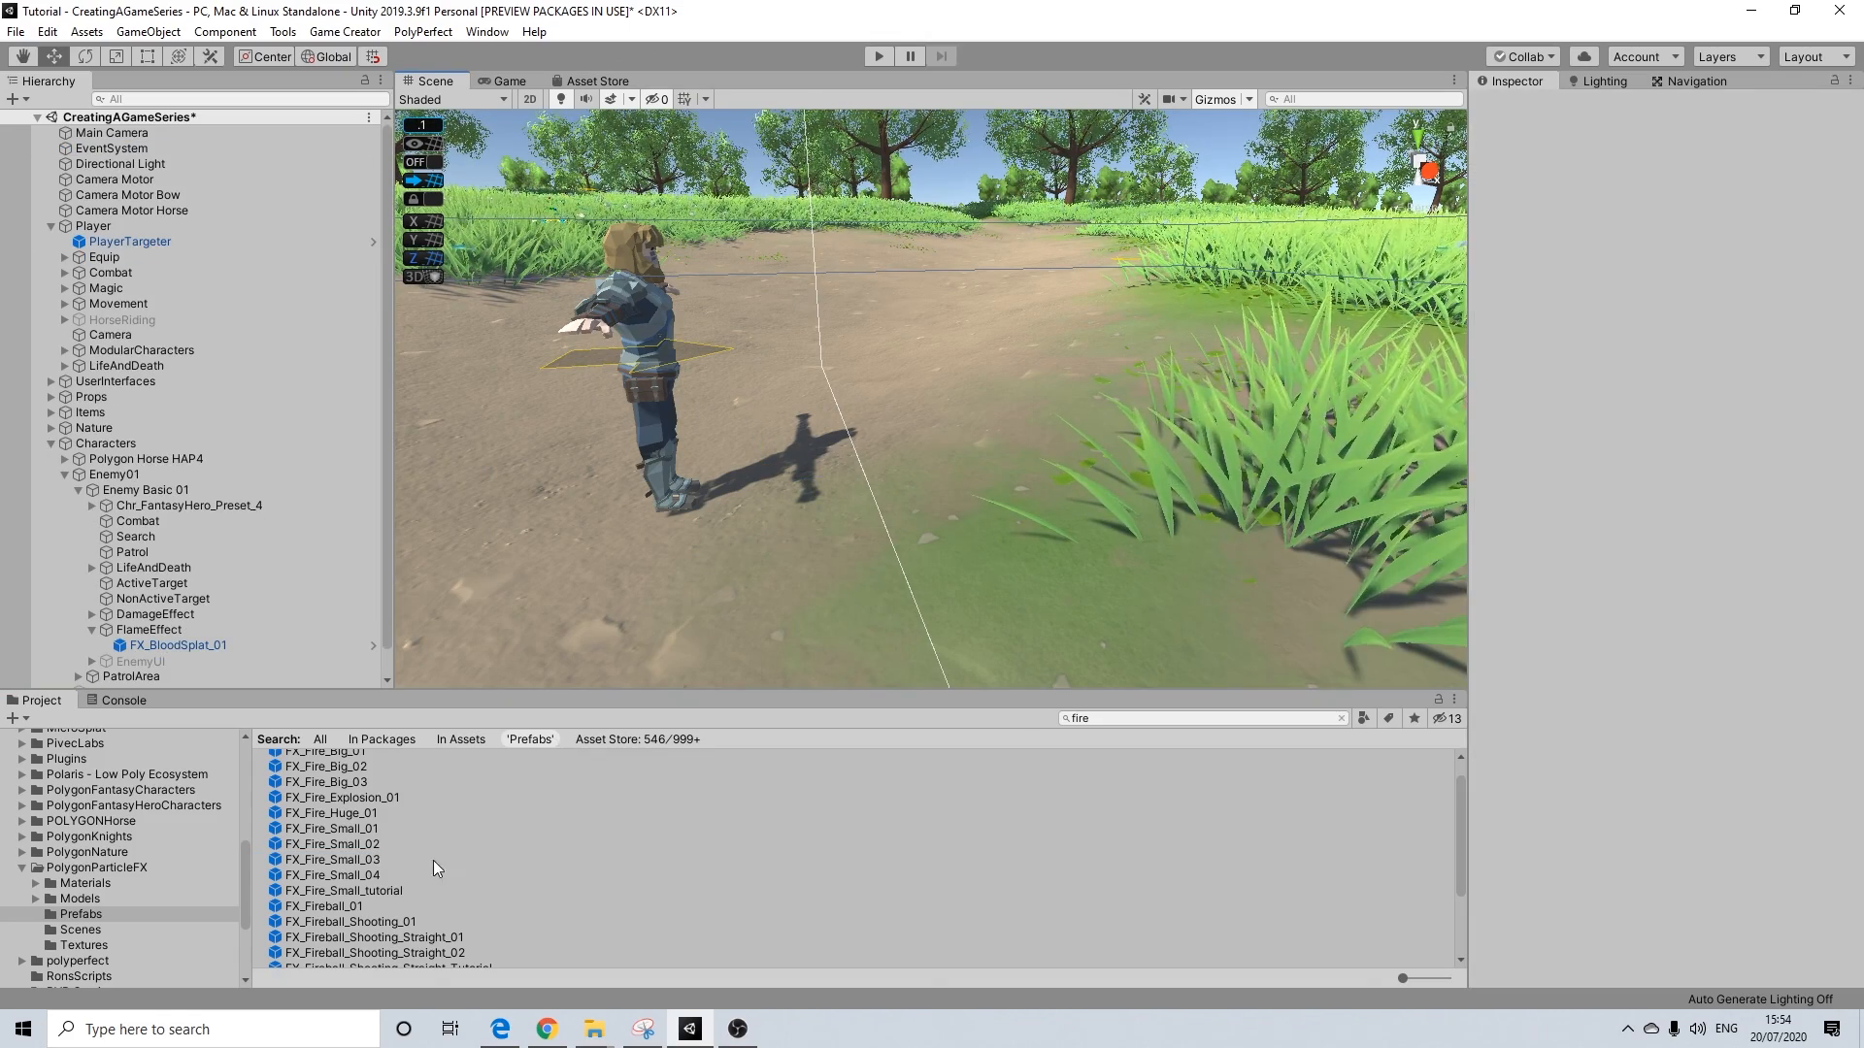
scroll(375, 910, down, 2)
scroll(375, 911, up, 3)
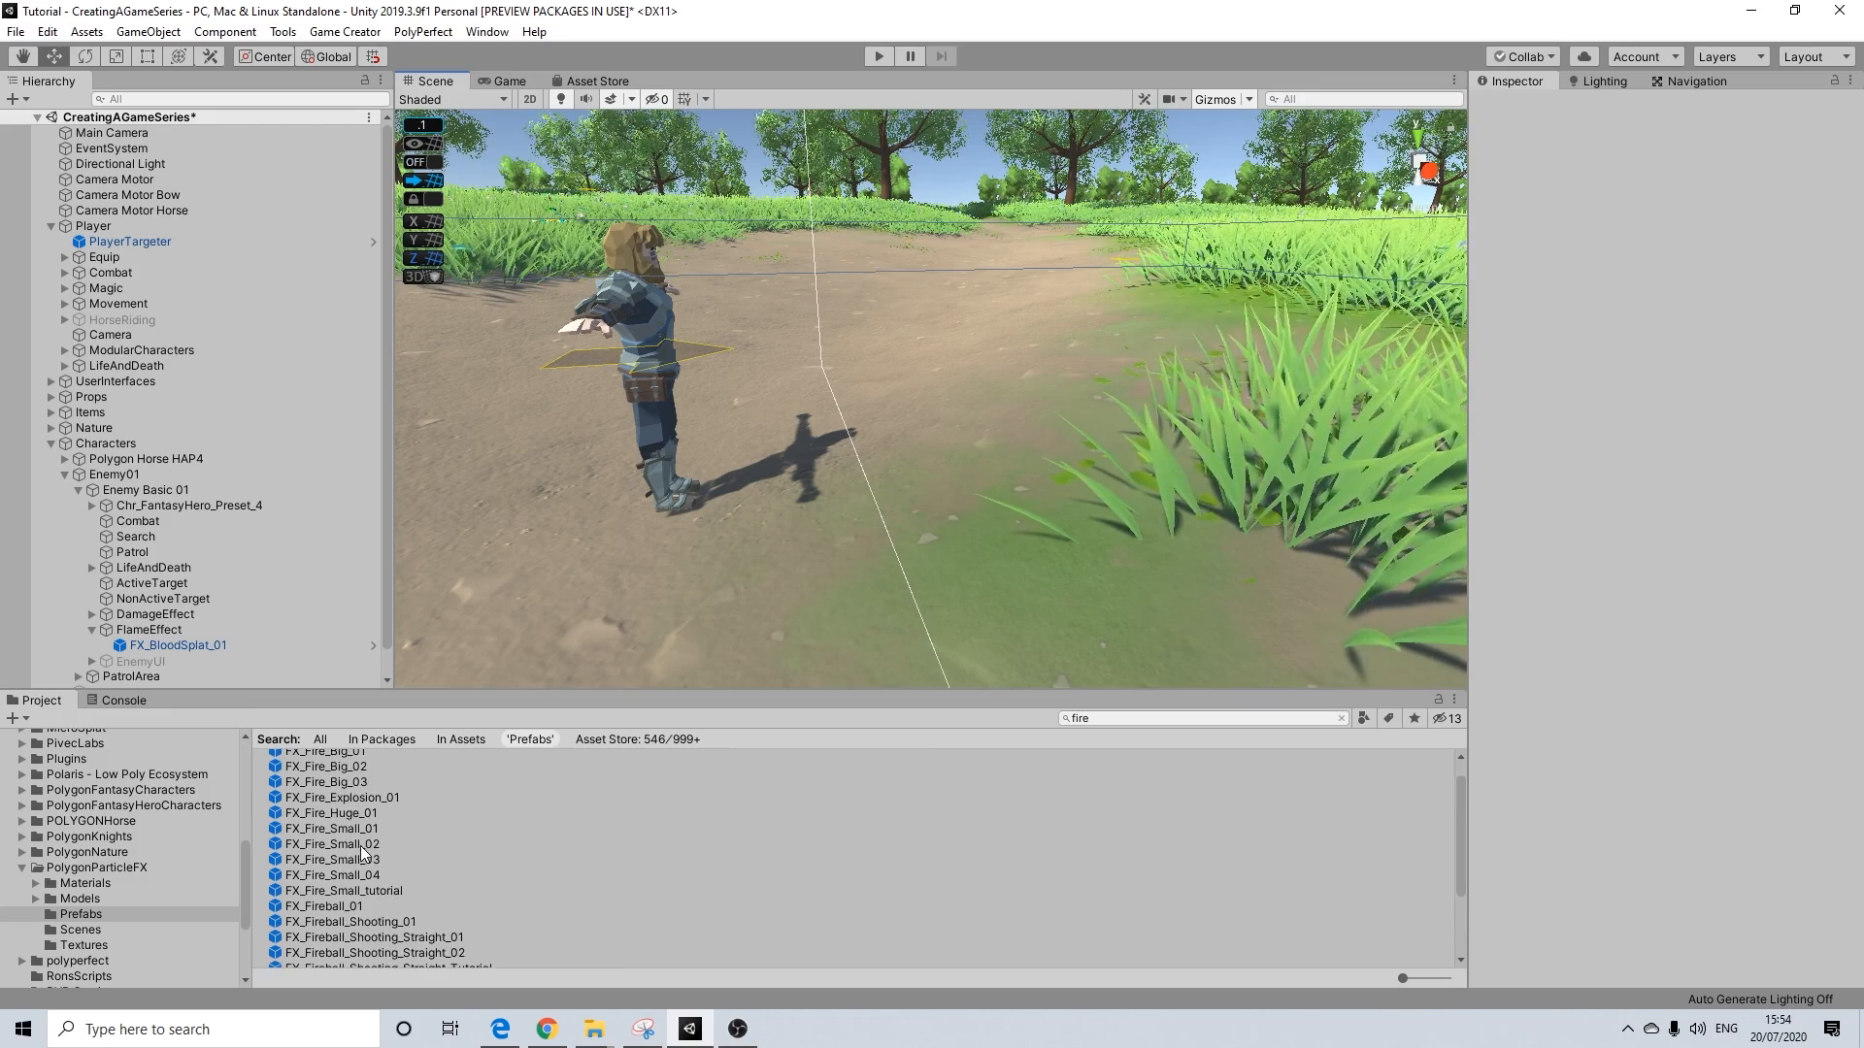
Place FX_Fire_Big_01 over the enemy's torso at about X 37.56, Y 9.3, Z -3.89 and nest it under FlameEffect
mouse_move(341, 779)
mouse_down()
mouse_move(745, 533)
mouse_move(765, 503)
mouse_move(759, 295)
mouse_move(753, 330)
mouse_move(817, 375)
mouse_move(724, 381)
mouse_move(827, 403)
mouse_move(812, 438)
mouse_move(807, 390)
mouse_move(866, 380)
mouse_move(951, 411)
mouse_up()
scroll(911, 427, up, 3)
scroll(912, 427, up, 5)
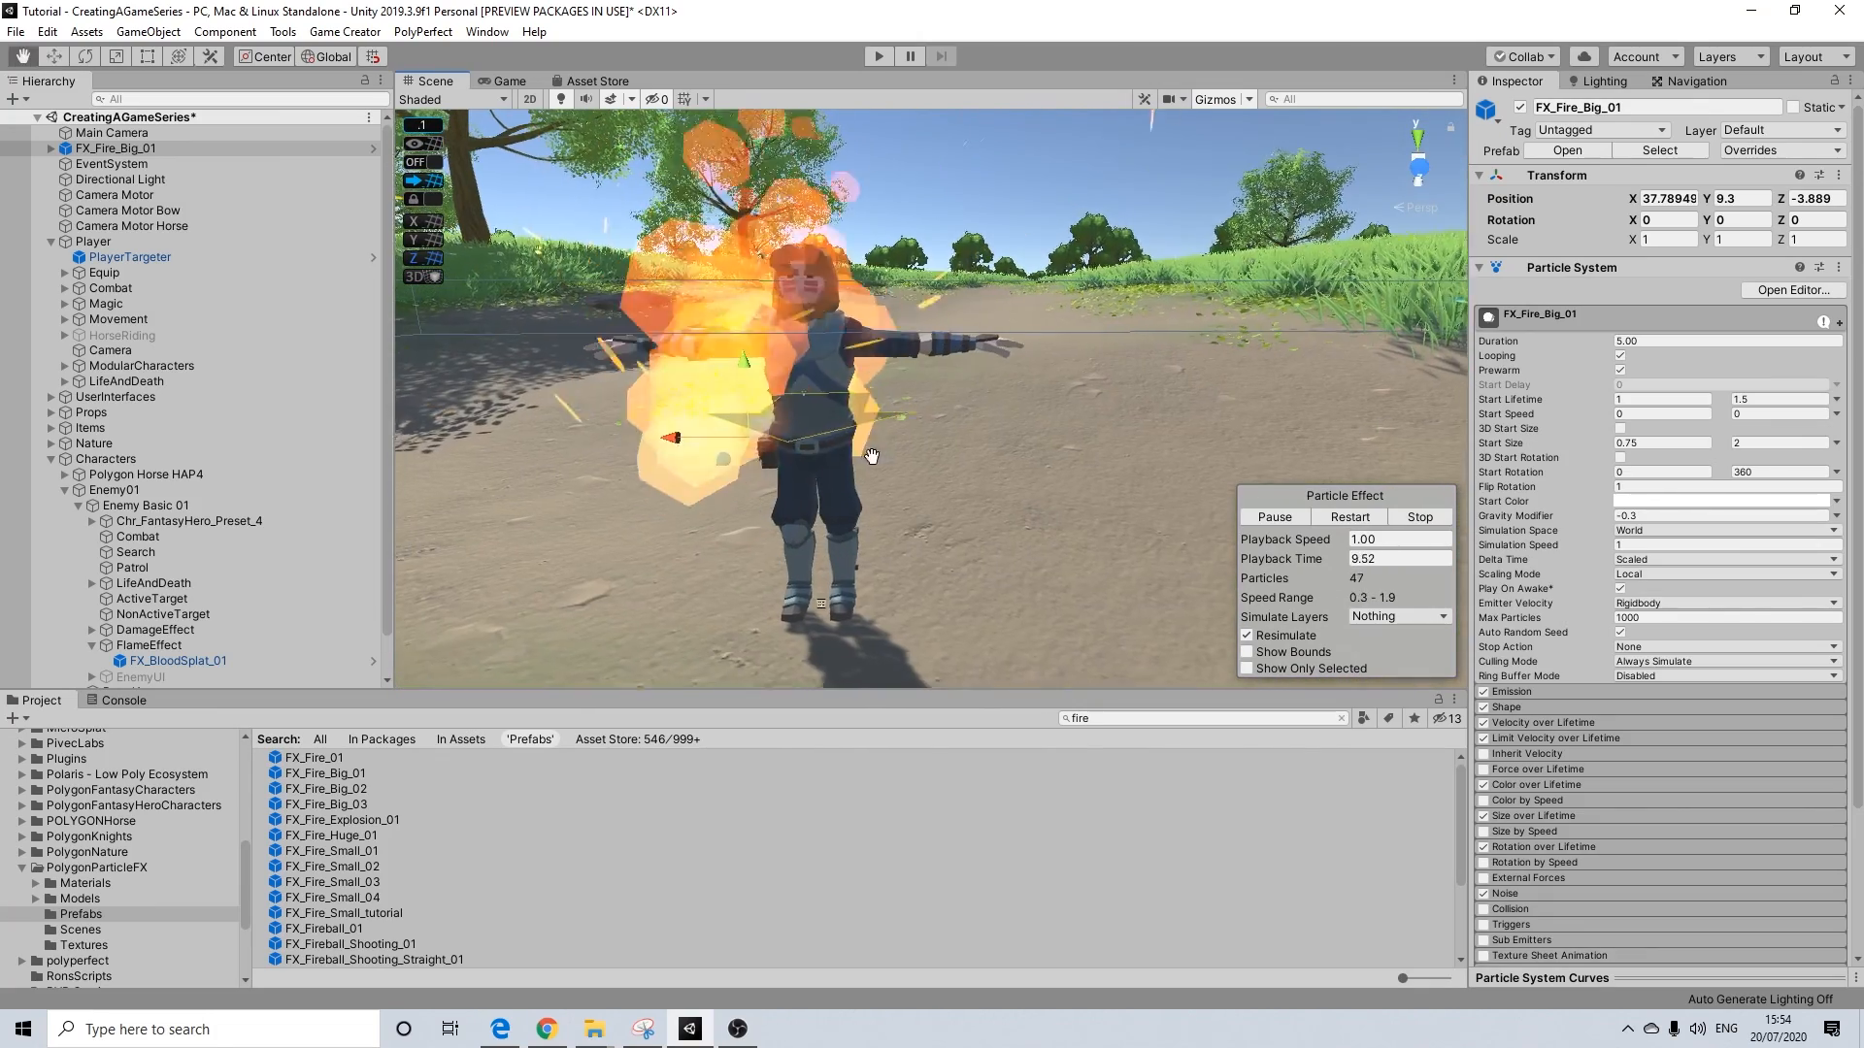
drag(710, 443, 771, 443)
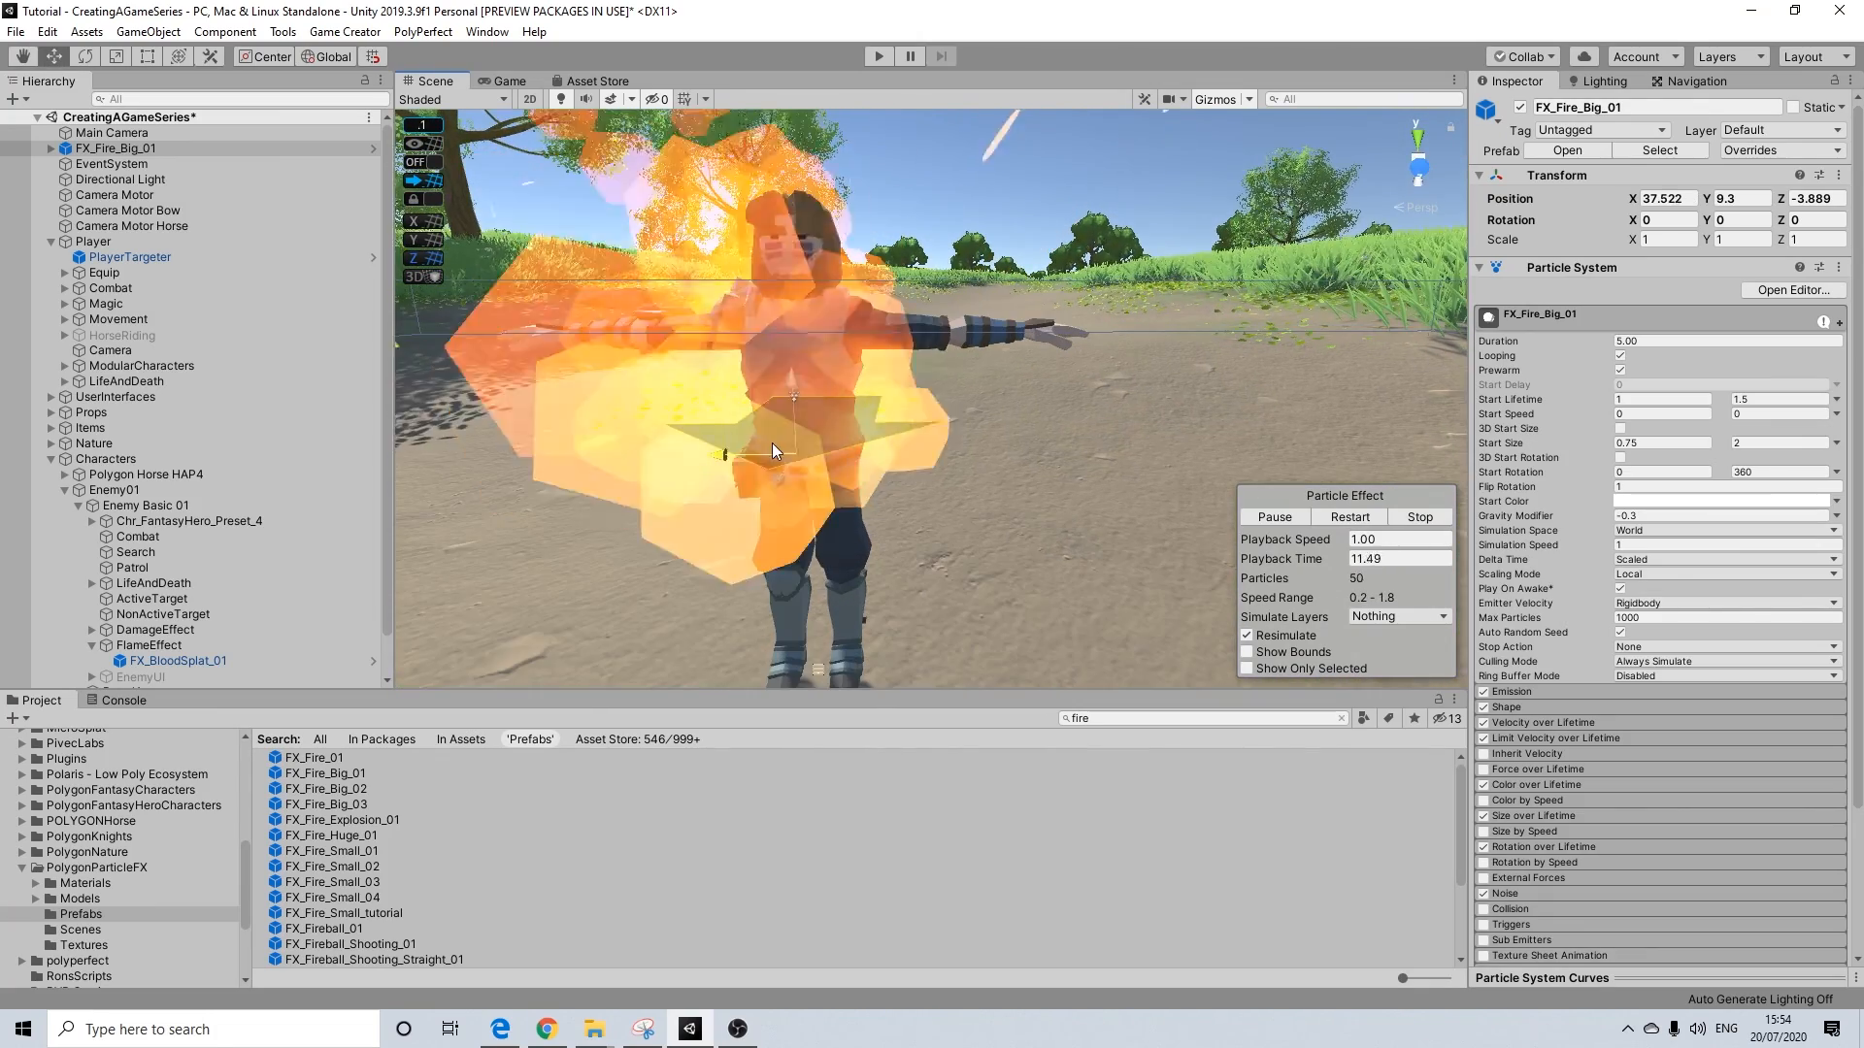
scroll(775, 443, up, 3)
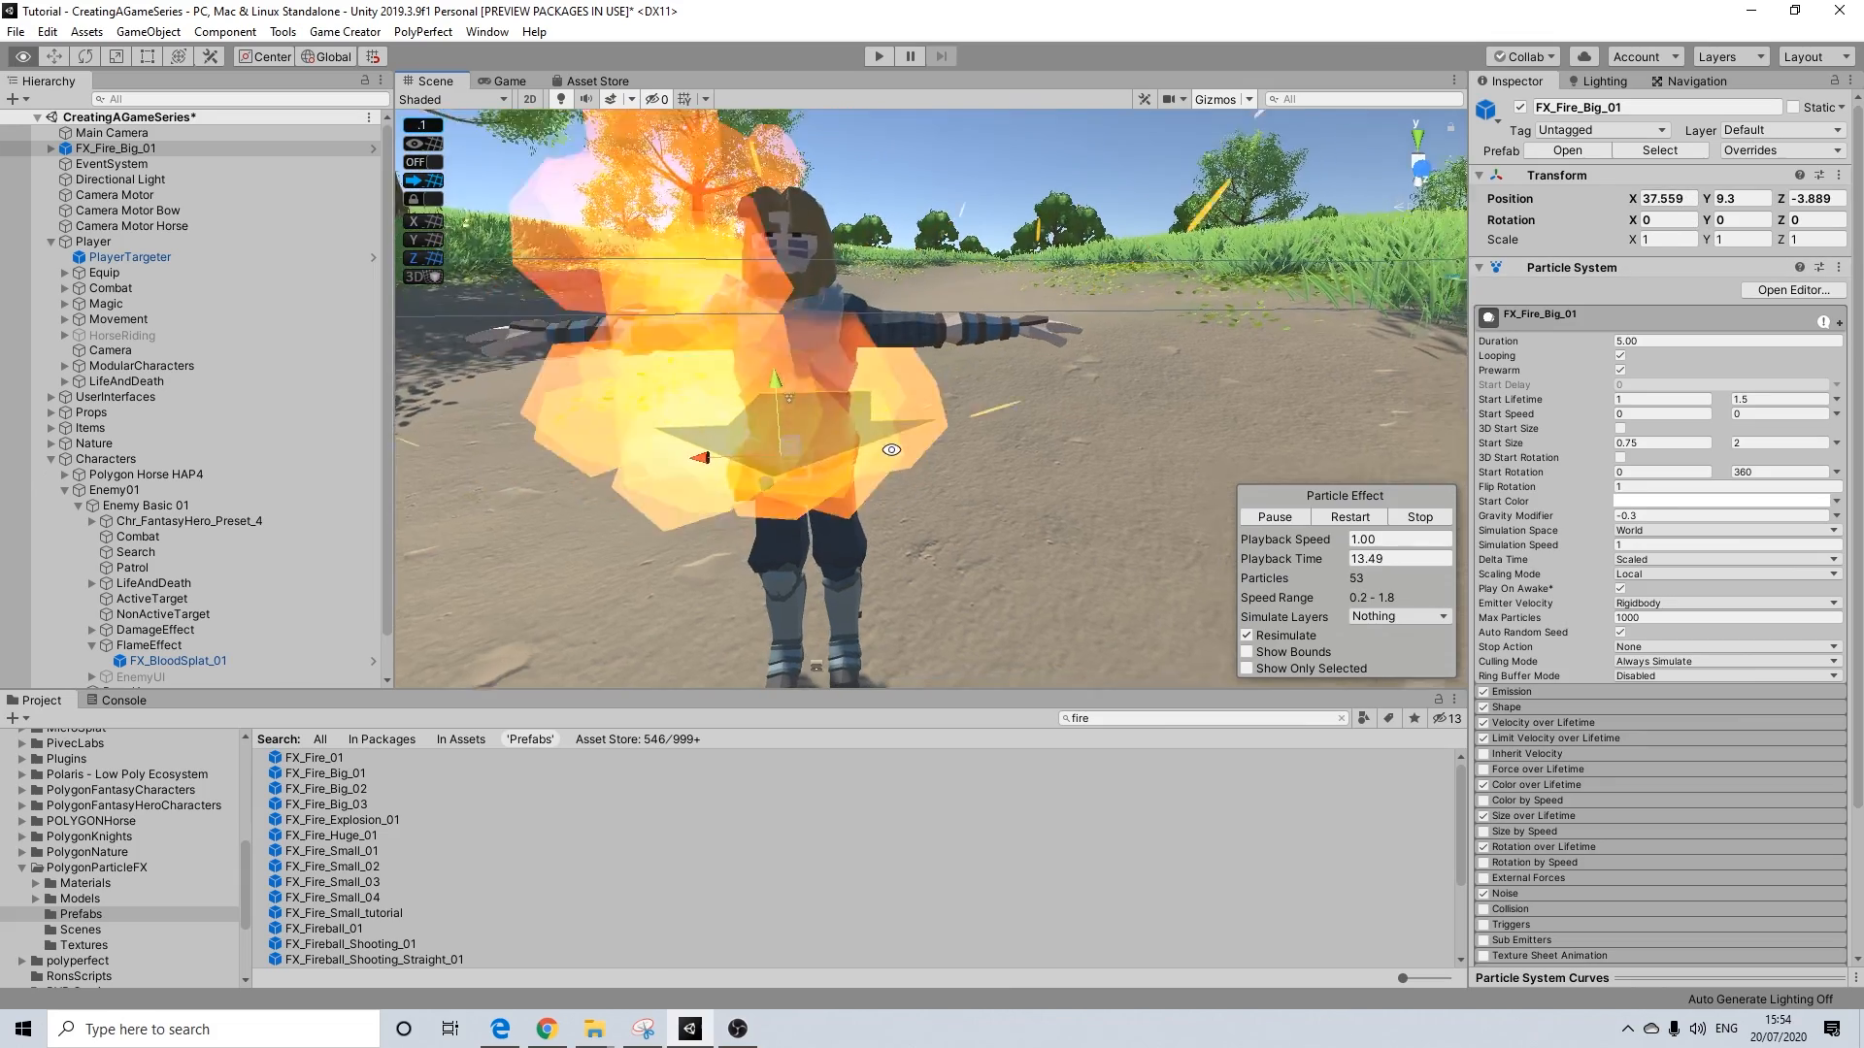
click(126, 147)
drag(202, 308, 149, 644)
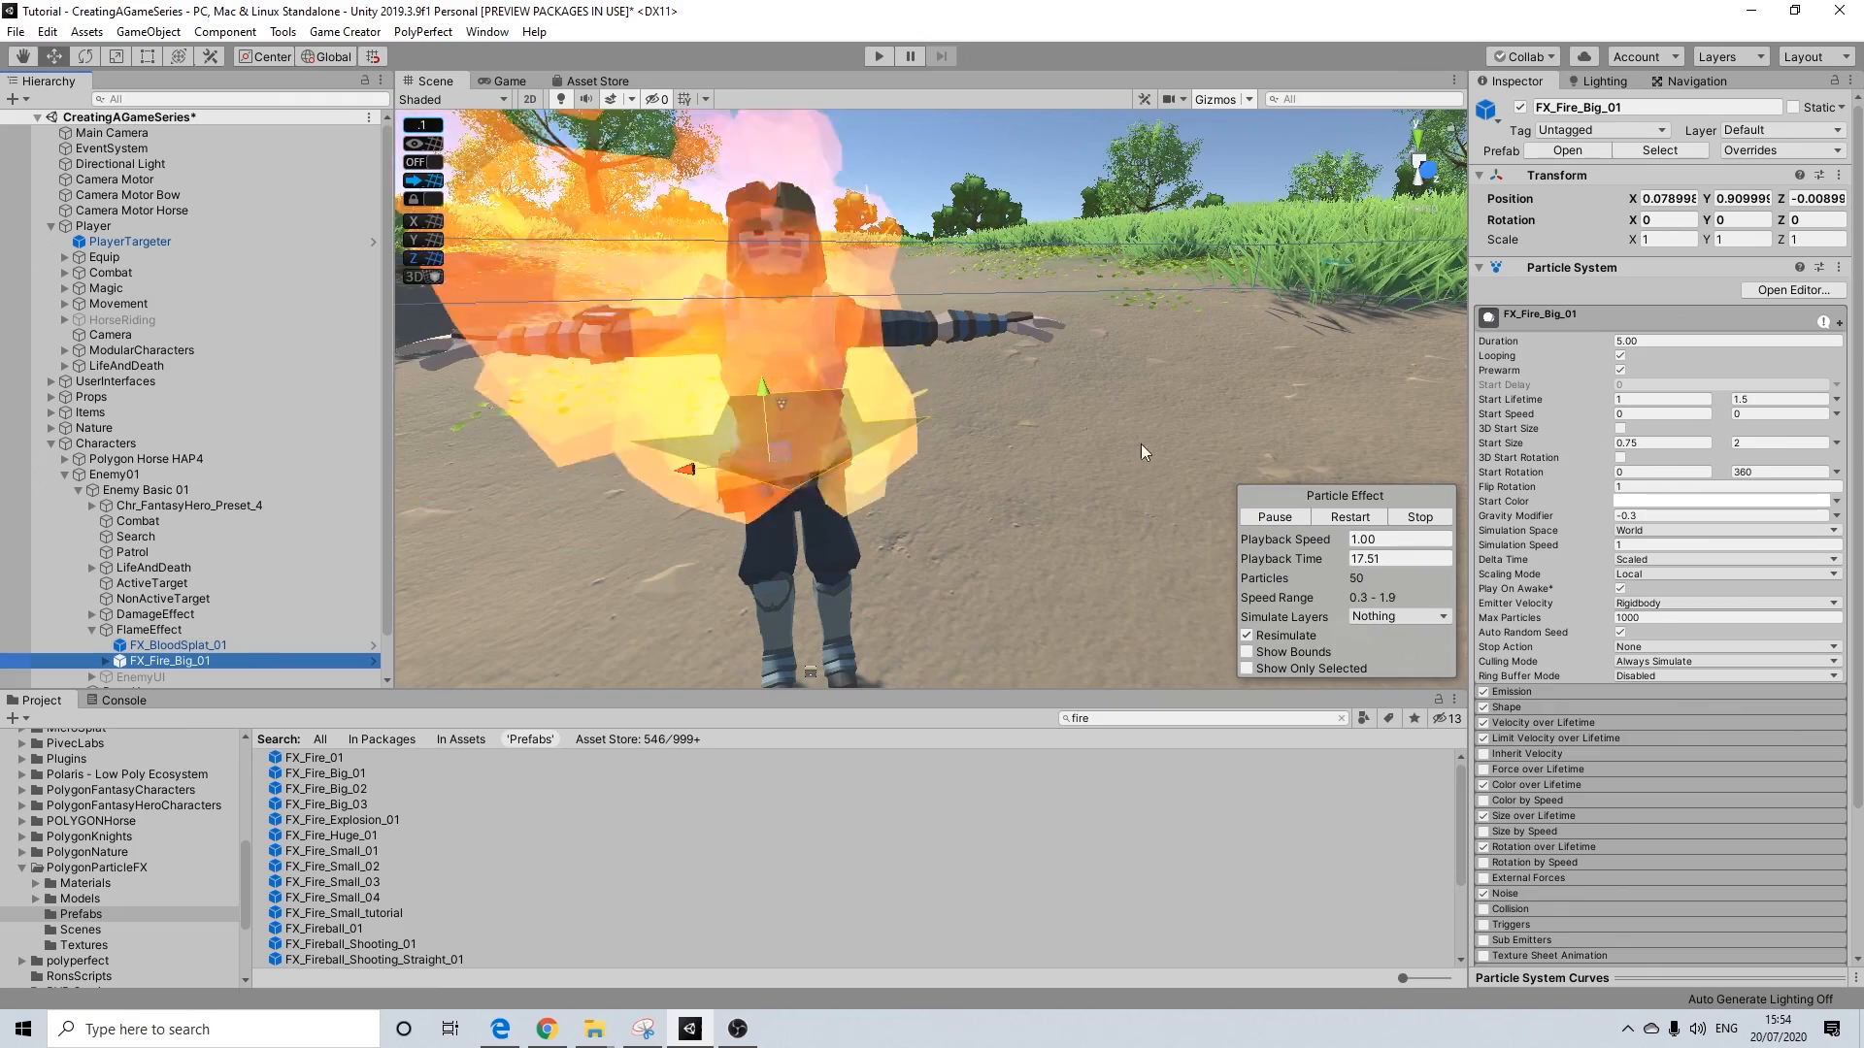
Set the FX_Fire_Big_01 effect's position to X 0, Y 0.5, Z 0
click(1688, 196)
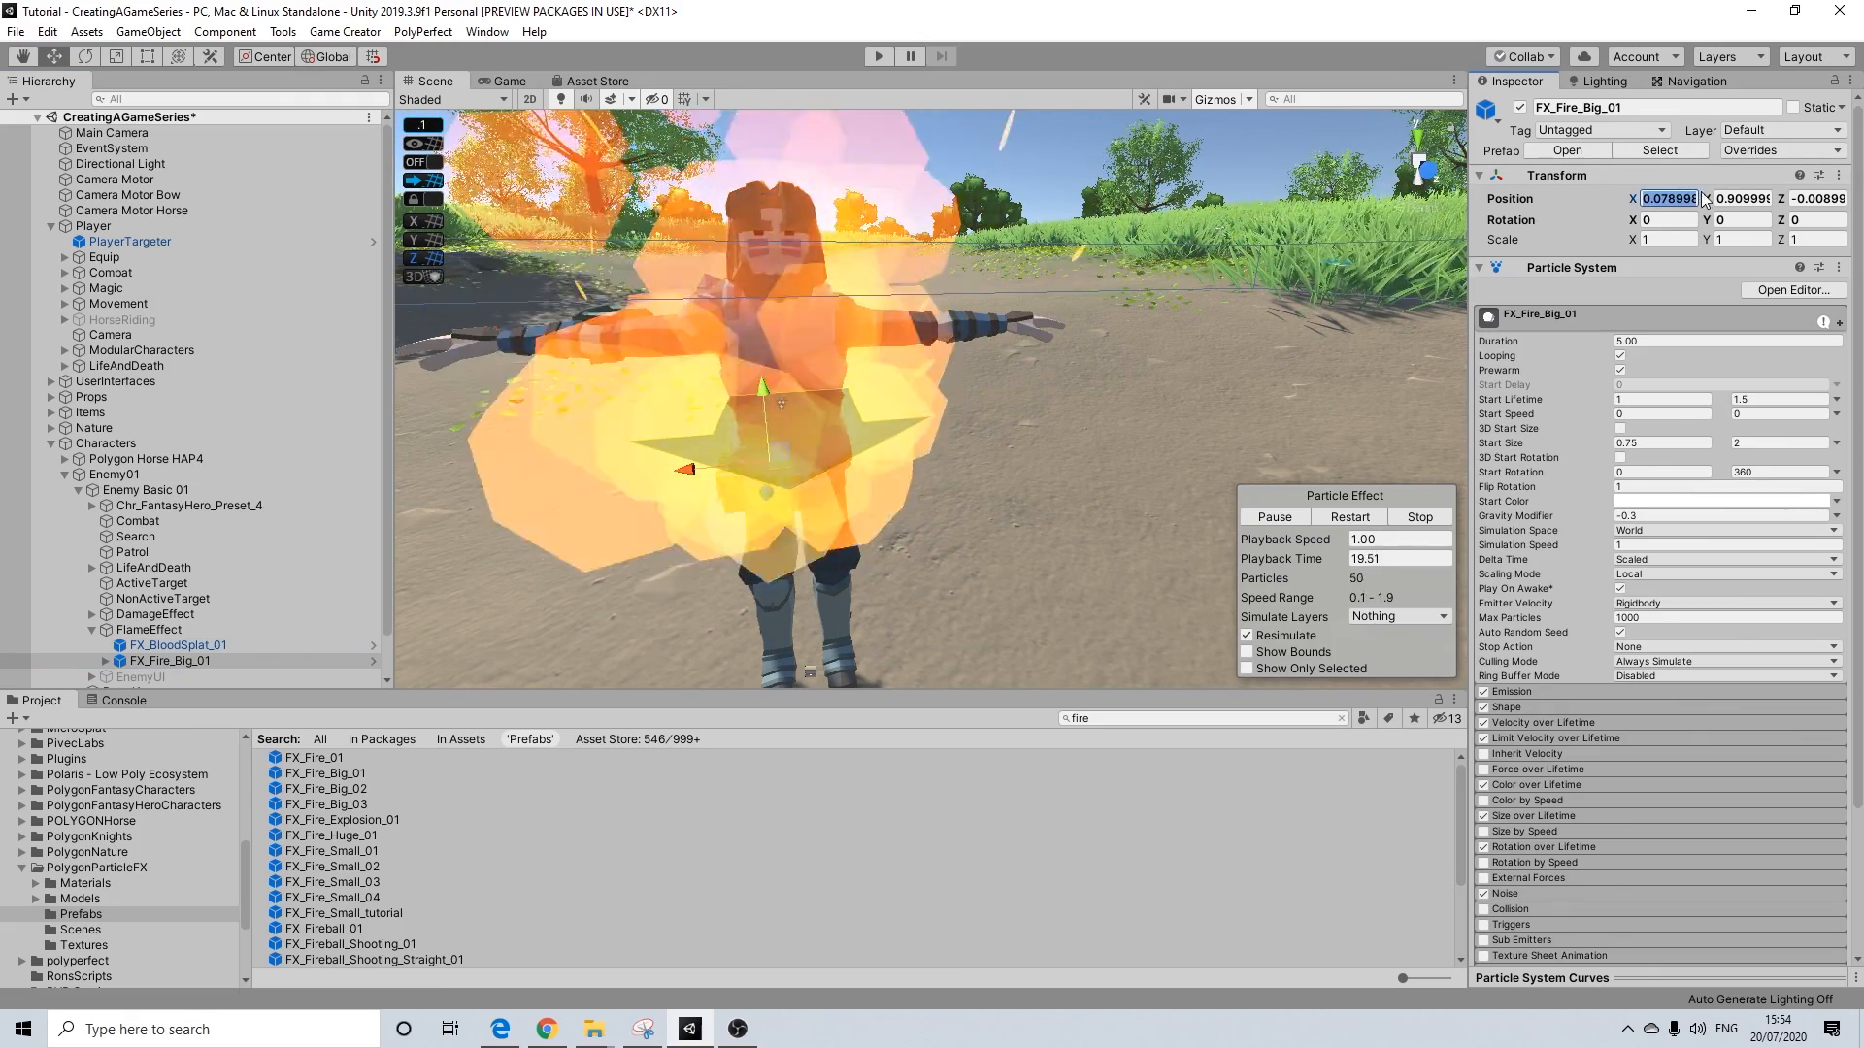
text(0)
click(1813, 197)
text(0)
click(1746, 201)
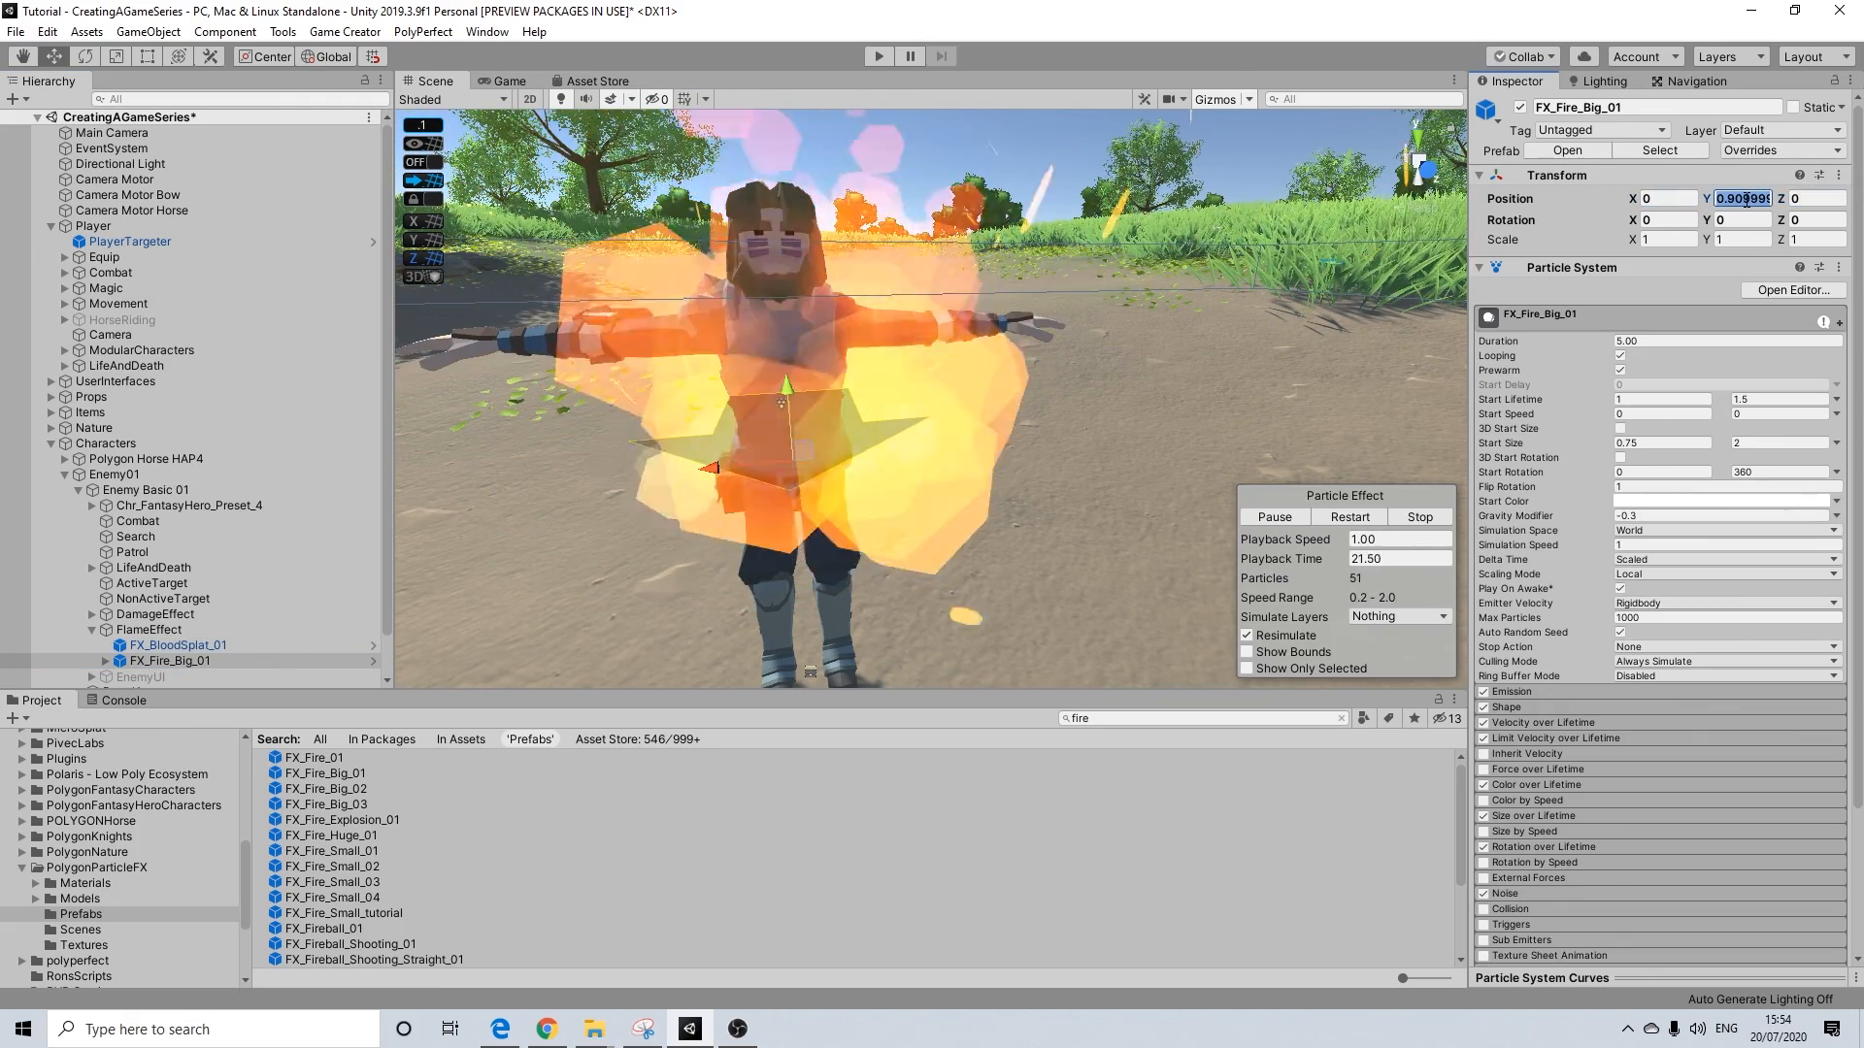
text(1)
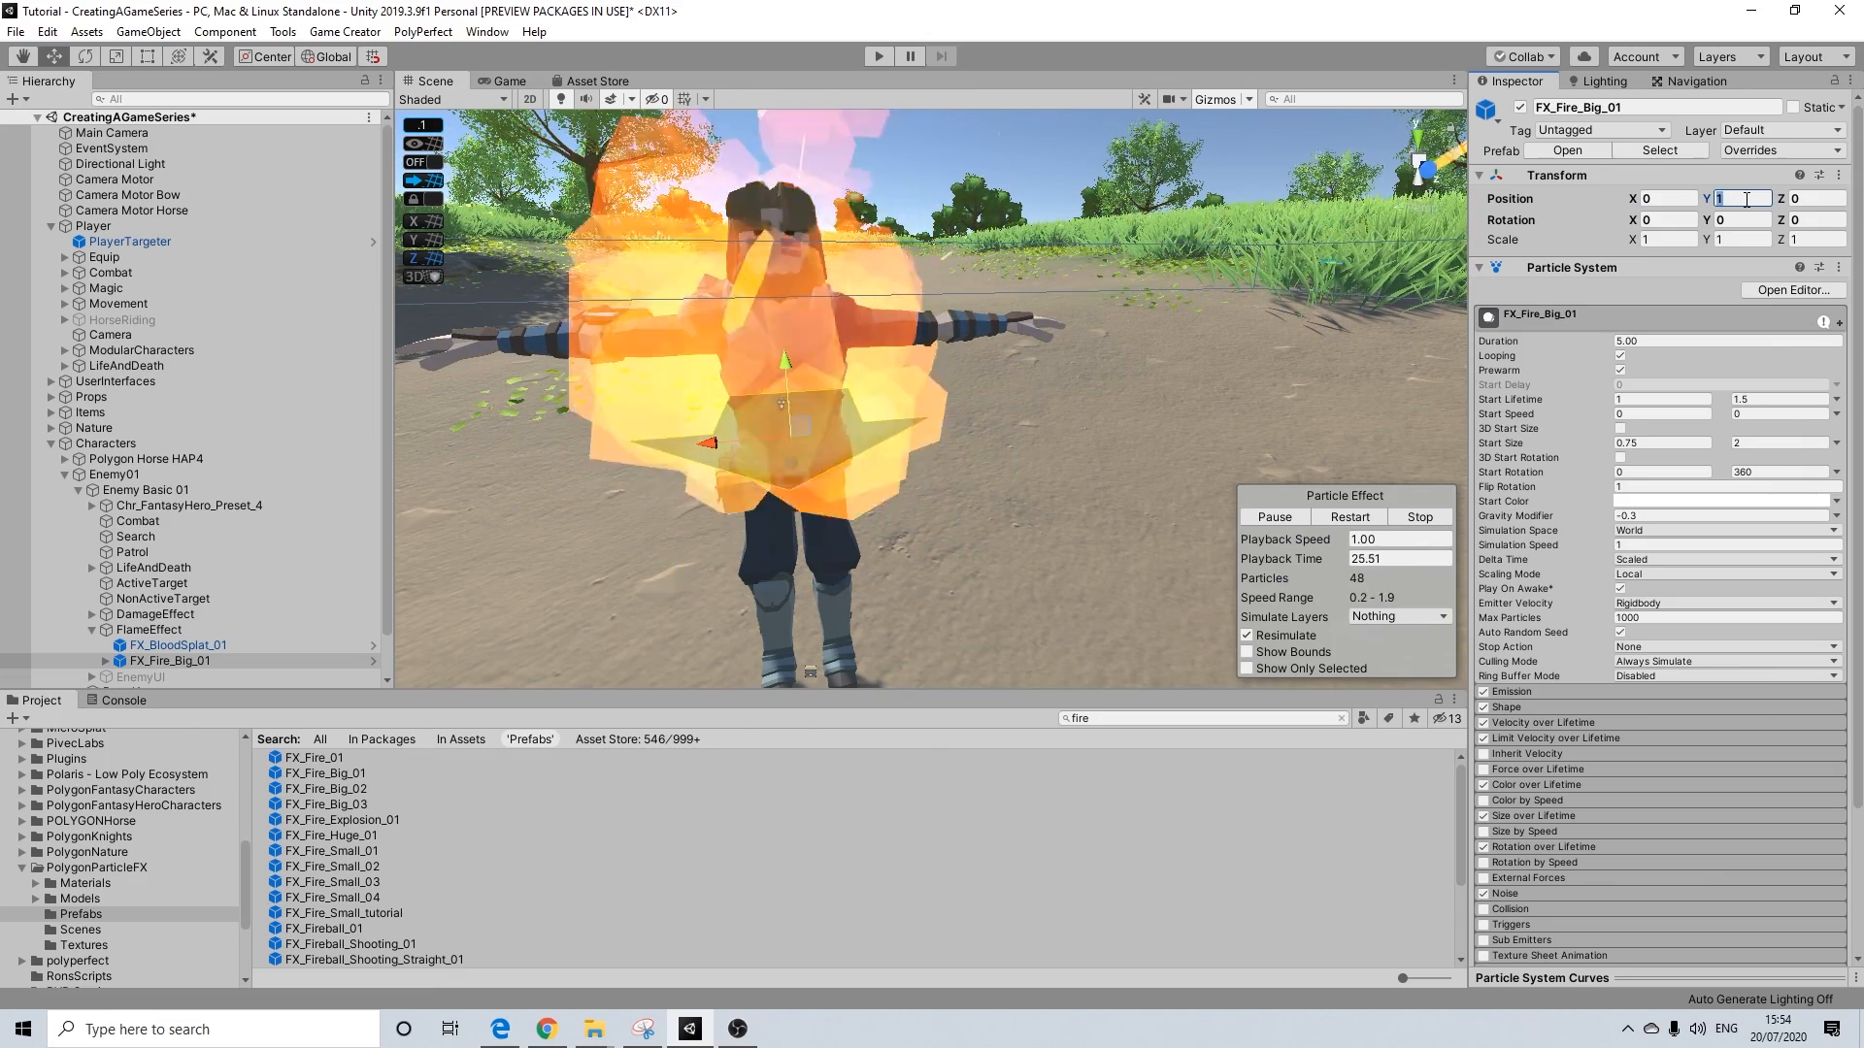
key(BackSpace)
text(0.5)
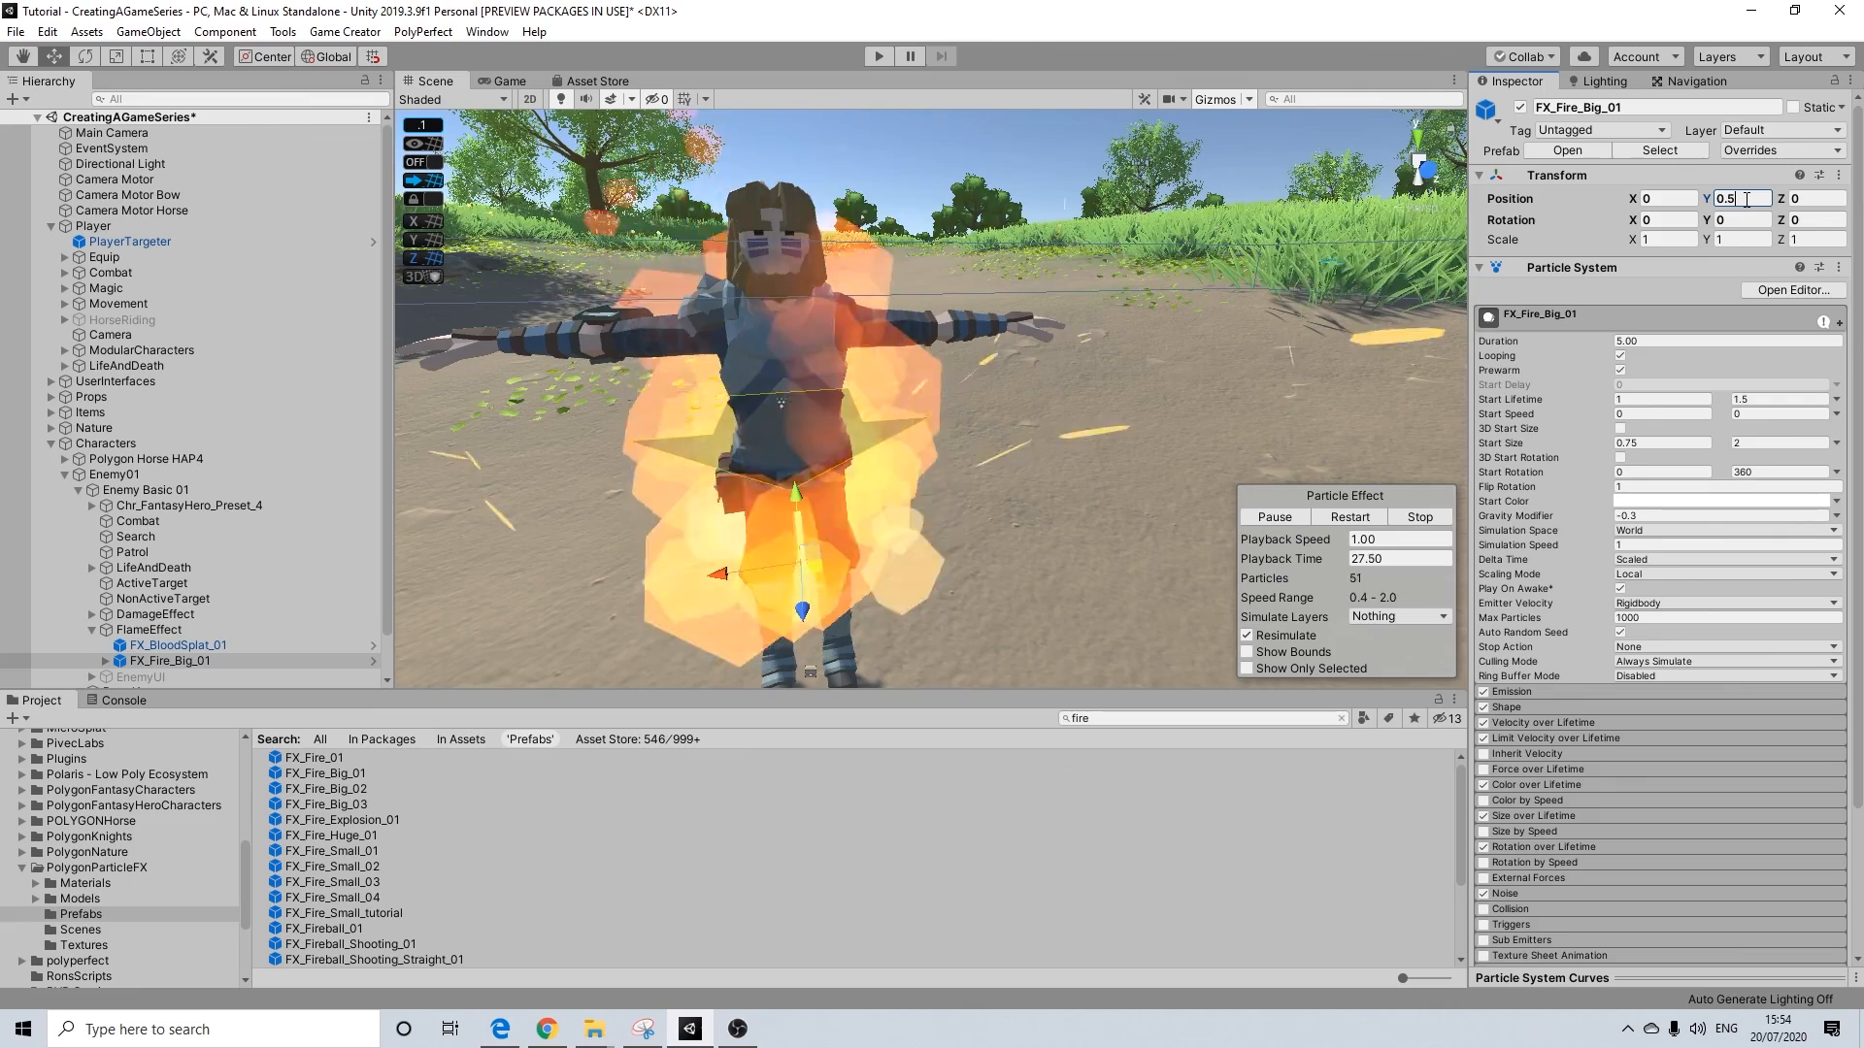
scroll(1062, 377, down, 4)
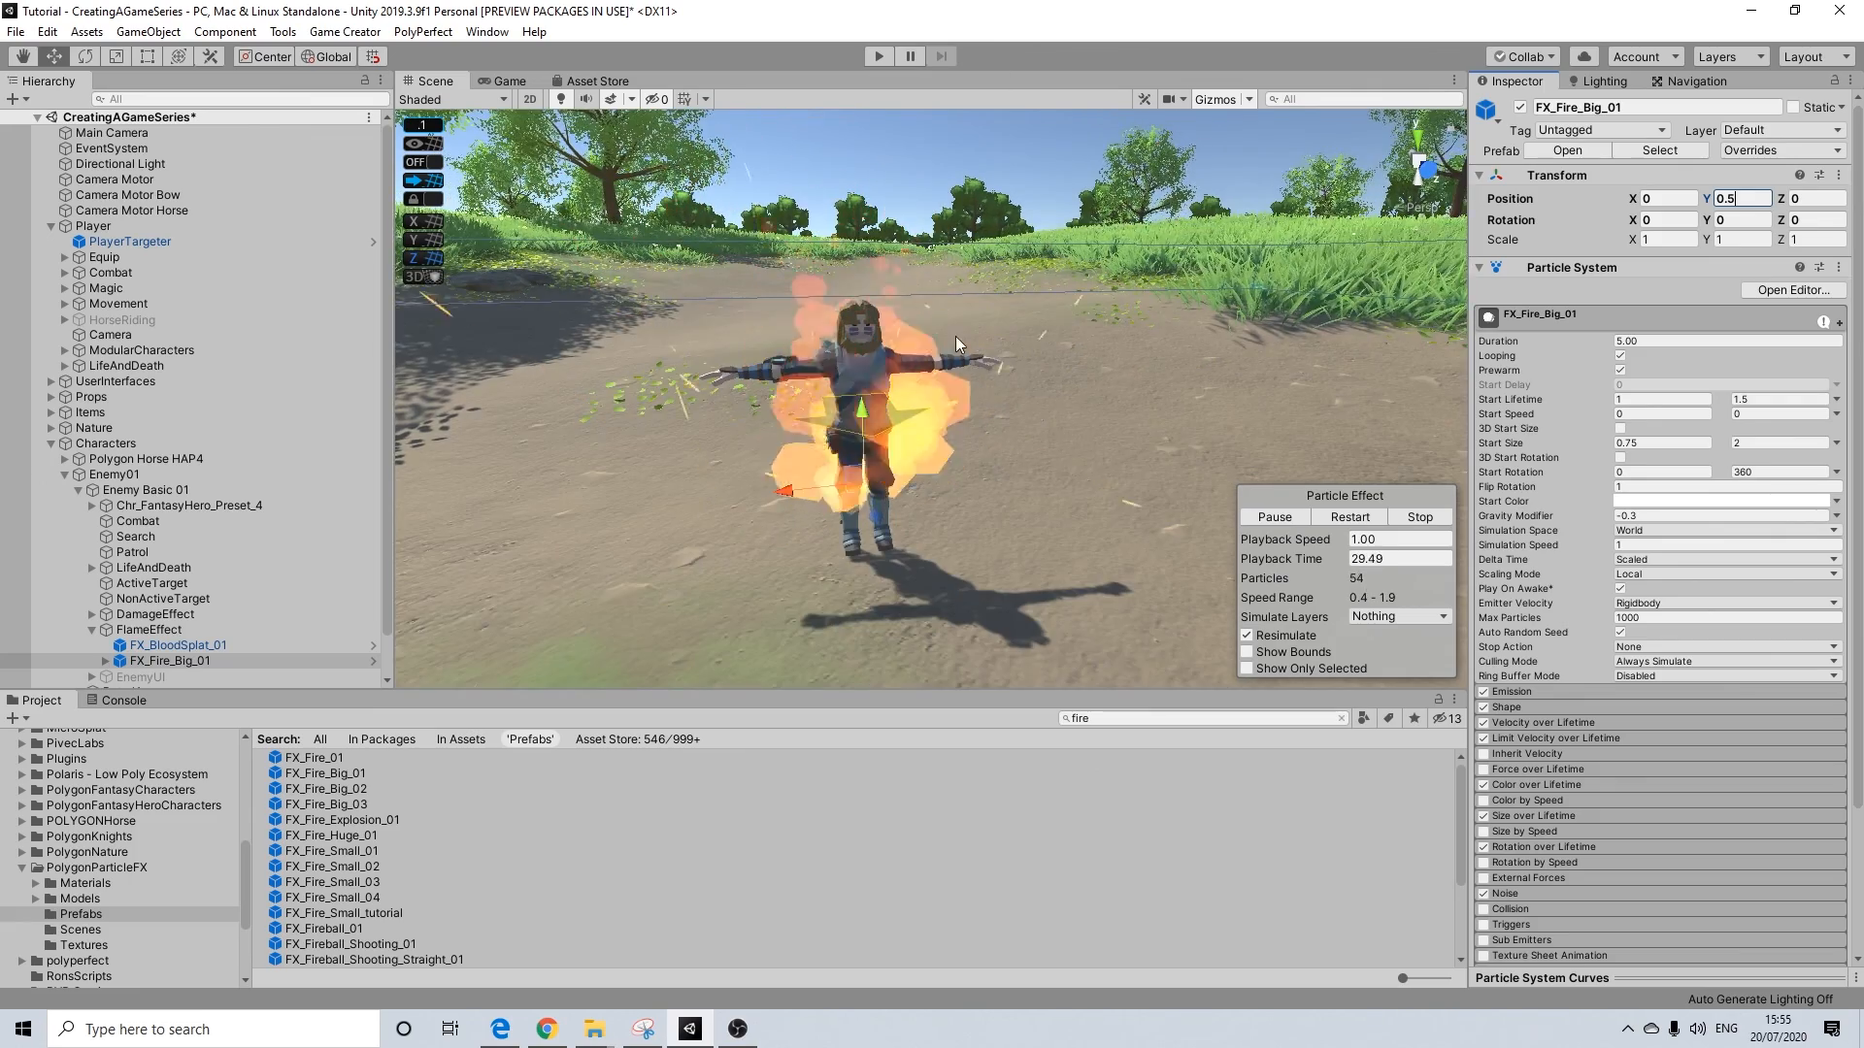
scroll(935, 347, up, 5)
Delete FX_BloodSplat_01 from FlameEffect and deactivate the FX_Fire_Big_01 object
click(176, 648)
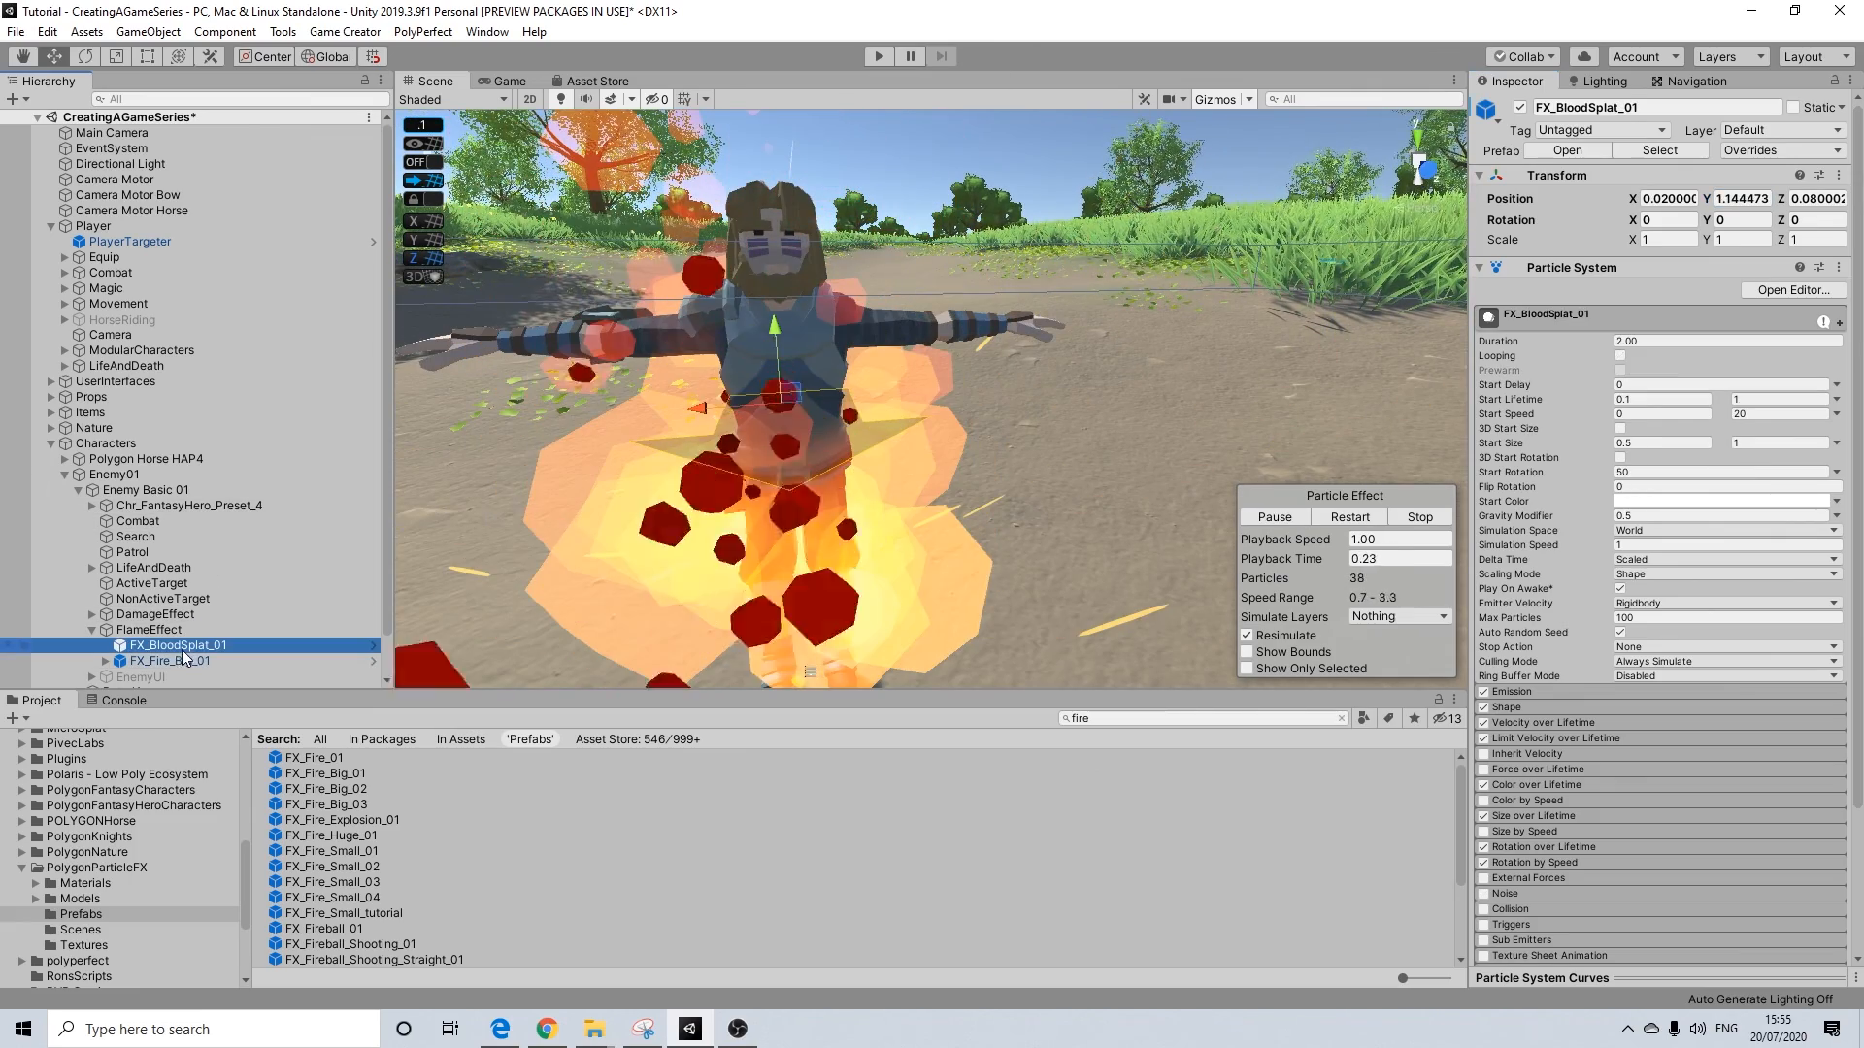
key(Delete)
click(168, 633)
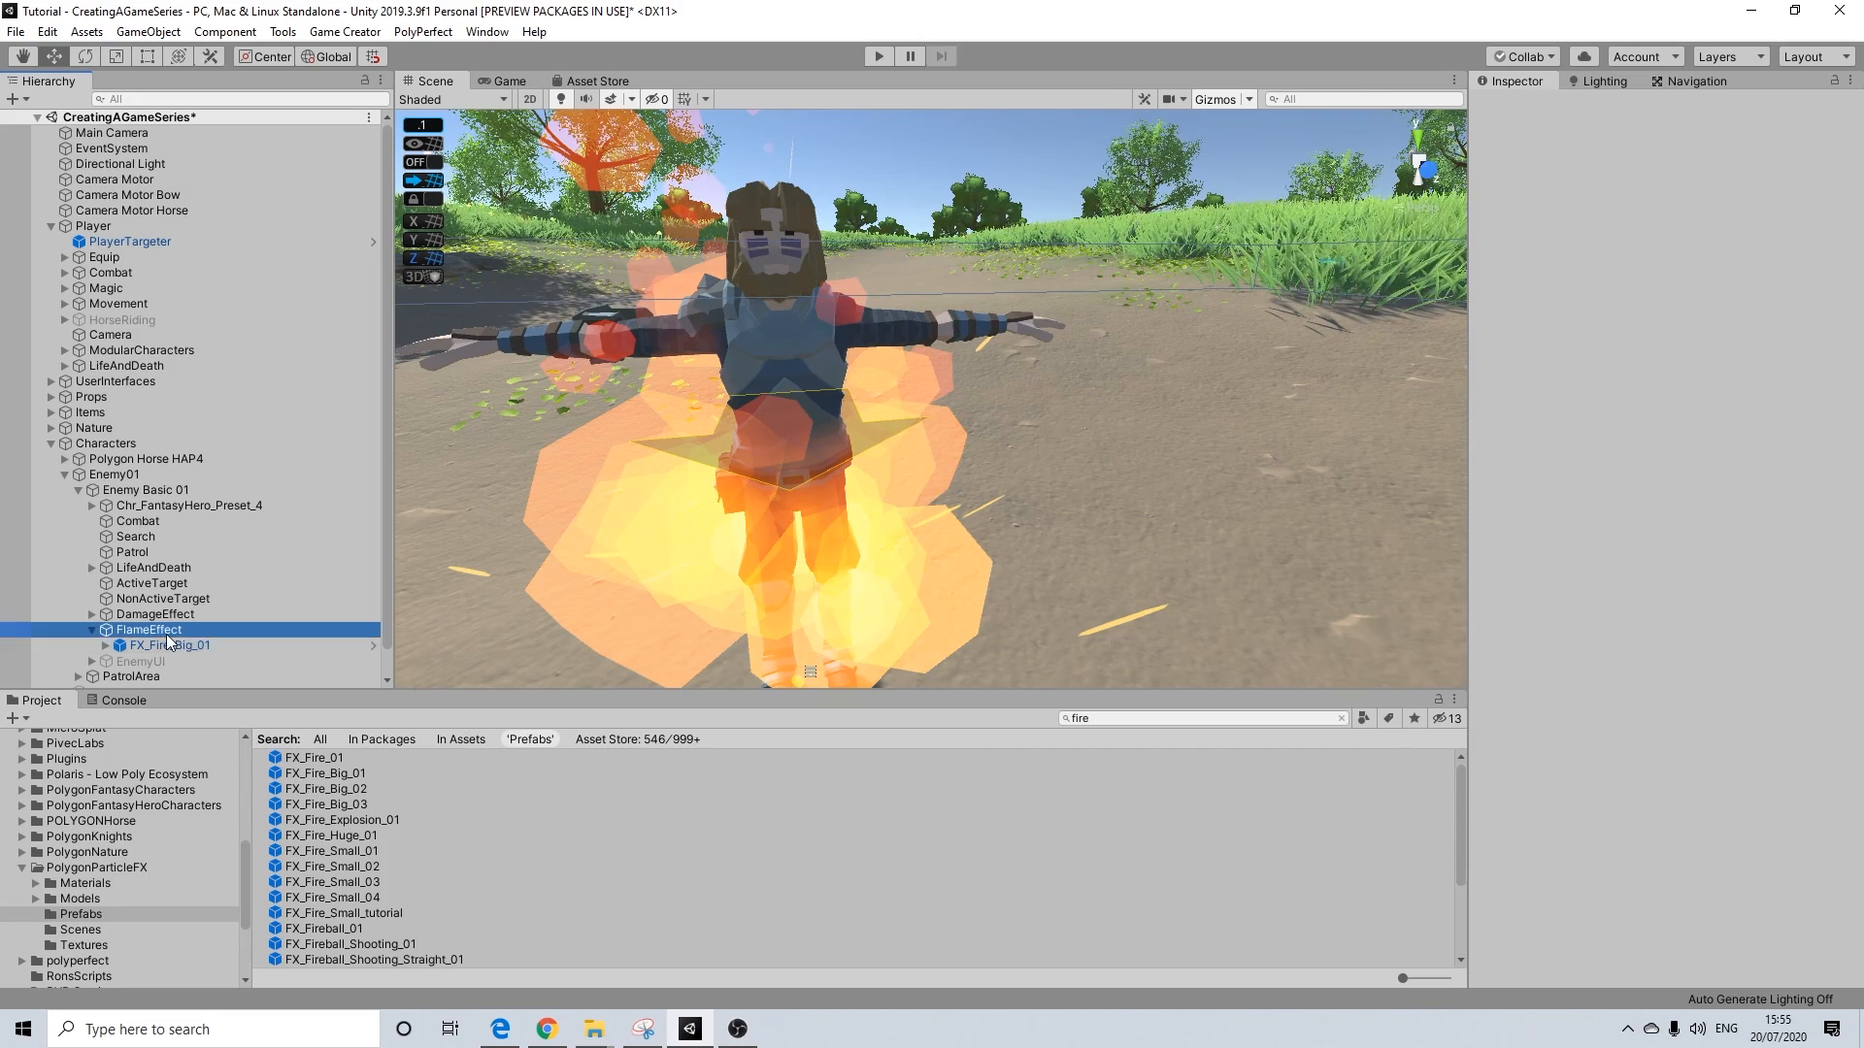
click(163, 643)
click(1521, 107)
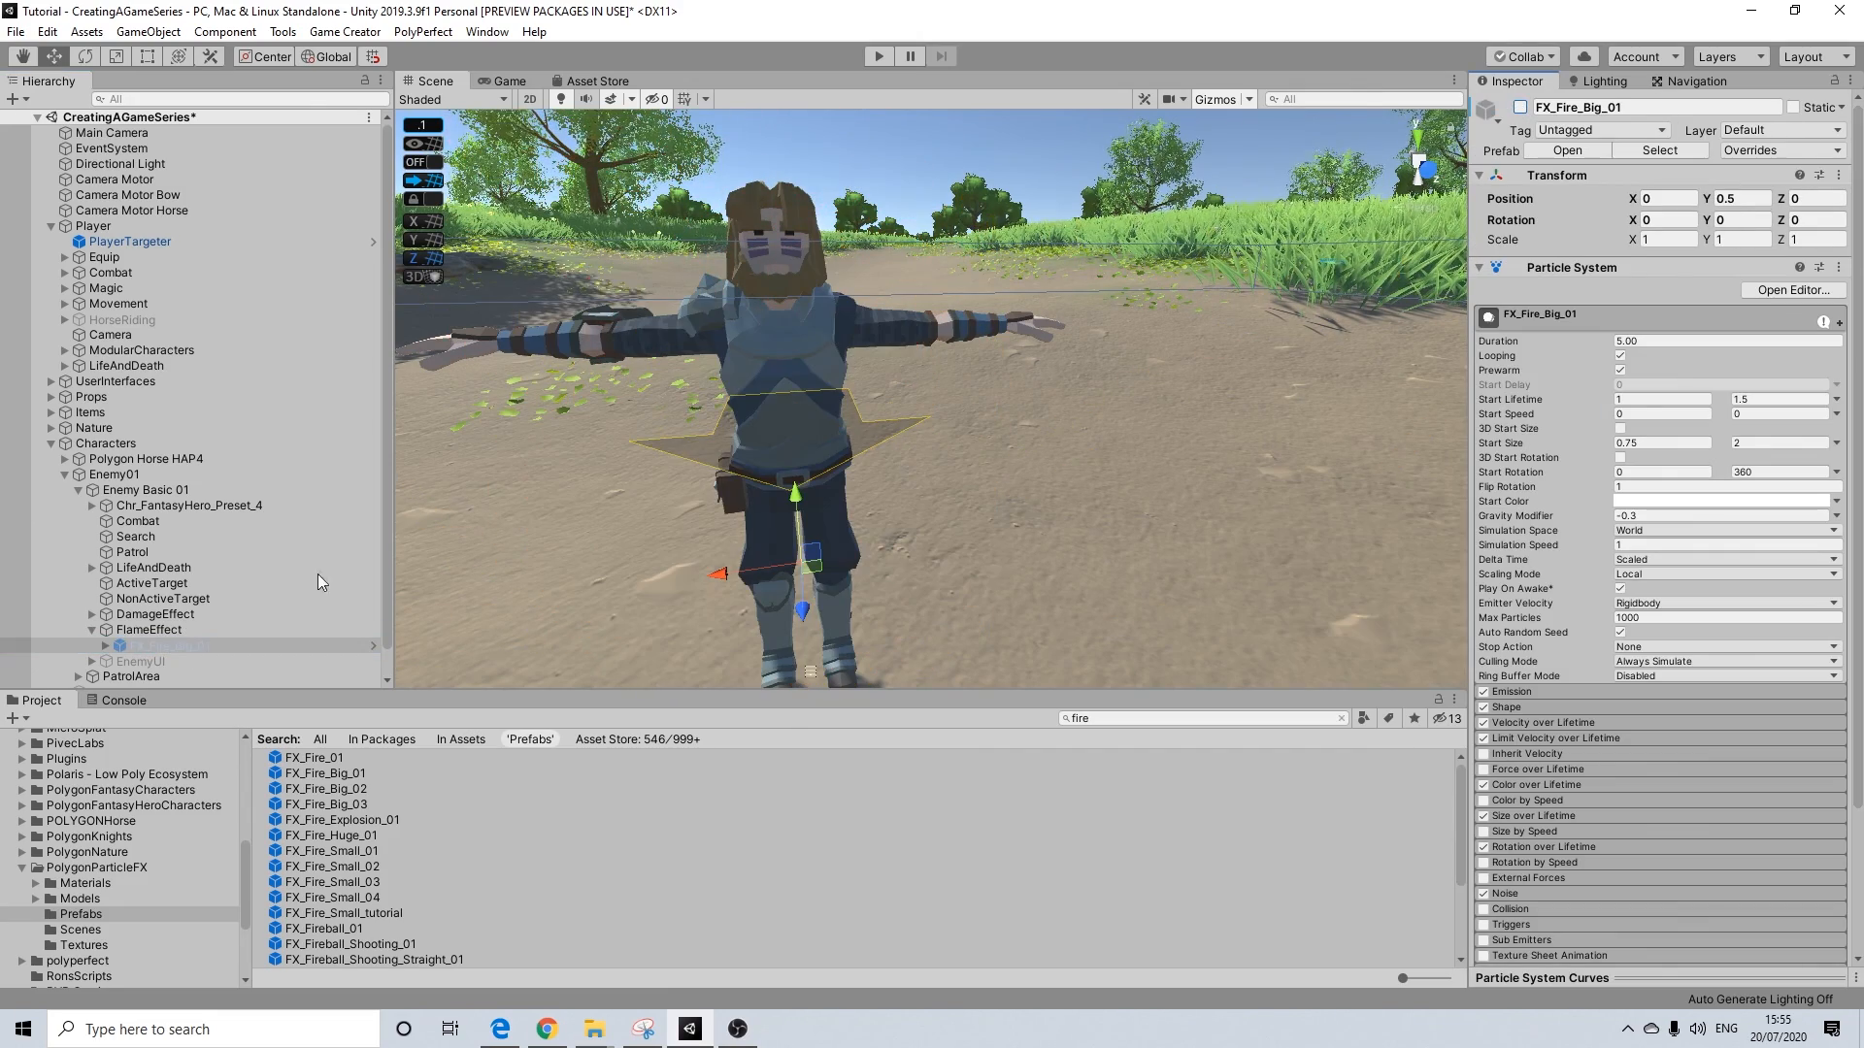
Assign FX_Fire_Big_01 as the target of both the set active and set inactive actions in FlameEffect
click(168, 631)
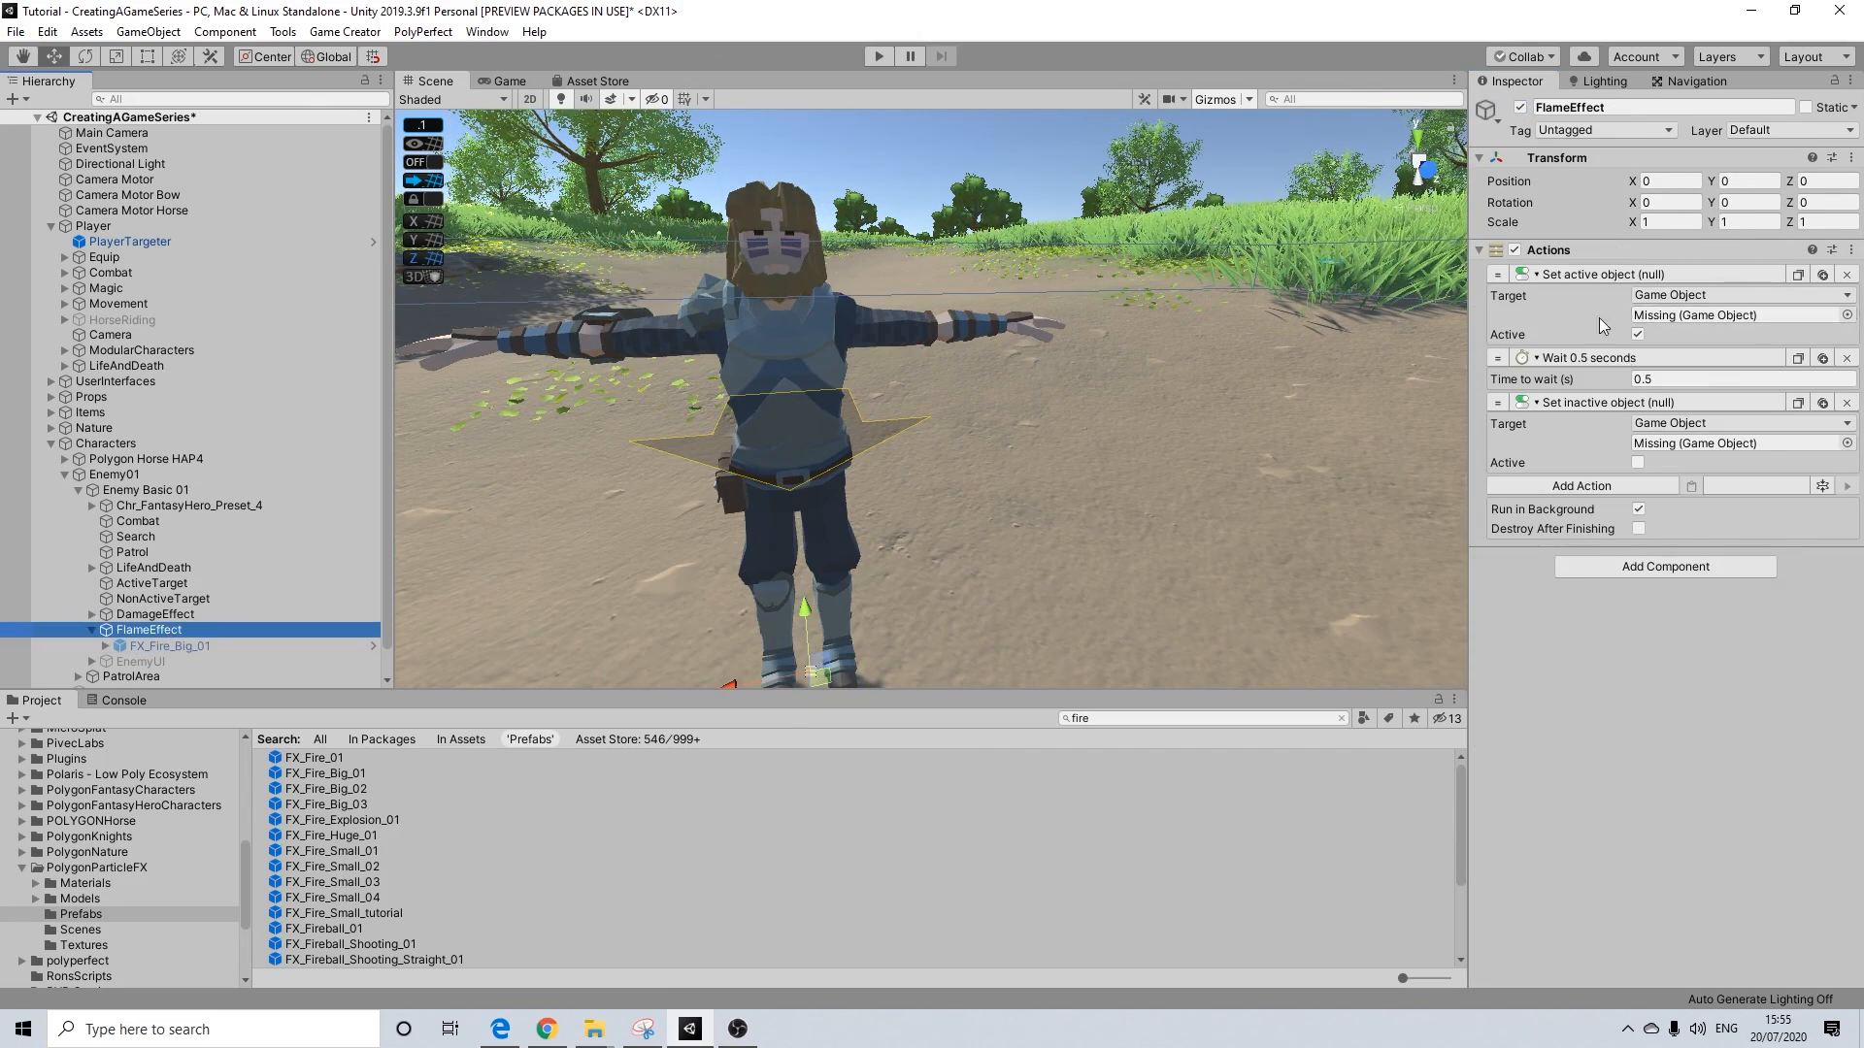
drag(177, 648, 1709, 314)
drag(182, 649, 1674, 445)
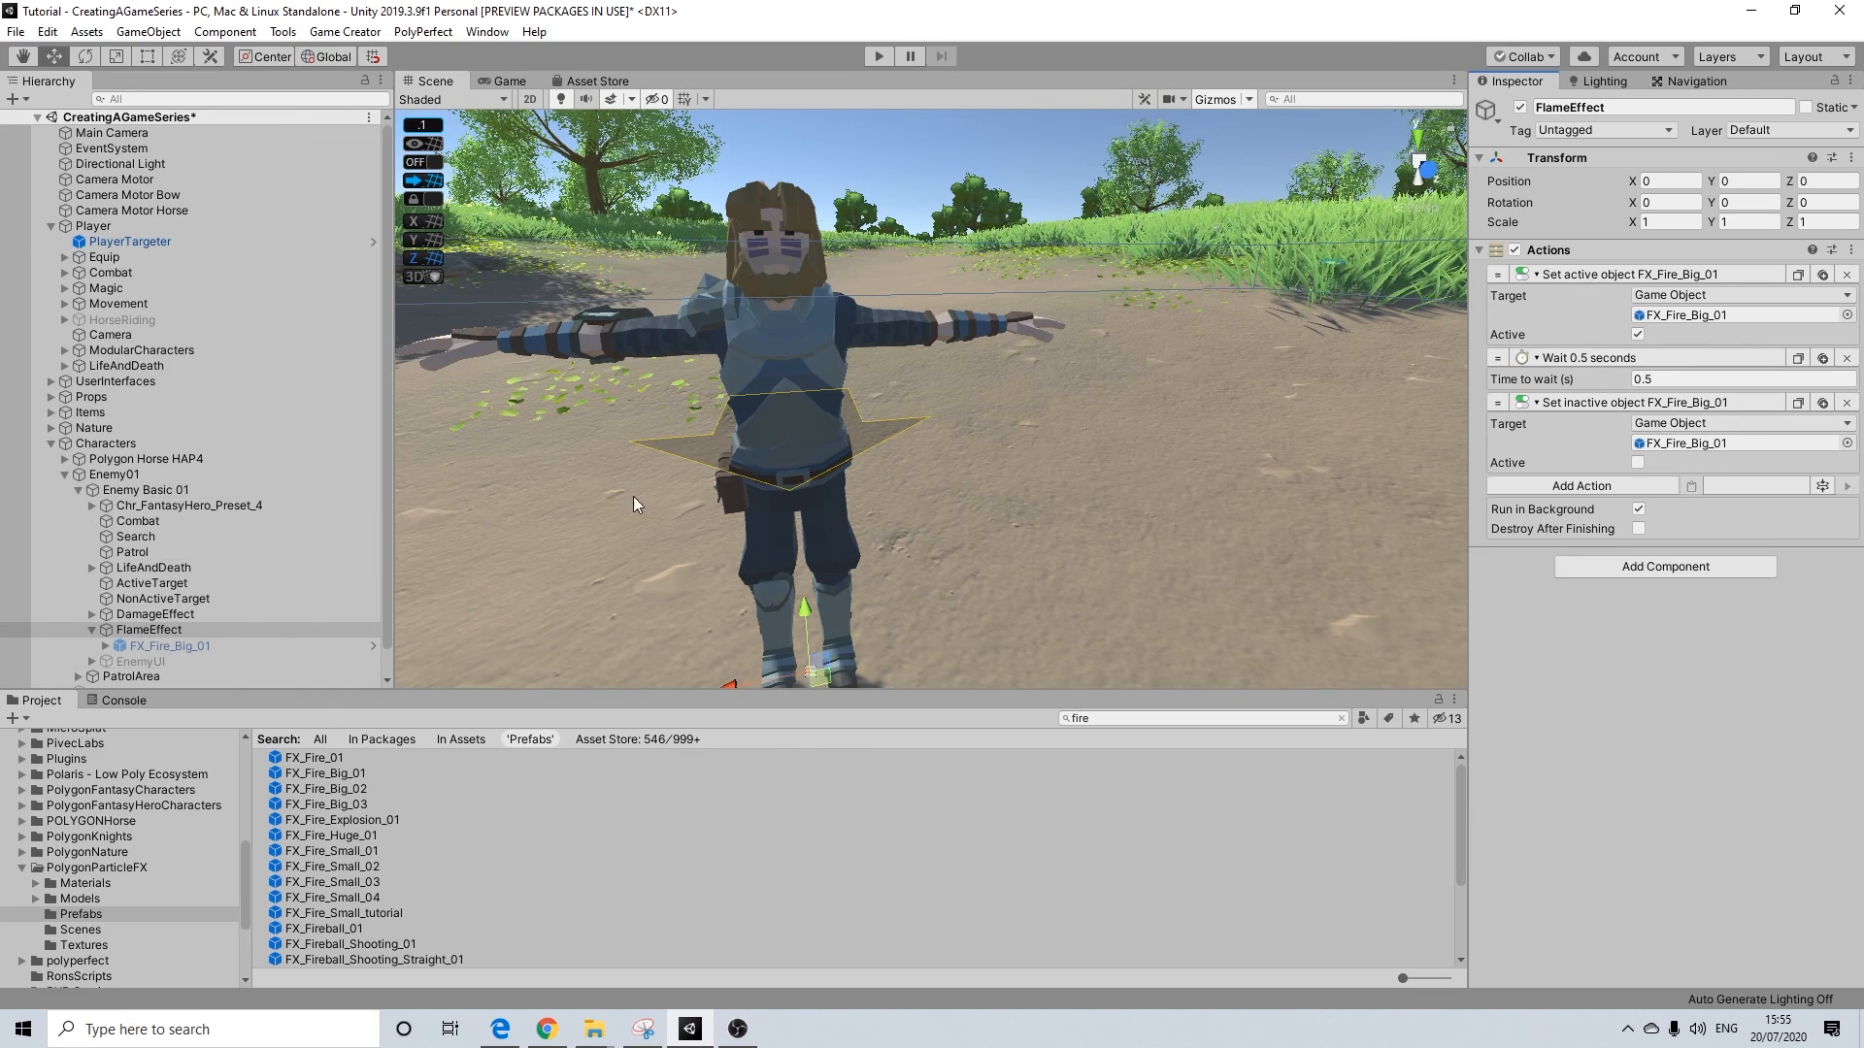
Replace DamageEffect with the FlameEffect actions in Enemy Basic 01's Spell collision trigger
click(133, 493)
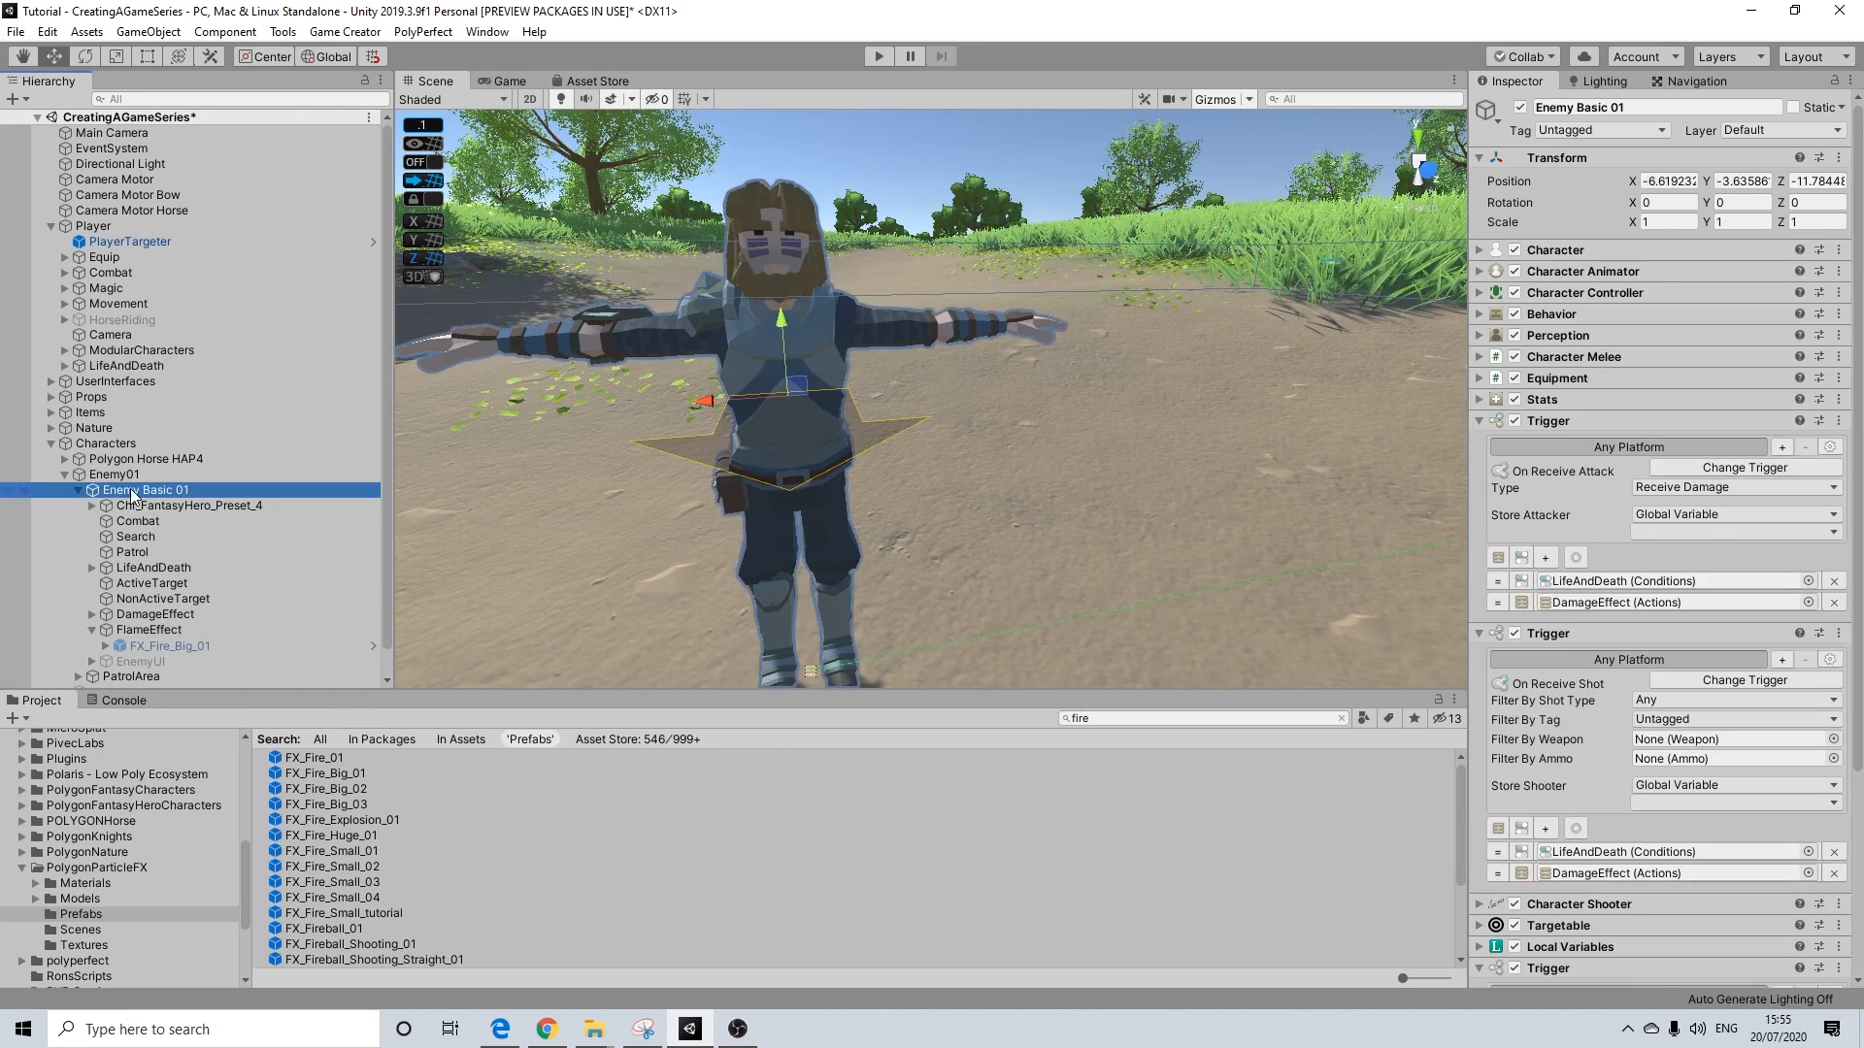
scroll(1612, 794, down, 3)
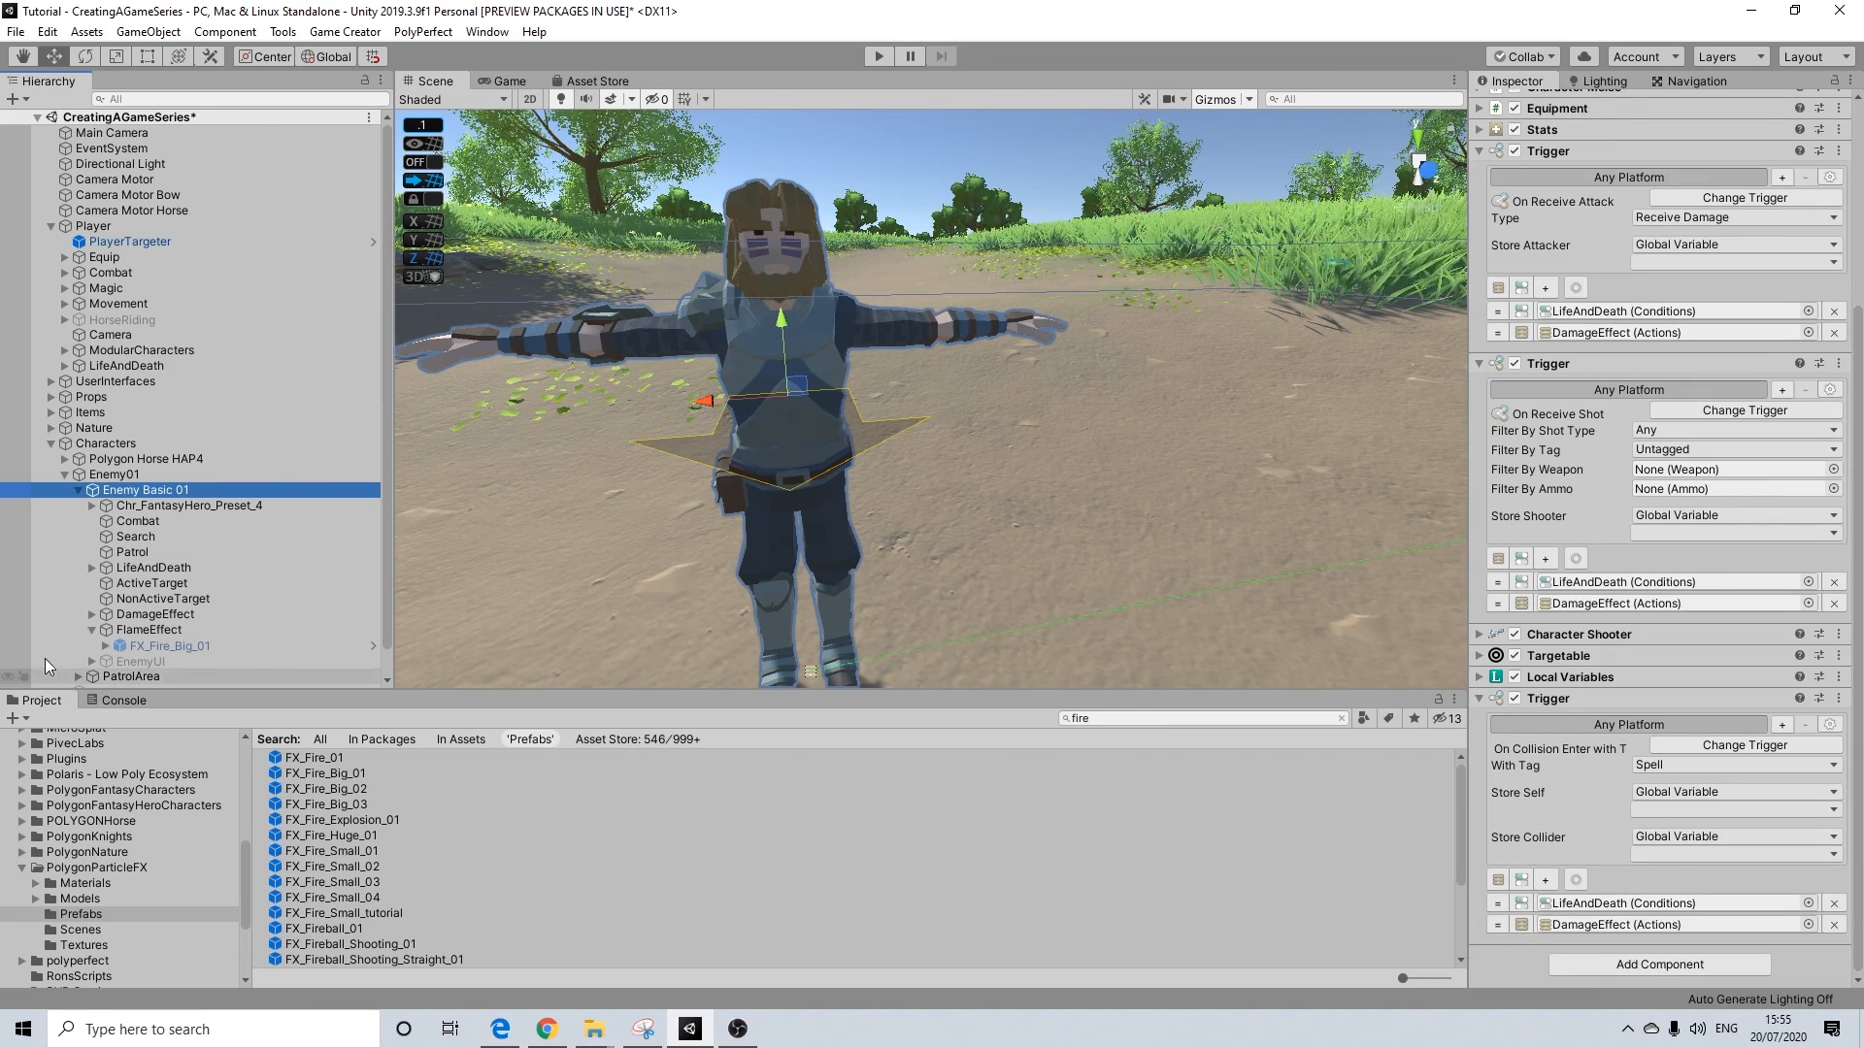
drag(146, 630, 1602, 924)
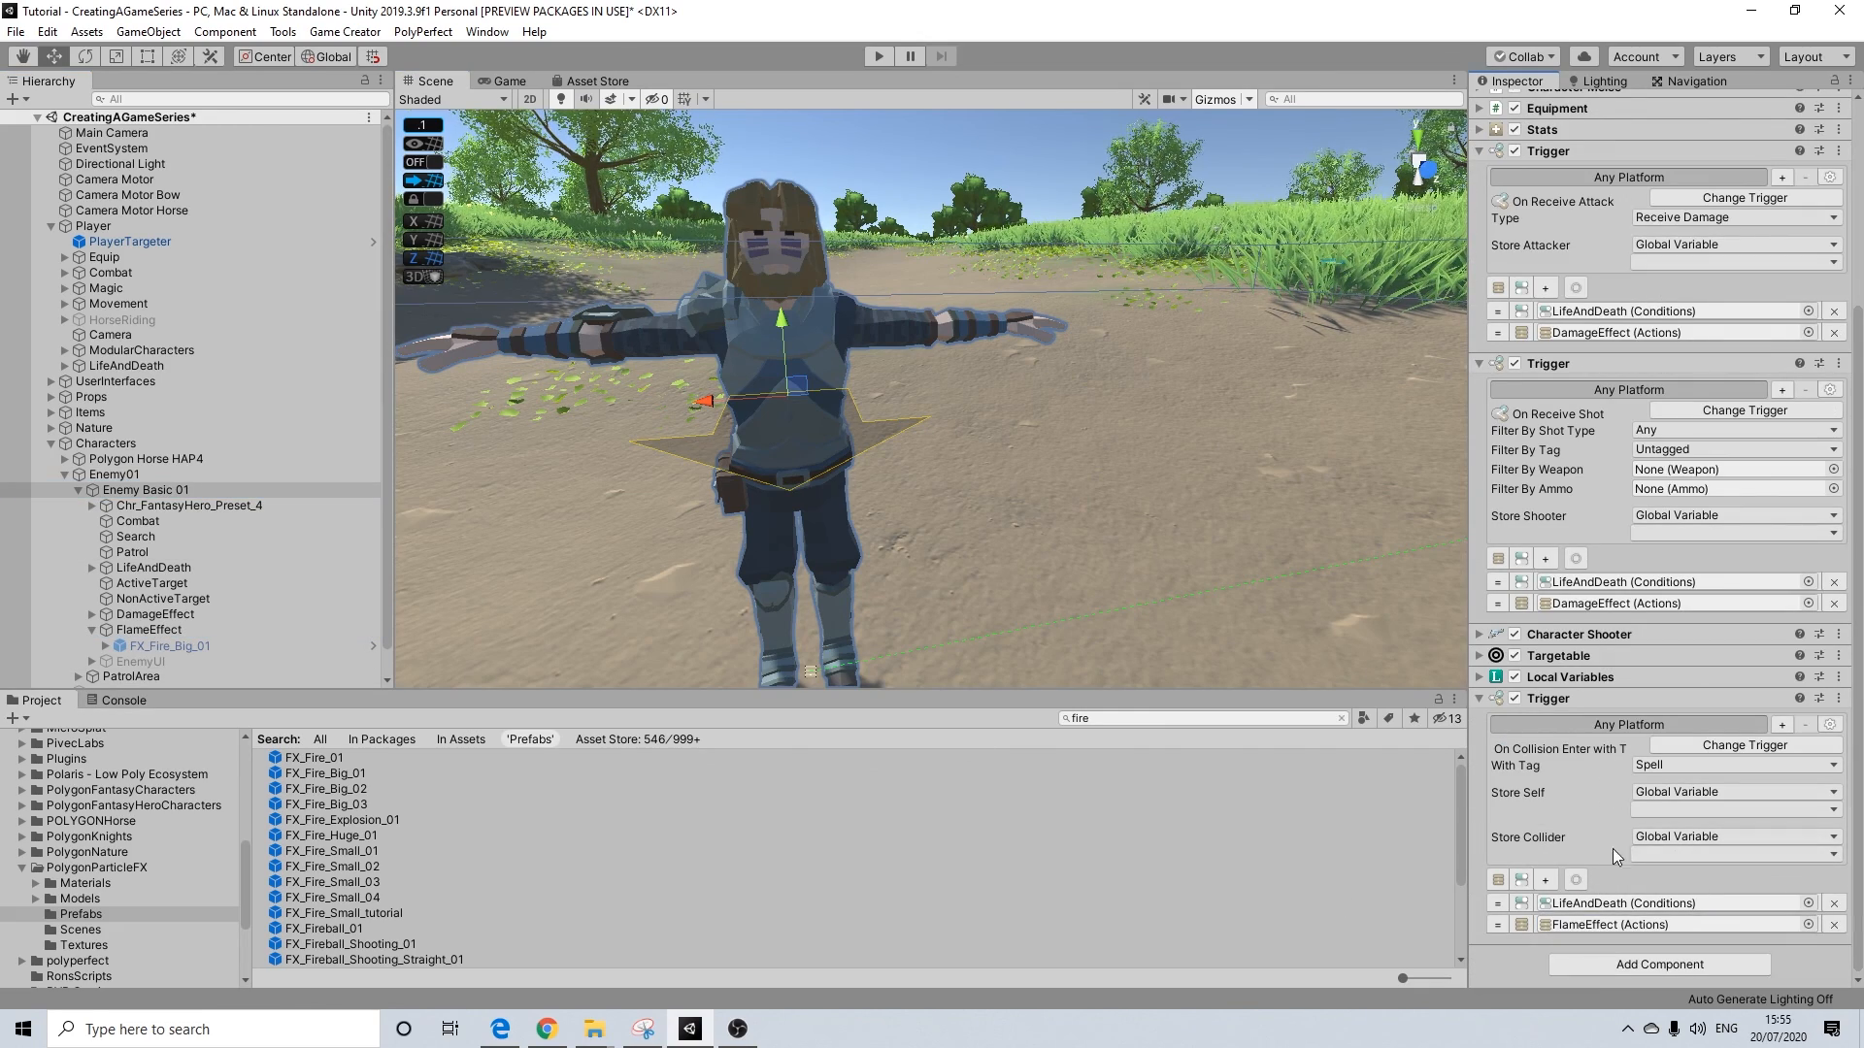
Change Enemy Basic 01's Spell collision trigger to On Tag Enter, using the Spell tag
scroll(1078, 410, down, 5)
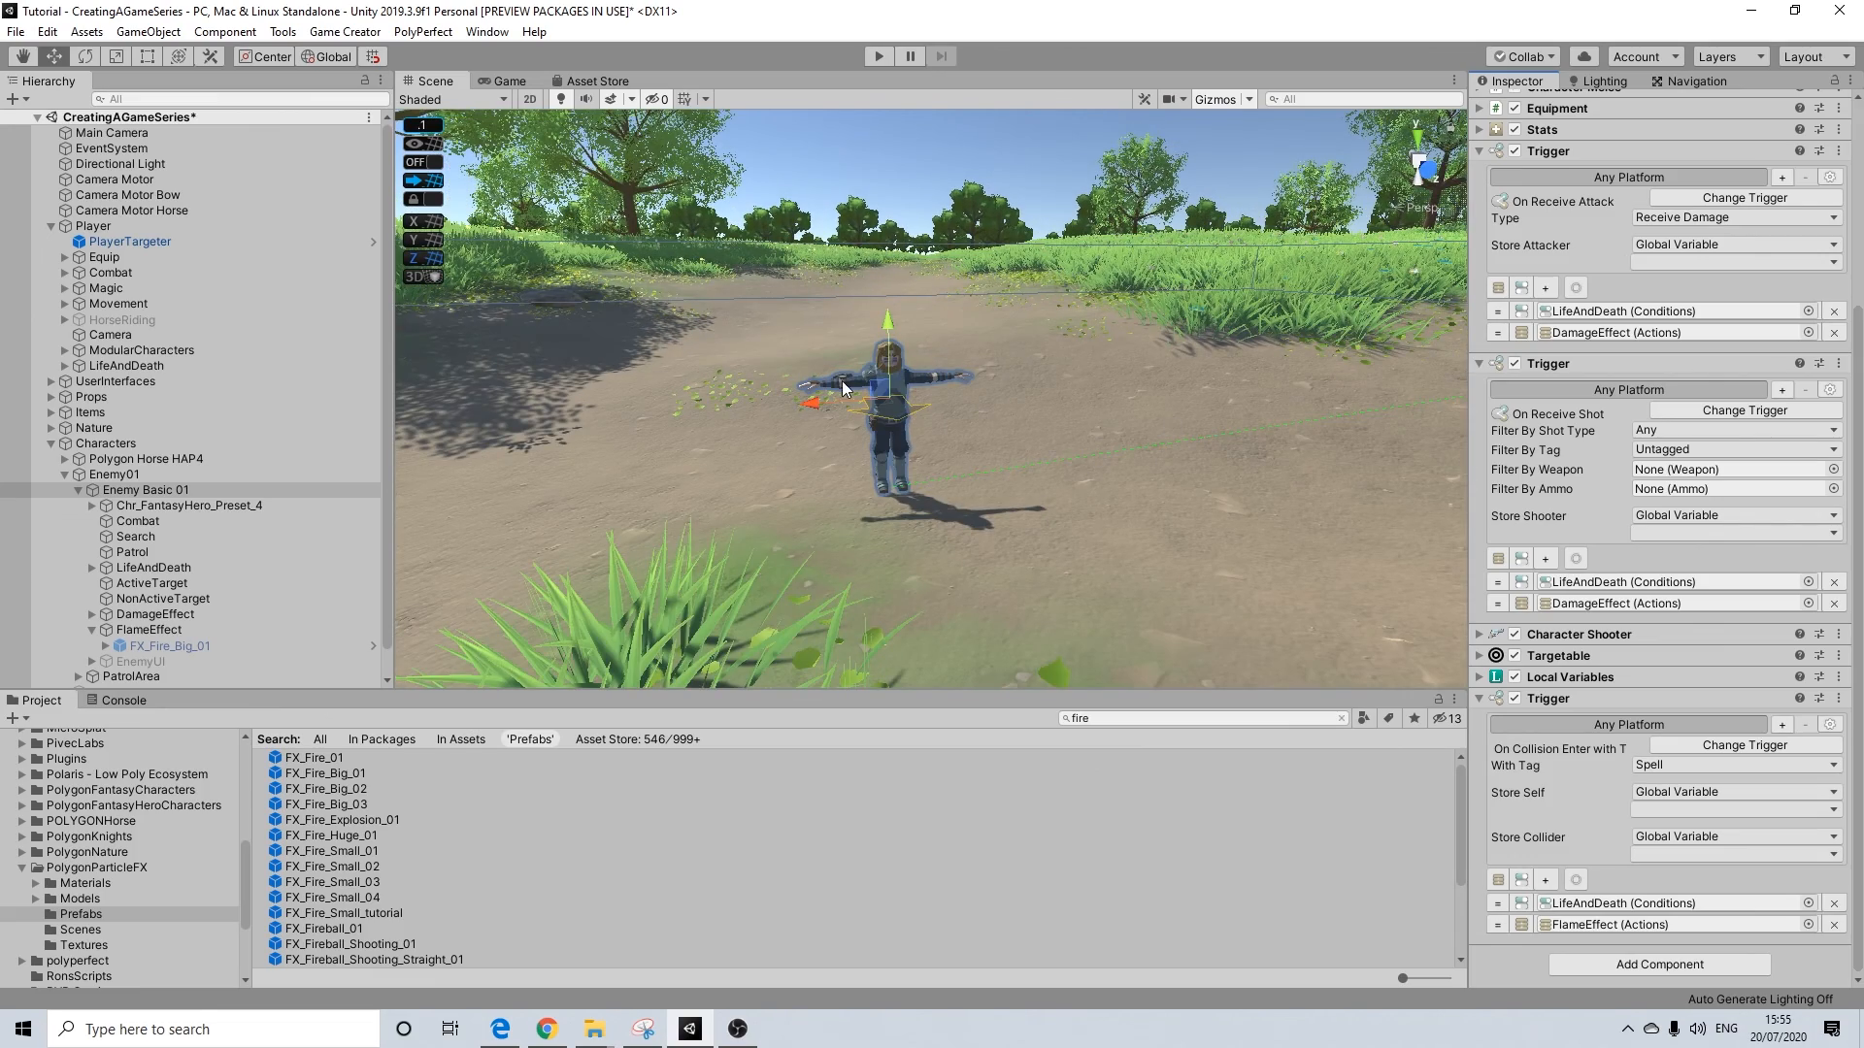
scroll(1009, 412, down, 3)
scroll(1088, 427, down, 3)
alt+drag(1137, 431, 674, 452)
scroll(916, 486, down, 4)
alt+drag(918, 469, 970, 466)
middle_drag(1009, 475, 1046, 487)
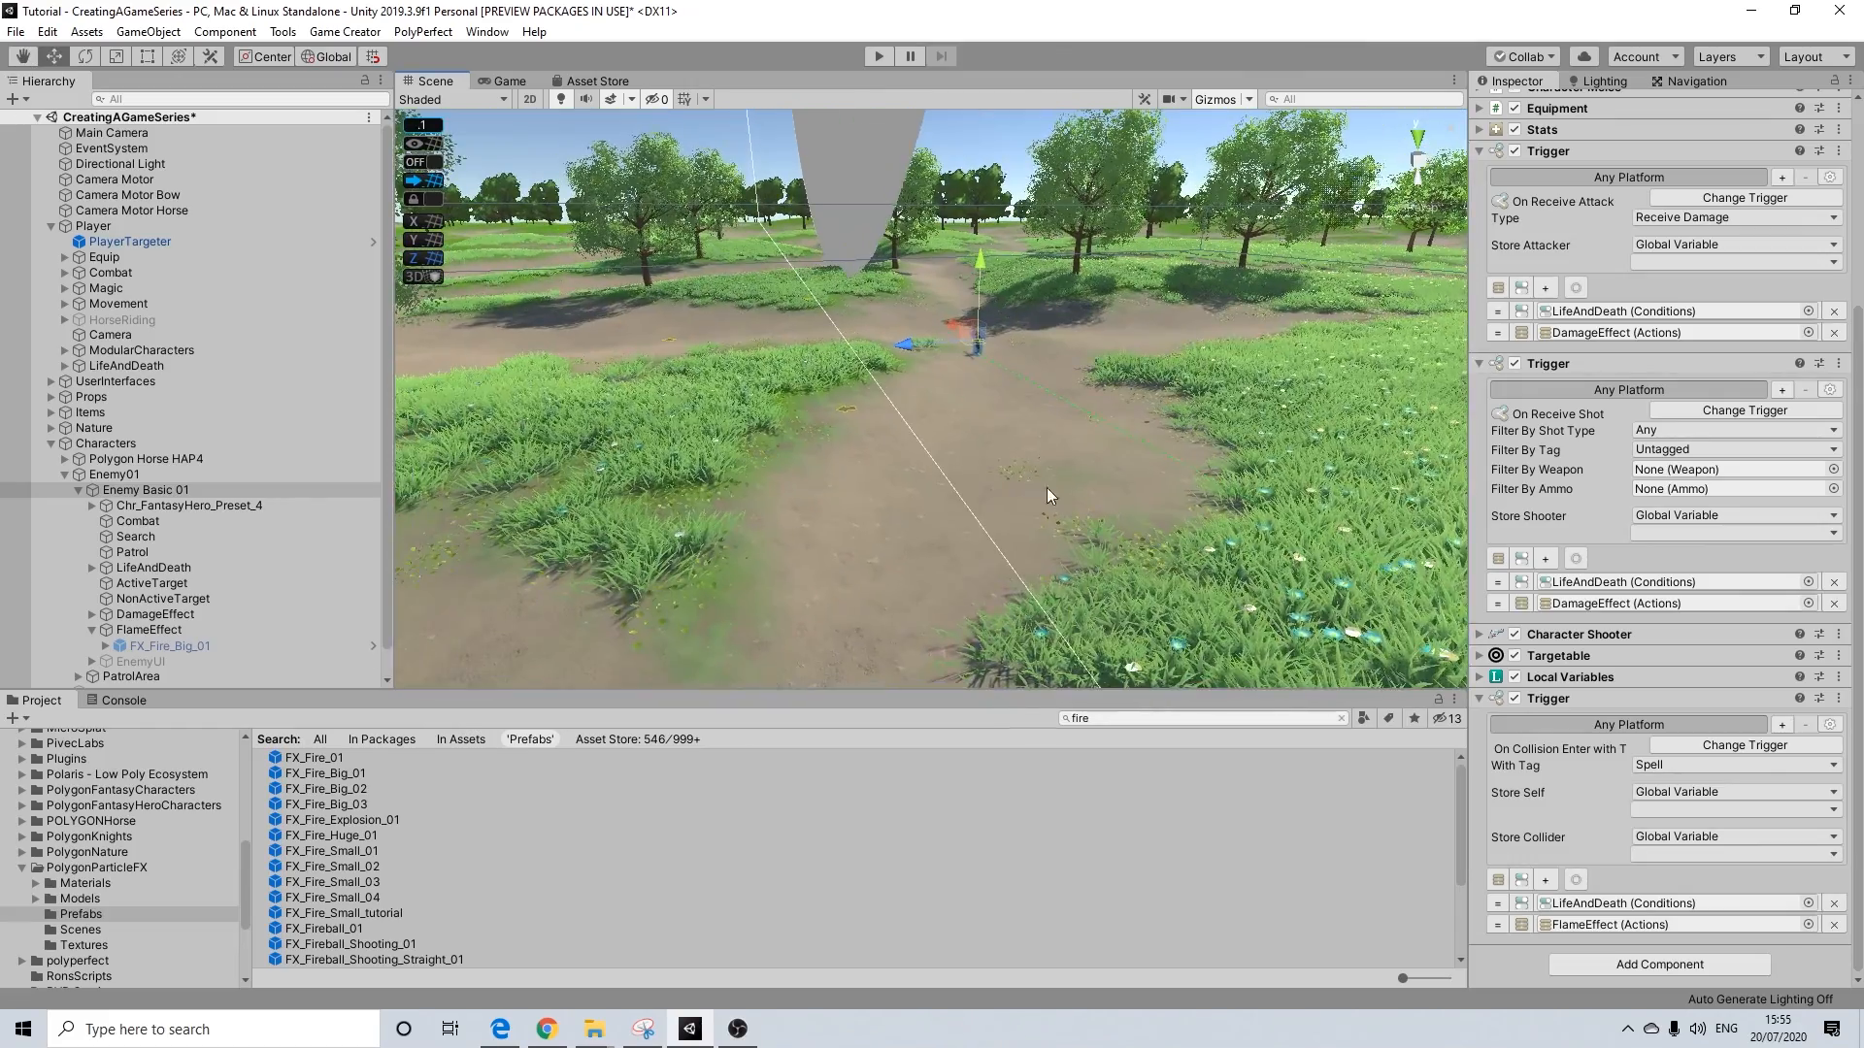
click(1691, 742)
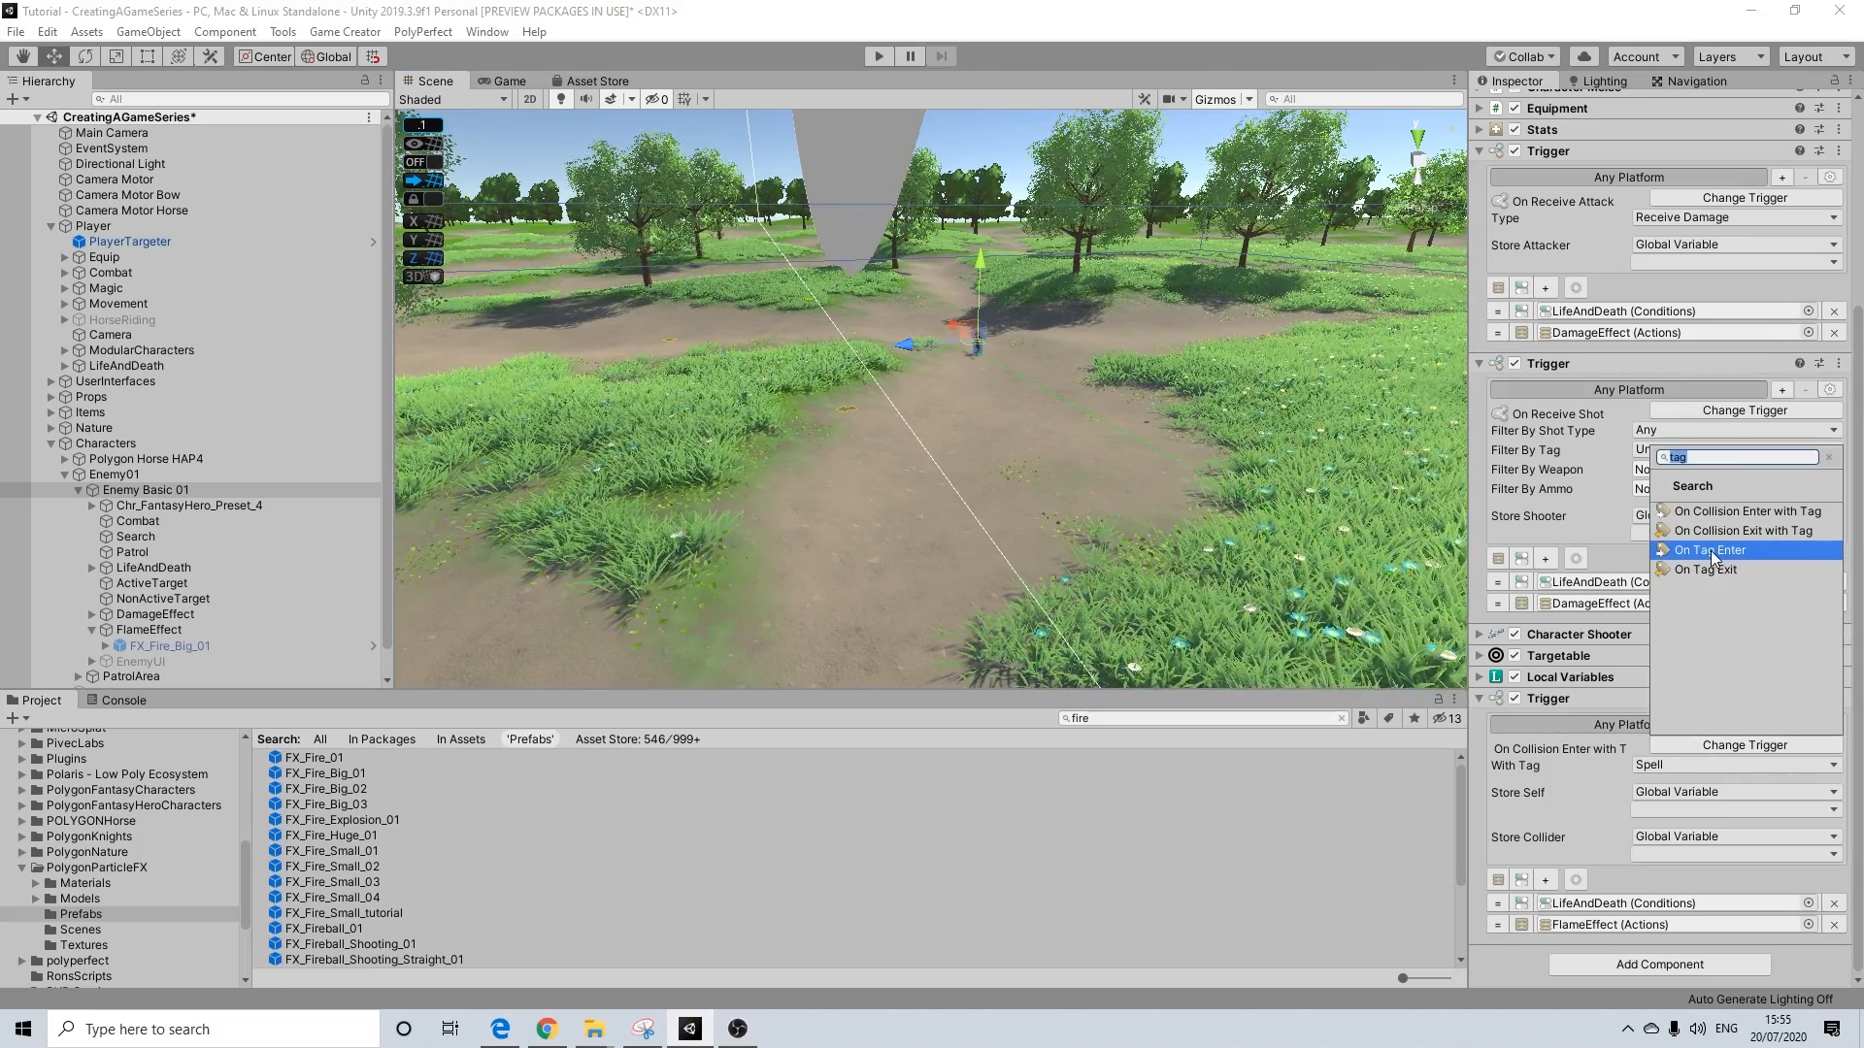
click(1710, 551)
click(1671, 765)
click(1687, 759)
Run the game to test the fireball's flame effect on the enemy
alt+drag(728, 464, 946, 471)
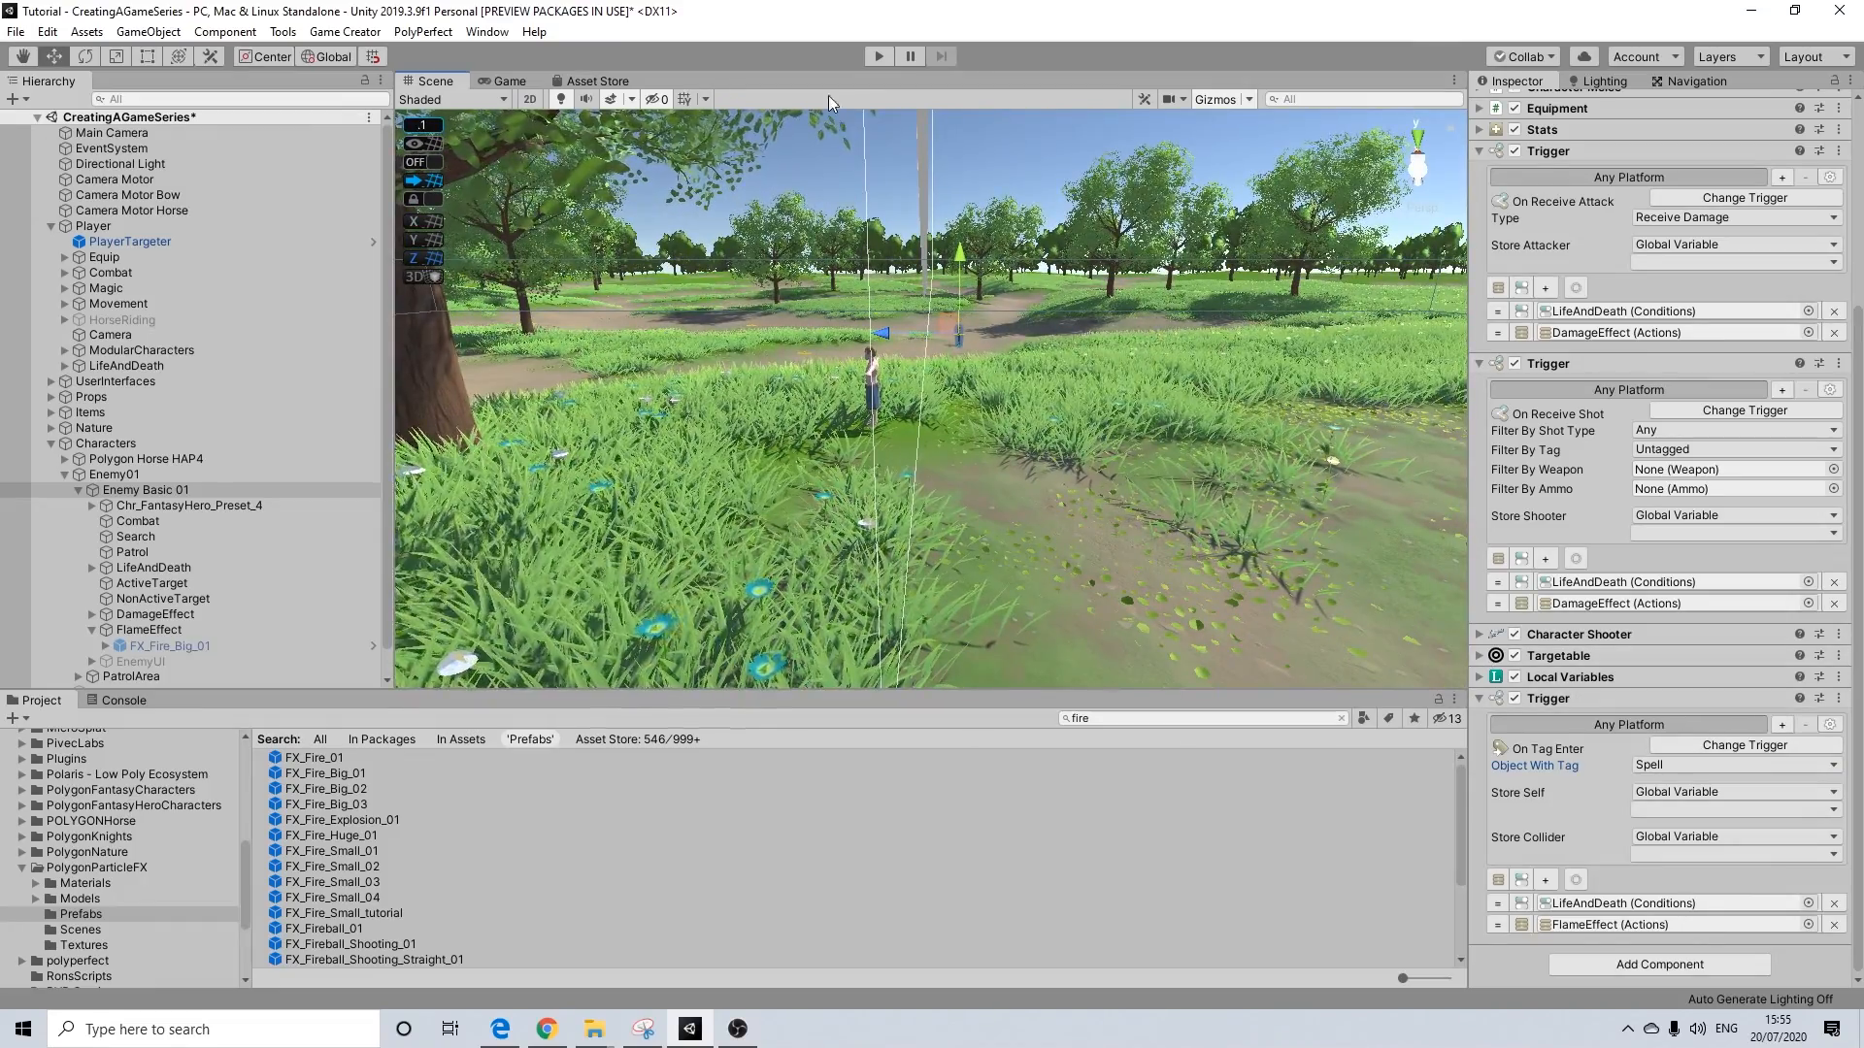
click(885, 58)
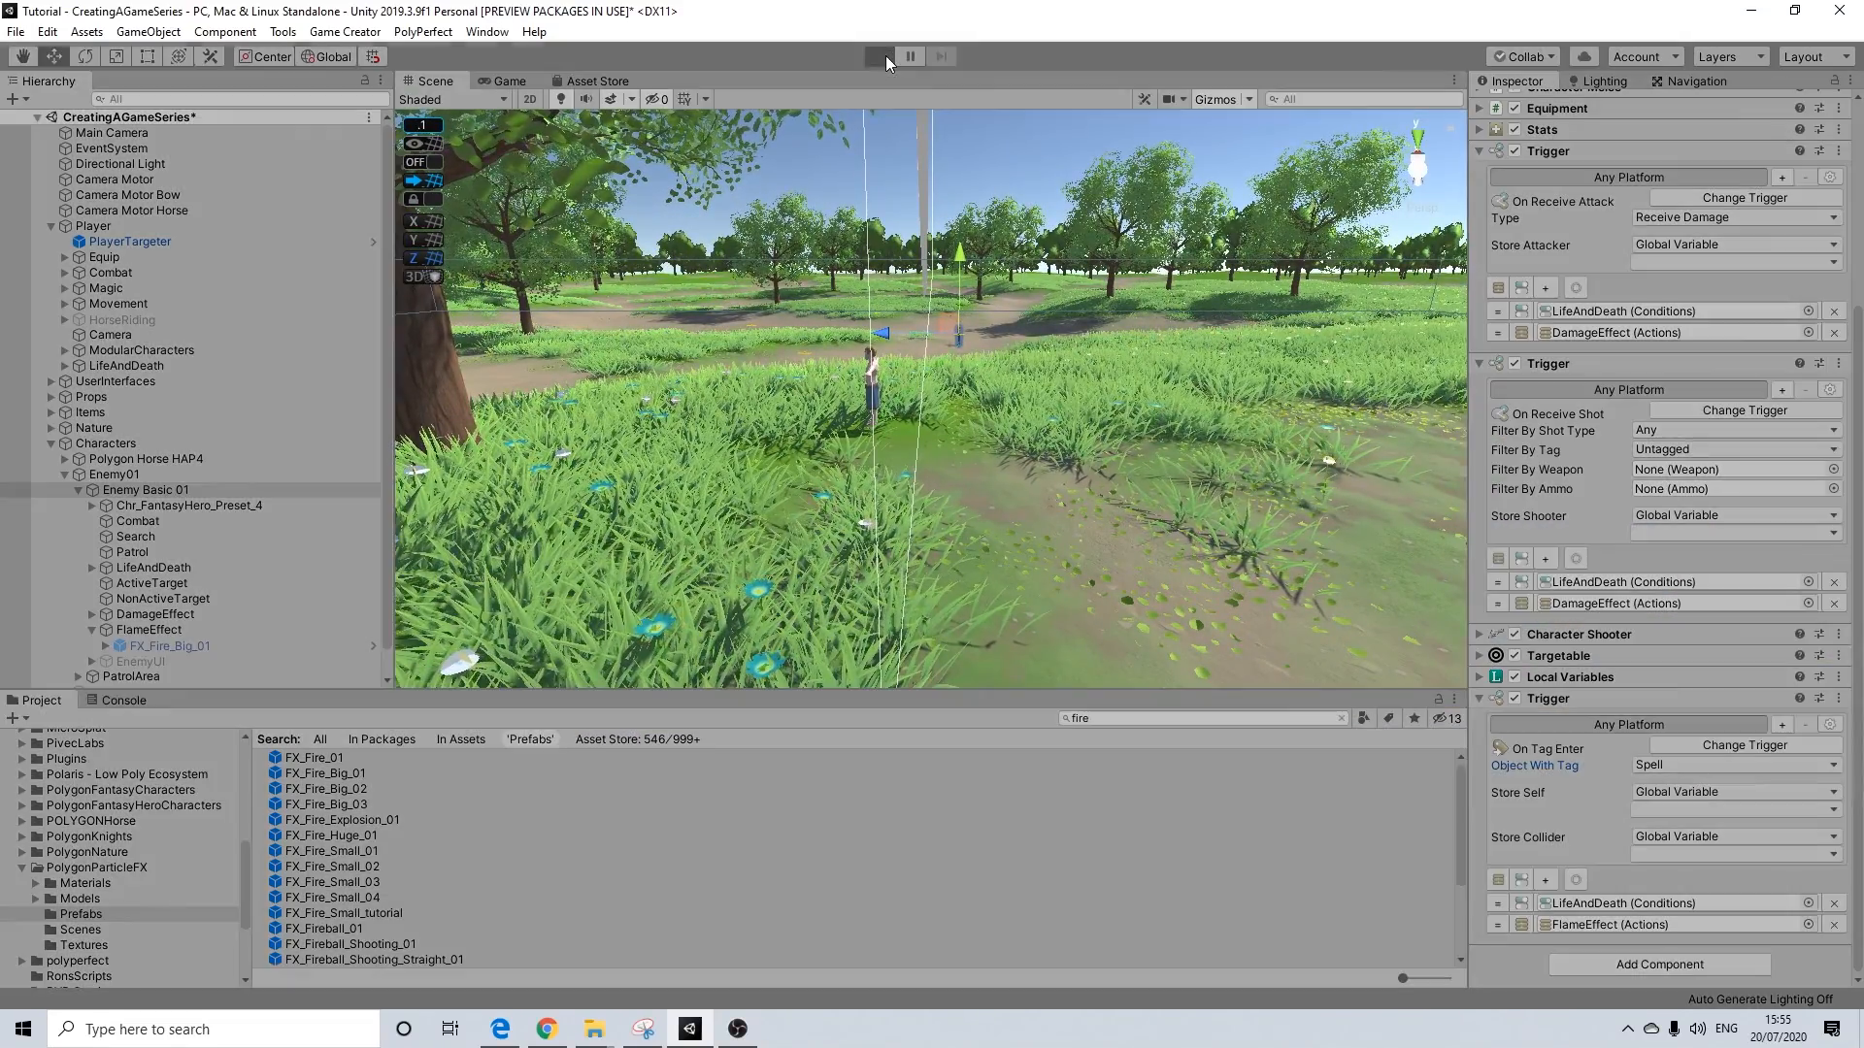